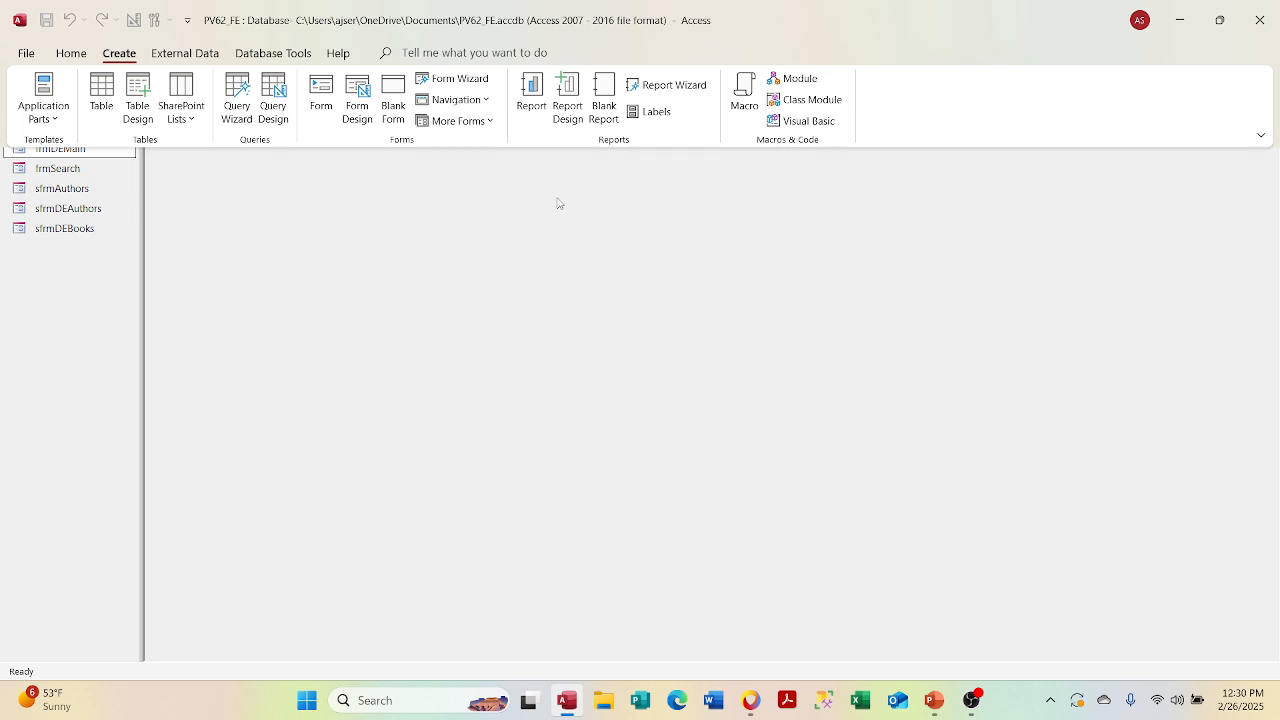
# Step: Start the Report Wizard and include every field from the query qryBooks, from fldISBN through fldAuthor
pyautogui.click(641, 86)
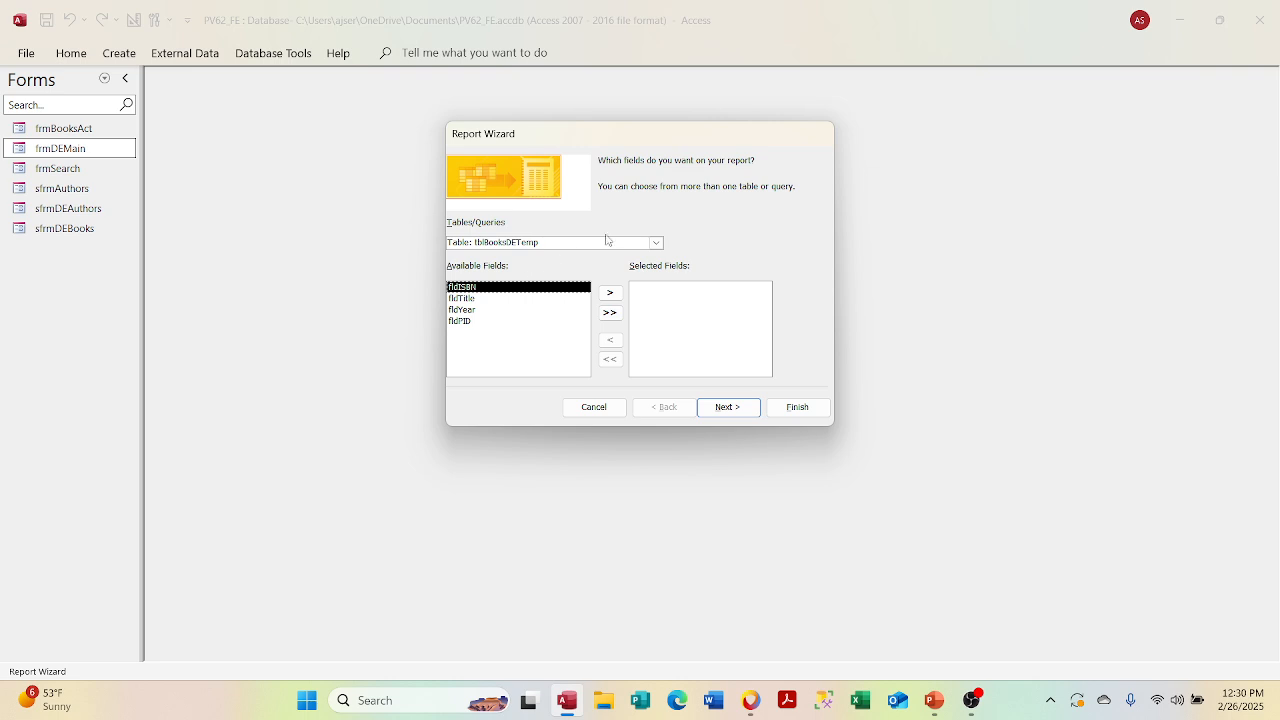
pyautogui.click(656, 244)
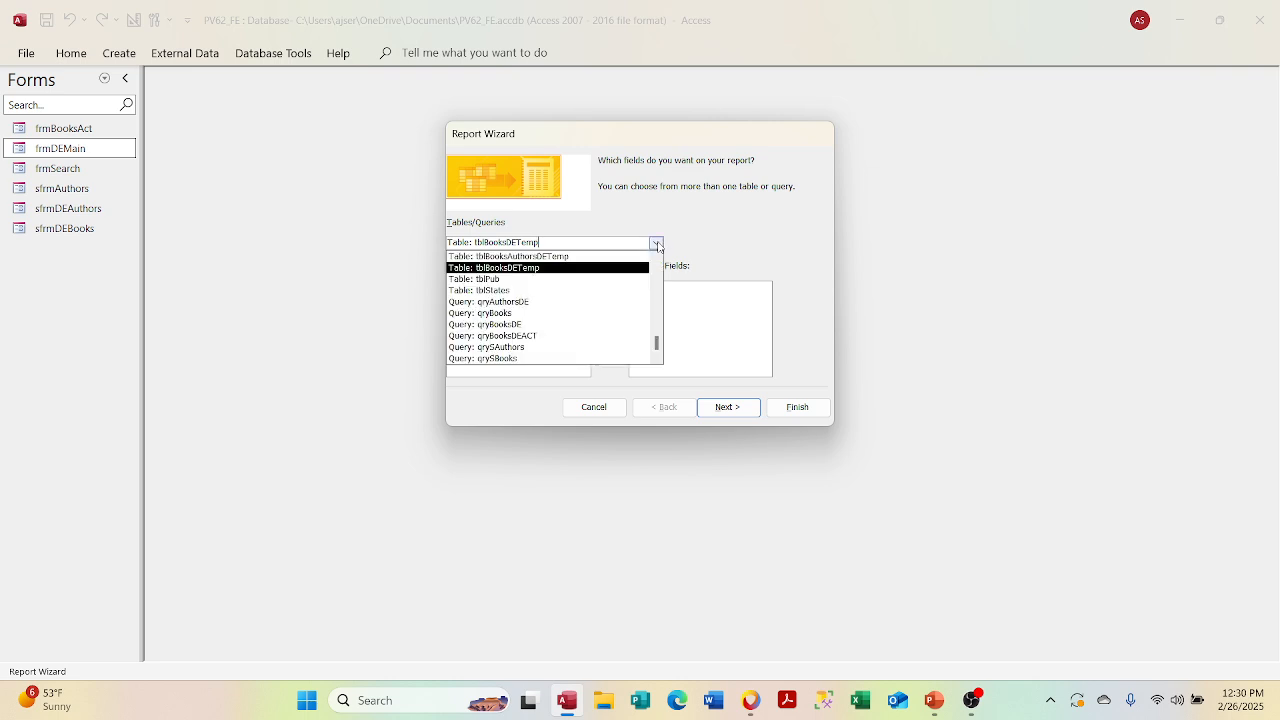
pyautogui.click(610, 314)
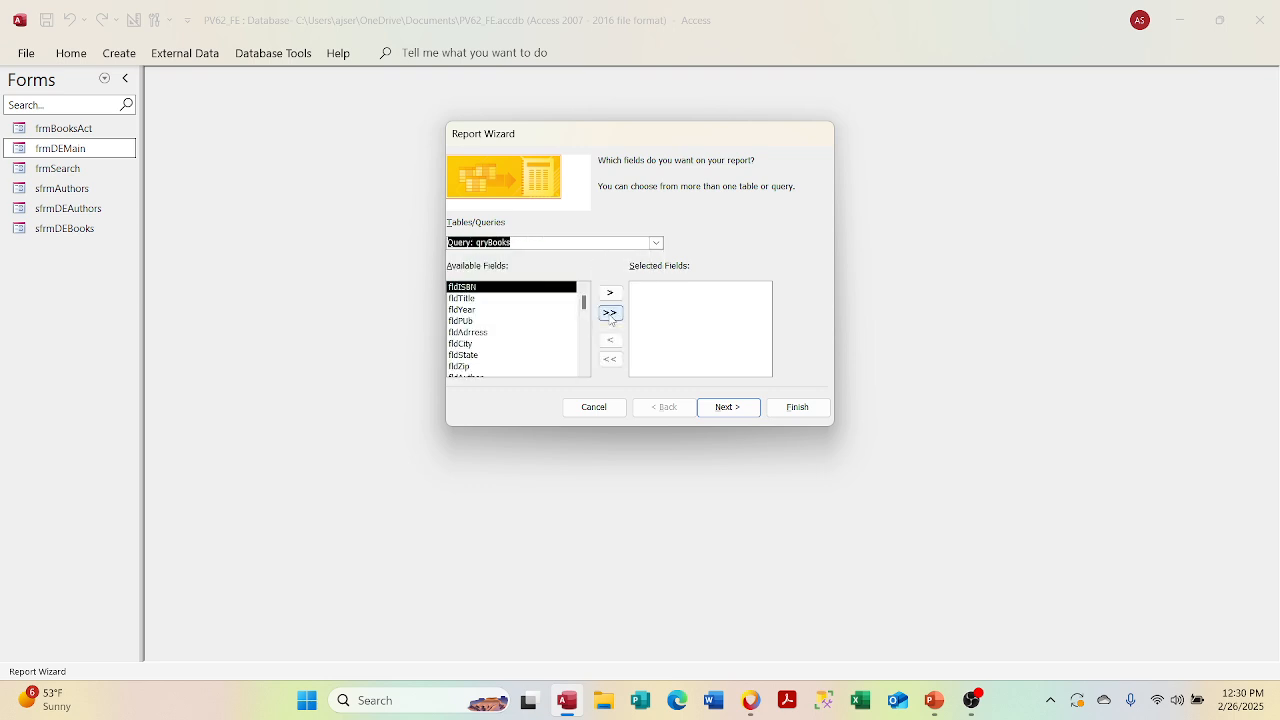
pyautogui.click(612, 294)
pyautogui.click(612, 294)
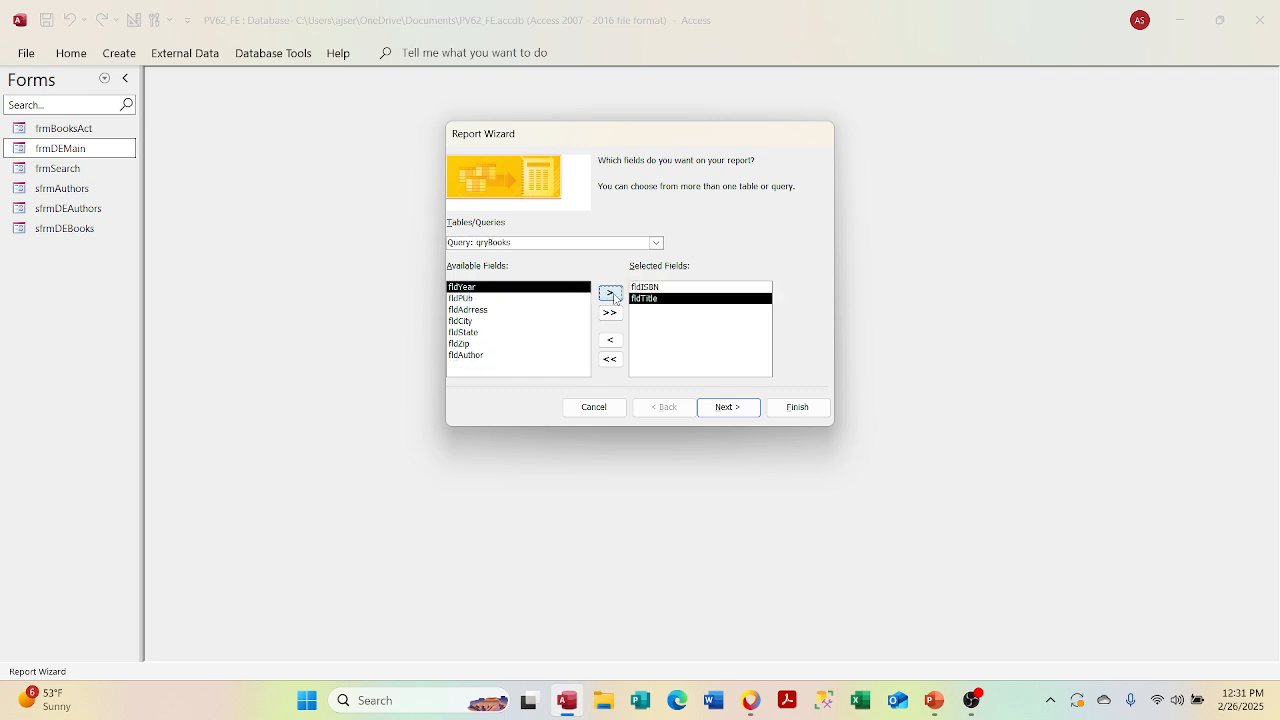
pyautogui.click(612, 294)
pyautogui.click(612, 294)
pyautogui.click(612, 294)
pyautogui.click(612, 294)
pyautogui.click(612, 294)
pyautogui.click(612, 294)
pyautogui.click(612, 294)
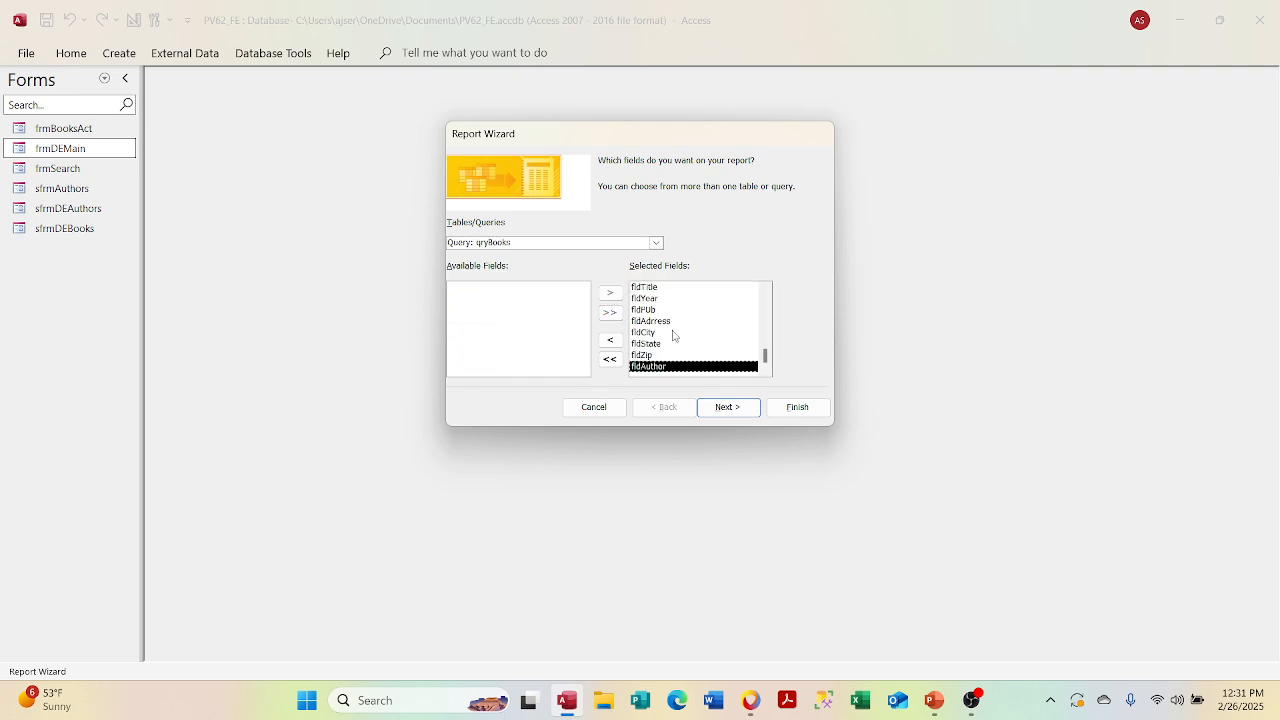
pyautogui.click(730, 408)
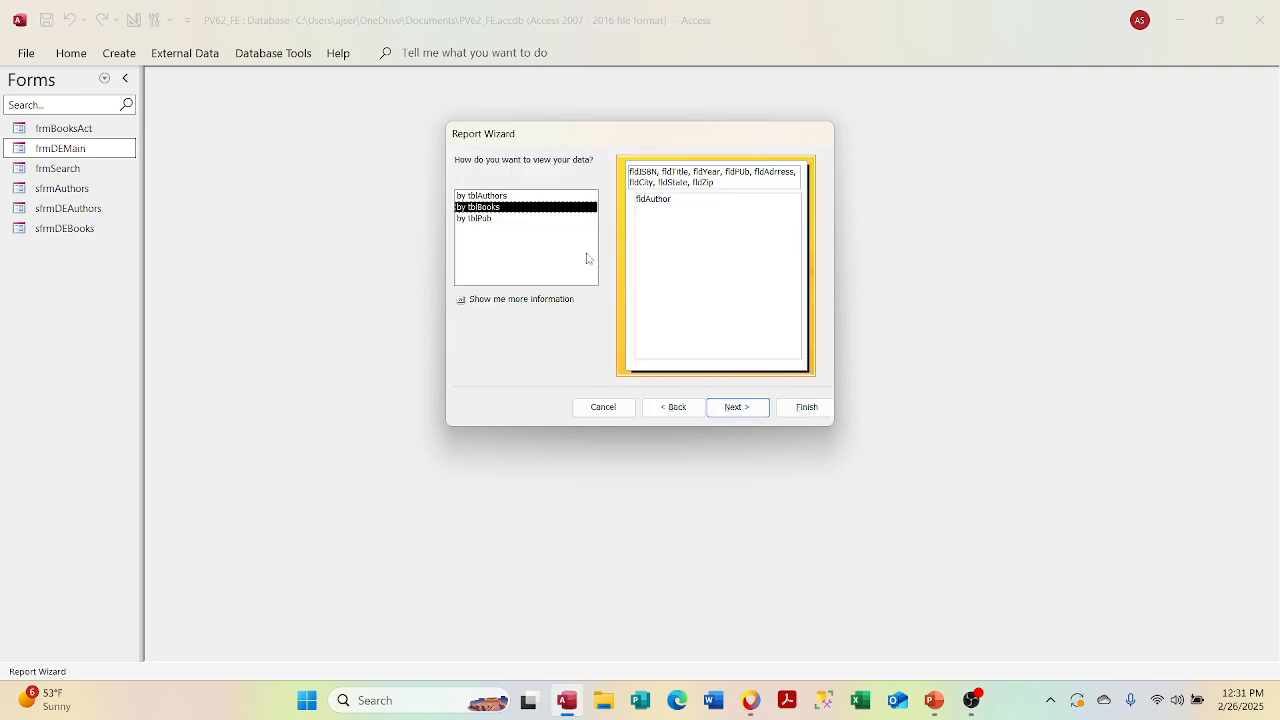
# Step: Compare the data views by tblAuthors and tblBooks, and choose the view by tblPub without extra grouping levels
pyautogui.click(505, 196)
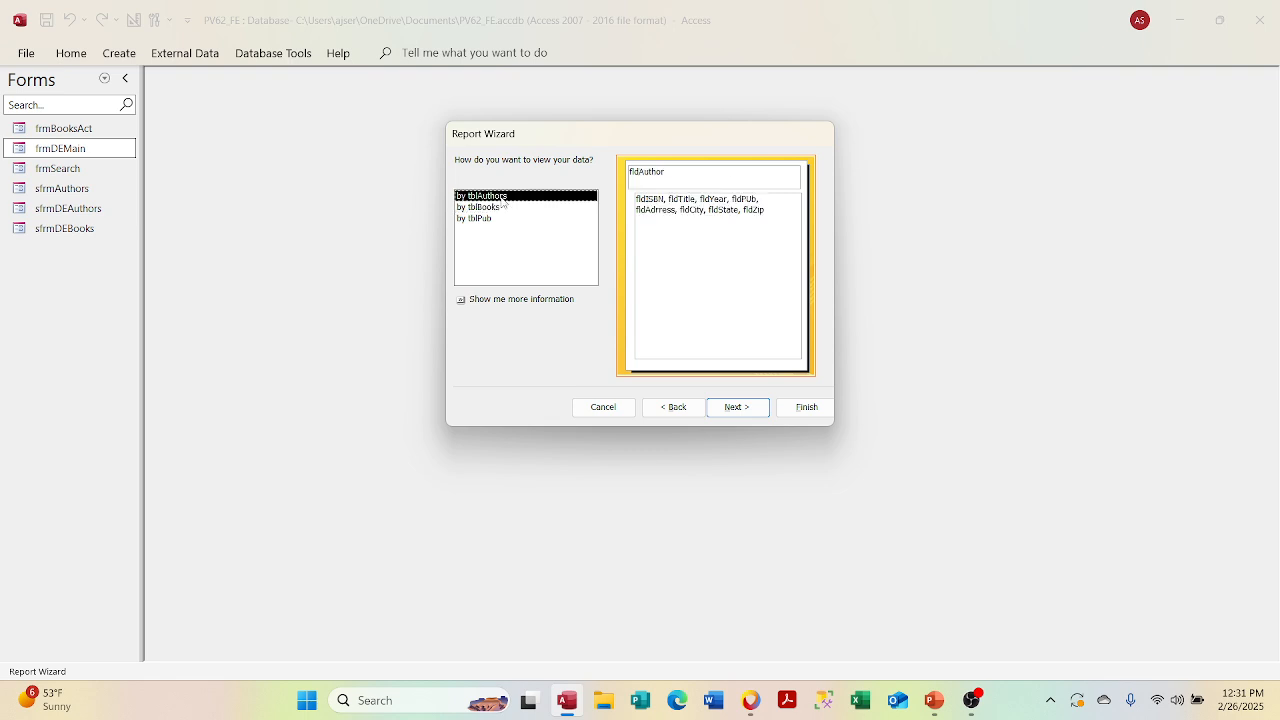
pyautogui.click(504, 207)
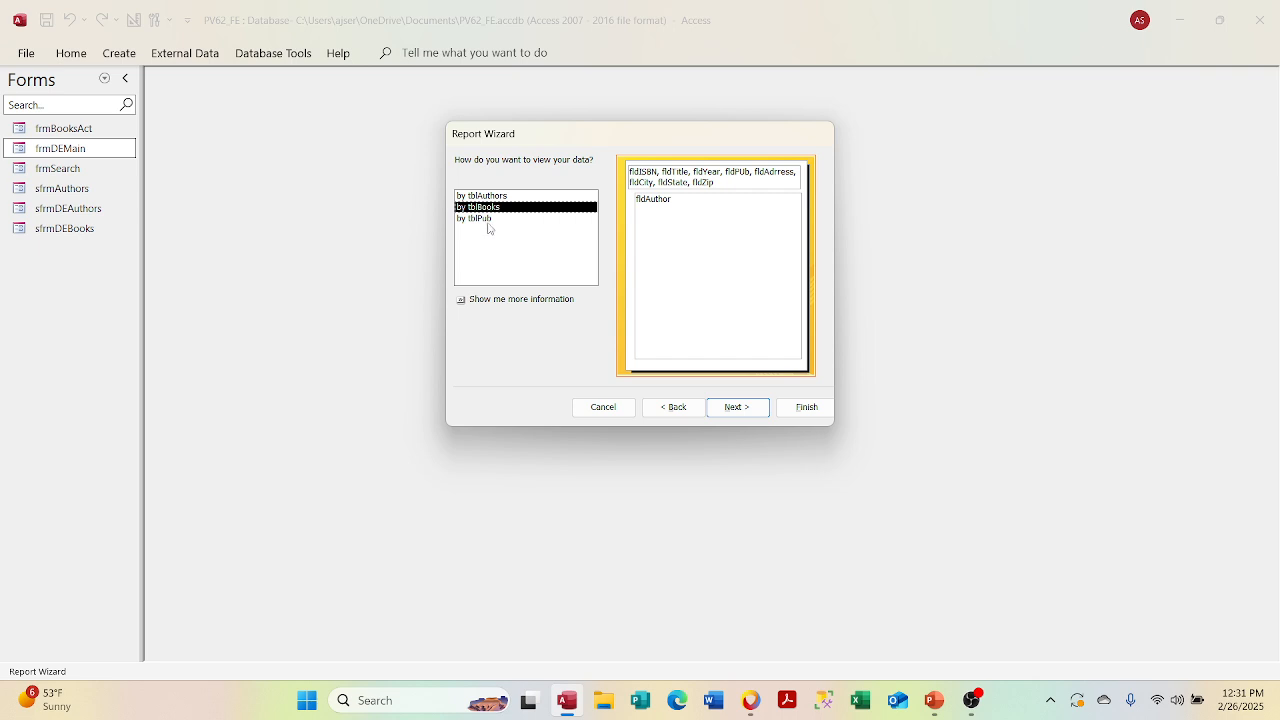
pyautogui.click(486, 220)
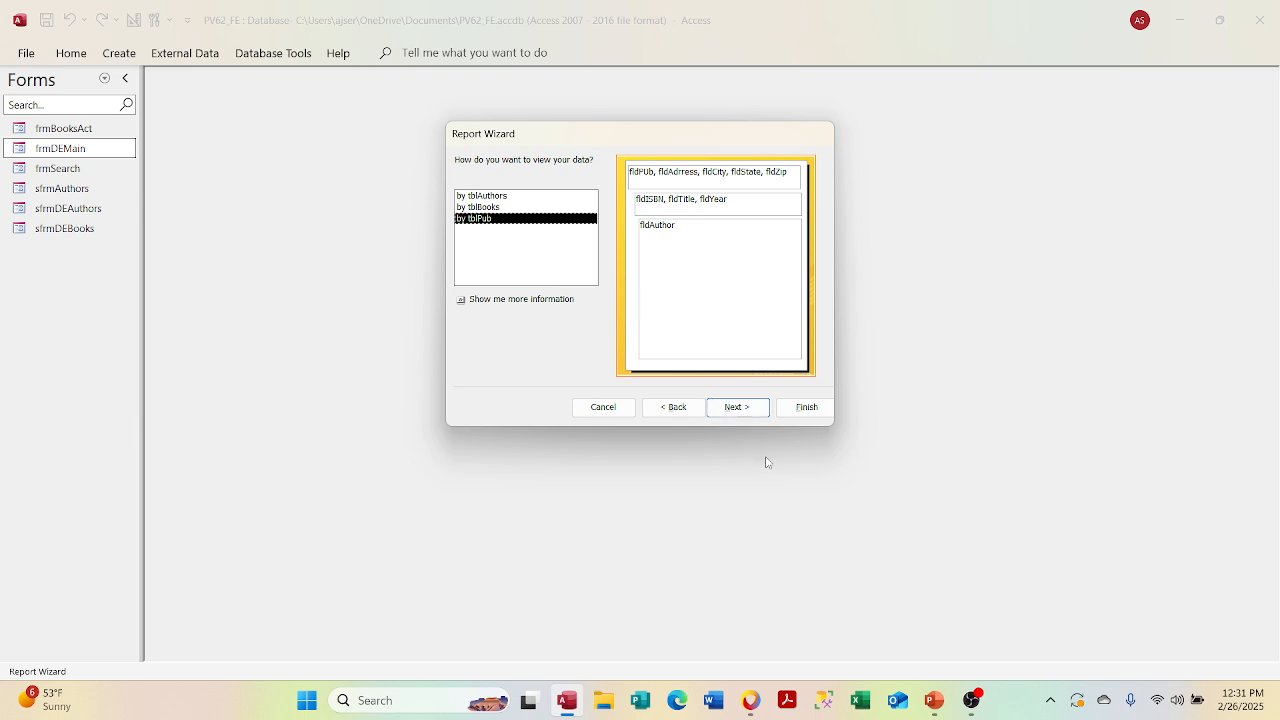
pyautogui.click(730, 414)
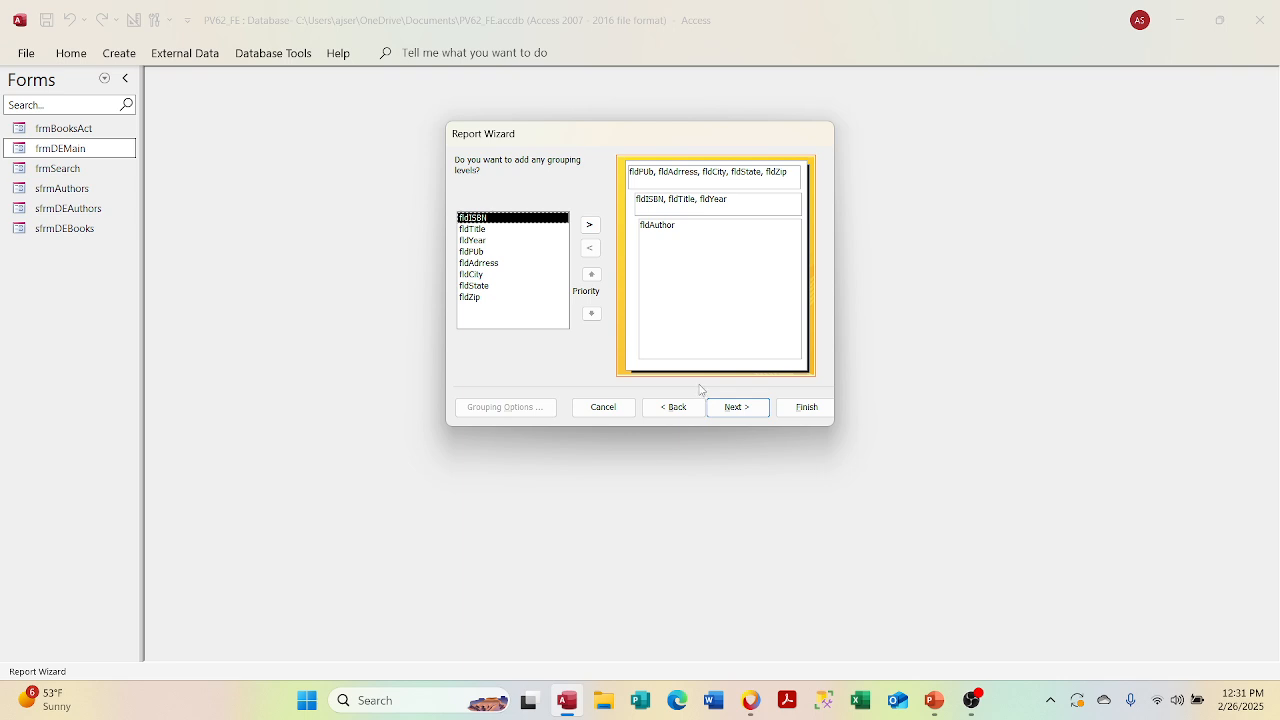
pyautogui.click(739, 412)
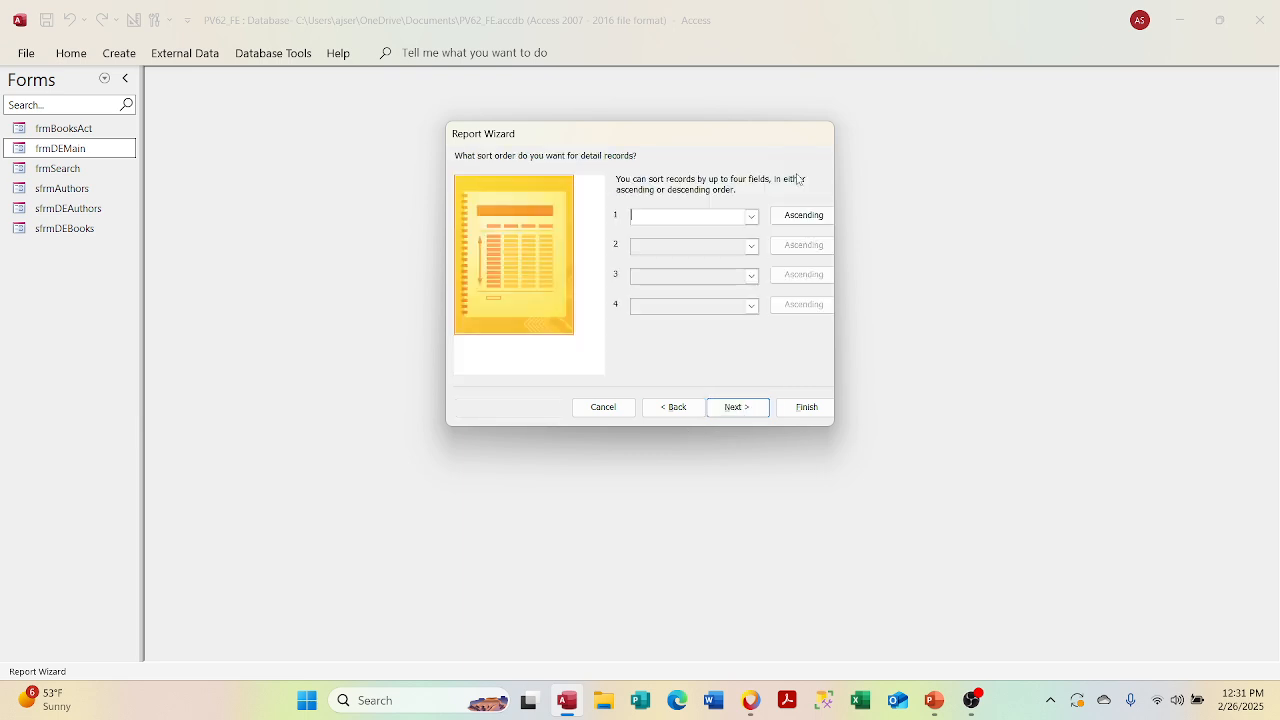
# Step: Sort the report's detail records by fldAuthor in ascending order
pyautogui.click(752, 217)
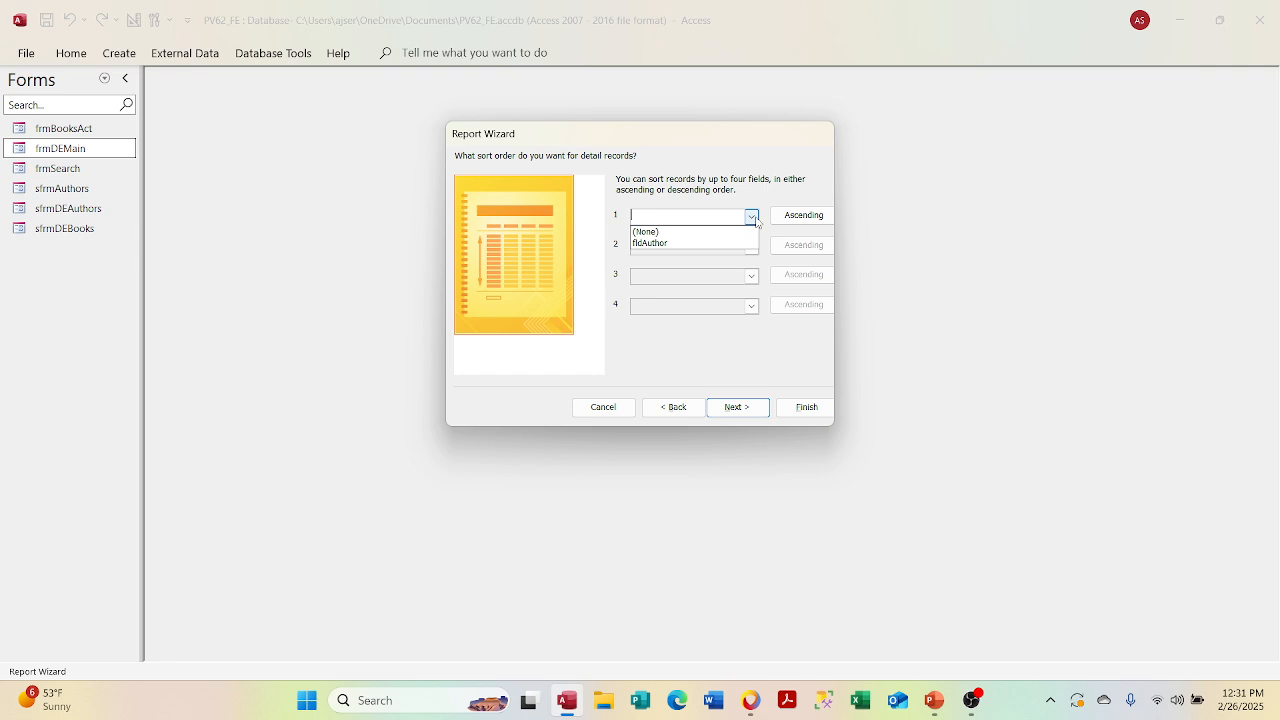
pyautogui.click(754, 219)
pyautogui.click(754, 218)
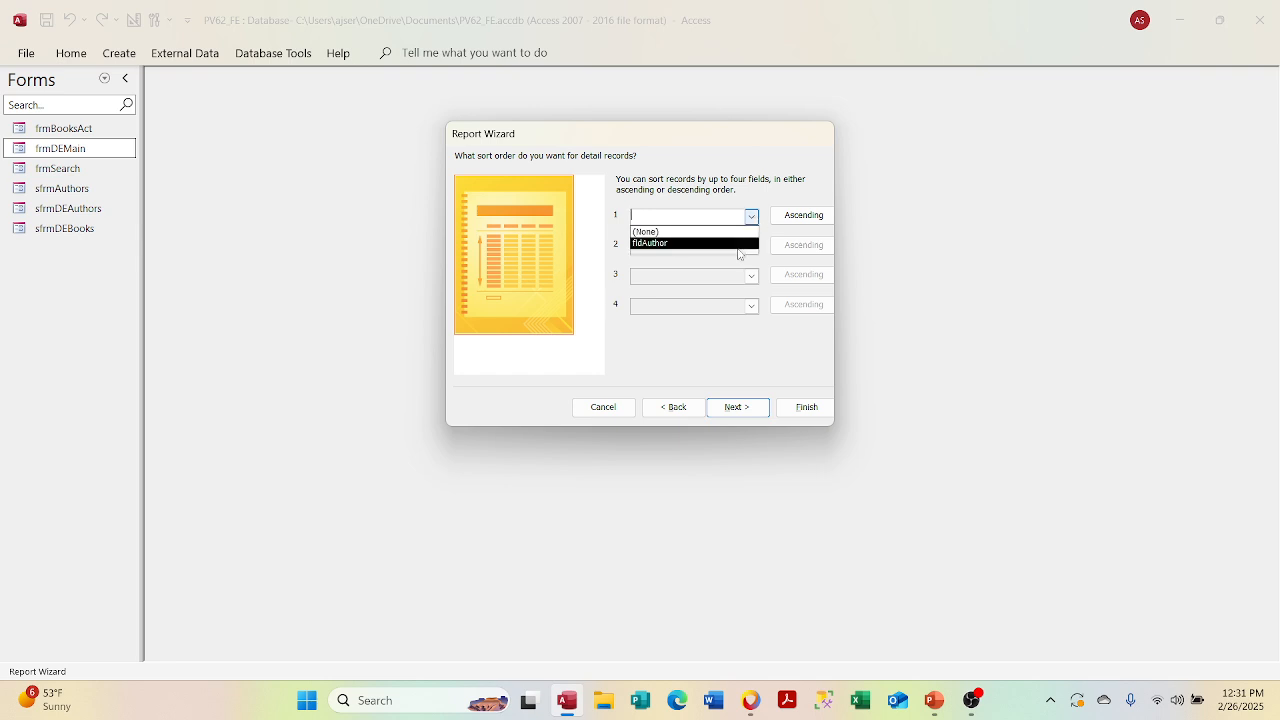
pyautogui.click(724, 244)
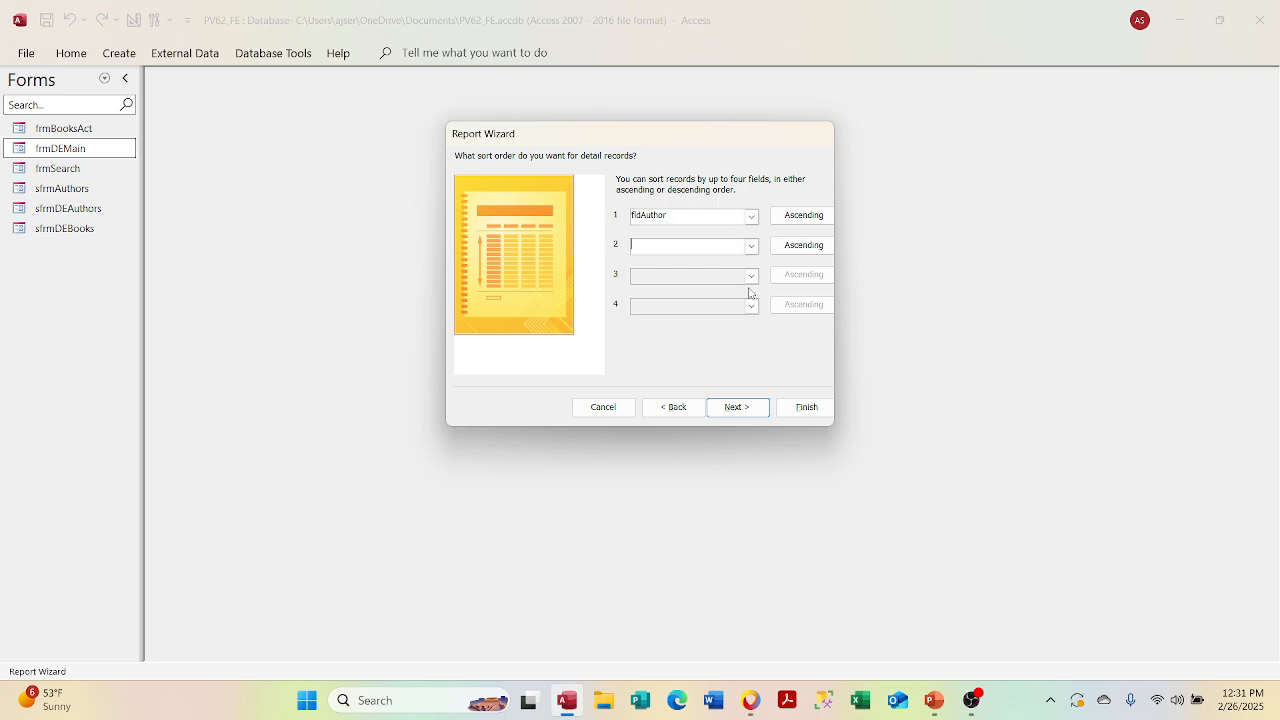
pyautogui.click(744, 416)
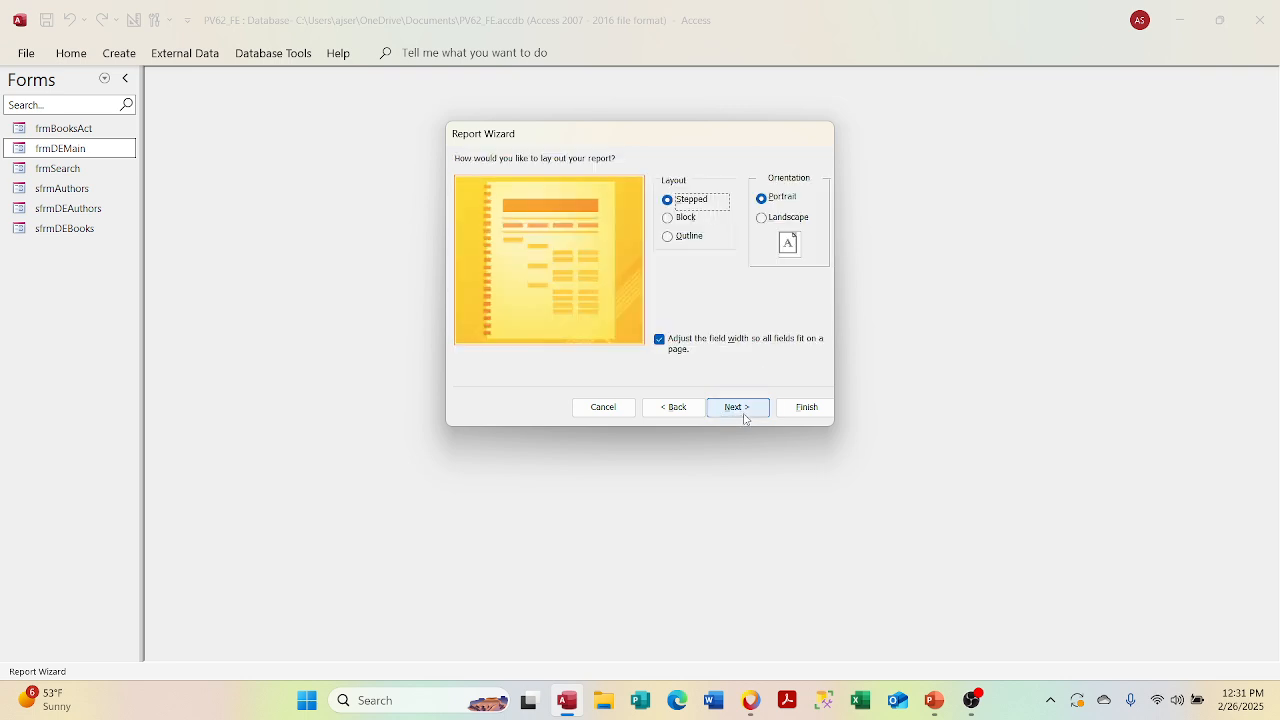
# Step: Compare the Block and Outline layouts, and accept the Stepped layout in Landscape orientation
pyautogui.click(668, 218)
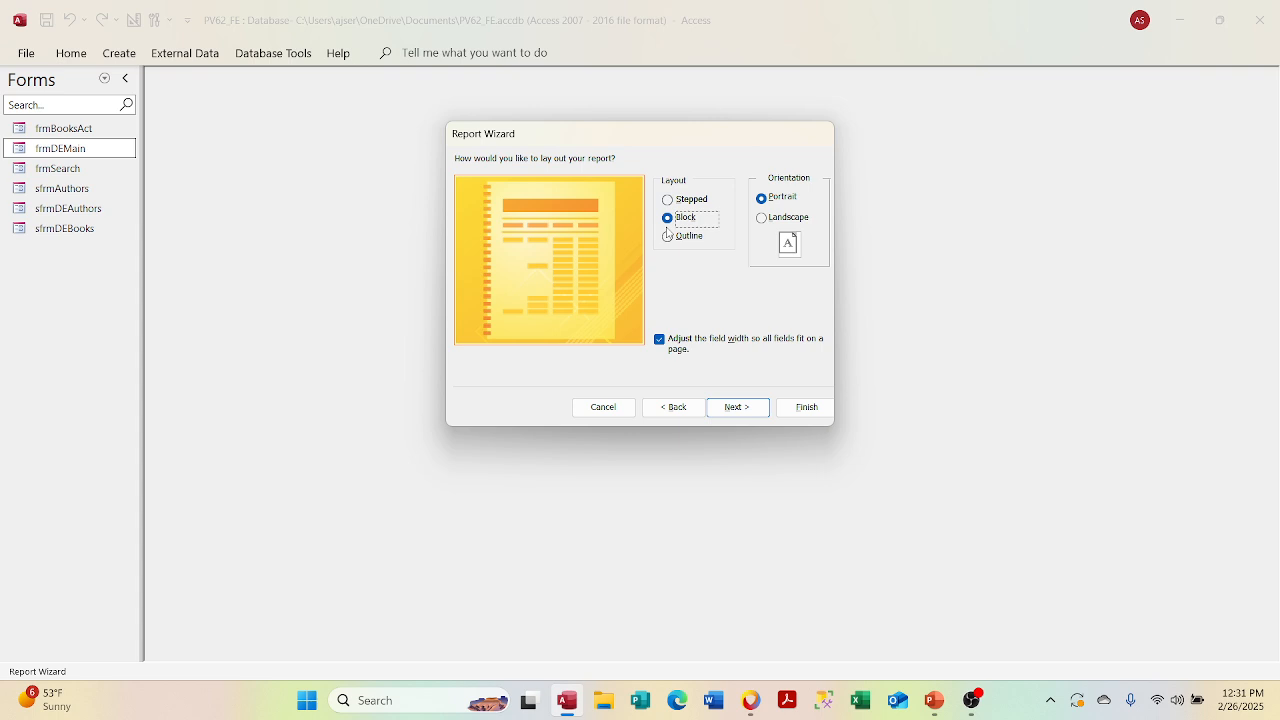
pyautogui.click(668, 237)
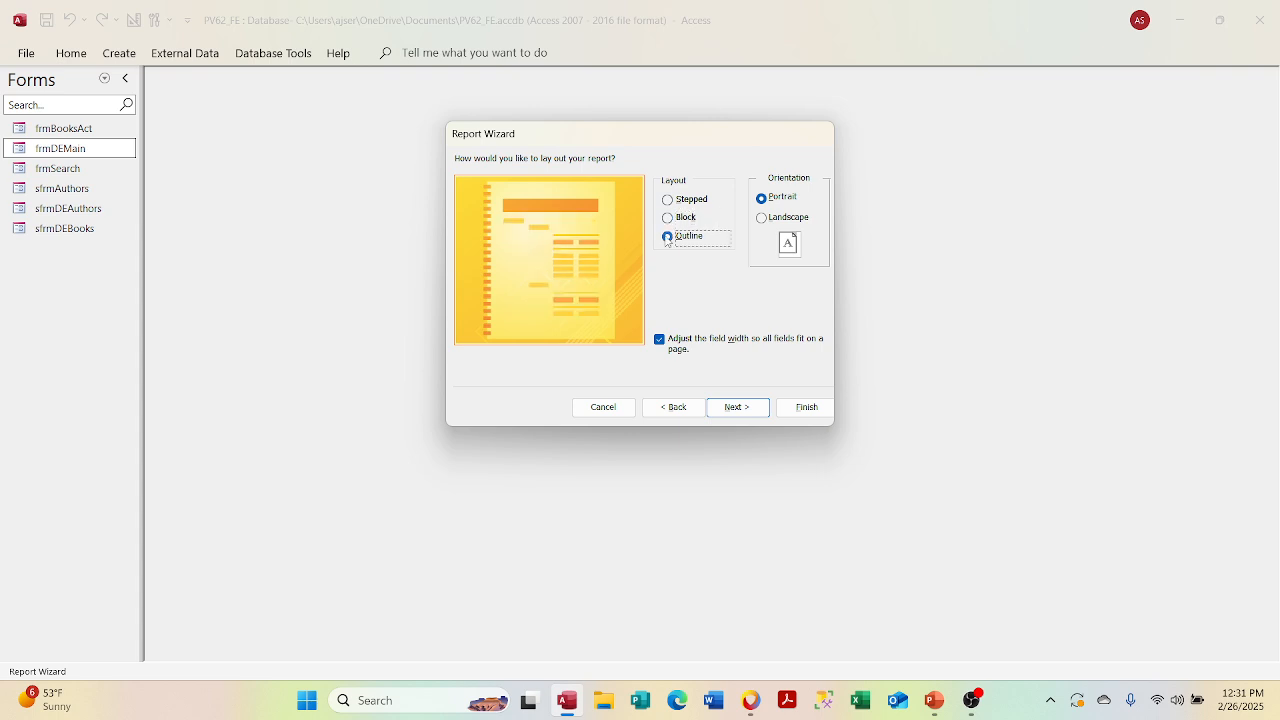
pyautogui.click(762, 218)
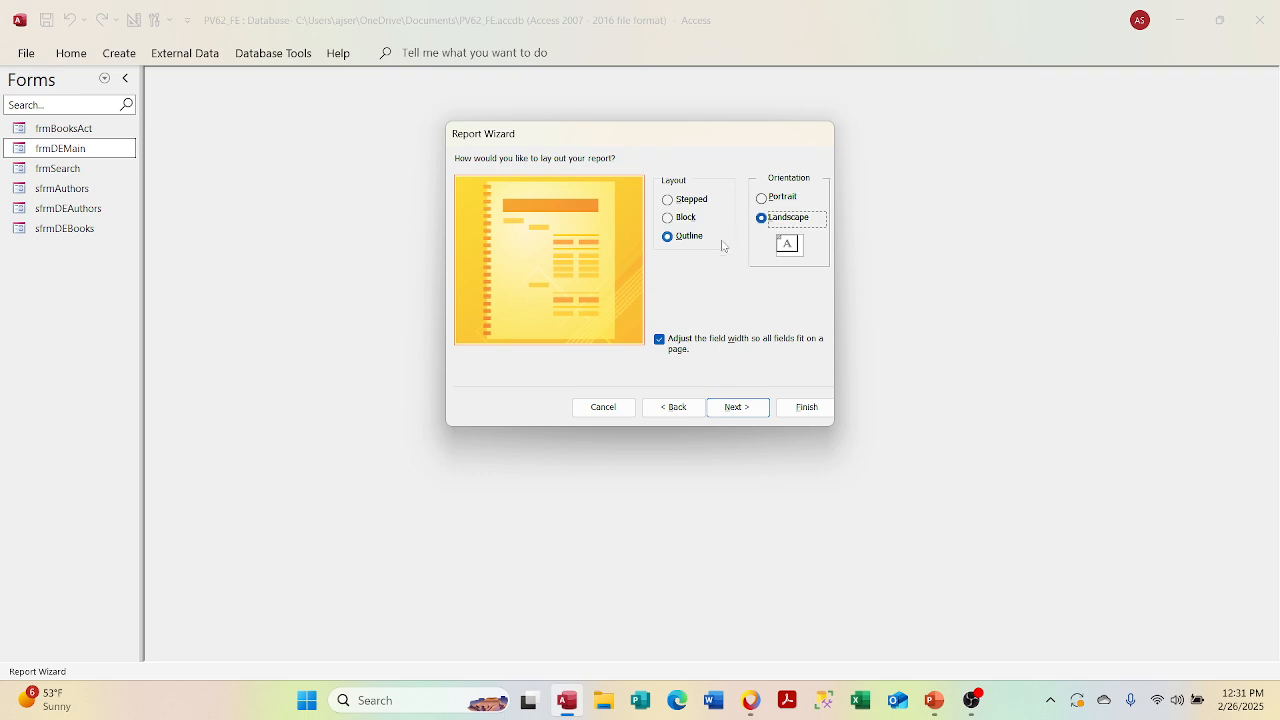
pyautogui.click(672, 202)
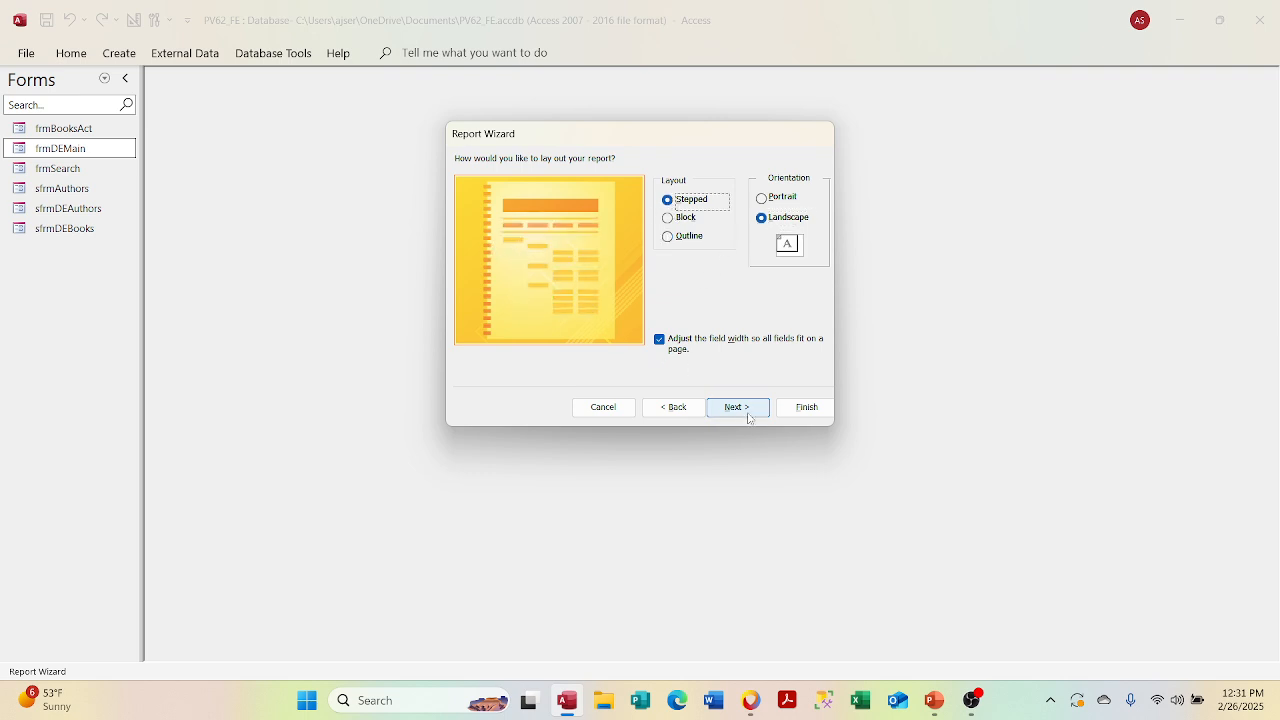
pyautogui.click(669, 219)
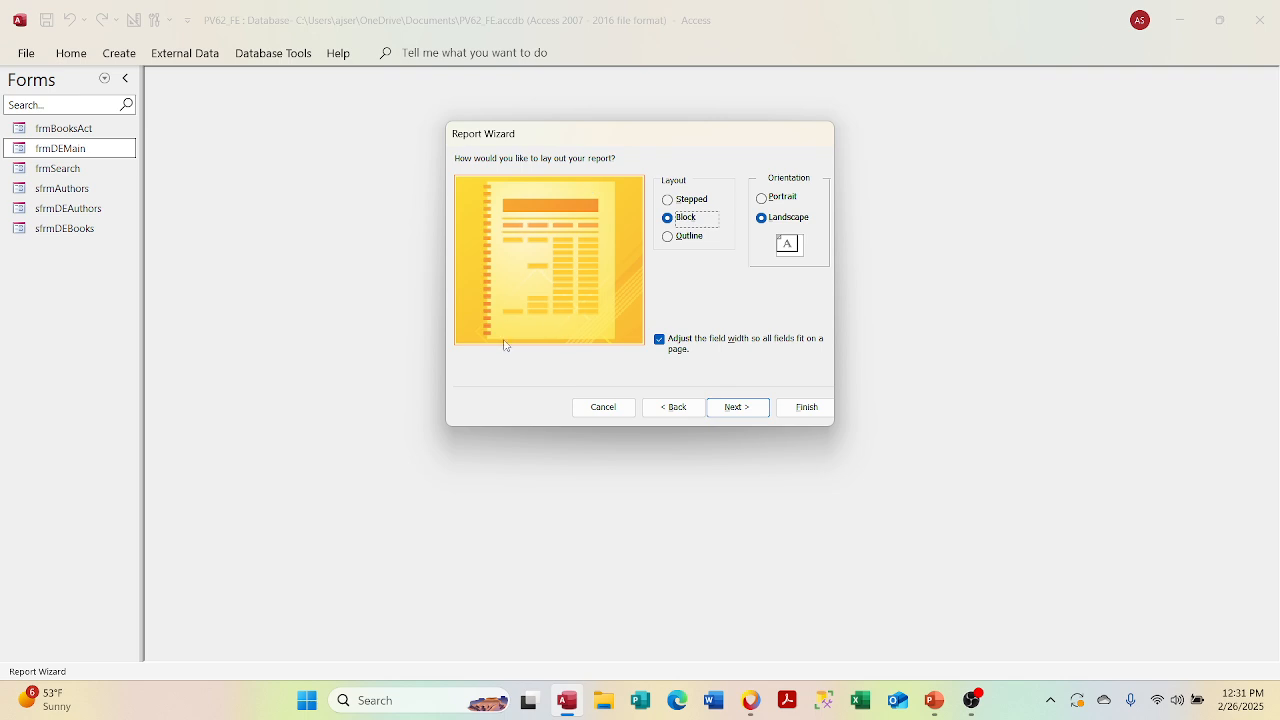
pyautogui.click(668, 240)
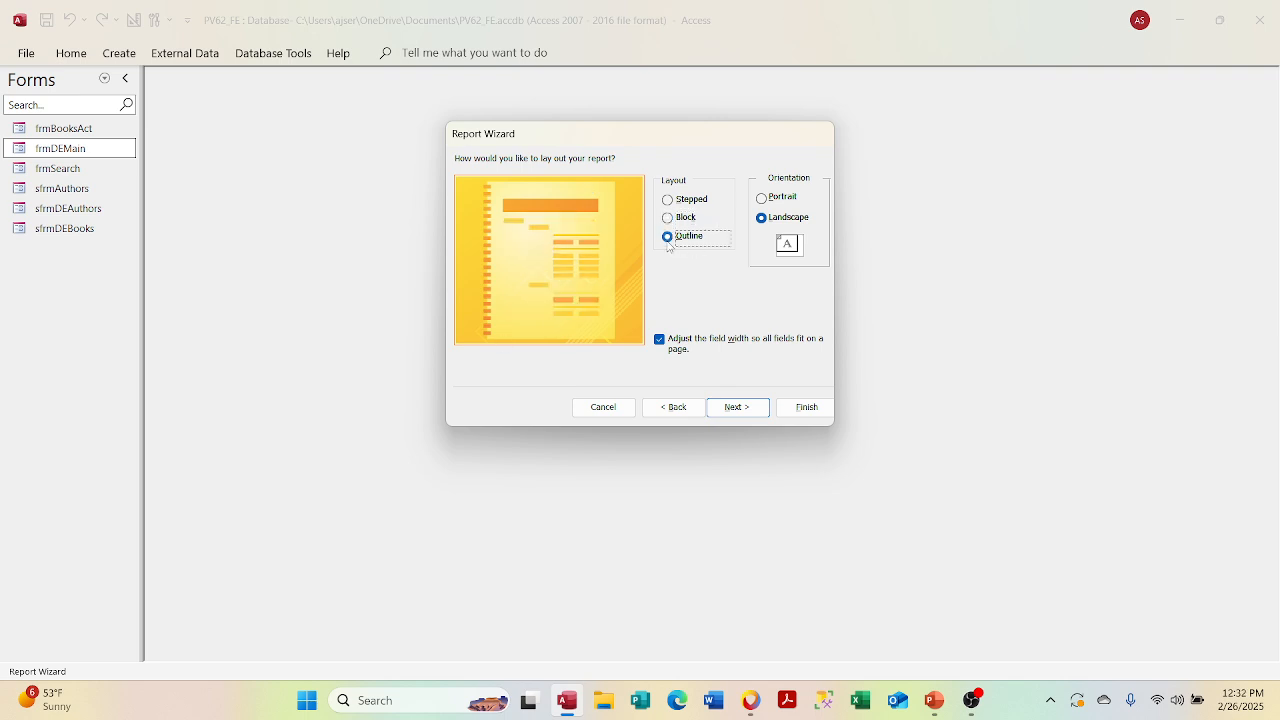
pyautogui.click(668, 203)
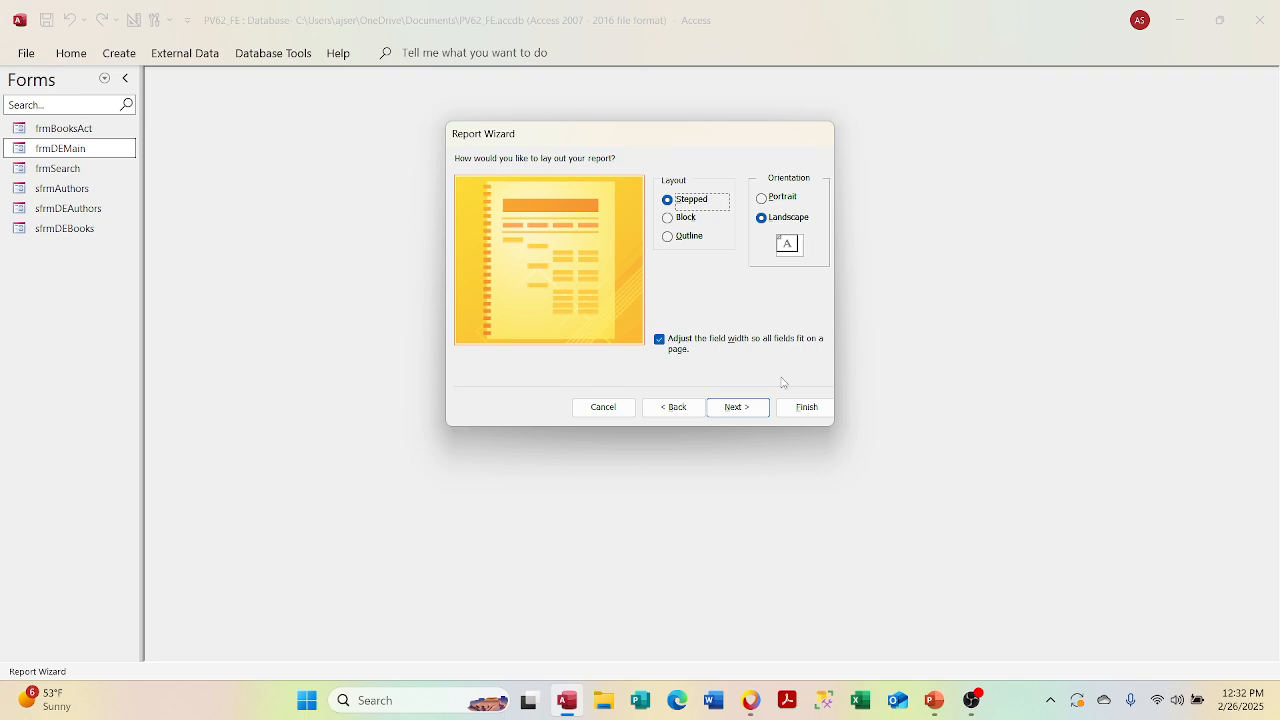
pyautogui.click(759, 412)
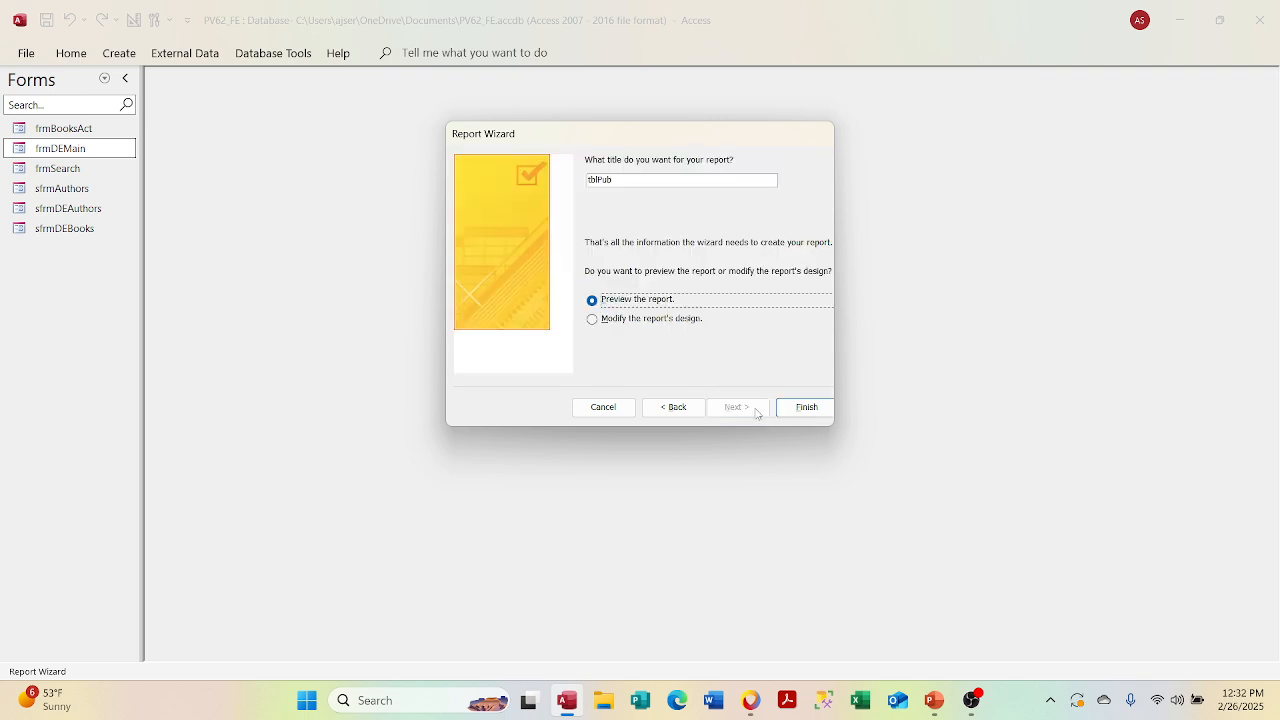
# Step: Title the report rptBooks and finish the wizard with the report preview
pyautogui.doubleClick(627, 178)
pyautogui.write('rpt')
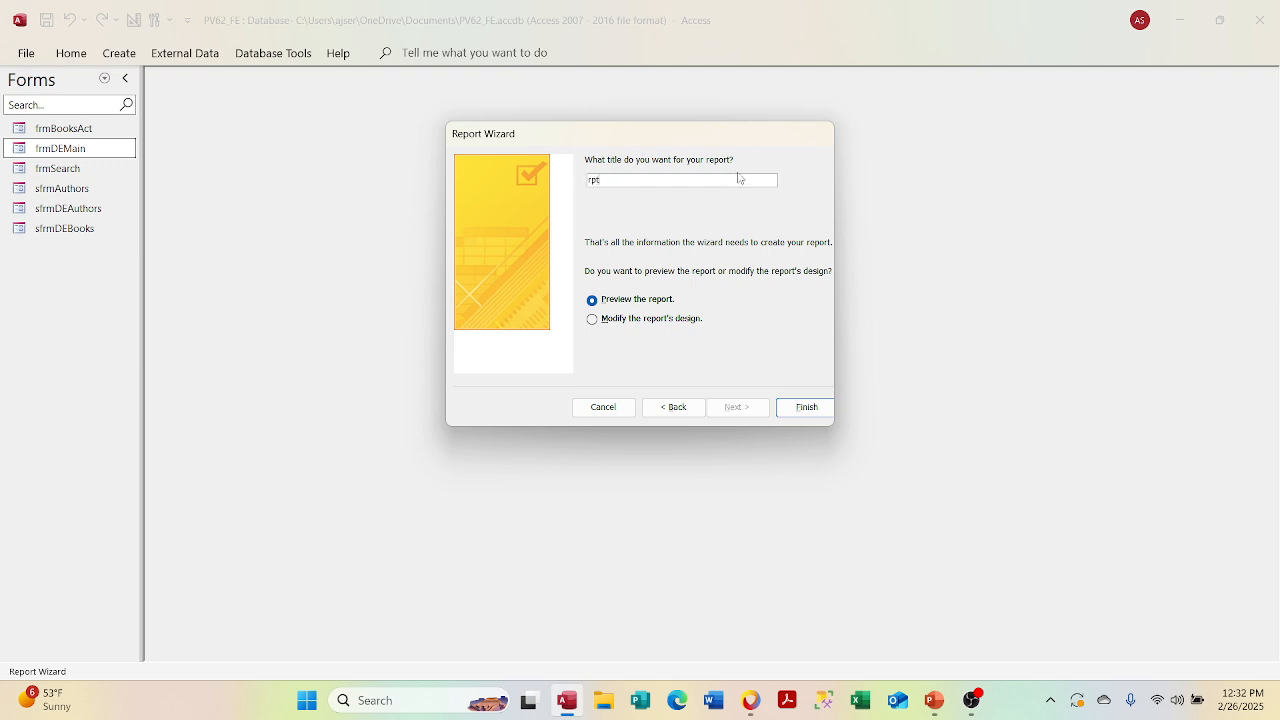
pyautogui.write('Books')
pyautogui.click(806, 406)
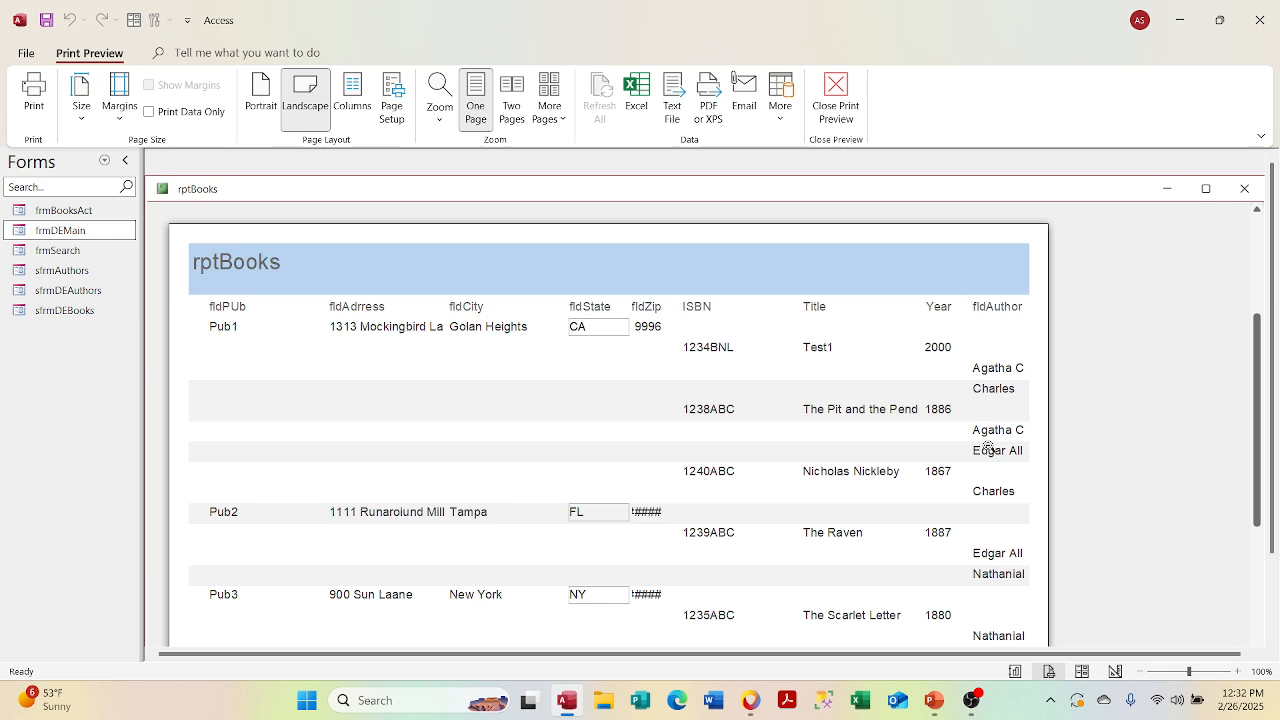
# Step: List the database's reports in place of the forms and switch rptBooks to Design View
pyautogui.click(104, 162)
pyautogui.click(69, 390)
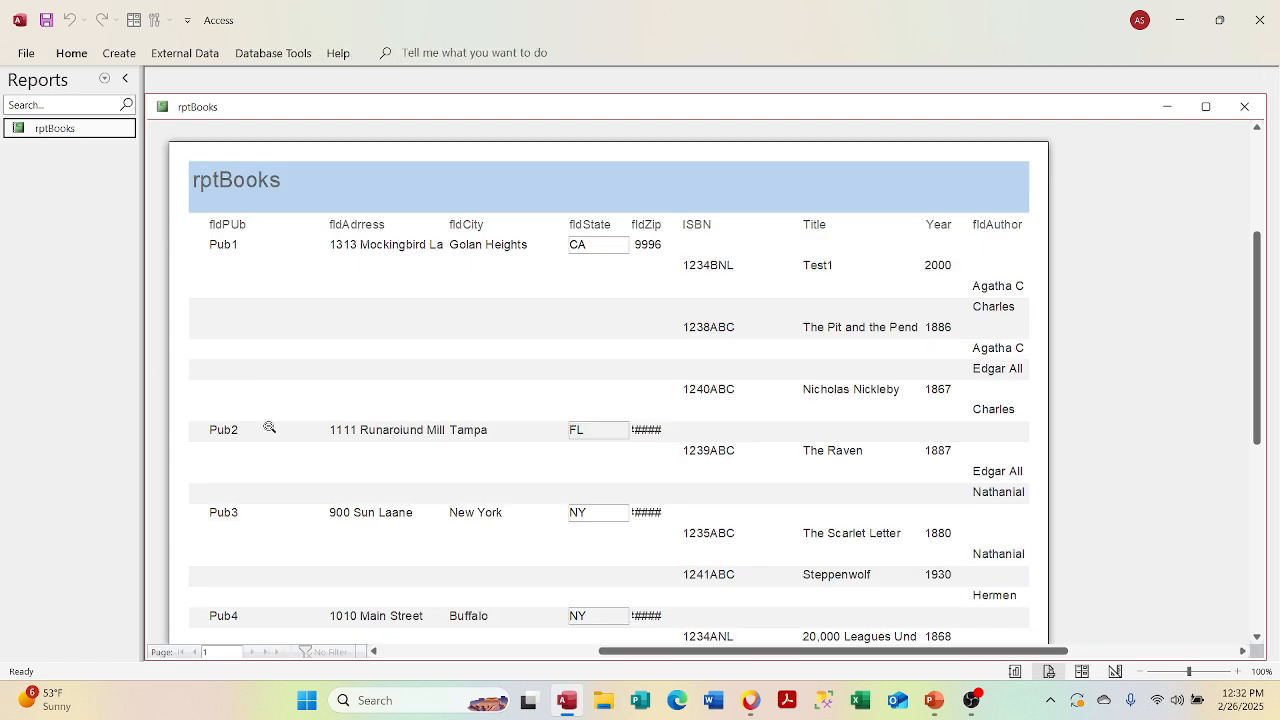
pyautogui.rightClick(322, 164)
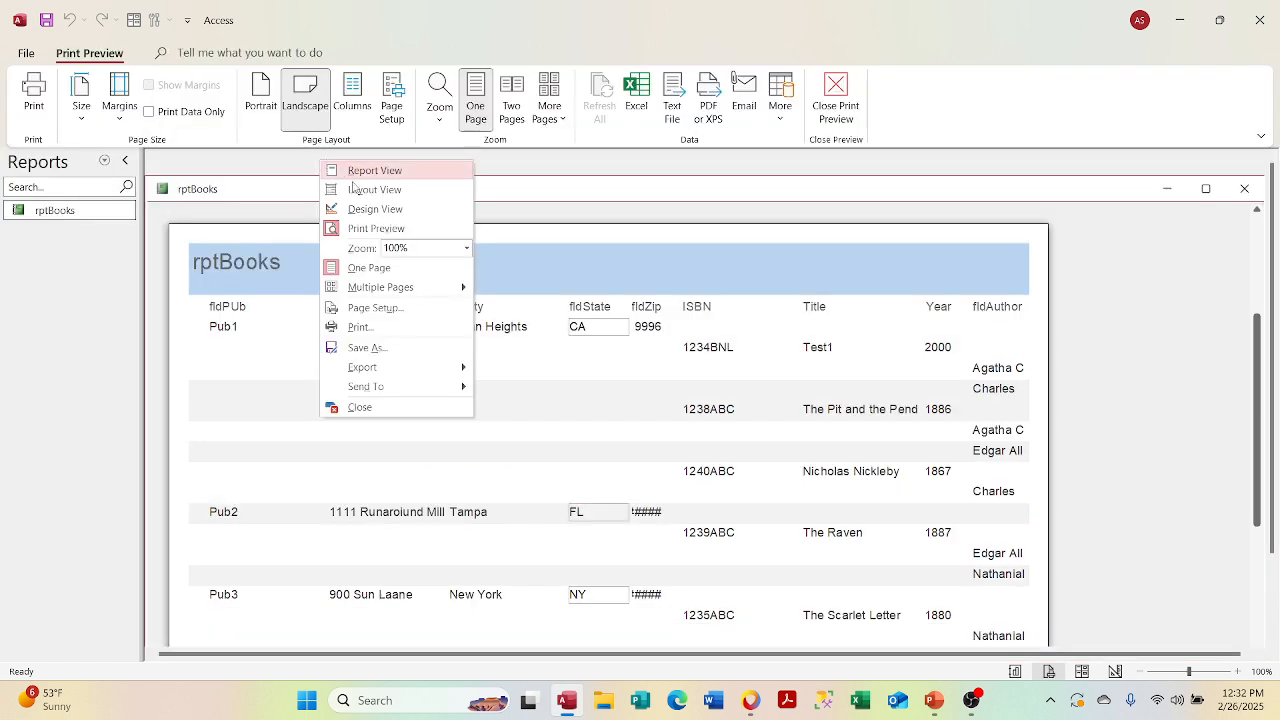
pyautogui.click(370, 209)
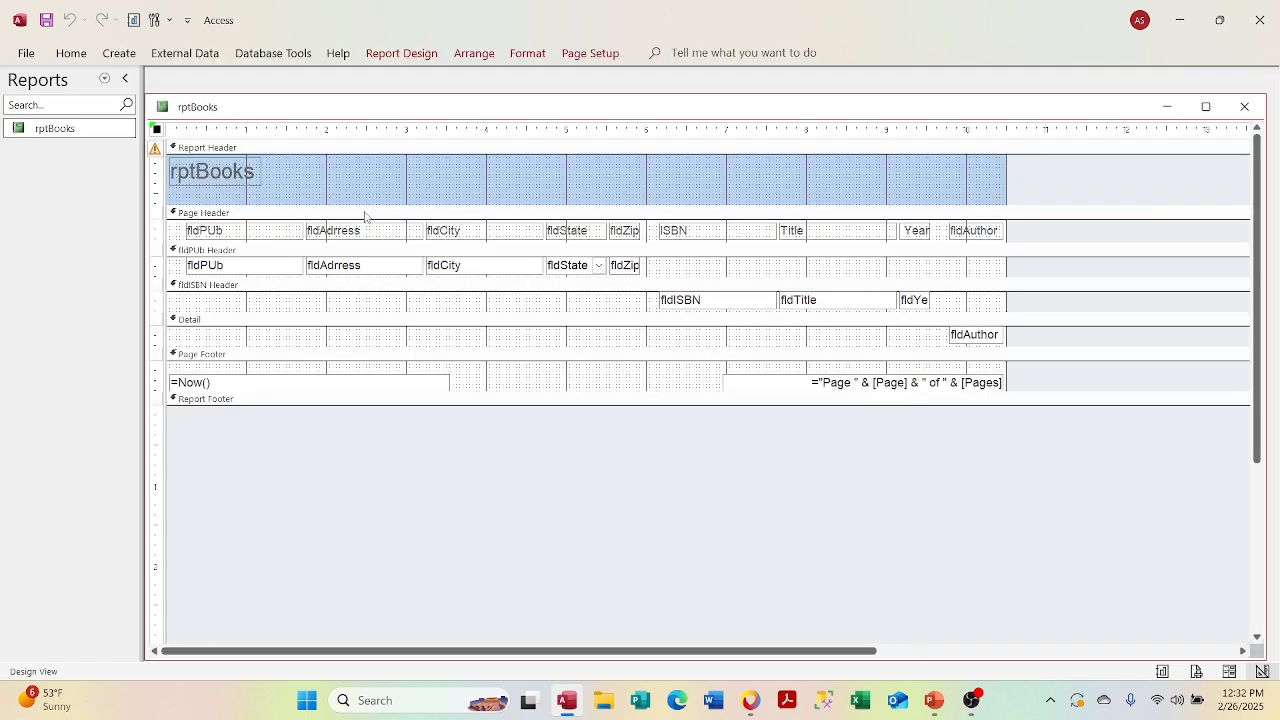
# Step: Examine all properties of the fldPUb text box in the fldPUb header, and close the property sheet
pyautogui.click(365, 215)
pyautogui.rightClick(253, 271)
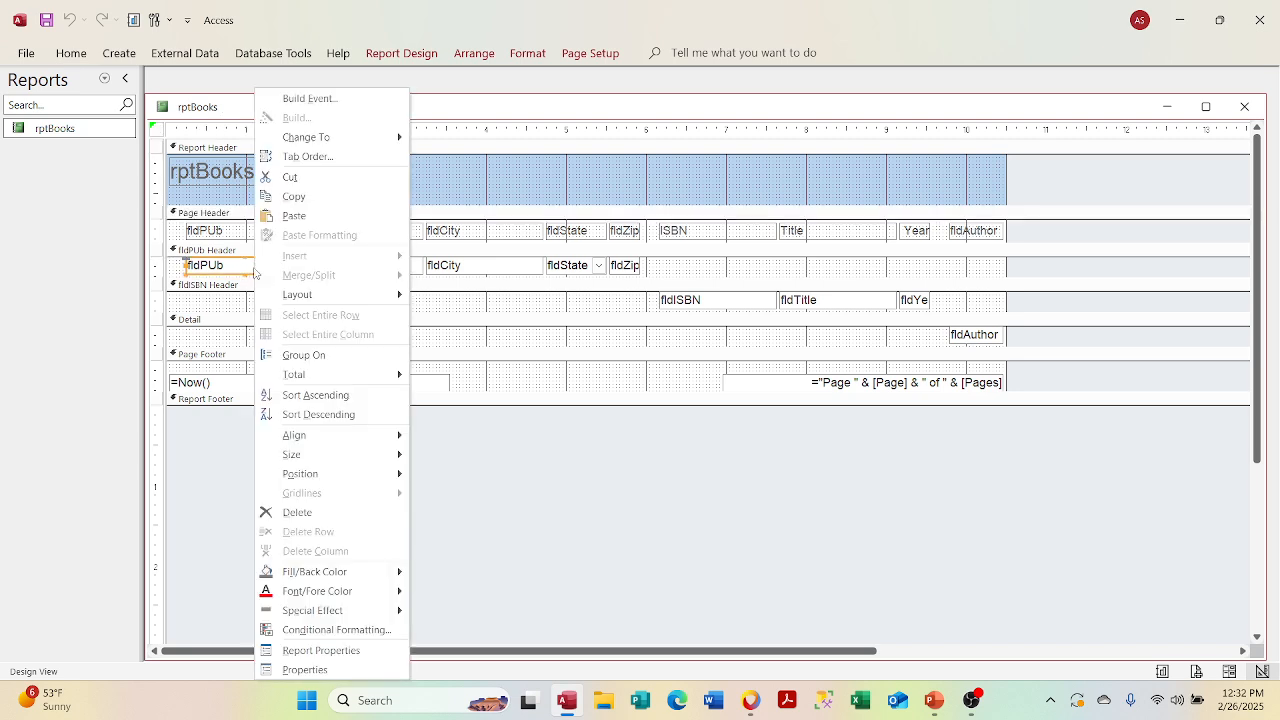
pyautogui.click(305, 669)
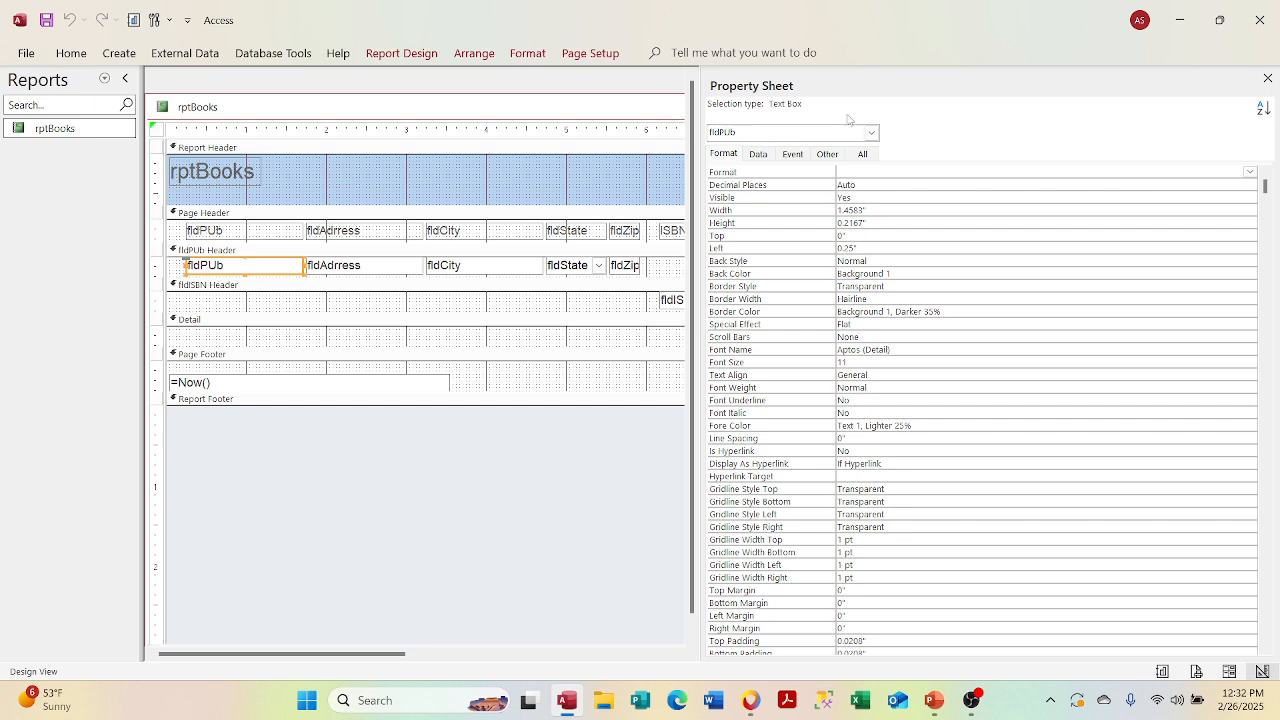
pyautogui.click(870, 155)
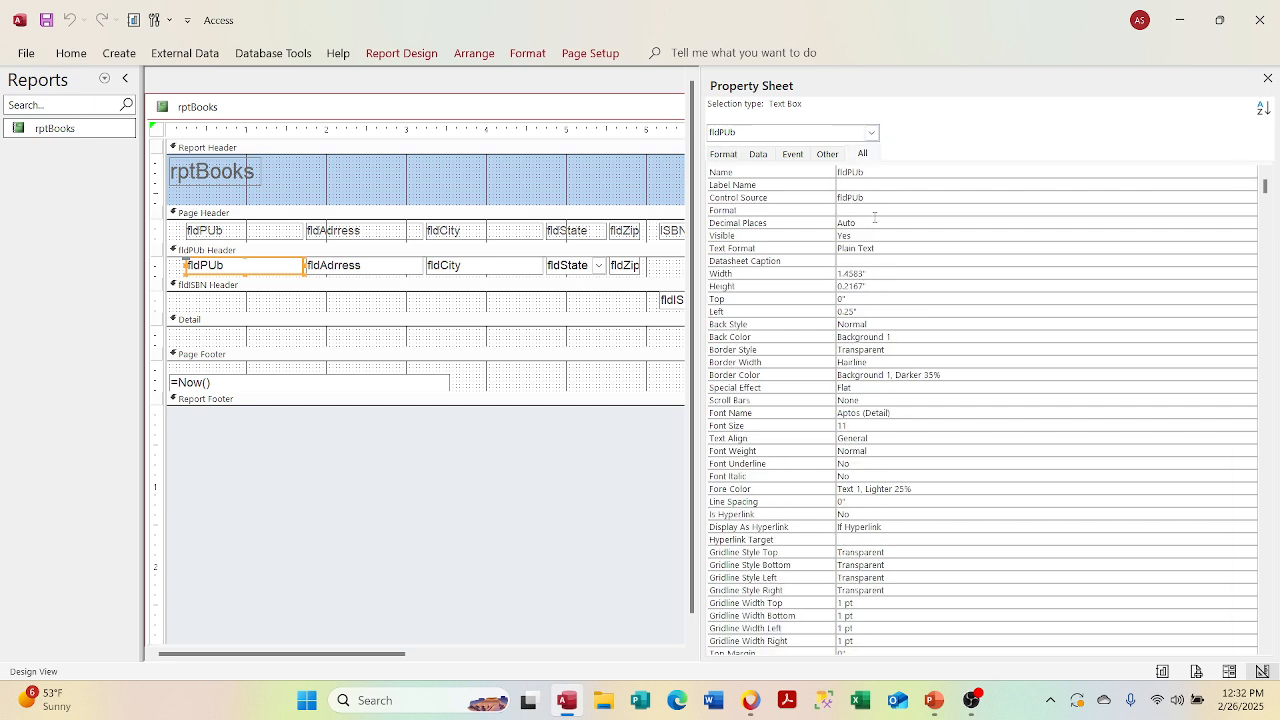
pyautogui.click(1267, 78)
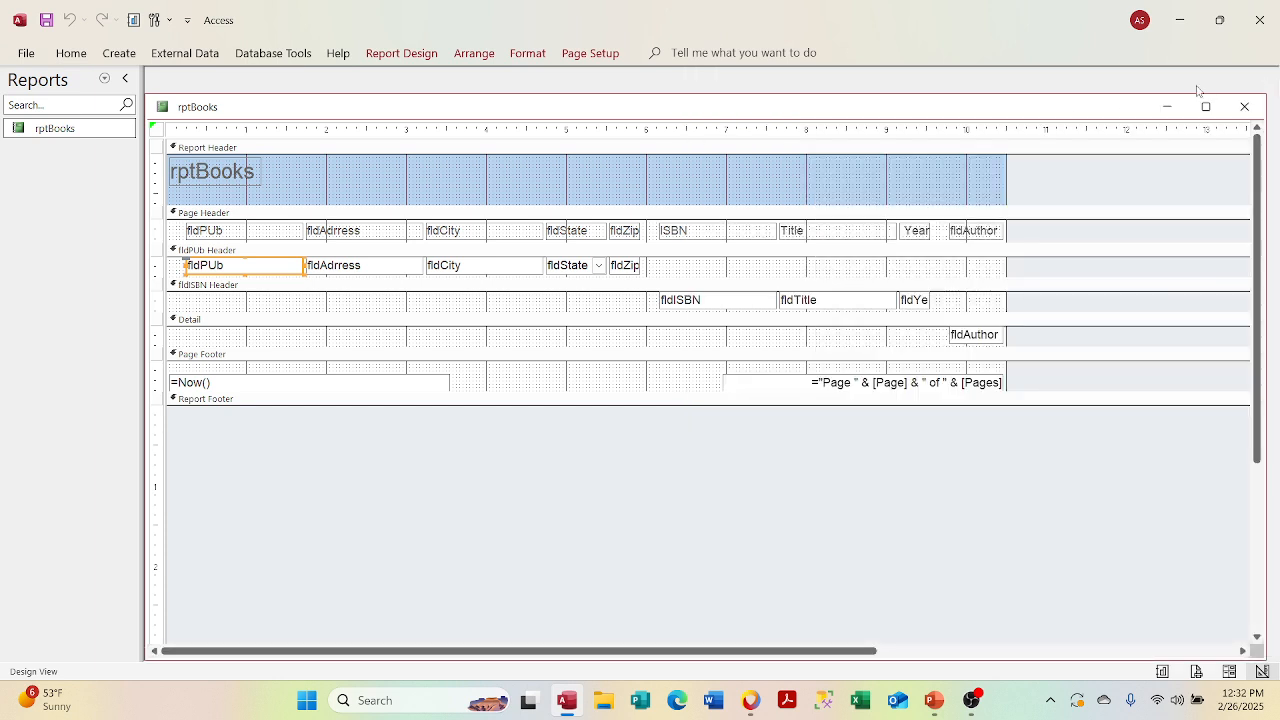
# Step: Close the rptBooks report and permanently delete it from the database
pyautogui.click(1244, 106)
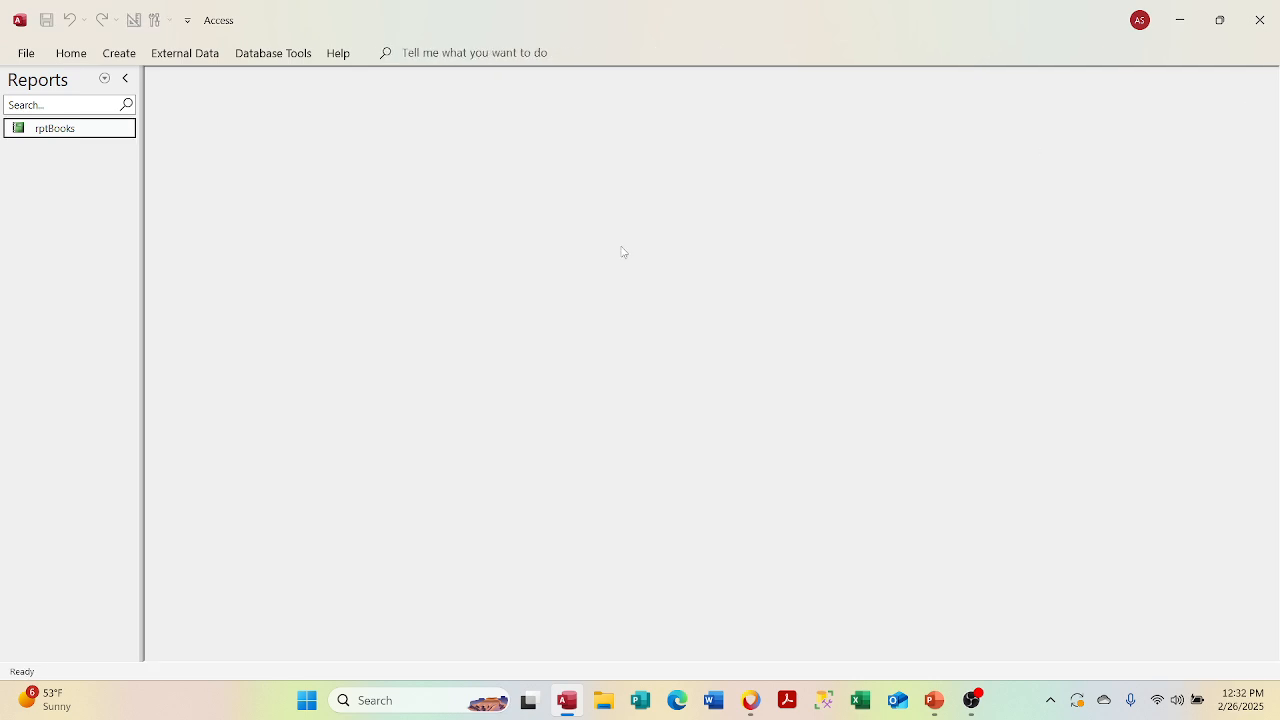
pyautogui.rightClick(63, 131)
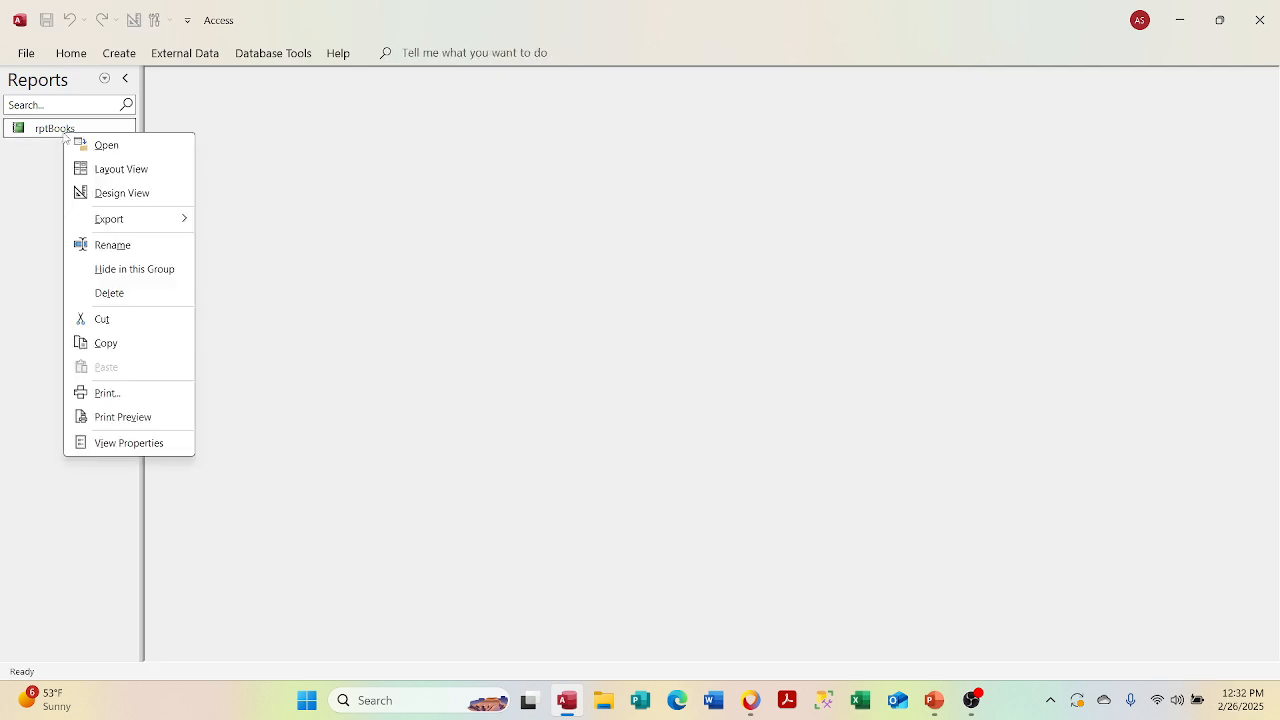
pyautogui.click(104, 292)
pyautogui.click(626, 399)
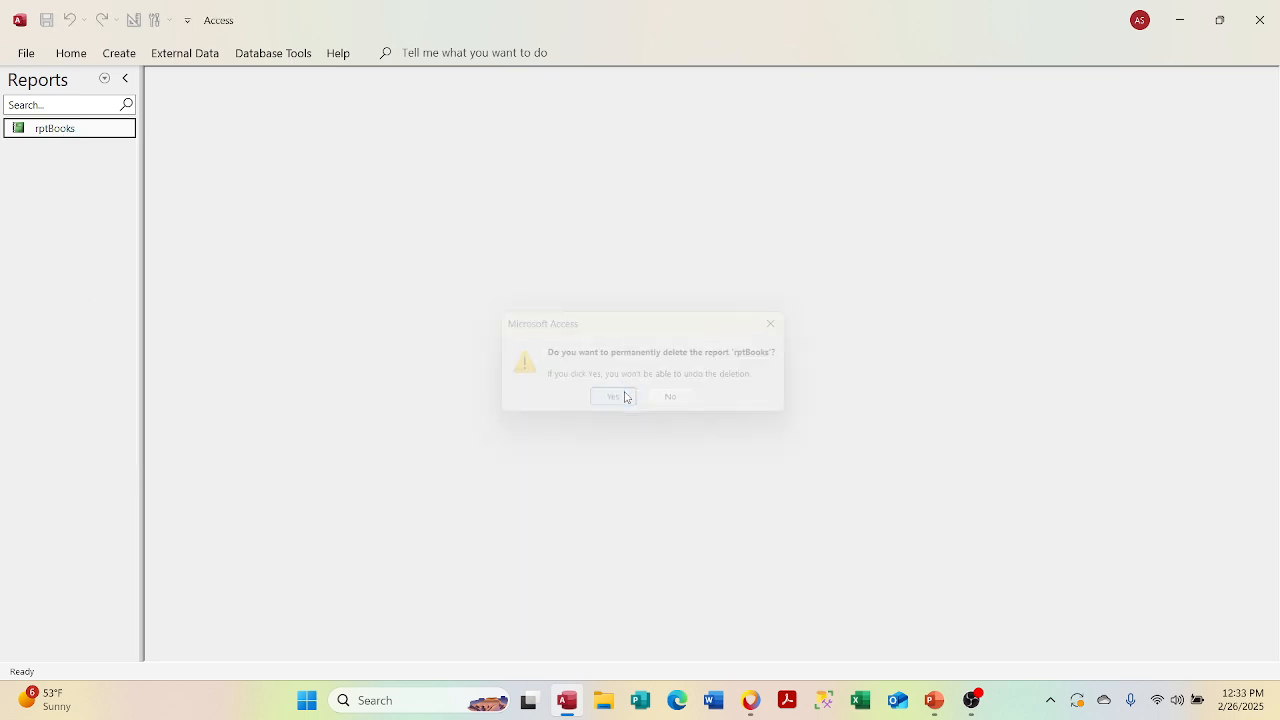
# Step: Create a blank report in Layout View, close its field list, and reposition and widen its window
pyautogui.click(119, 53)
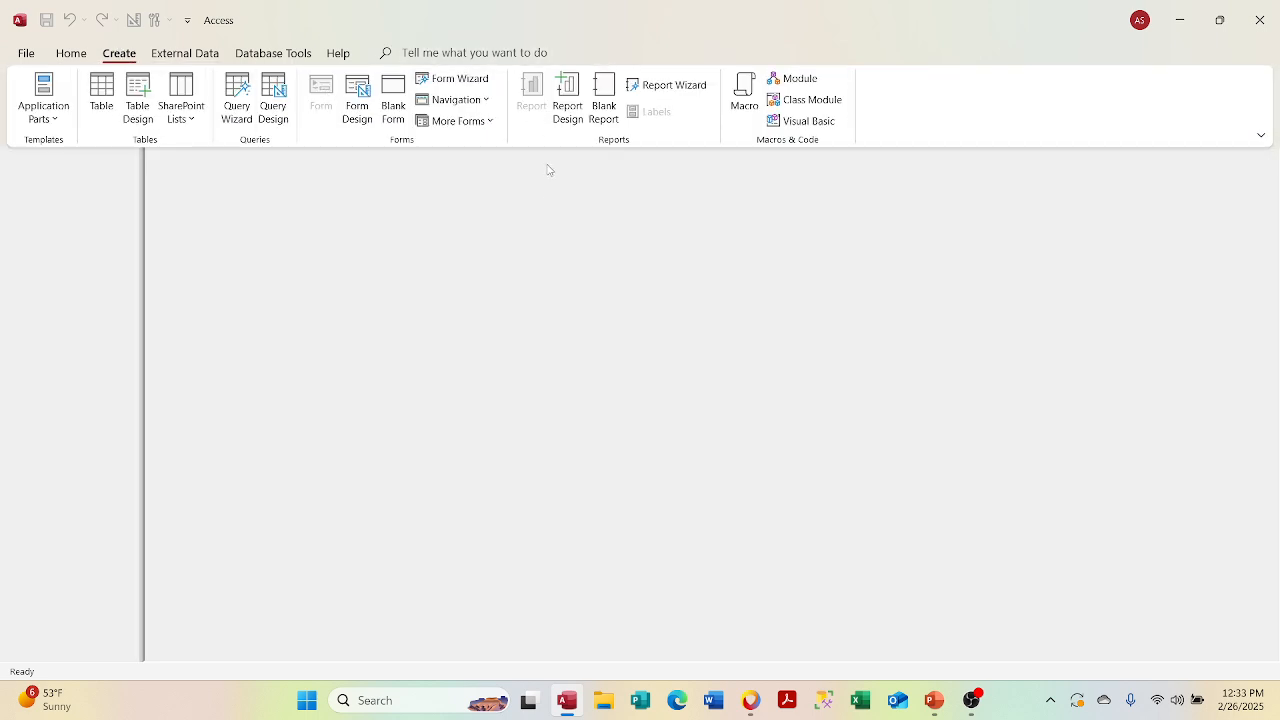
pyautogui.click(163, 228)
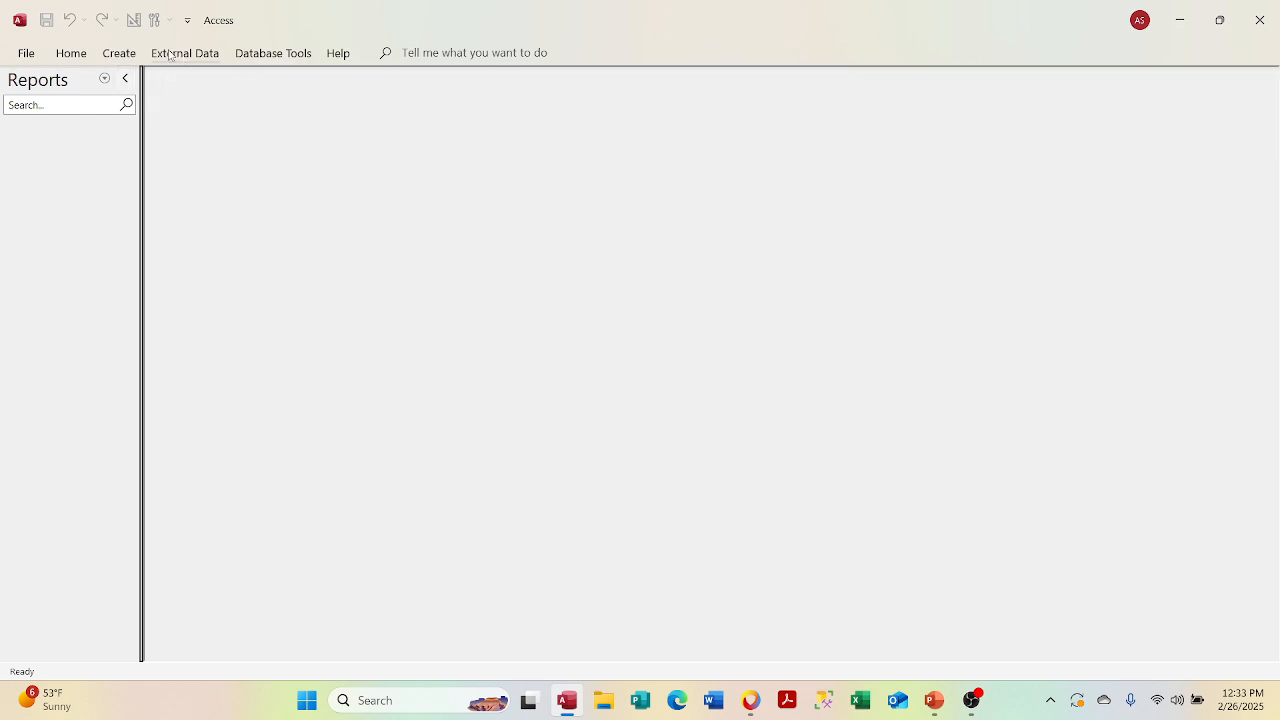
pyautogui.click(119, 53)
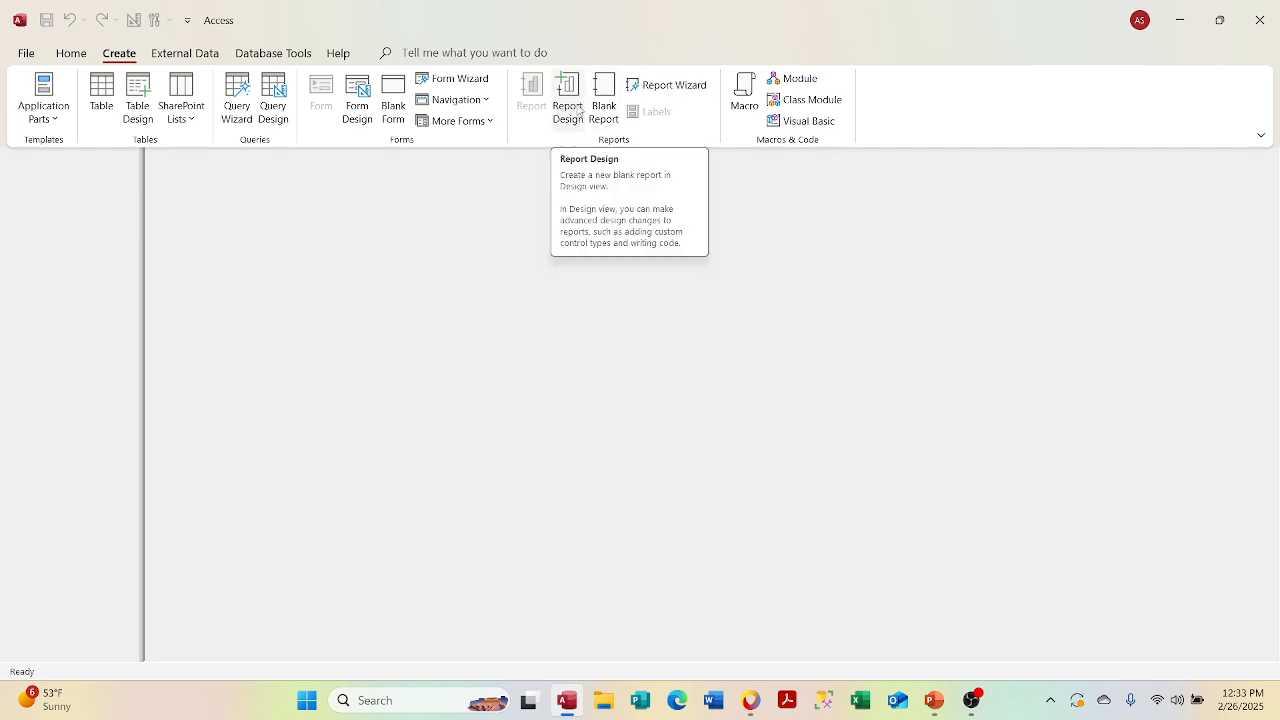
pyautogui.click(604, 105)
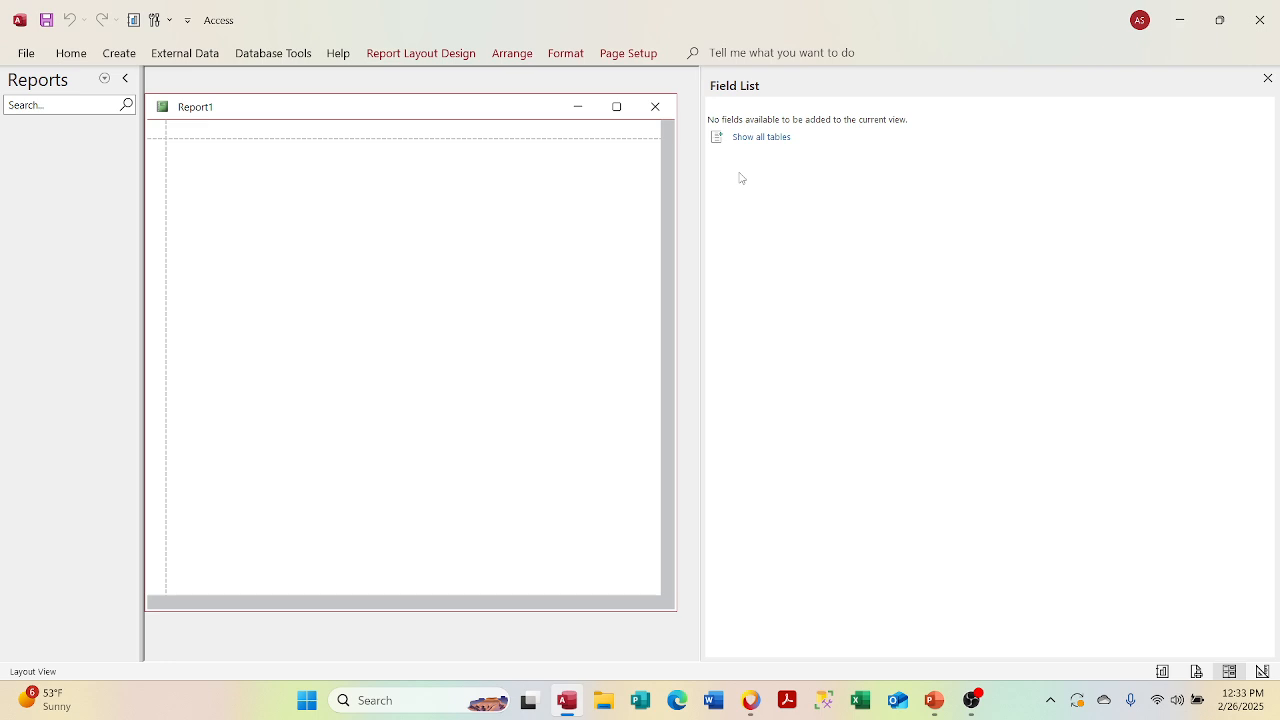
pyautogui.click(1268, 79)
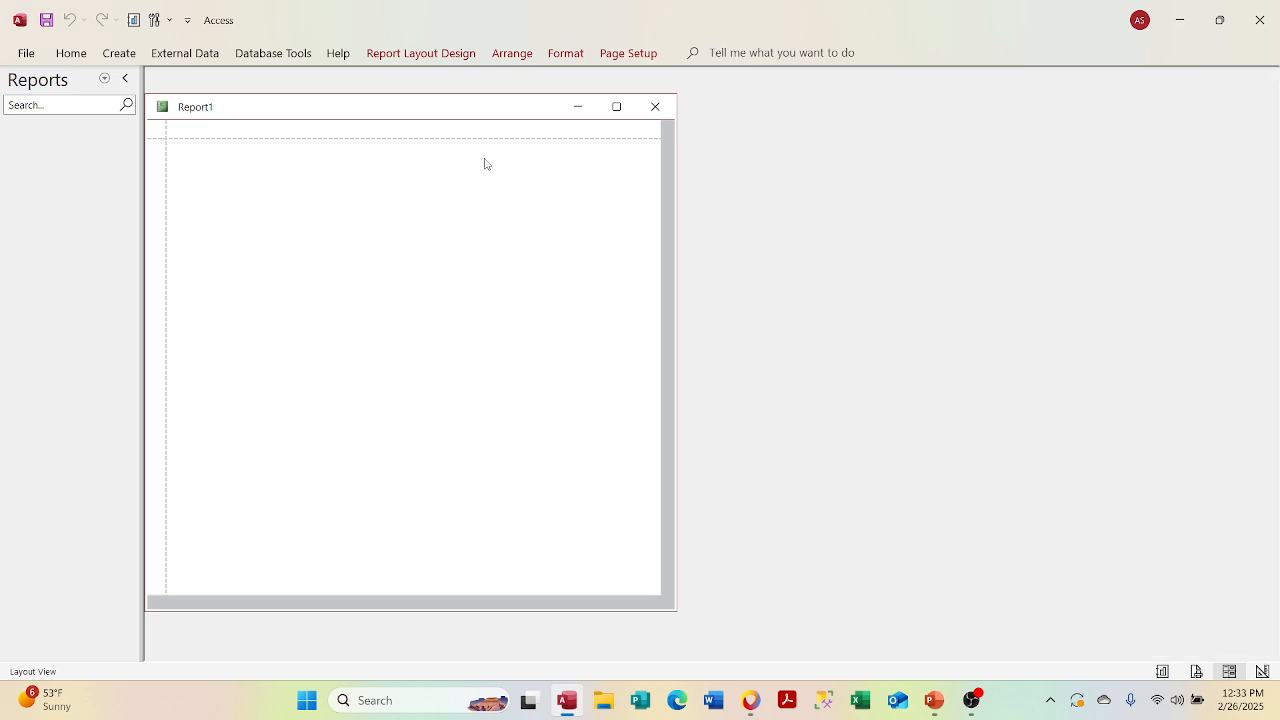
pyautogui.moveTo(462, 106); pyautogui.dragTo(630, 114)
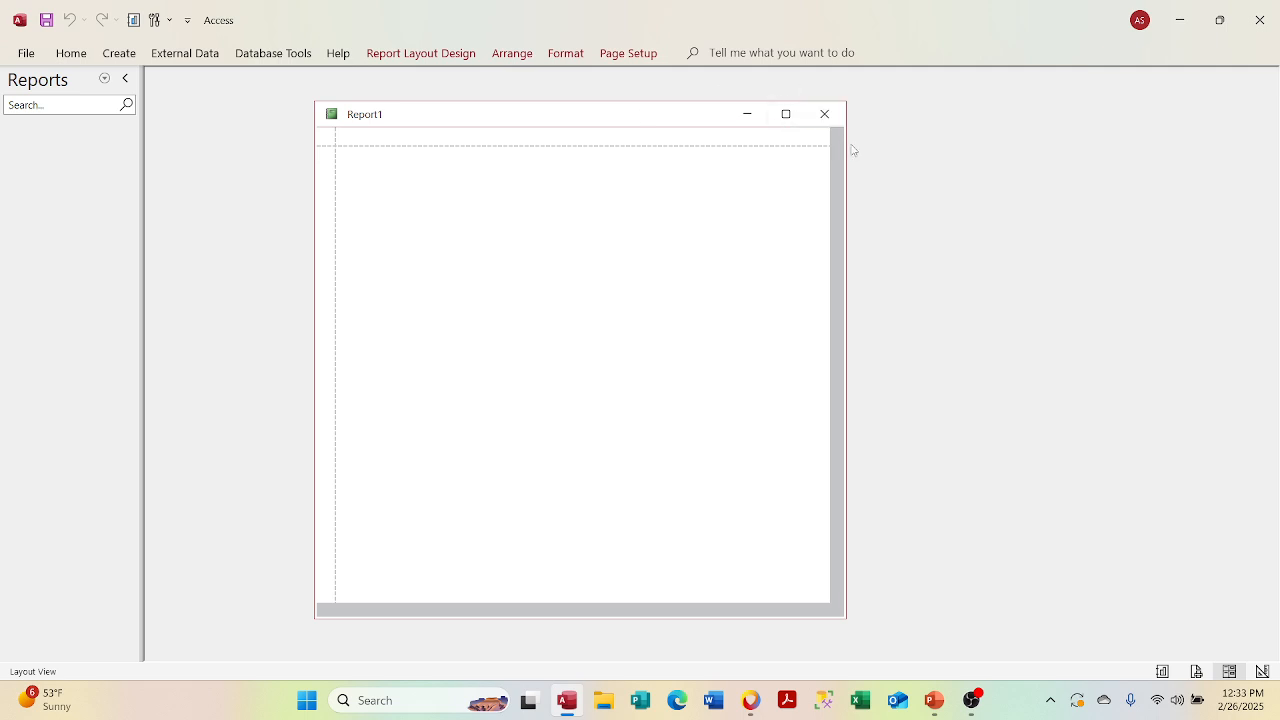
pyautogui.moveTo(846, 149); pyautogui.dragTo(1178, 156)
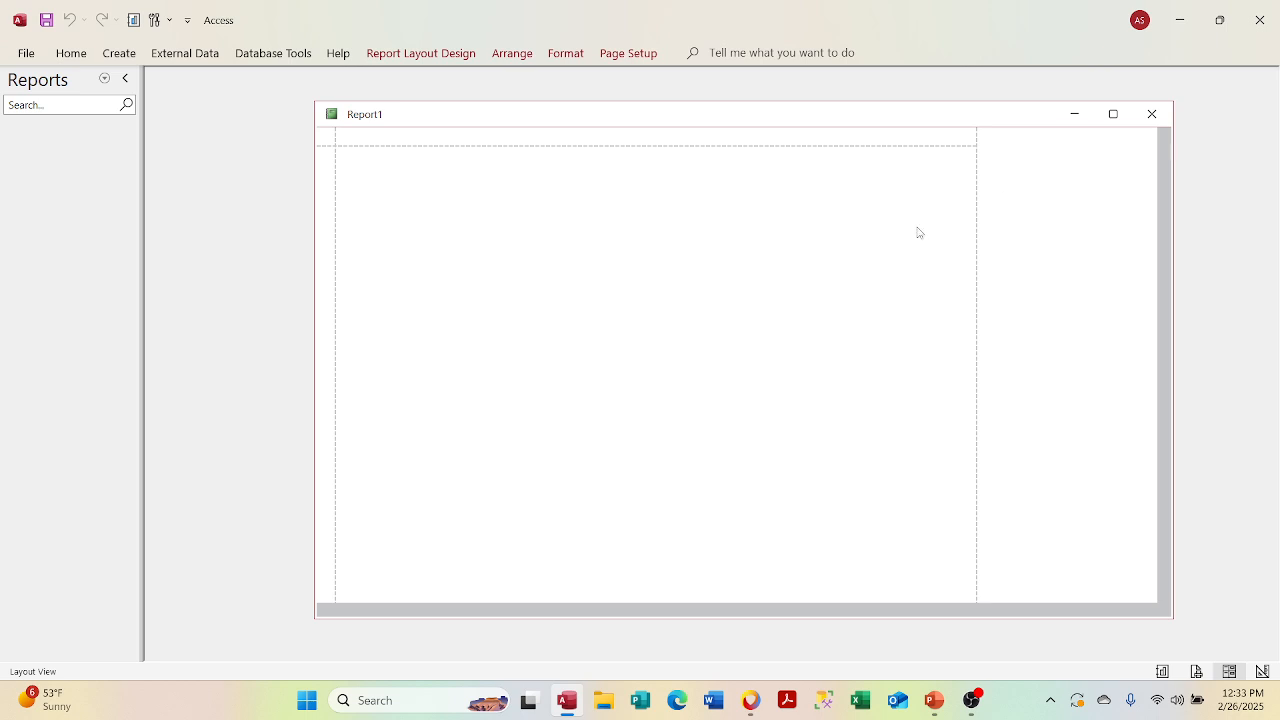
# Step: Switch the blank report to Design View and close it without saving
pyautogui.rightClick(724, 119)
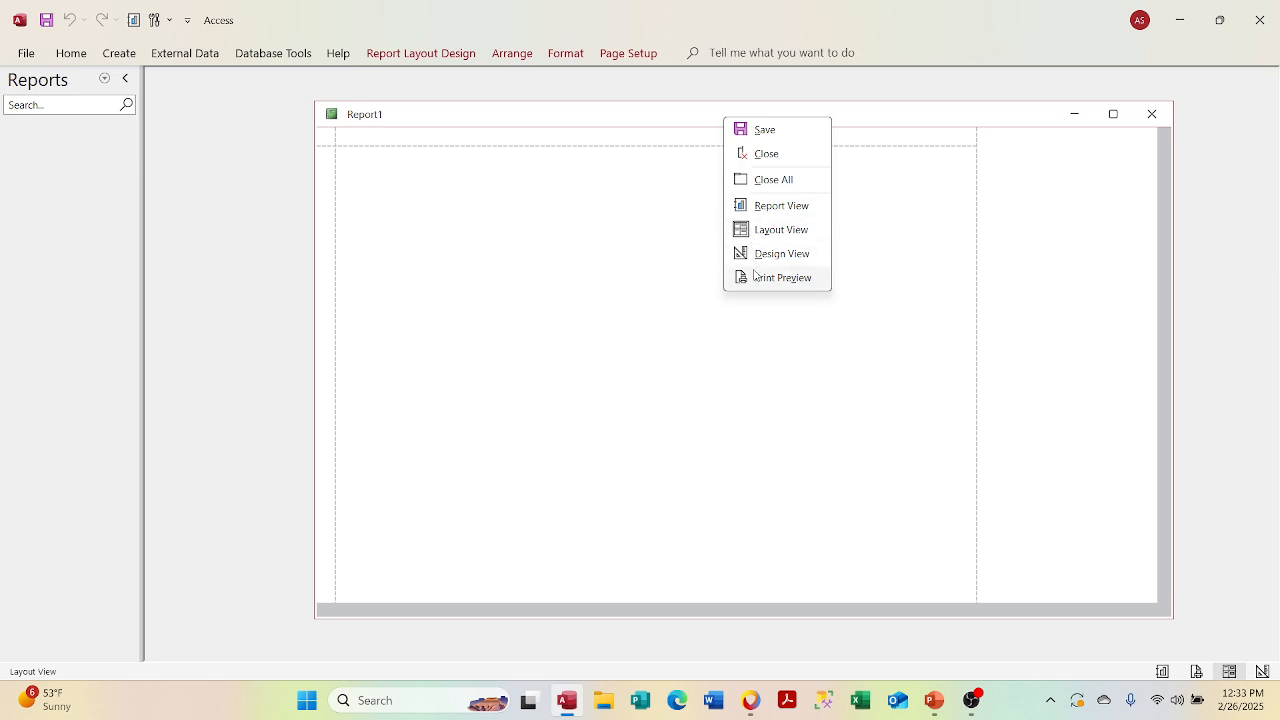
pyautogui.click(755, 255)
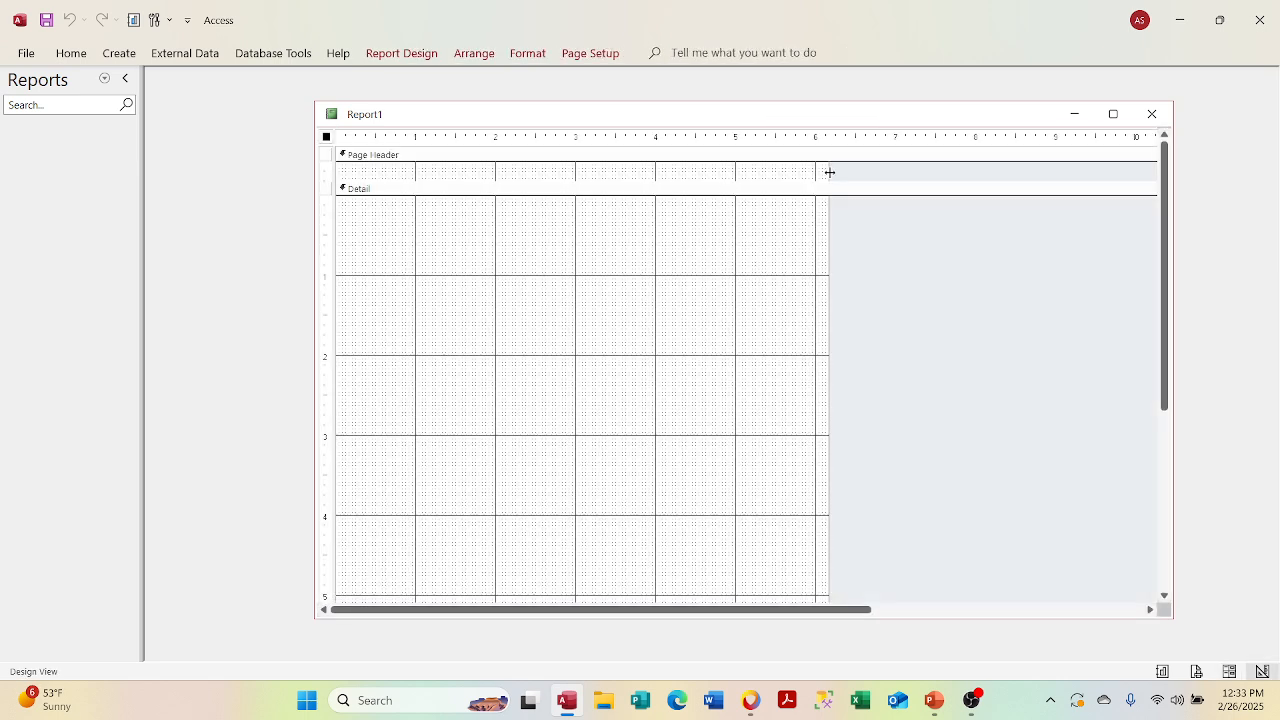
pyautogui.click(1152, 113)
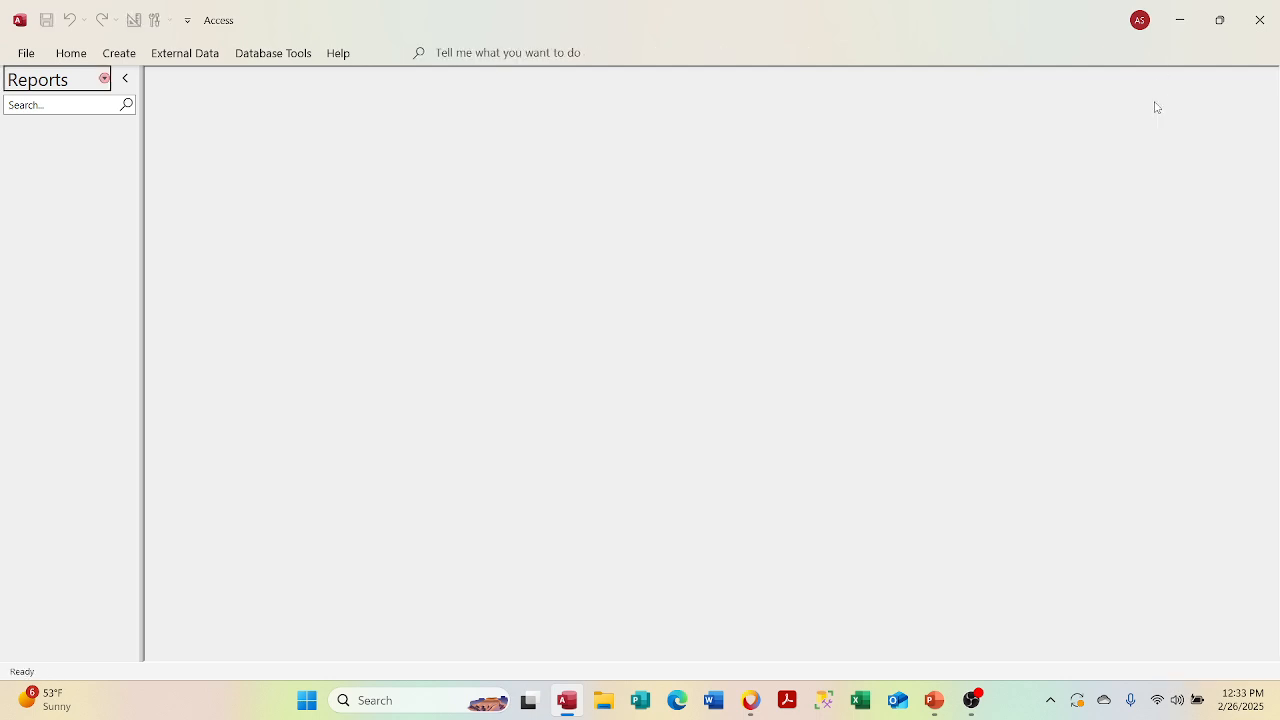
# Step: Create a new report in Design View and maximize its window
pyautogui.click(119, 53)
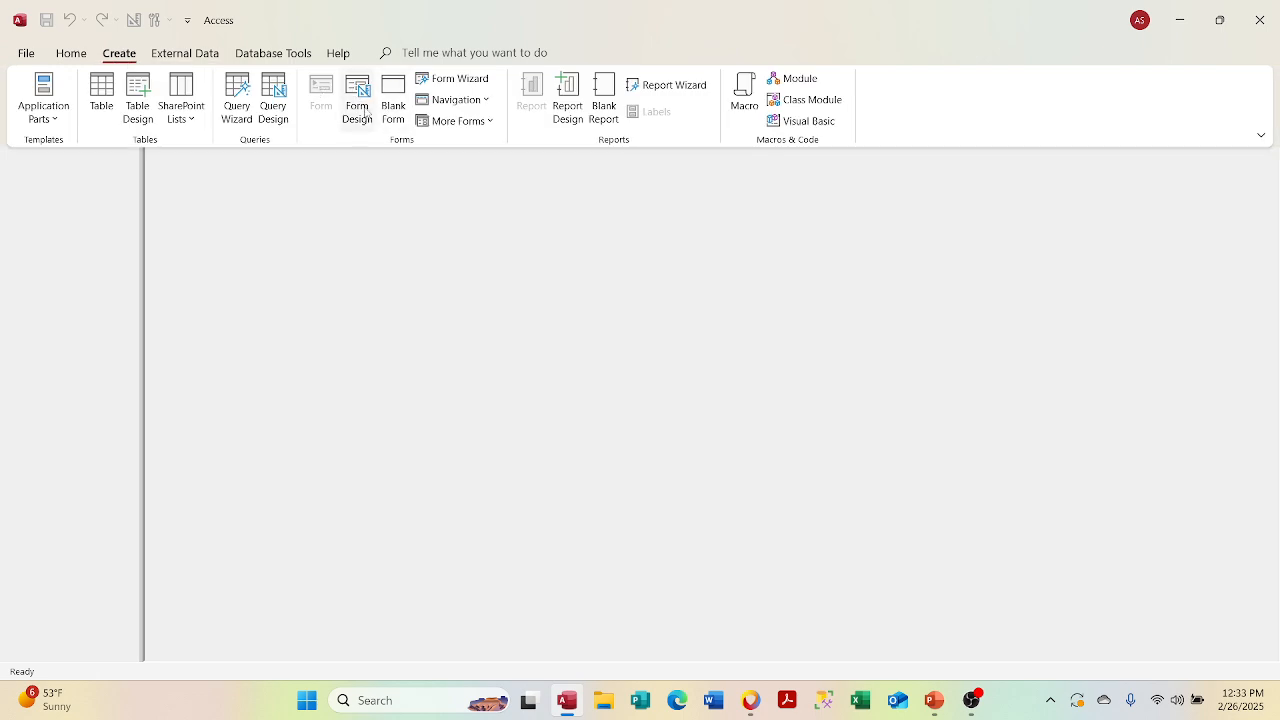
pyautogui.click(567, 105)
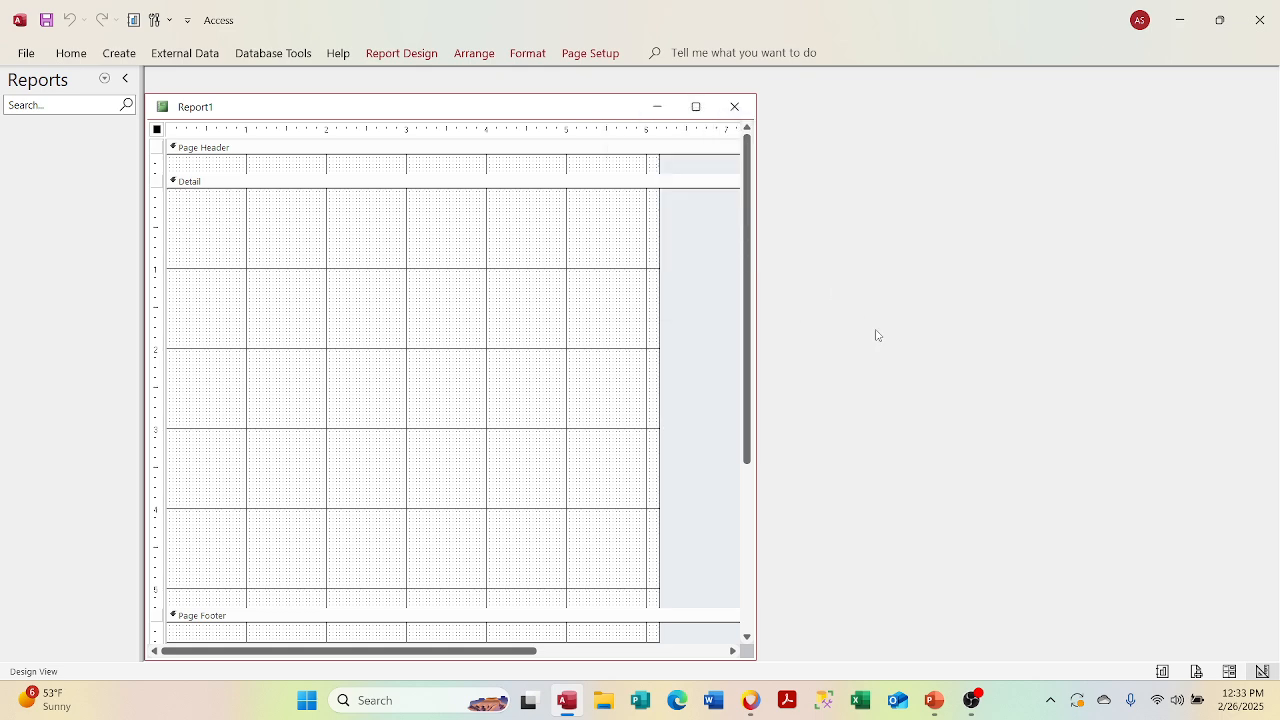
pyautogui.click(696, 106)
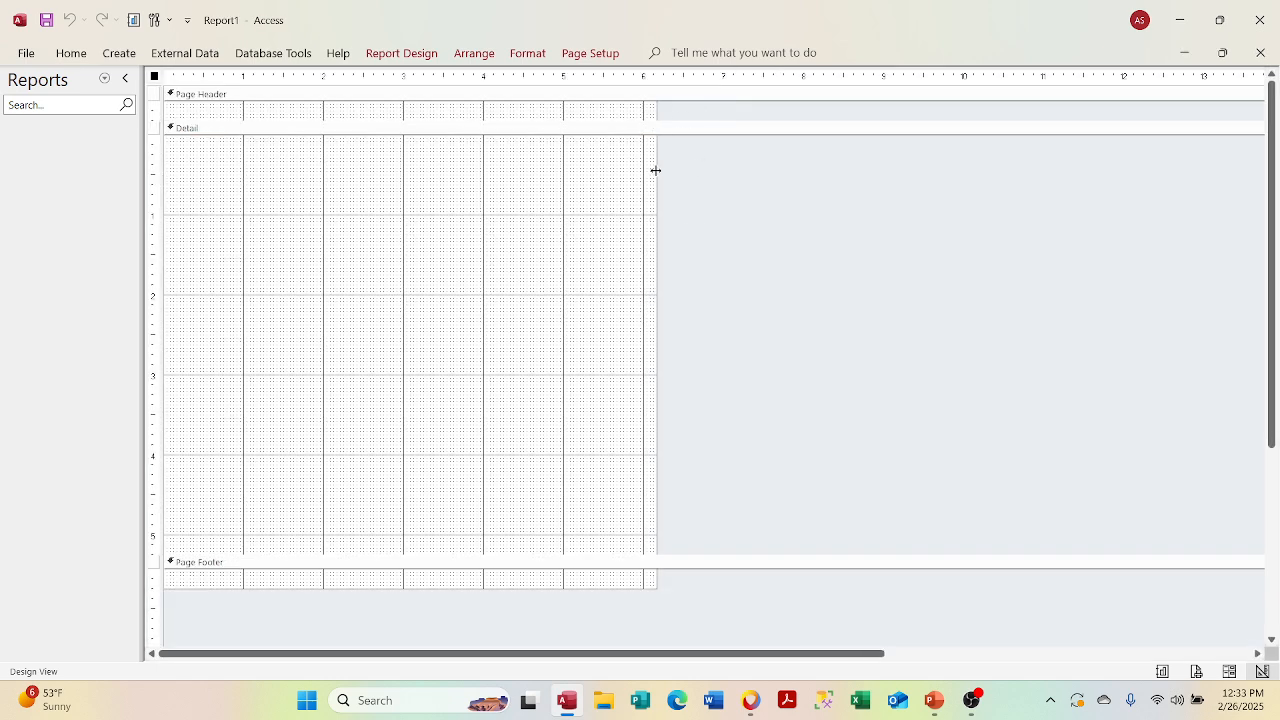
# Step: Widen the report to 11 inches and collapse the Page Footer section to zero height
pyautogui.moveTo(657, 171); pyautogui.dragTo(1043, 174)
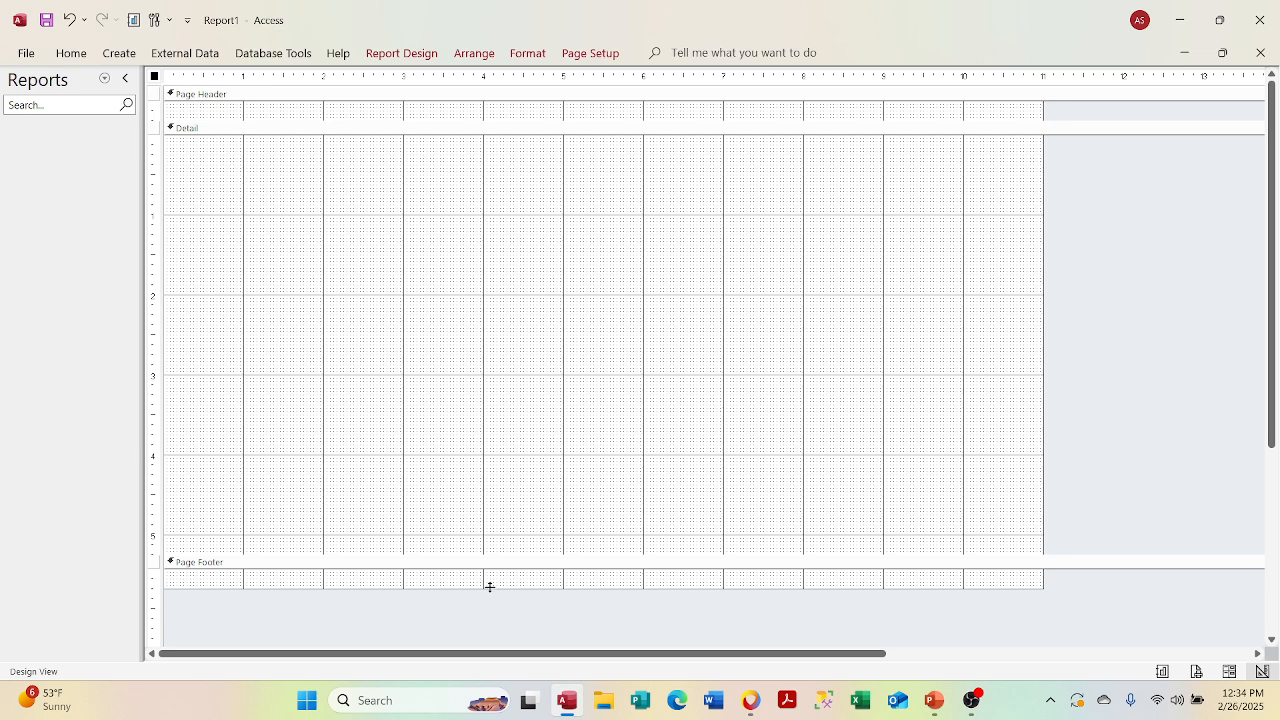
pyautogui.moveTo(489, 589); pyautogui.dragTo(490, 570)
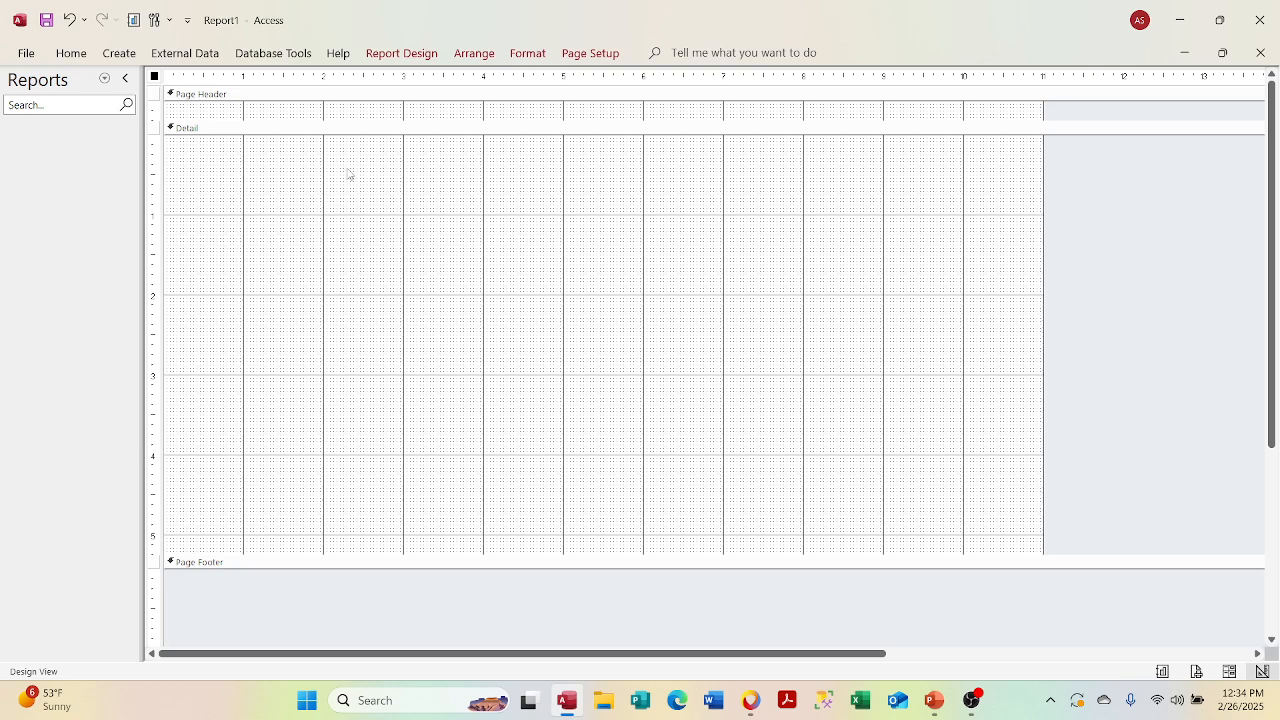
pyautogui.rightClick(315, 131)
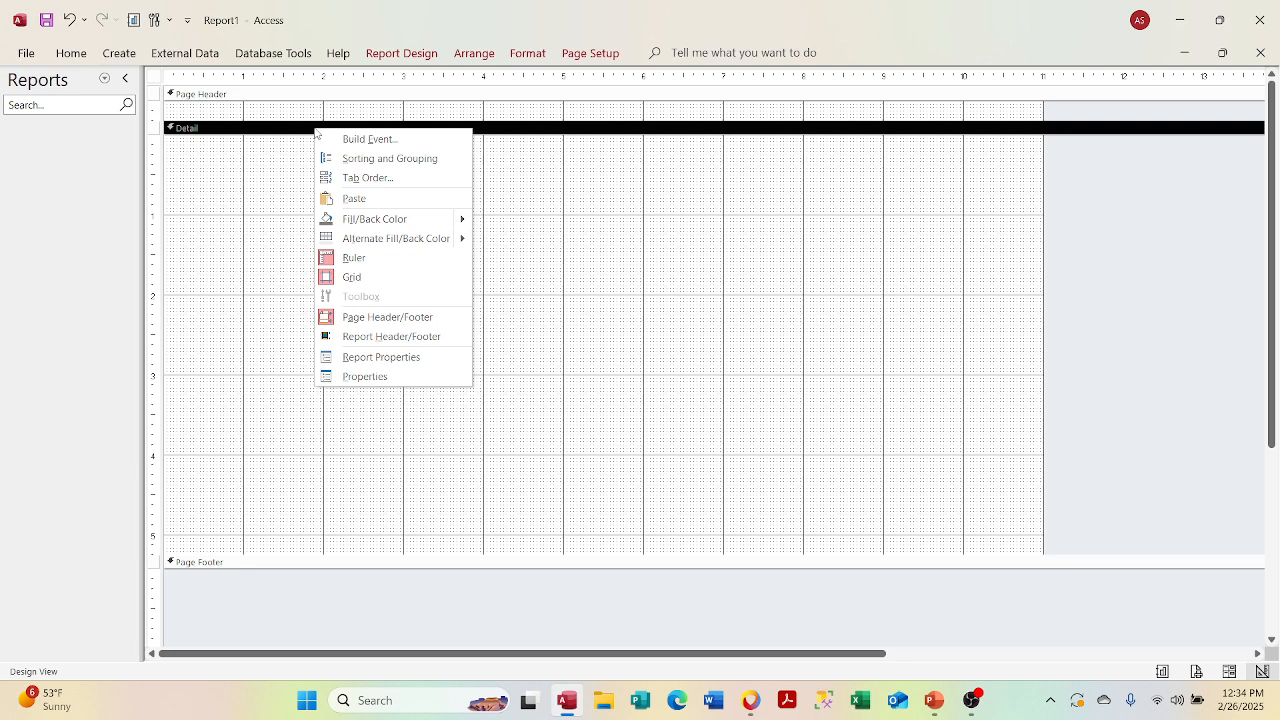
pyautogui.click(594, 223)
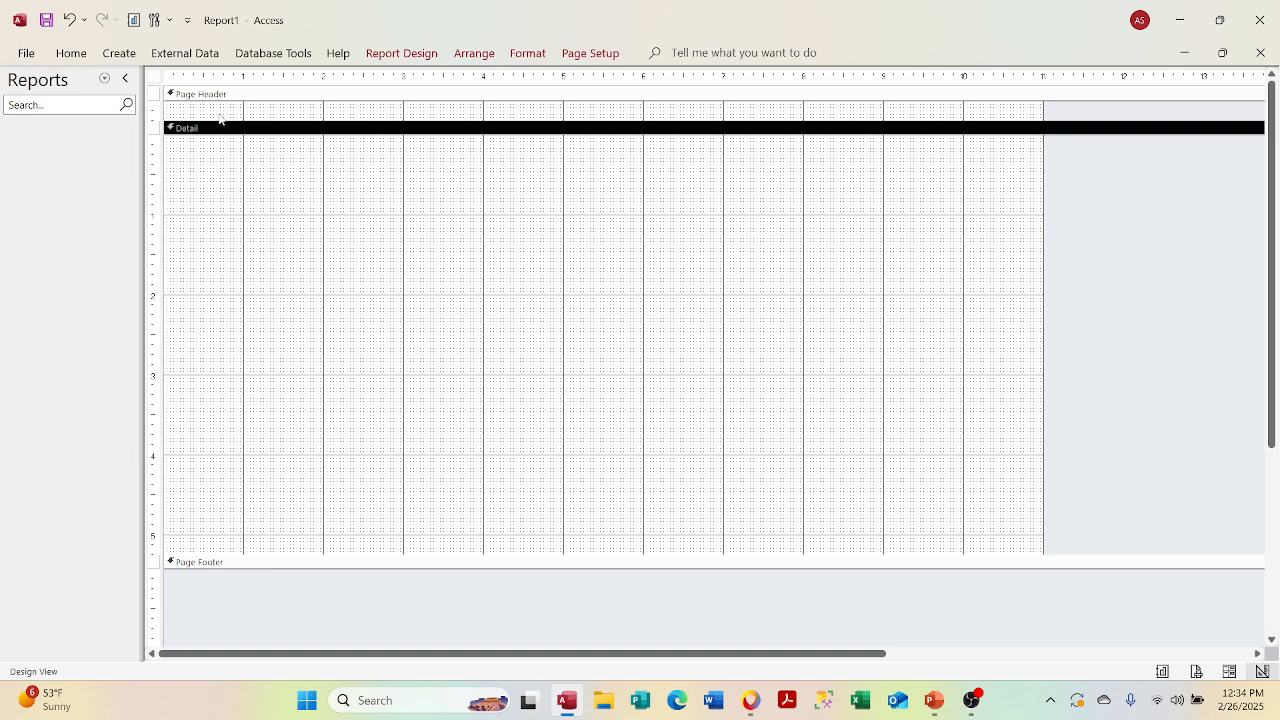
# Step: List the database's forms, open sfrmDEBooks in Design View, and restore its window so the report is also visible
pyautogui.click(104, 79)
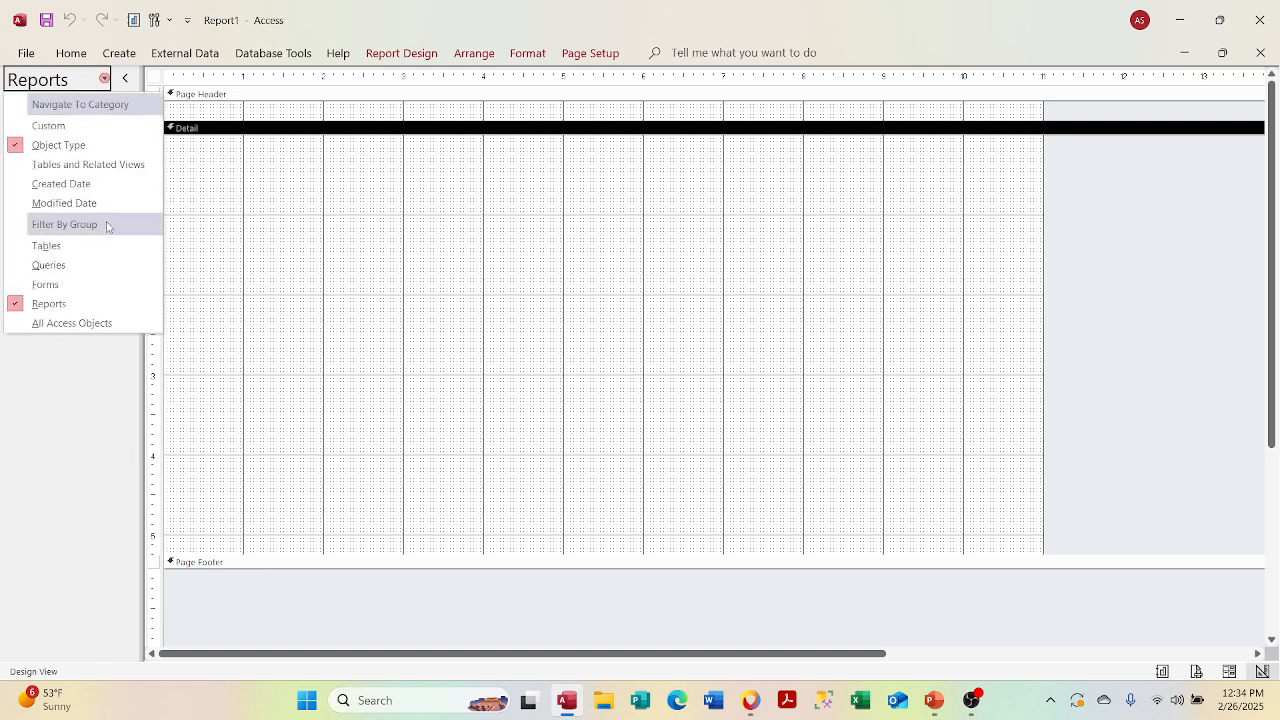
pyautogui.click(73, 284)
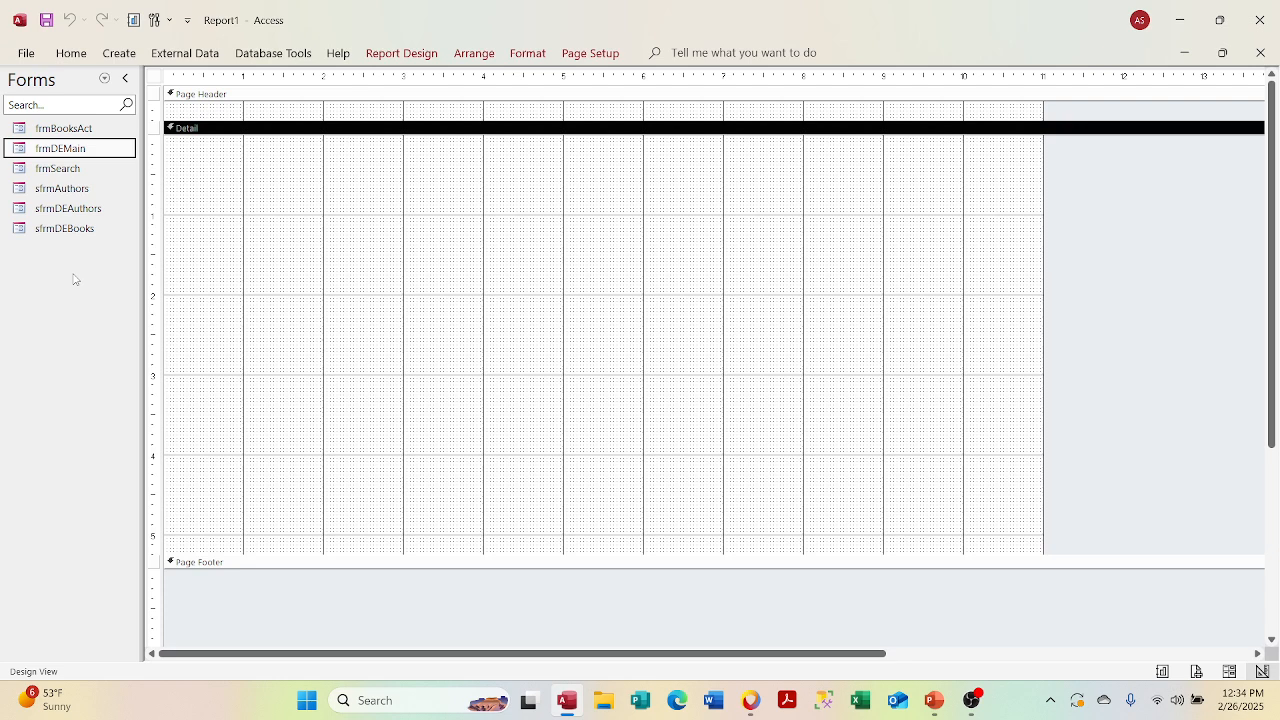
pyautogui.rightClick(103, 233)
pyautogui.click(134, 289)
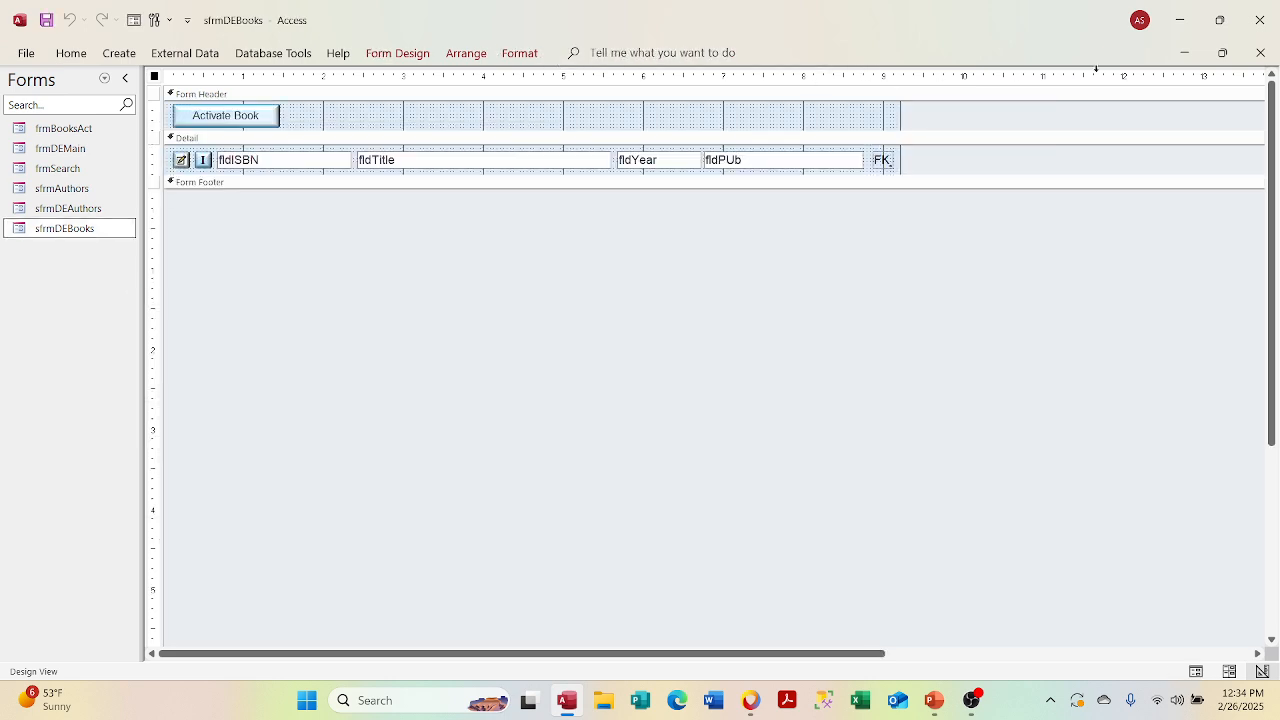
pyautogui.click(1222, 52)
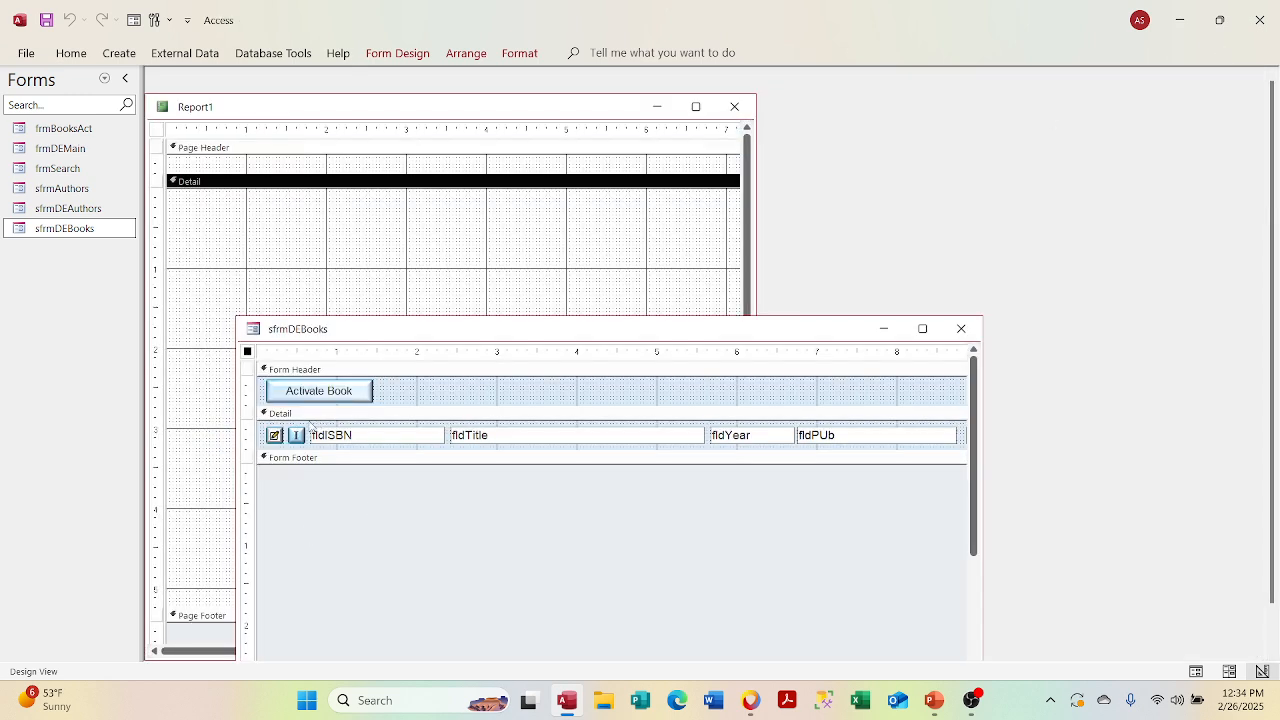
# Step: Copy the fldISBN, fldTitle, fldYear and fldPUb text boxes from sfrmDEBooks into the report's Detail section
pyautogui.moveTo(310, 350); pyautogui.dragTo(956, 458)
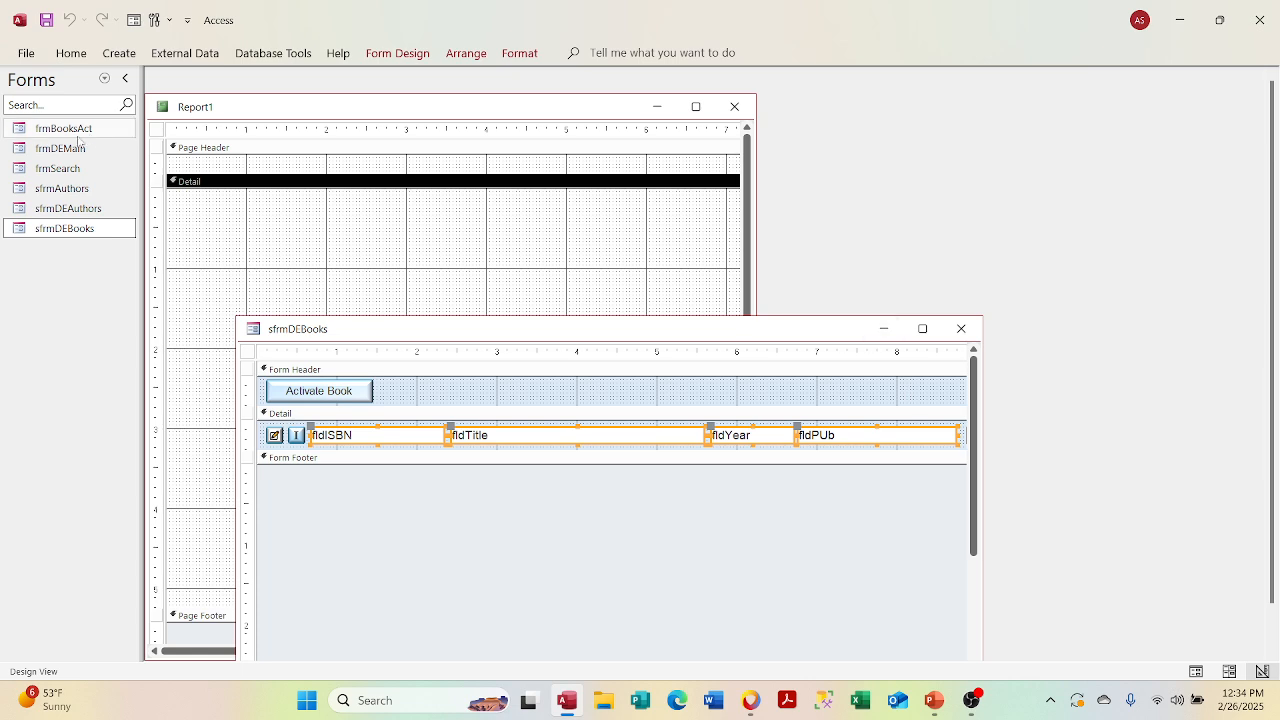
pyautogui.click(249, 243)
pyautogui.hotkey('ctrl', 'v')
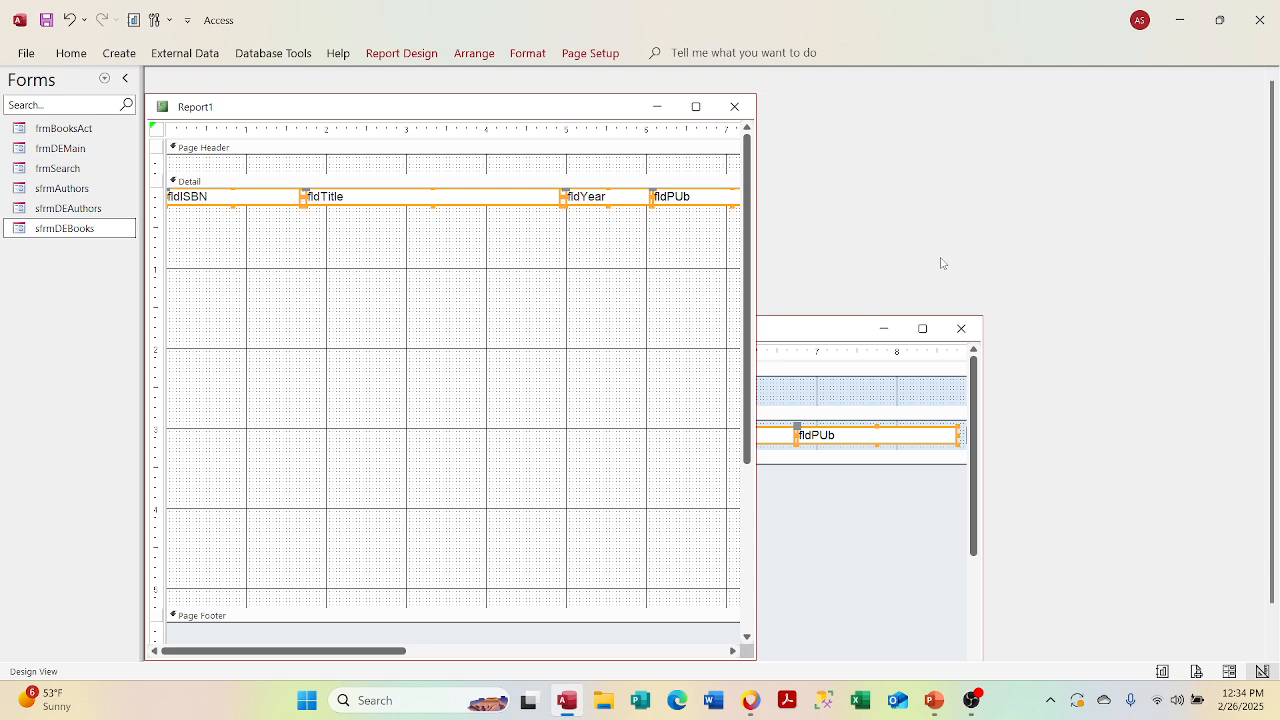
# Step: Nudge the four pasted text boxes slightly down and to the right within the maximized report's Detail section
pyautogui.press('Down')
pyautogui.press('Down')
pyautogui.press('Down')
pyautogui.press('Down')
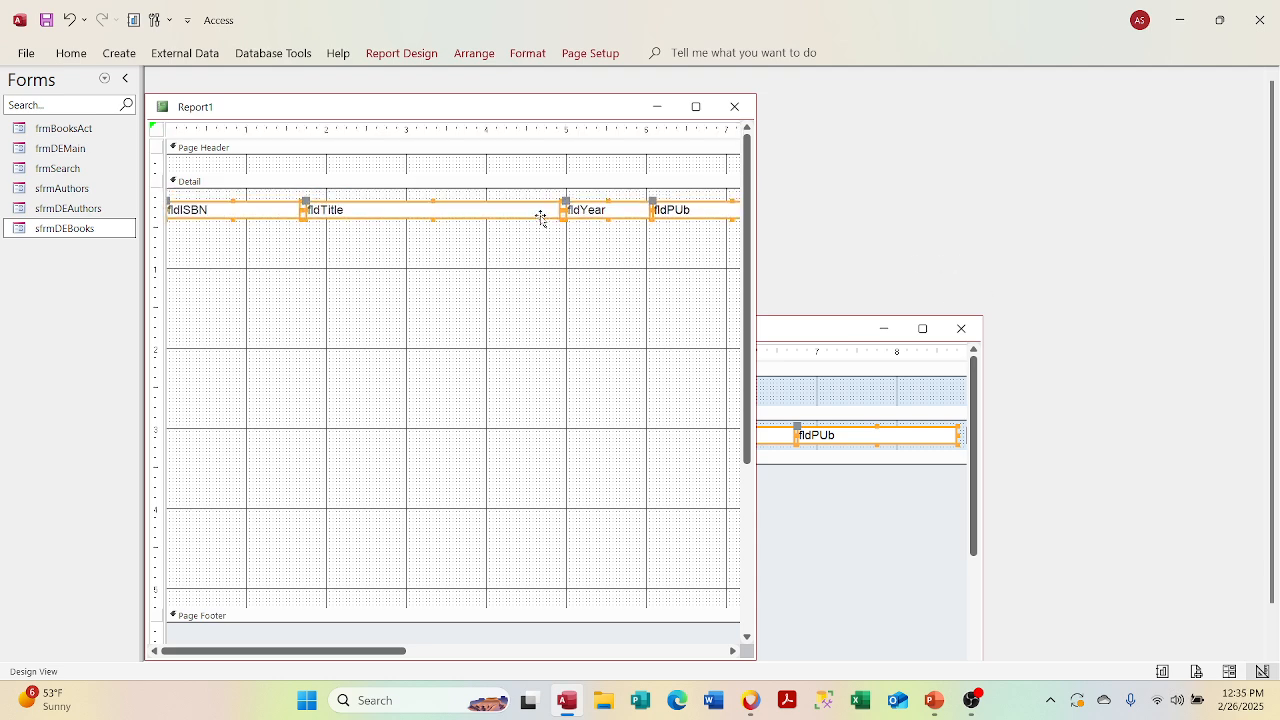
pyautogui.click(695, 105)
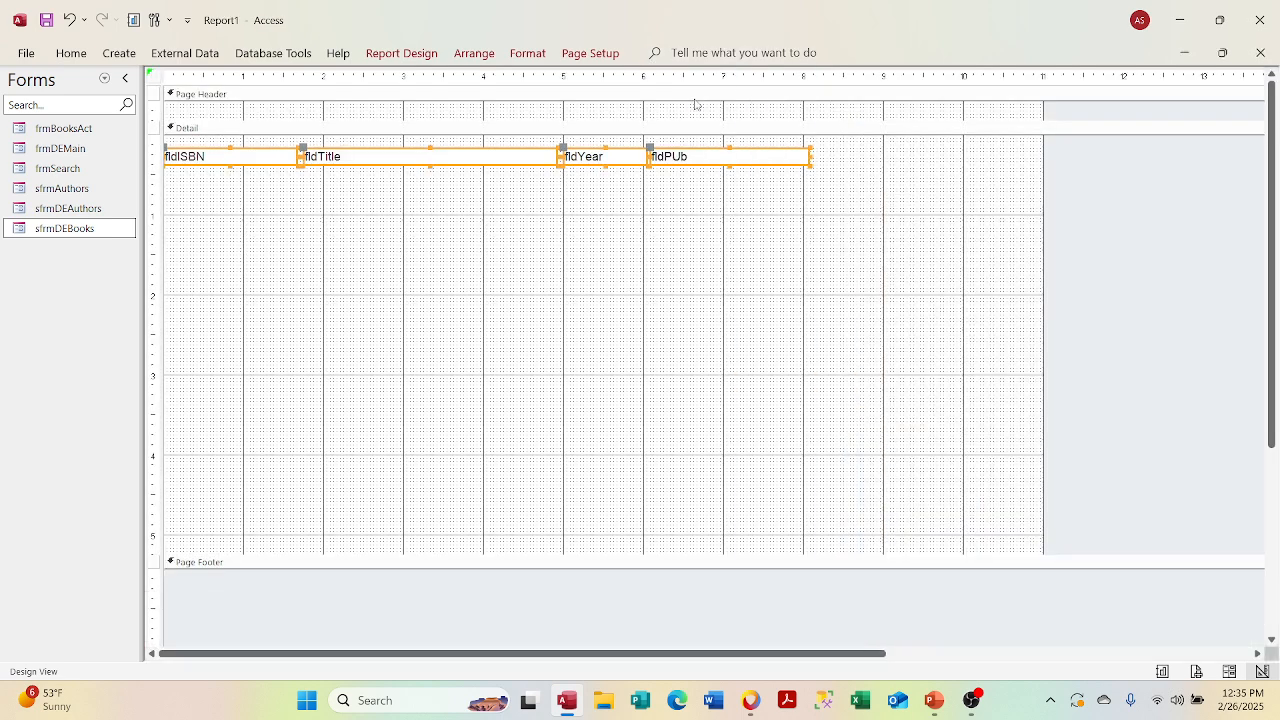
pyautogui.press('Right')
pyautogui.press('Right')
pyautogui.press('Right')
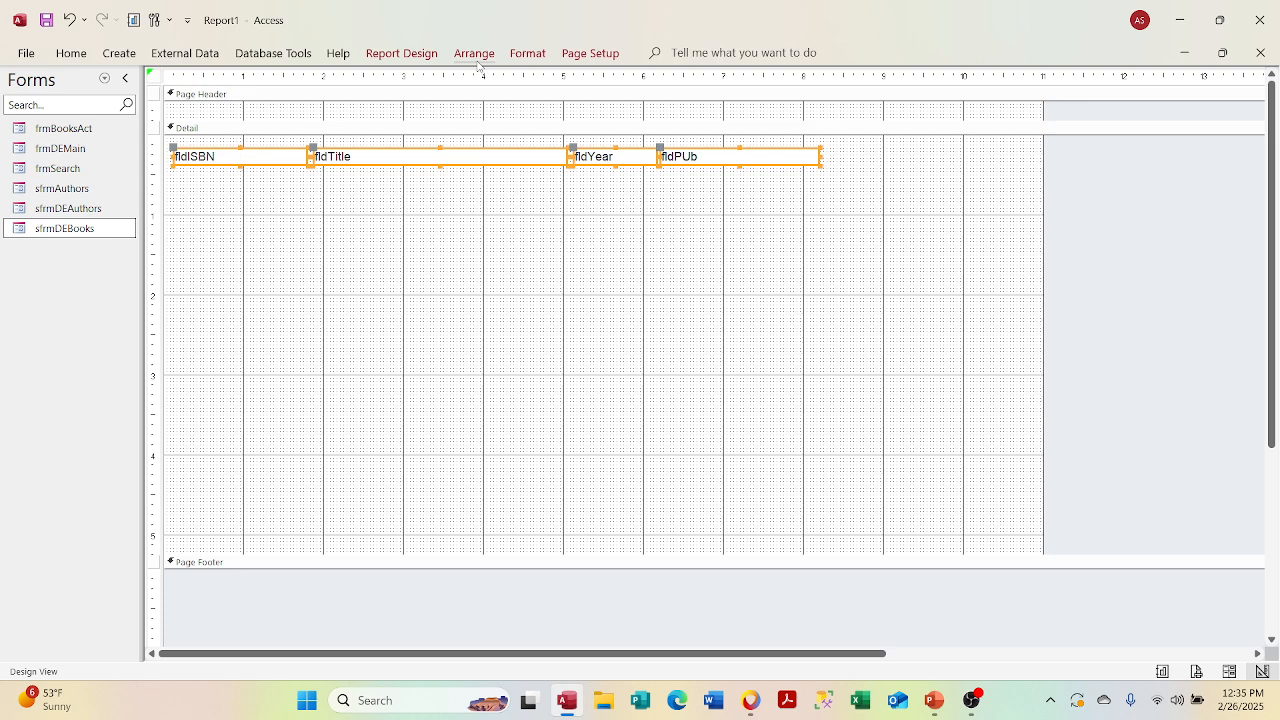
# Step: Check the report's error indicator and narrow the report to about 8.25 inches, just past the fldPUb text box
pyautogui.rightClick(154, 82)
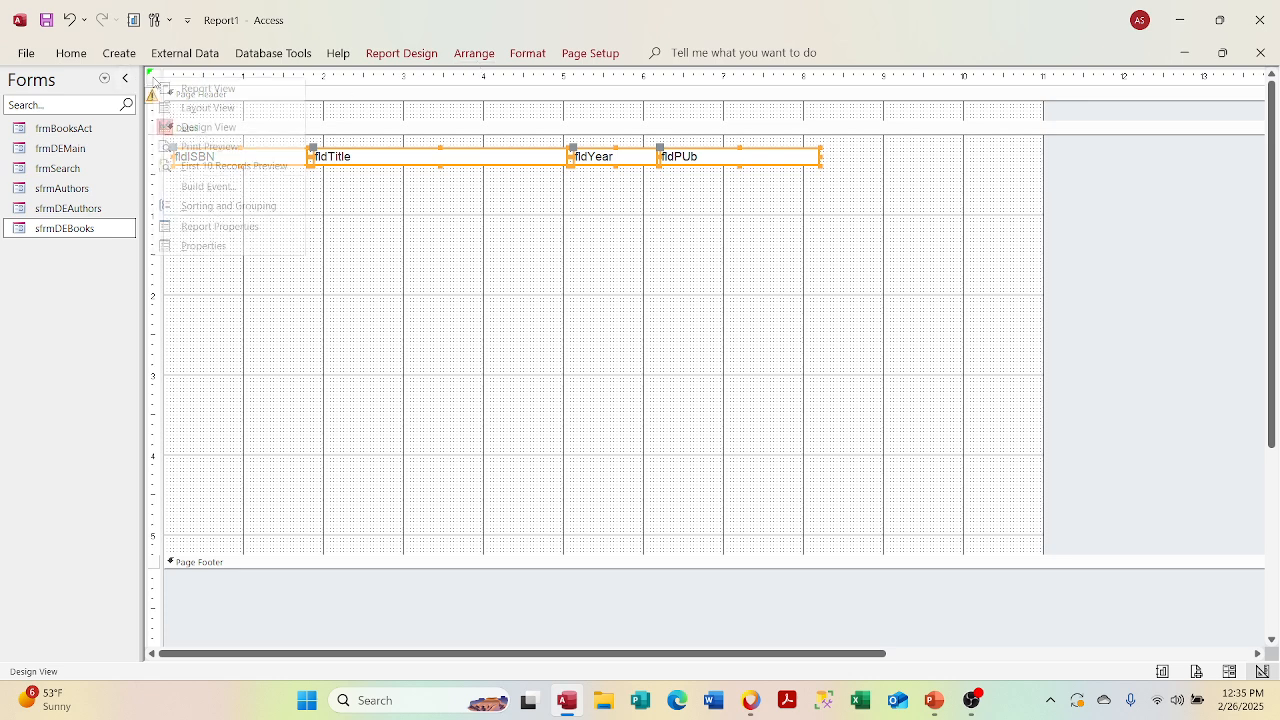
pyautogui.click(154, 96)
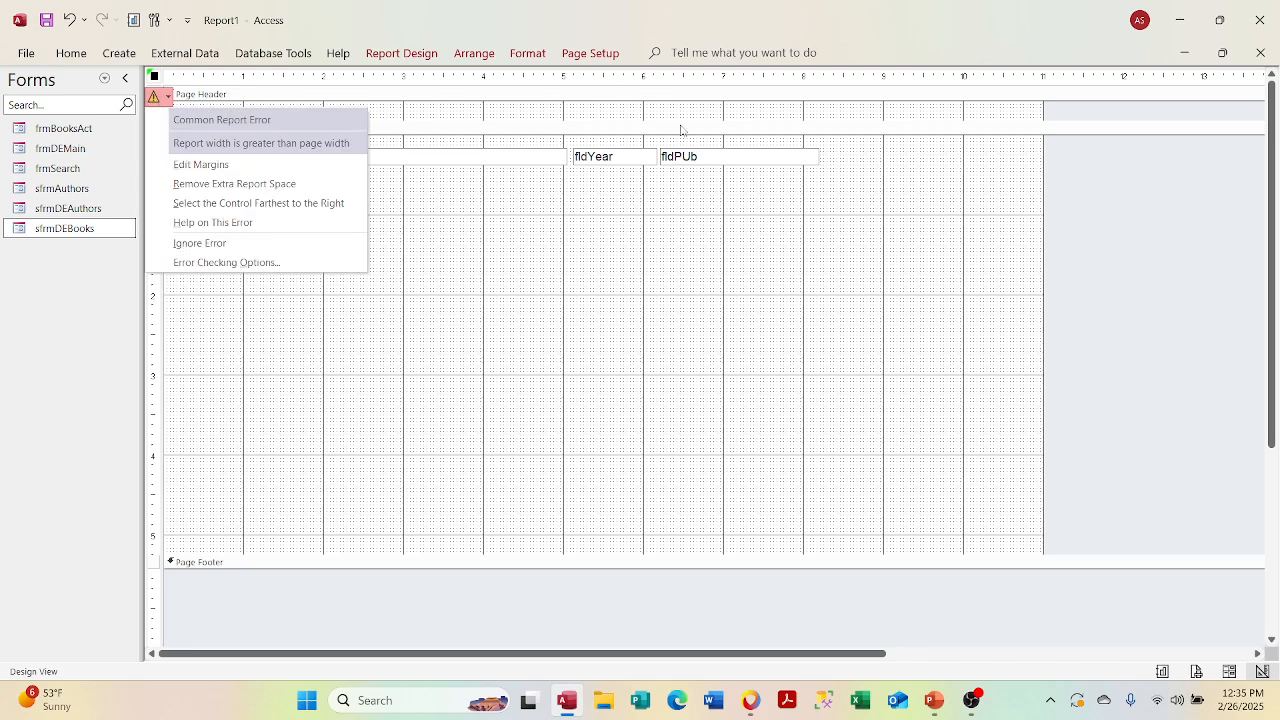
pyautogui.click(982, 191)
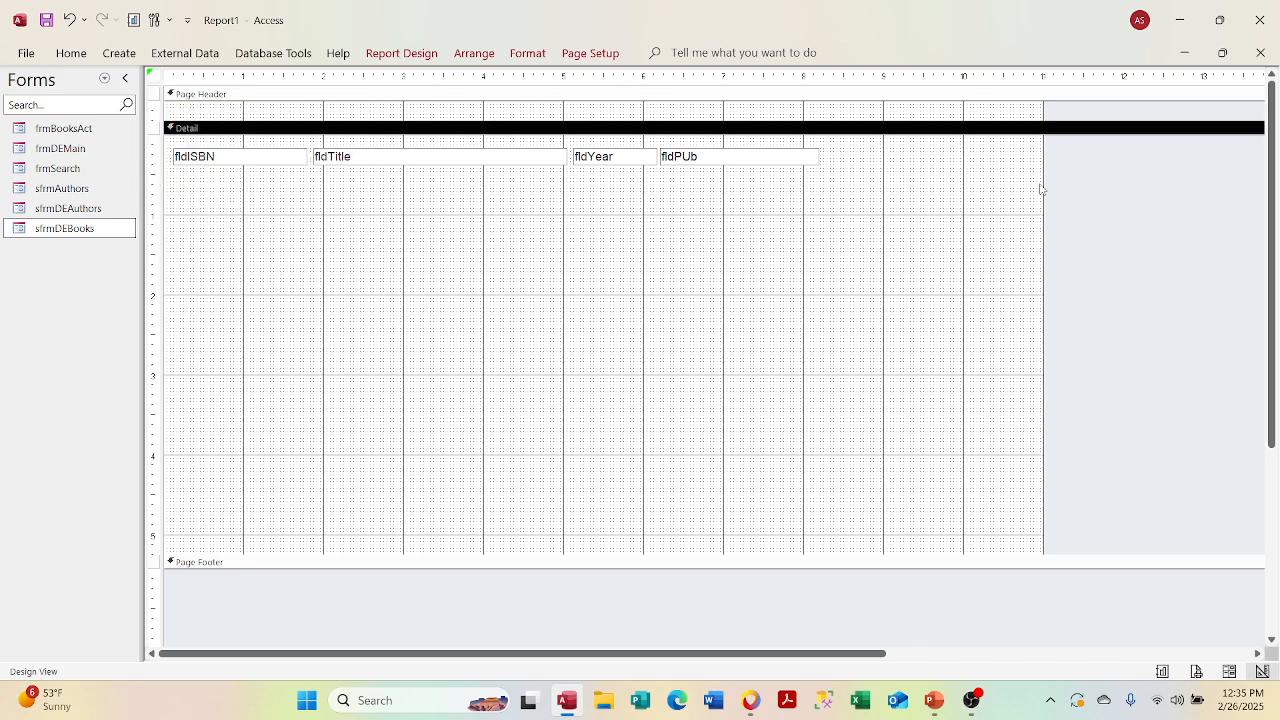
pyautogui.moveTo(1043, 186); pyautogui.dragTo(883, 190)
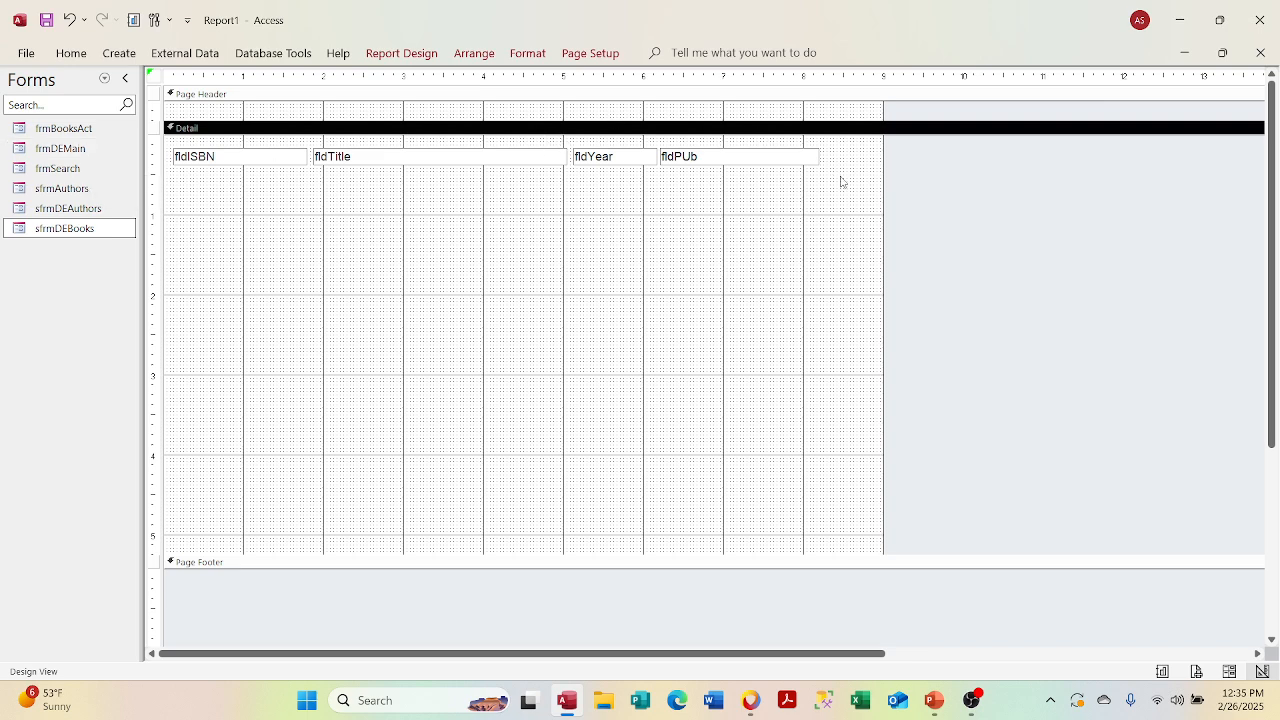
pyautogui.moveTo(883, 189); pyautogui.dragTo(822, 194)
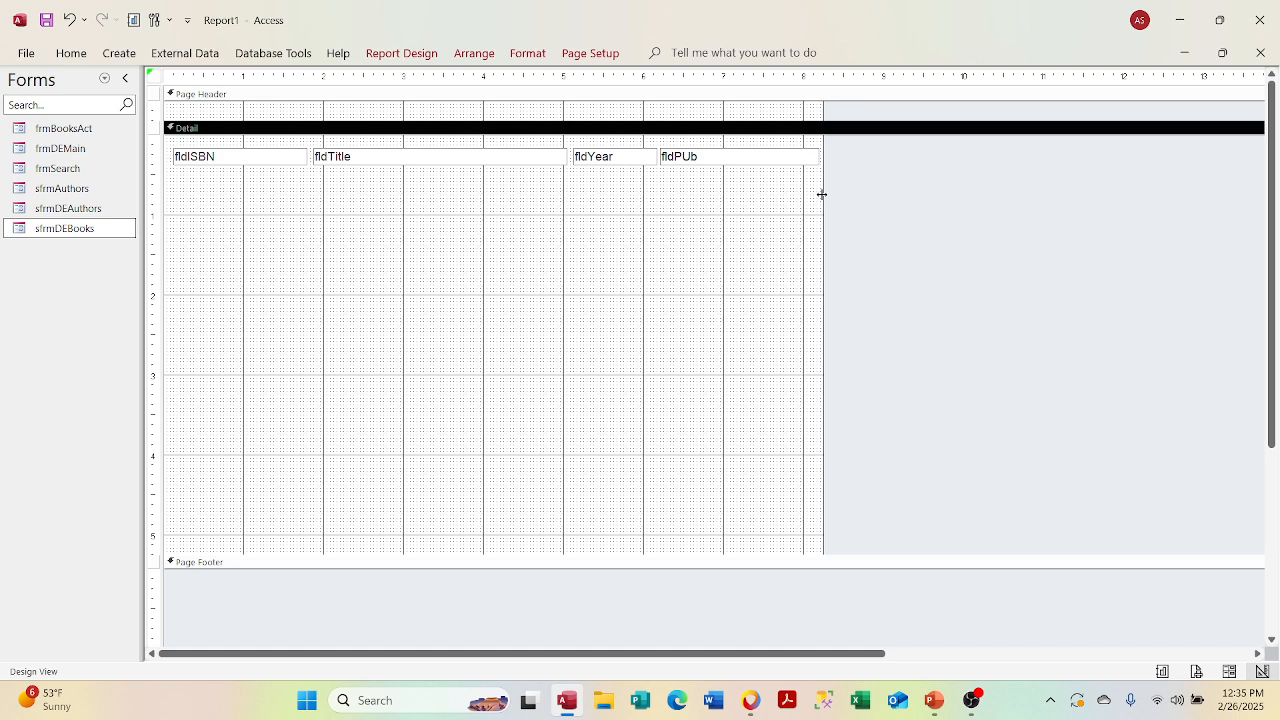
# Step: Recheck the error indicator of the narrowed report and dismiss its correction options
pyautogui.click(155, 75)
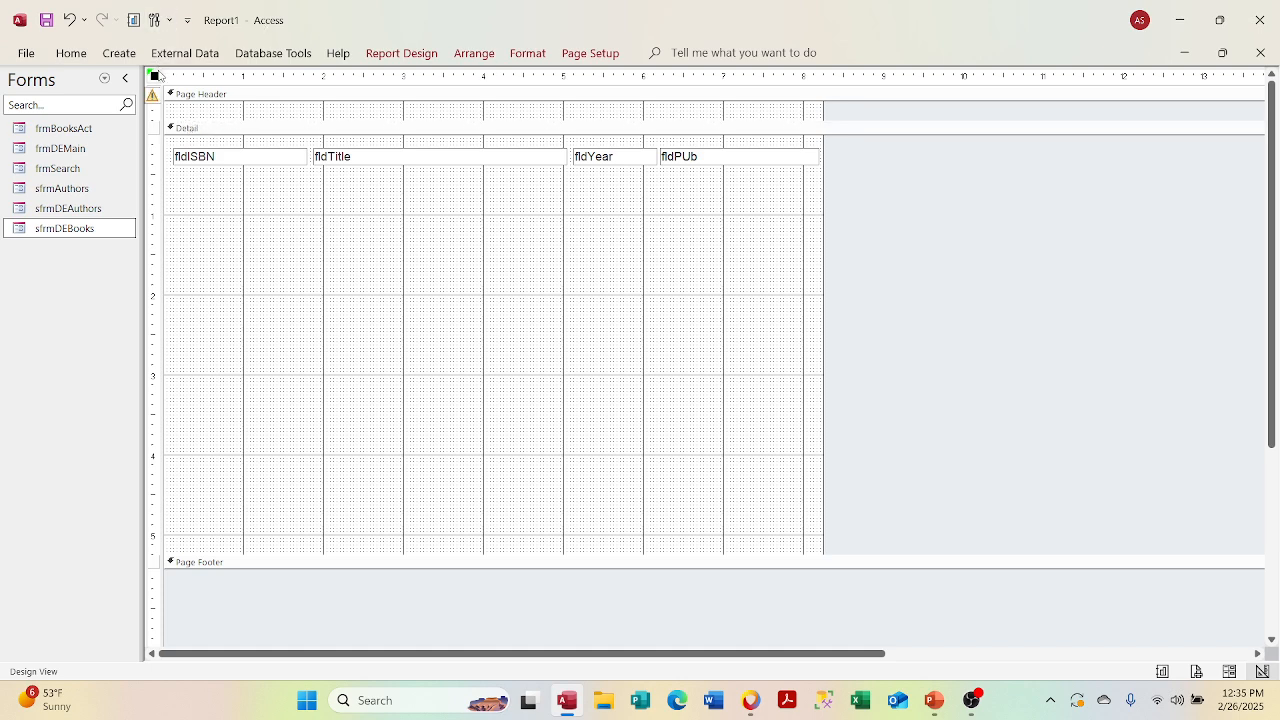
pyautogui.click(153, 96)
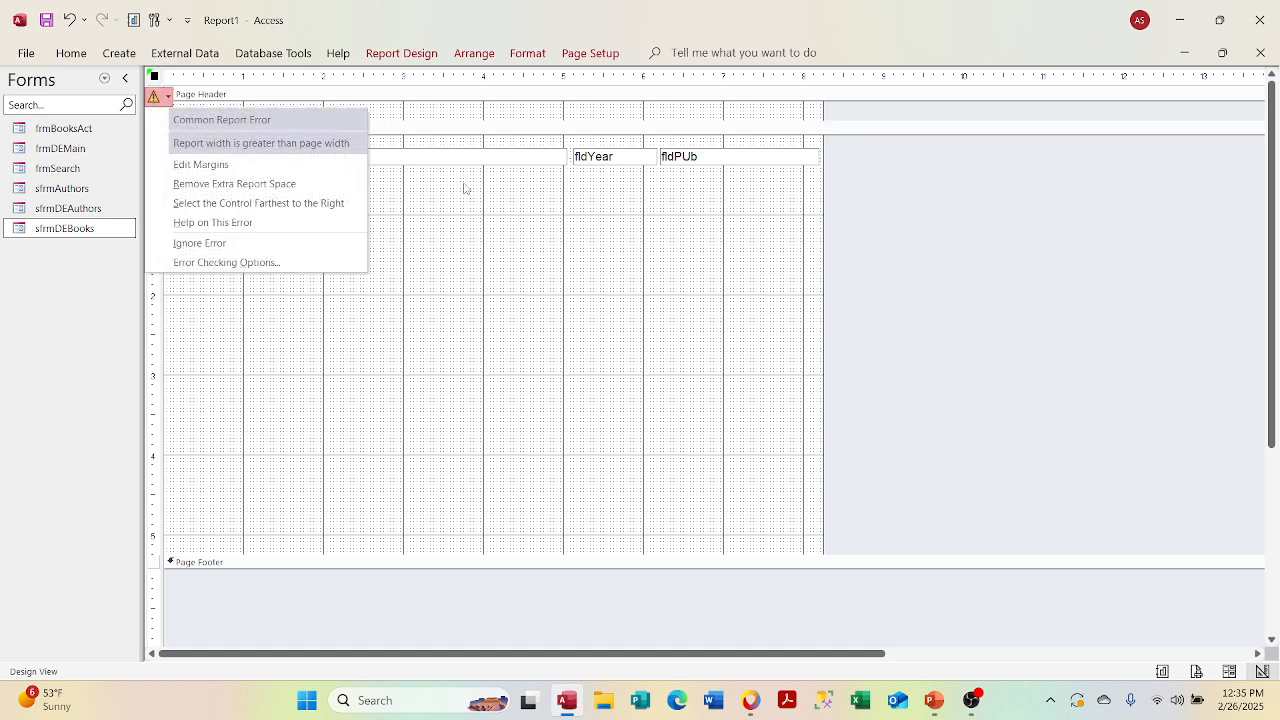
pyautogui.click(521, 236)
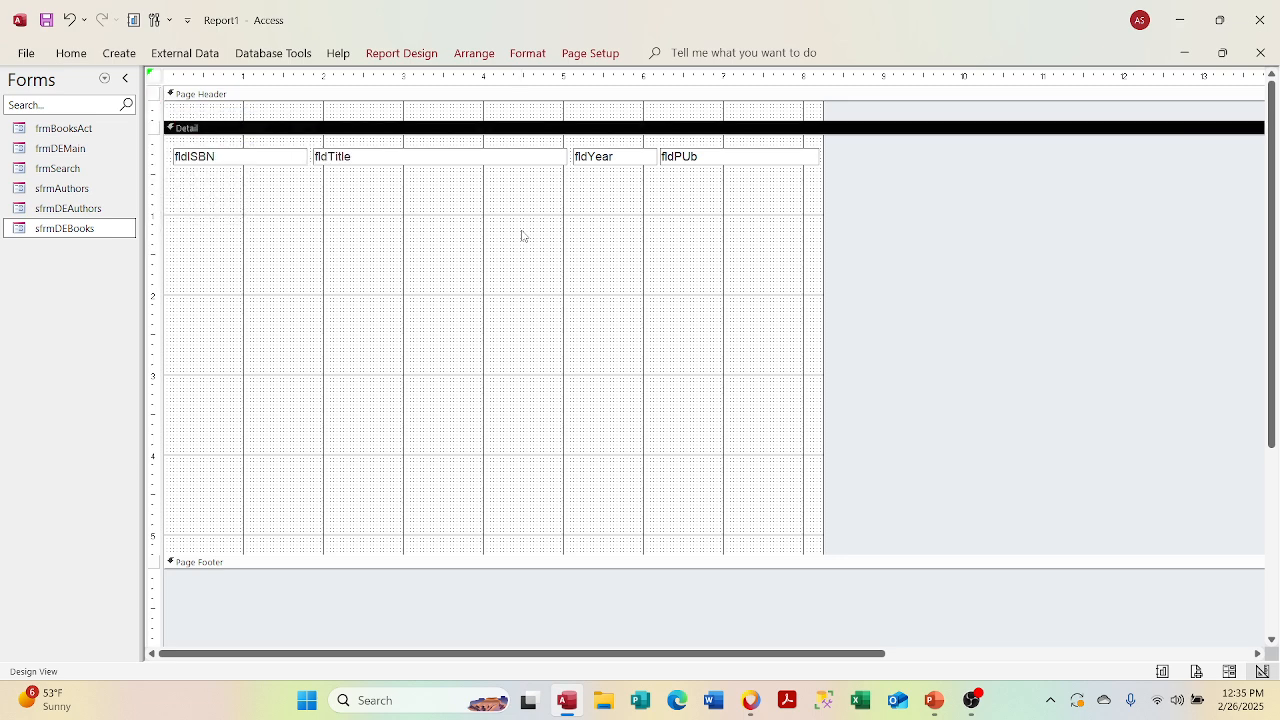
pyautogui.click(418, 54)
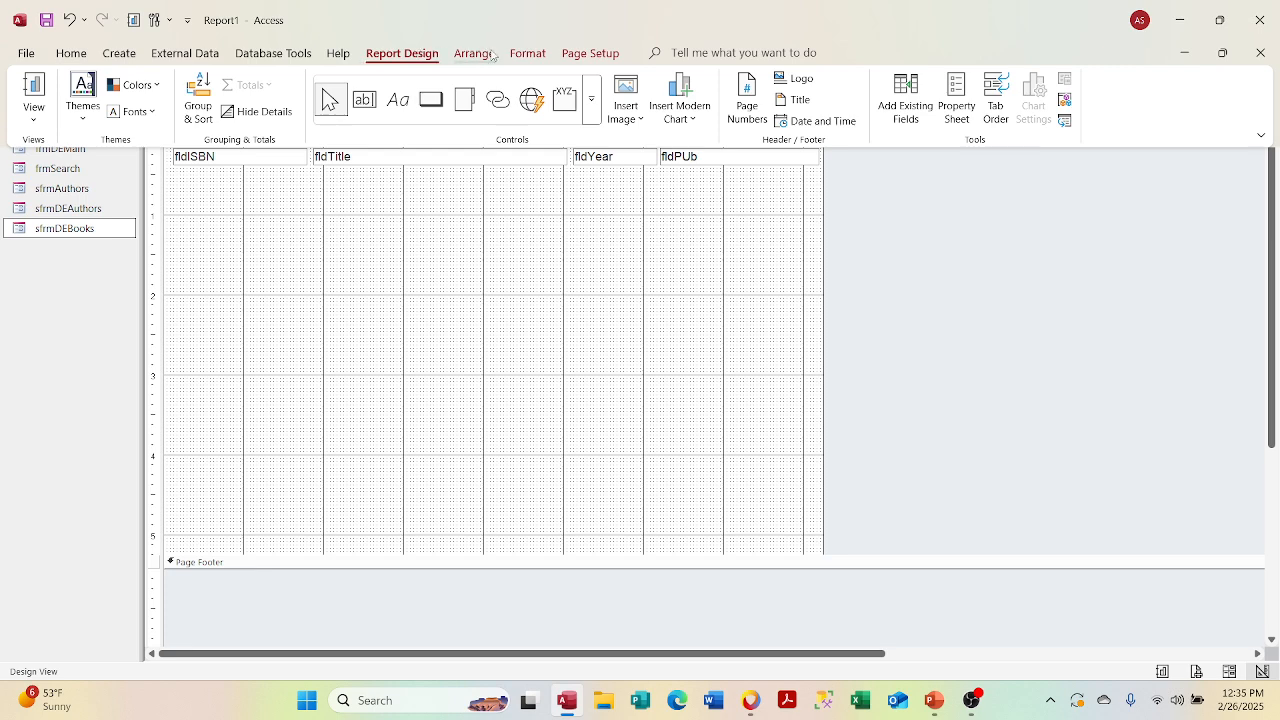
pyautogui.click(35, 120)
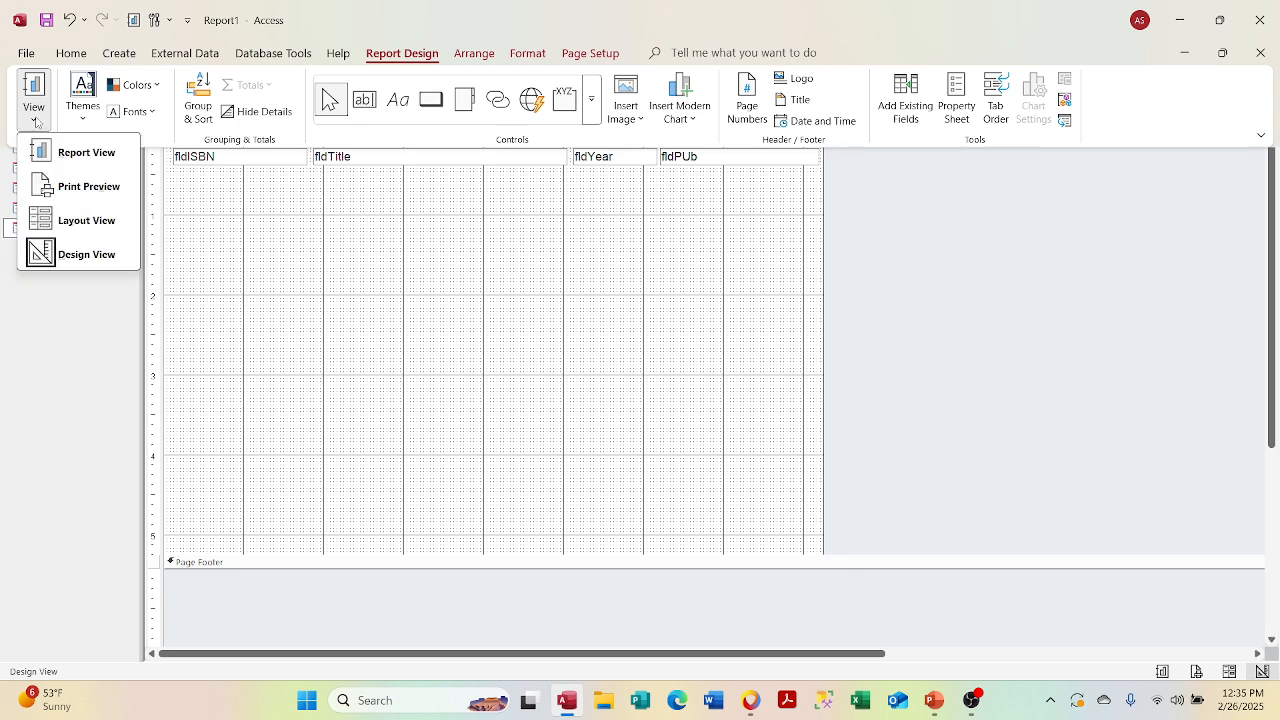
pyautogui.click(336, 219)
pyautogui.hotkey('ctrl', 'F1')
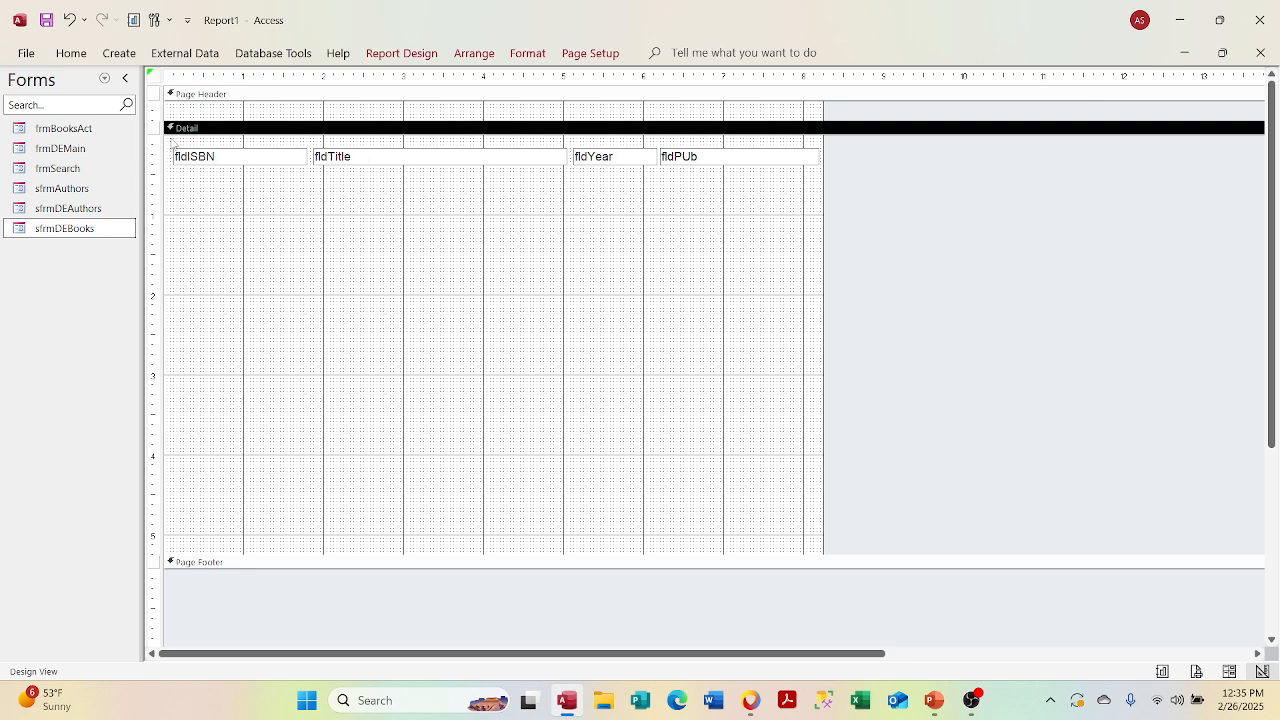
# Step: Shift the four text boxes to the left edge of the Detail section and widen the report to about 8.46 inches
pyautogui.moveTo(171, 141); pyautogui.dragTo(721, 230)
pyautogui.press('Left')
pyautogui.press('Left')
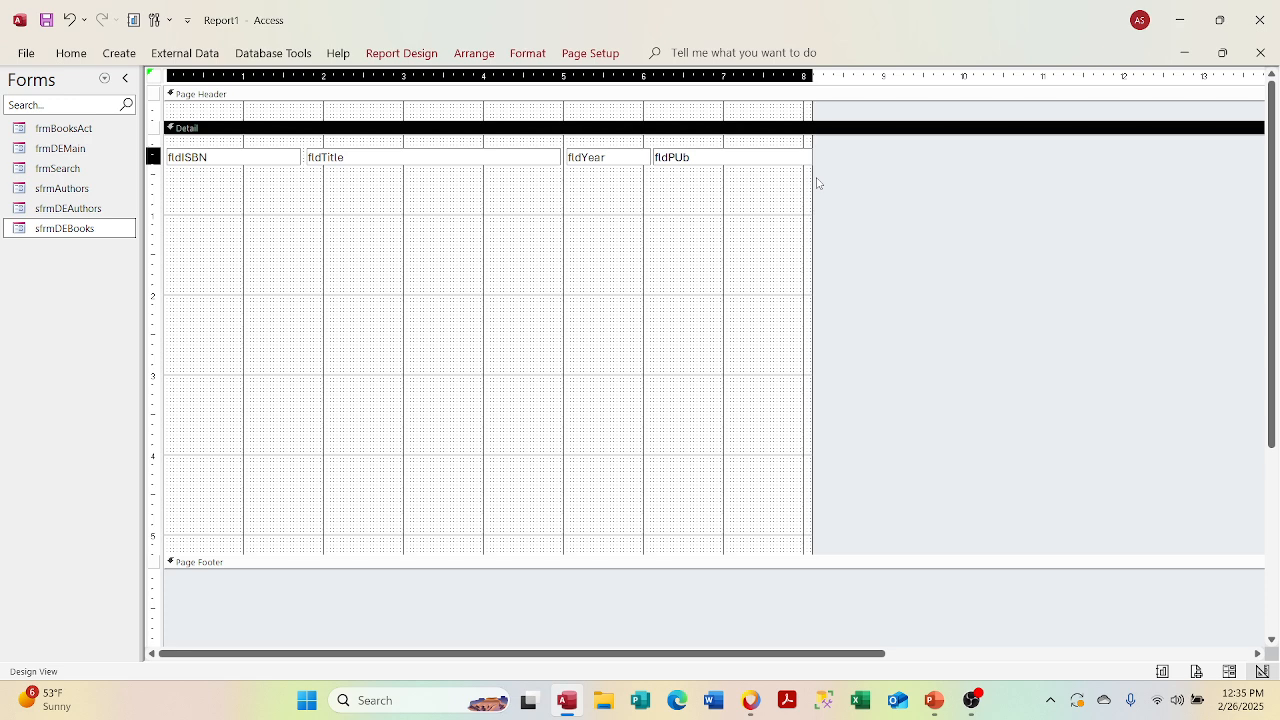
pyautogui.moveTo(810, 178); pyautogui.dragTo(841, 174)
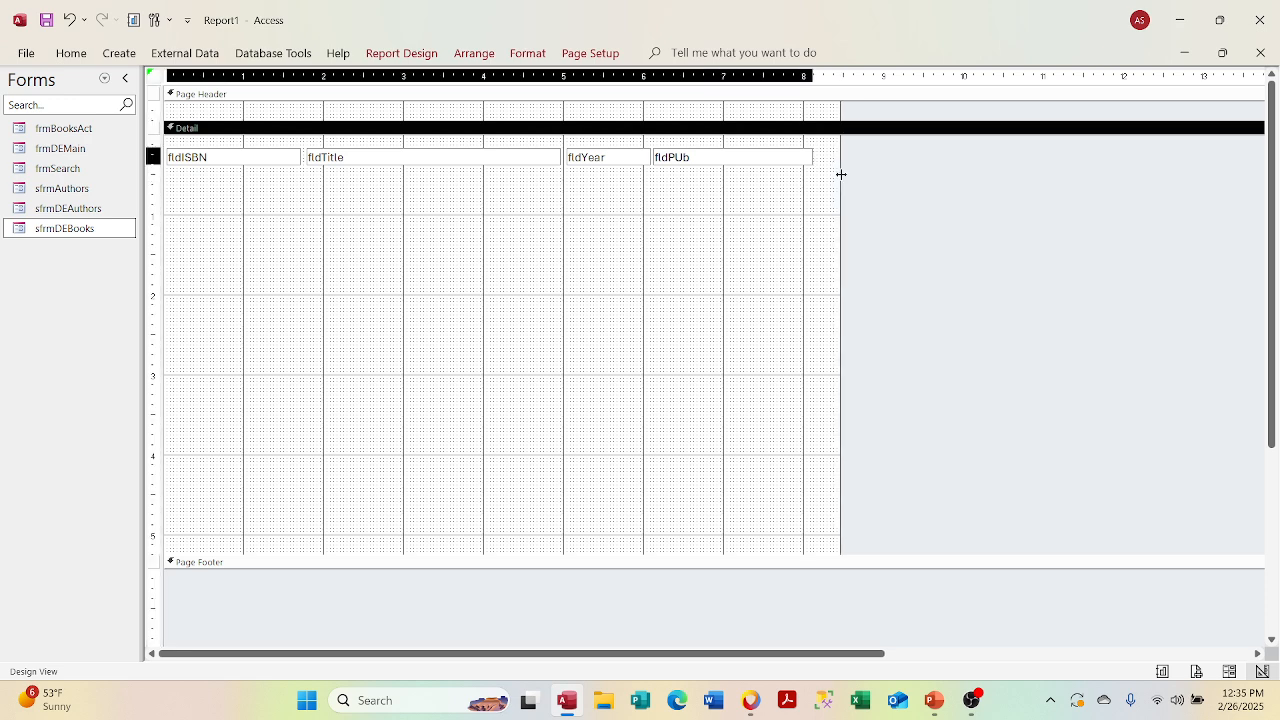
# Step: Set the report's Record Source to qryBooksDE and close its properties
pyautogui.rightClick(158, 80)
pyautogui.click(214, 245)
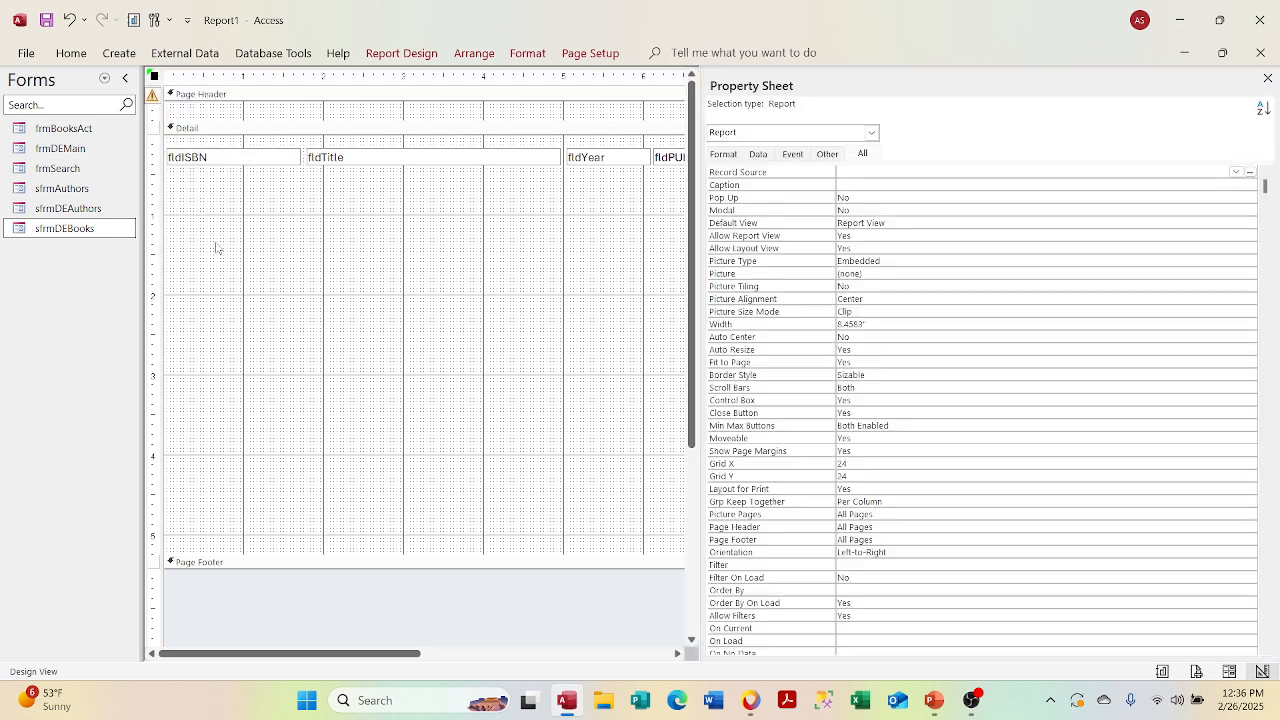
pyautogui.click(759, 154)
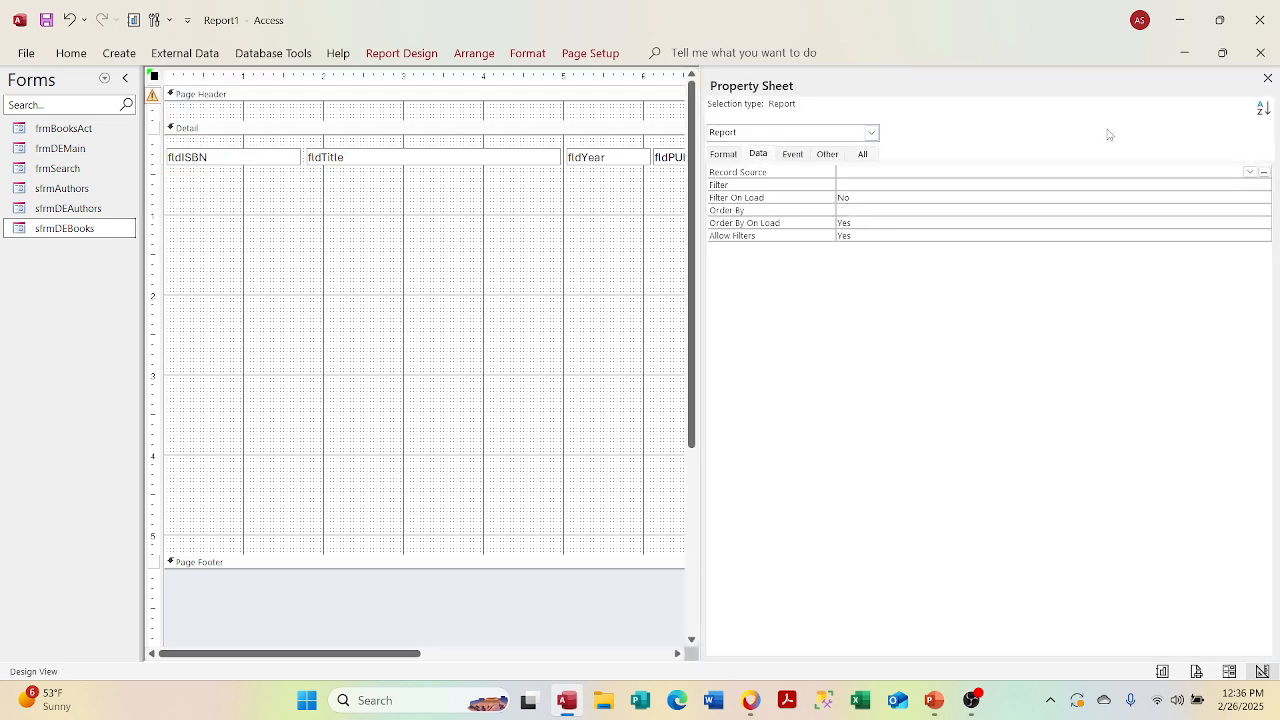
pyautogui.click(1250, 173)
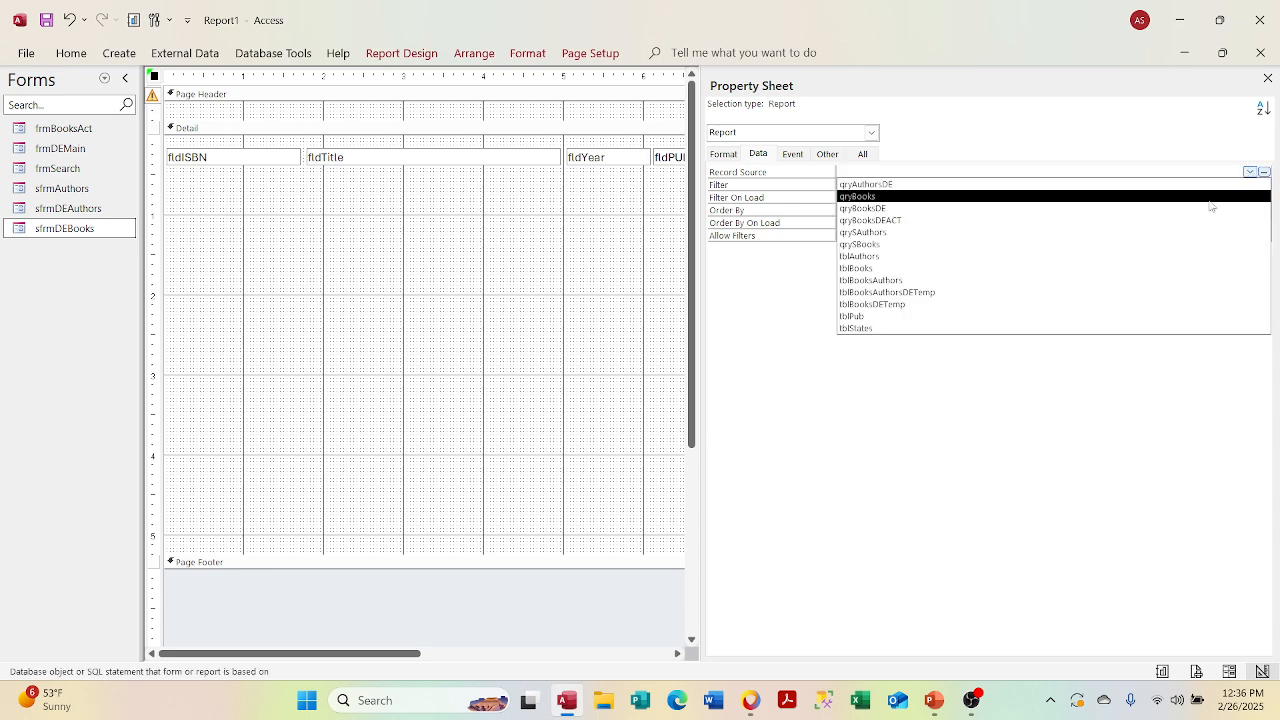
pyautogui.click(1205, 208)
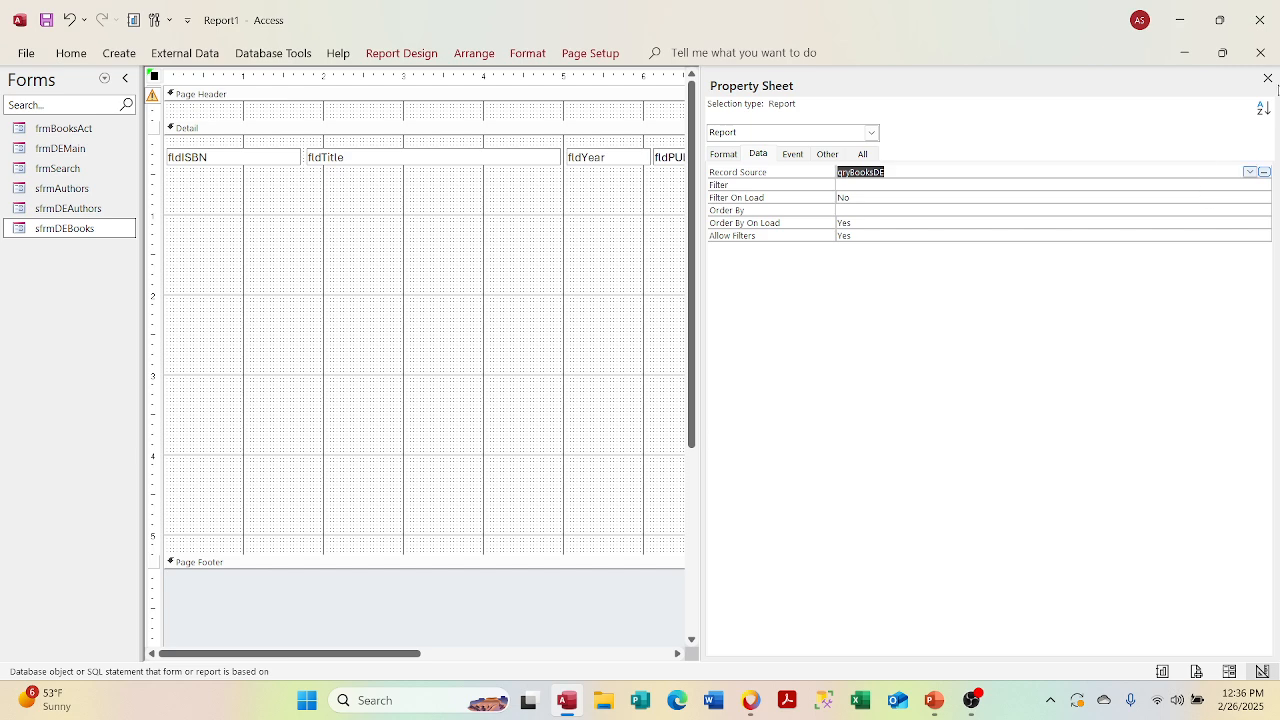
pyautogui.click(1267, 79)
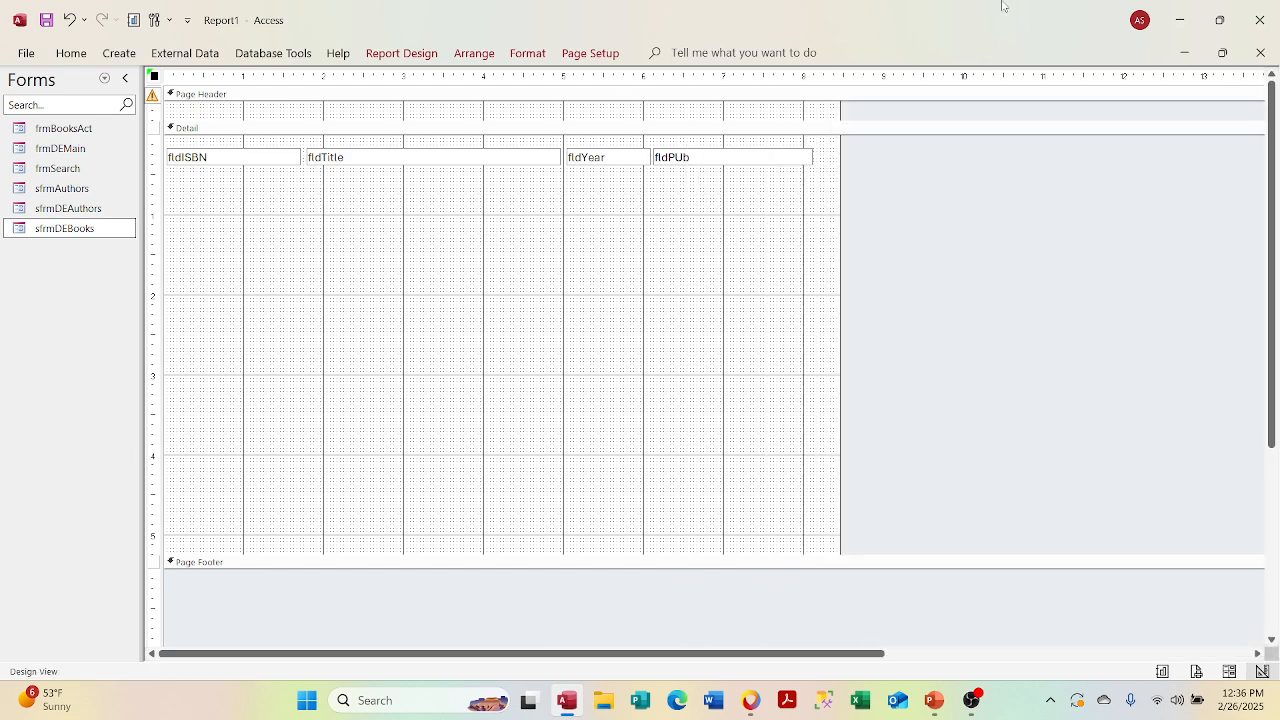
# Step: Restore the report window, close the sfrmDEBooks form, and check the records of the qryBooksDE query
pyautogui.click(1222, 52)
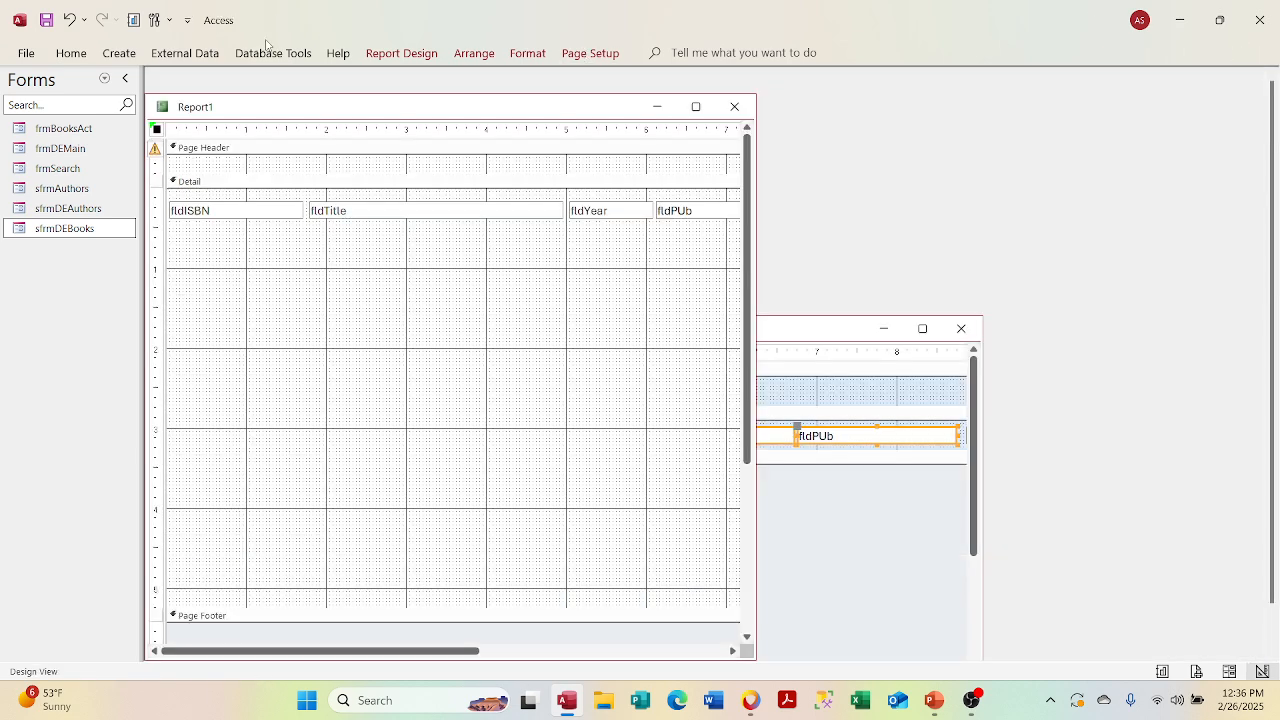
pyautogui.click(961, 328)
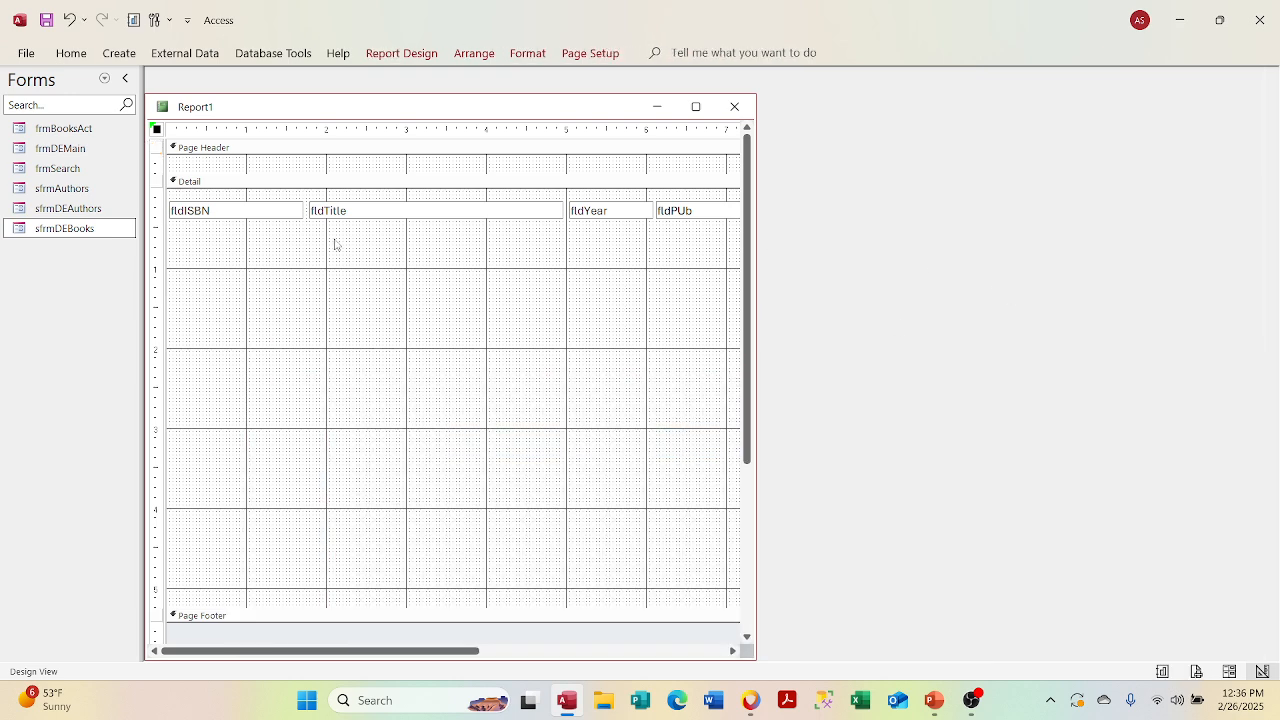
pyautogui.click(103, 79)
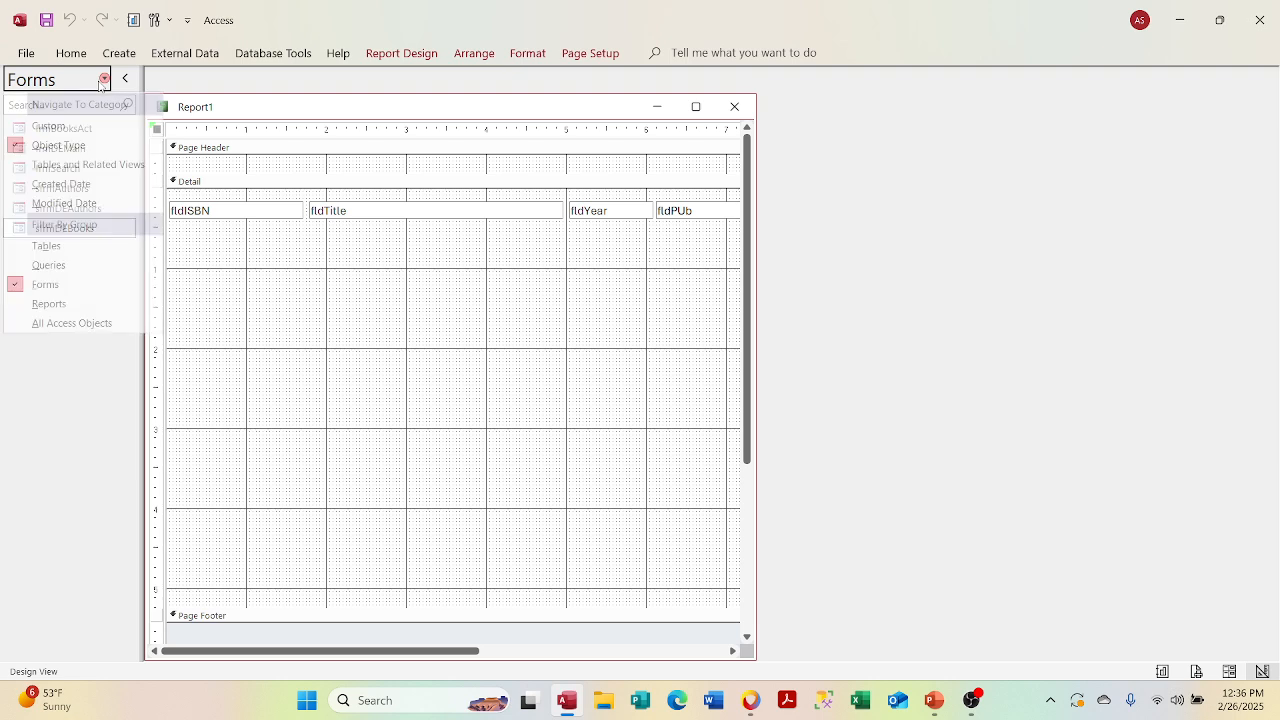
pyautogui.click(82, 265)
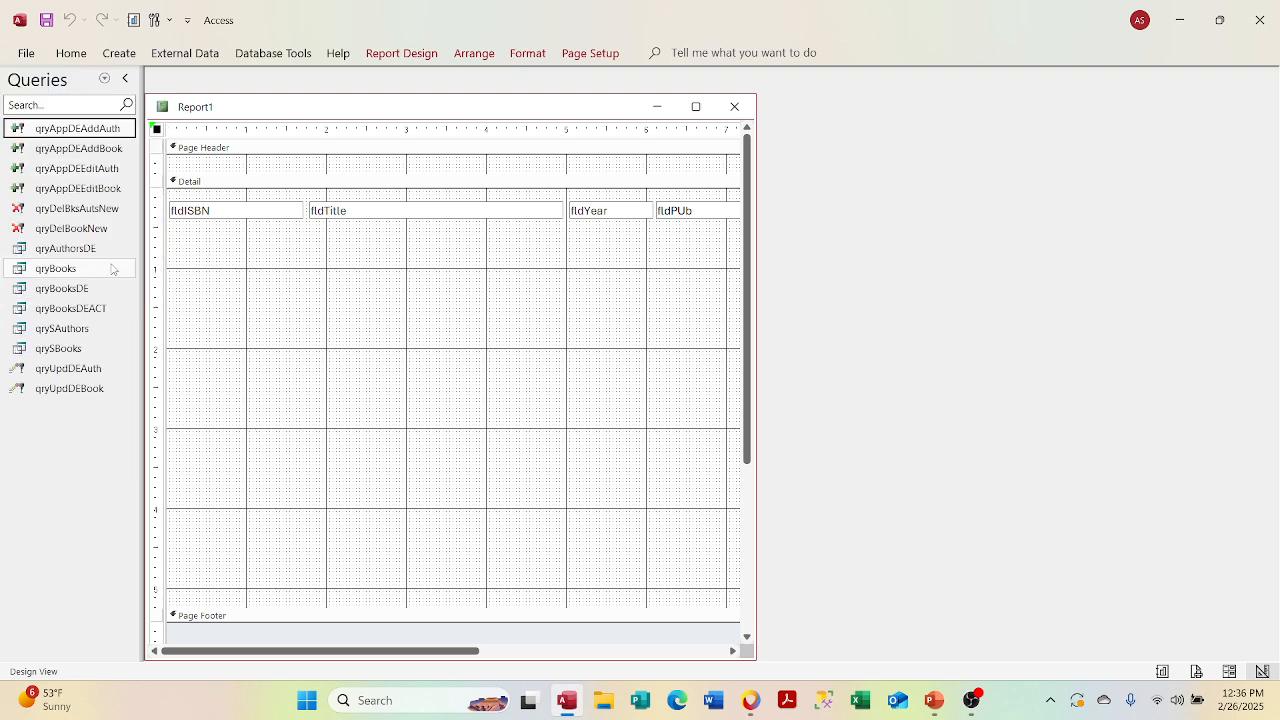
pyautogui.doubleClick(87, 290)
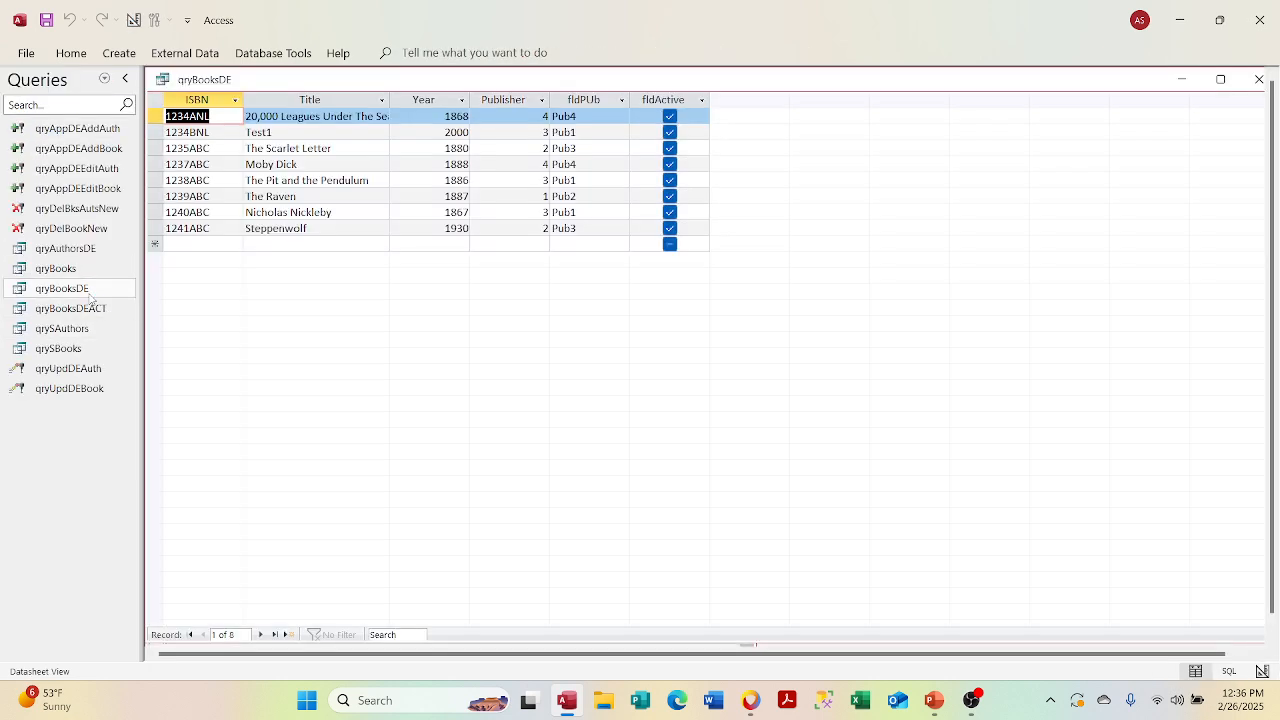
pyautogui.click(1258, 80)
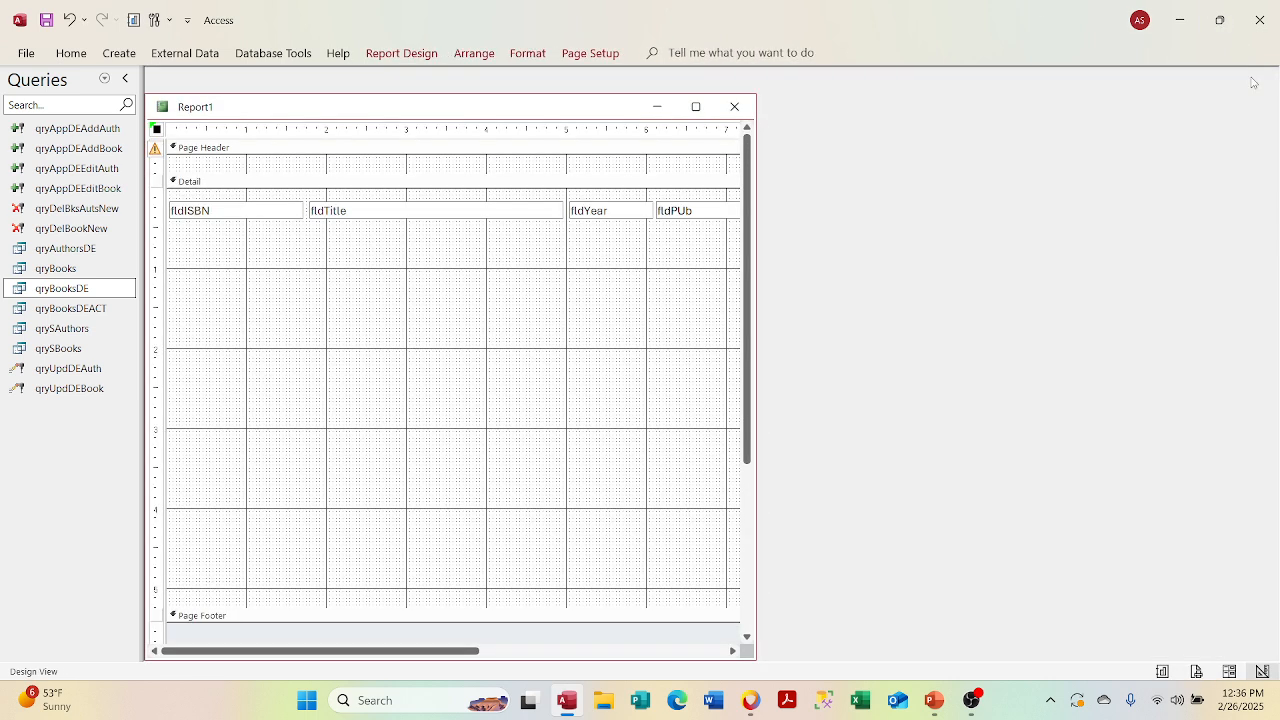
# Step: Check the book records in Report View and return the report to Design View
pyautogui.rightClick(526, 104)
pyautogui.click(558, 200)
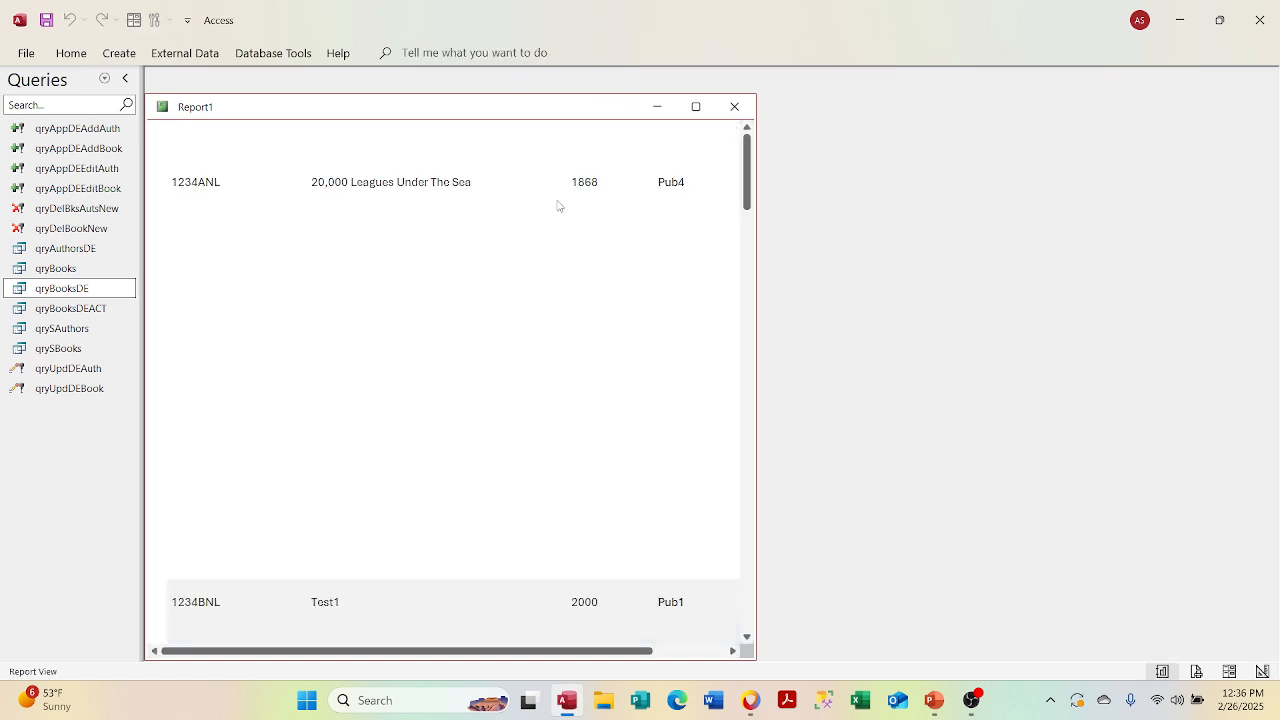
pyautogui.rightClick(518, 108)
pyautogui.click(555, 167)
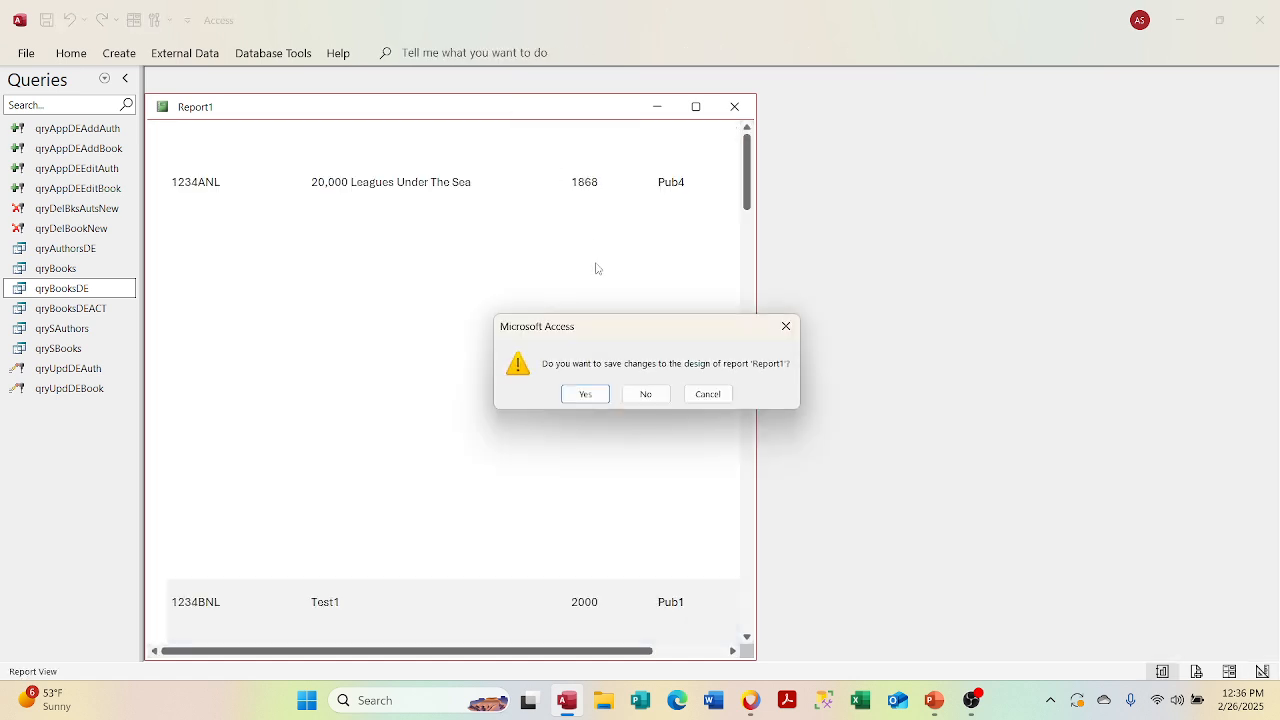
pyautogui.click(716, 392)
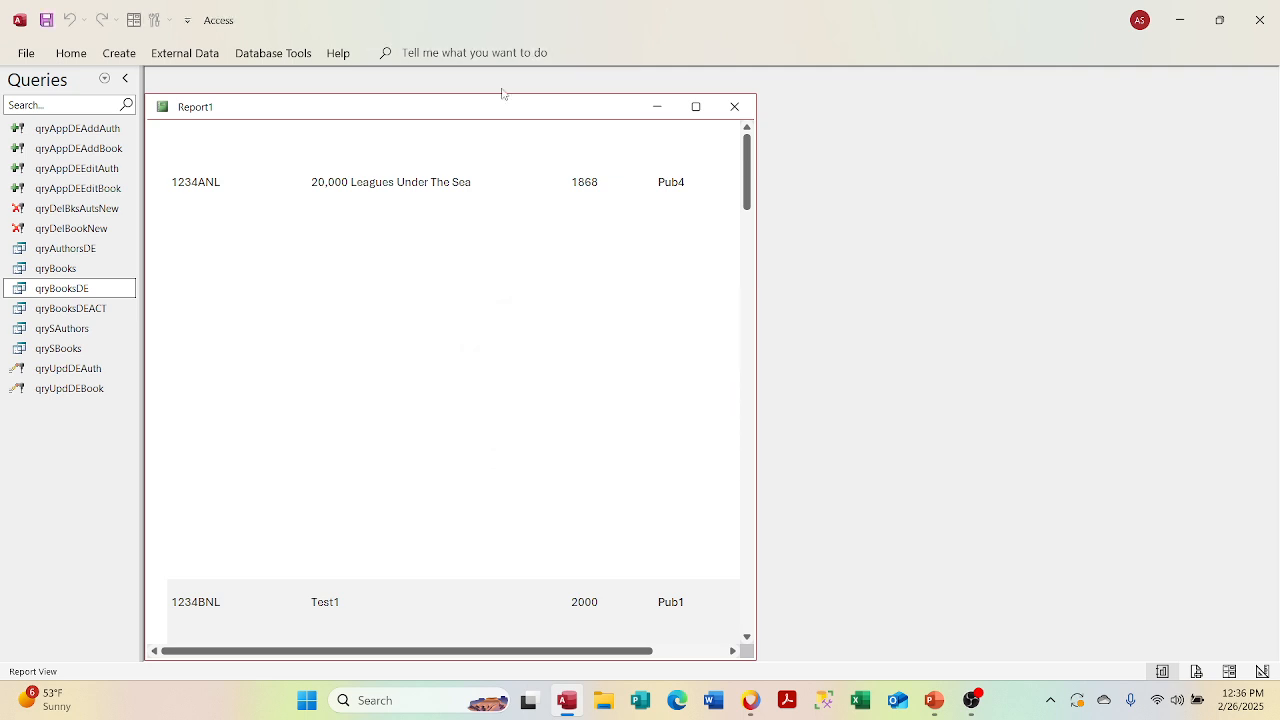
pyautogui.rightClick(465, 106)
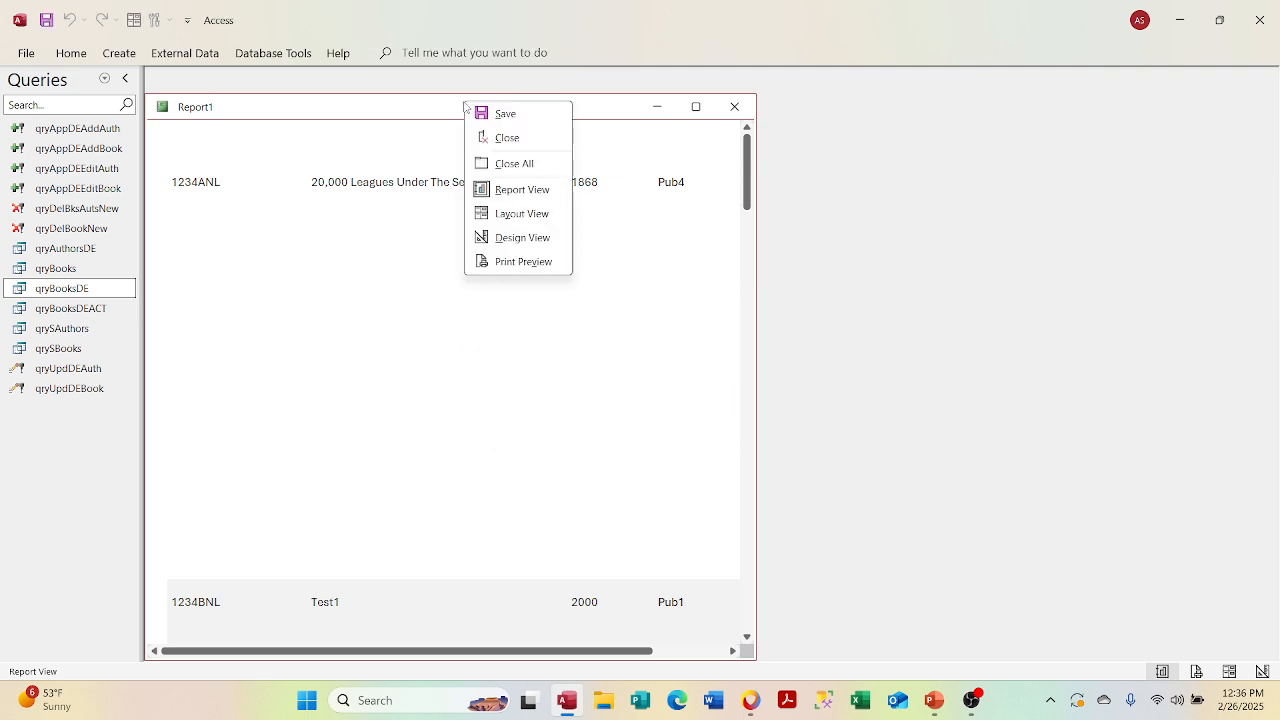
pyautogui.click(490, 236)
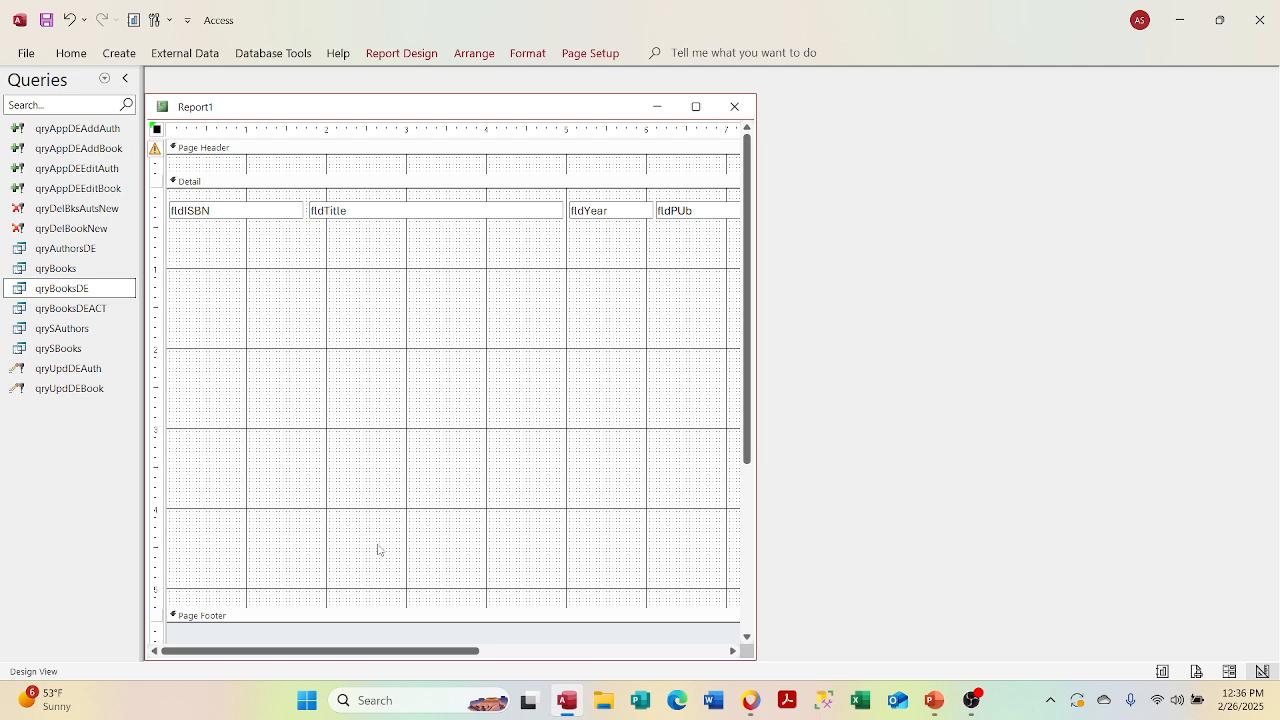
# Step: Shorten the Detail section to about 0.6 inches and narrow the maximized report to about 8.25 inches
pyautogui.moveTo(370, 606); pyautogui.dragTo(371, 234)
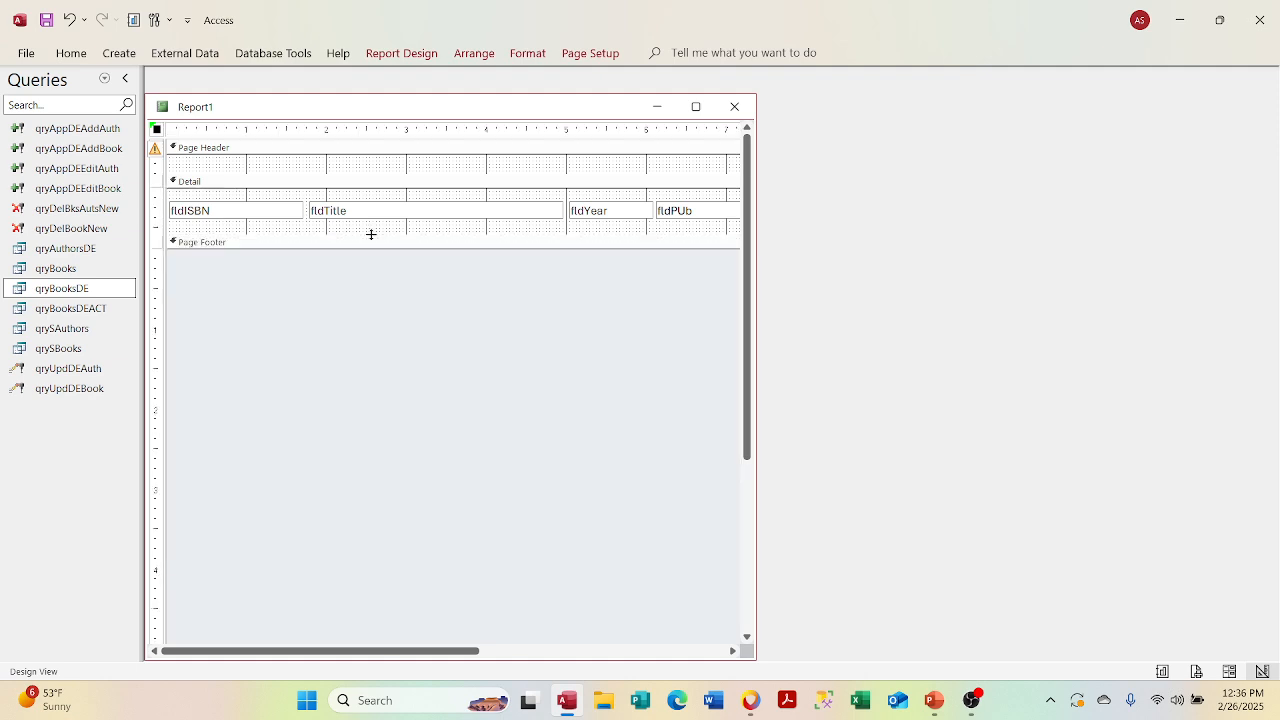
pyautogui.click(696, 106)
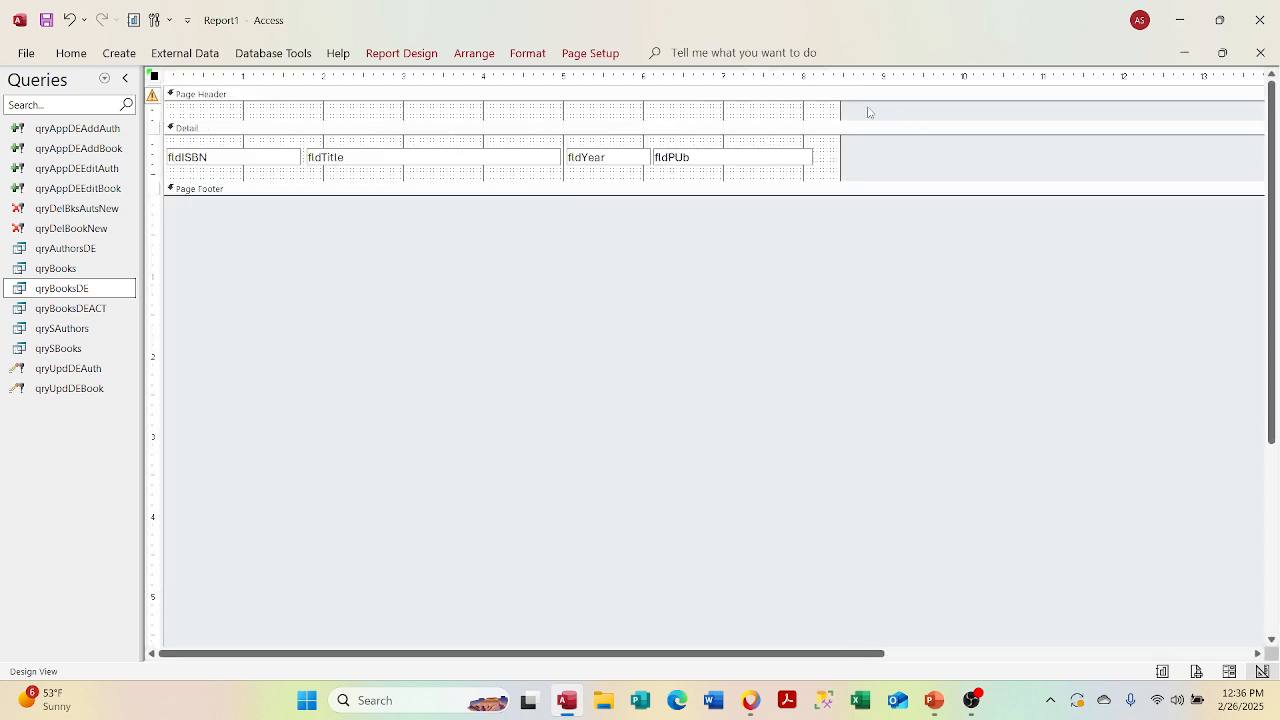
pyautogui.moveTo(843, 110); pyautogui.dragTo(820, 110)
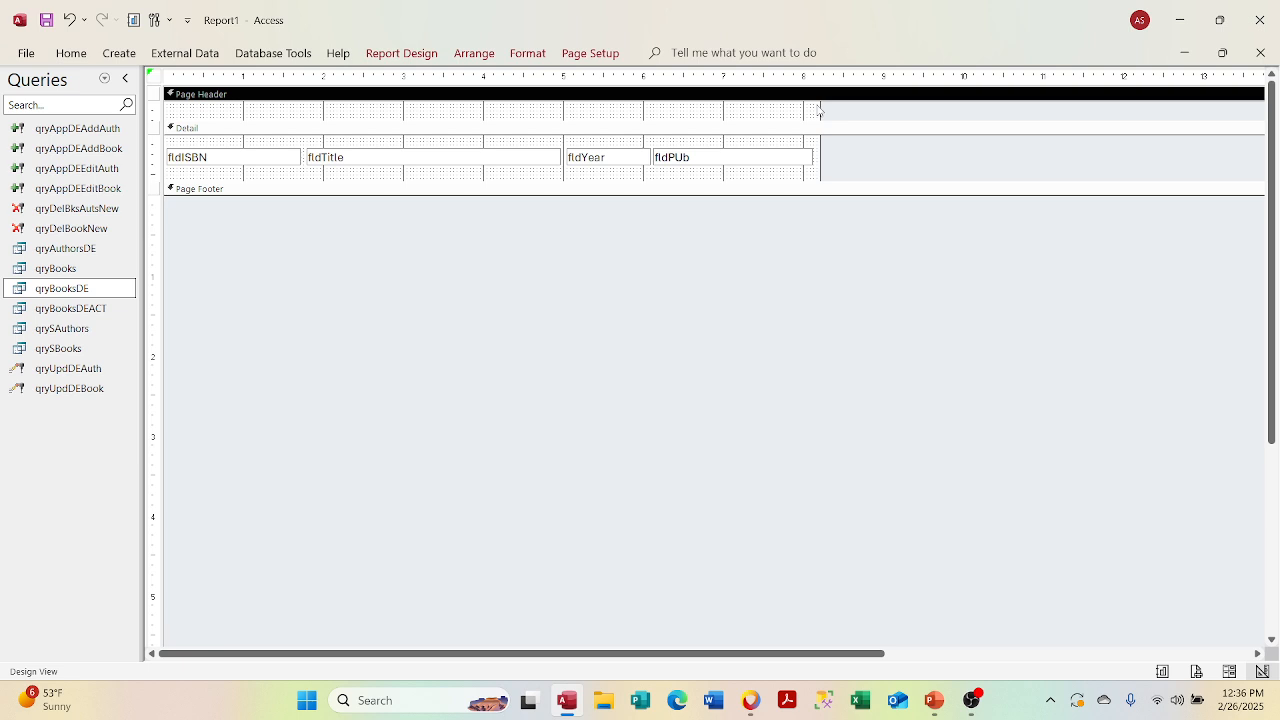
pyautogui.moveTo(820, 108); pyautogui.dragTo(810, 106)
pyautogui.moveTo(811, 110); pyautogui.dragTo(823, 109)
# Step: Open the margin settings from the report's width error and set the left and right margins to 0.1 inches
pyautogui.click(154, 77)
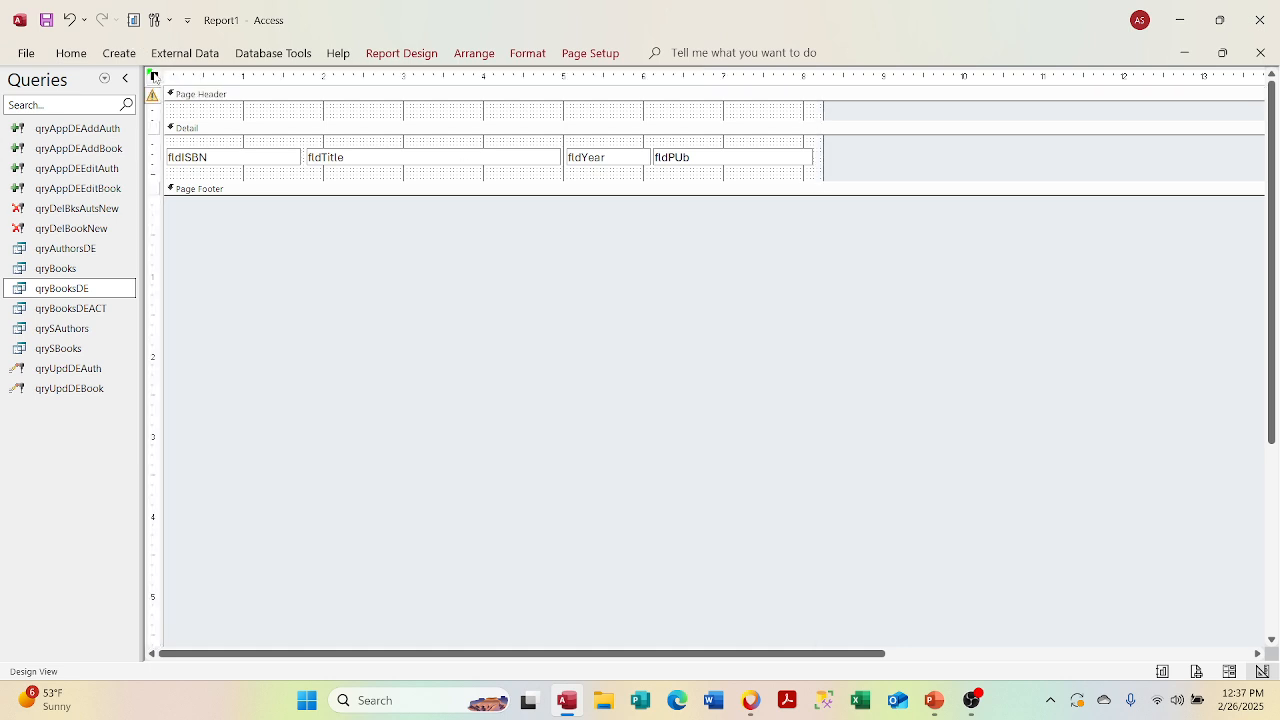
pyautogui.click(154, 97)
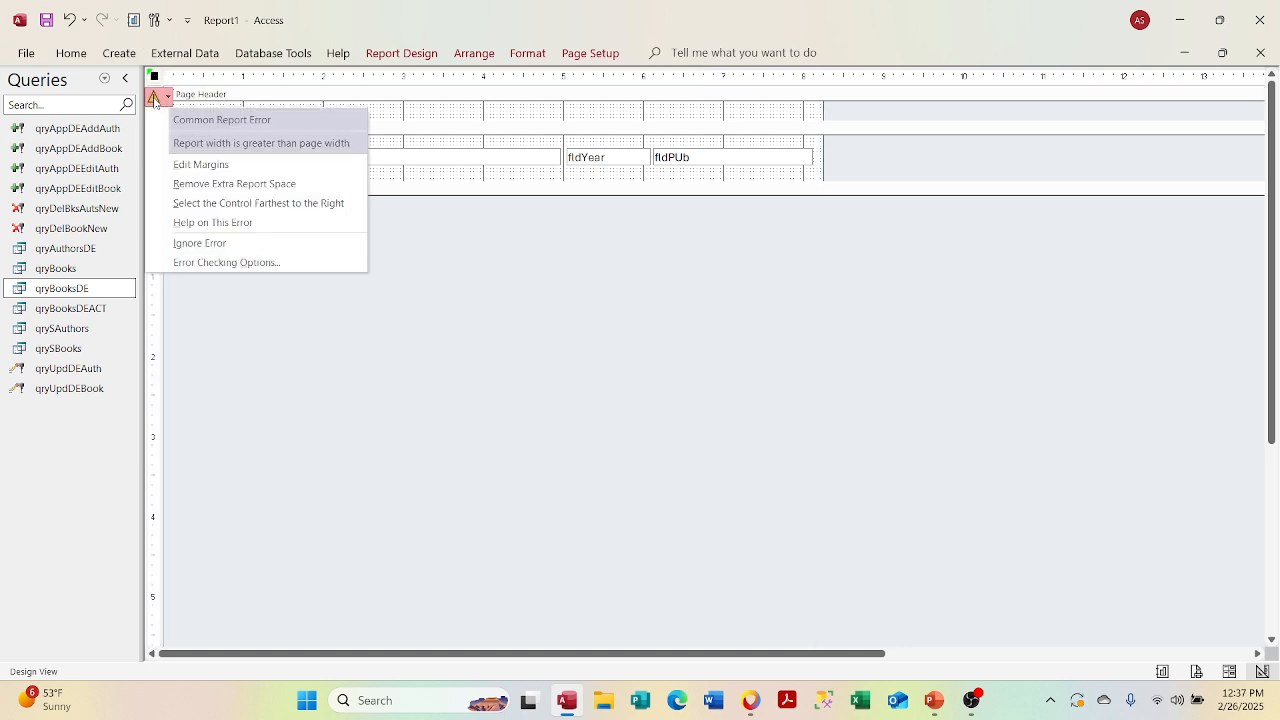
pyautogui.click(185, 164)
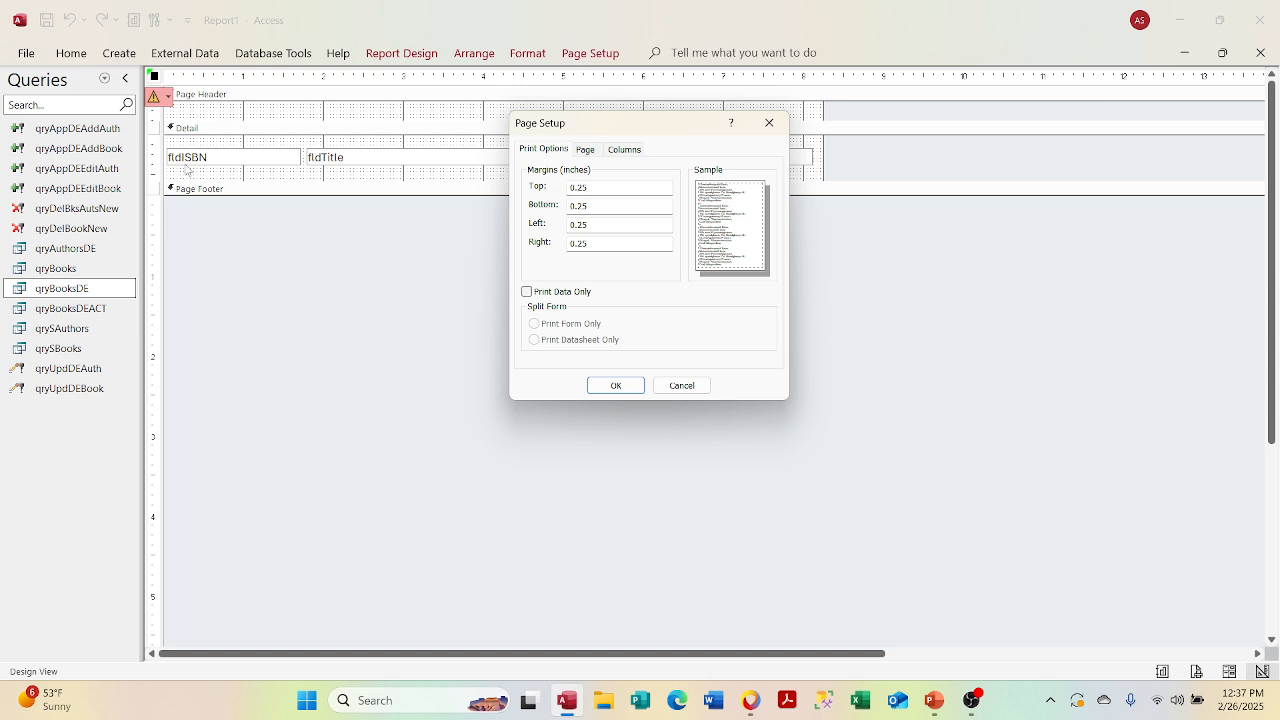
pyautogui.click(607, 229)
pyautogui.press('BackSpace')
pyautogui.press('BackSpace')
pyautogui.write('1')
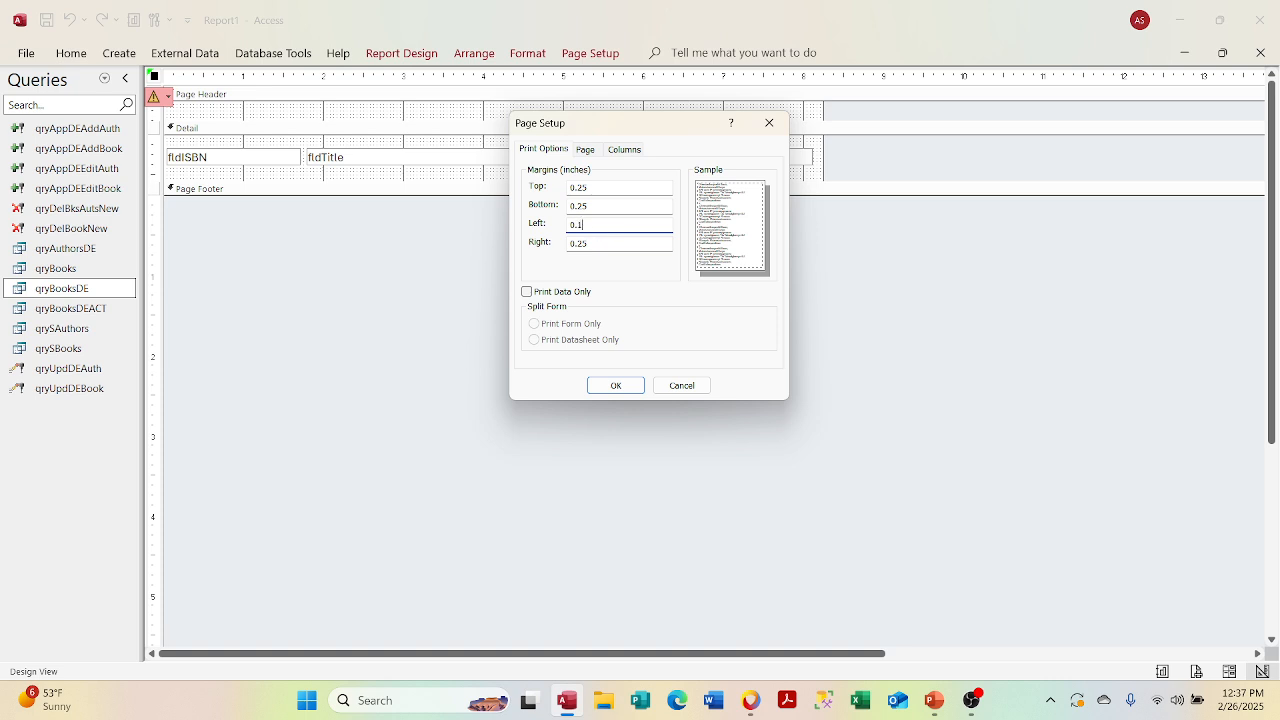
pyautogui.click(617, 244)
pyautogui.press('BackSpace')
pyautogui.press('BackSpace')
pyautogui.press('BackSpace')
pyautogui.write('.1')
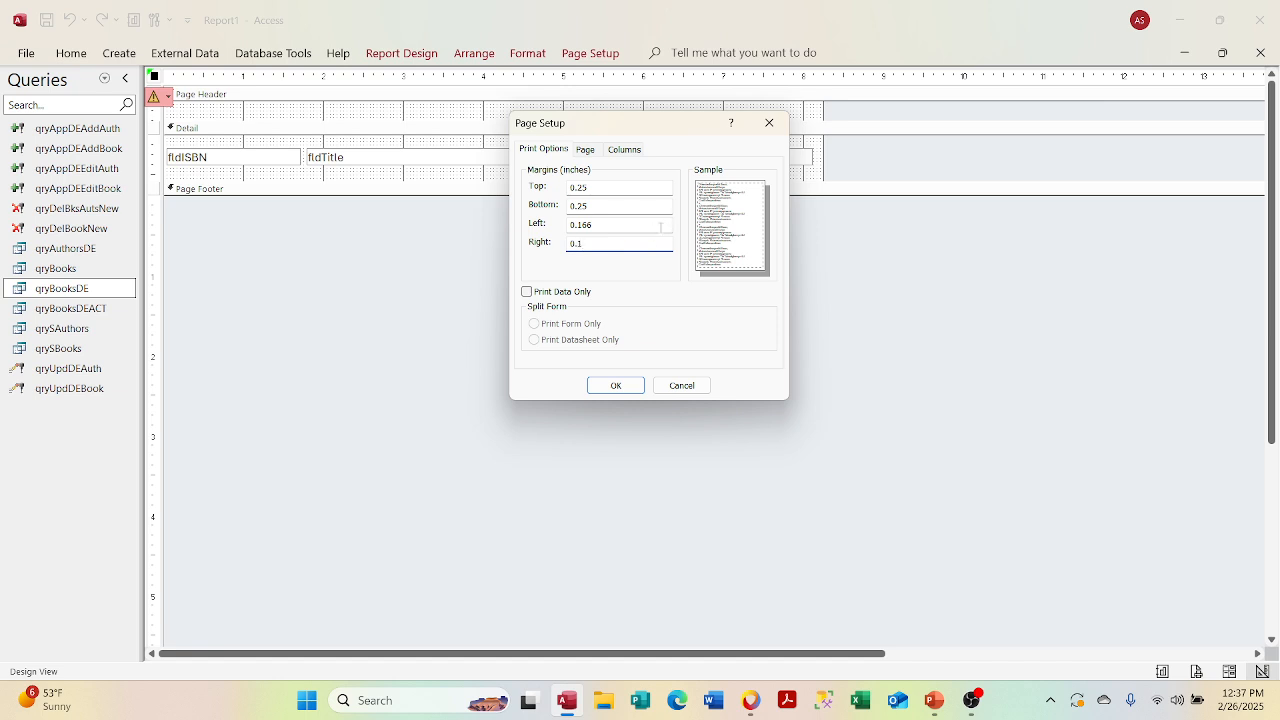
# Step: Revise the left and right margin values once more and apply the page setup
pyautogui.click(640, 232)
pyautogui.press('BackSpace')
pyautogui.press('BackSpace')
pyautogui.click(604, 243)
pyautogui.press('BackSpace')
pyautogui.write('2')
pyautogui.click(616, 385)
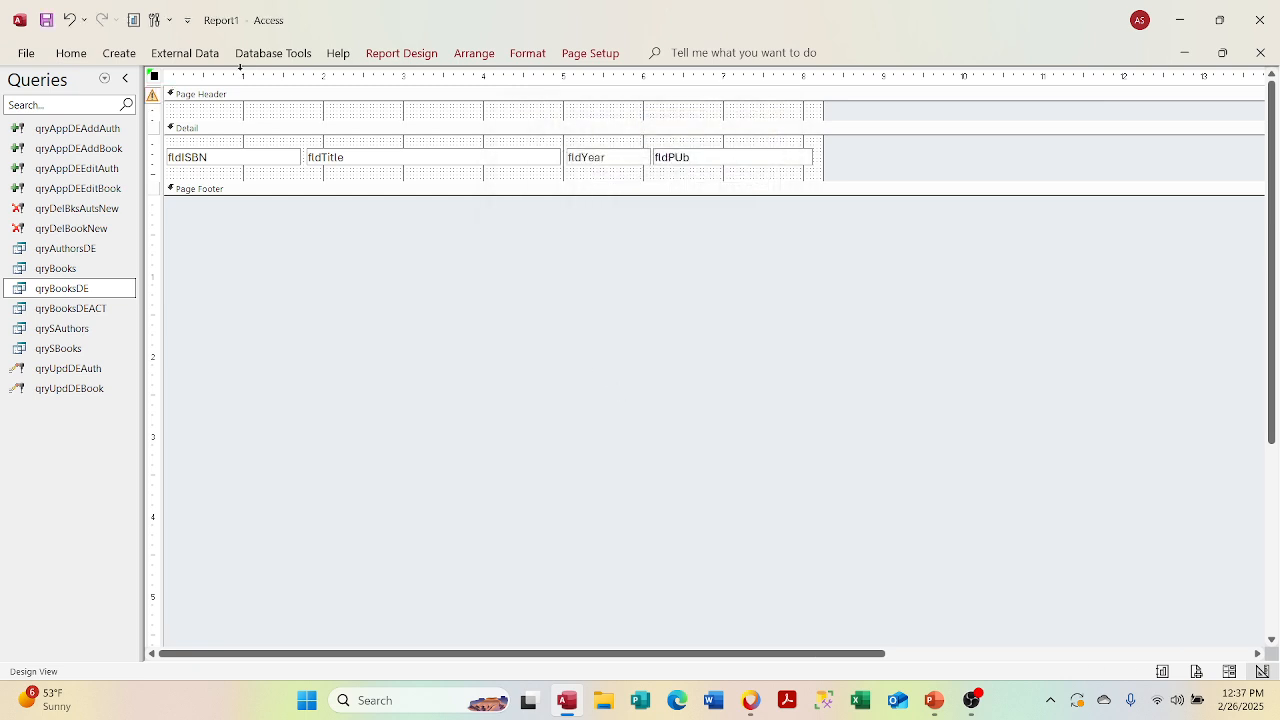
# Step: Select the control farthest to the right from the report's width error and shift fldTitle closer to fldISBN
pyautogui.click(154, 97)
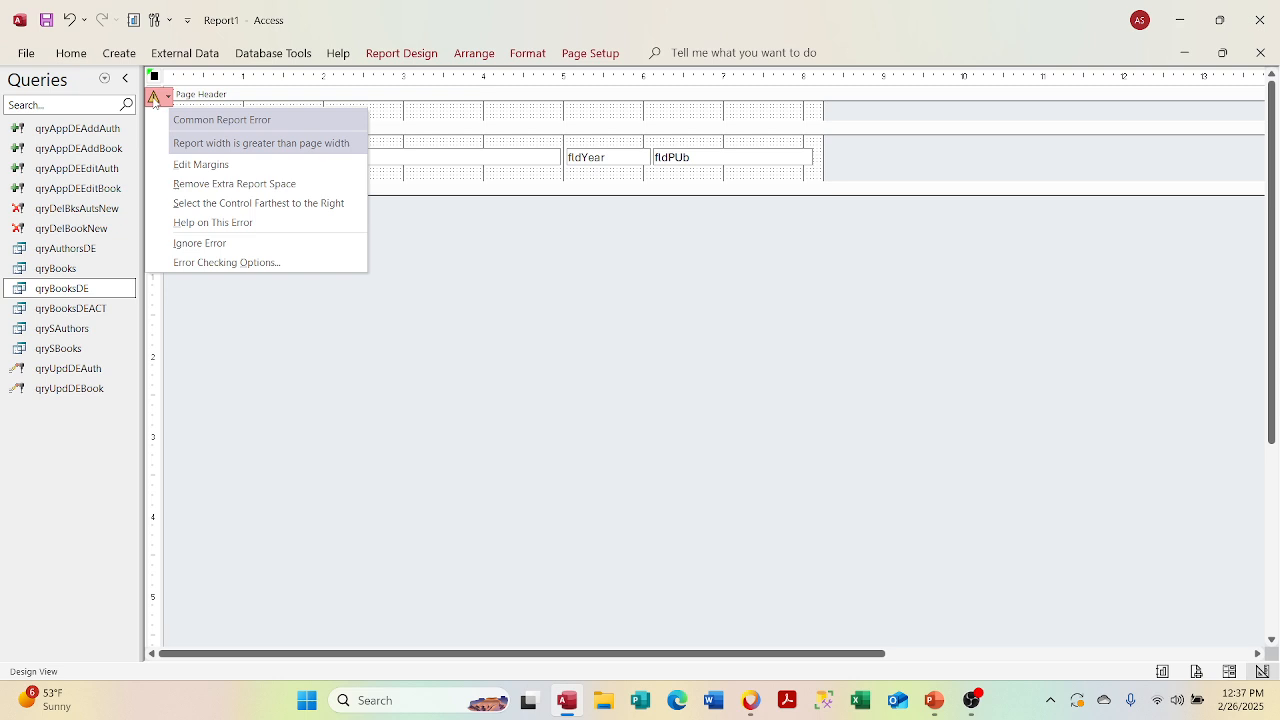
pyautogui.click(248, 206)
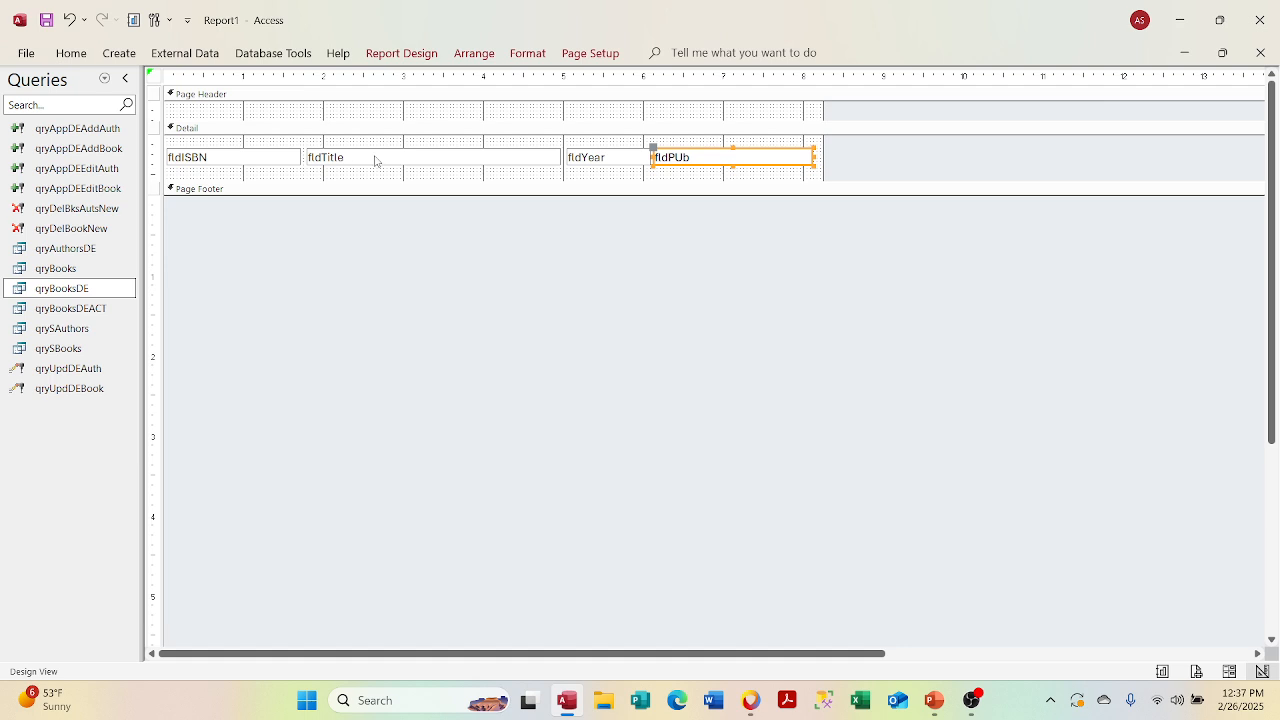
pyautogui.click(432, 155)
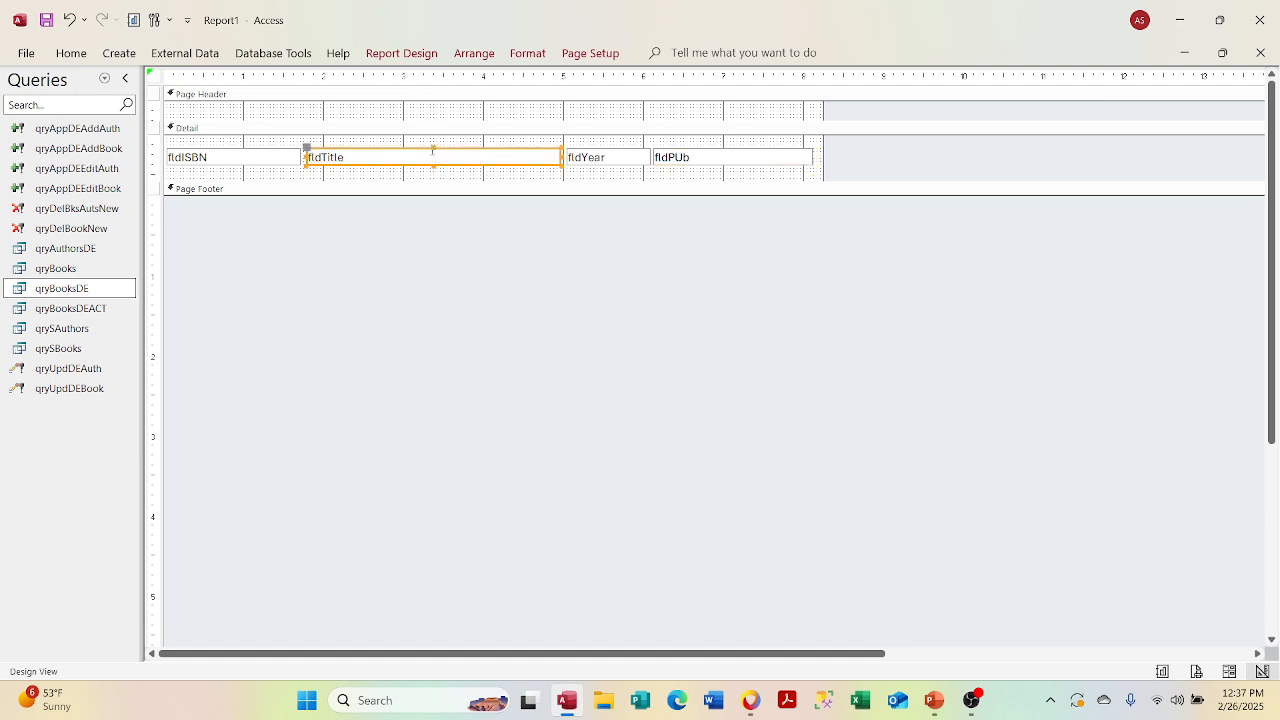
pyautogui.press('Left')
pyautogui.press('Left')
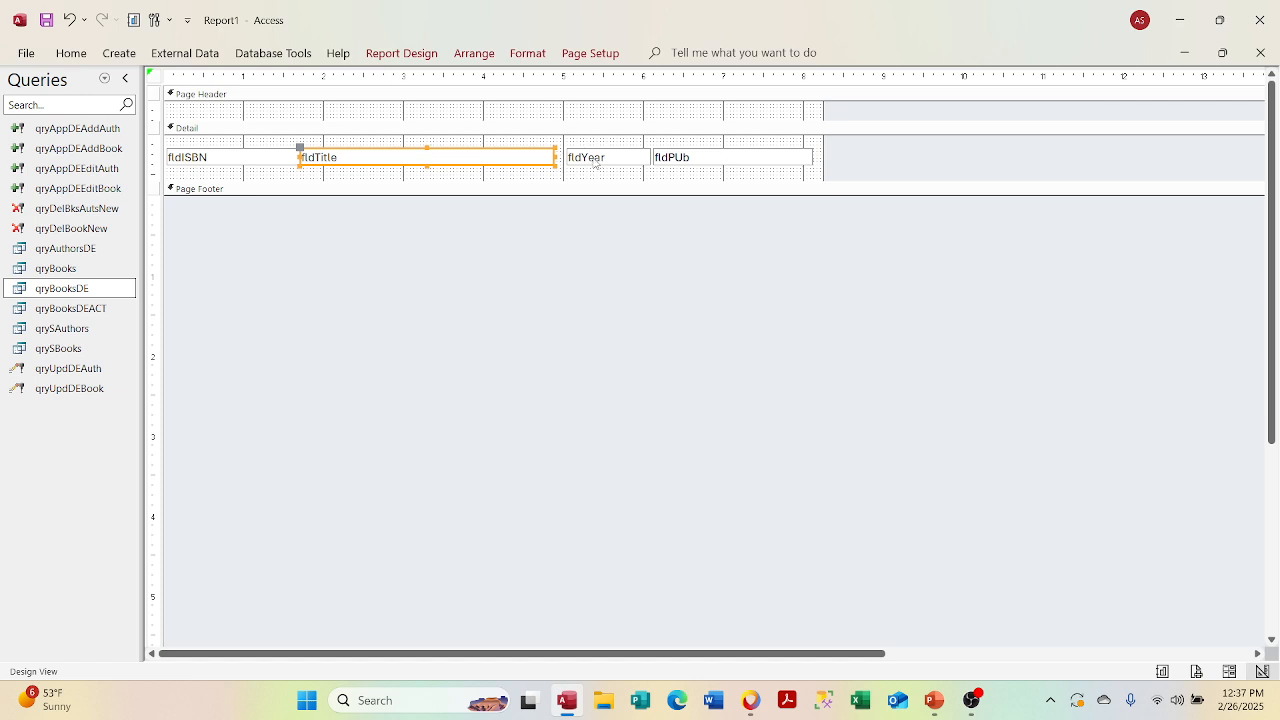
pyautogui.click(596, 161)
pyautogui.click(476, 160)
# Step: Shift fldYear and fldPUb toward fldTitle to close the gaps and narrow the report to about 8.1 inches
pyautogui.click(604, 162)
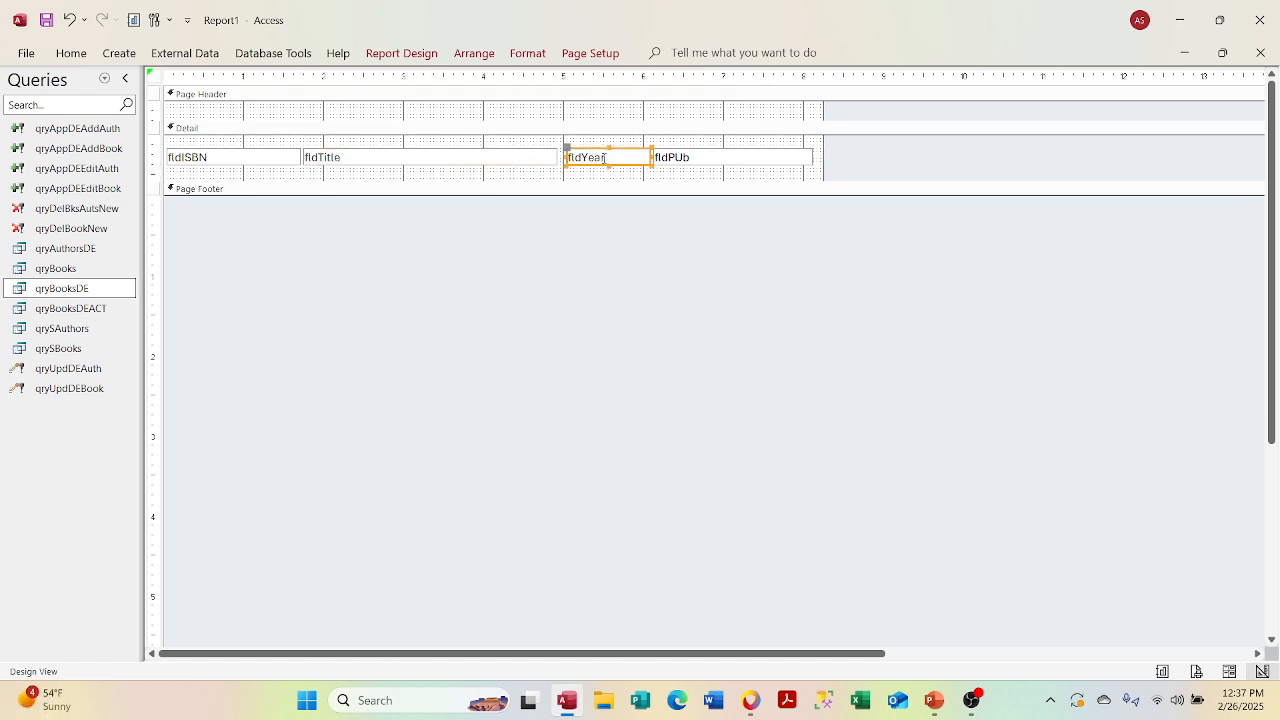
pyautogui.press('Left')
pyautogui.press('Left')
pyautogui.click(680, 158)
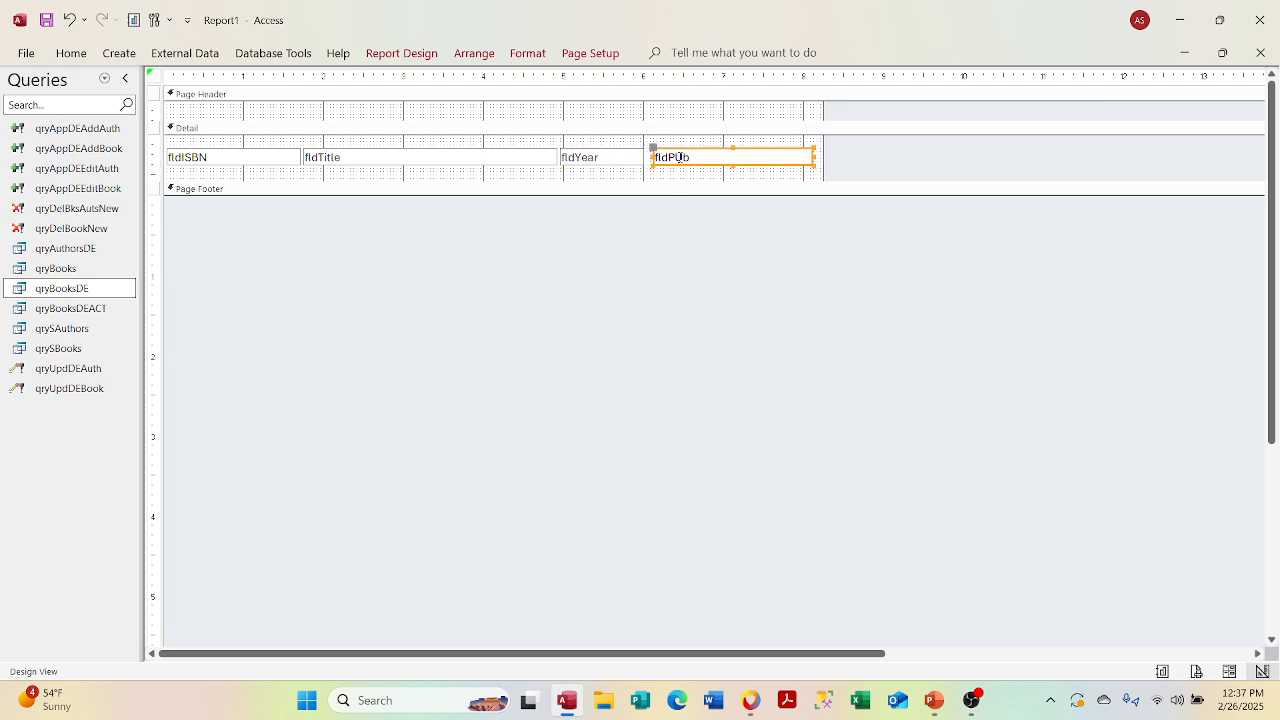
pyautogui.press('Left')
pyautogui.press('Left')
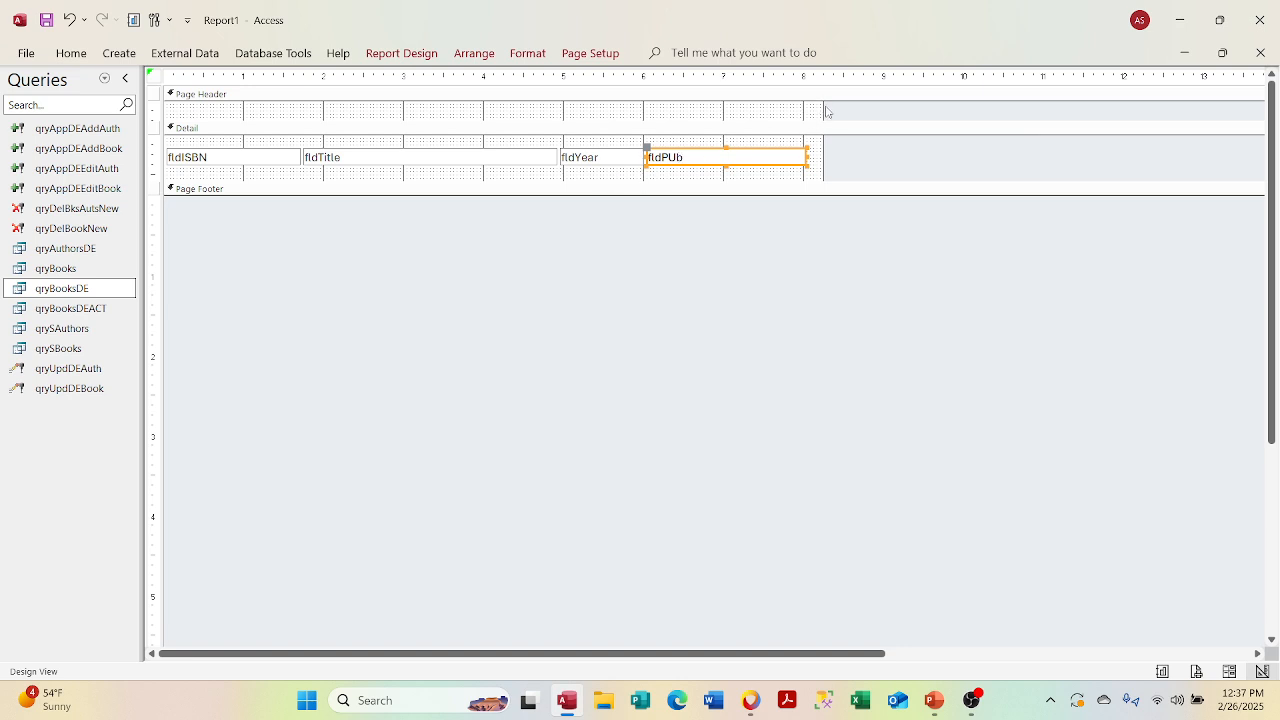
pyautogui.moveTo(820, 106); pyautogui.dragTo(808, 106)
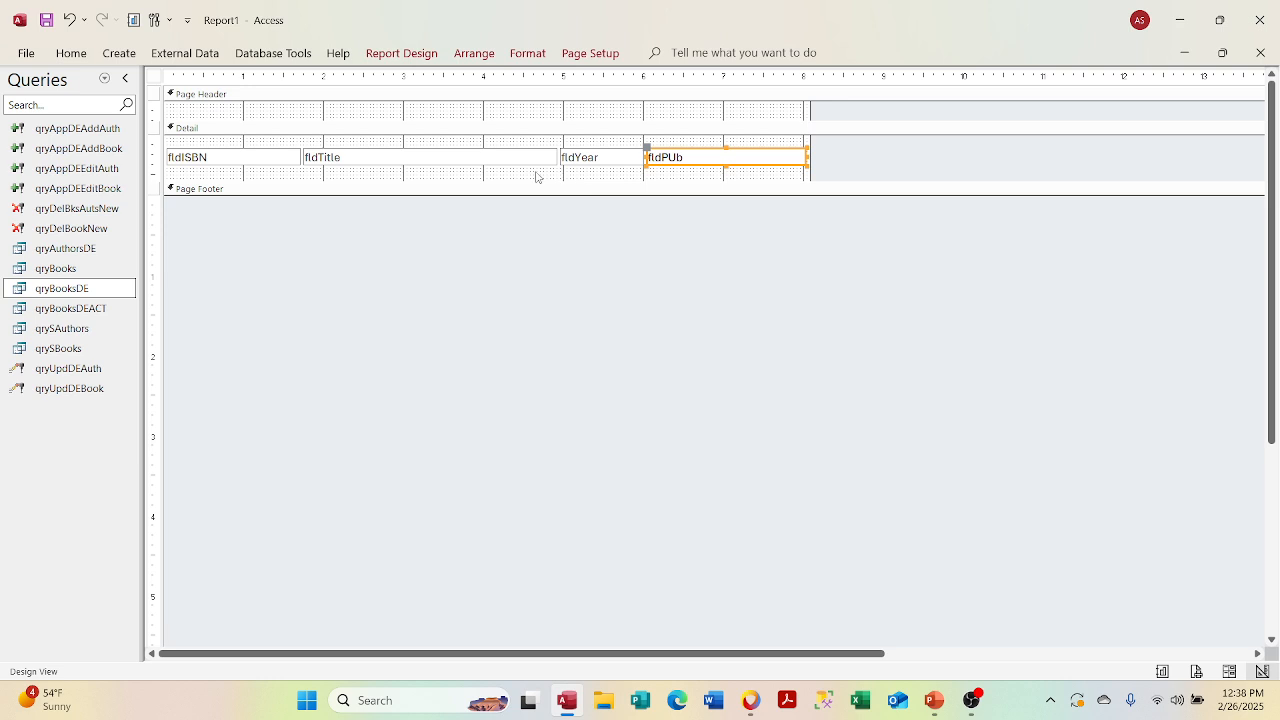
# Step: Move all four text boxes up together and shorten the Detail section to about 0.4 inches
pyautogui.click(728, 171)
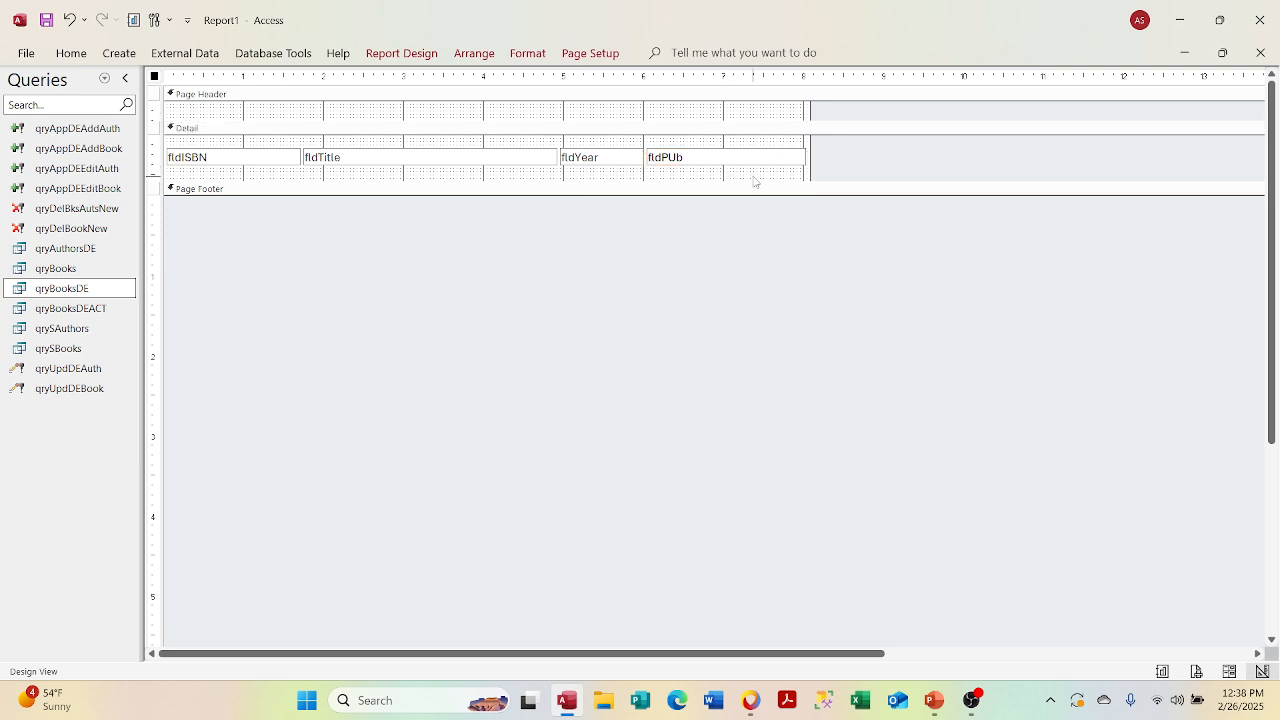
pyautogui.moveTo(754, 183); pyautogui.dragTo(205, 151)
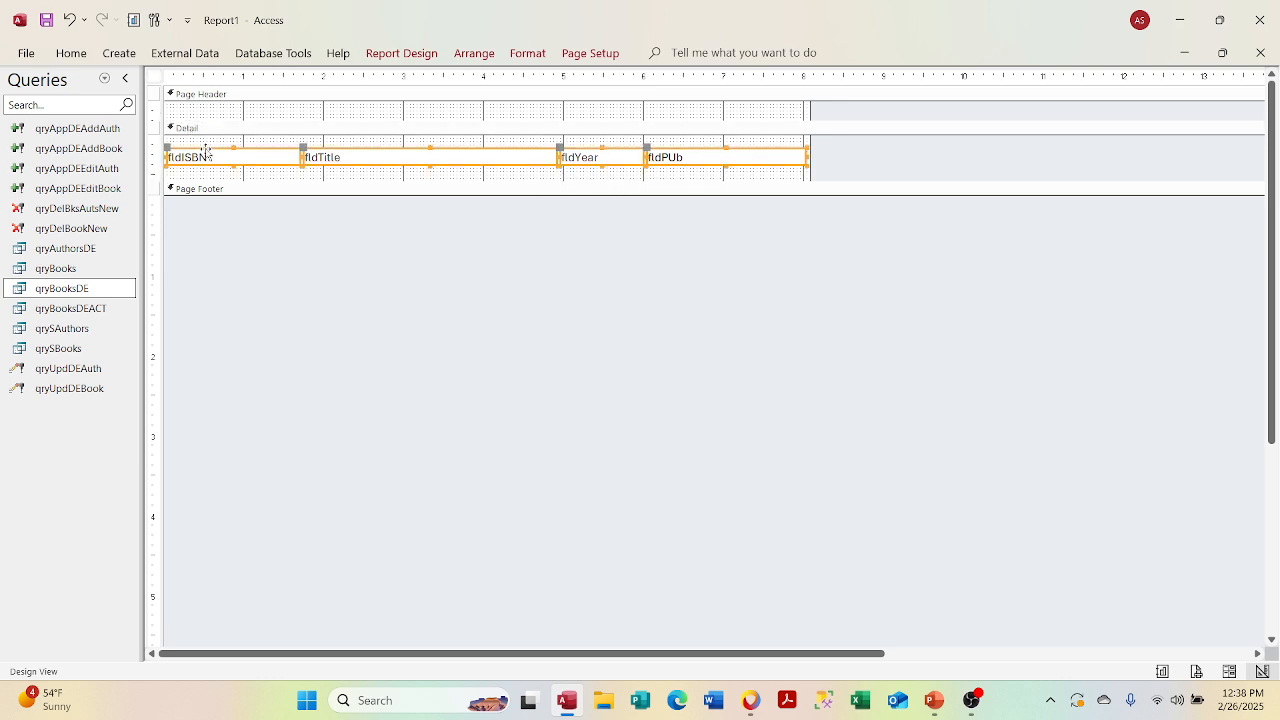
pyautogui.press('Up')
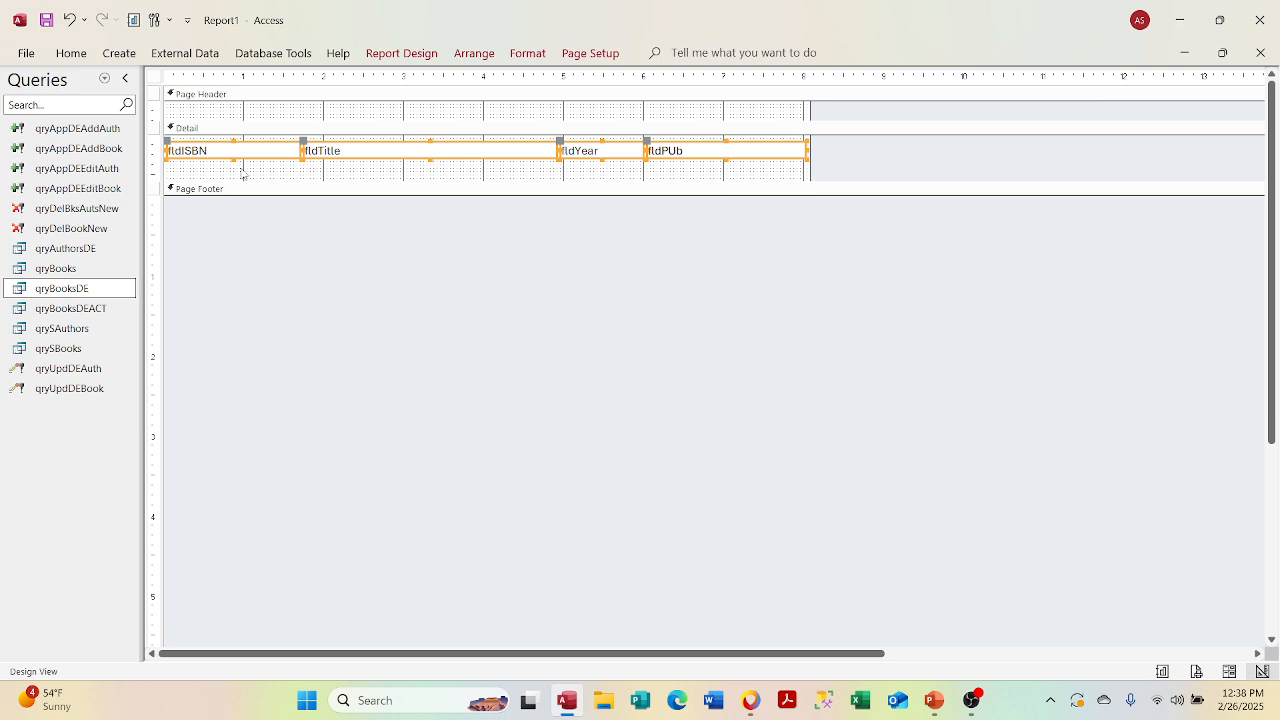
pyautogui.moveTo(329, 181); pyautogui.dragTo(330, 166)
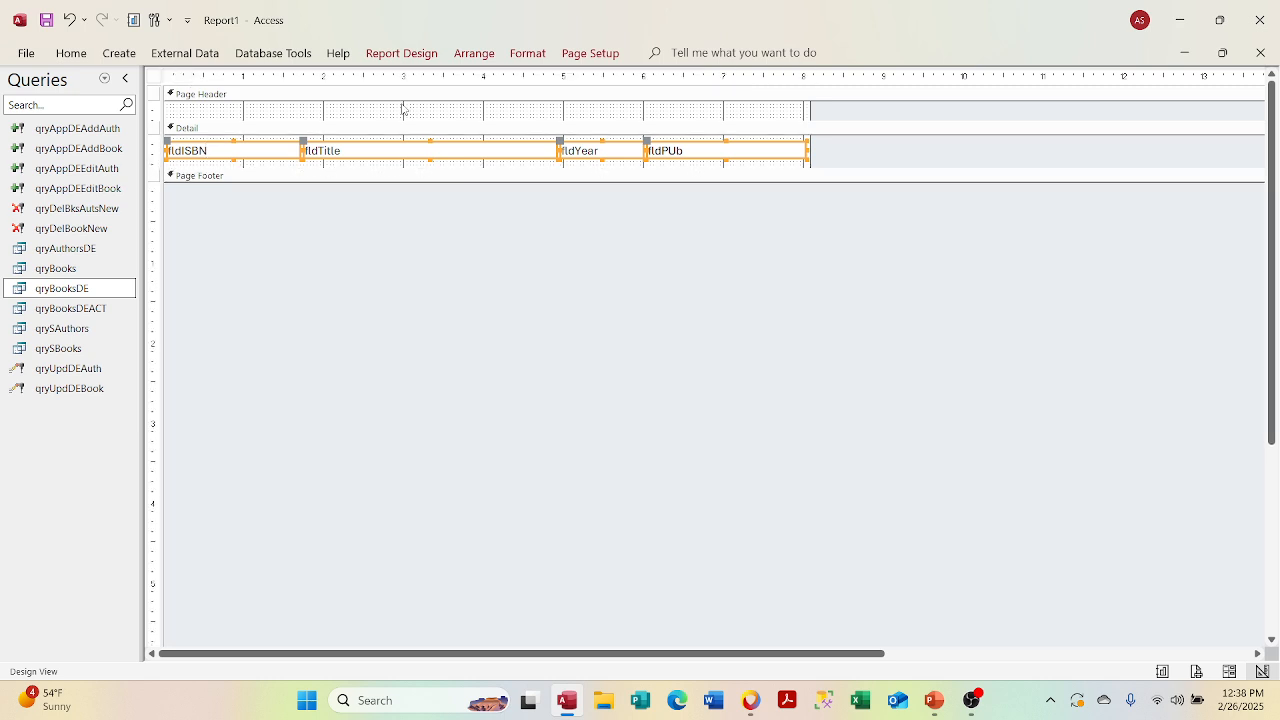
# Step: Set the page orientation to landscape, try a report width of about 9.7 inches and bring it back to about 8.1 inches
pyautogui.click(593, 56)
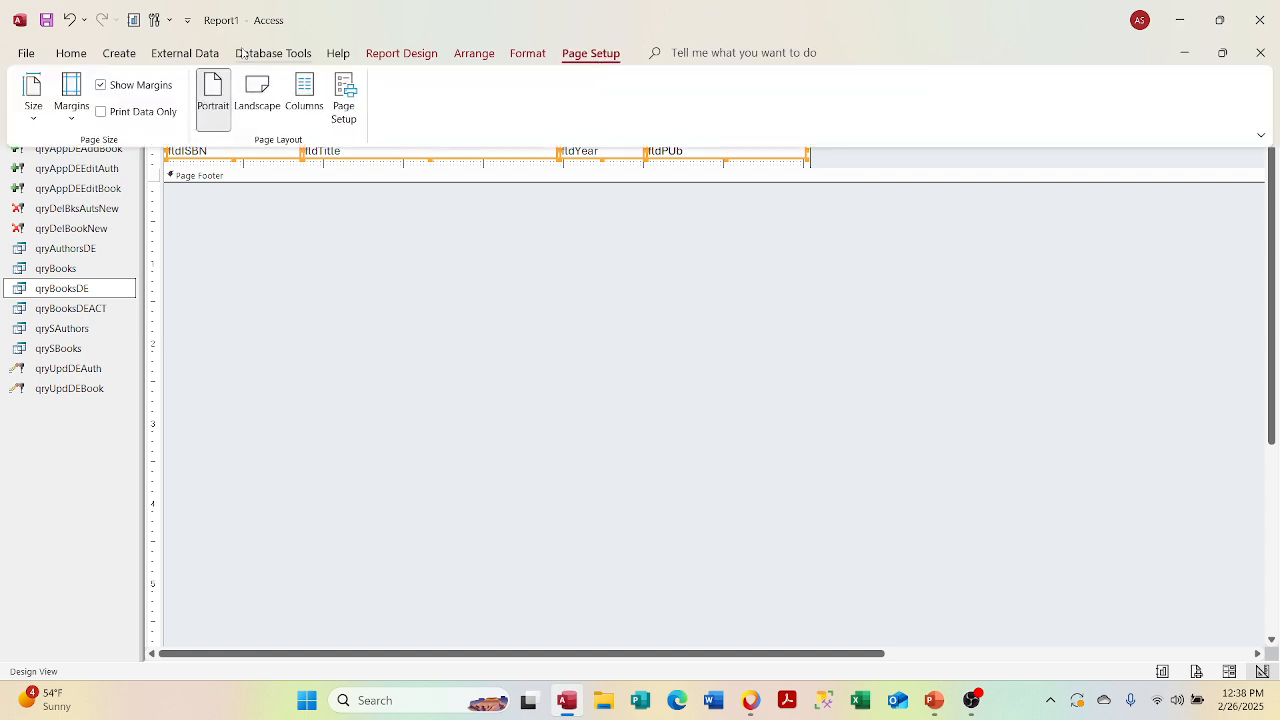
pyautogui.click(257, 100)
pyautogui.click(485, 252)
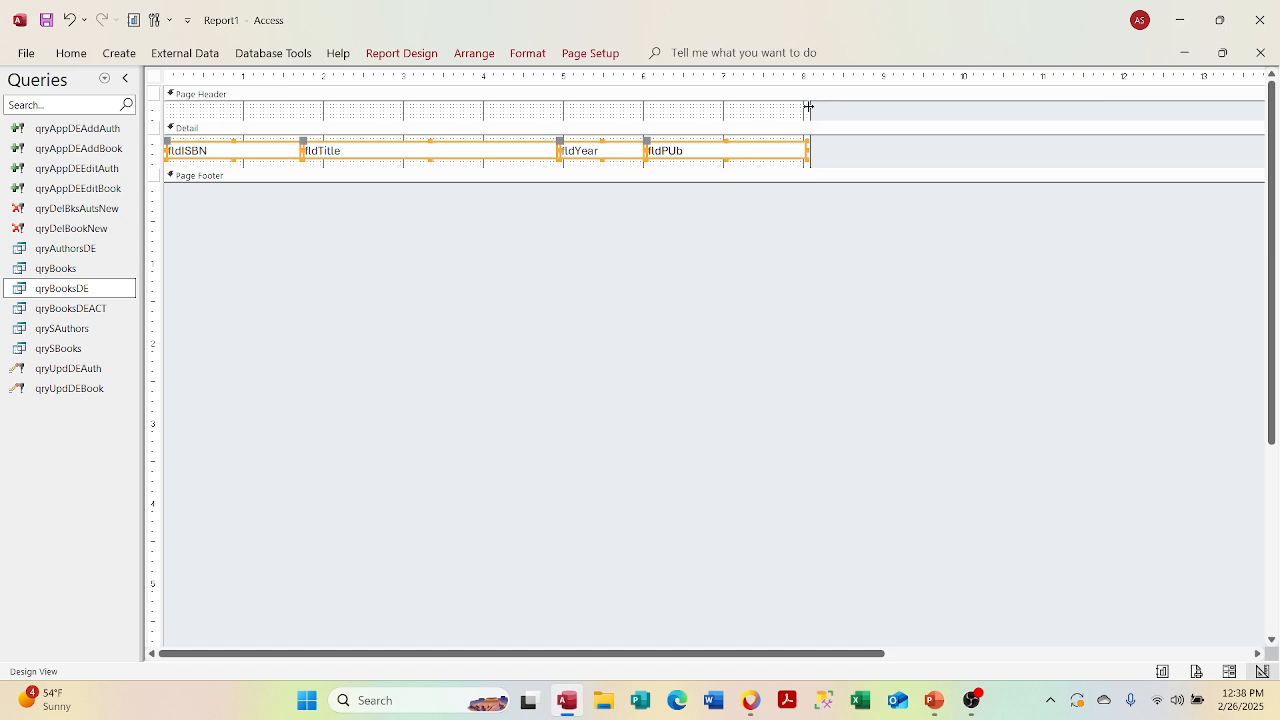
pyautogui.moveTo(808, 108); pyautogui.dragTo(937, 106)
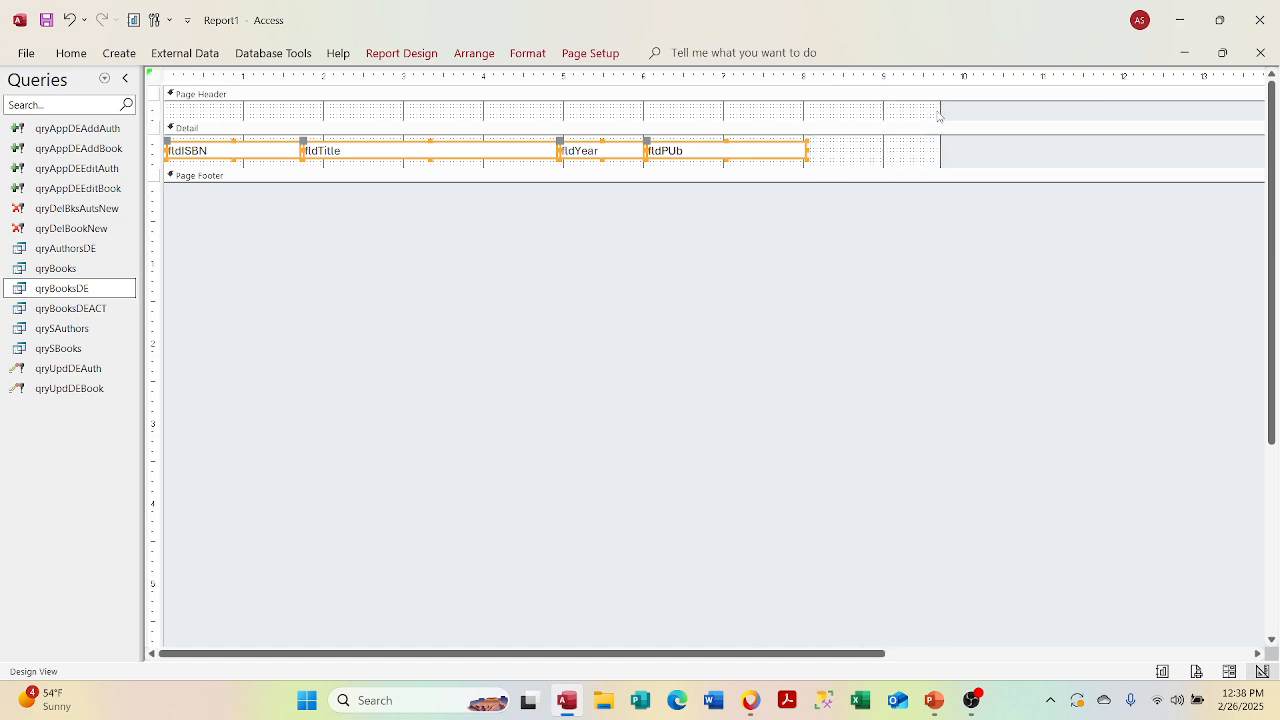
pyautogui.moveTo(939, 108); pyautogui.dragTo(809, 115)
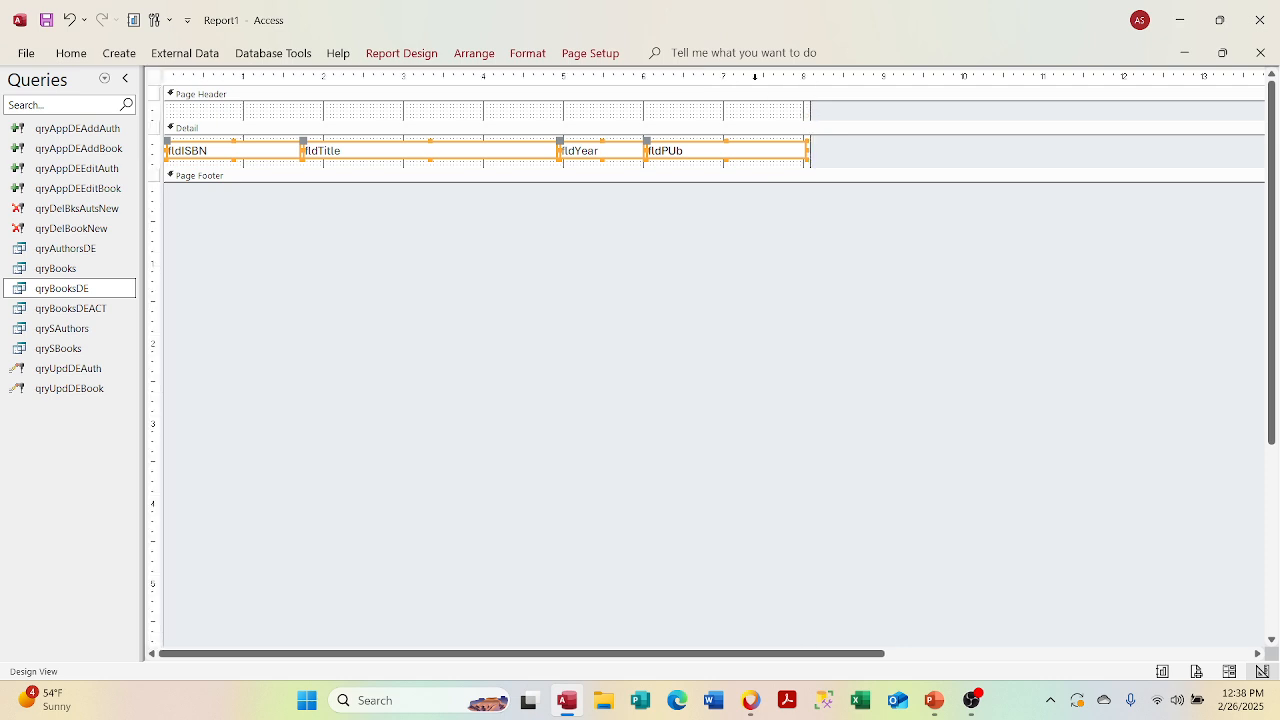
# Step: Review the available paper sizes for the report without choosing one
pyautogui.rightClick(576, 63)
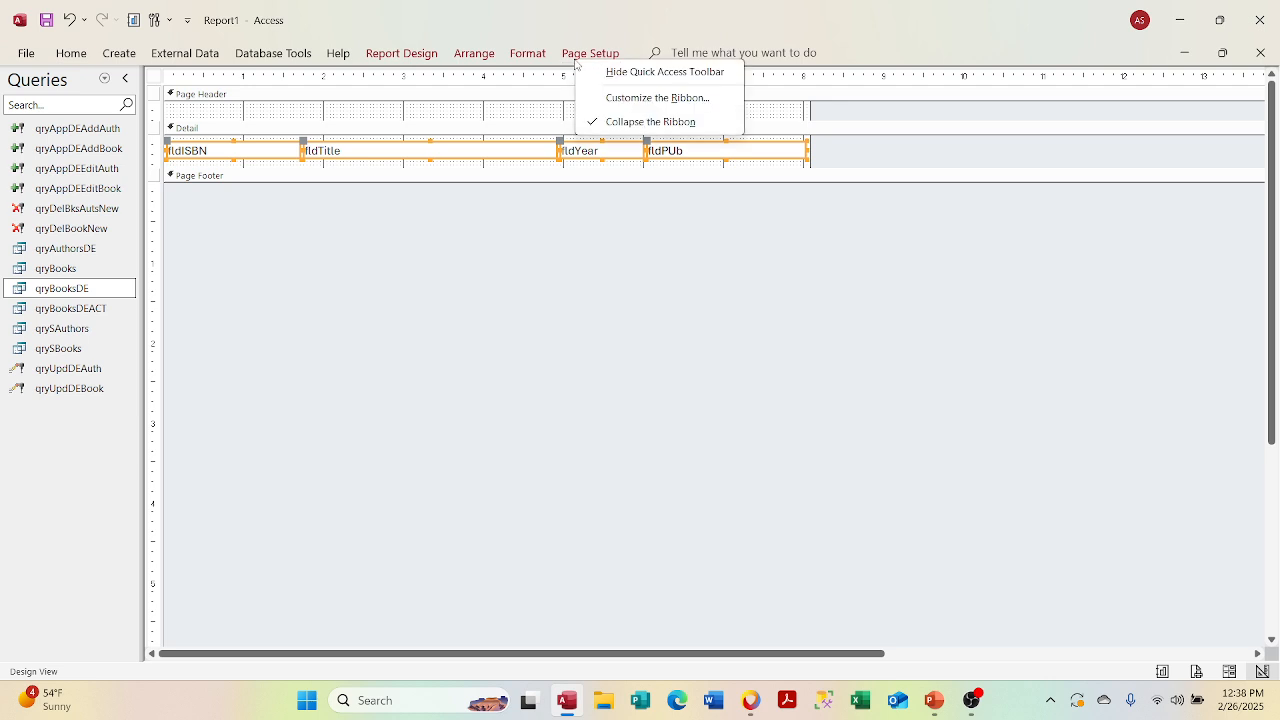
pyautogui.click(568, 55)
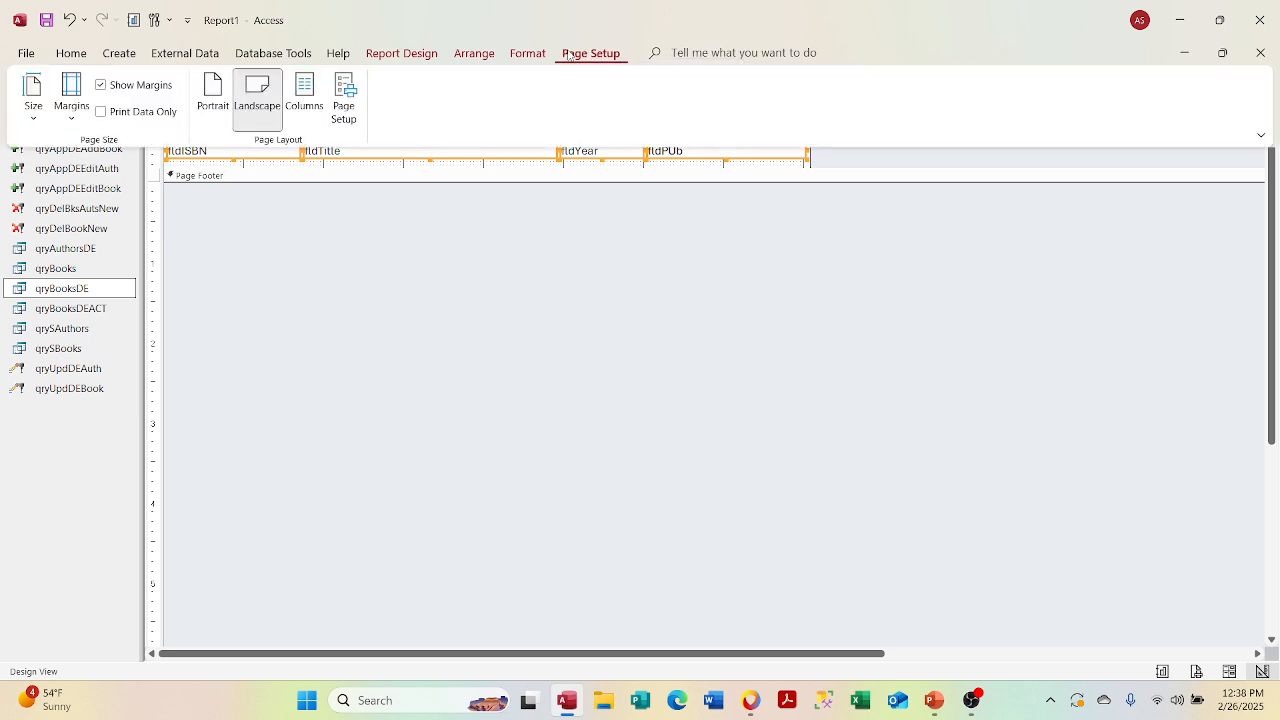
pyautogui.click(32, 118)
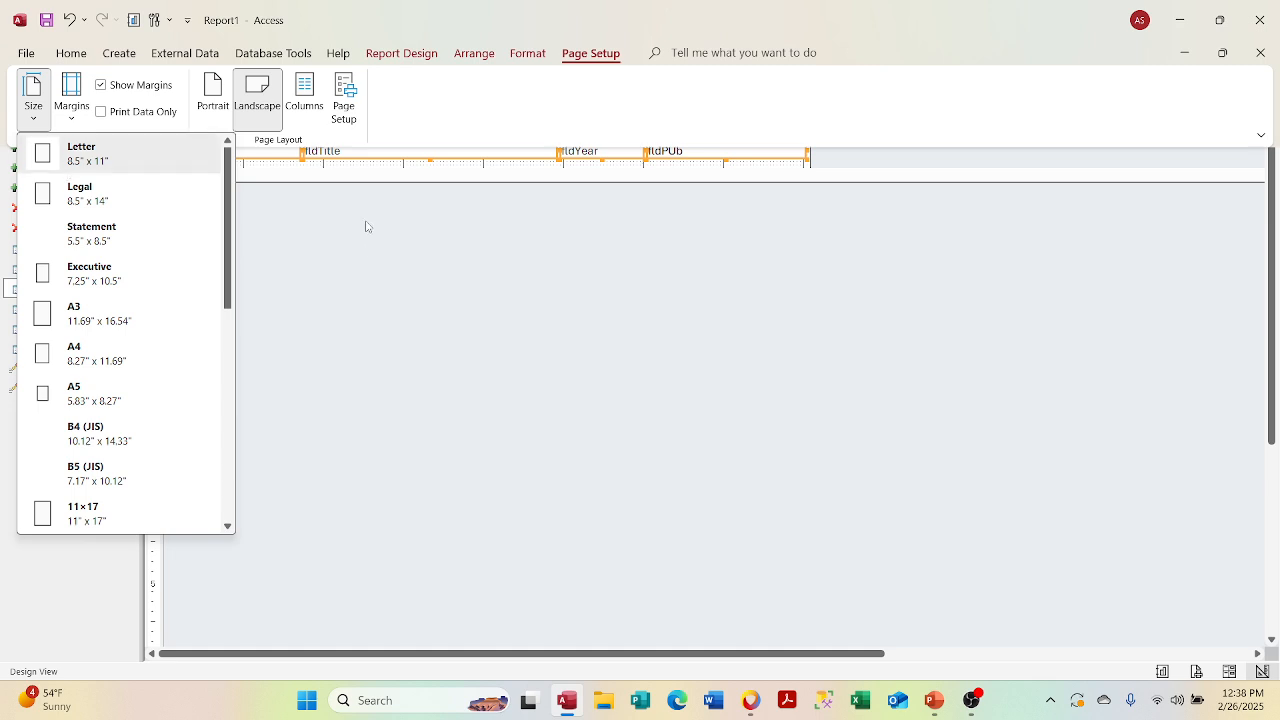
pyautogui.click(404, 122)
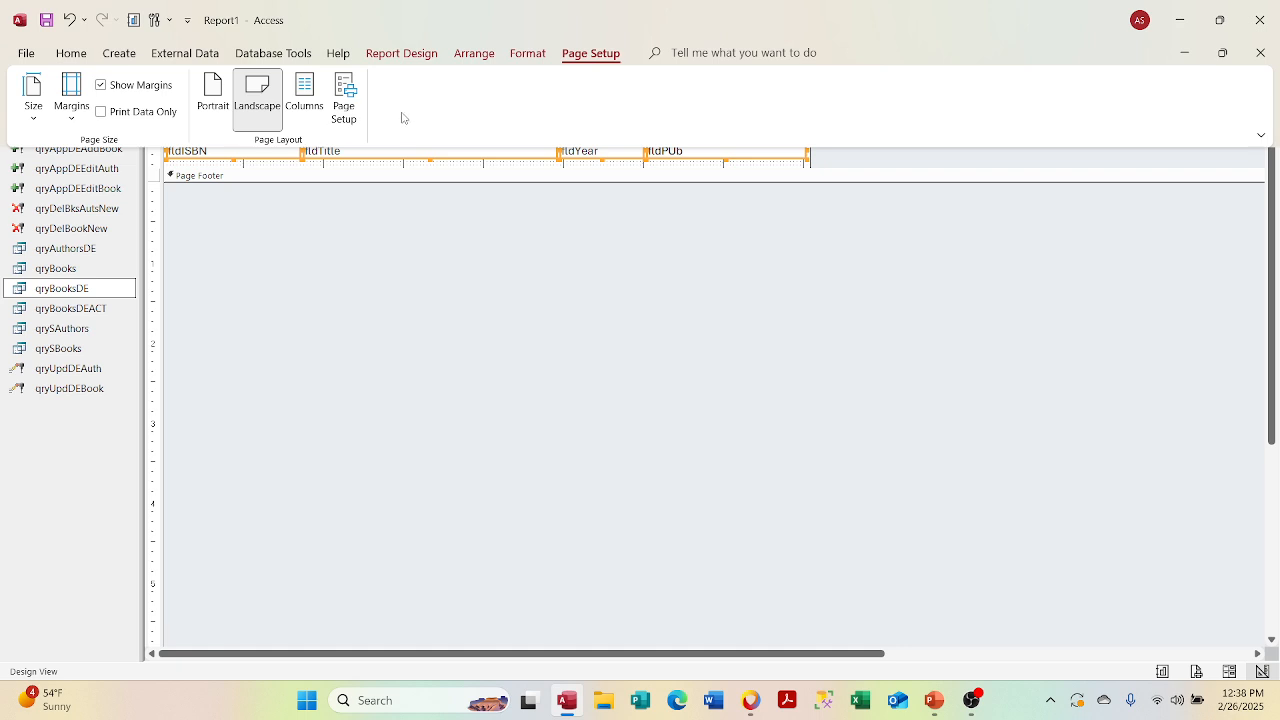
pyautogui.click(447, 213)
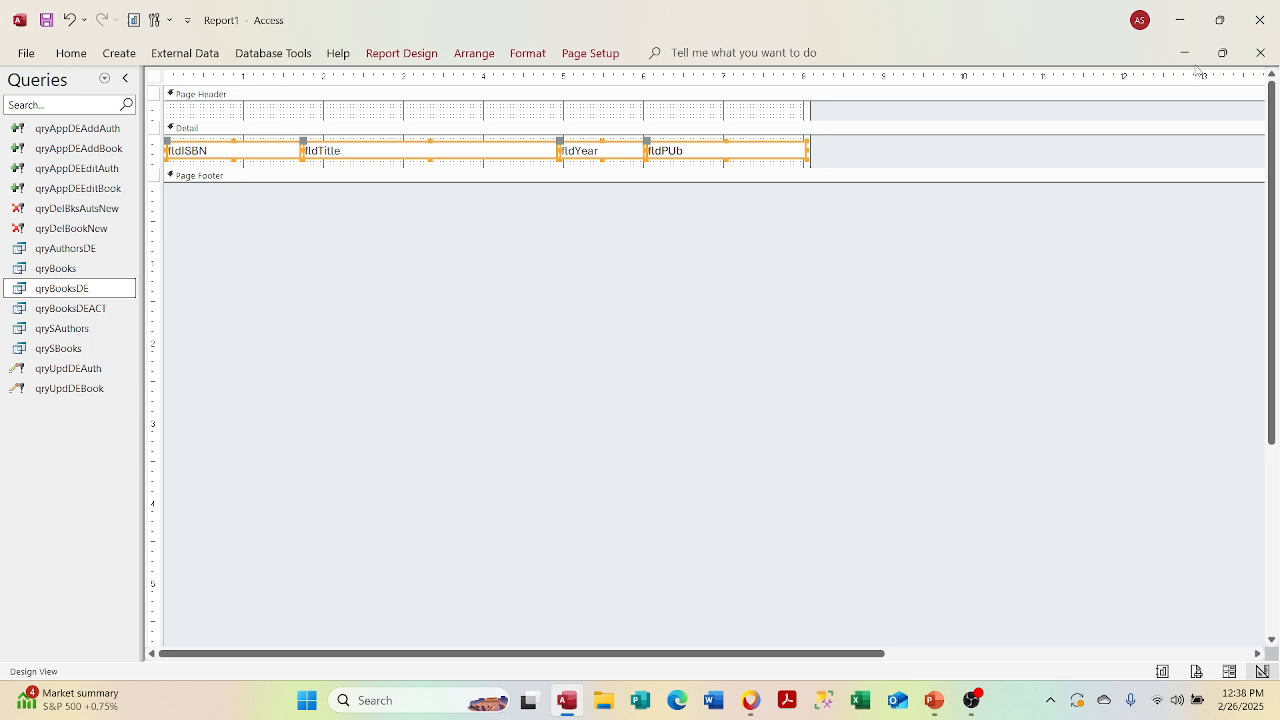
# Step: Restore the maximized report to a smaller window and check its book records in Report View
pyautogui.click(1222, 53)
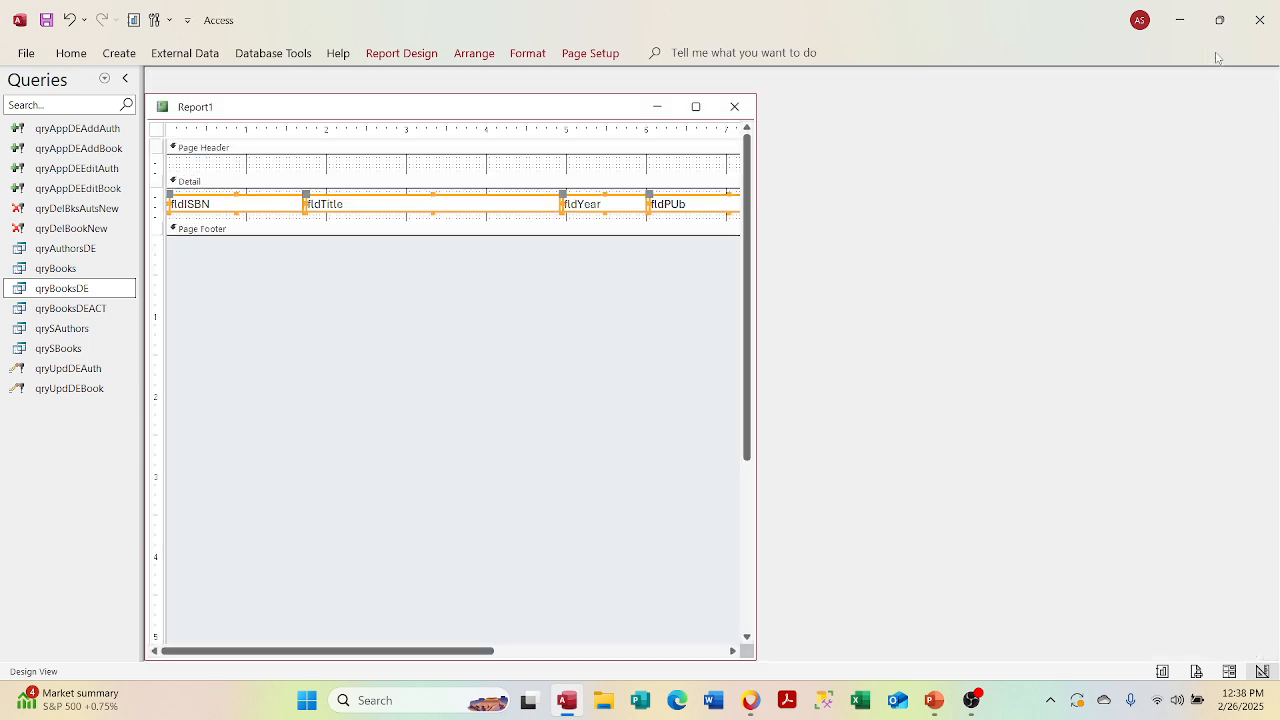
pyautogui.click(628, 218)
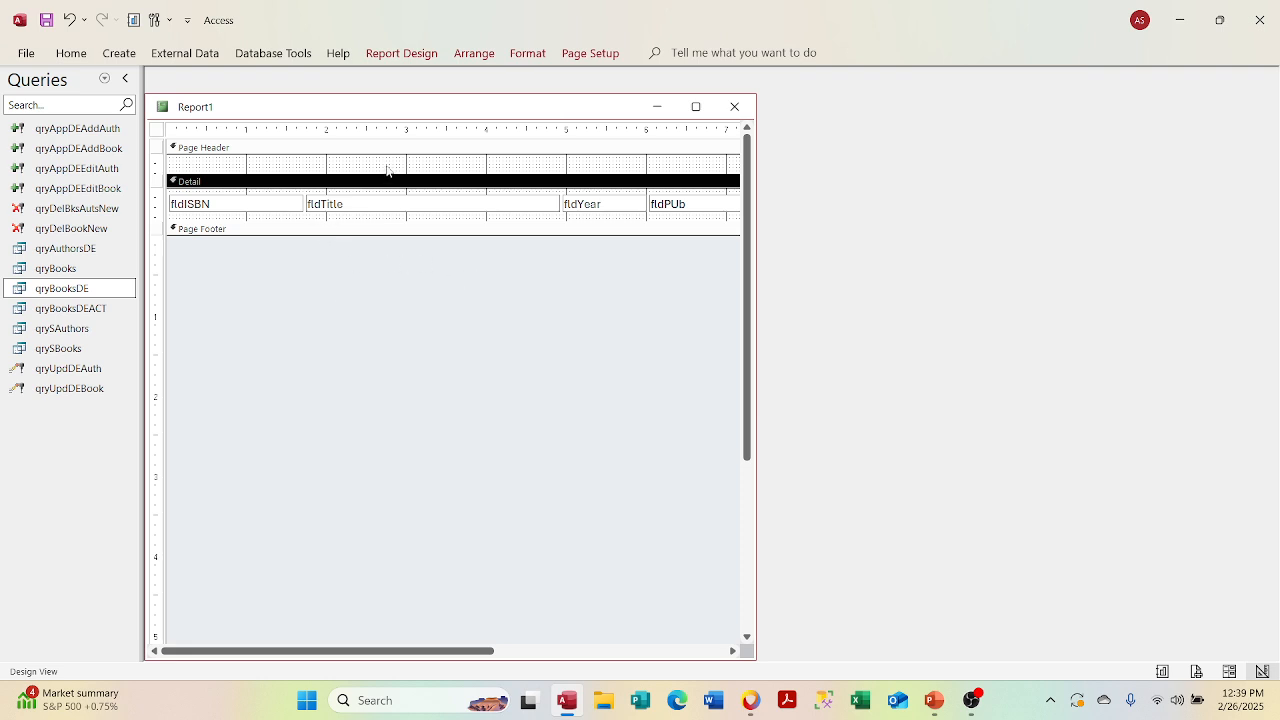
pyautogui.rightClick(400, 107)
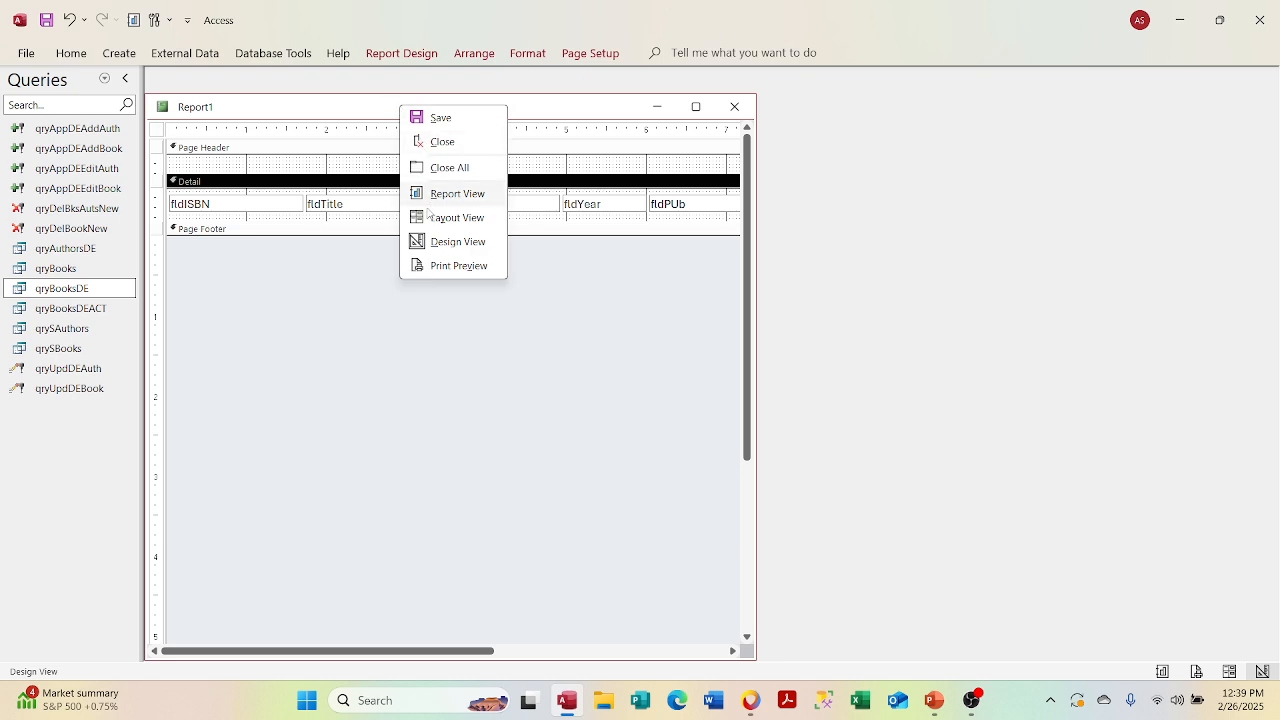
pyautogui.click(457, 196)
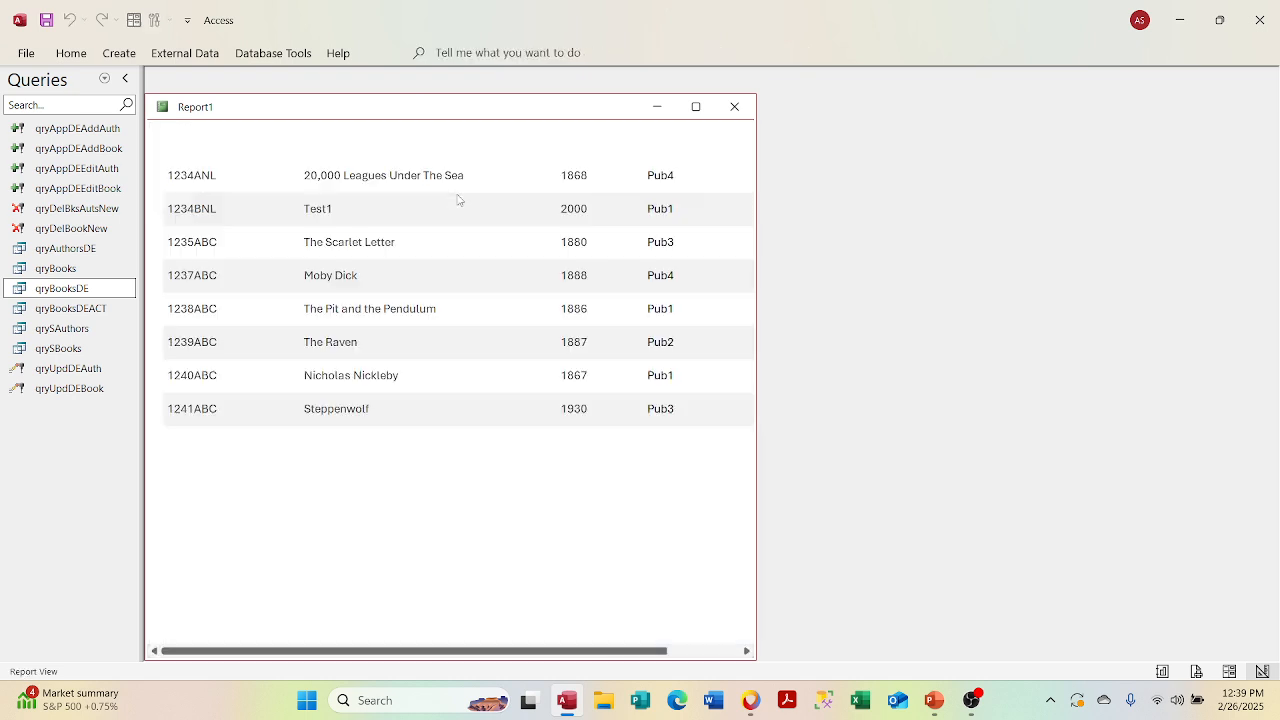
# Step: Check the report in Layout View and return it to Design View
pyautogui.rightClick(456, 116)
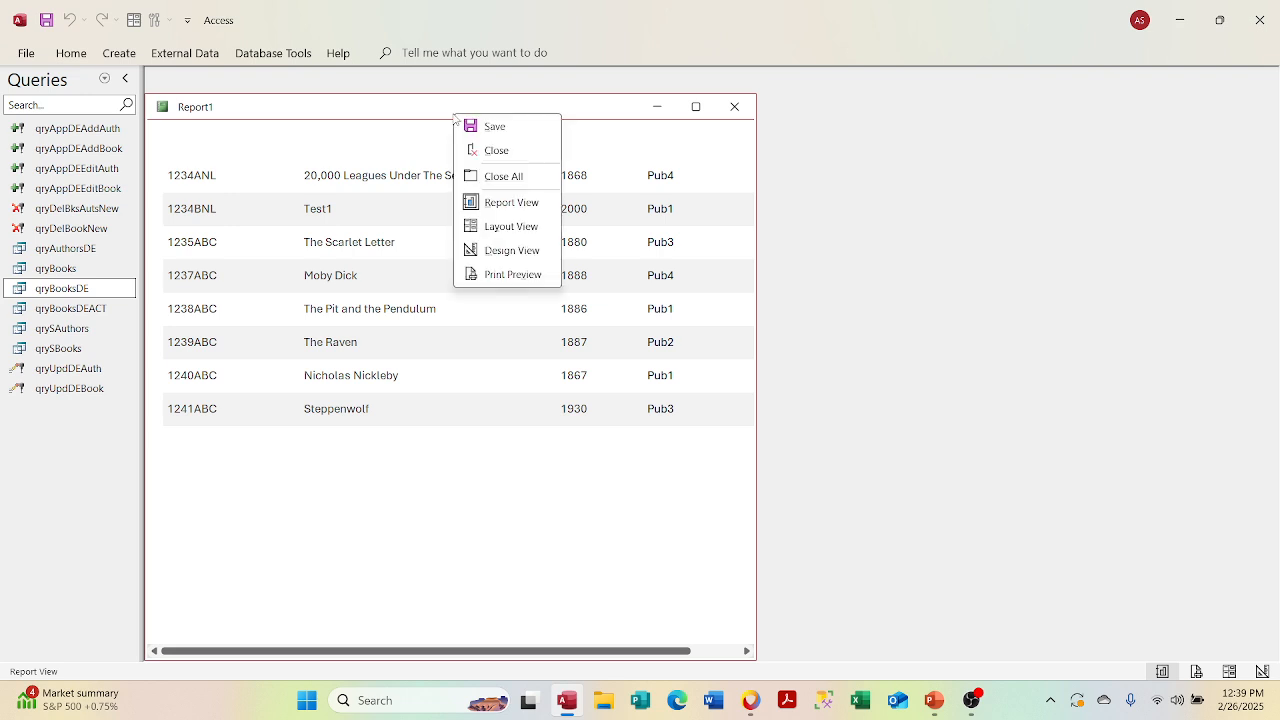
pyautogui.click(511, 228)
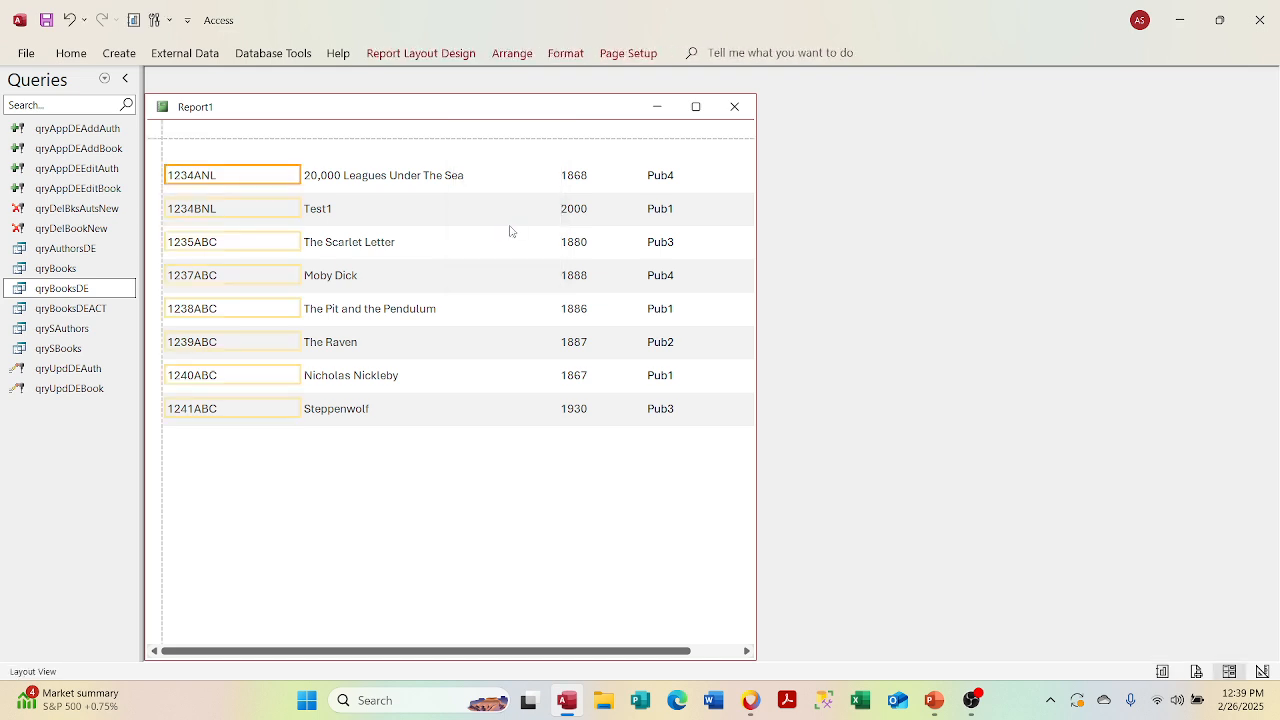
pyautogui.rightClick(520, 111)
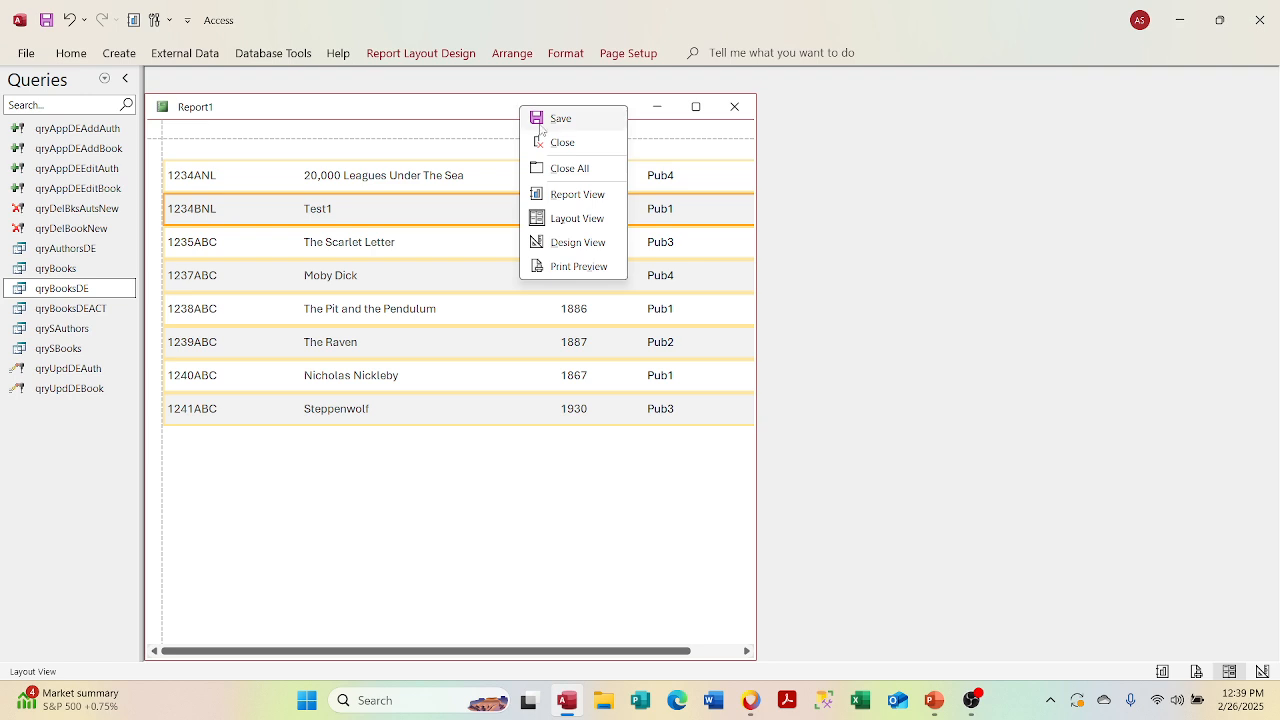
pyautogui.click(573, 244)
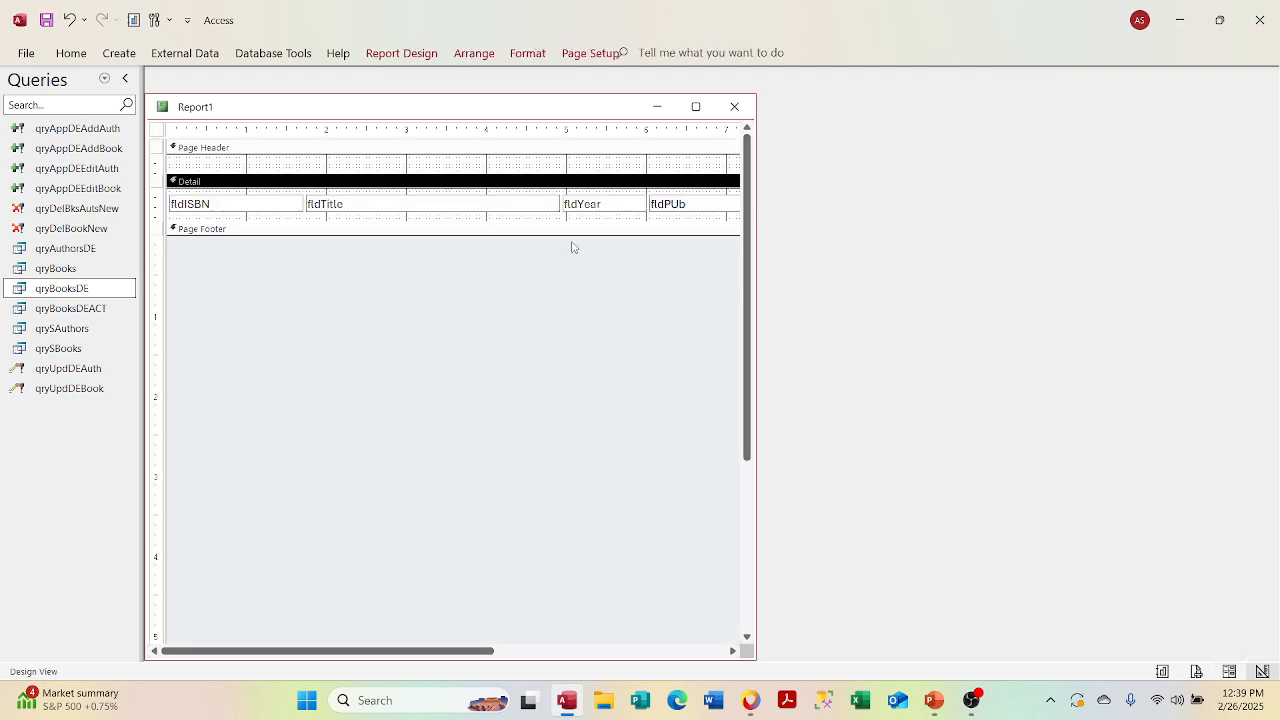
# Step: Inspect the landscape report in Print Preview and close the preview
pyautogui.rightClick(559, 113)
pyautogui.click(592, 272)
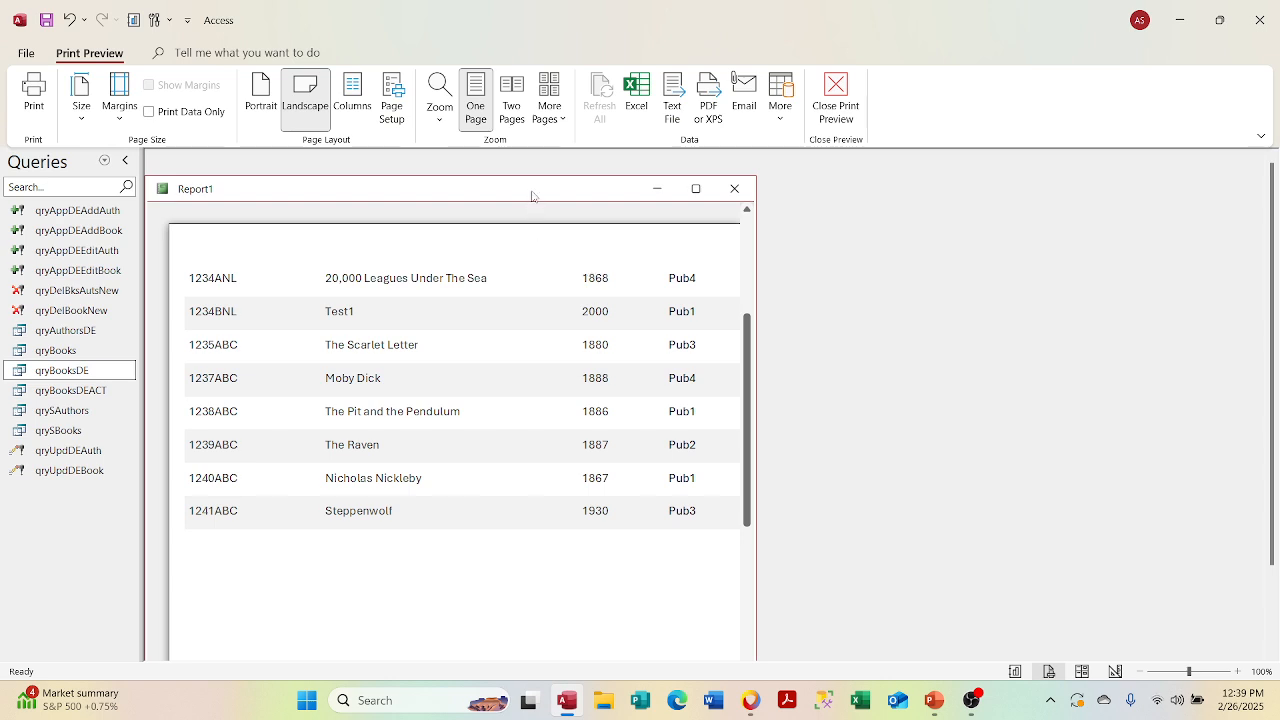
pyautogui.click(836, 90)
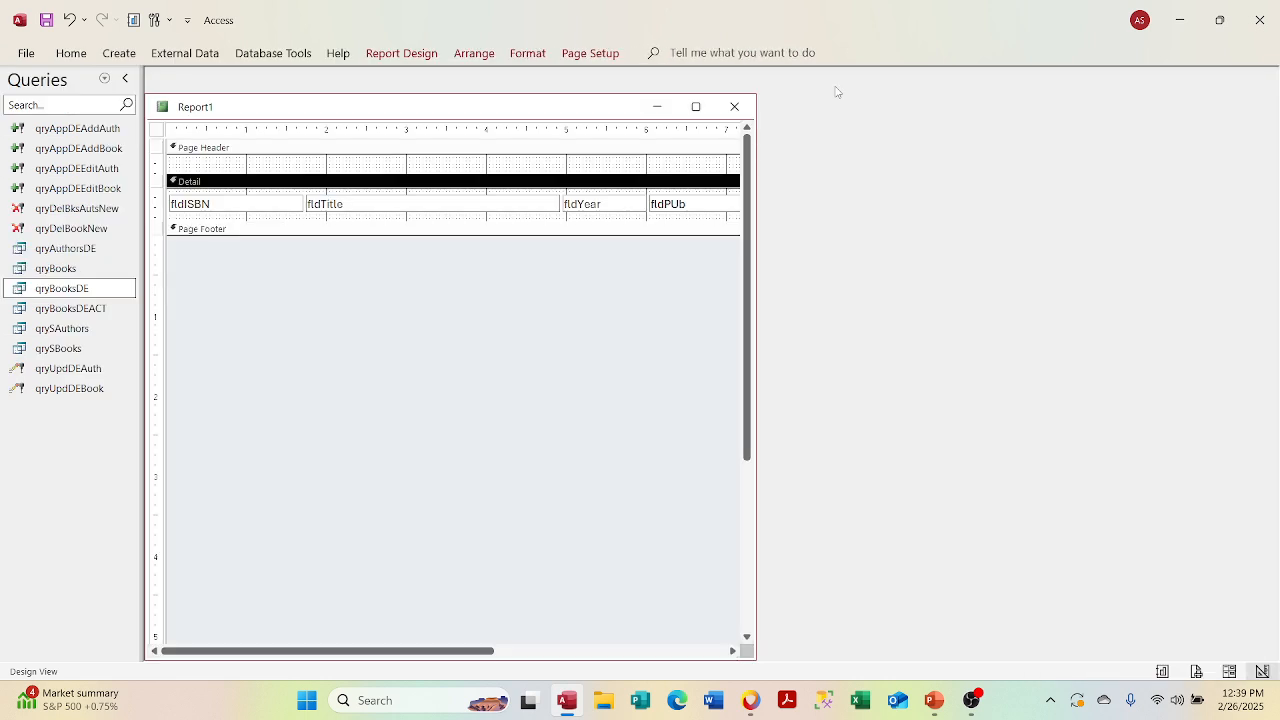
# Step: Look at the row spacing in Report View once more and return to Design View
pyautogui.rightClick(549, 109)
pyautogui.click(584, 194)
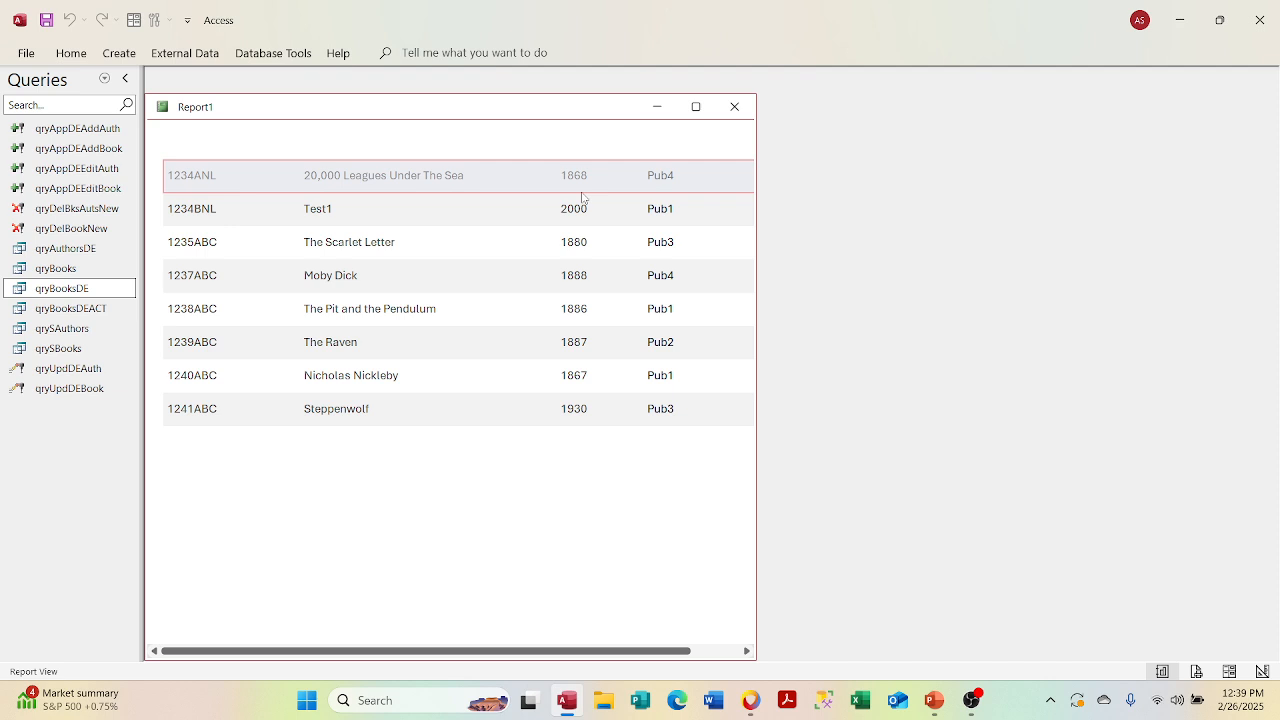
pyautogui.moveTo(582, 193); pyautogui.dragTo(498, 107)
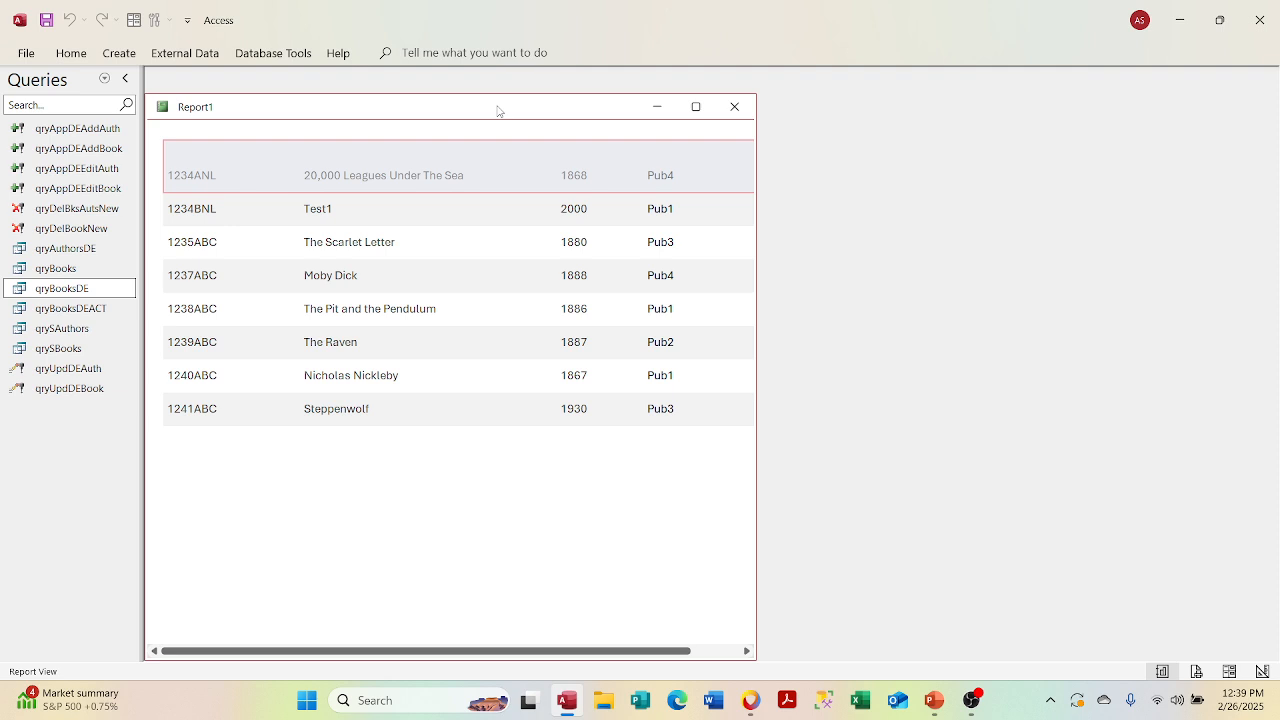
pyautogui.rightClick(498, 110)
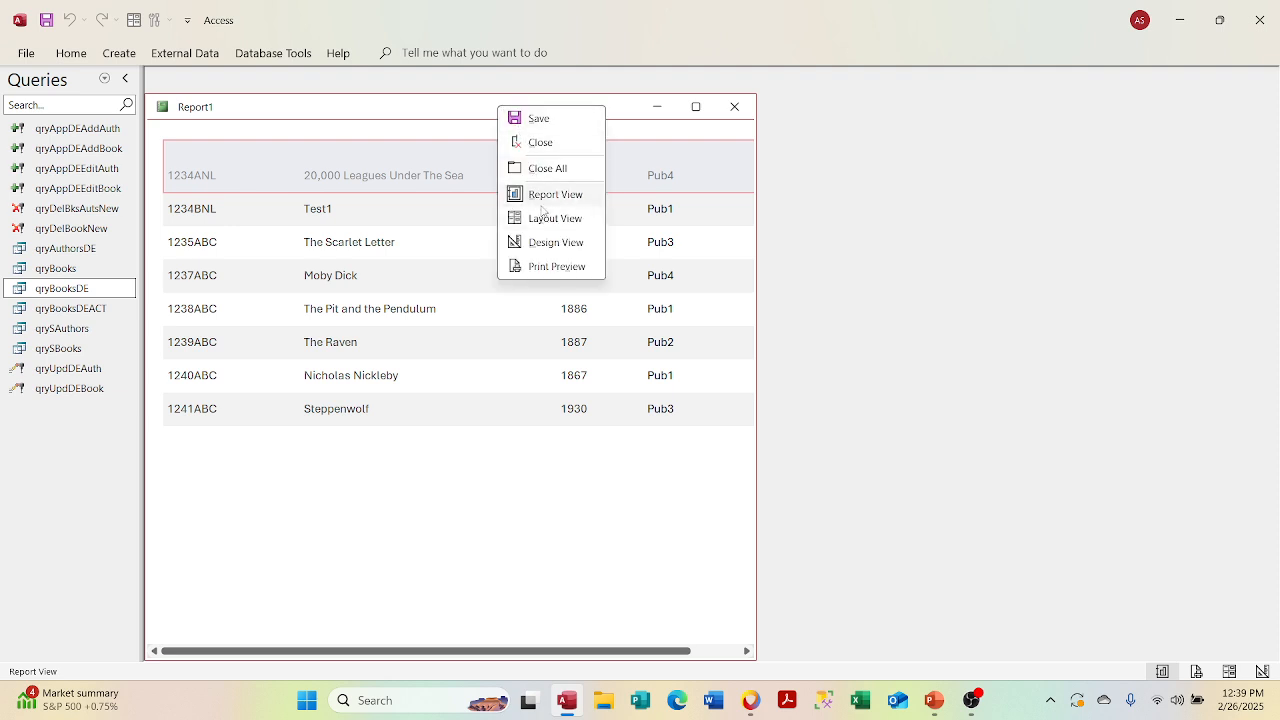
pyautogui.click(545, 242)
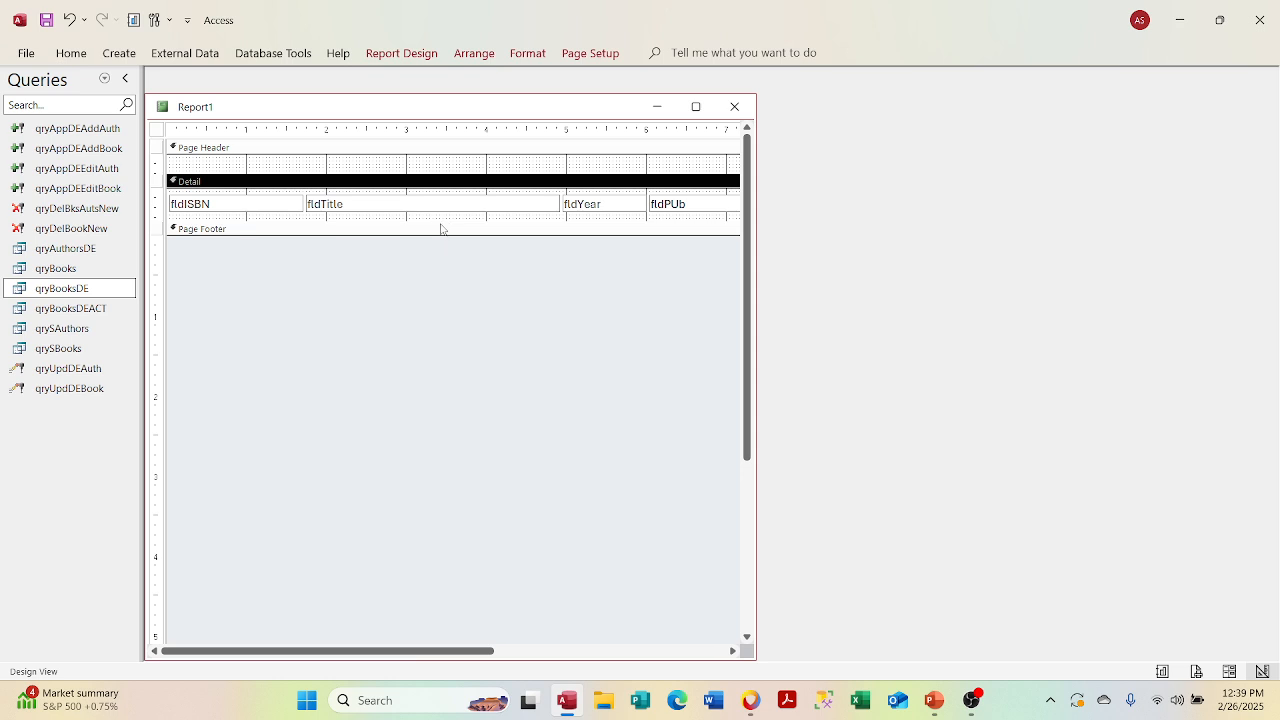
# Step: Increase the Detail section's height to about 1 inch to make room beneath the book fields
pyautogui.moveTo(441, 221); pyautogui.dragTo(443, 274)
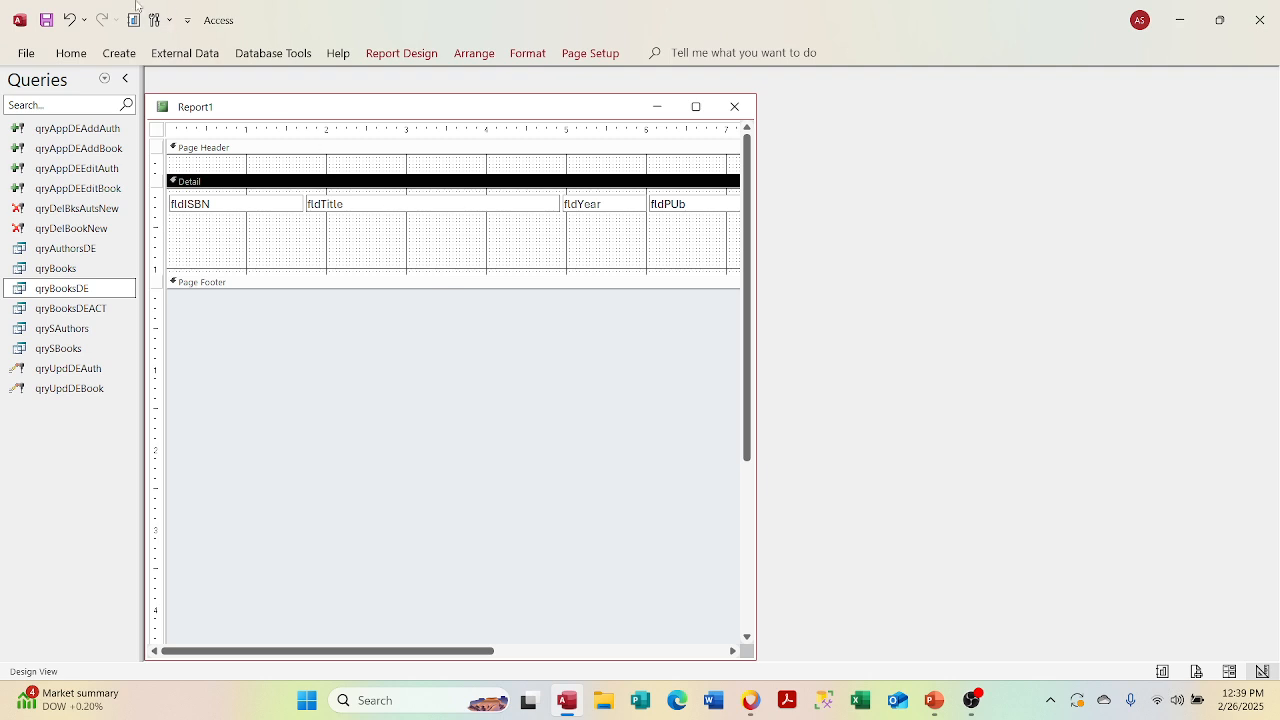
# Step: List the database's forms, inspect the designs of sfrmDEAuthors and sfrmAuthors, and close both
pyautogui.click(104, 78)
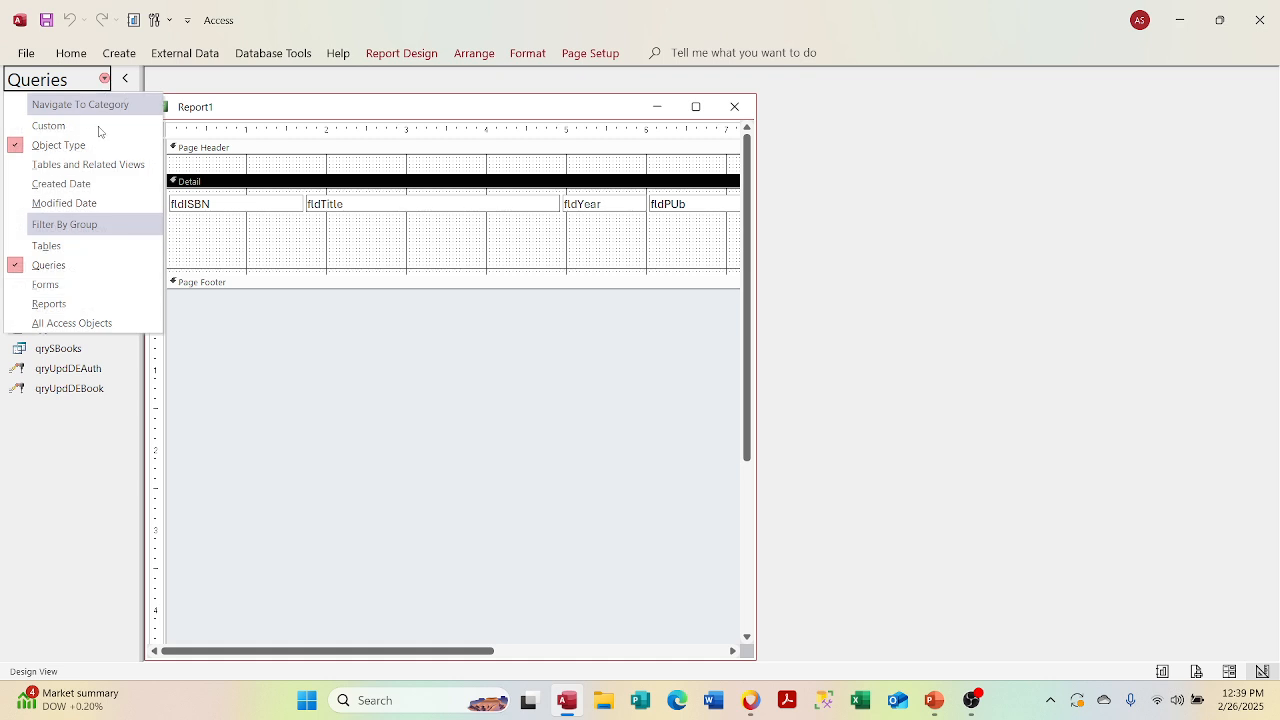
pyautogui.click(80, 286)
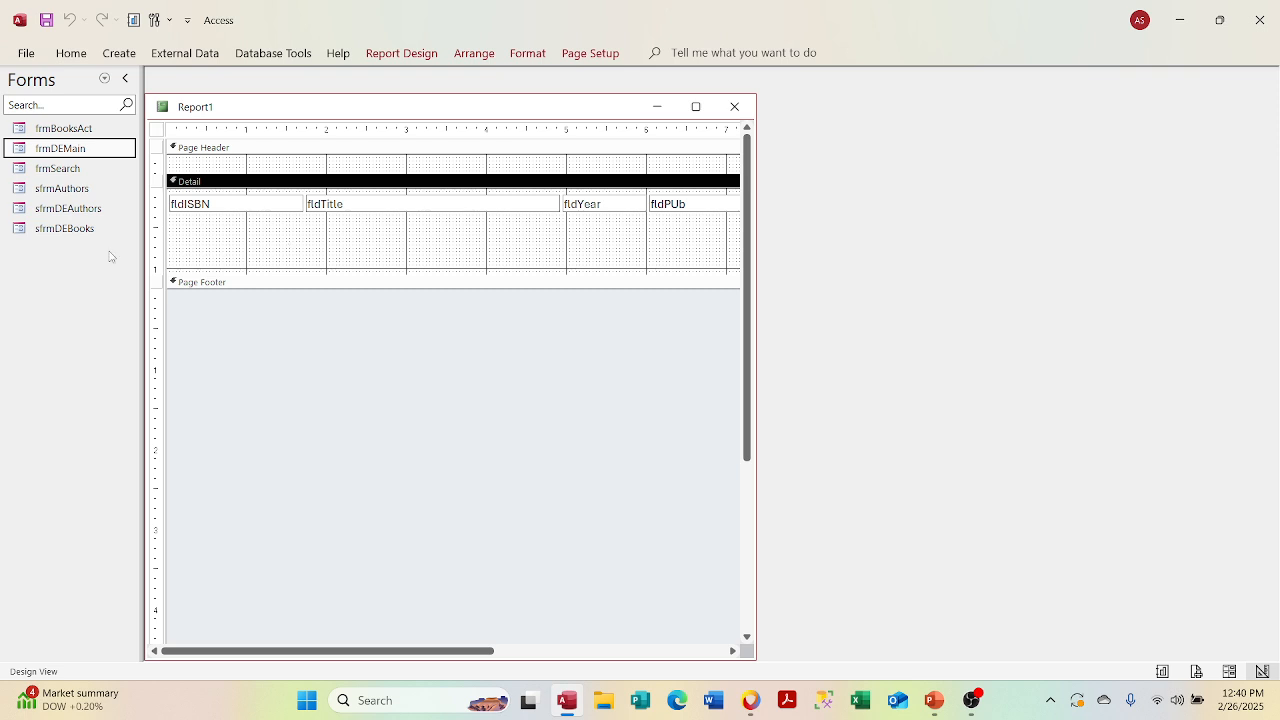
pyautogui.rightClick(75, 207)
pyautogui.click(113, 263)
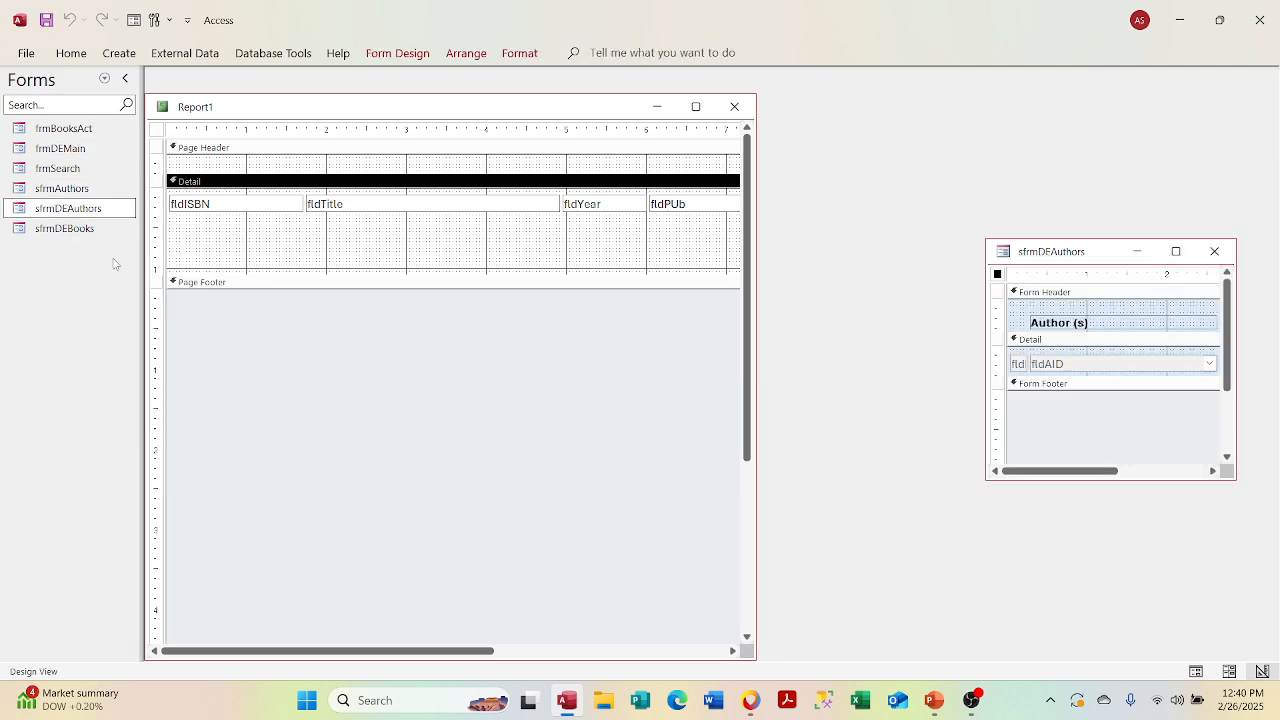
pyautogui.click(1226, 257)
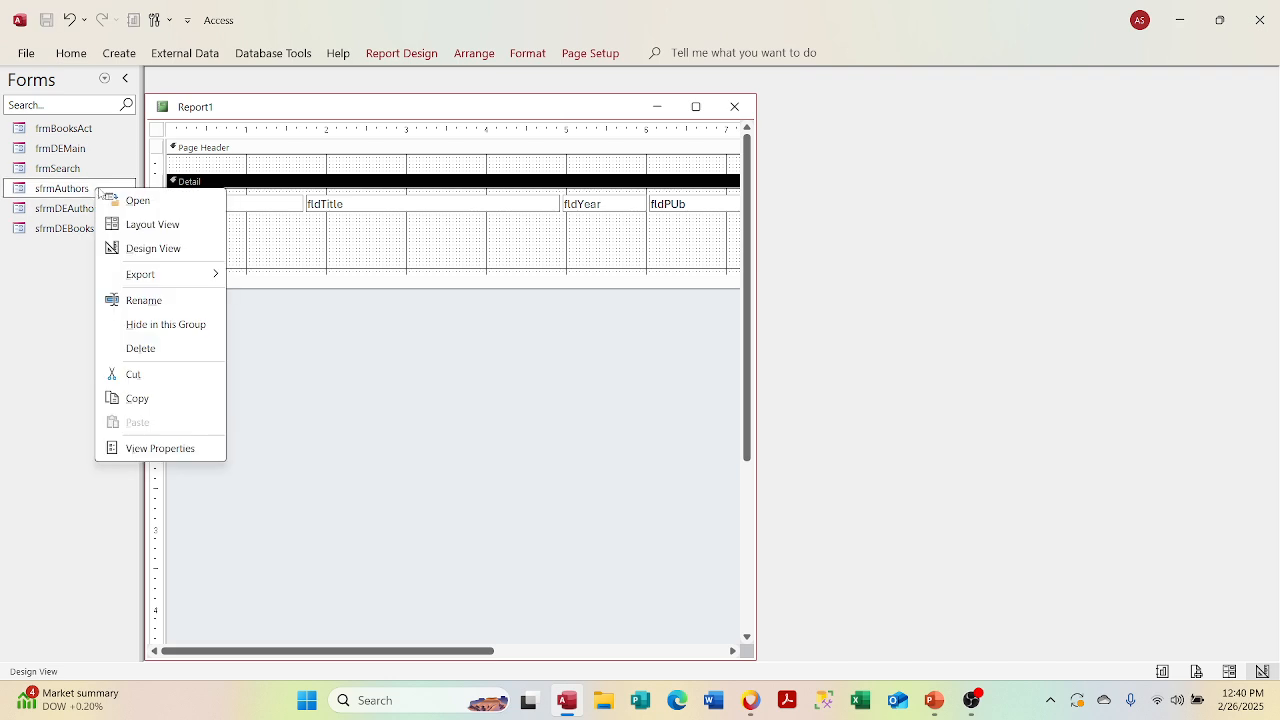
pyautogui.click(127, 249)
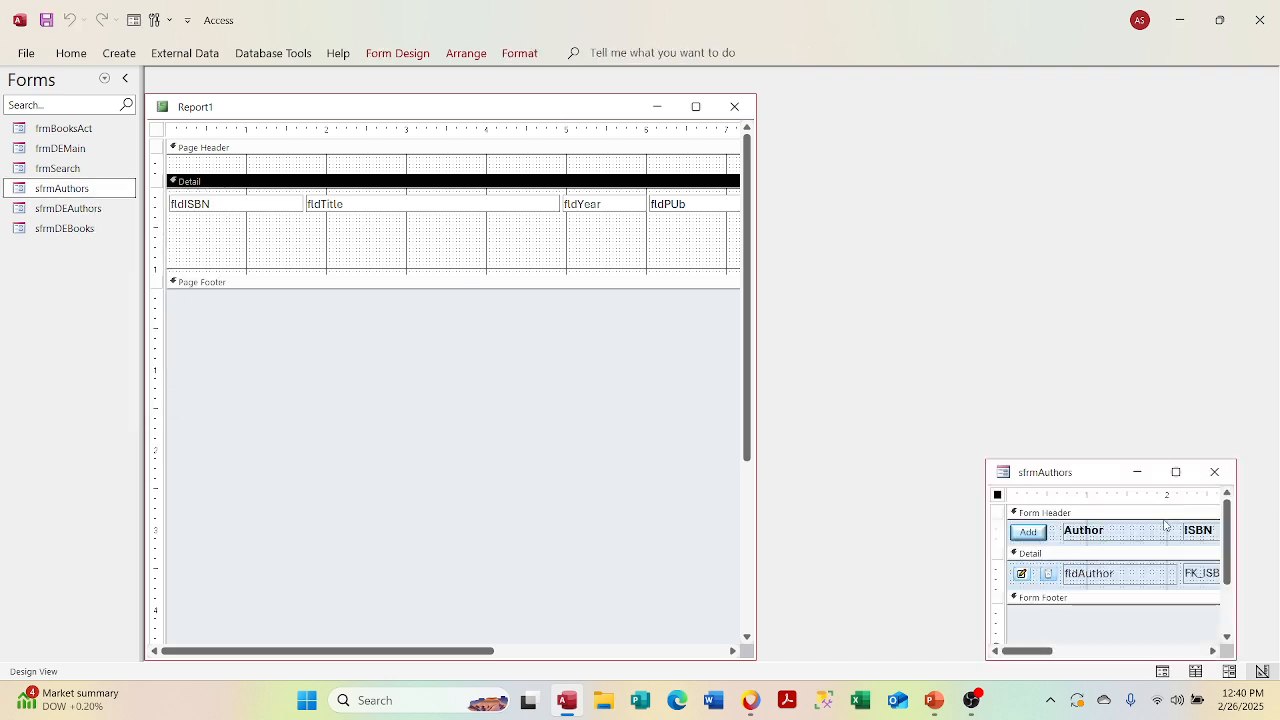
pyautogui.click(1214, 472)
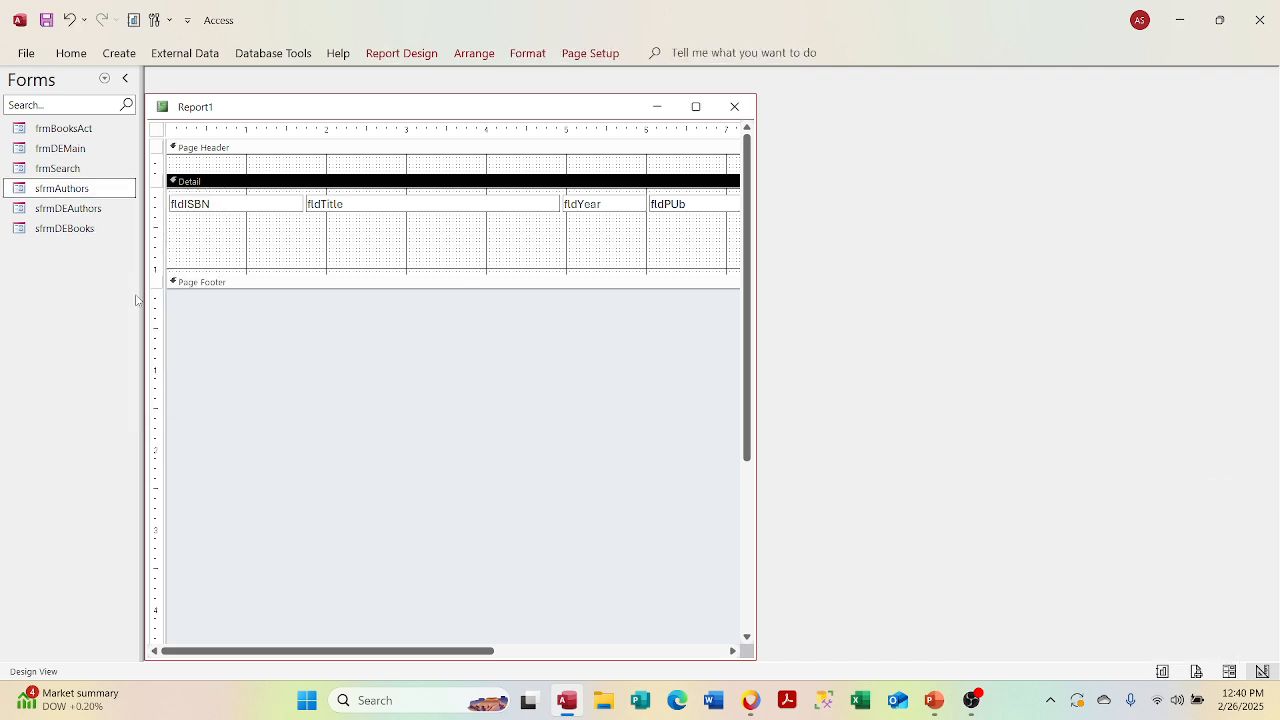
# Step: Insert sfrmAuthors as a subform beneath the book fields in the heightened Detail section and delete its attached label
pyautogui.moveTo(50, 188); pyautogui.dragTo(262, 236)
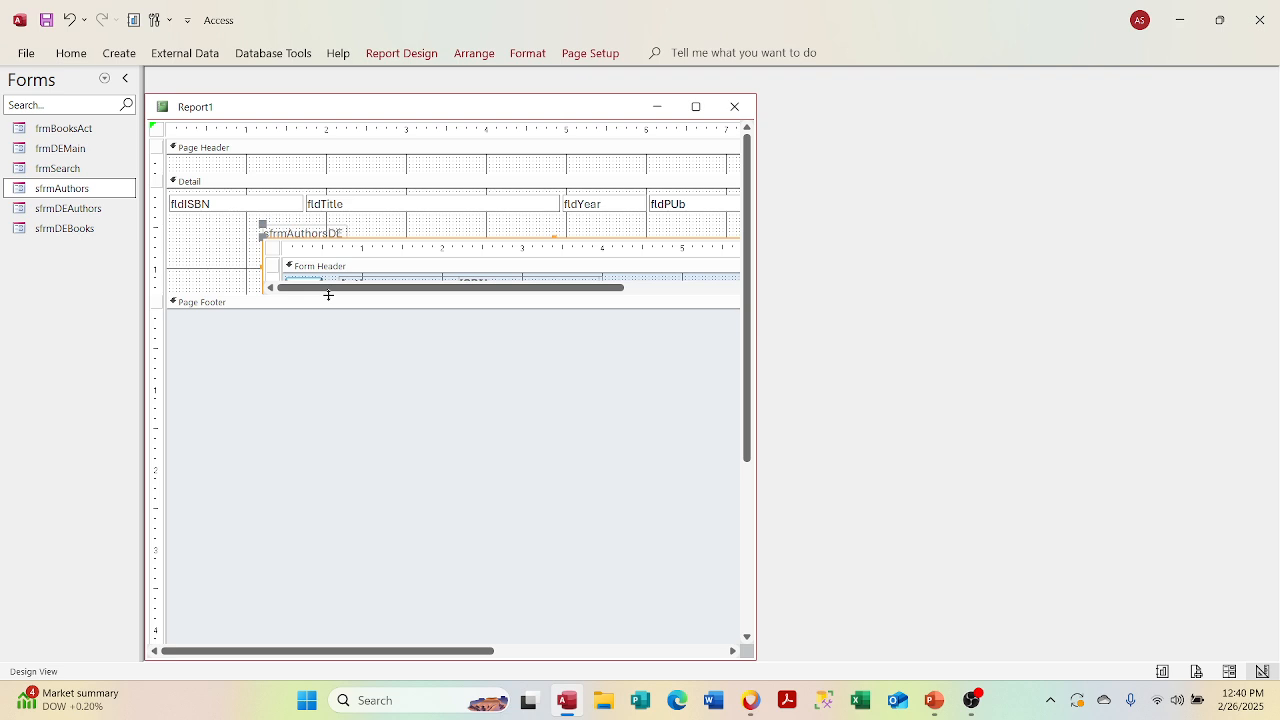
pyautogui.moveTo(328, 295); pyautogui.dragTo(327, 367)
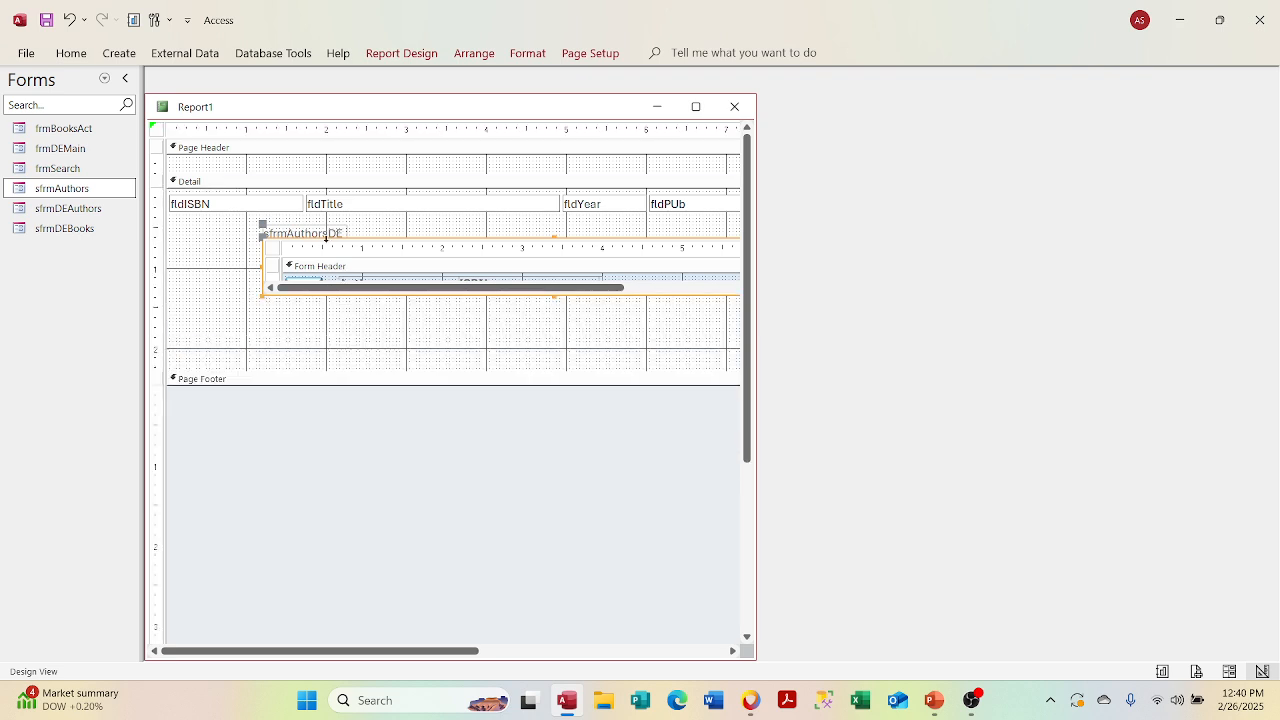
pyautogui.click(324, 234)
pyautogui.click(322, 234)
pyautogui.press('BackSpace')
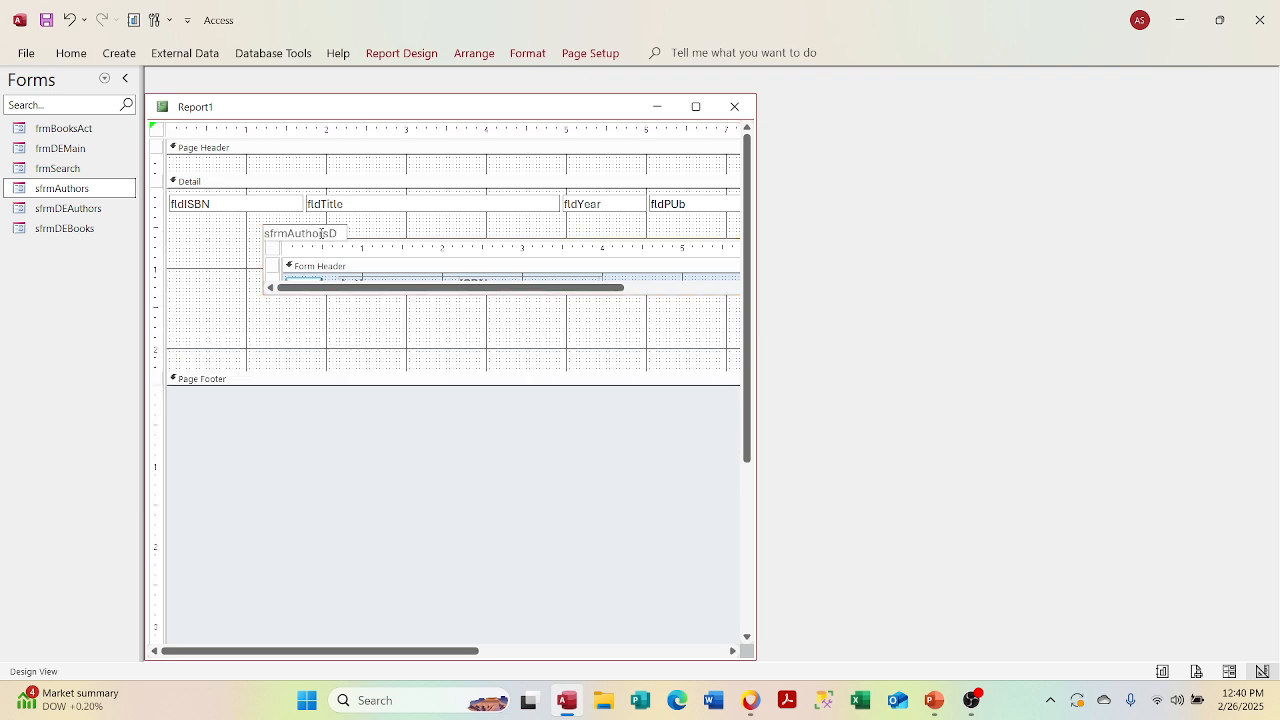
pyautogui.press('Return')
pyautogui.click(333, 232)
pyautogui.press('BackSpace')
pyautogui.press('Return')
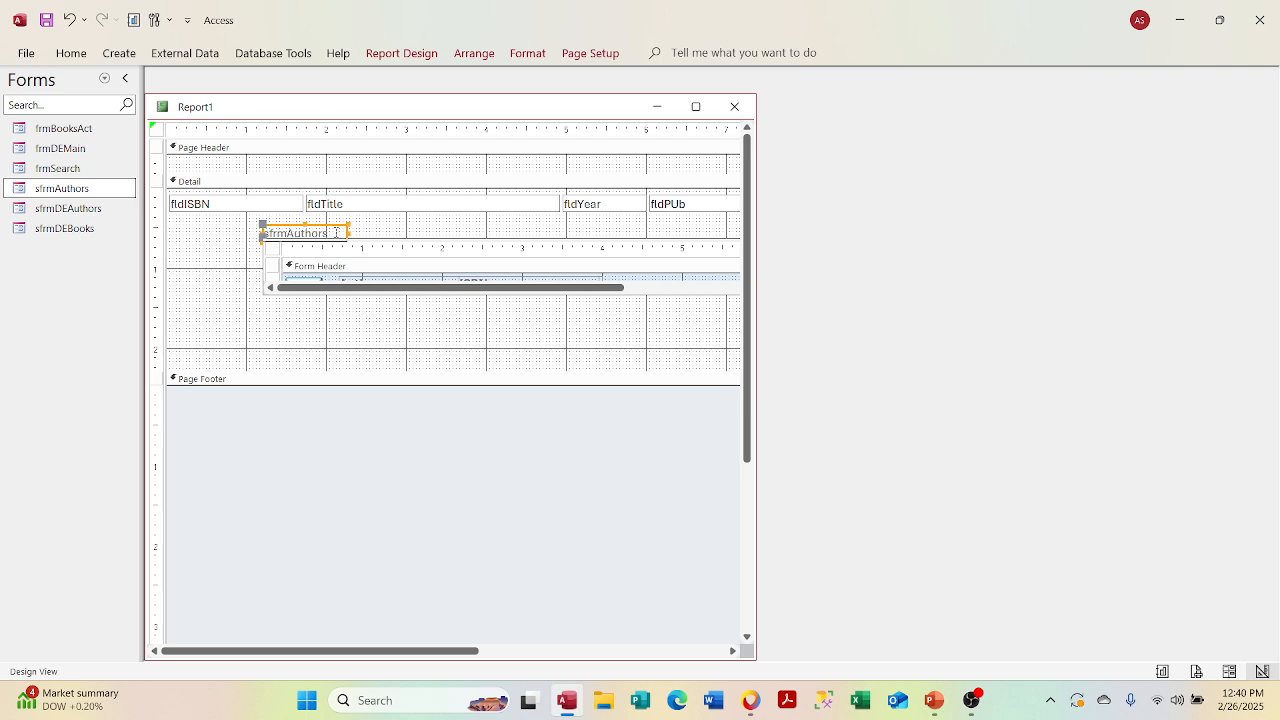
pyautogui.press('Delete')
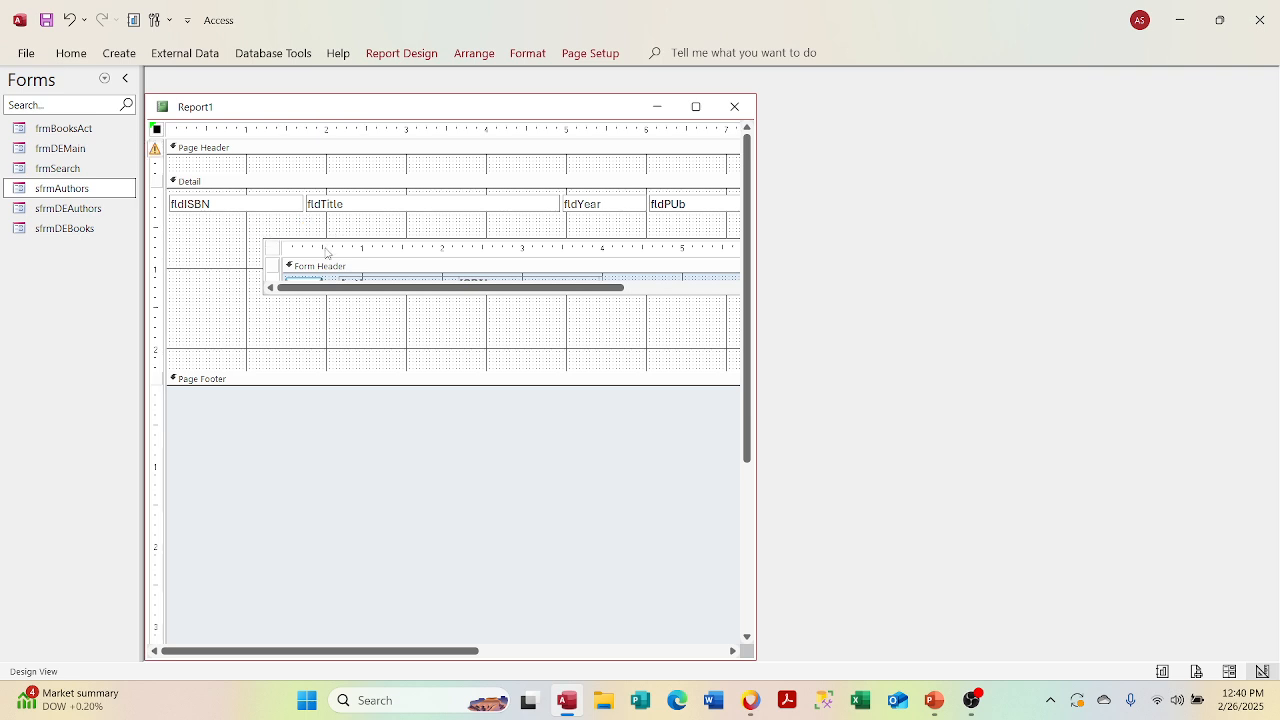
# Step: Move the authors subform close under the fldISBN field and reduce the Detail section's height to about 1.25 inches
pyautogui.moveTo(322, 244); pyautogui.dragTo(234, 226)
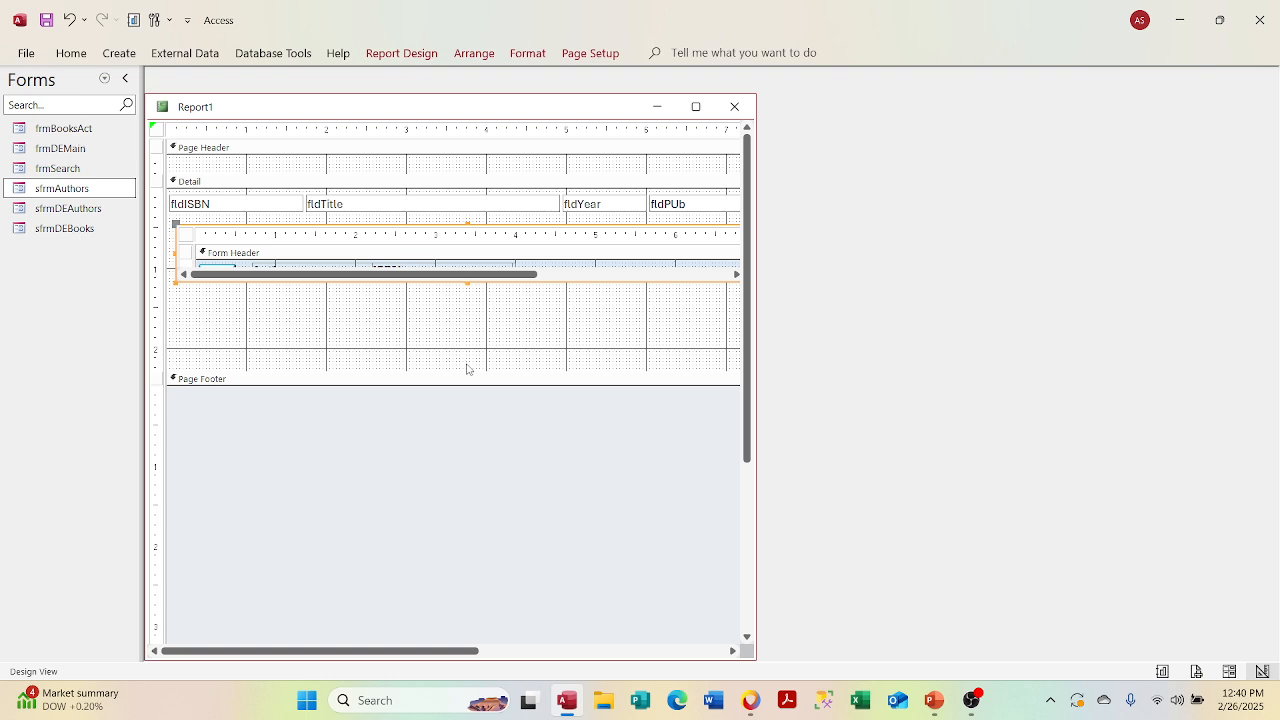
pyautogui.moveTo(466, 371); pyautogui.dragTo(476, 290)
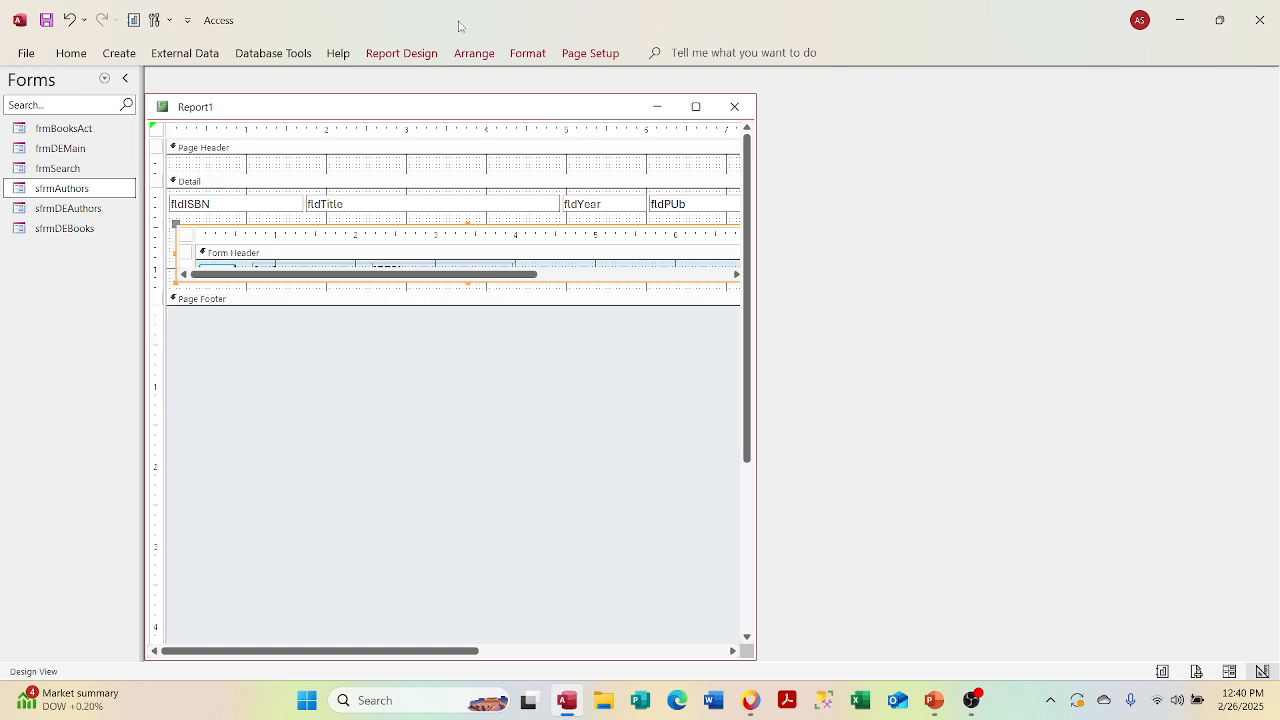
# Step: Check the report with the authors subform in Report View, dismissing the parameter prompts without values, and return to Design View
pyautogui.rightClick(435, 110)
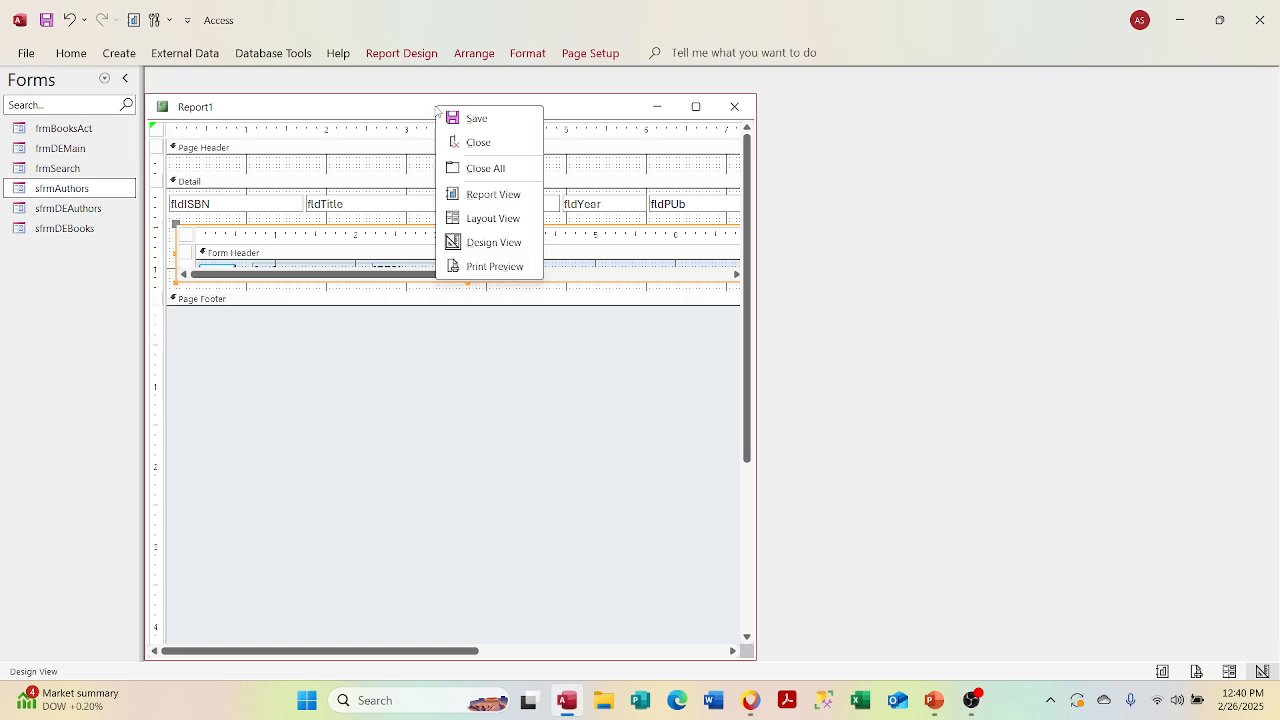
pyautogui.click(495, 193)
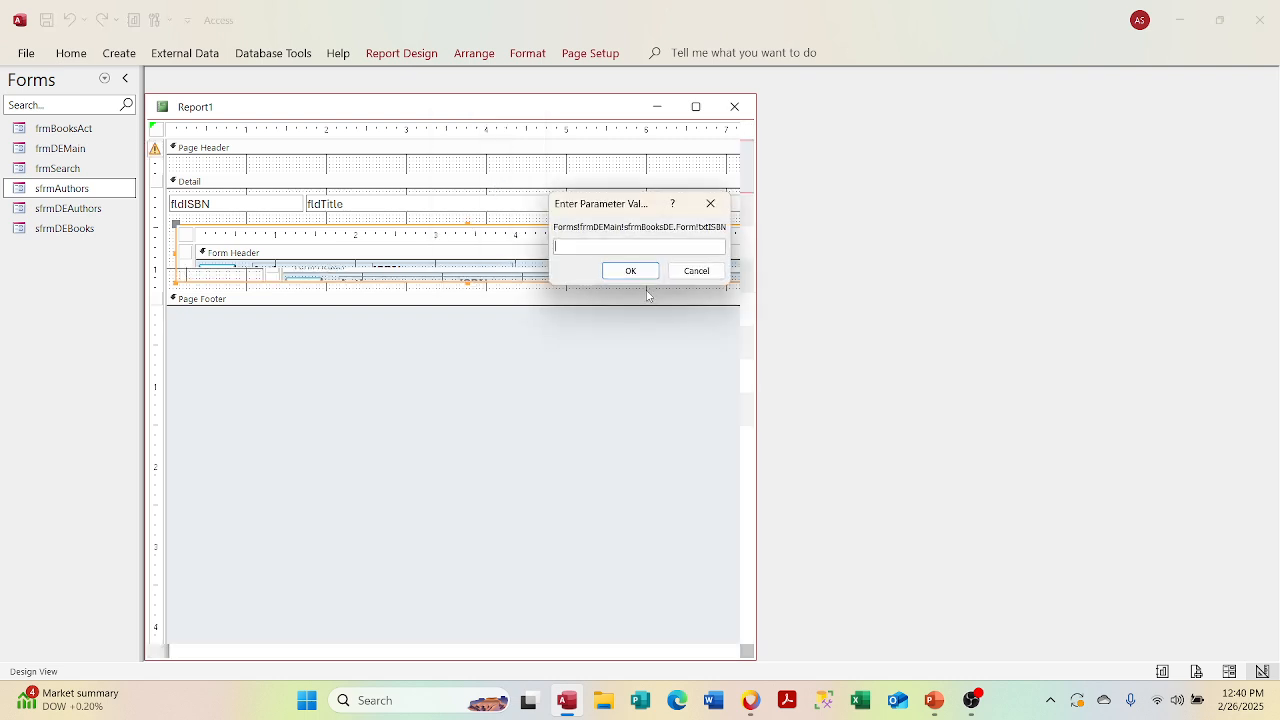
pyautogui.click(630, 272)
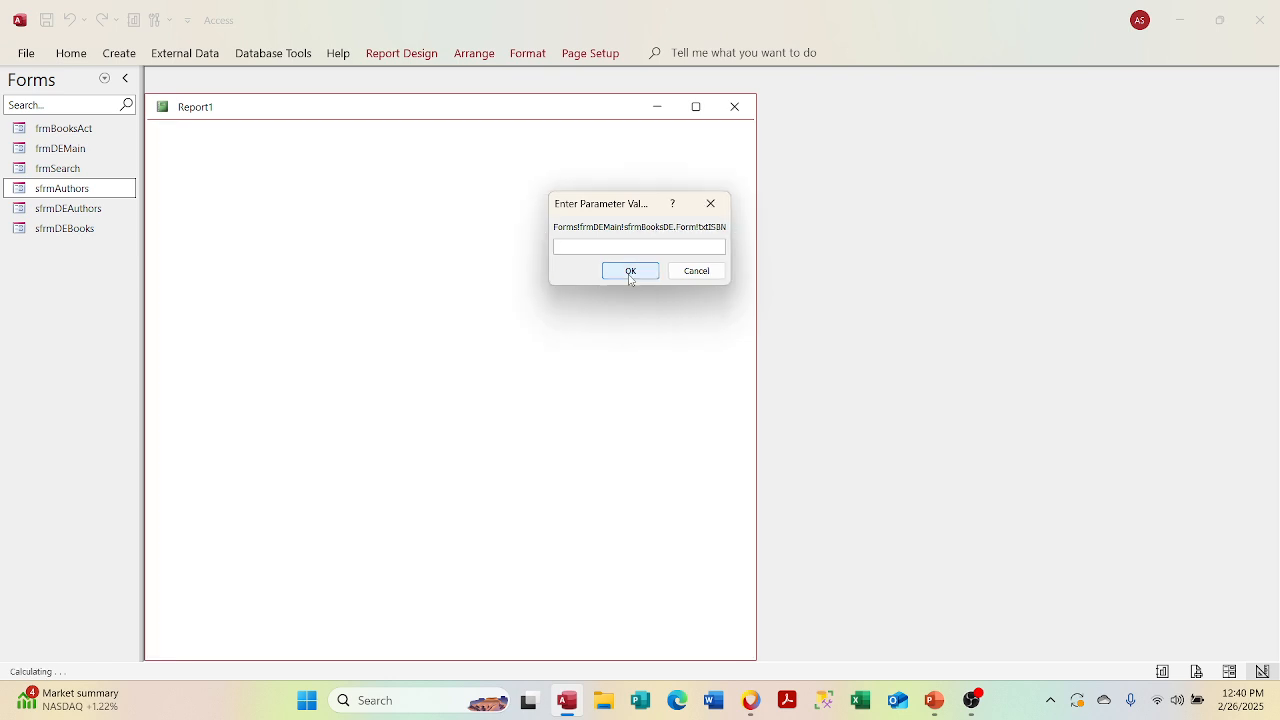
pyautogui.click(630, 272)
pyautogui.click(630, 272)
pyautogui.click(708, 273)
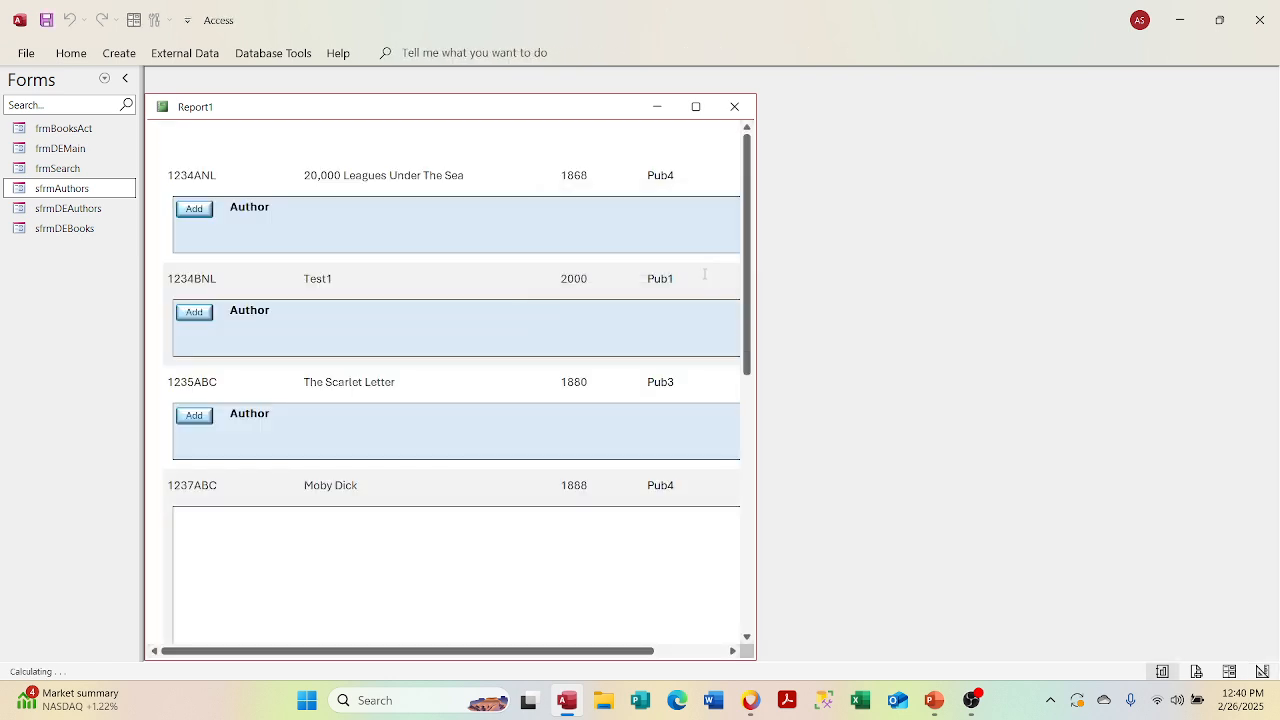
pyautogui.click(397, 116)
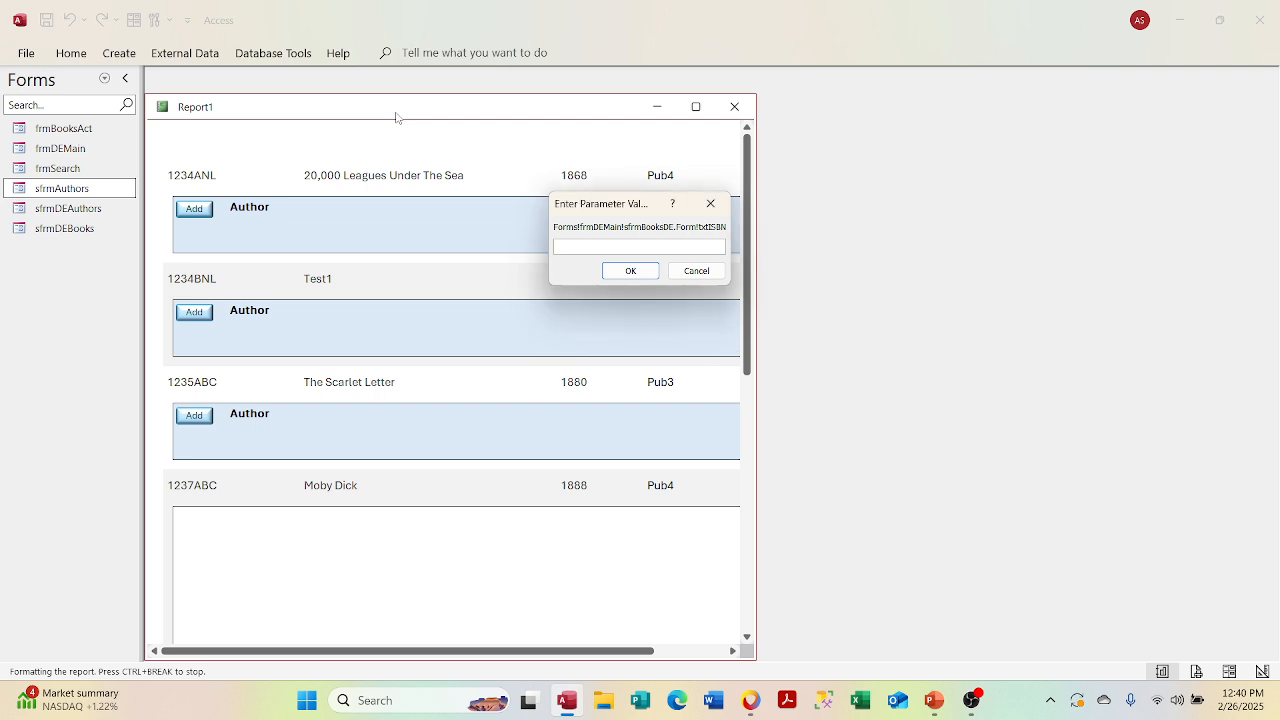
pyautogui.click(697, 267)
pyautogui.click(697, 270)
pyautogui.rightClick(407, 101)
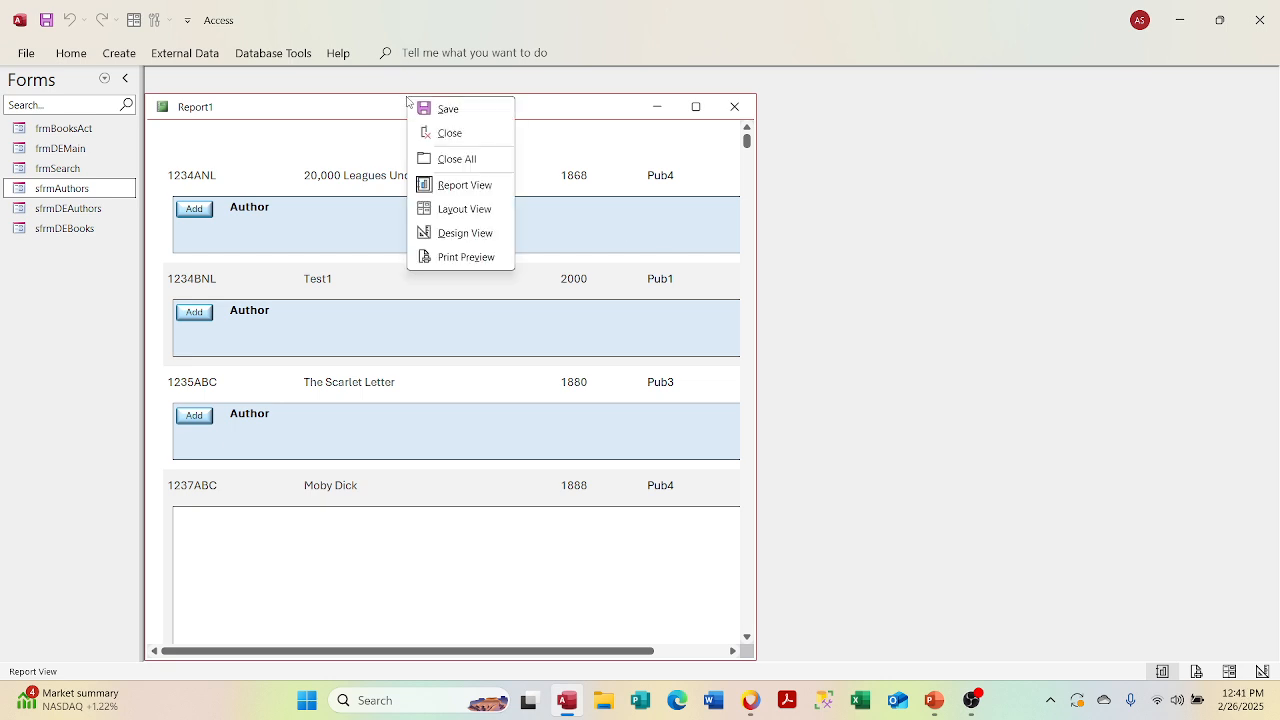
pyautogui.click(450, 231)
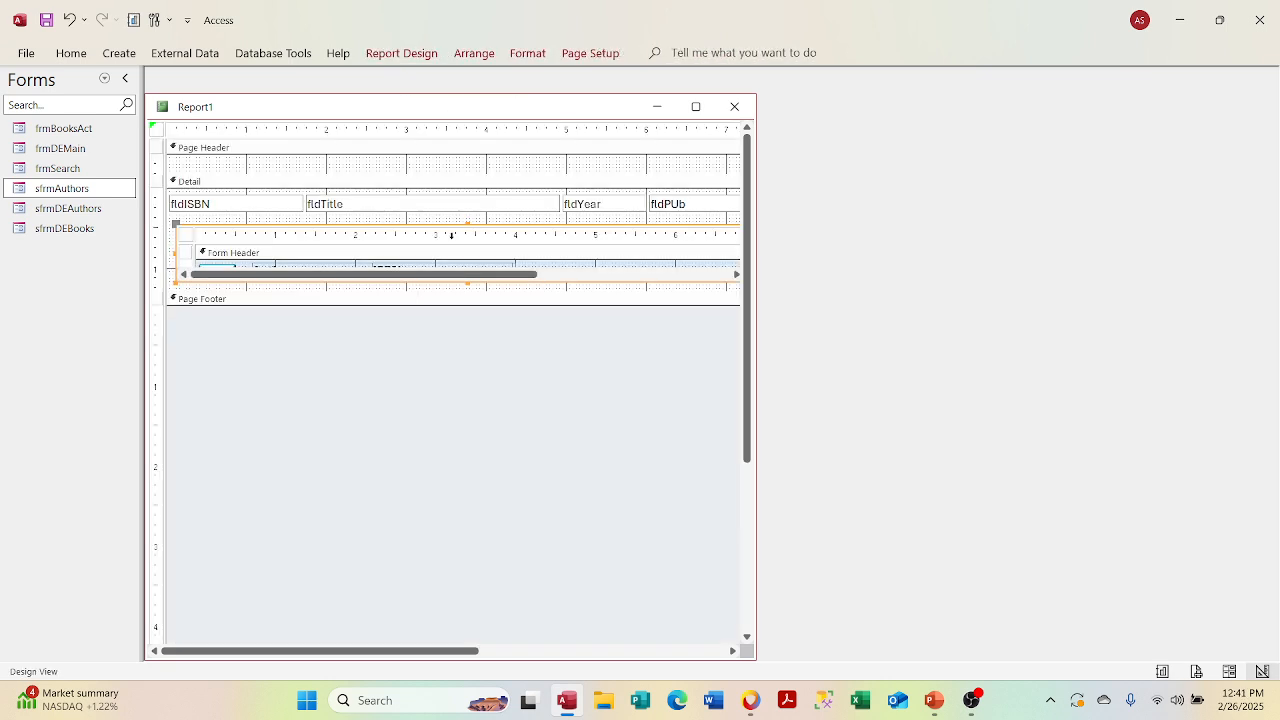
# Step: Delete the sfrmAuthors subform from the Detail section
pyautogui.click(366, 232)
pyautogui.click(363, 226)
pyautogui.press('Delete')
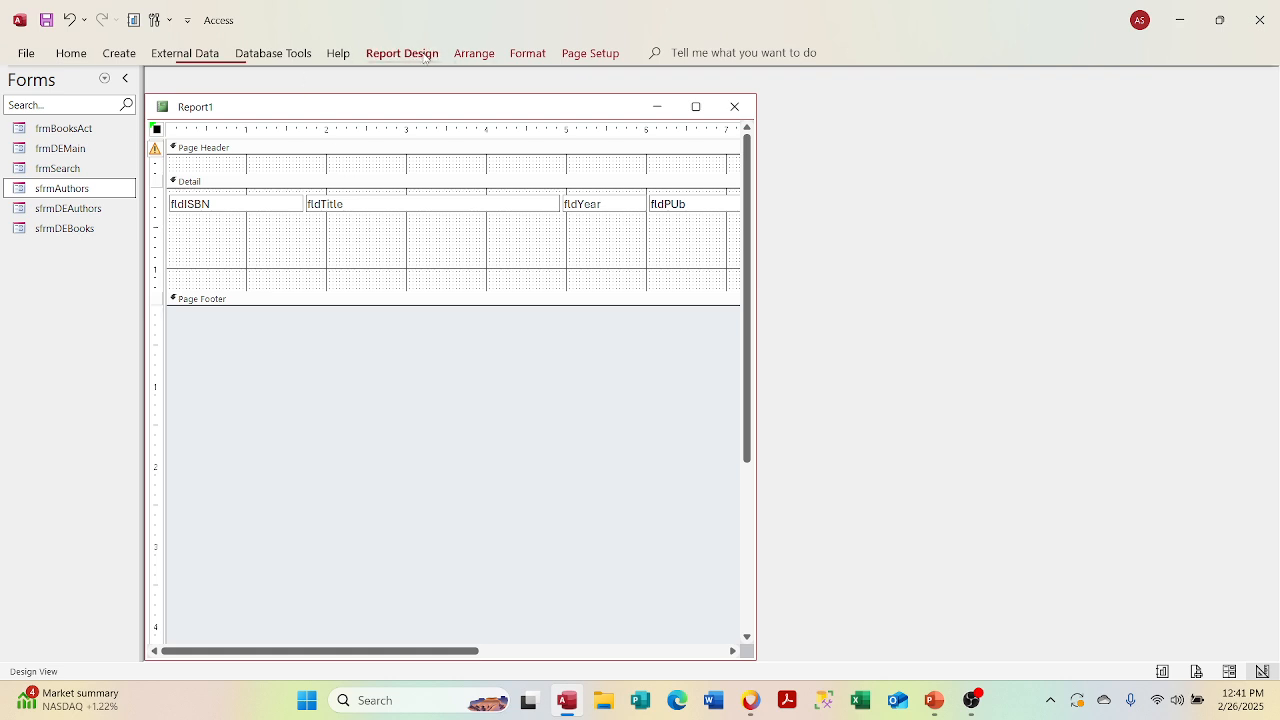
# Step: Draw a Subform/Subreport control about 5 inches wide and 0.6 inch high beneath the book fields in the Detail section
pyautogui.click(424, 55)
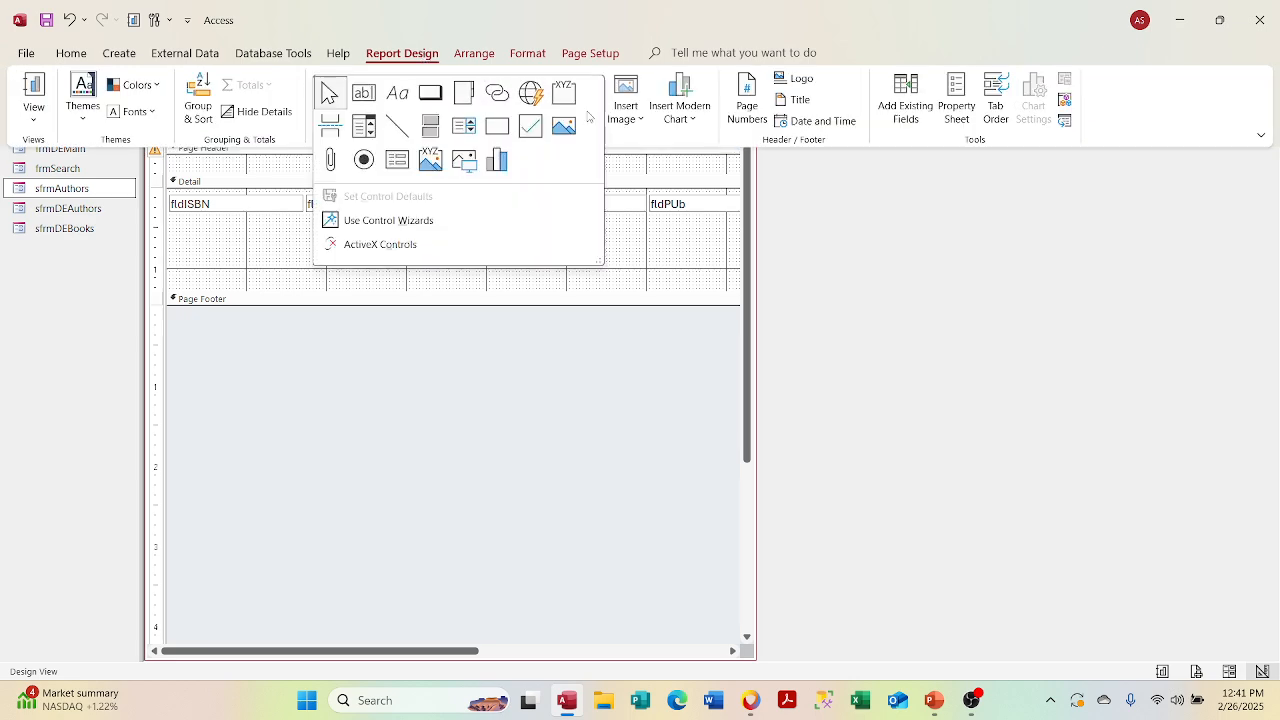
pyautogui.click(591, 110)
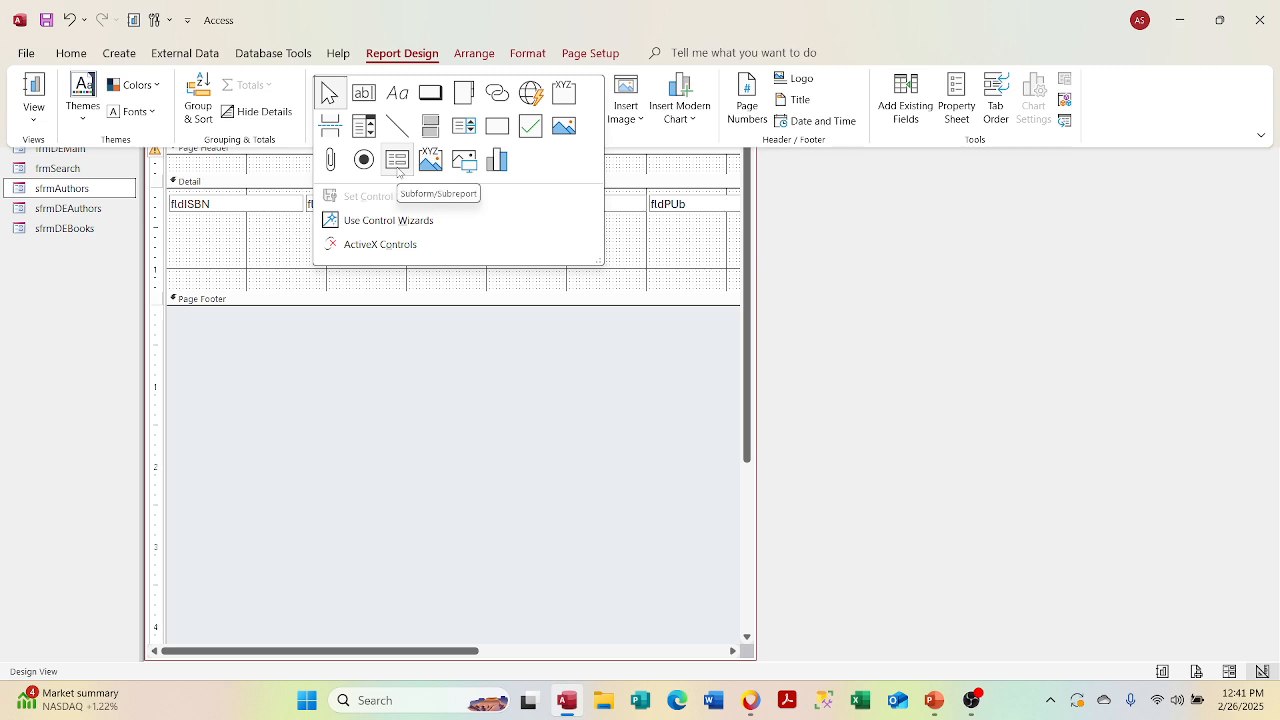
pyautogui.rightClick(398, 170)
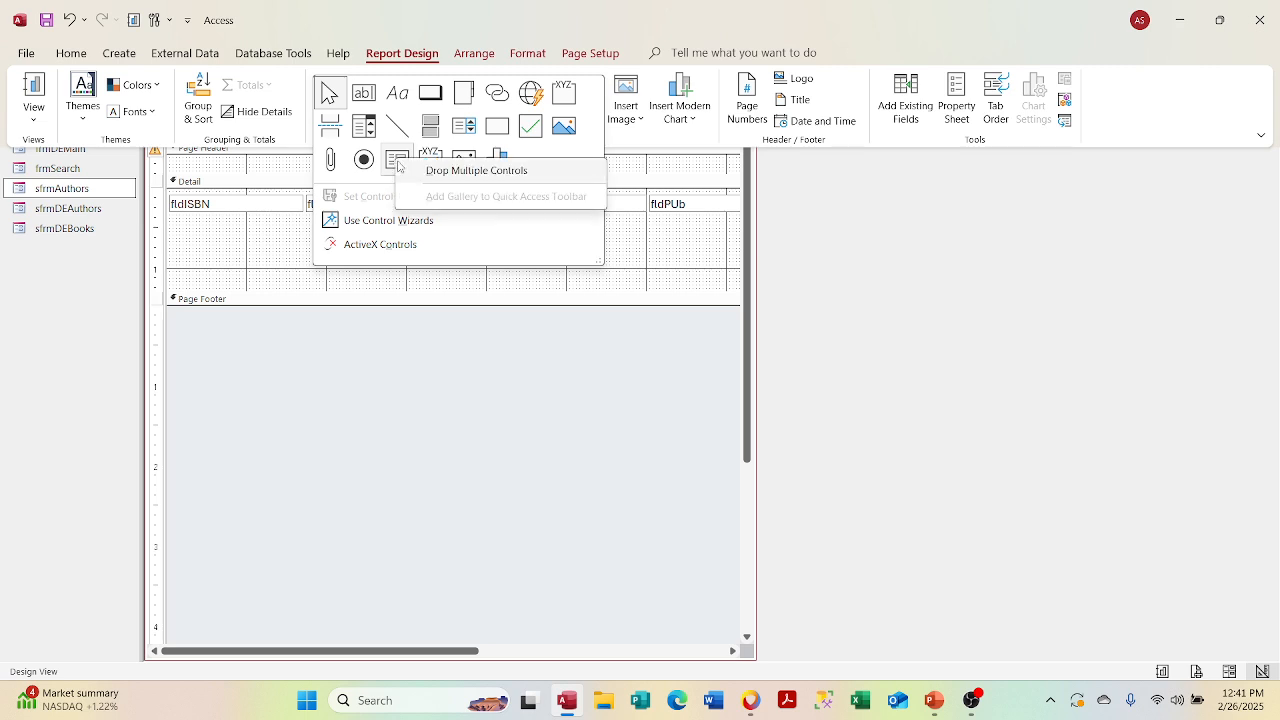
pyautogui.click(400, 168)
pyautogui.click(261, 233)
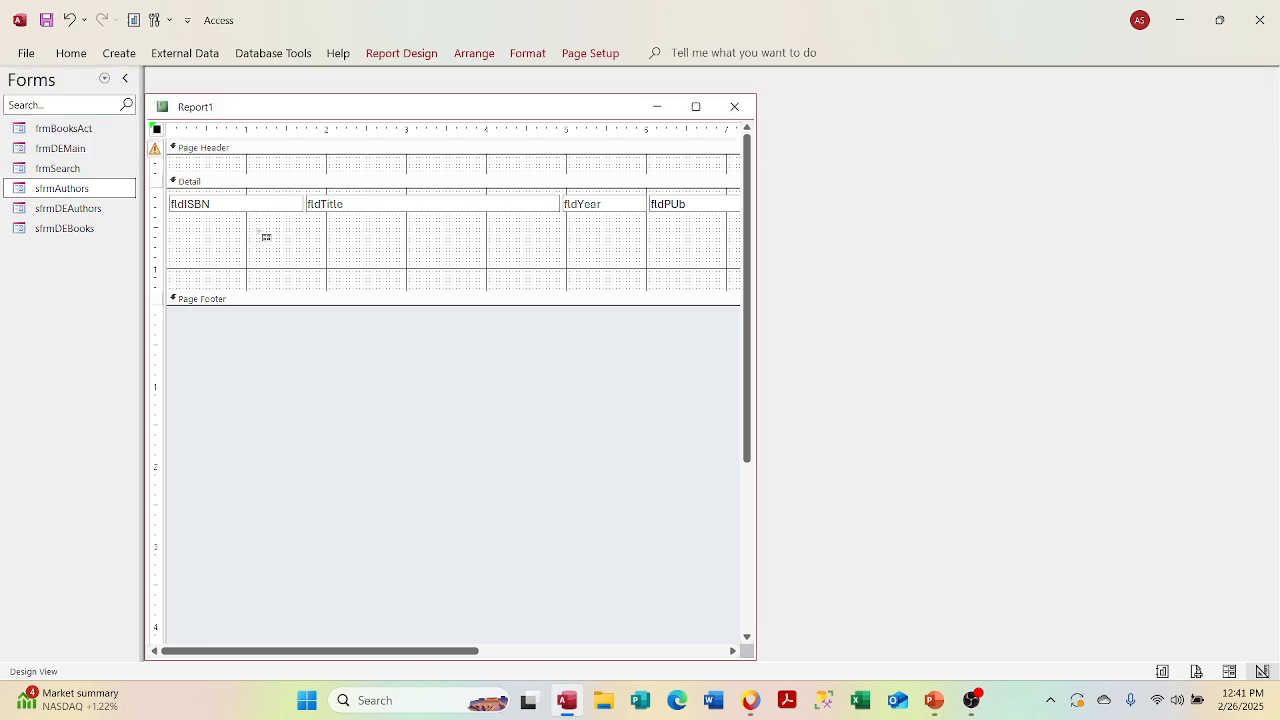
pyautogui.moveTo(253, 225); pyautogui.dragTo(663, 275)
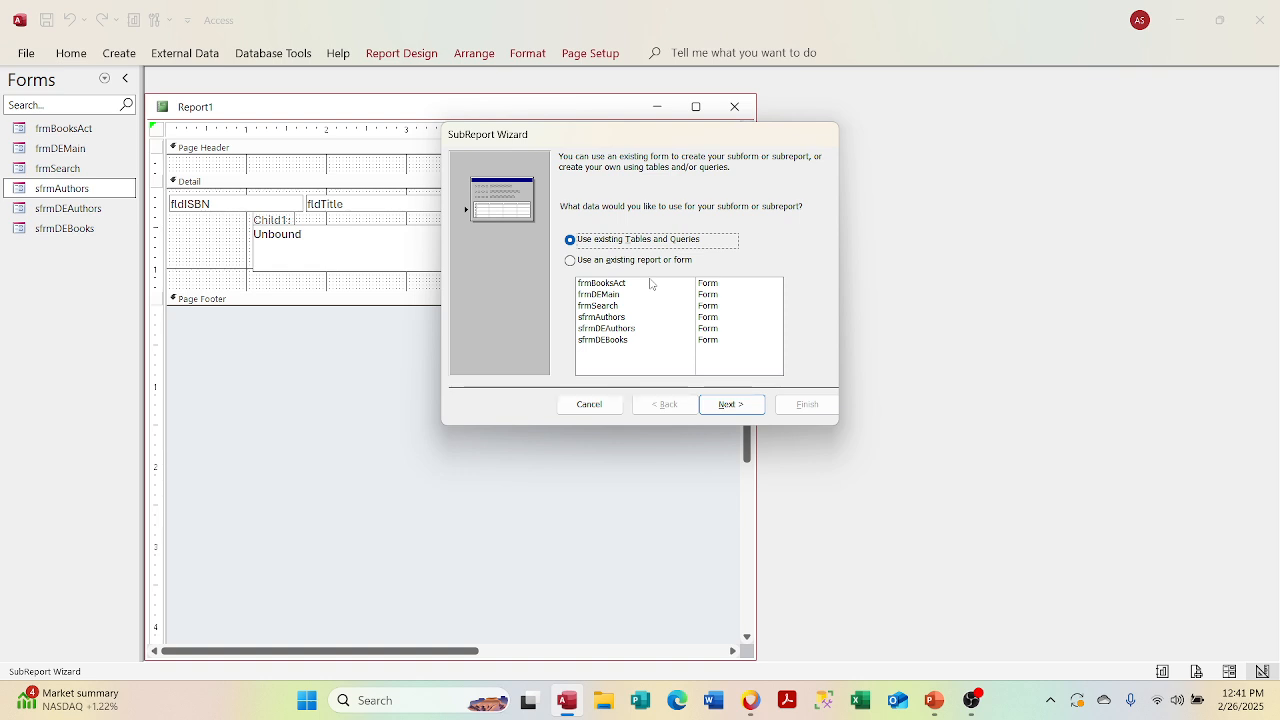
# Step: Browse the existing tables and queries as a source in the SubReport Wizard, cancel it, and delete the unbound control
pyautogui.click(571, 259)
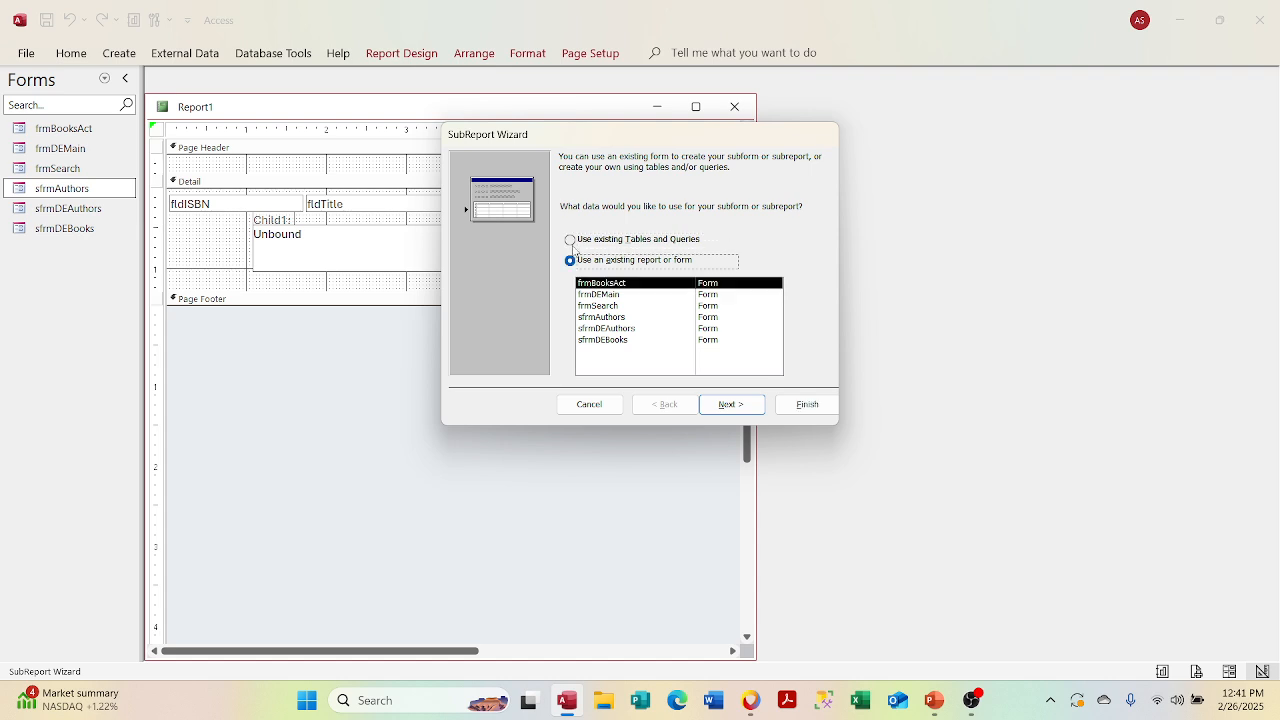
pyautogui.click(571, 241)
pyautogui.click(739, 406)
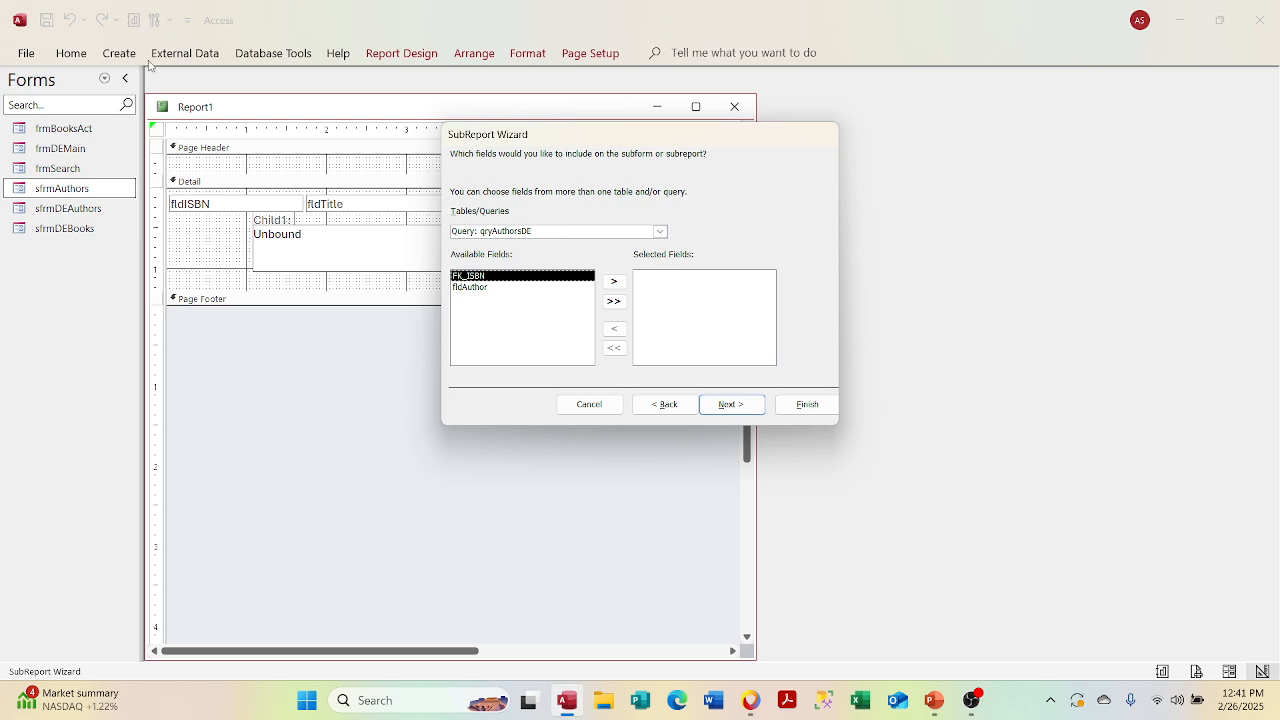
pyautogui.click(659, 232)
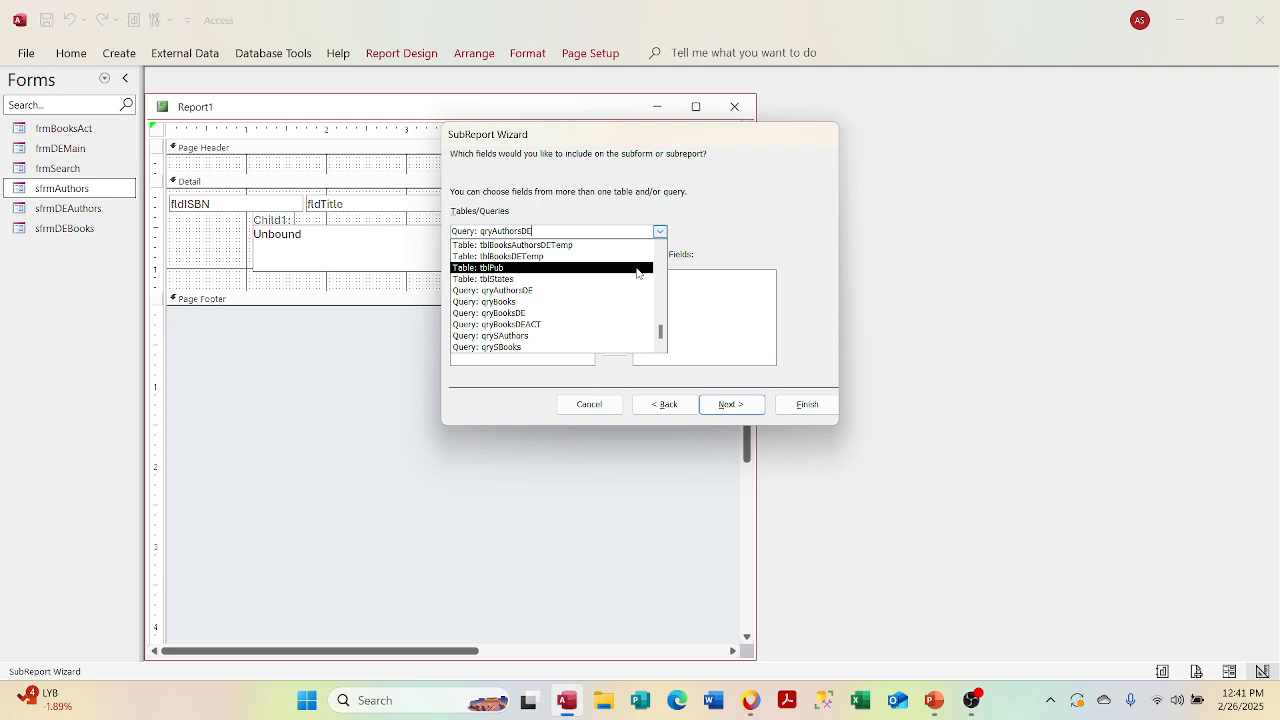
pyautogui.click(577, 424)
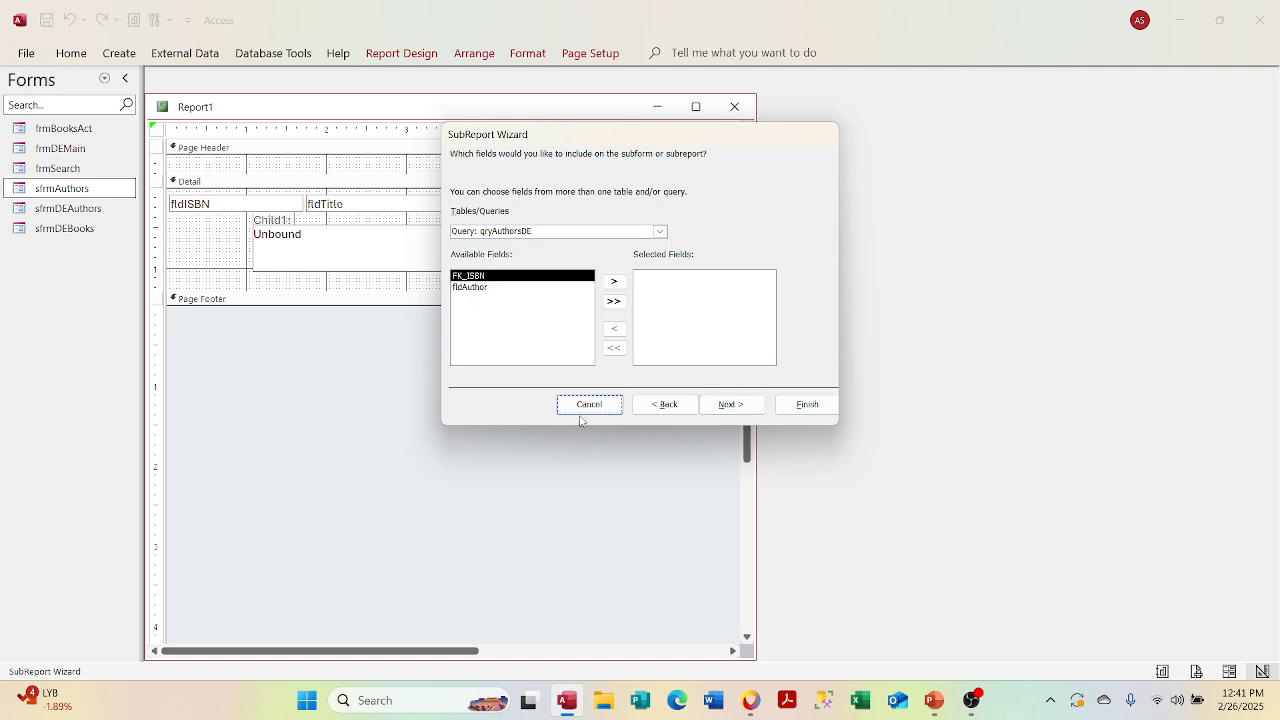
pyautogui.click(586, 406)
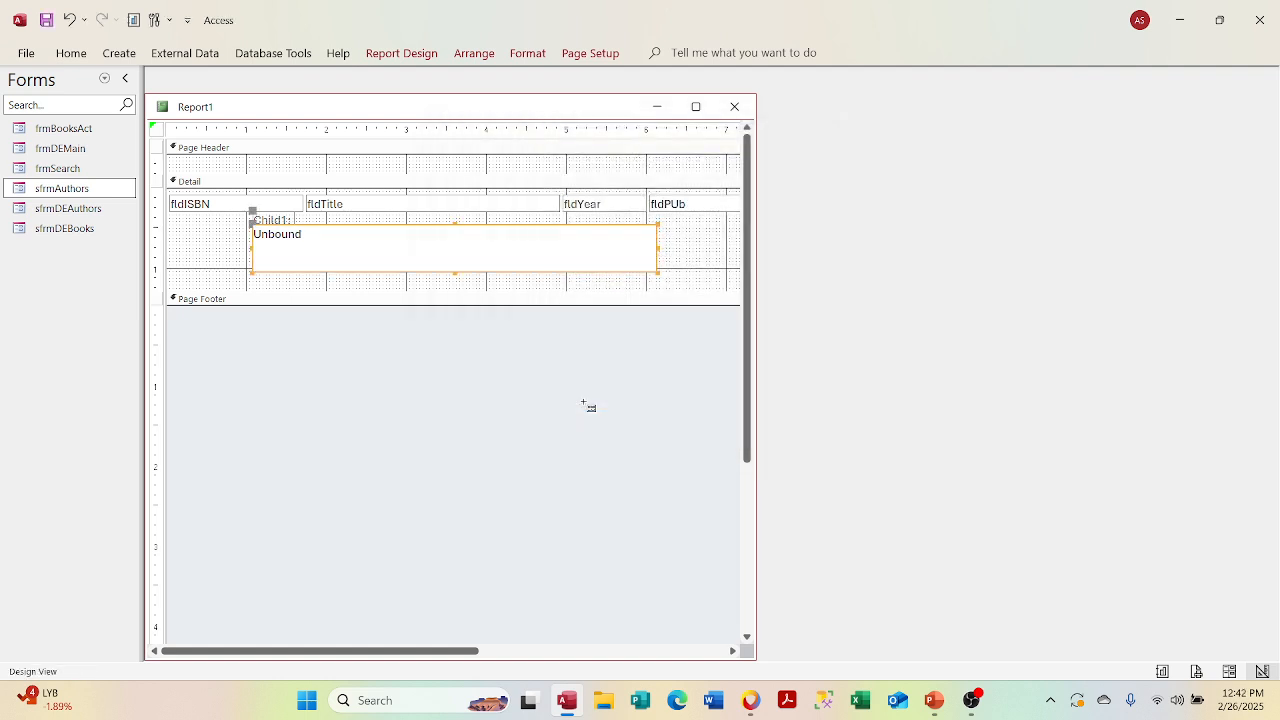
pyautogui.press('Delete')
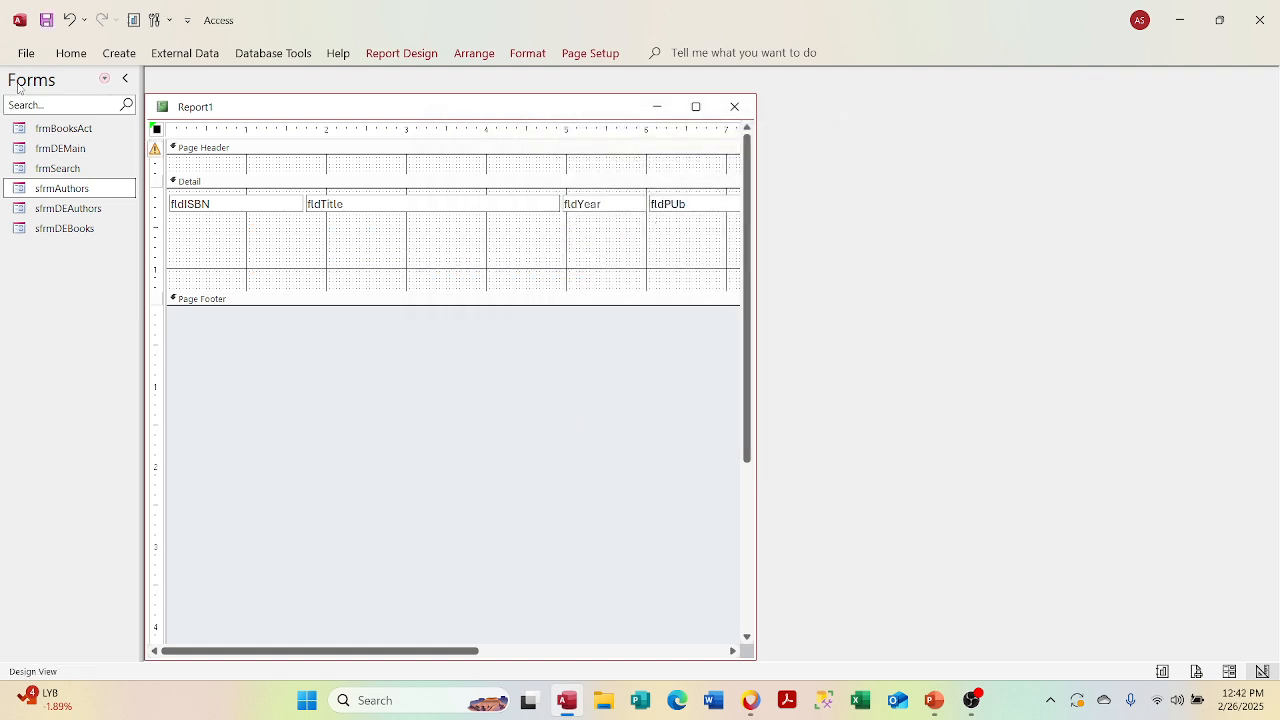
# Step: List the database's queries and examine the design of qryAuthorsDE, including its FK_ISBN criteria, and close it
pyautogui.click(104, 79)
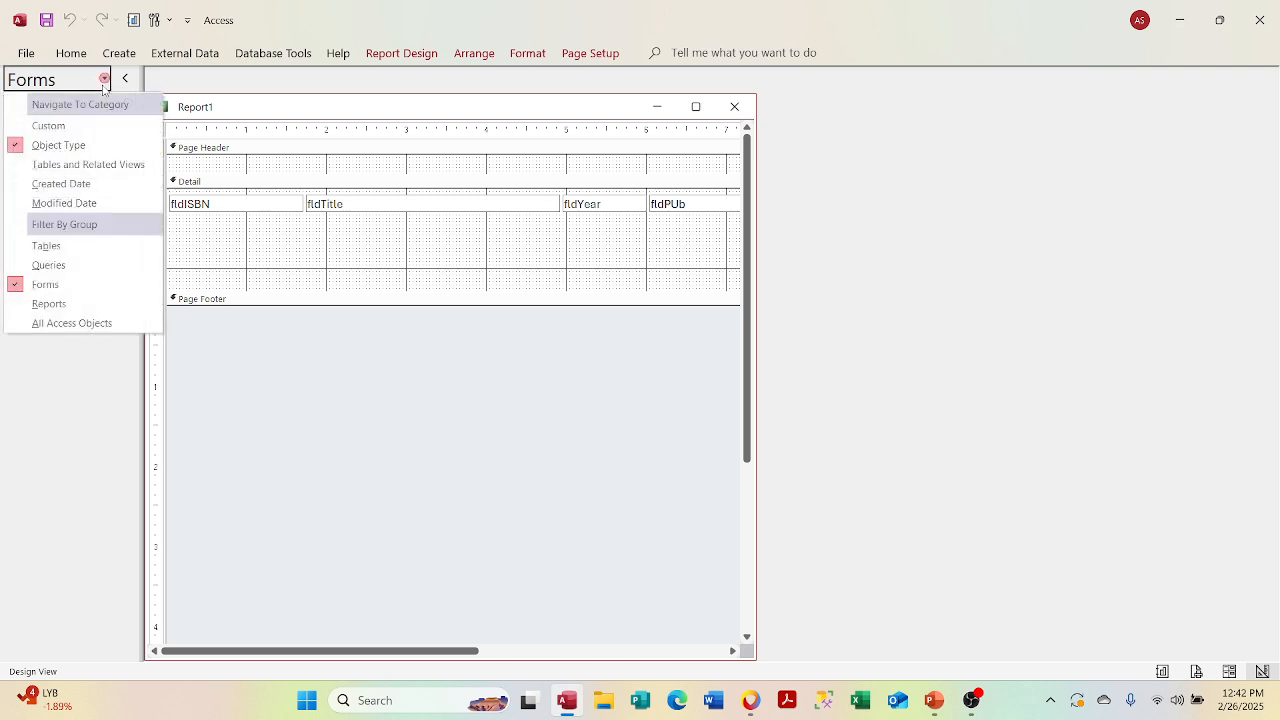
pyautogui.click(80, 265)
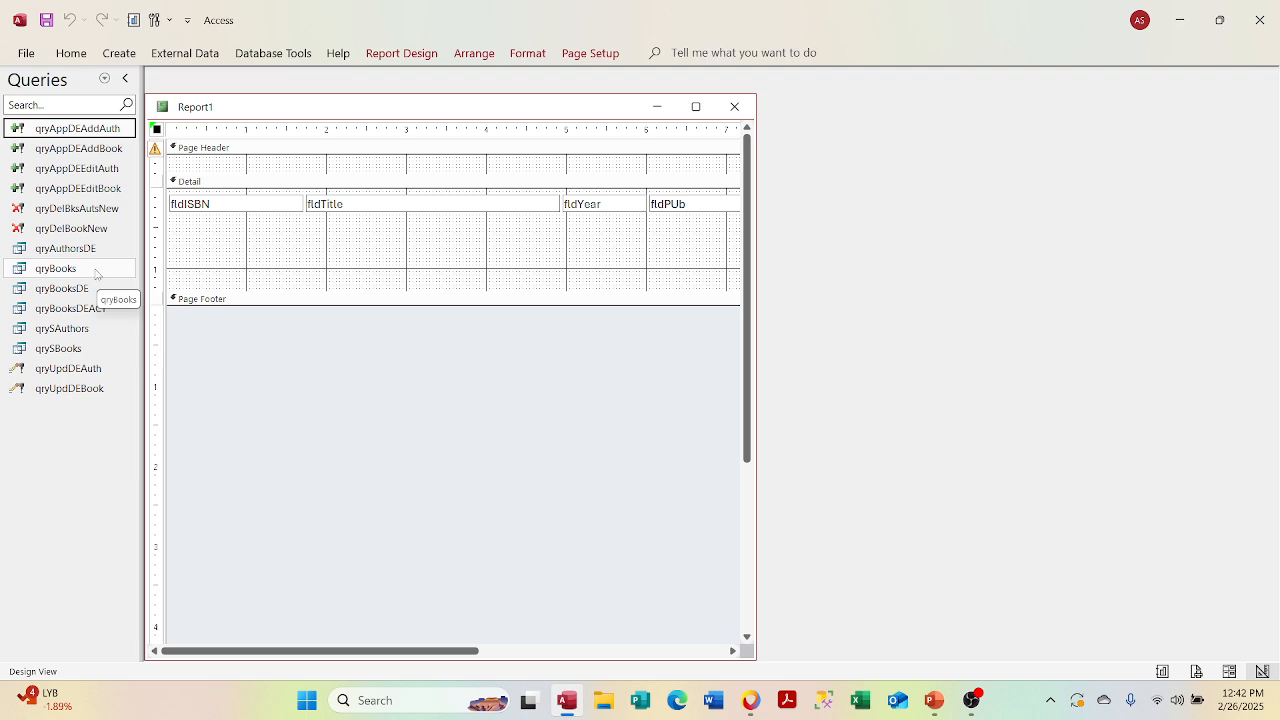
pyautogui.rightClick(97, 250)
pyautogui.click(150, 287)
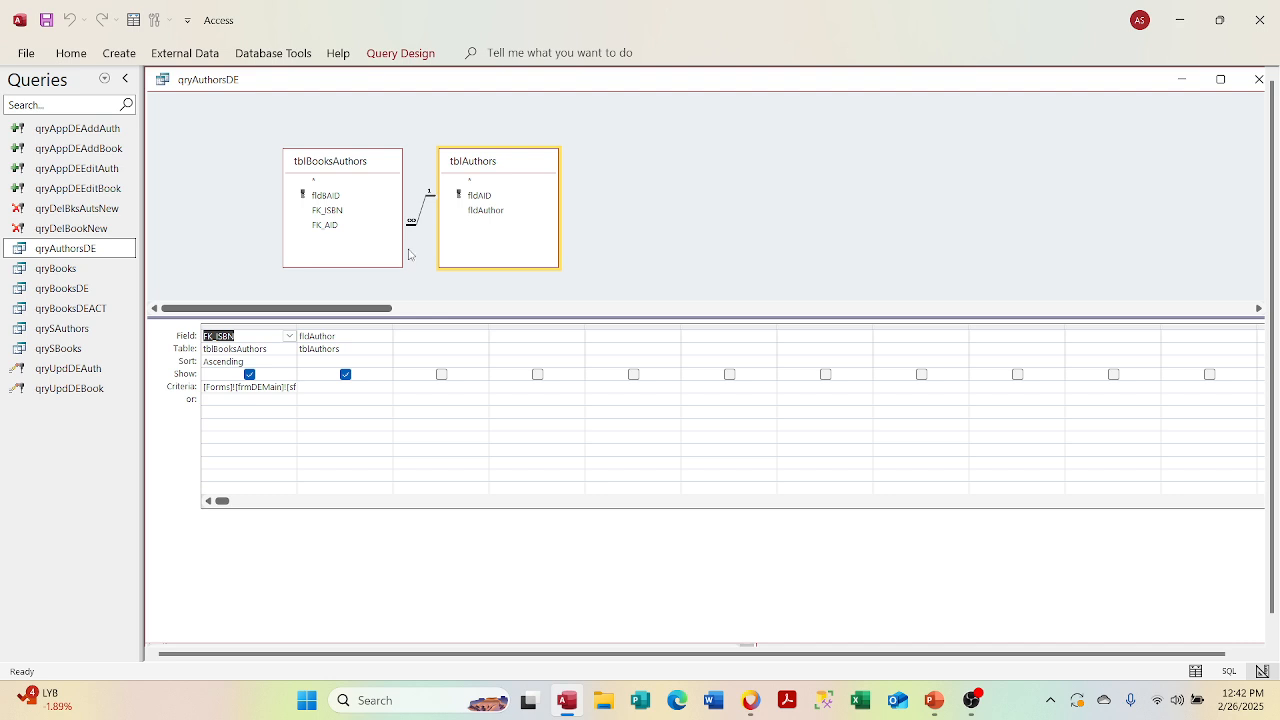
pyautogui.click(1259, 79)
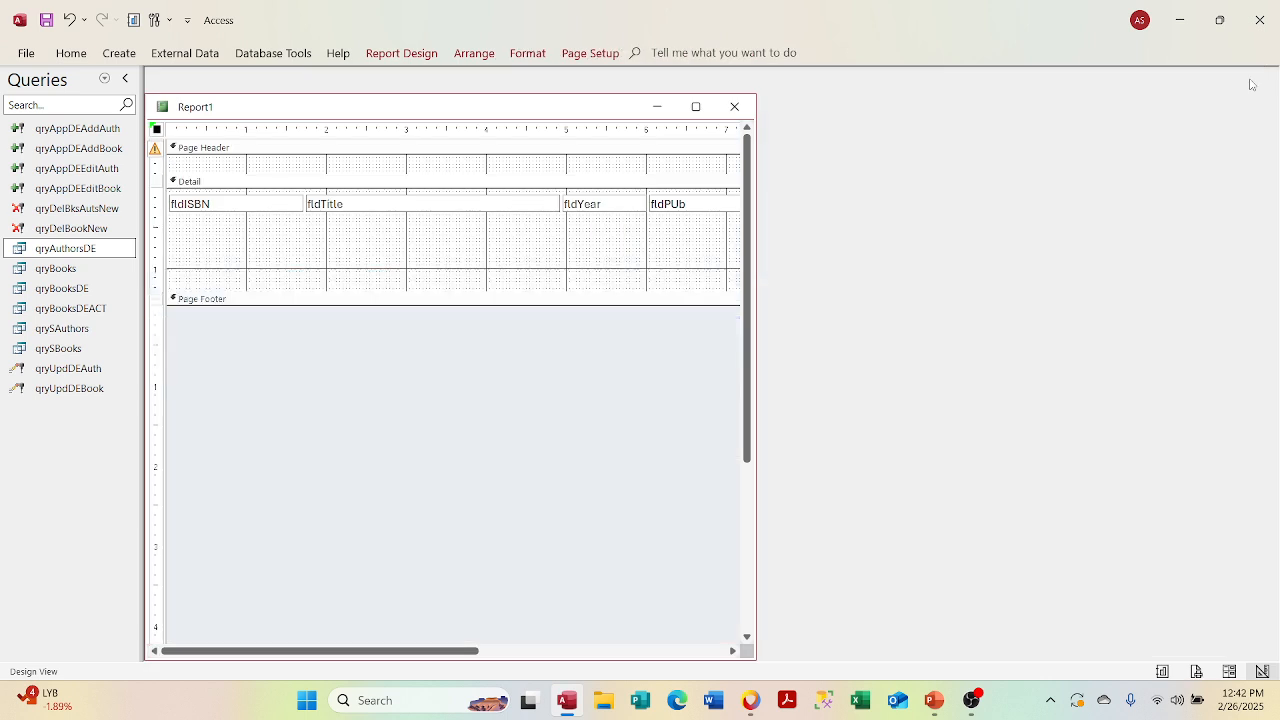
# Step: Duplicate the qryAuthorsDE query under the name qryAuthorsSRPT
pyautogui.rightClick(82, 255)
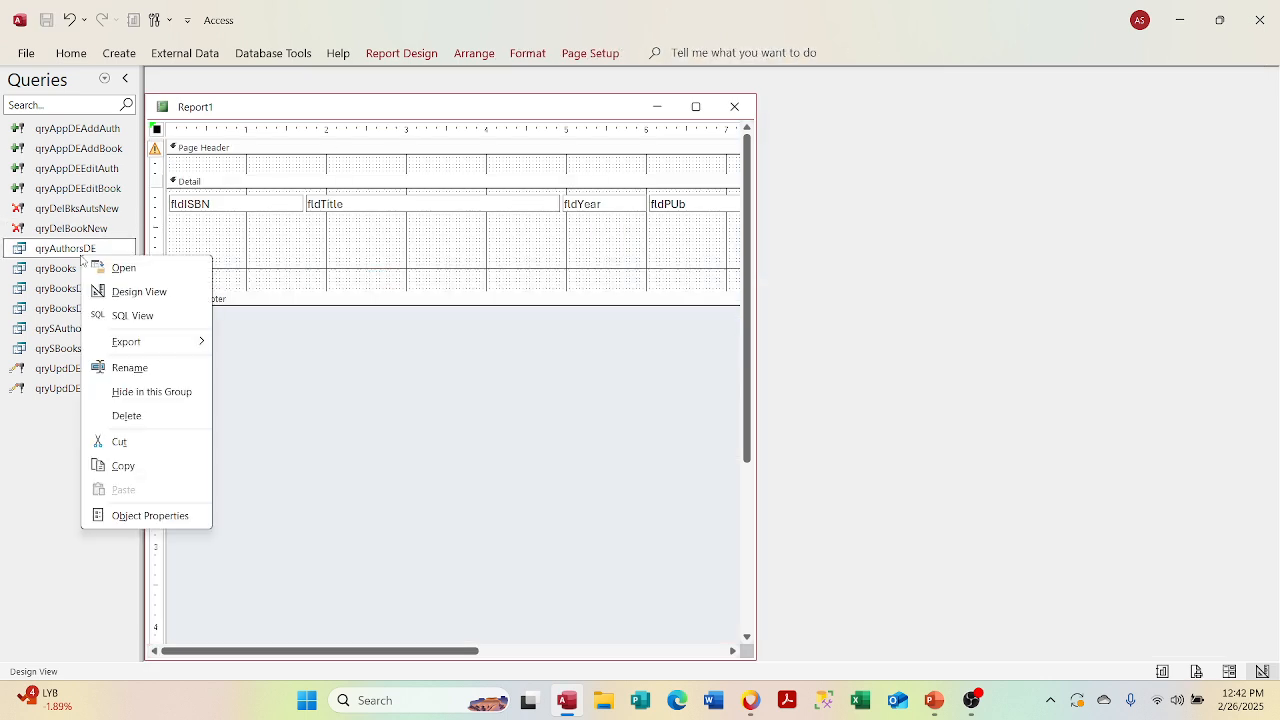
pyautogui.click(120, 465)
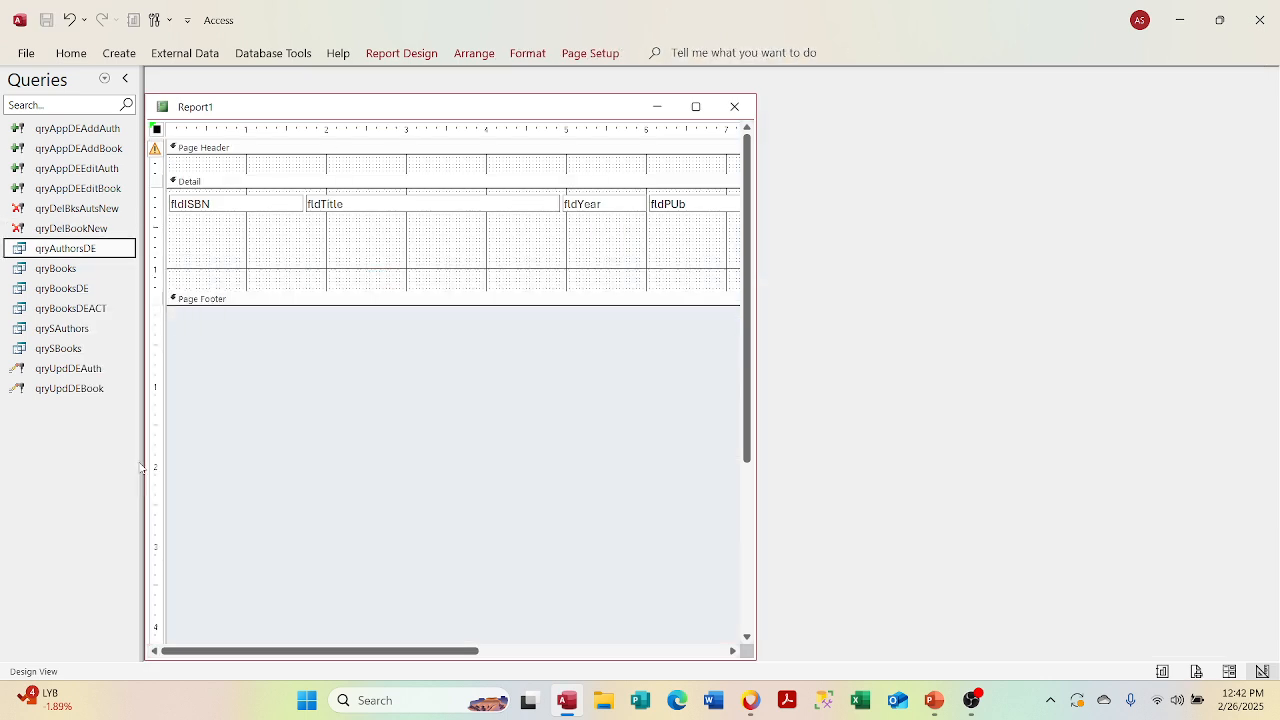
pyautogui.rightClick(88, 444)
pyautogui.click(138, 548)
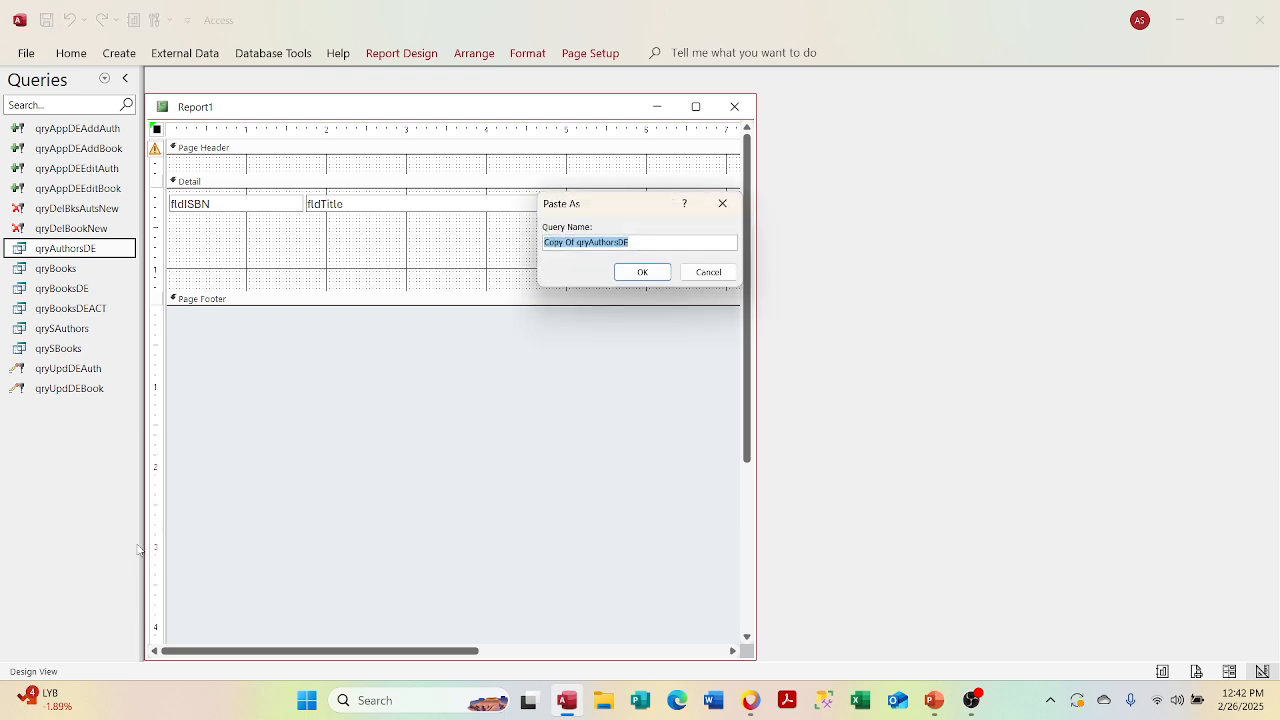
pyautogui.write('q')
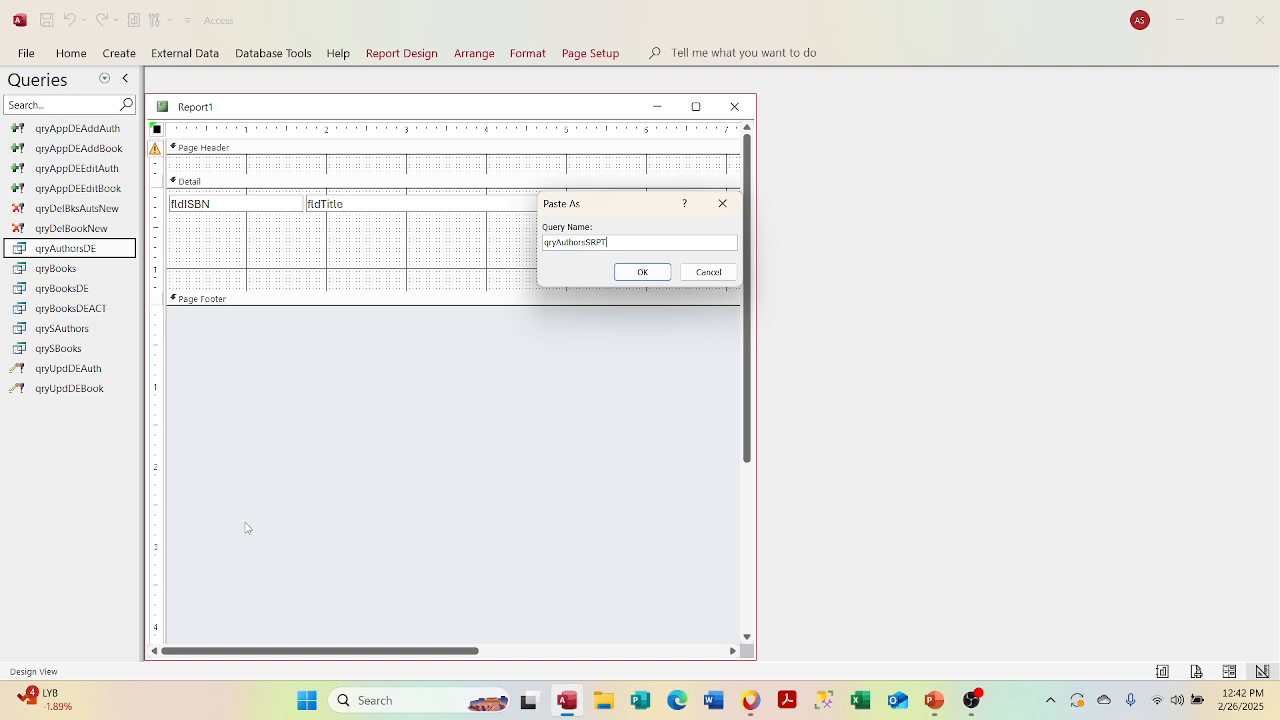
pyautogui.click(614, 273)
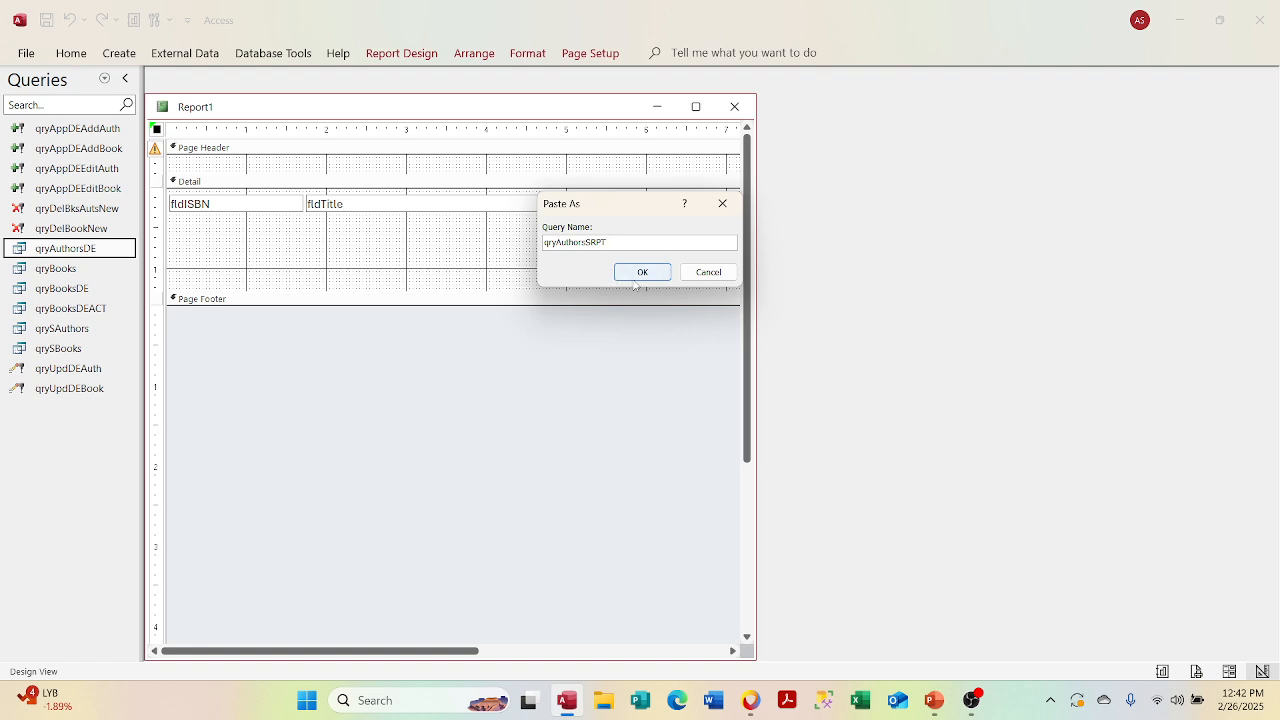
pyautogui.click(418, 53)
pyautogui.click(470, 54)
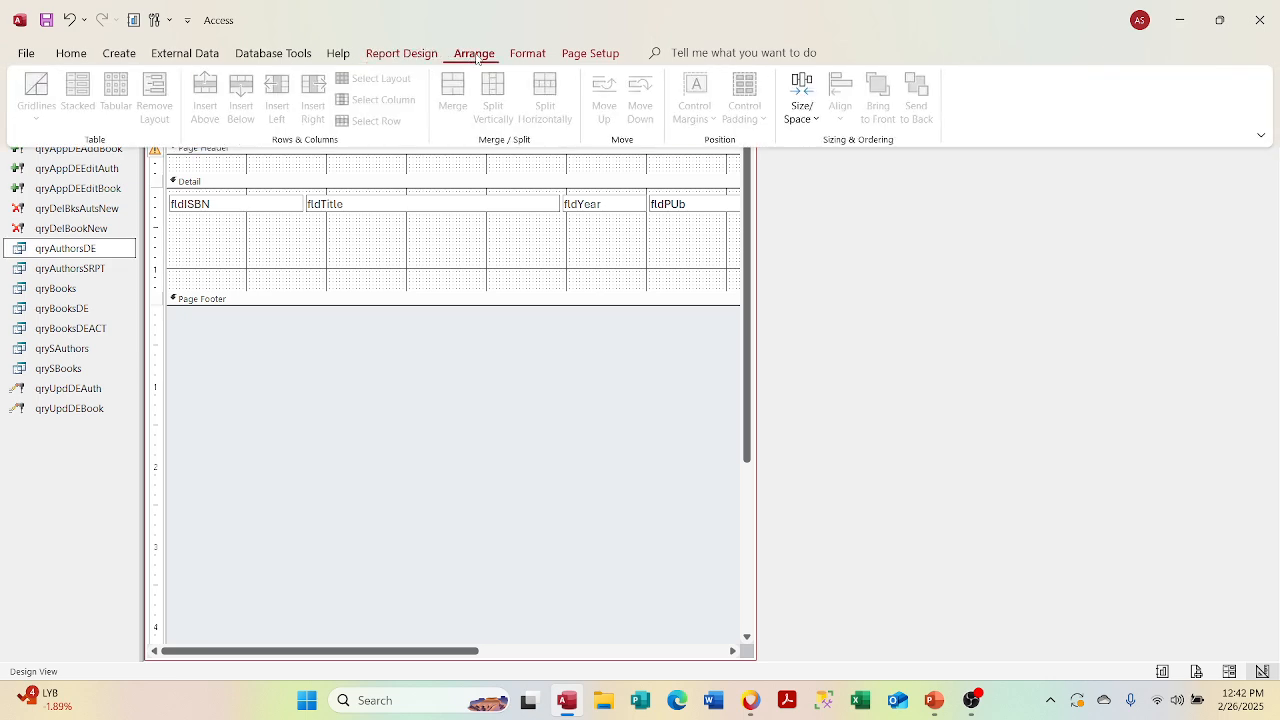
pyautogui.click(402, 54)
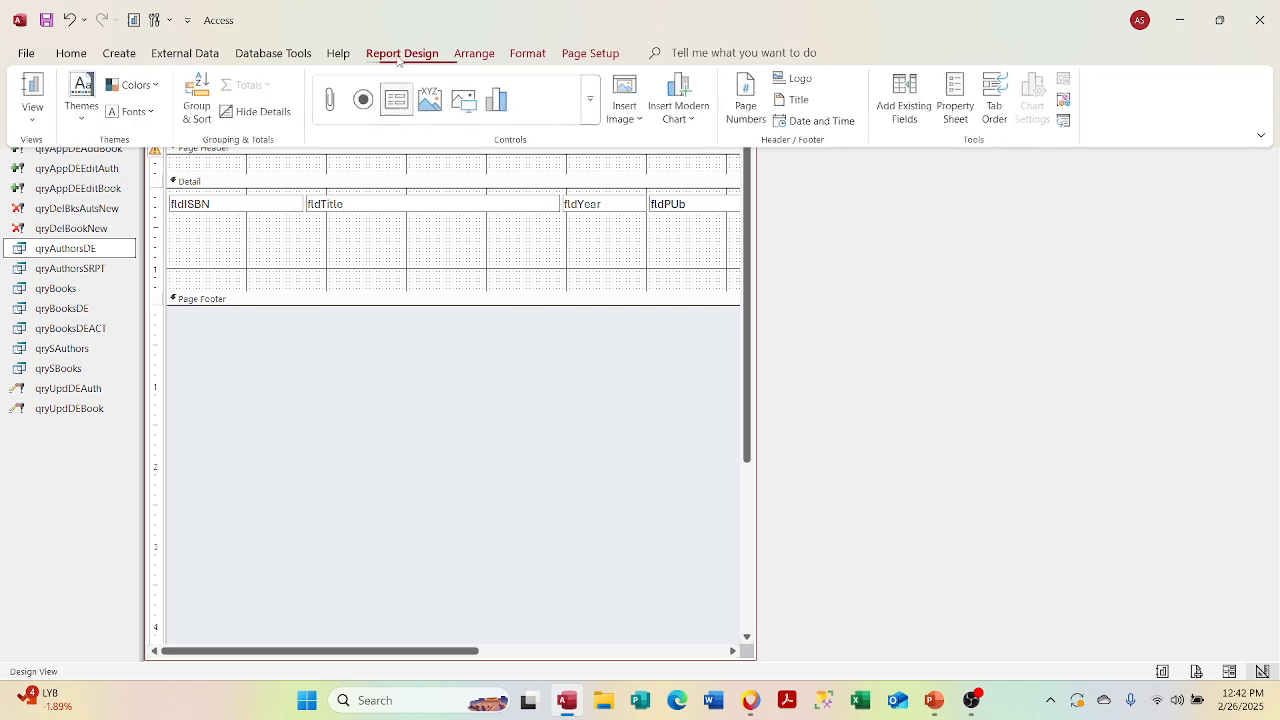
pyautogui.click(592, 120)
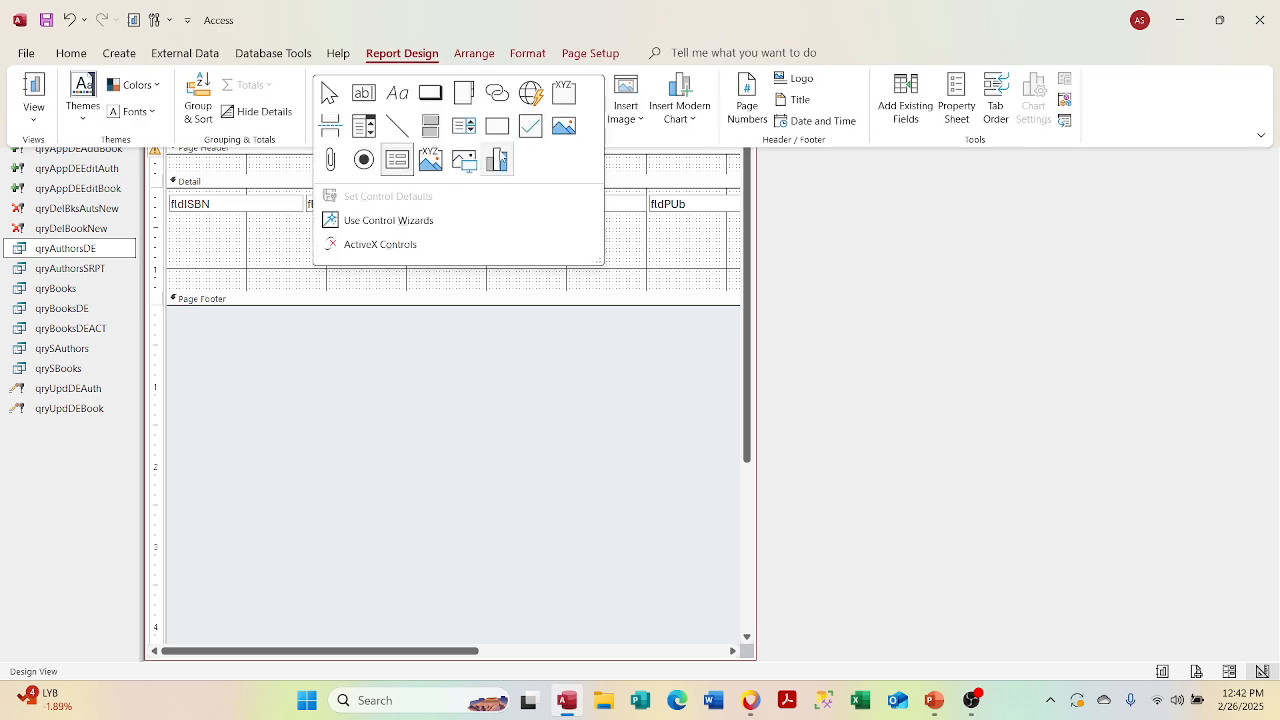
pyautogui.click(407, 165)
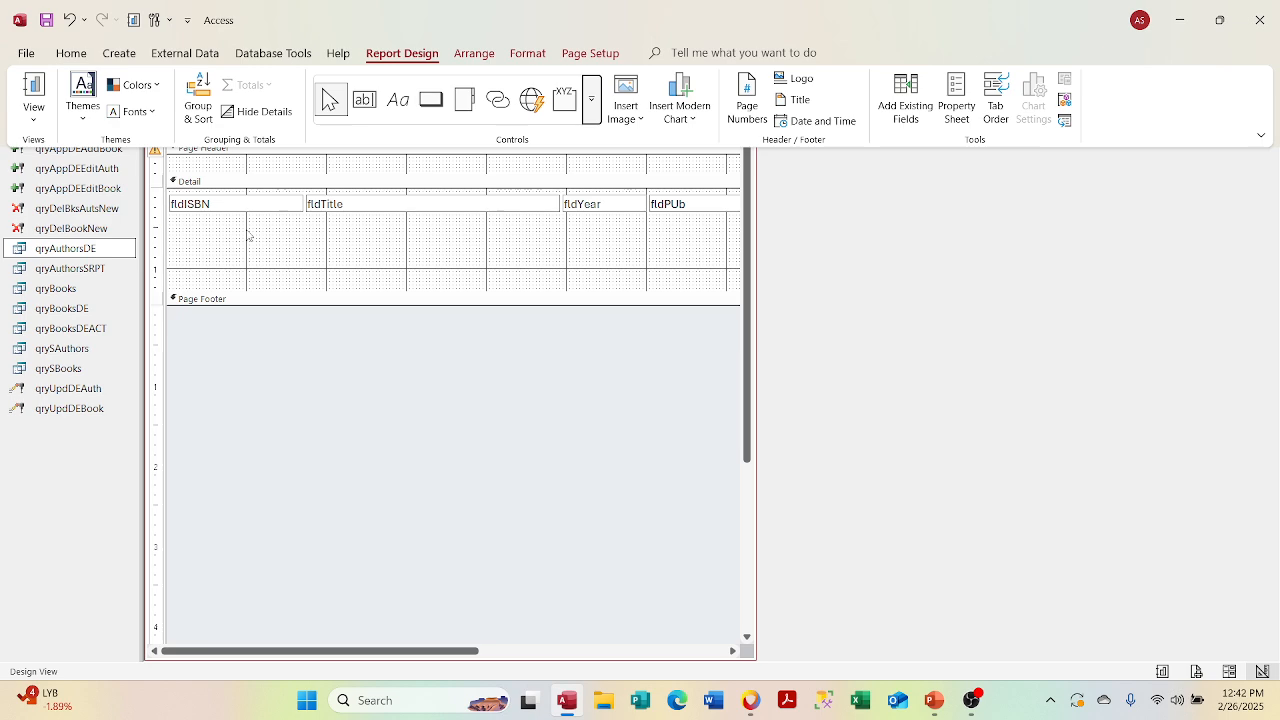
pyautogui.click(249, 235)
pyautogui.click(249, 235)
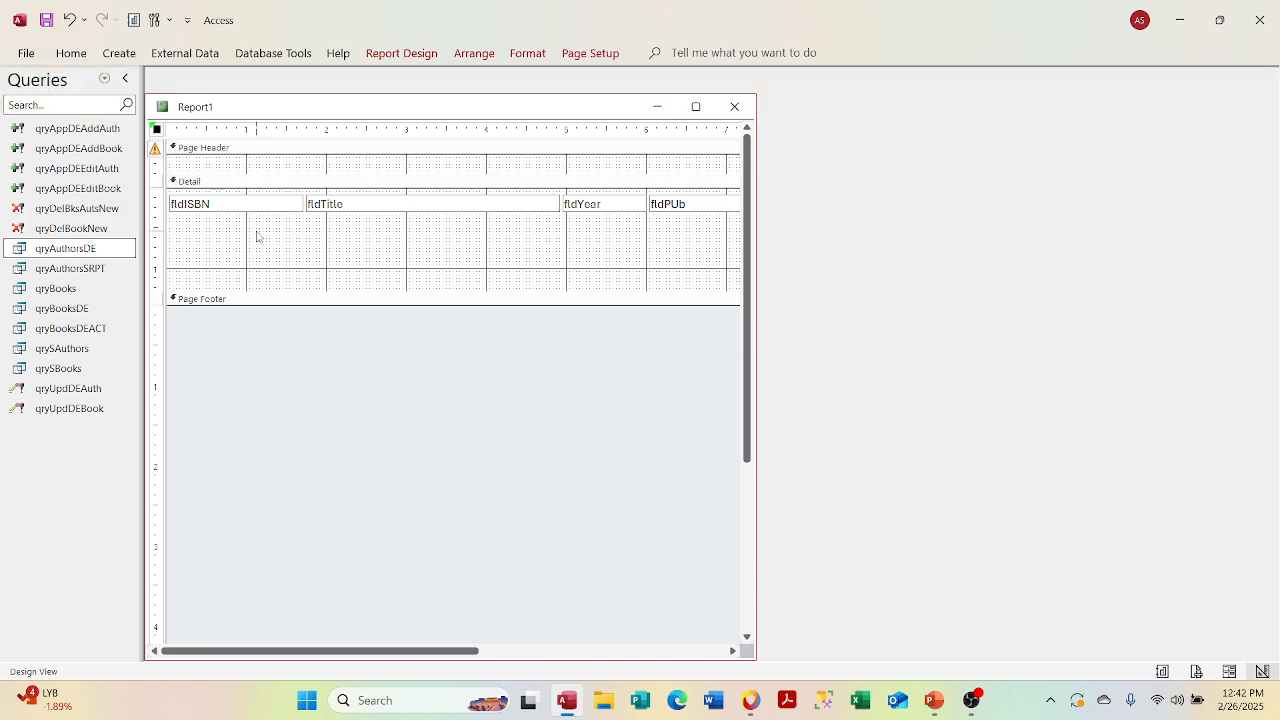
pyautogui.click(390, 50)
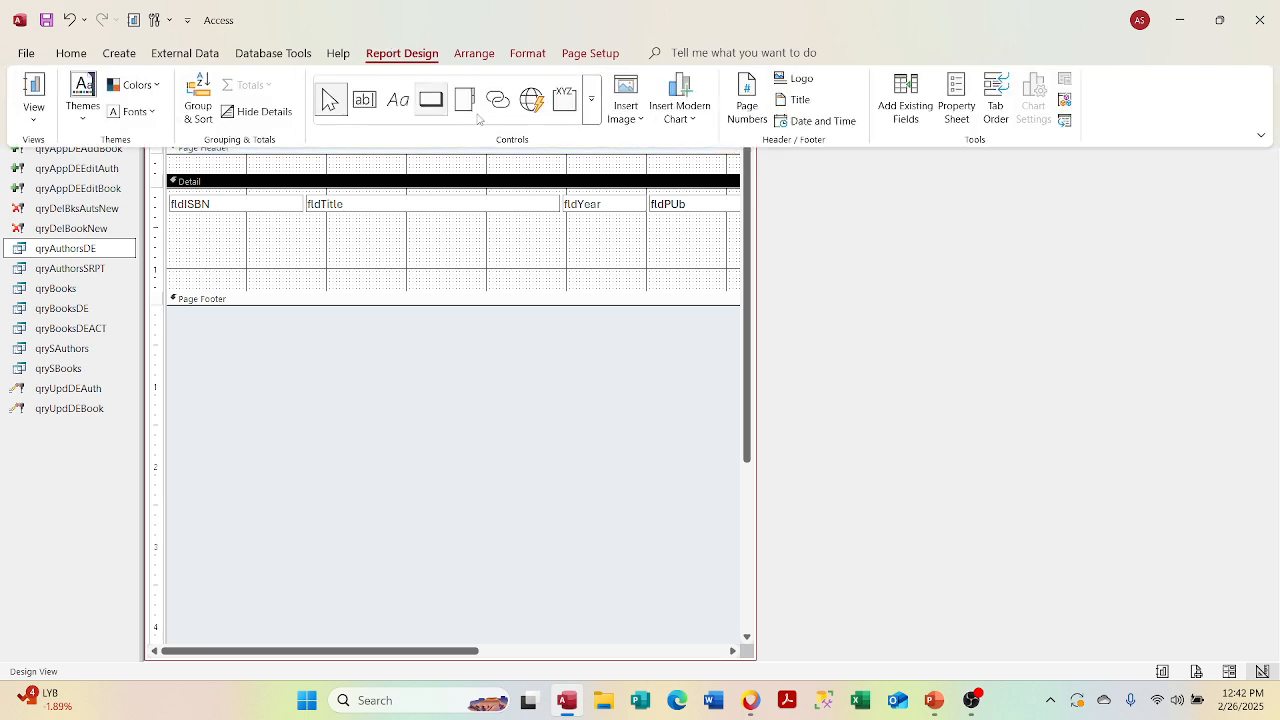
pyautogui.click(589, 118)
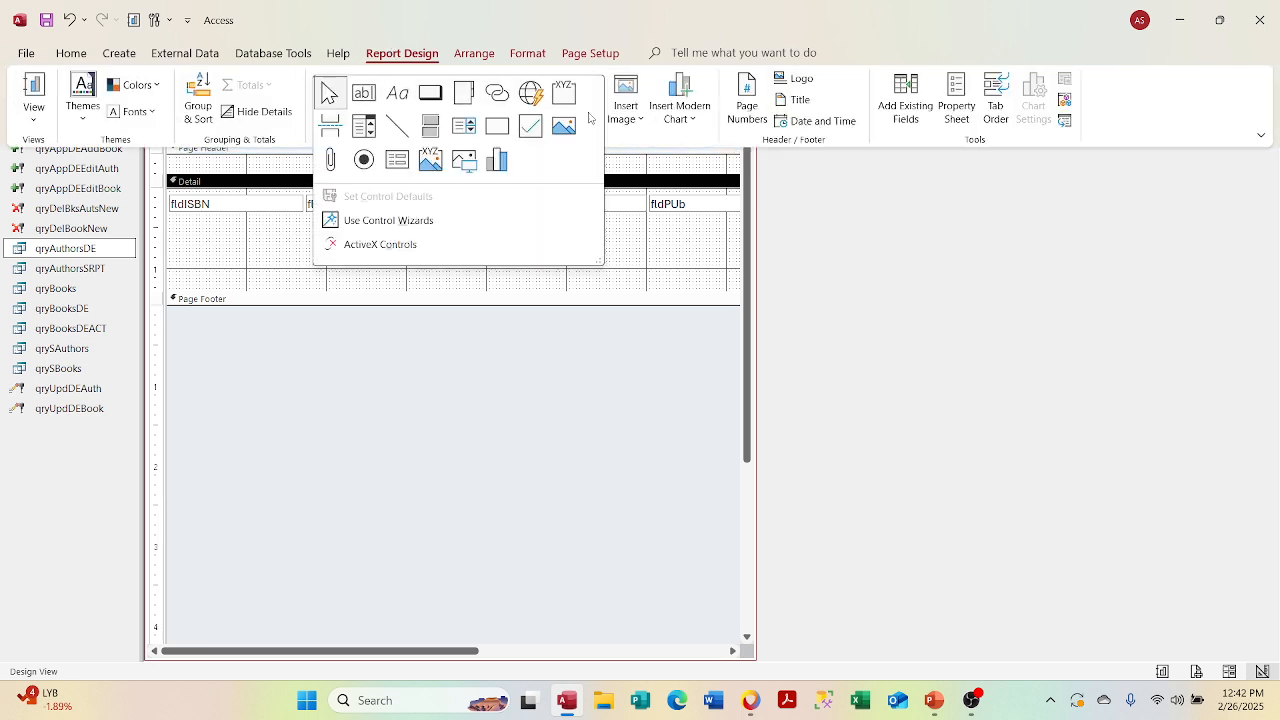
pyautogui.click(397, 159)
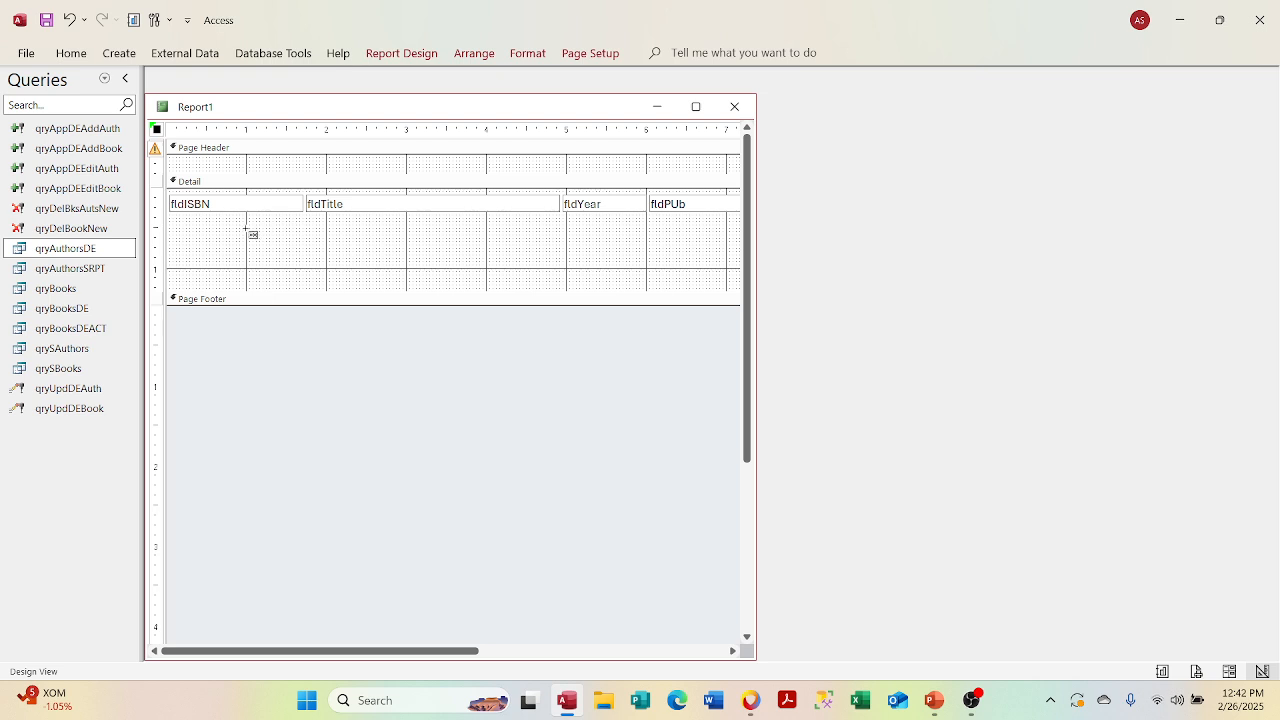
pyautogui.moveTo(247, 229); pyautogui.dragTo(637, 277)
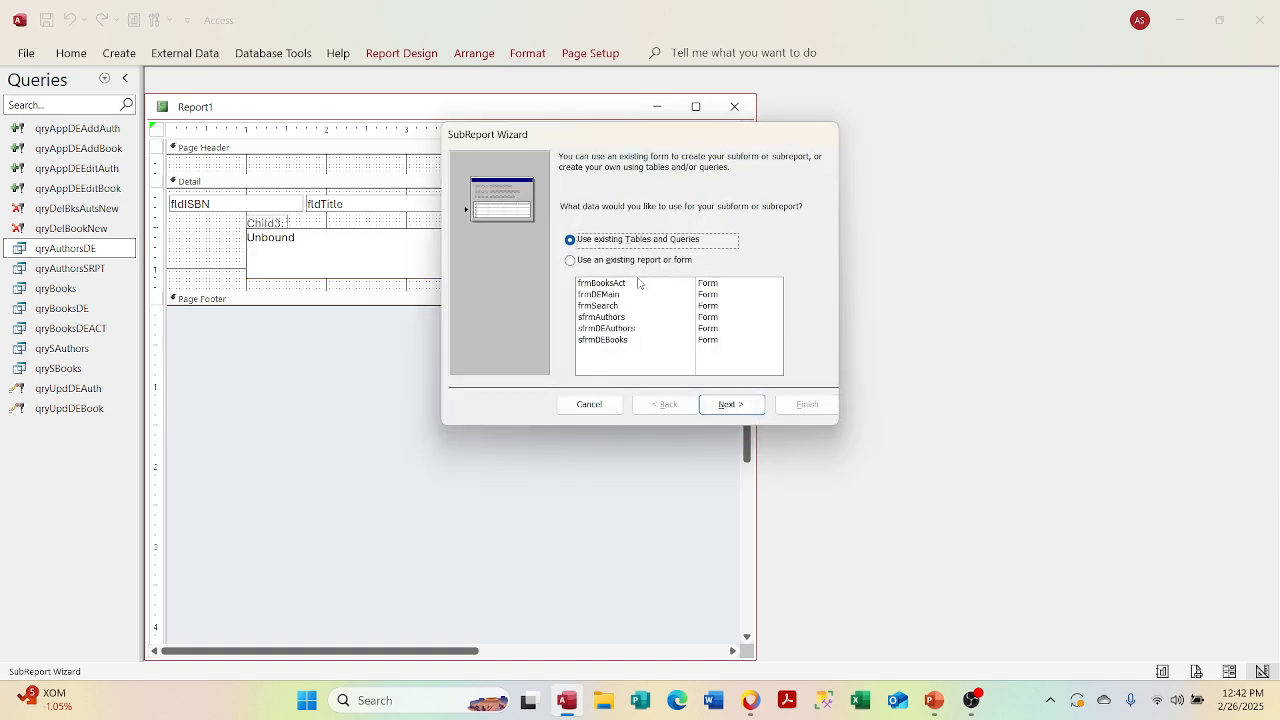
pyautogui.click(729, 406)
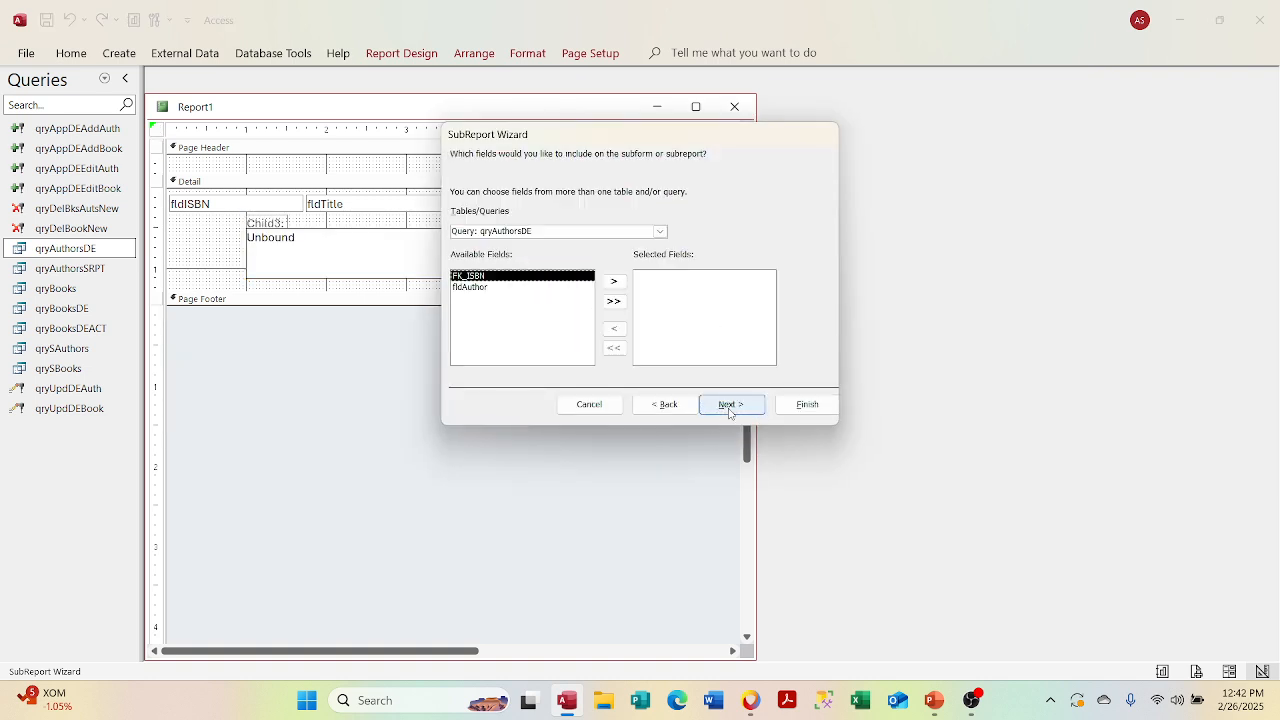
pyautogui.click(660, 232)
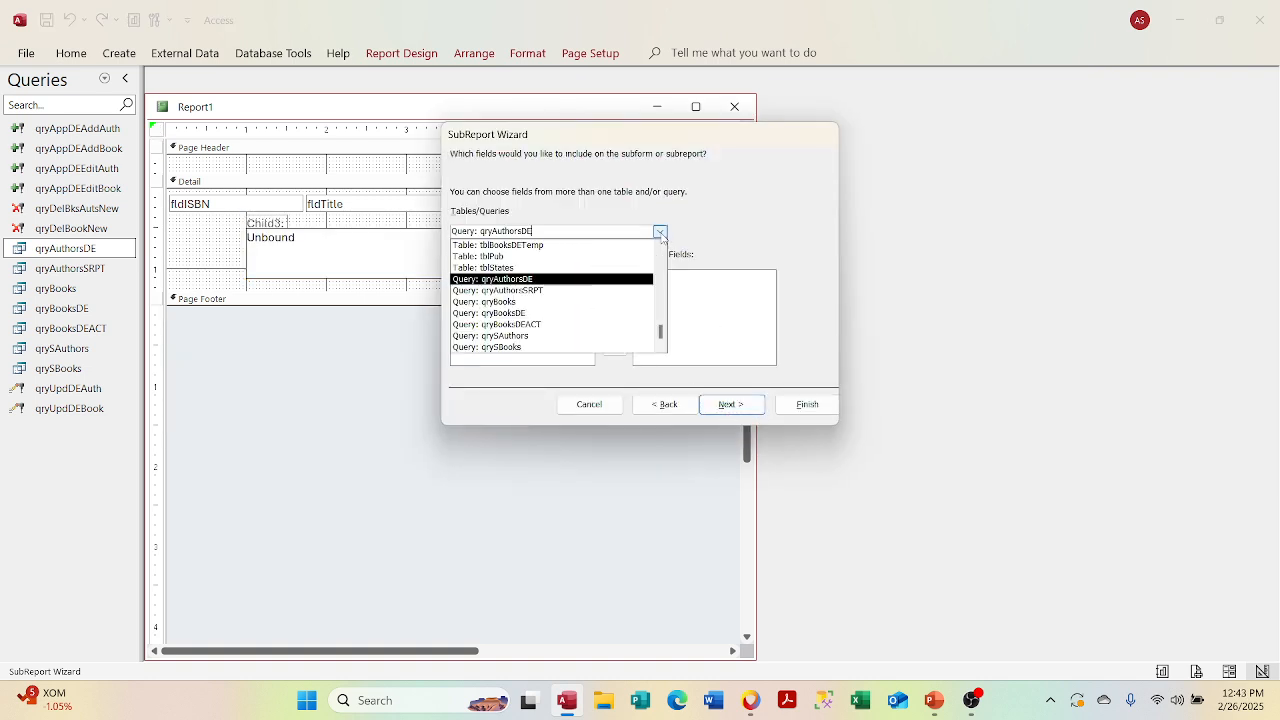
pyautogui.click(630, 290)
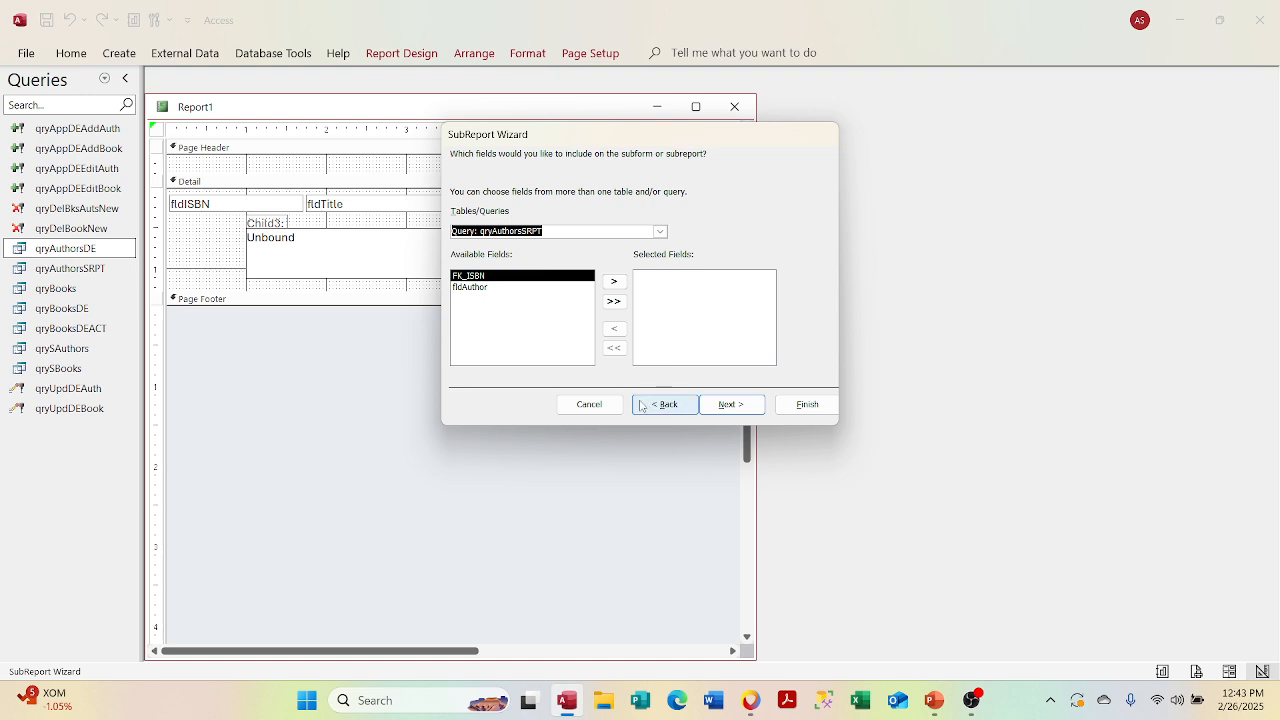
pyautogui.click(590, 404)
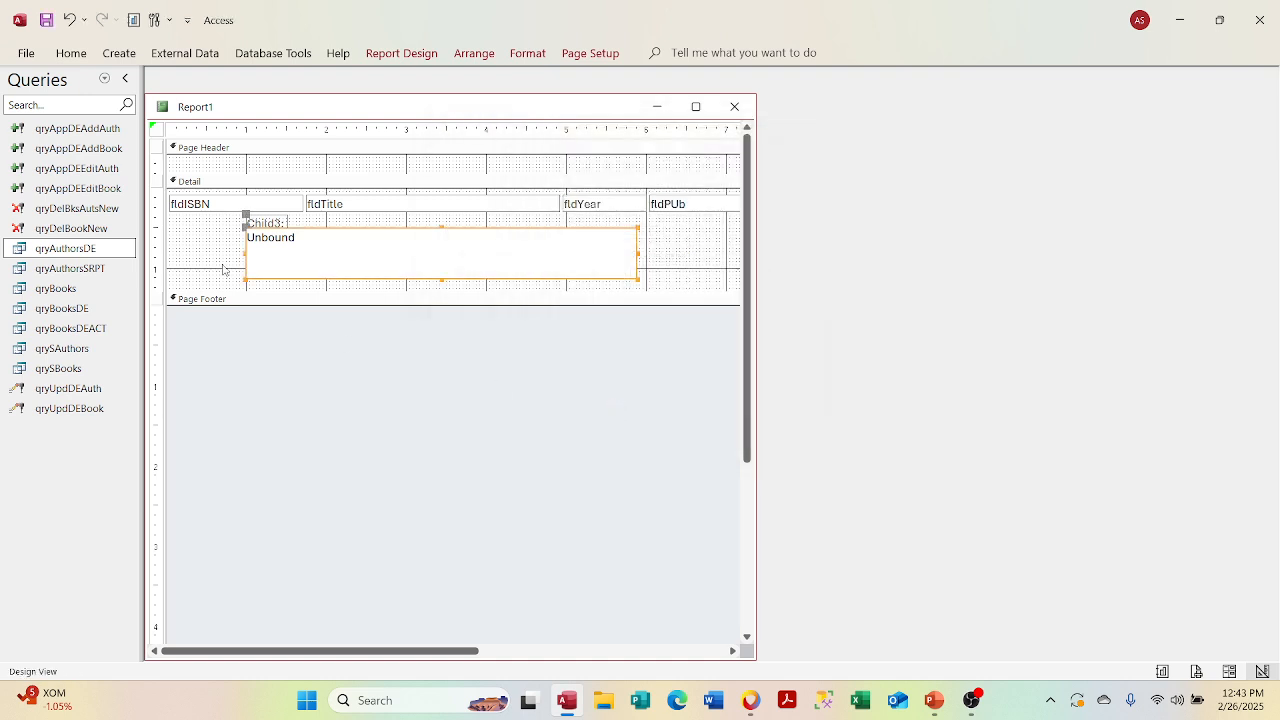
pyautogui.press('Delete')
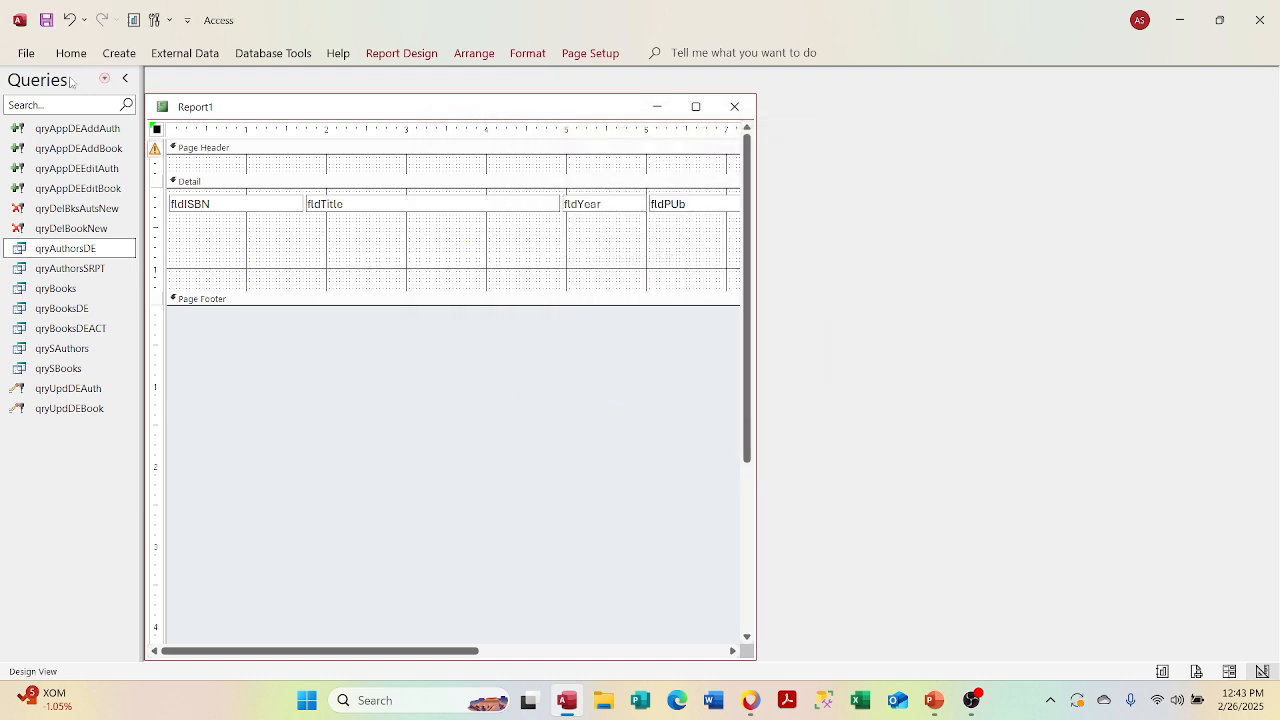
# Step: Remove the form-based criteria from the FK_ISBN column of qryAuthorsSRPT, and close the query with the change saved
pyautogui.rightClick(117, 271)
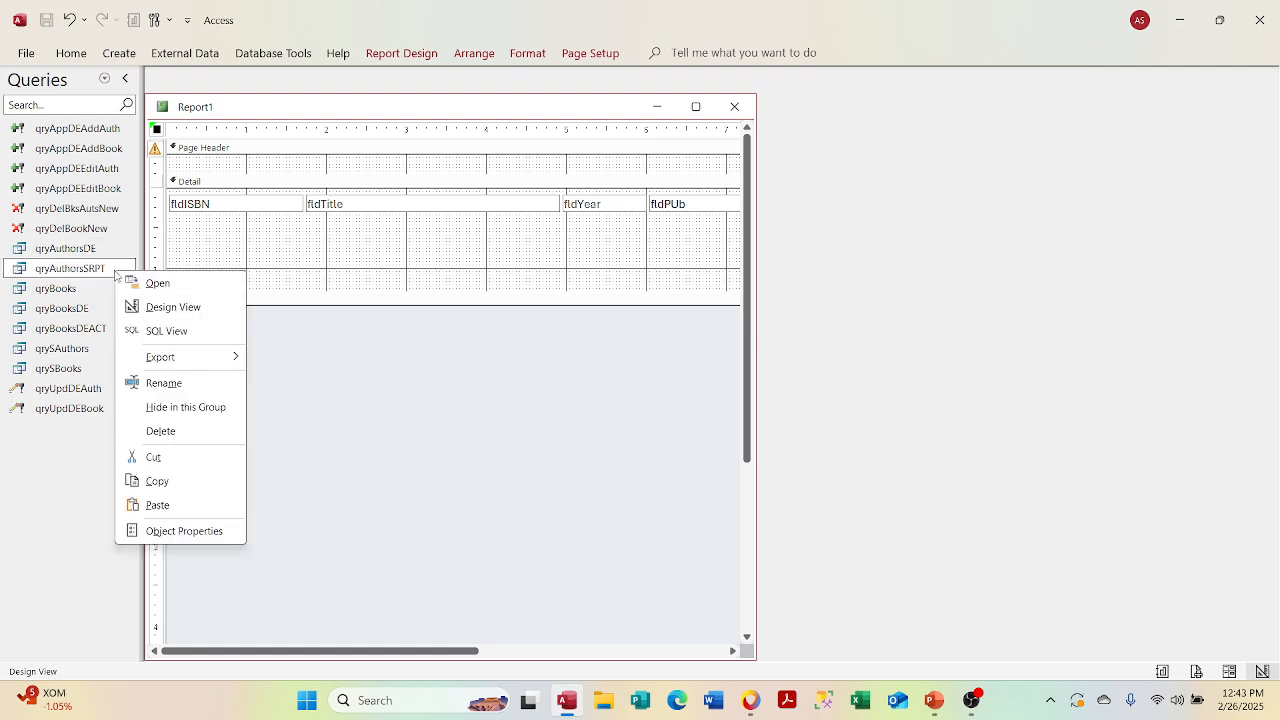
pyautogui.click(133, 306)
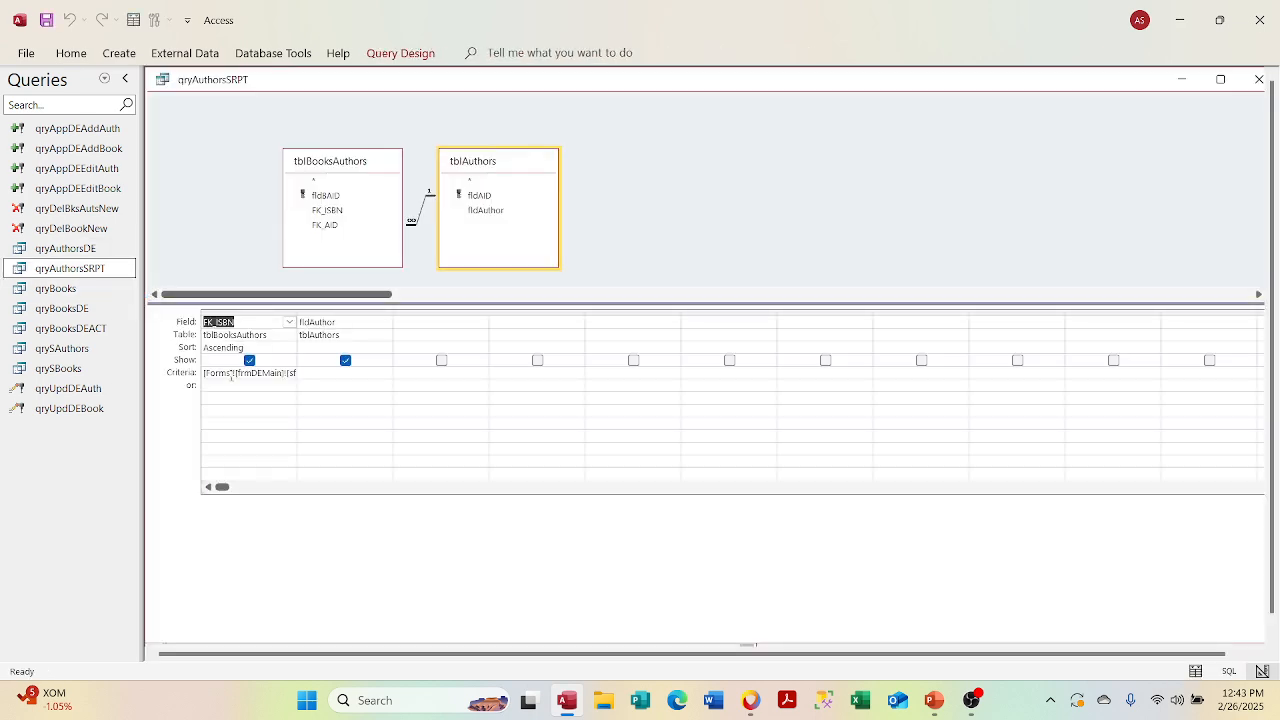
pyautogui.moveTo(231, 376); pyautogui.dragTo(296, 376)
pyautogui.write('[For')
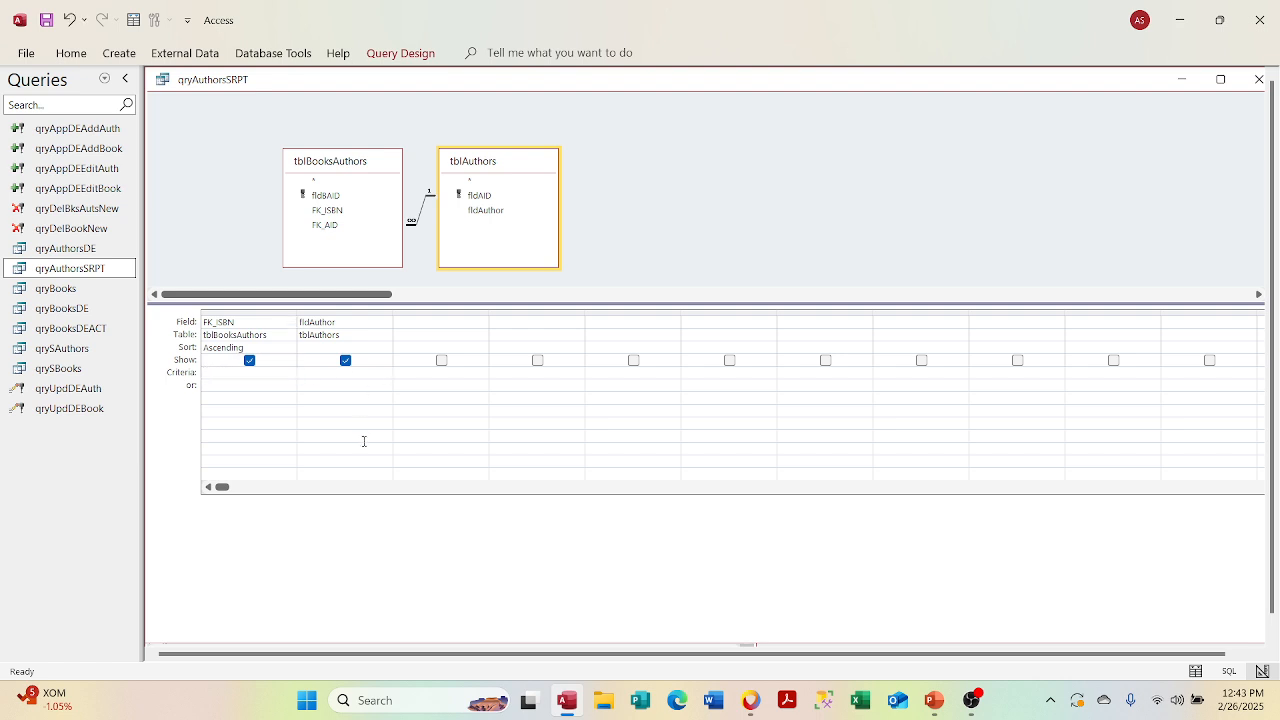
pyautogui.click(1259, 79)
pyautogui.click(595, 397)
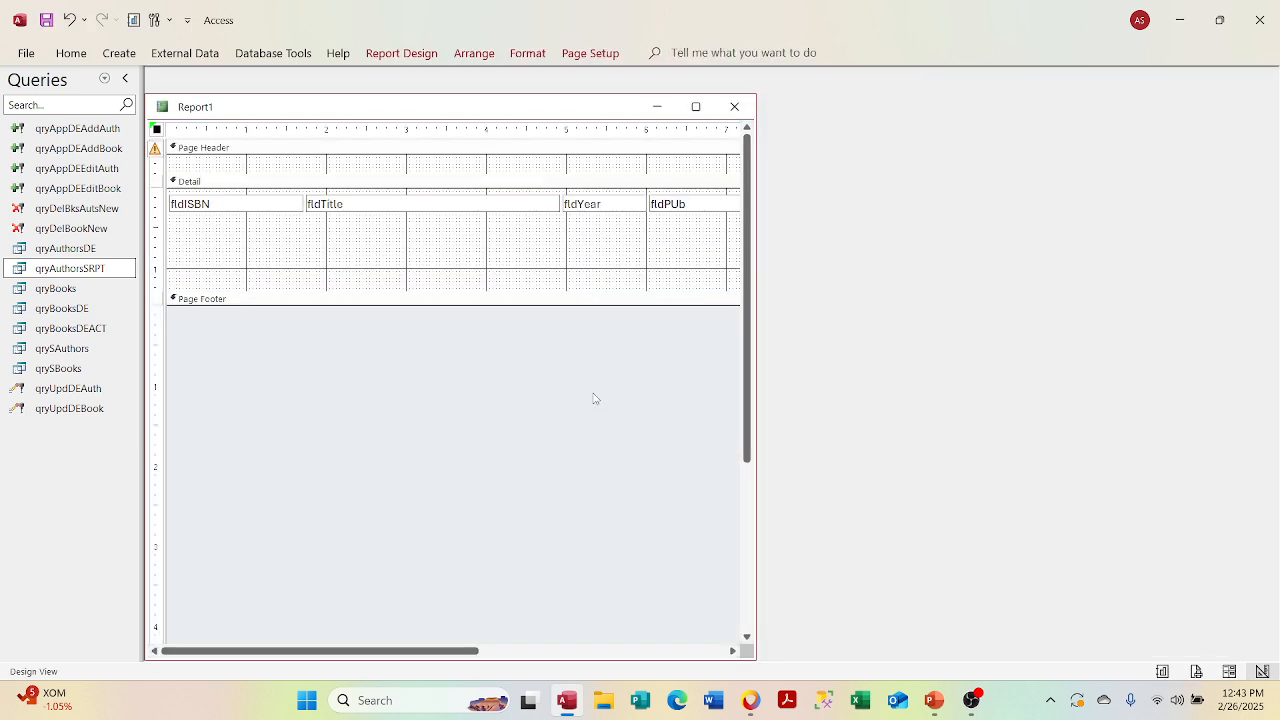
# Step: Draw a Subform/Subreport control about 4.8 inches wide and 0.7 inch high beneath the book fields in the Detail section
pyautogui.click(382, 55)
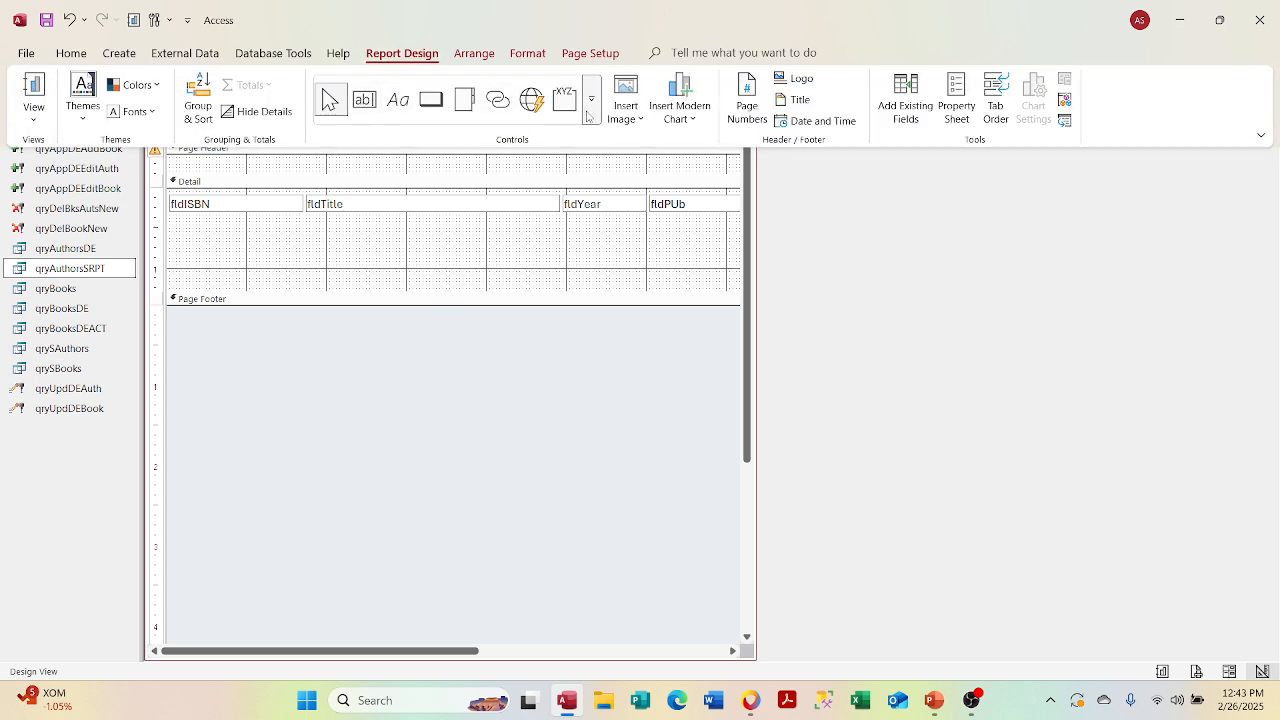
pyautogui.click(593, 124)
pyautogui.click(397, 160)
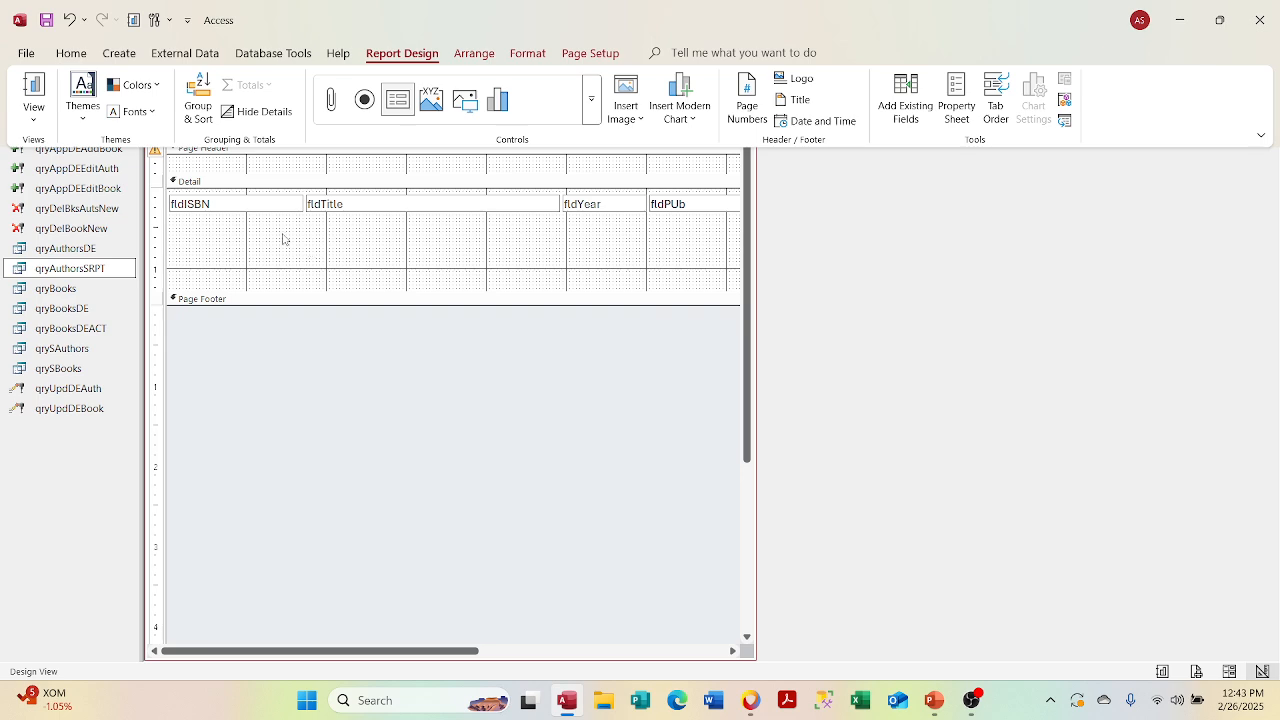
pyautogui.moveTo(266, 221); pyautogui.dragTo(652, 275)
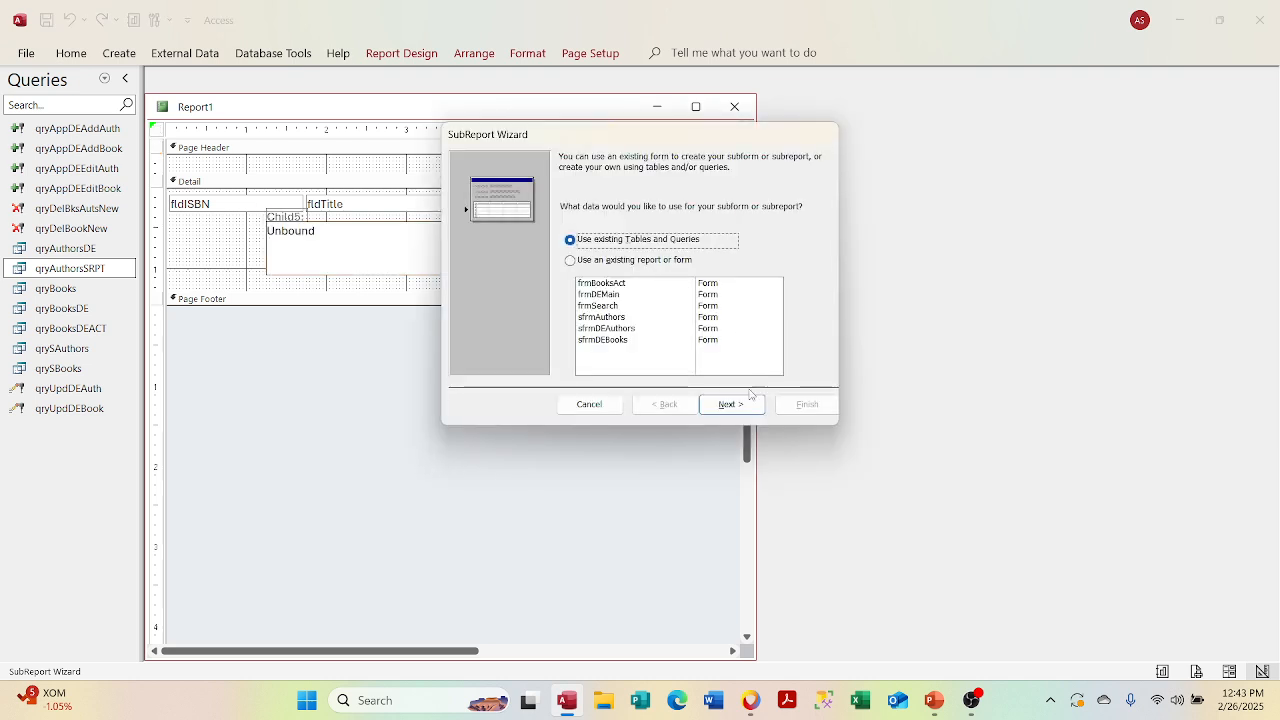
# Step: Base the subreport on the existing query qryAuthorsSRPT and include its FK_ISBN and fldAuthor fields
pyautogui.click(738, 404)
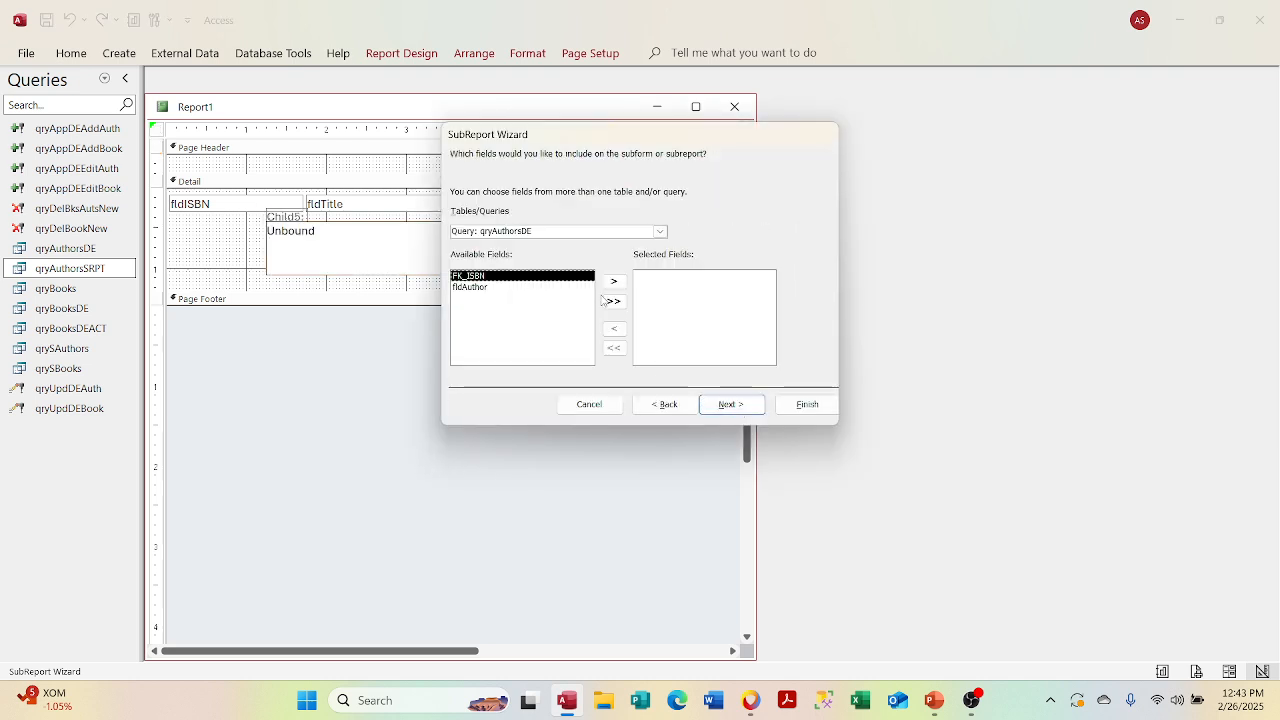
pyautogui.click(660, 232)
pyautogui.click(610, 290)
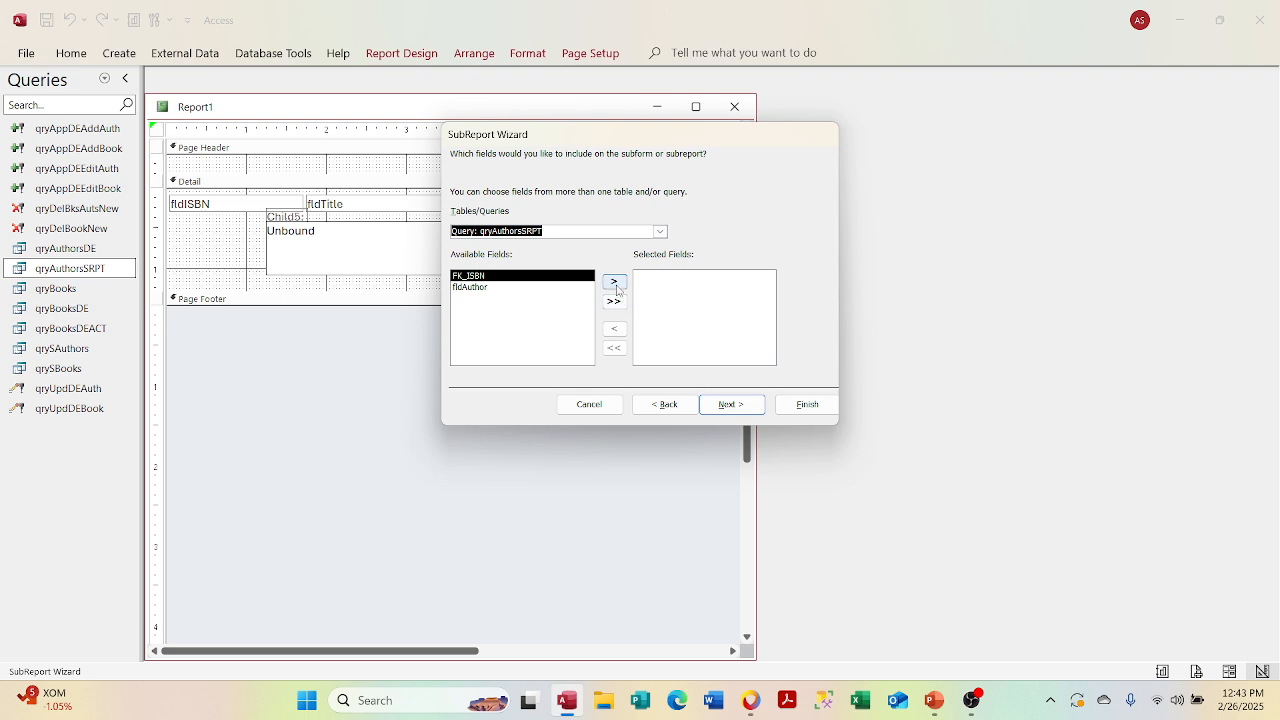
pyautogui.click(615, 283)
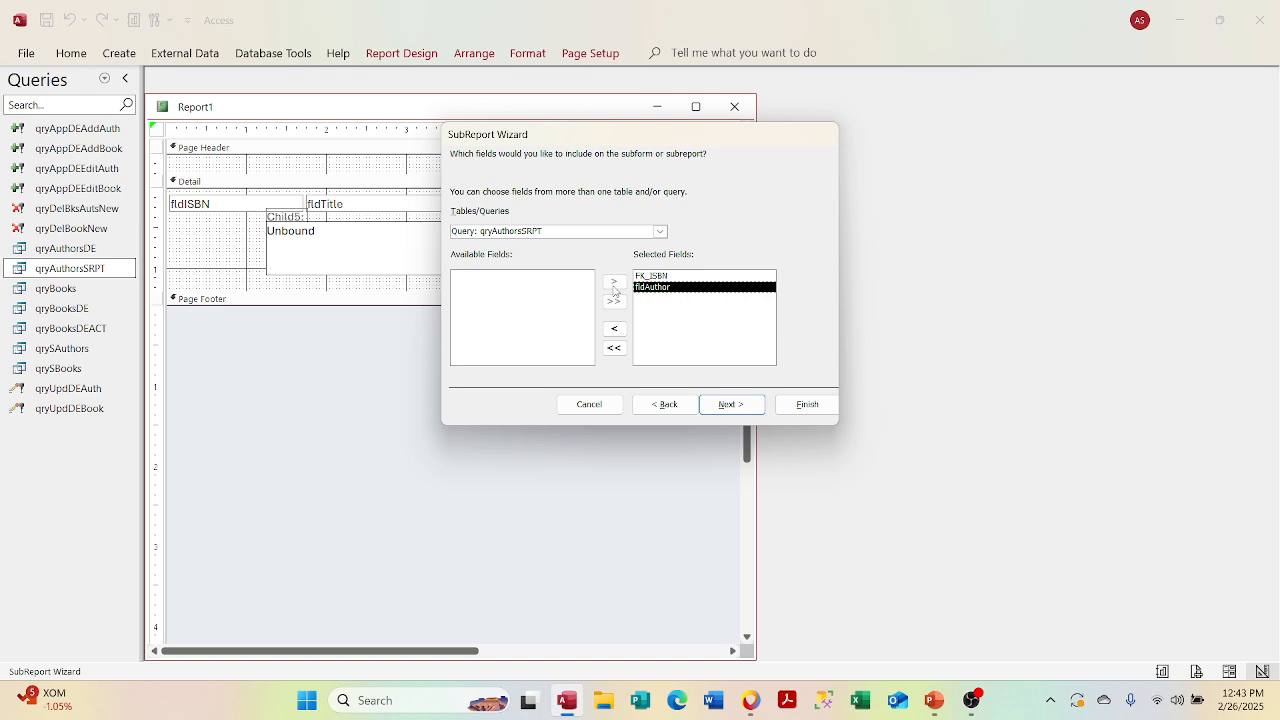
# Step: Link the subreport so that qryAuthorsSRPT shows for each record in qryBooksDE using fldISBN
pyautogui.click(744, 405)
pyautogui.click(744, 405)
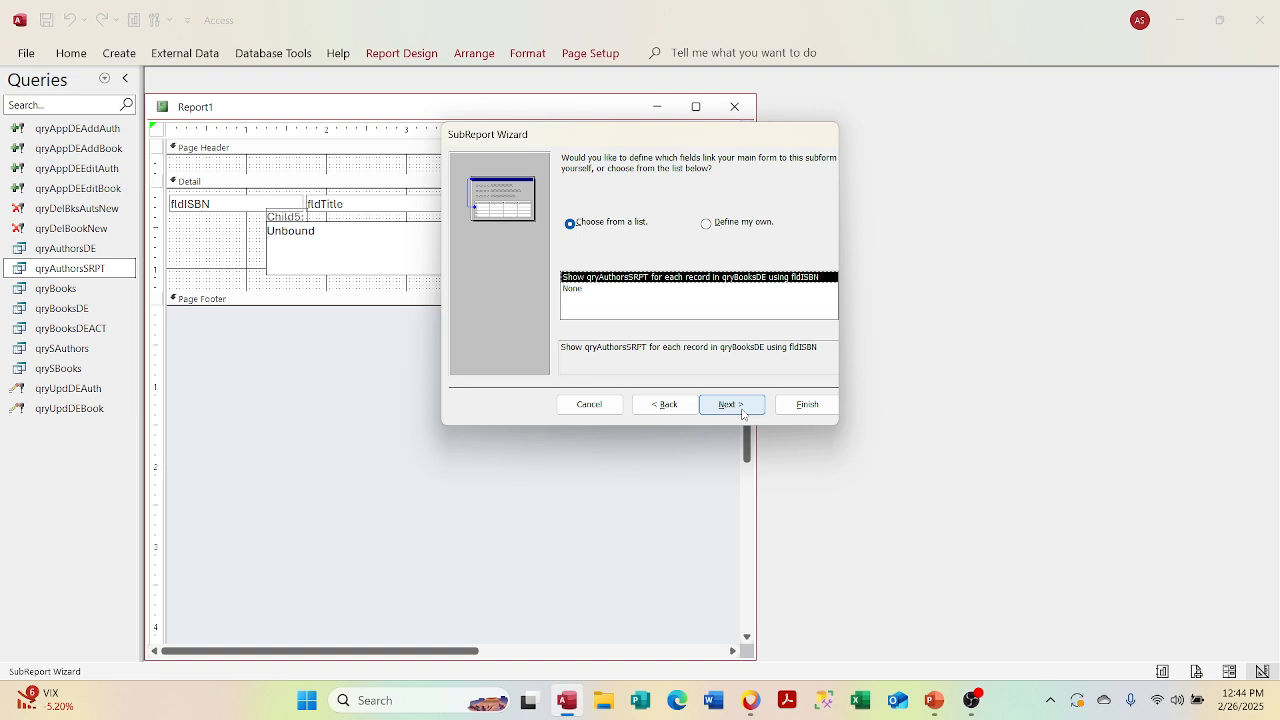
pyautogui.click(732, 405)
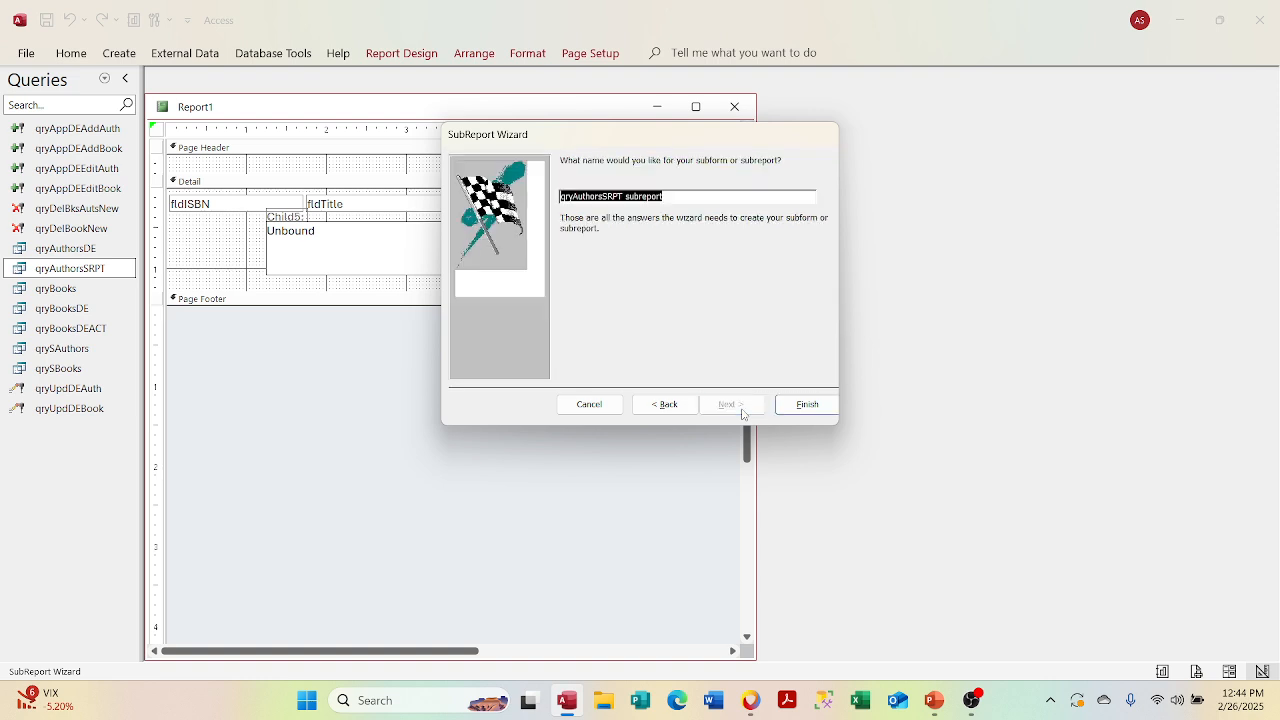
# Step: Name the subreport srptAuthors and finish creating it
pyautogui.write('srpt')
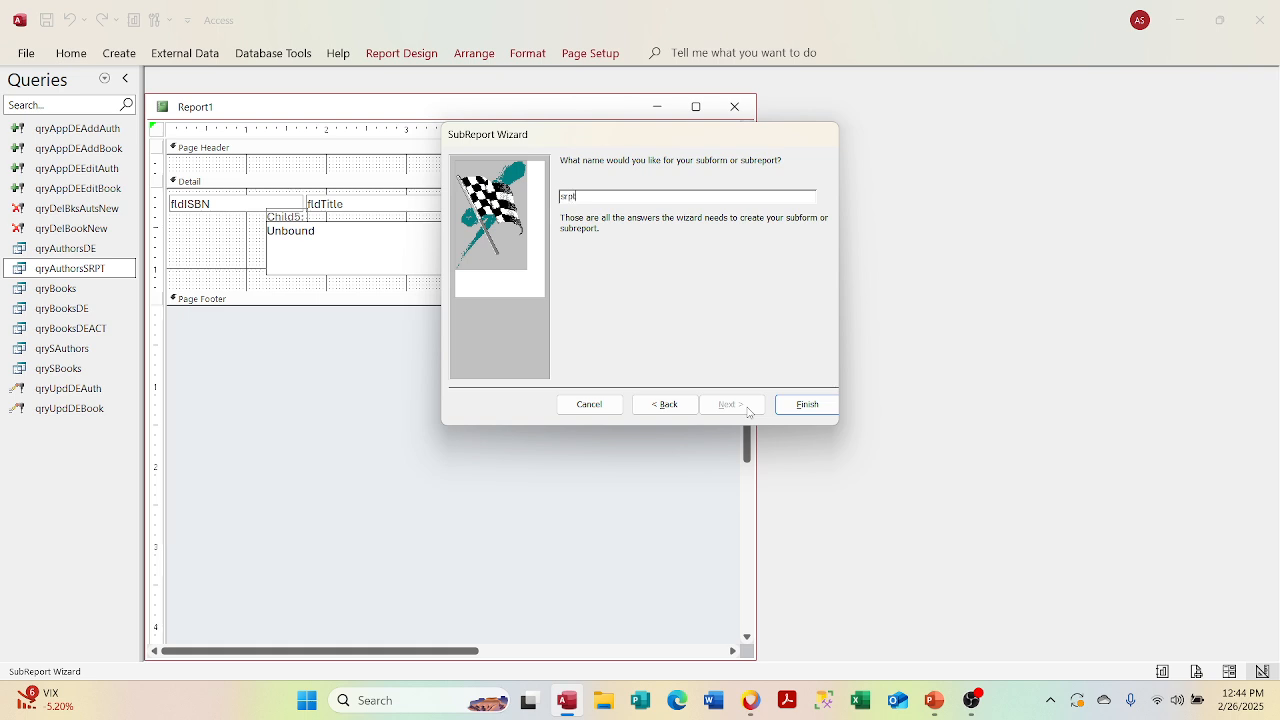
pyautogui.write('Authors')
pyautogui.click(807, 404)
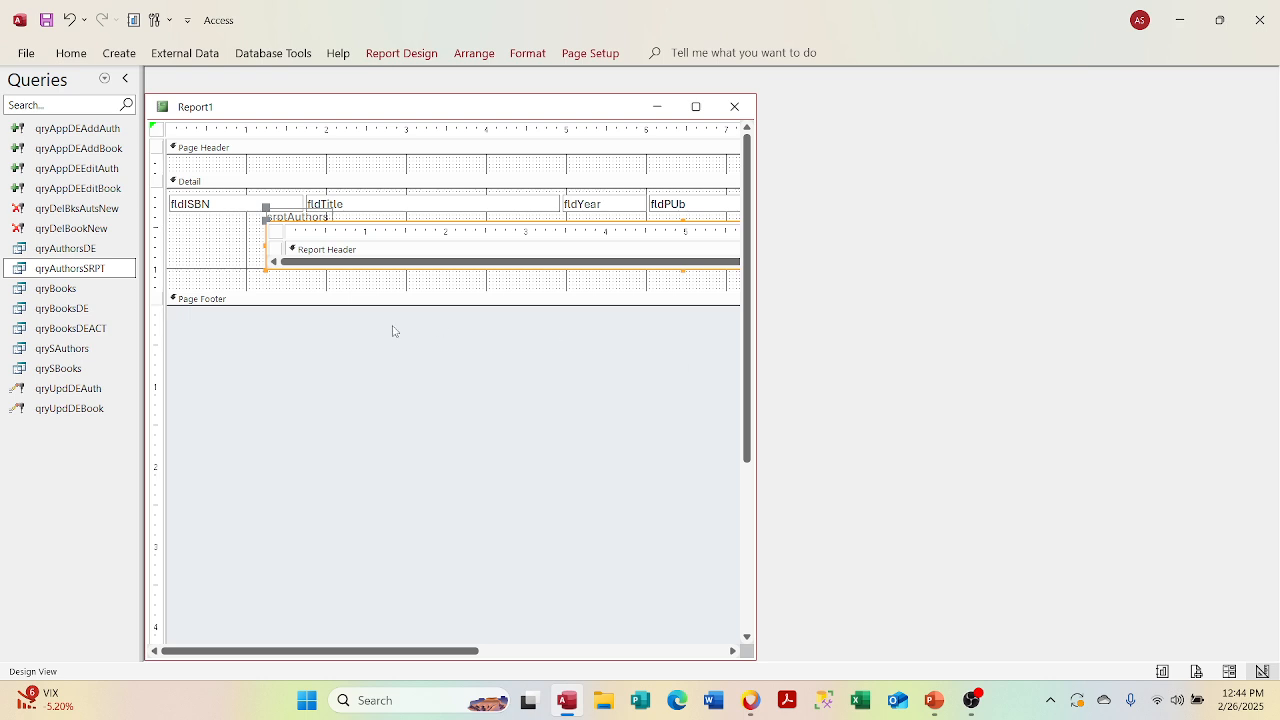
# Step: Delete the subreport's attached label and move the subreport to the left margin beneath fldISBN
pyautogui.click(294, 218)
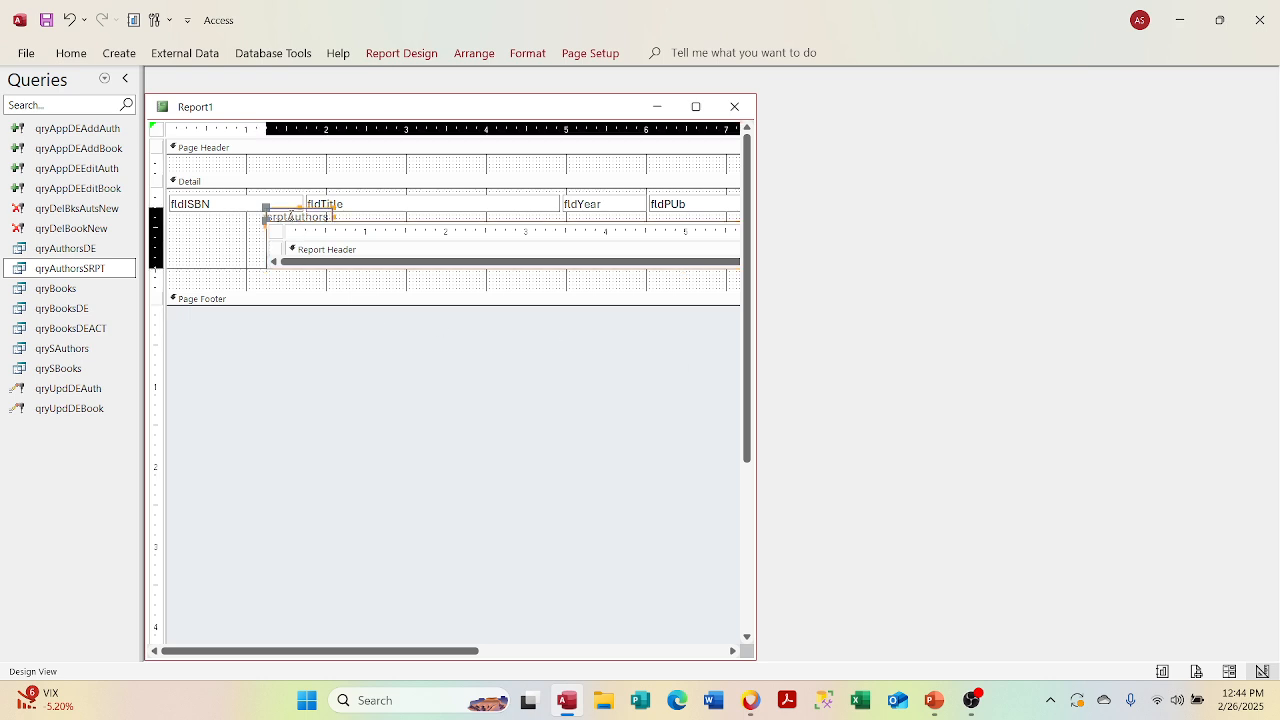
pyautogui.press('Delete')
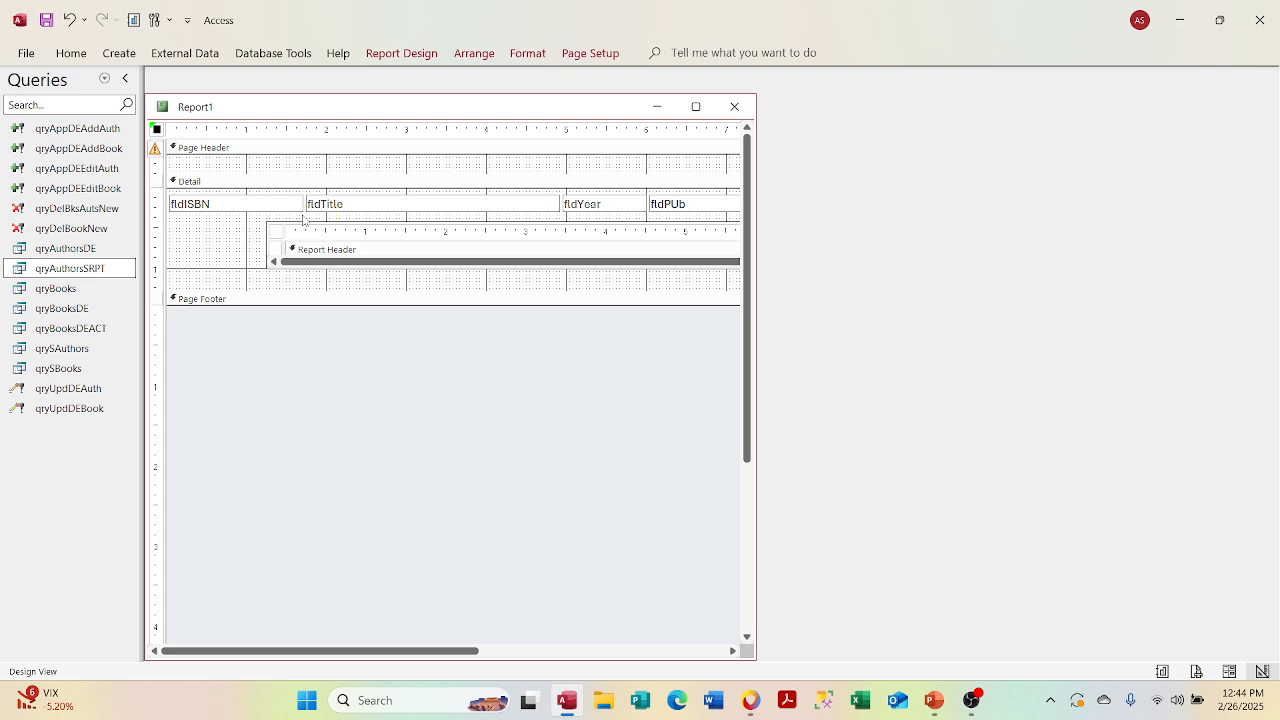
pyautogui.click(287, 223)
pyautogui.moveTo(287, 223); pyautogui.dragTo(194, 224)
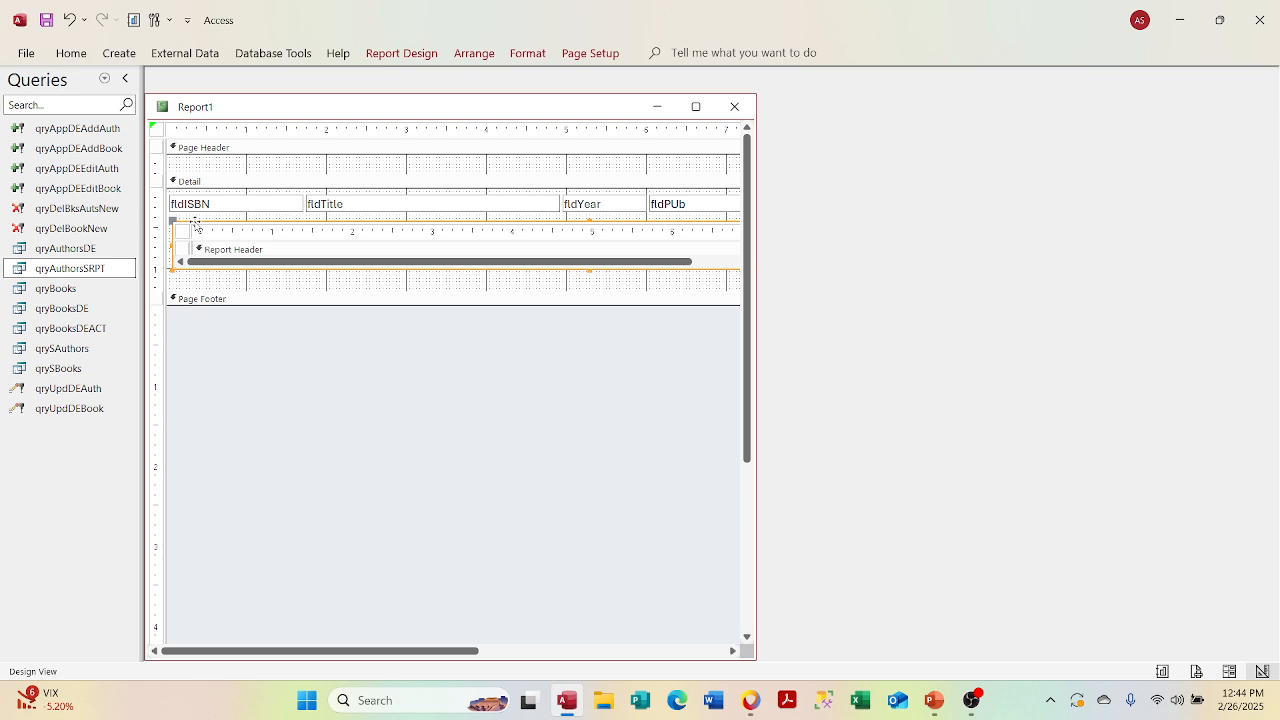
# Step: Narrow the subreport to end at about the 8-inch mark and reduce the report's width to about 8 inches
pyautogui.click(695, 107)
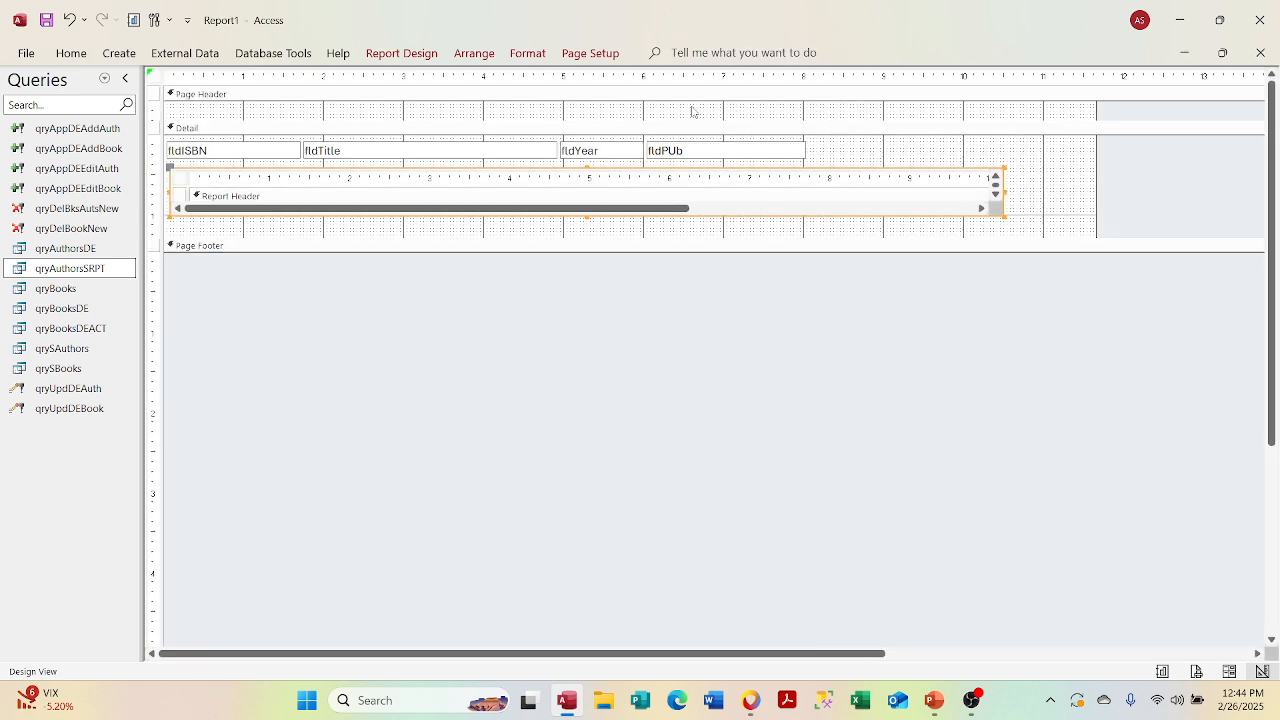
pyautogui.click(1006, 190)
pyautogui.moveTo(1006, 190); pyautogui.dragTo(801, 190)
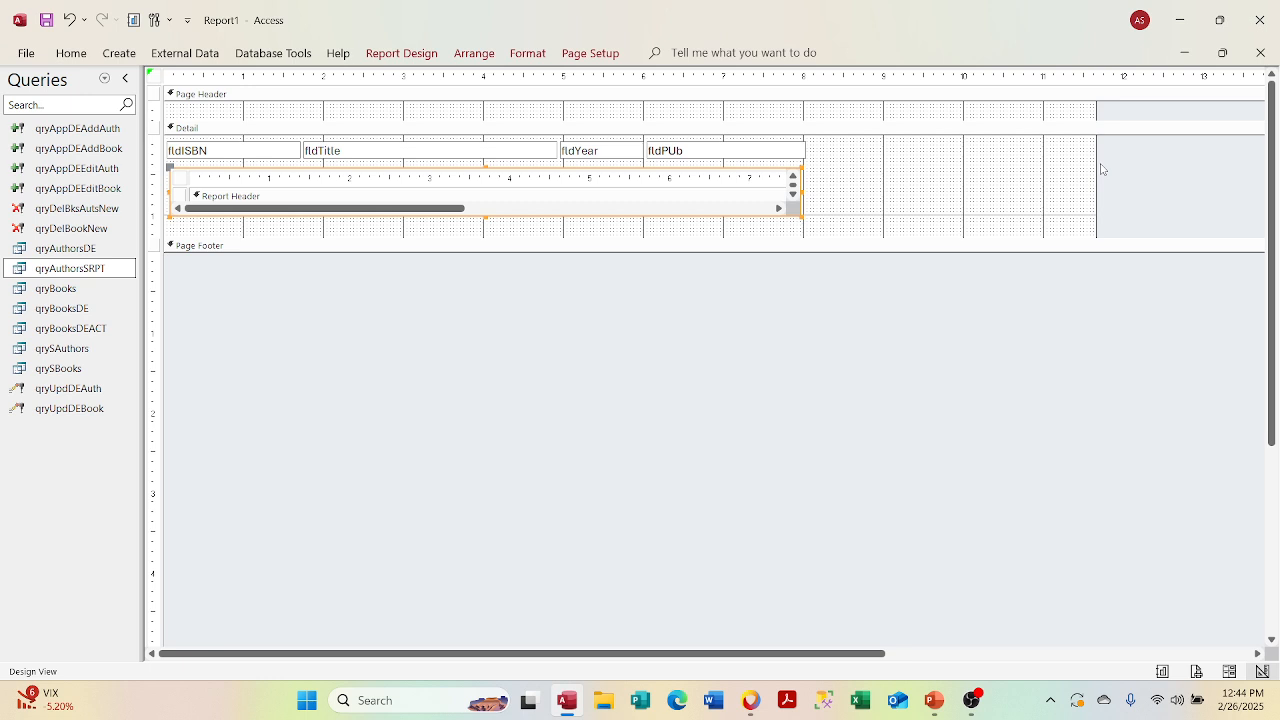
pyautogui.moveTo(1096, 162); pyautogui.dragTo(806, 163)
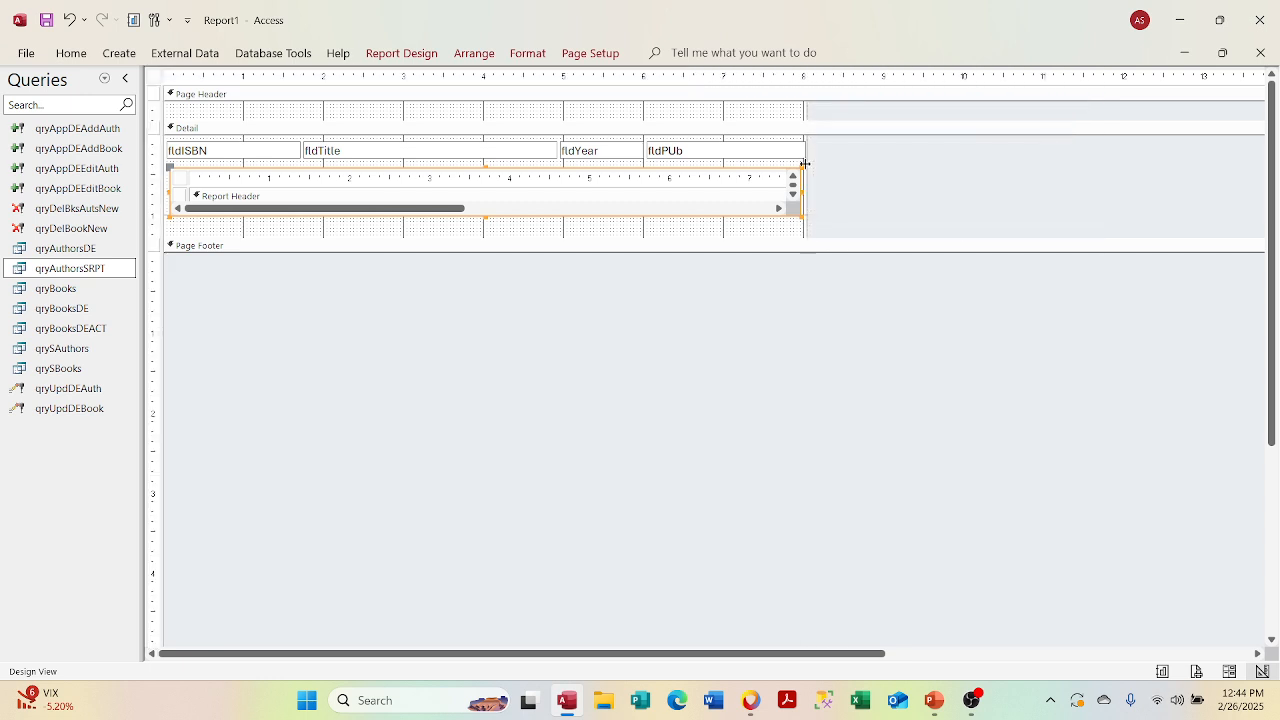
pyautogui.click(1221, 52)
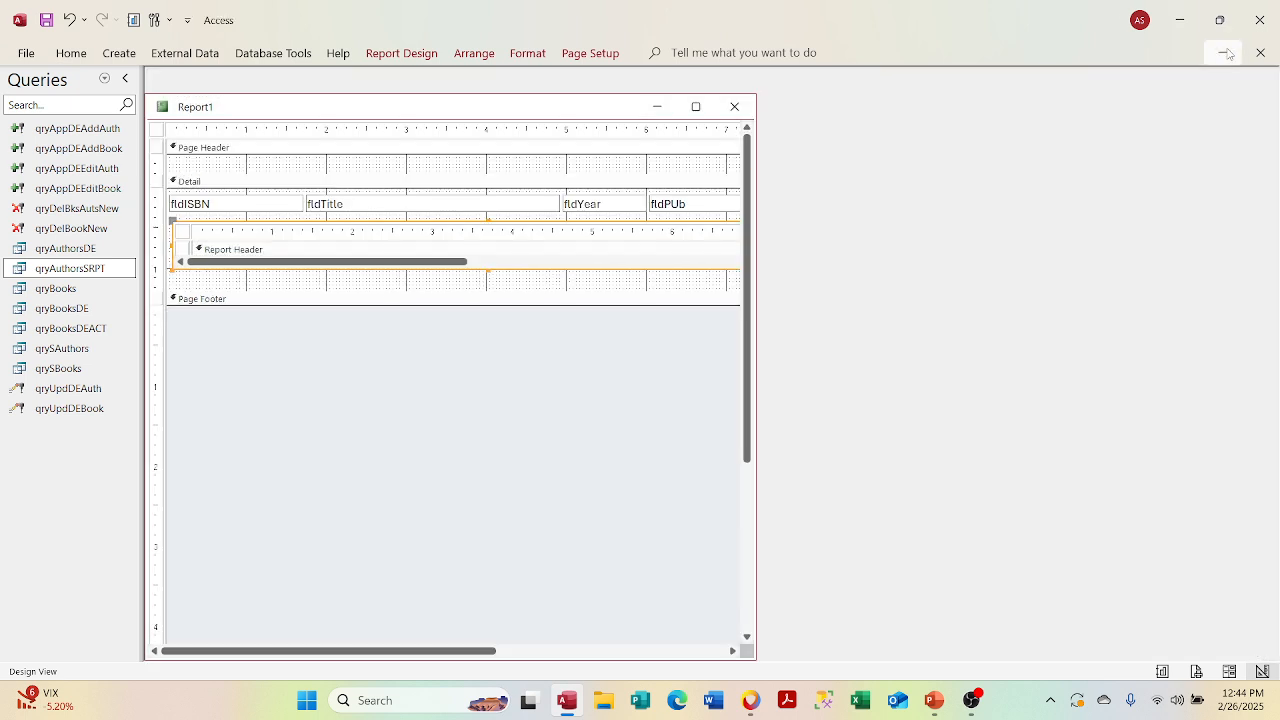
# Step: Preview the report in Report View with its window maximized to check the authors listed under each book
pyautogui.rightClick(497, 108)
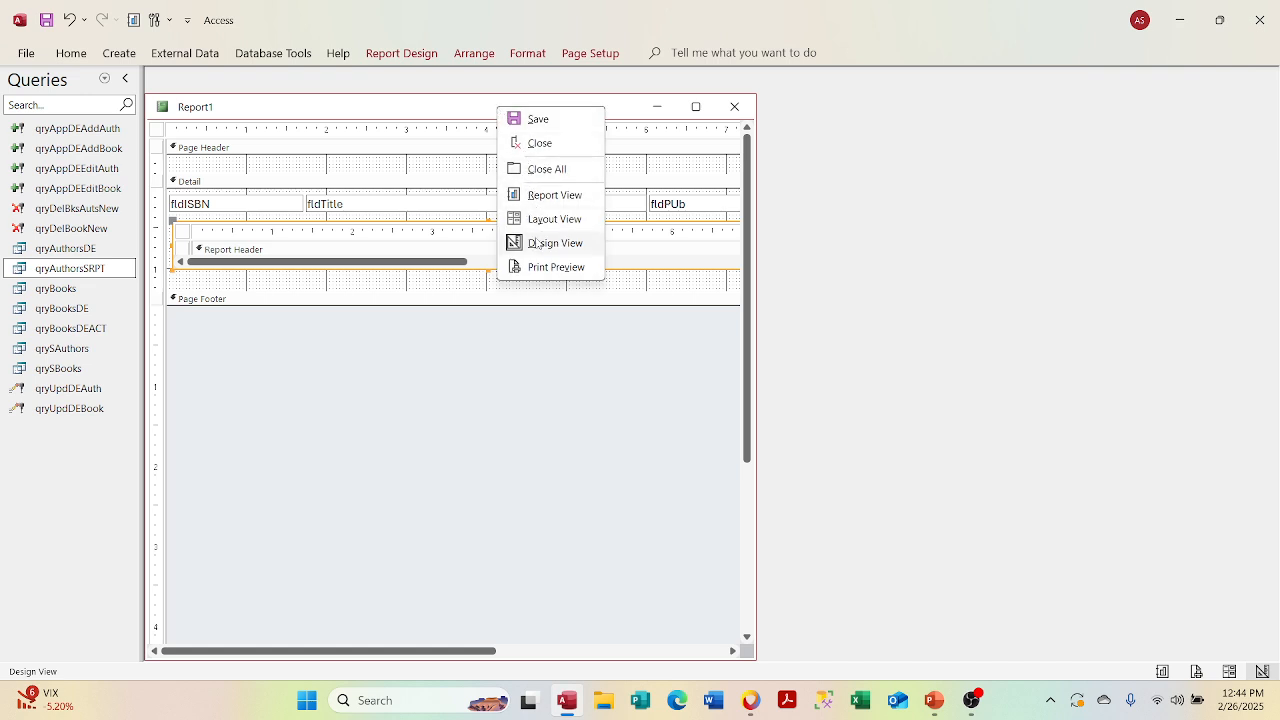
pyautogui.click(538, 197)
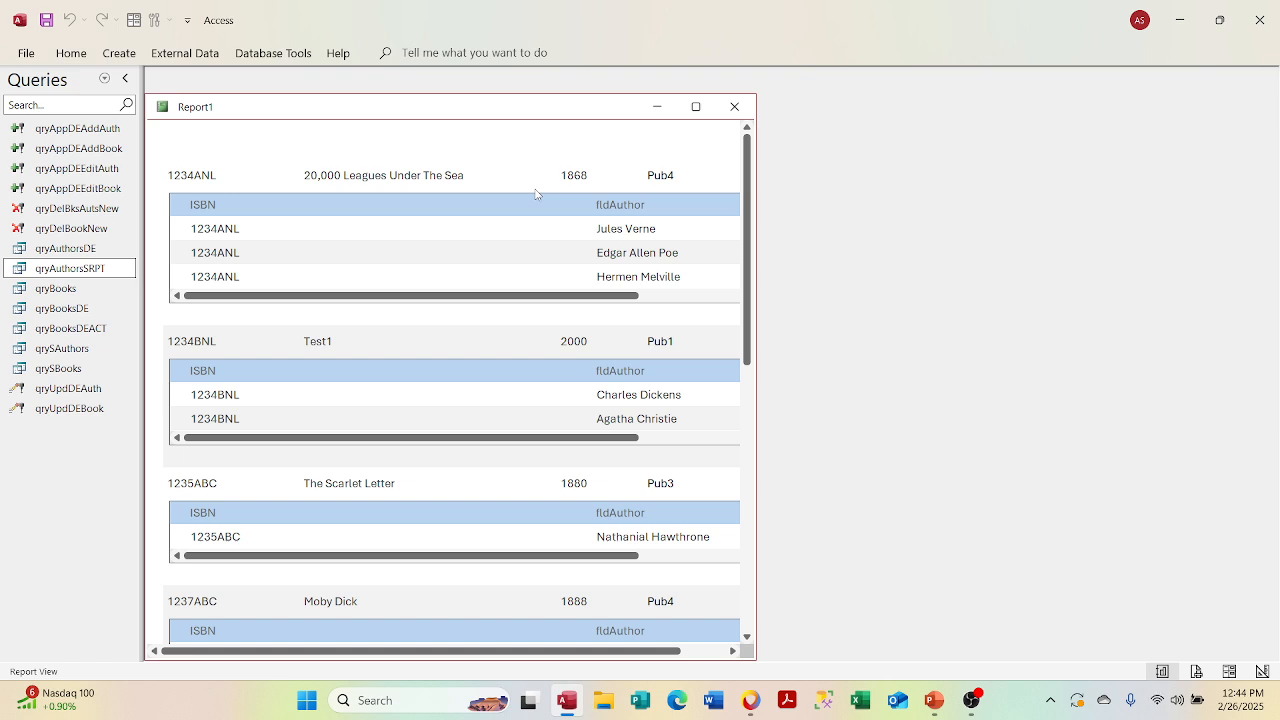
pyautogui.click(696, 106)
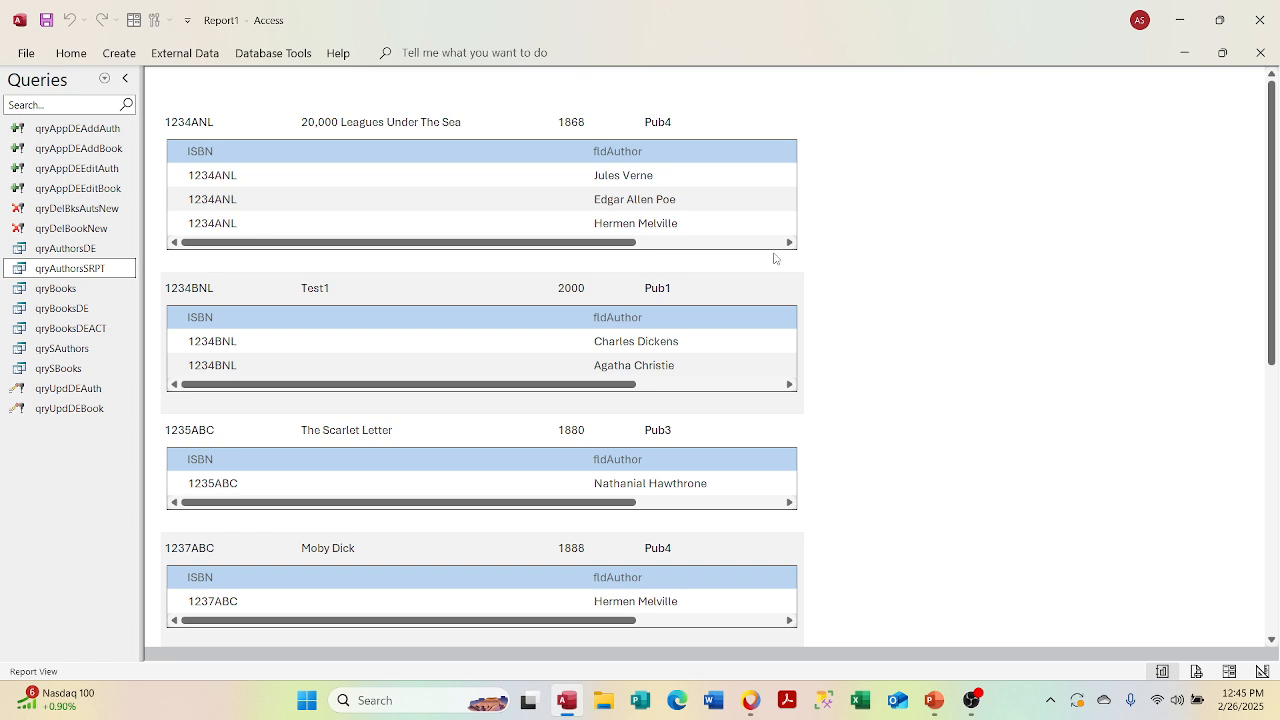
# Step: Return to Design View and set the authors subreport's Min Max Buttons property to None
pyautogui.rightClick(441, 91)
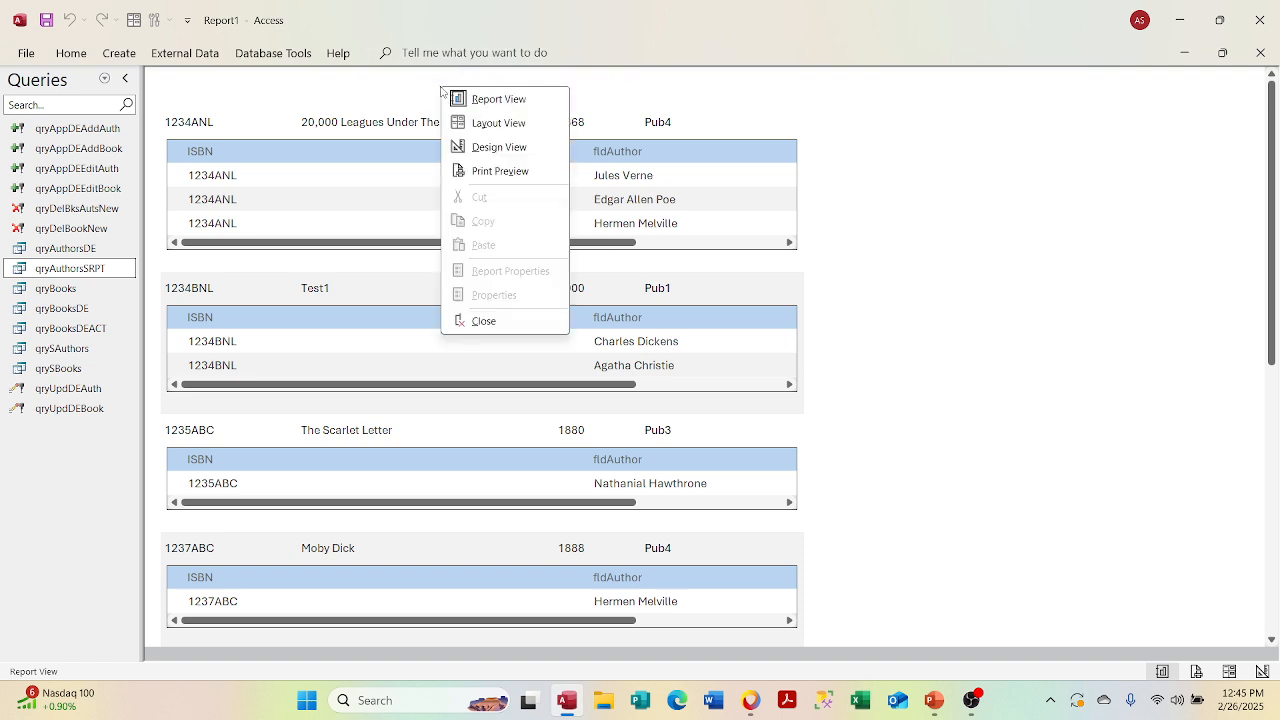
pyautogui.click(486, 149)
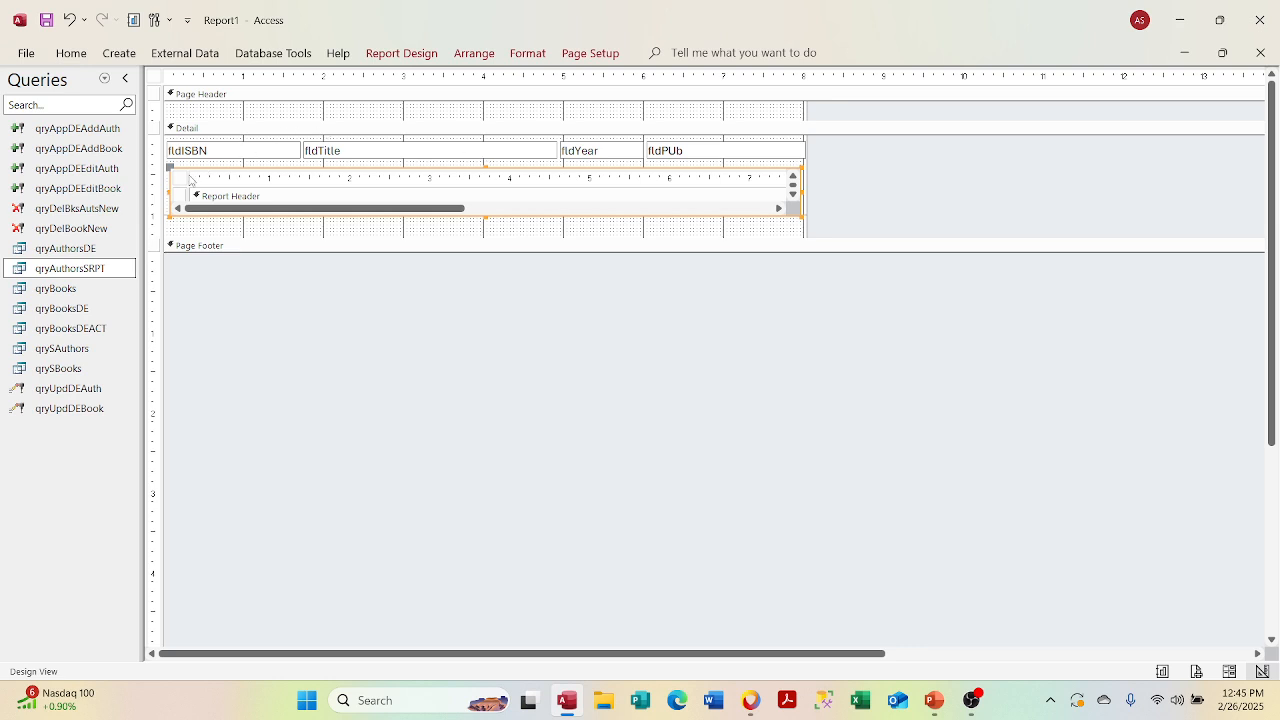
pyautogui.rightClick(190, 179)
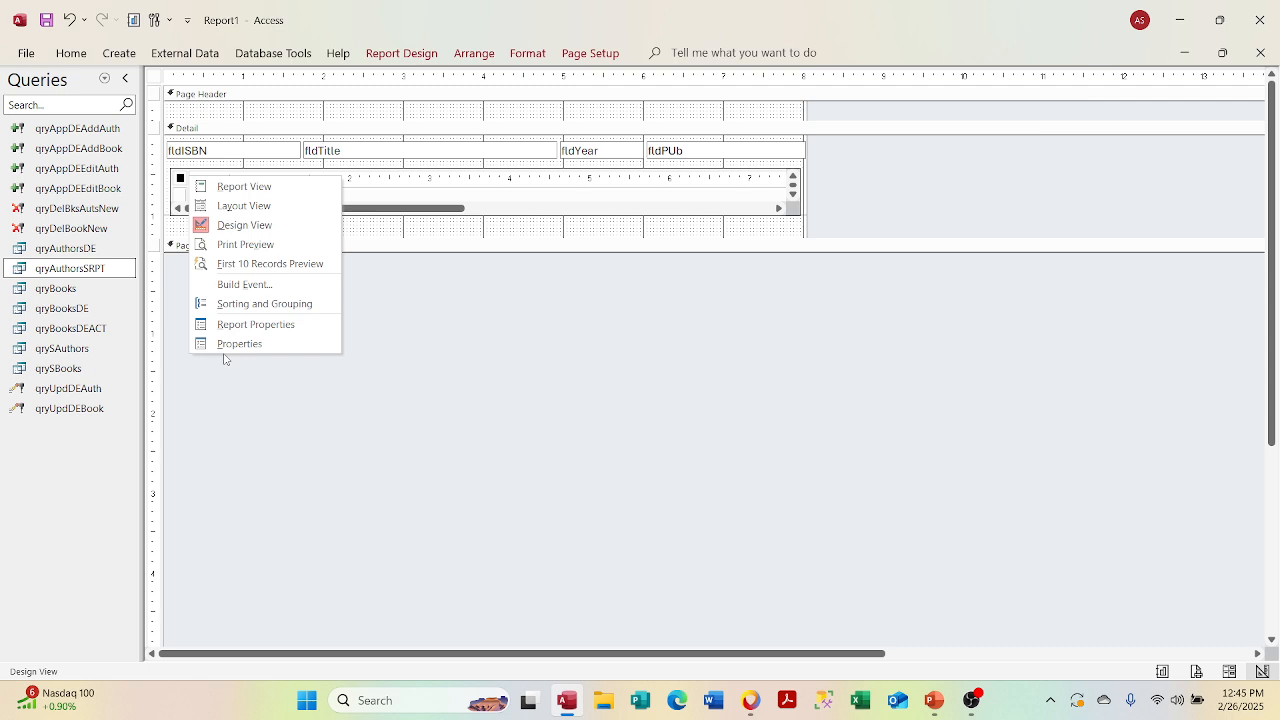
pyautogui.click(225, 345)
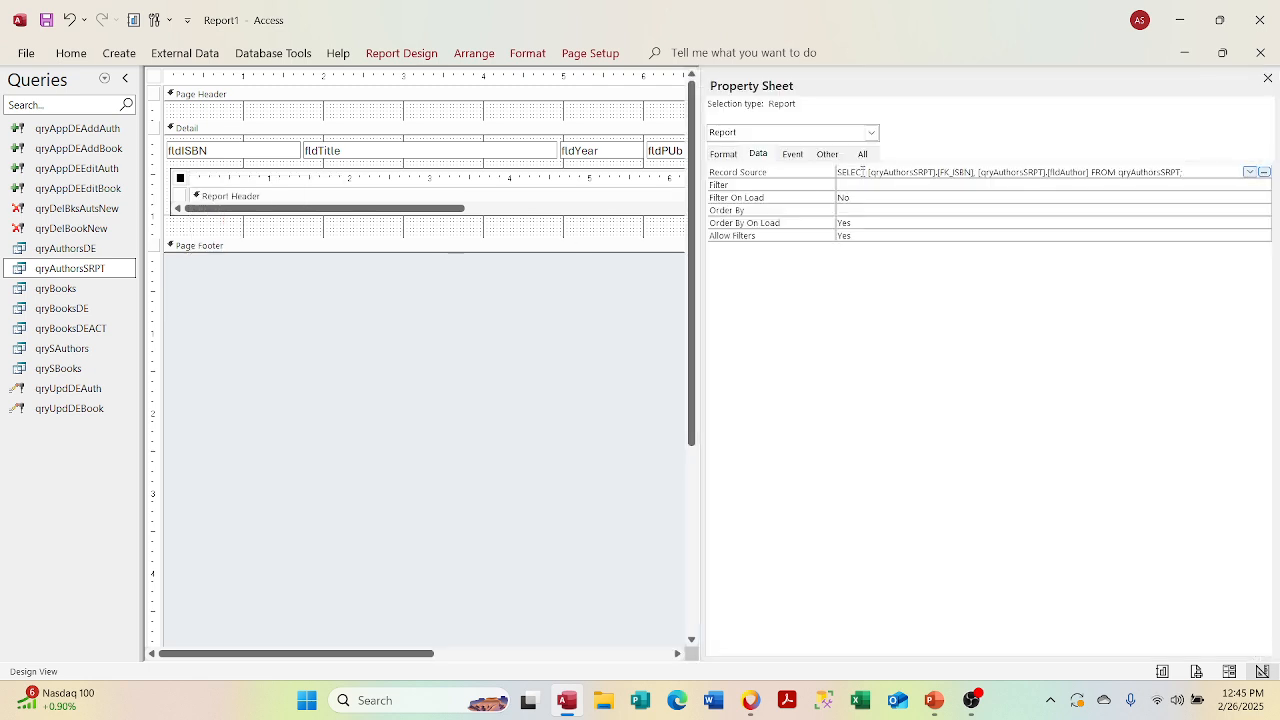
pyautogui.click(723, 156)
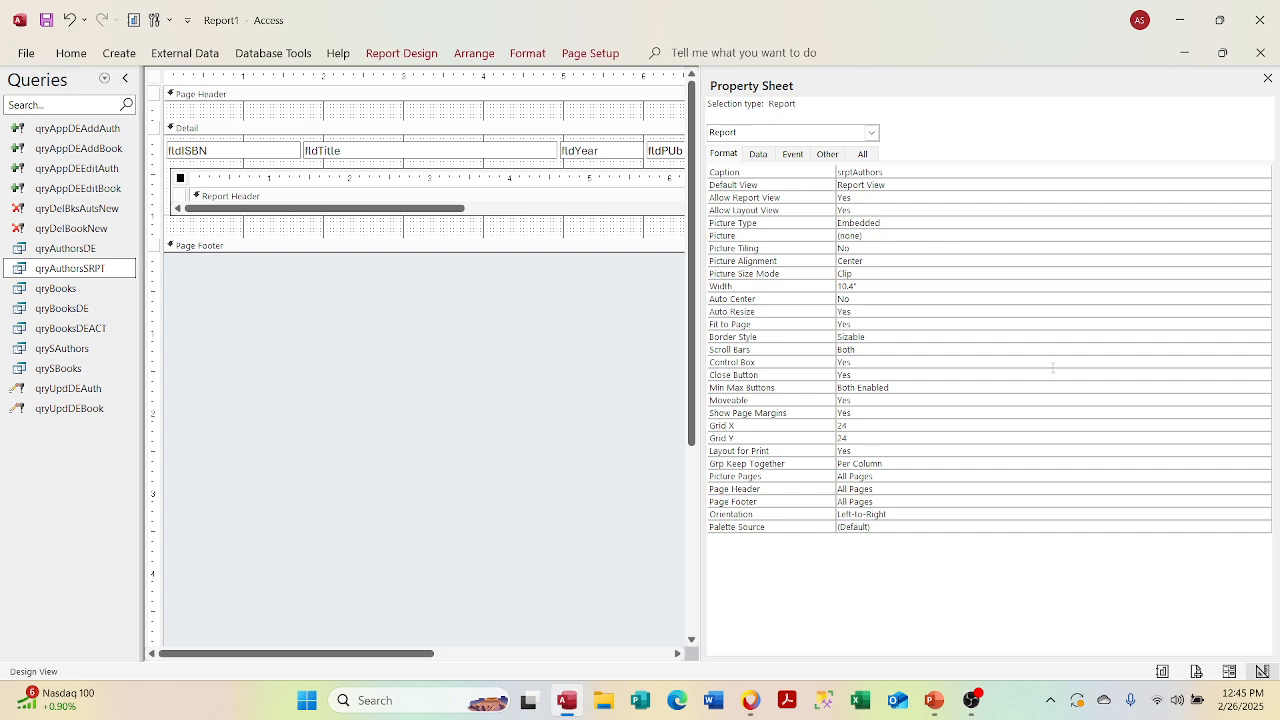
pyautogui.click(1042, 386)
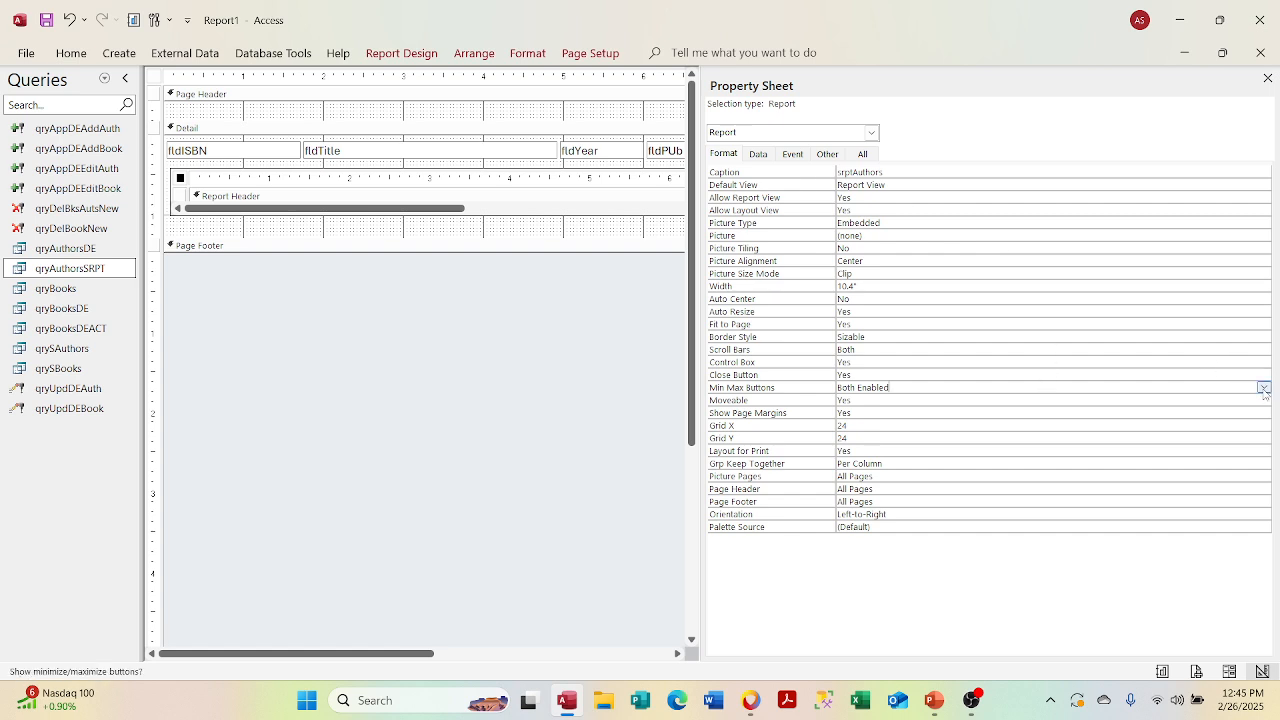
pyautogui.click(1263, 387)
pyautogui.click(1248, 399)
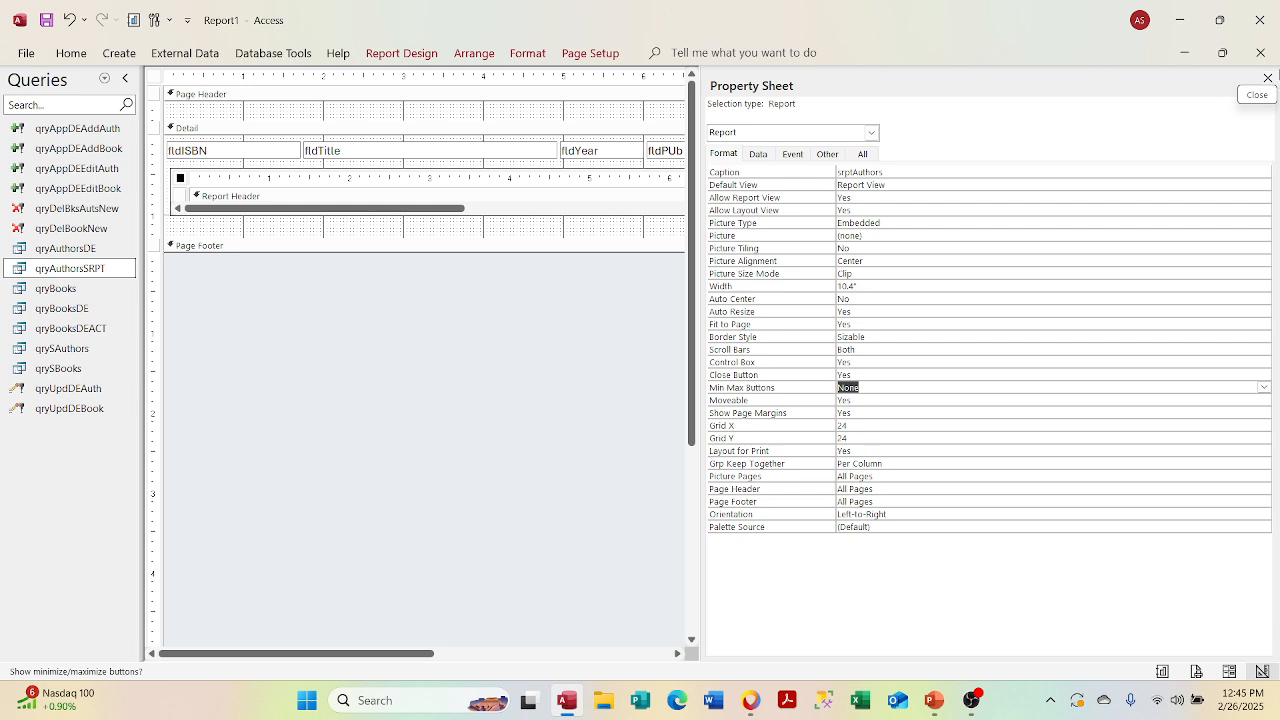
pyautogui.click(1209, 211)
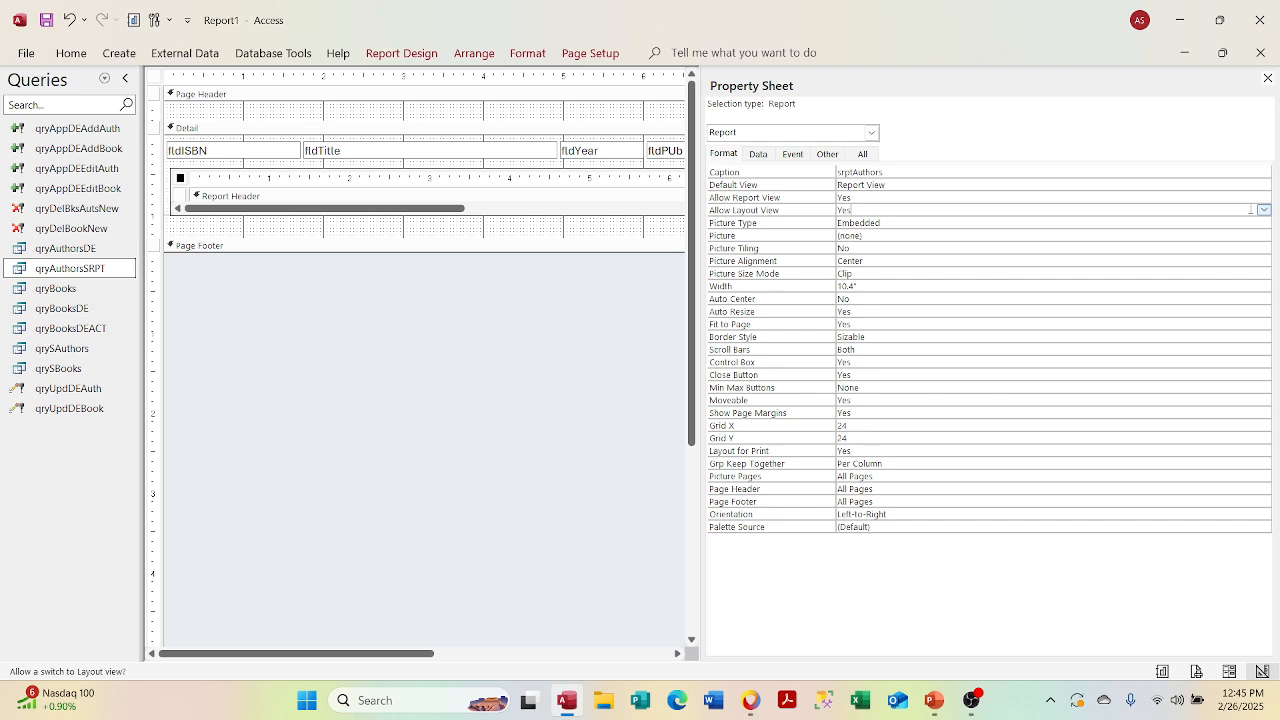
pyautogui.rightClick(1264, 210)
pyautogui.click(1255, 235)
pyautogui.click(1267, 79)
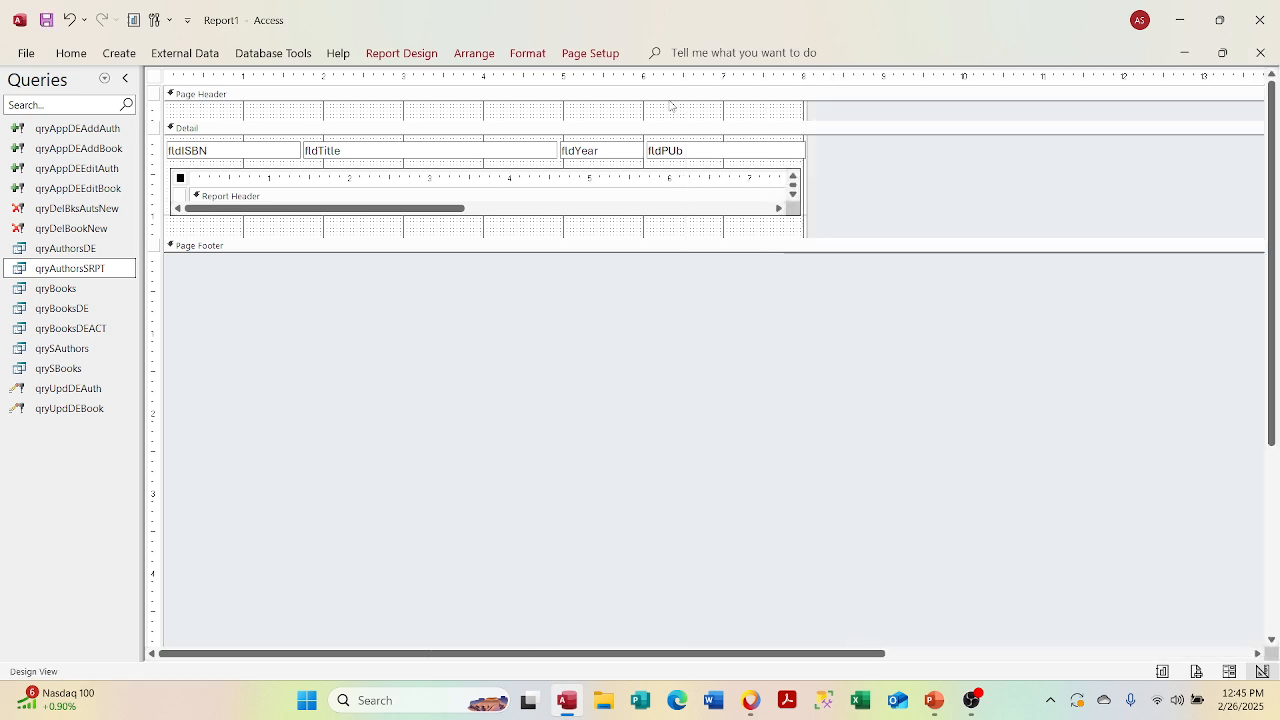
# Step: Restore the report window and check the subreports' horizontal scroll bars in Report View
pyautogui.click(1220, 53)
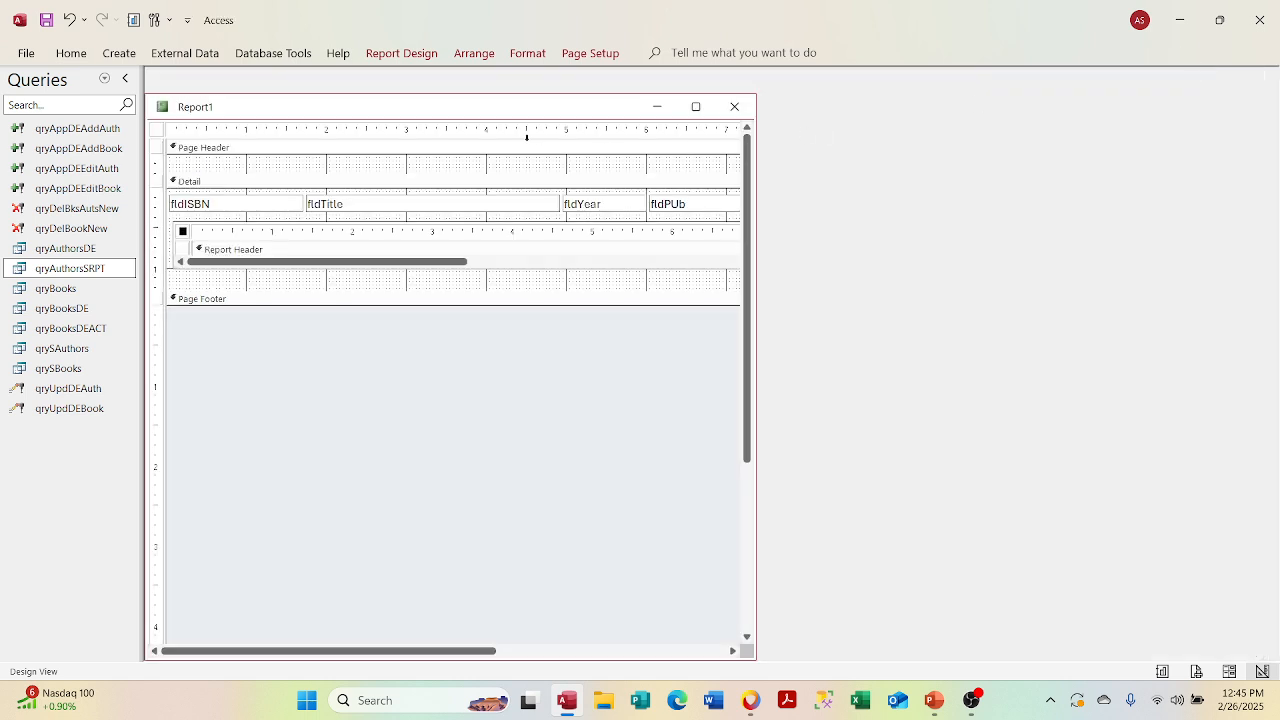
pyautogui.rightClick(484, 111)
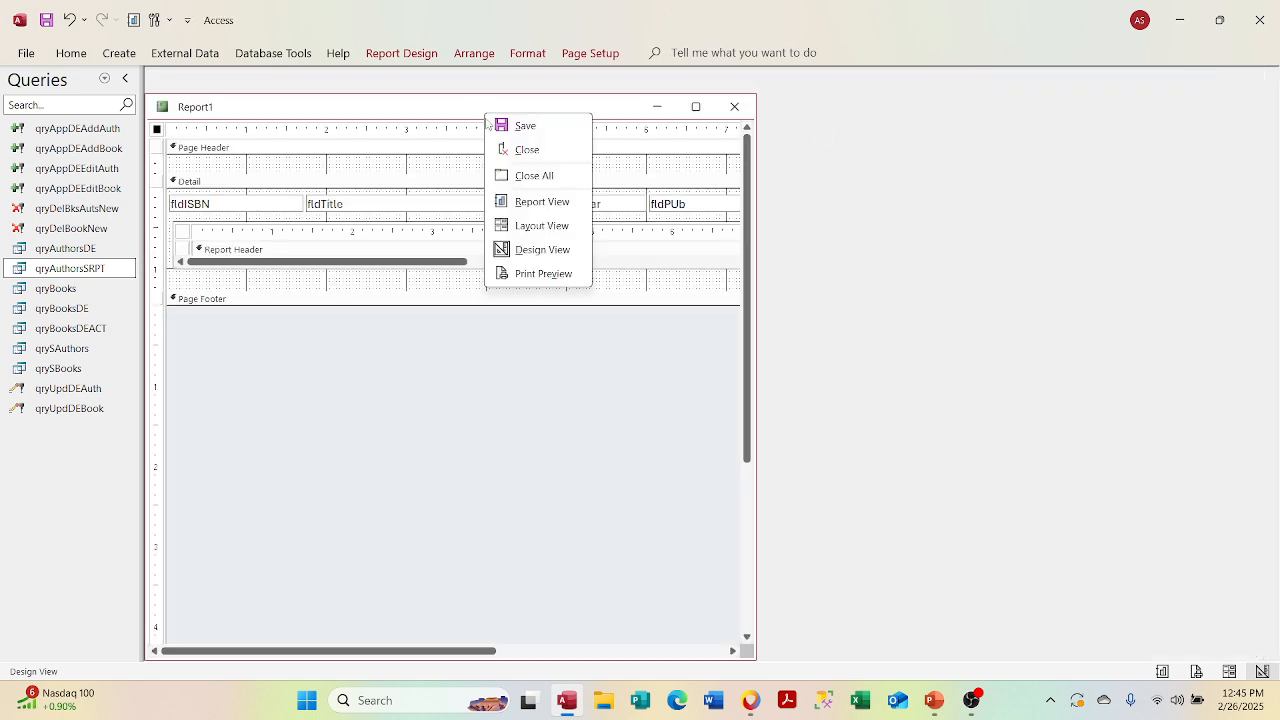
pyautogui.click(540, 202)
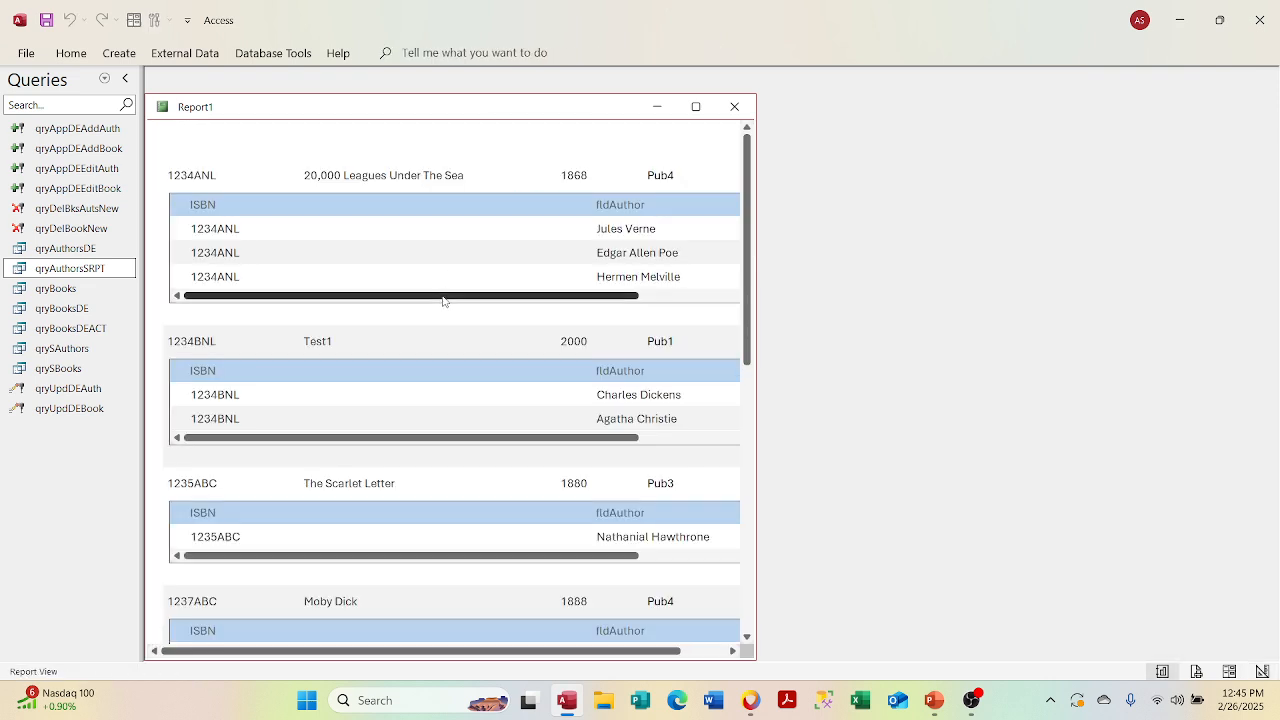
pyautogui.moveTo(443, 297); pyautogui.dragTo(351, 314)
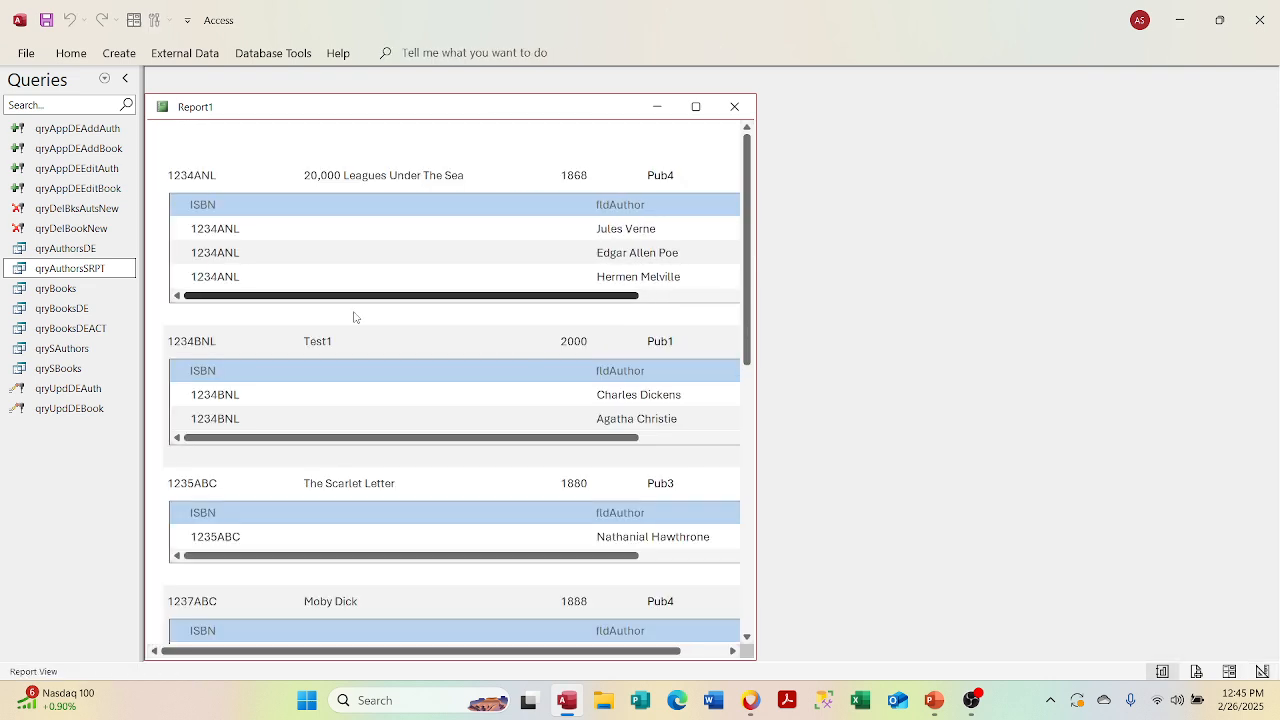
# Step: Set the authors subreport's Scroll Bars property to Neither in Design View, and show the report in Report View
pyautogui.rightClick(419, 112)
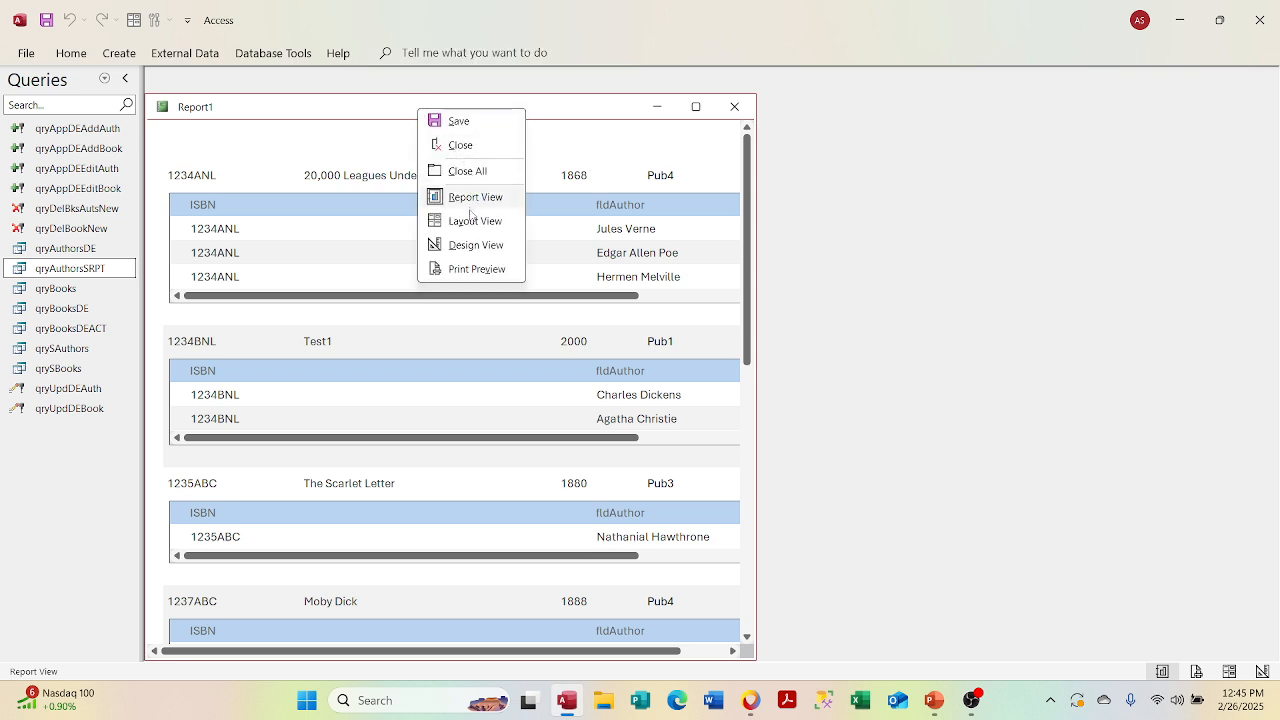
pyautogui.click(470, 245)
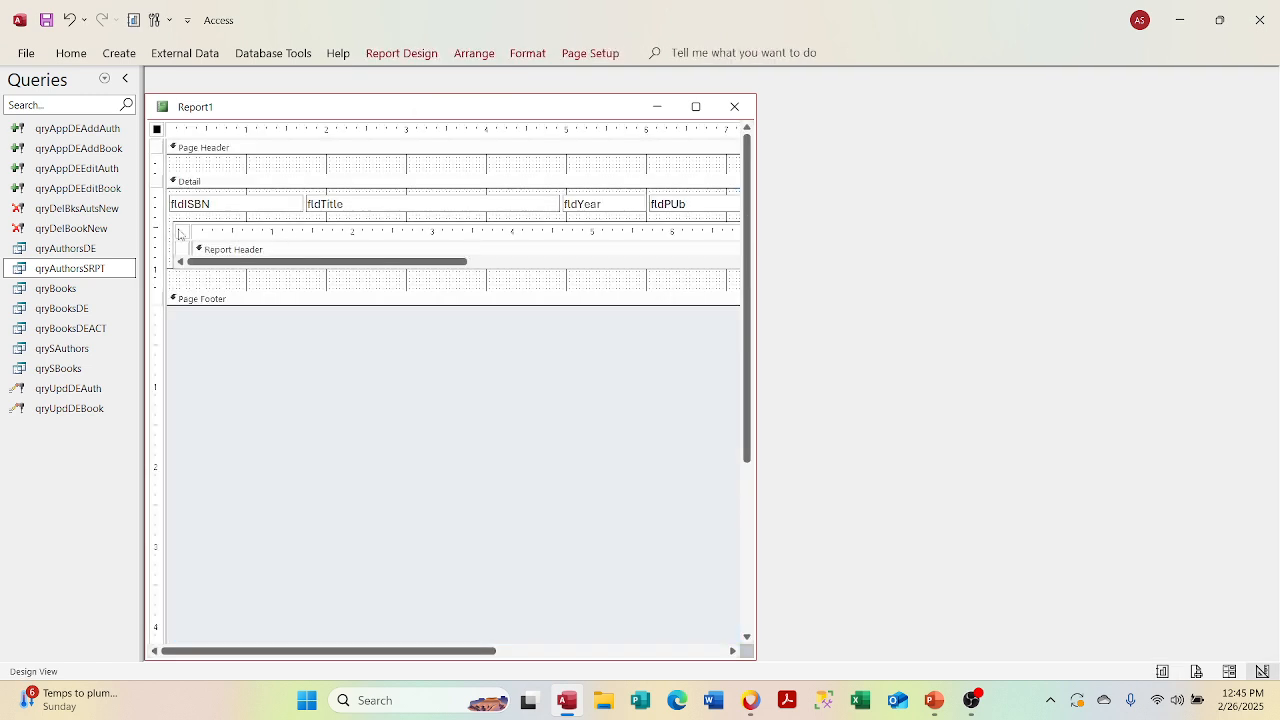
pyautogui.click(187, 232)
pyautogui.click(187, 232)
pyautogui.rightClick(187, 232)
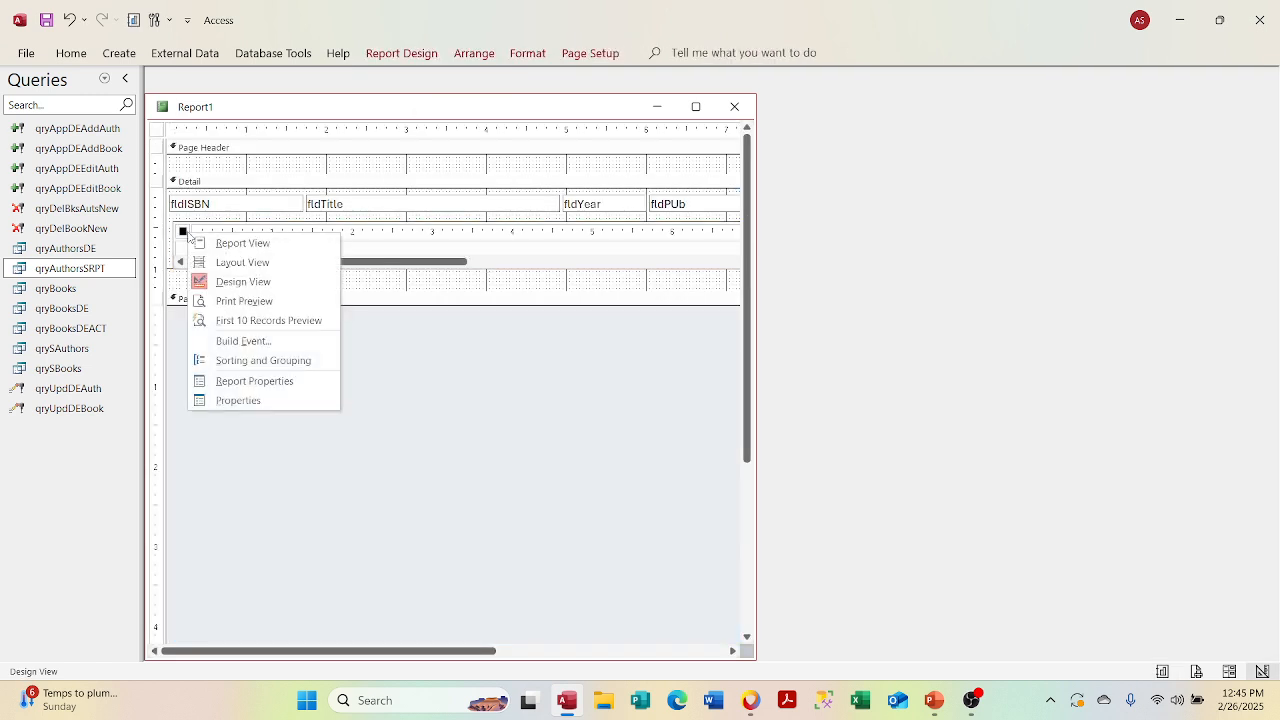
pyautogui.click(265, 410)
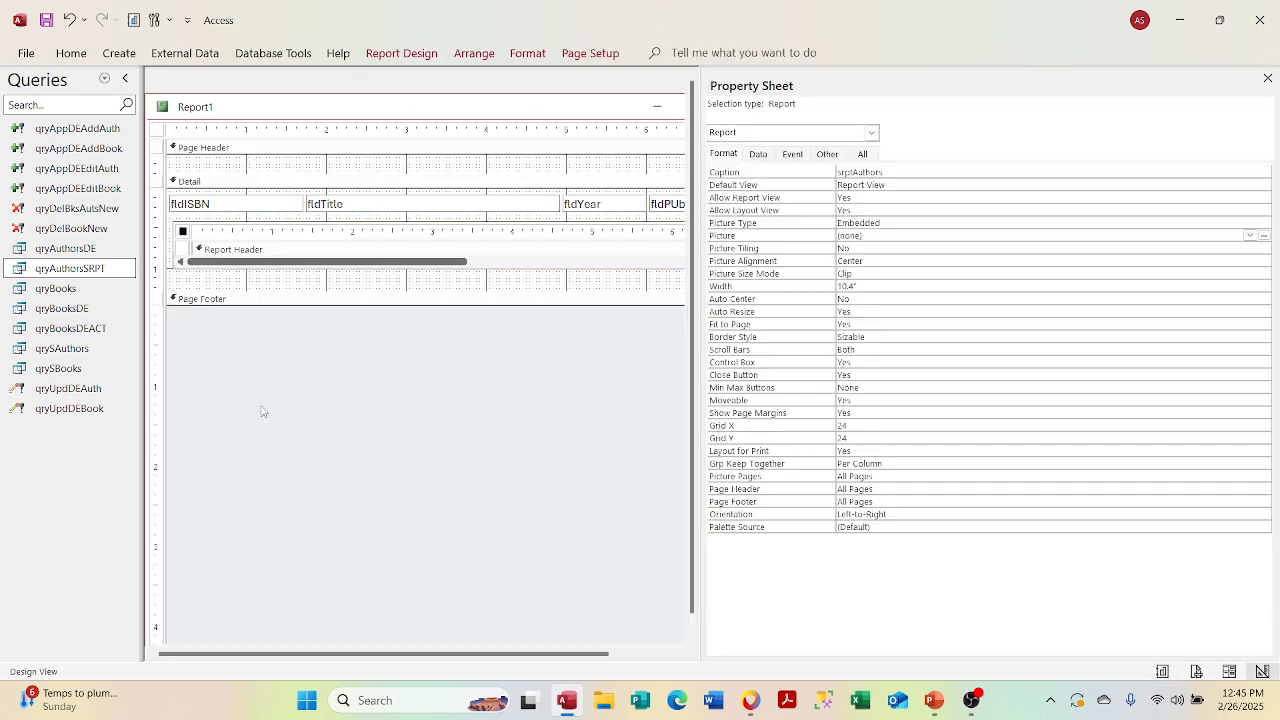
pyautogui.click(916, 350)
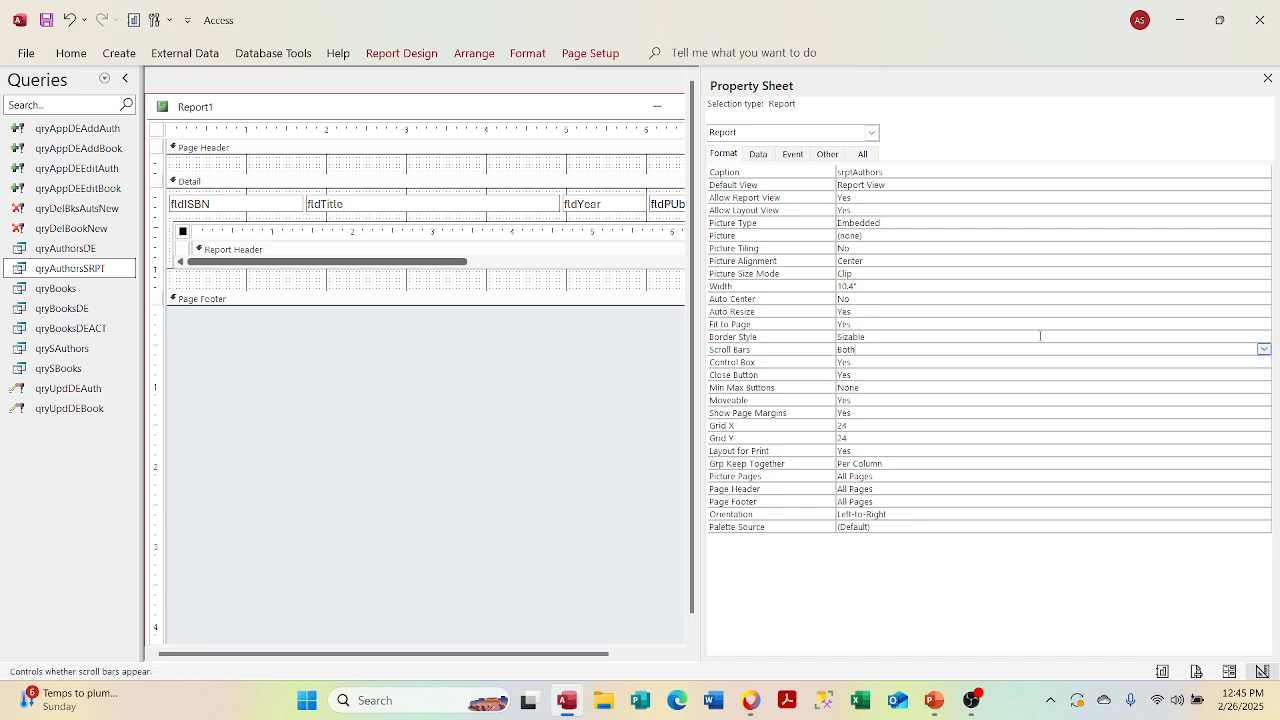
pyautogui.click(1264, 349)
pyautogui.click(1000, 362)
pyautogui.click(1093, 421)
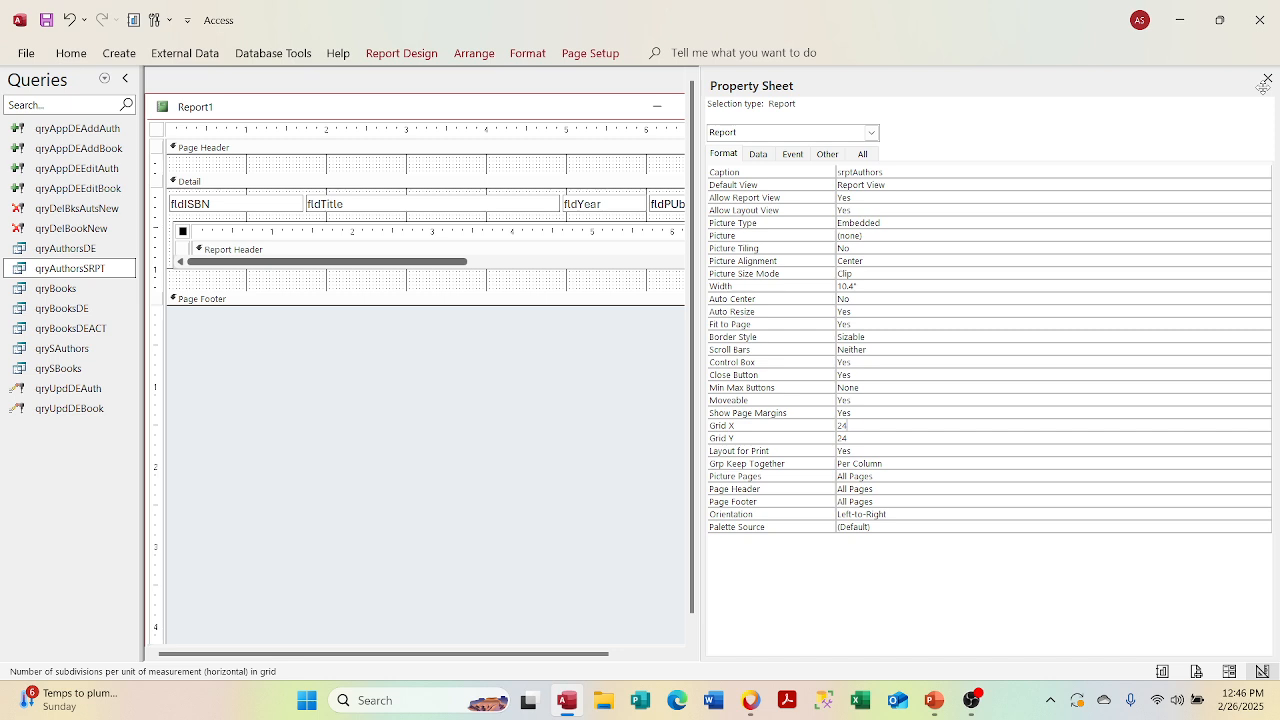
pyautogui.click(1267, 78)
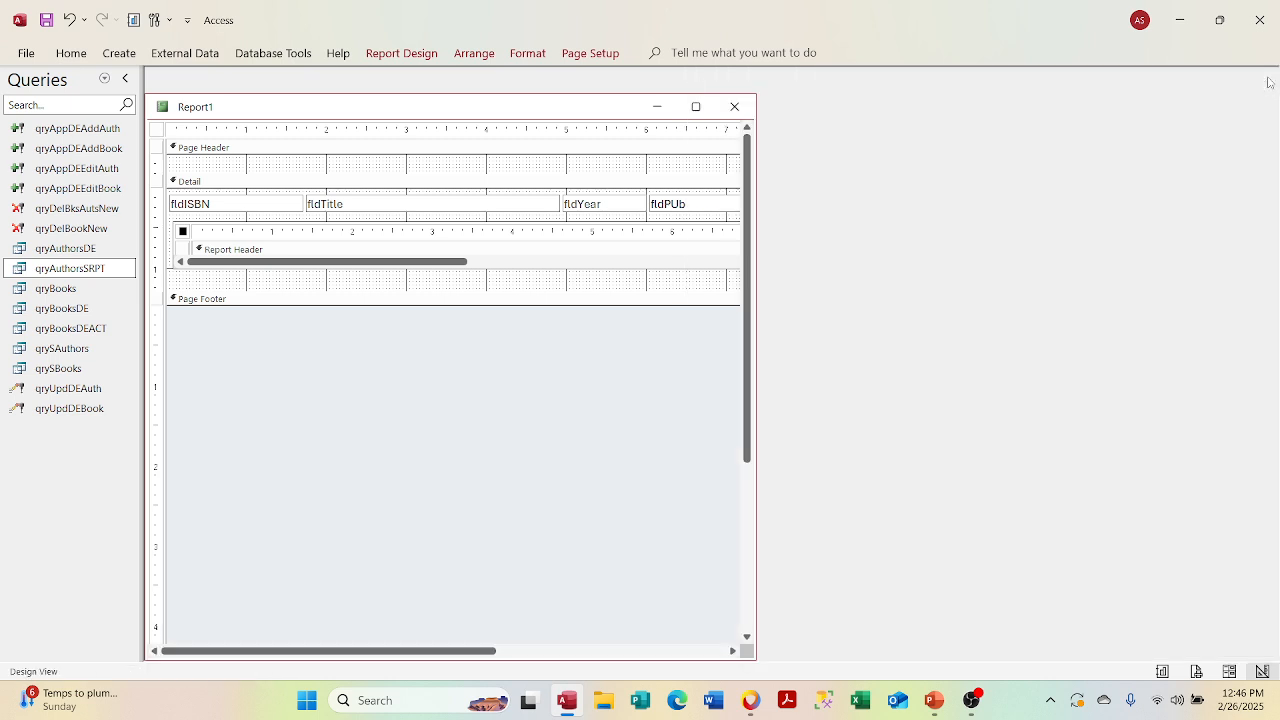
pyautogui.rightClick(464, 110)
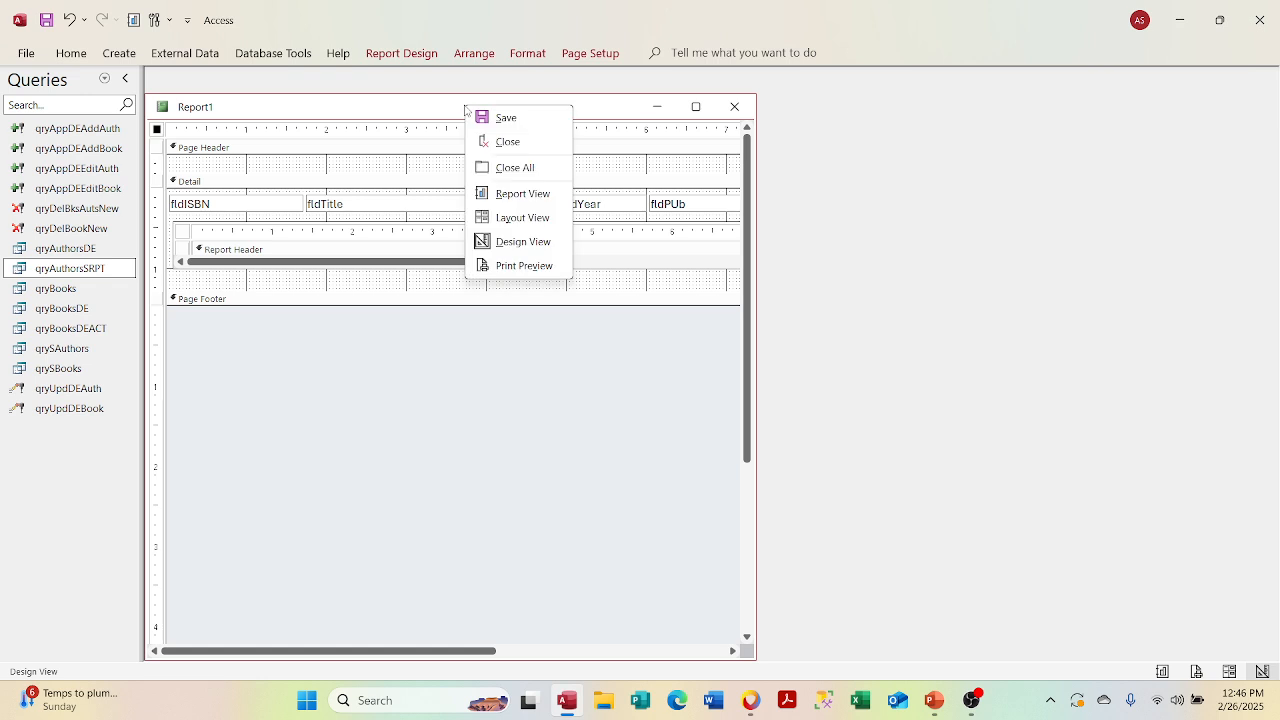
pyautogui.click(505, 197)
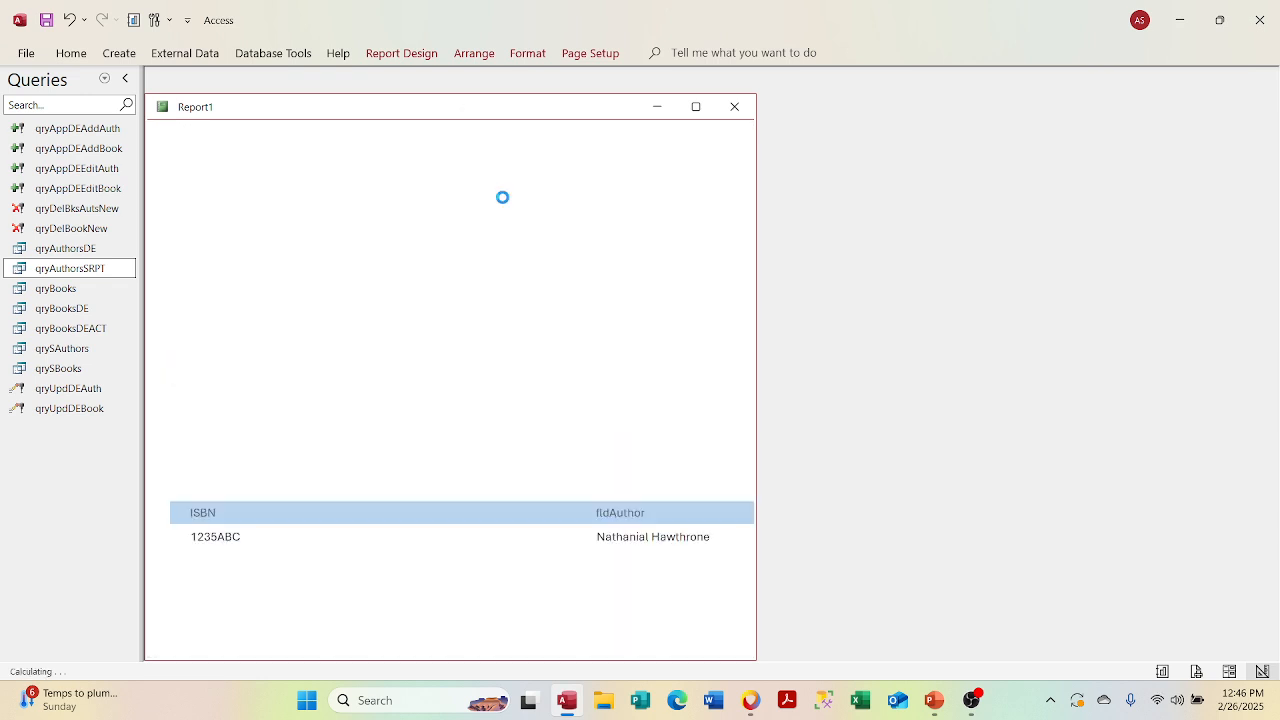
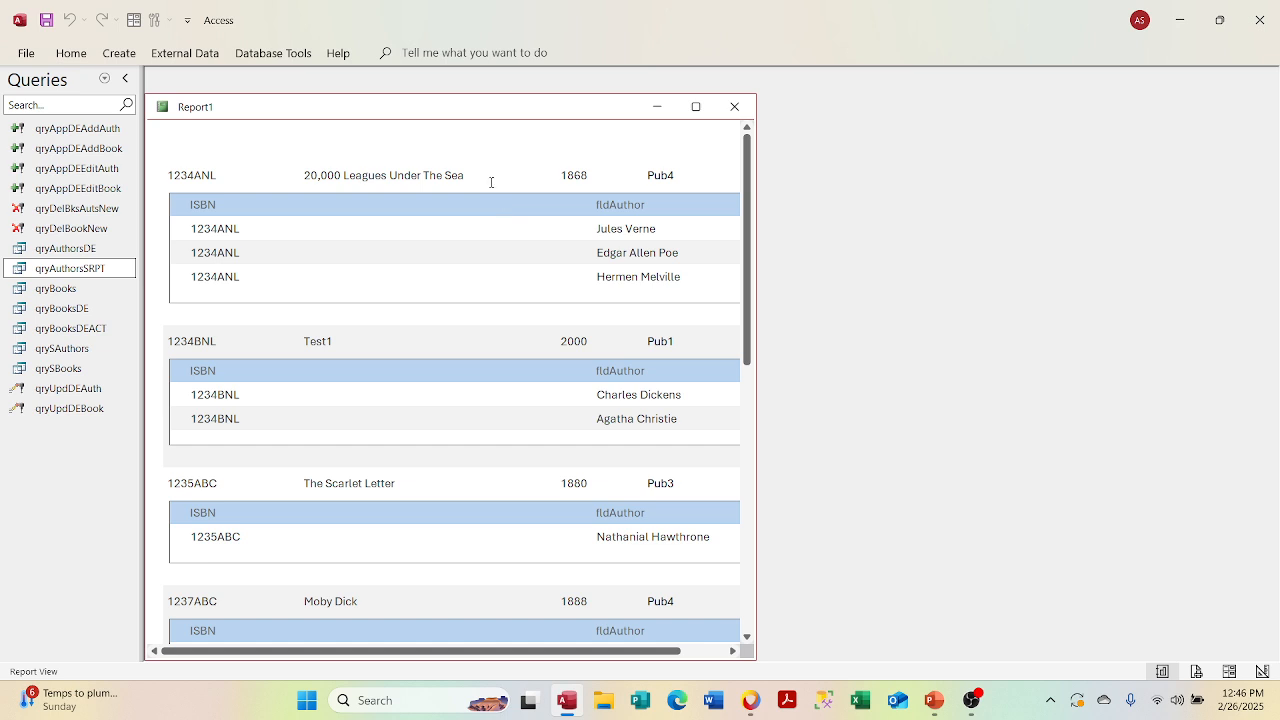
# Step: In Design View, move the book fields and the authors subreport down together in the Detail section to free space above them
pyautogui.rightClick(497, 110)
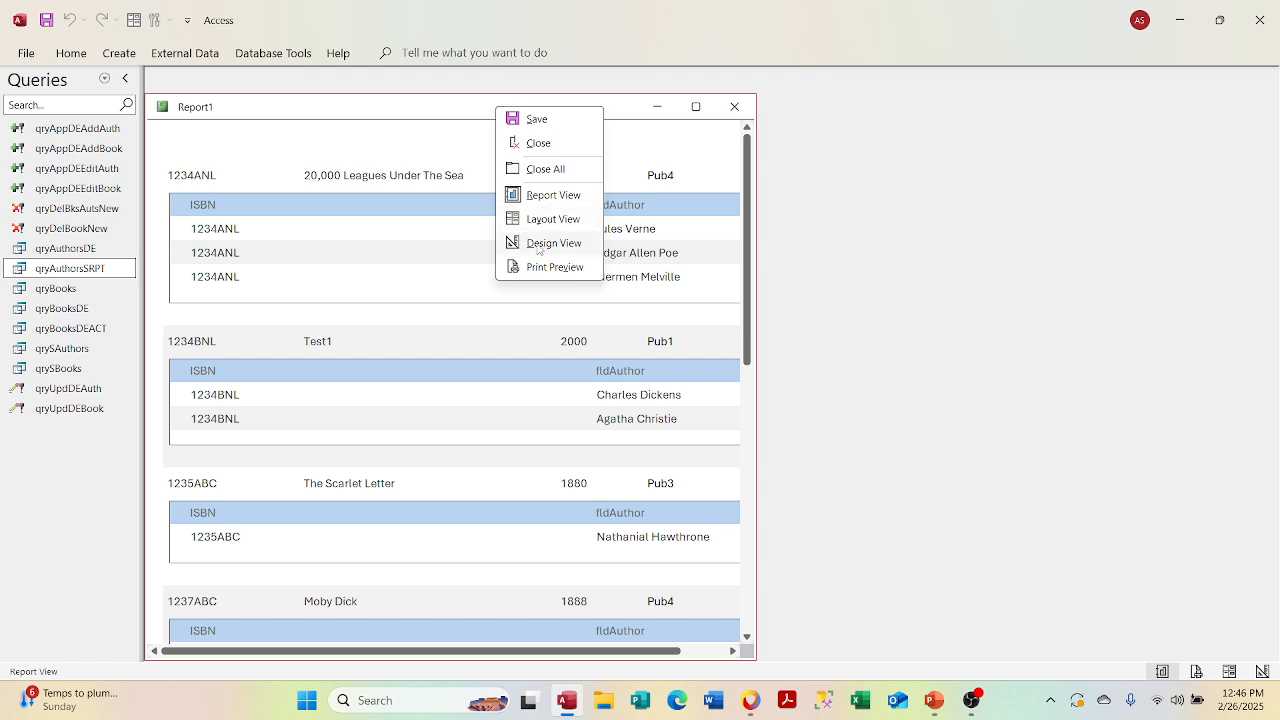
pyautogui.click(538, 247)
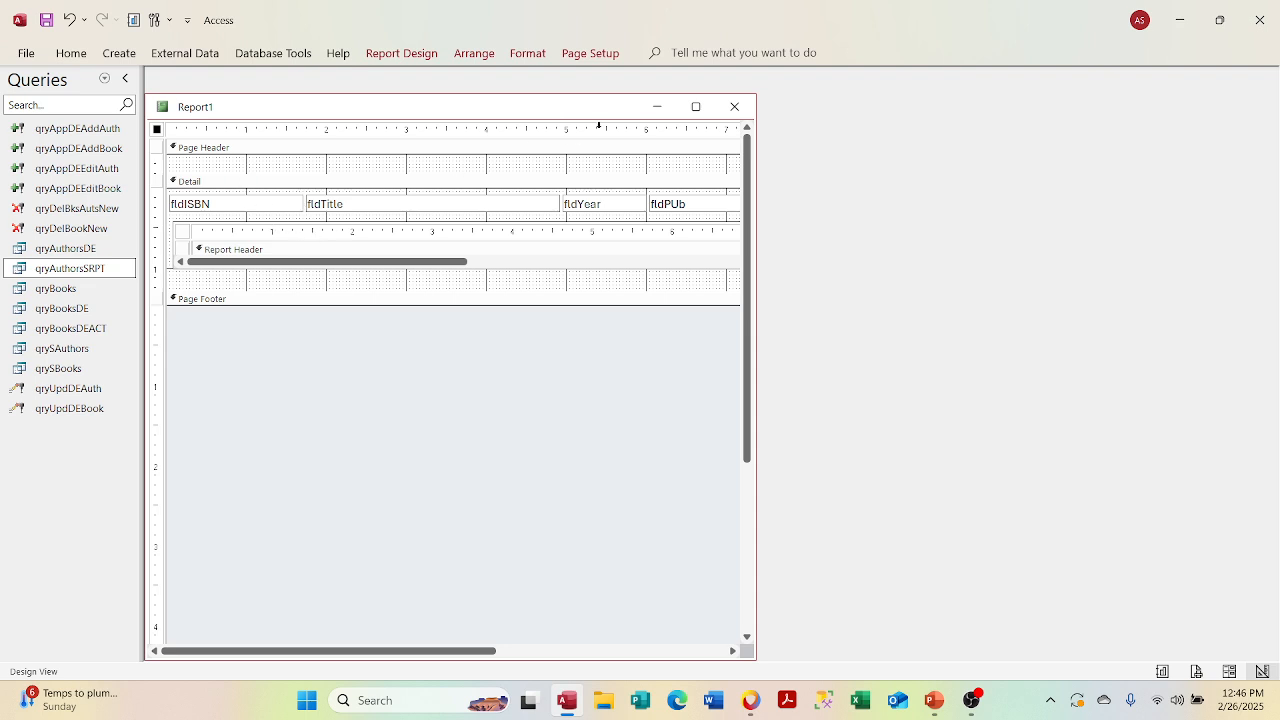
pyautogui.click(696, 106)
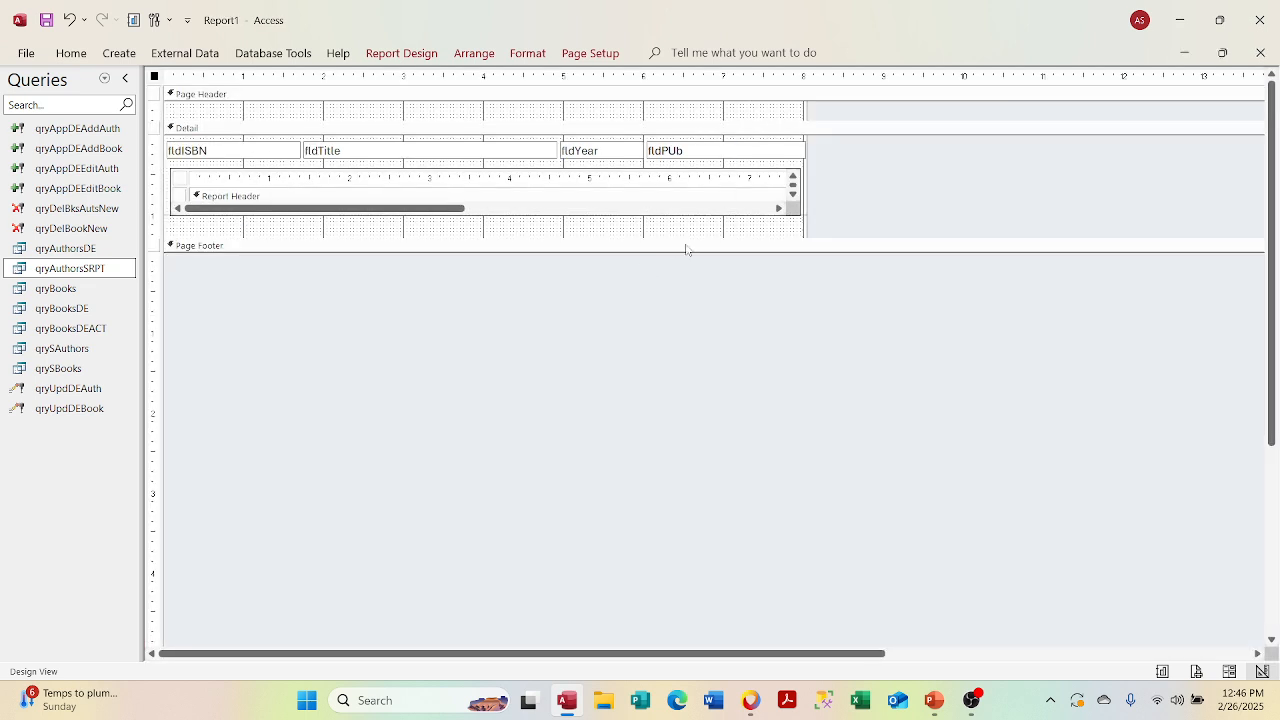
pyautogui.moveTo(762, 234); pyautogui.dragTo(180, 152)
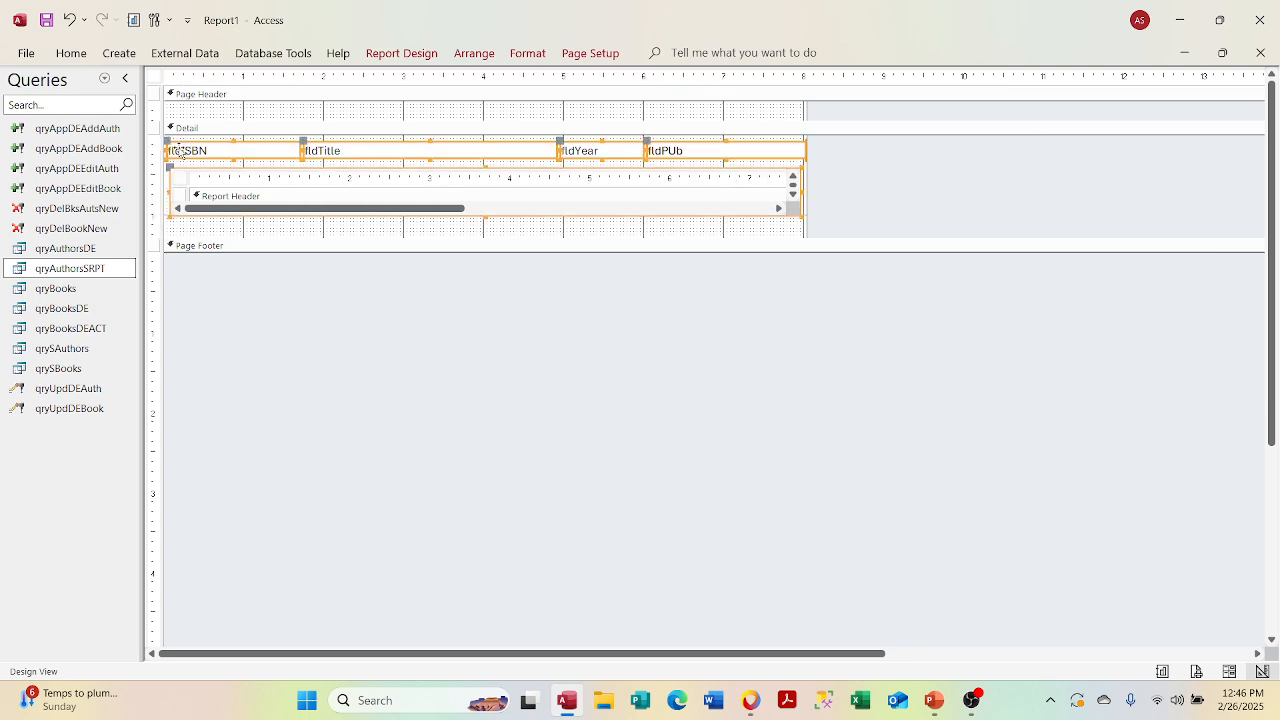
pyautogui.press('Down')
pyautogui.press('Down')
pyautogui.press('Down')
pyautogui.press('Down')
pyautogui.press('Down')
pyautogui.press('Down')
pyautogui.press('Down')
pyautogui.press('Down')
pyautogui.press('Down')
pyautogui.press('Down')
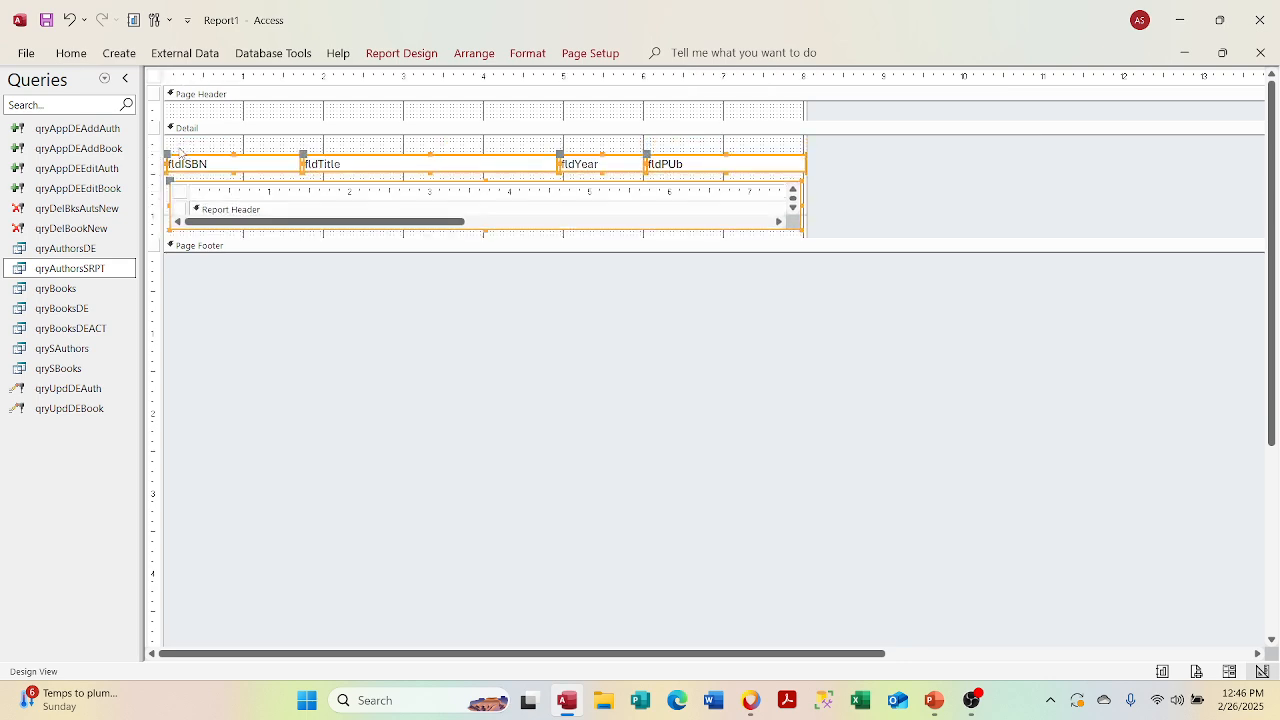
pyautogui.press('Down')
pyautogui.press('Down')
pyautogui.press('Down')
pyautogui.press('Down')
pyautogui.press('Down')
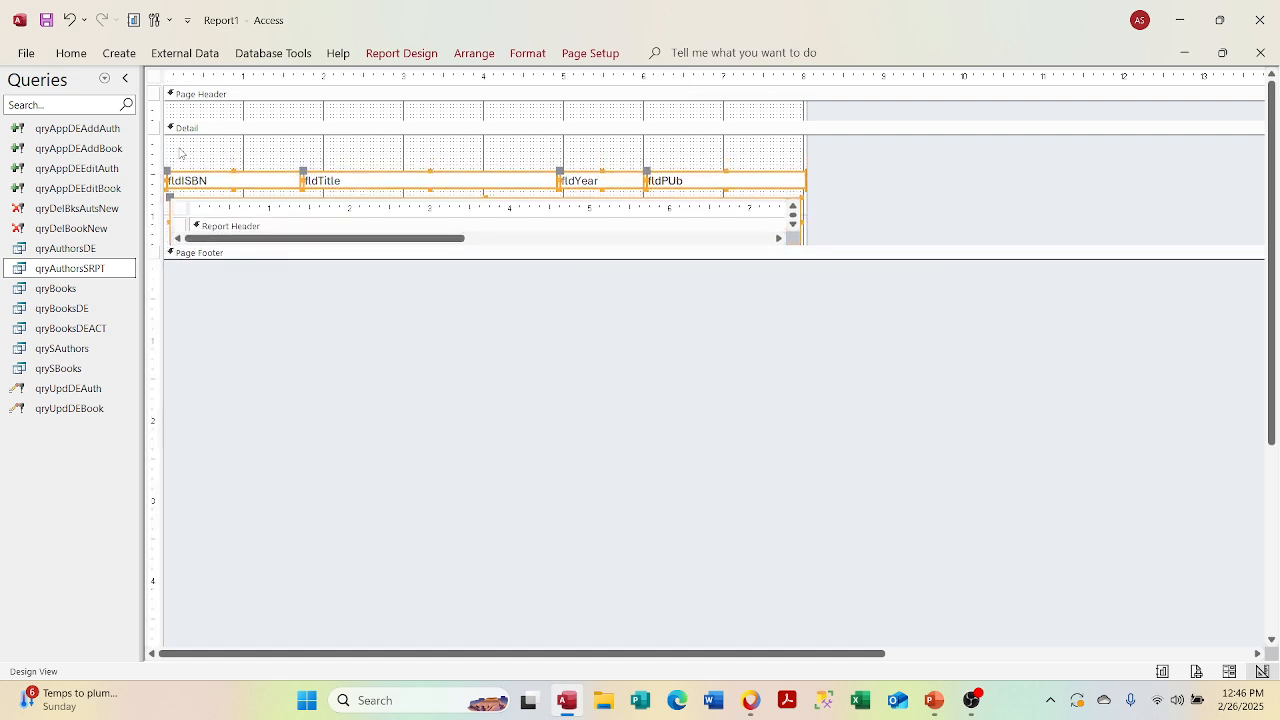
pyautogui.press('Up')
pyautogui.press('Up')
pyautogui.press('Up')
pyautogui.press('Up')
pyautogui.press('Up')
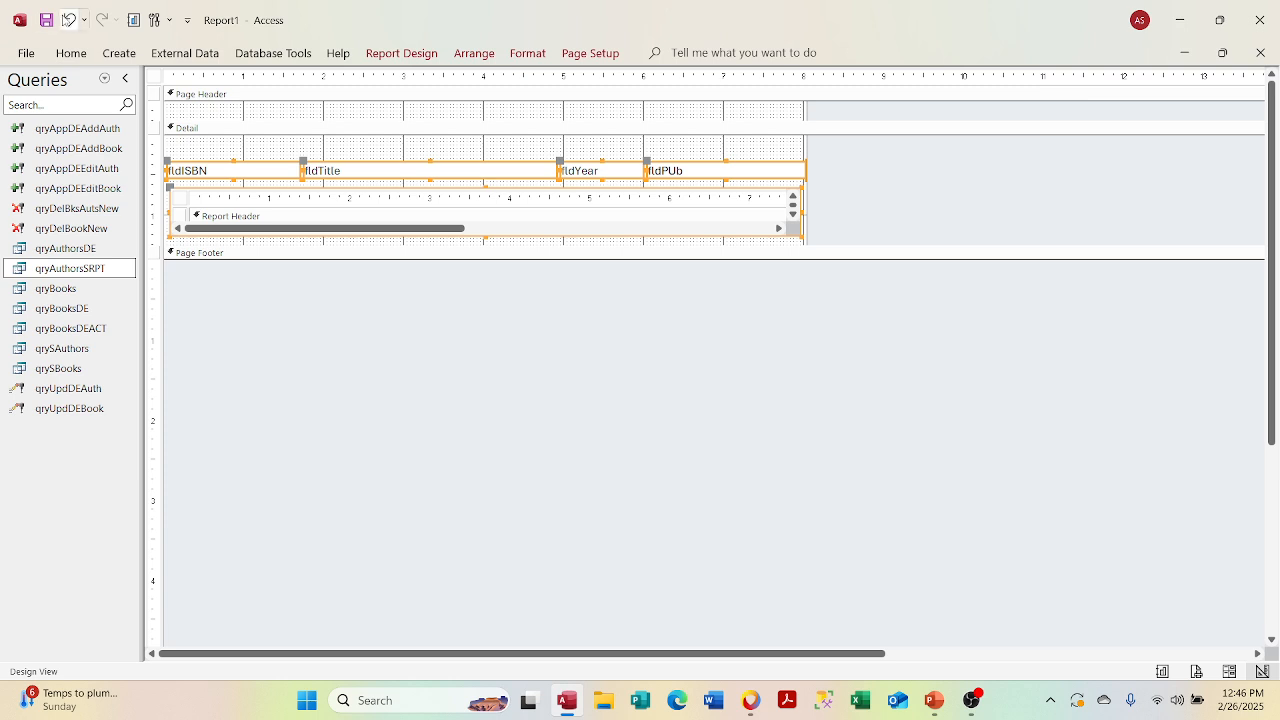
# Step: List the database's forms, examine sfrmDEBooks in Design View for column heading labels, and close it
pyautogui.click(104, 78)
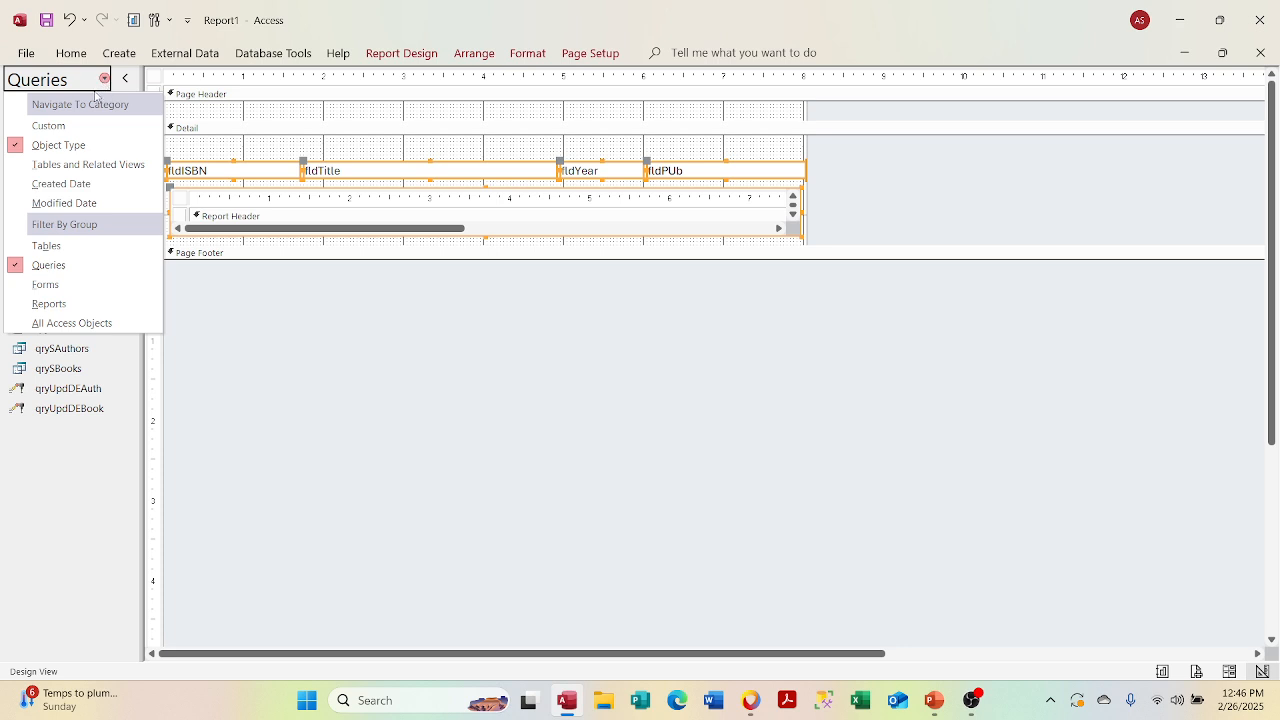
pyautogui.click(97, 285)
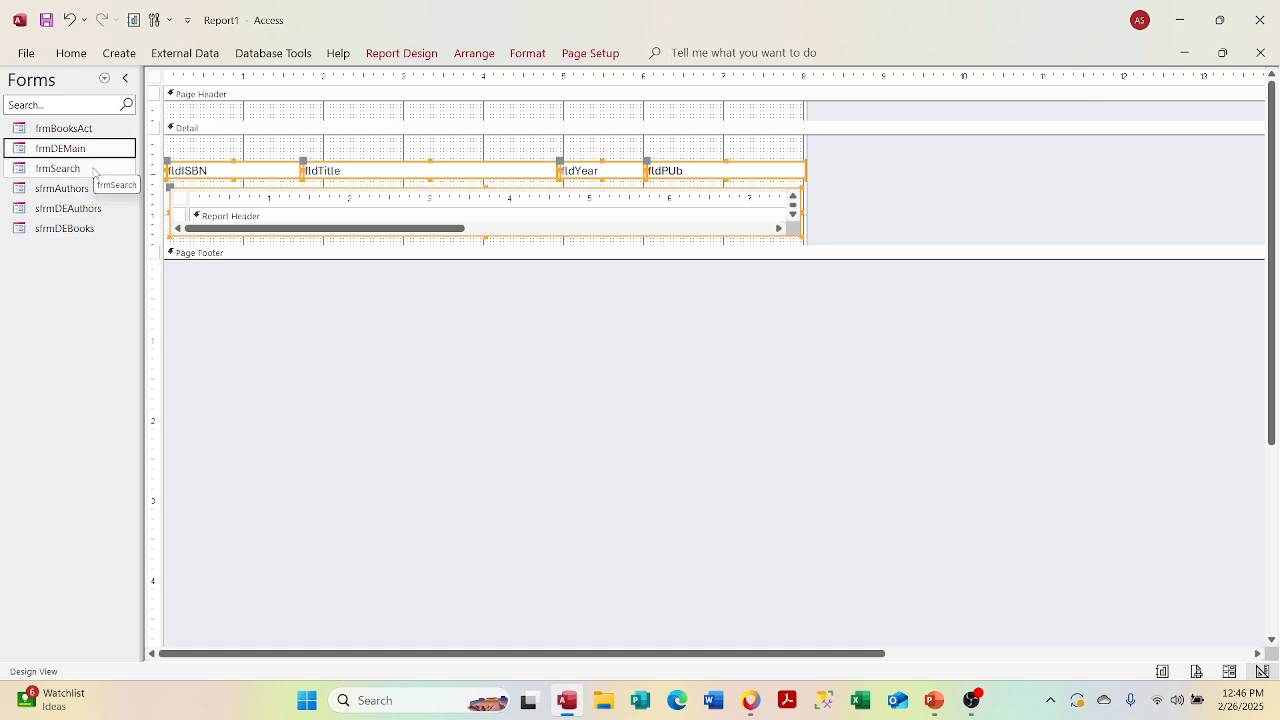
pyautogui.rightClick(93, 232)
pyautogui.click(130, 290)
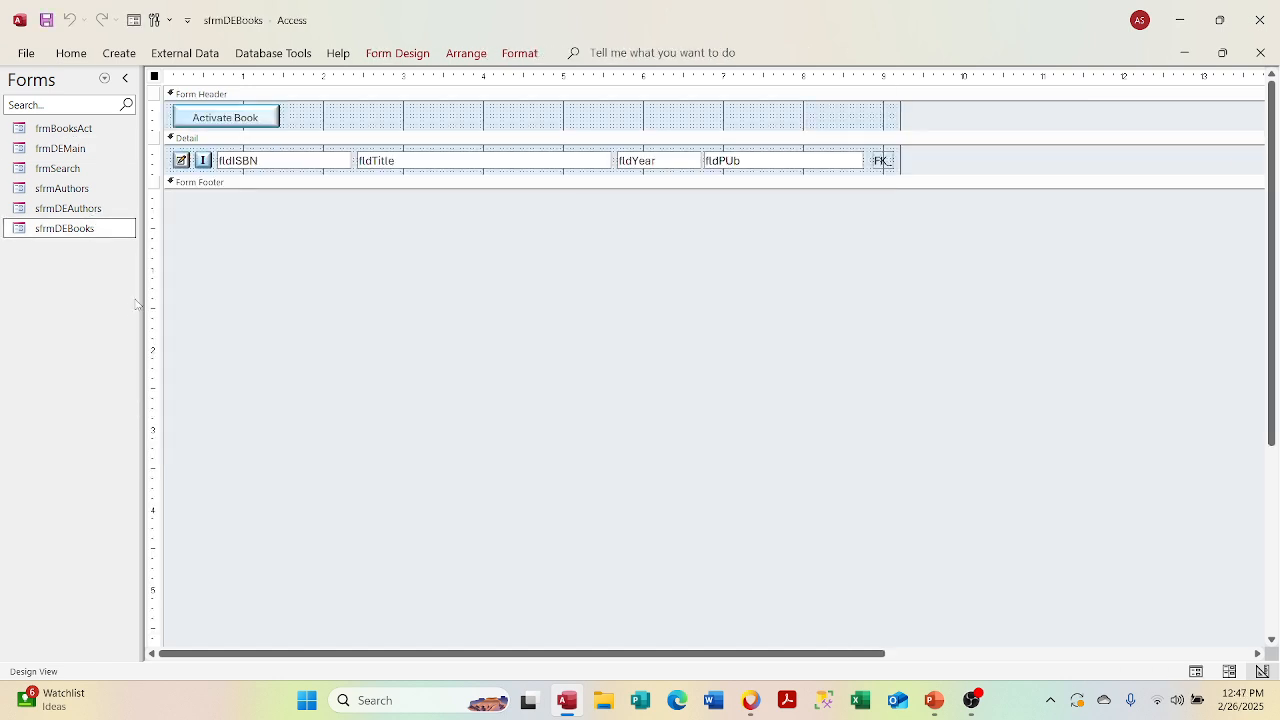
pyautogui.click(1260, 52)
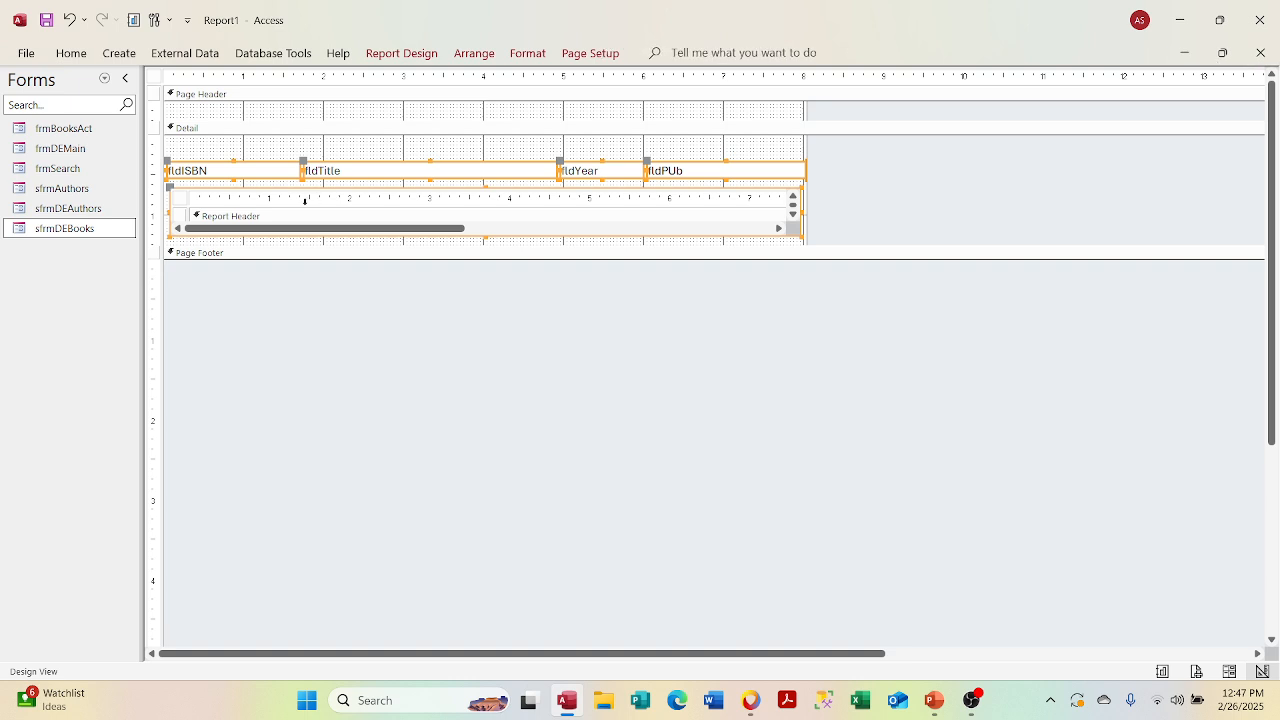
# Step: Copy the ISBN, Title, Year and Publisher labels from frmDEMain in Design View and close that form
pyautogui.rightClick(77, 146)
pyautogui.click(102, 206)
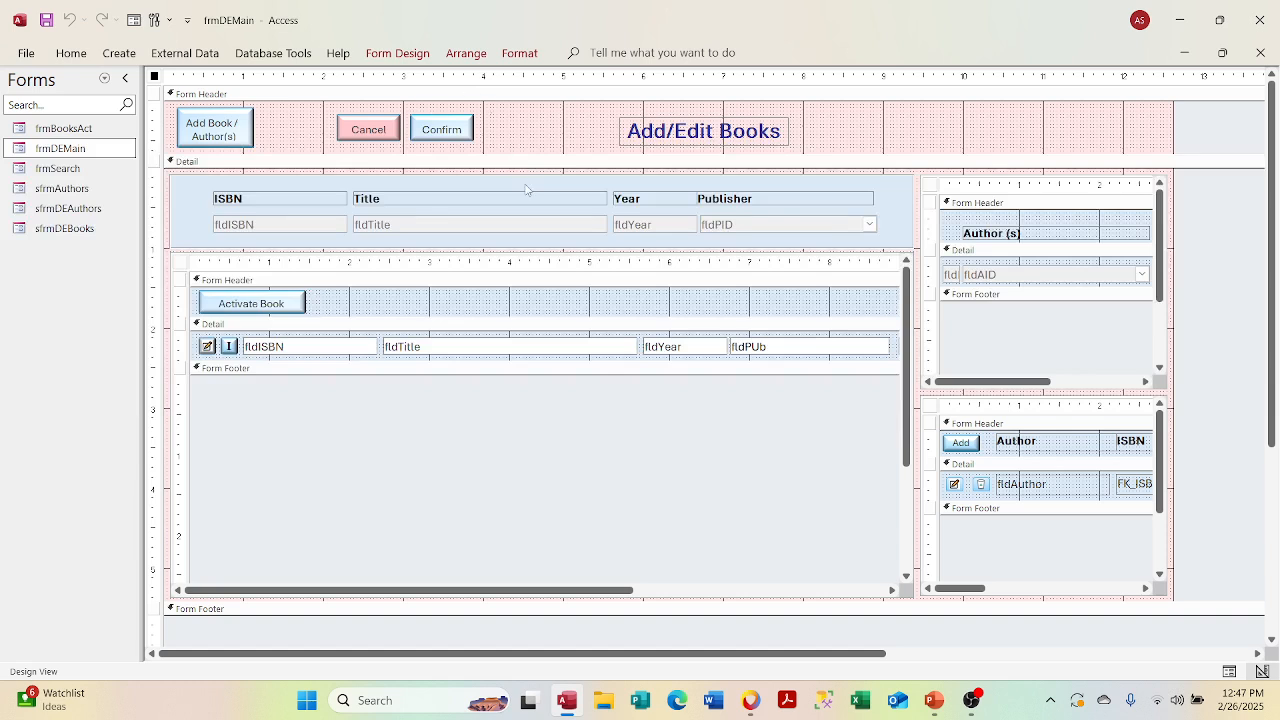
pyautogui.click(887, 200)
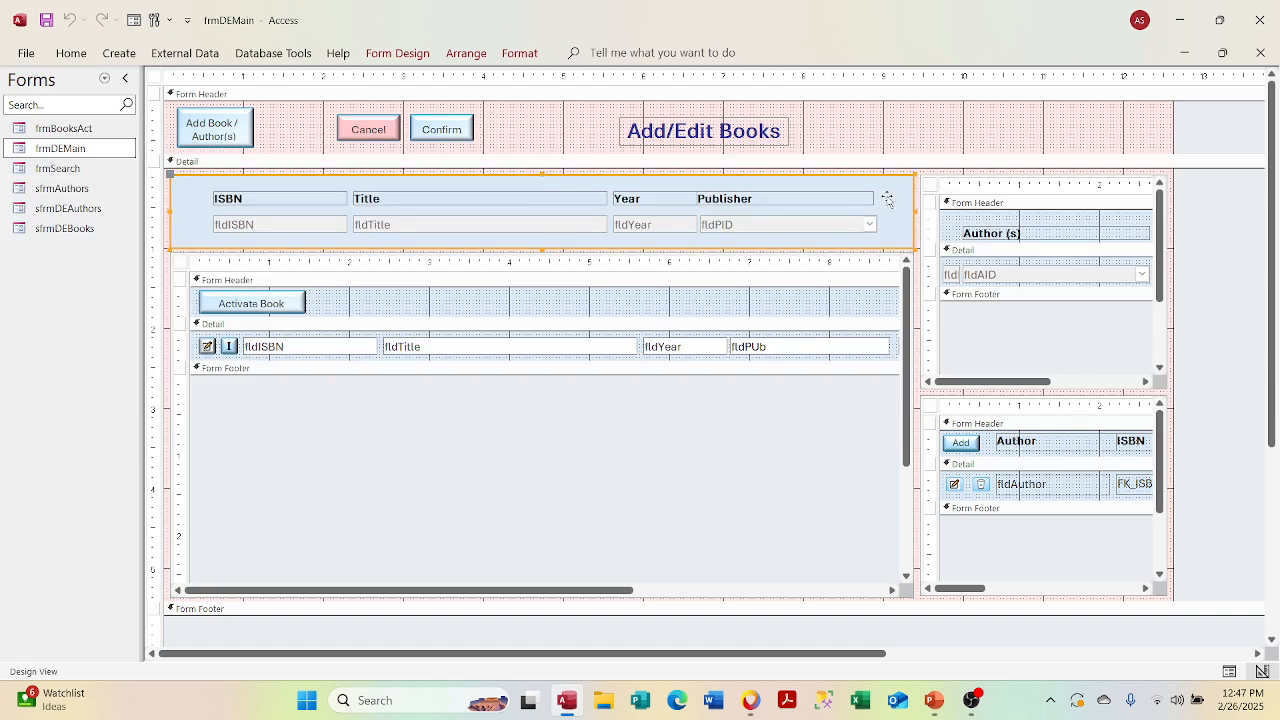
pyautogui.click(847, 136)
pyautogui.click(826, 202)
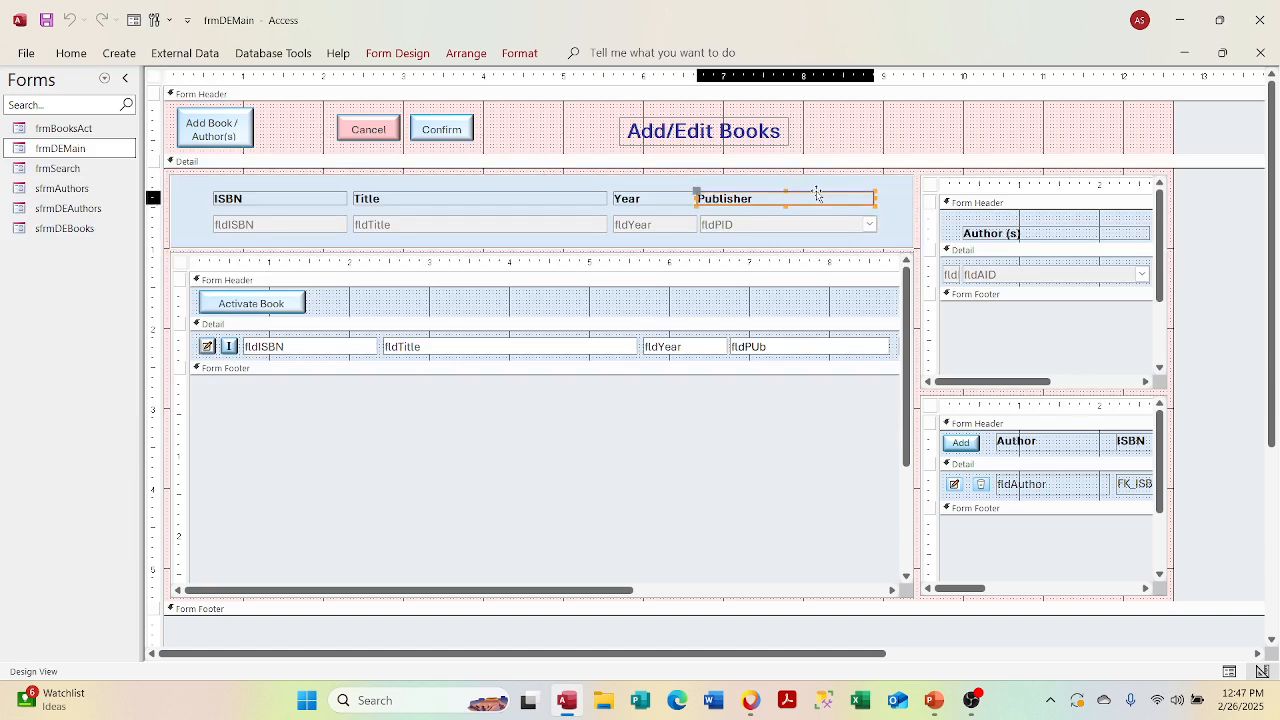
pyautogui.keyDown('shift'); pyautogui.click(636, 200); pyautogui.keyUp('shift')
pyautogui.keyDown('shift'); pyautogui.click(540, 202); pyautogui.keyUp('shift')
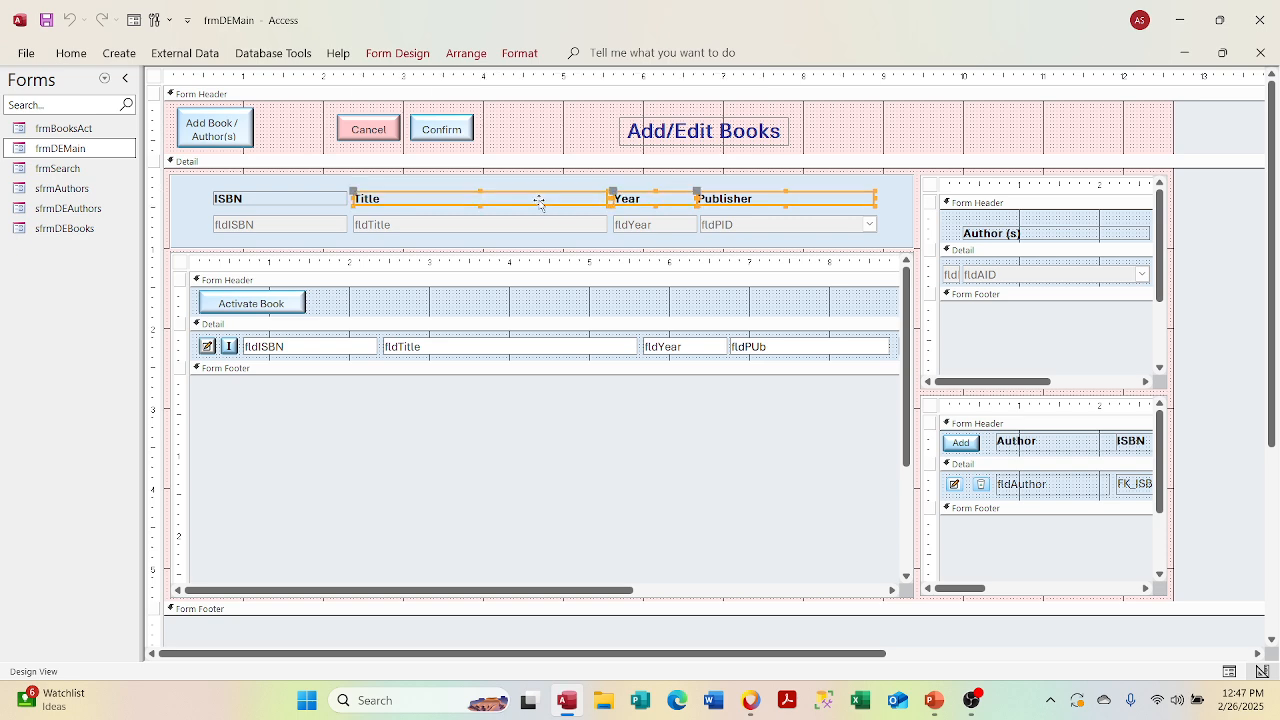
pyautogui.keyDown('shift'); pyautogui.click(316, 200); pyautogui.keyUp('shift')
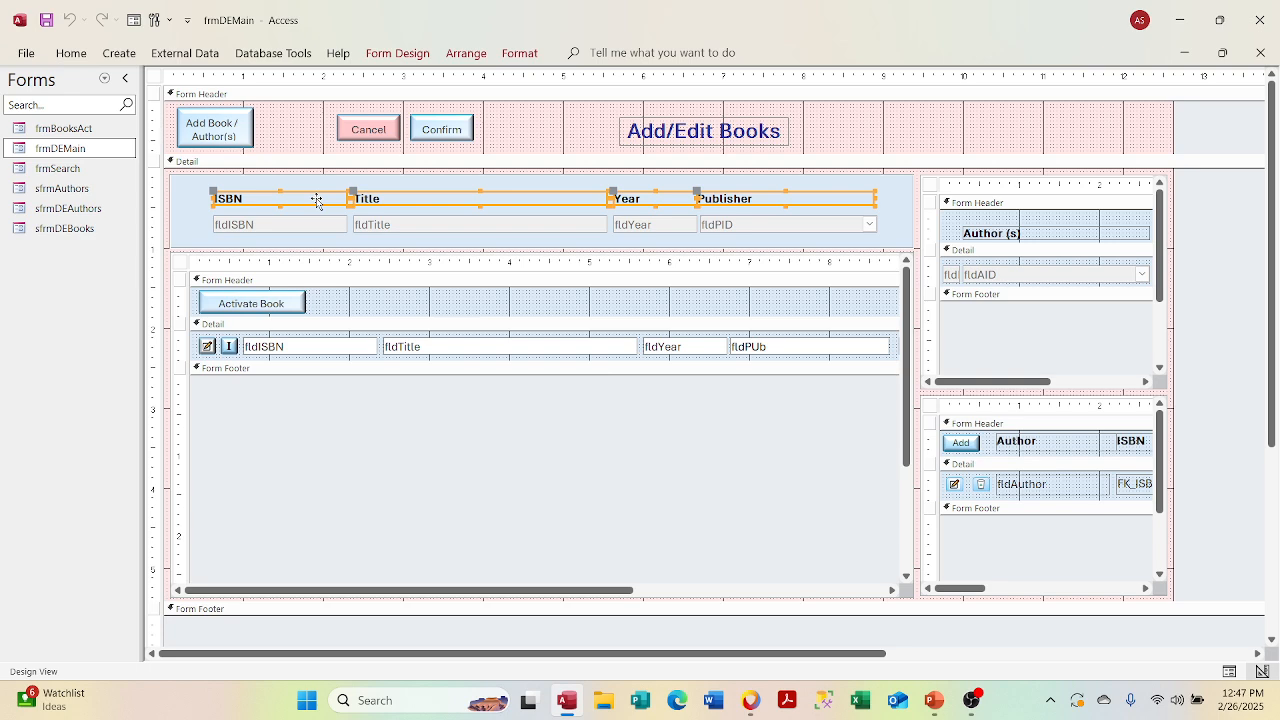
pyautogui.click(1185, 56)
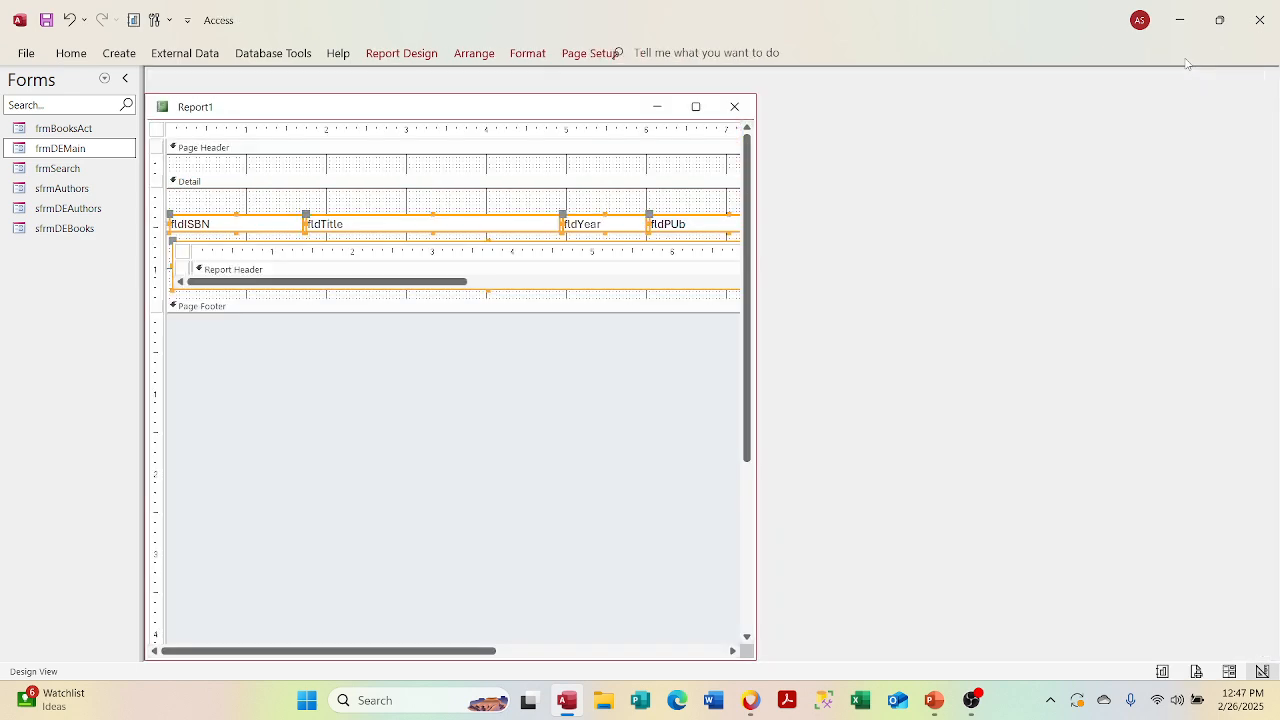
# Step: Paste the copied heading labels into the report's Detail section and place them just above the book fields
pyautogui.click(240, 200)
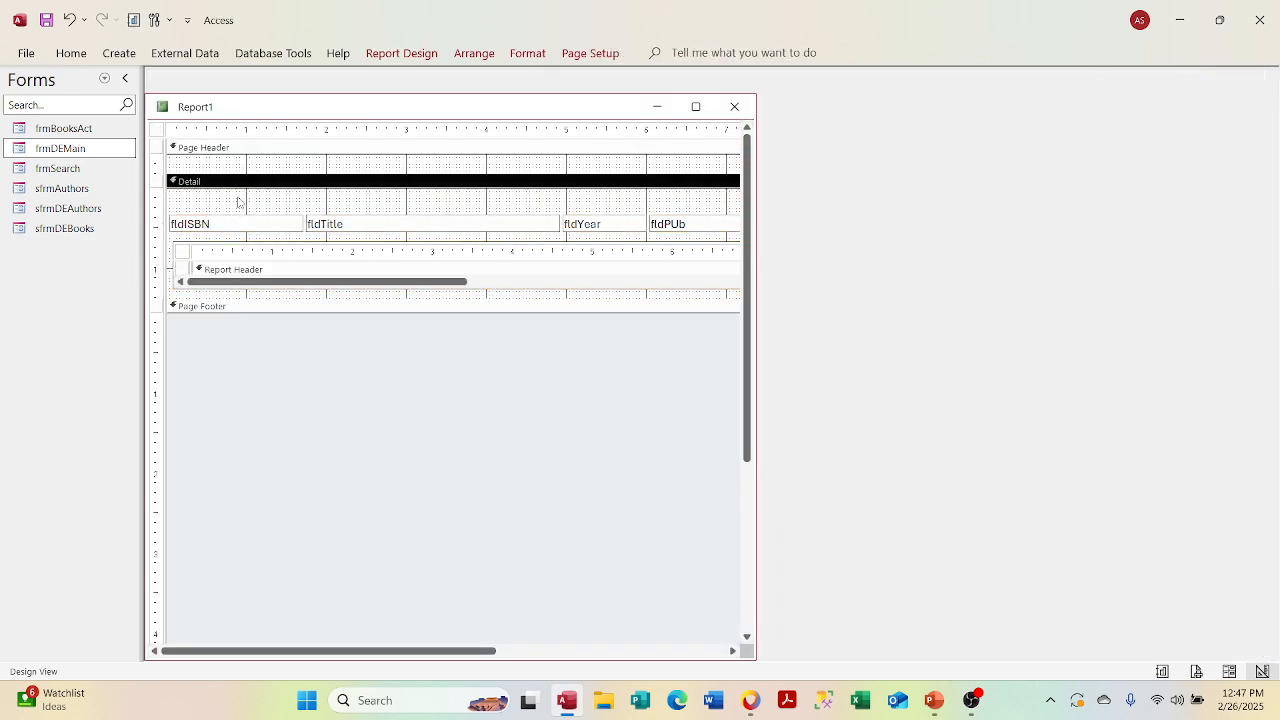
pyautogui.hotkey('ctrl', 'v')
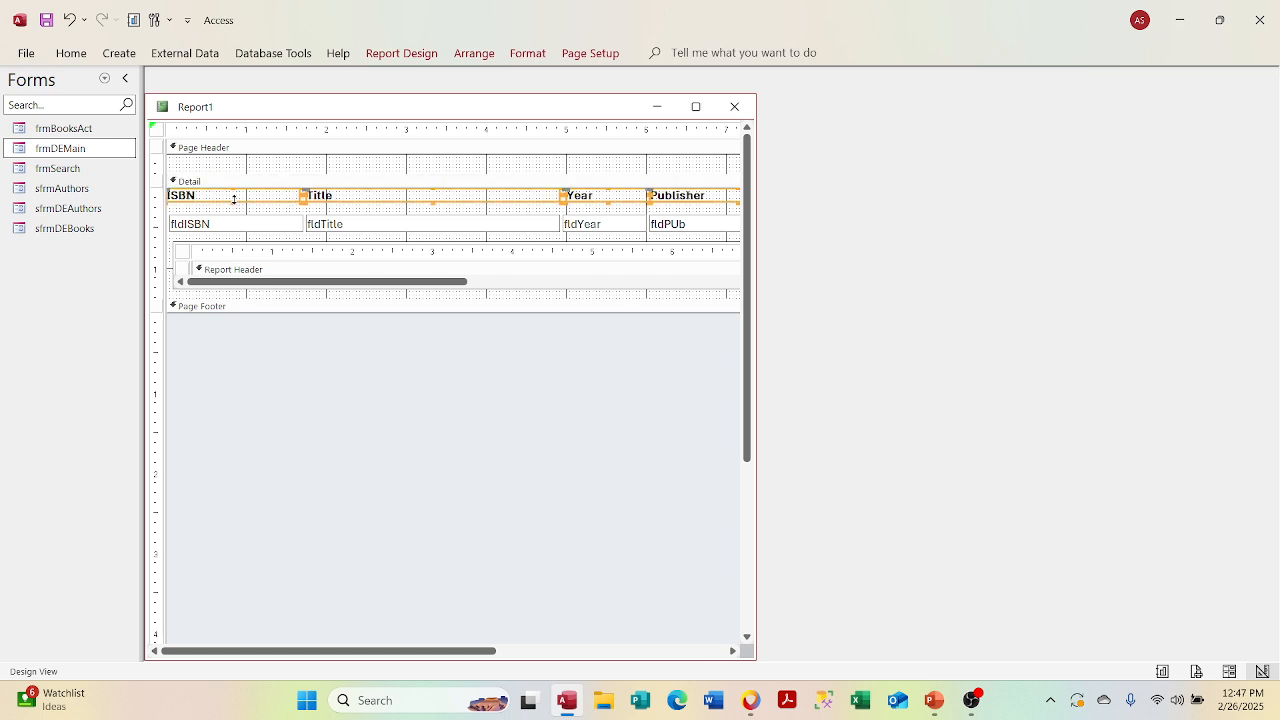
pyautogui.moveTo(234, 199); pyautogui.dragTo(234, 202)
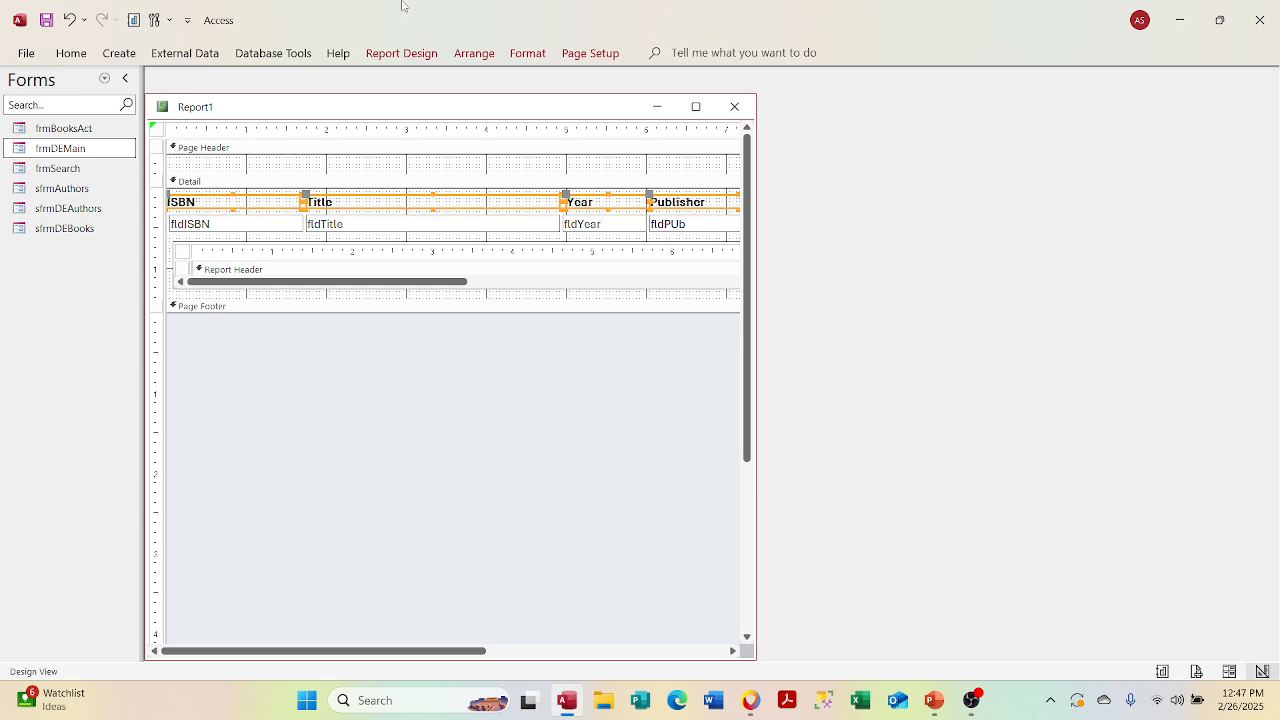
# Step: Narrow the Publisher label to end level with the fldPUb field, and show the report in Report View
pyautogui.click(698, 106)
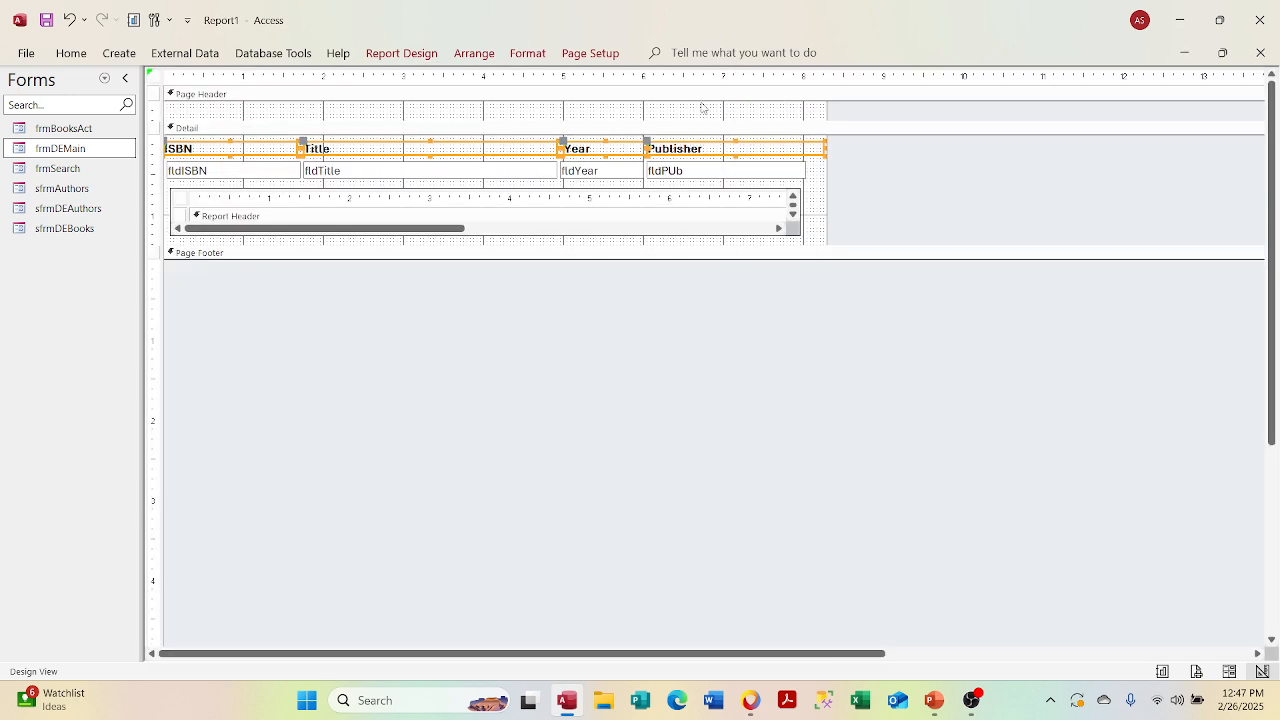
pyautogui.click(823, 176)
pyautogui.click(806, 148)
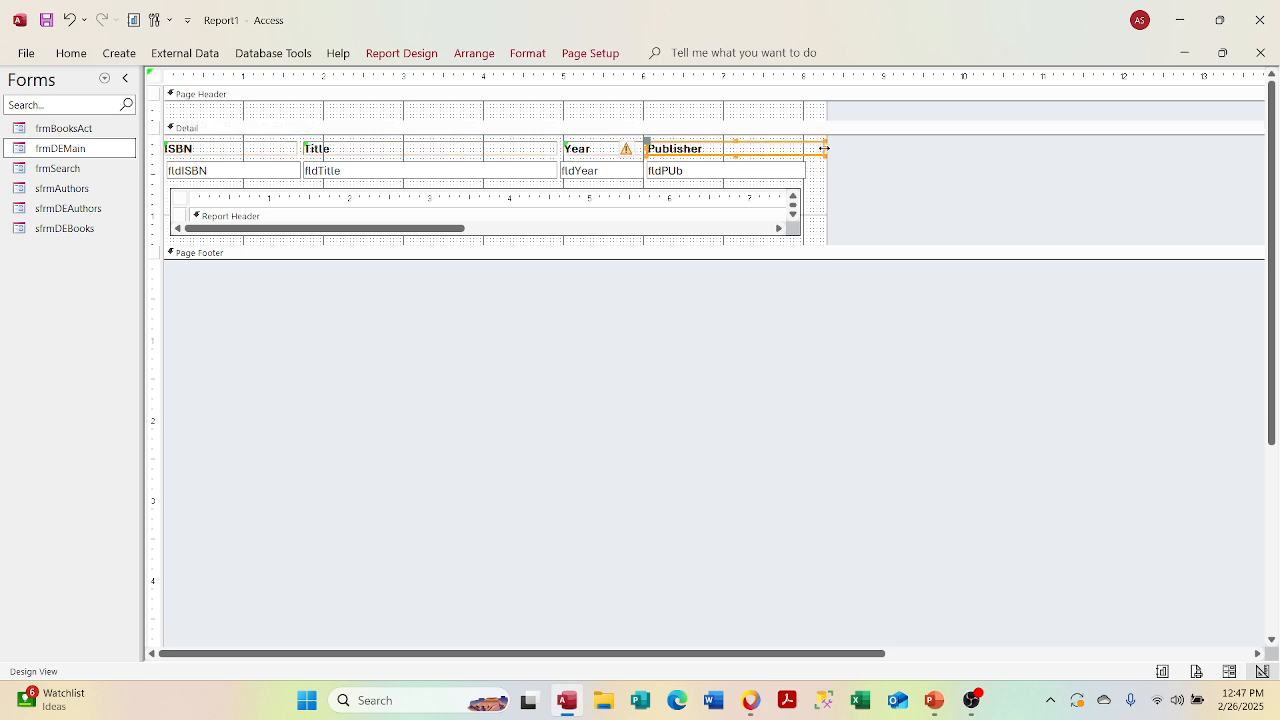
pyautogui.moveTo(824, 148)
pyautogui.mouseDown()
pyautogui.moveTo(804, 148)
pyautogui.moveTo(823, 160)
pyautogui.moveTo(806, 163)
pyautogui.mouseUp()
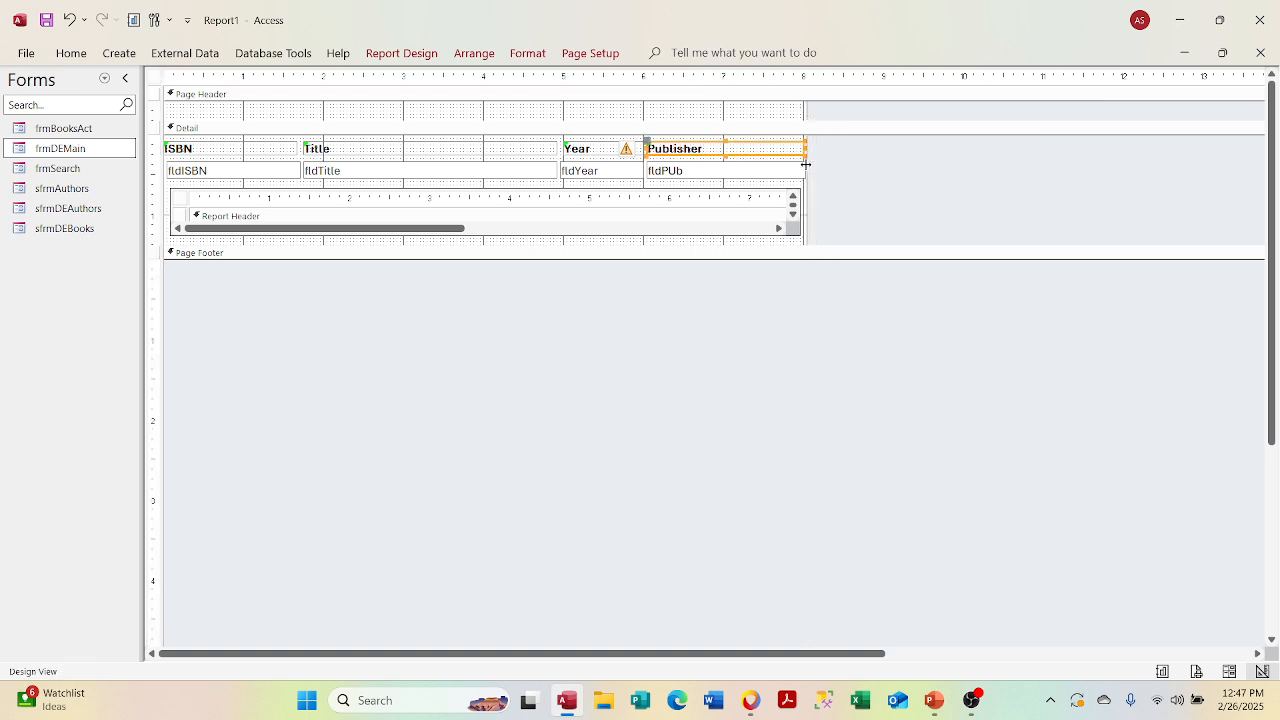
pyautogui.click(626, 152)
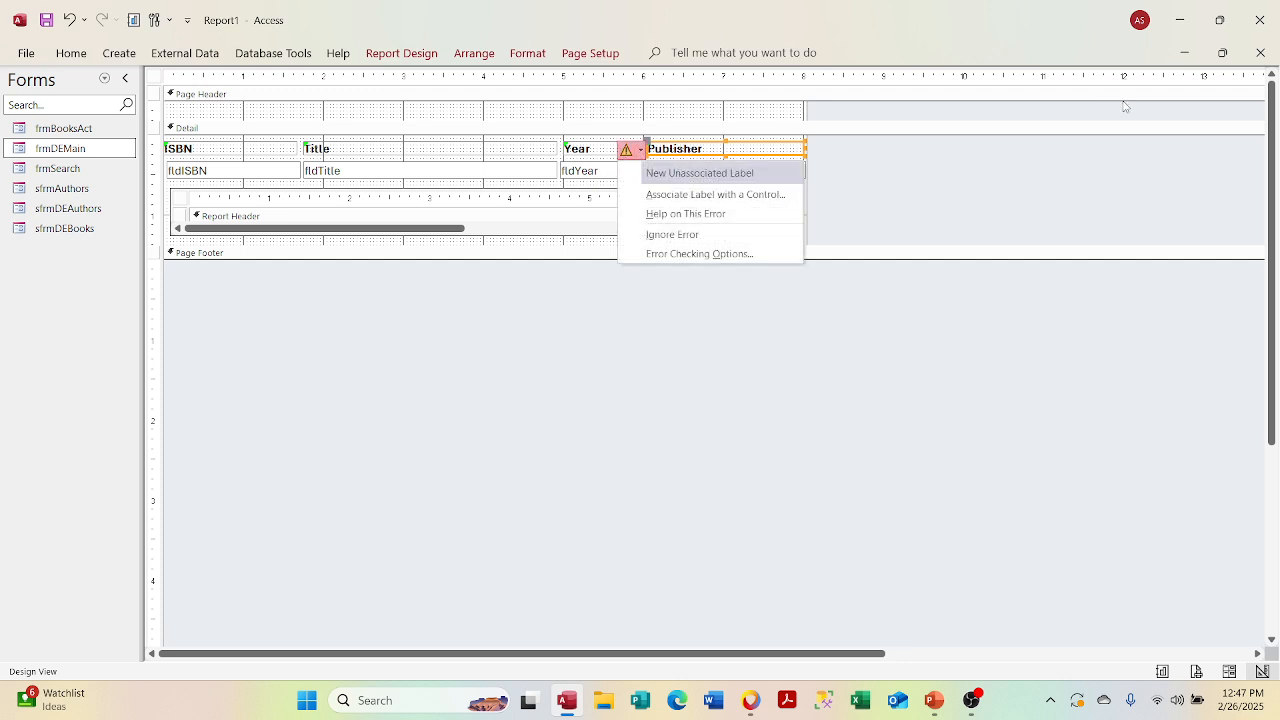
pyautogui.click(1221, 52)
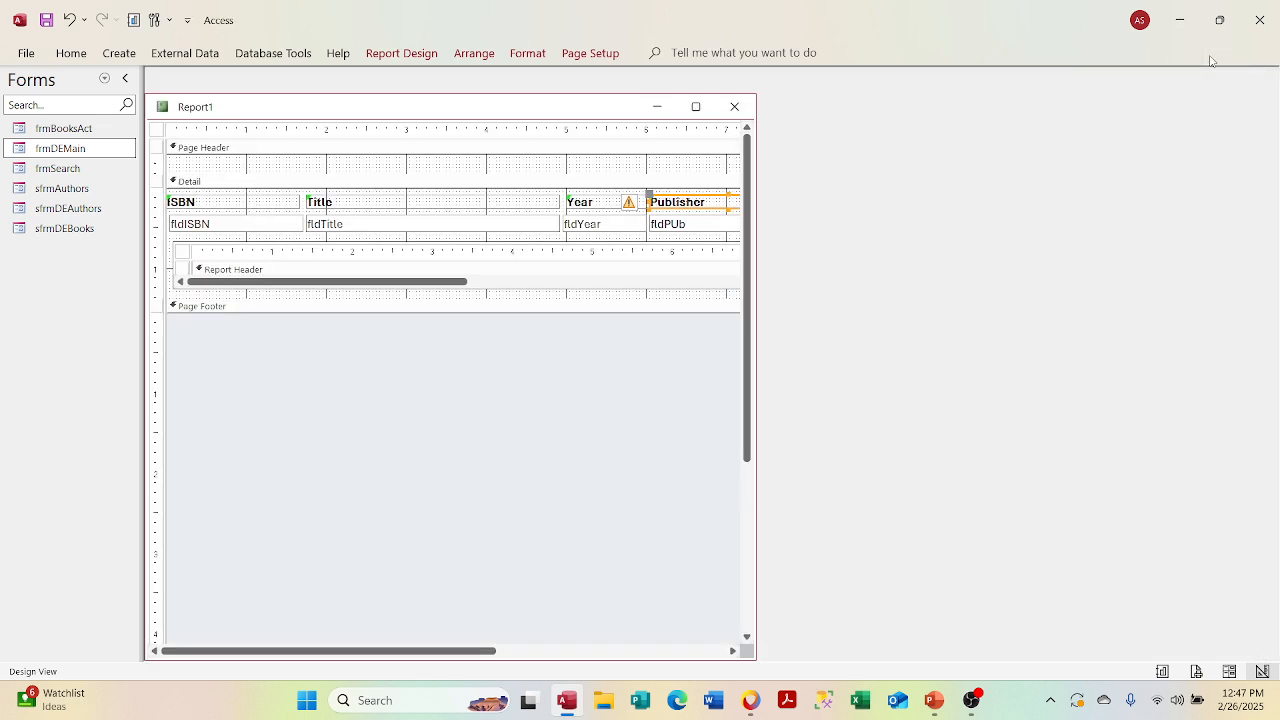
pyautogui.rightClick(365, 112)
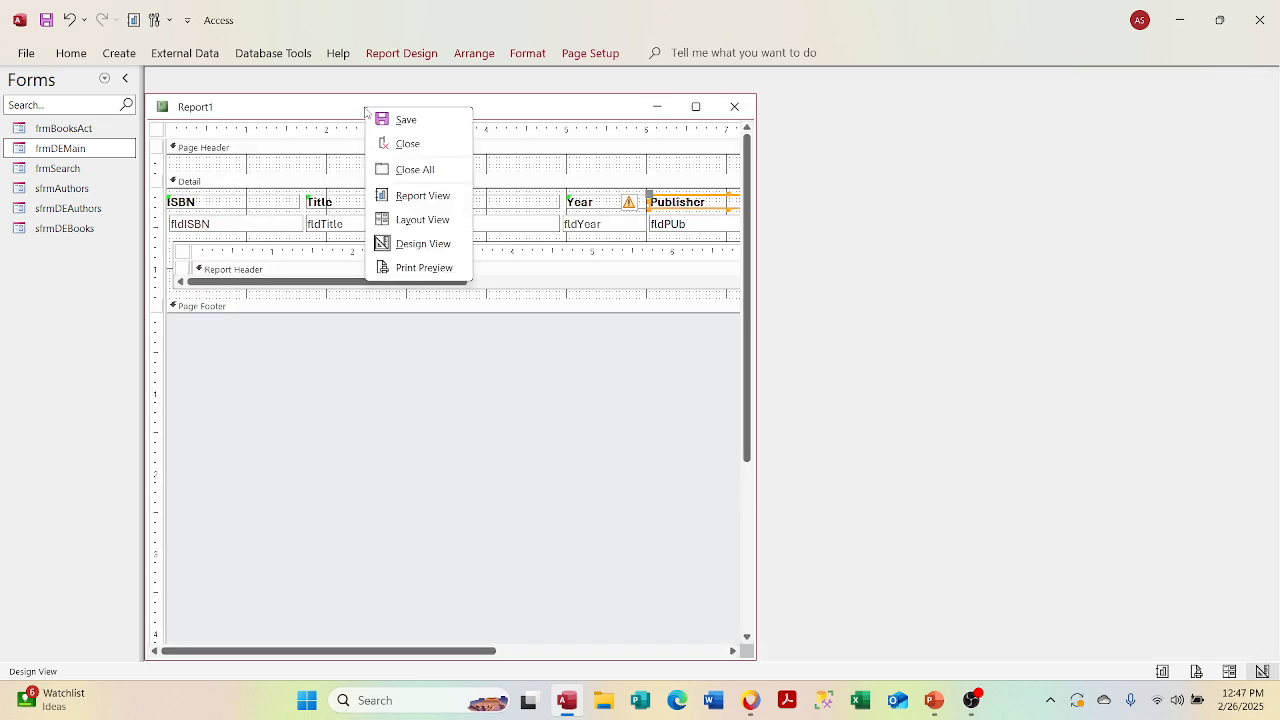
pyautogui.click(416, 193)
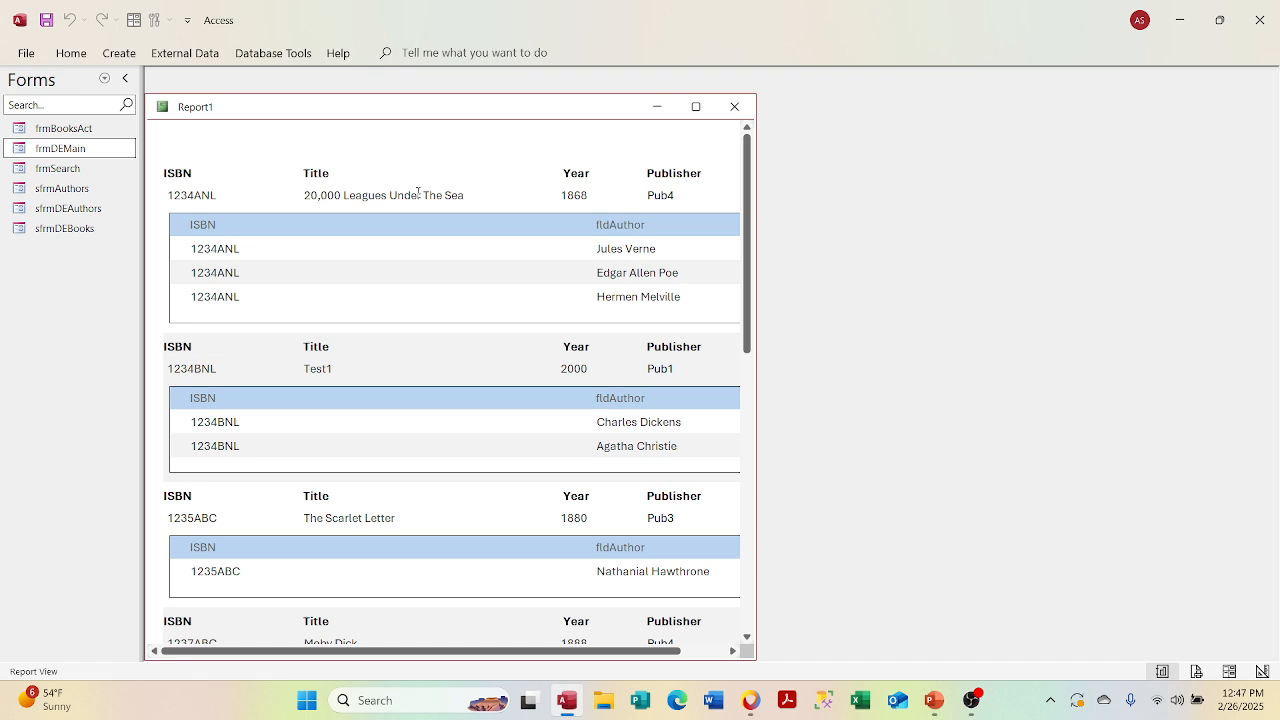
# Step: Return to Design View and set the report's Border Style property to None
pyautogui.rightClick(285, 107)
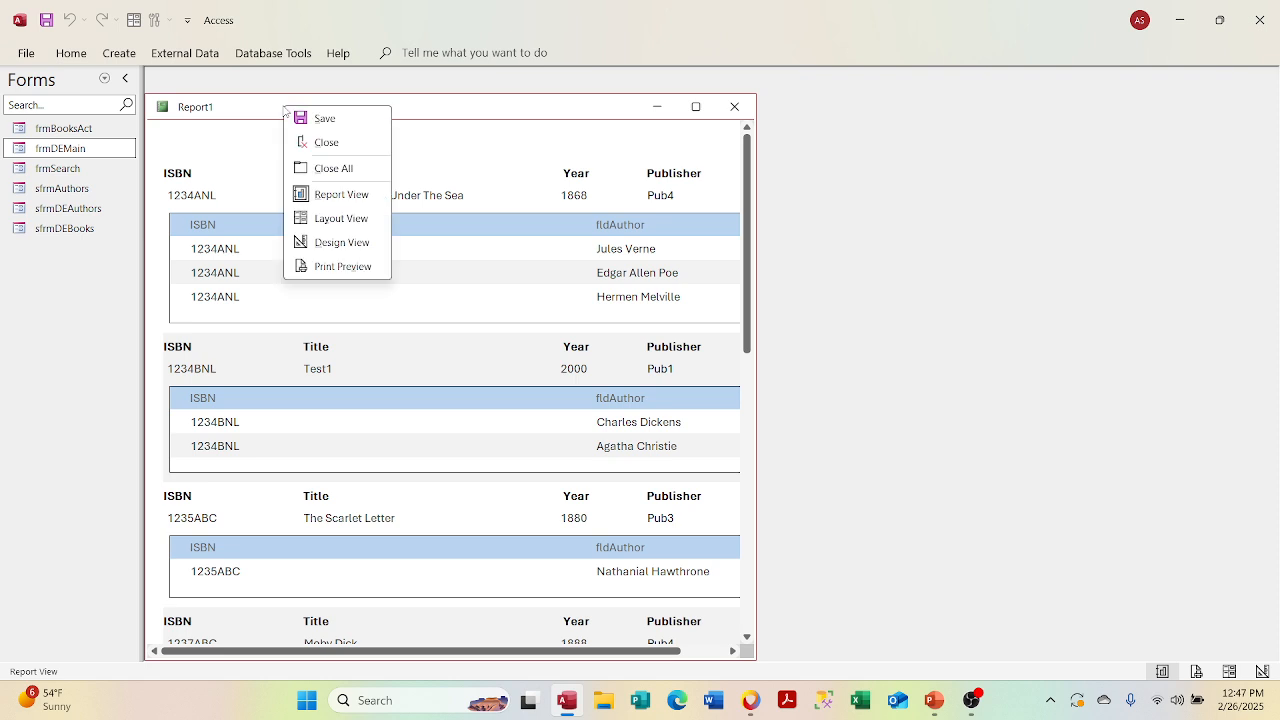
pyautogui.click(330, 242)
pyautogui.rightClick(157, 130)
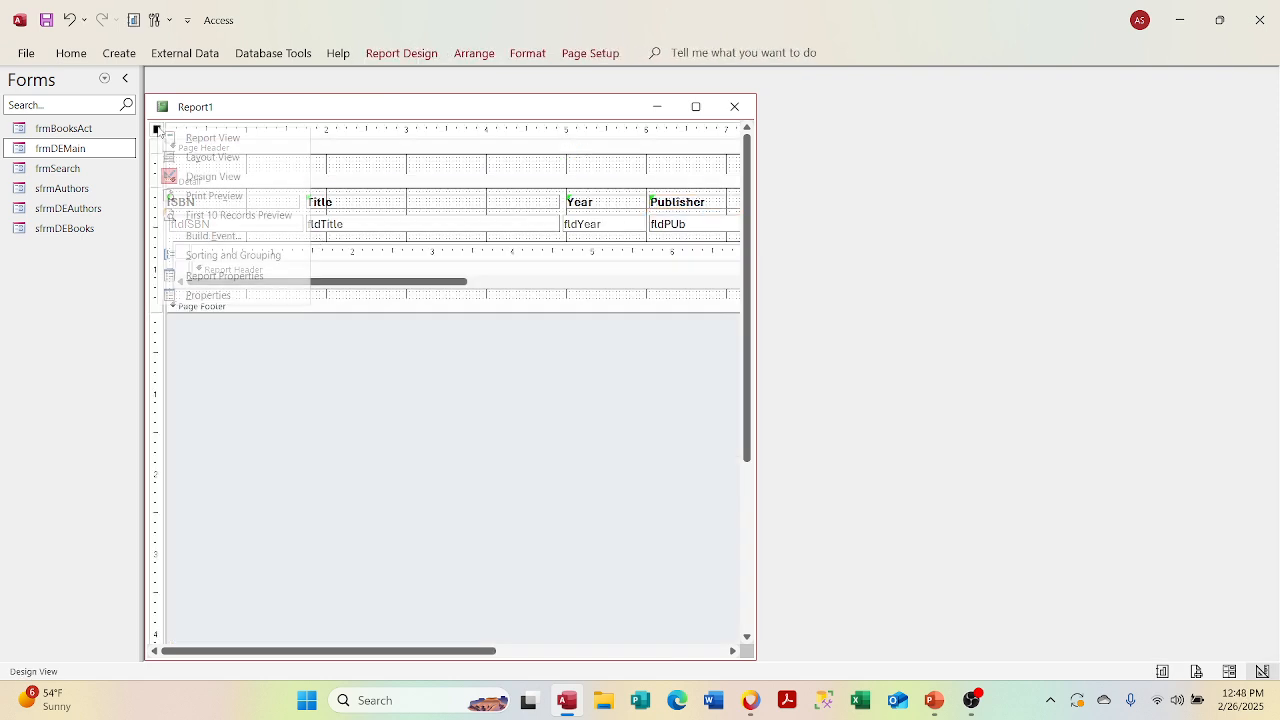
pyautogui.click(217, 296)
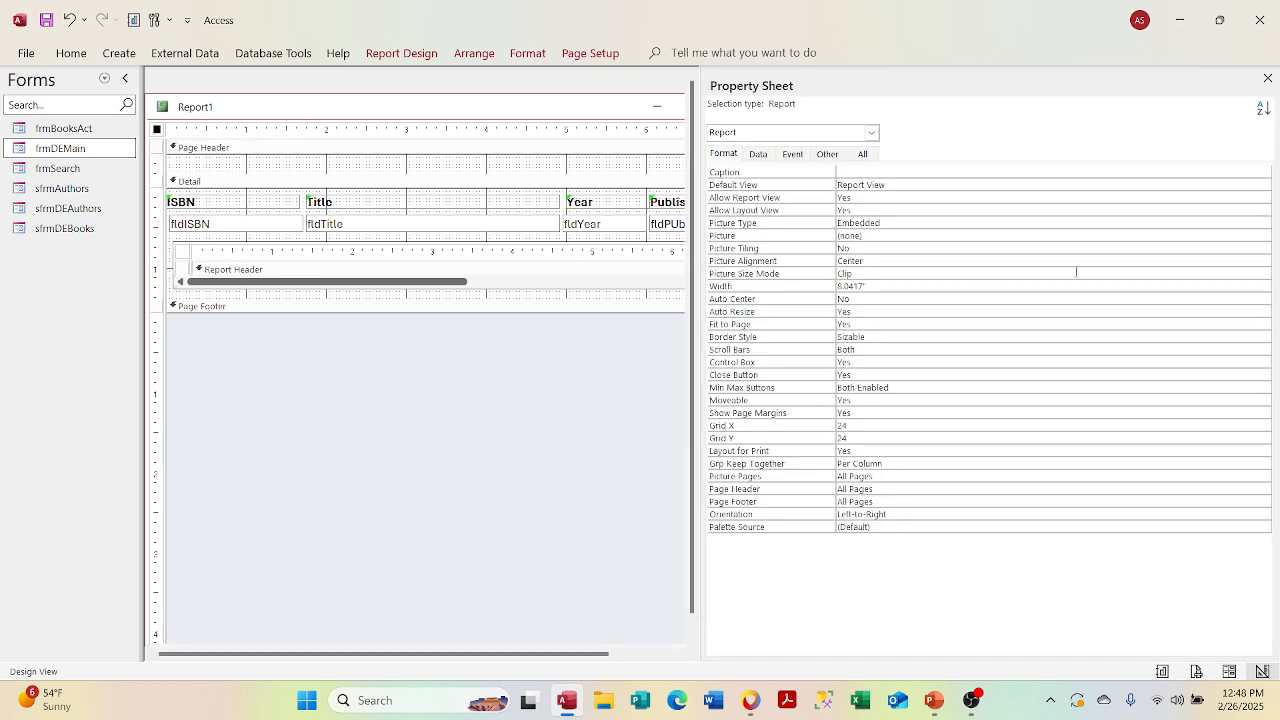
pyautogui.click(1055, 341)
pyautogui.click(1264, 338)
pyautogui.click(1258, 349)
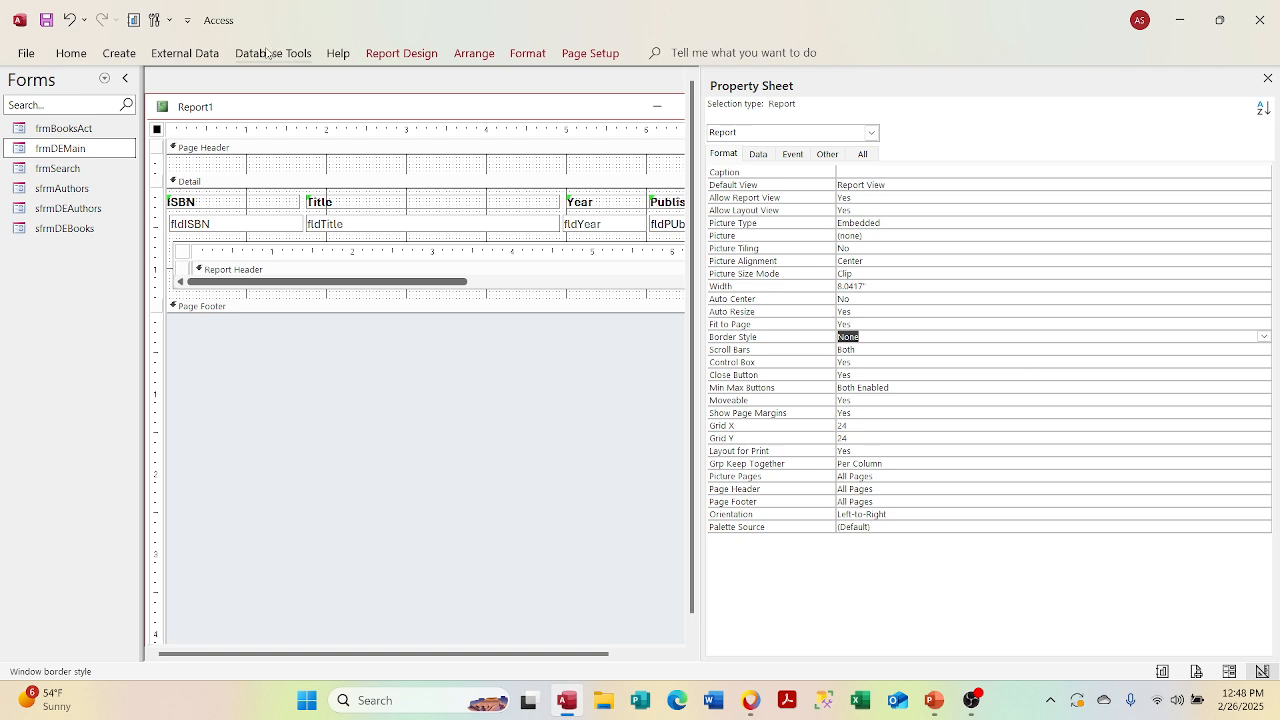
# Step: Check the borderless report in Report View and return to Design View
pyautogui.rightClick(229, 104)
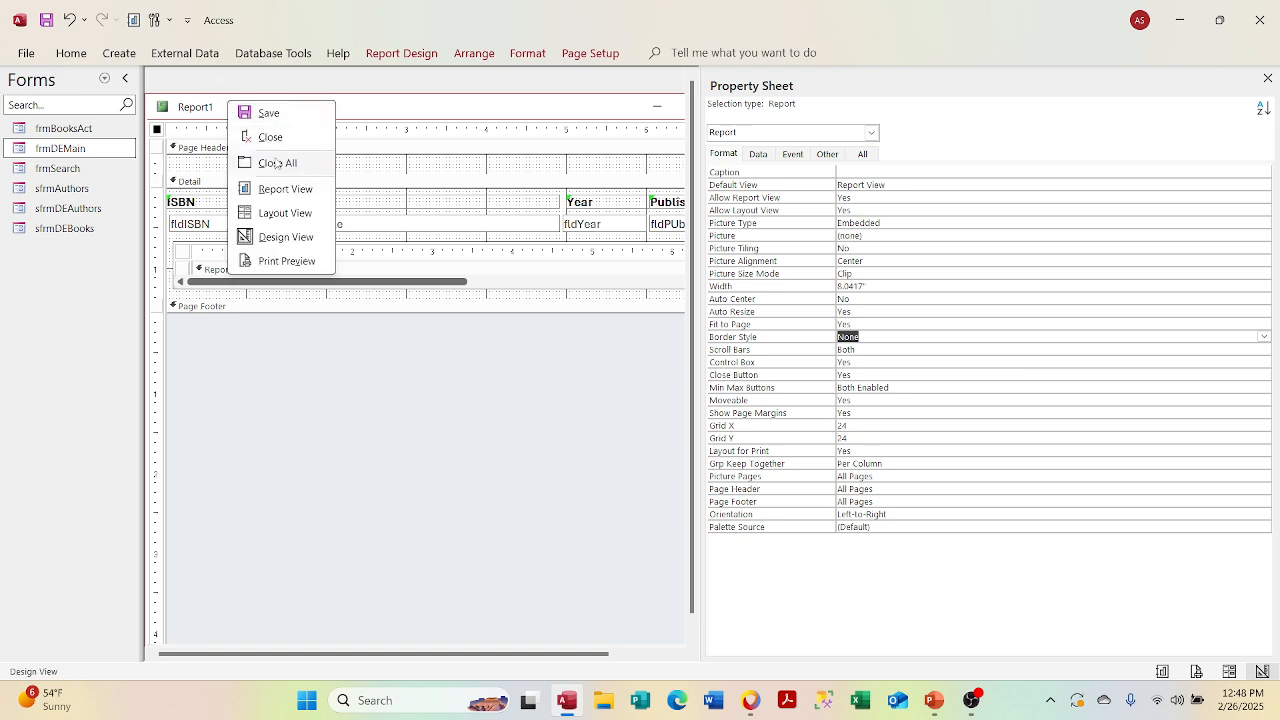
pyautogui.click(289, 189)
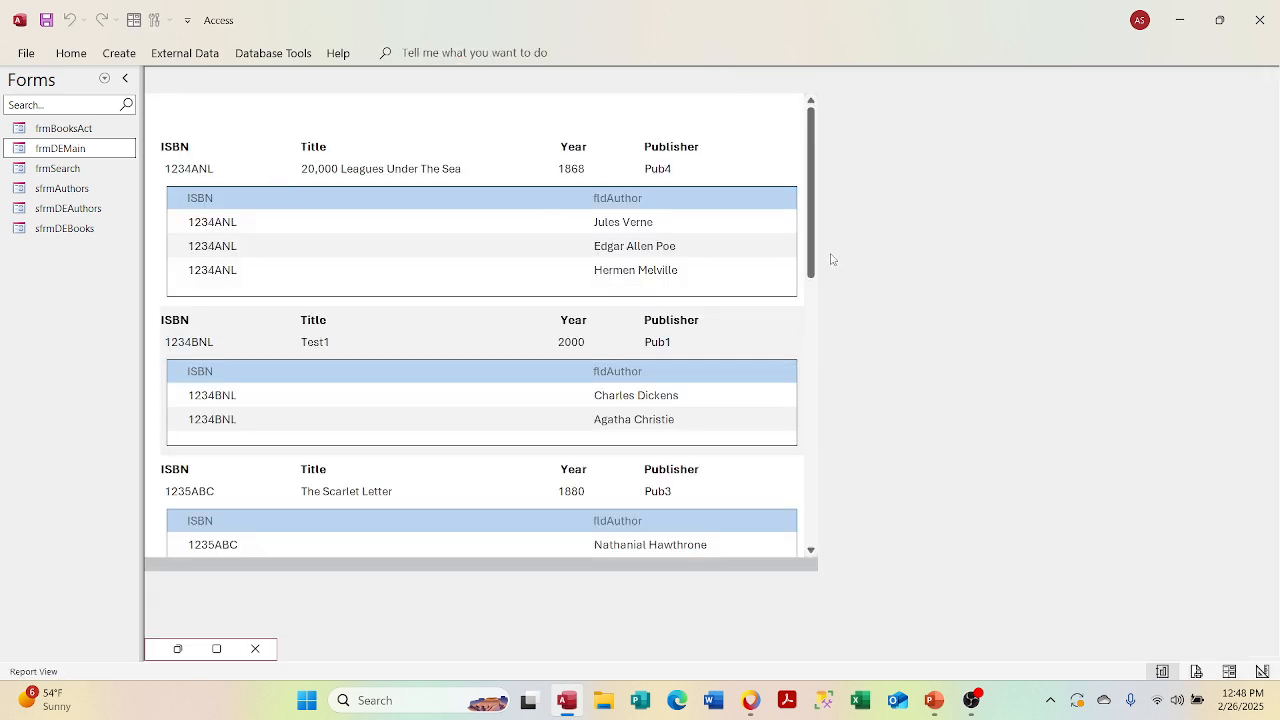
pyautogui.moveTo(811, 217); pyautogui.dragTo(820, 161)
pyautogui.rightClick(494, 122)
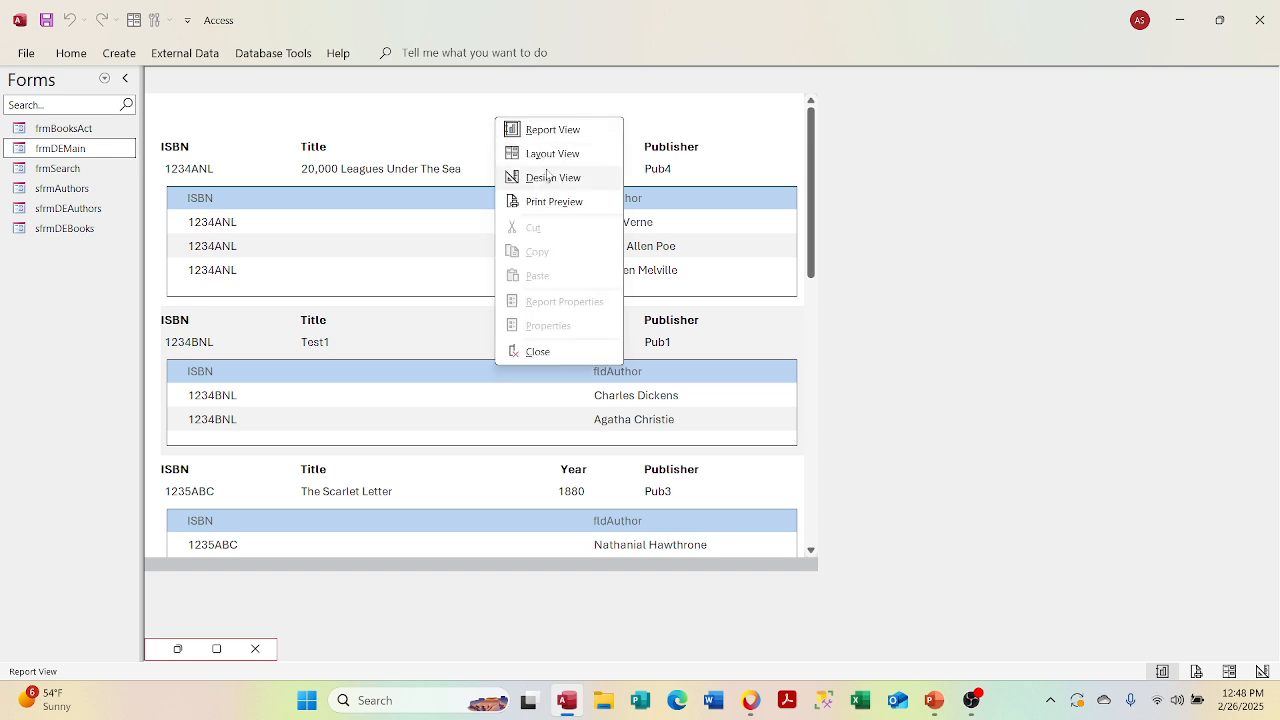
pyautogui.click(540, 177)
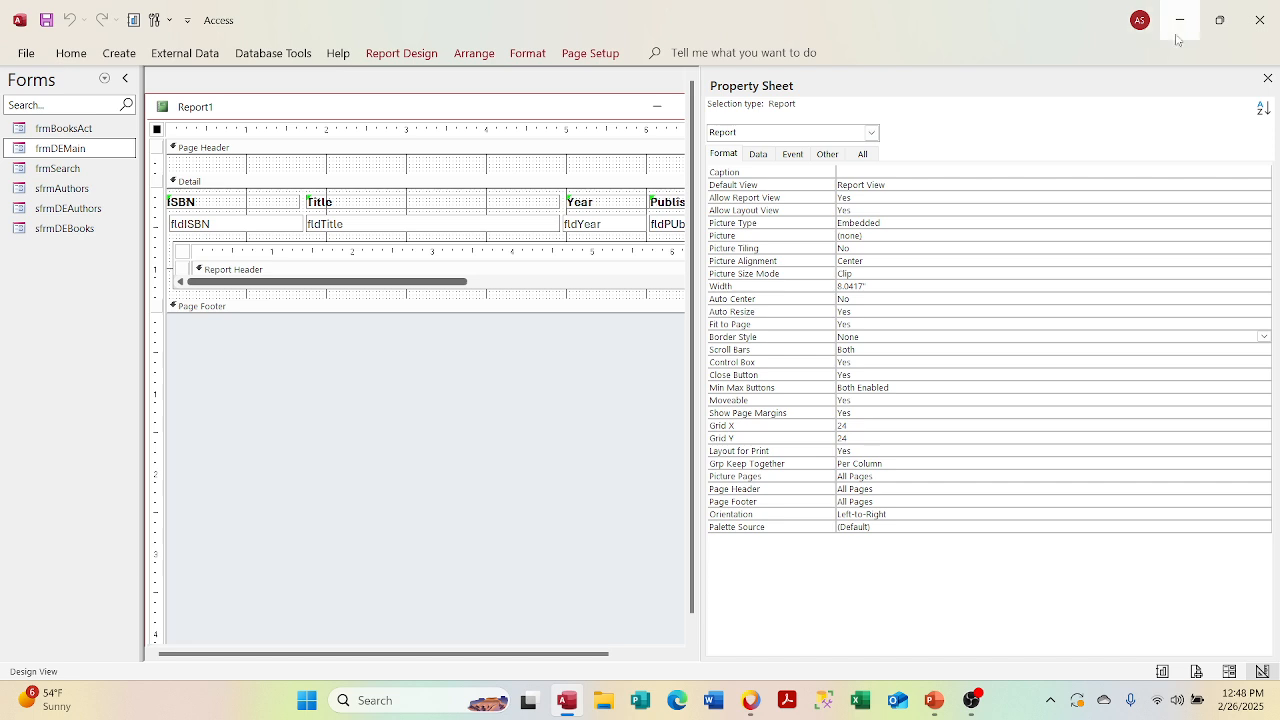
# Step: Close the Property Sheet, show the report in Report View and dismiss the leftover minimized window
pyautogui.click(1268, 80)
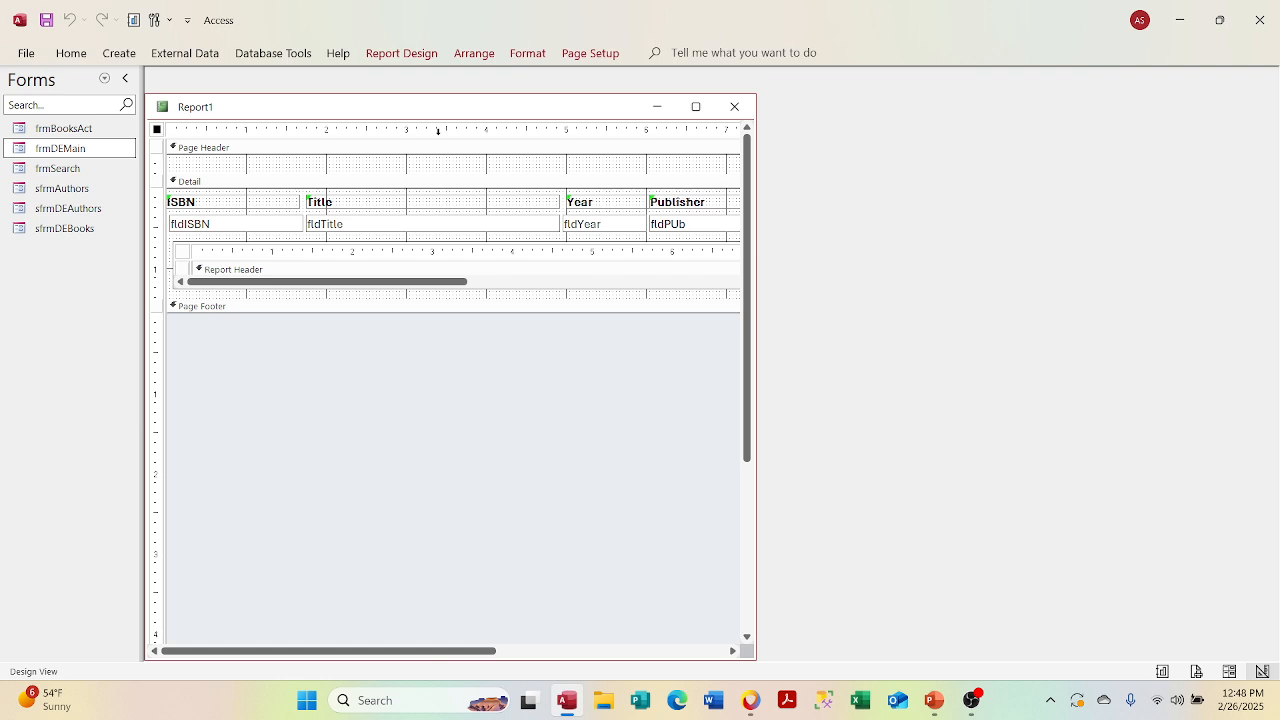
pyautogui.rightClick(559, 111)
pyautogui.press('Escape')
pyautogui.rightClick(546, 110)
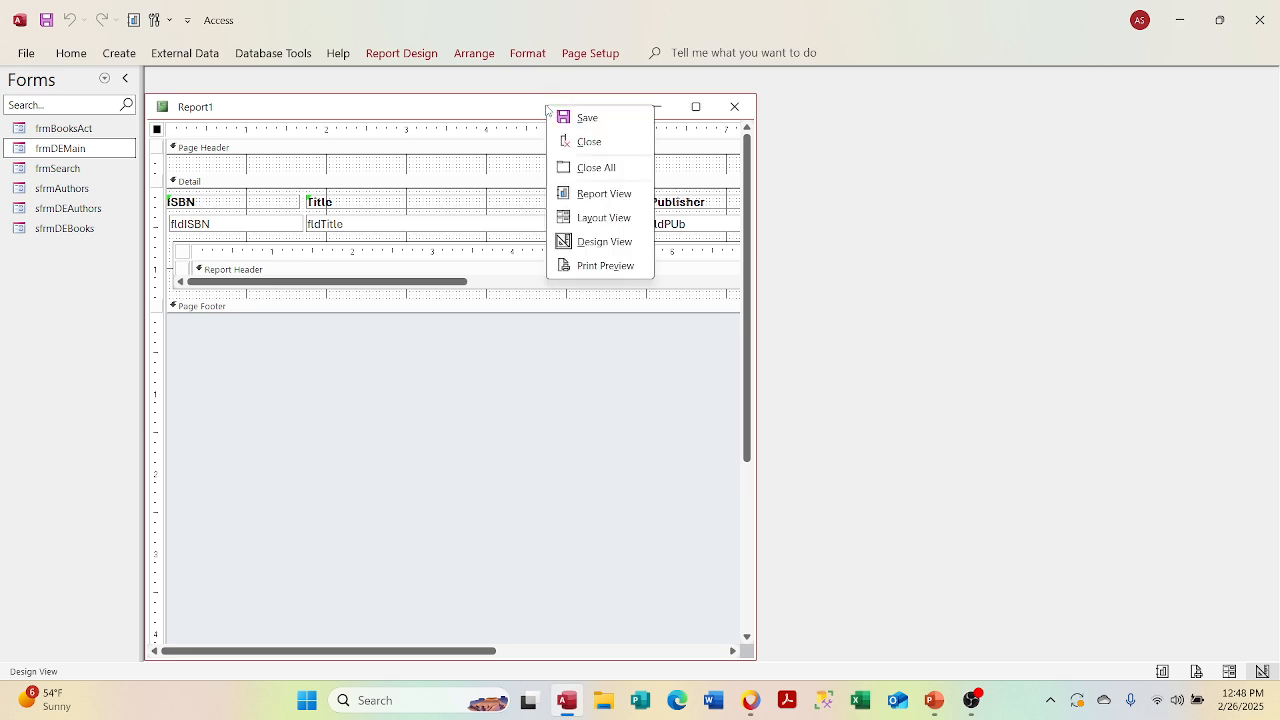
pyautogui.click(567, 200)
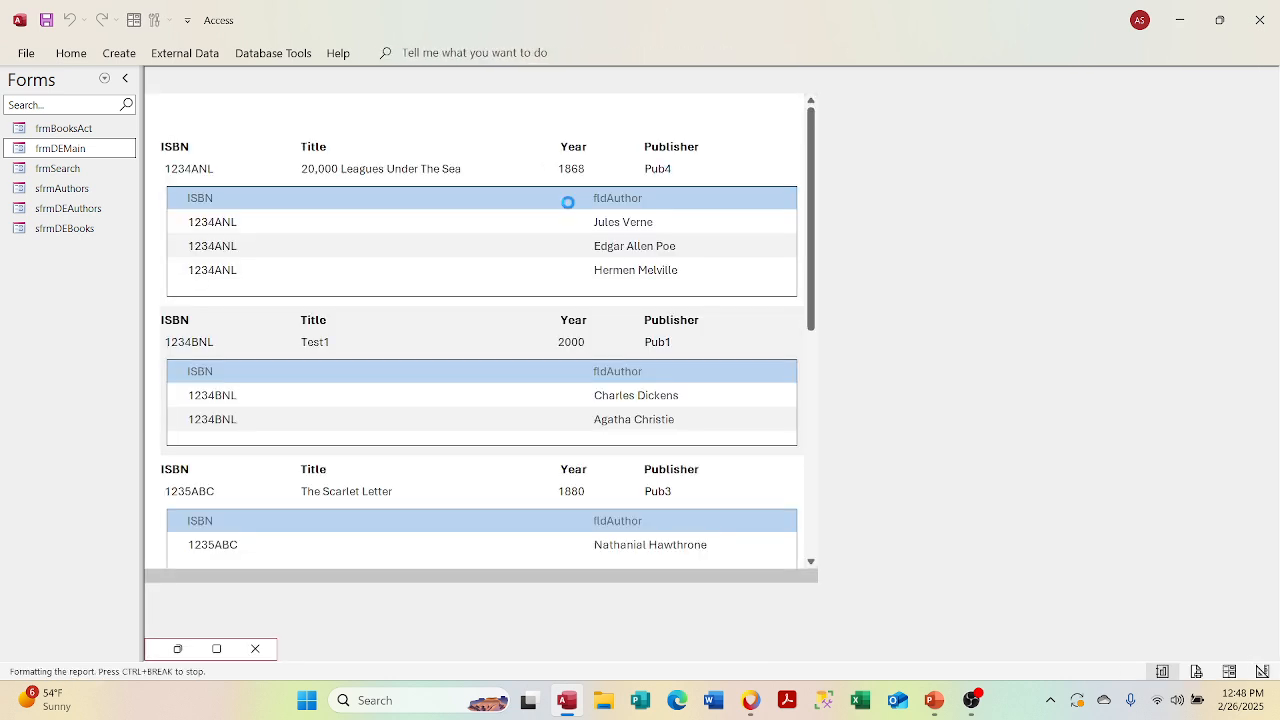
pyautogui.click(255, 649)
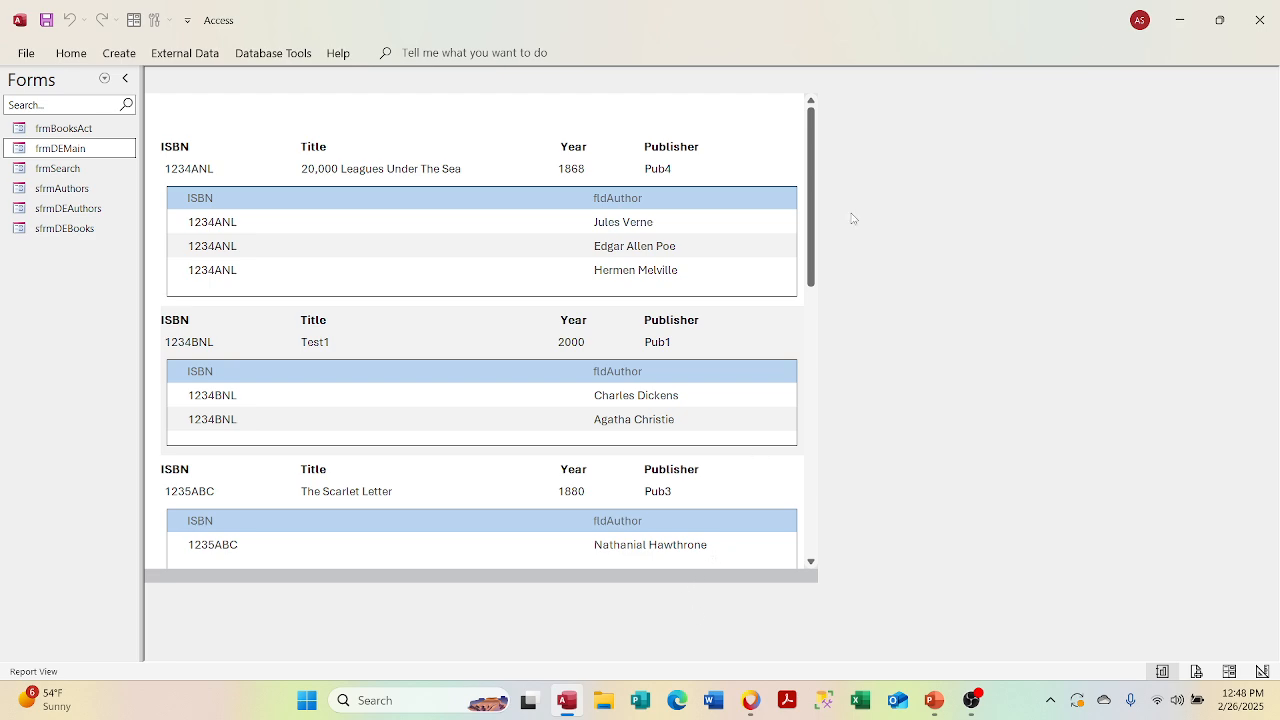
# Step: Return to Design View and slightly reduce the Detail section's height below the subreport
pyautogui.moveTo(812, 186); pyautogui.dragTo(814, 128)
pyautogui.rightClick(538, 104)
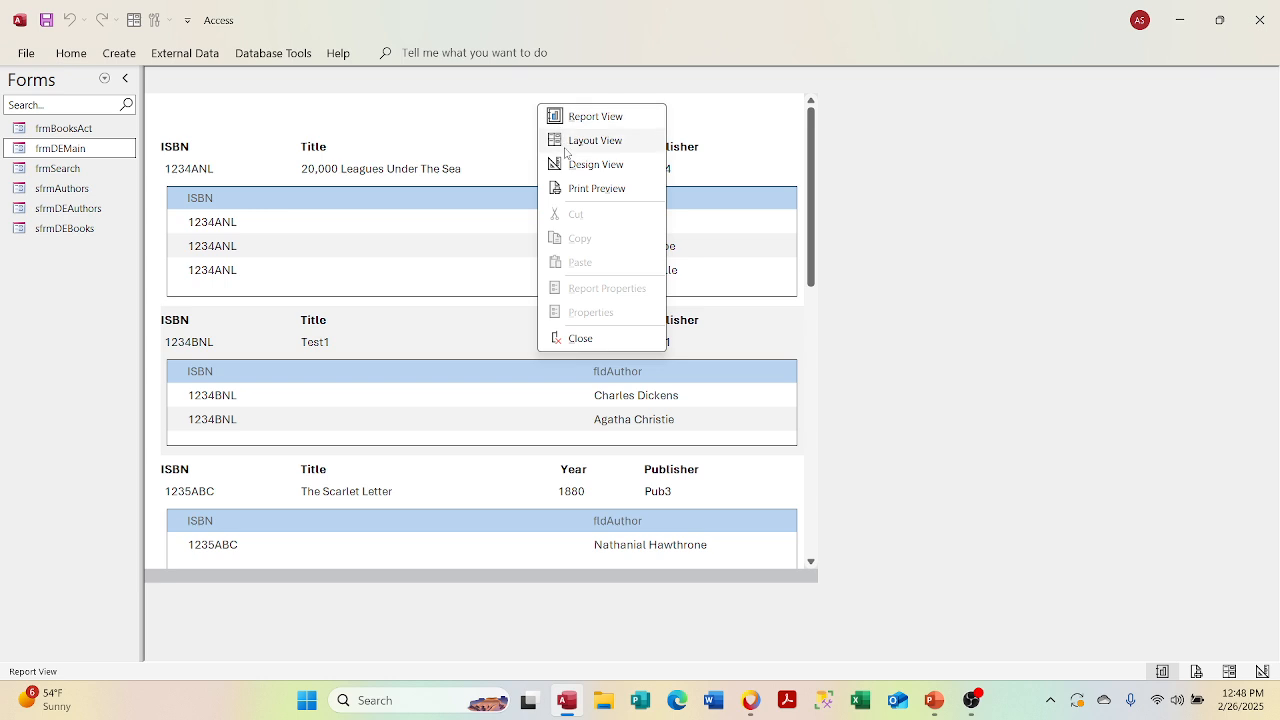
pyautogui.click(570, 164)
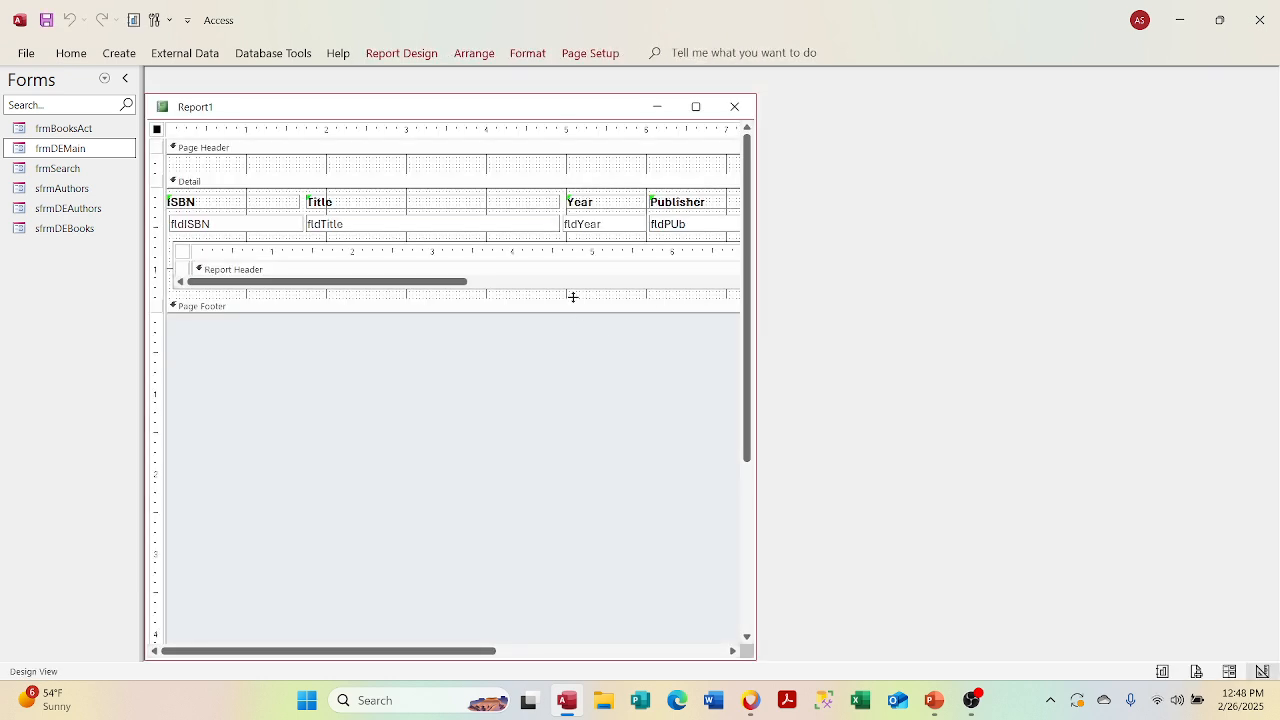
pyautogui.click(573, 296)
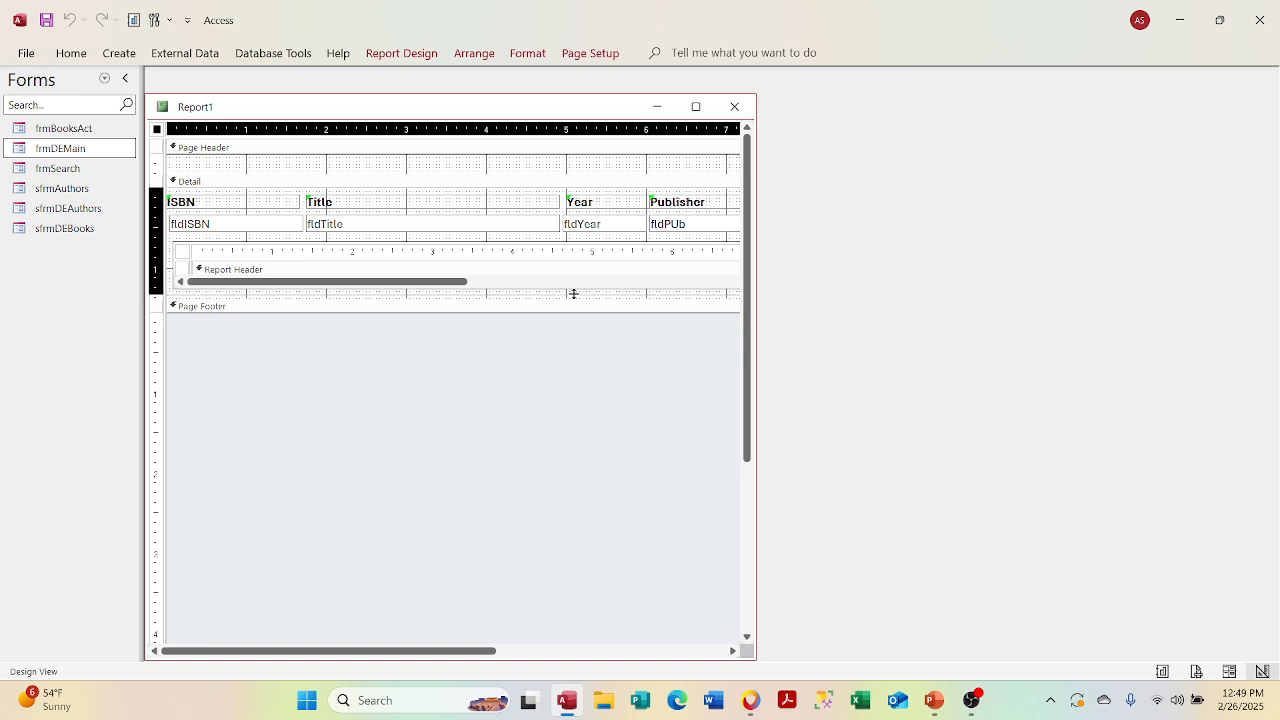
pyautogui.moveTo(573, 293); pyautogui.dragTo(574, 294)
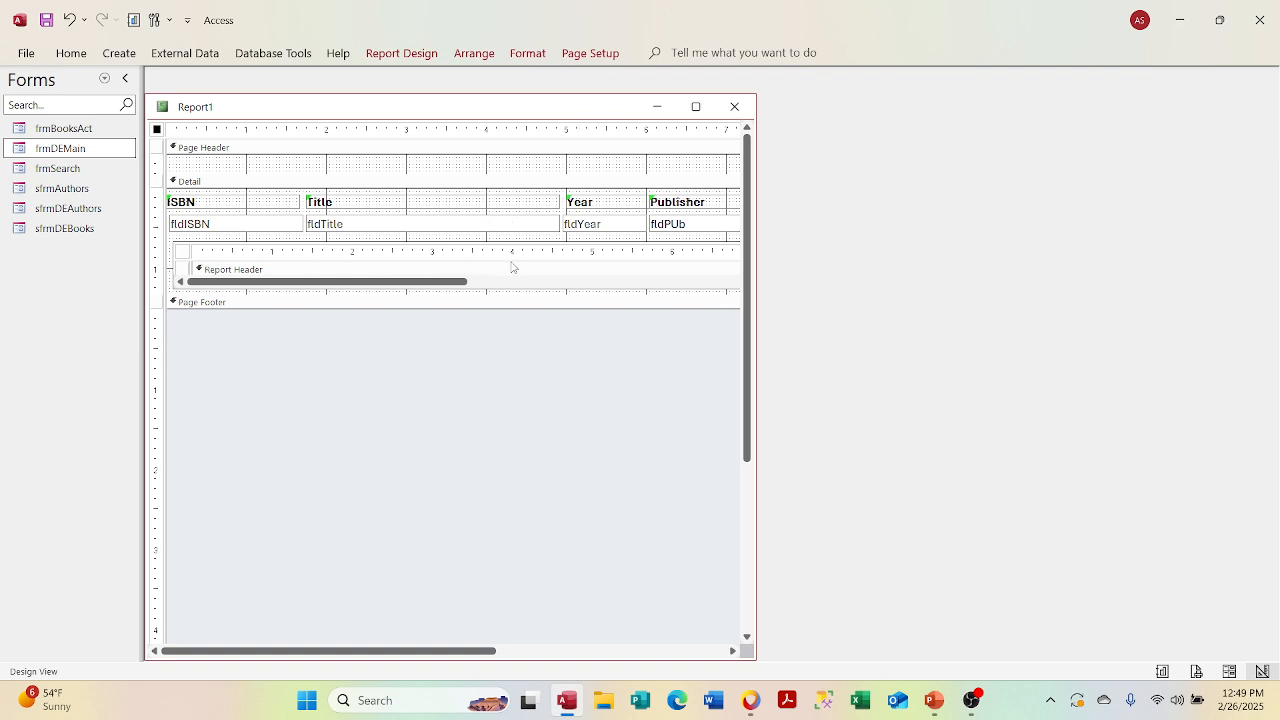
# Step: Check the report's spacing in Report View and Print Preview, and close the preview
pyautogui.rightClick(548, 105)
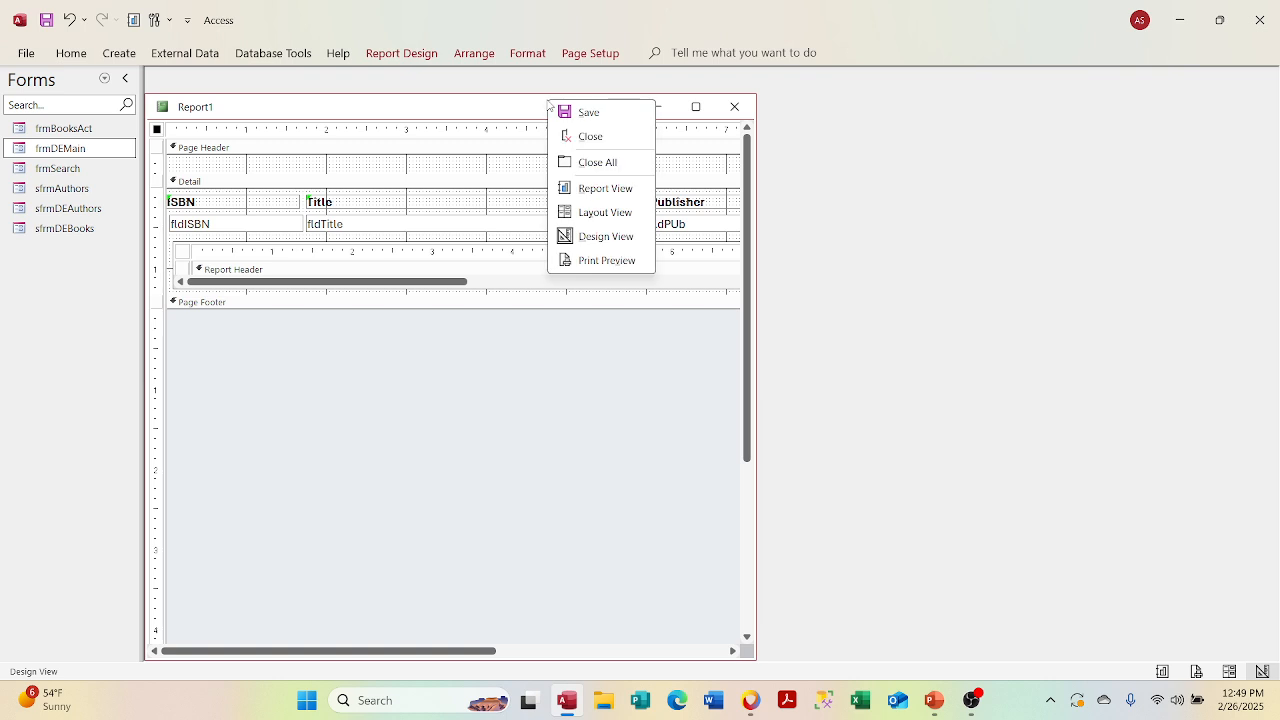
pyautogui.click(585, 199)
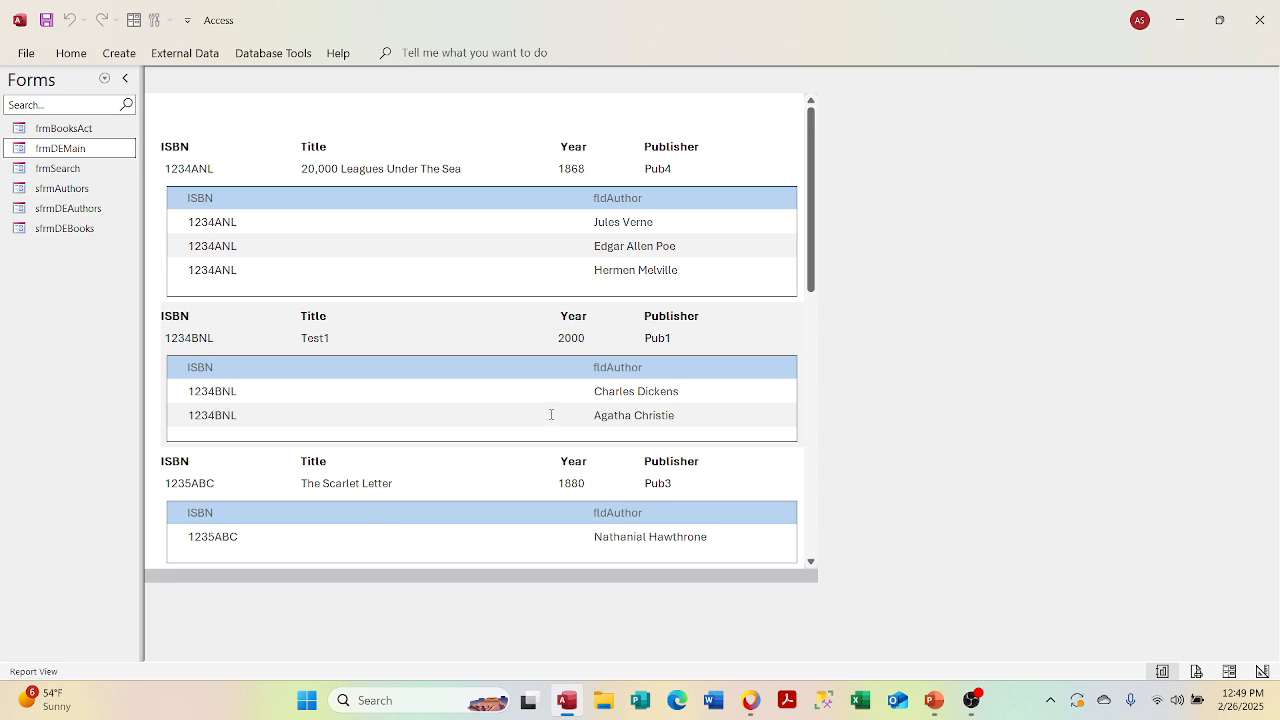
pyautogui.rightClick(491, 138)
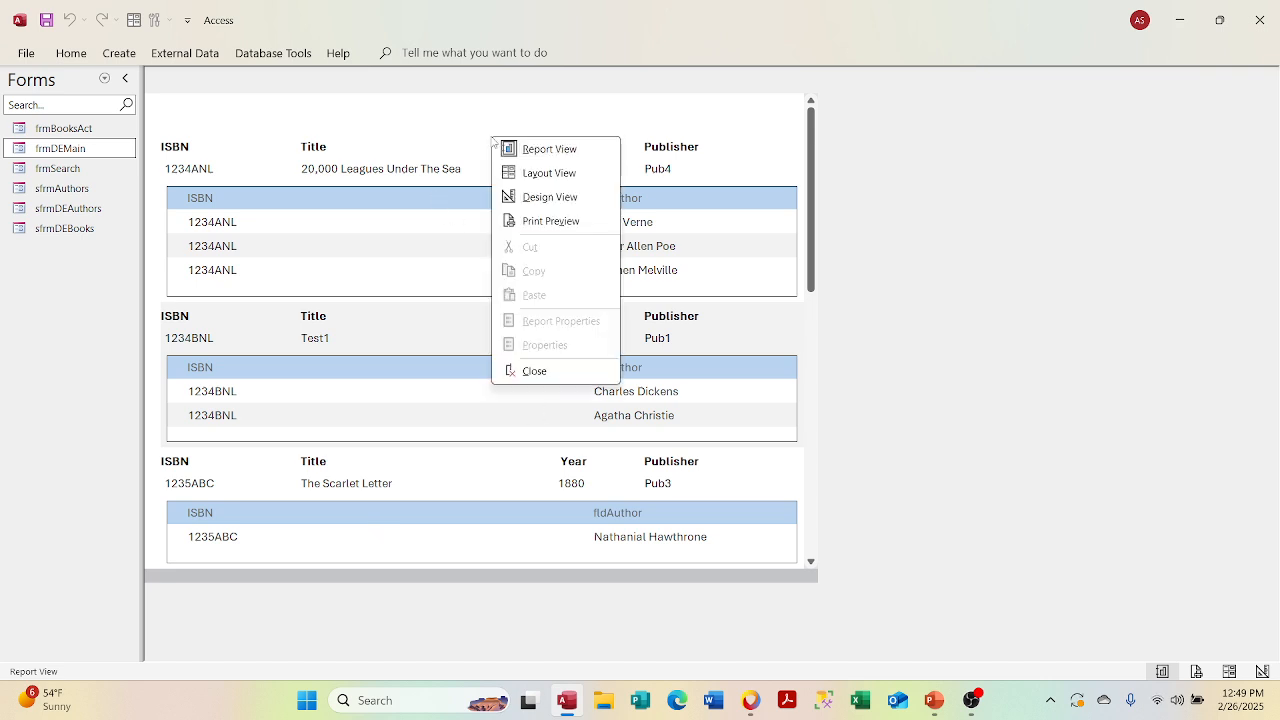
pyautogui.click(527, 221)
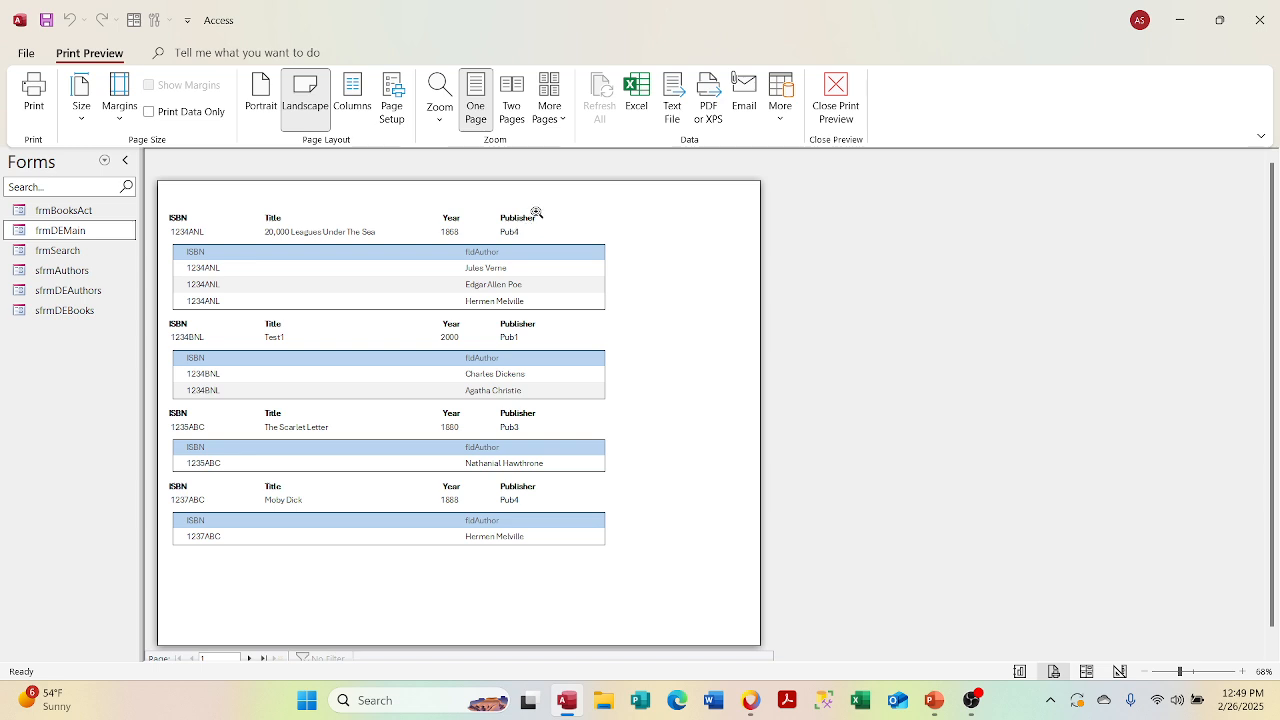
pyautogui.click(836, 100)
# Step: Return to Design View, enlarge the Page Header section and add a label about 3 inches wide reading "Books Report"
pyautogui.rightClick(547, 110)
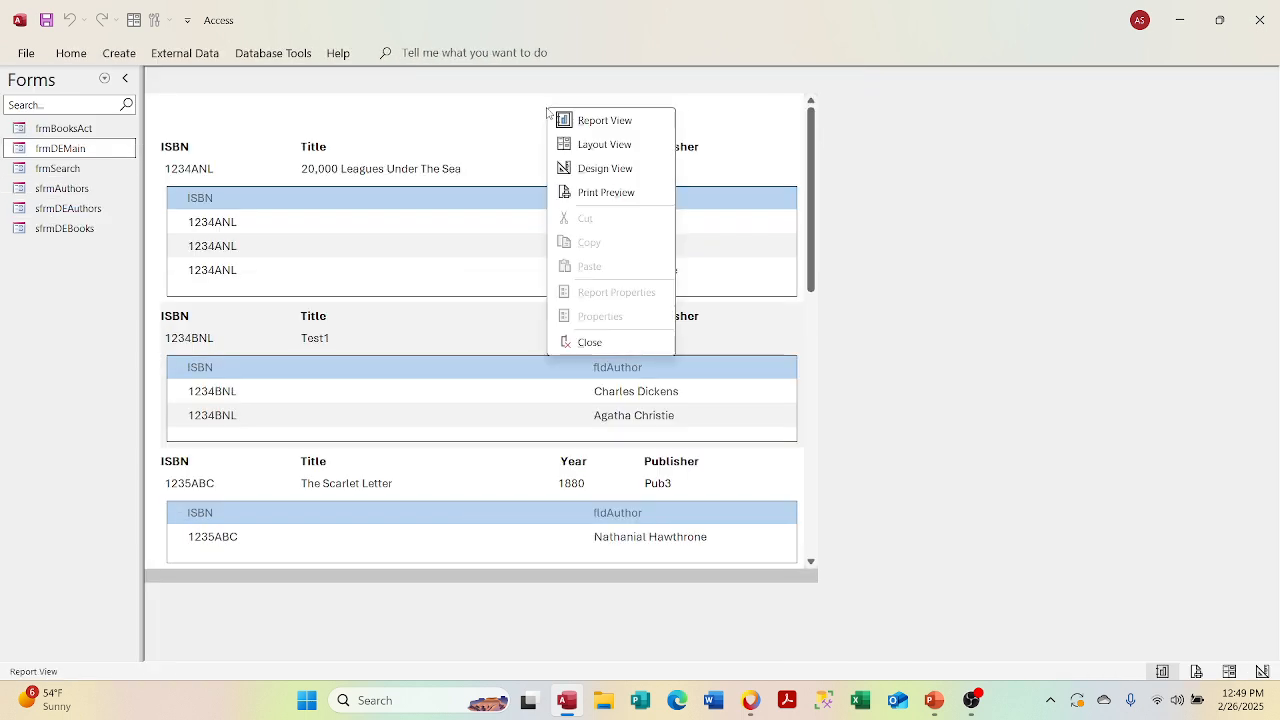
pyautogui.click(588, 170)
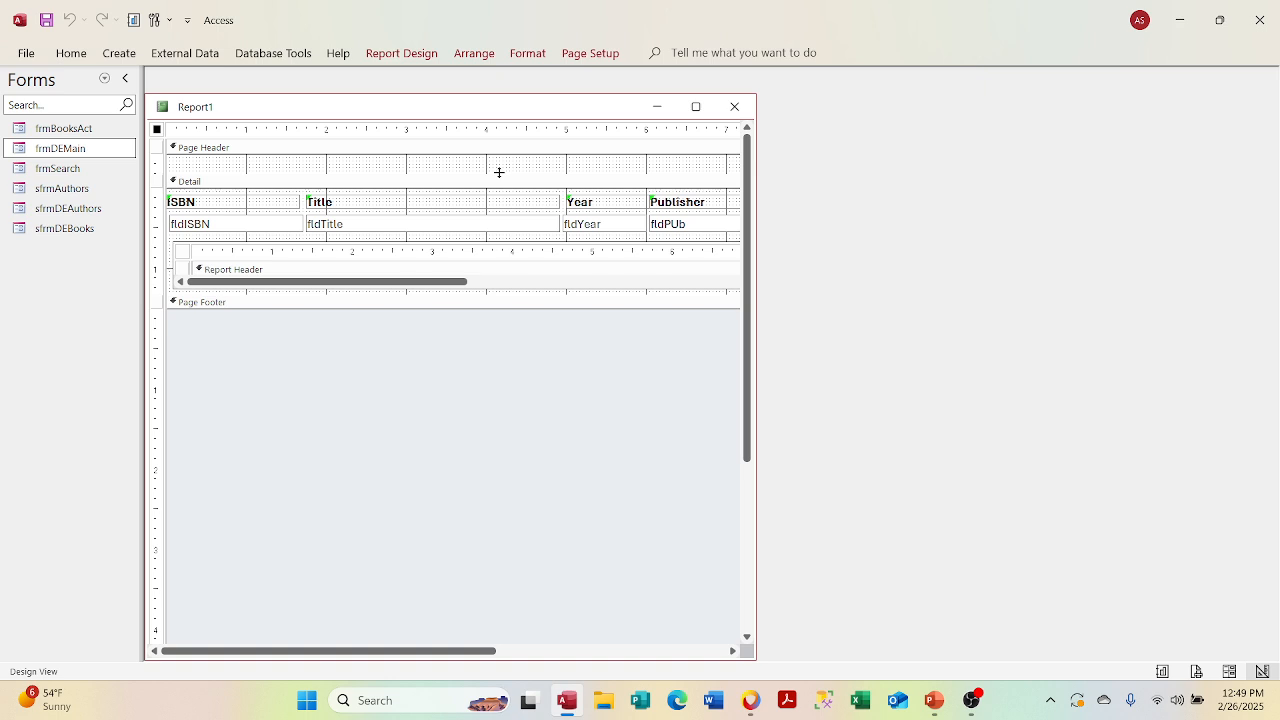
pyautogui.moveTo(499, 172); pyautogui.dragTo(496, 193)
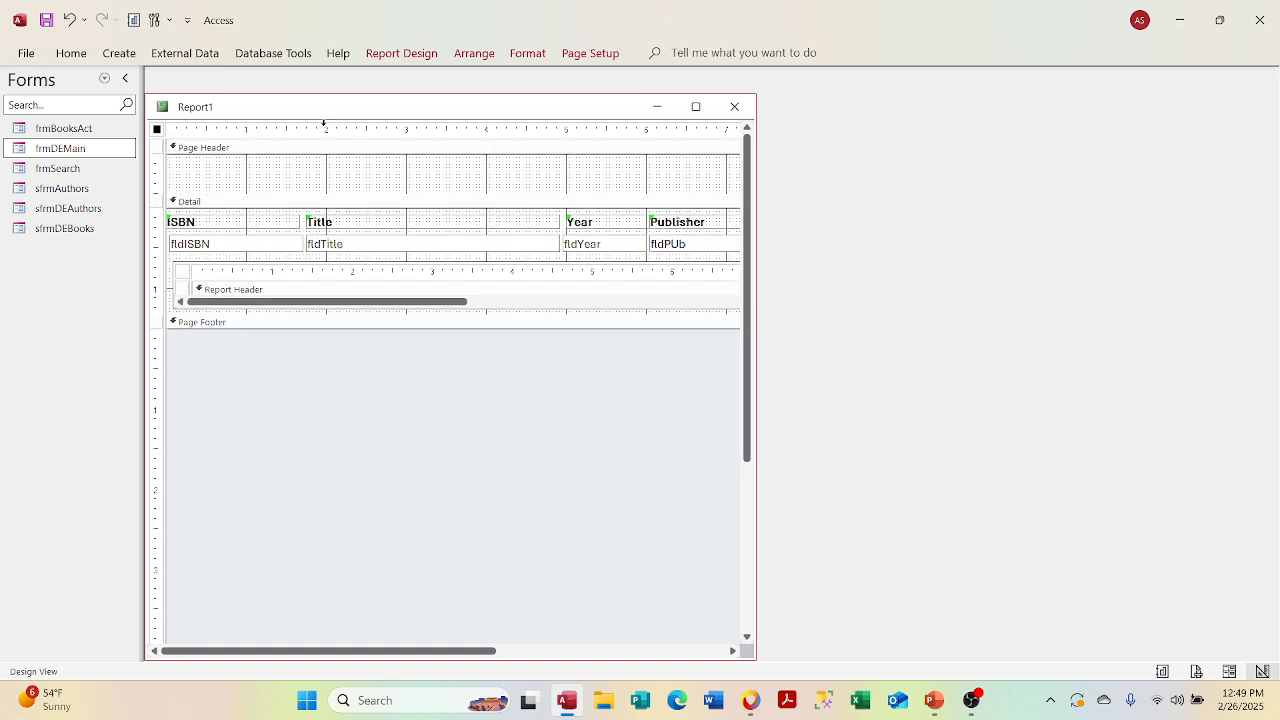
pyautogui.click(390, 53)
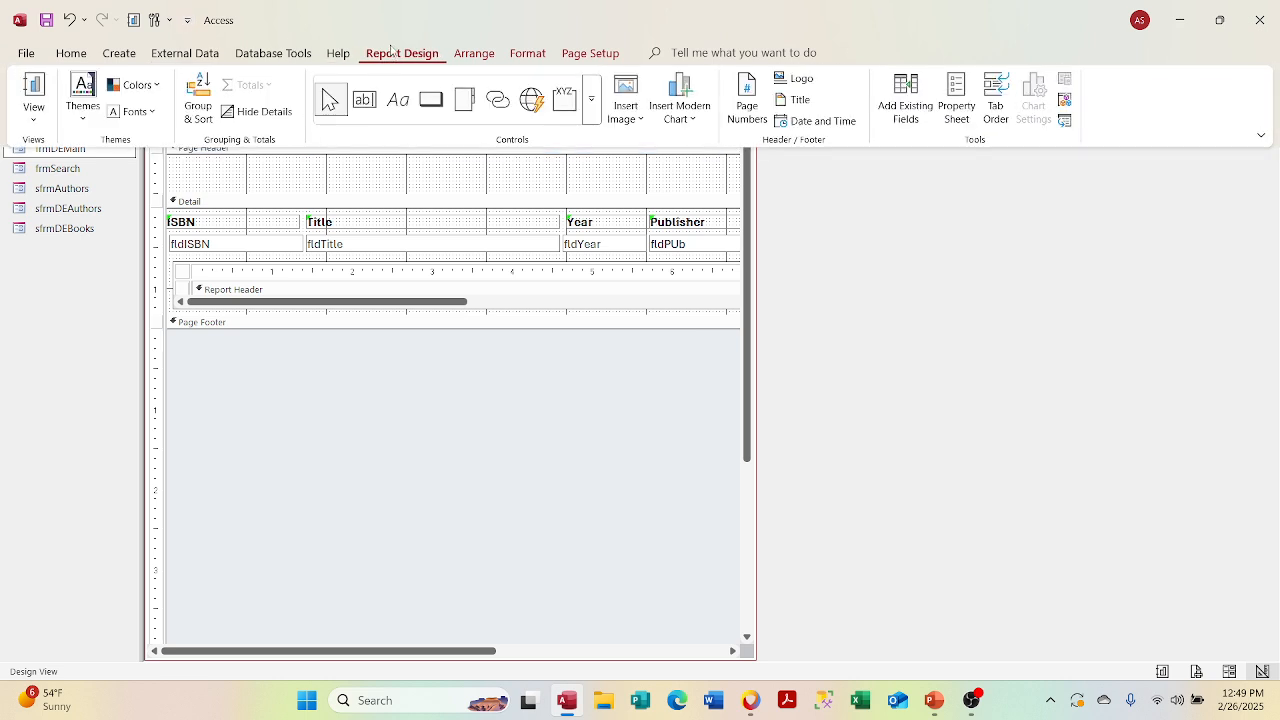
pyautogui.click(397, 99)
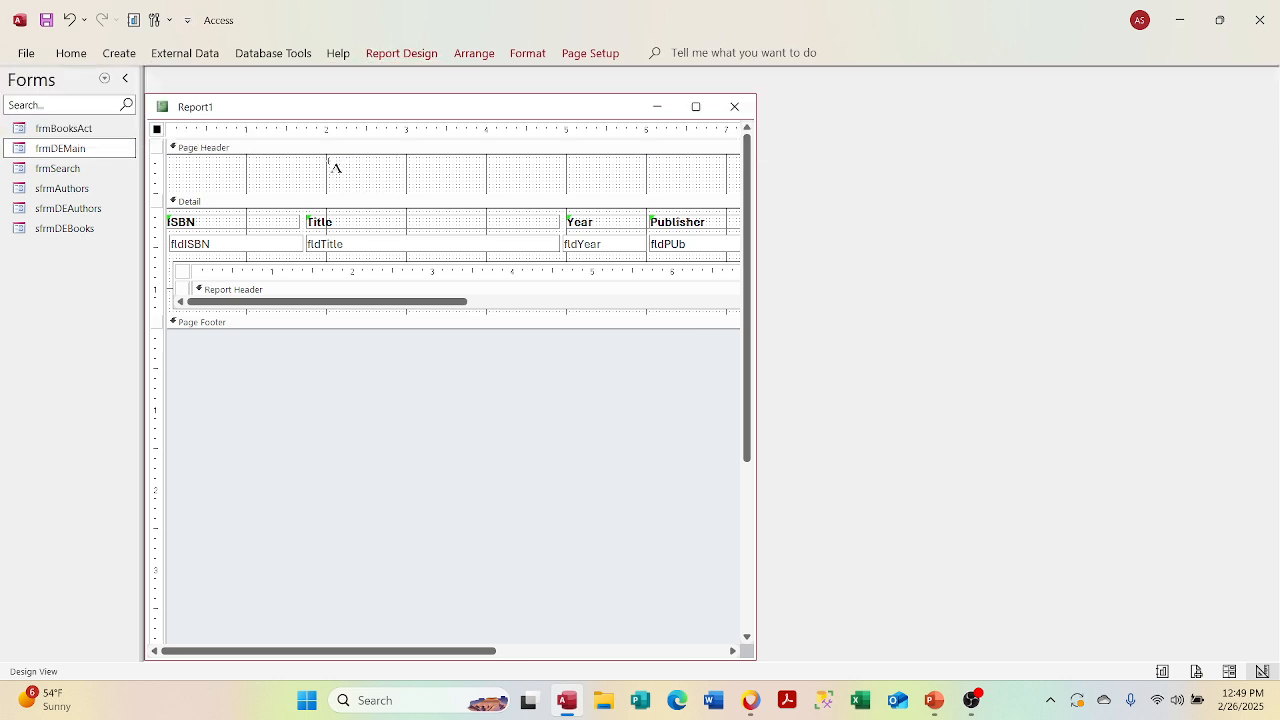
pyautogui.moveTo(330, 160); pyautogui.dragTo(570, 196)
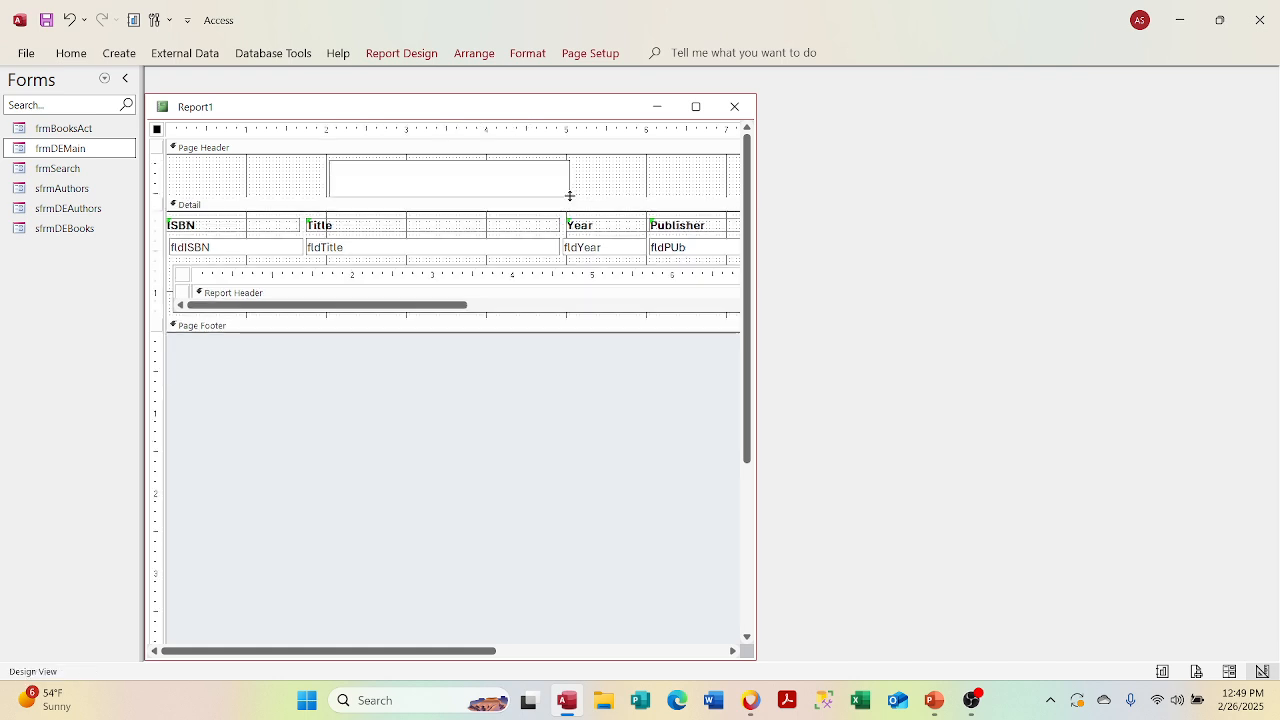
pyautogui.write('Books Report')
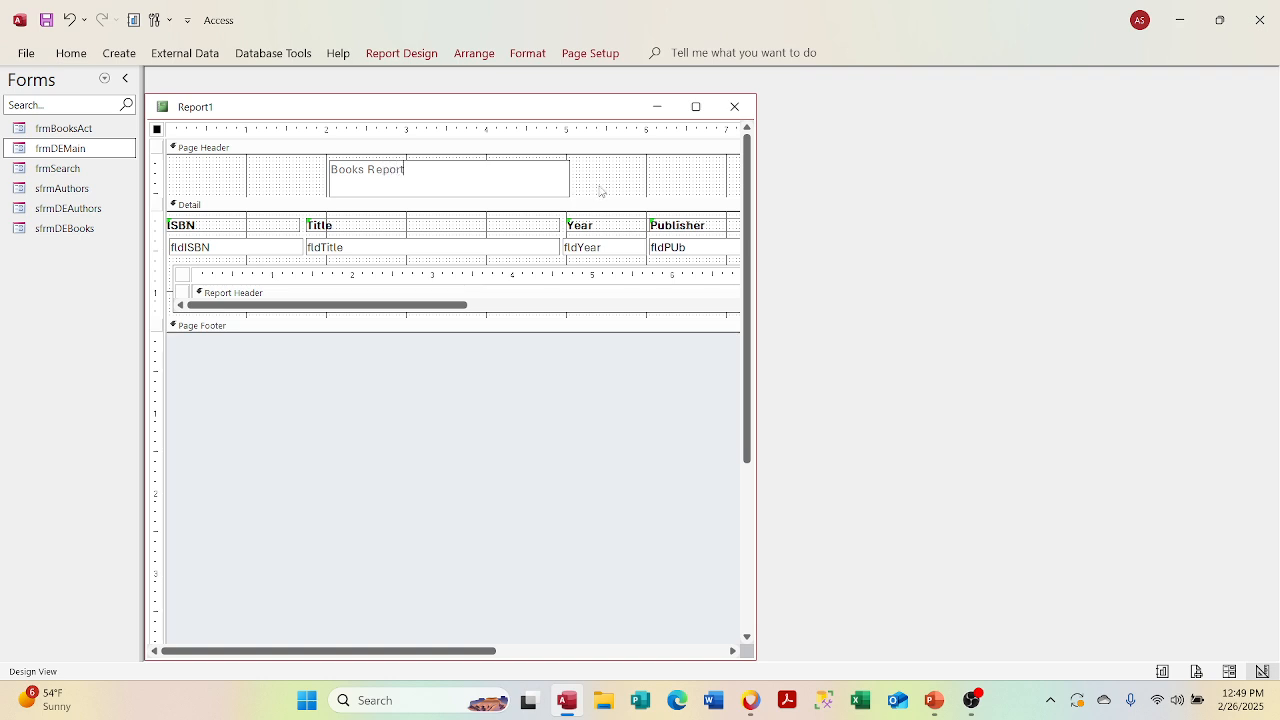
pyautogui.click(600, 190)
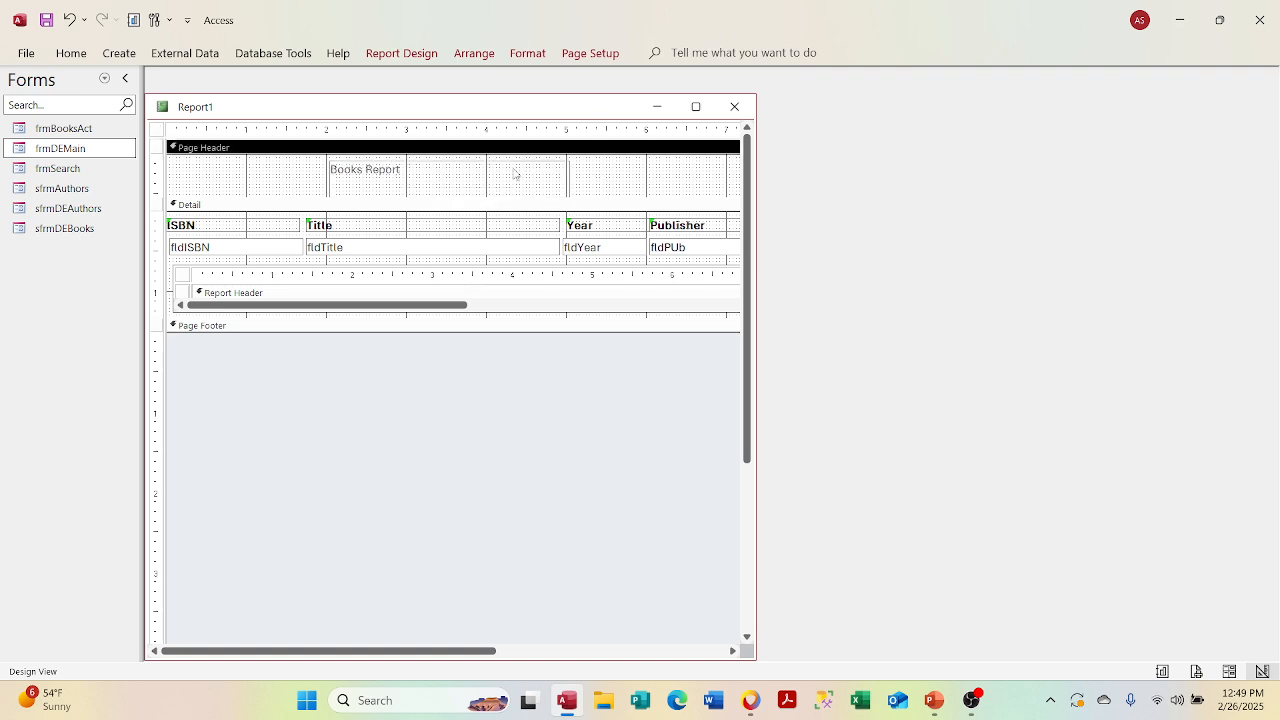
# Step: Set the font of the Books Report title label to Arial
pyautogui.click(438, 172)
pyautogui.click(384, 172)
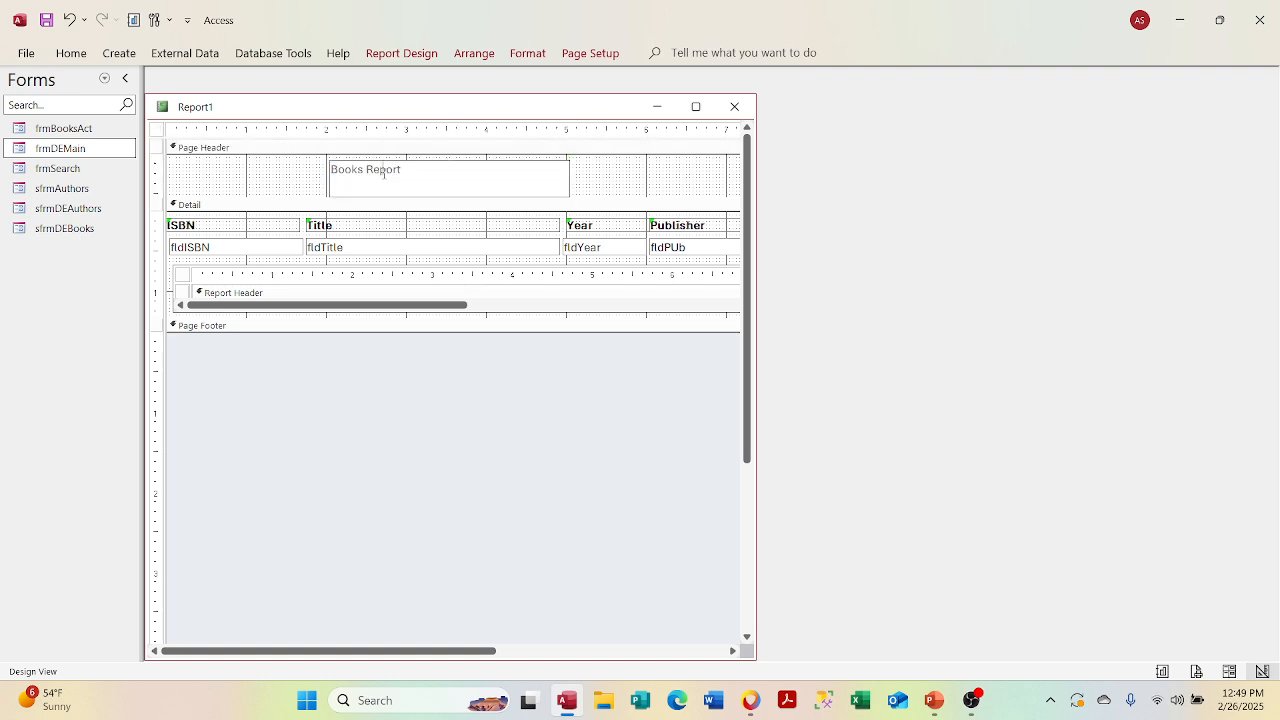
pyautogui.moveTo(399, 172); pyautogui.dragTo(313, 176)
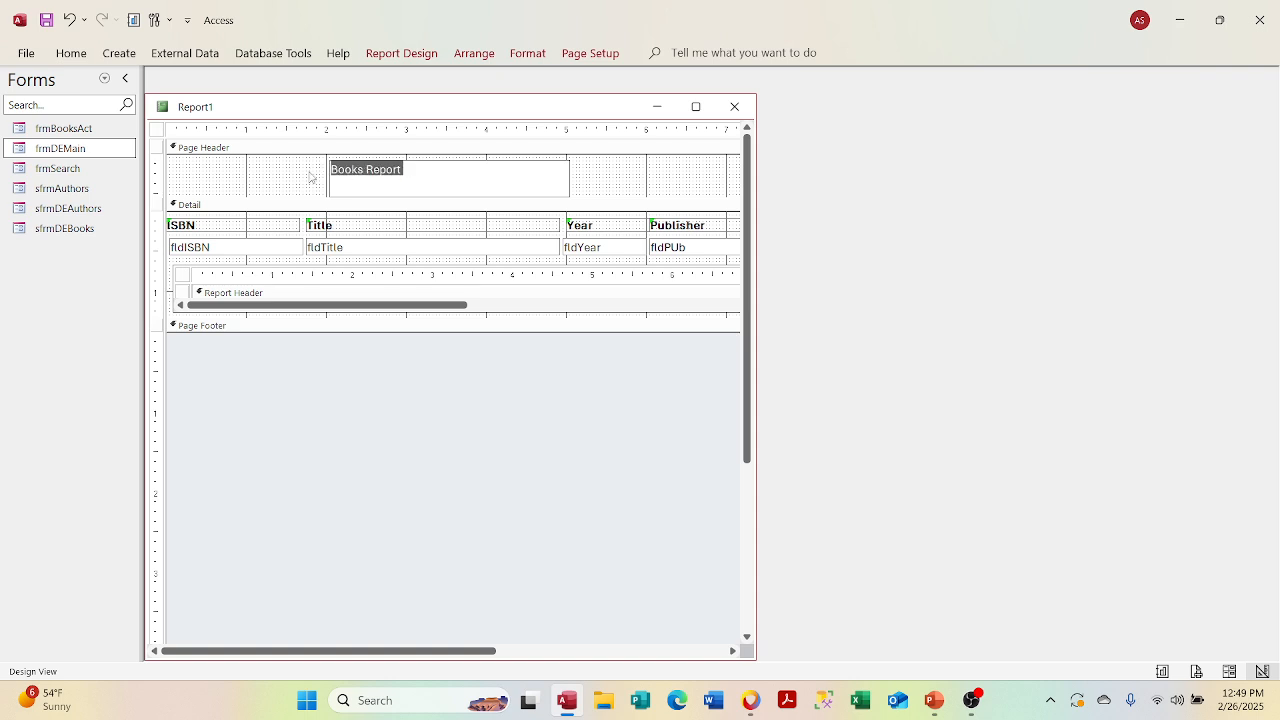
pyautogui.click(68, 56)
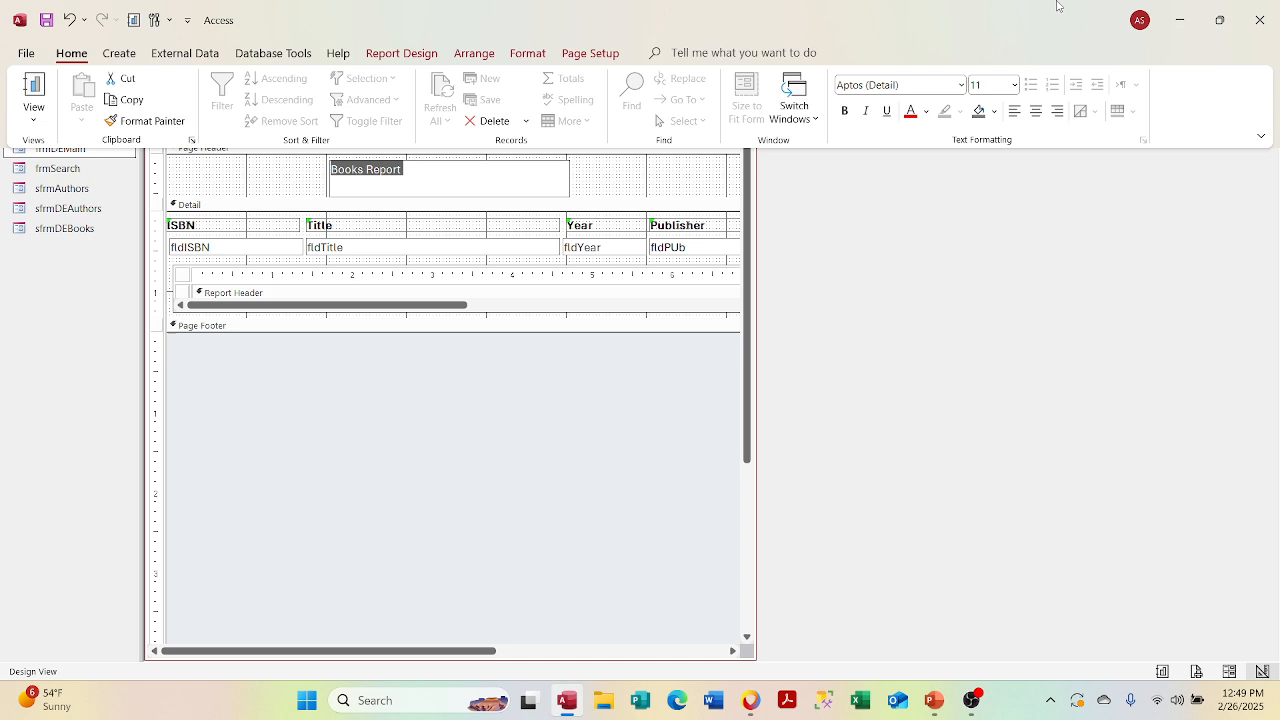
pyautogui.click(960, 84)
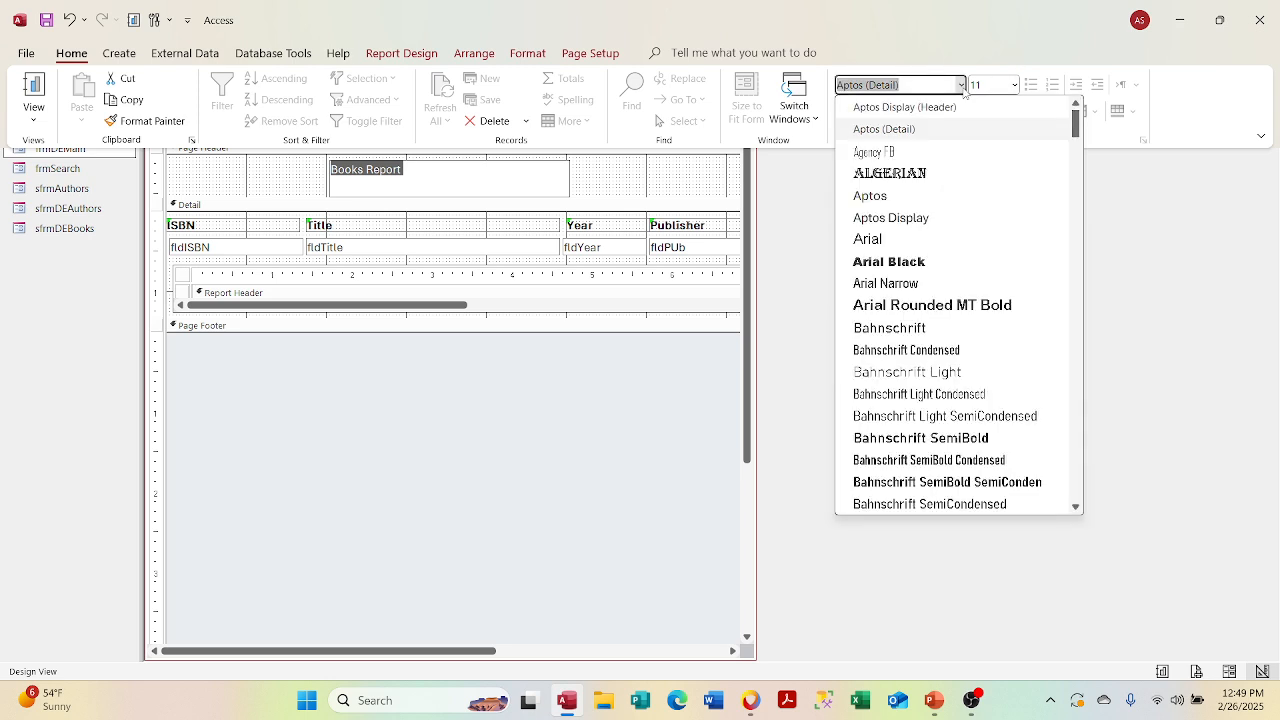
pyautogui.click(968, 241)
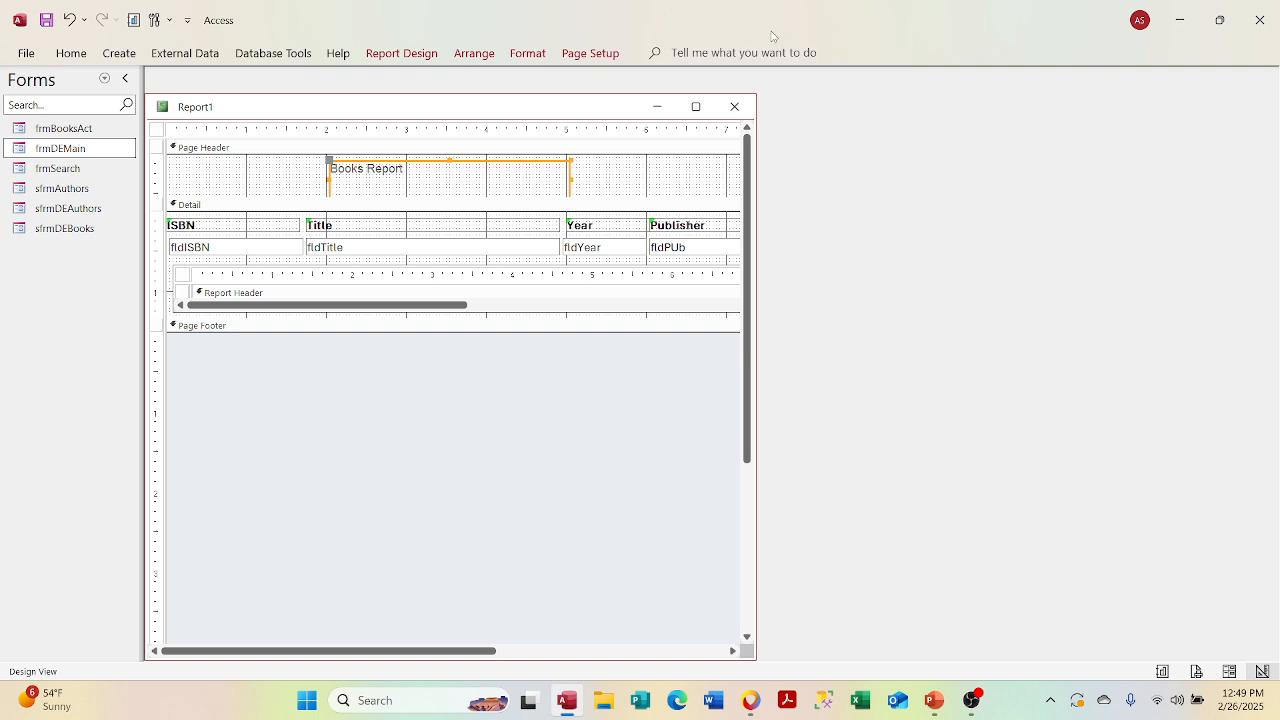
# Step: Format the Books Report title as 18-point bold italic text centered in its label
pyautogui.click(80, 57)
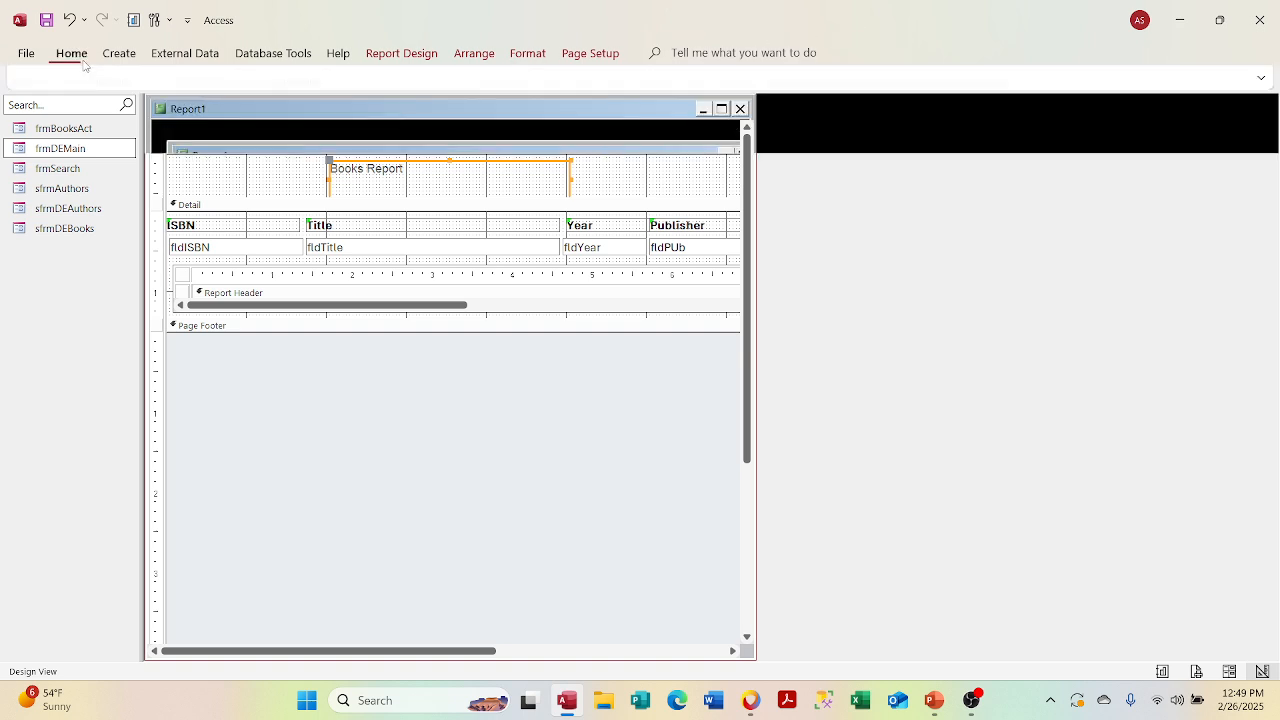
pyautogui.click(1012, 85)
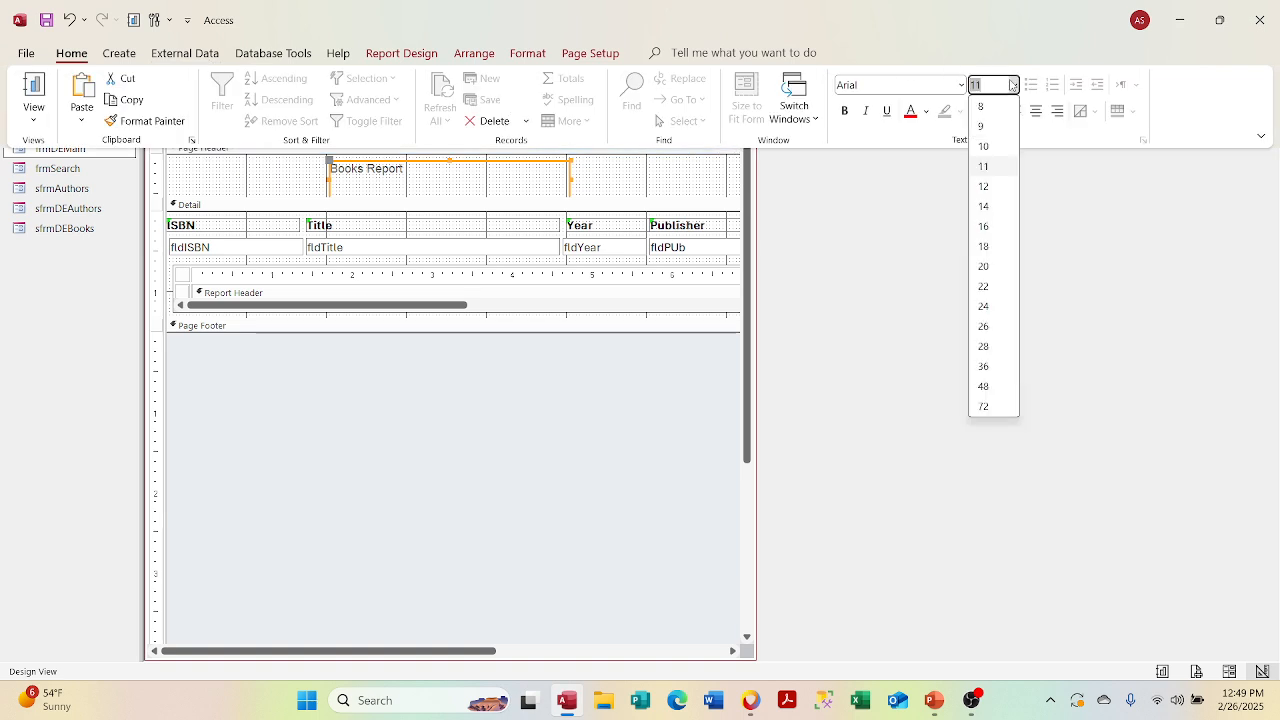
pyautogui.click(1004, 246)
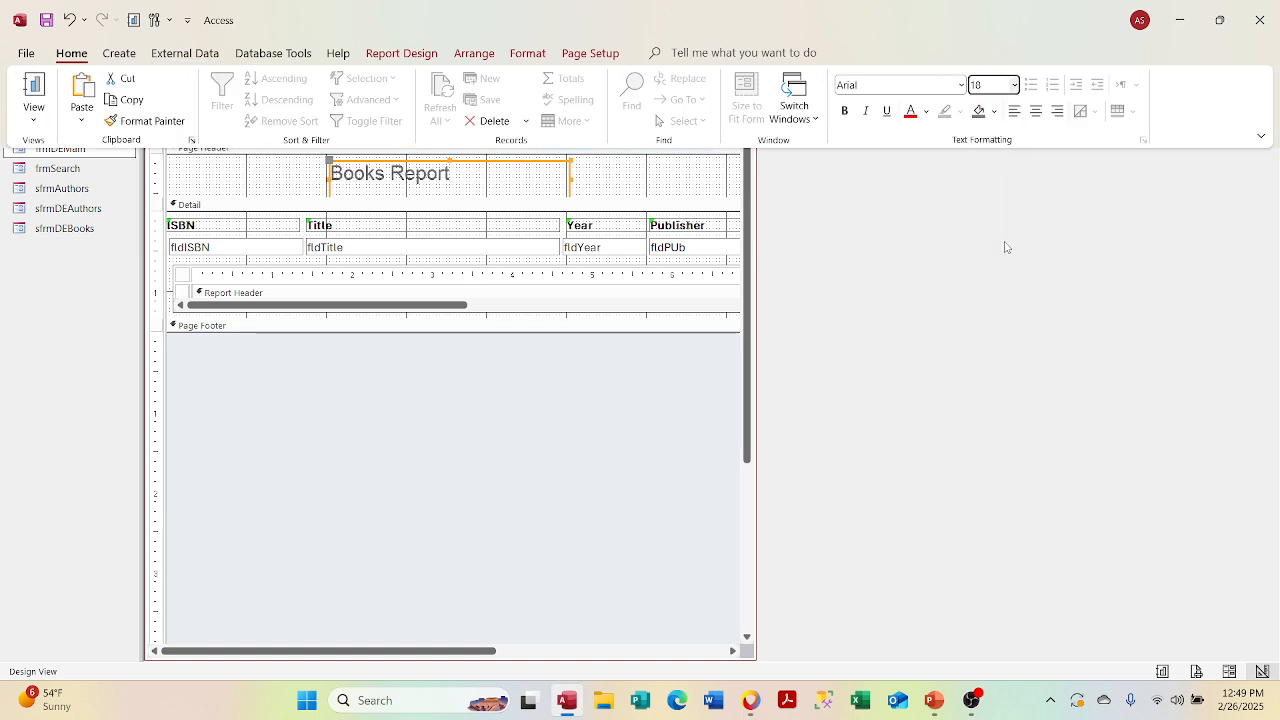
pyautogui.click(867, 112)
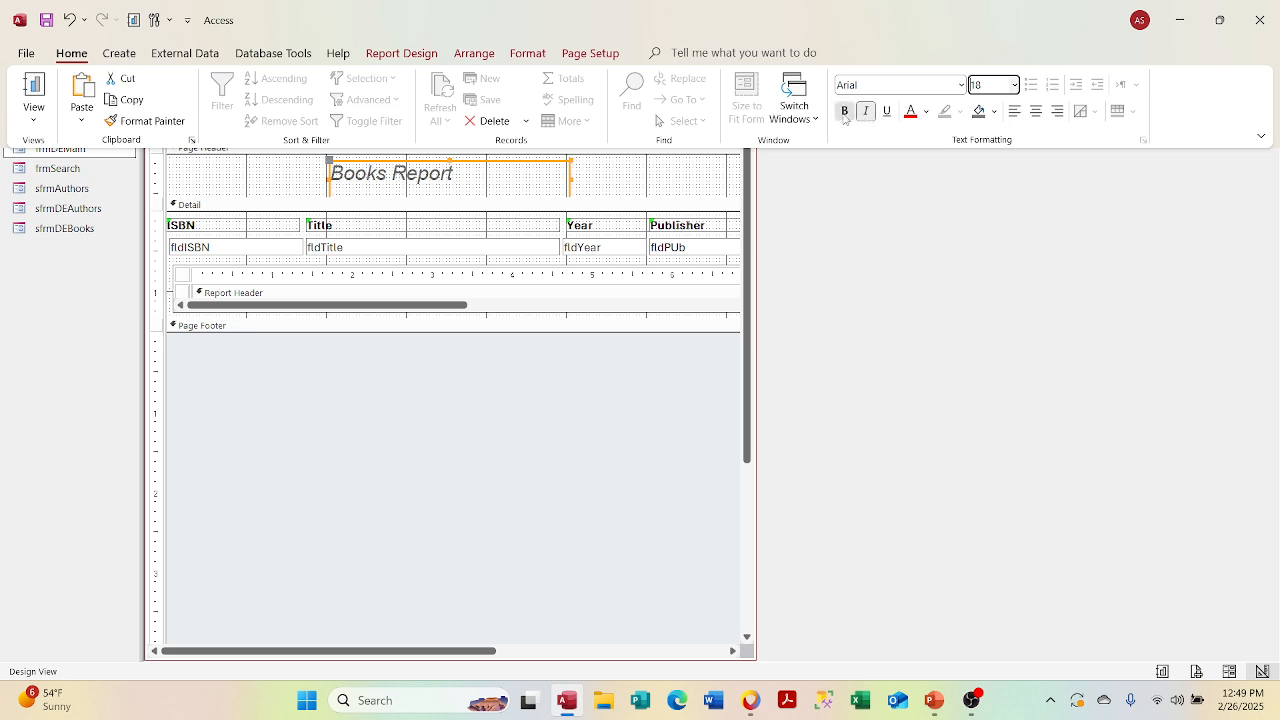
pyautogui.click(845, 112)
pyautogui.click(1036, 111)
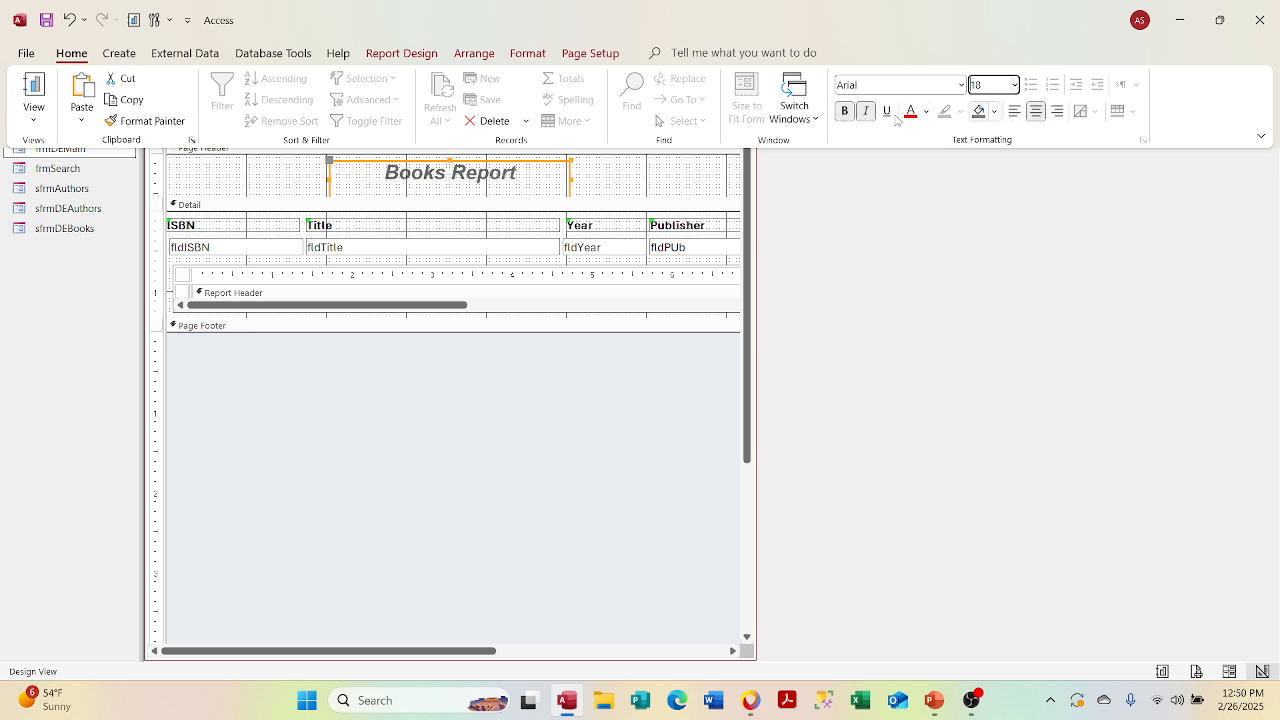
pyautogui.click(585, 199)
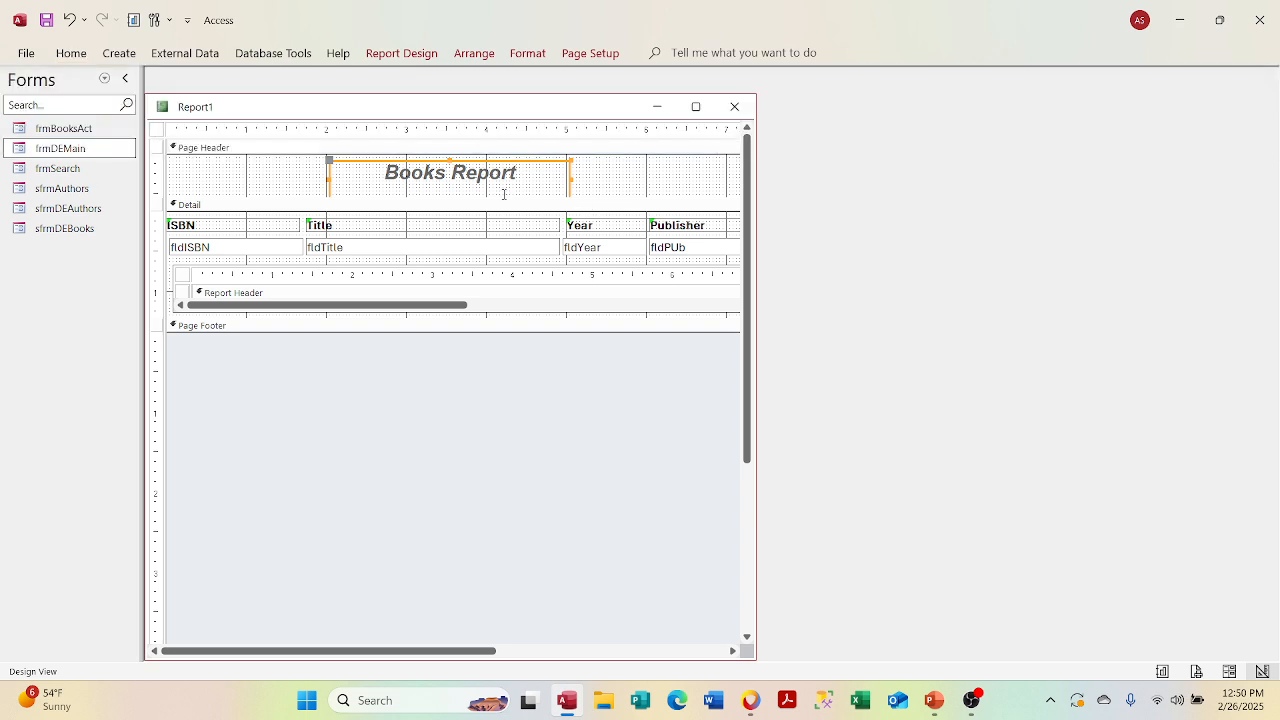
# Step: Shorten the title label to fit its text and reduce the Page Header section's height around it
pyautogui.moveTo(502, 197); pyautogui.dragTo(502, 207)
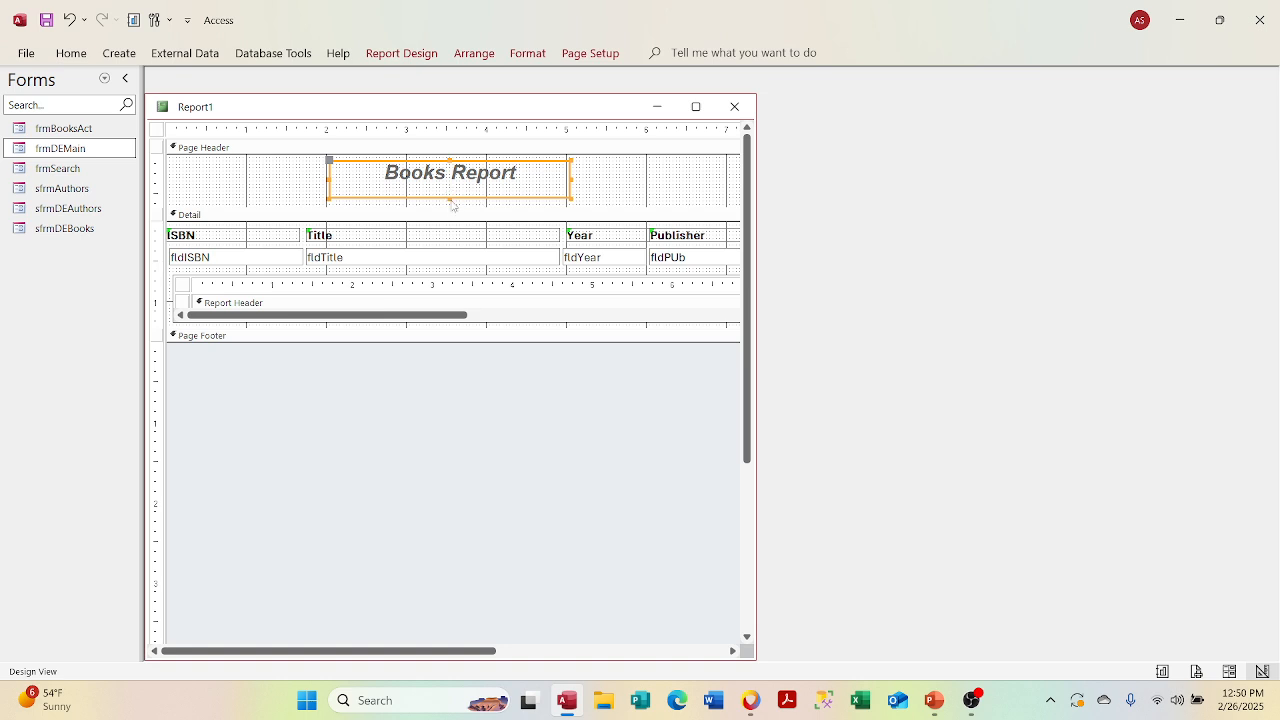
pyautogui.moveTo(447, 197)
pyautogui.mouseDown()
pyautogui.moveTo(447, 185)
pyautogui.moveTo(452, 207)
pyautogui.mouseUp()
pyautogui.moveTo(455, 190); pyautogui.dragTo(455, 191)
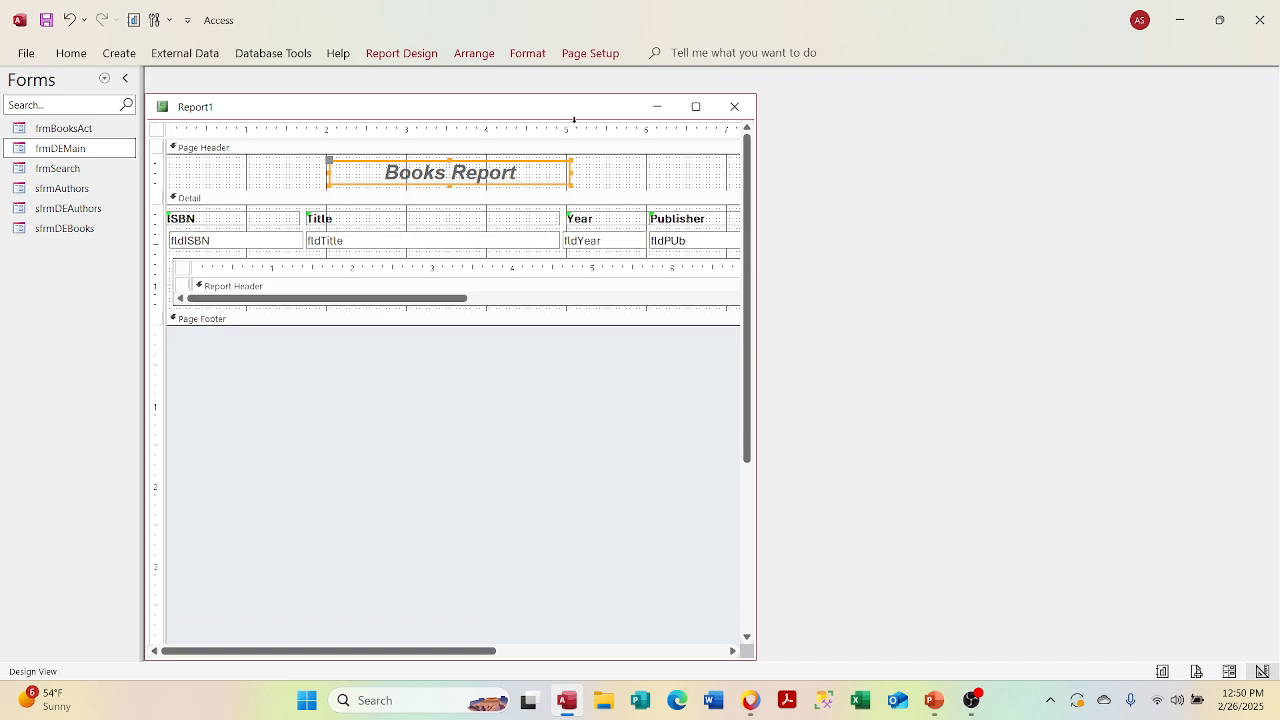
# Step: Maximize the report's window and center the Books Report title label across the page, about 2.5 inches from the report's left edge
pyautogui.click(696, 106)
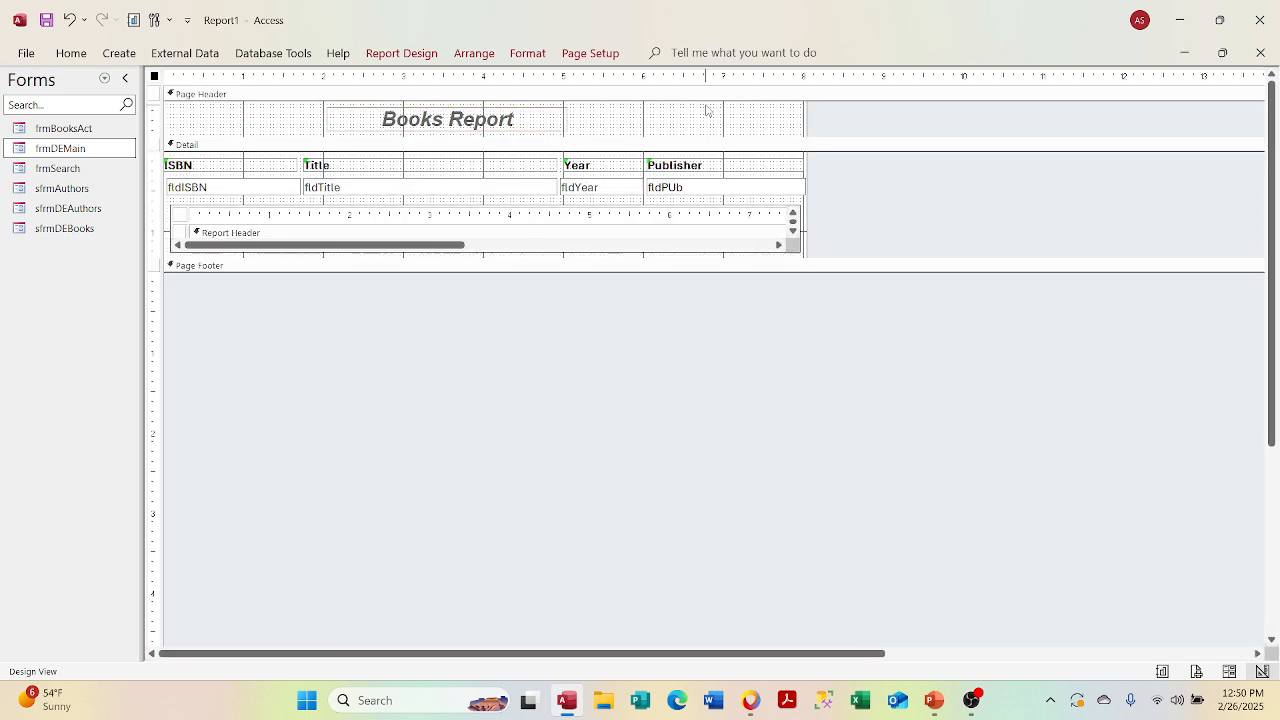
pyautogui.click(525, 126)
pyautogui.press('Right')
pyautogui.press('Right')
pyautogui.press('Right')
pyautogui.press('Right')
pyautogui.press('Right')
pyautogui.press('Right')
pyautogui.press('Right')
pyautogui.press('Right')
pyautogui.press('Right')
pyautogui.press('Right')
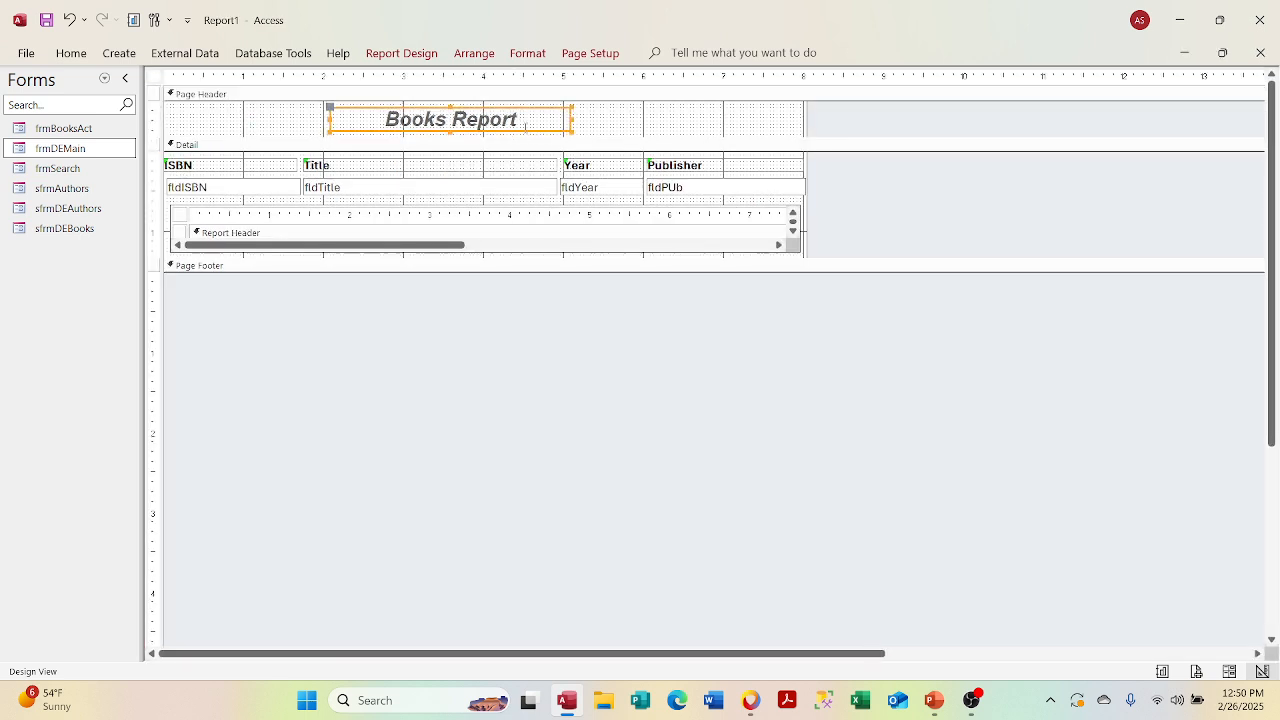
pyautogui.press('Right')
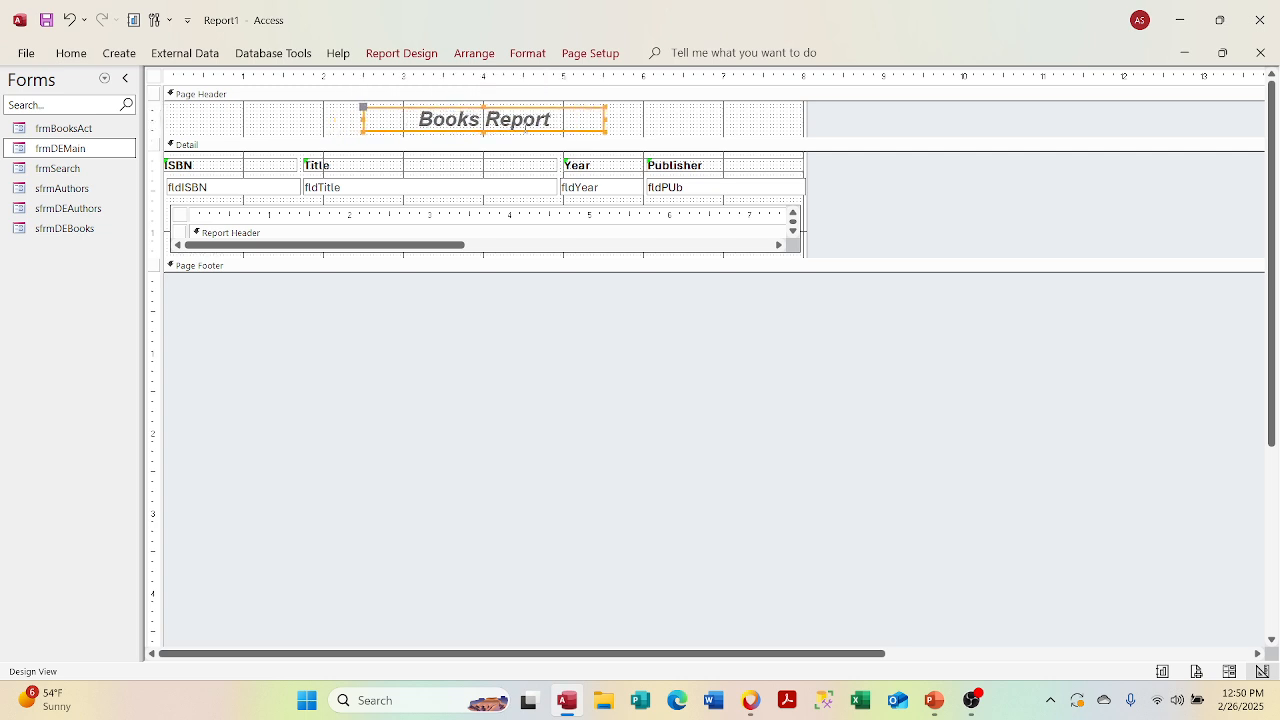
# Step: Examine the Books Report title label's properties, including its border style and the available border widths
pyautogui.rightClick(504, 134)
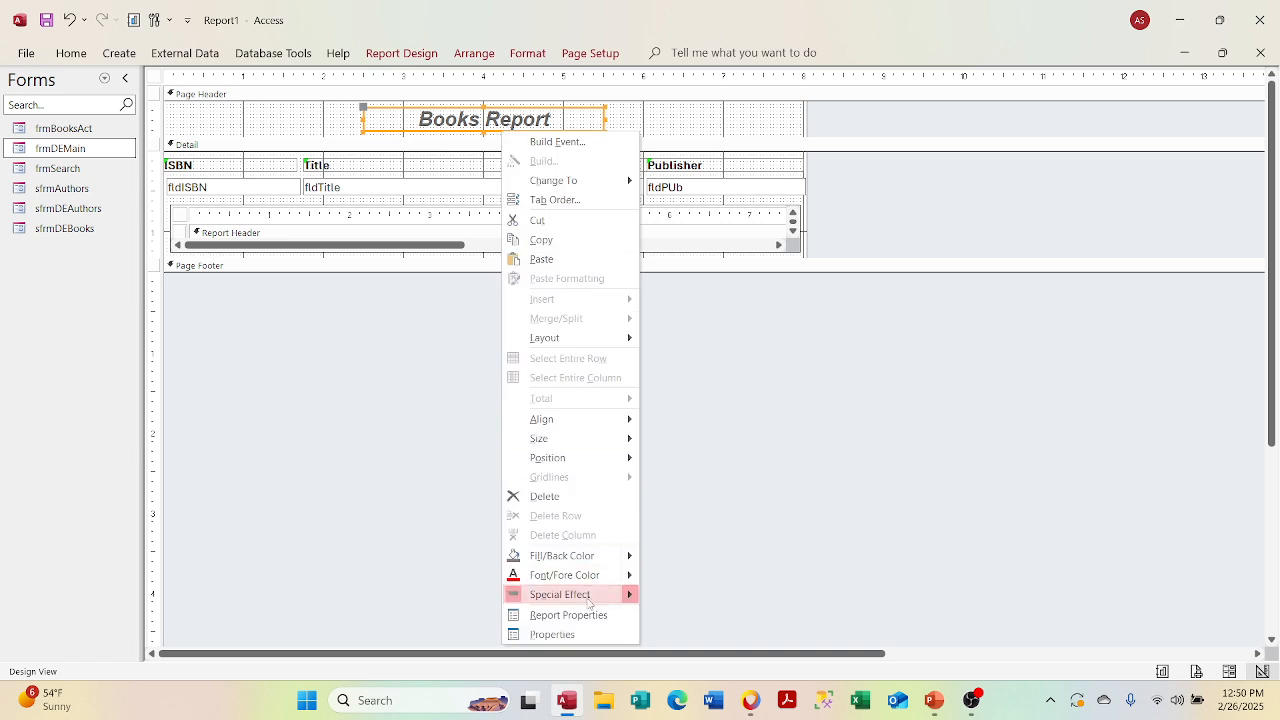
pyautogui.click(555, 634)
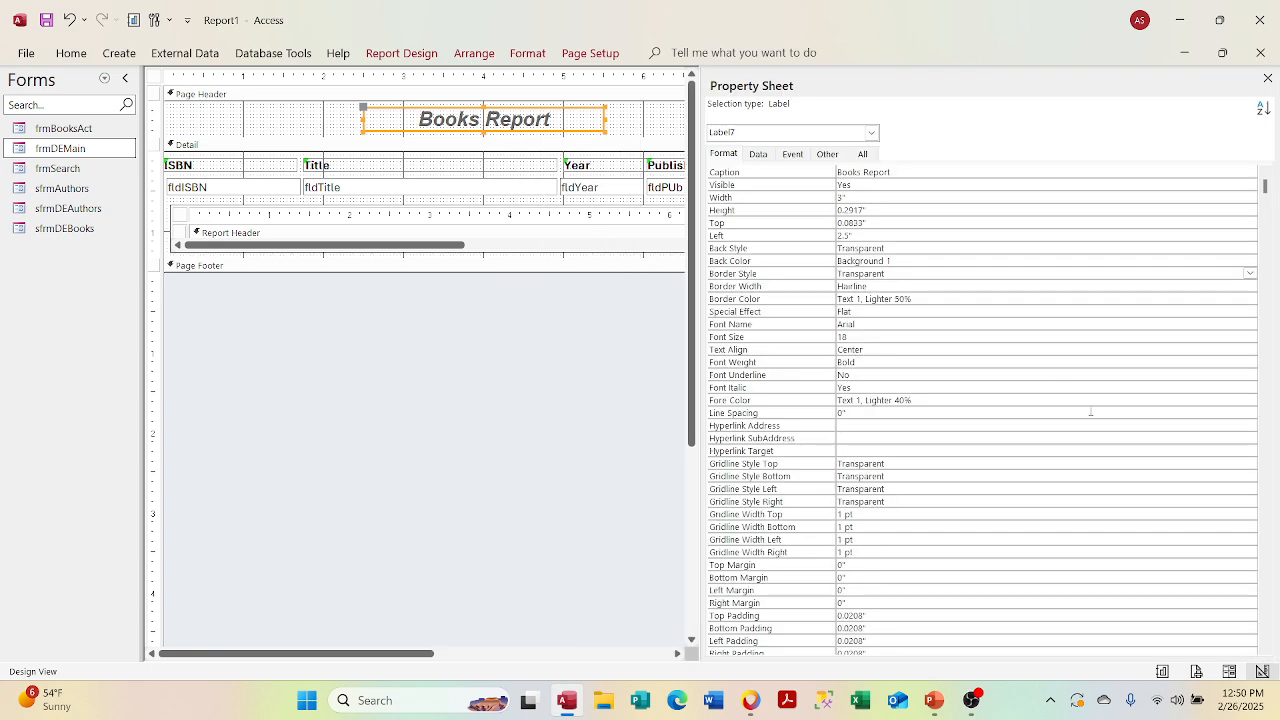
pyautogui.click(1080, 291)
pyautogui.click(1249, 287)
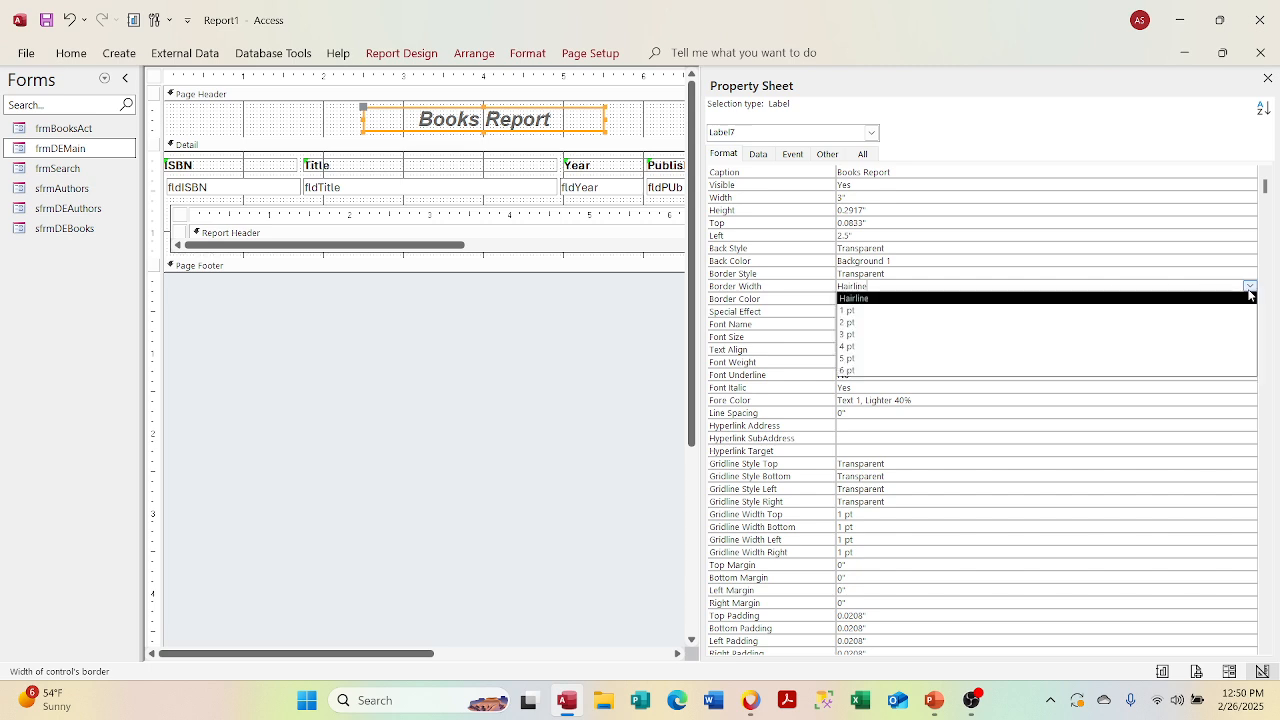
pyautogui.click(1222, 276)
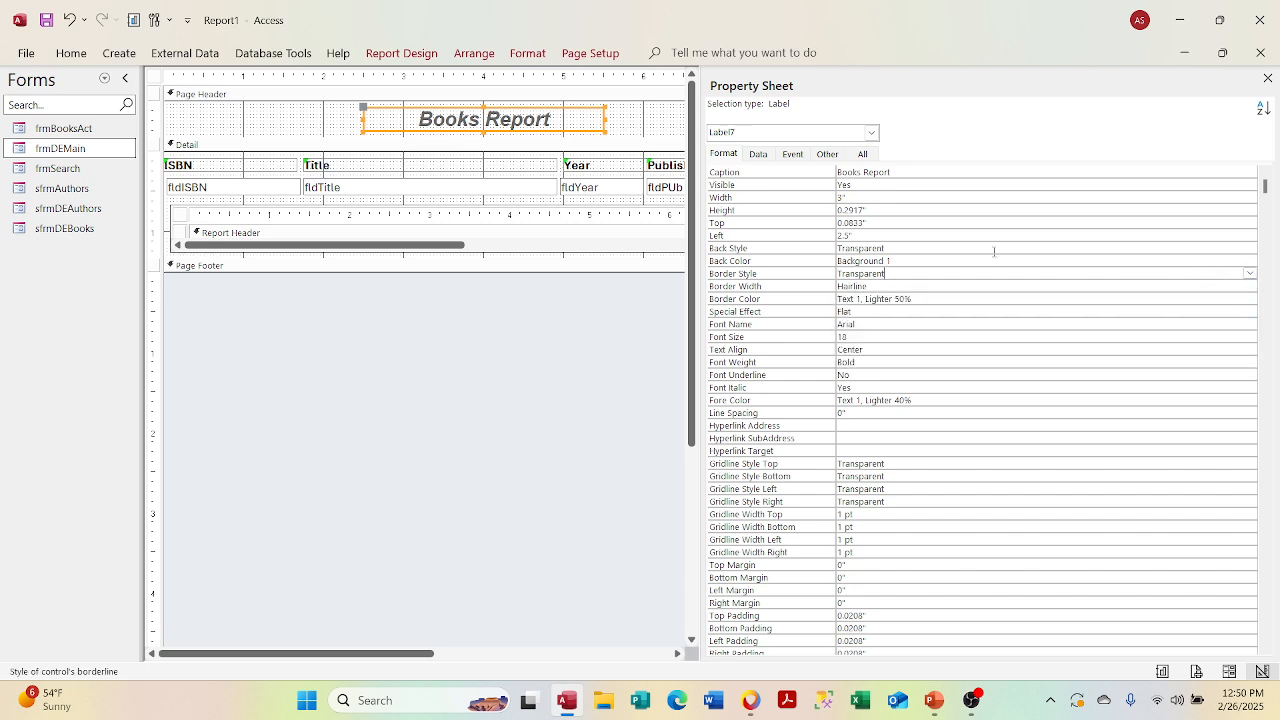
# Step: Close Report1 without saving its design changes and open the saved srptAuthors report
pyautogui.click(1262, 53)
pyautogui.click(644, 392)
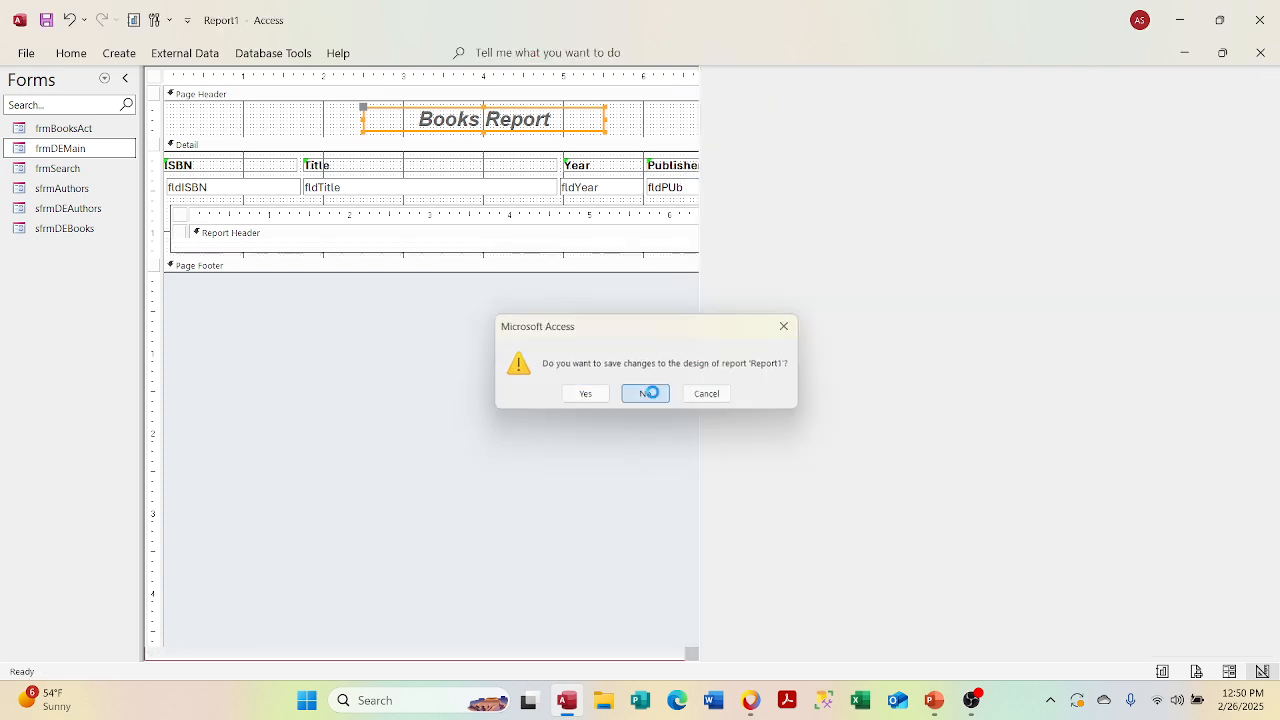
pyautogui.click(104, 80)
pyautogui.click(81, 287)
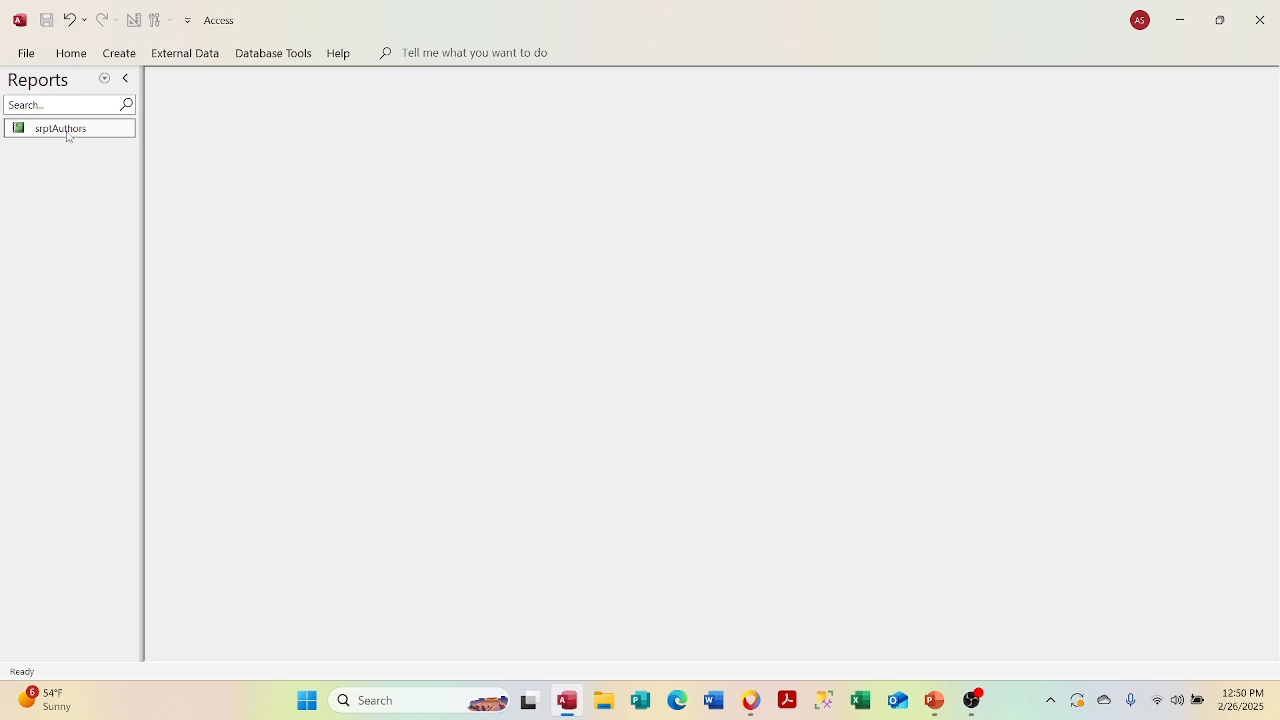
pyautogui.doubleClick(68, 130)
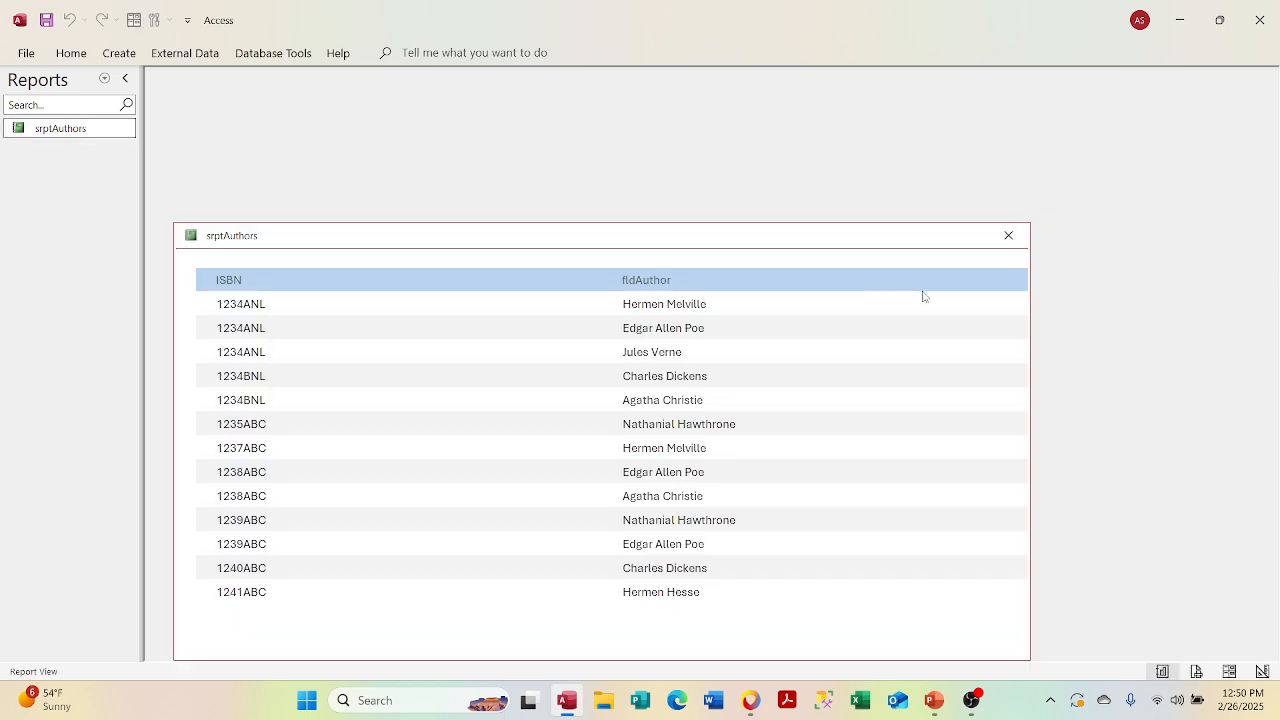
# Step: View the srptAuthors report once more to review its ISBN and author columns, leaving it closed
pyautogui.click(1005, 238)
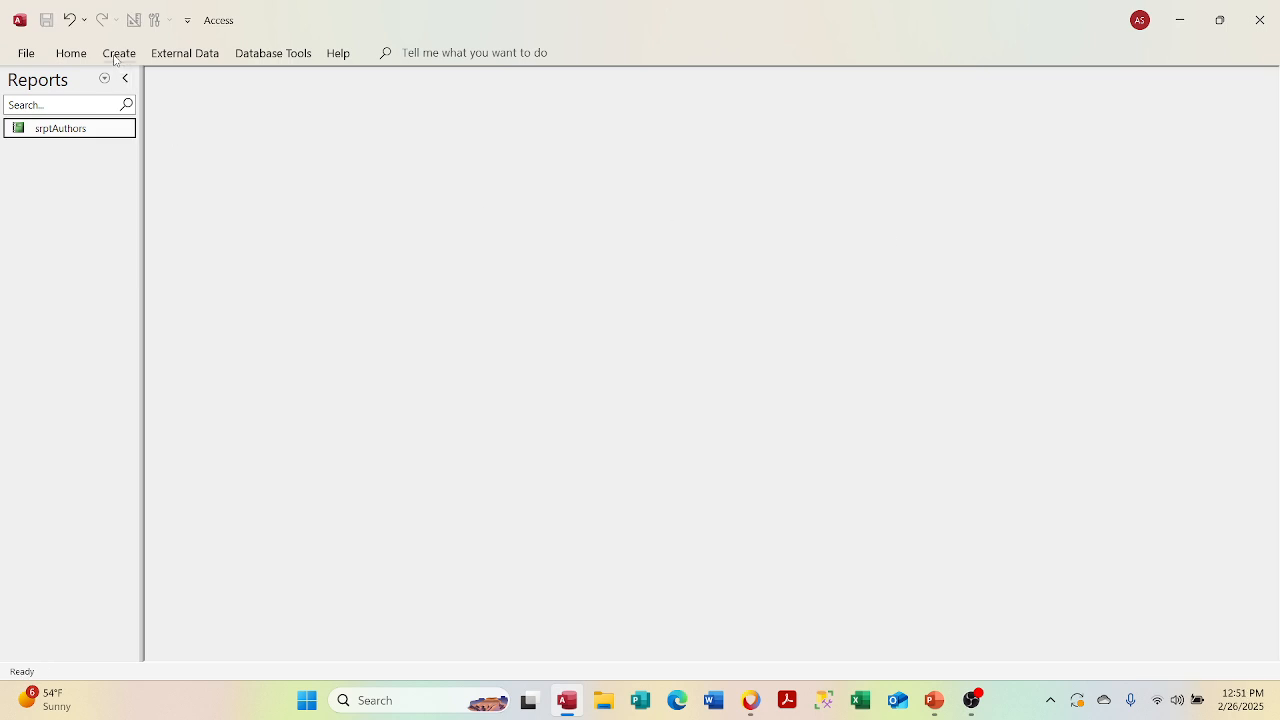
pyautogui.doubleClick(79, 138)
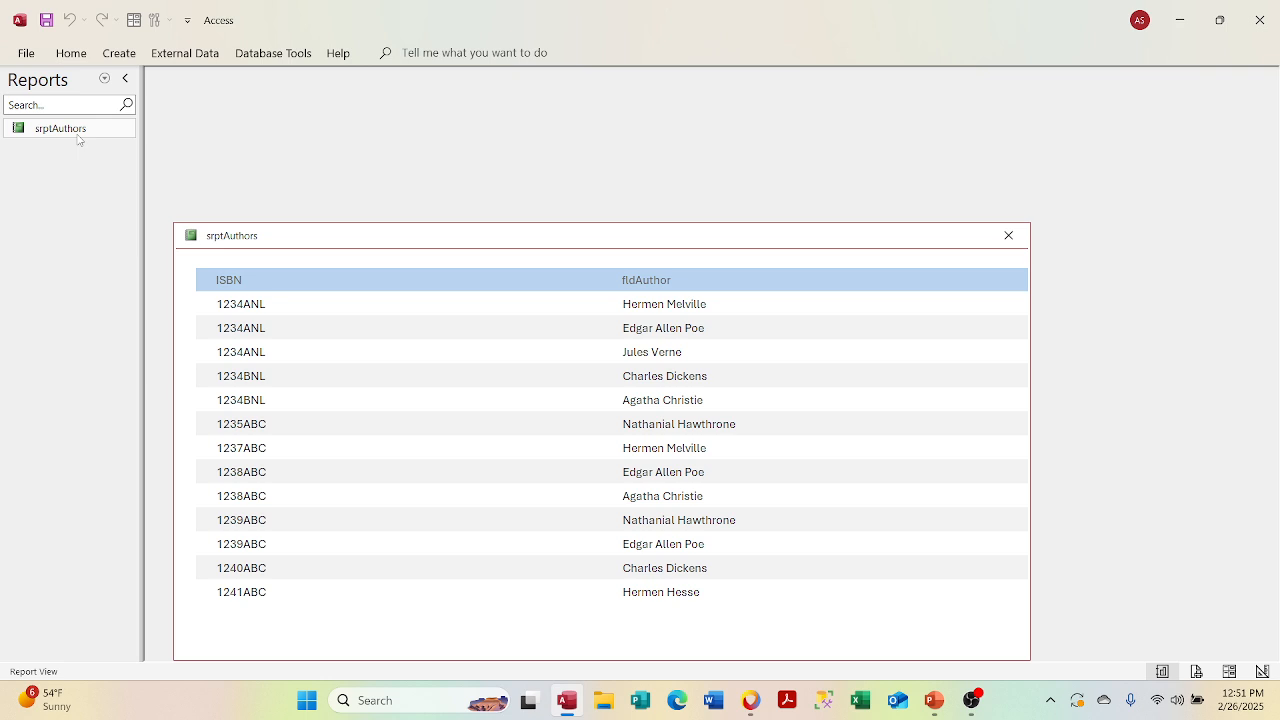
pyautogui.click(1007, 237)
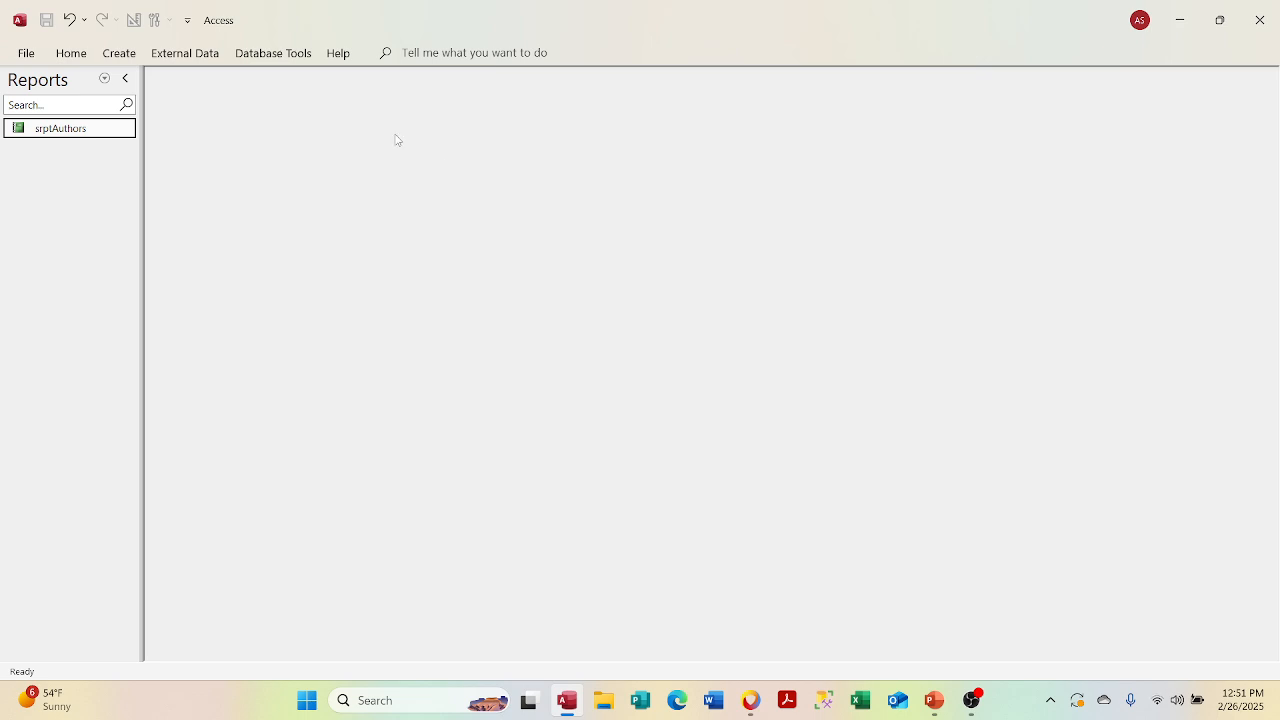
# Step: Create a blank report, switch it to Design View and close the field list
pyautogui.click(122, 53)
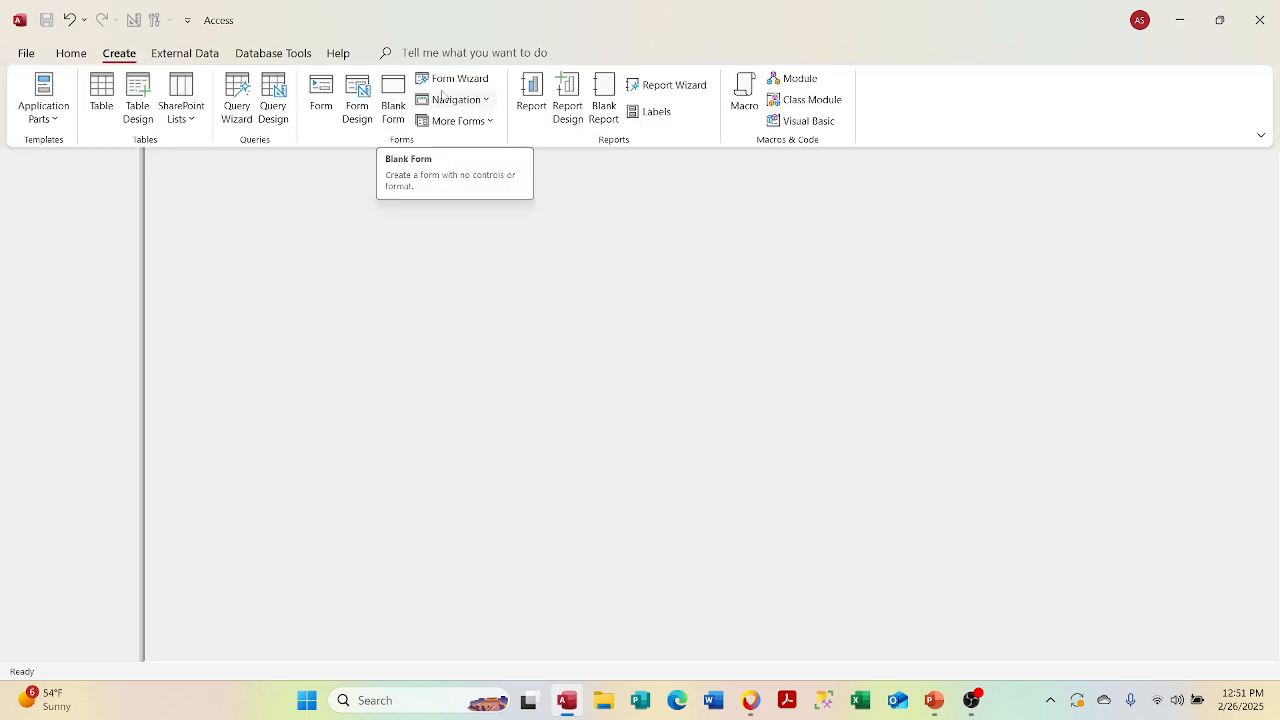
pyautogui.click(600, 100)
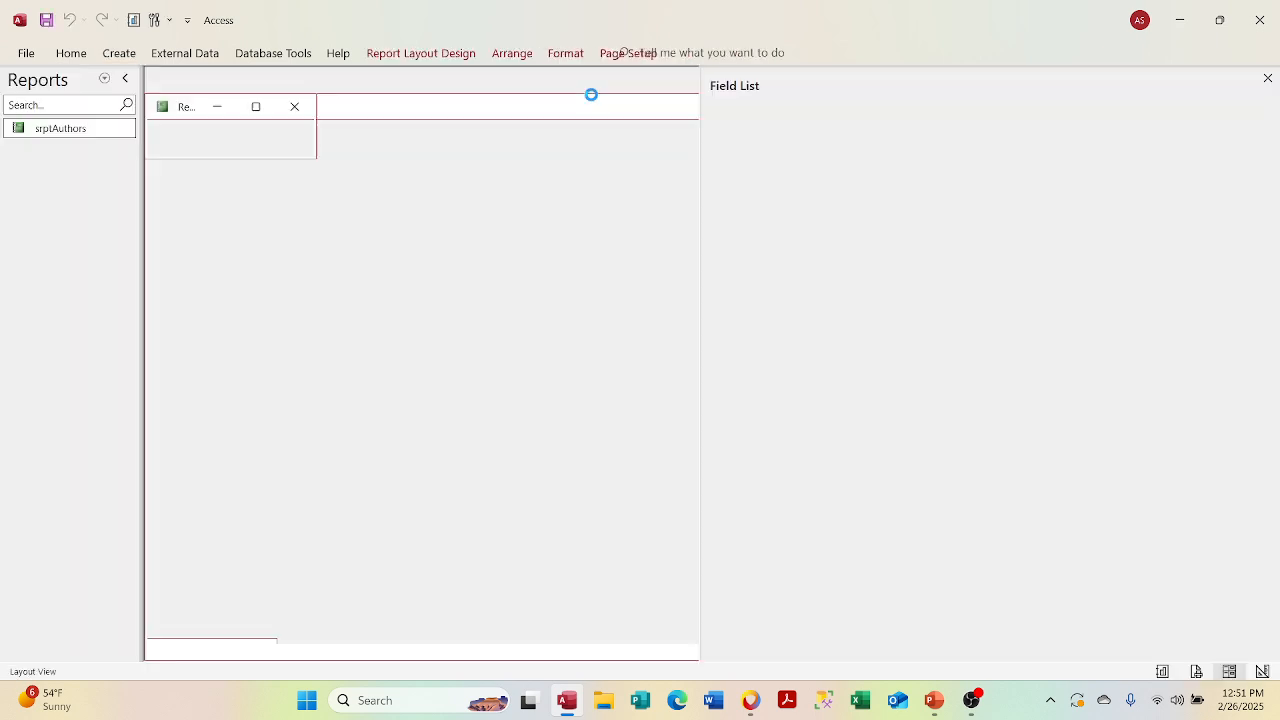
pyautogui.rightClick(487, 107)
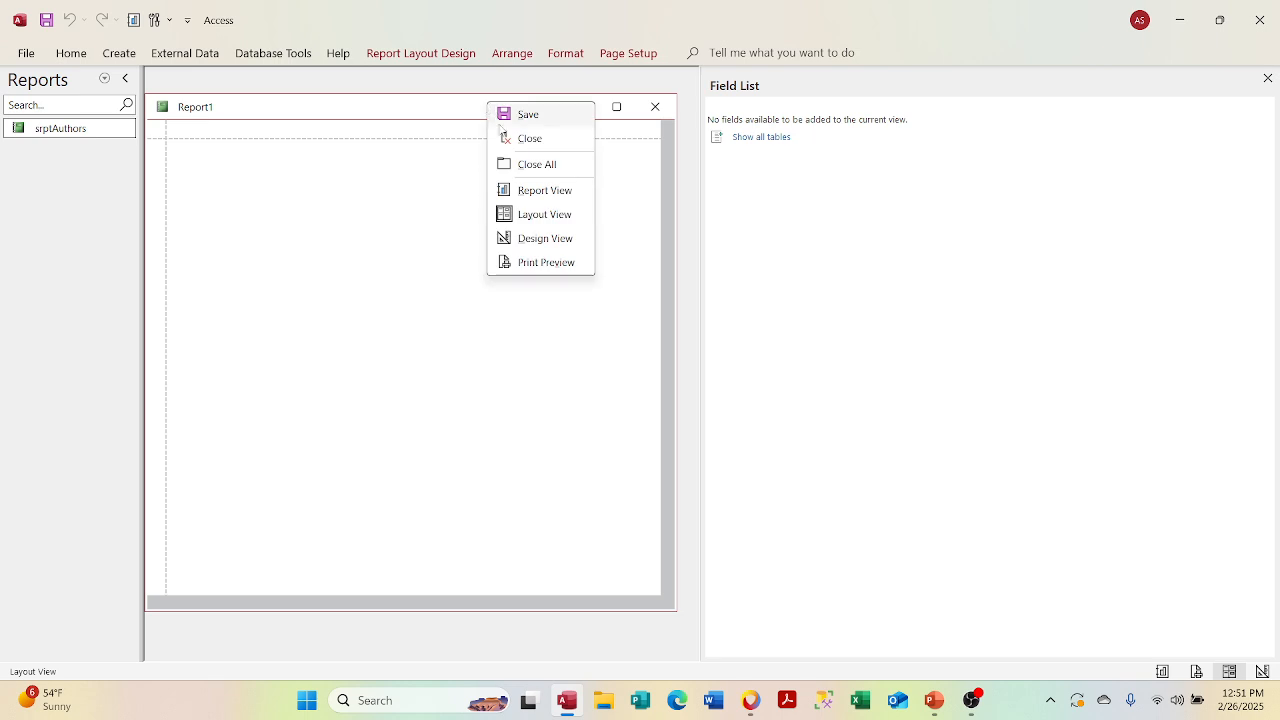
pyautogui.click(518, 237)
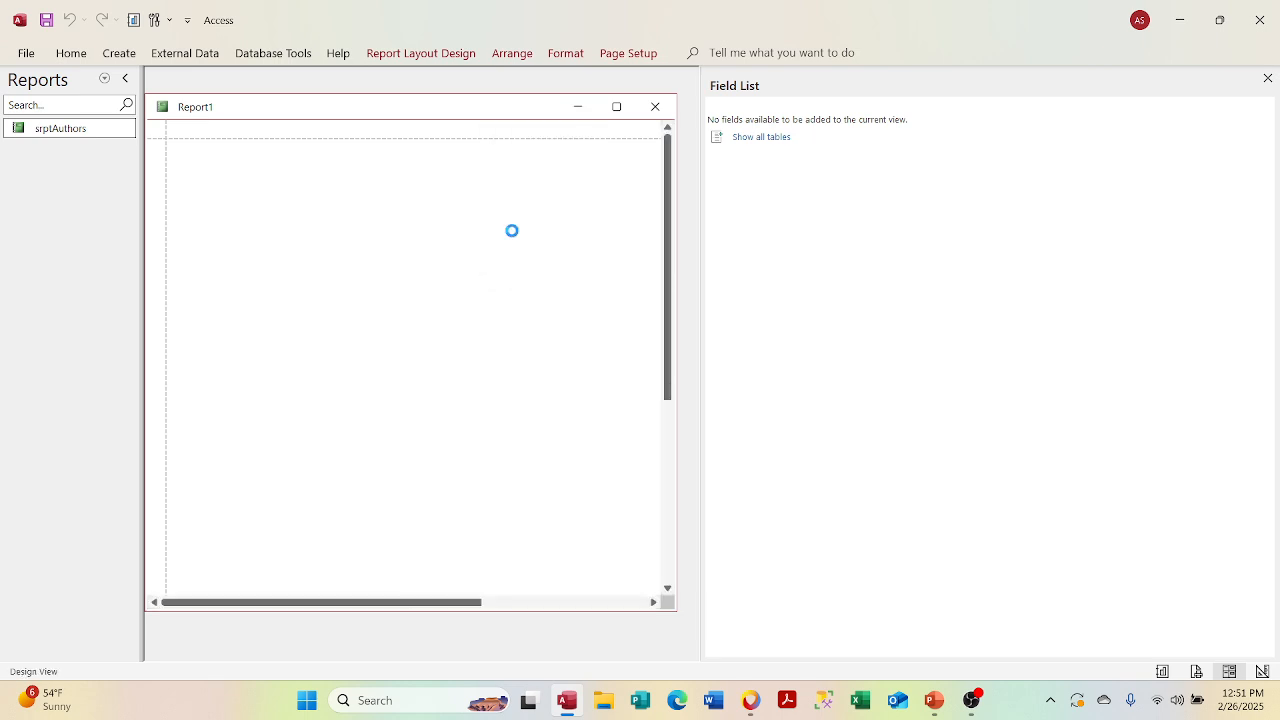
pyautogui.click(1268, 79)
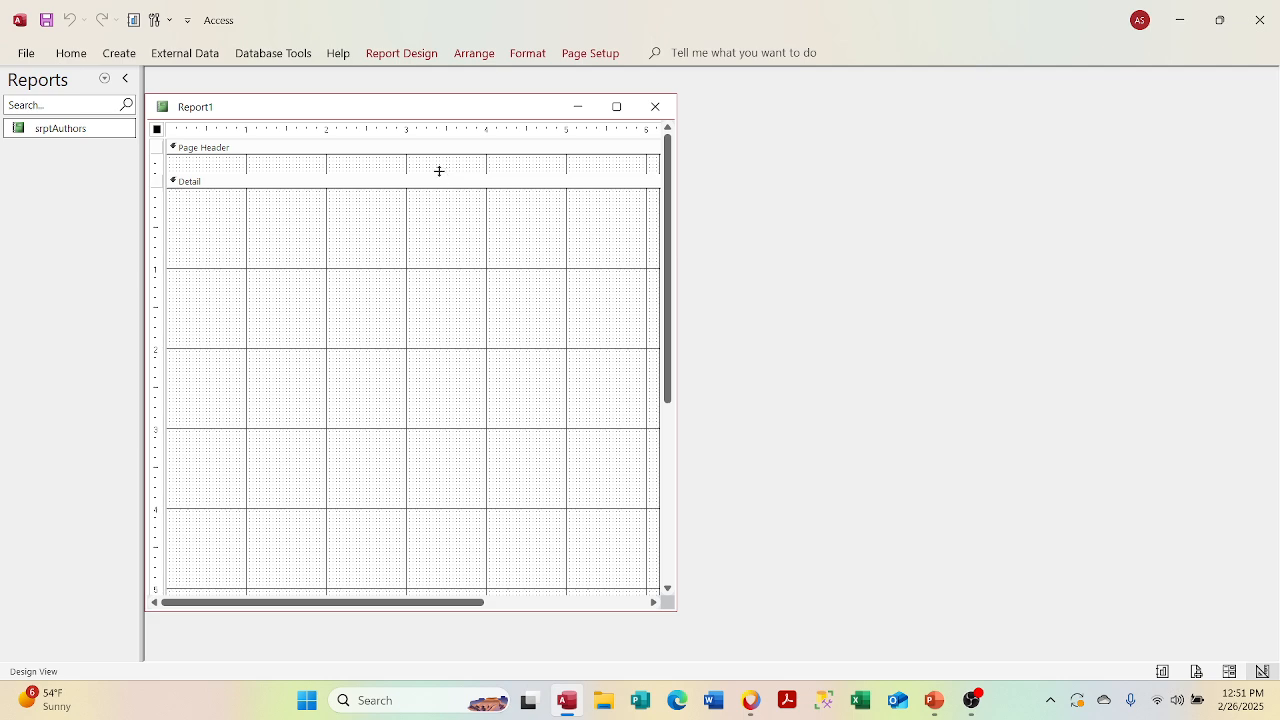
# Step: Enlarge the Page Header to about 0.7 in high and add a label about 2.6 in wide reading "Books"
pyautogui.moveTo(439, 171); pyautogui.dragTo(434, 209)
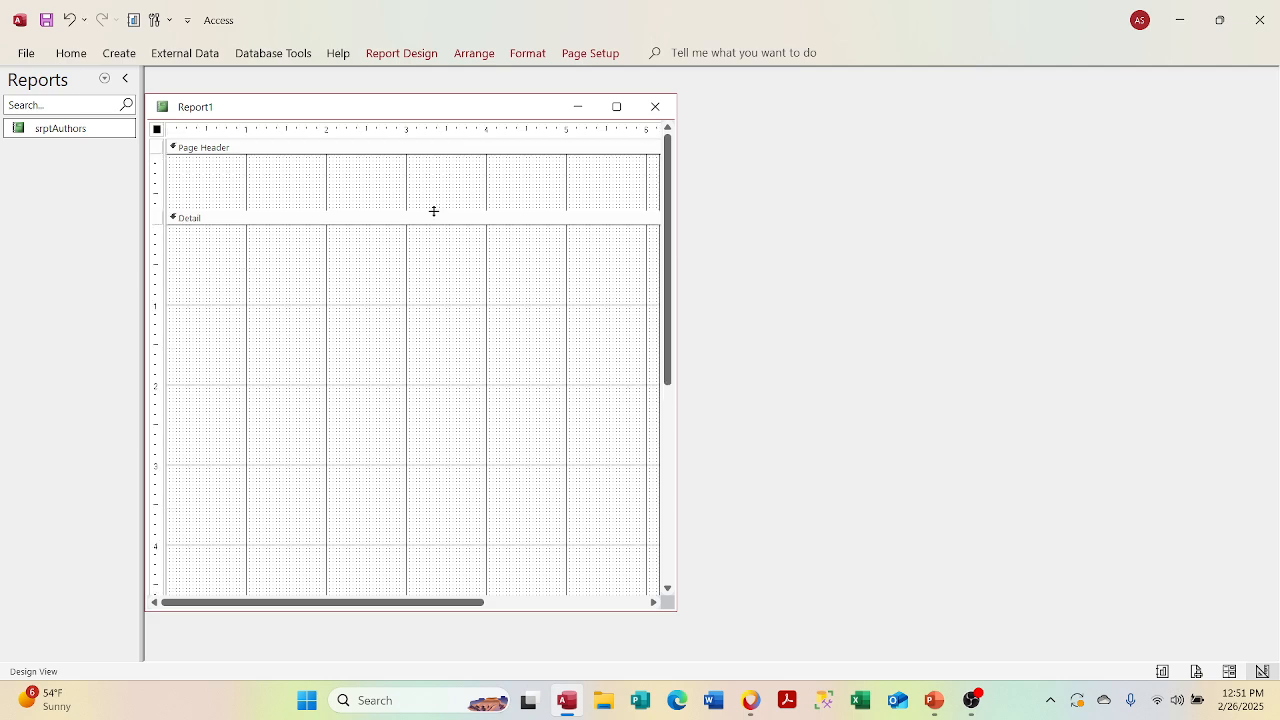
pyautogui.click(398, 54)
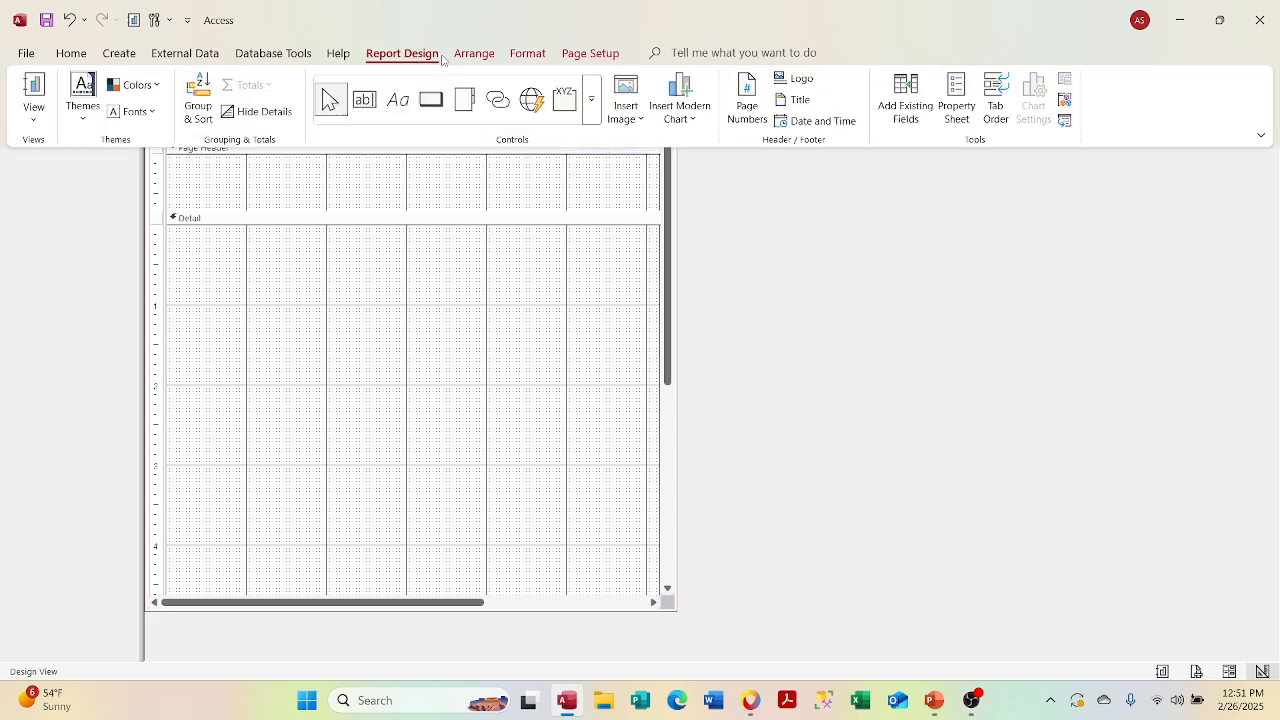
pyautogui.click(405, 104)
pyautogui.moveTo(290, 174); pyautogui.dragTo(499, 197)
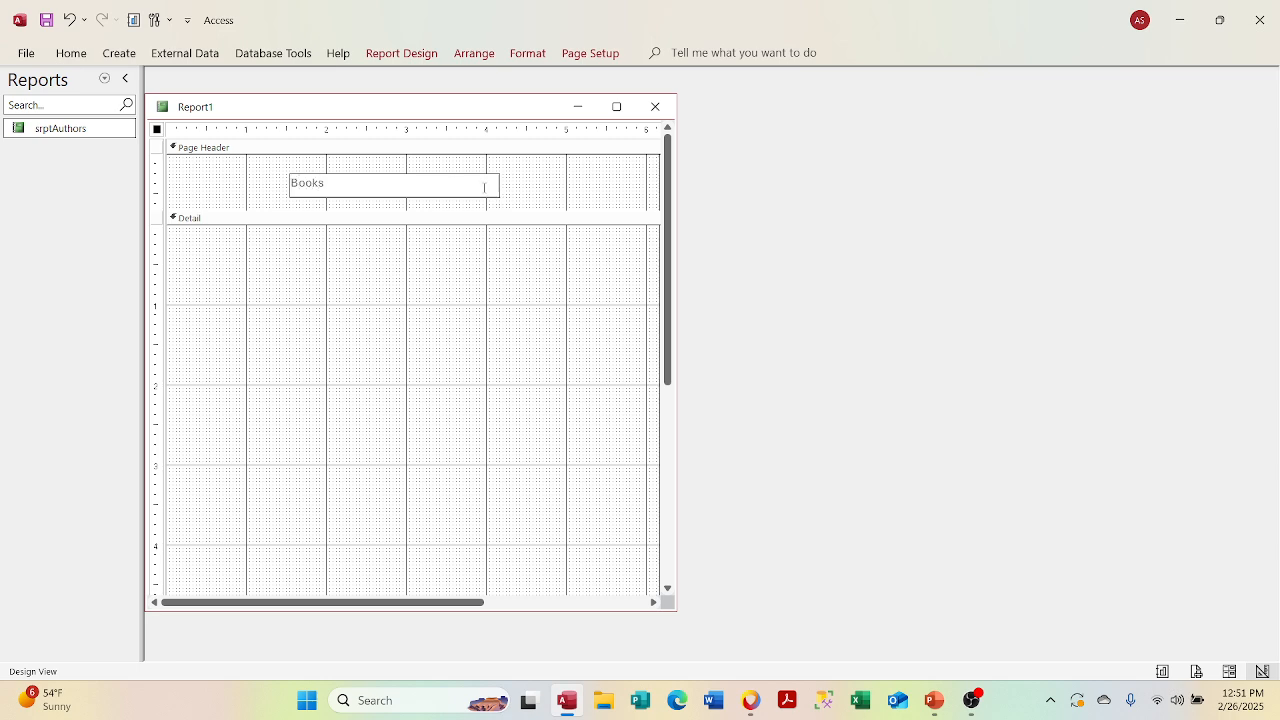
pyautogui.press('Return')
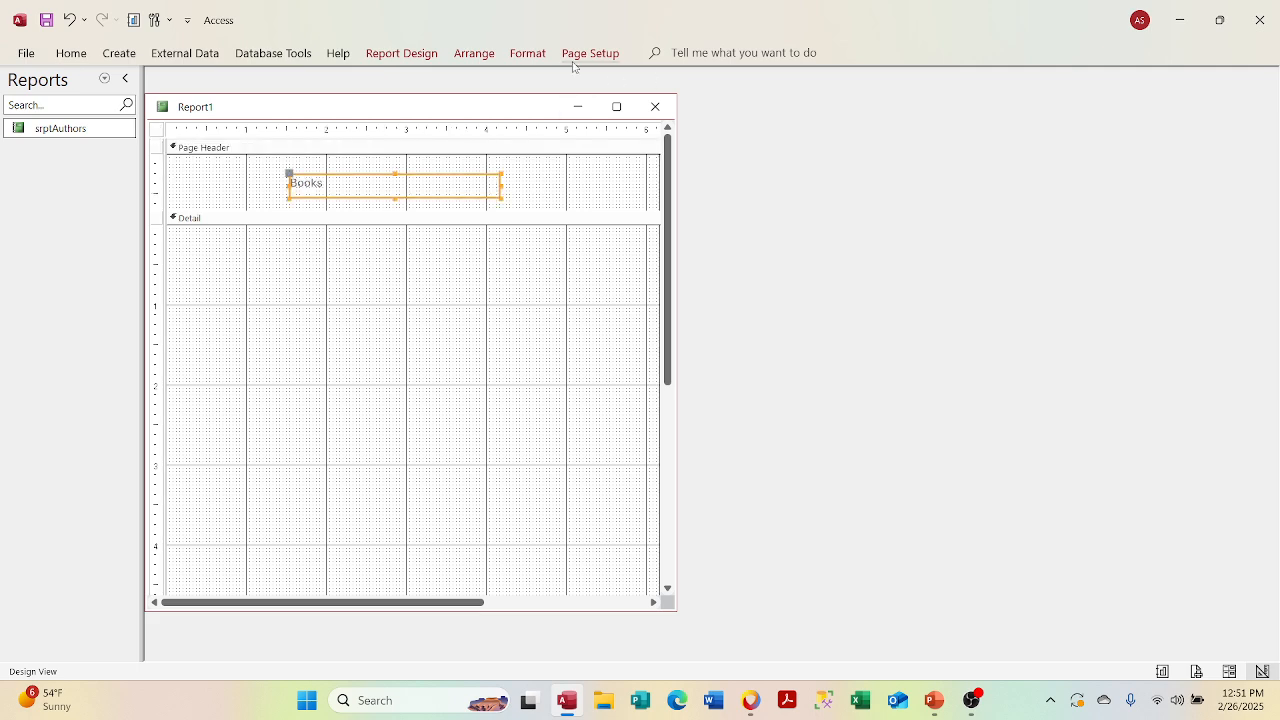
# Step: Format the Books label as centered Arial, size 20, bold and italic
pyautogui.click(572, 57)
pyautogui.click(71, 54)
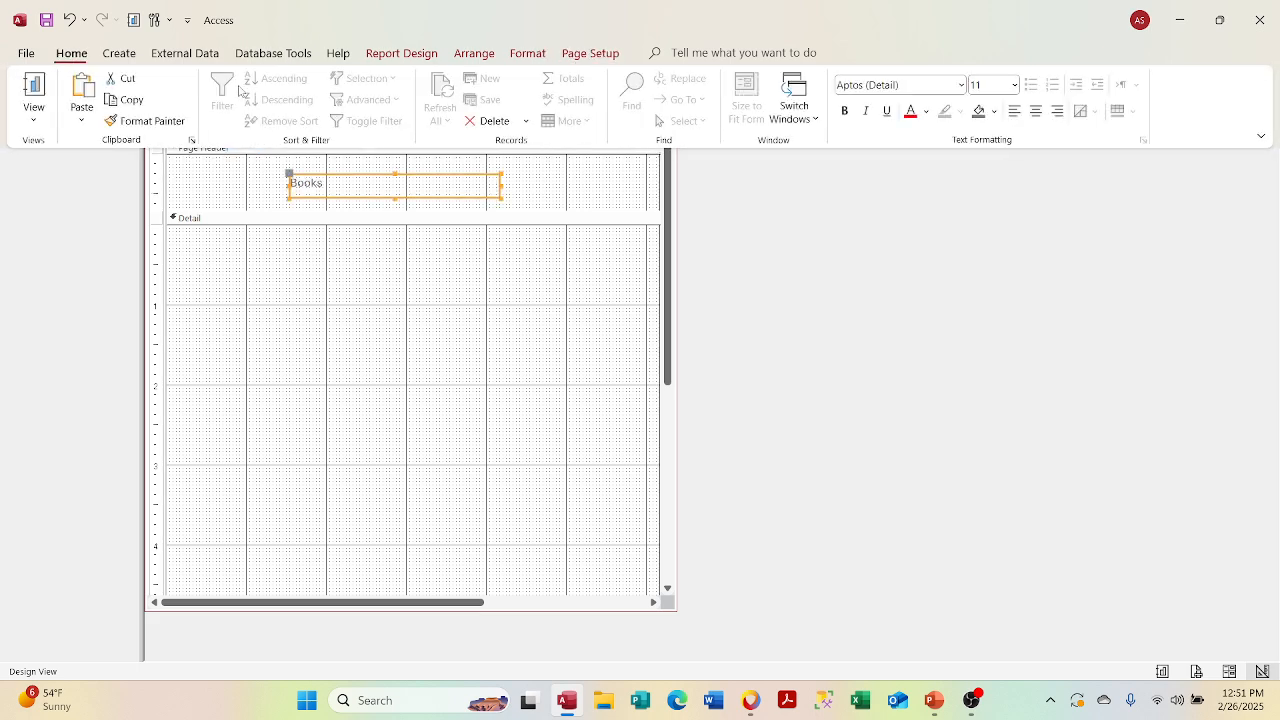
pyautogui.click(1036, 111)
pyautogui.click(961, 86)
pyautogui.click(957, 240)
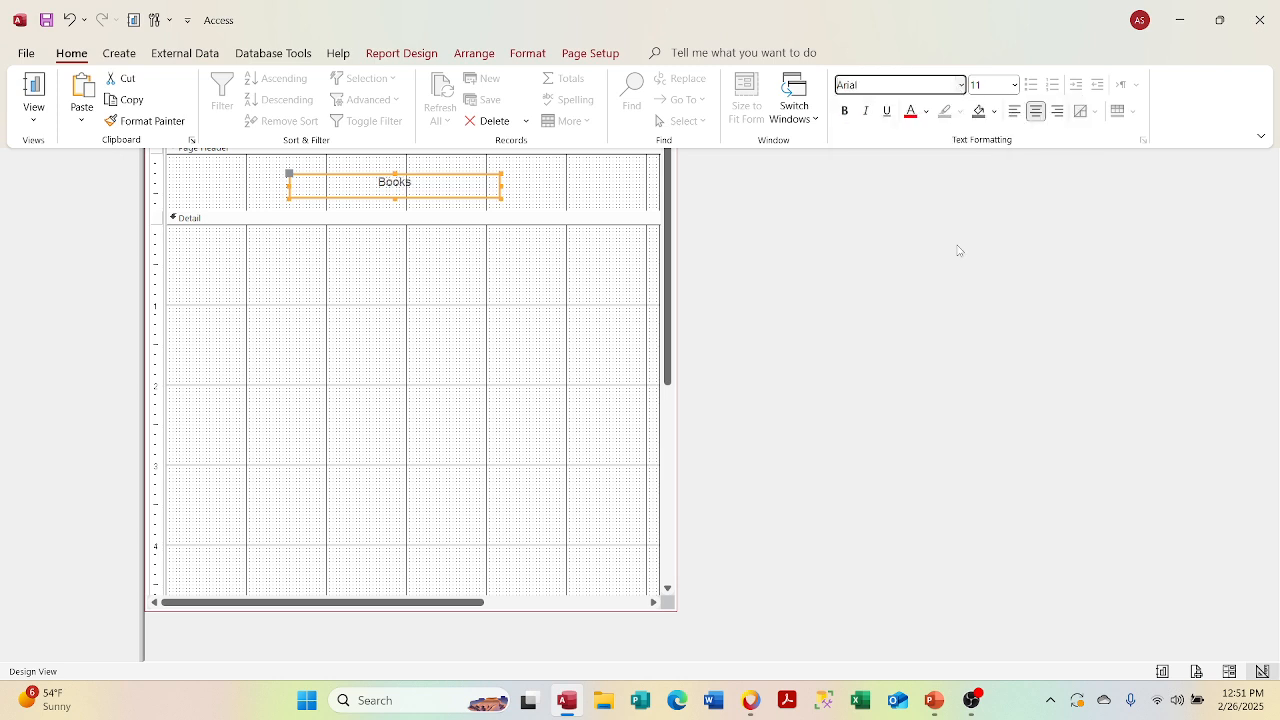
pyautogui.click(1014, 85)
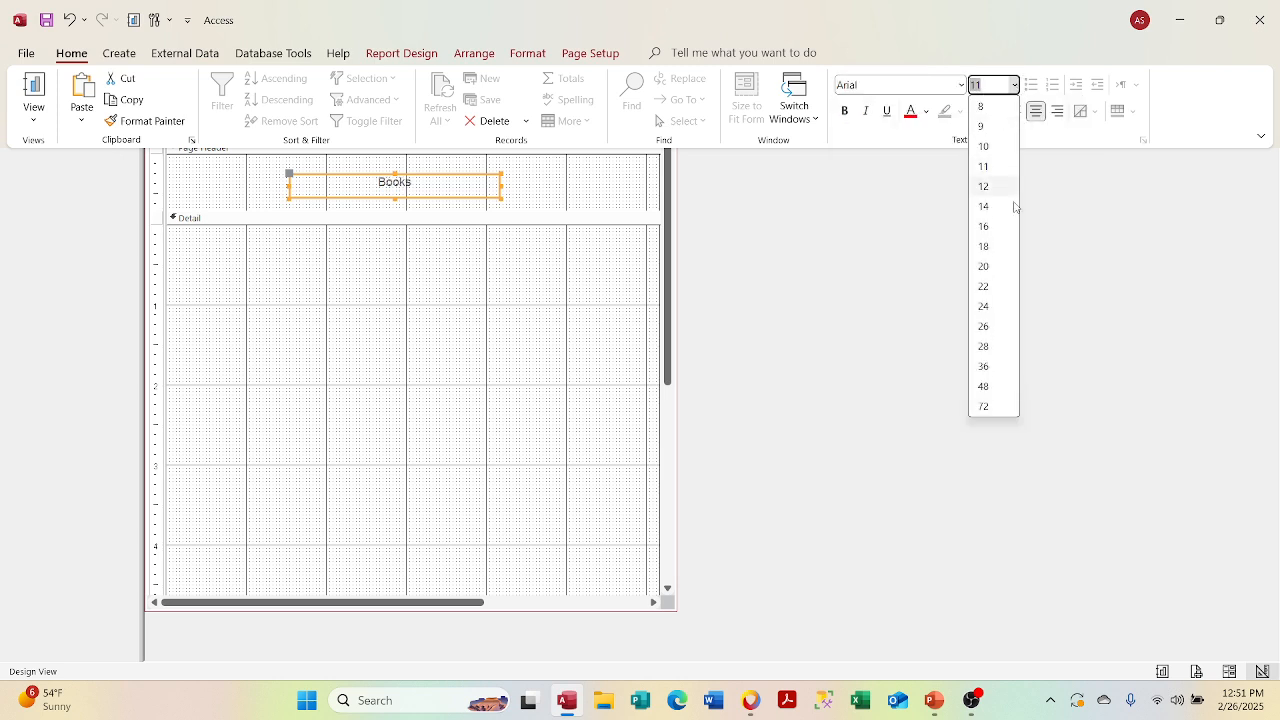
pyautogui.click(1003, 270)
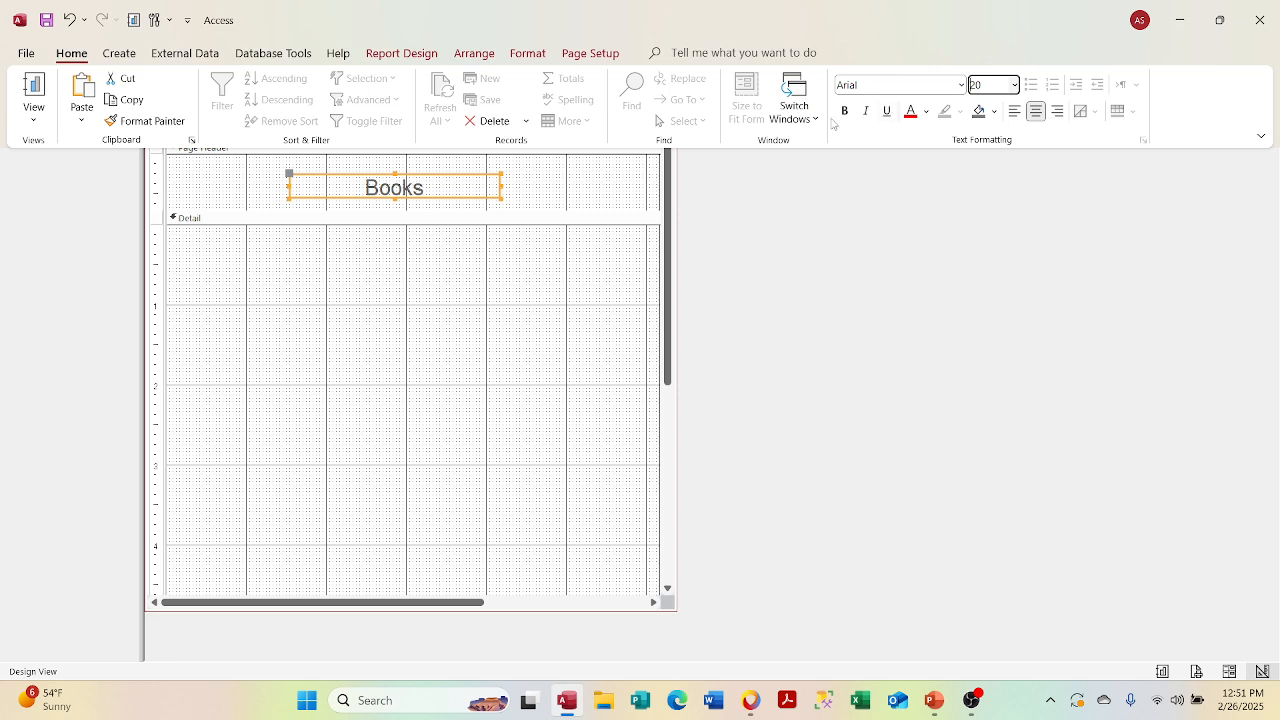
pyautogui.click(866, 111)
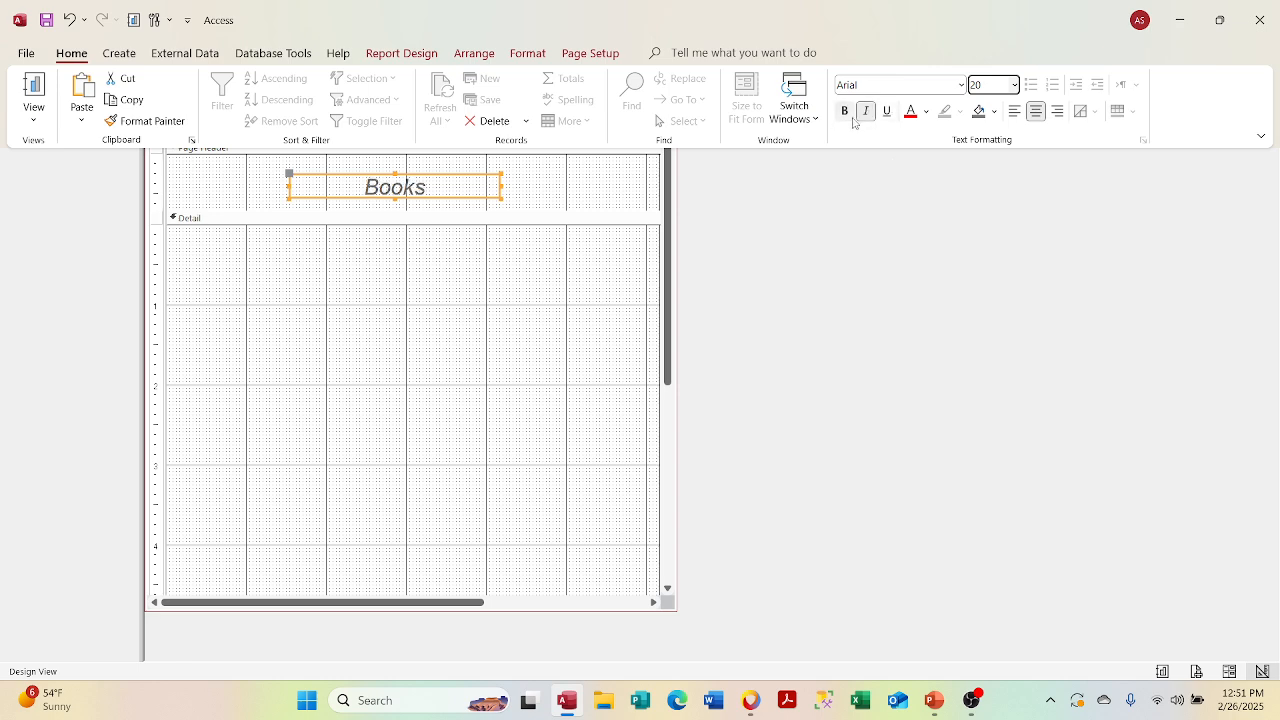
pyautogui.click(845, 111)
pyautogui.click(390, 349)
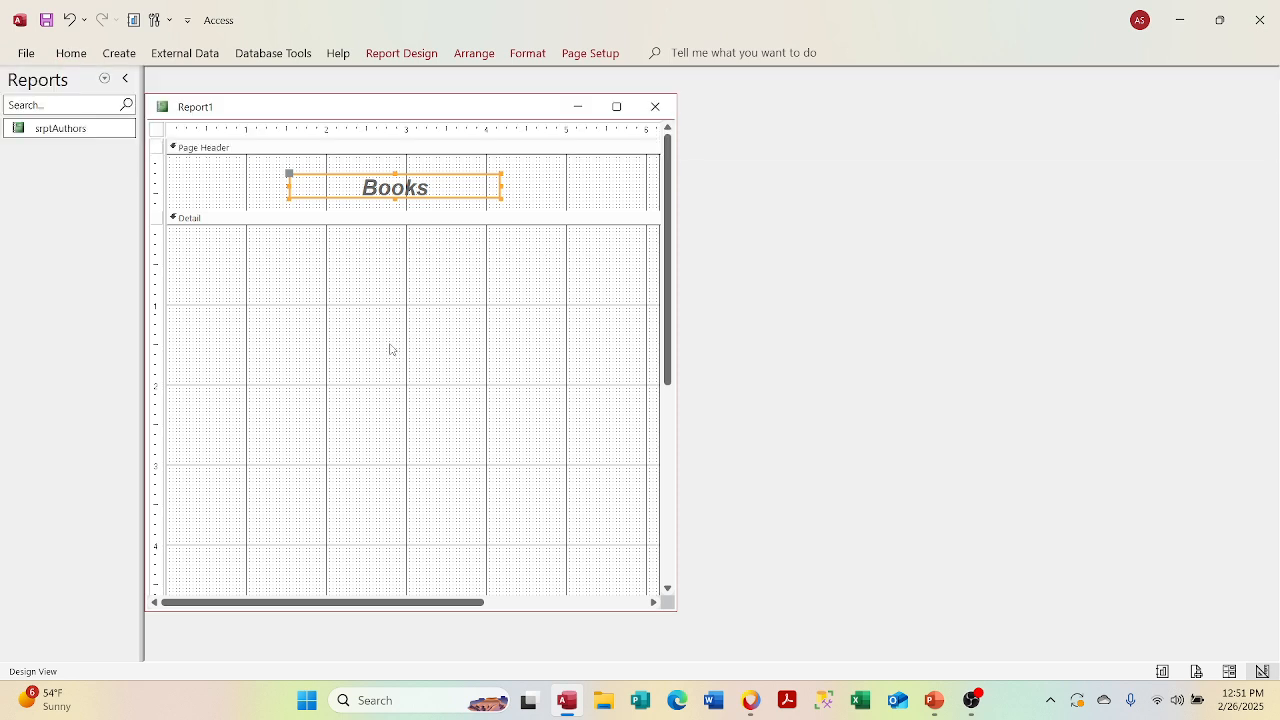
# Step: Insert srptAuthors as a subreport in the Detail section and delete its attached label
pyautogui.click(295, 286)
pyautogui.moveTo(100, 130); pyautogui.dragTo(290, 309)
pyautogui.click(269, 311)
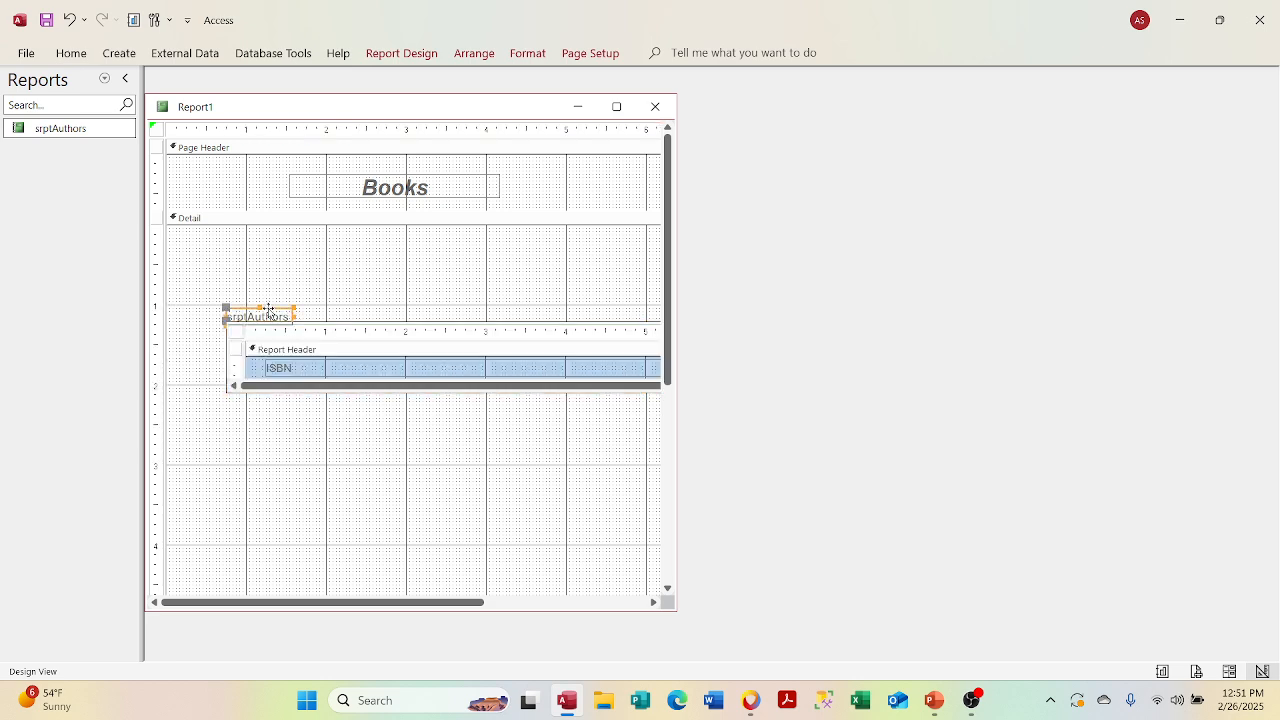
pyautogui.press('Delete')
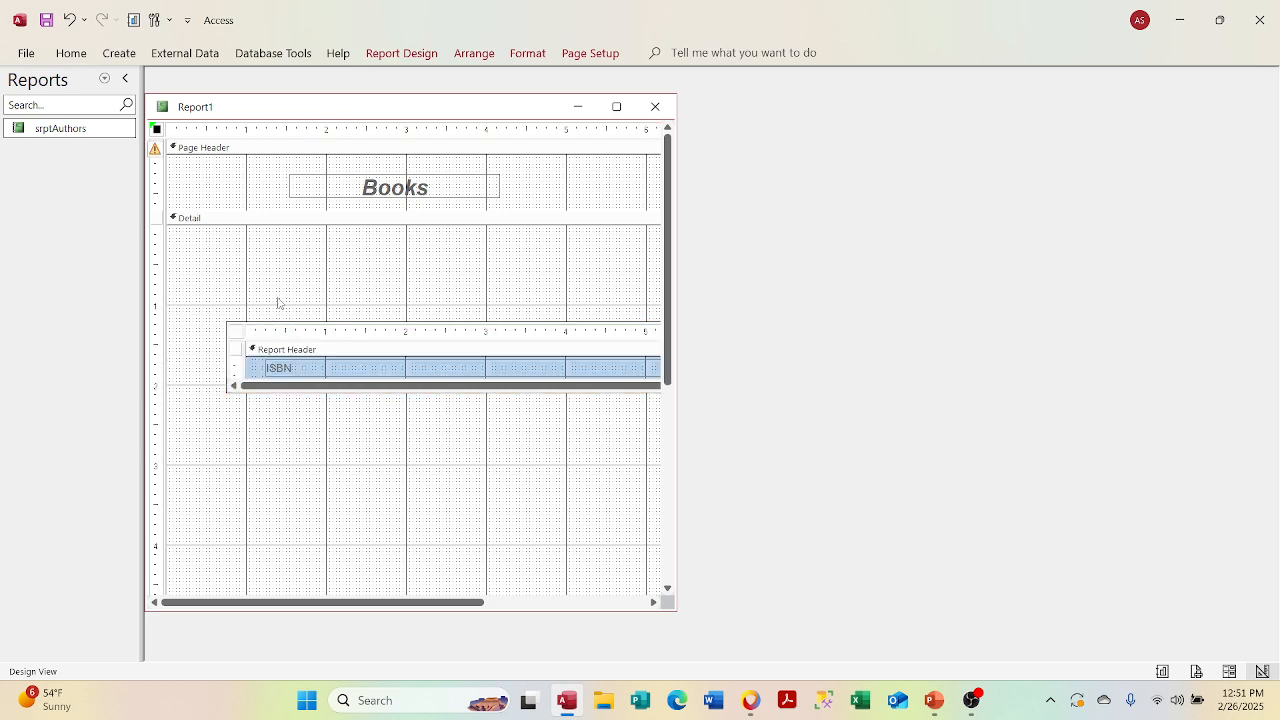
# Step: Move the subreport near the Detail section's left edge, about 0.9 in down, and maximize the report window
pyautogui.click(370, 324)
pyautogui.moveTo(366, 326); pyautogui.dragTo(250, 297)
pyautogui.click(322, 285)
pyautogui.click(304, 323)
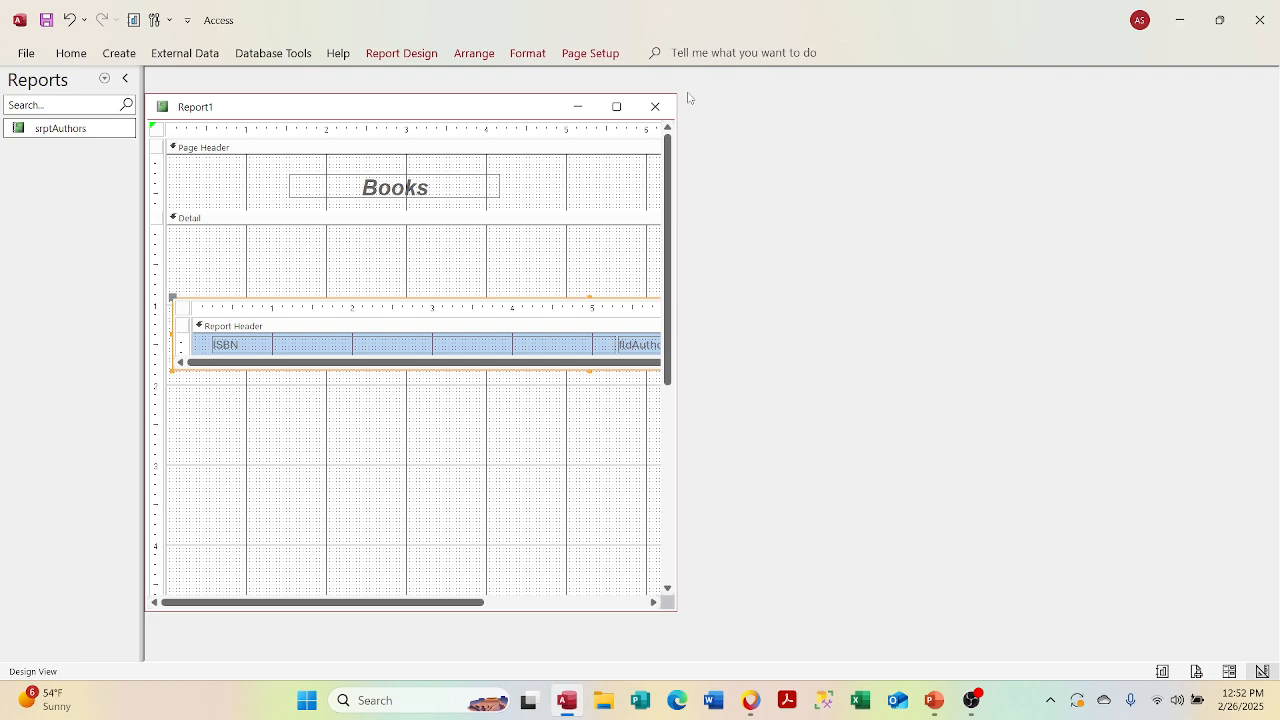
pyautogui.click(616, 107)
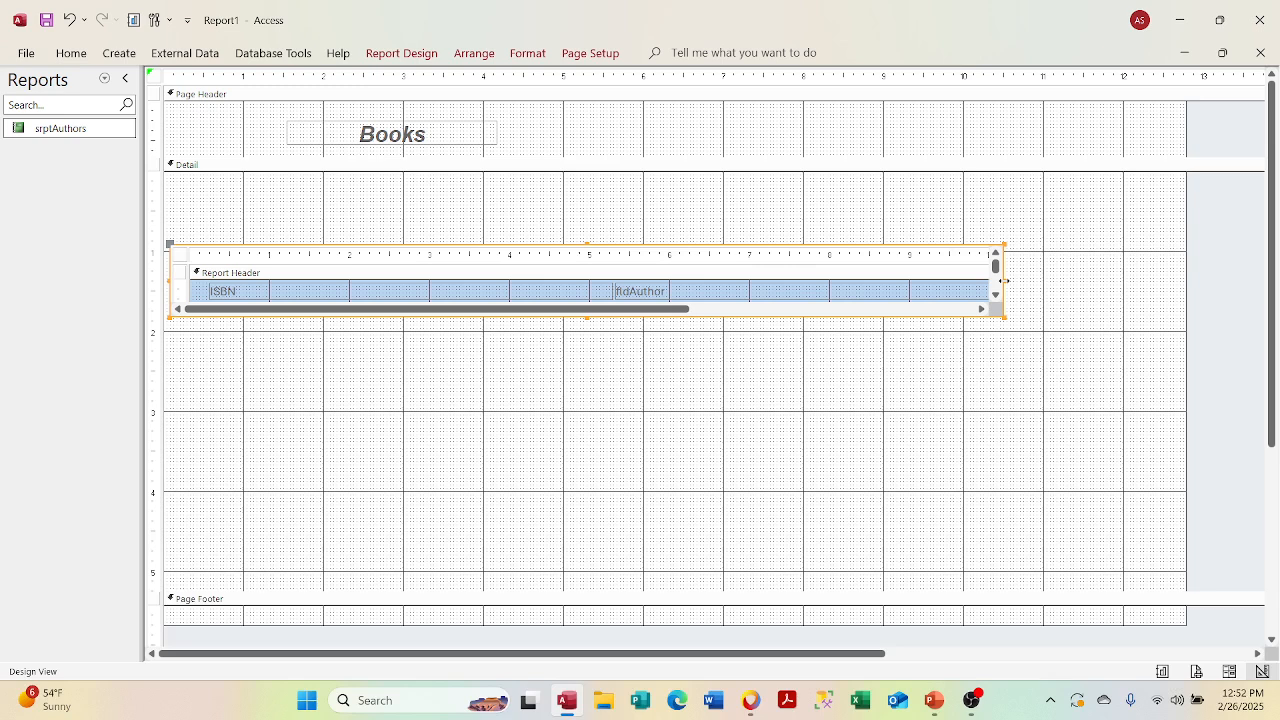
# Step: Narrow the ISBN label in the subreport's Report Header to about 0.8 in wide
pyautogui.rightClick(562, 291)
pyautogui.click(525, 286)
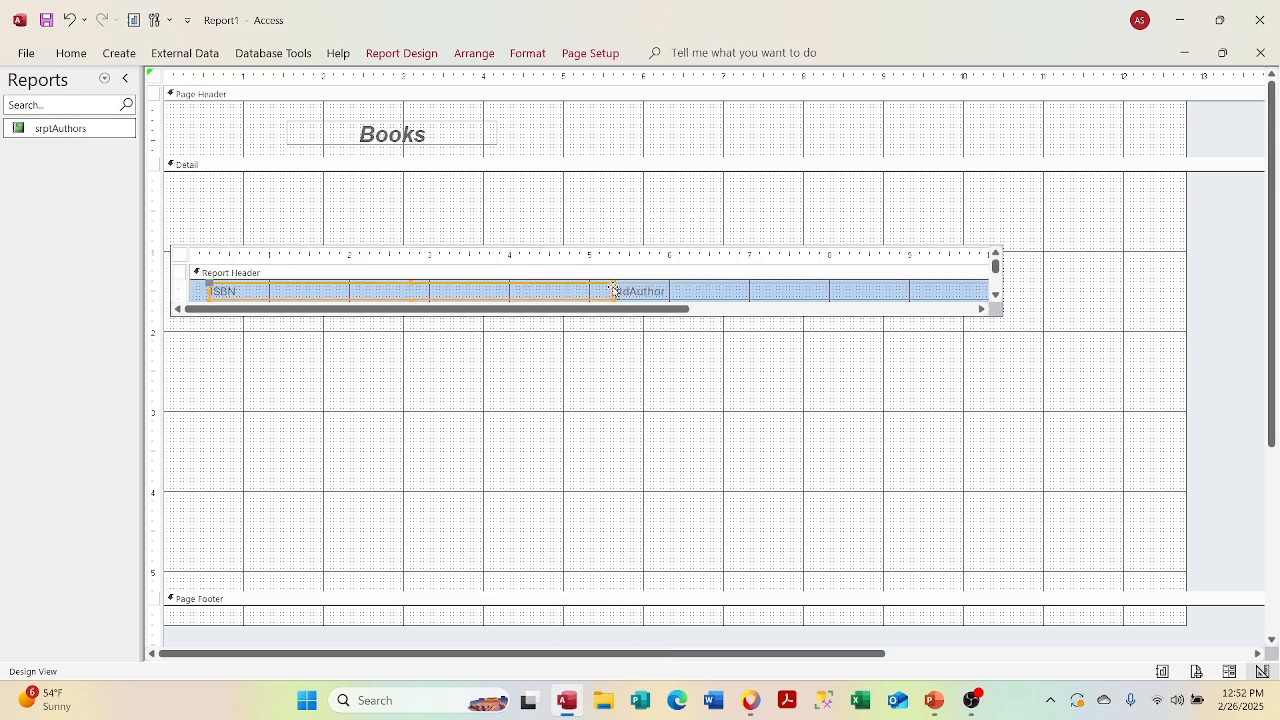
pyautogui.moveTo(613, 290); pyautogui.dragTo(278, 291)
# Step: Narrow the fldAuthor label in the subreport's Report Header to about 2.5 in wide
pyautogui.click(694, 287)
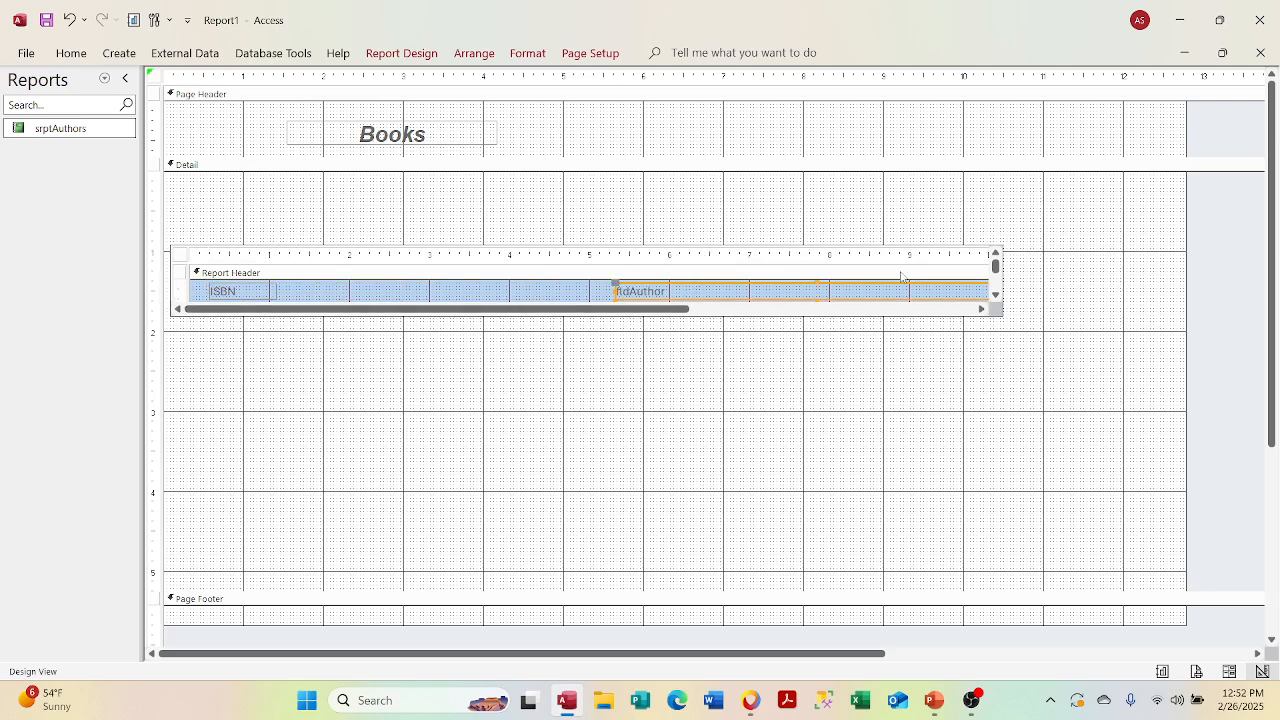
pyautogui.rightClick(924, 307)
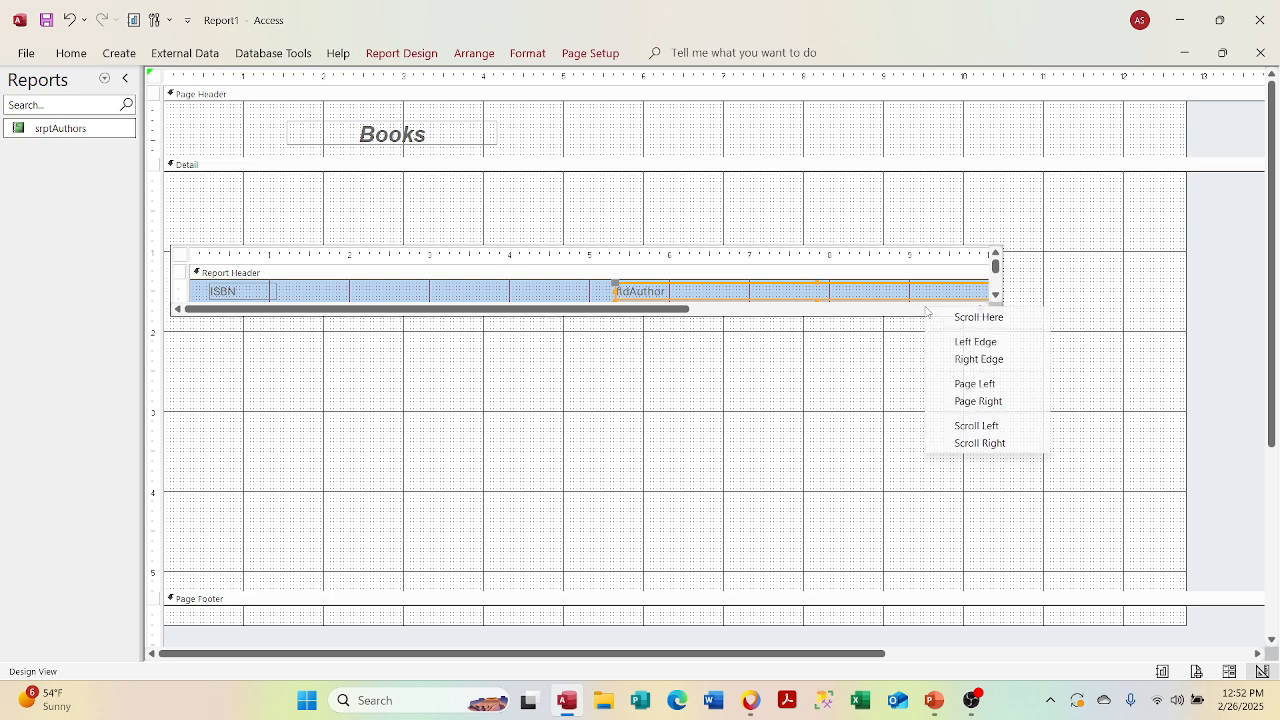
pyautogui.rightClick(876, 310)
pyautogui.click(866, 308)
pyautogui.rightClick(866, 308)
pyautogui.rightClick(810, 316)
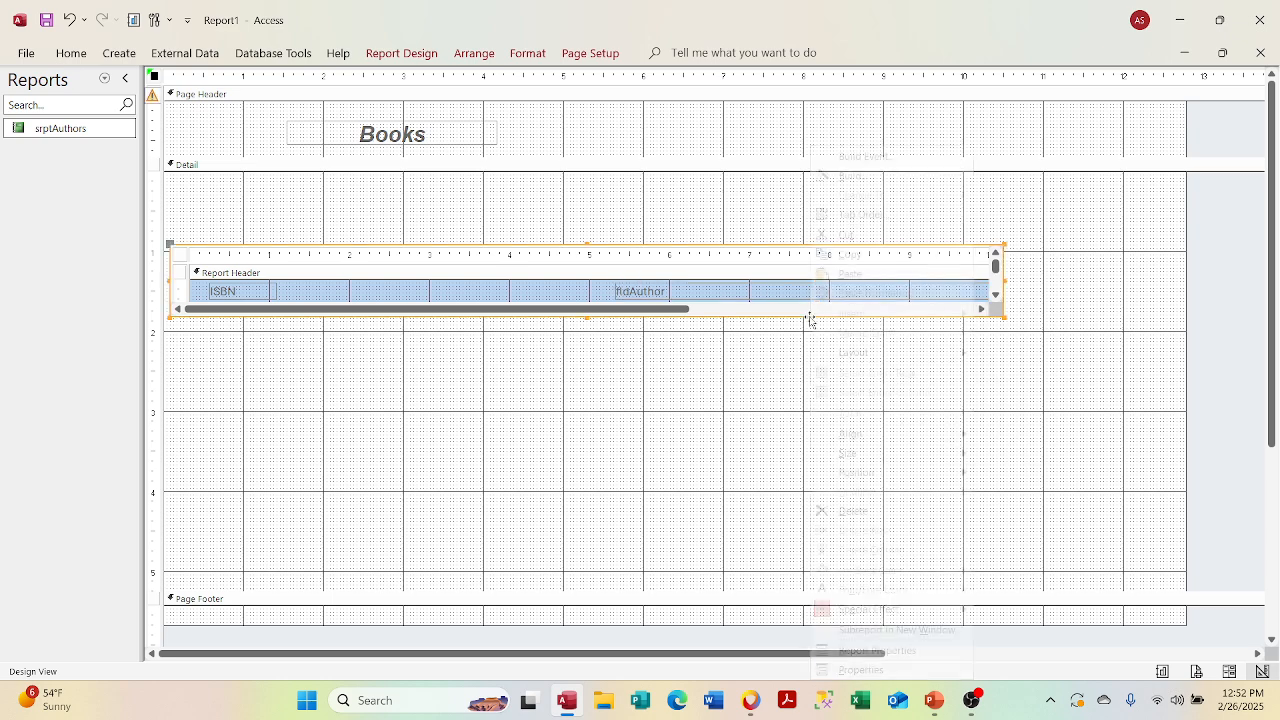
pyautogui.click(793, 309)
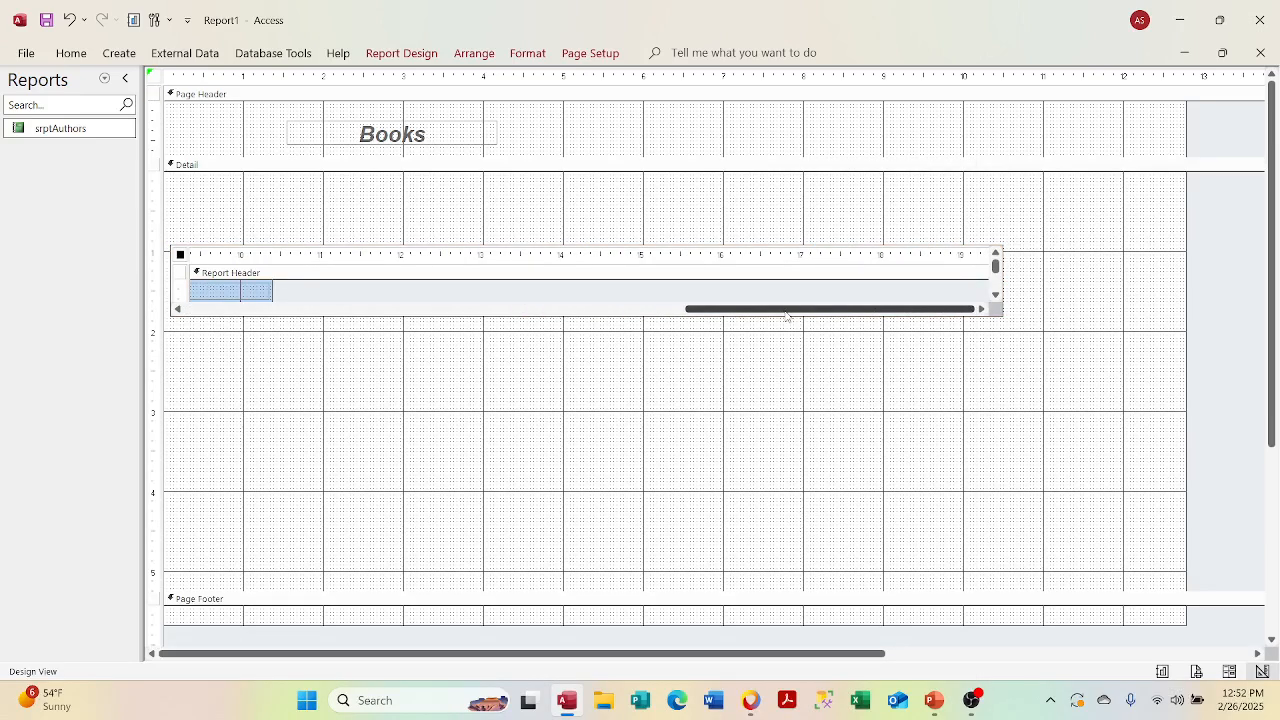
pyautogui.click(698, 292)
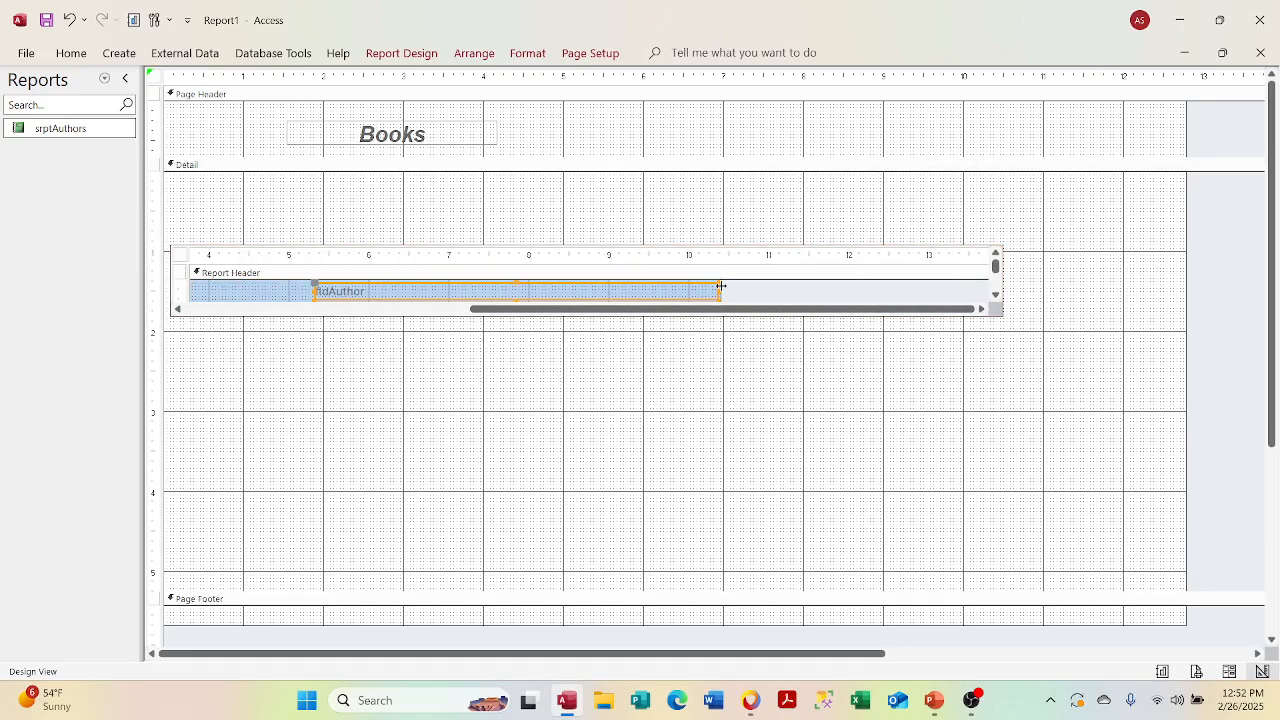
pyautogui.moveTo(716, 288); pyautogui.dragTo(516, 289)
pyautogui.moveTo(721, 290); pyautogui.dragTo(552, 293)
pyautogui.click(408, 310)
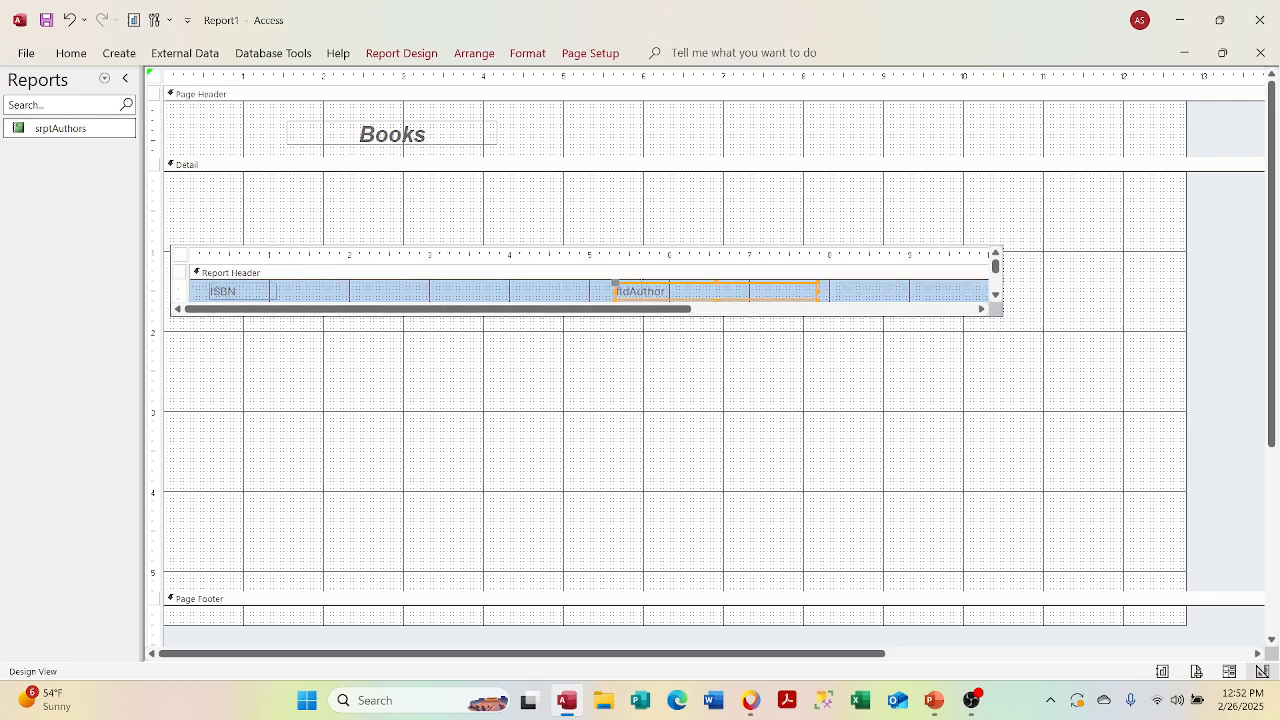
# Step: Resize the subreport's ISBN header label to about 1.8 in wide and move the fldAuthor label close beside it
pyautogui.click(250, 290)
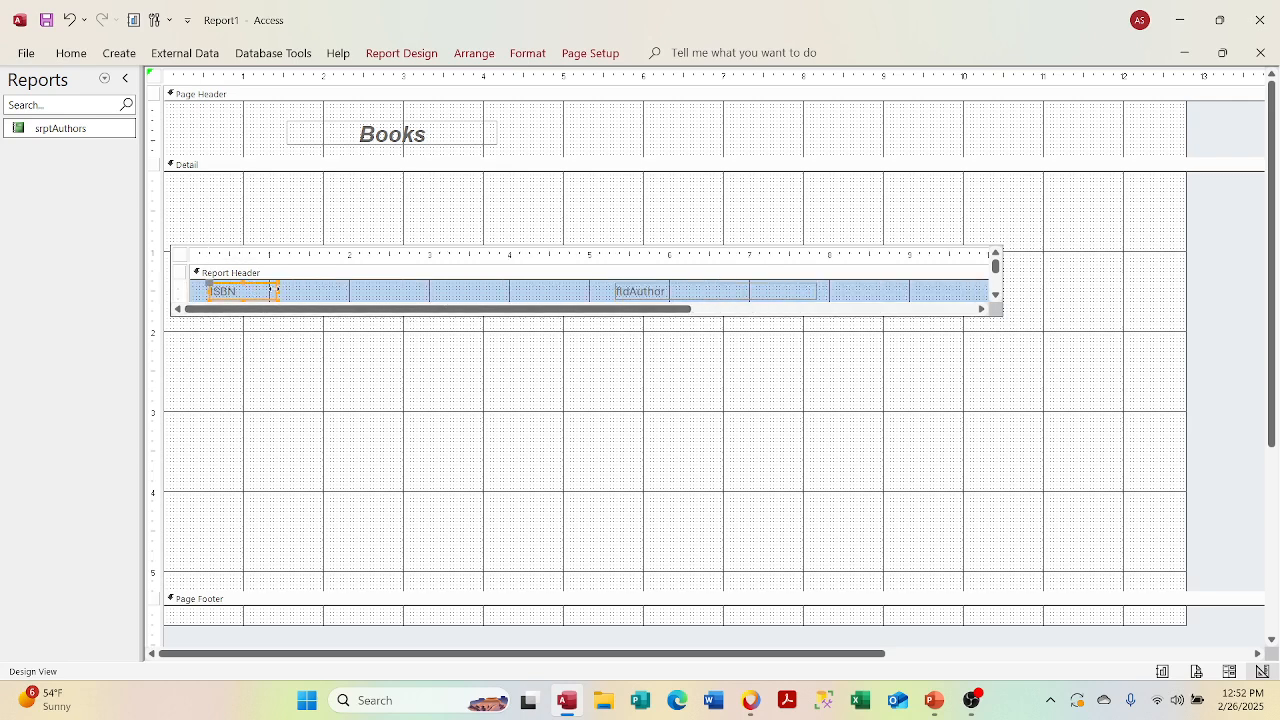
pyautogui.moveTo(276, 290); pyautogui.dragTo(354, 290)
pyautogui.moveTo(660, 295); pyautogui.dragTo(402, 292)
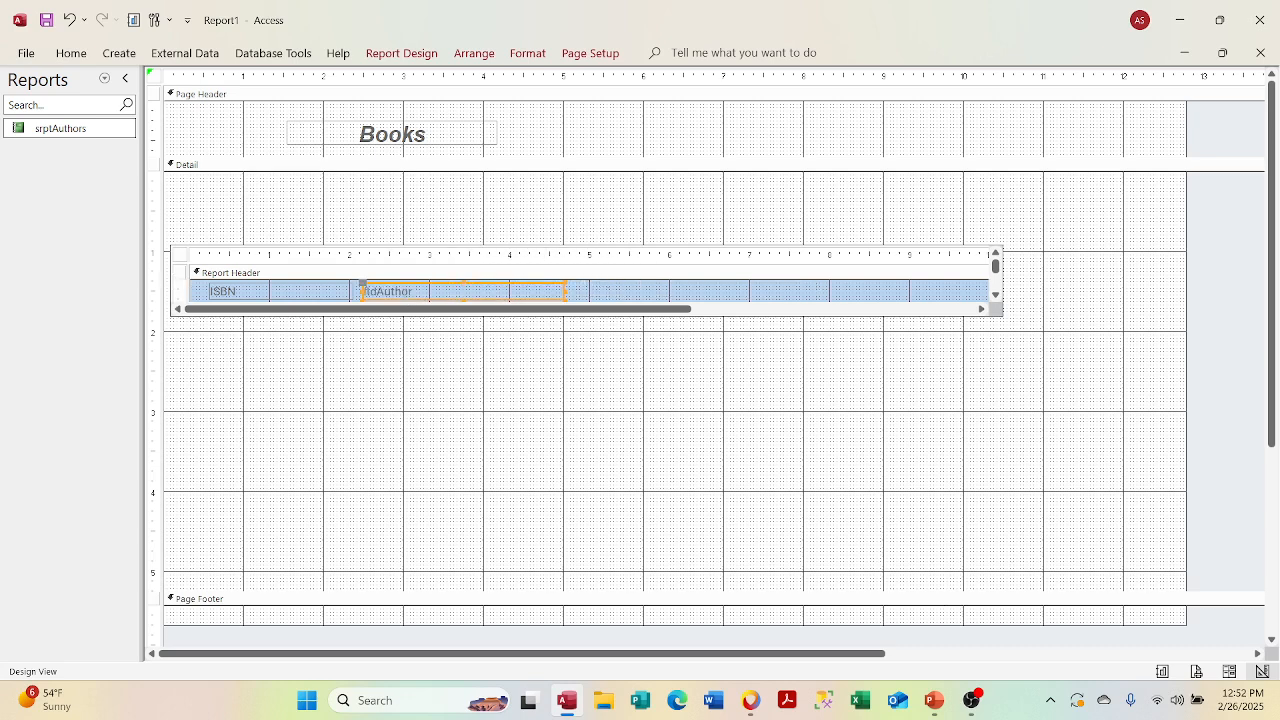
# Step: Trim the fldAuthor header label to about 2.4 in wide and nudge it left against the ISBN label
pyautogui.click(403, 292)
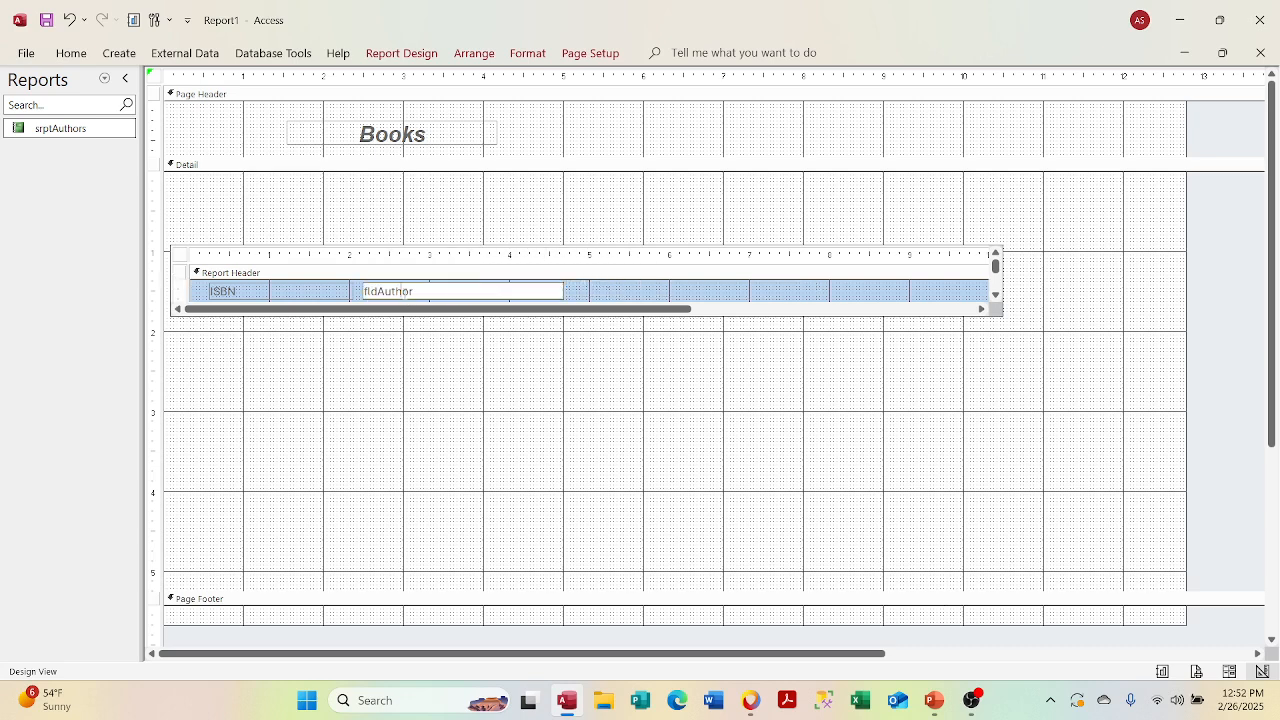
pyautogui.click(587, 300)
pyautogui.click(530, 291)
pyautogui.moveTo(513, 291); pyautogui.dragTo(549, 291)
pyautogui.press('Left')
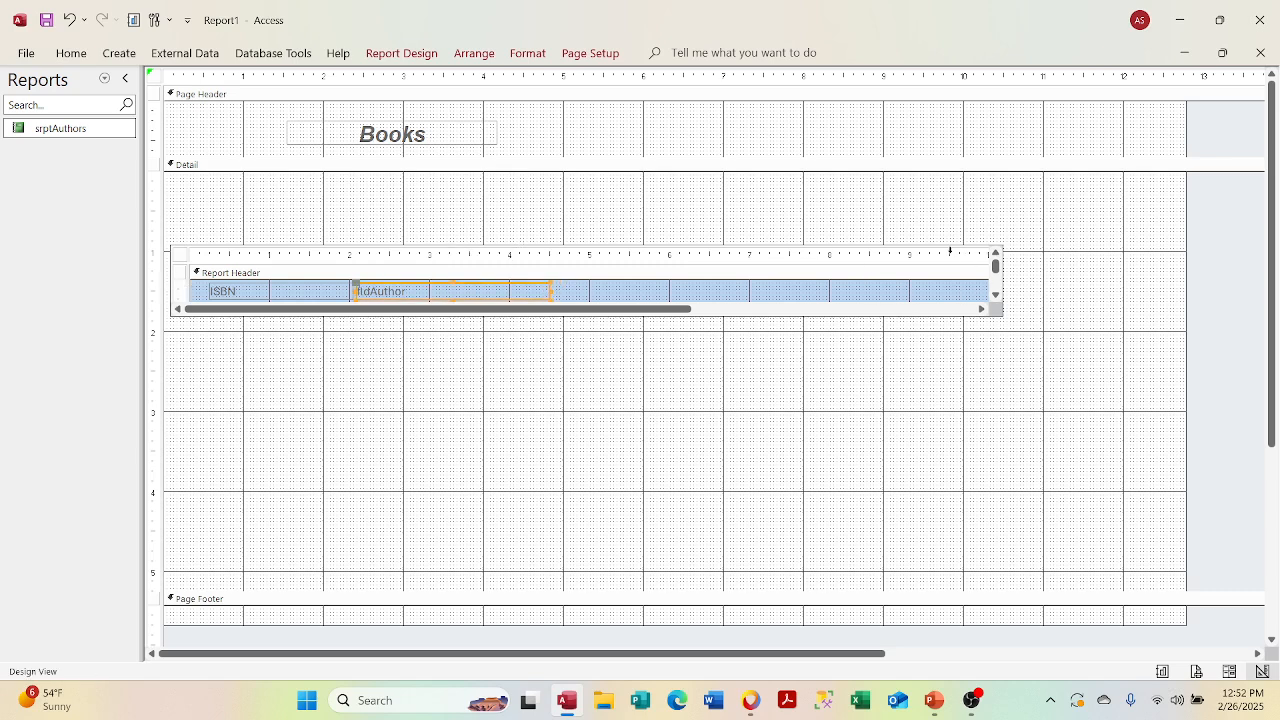
# Step: Narrow the subreport control in the Detail section to about 6.1 in wide
pyautogui.click(946, 246)
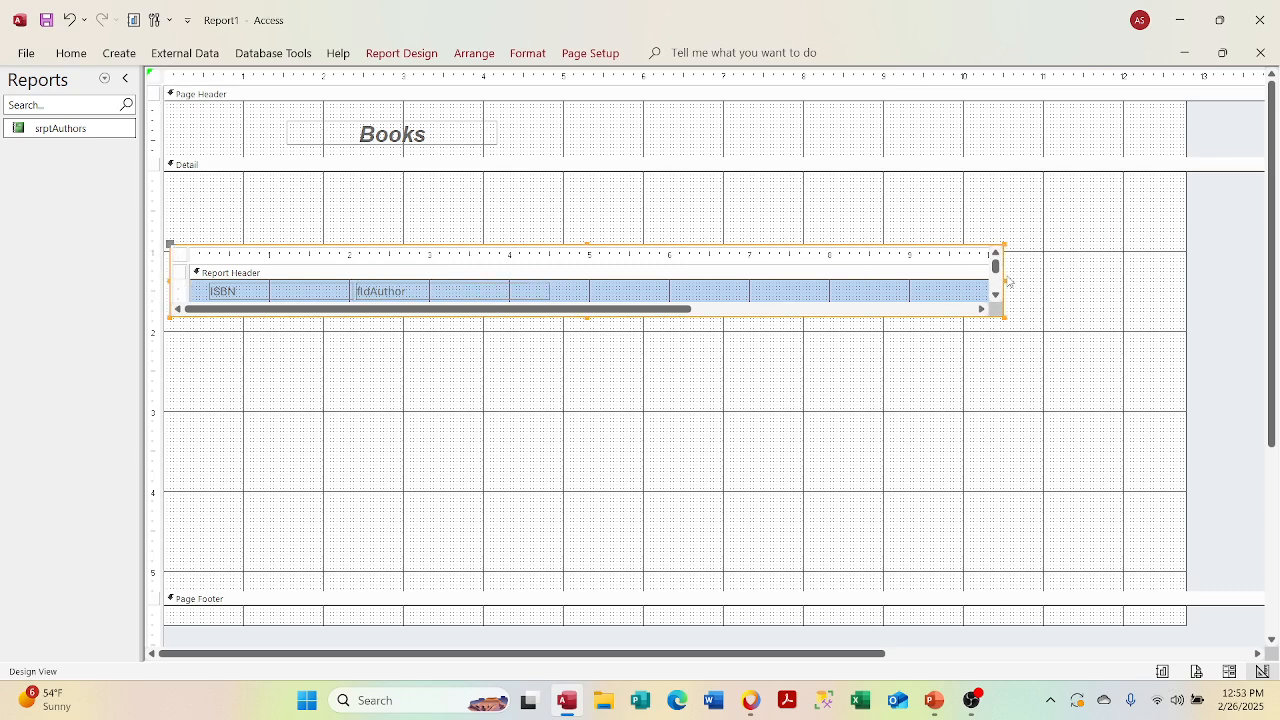
pyautogui.moveTo(1005, 279); pyautogui.dragTo(661, 263)
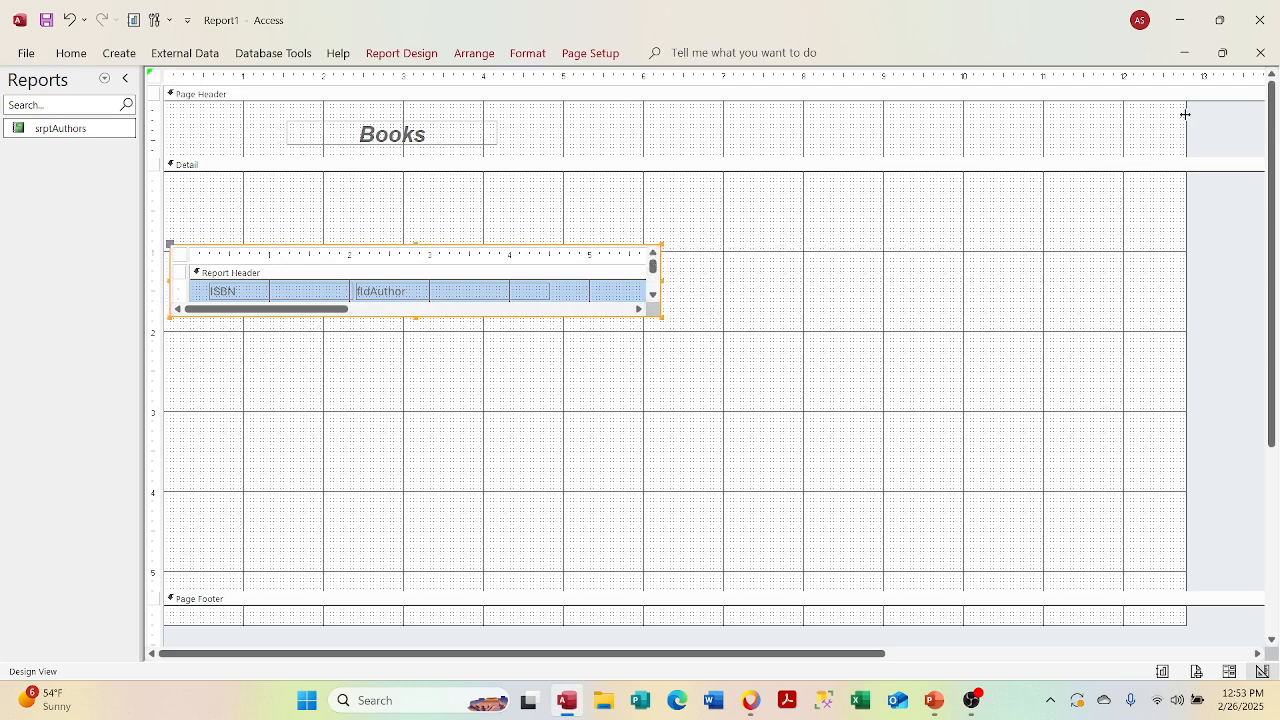
# Step: Narrow the report's design area to about 8 in wide
pyautogui.moveTo(1184, 115); pyautogui.dragTo(806, 121)
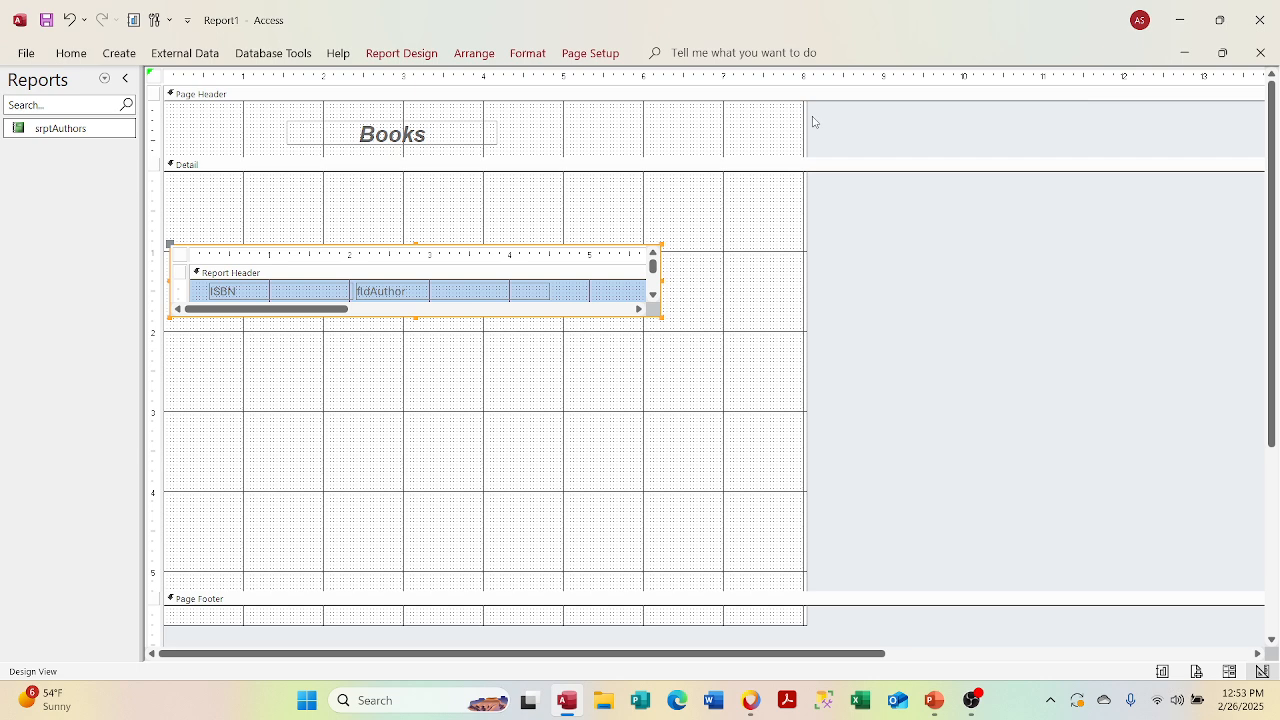
pyautogui.moveTo(805, 114); pyautogui.dragTo(747, 114)
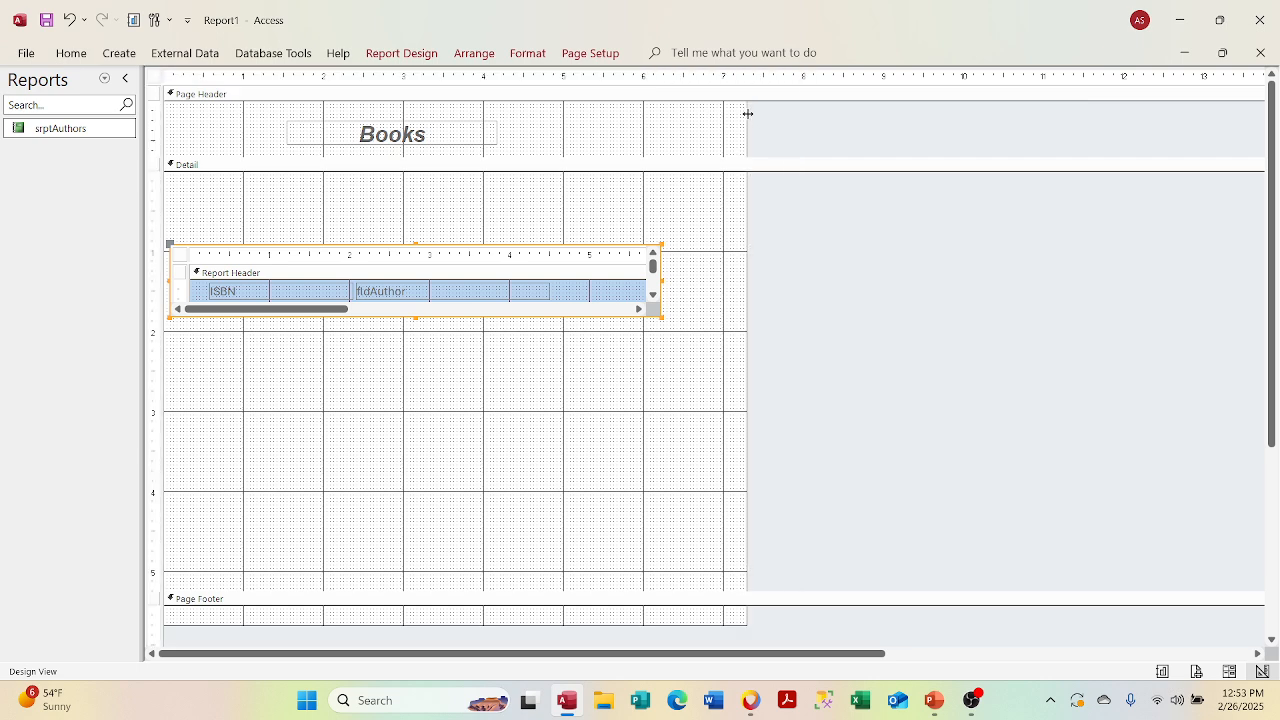
pyautogui.click(751, 120)
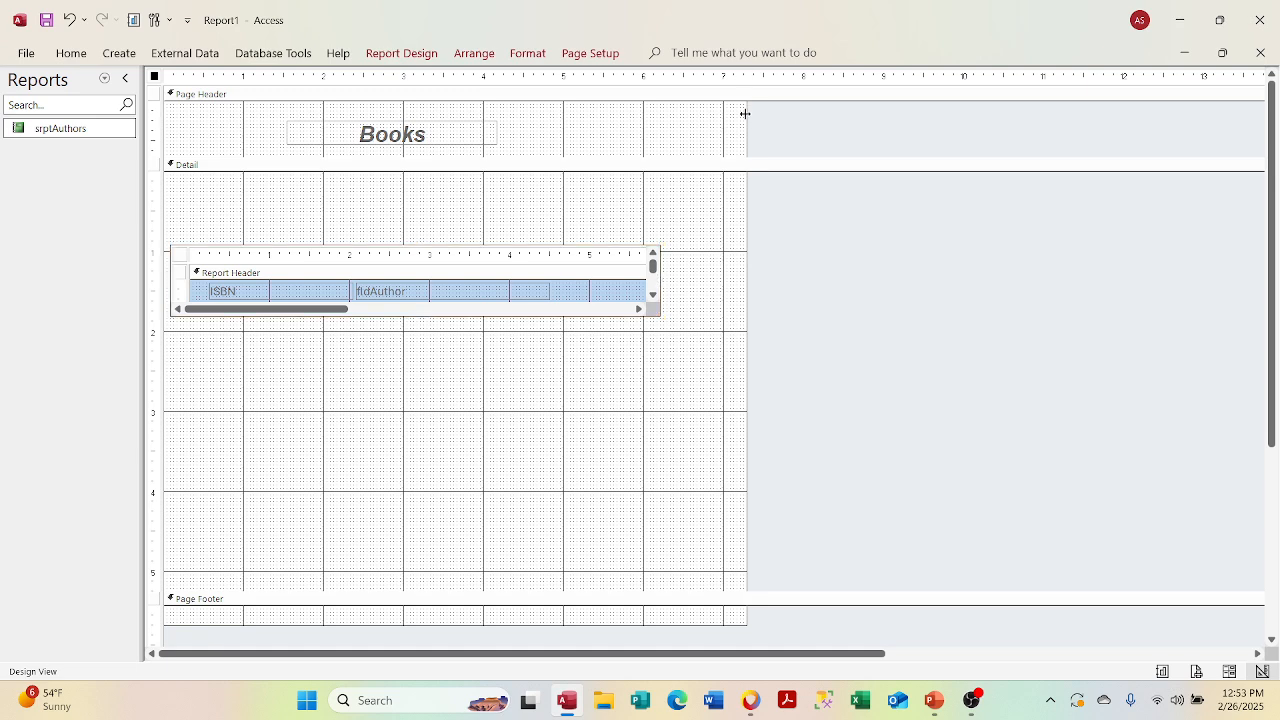
pyautogui.moveTo(745, 114); pyautogui.dragTo(800, 114)
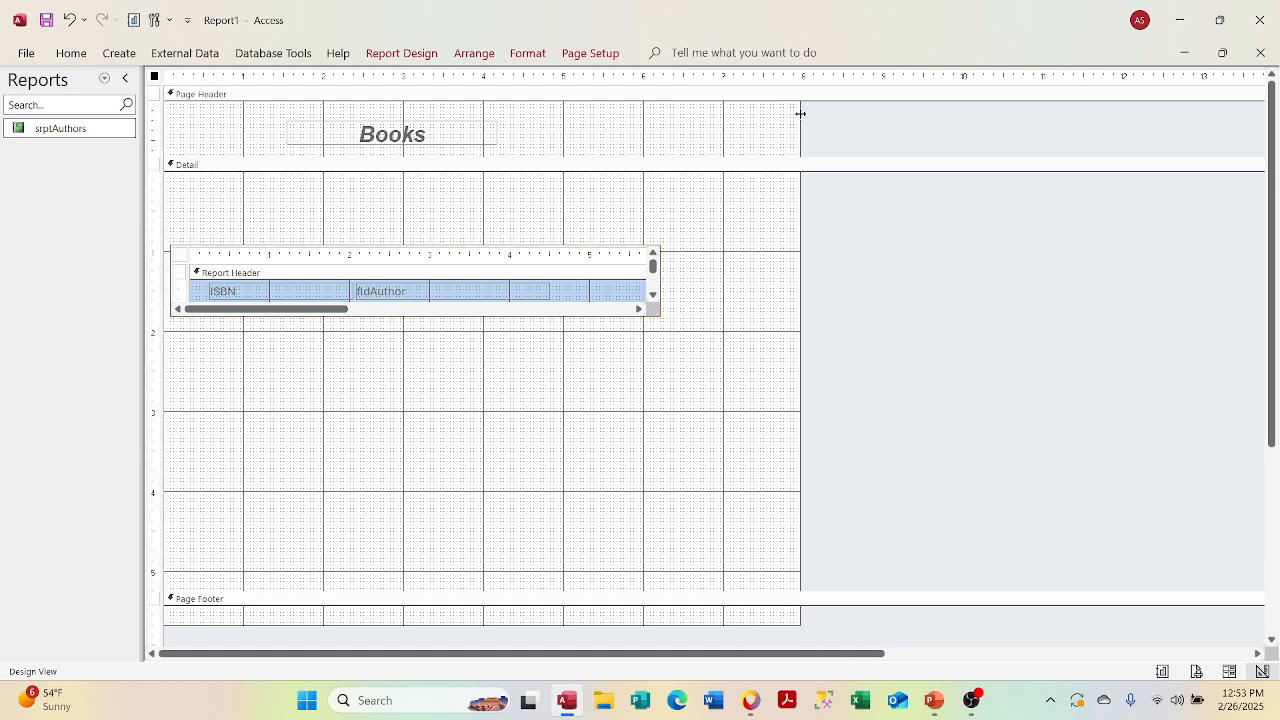
# Step: Switch the object list to forms and open sfrmDEBooks in Design View
pyautogui.click(104, 79)
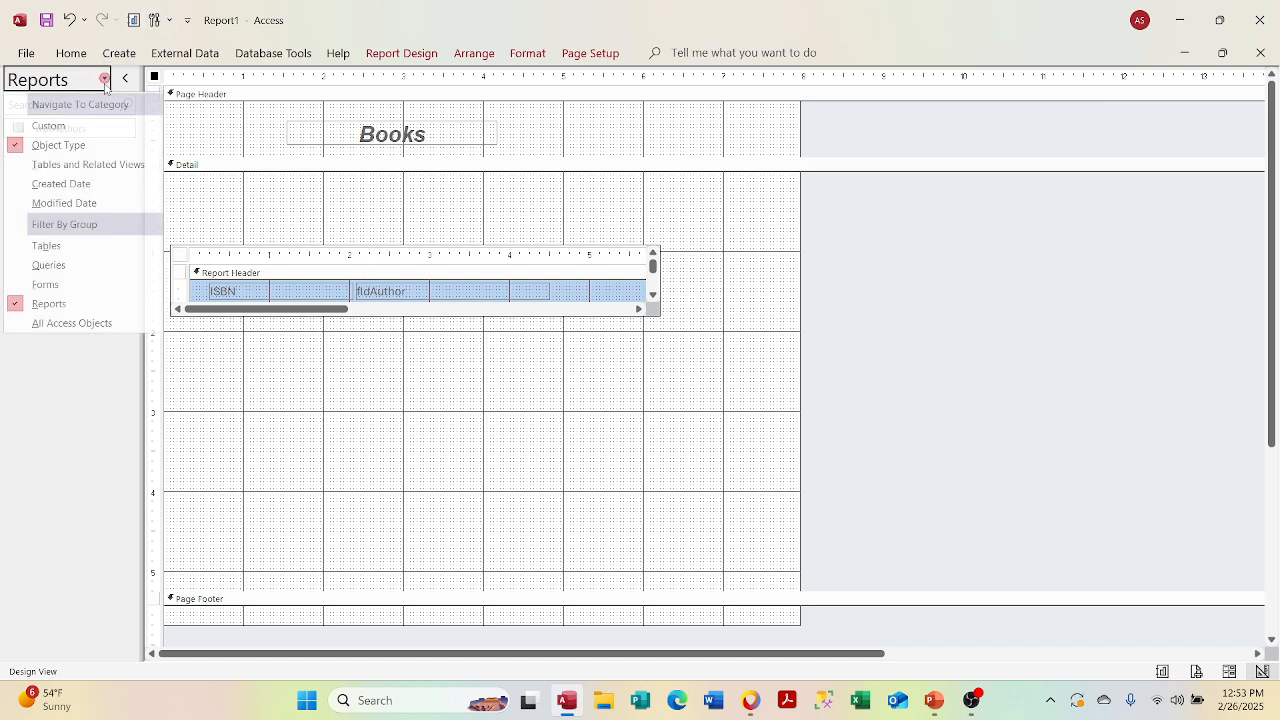
pyautogui.click(75, 285)
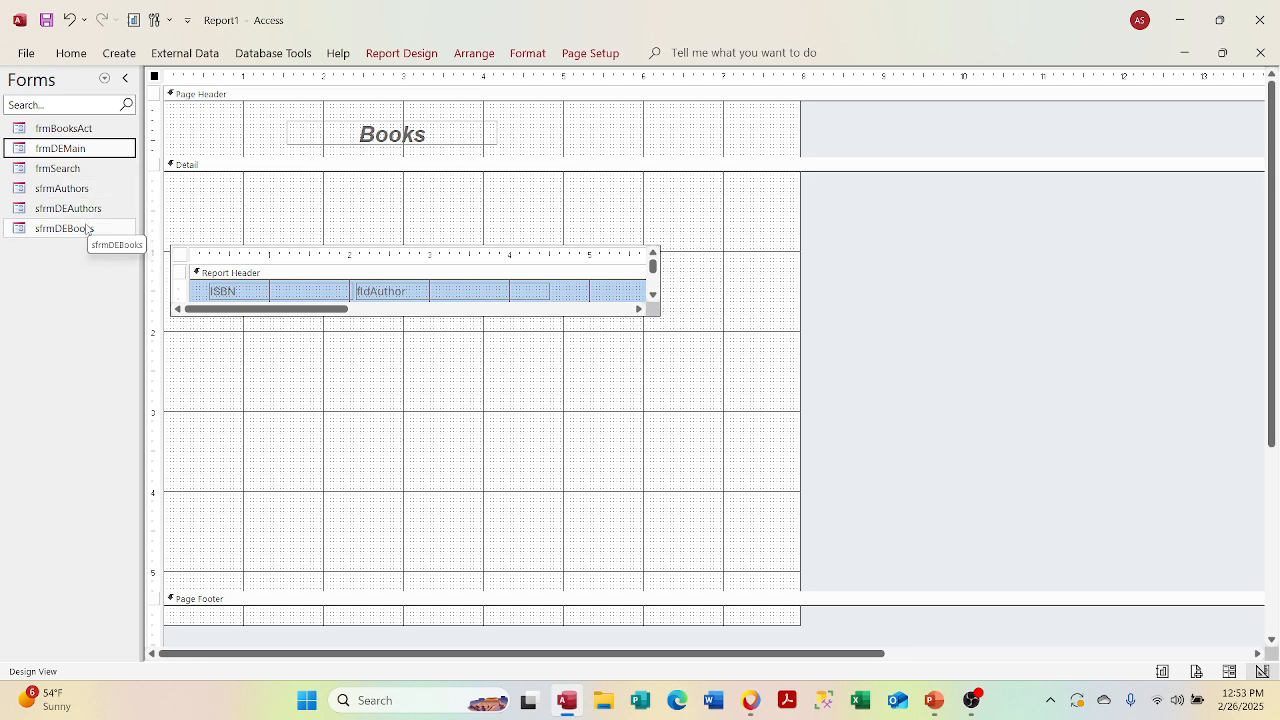
pyautogui.rightClick(88, 229)
pyautogui.click(111, 286)
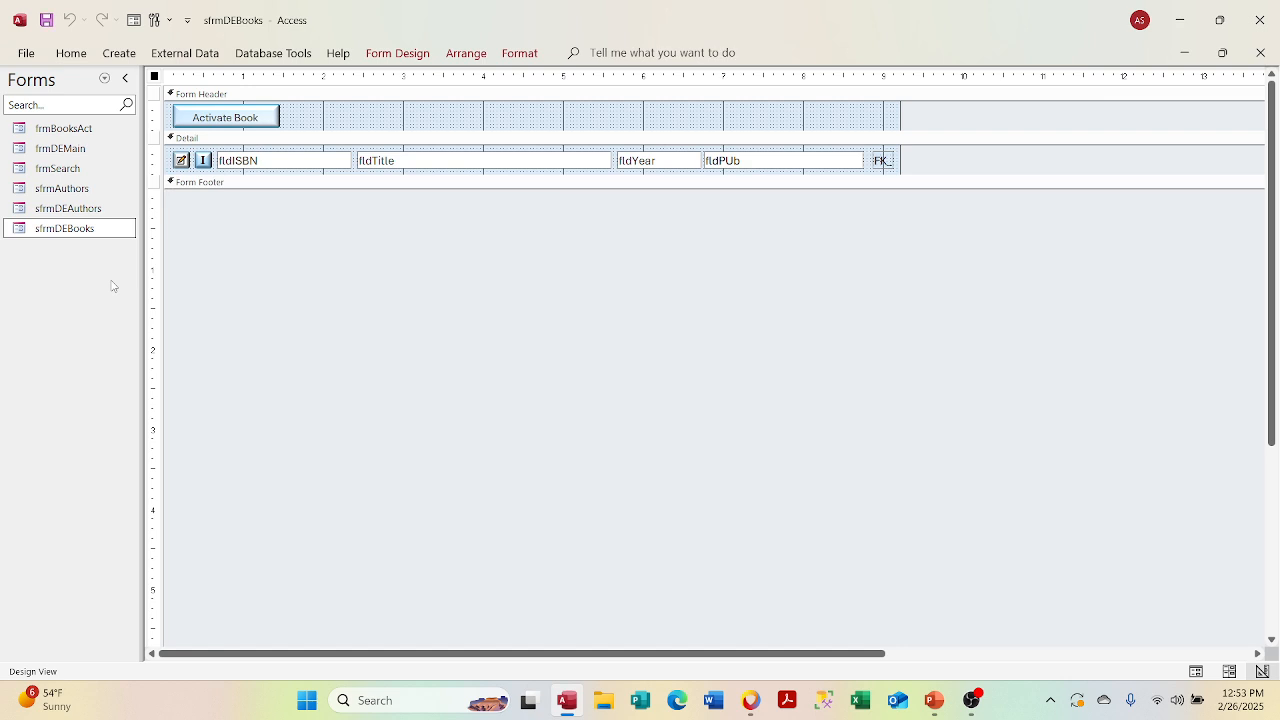
# Step: Copy the fldISBN, fldTitle, fldYear and fldPUb text boxes from sfrmDEBooks and paste them into the report's Detail section
pyautogui.click(305, 156)
pyautogui.keyDown('shift'); pyautogui.click(388, 160); pyautogui.keyUp('shift')
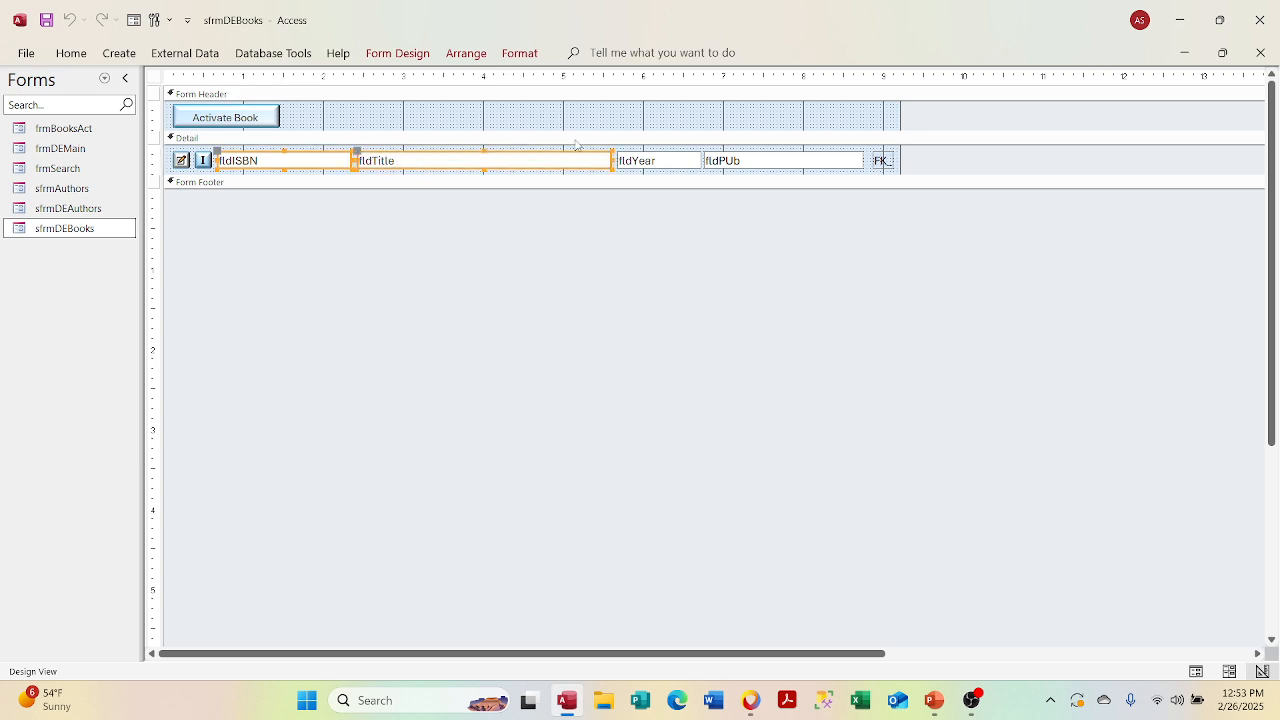
pyautogui.keyDown('shift'); pyautogui.click(615, 153); pyautogui.keyUp('shift')
pyautogui.keyDown('shift'); pyautogui.click(737, 163); pyautogui.keyUp('shift')
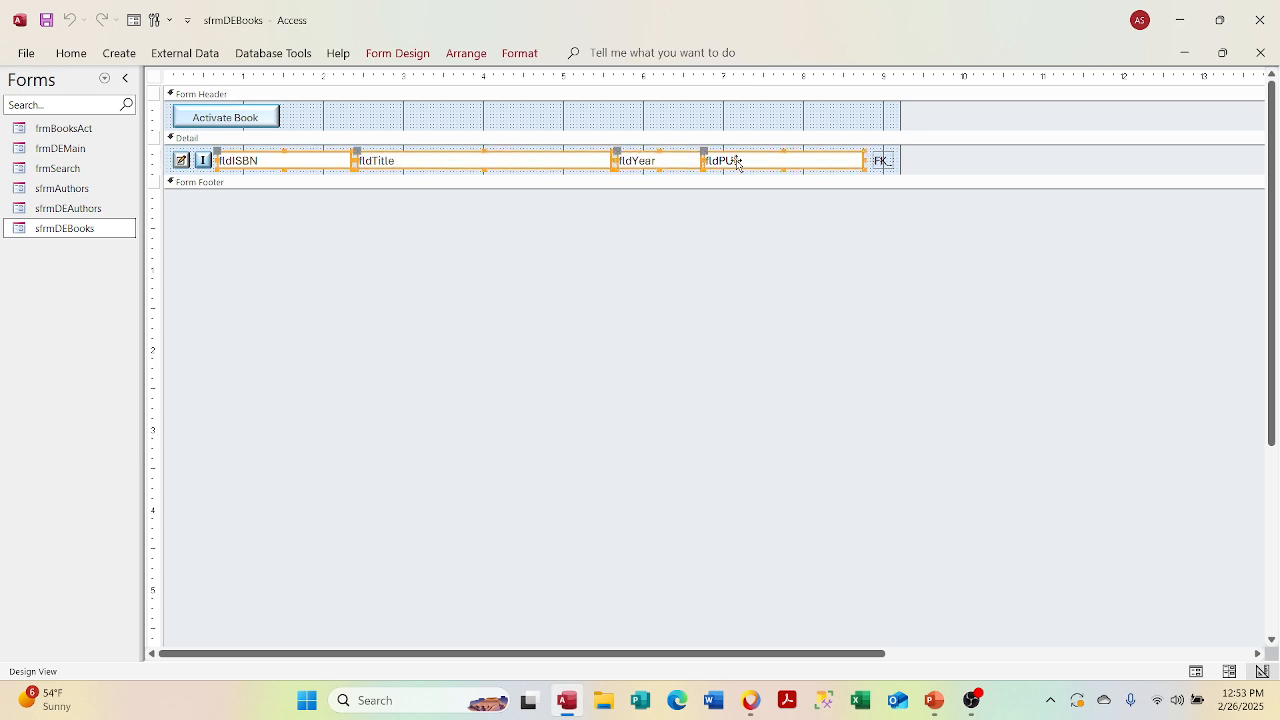
pyautogui.click(1175, 60)
pyautogui.click(377, 284)
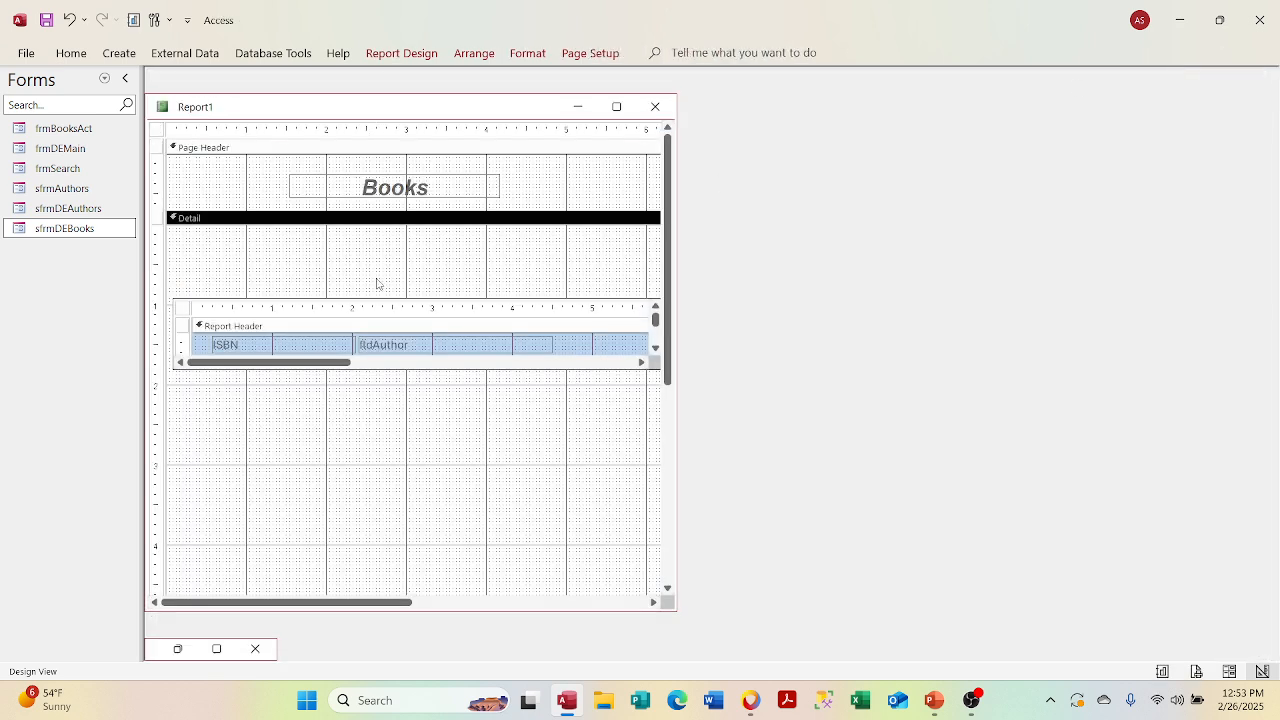
pyautogui.hotkey('ctrl', 'v')
# Step: Move the pasted text boxes down about 0.3 in and slightly right above the subreport, with the report window maximized and the Property Sheet closed
pyautogui.press('Down')
pyautogui.press('Down')
pyautogui.press('Down')
pyautogui.press('Down')
pyautogui.press('Down')
pyautogui.press('Down')
pyautogui.press('Down')
pyautogui.press('Down')
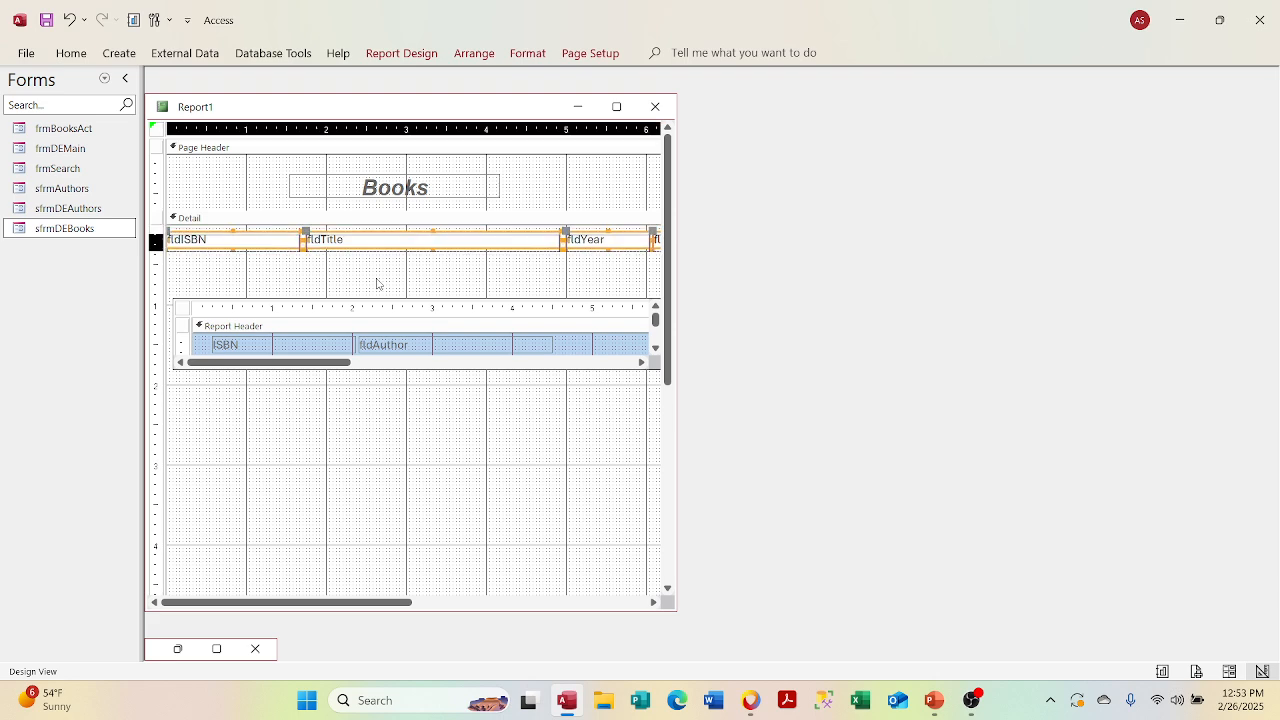
pyautogui.press('Right')
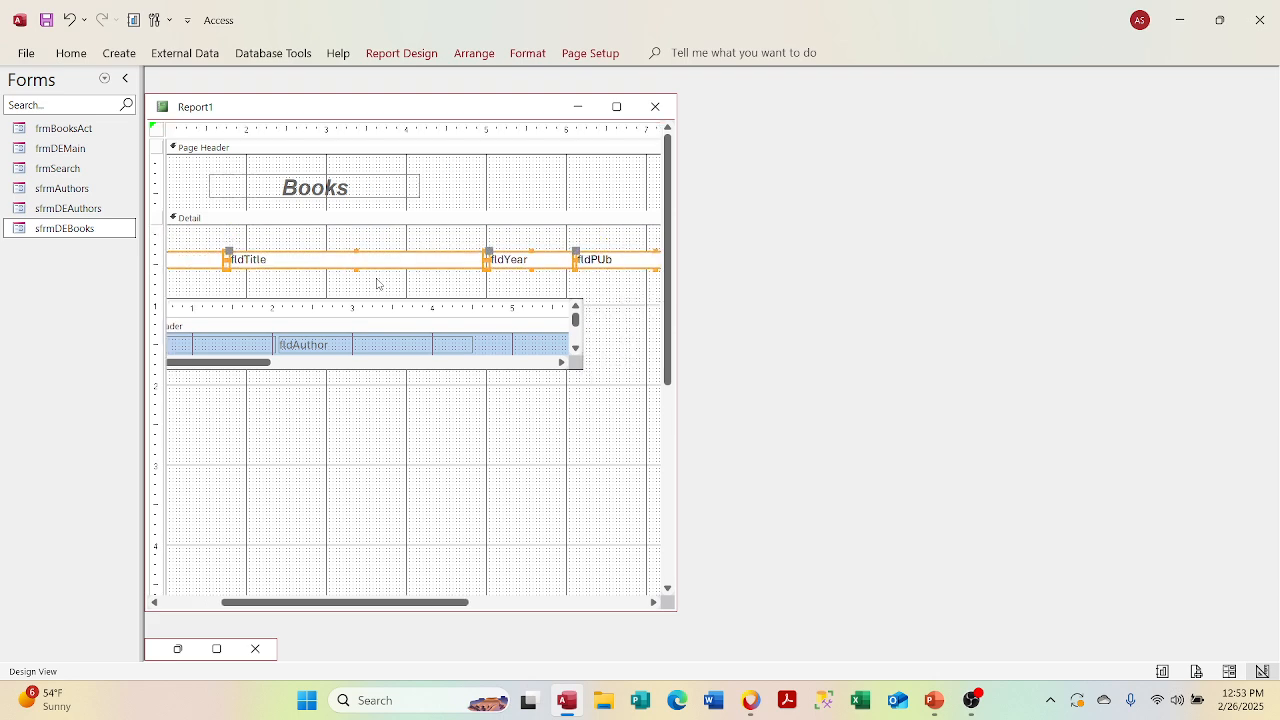
pyautogui.press('Right')
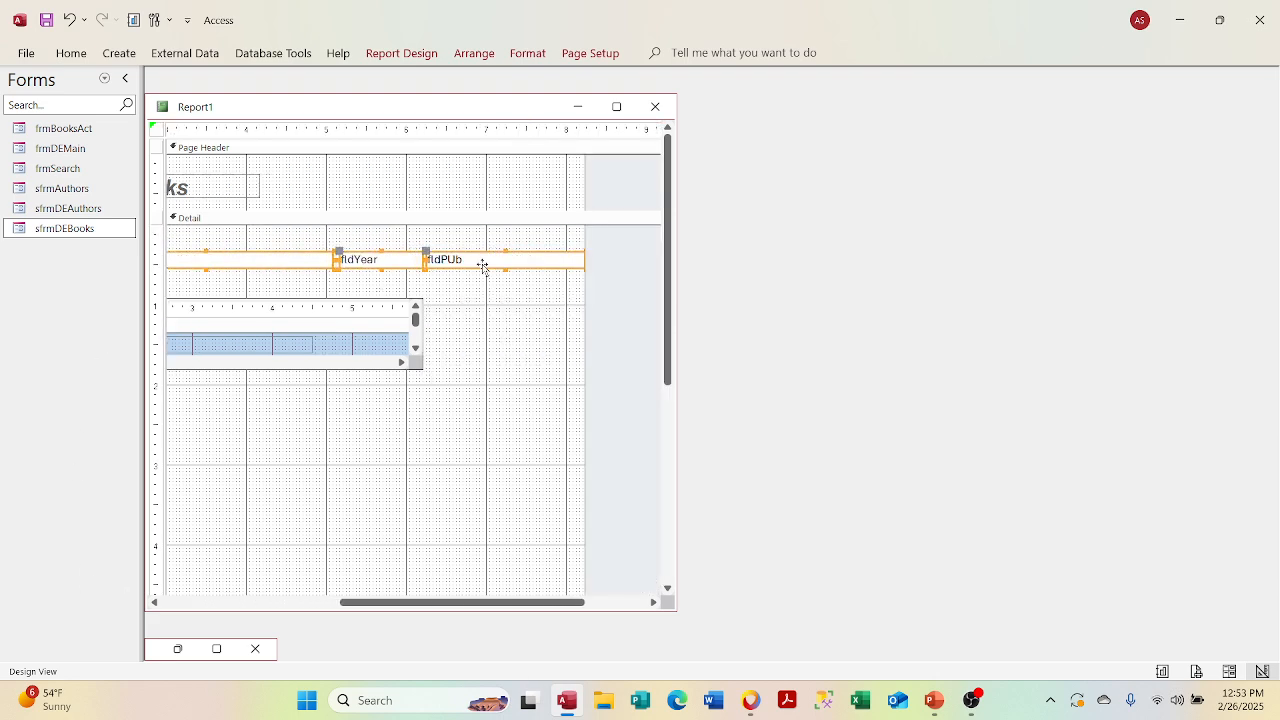
pyautogui.click(616, 106)
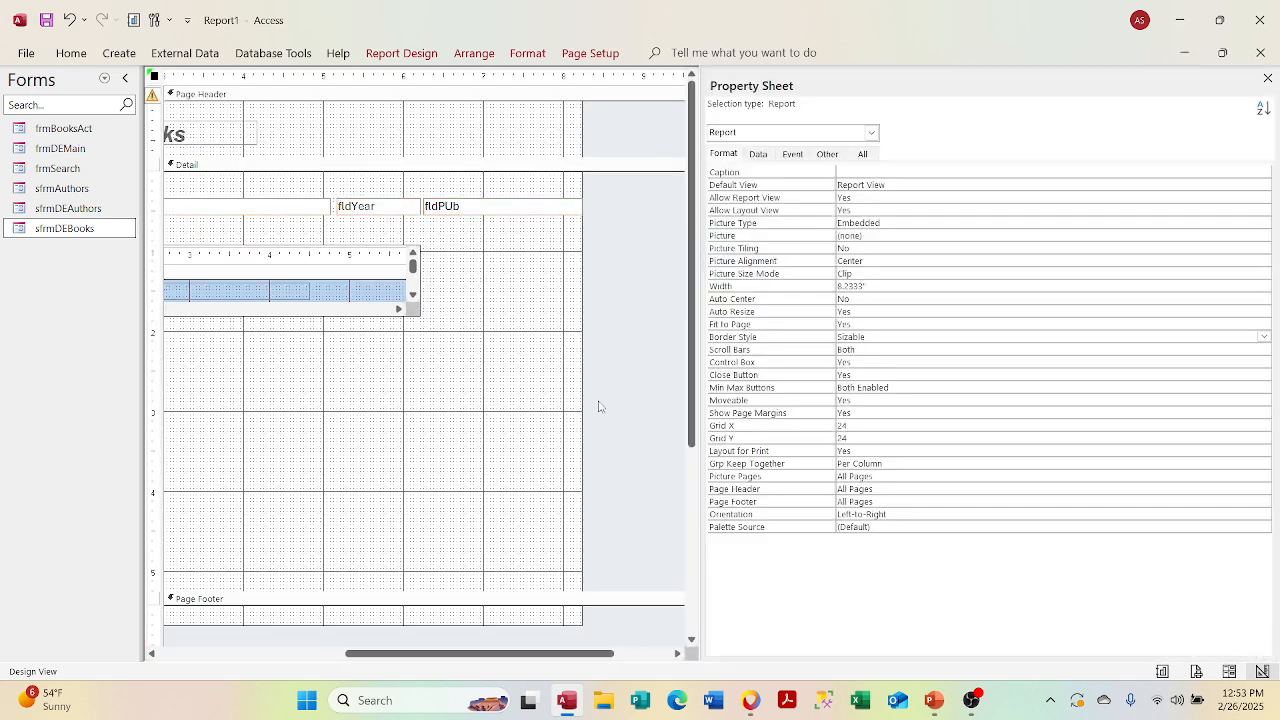
pyautogui.click(1267, 78)
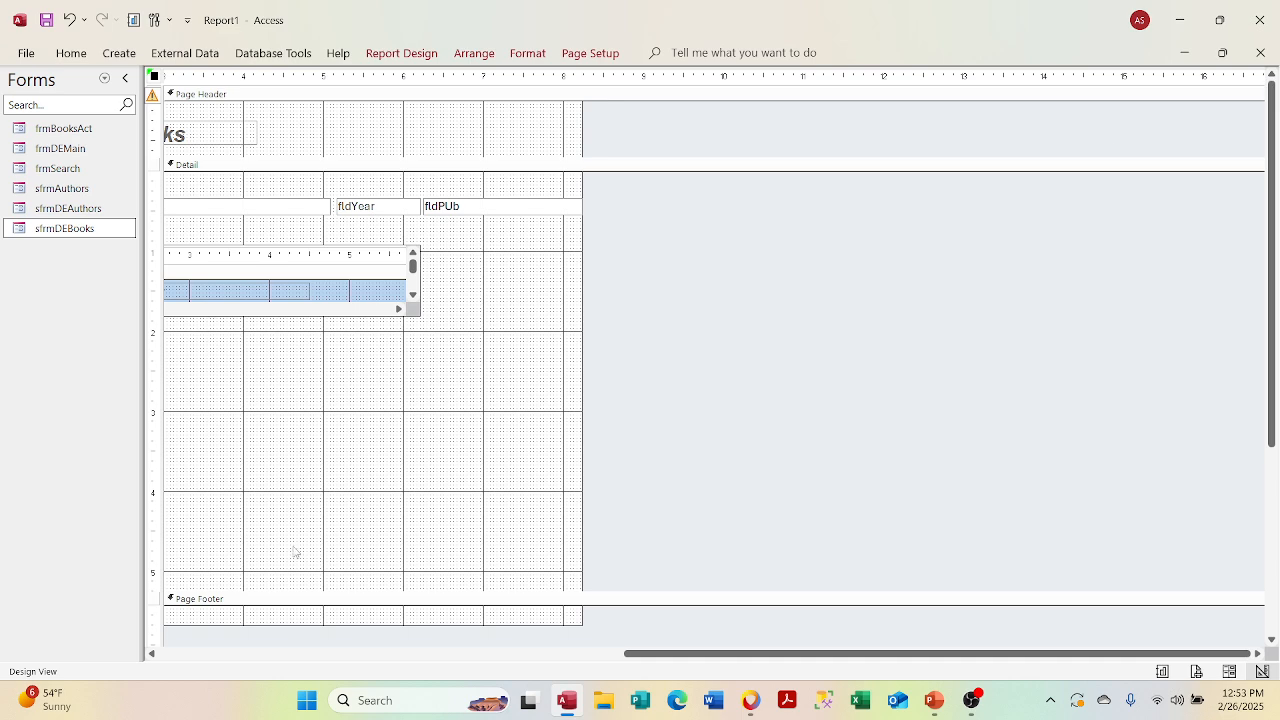
pyautogui.click(245, 653)
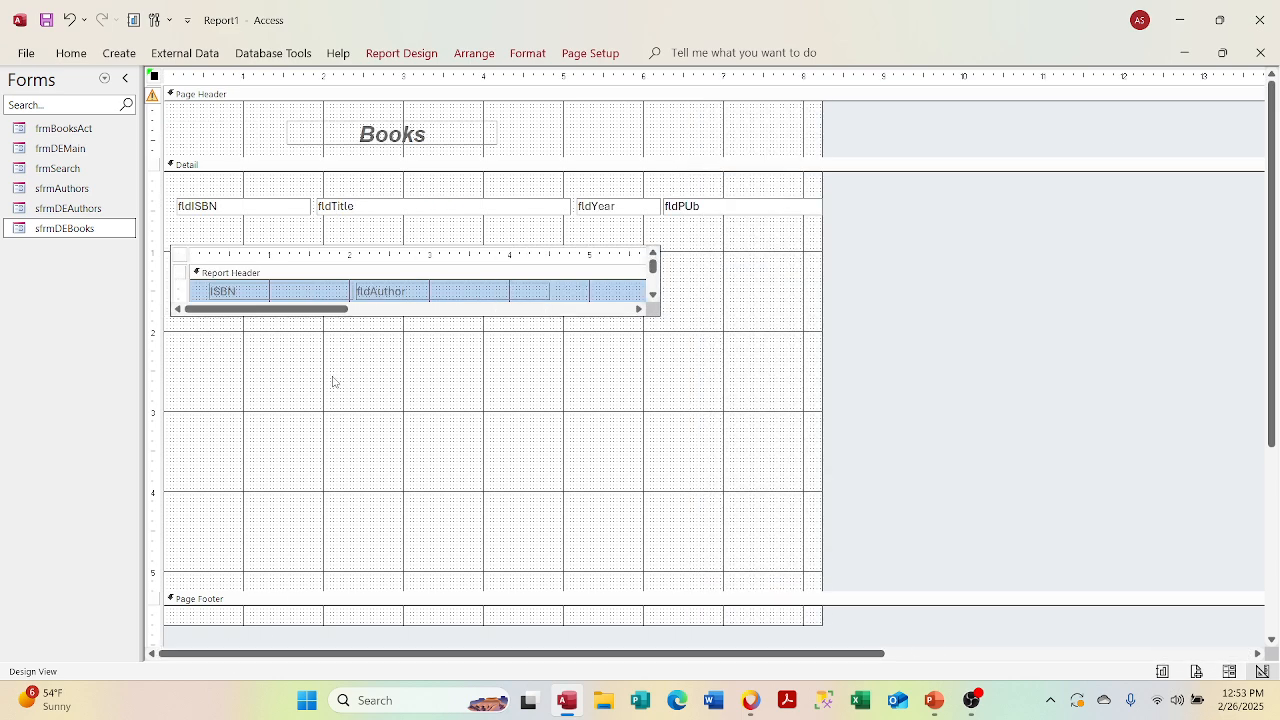
# Step: Align fldISBN with the subreport's left edge and move fldTitle left so it sits directly beside fldISBN
pyautogui.click(287, 210)
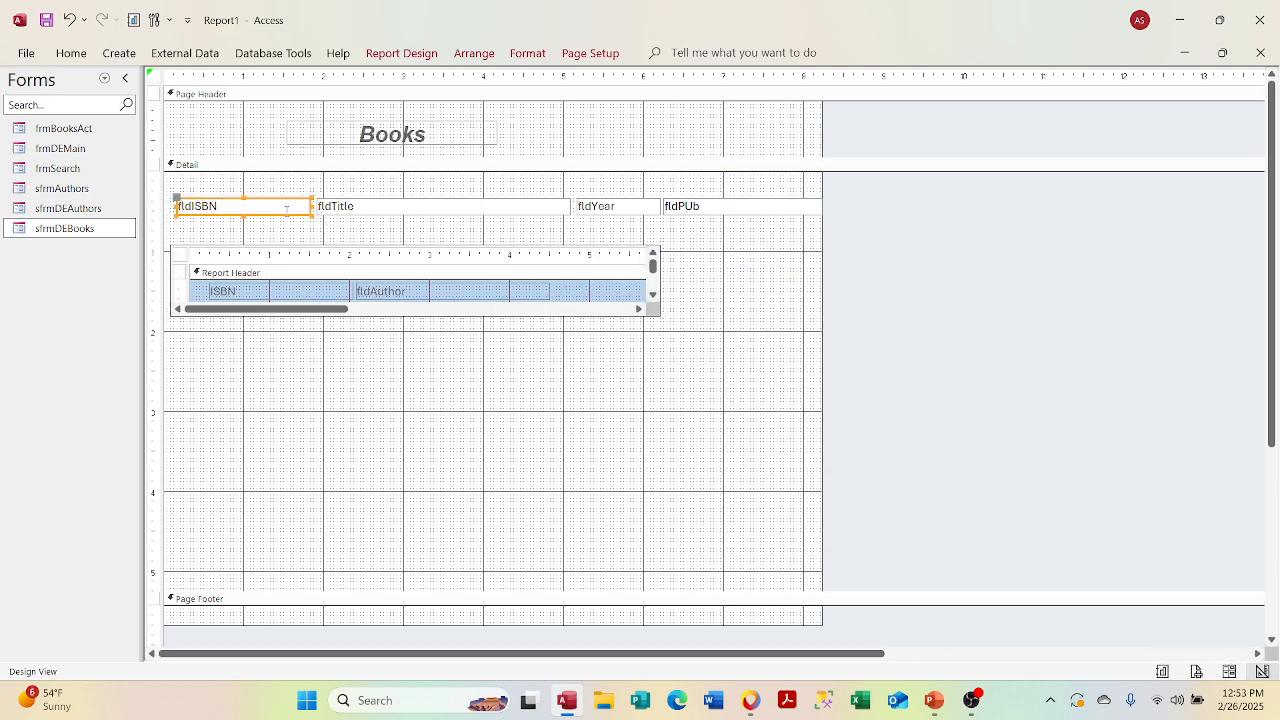
pyautogui.press('Left')
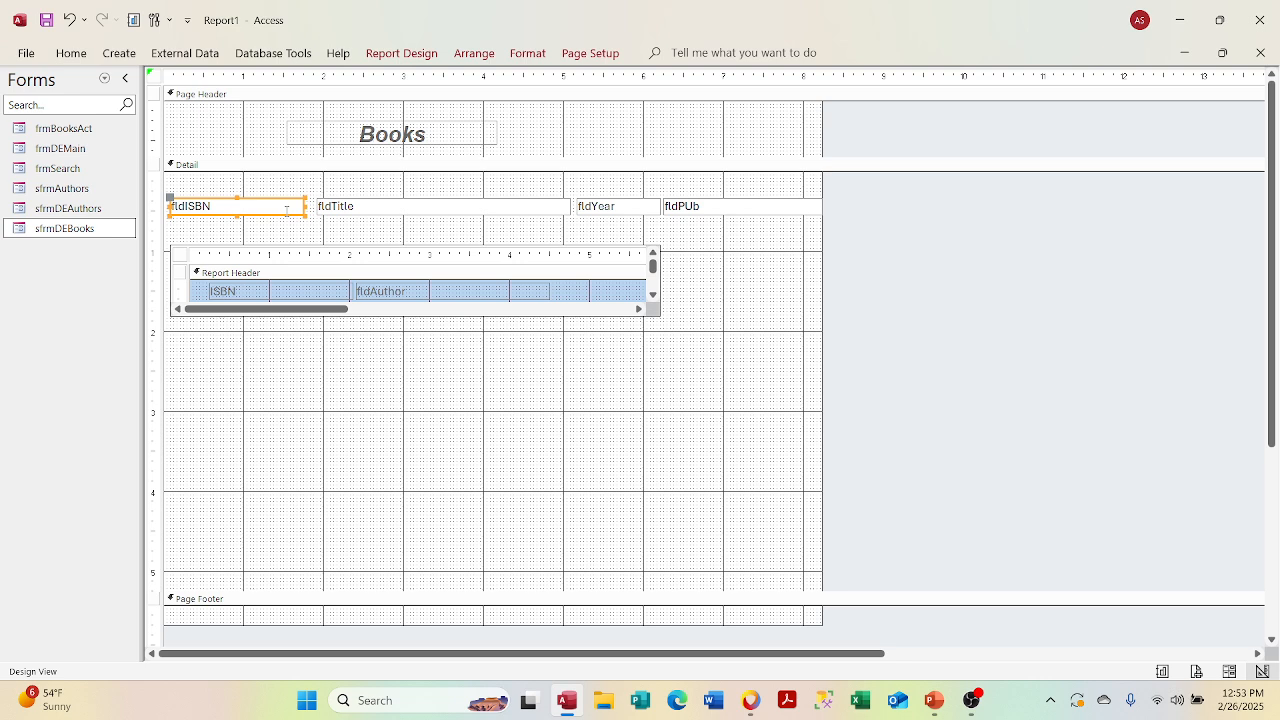
pyautogui.press('Up')
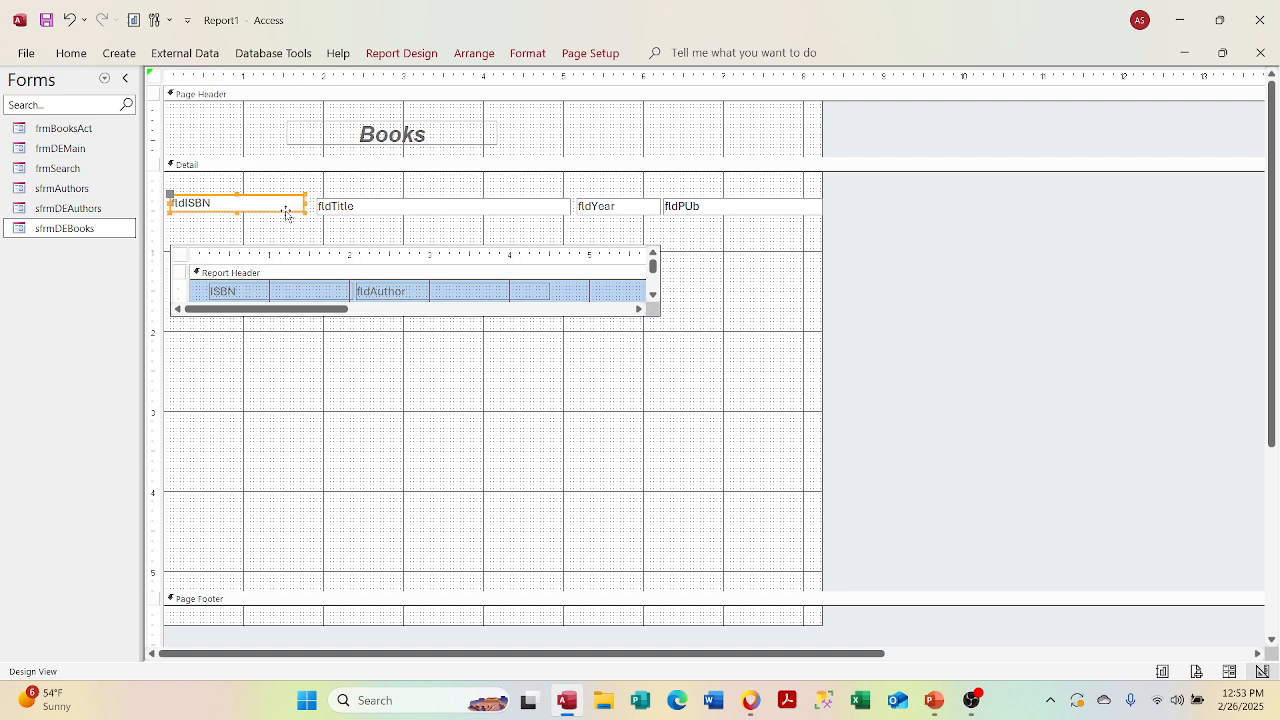
pyautogui.press('Down')
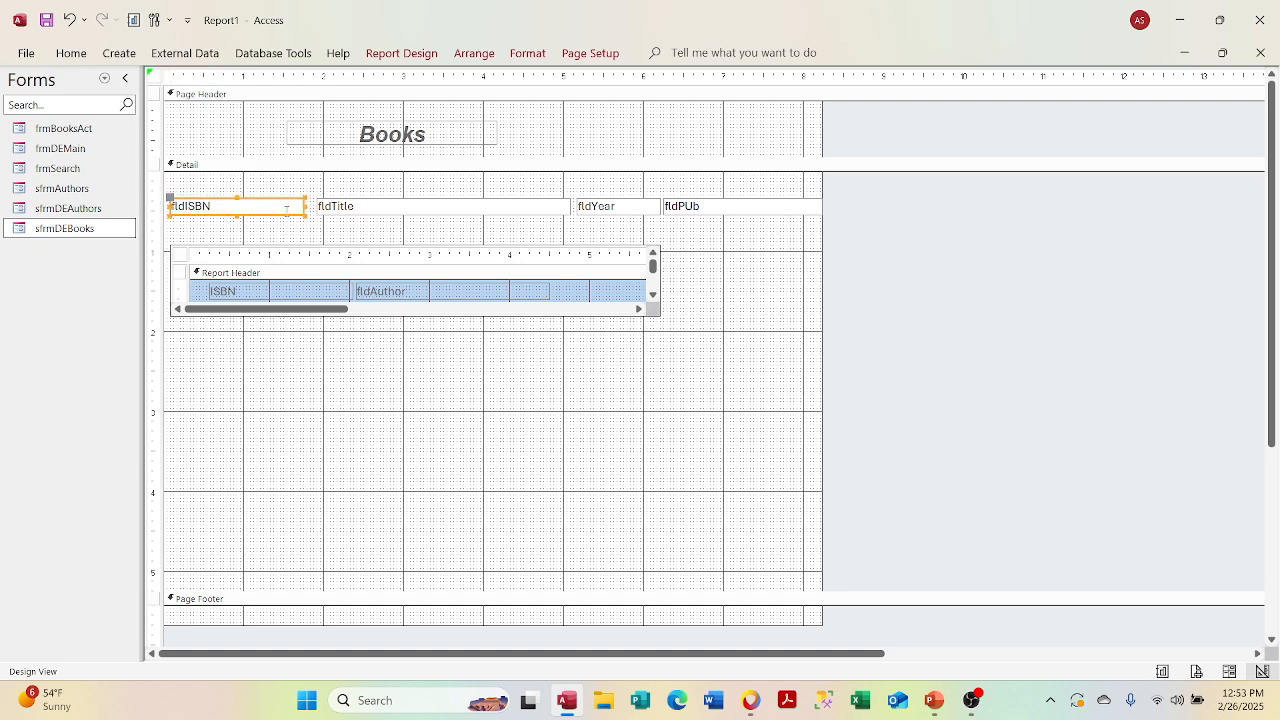
pyautogui.click(357, 206)
pyautogui.press('Left')
pyautogui.press('Left')
pyautogui.press('Left')
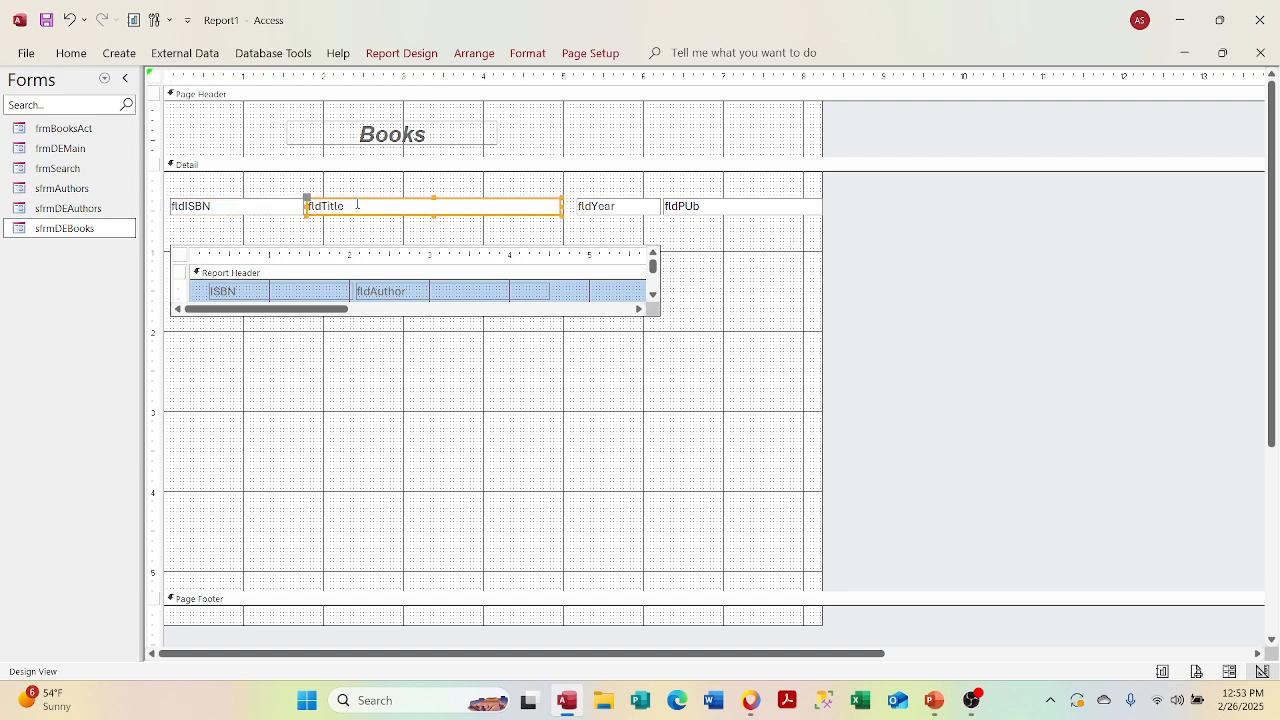
# Step: Move fldYear left against fldTitle, and fldPUb left against fldYear, in the Detail section
pyautogui.click(583, 207)
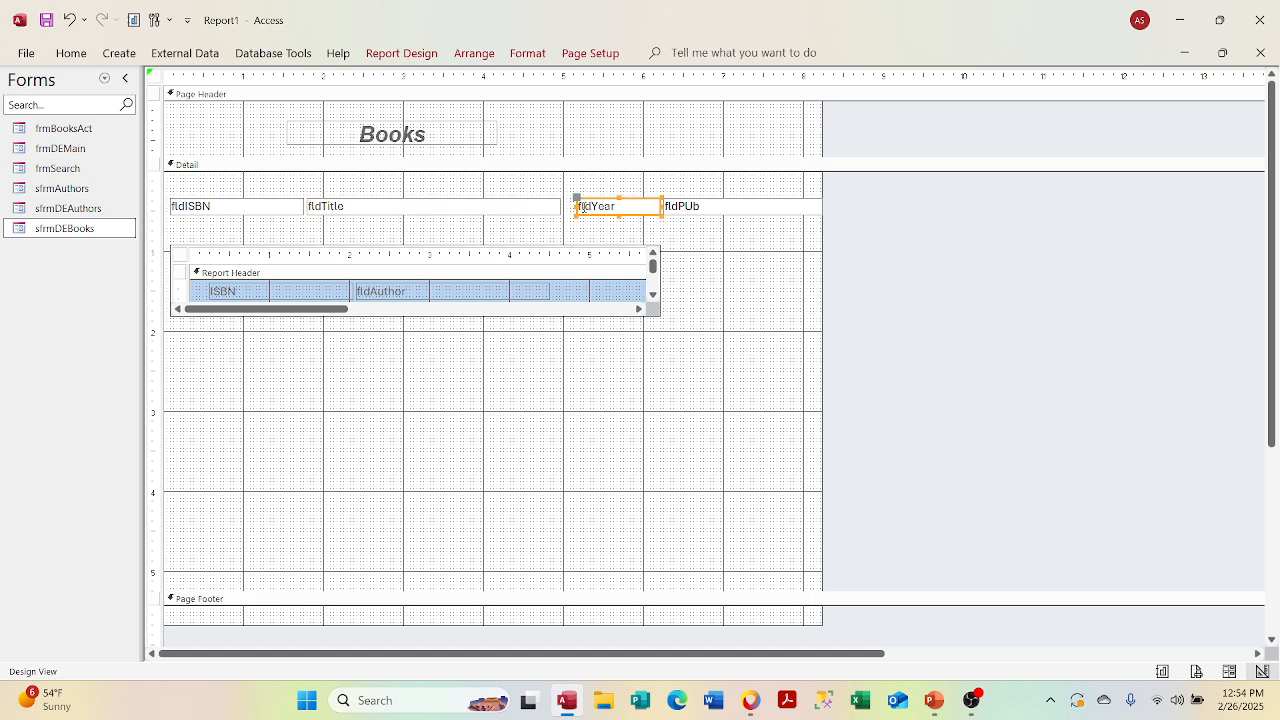
pyautogui.press('Left')
pyautogui.press('Left')
pyautogui.press('Left')
pyautogui.press('Left')
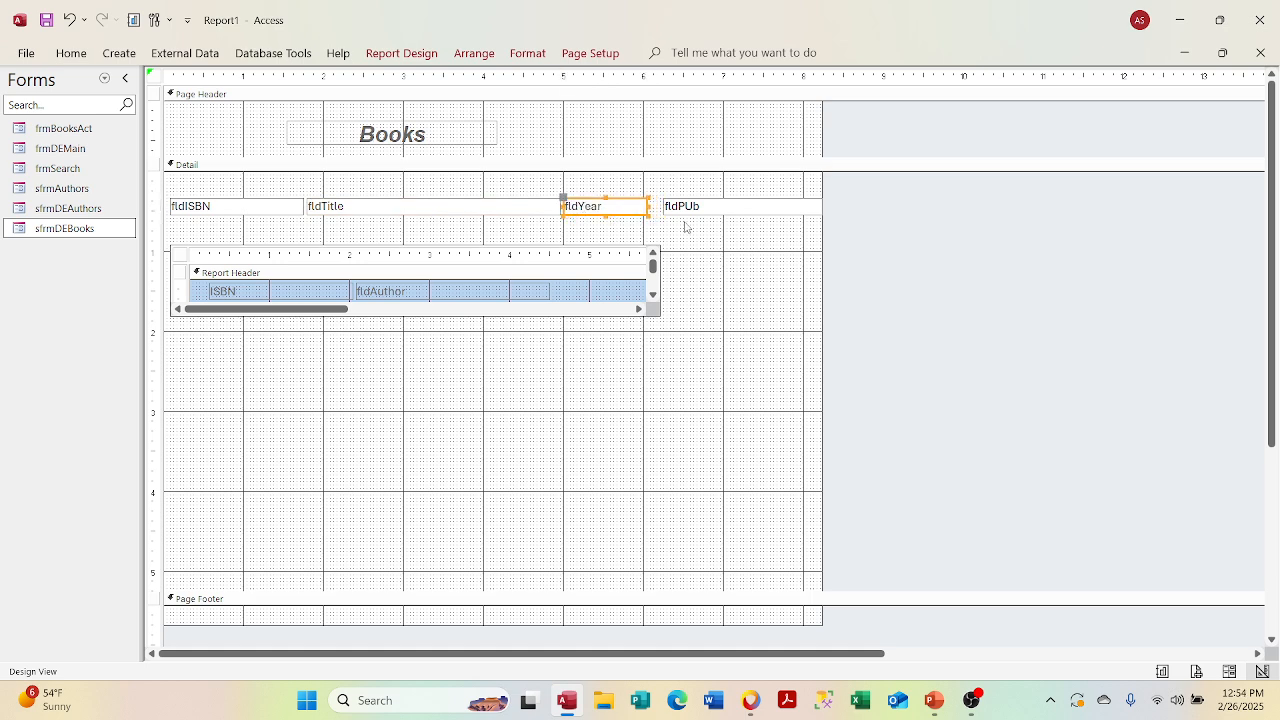
pyautogui.click(706, 195)
pyautogui.click(704, 206)
pyautogui.press('Left')
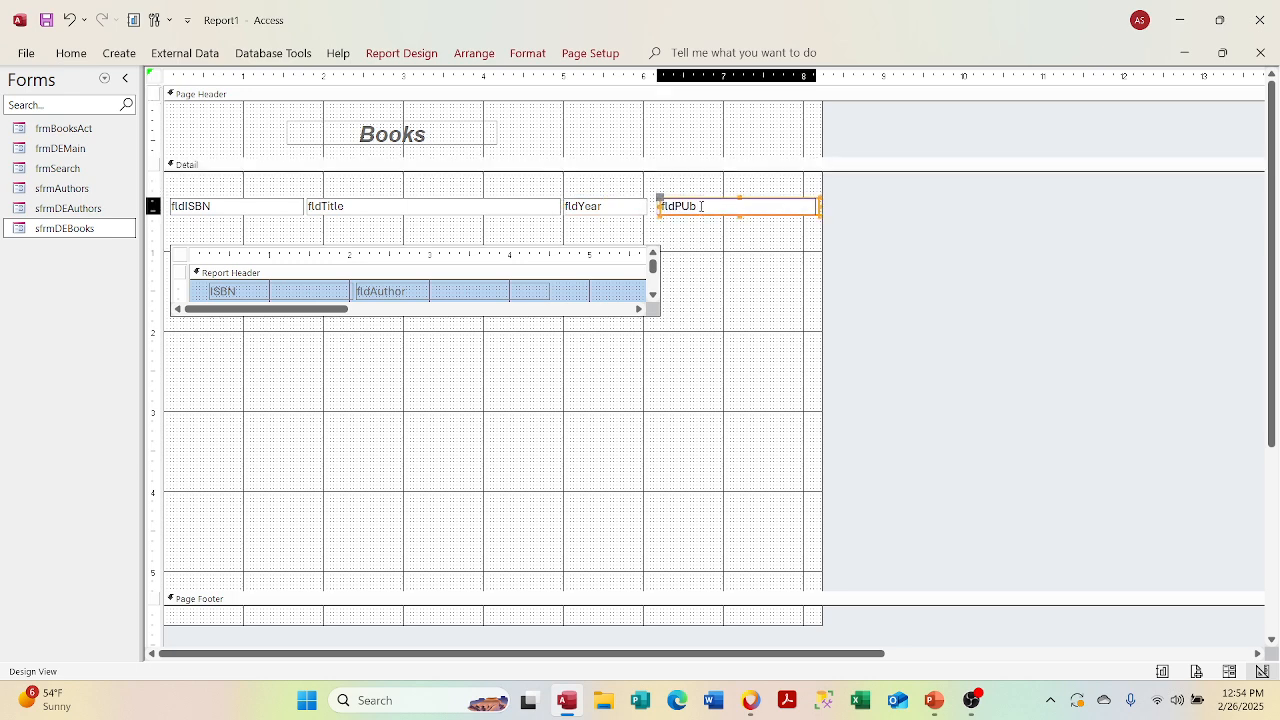
pyautogui.press('Left')
pyautogui.press('Left')
pyautogui.press('Left')
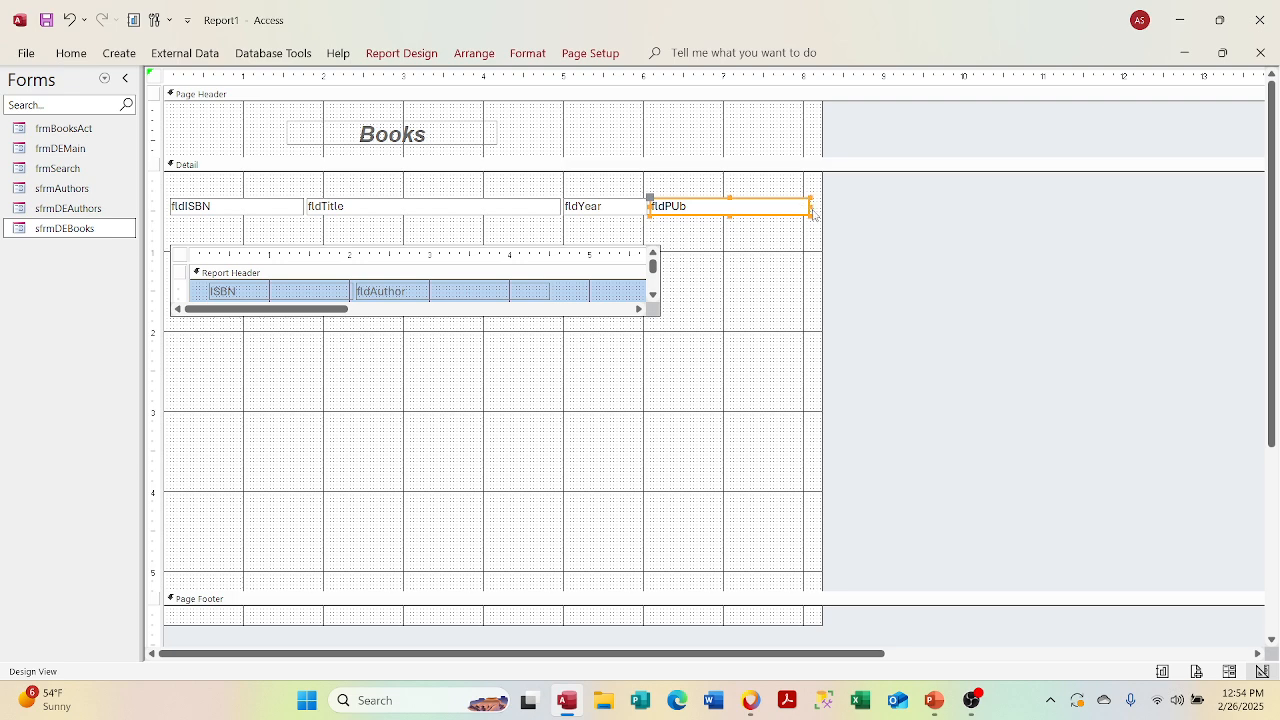
# Step: Narrow the fldPUb text box to about 1.8 in and set the report's width to about 8 in
pyautogui.moveTo(812, 212); pyautogui.dragTo(795, 208)
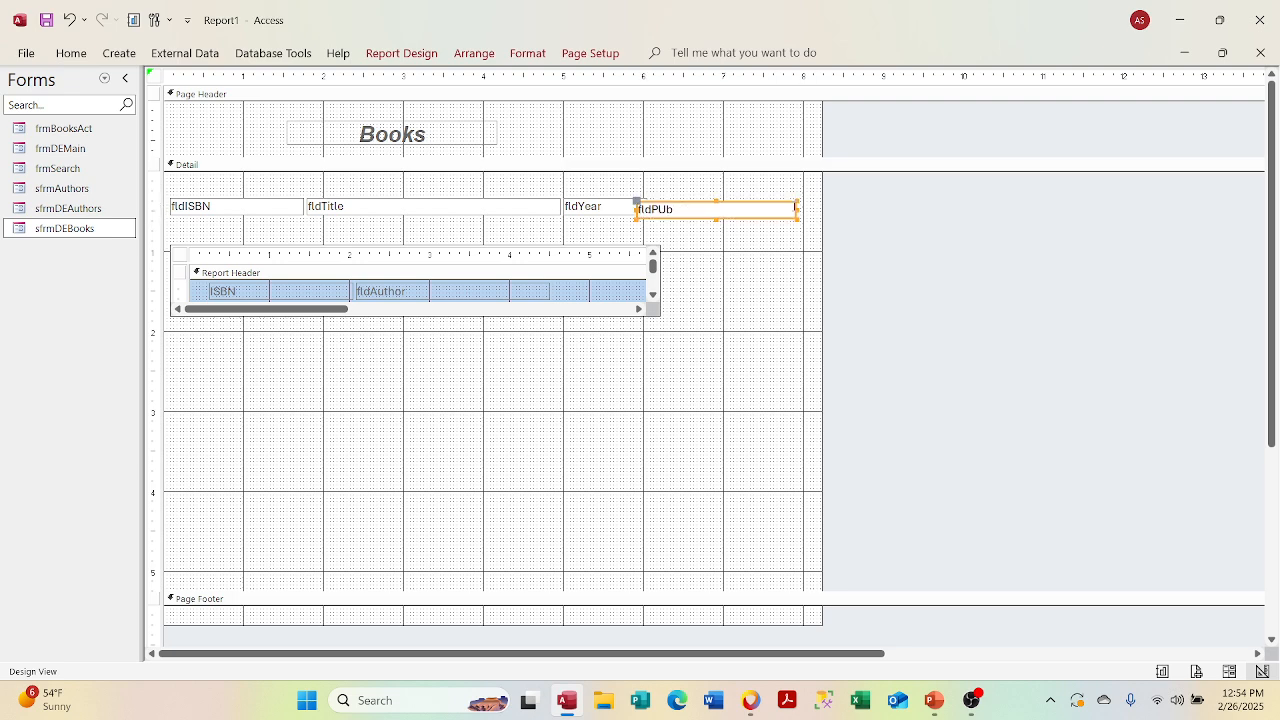
pyautogui.hotkey('ctrl', 'z')
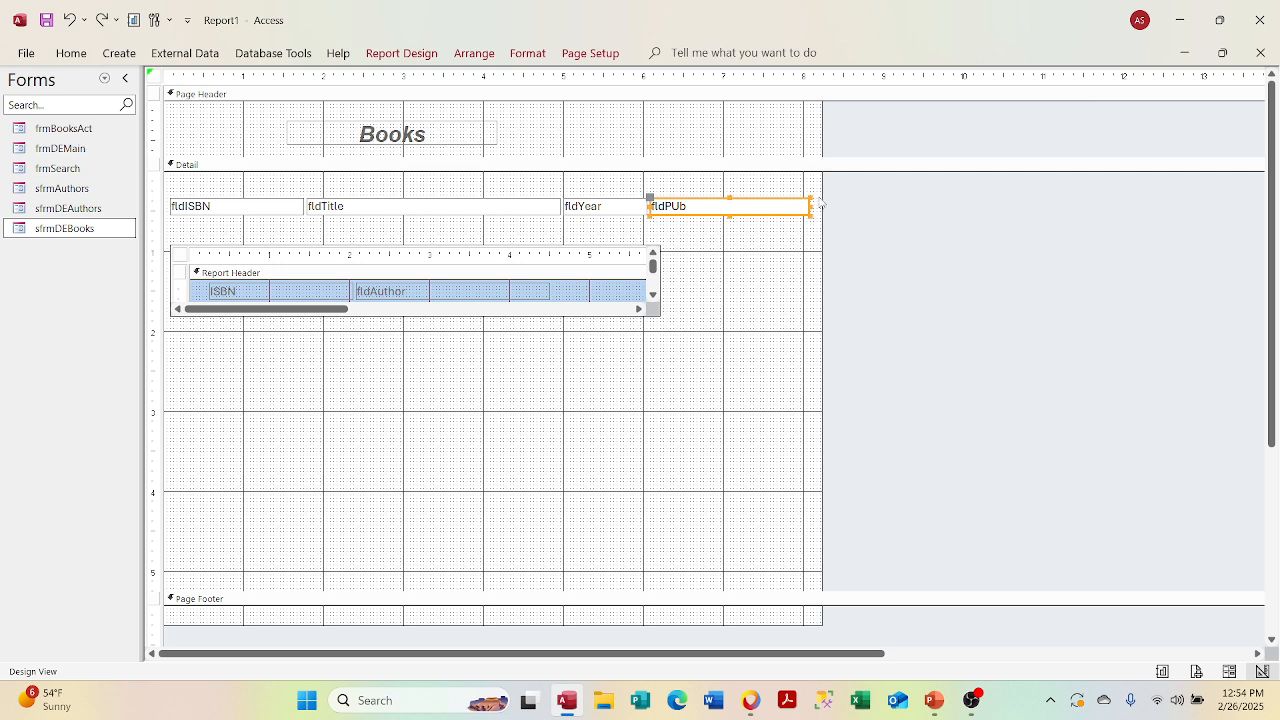
pyautogui.moveTo(810, 206); pyautogui.dragTo(796, 212)
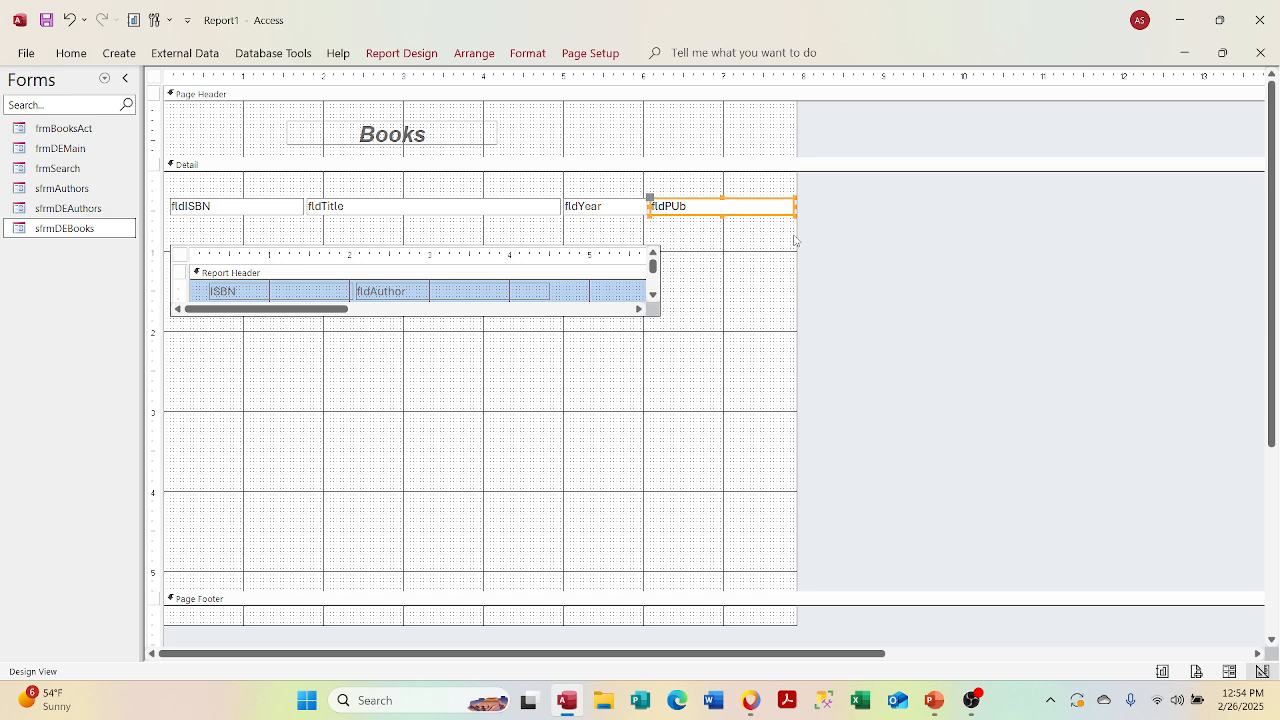
pyautogui.moveTo(796, 234); pyautogui.dragTo(799, 234)
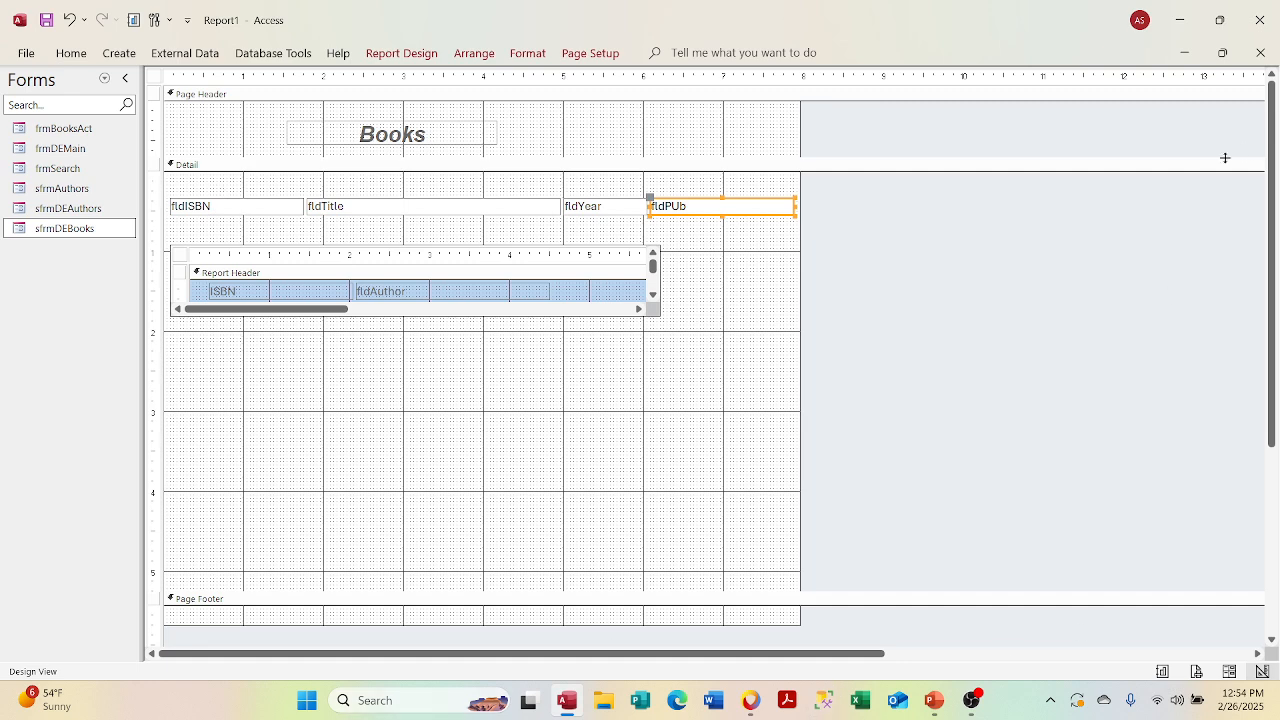
# Step: Restore the report window to its smaller size and open the frmDEMain form in Design View
pyautogui.click(1222, 52)
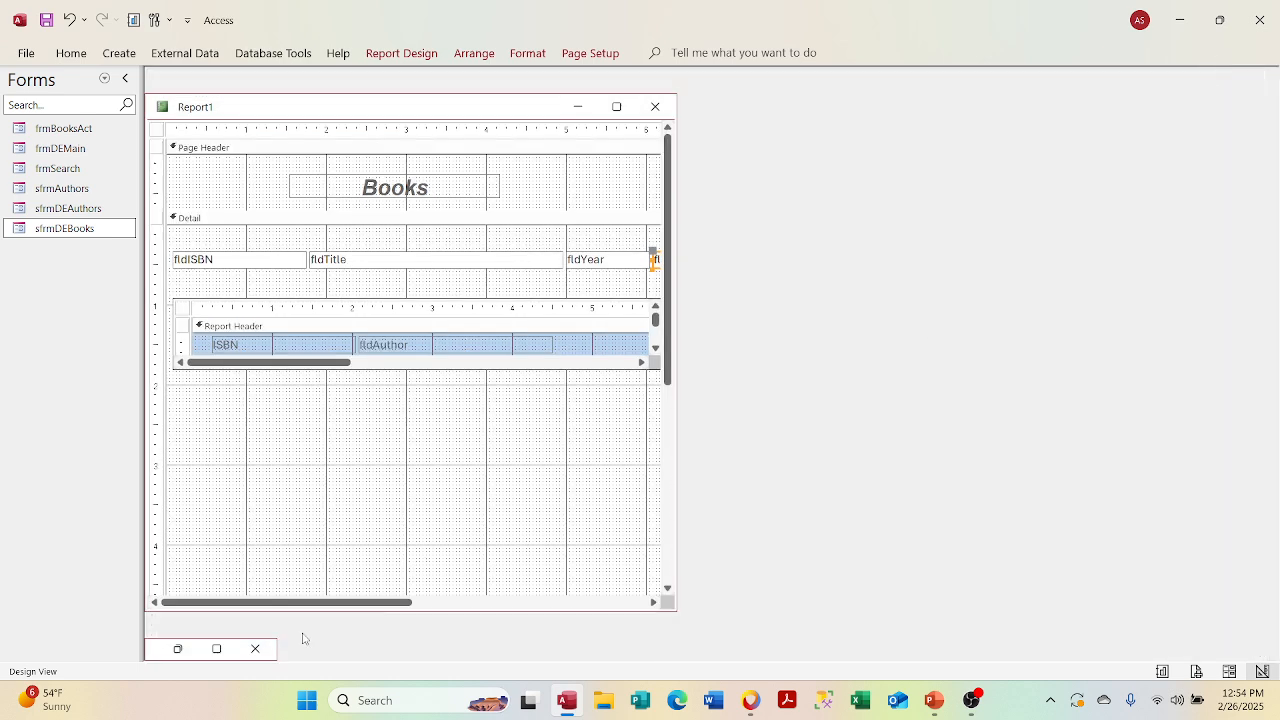
pyautogui.click(103, 80)
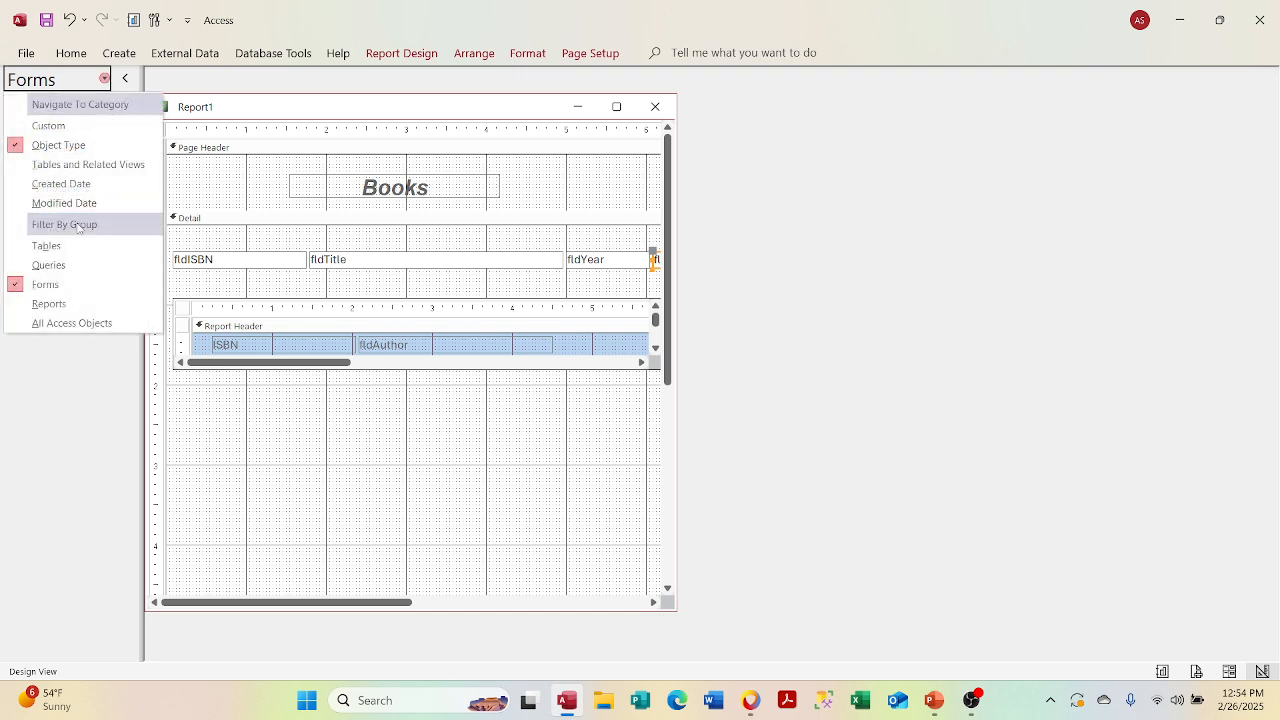
pyautogui.click(71, 284)
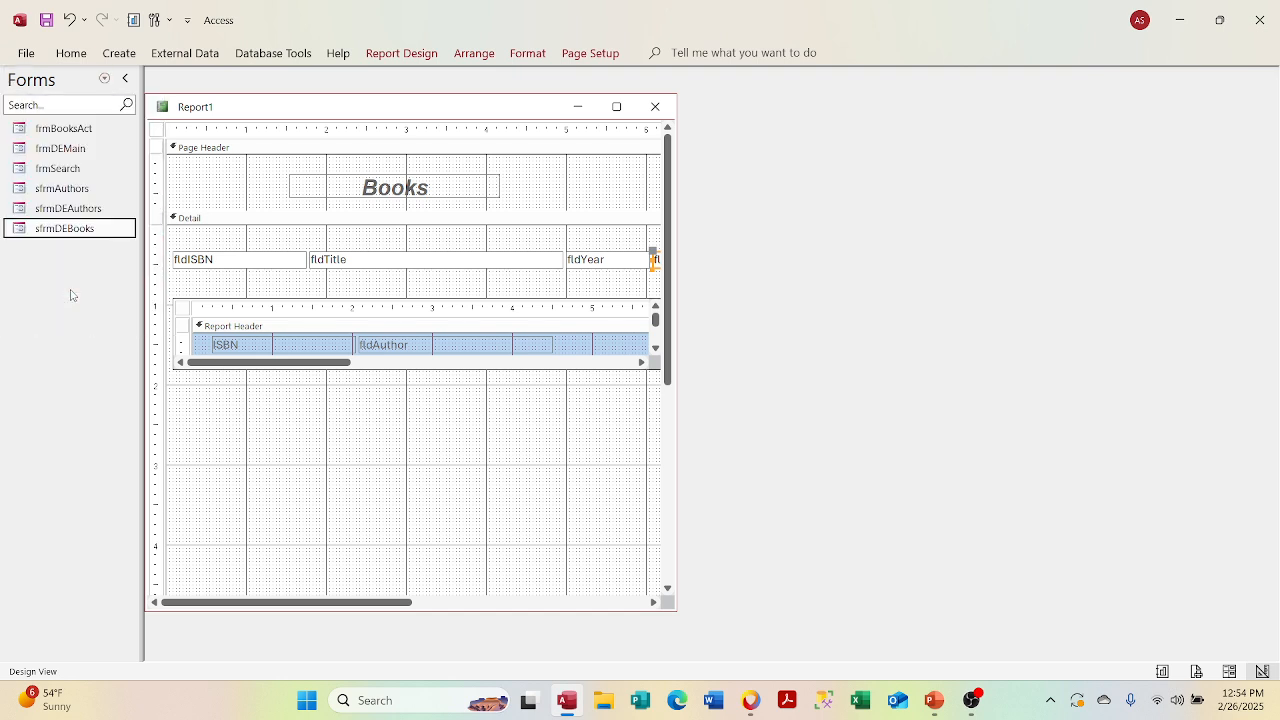
pyautogui.rightClick(89, 155)
pyautogui.click(135, 210)
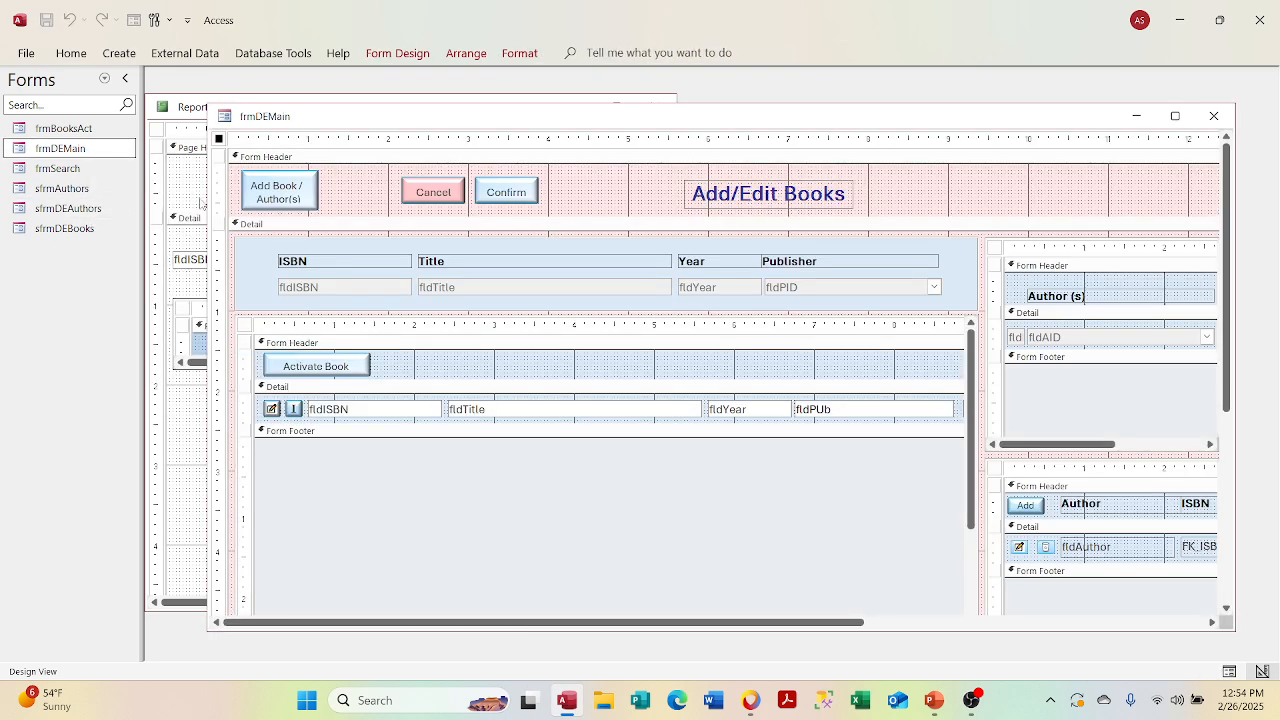
# Step: Copy the ISBN, Title, Year and Publisher heading labels from frmDEMain and paste them into Report1's Detail section
pyautogui.click(796, 266)
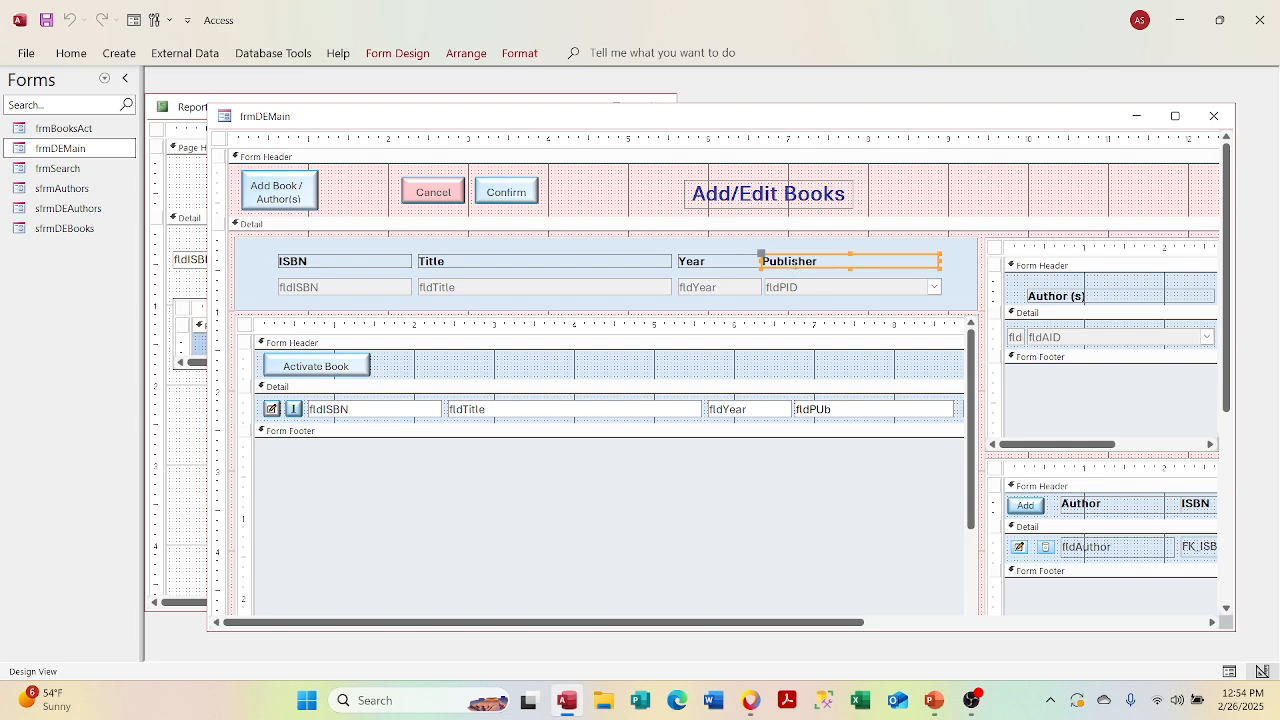
pyautogui.keyDown('shift'); pyautogui.click(688, 262); pyautogui.keyUp('shift')
pyautogui.keyDown('shift'); pyautogui.click(640, 261); pyautogui.keyUp('shift')
pyautogui.keyDown('shift'); pyautogui.click(387, 263); pyautogui.keyUp('shift')
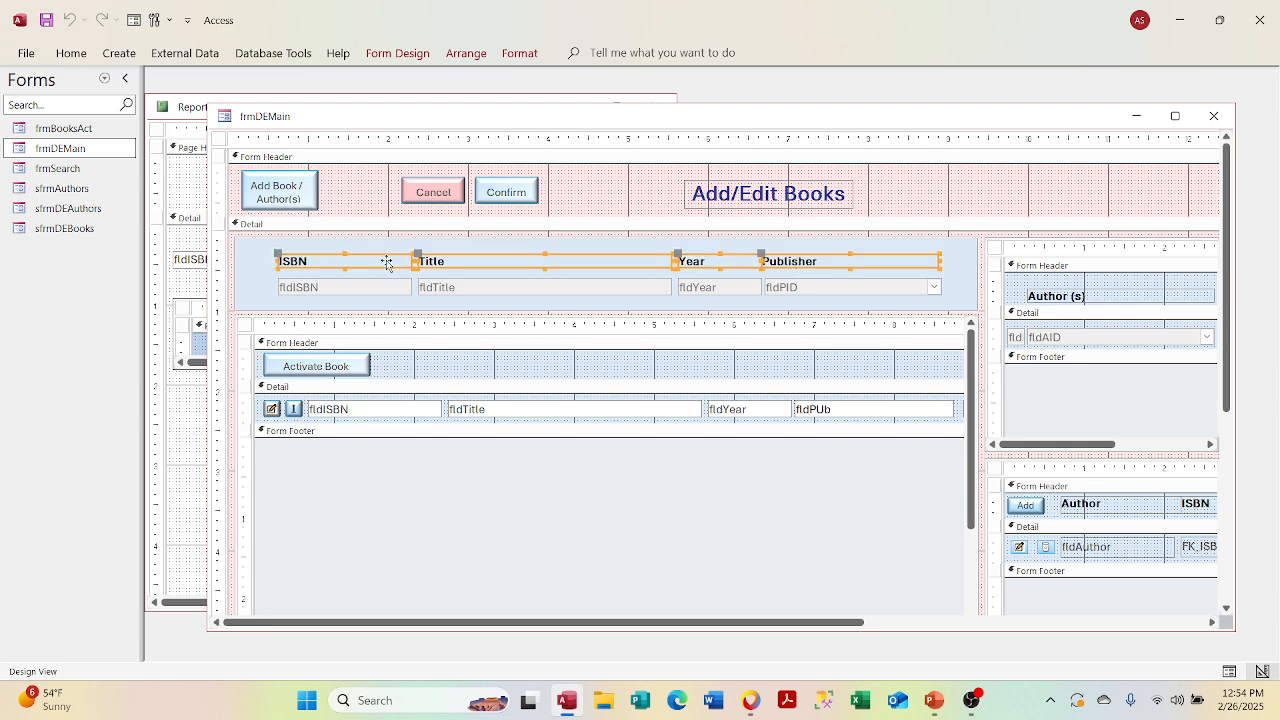
pyautogui.click(1136, 116)
pyautogui.click(234, 238)
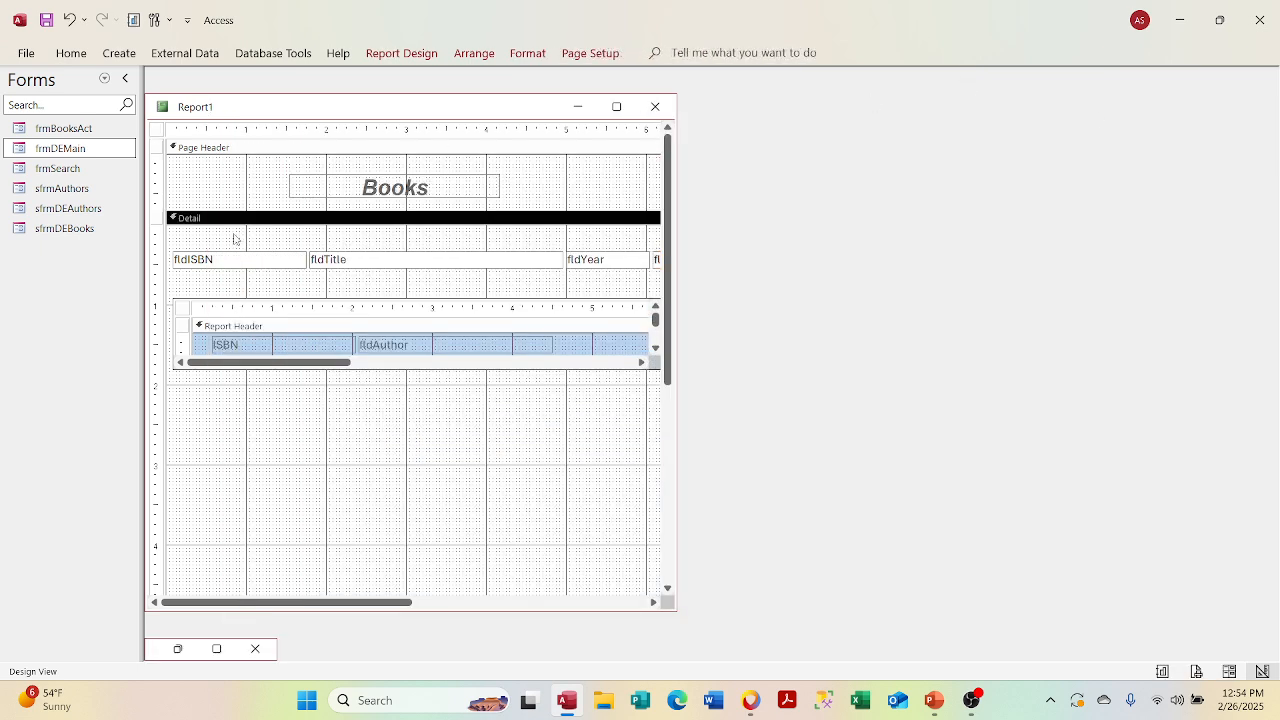
pyautogui.hotkey('ctrl', 'v')
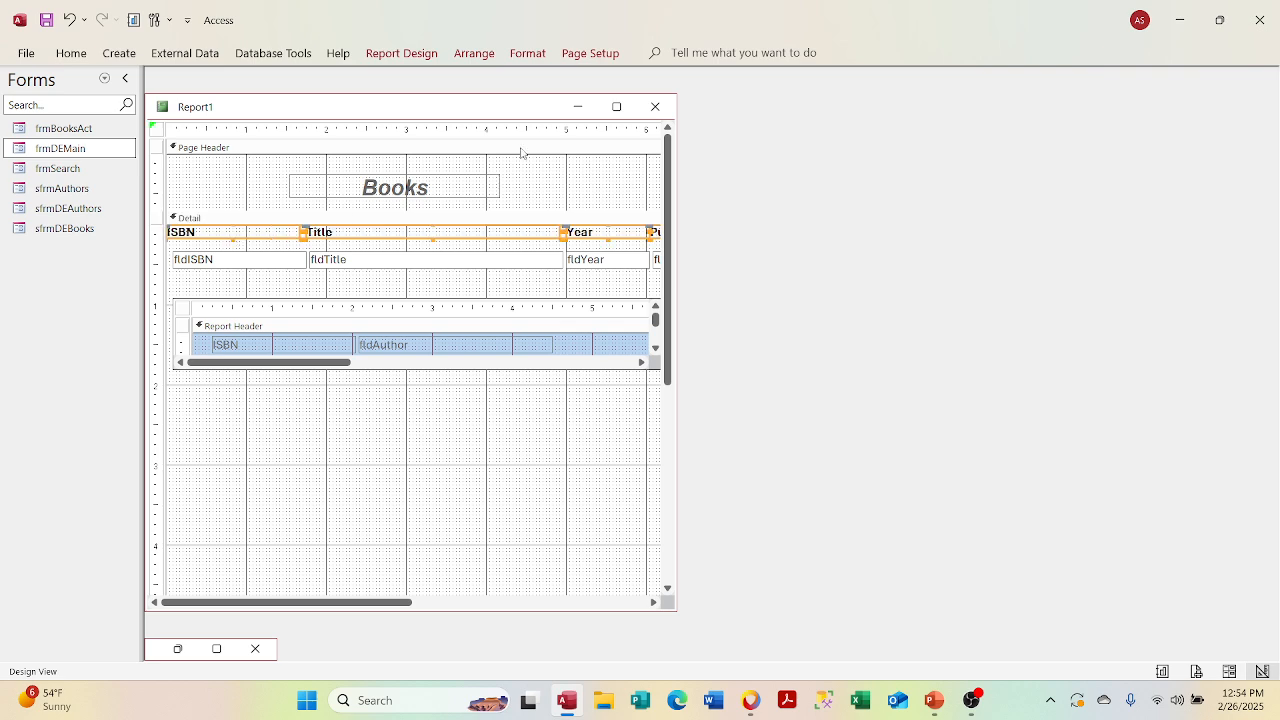
# Step: Maximize the report, move the Publisher label directly above fldPUb and narrow it to about 1.8 in to match the field
pyautogui.click(616, 106)
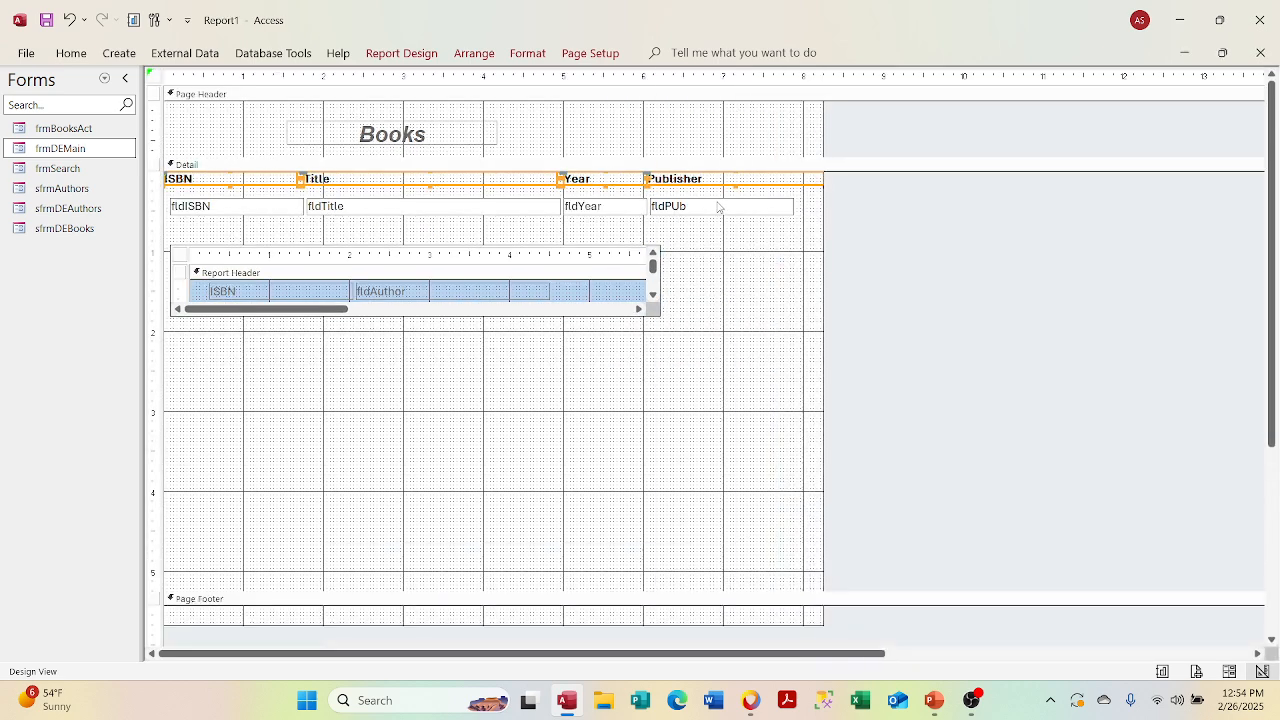
pyautogui.click(733, 196)
pyautogui.click(730, 182)
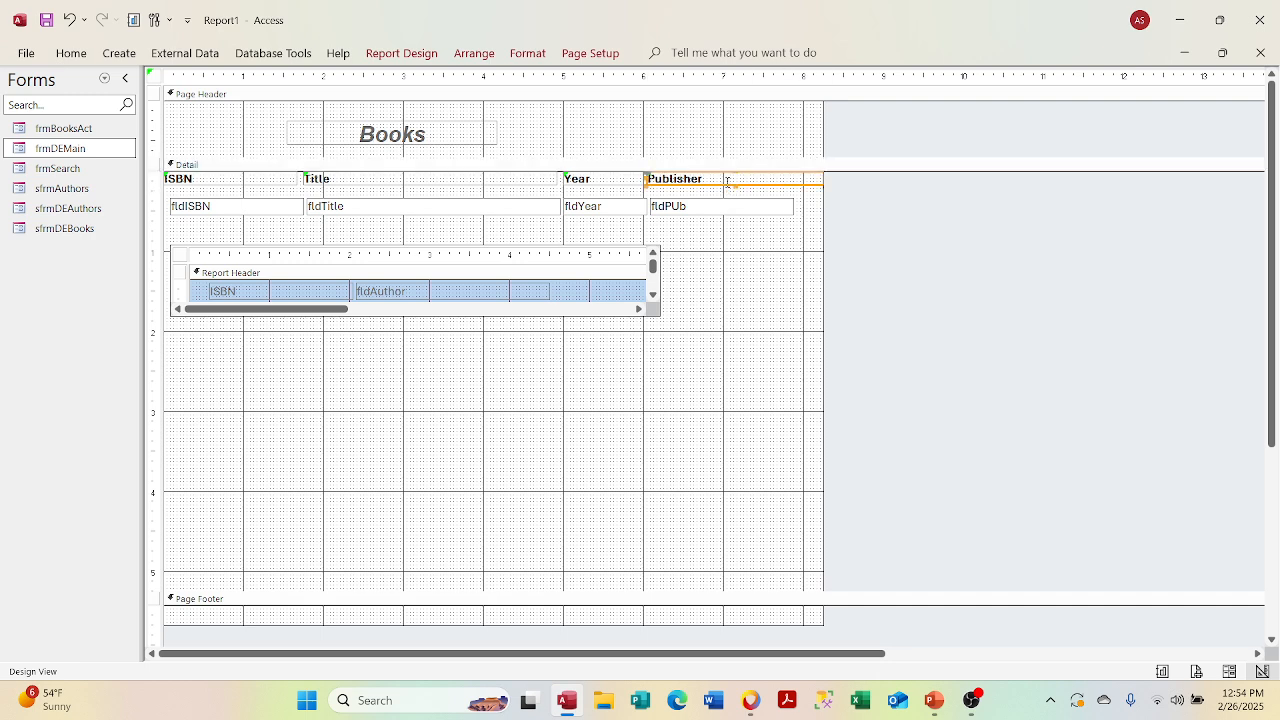
pyautogui.click(650, 177)
pyautogui.moveTo(660, 182)
pyautogui.mouseDown()
pyautogui.moveTo(686, 188)
pyautogui.moveTo(662, 202)
pyautogui.moveTo(677, 199)
pyautogui.mouseUp()
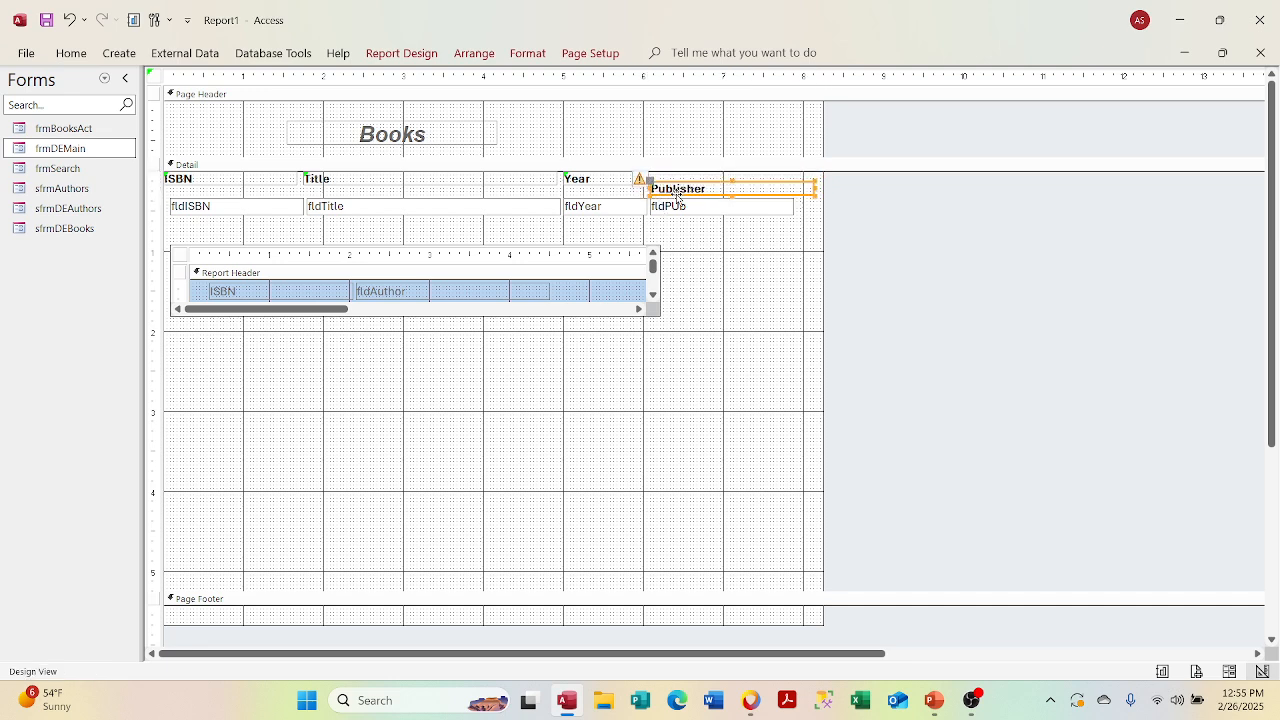
pyautogui.moveTo(814, 187); pyautogui.dragTo(792, 187)
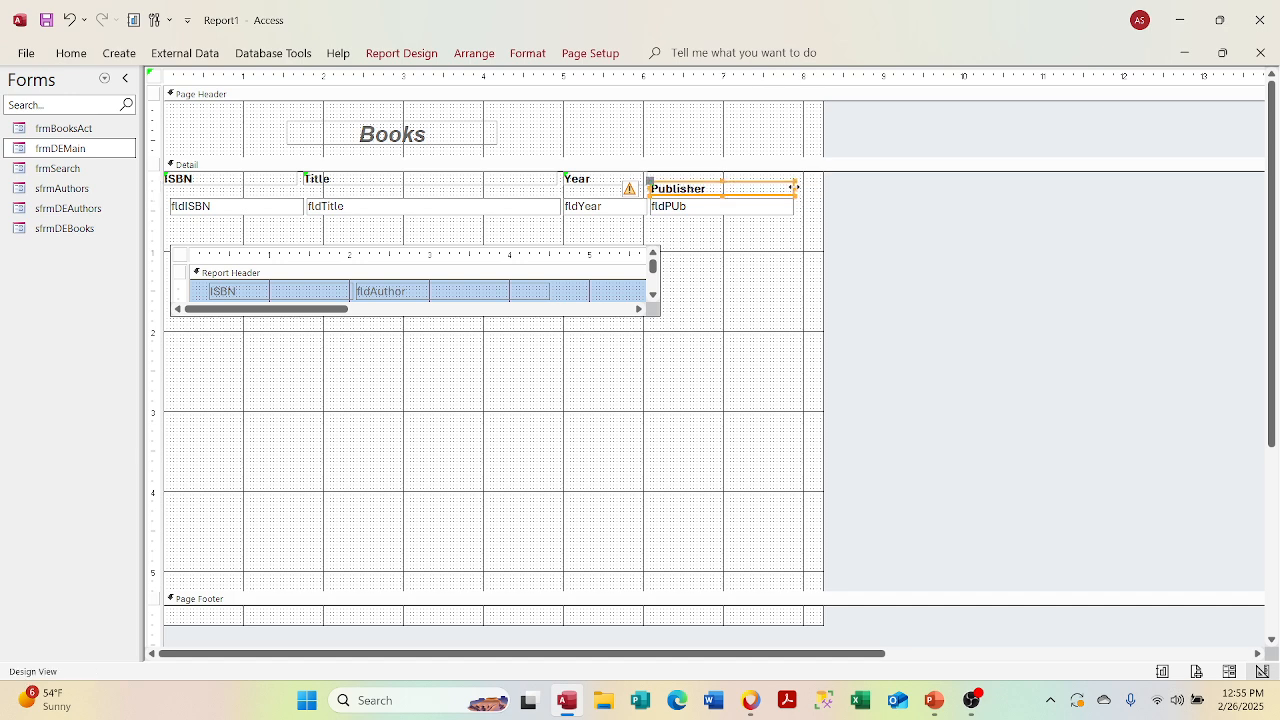
# Step: Move the Year and Title labels down so each sits directly above fldYear and fldTitle, with left edges aligned
pyautogui.click(586, 190)
pyautogui.moveTo(584, 190); pyautogui.dragTo(580, 200)
pyautogui.click(491, 185)
pyautogui.moveTo(491, 185); pyautogui.dragTo(490, 191)
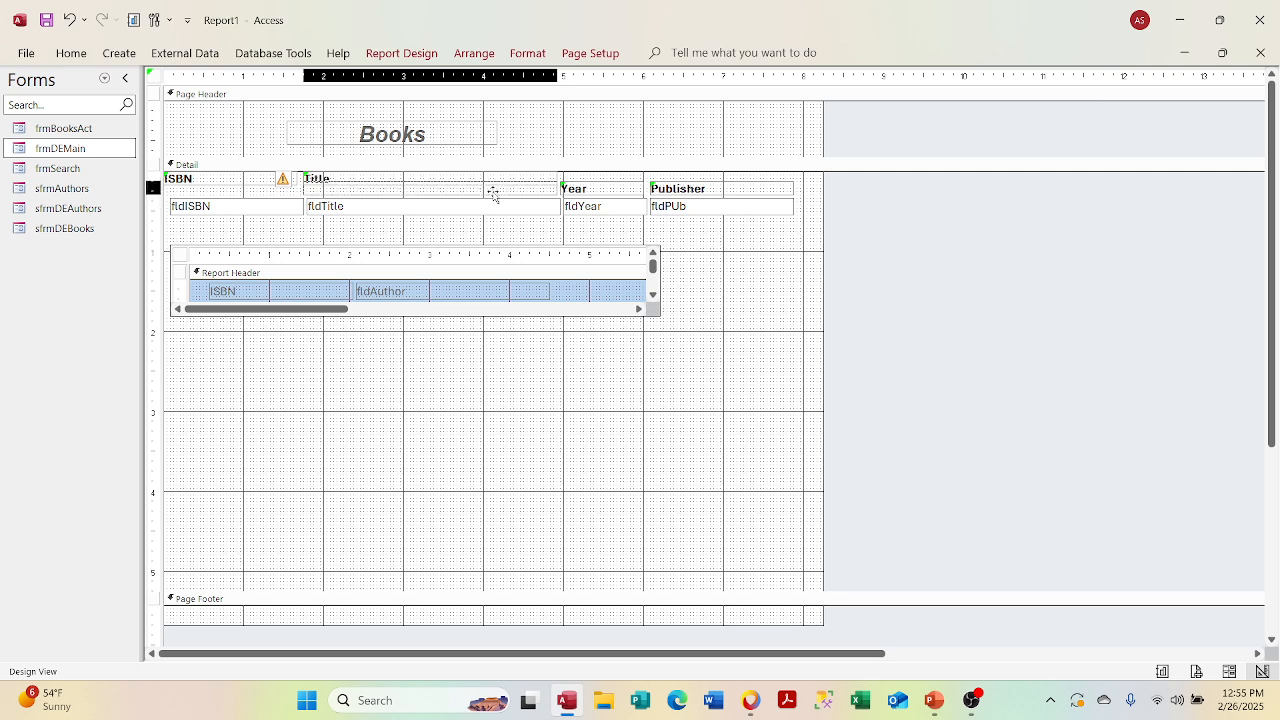
pyautogui.click(583, 190)
pyautogui.click(558, 190)
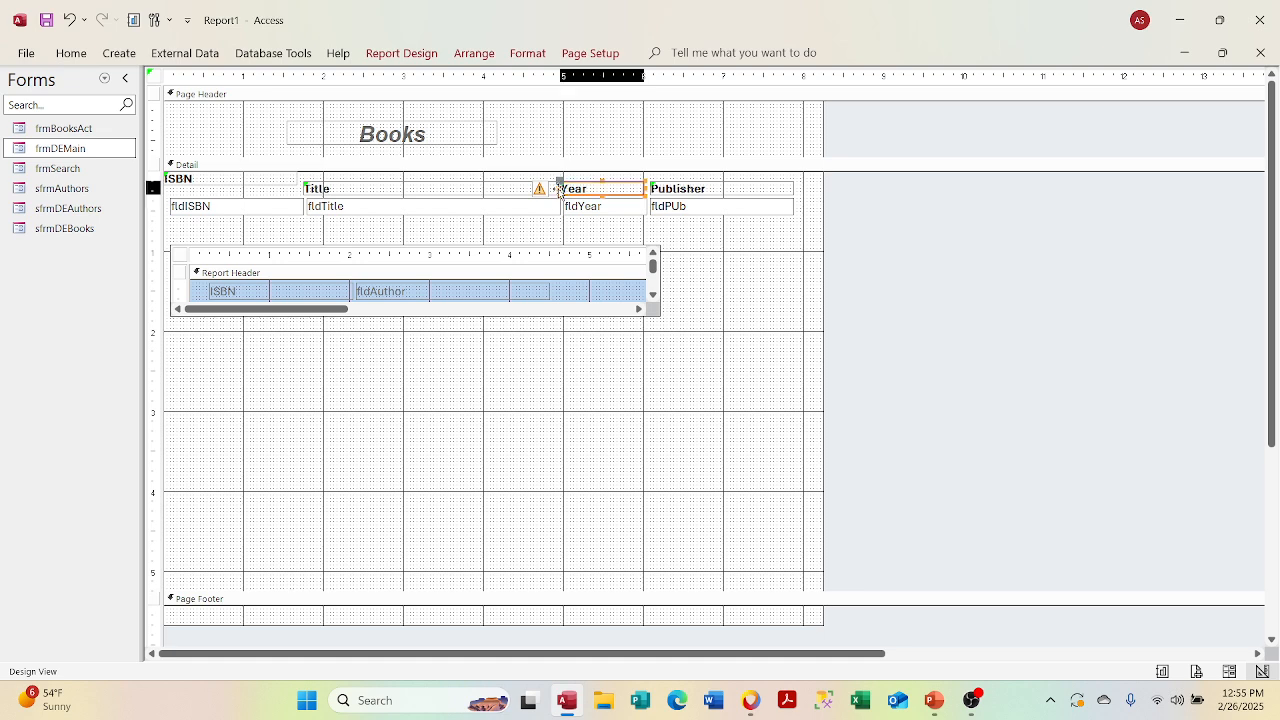
pyautogui.moveTo(558, 190); pyautogui.dragTo(562, 190)
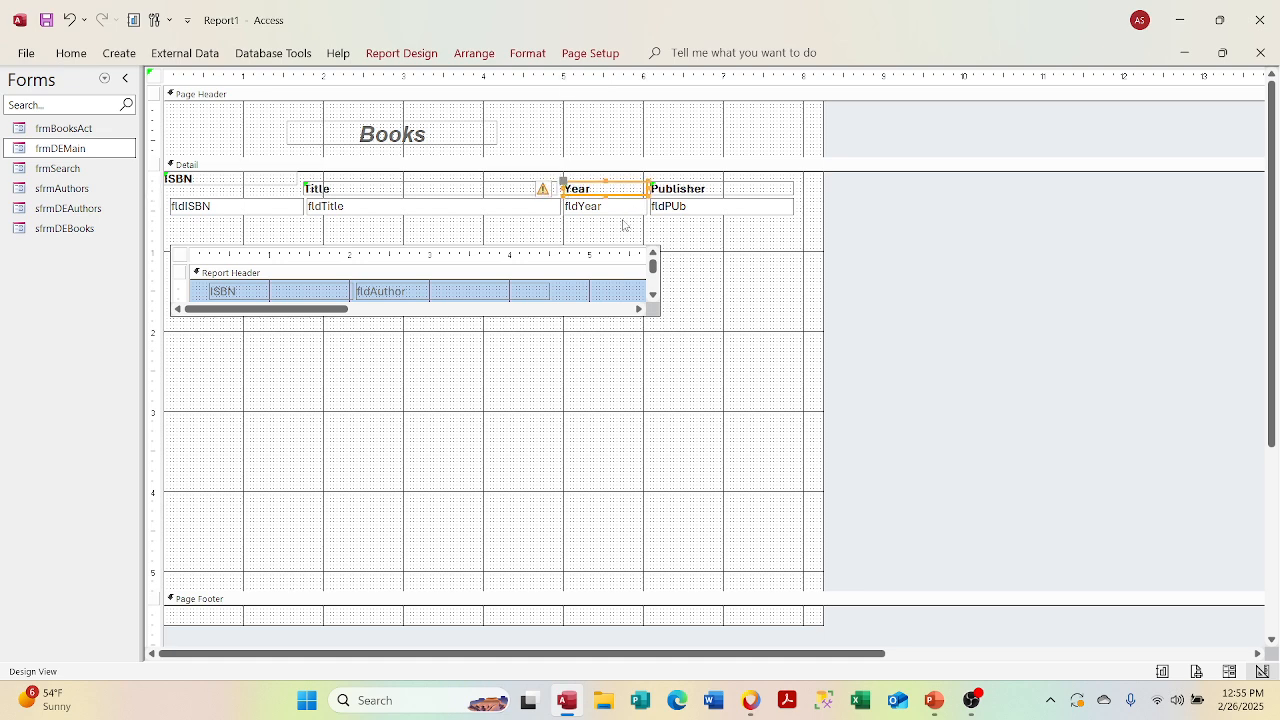
pyautogui.click(505, 188)
pyautogui.click(518, 157)
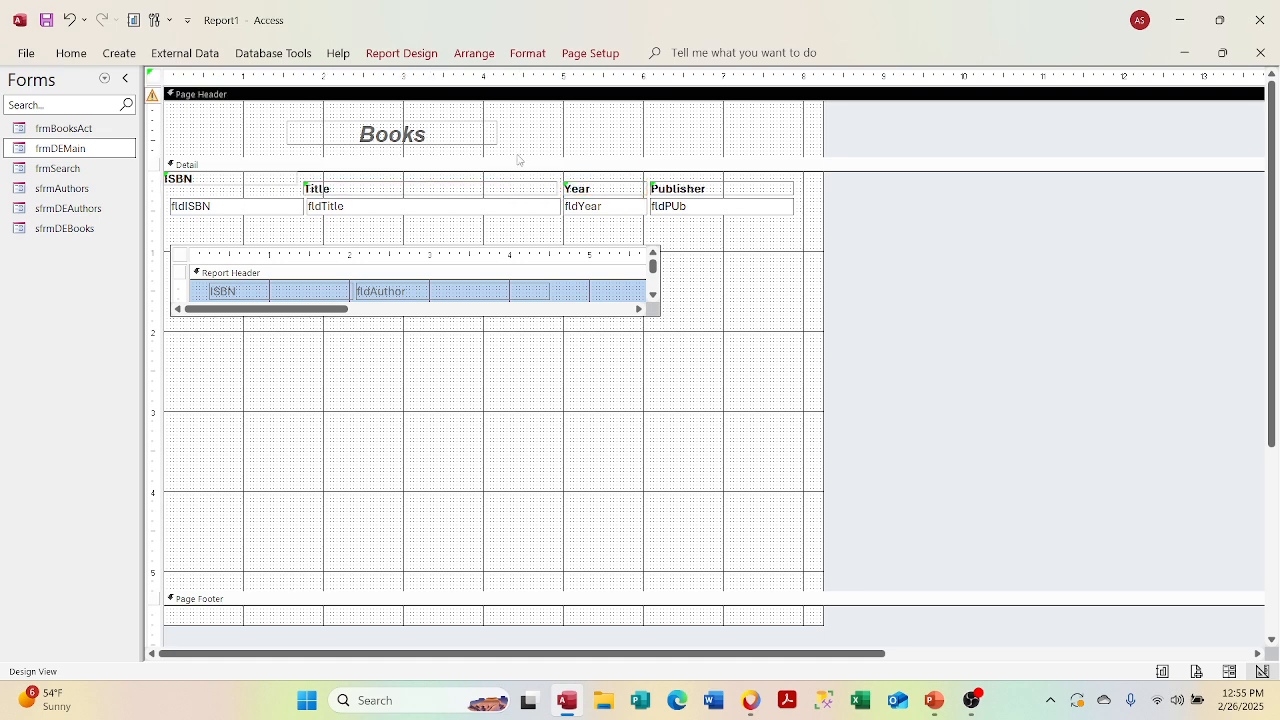
pyautogui.click(486, 190)
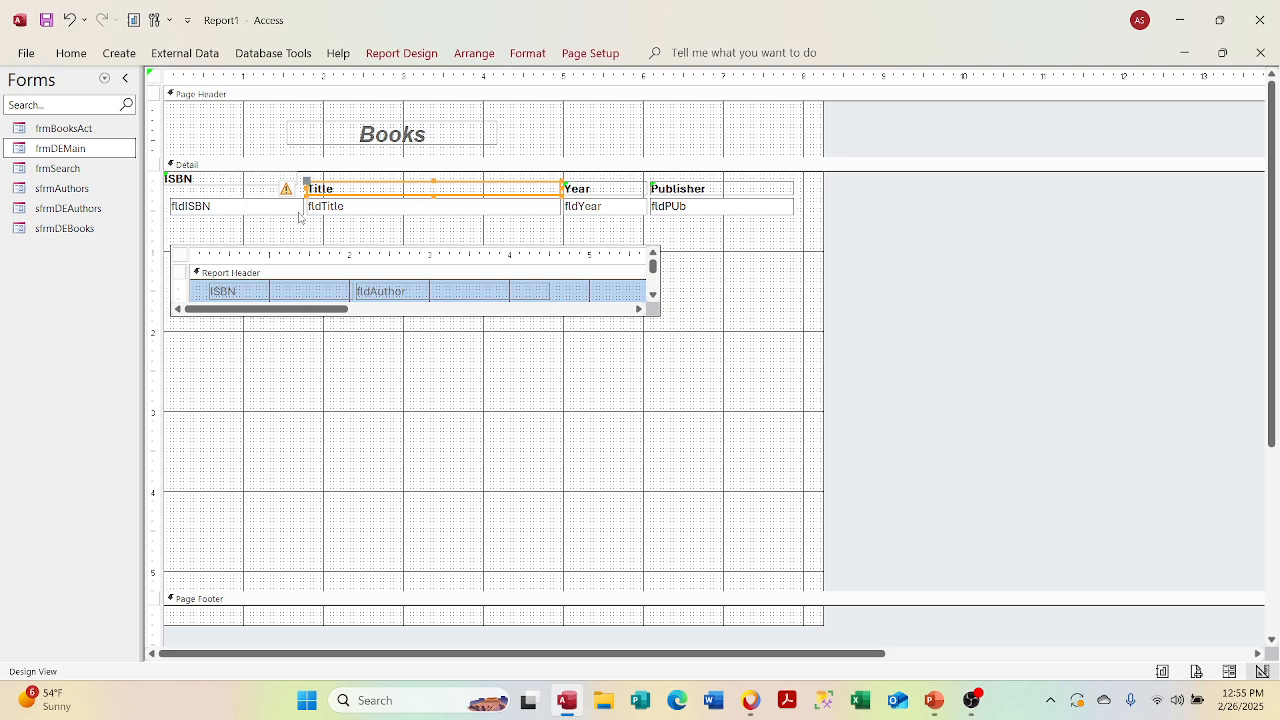
# Step: Move the ISBN label directly above fldISBN, level with the other headings
pyautogui.click(241, 246)
pyautogui.click(245, 180)
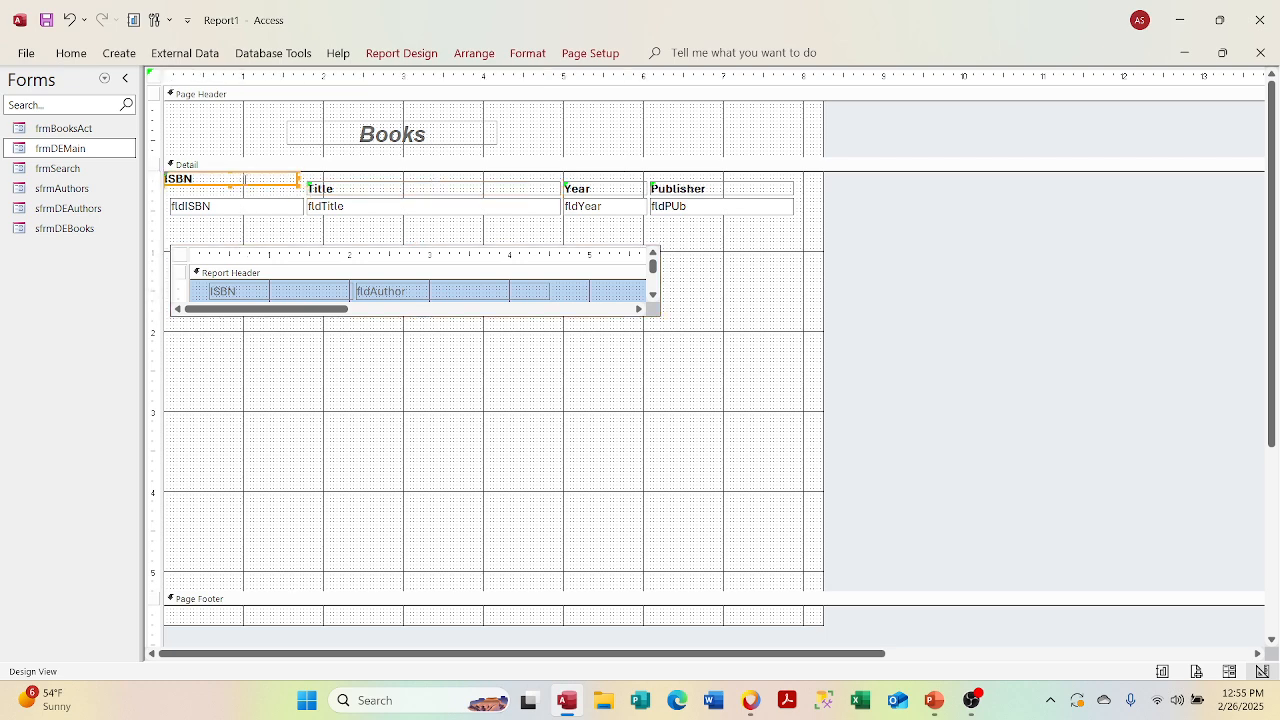
pyautogui.press('Down')
pyautogui.press('Down')
pyautogui.press('Down')
pyautogui.press('Right')
pyautogui.press('Right')
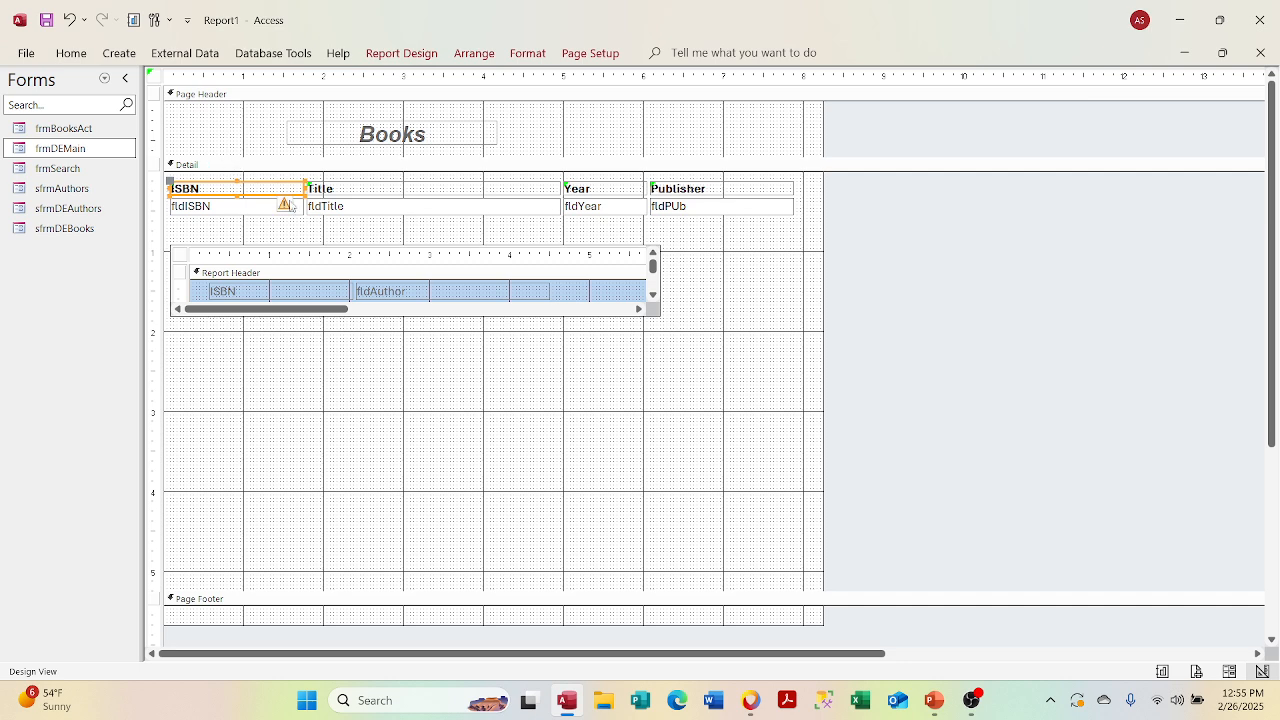
# Step: Move the authors subreport up so it sits just beneath the row of book fields
pyautogui.click(304, 246)
pyautogui.click(297, 242)
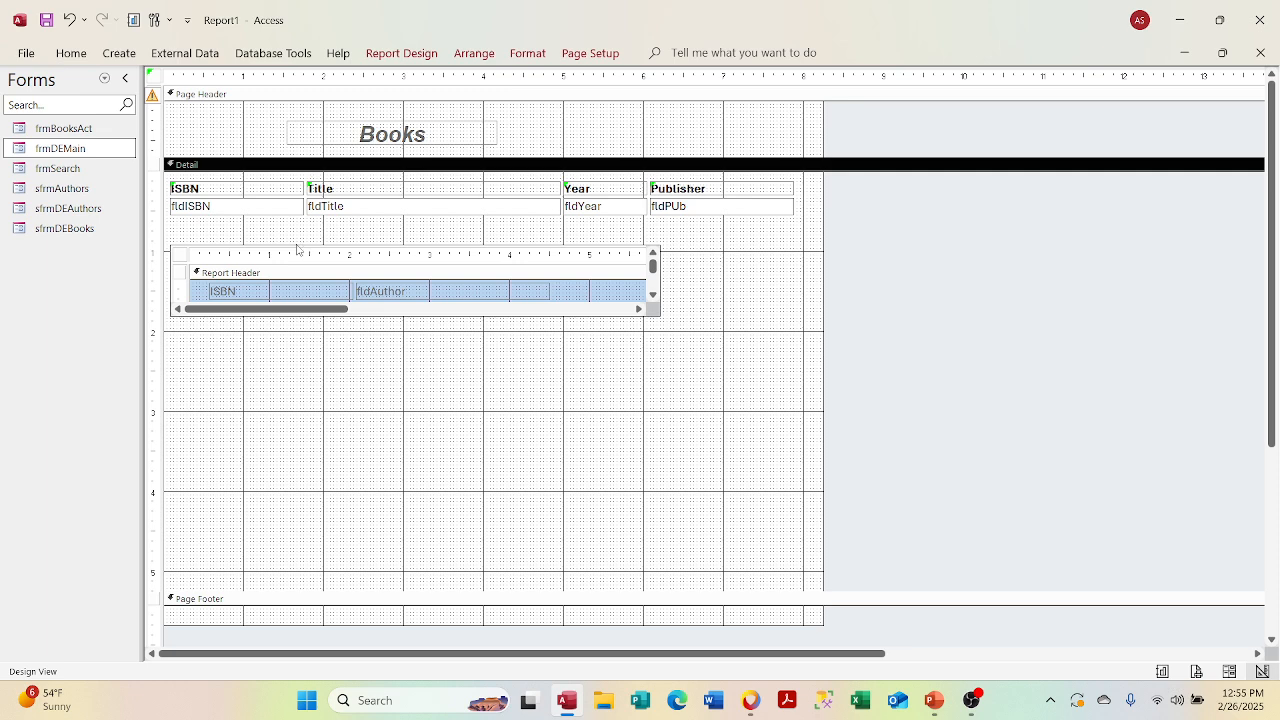
pyautogui.click(294, 246)
pyautogui.click(293, 248)
pyautogui.click(293, 247)
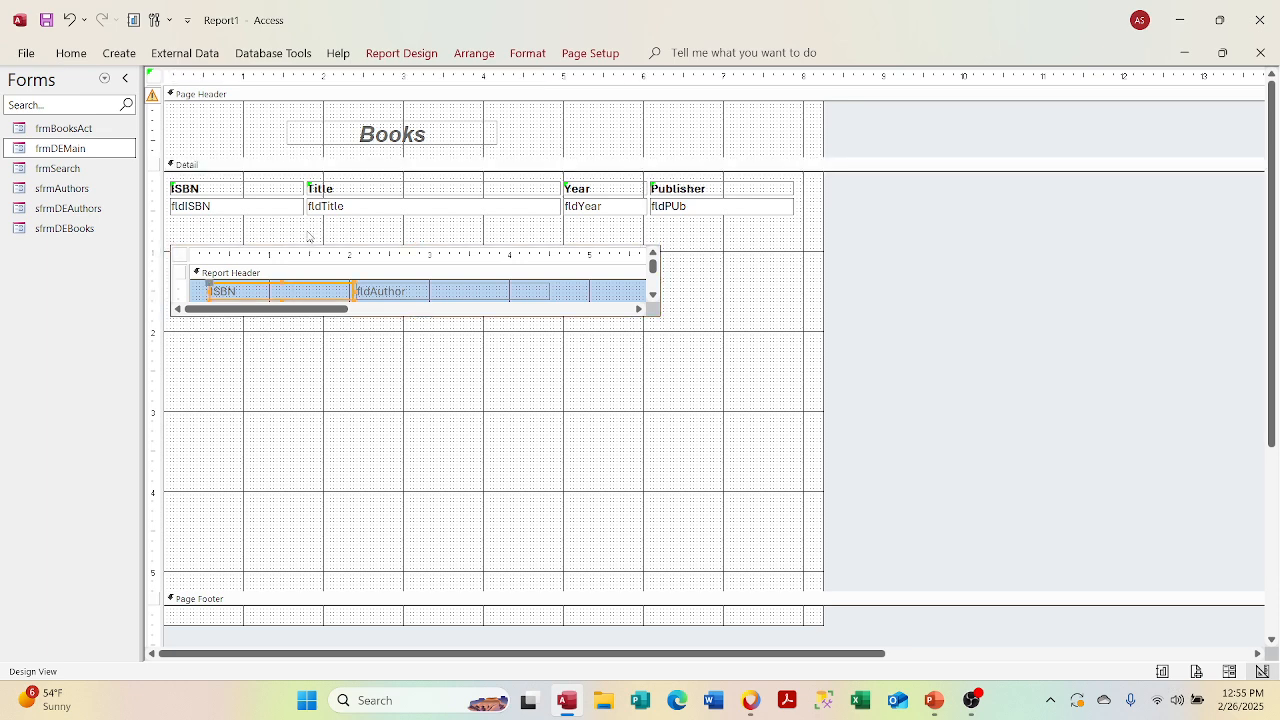
pyautogui.click(309, 228)
pyautogui.click(301, 244)
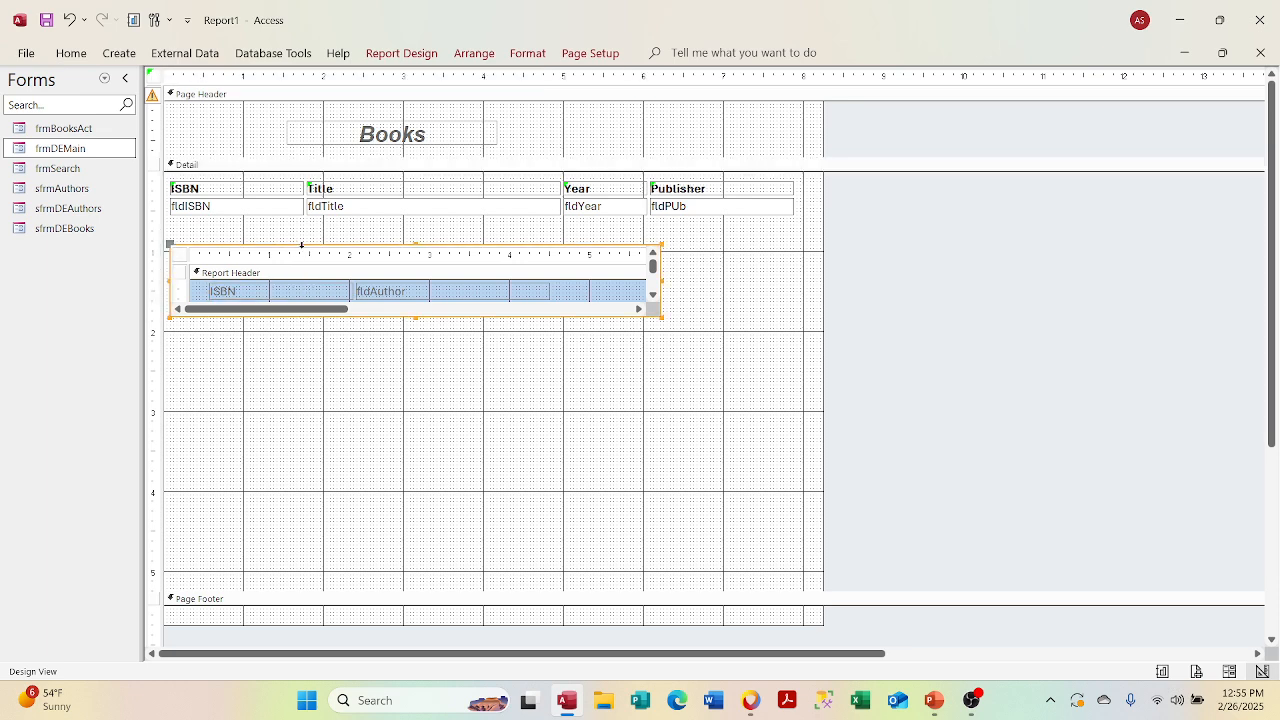
pyautogui.moveTo(301, 244); pyautogui.dragTo(307, 222)
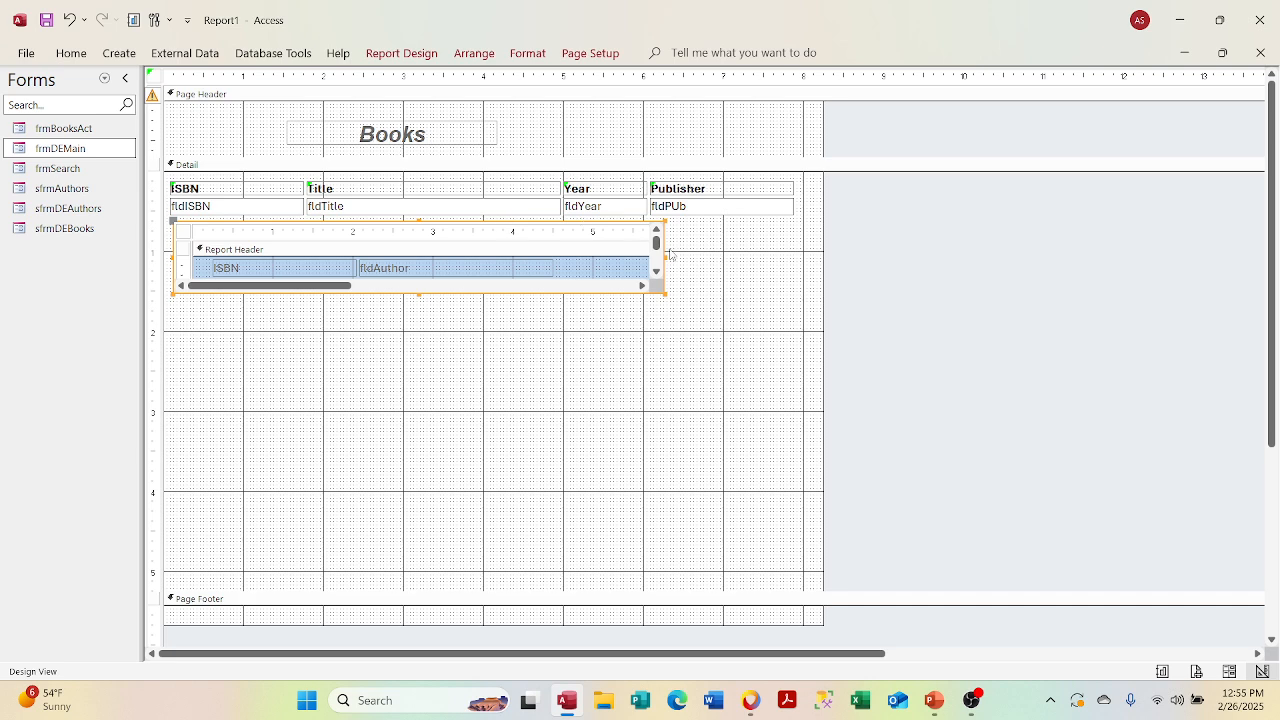
# Step: Widen the authors subreport to about 7.5 in
pyautogui.moveTo(664, 256); pyautogui.dragTo(768, 257)
pyautogui.click(637, 229)
pyautogui.moveTo(663, 256); pyautogui.dragTo(774, 252)
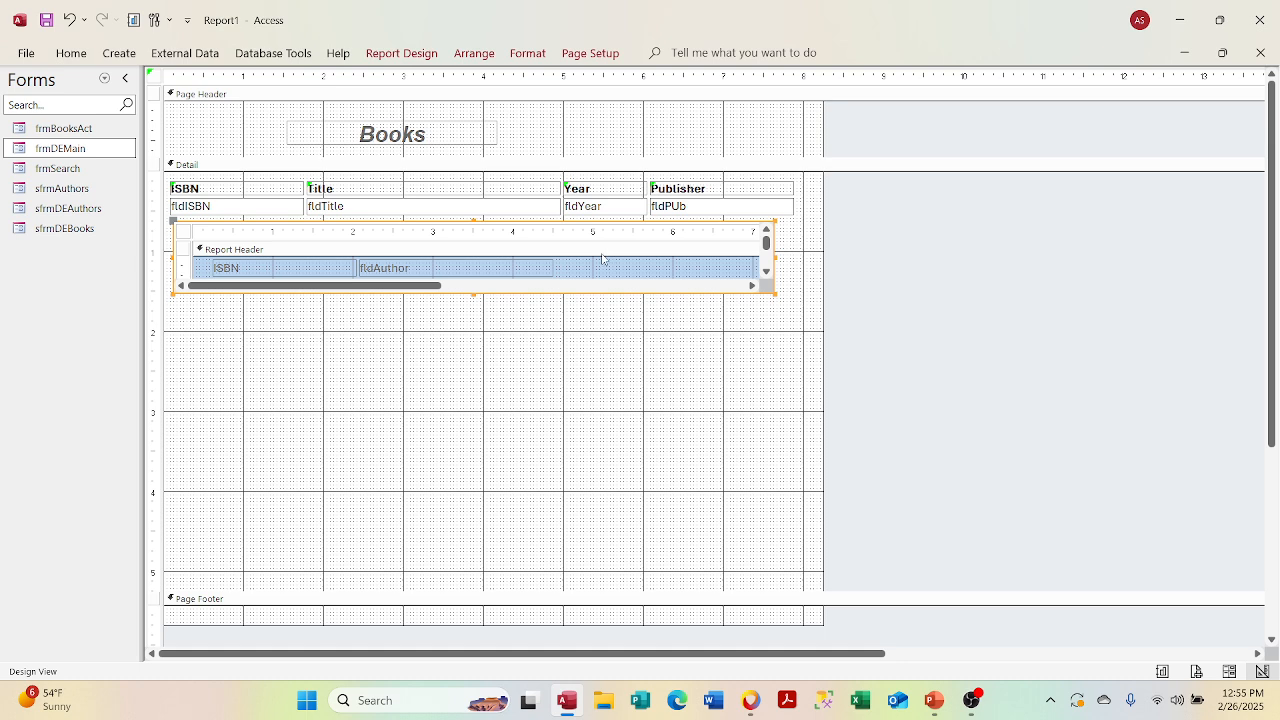
# Step: In the subreport's Report Header, widen fldAuthor to about 2.9 in and shift it right to start near the 2.6 in mark
pyautogui.click(491, 270)
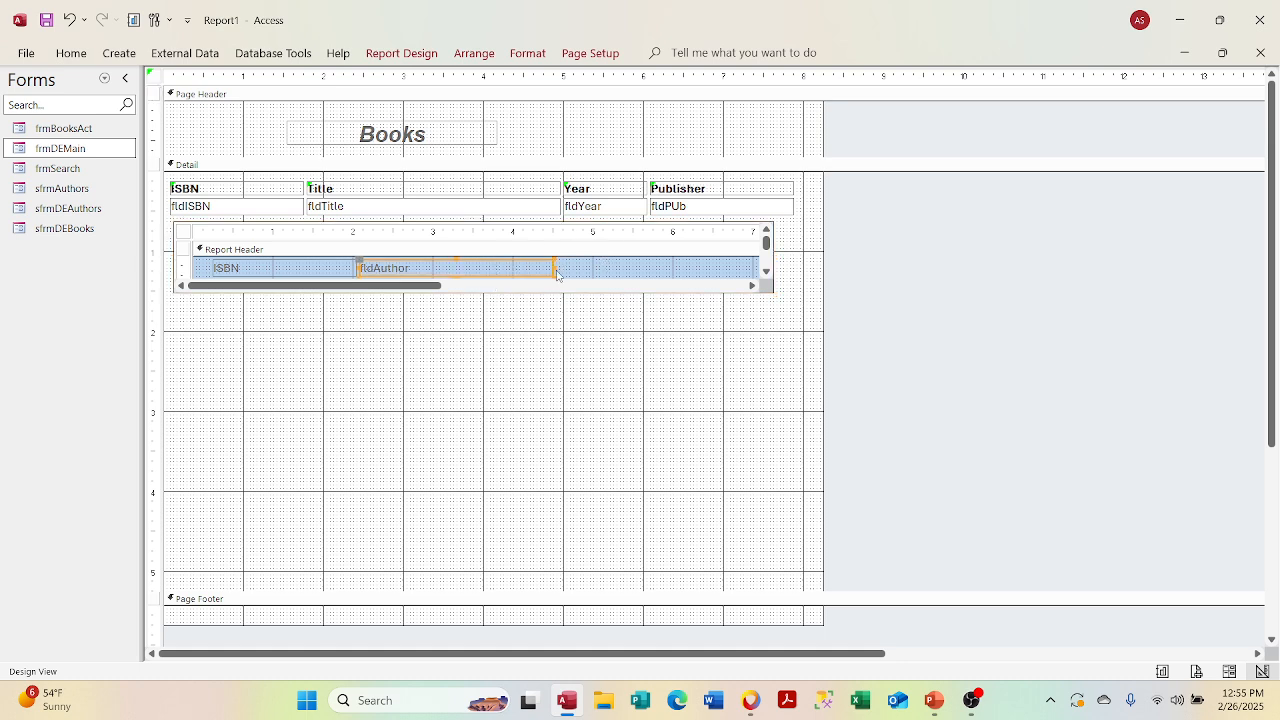
pyautogui.moveTo(554, 266); pyautogui.dragTo(585, 266)
pyautogui.press('Right')
pyautogui.press('Right')
pyautogui.press('Right')
pyautogui.press('Right')
pyautogui.press('Right')
pyautogui.press('Right')
pyautogui.press('Right')
pyautogui.press('Right')
pyautogui.press('Right')
pyautogui.press('Right')
pyautogui.press('Right')
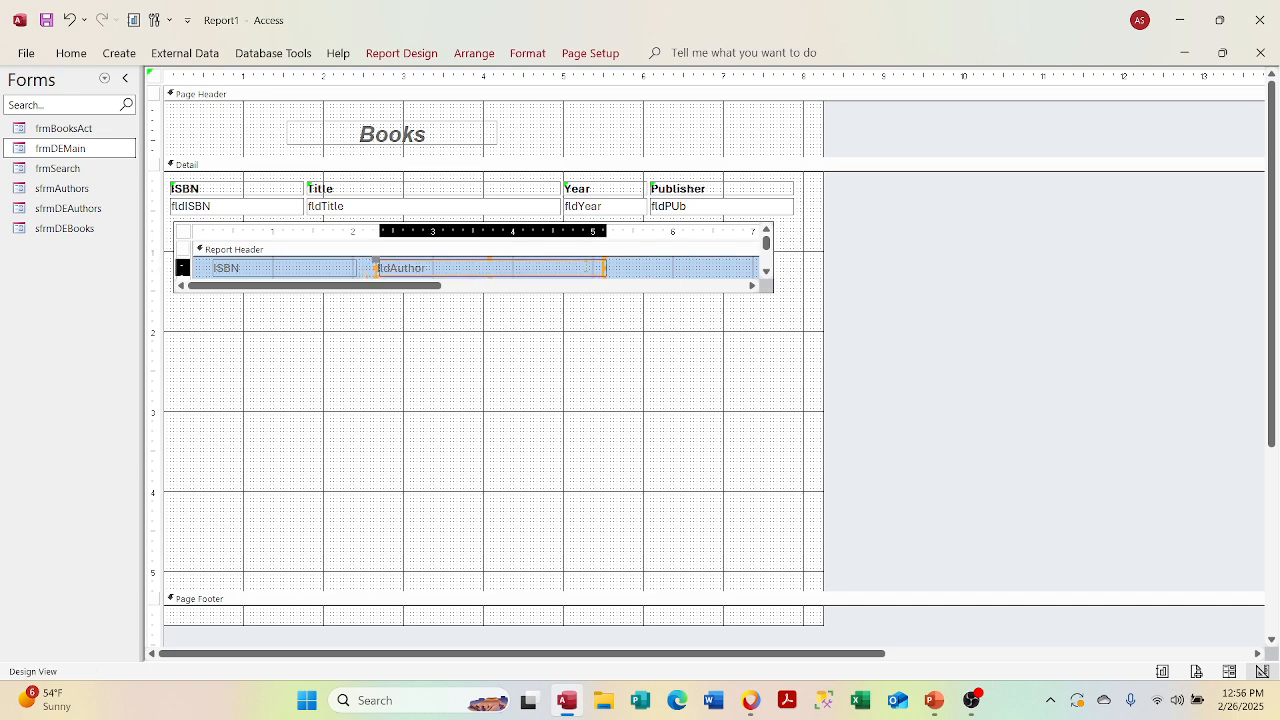
pyautogui.press('Right')
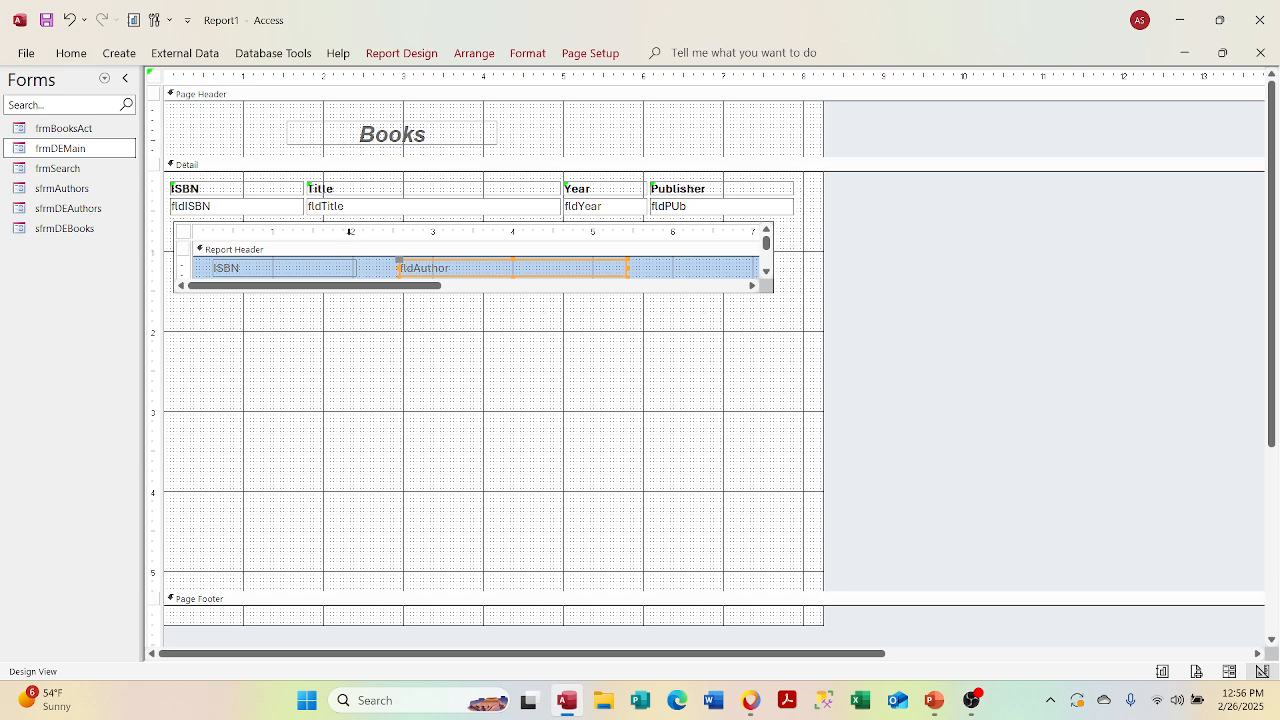
# Step: Widen the subreport's ISBN control to about 2.4 in so it reaches fldAuthor
pyautogui.click(327, 274)
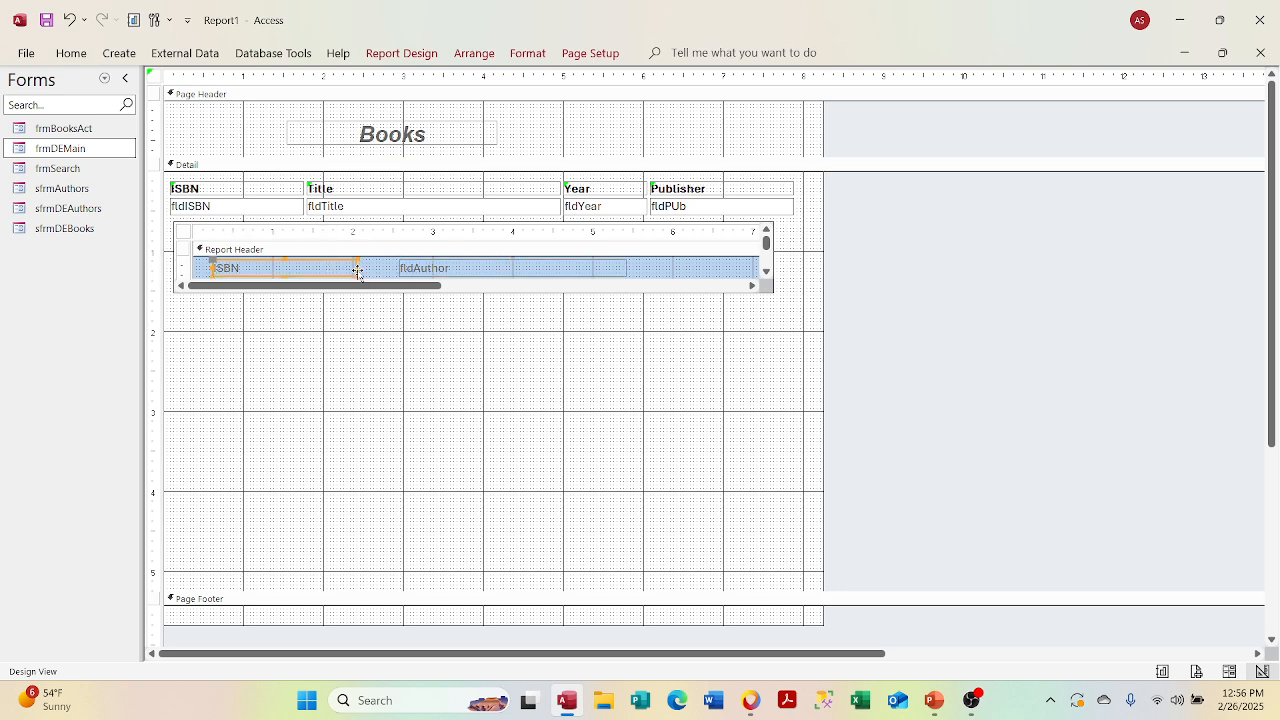
pyautogui.moveTo(357, 270); pyautogui.dragTo(396, 268)
# Step: Shorten the report's Detail section to about 1.6 in so it ends just below the subreport
pyautogui.click(362, 375)
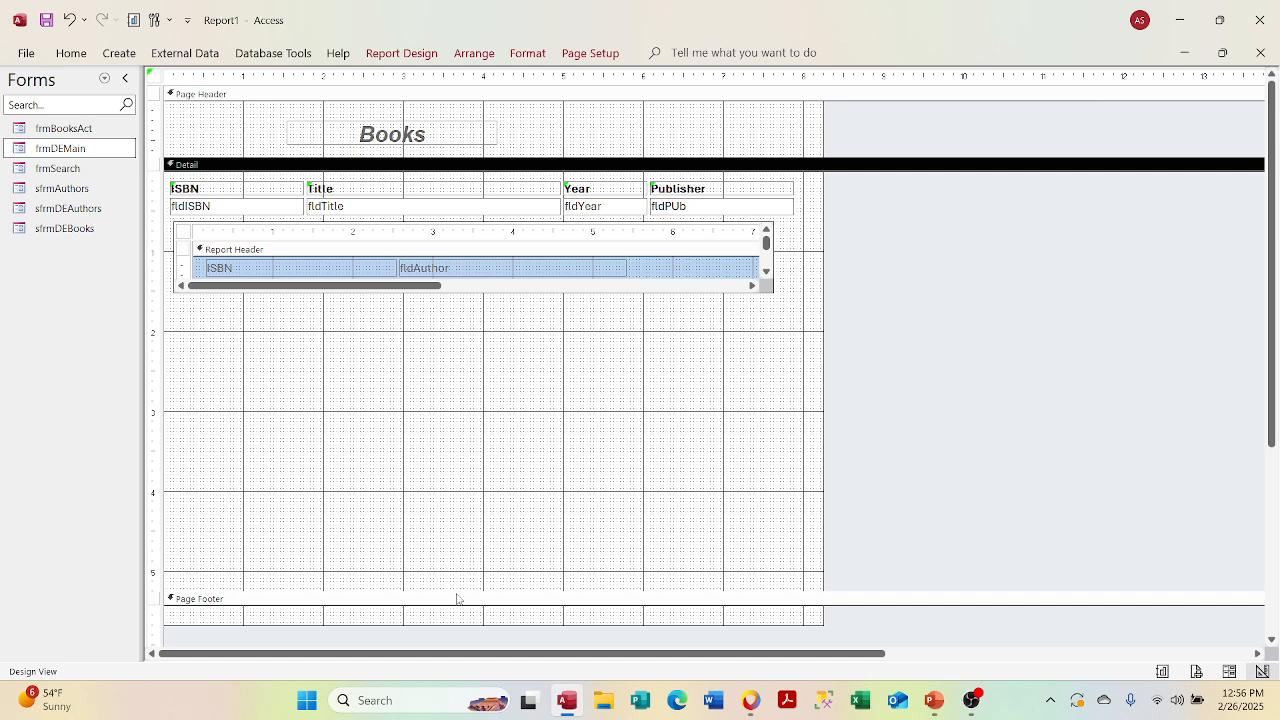
pyautogui.moveTo(455, 588); pyautogui.dragTo(466, 309)
pyautogui.click(464, 334)
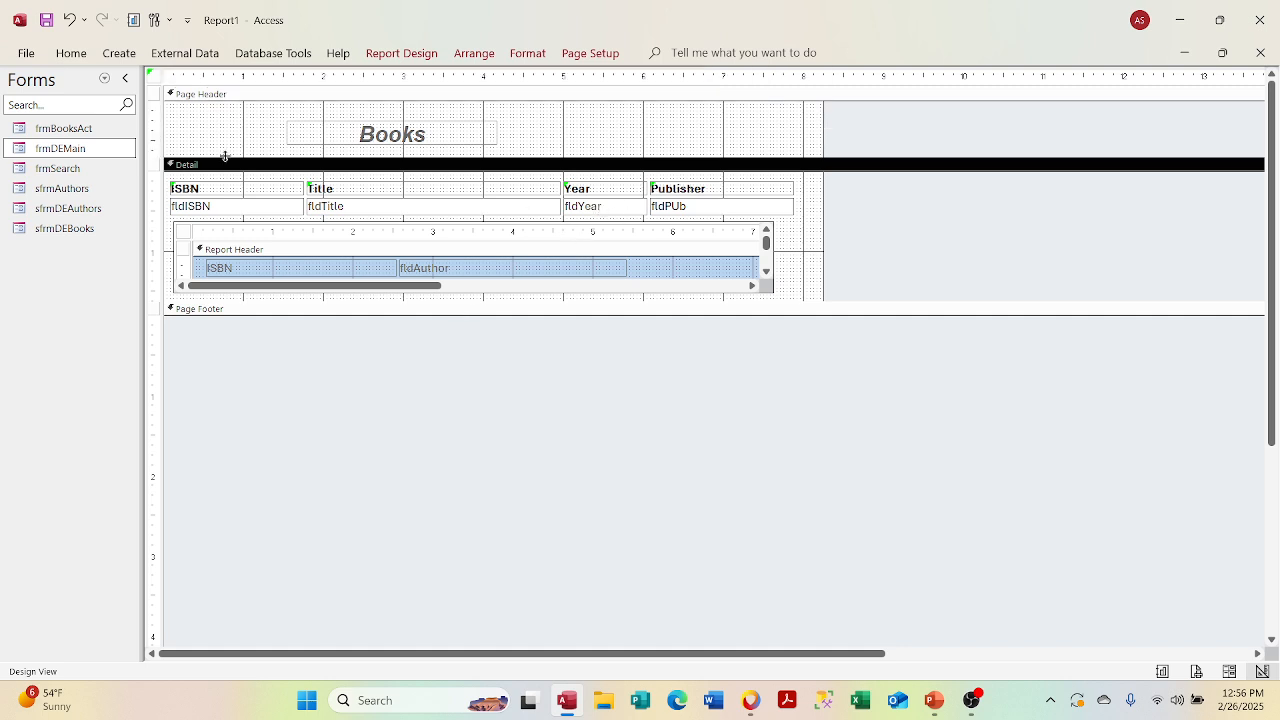
# Step: Set the report's Record Source to tblBooks and close its properties
pyautogui.click(155, 82)
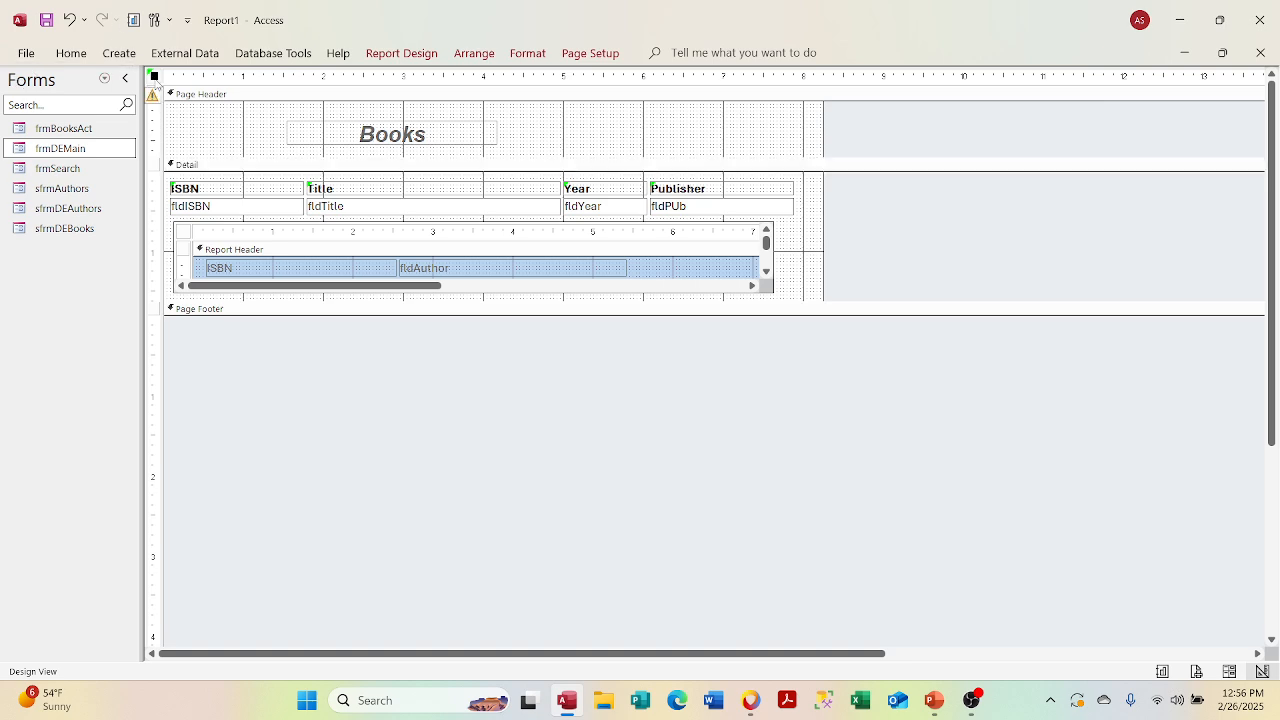
pyautogui.rightClick(155, 82)
pyautogui.click(200, 245)
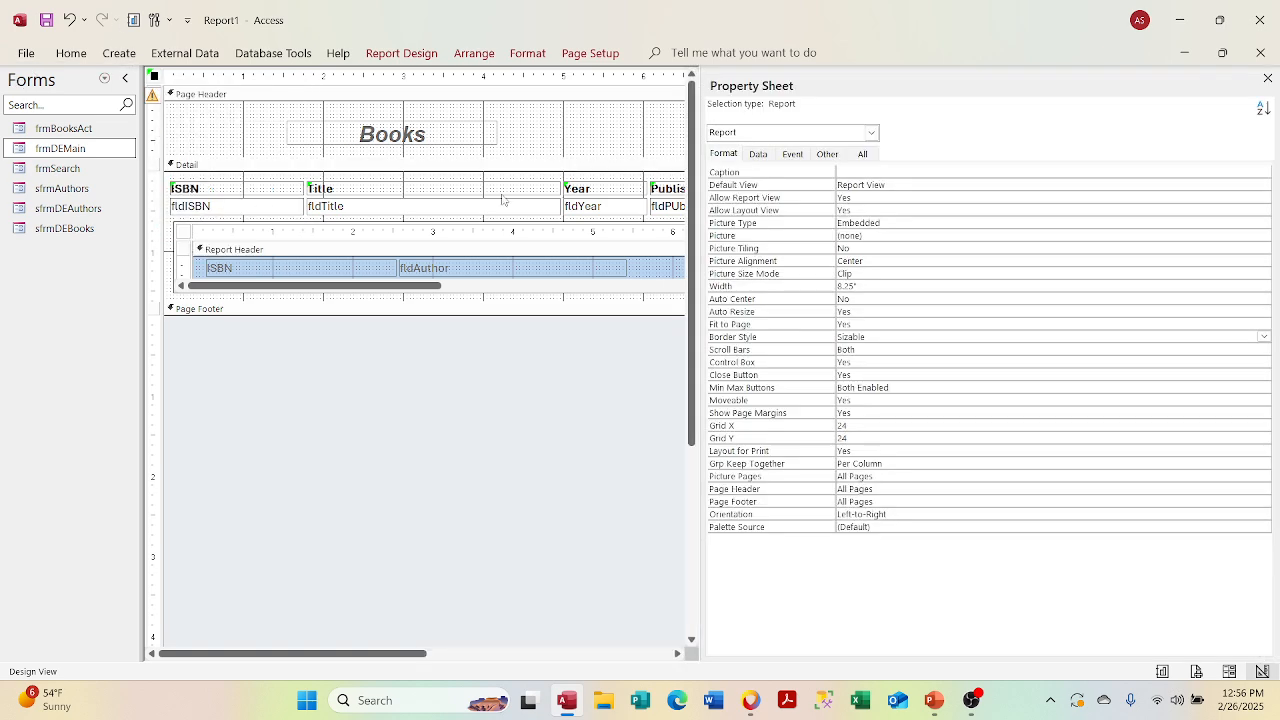
pyautogui.click(758, 154)
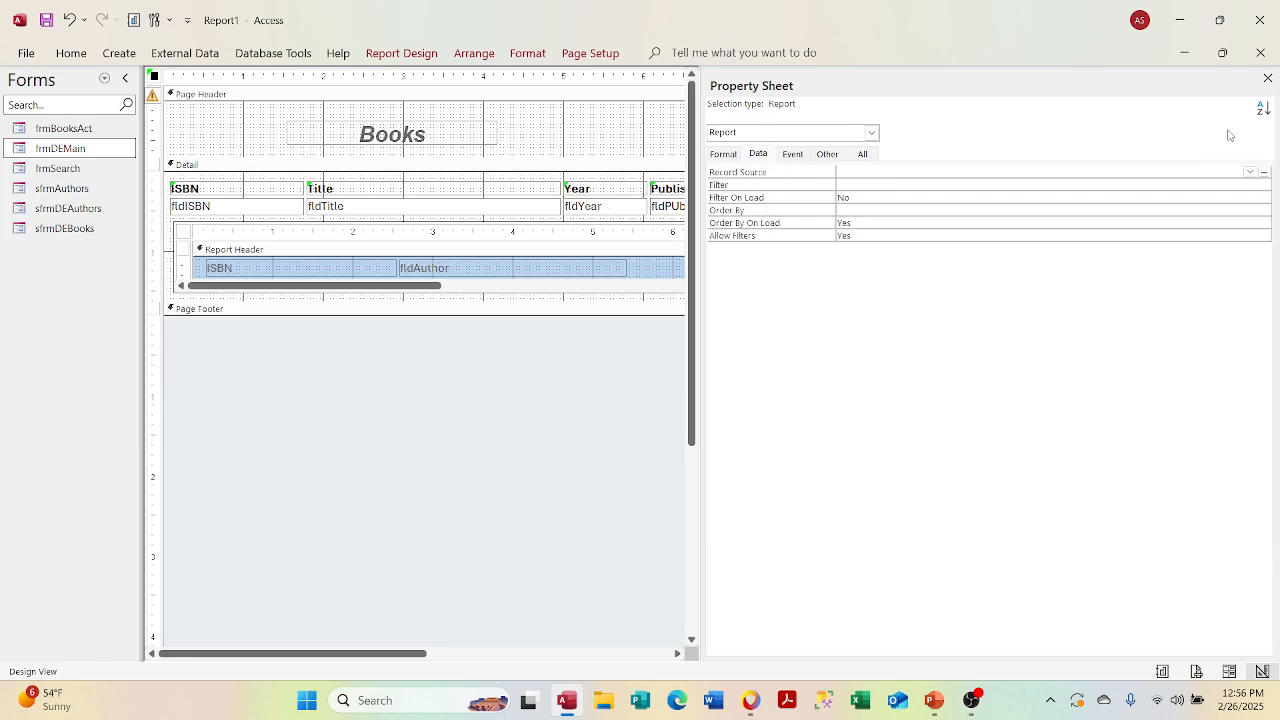
pyautogui.click(1250, 172)
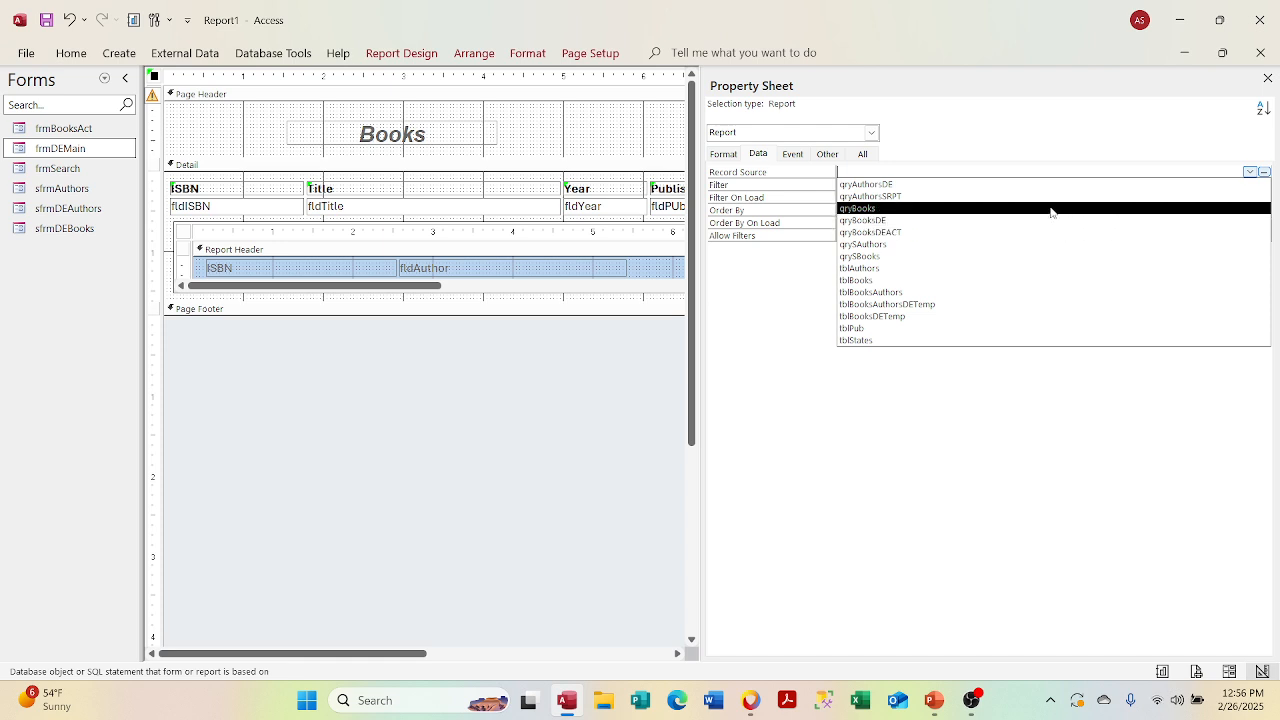
pyautogui.click(1051, 209)
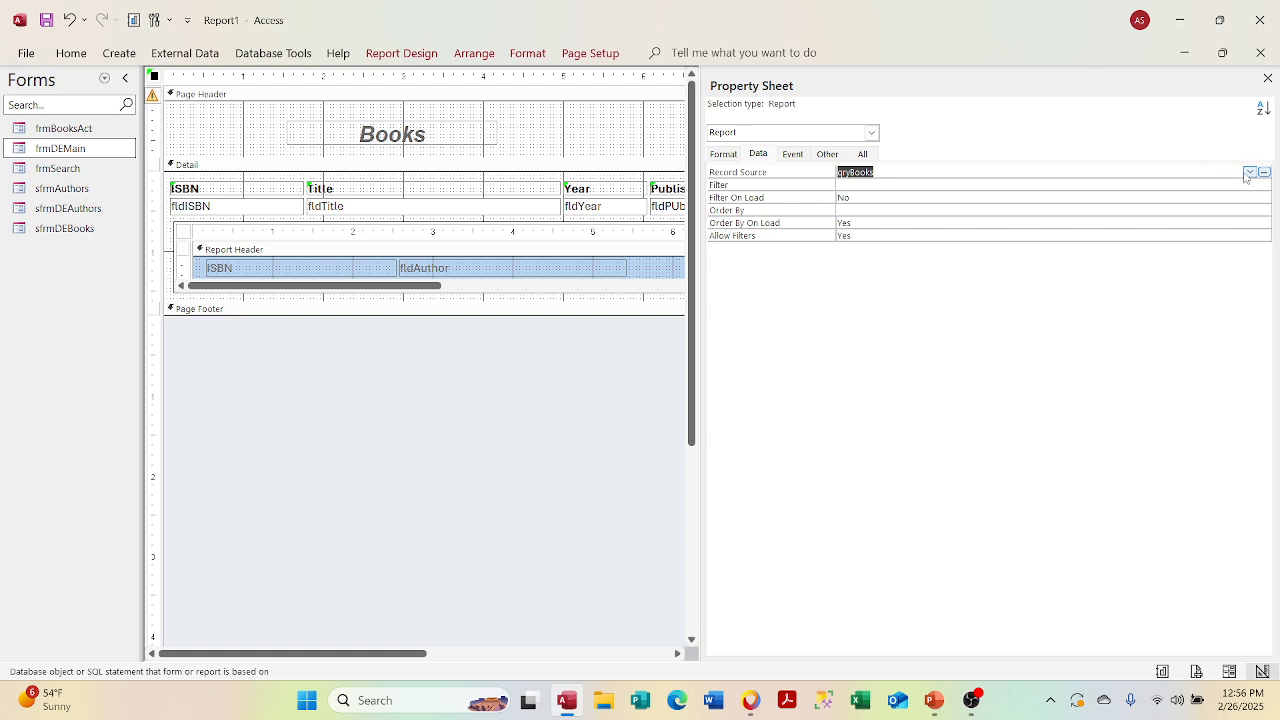
pyautogui.click(1249, 173)
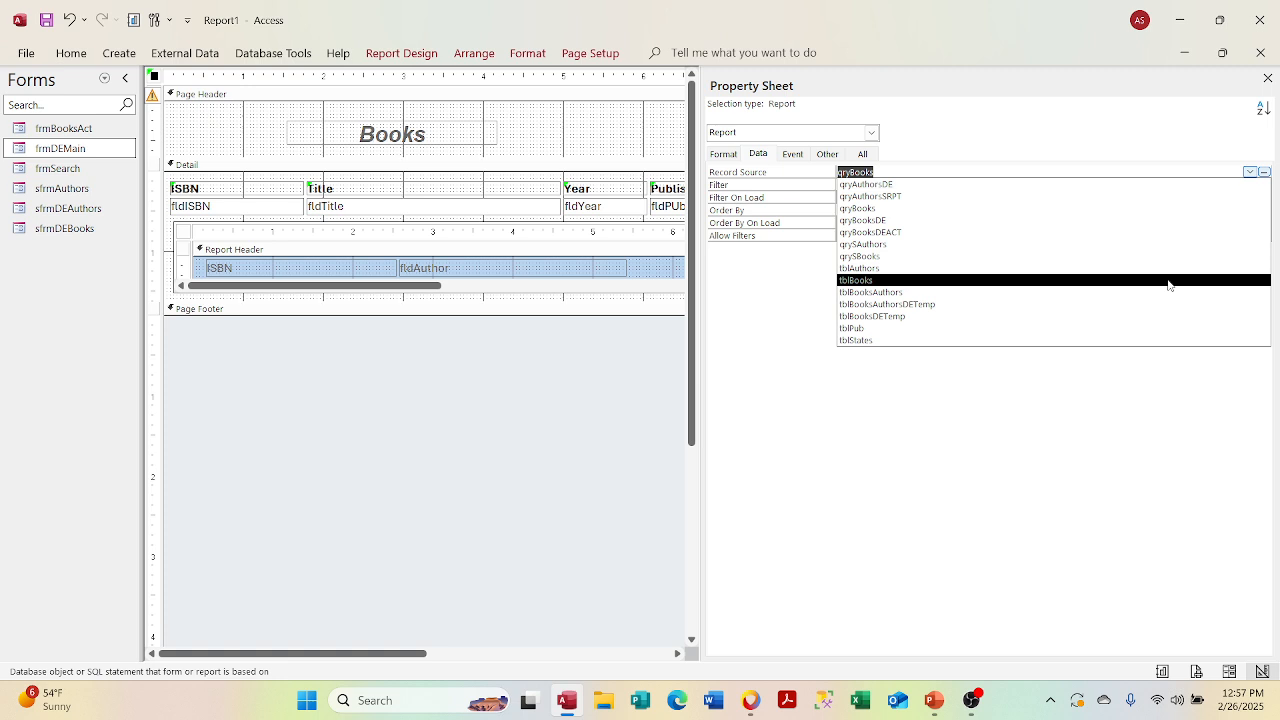
pyautogui.click(1168, 281)
pyautogui.click(1097, 226)
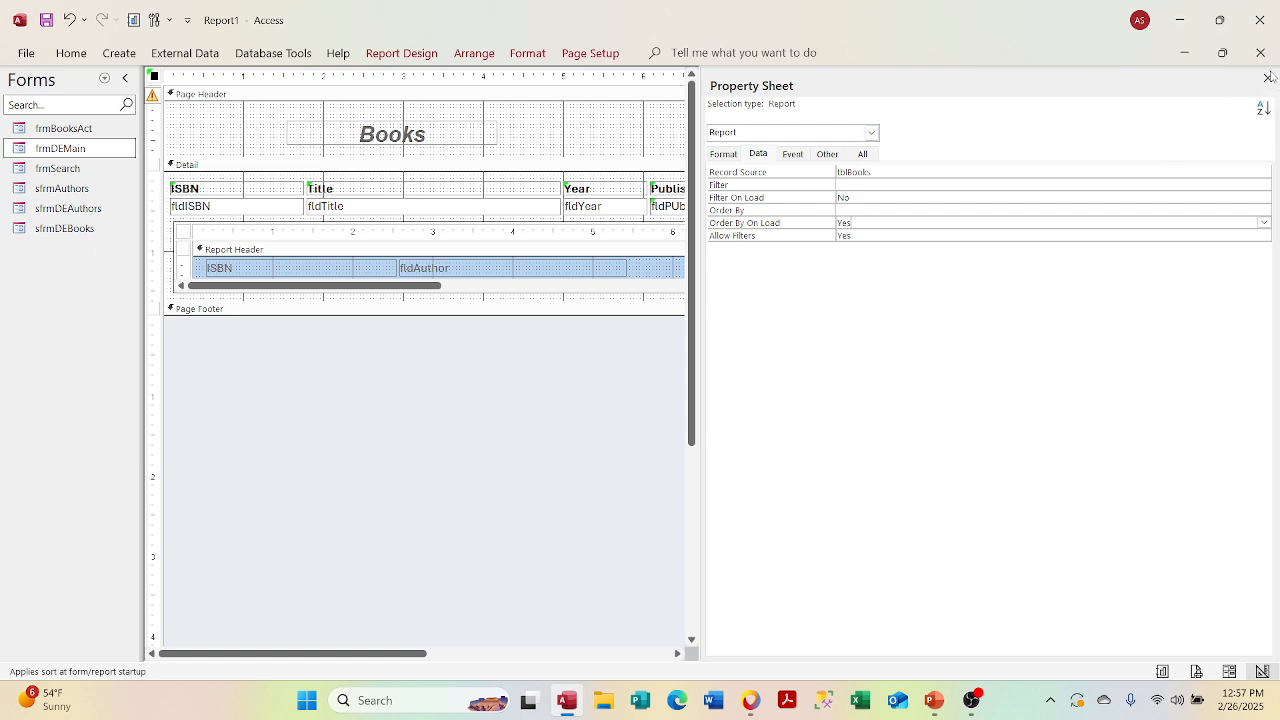
pyautogui.click(1268, 78)
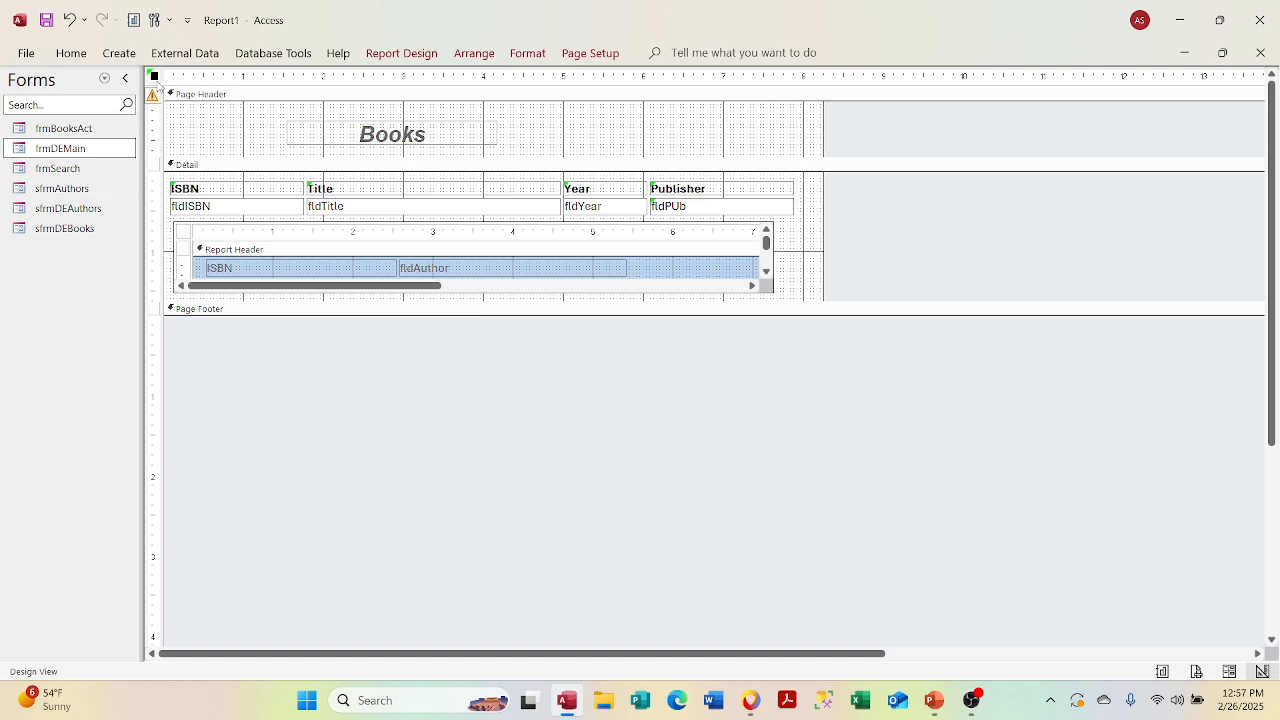
# Step: Narrow the report to about 7.9 in so its edge sits just past the Publisher field
pyautogui.click(153, 96)
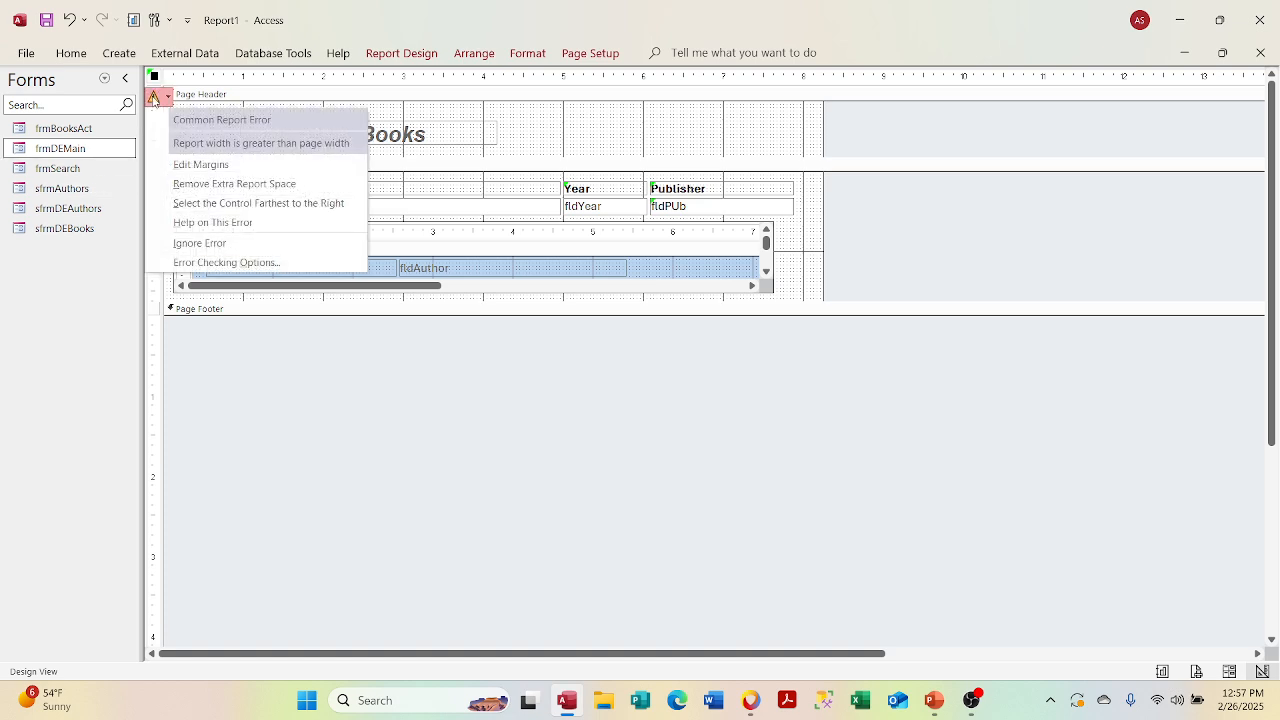
pyautogui.click(752, 120)
pyautogui.moveTo(822, 115); pyautogui.dragTo(795, 117)
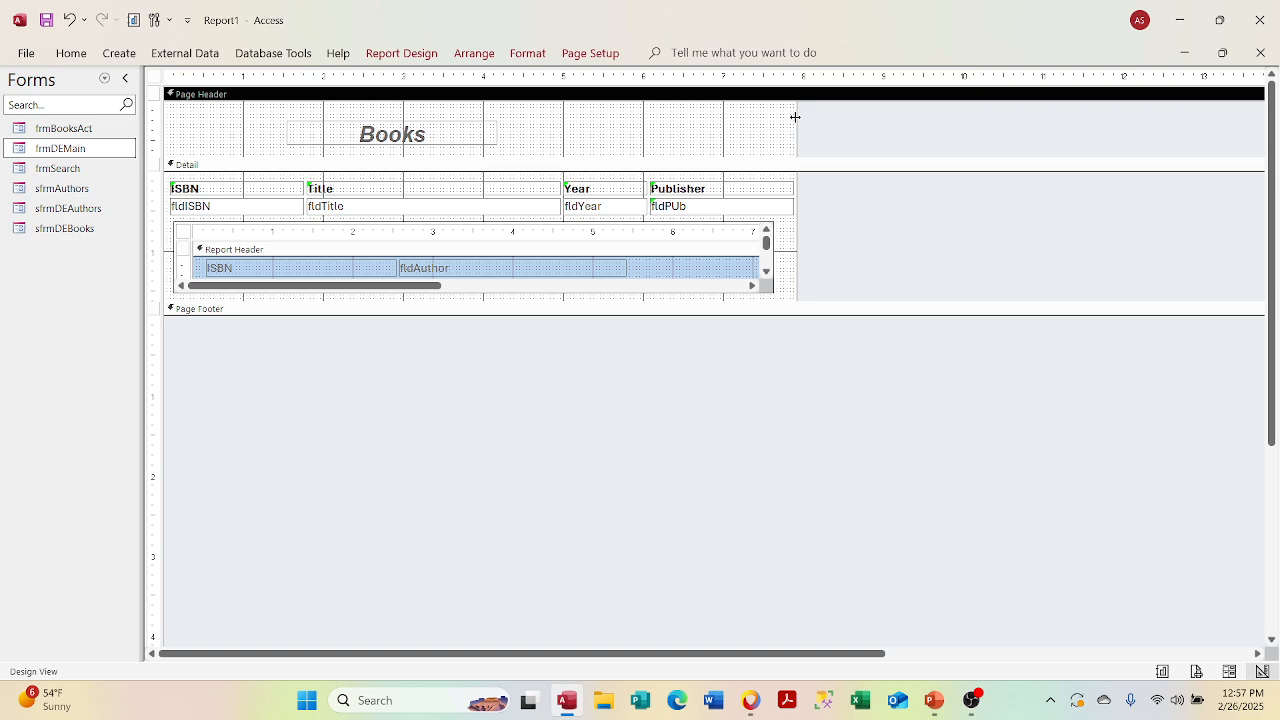
pyautogui.click(182, 240)
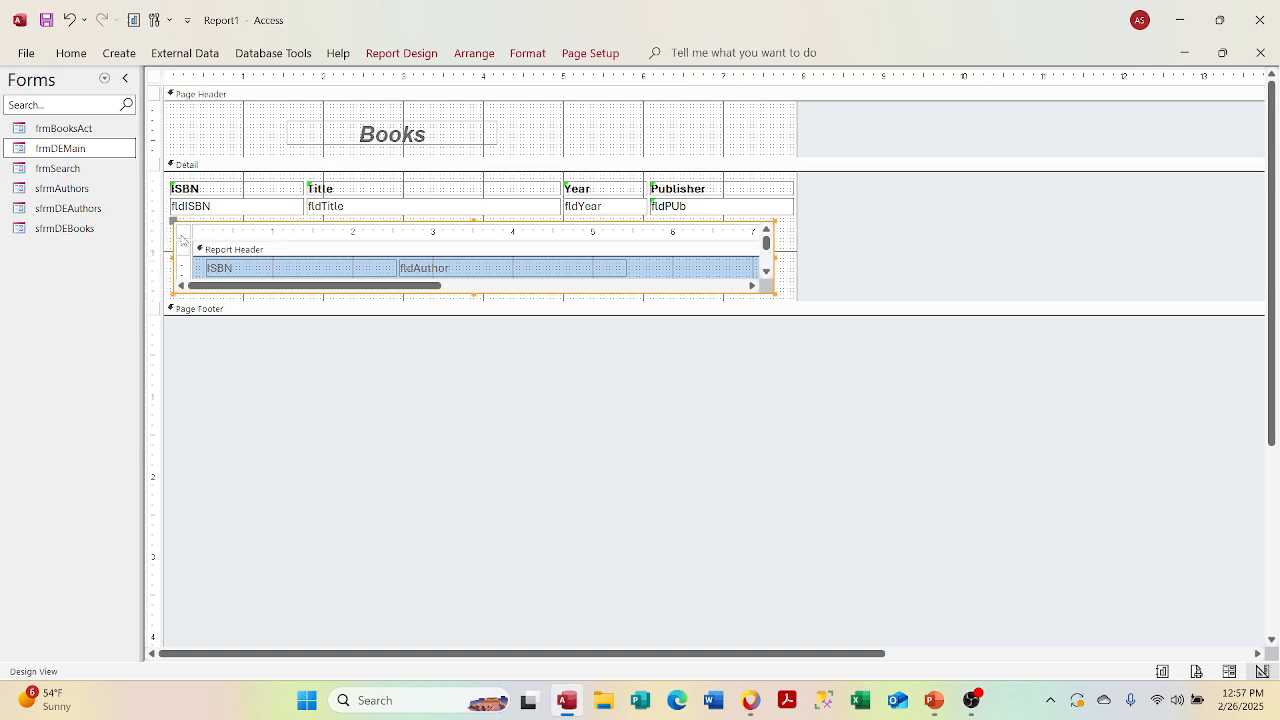
pyautogui.rightClick(181, 236)
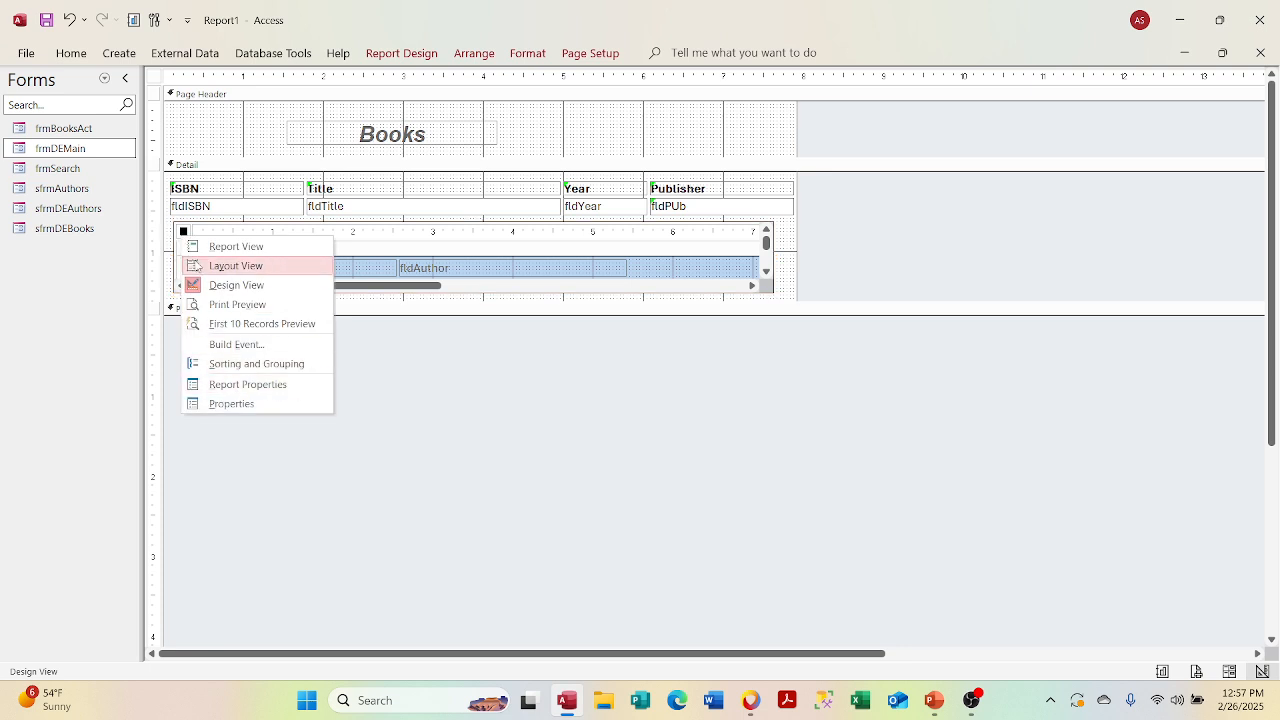
pyautogui.doubleClick(193, 228)
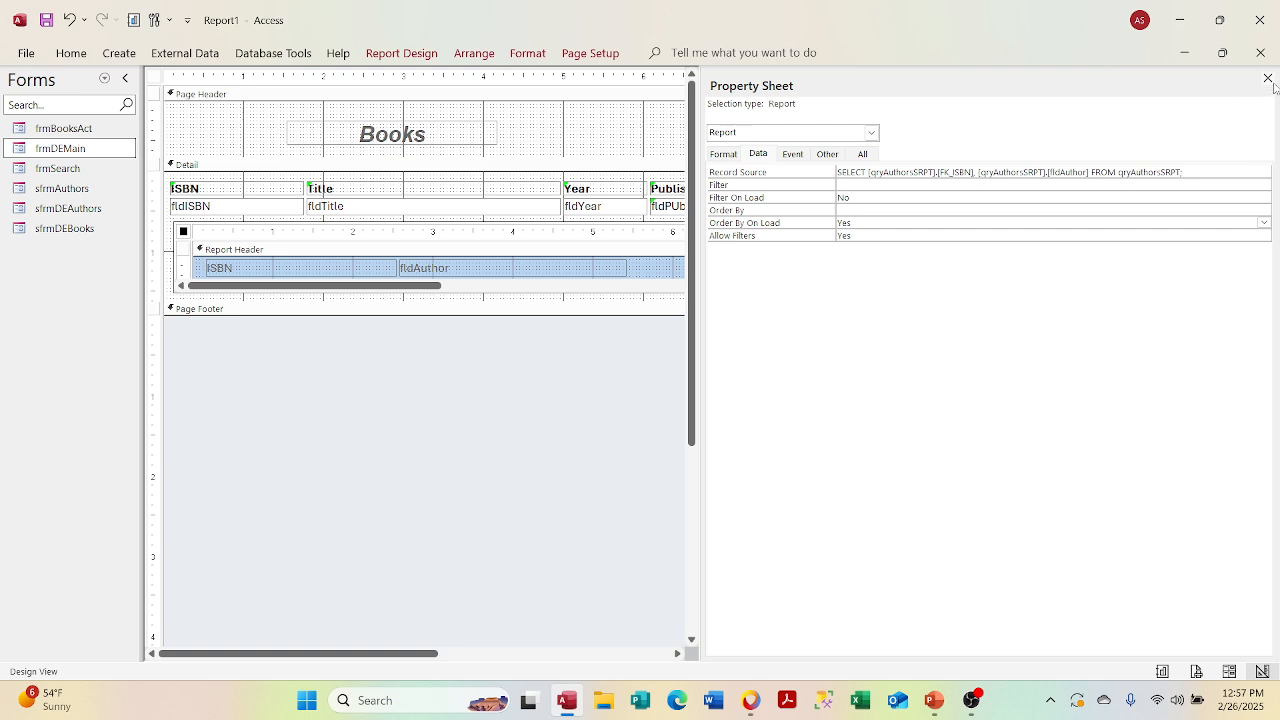
pyautogui.click(1267, 78)
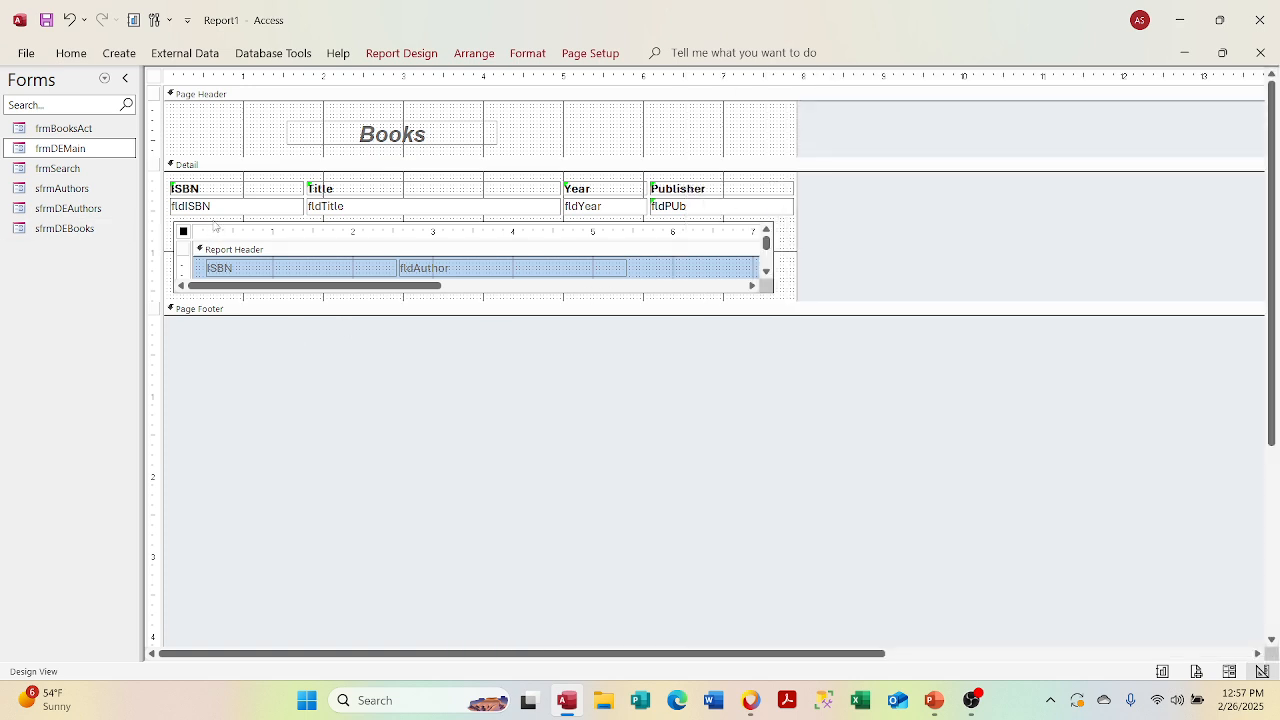
# Step: Link the srptAuthors subreport to the main report with master field fldISBN and child field FK_ISBN, and close its properties
pyautogui.click(213, 223)
pyautogui.rightClick(213, 223)
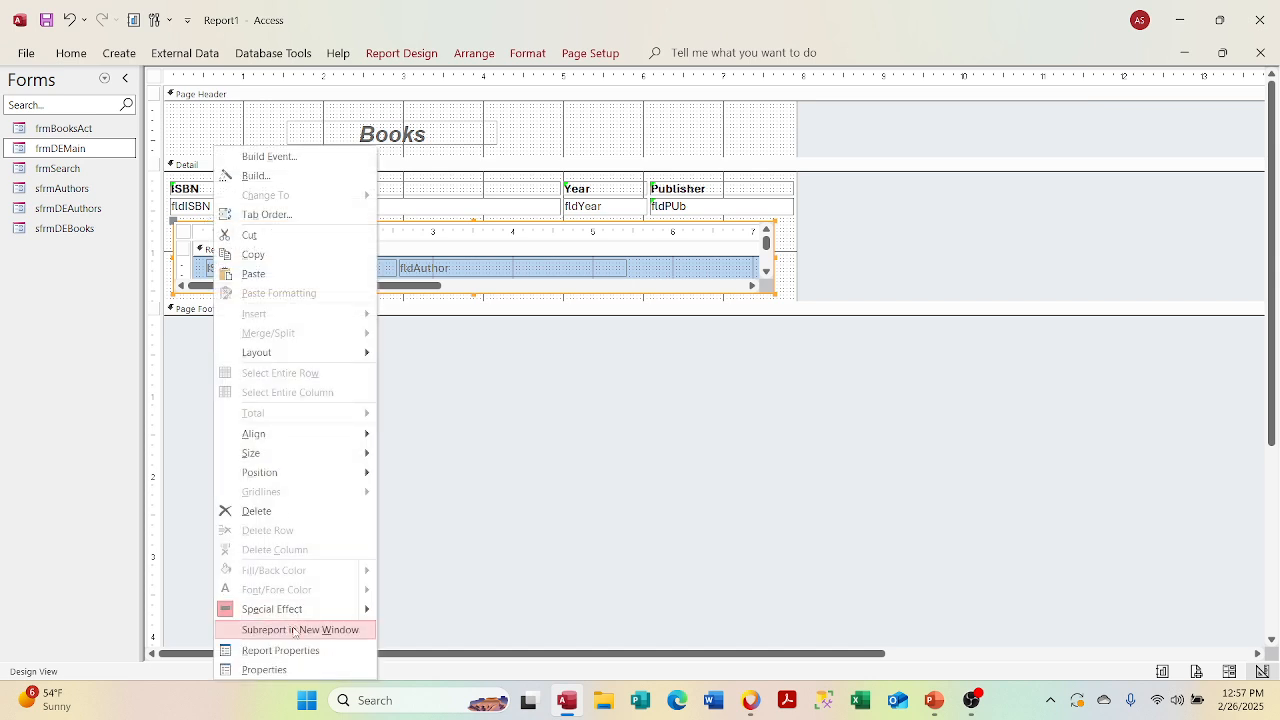
pyautogui.click(290, 667)
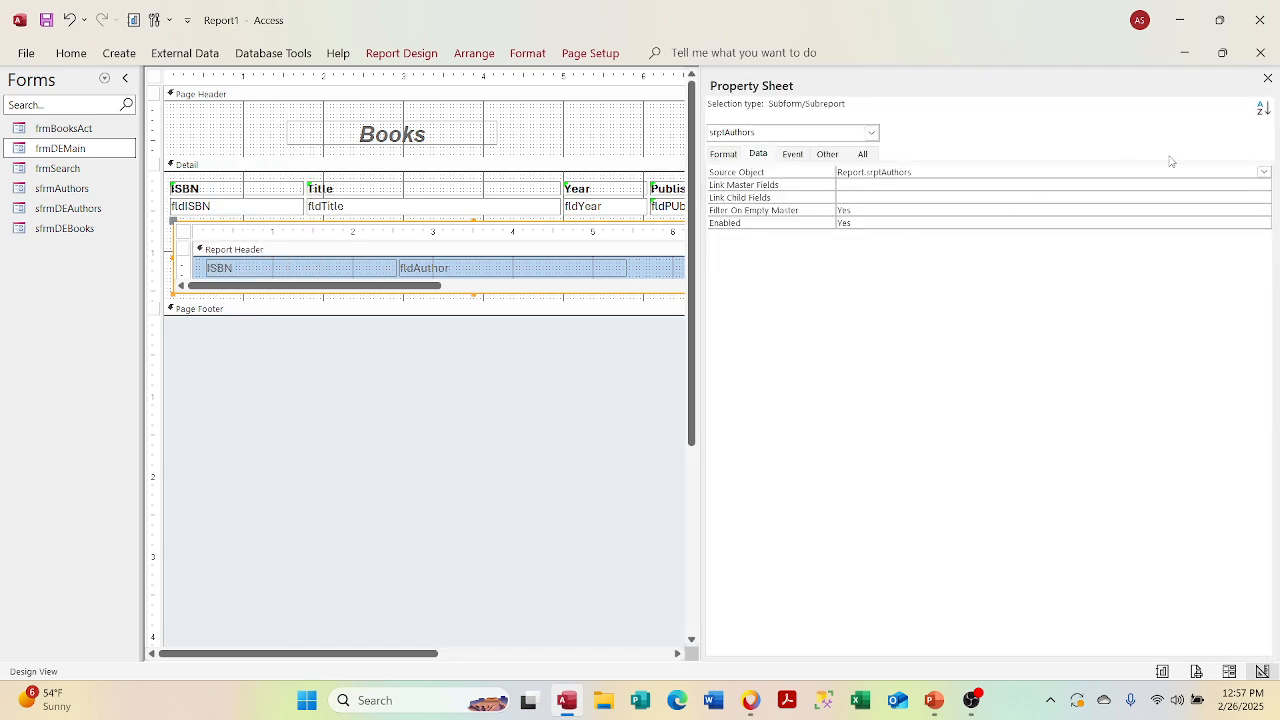
pyautogui.click(1219, 184)
pyautogui.click(1264, 185)
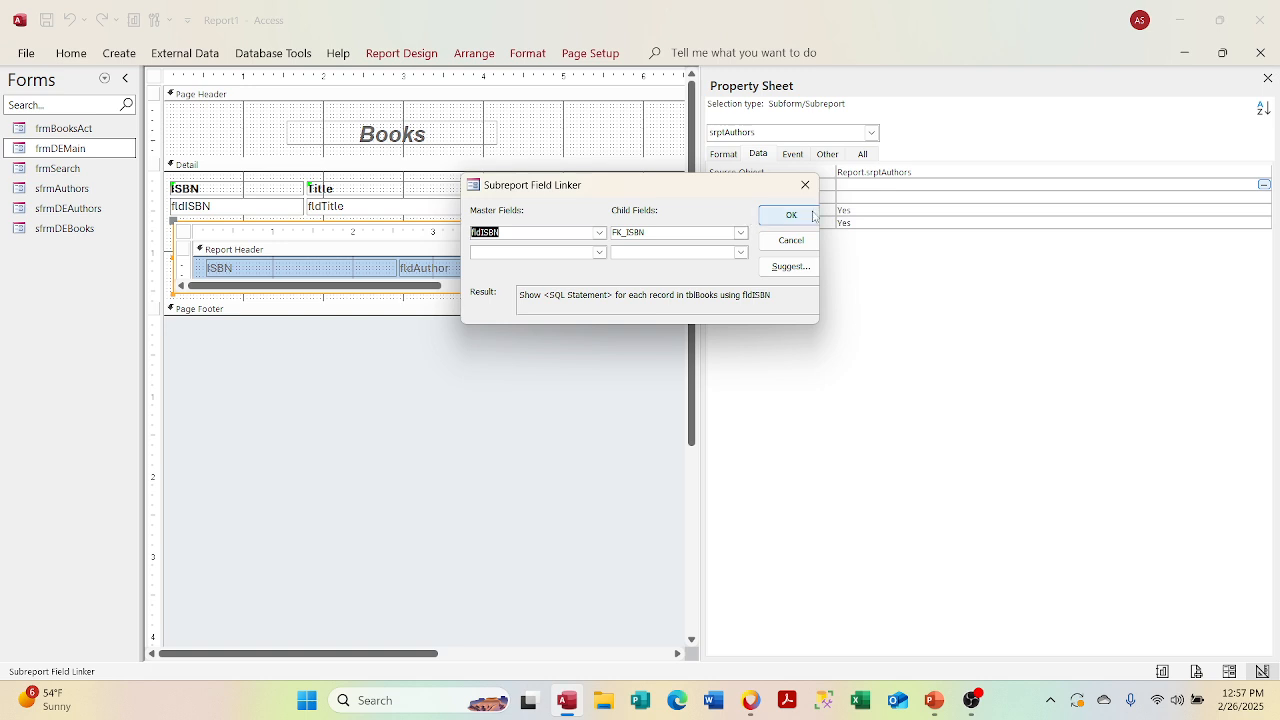
pyautogui.click(813, 216)
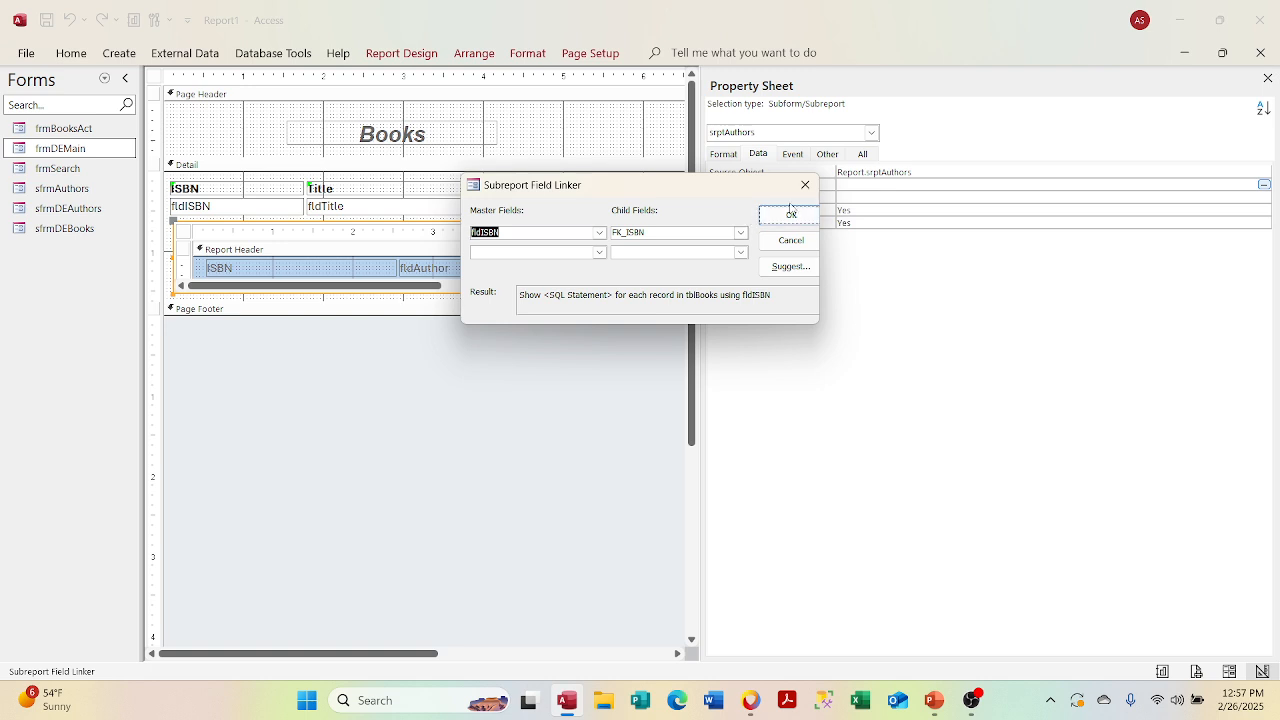
pyautogui.click(790, 212)
pyautogui.click(893, 208)
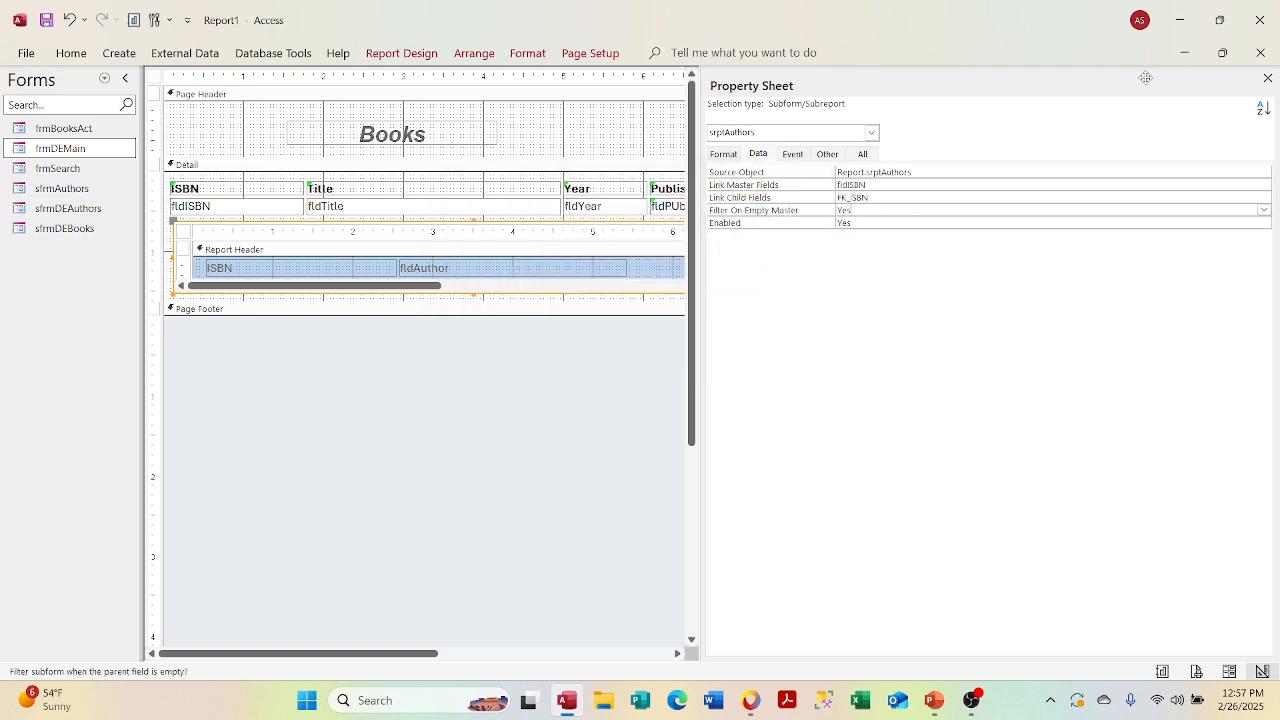
pyautogui.click(1268, 80)
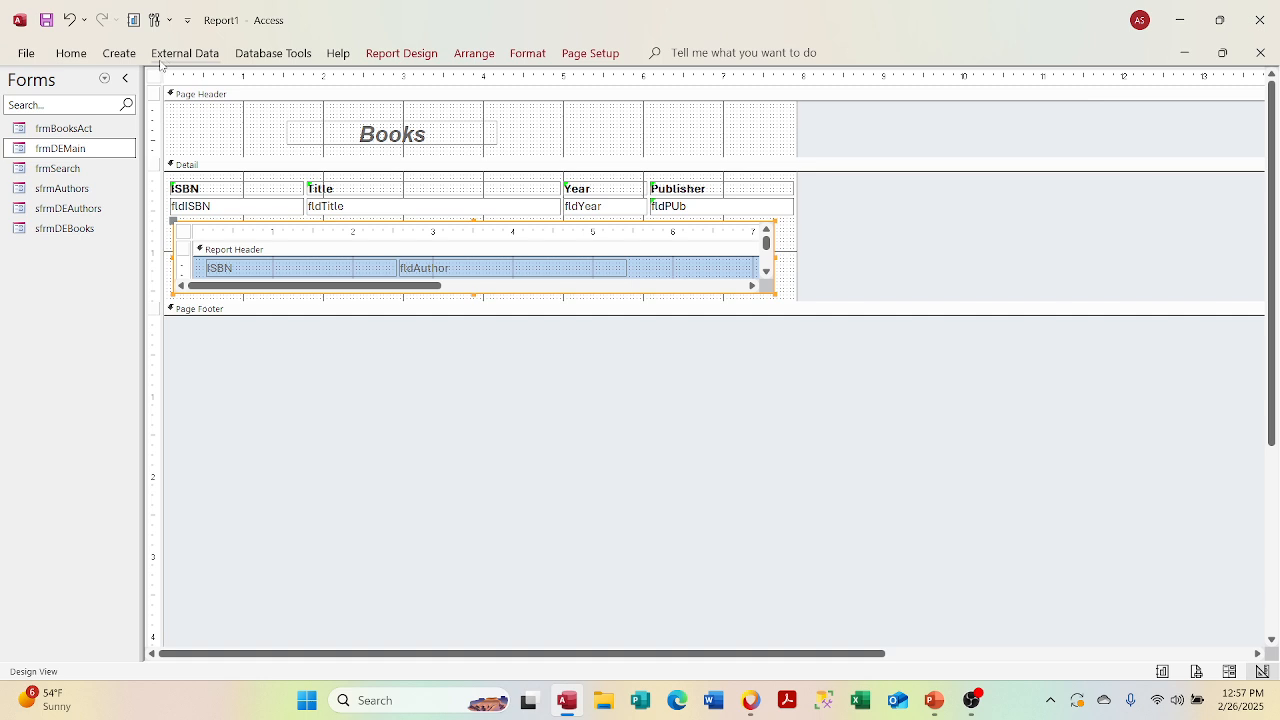
# Step: Save the report as rptBooks
pyautogui.click(46, 20)
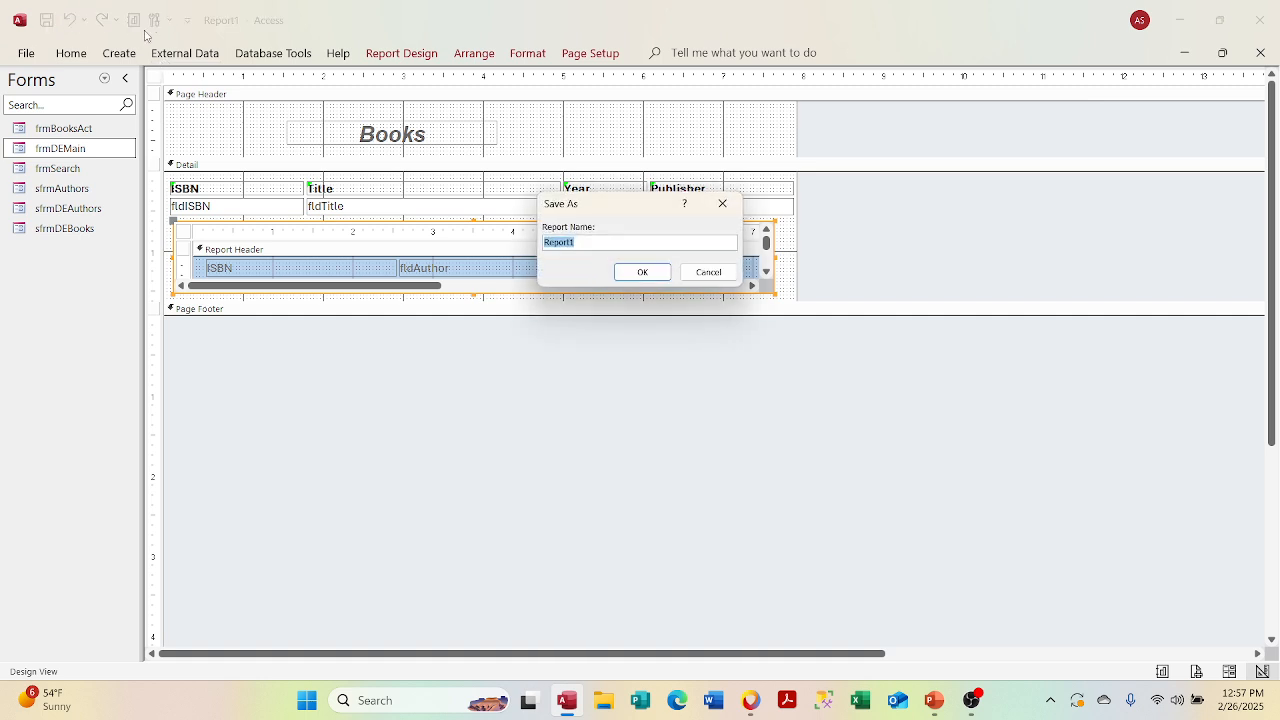
pyautogui.write('rptBooks')
pyautogui.press('Return')
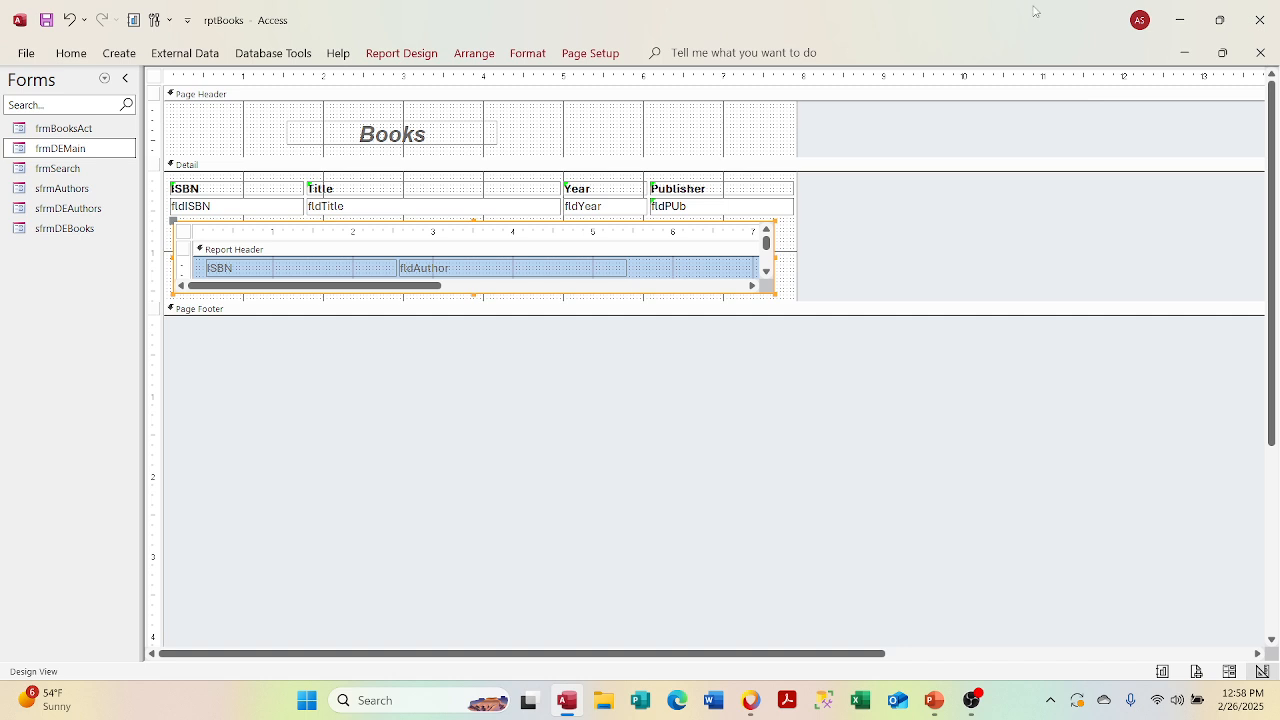
# Step: Display rptBooks in Report View with the fldPUb parameter left blank, and maximize its window
pyautogui.click(1222, 52)
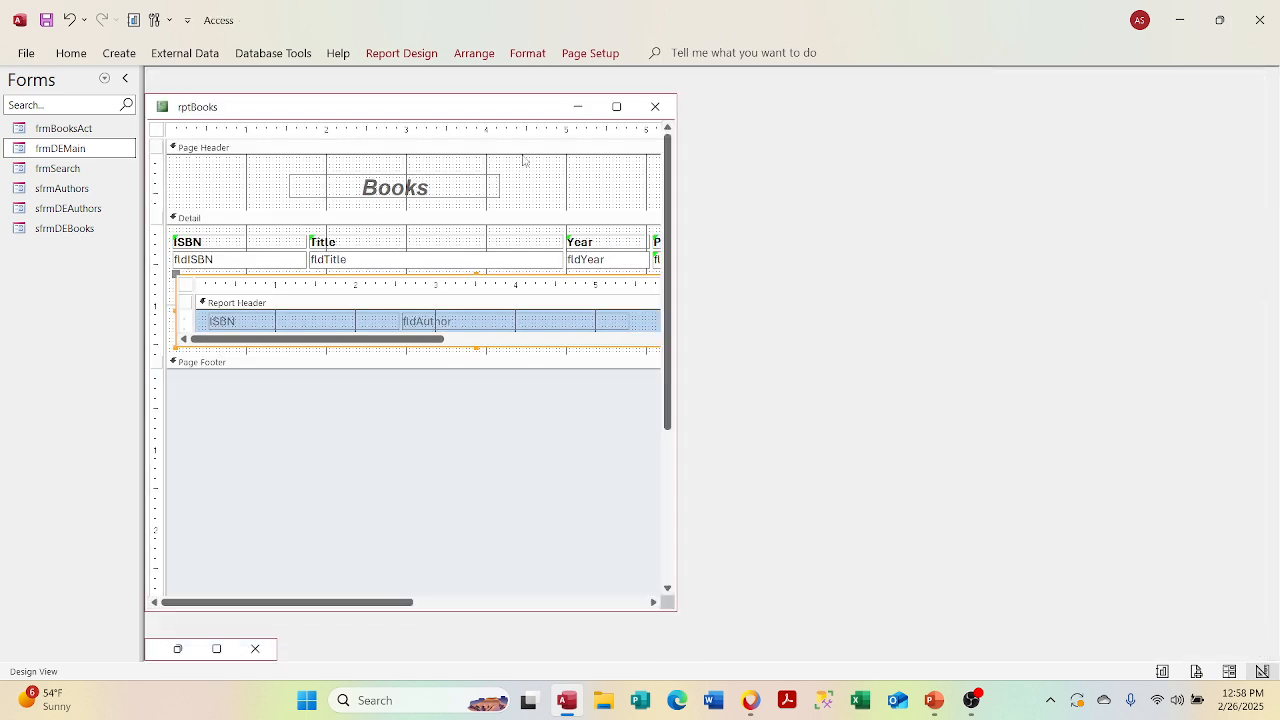
pyautogui.rightClick(455, 116)
pyautogui.click(502, 198)
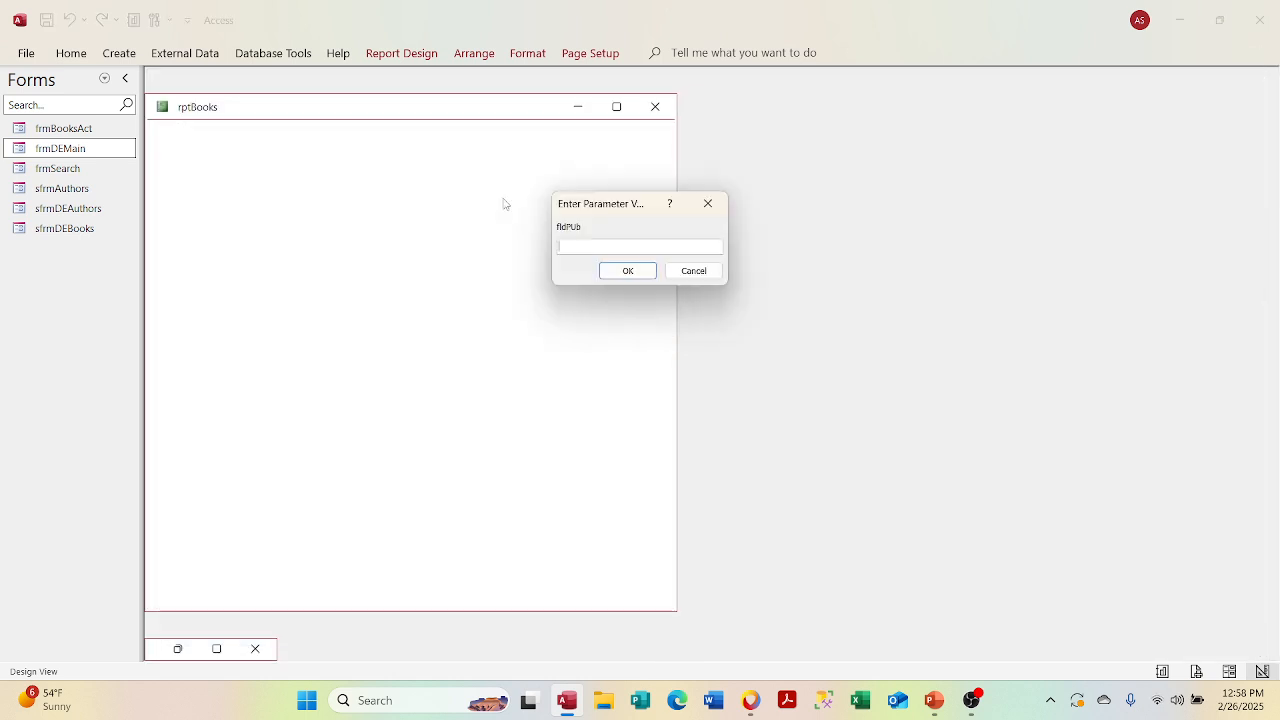
pyautogui.click(626, 270)
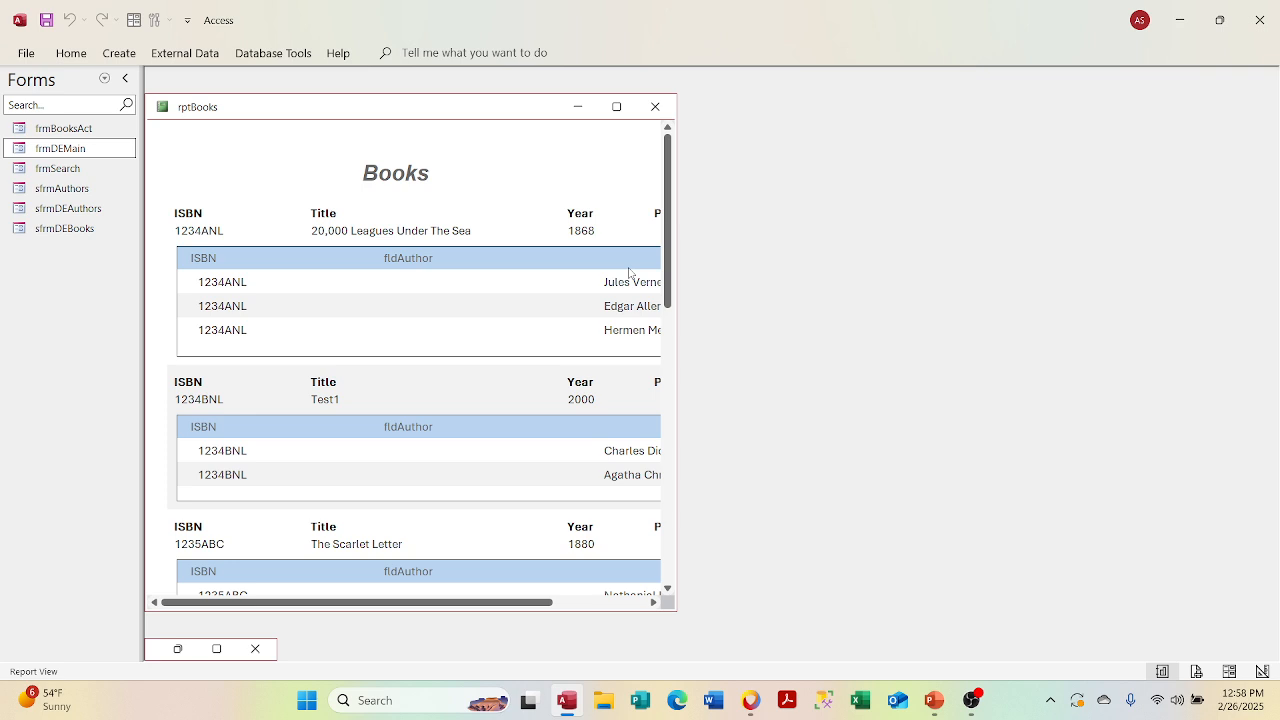
pyautogui.click(616, 106)
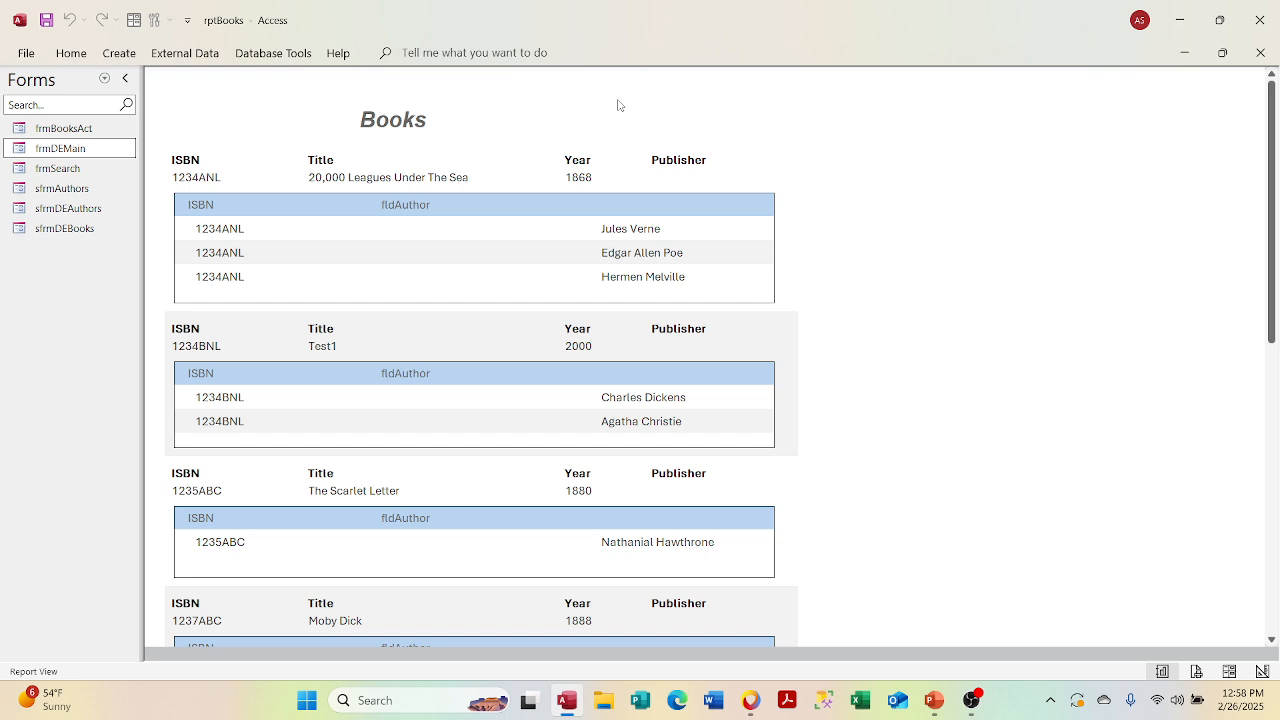
# Step: Return to Design View and check which fields are available as the Publisher text box's Control Source
pyautogui.rightClick(563, 94)
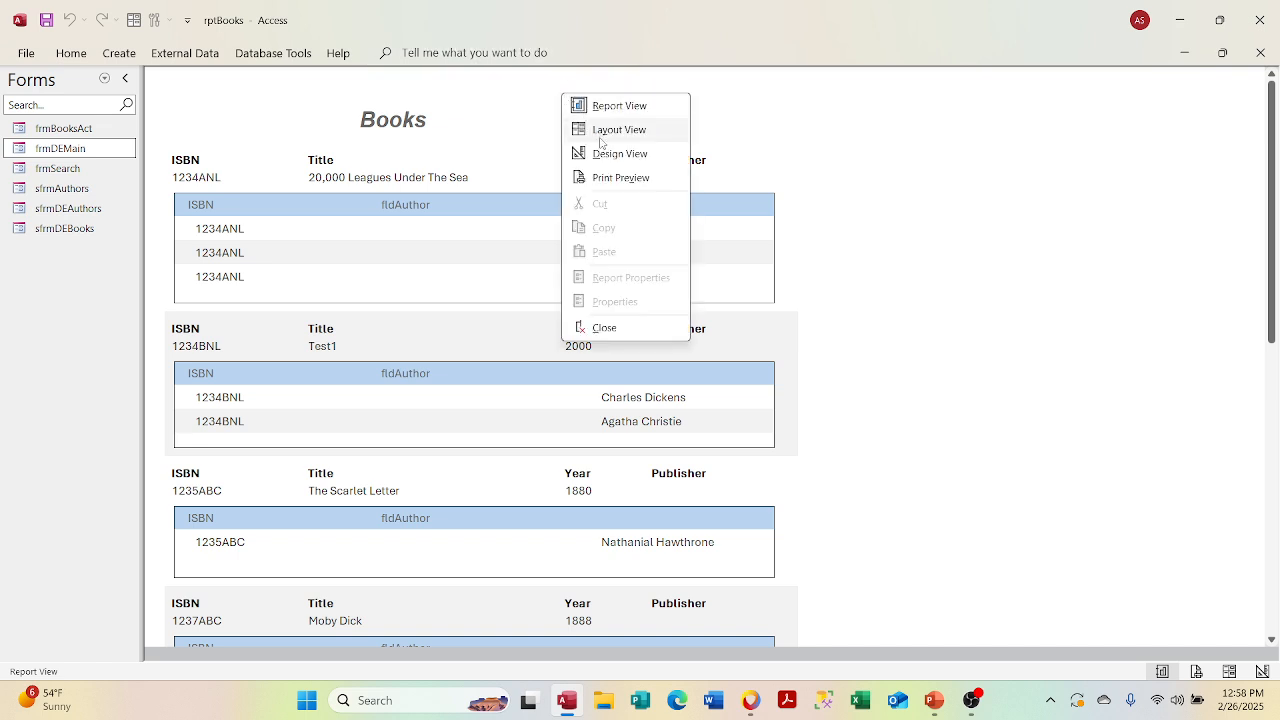
pyautogui.click(610, 155)
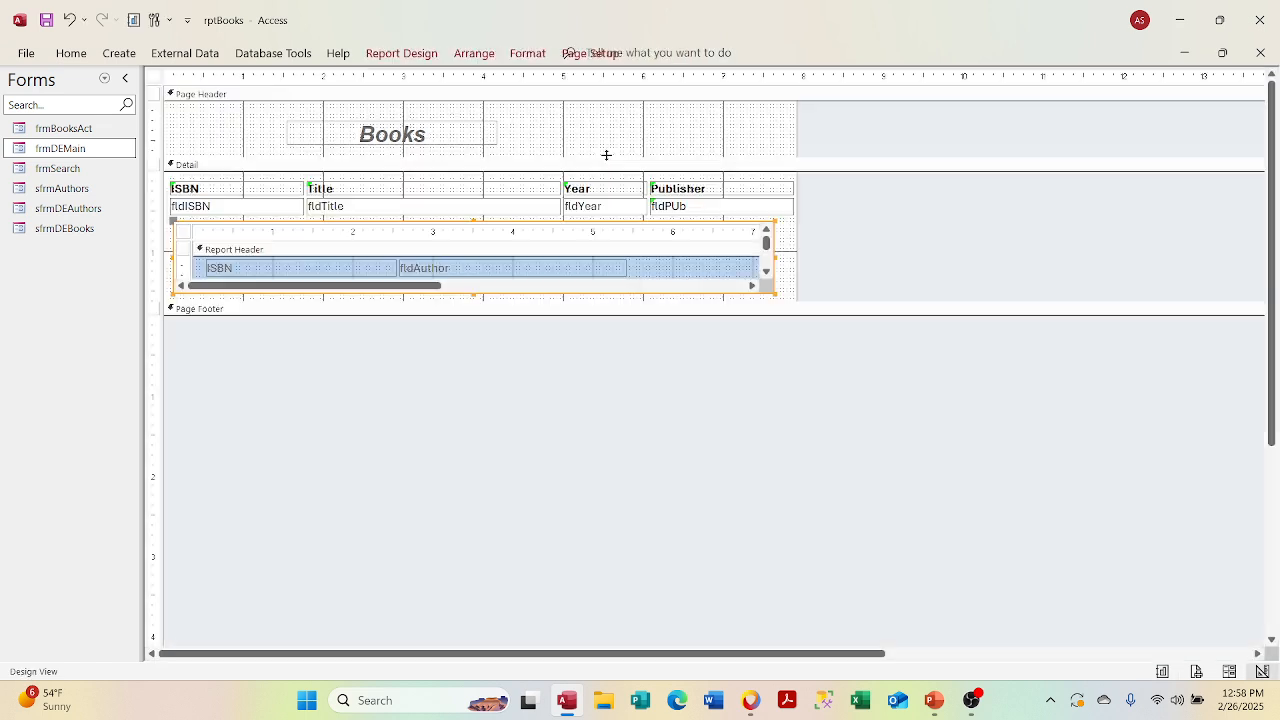
pyautogui.rightClick(710, 209)
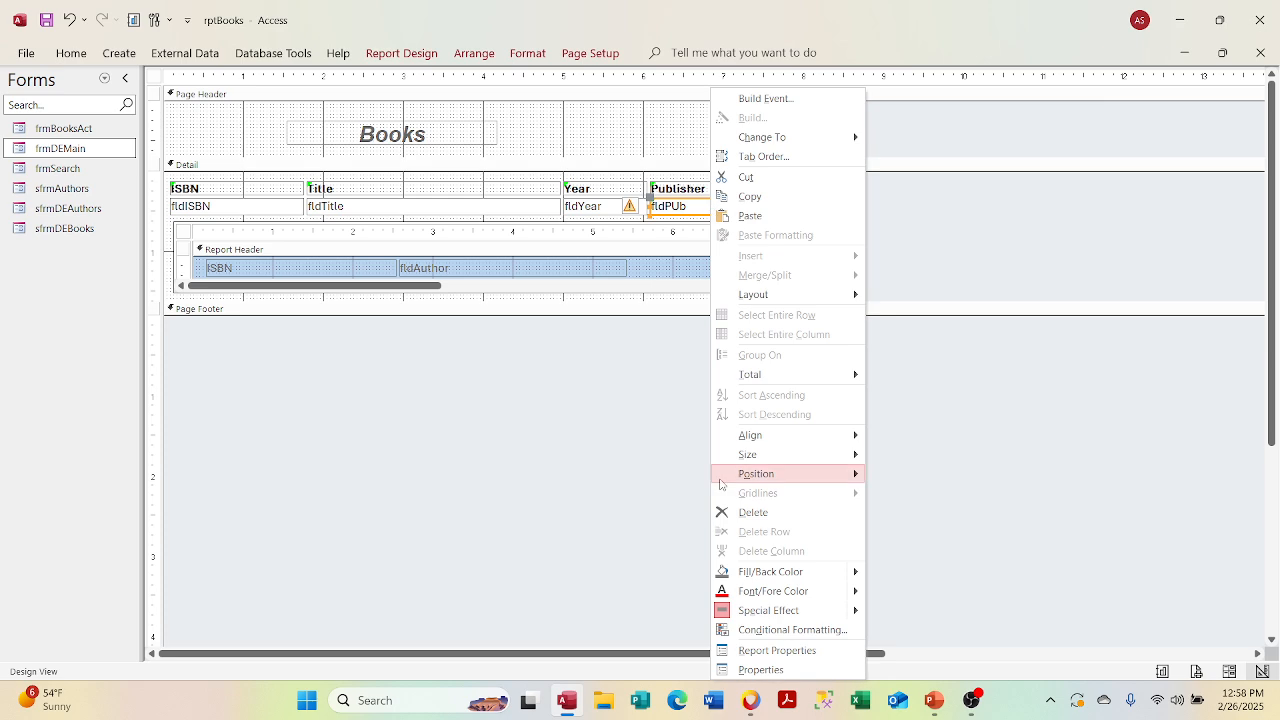
pyautogui.click(745, 669)
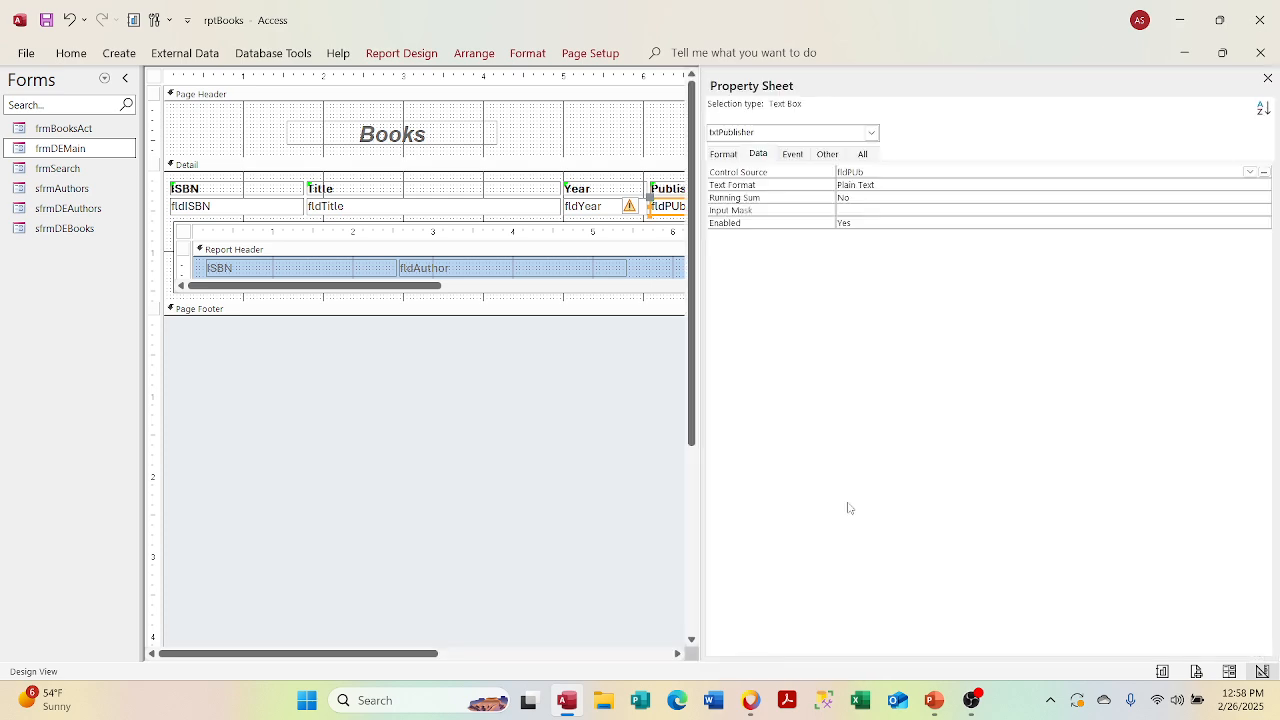
pyautogui.click(1250, 172)
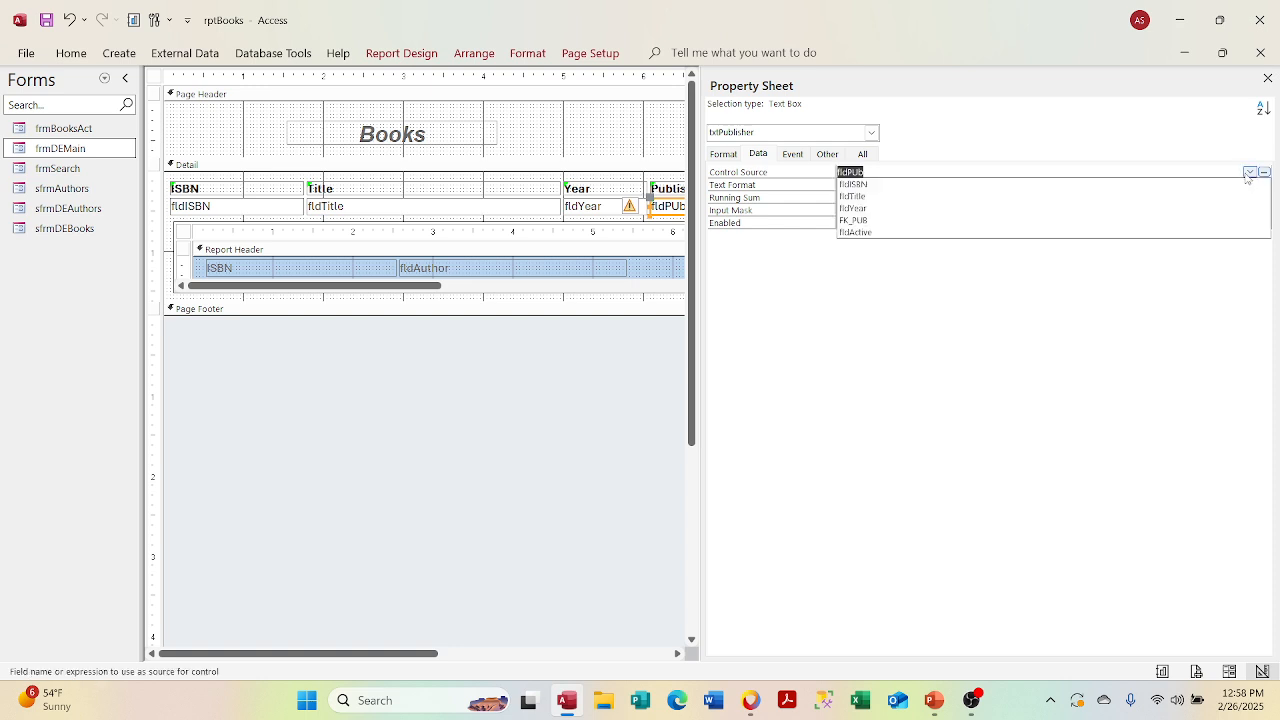
pyautogui.click(1249, 173)
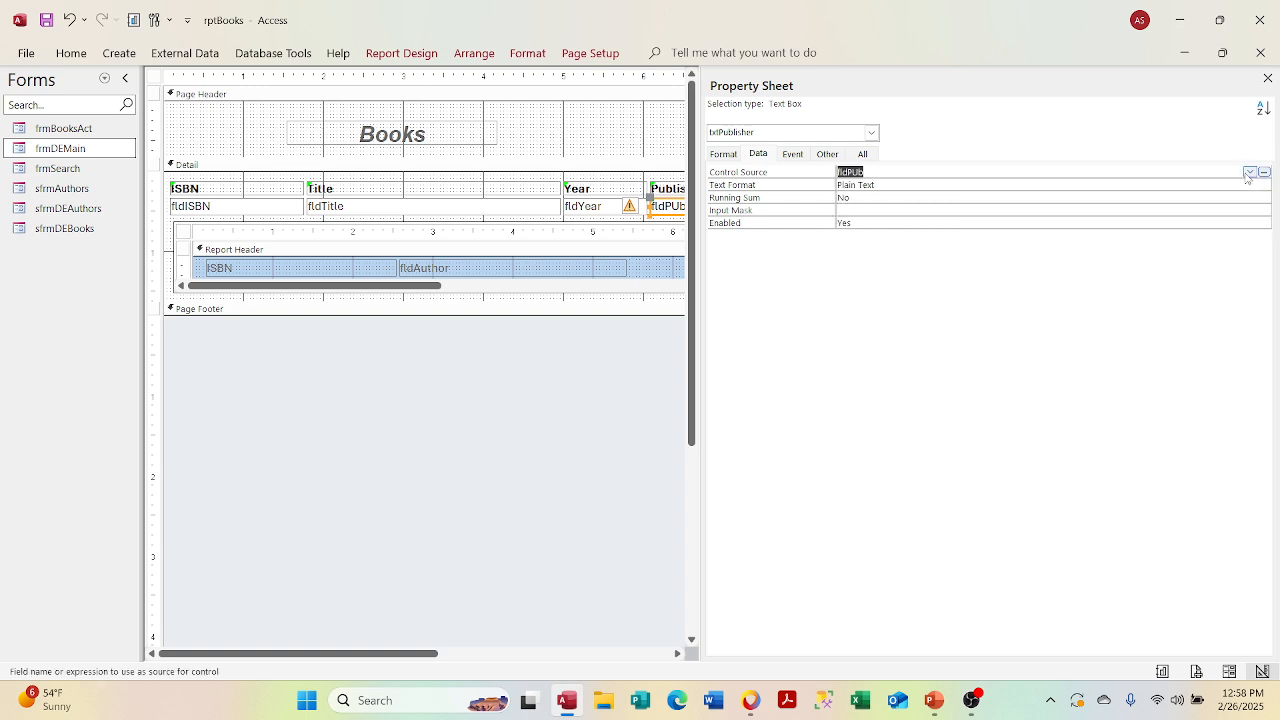
pyautogui.click(1267, 78)
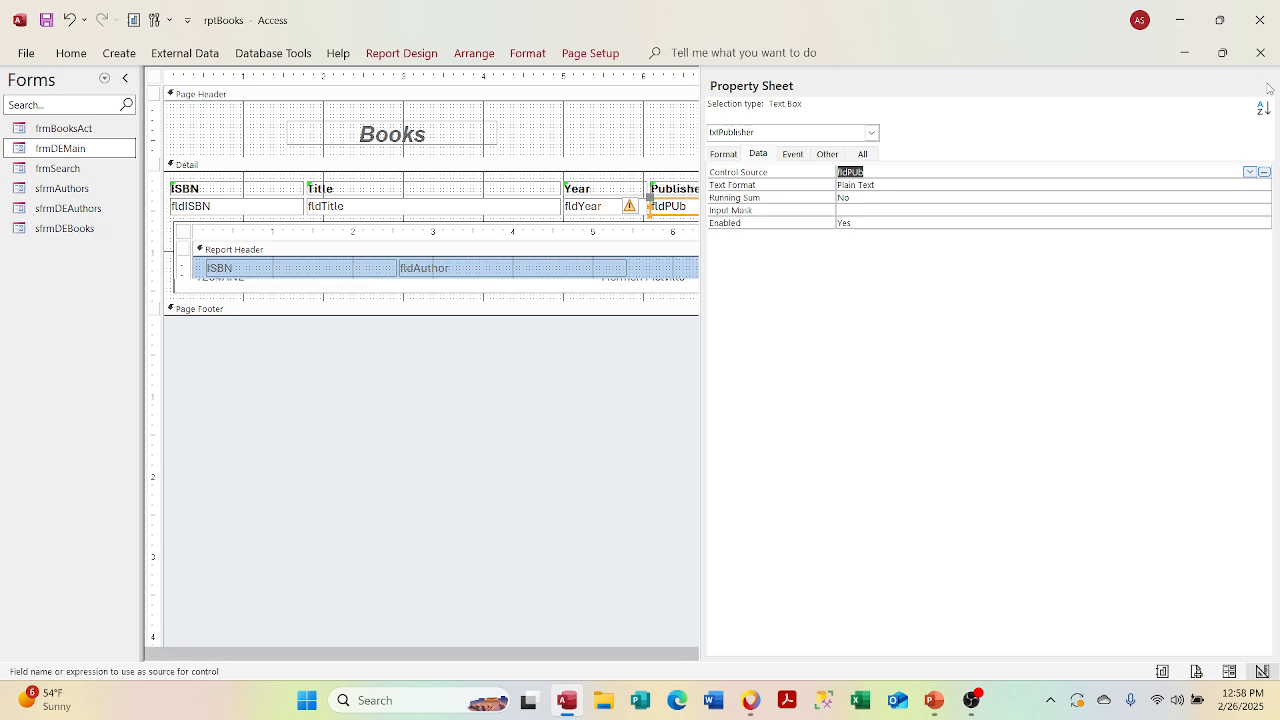
# Step: Set the report's Record Source to qryBooks and close its properties
pyautogui.click(164, 82)
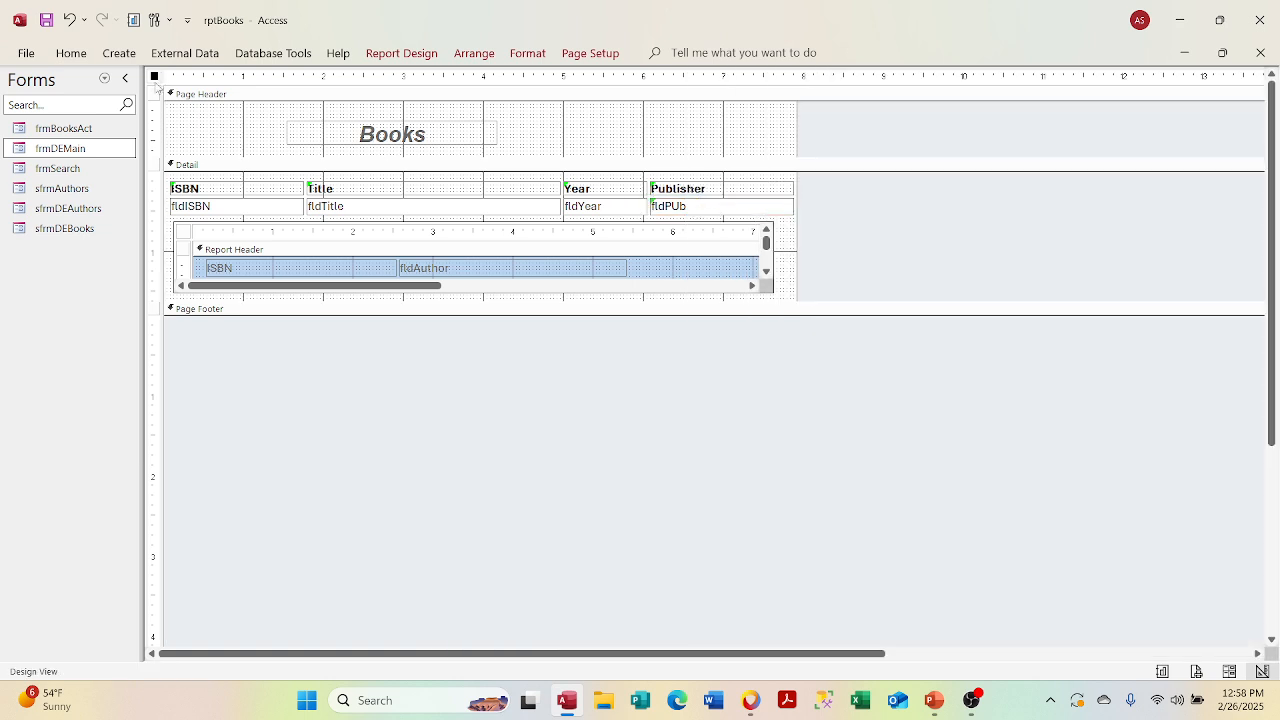
pyautogui.rightClick(157, 88)
pyautogui.click(170, 249)
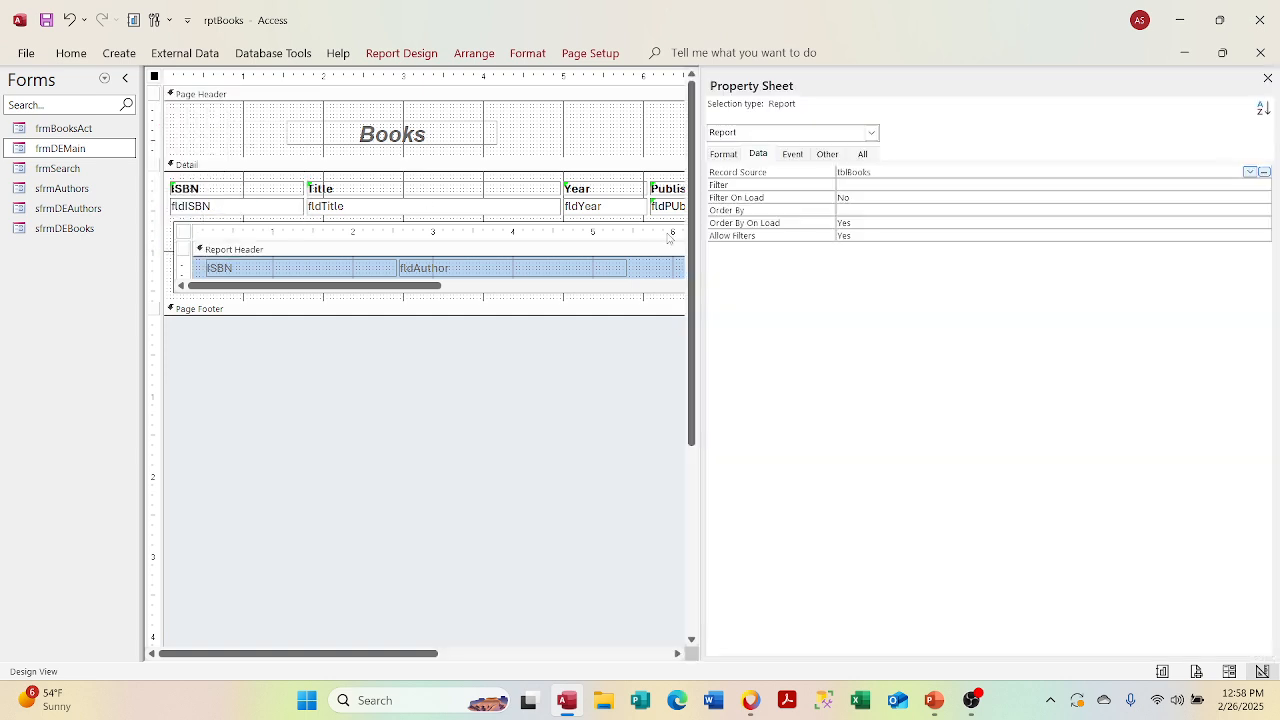
pyautogui.click(1250, 173)
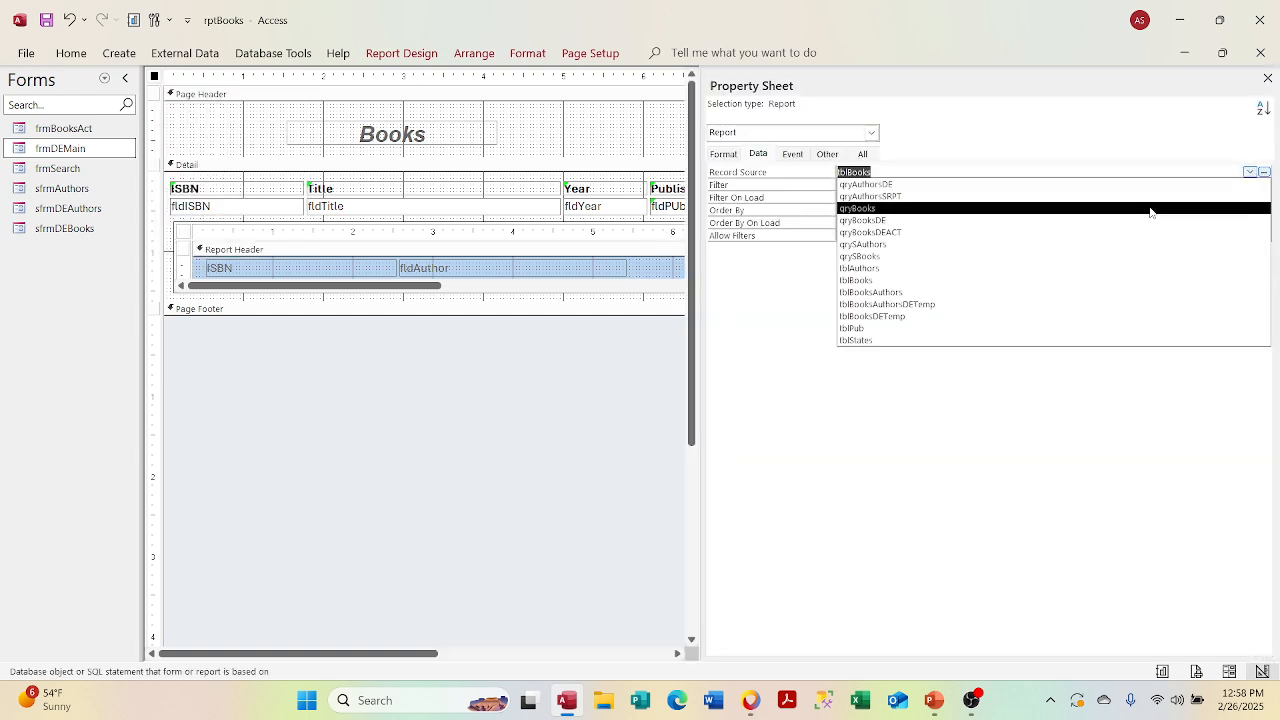
pyautogui.click(1150, 212)
pyautogui.click(1123, 198)
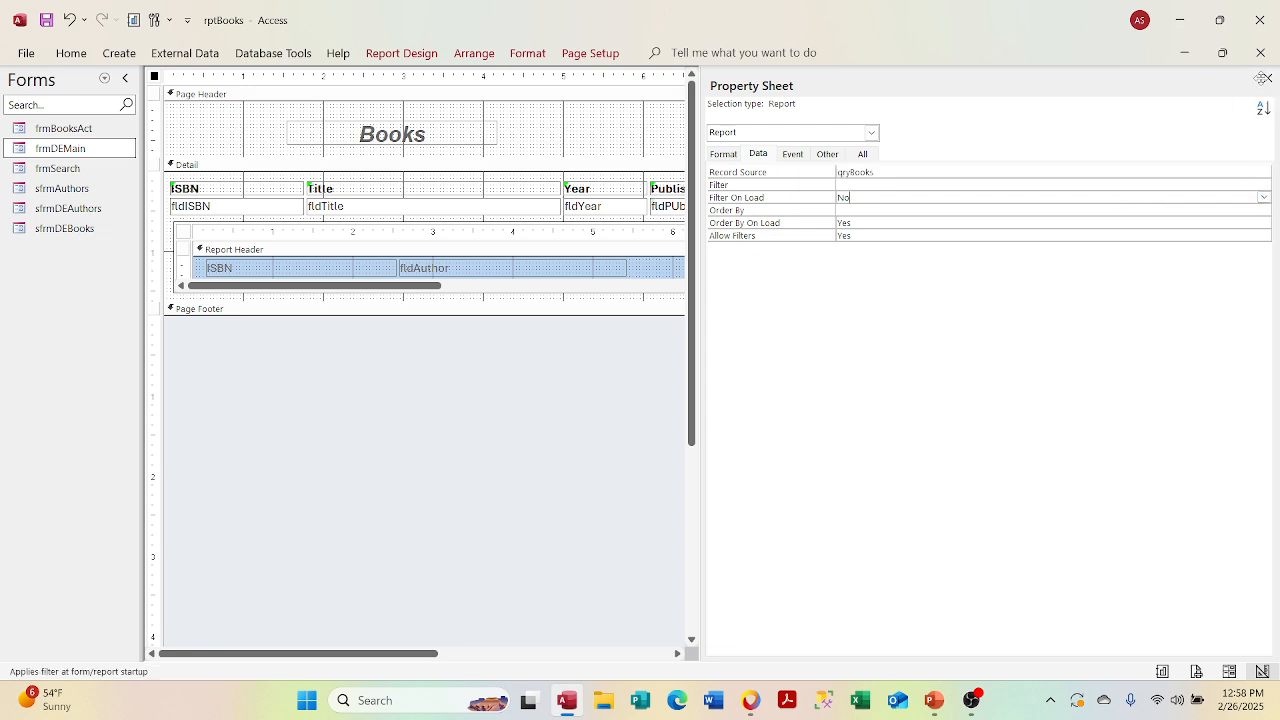
pyautogui.click(1264, 78)
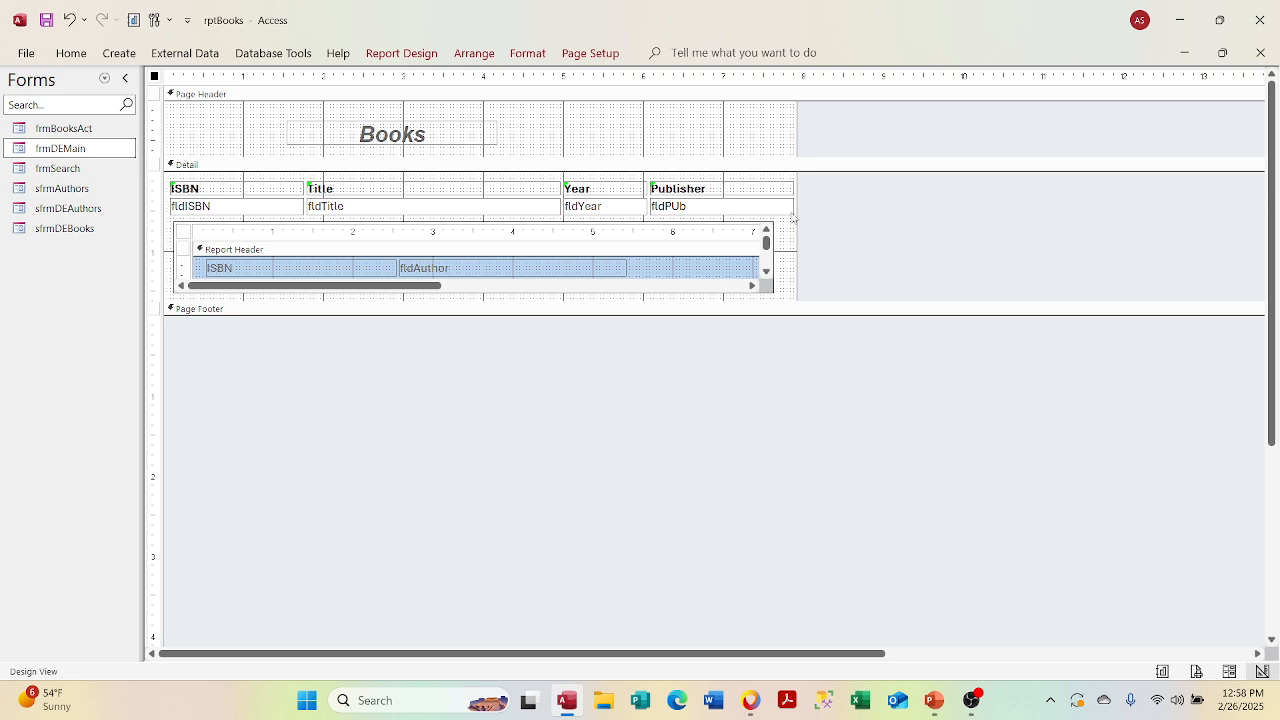
# Step: Display rptBooks in Report View again, maximized, to check the publisher values and the listed book records
pyautogui.click(1222, 52)
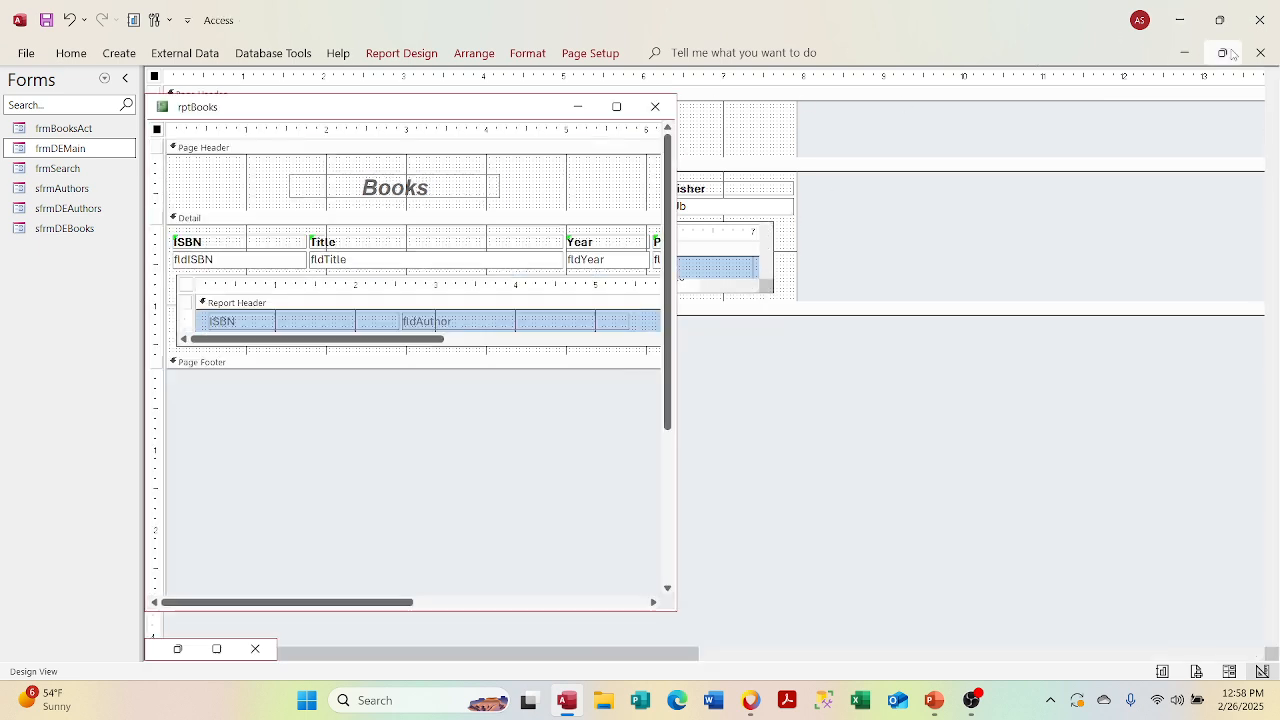
pyautogui.rightClick(492, 107)
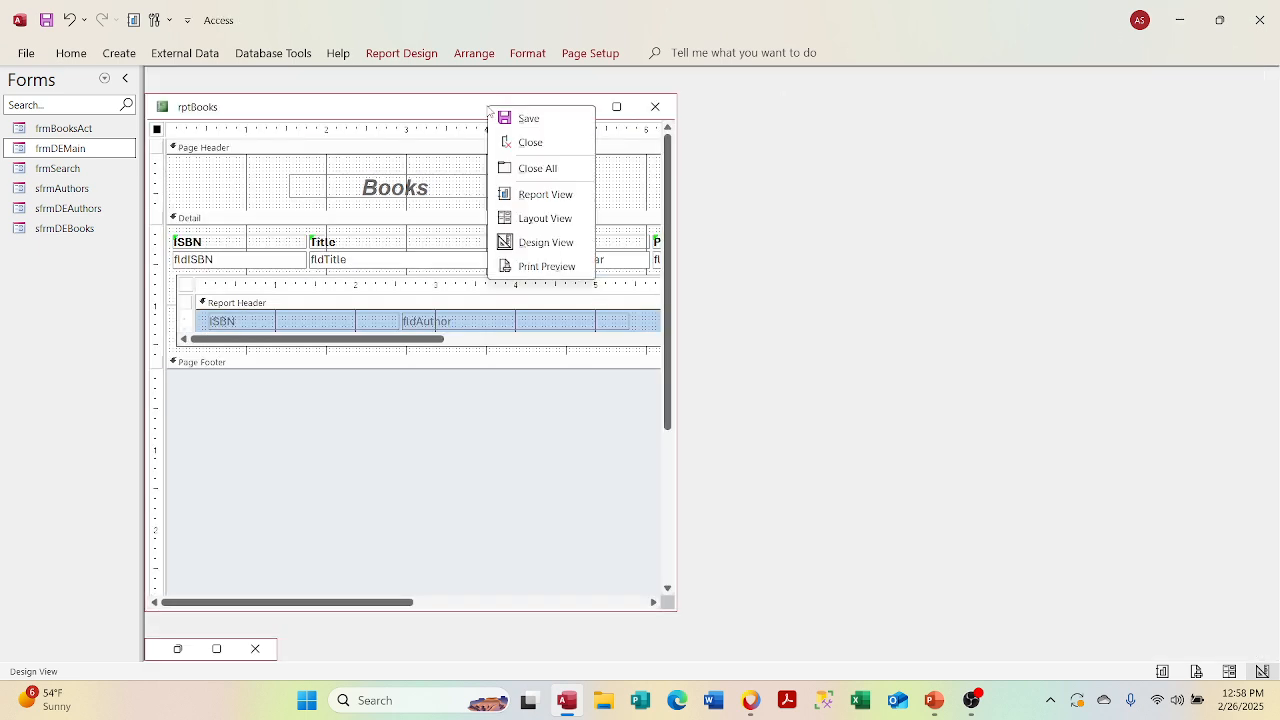
pyautogui.click(525, 197)
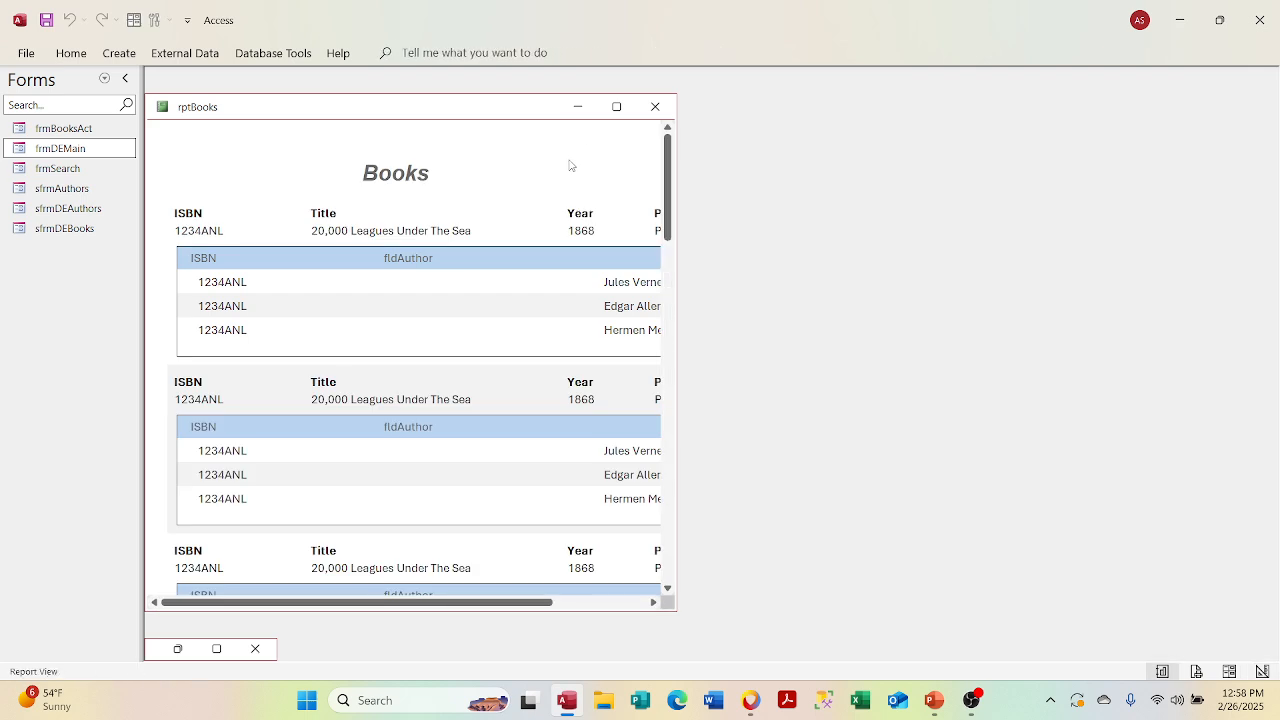
pyautogui.click(612, 110)
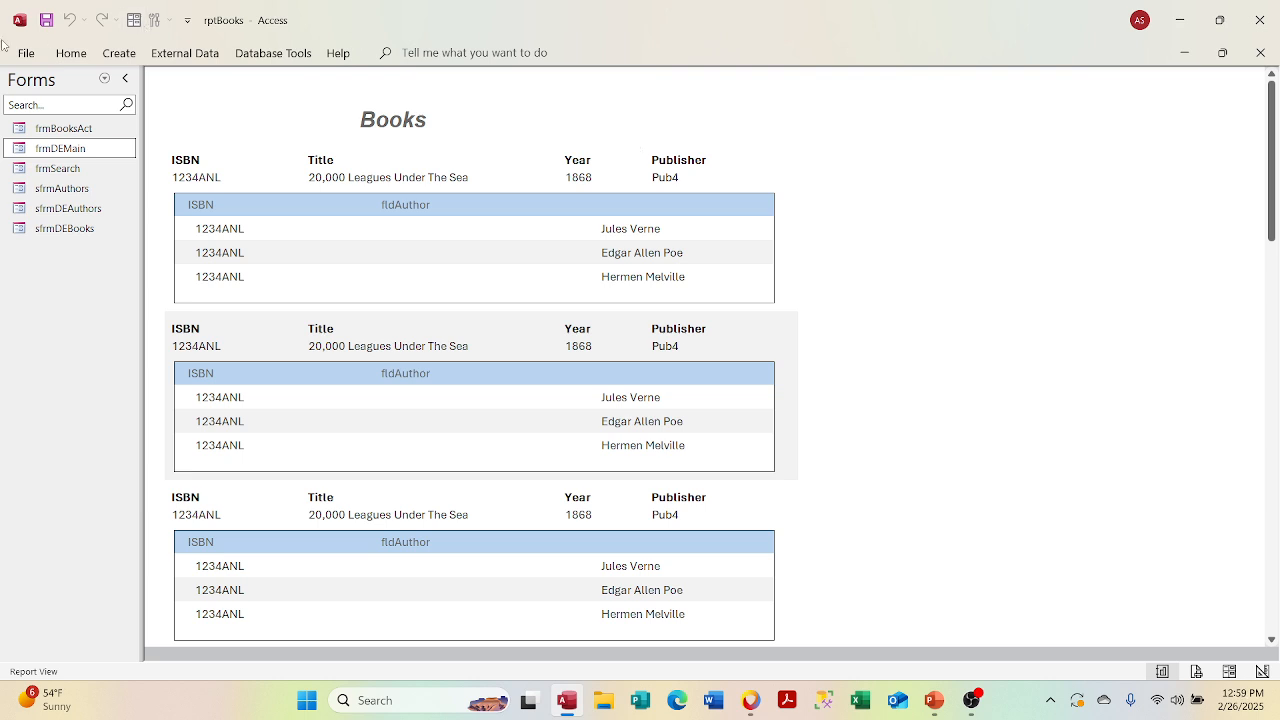
# Step: Examine the records qryBooks returns for each book and author, and close the query
pyautogui.click(103, 80)
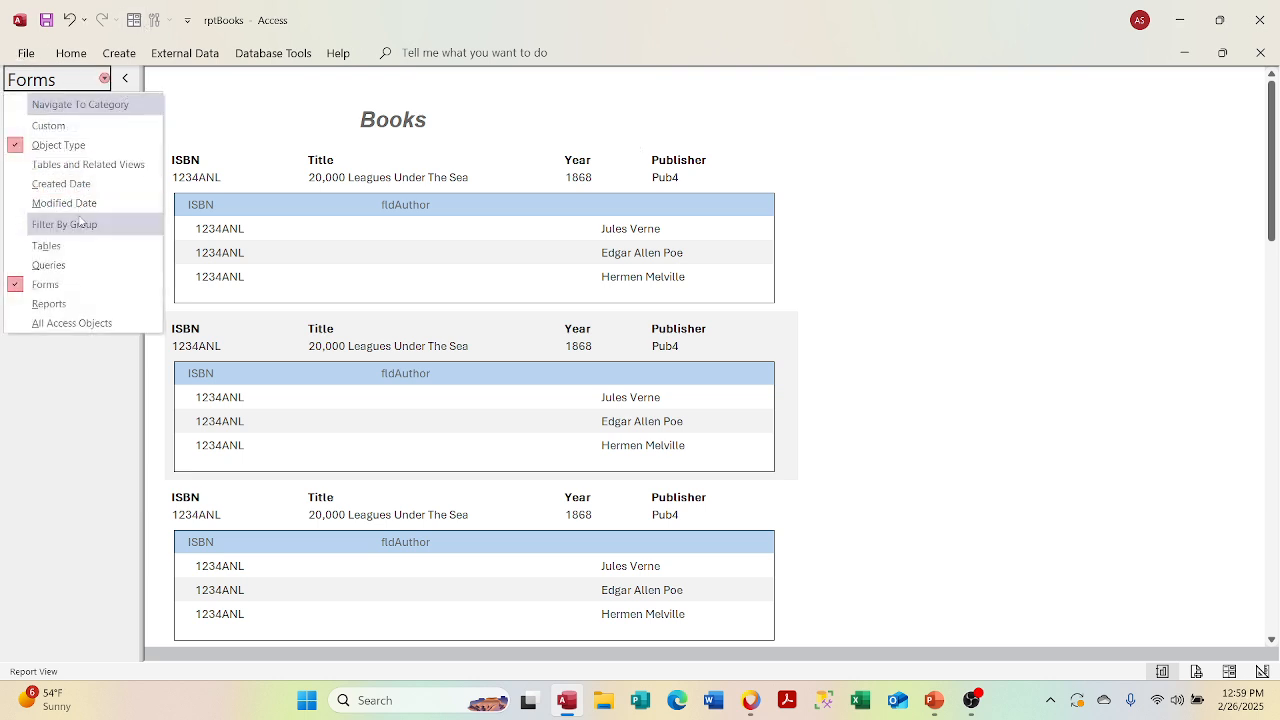
pyautogui.click(78, 266)
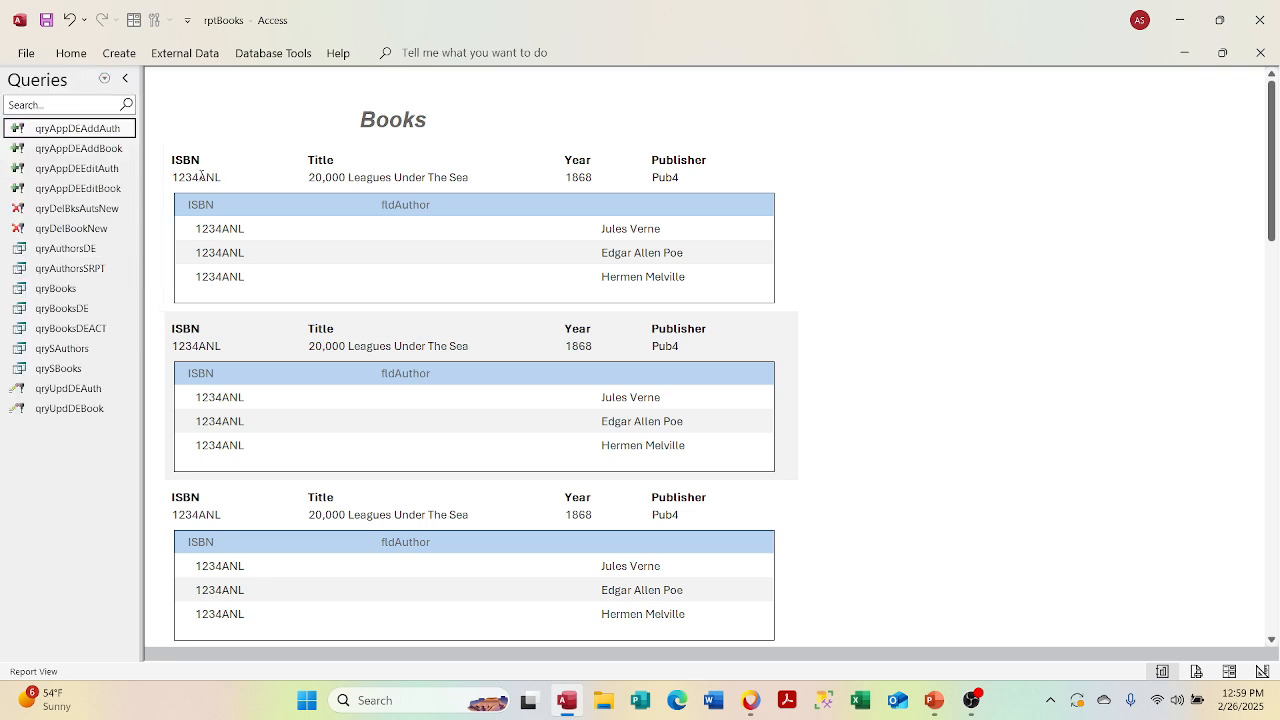
pyautogui.doubleClick(97, 292)
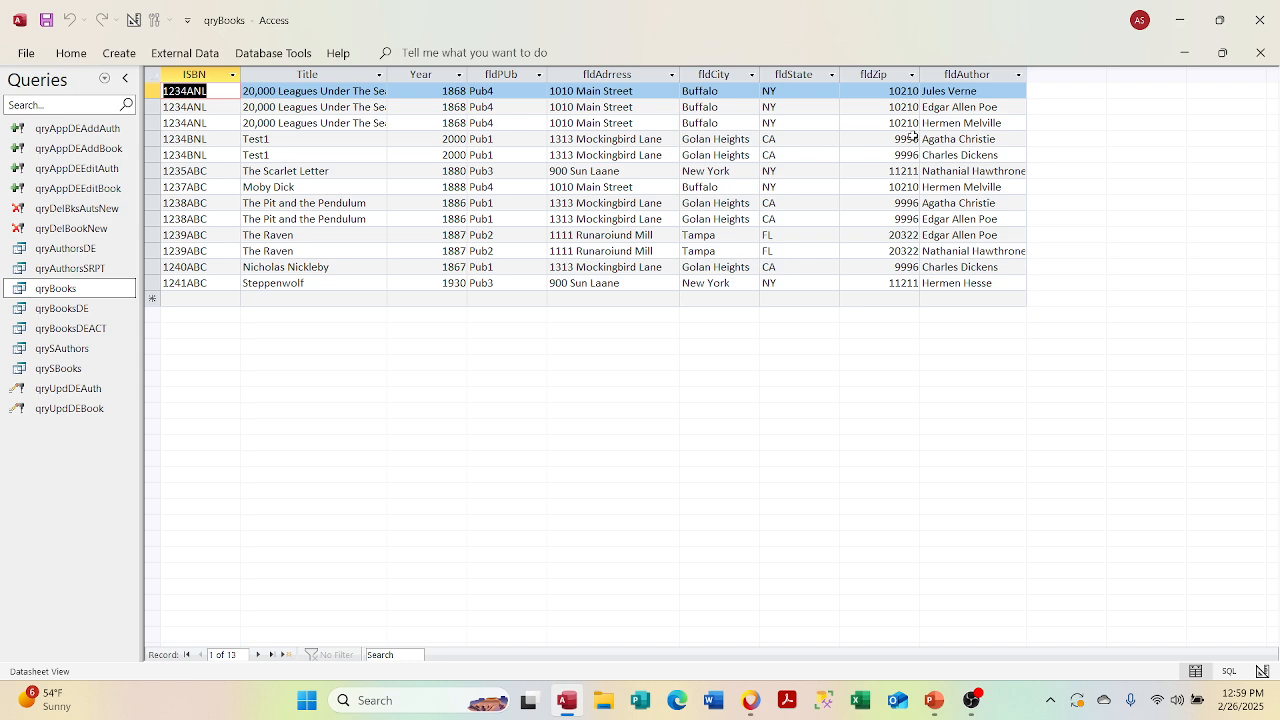
pyautogui.click(524, 248)
pyautogui.click(1260, 52)
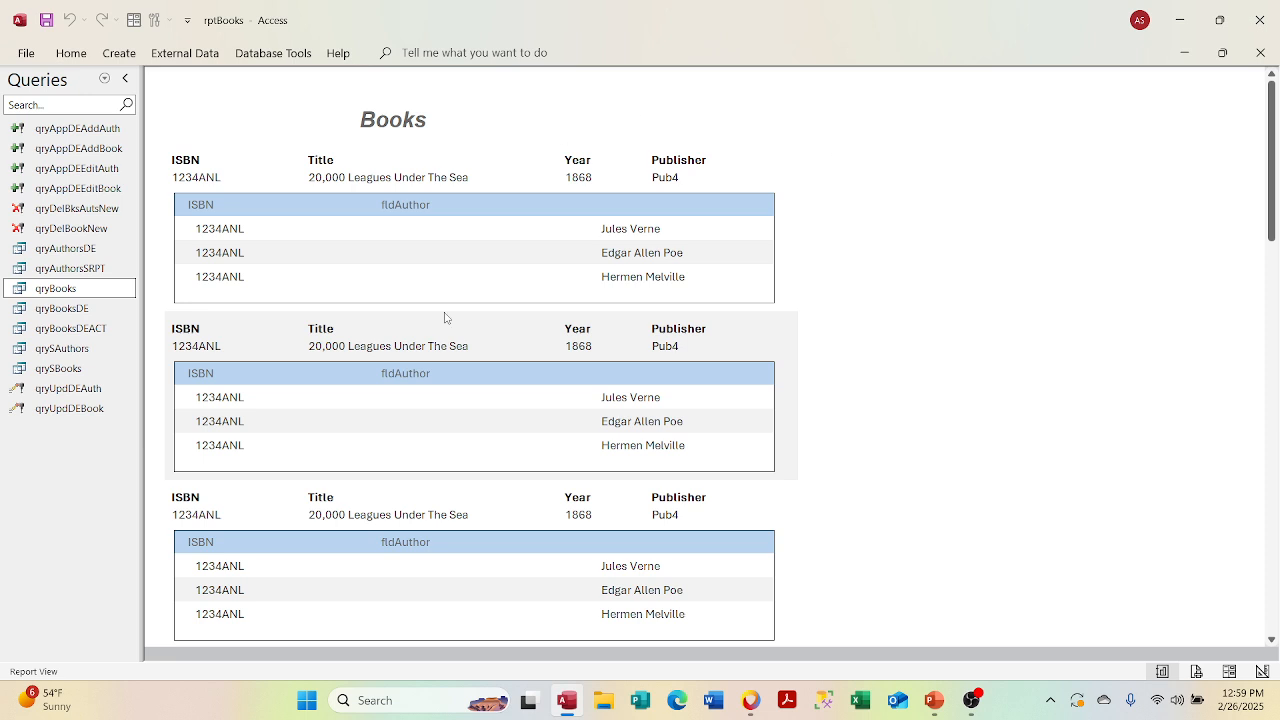
# Step: Return rptBooks to Design View and inspect the embedded authors subreport's ISBN label properties and its Detail fields
pyautogui.rightClick(766, 114)
pyautogui.click(819, 174)
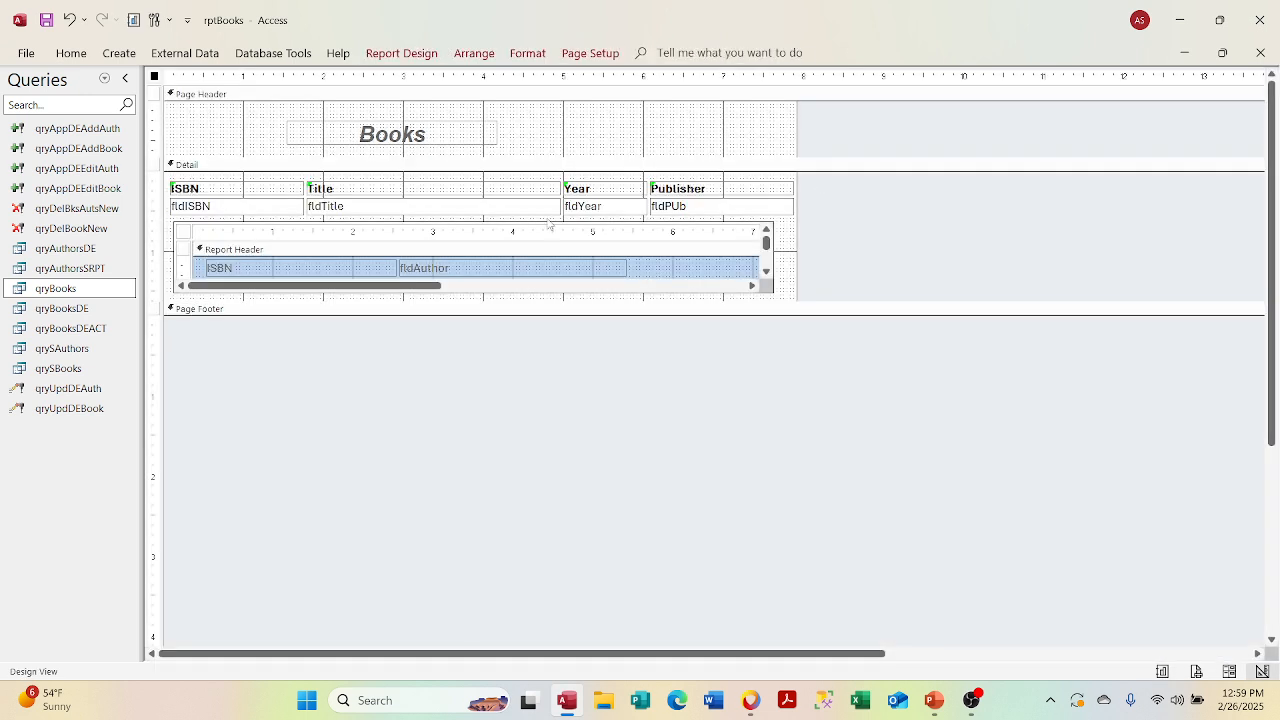
pyautogui.click(286, 271)
pyautogui.rightClick(286, 271)
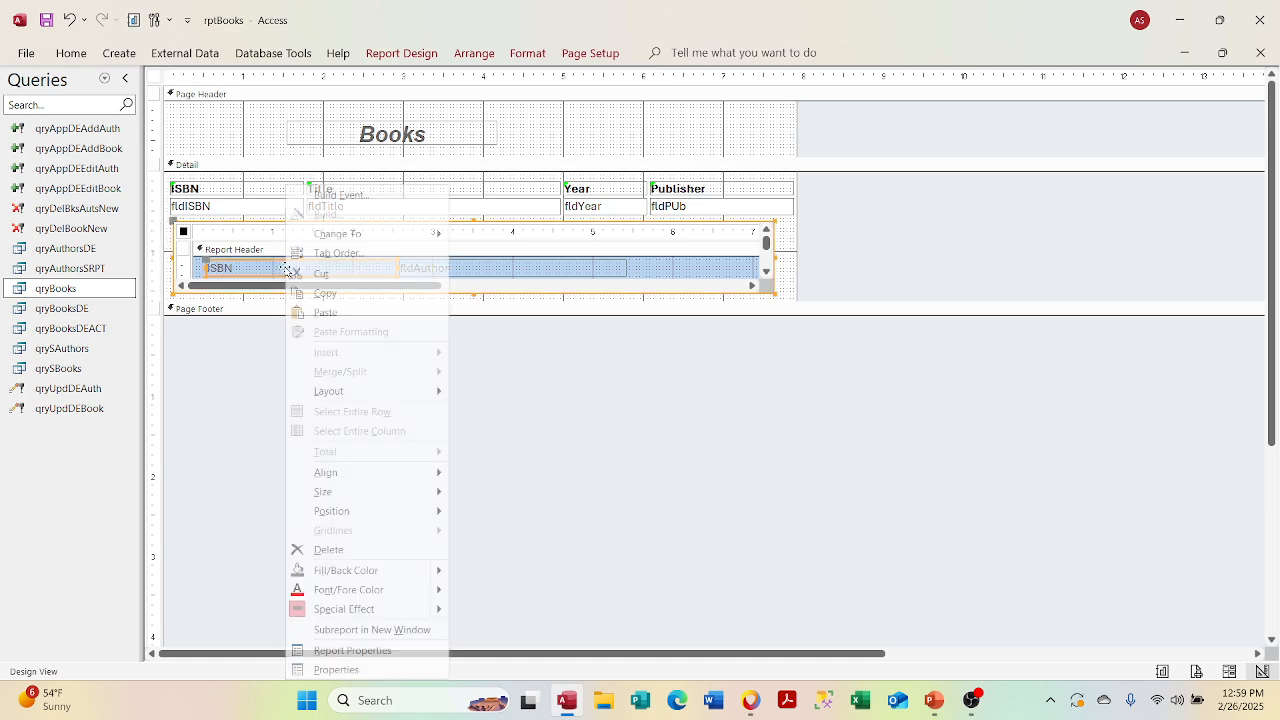
pyautogui.click(321, 668)
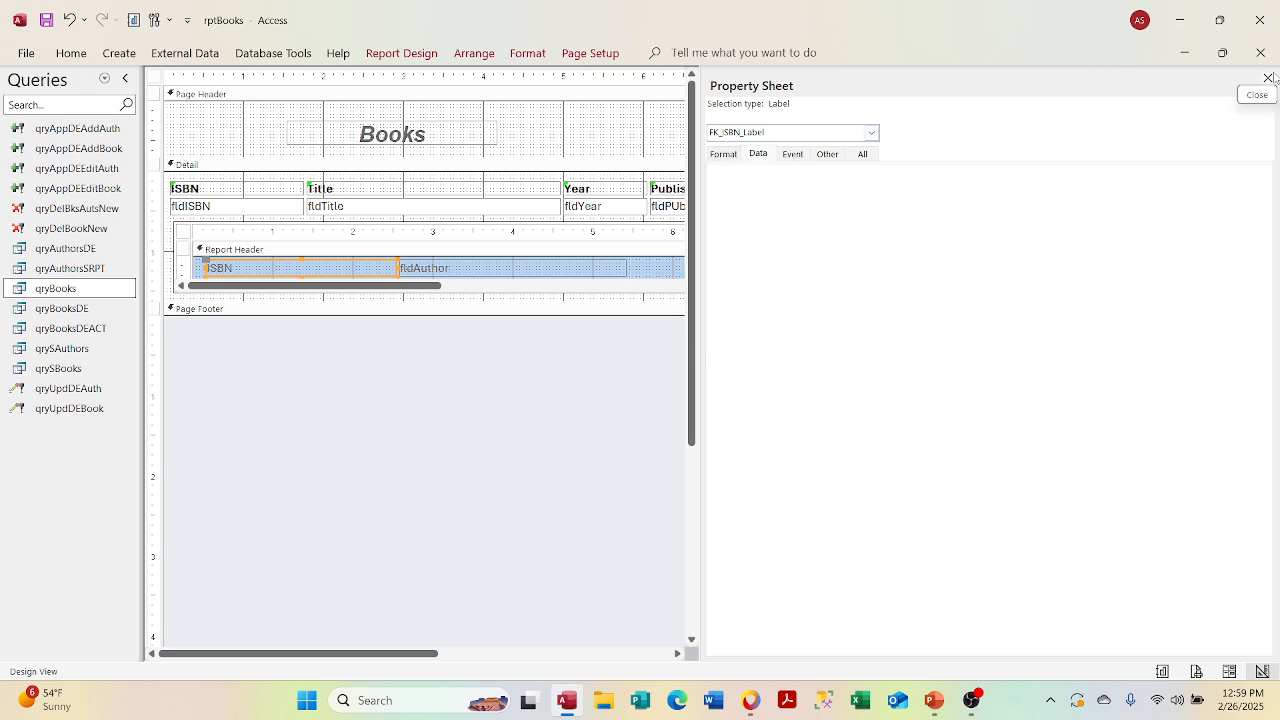
pyautogui.click(1268, 78)
pyautogui.scroll(-1, 768, 282)
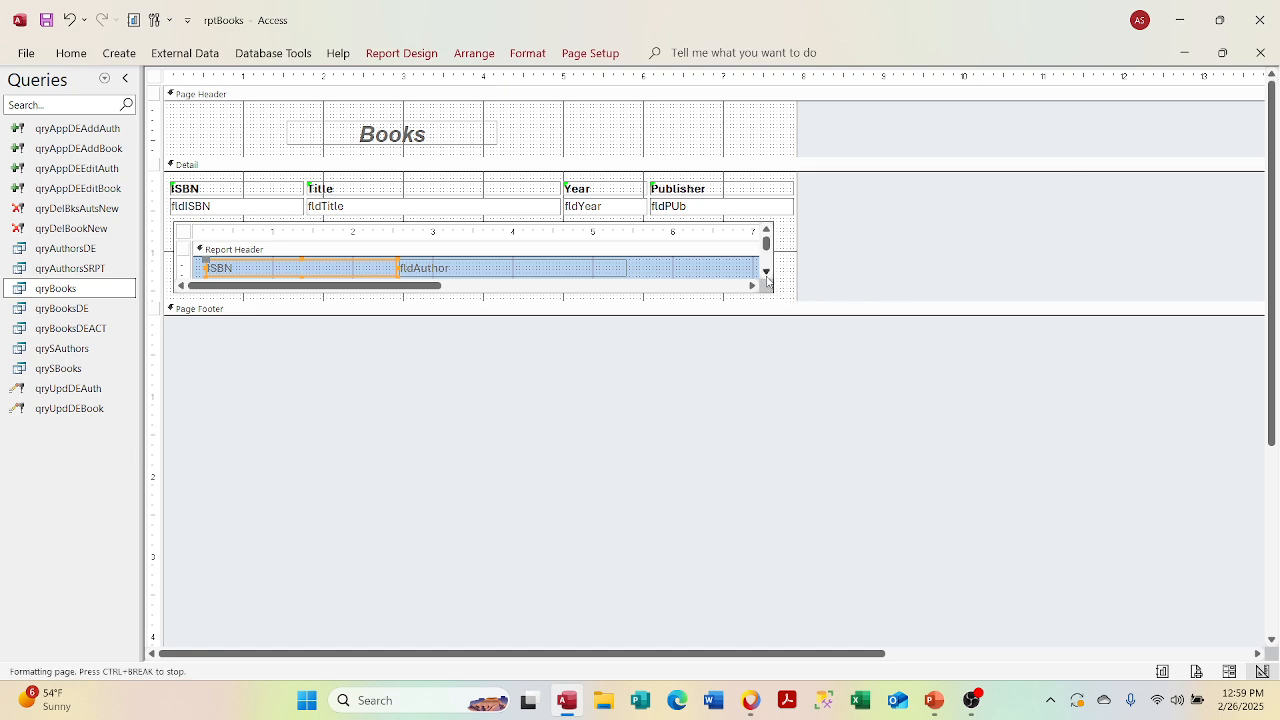
pyautogui.scroll(-2, 768, 282)
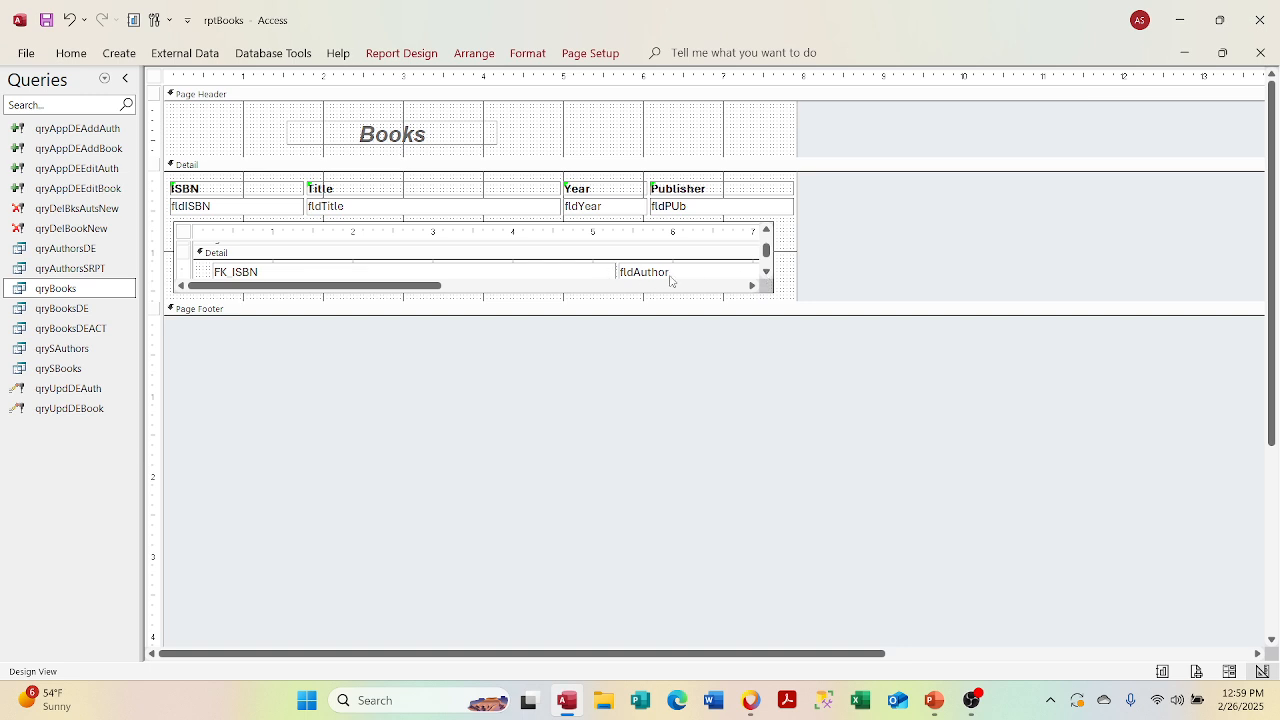
# Step: Close the rptBooks report and the frmDEMain form
pyautogui.click(1261, 53)
pyautogui.click(584, 391)
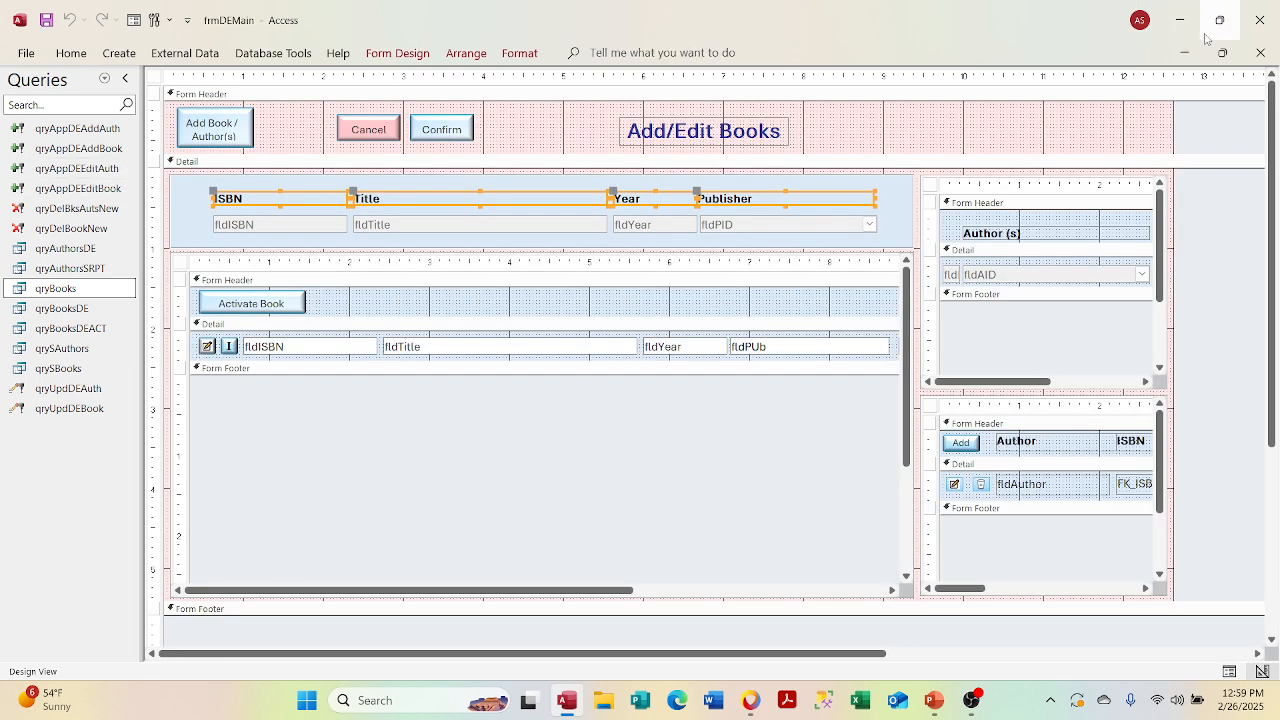
pyautogui.click(1260, 53)
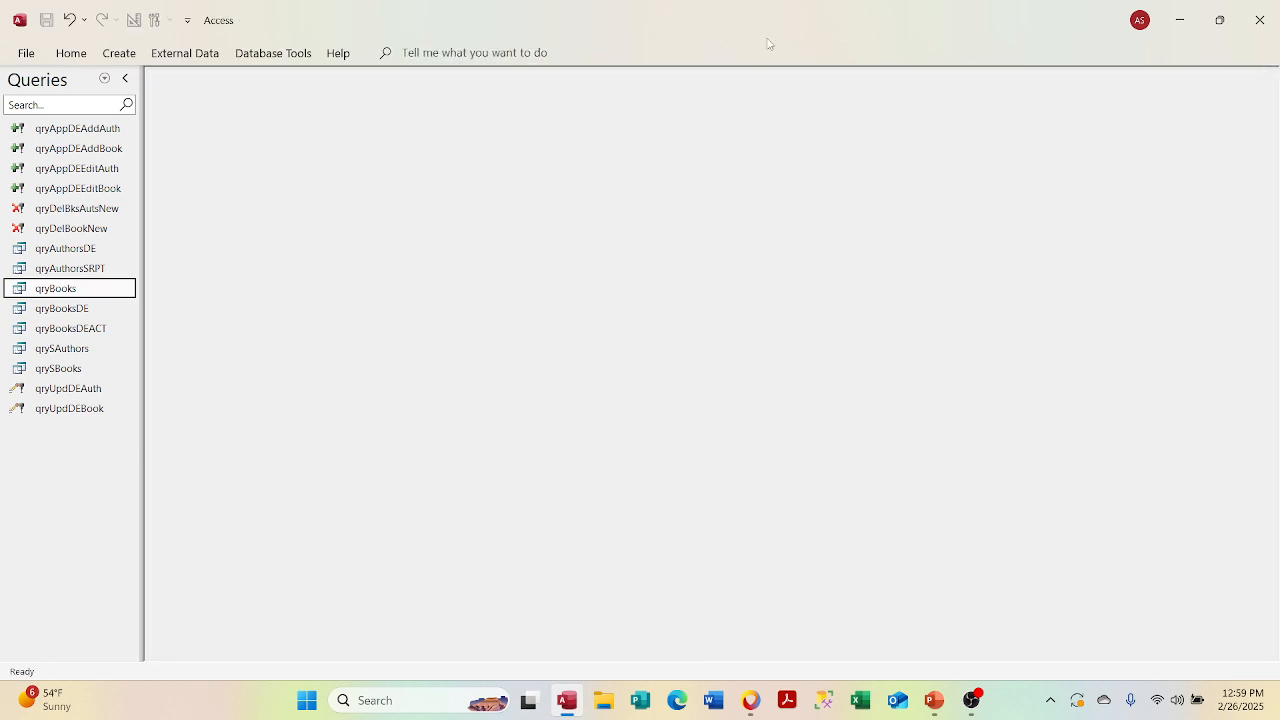
# Step: Open the srptAuthors report from the Reports group and switch it to Design View
pyautogui.click(104, 78)
pyautogui.click(48, 305)
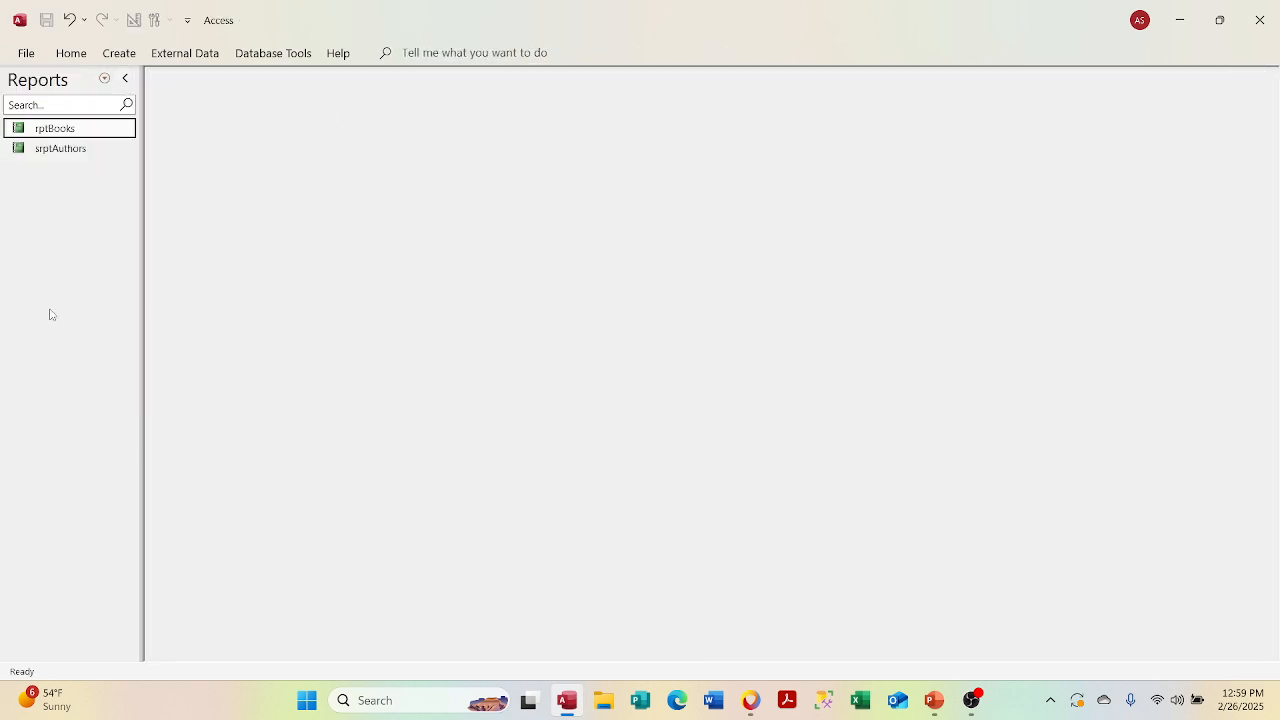
pyautogui.click(60, 150)
pyautogui.doubleClick(60, 148)
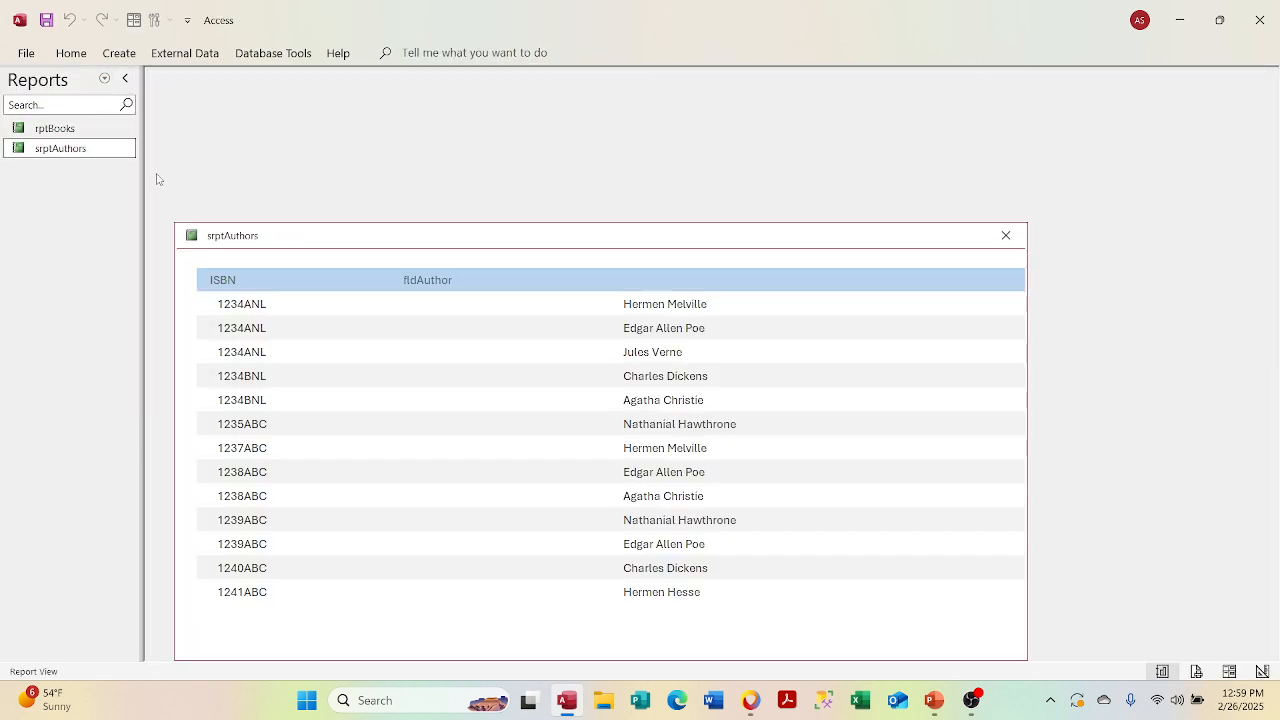
pyautogui.rightClick(296, 240)
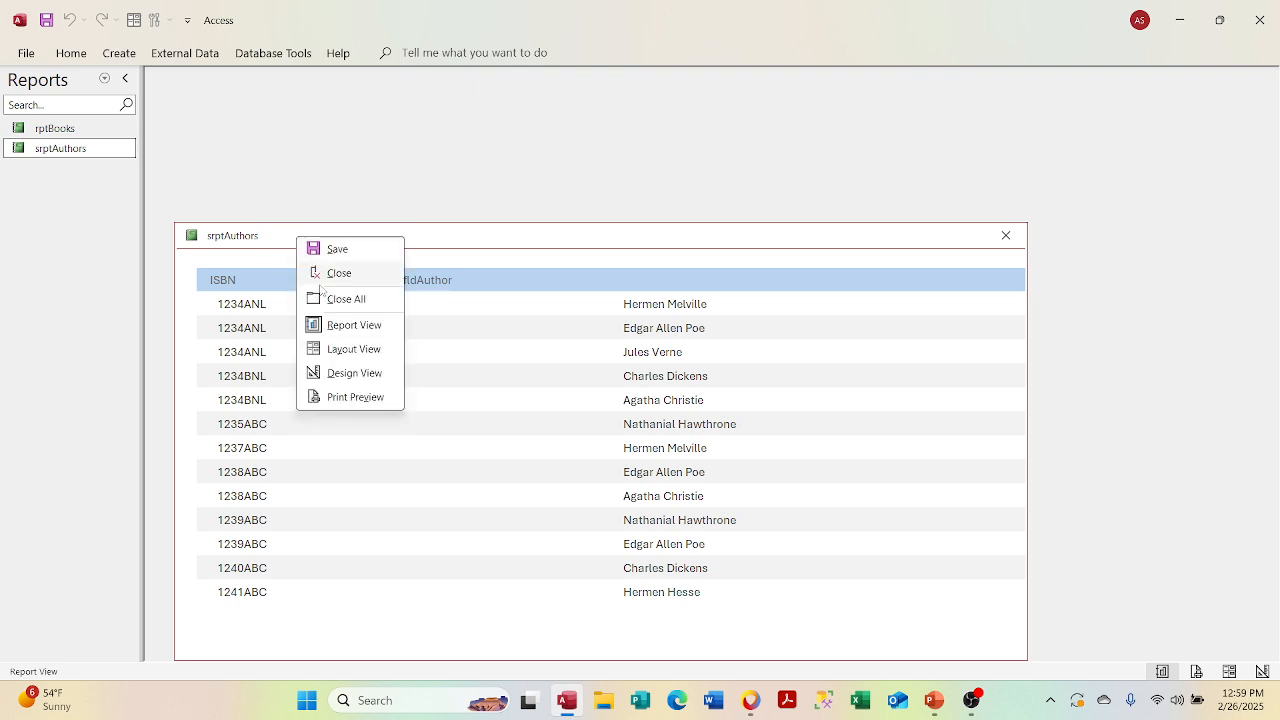
pyautogui.click(340, 373)
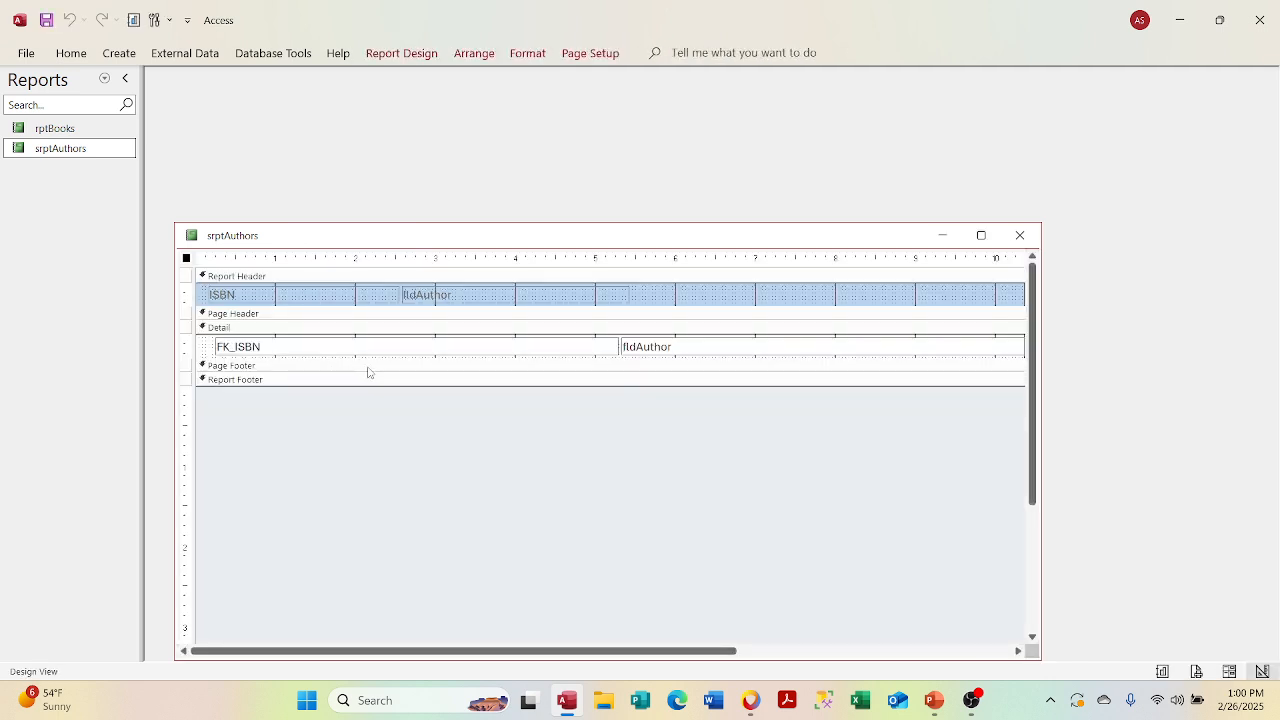
# Step: Narrow the FK_ISBN text box to about 2.3 in and place the fldAuthor text box beside it, about 2.9 in wide, under its header label
pyautogui.click(517, 349)
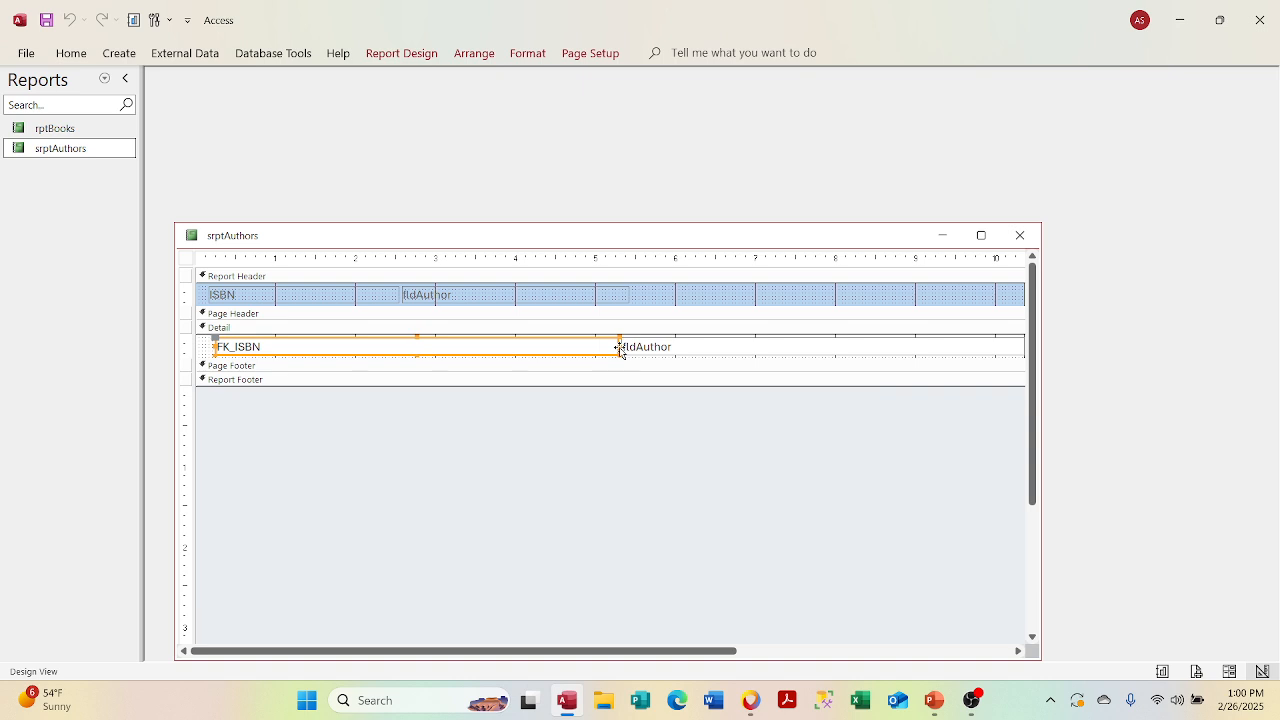
pyautogui.moveTo(620, 348); pyautogui.dragTo(398, 355)
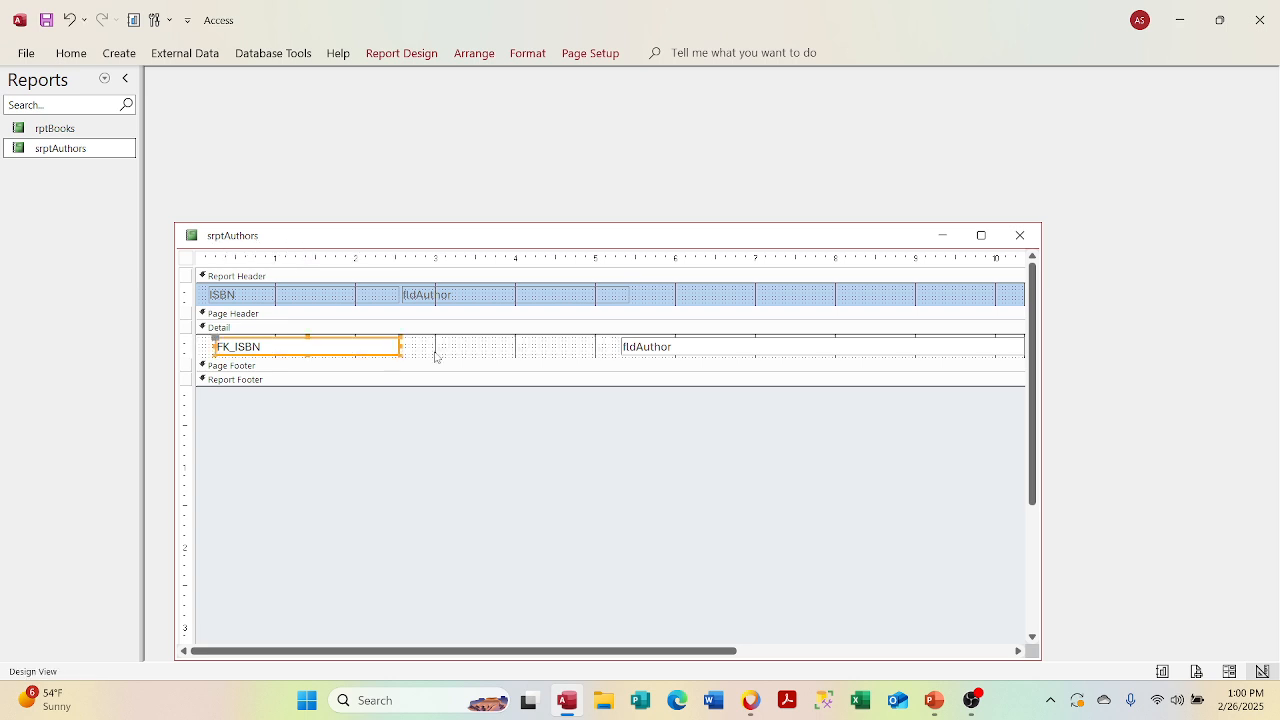
pyautogui.moveTo(624, 347); pyautogui.dragTo(418, 346)
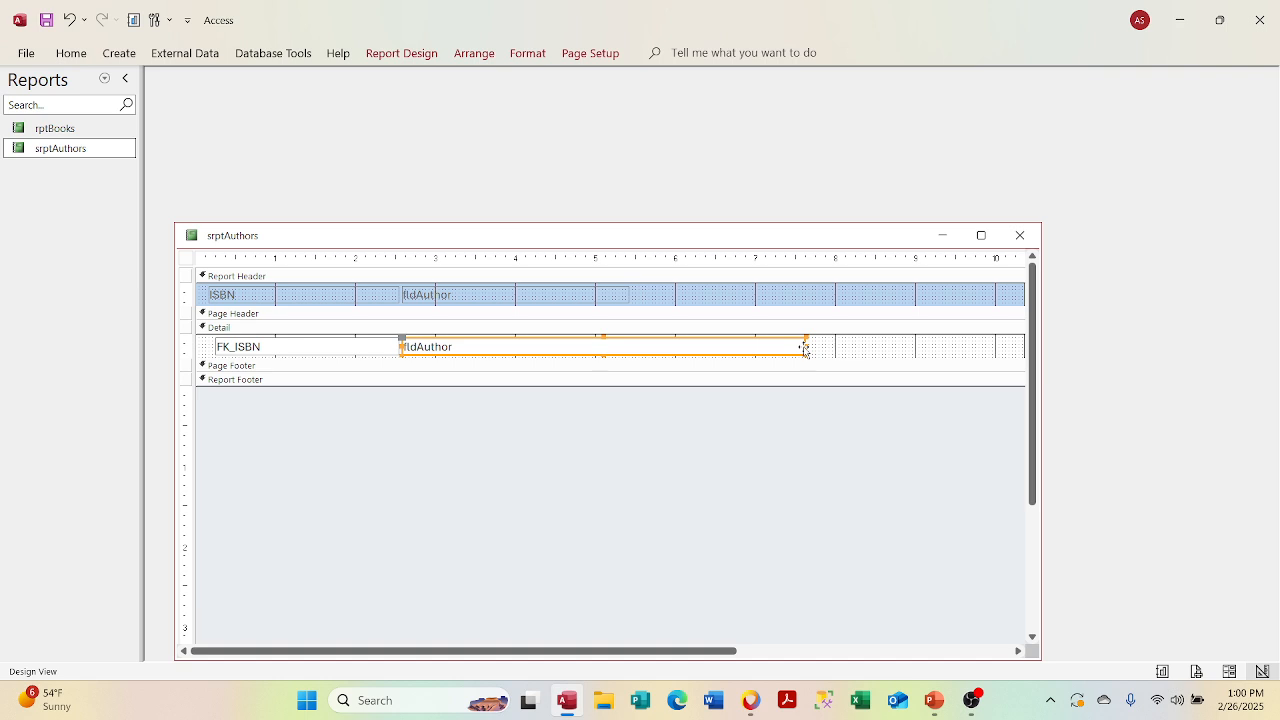
pyautogui.moveTo(802, 344); pyautogui.dragTo(638, 341)
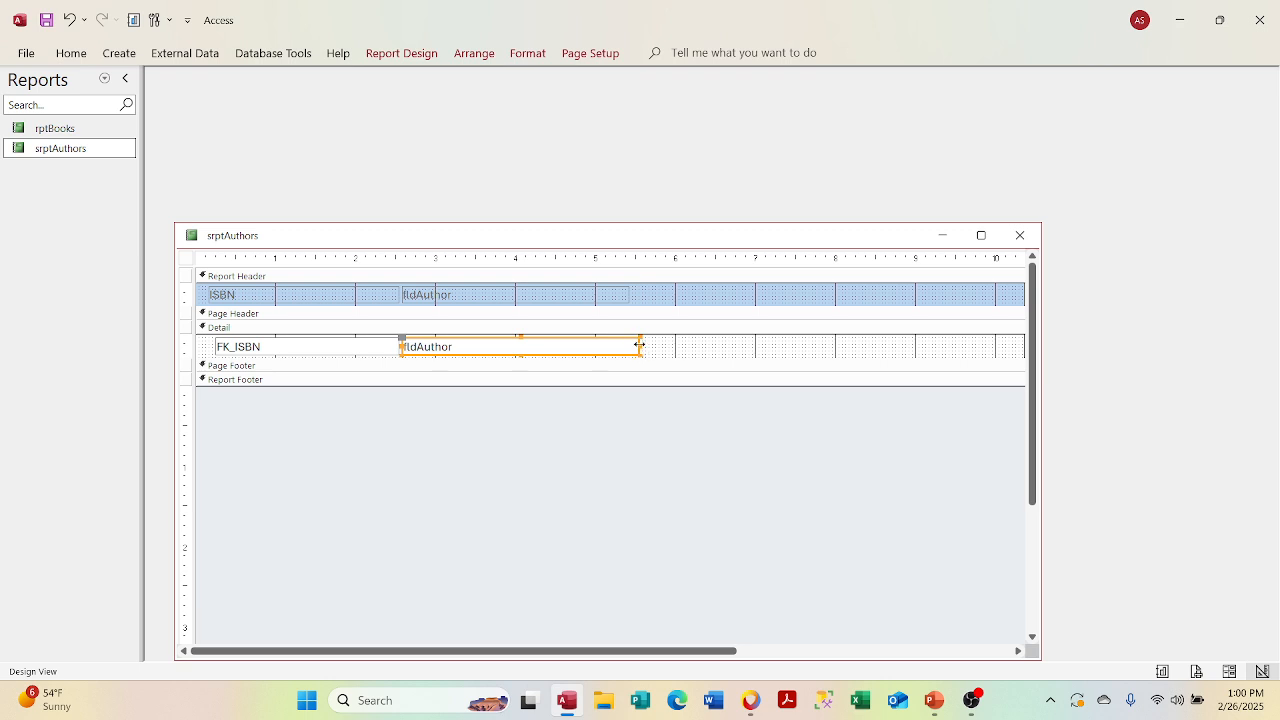
pyautogui.moveTo(638, 344); pyautogui.dragTo(631, 344)
pyautogui.moveTo(632, 344); pyautogui.dragTo(630, 344)
# Step: Reduce the width of srptAuthors to about 5.6 in, just past the author controls
pyautogui.moveTo(643, 647); pyautogui.dragTo(807, 647)
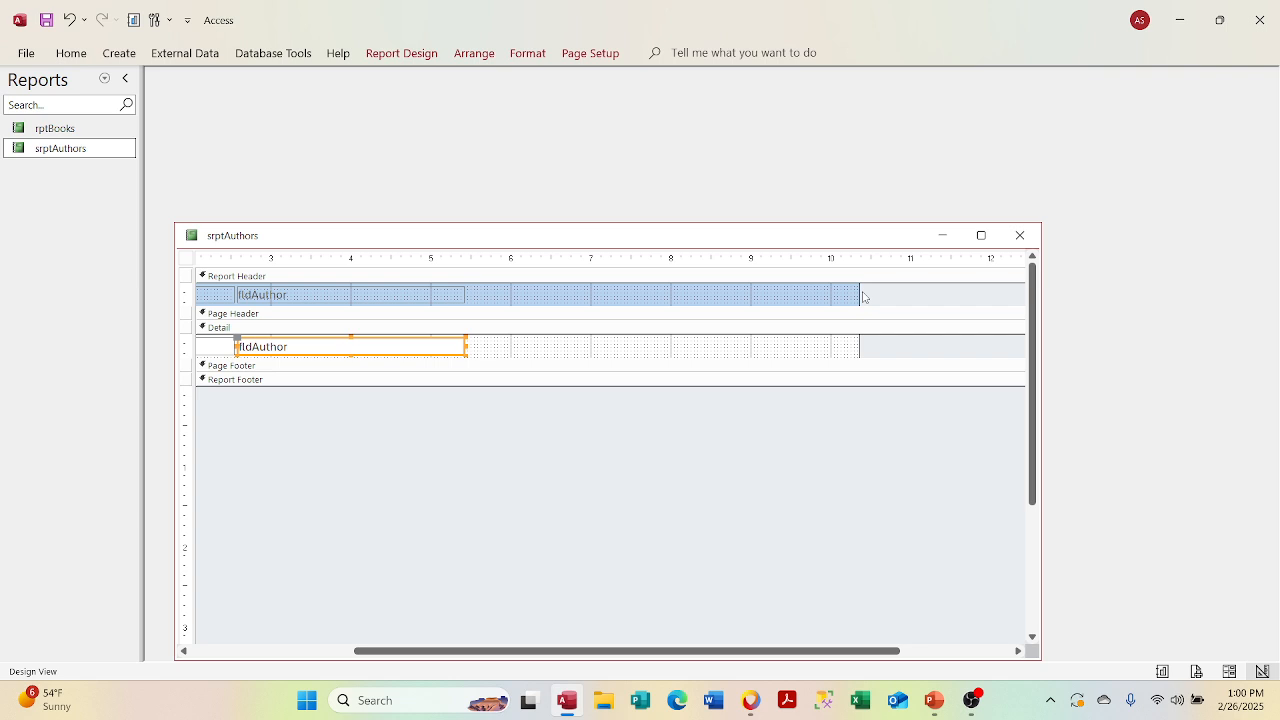
pyautogui.moveTo(859, 293); pyautogui.dragTo(479, 234)
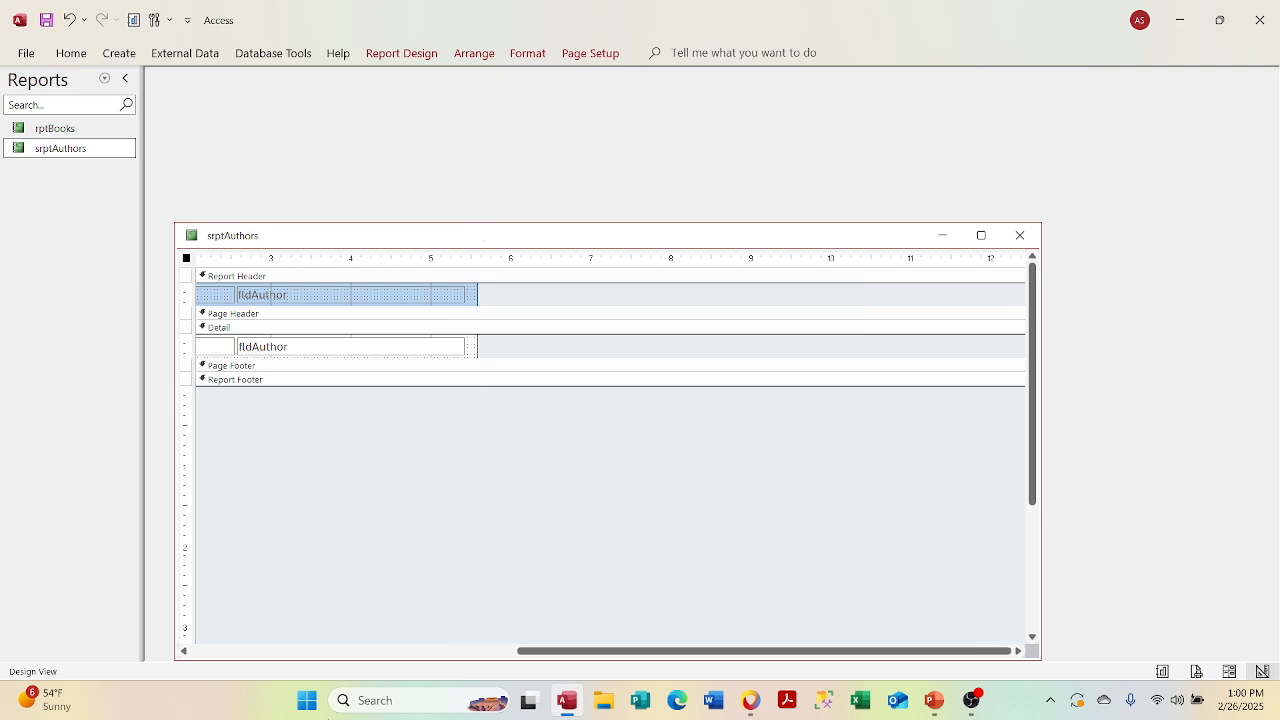
pyautogui.click(335, 656)
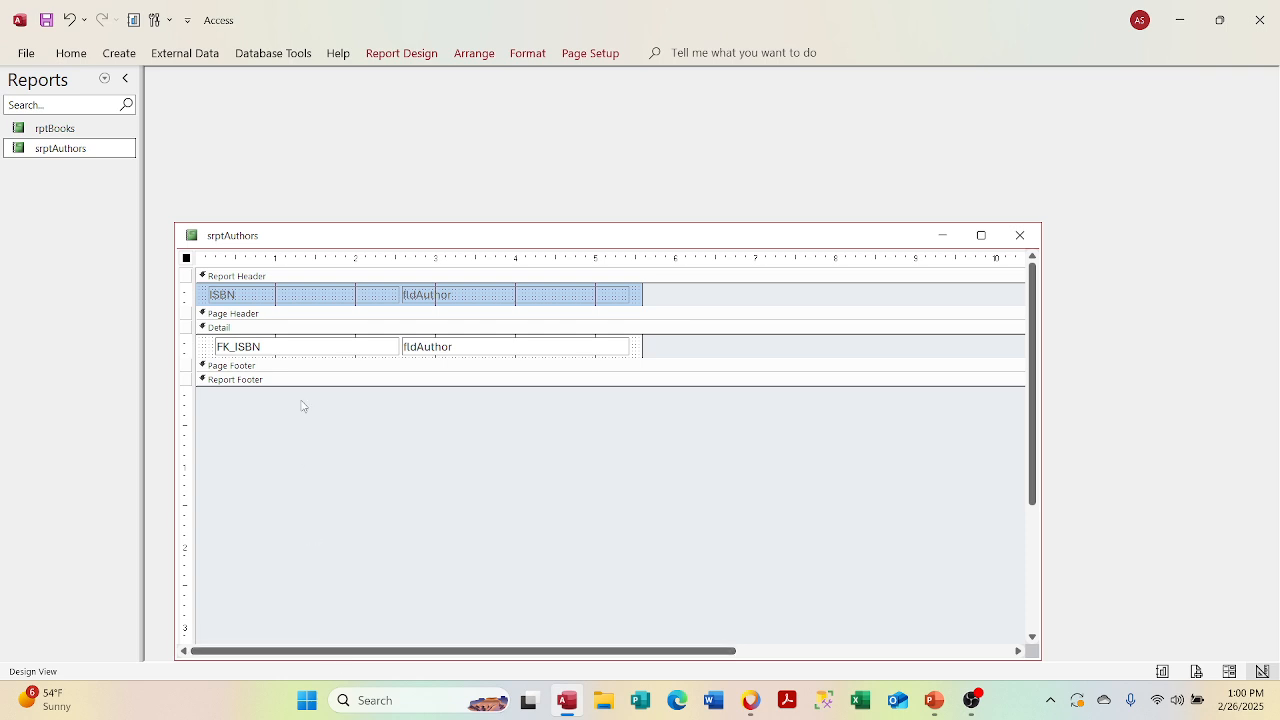
# Step: Align the FK_ISBN text box's left edge with the ISBN header label and set Visible to No for both controls
pyautogui.click(266, 348)
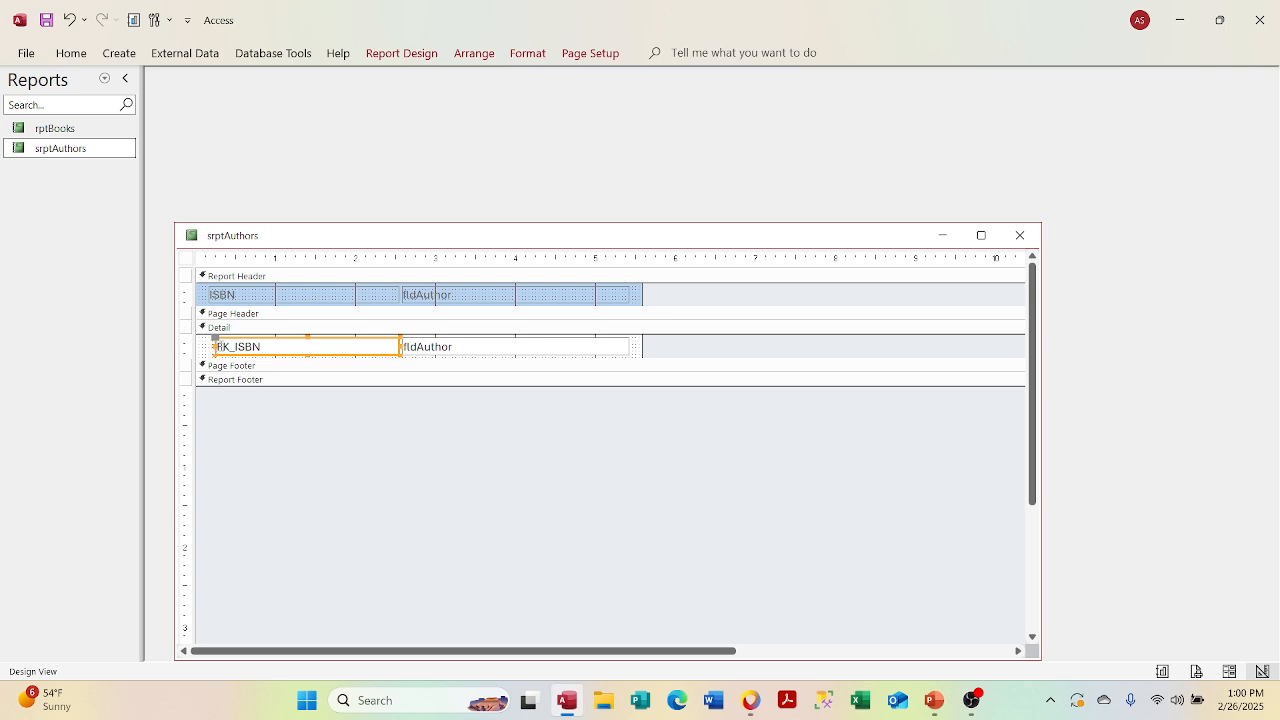
pyautogui.moveTo(213, 346); pyautogui.dragTo(207, 346)
pyautogui.keyDown('shift'); pyautogui.click(264, 303); pyautogui.keyUp('shift')
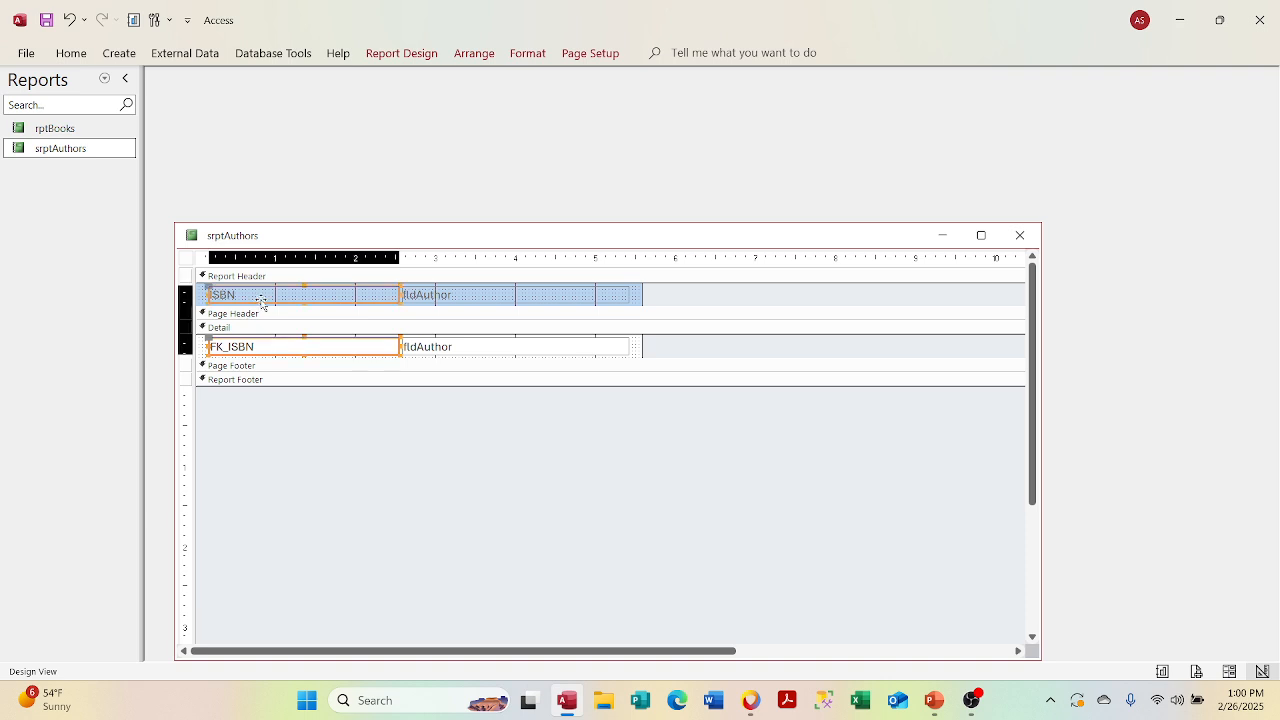
pyautogui.rightClick(264, 303)
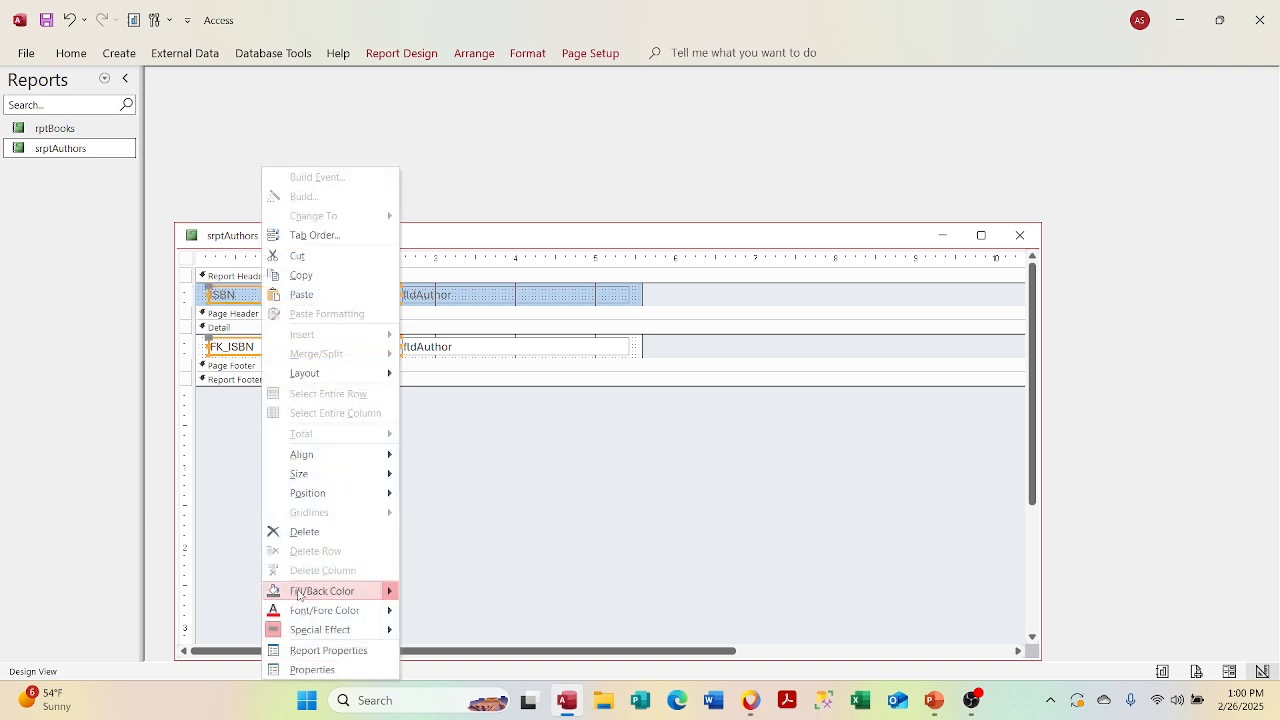
pyautogui.click(312, 669)
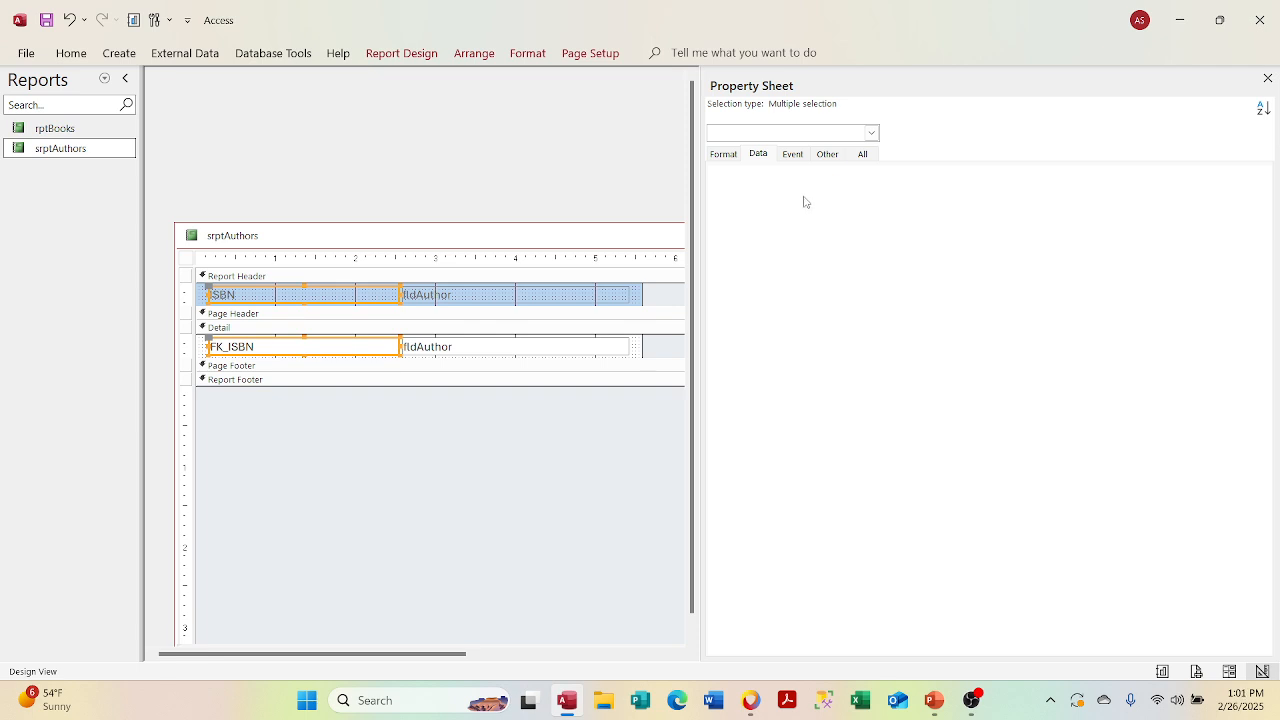
pyautogui.click(733, 158)
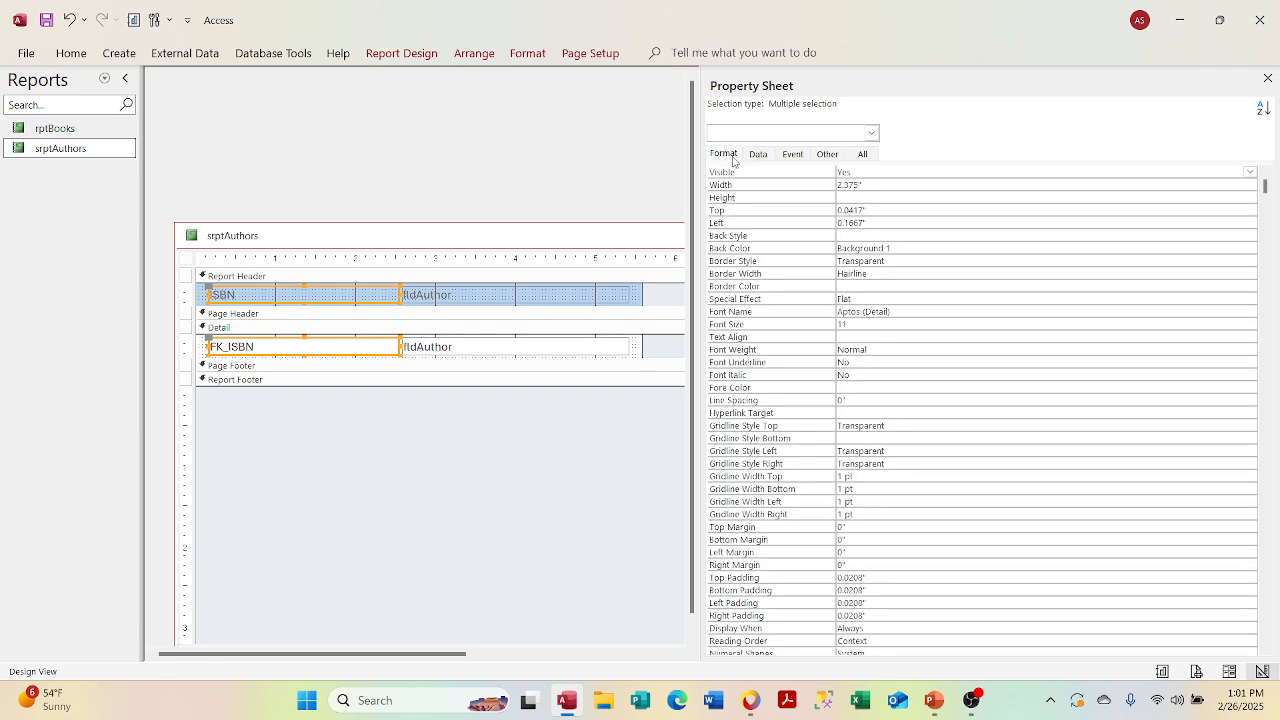
pyautogui.click(1250, 172)
pyautogui.click(1233, 190)
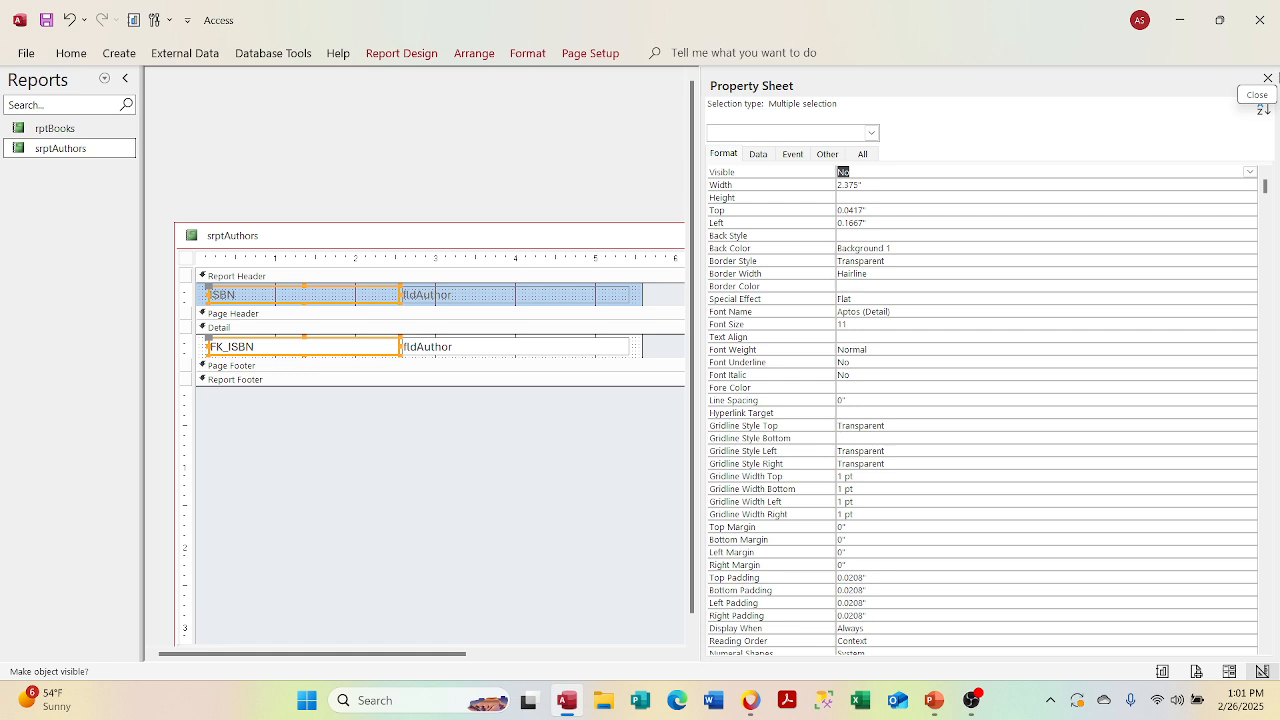
pyautogui.click(1267, 78)
pyautogui.click(763, 288)
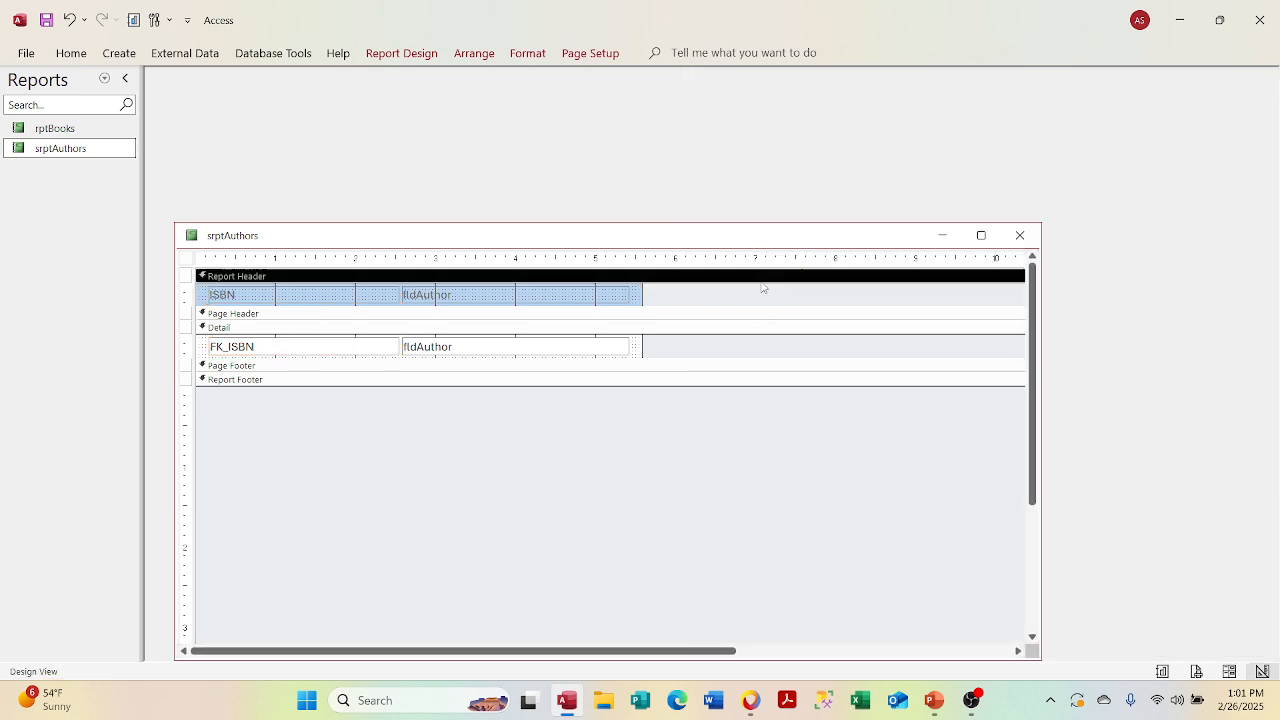
# Step: Narrow the ISBN header label and the FK_ISBN text box together to about 0.6 in wide
pyautogui.click(379, 300)
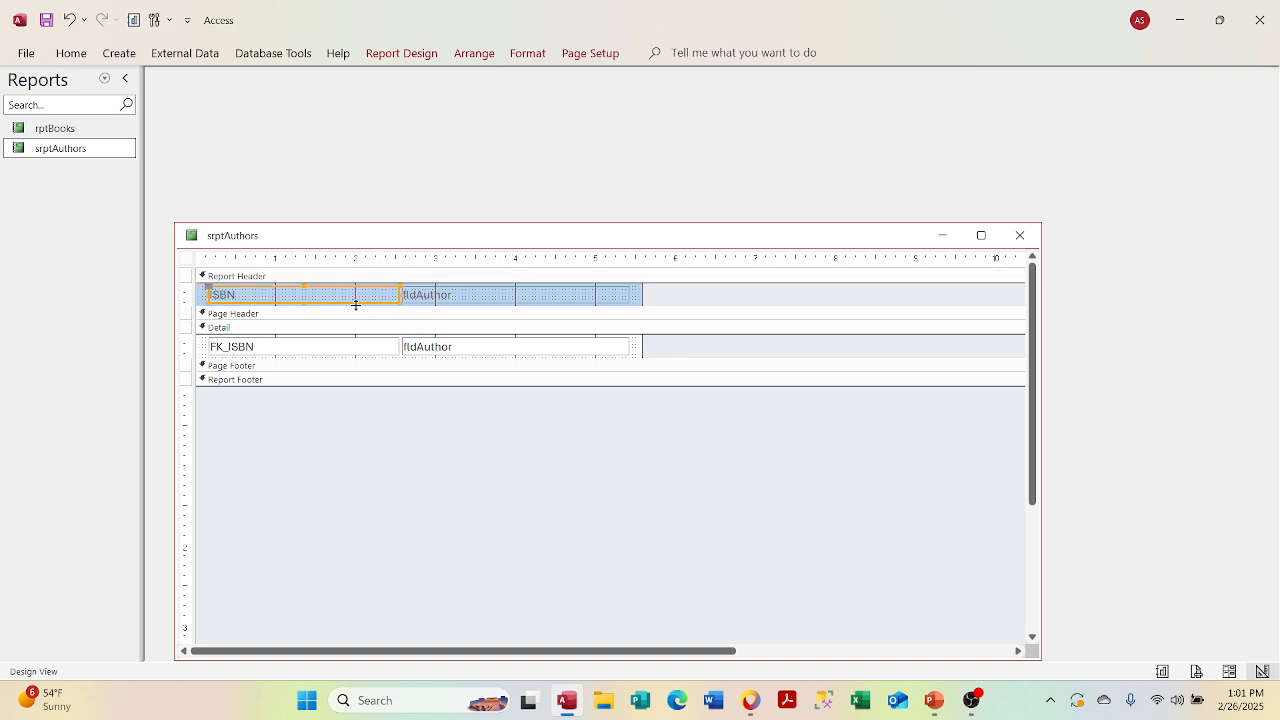
pyautogui.keyDown('shift'); pyautogui.click(363, 344); pyautogui.keyUp('shift')
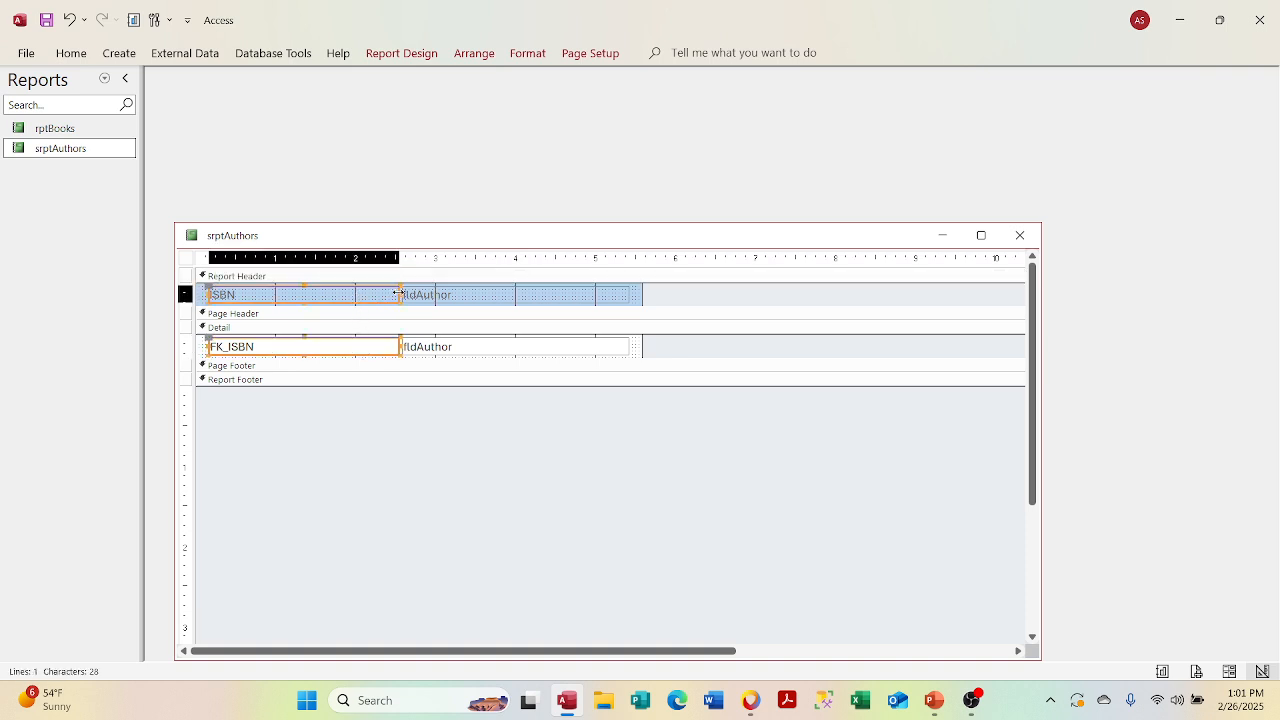
pyautogui.moveTo(399, 293); pyautogui.dragTo(255, 294)
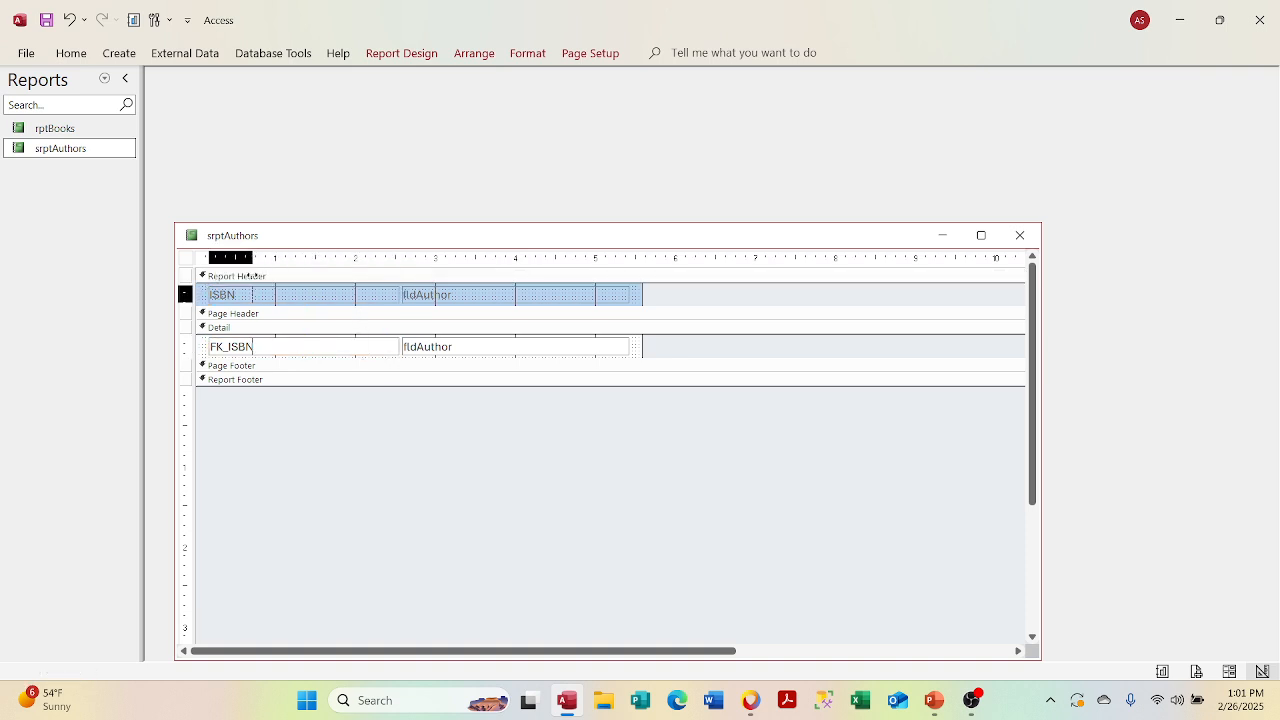
# Step: Shift the fldAuthor header label and text box together to the left, directly beside the narrowed ISBN controls
pyautogui.click(440, 295)
pyautogui.keyDown('shift'); pyautogui.click(428, 347); pyautogui.keyUp('shift')
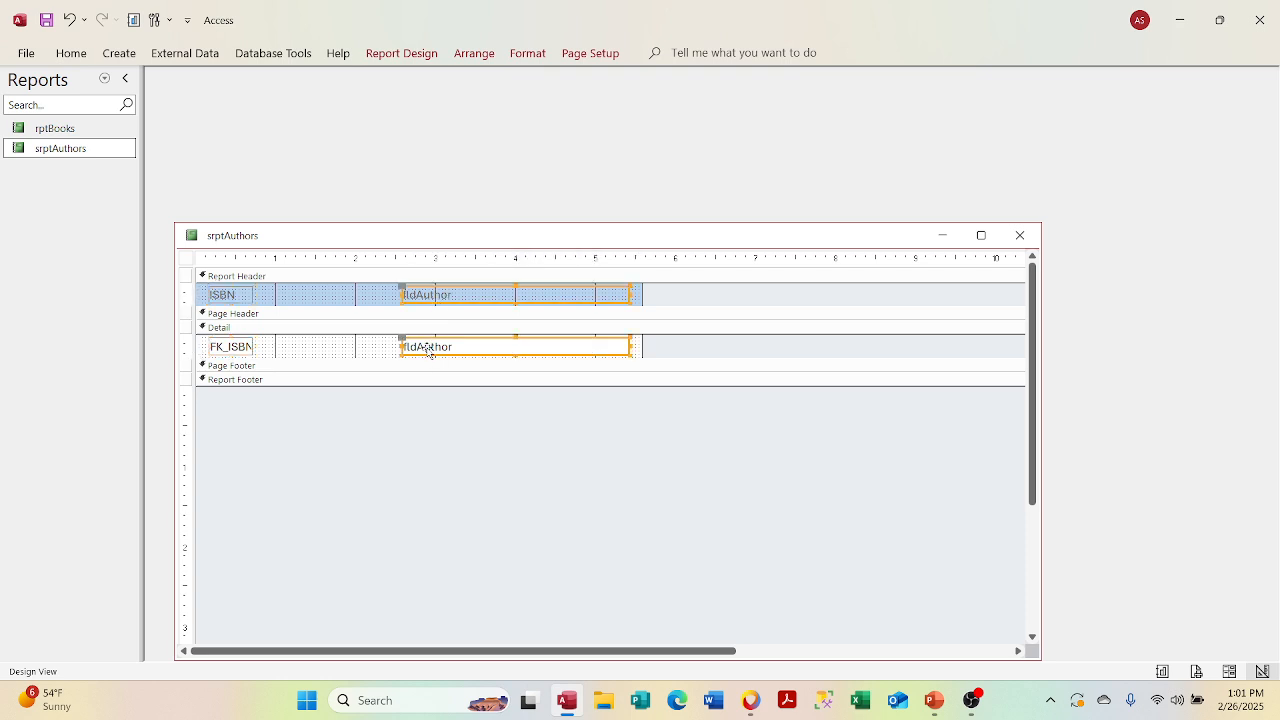
pyautogui.press('Left')
pyautogui.press('Left')
pyautogui.press('Left')
pyautogui.press('Left')
pyautogui.press('Left')
pyautogui.press('Left')
pyautogui.press('Left')
pyautogui.press('Left')
pyautogui.press('Left')
pyautogui.press('Left')
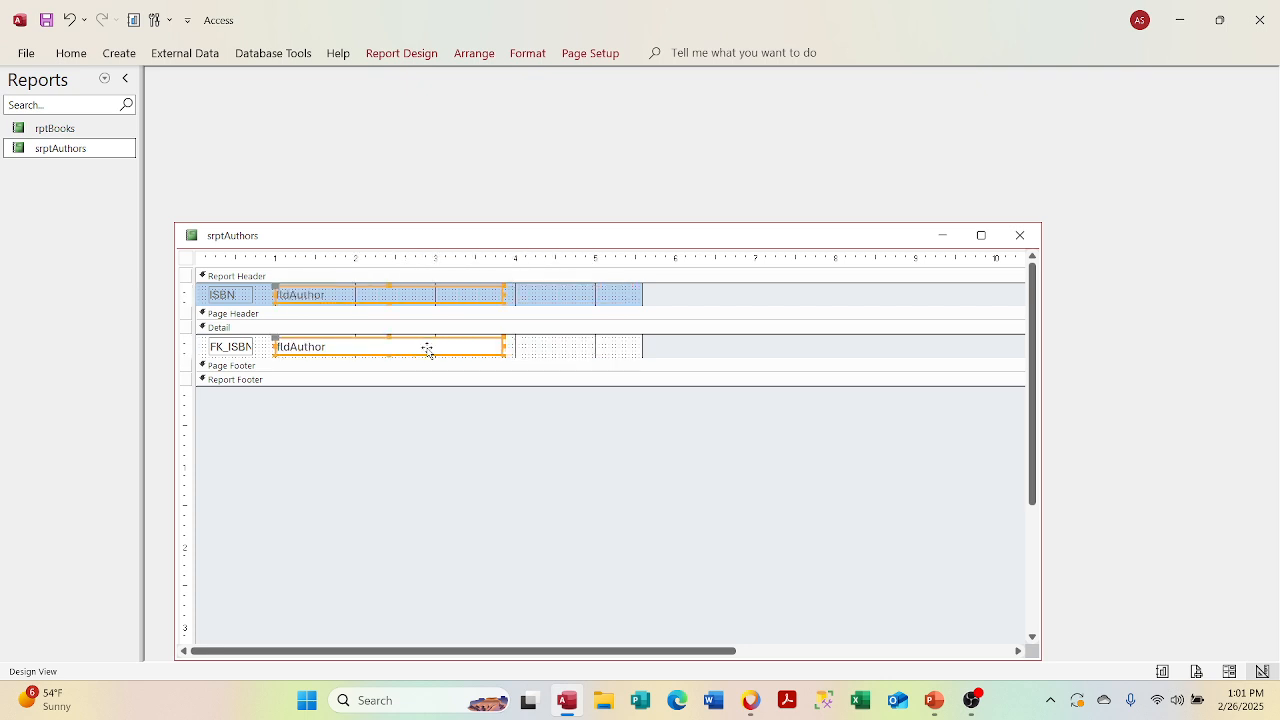
pyautogui.press('Left')
pyautogui.press('Left')
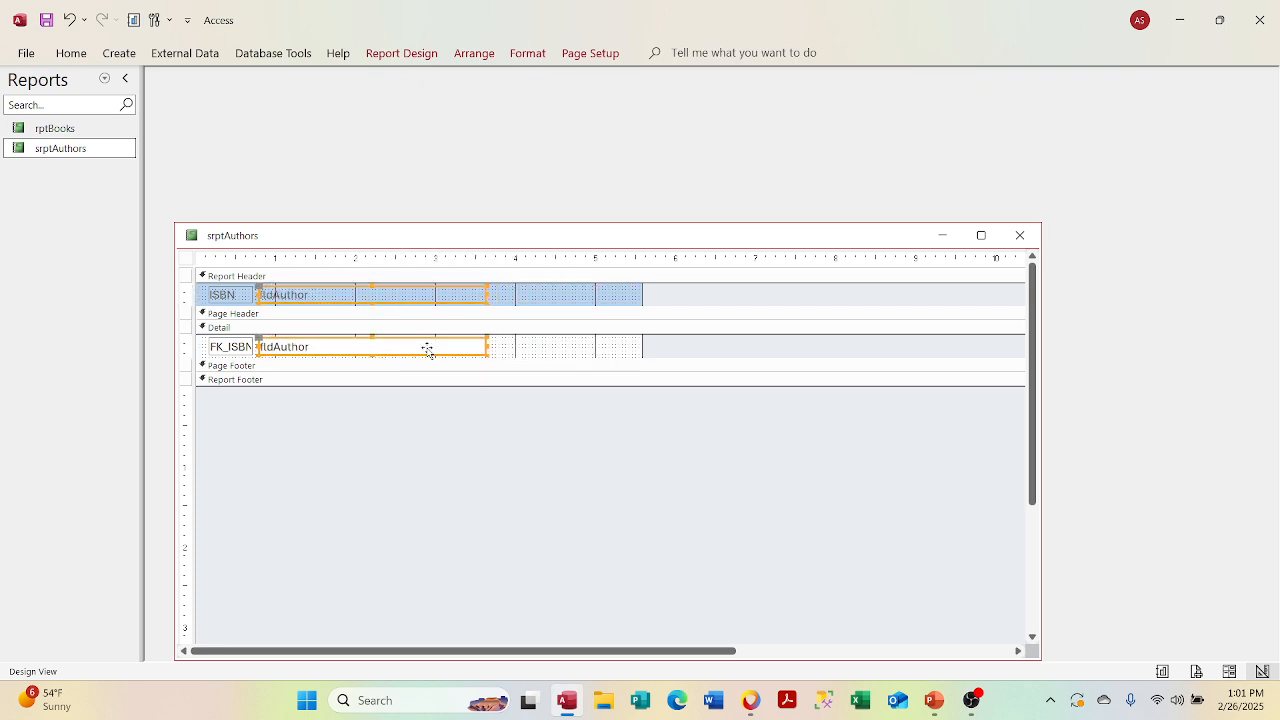
# Step: Change the caption of the fldAuthor label in the srptAuthors report header to "Author (s)"
pyautogui.click(313, 295)
pyautogui.doubleClick(326, 297)
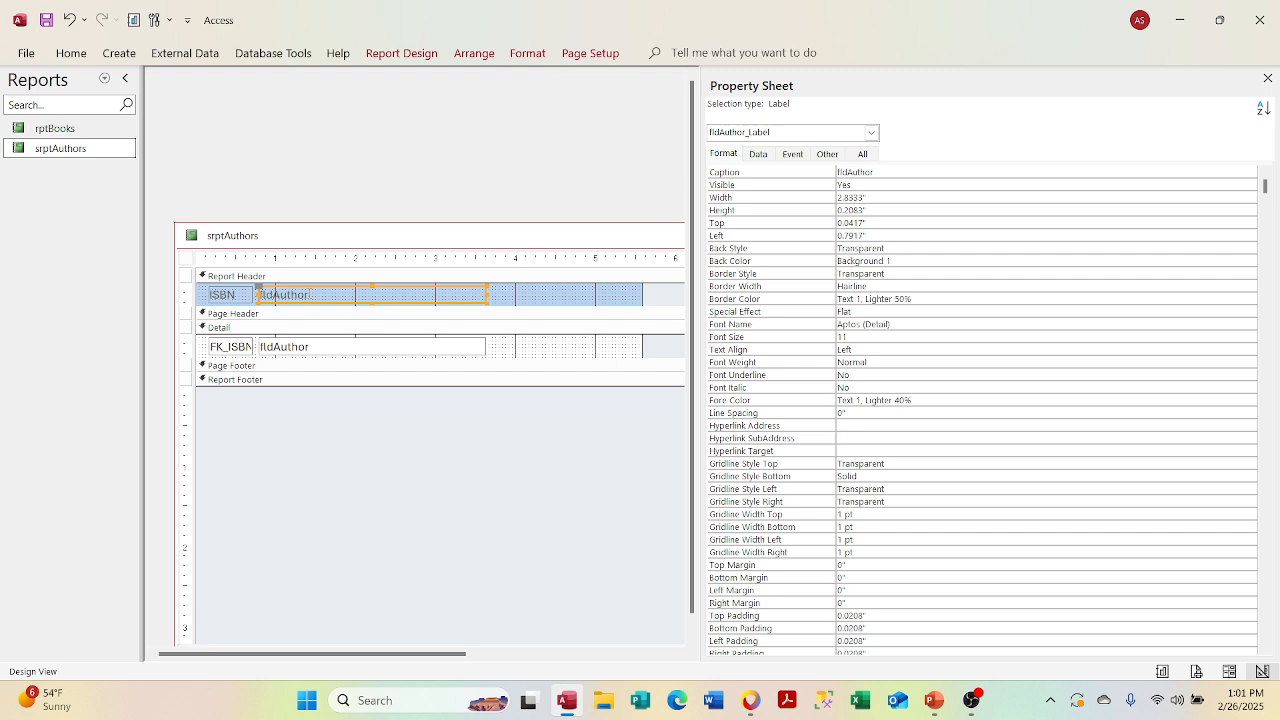
pyautogui.click(309, 294)
pyautogui.press('BackSpace')
pyautogui.press('BackSpace')
pyautogui.press('BackSpace')
pyautogui.press('BackSpace')
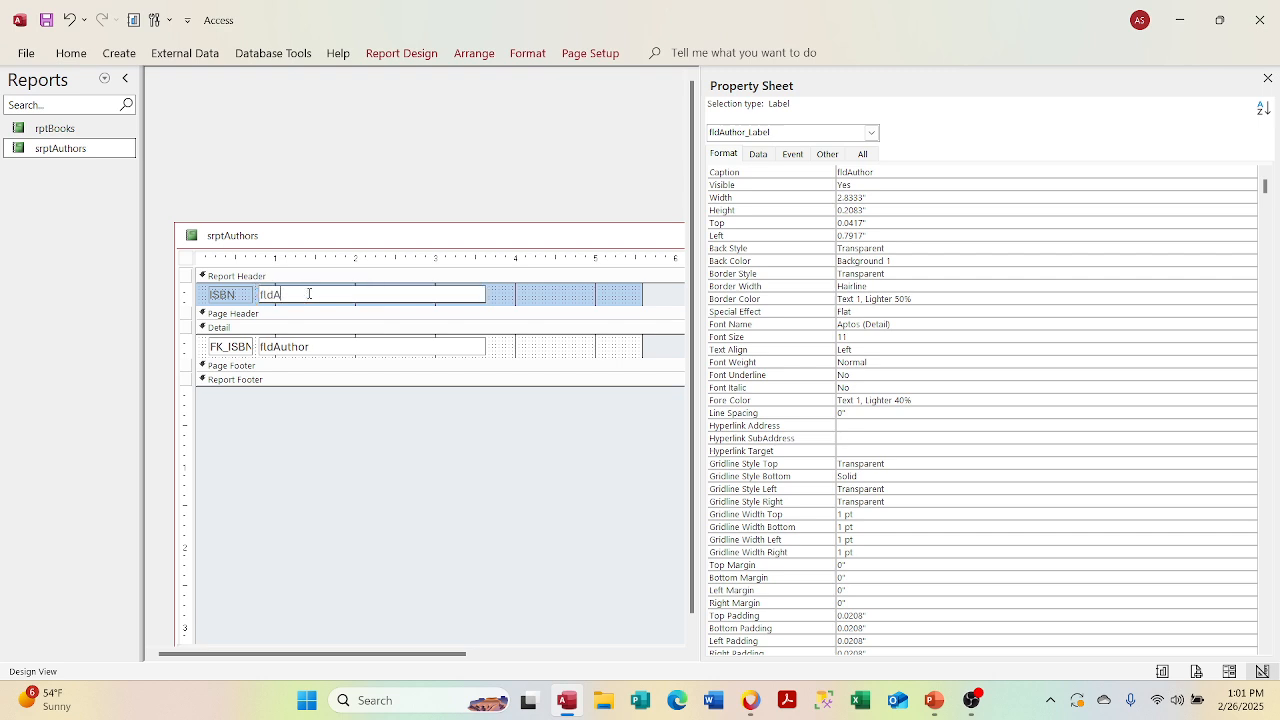
pyautogui.press('BackSpace')
pyautogui.press('BackSpace')
pyautogui.press('BackSpace')
pyautogui.write('Author (s)')
pyautogui.rightClick(984, 212)
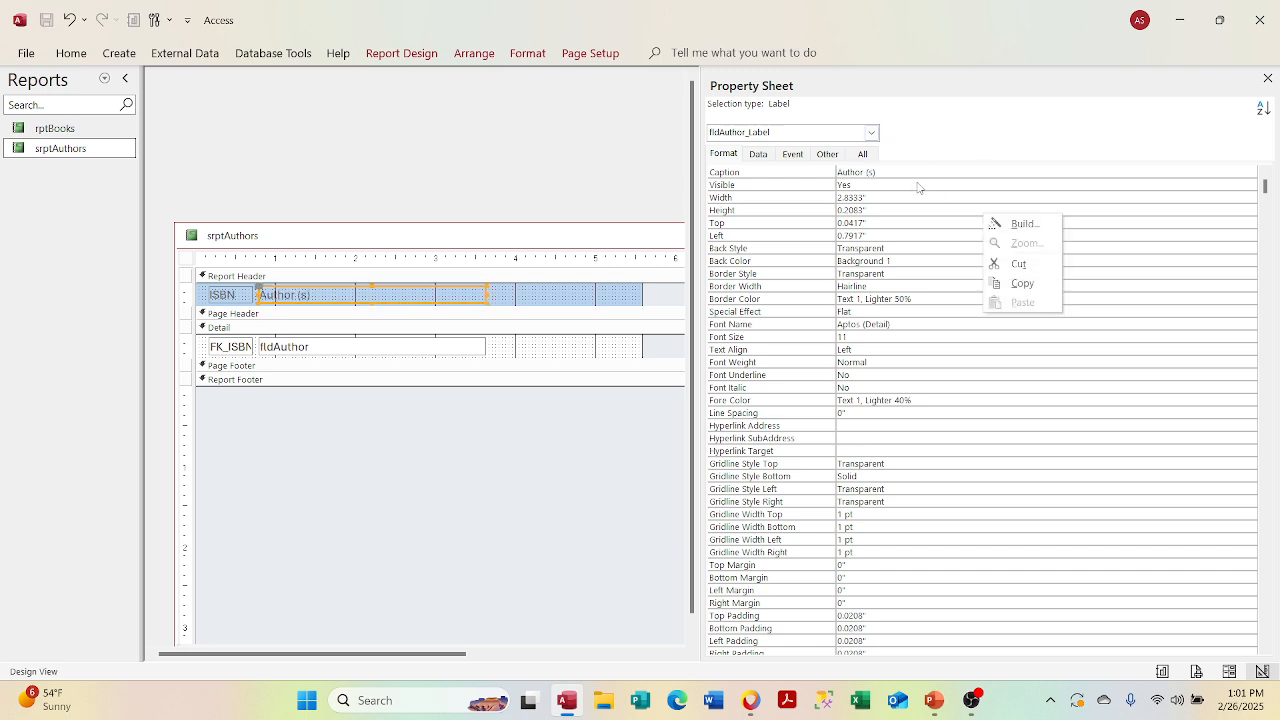
pyautogui.click(863, 155)
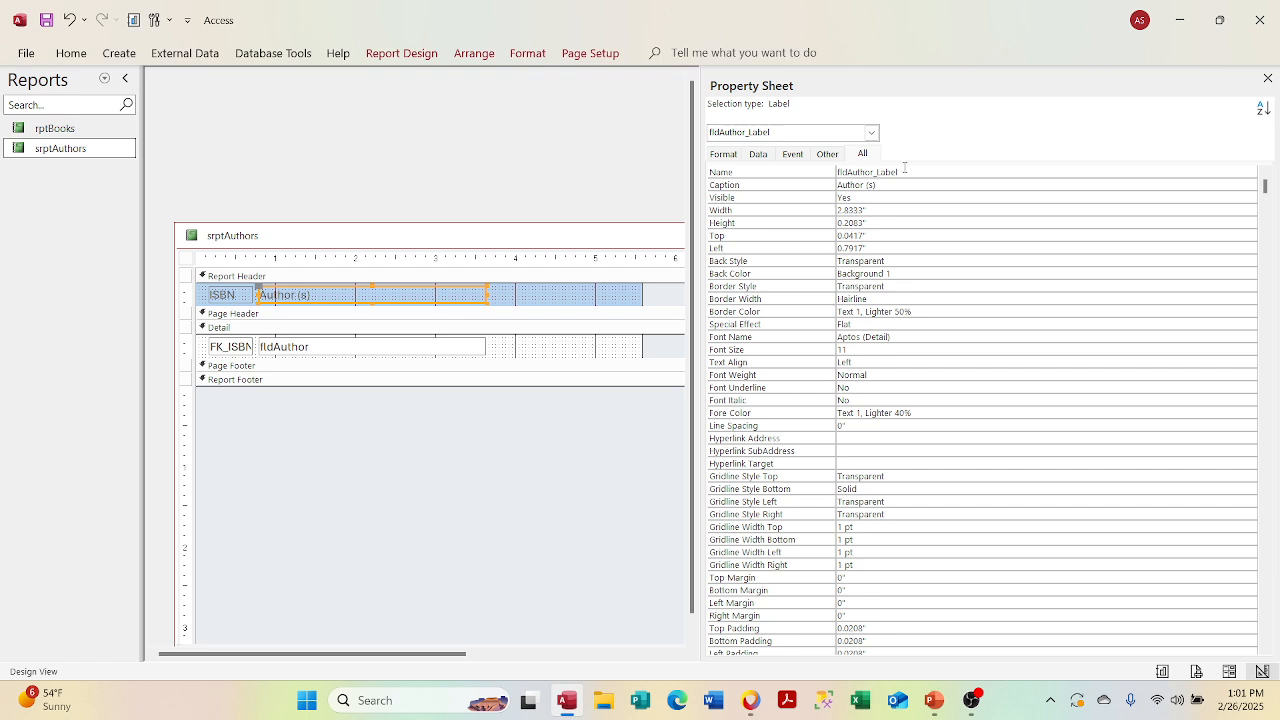
pyautogui.click(966, 170)
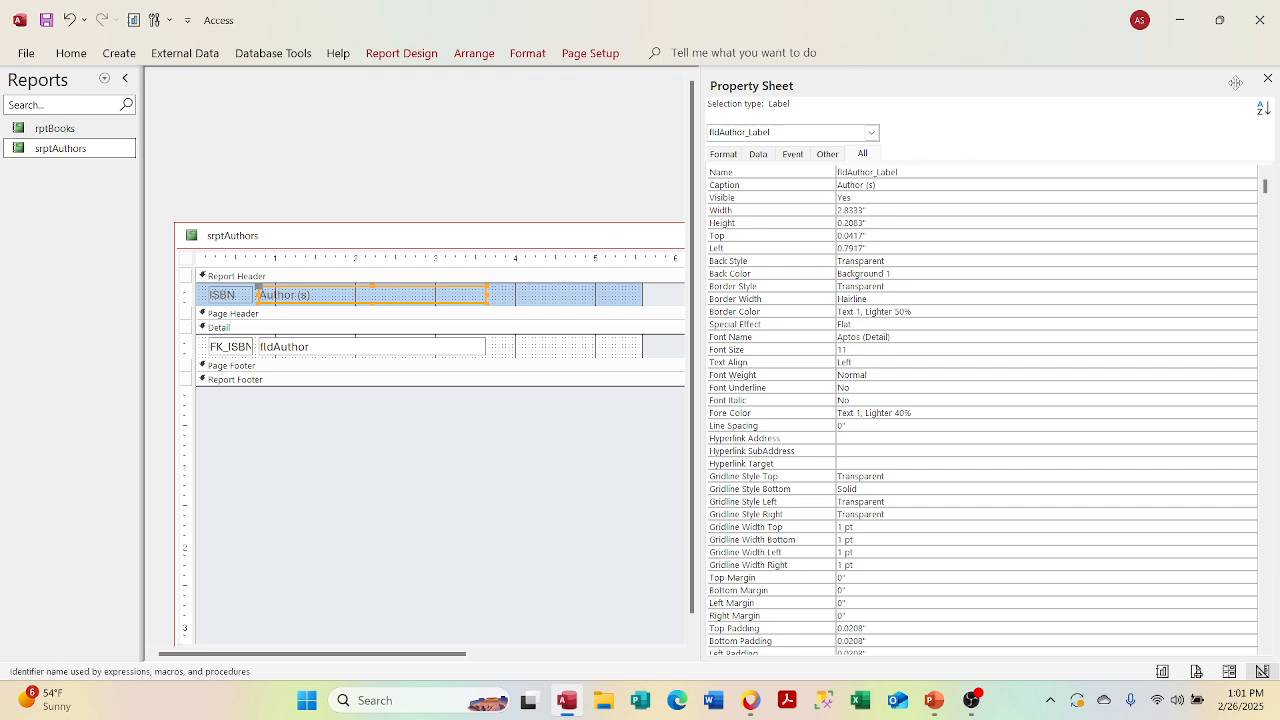
pyautogui.click(1267, 79)
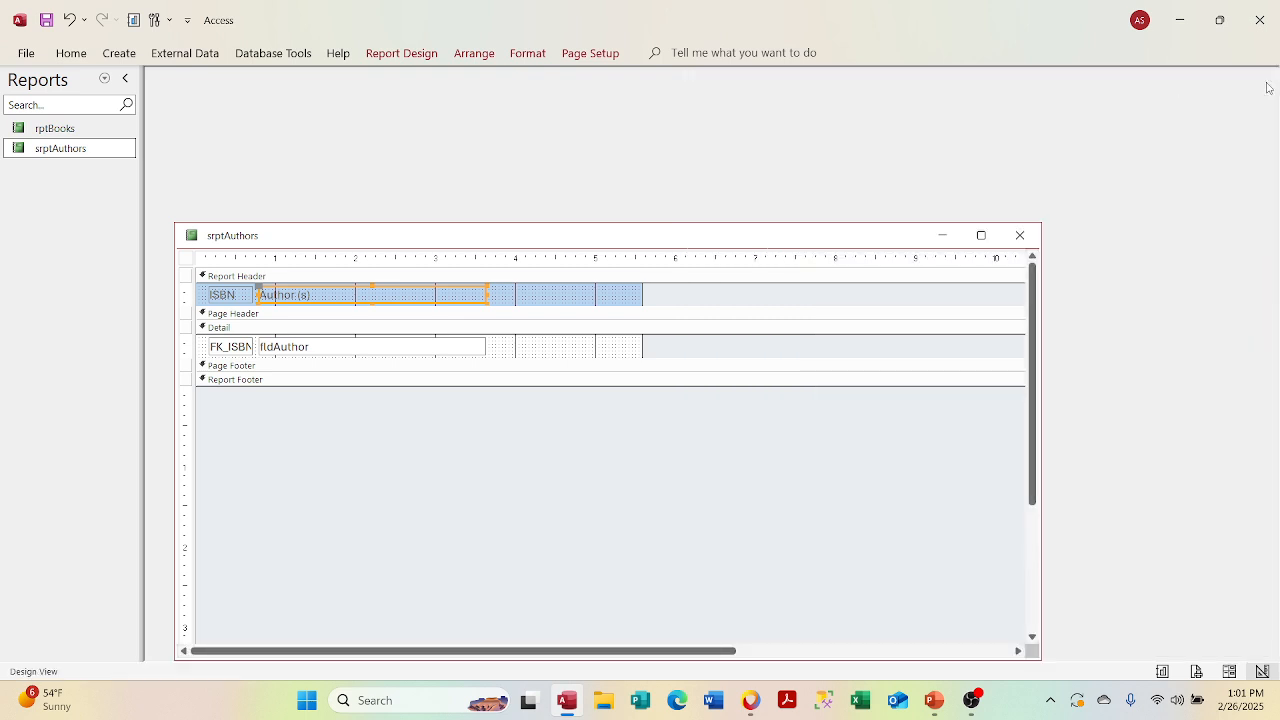
# Step: Check srptAuthors in Report View, then narrow its design area to about 3.7 in, flush with the author controls
pyautogui.rightClick(587, 240)
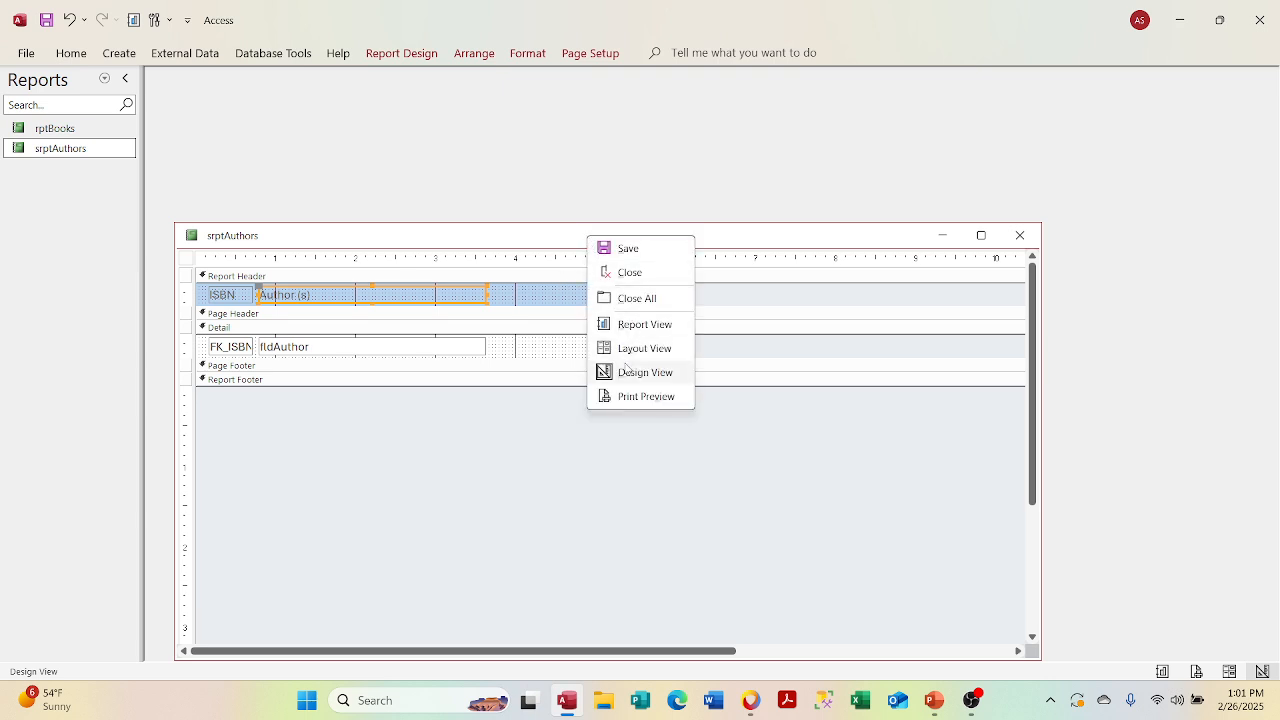
pyautogui.click(628, 326)
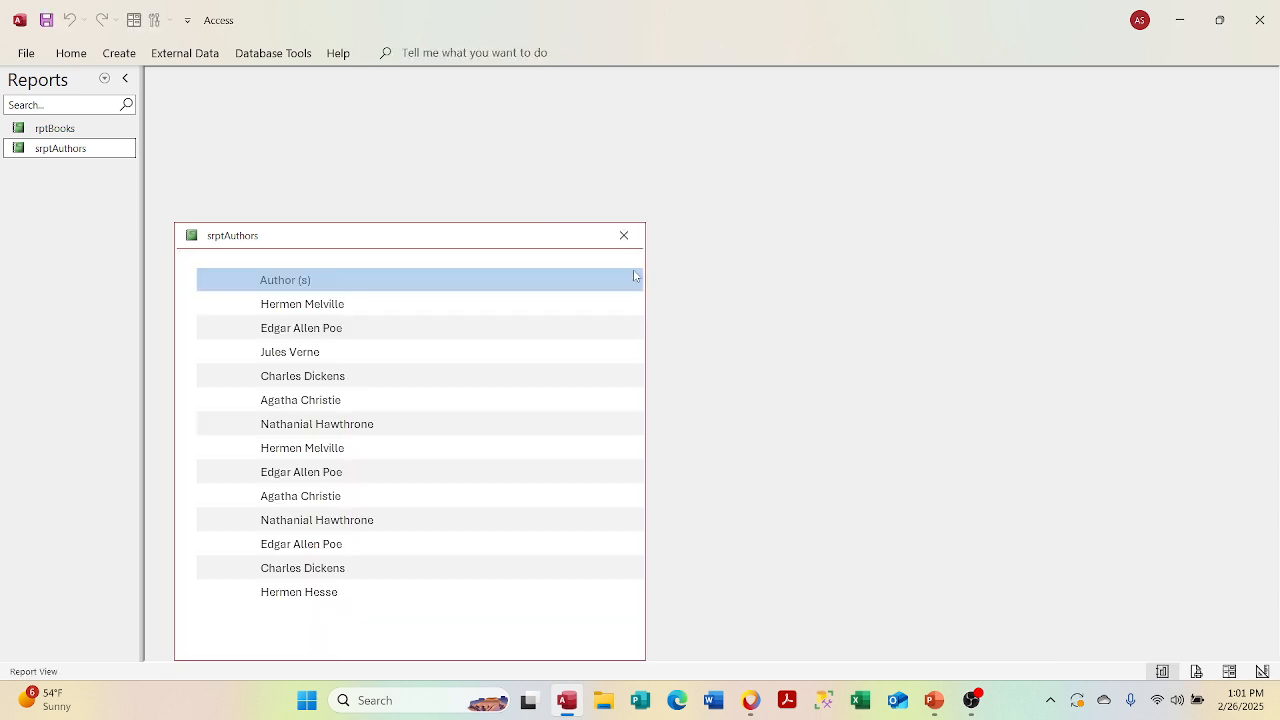
pyautogui.rightClick(549, 234)
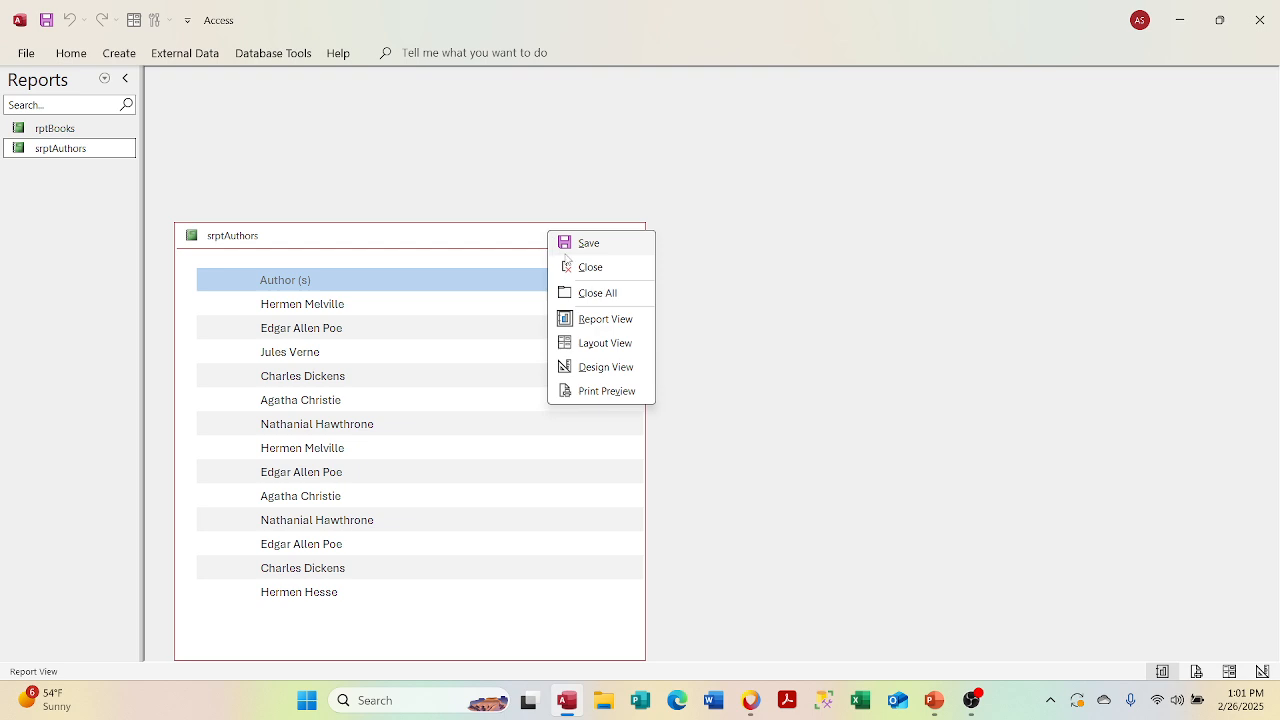
pyautogui.click(571, 367)
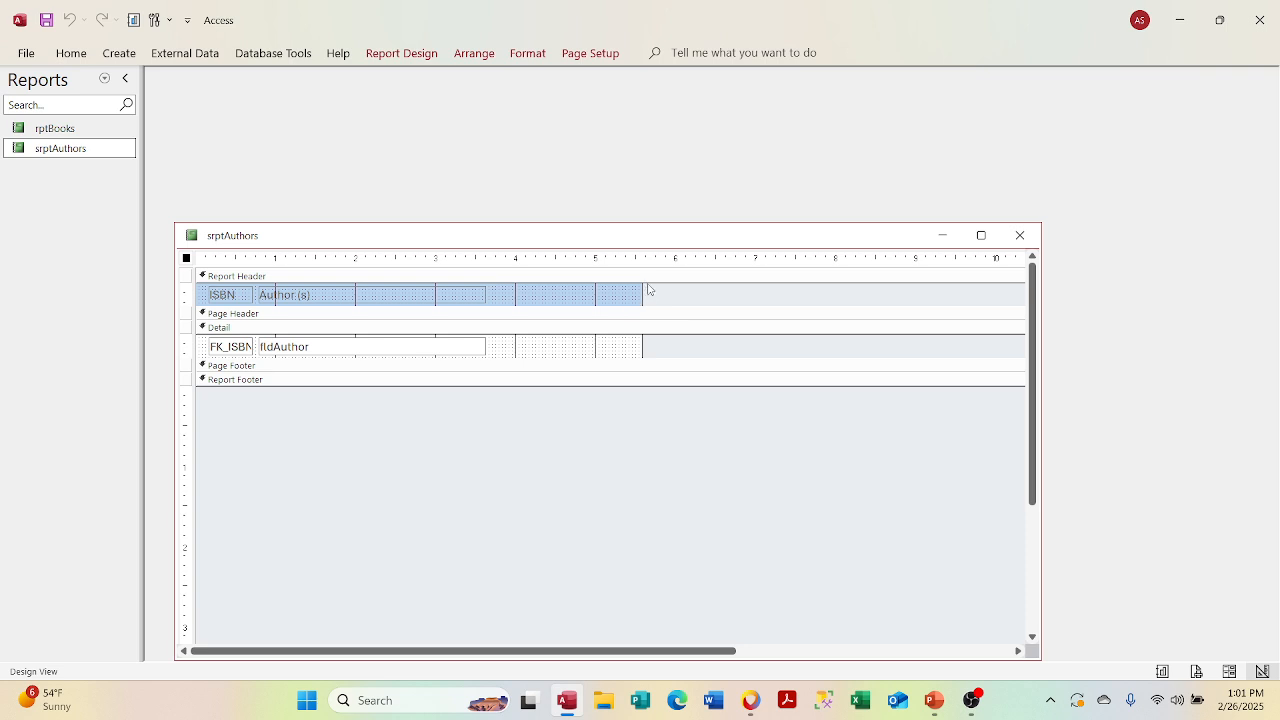
pyautogui.moveTo(642, 289); pyautogui.dragTo(490, 292)
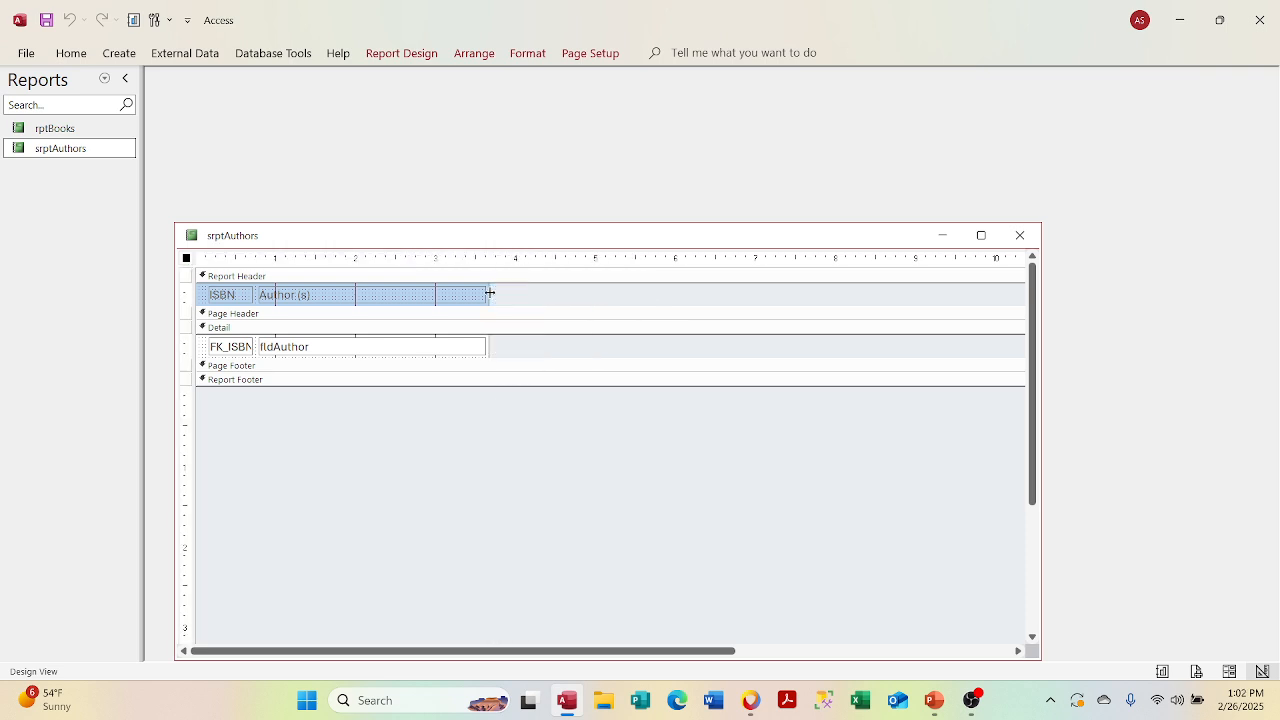
# Step: Preview the narrowed srptAuthors in Report View and close it, saving the design changes
pyautogui.rightClick(531, 237)
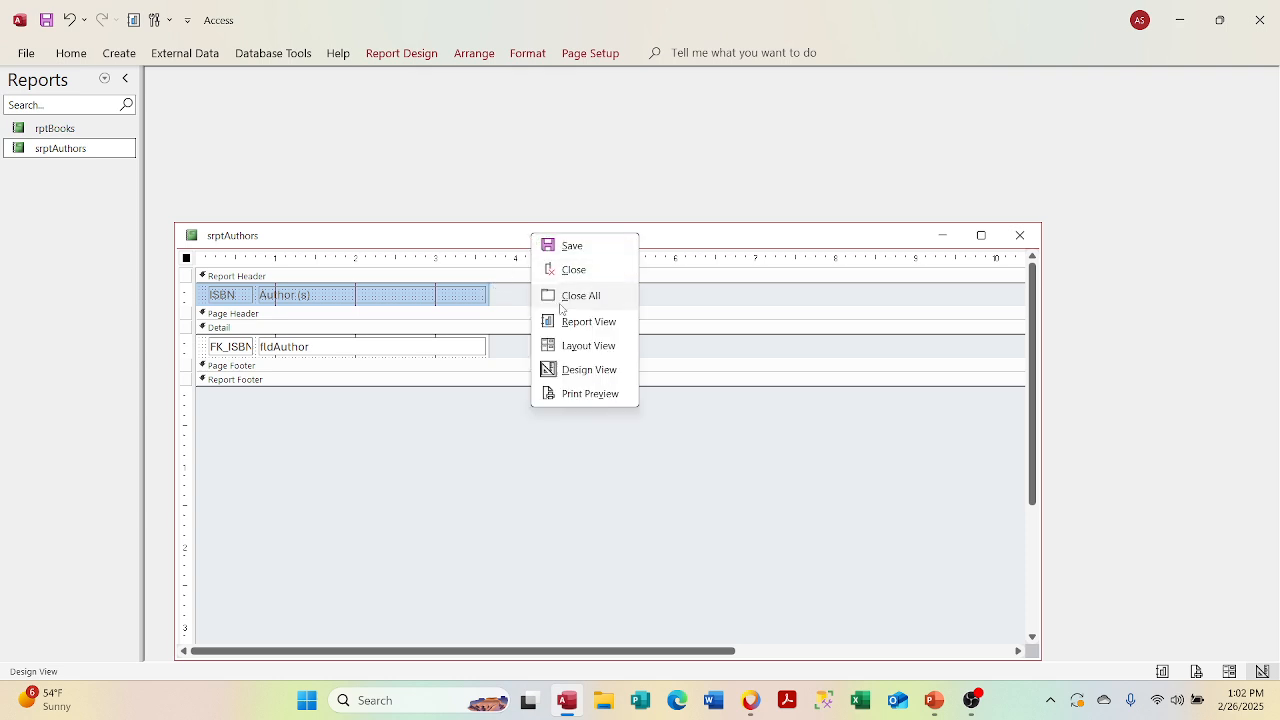
pyautogui.click(559, 321)
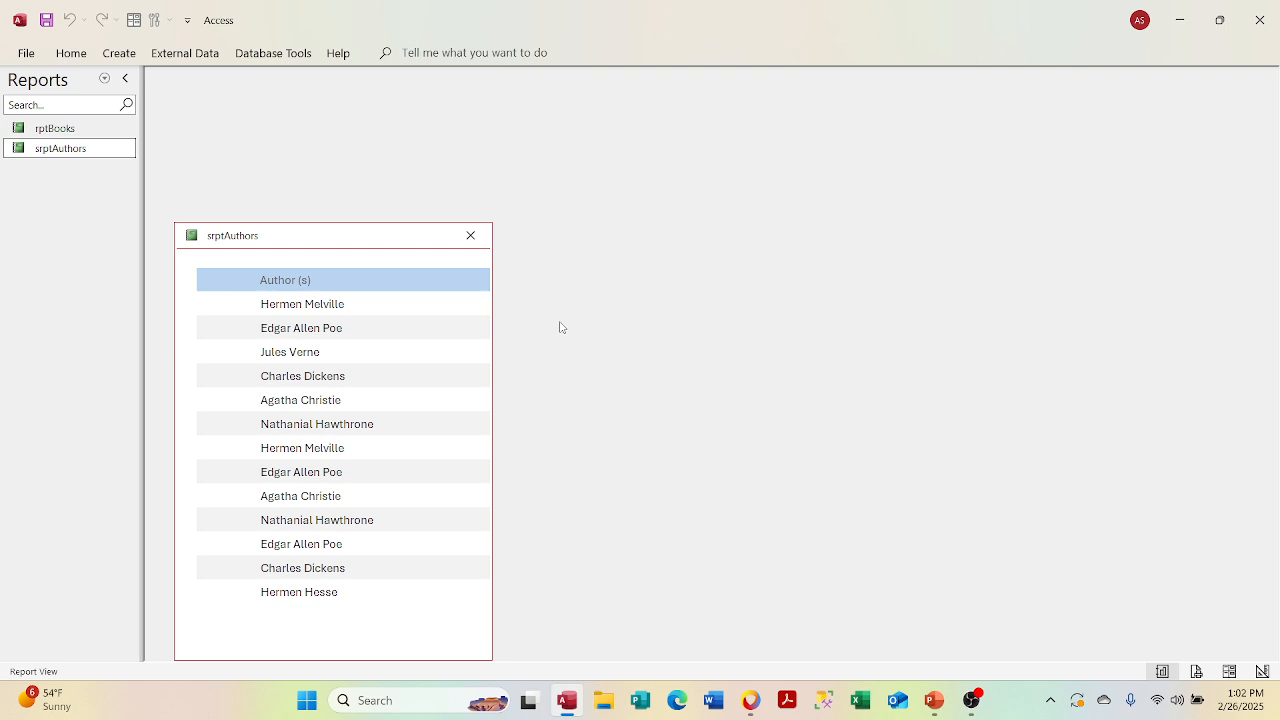
pyautogui.click(470, 235)
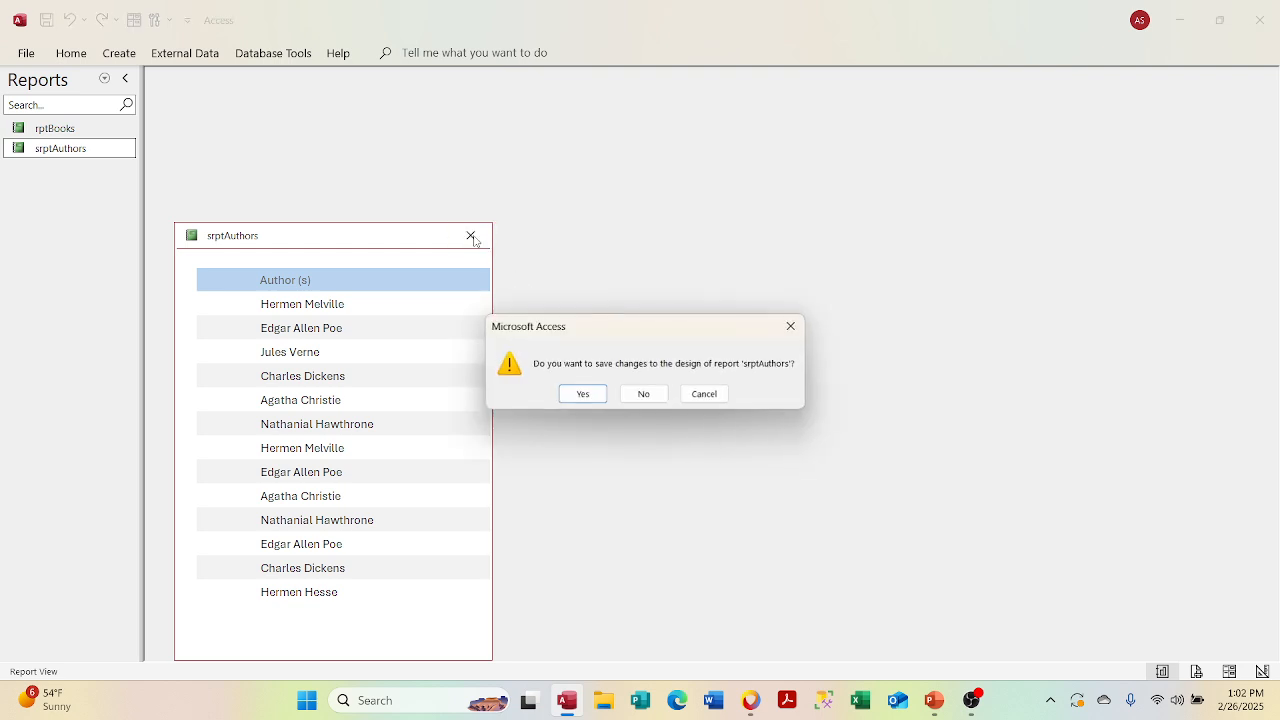
pyautogui.click(581, 394)
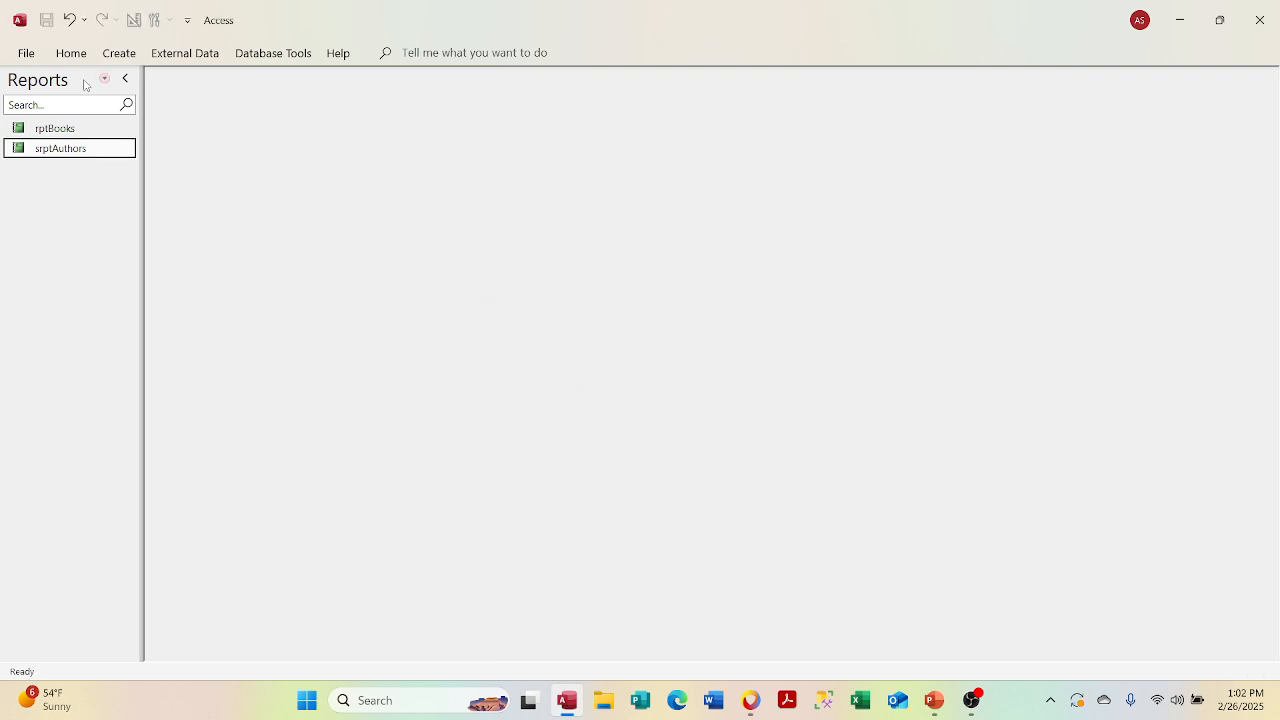
# Step: Open the rptBooks report and switch it to Design View
pyautogui.click(62, 131)
pyautogui.doubleClick(60, 131)
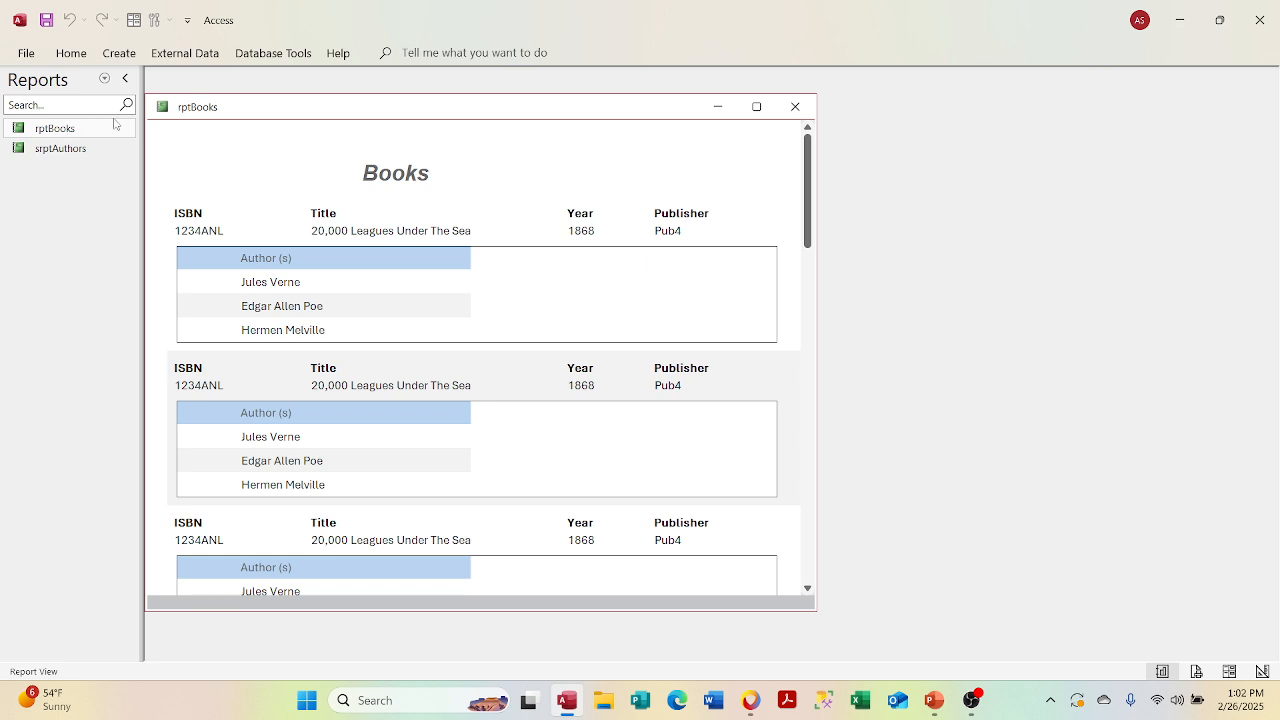
pyautogui.rightClick(312, 112)
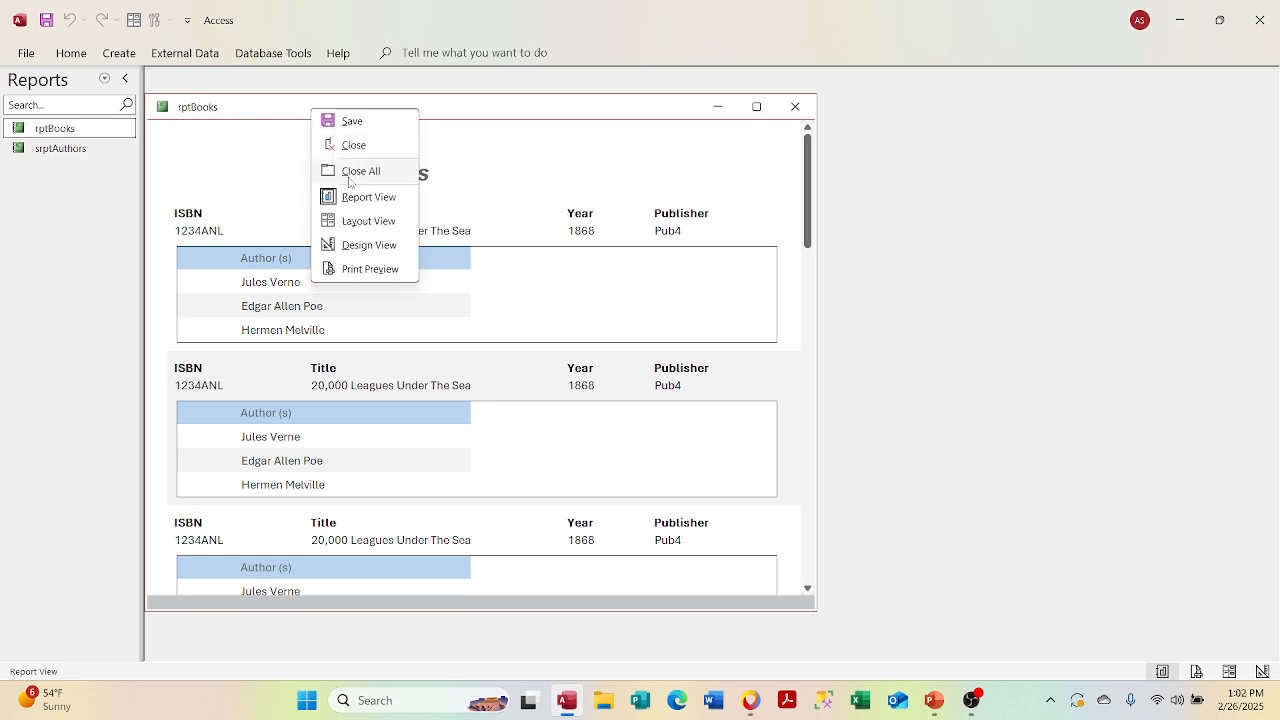
pyautogui.click(368, 221)
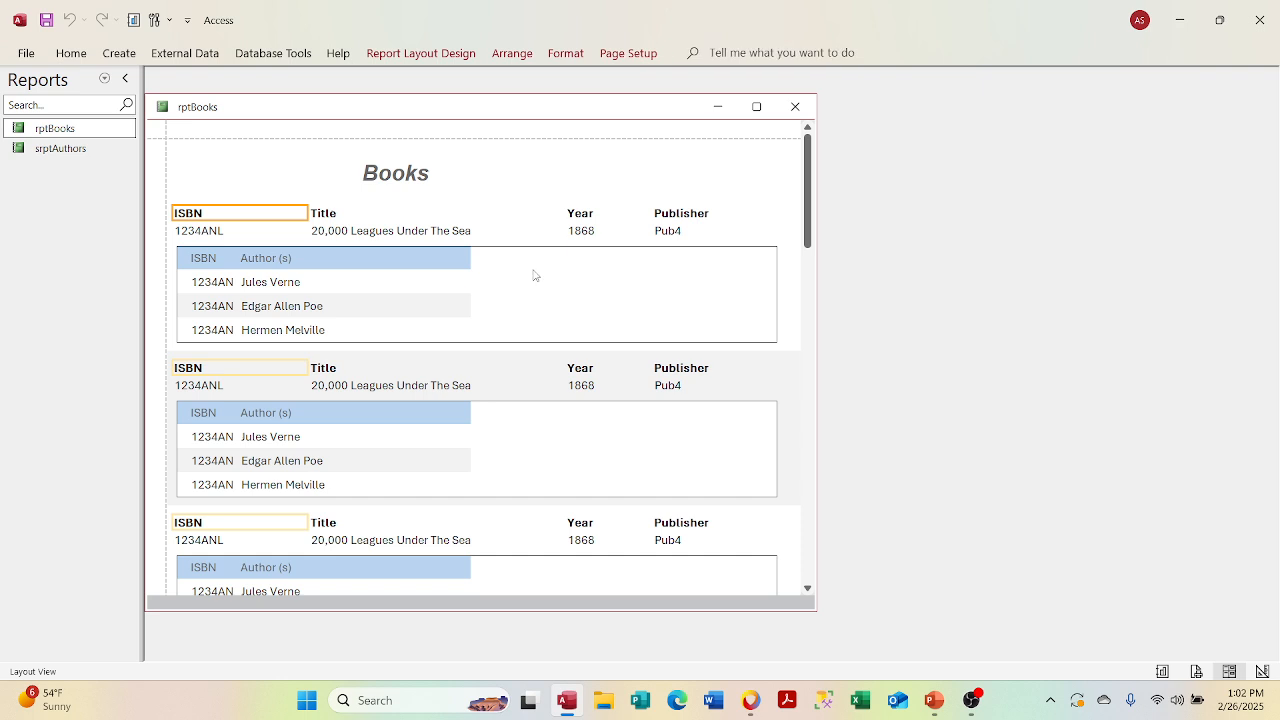
pyautogui.rightClick(428, 113)
pyautogui.click(464, 246)
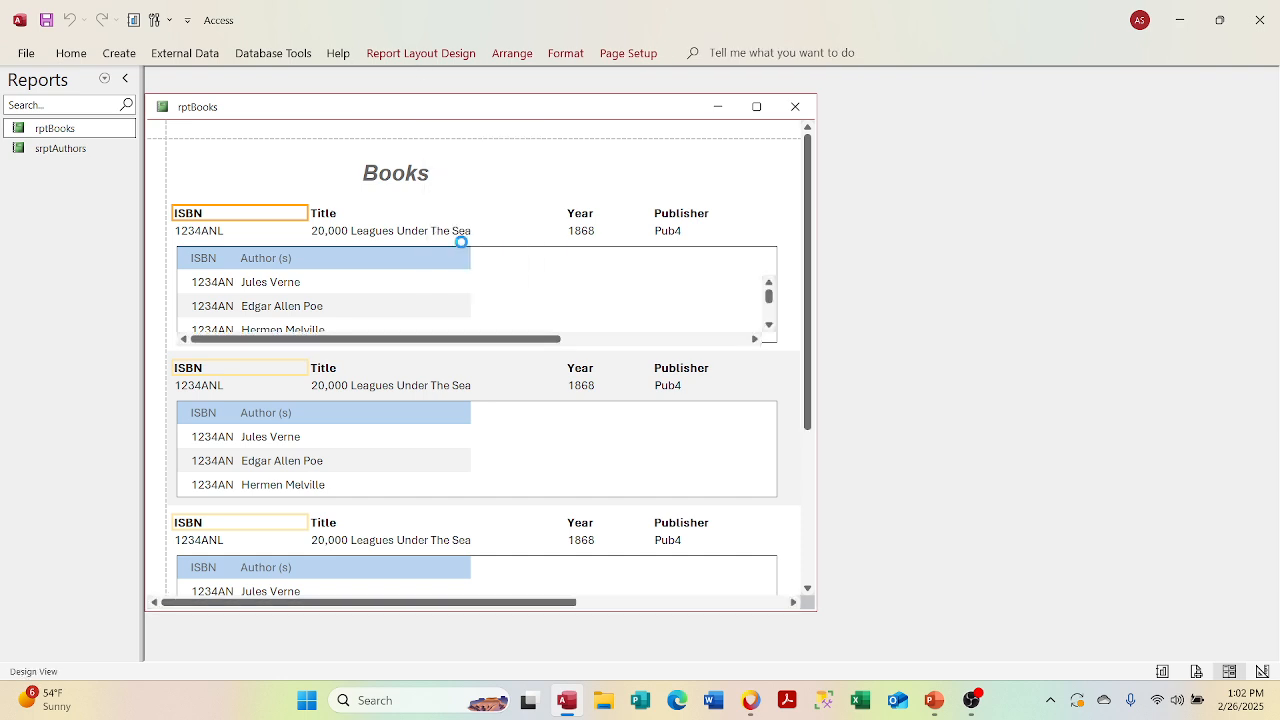
# Step: Narrow the srptAuthors subreport control in the Detail section to about 3.9 in and preview rptBooks in Report View
pyautogui.click(584, 286)
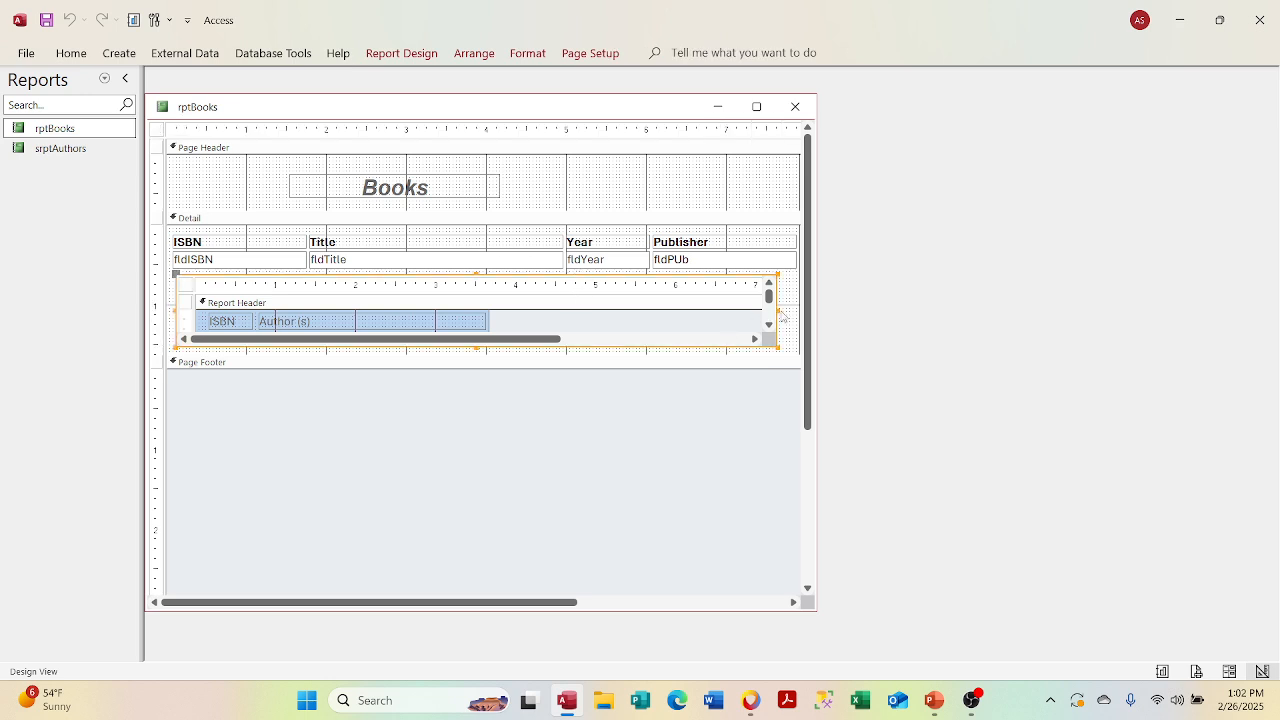
pyautogui.moveTo(778, 312); pyautogui.dragTo(488, 308)
pyautogui.click(550, 306)
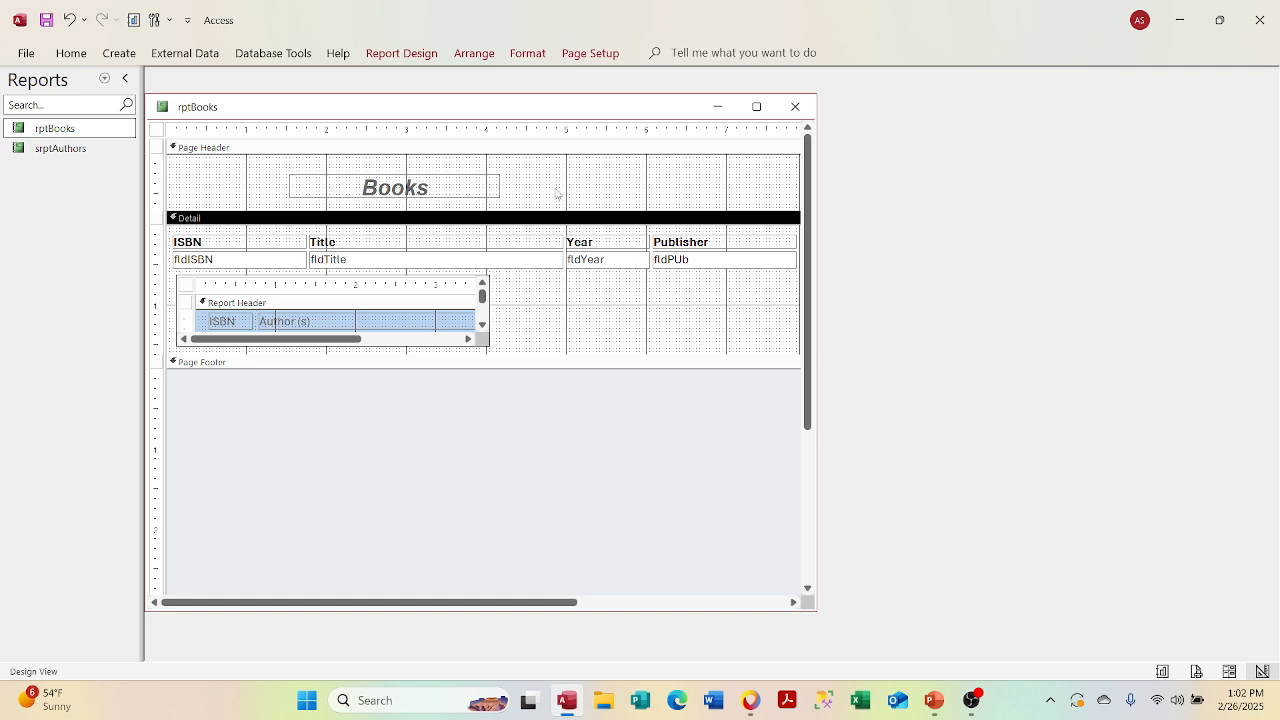
pyautogui.rightClick(490, 107)
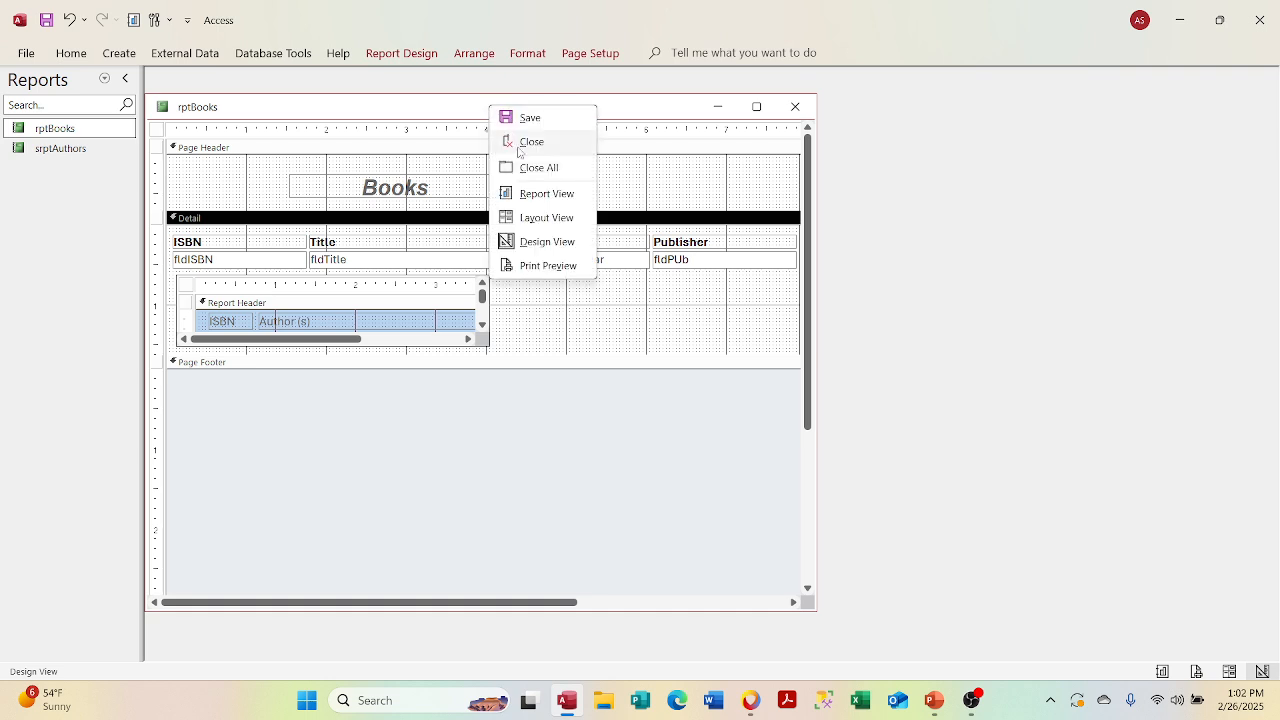
pyautogui.click(528, 193)
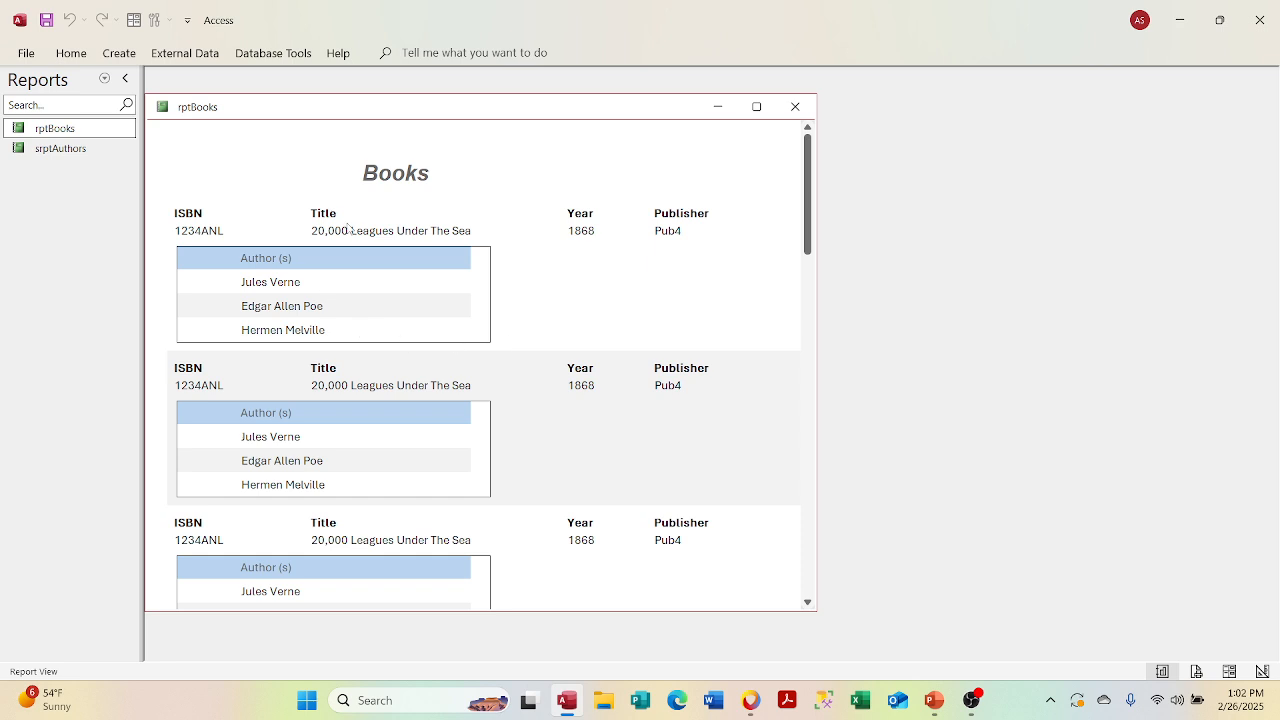
# Step: Return rptBooks to Design View and show the report properties of the embedded srptAuthors to check its width
pyautogui.rightClick(370, 118)
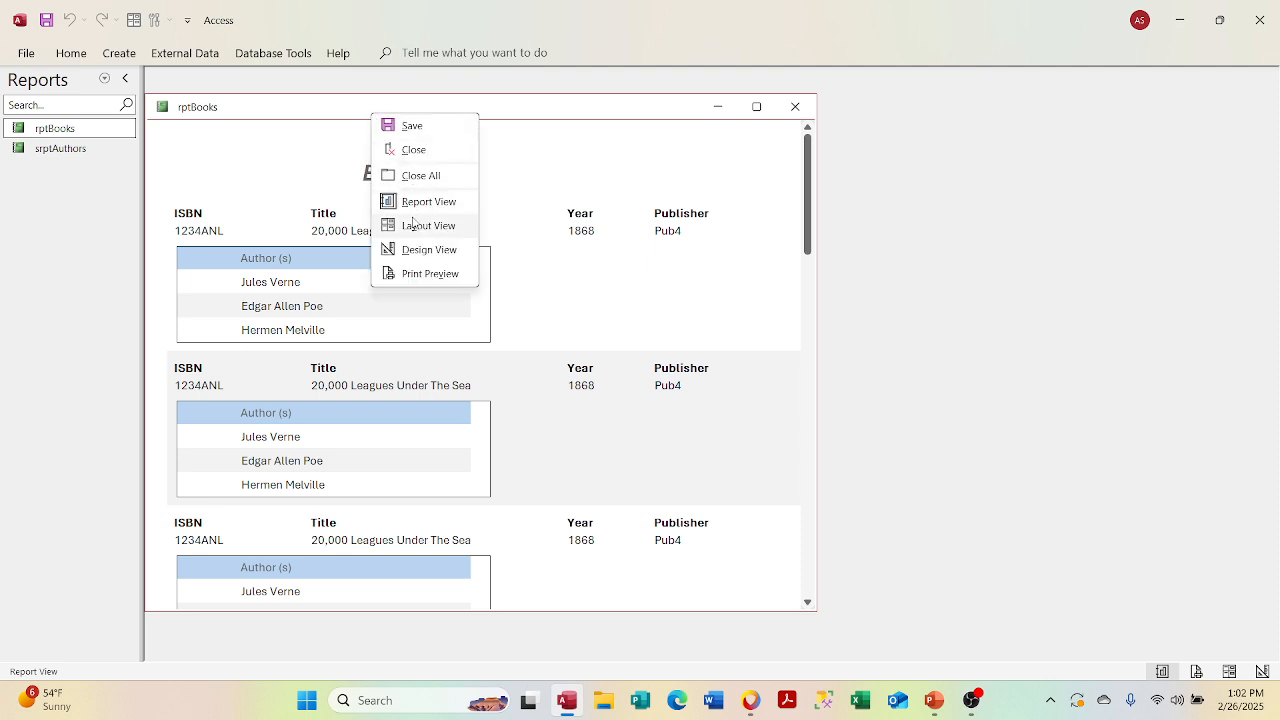
pyautogui.click(418, 249)
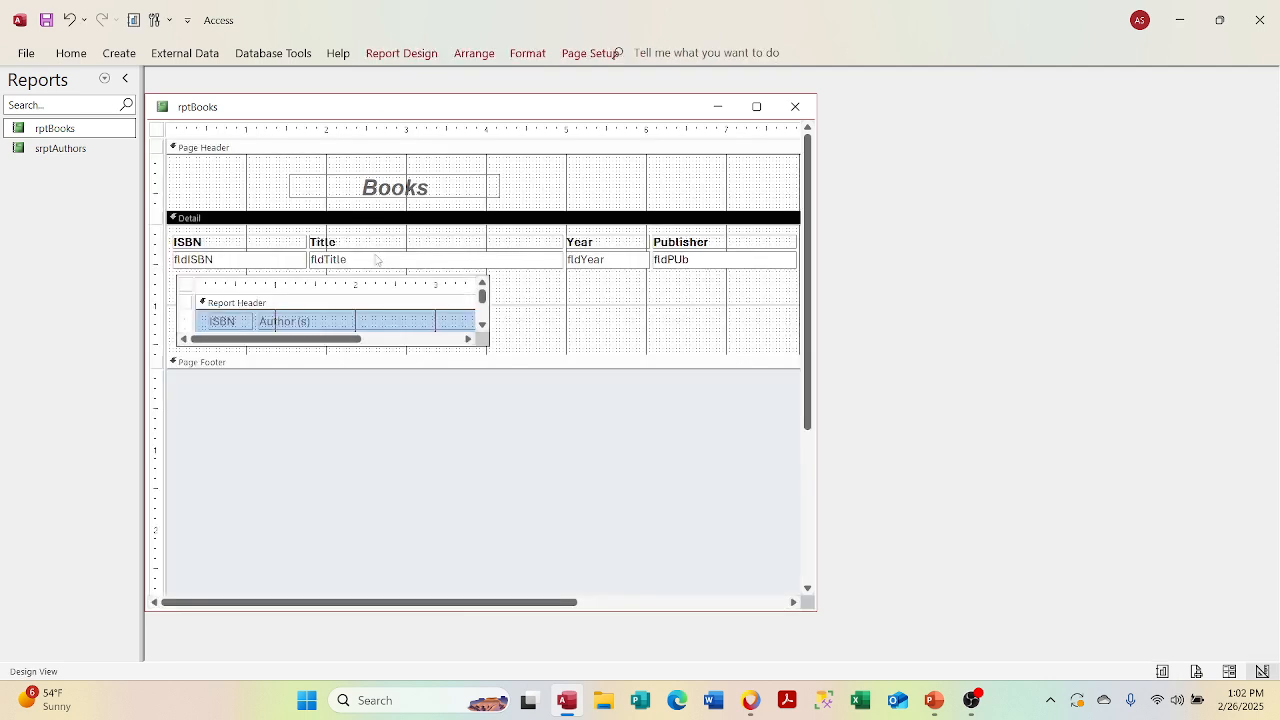
pyautogui.rightClick(185, 288)
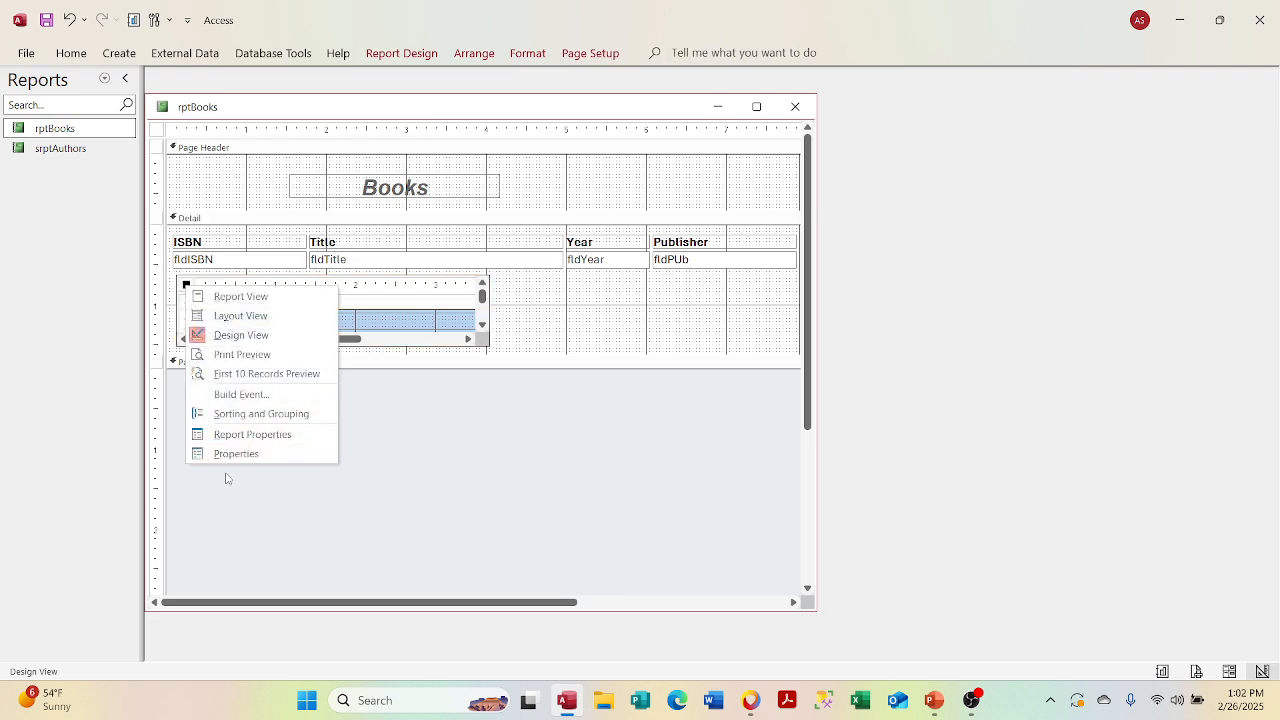
pyautogui.click(226, 478)
pyautogui.click(187, 287)
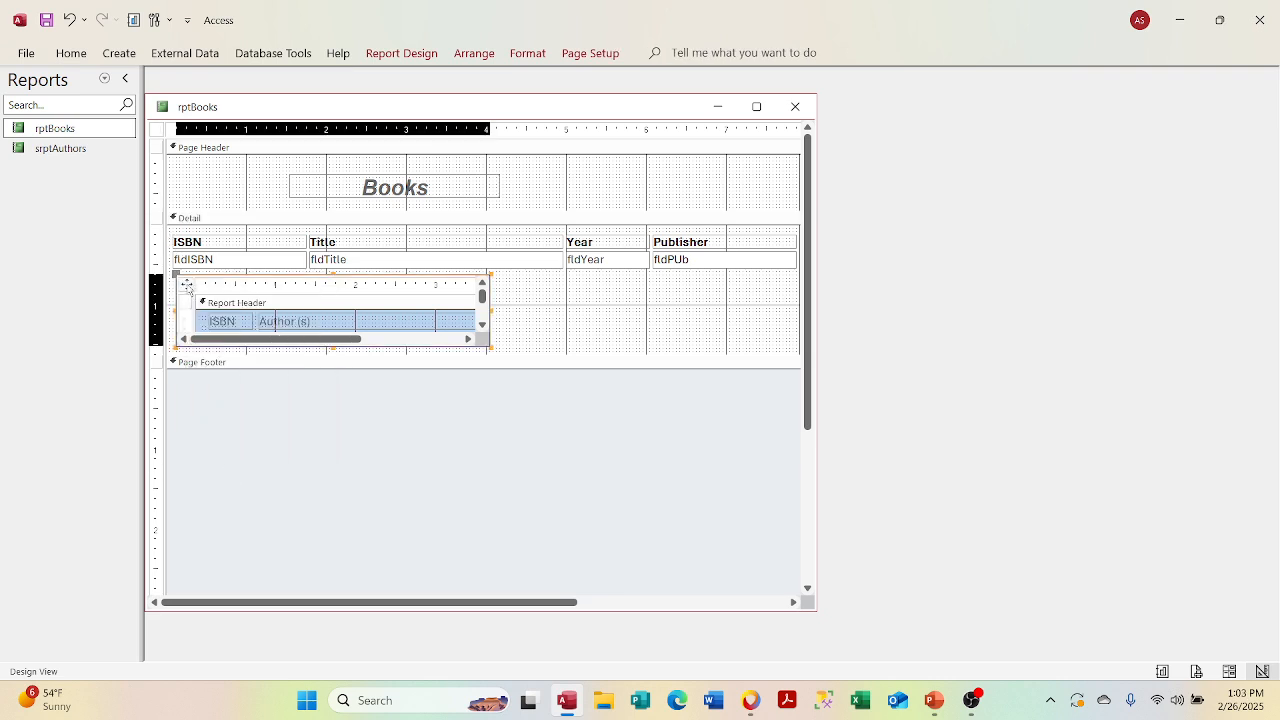
pyautogui.click(187, 287)
pyautogui.rightClick(186, 287)
pyautogui.click(221, 451)
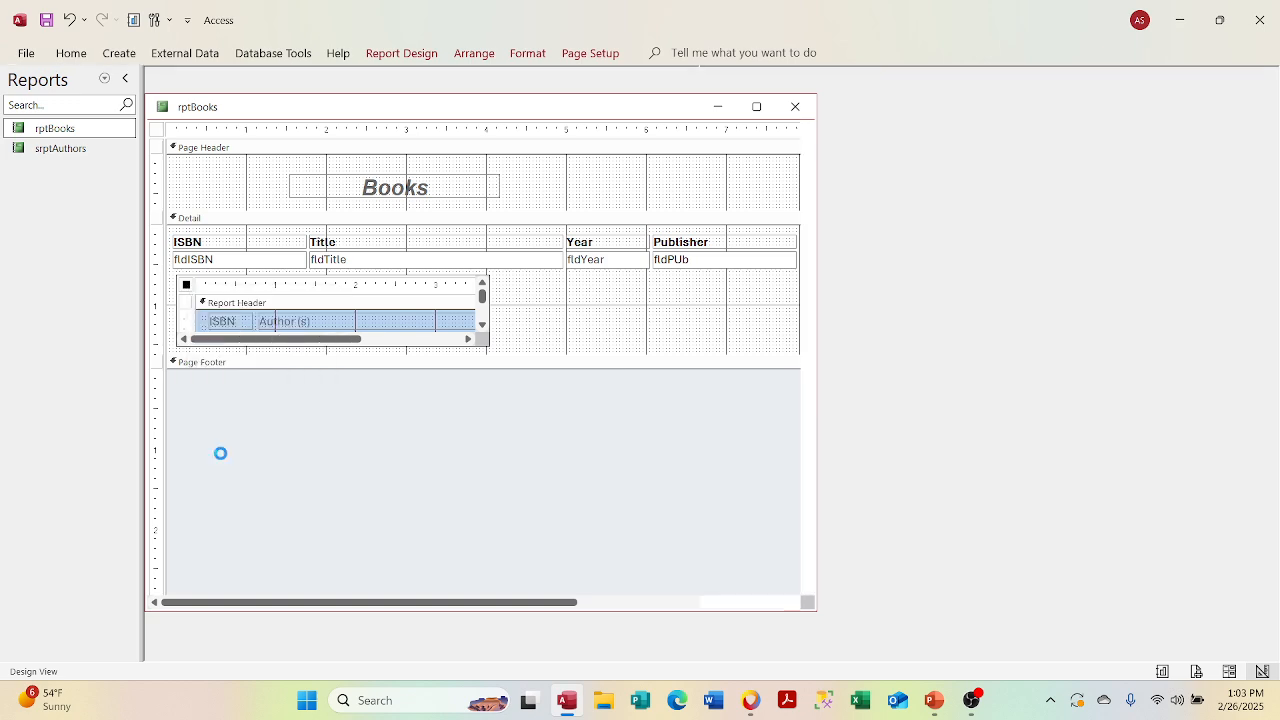
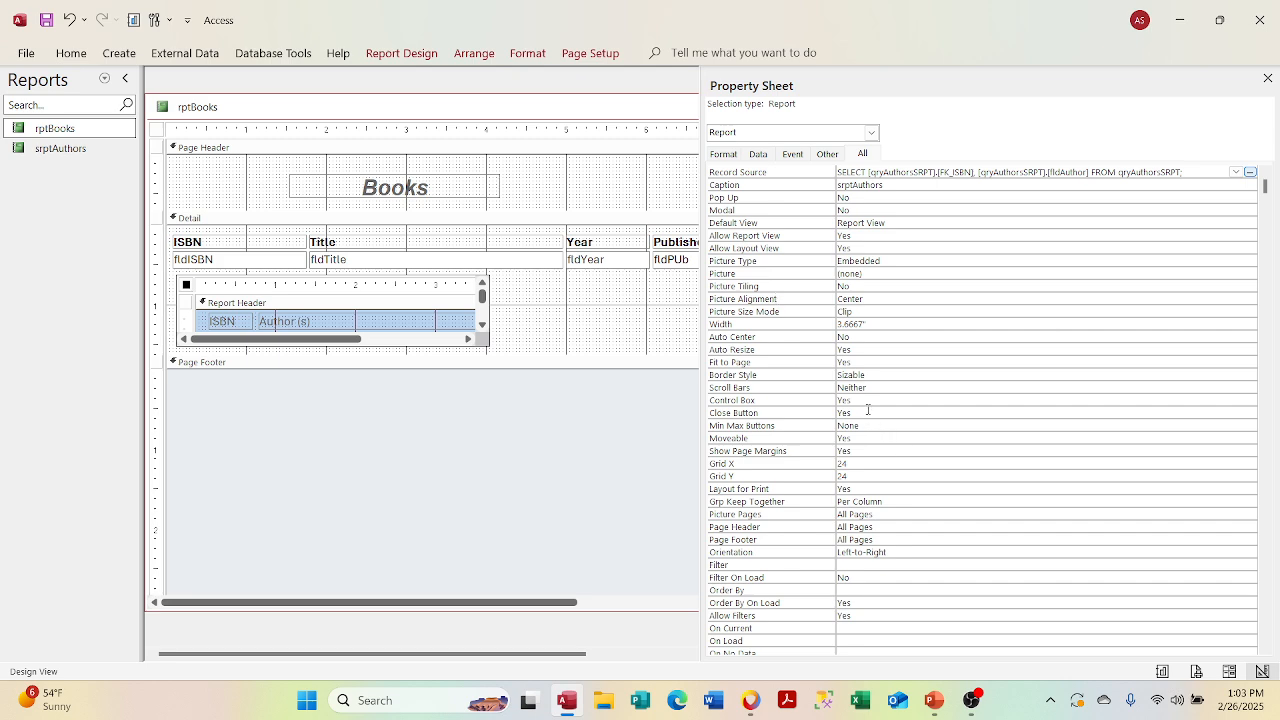
# Step: Narrow the srptAuthors subreport control in the Detail section to about 3.5 in and close its properties
pyautogui.click(448, 302)
pyautogui.click(450, 277)
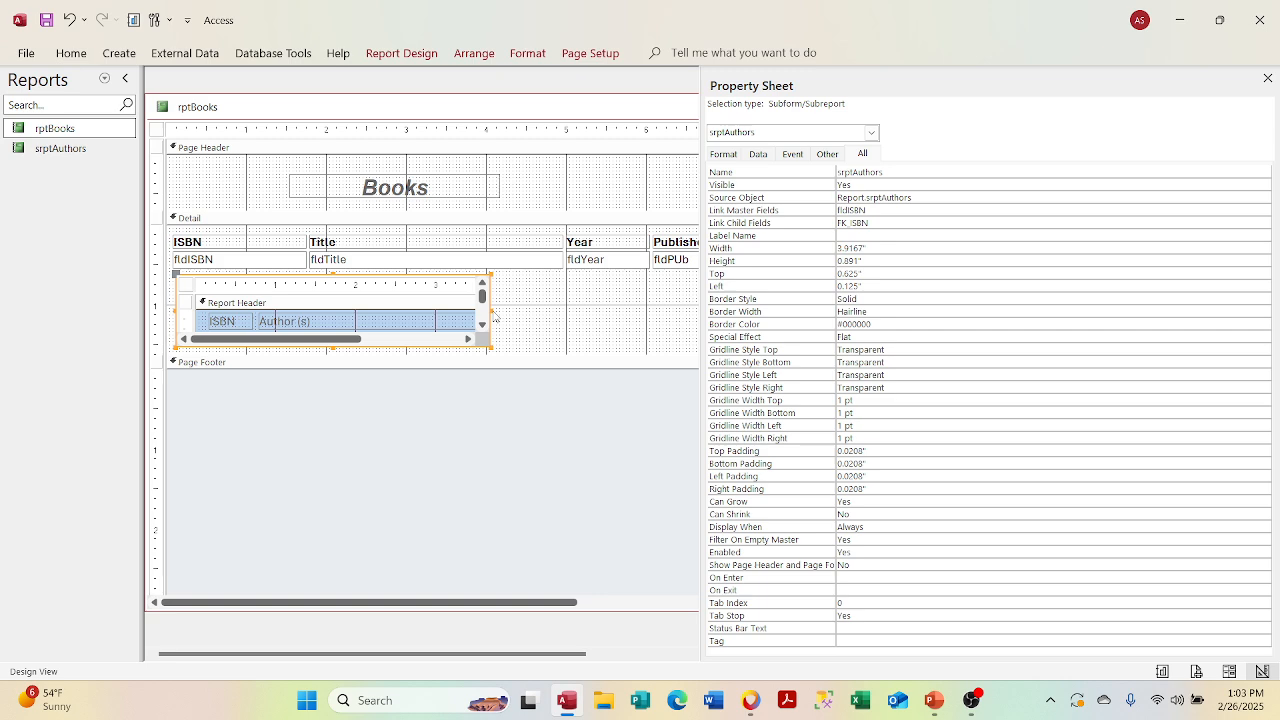
pyautogui.moveTo(489, 313); pyautogui.dragTo(458, 310)
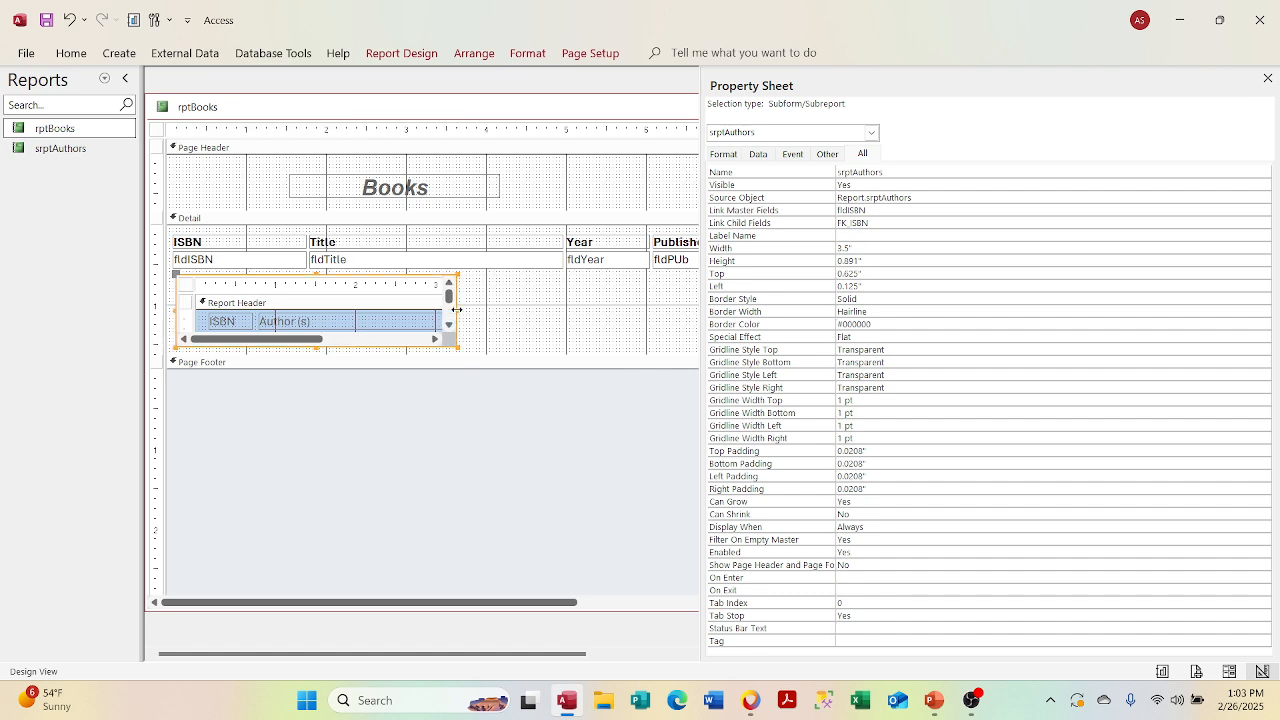
pyautogui.click(1267, 78)
# Step: Preview rptBooks in Report View to check the subreport's fit, and return to Design View
pyautogui.rightClick(540, 116)
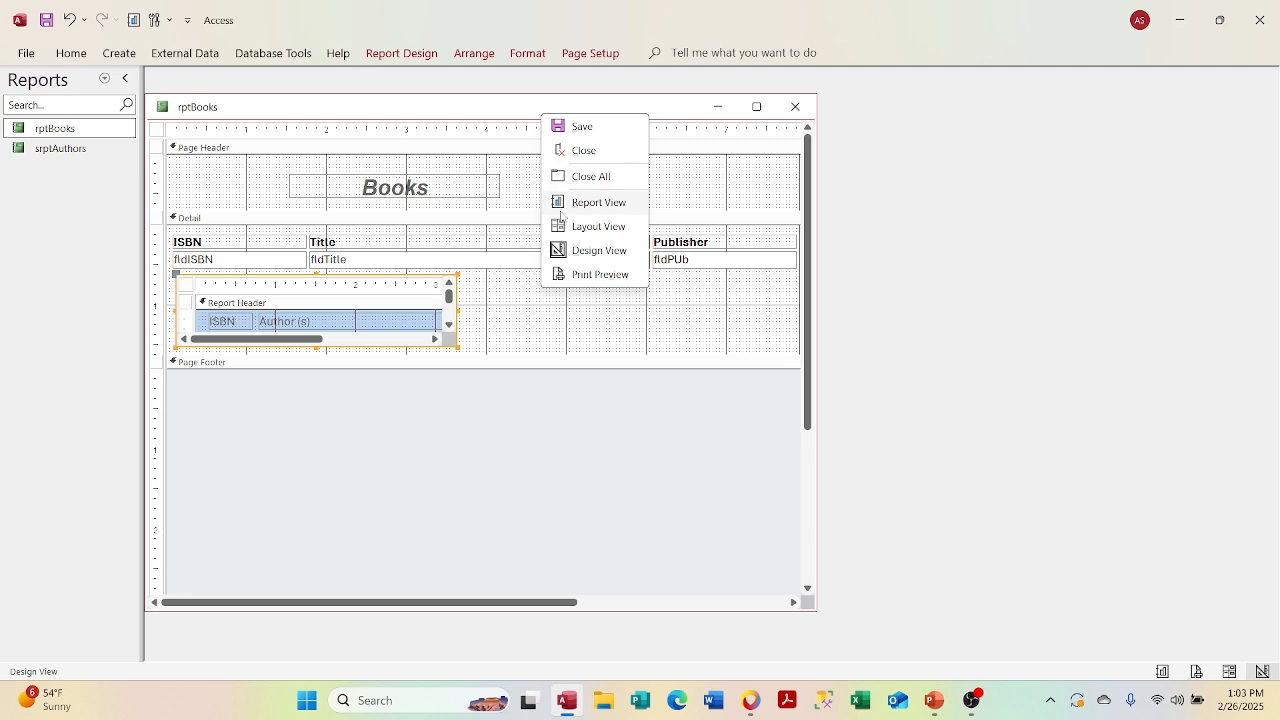
pyautogui.click(555, 199)
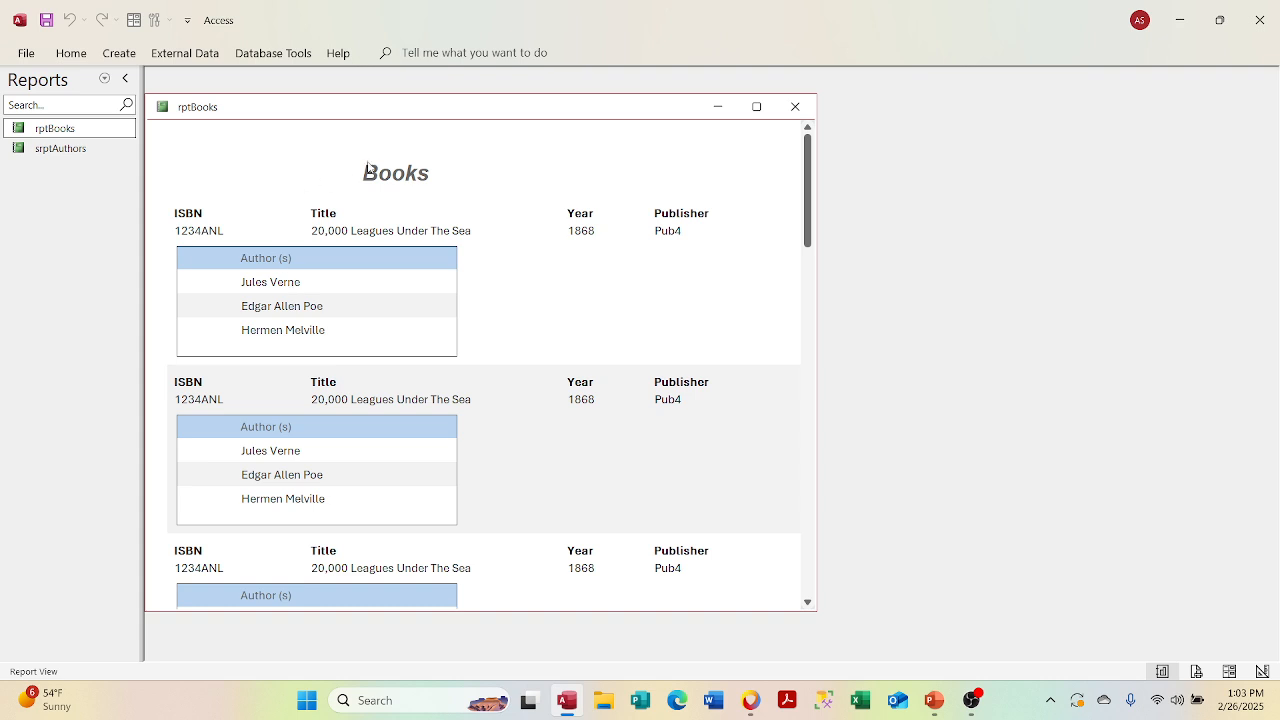
pyautogui.rightClick(427, 108)
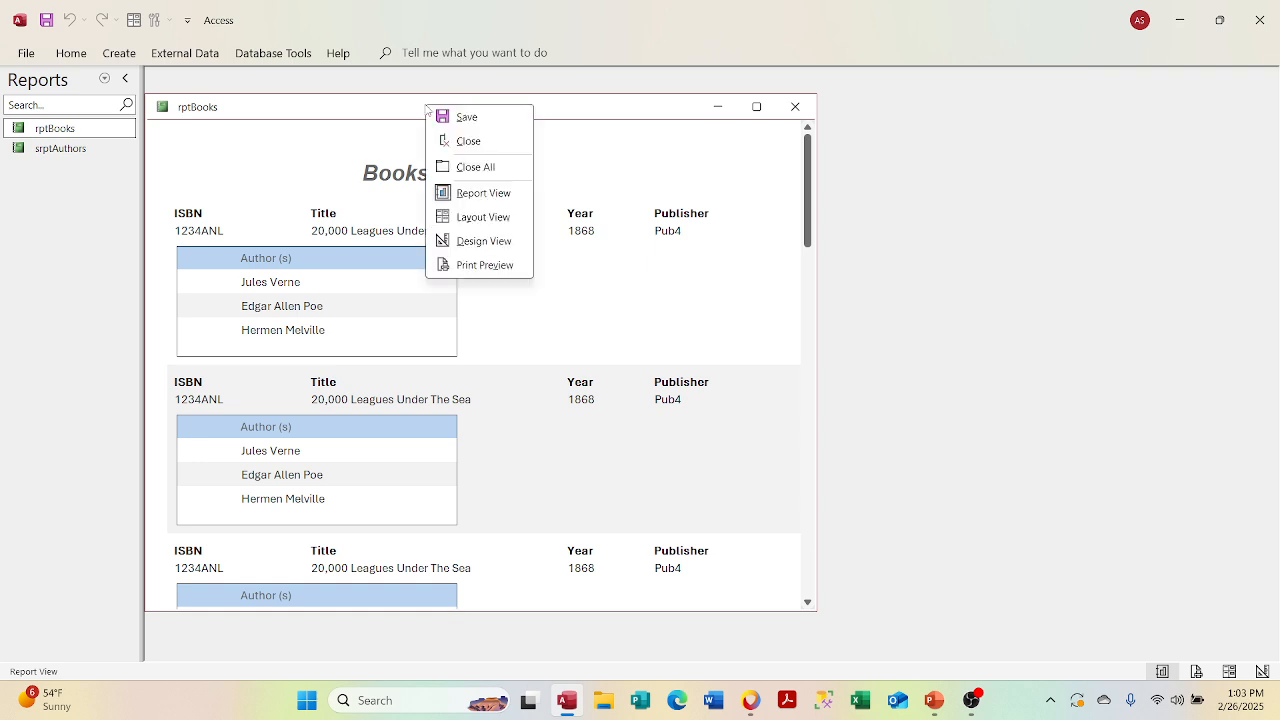
pyautogui.click(484, 241)
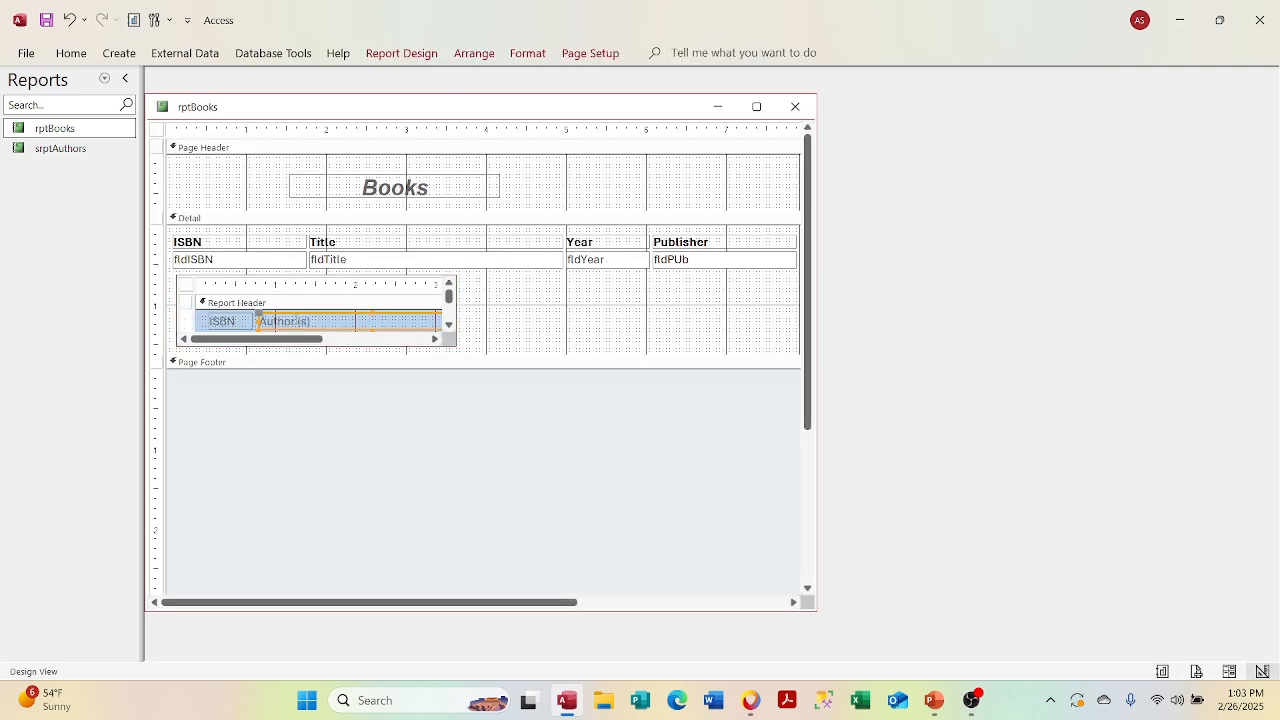
# Step: Make the ISBN and Author (s) labels in the embedded srptAuthors report header bold
pyautogui.click(296, 320)
pyautogui.keyDown('shift'); pyautogui.click(237, 322); pyautogui.keyUp('shift')
pyautogui.click(71, 54)
pyautogui.click(844, 111)
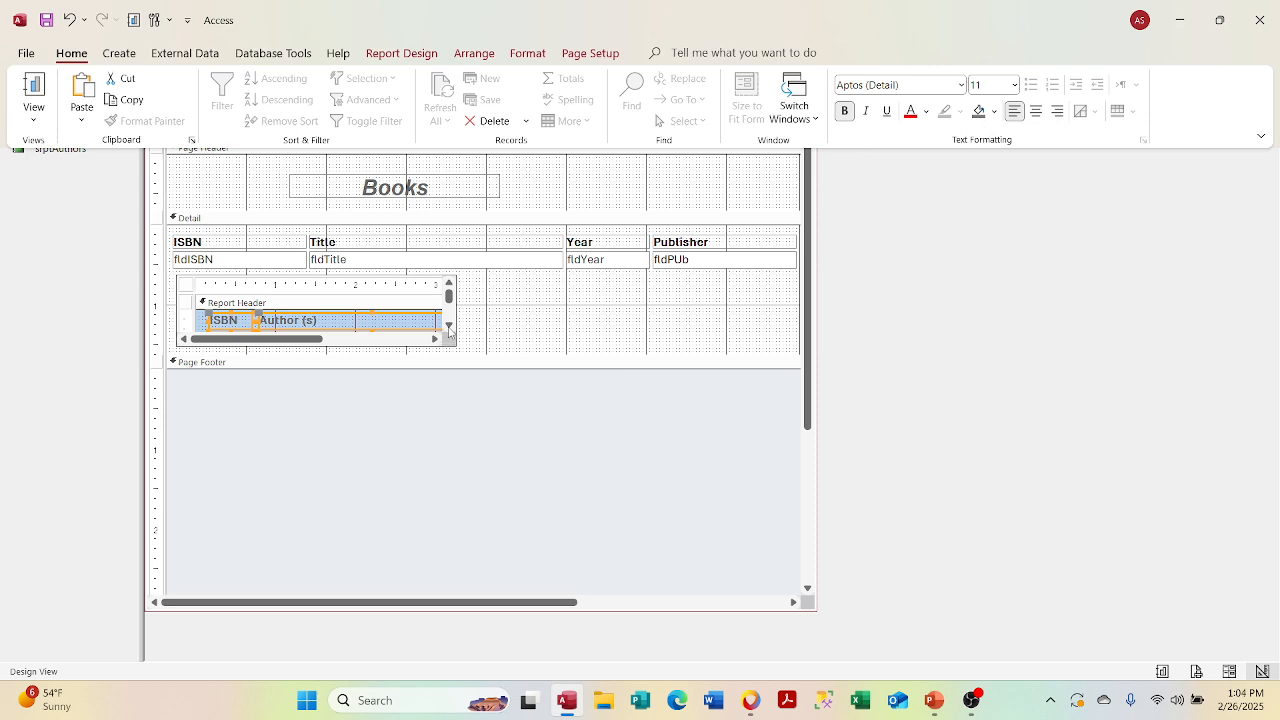
# Step: Left-align the FK_ISBN and fldAuthor fields in the detail section of the embedded srptAuthors
pyautogui.click(448, 326)
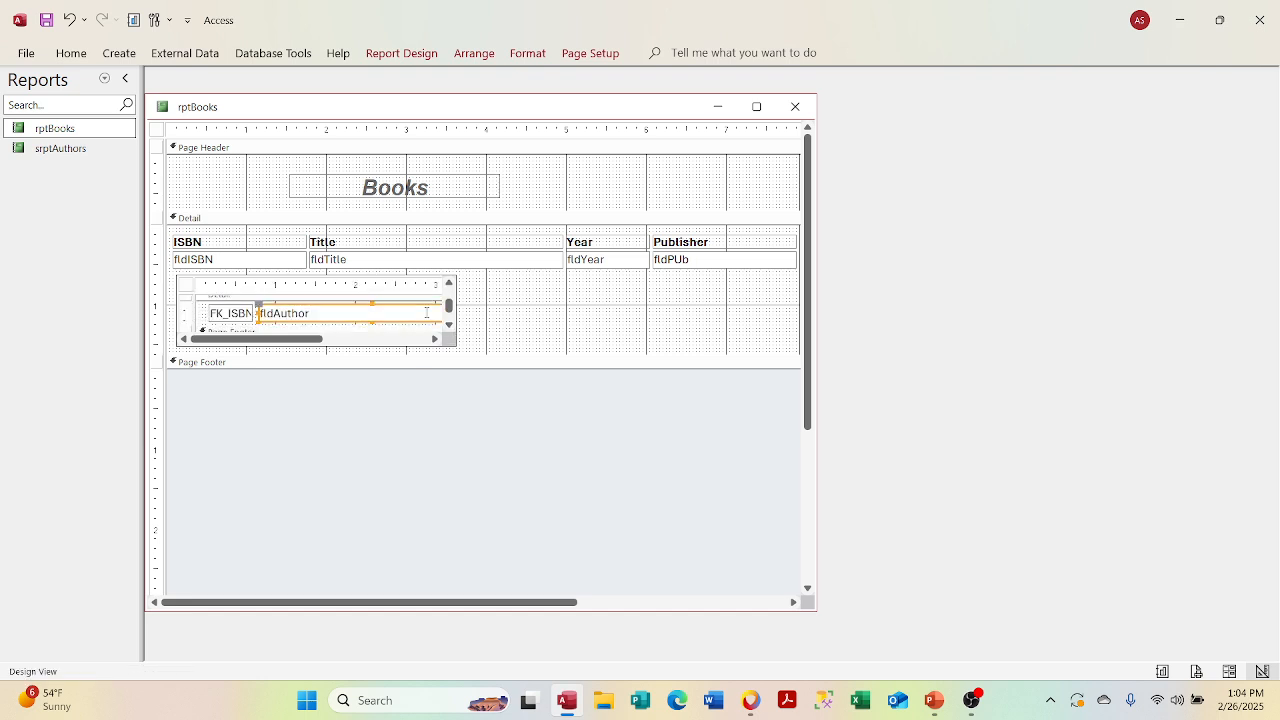
pyautogui.keyDown('shift'); pyautogui.click(254, 313); pyautogui.keyUp('shift')
pyautogui.click(60, 60)
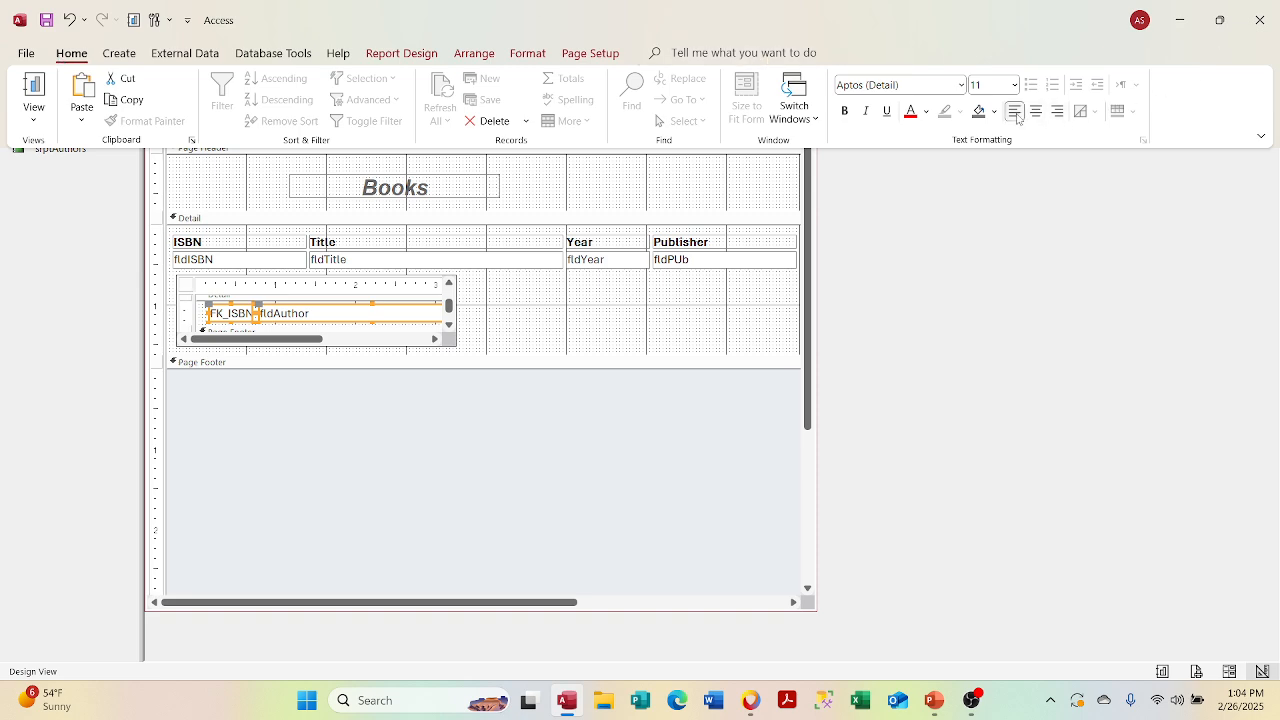
pyautogui.click(655, 310)
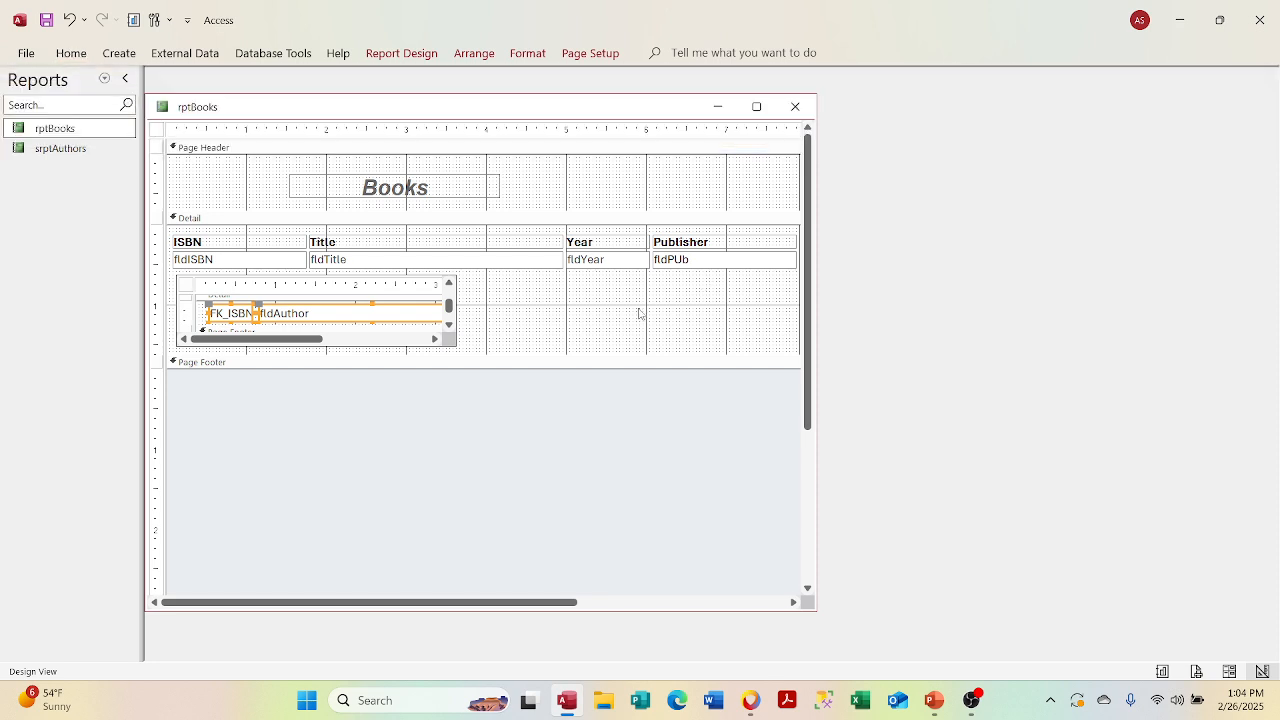
# Step: Preview rptBooks in Report View, look through the book records for repeated entries, and return to Design View
pyautogui.rightClick(648, 108)
pyautogui.click(684, 196)
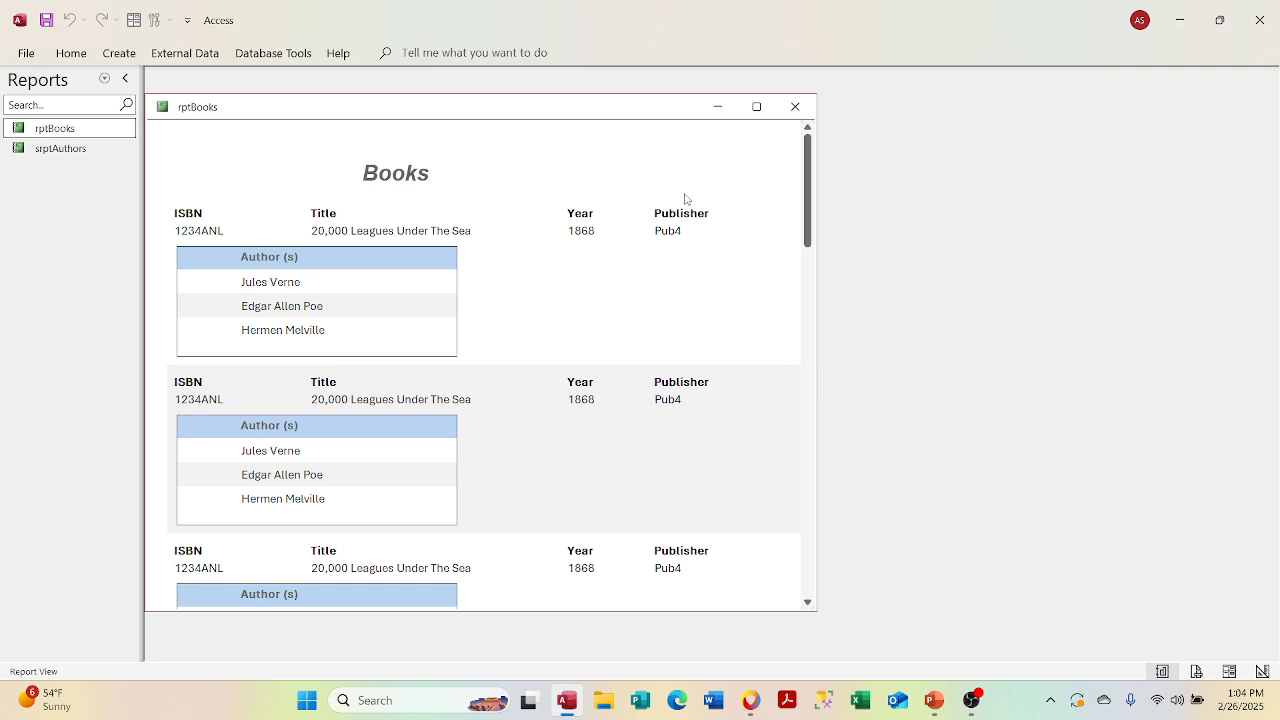
pyautogui.scroll(-5, 675, 247)
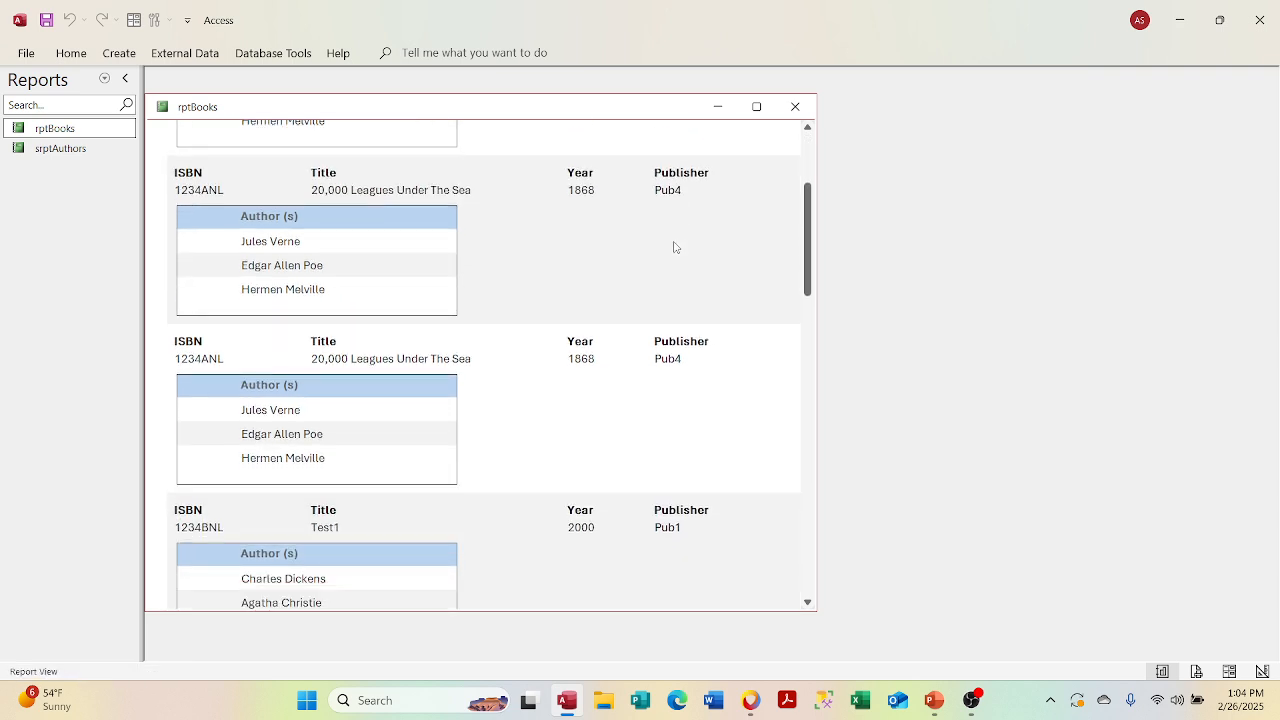
pyautogui.scroll(-1, 675, 247)
pyautogui.scroll(5, 675, 247)
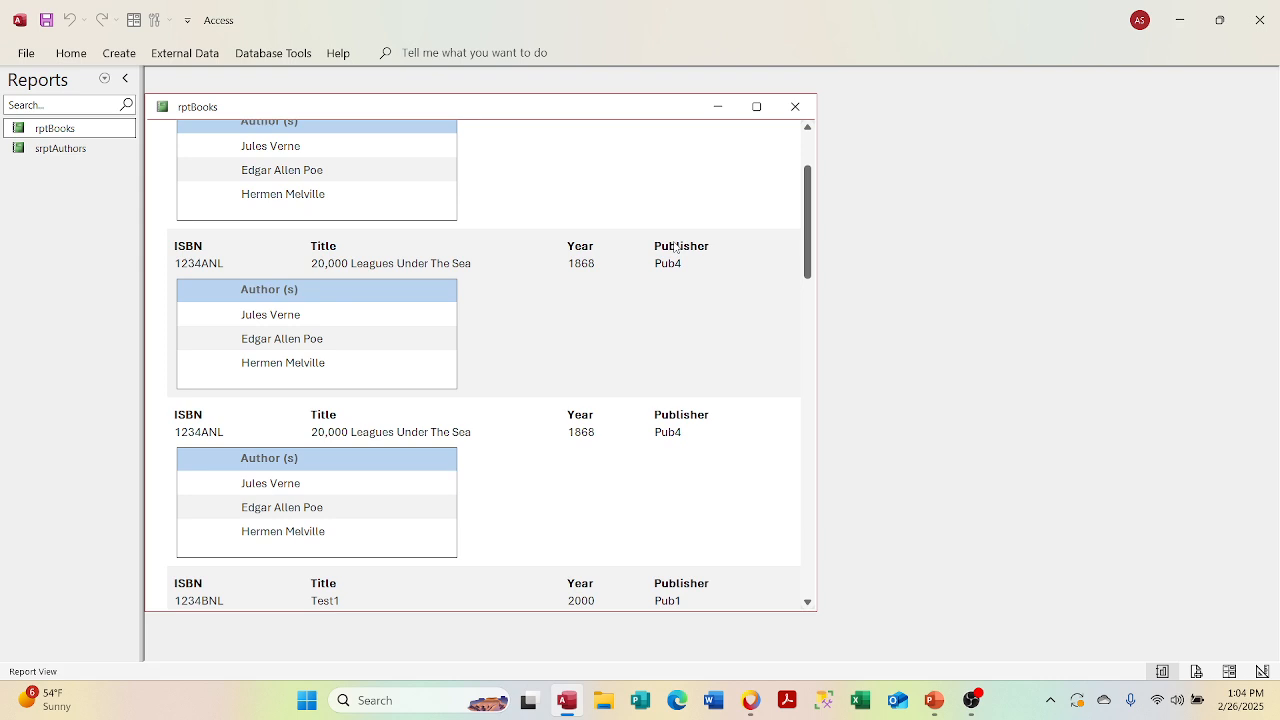
pyautogui.scroll(2, 675, 247)
pyautogui.rightClick(675, 247)
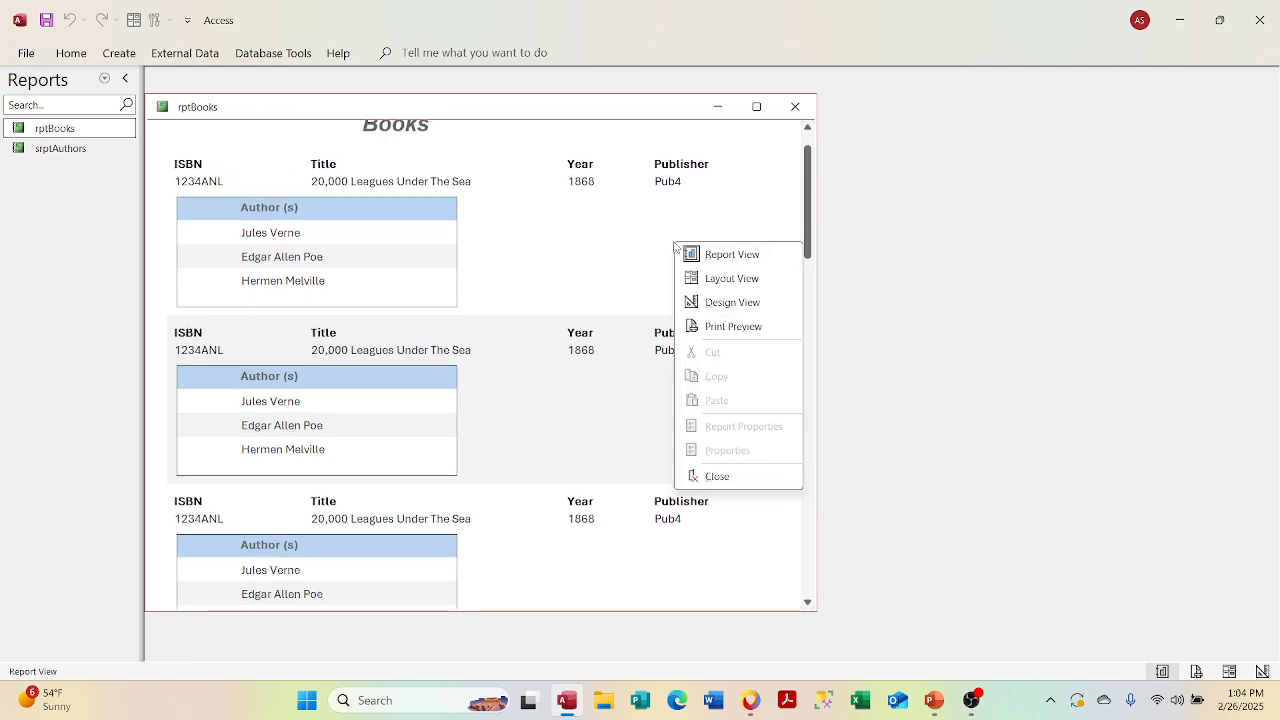
pyautogui.rightClick(551, 109)
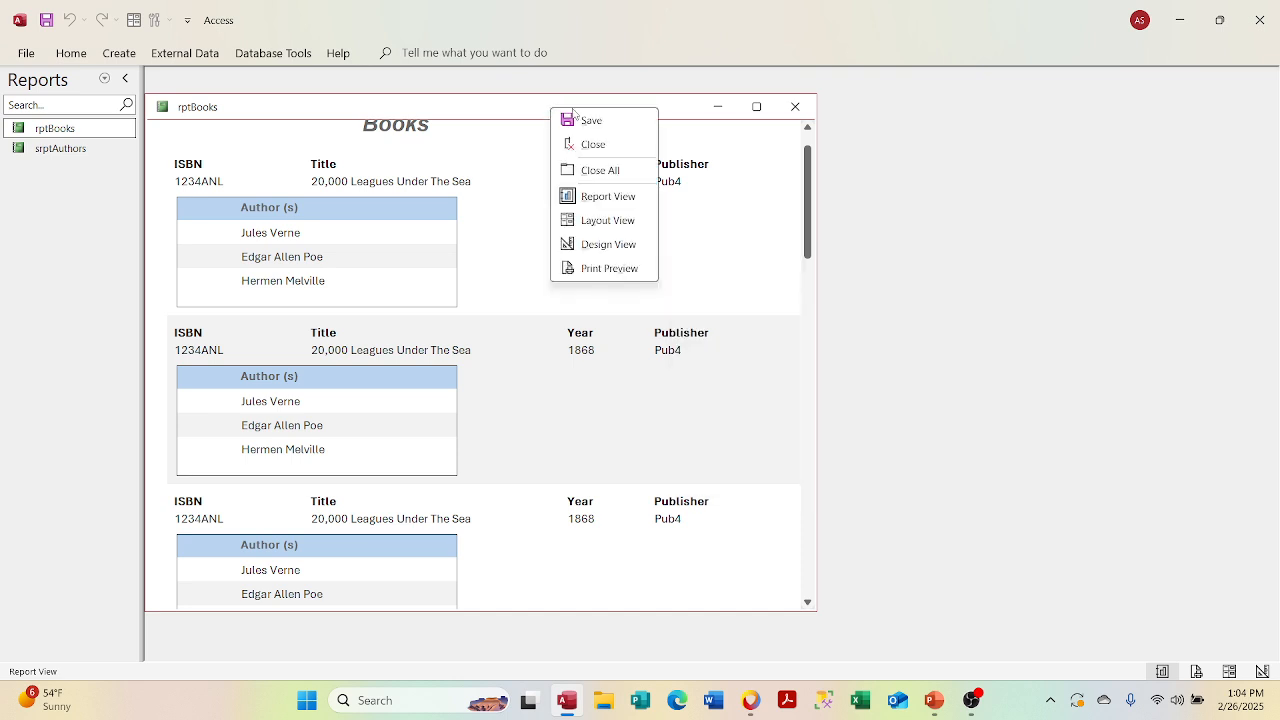
pyautogui.click(593, 244)
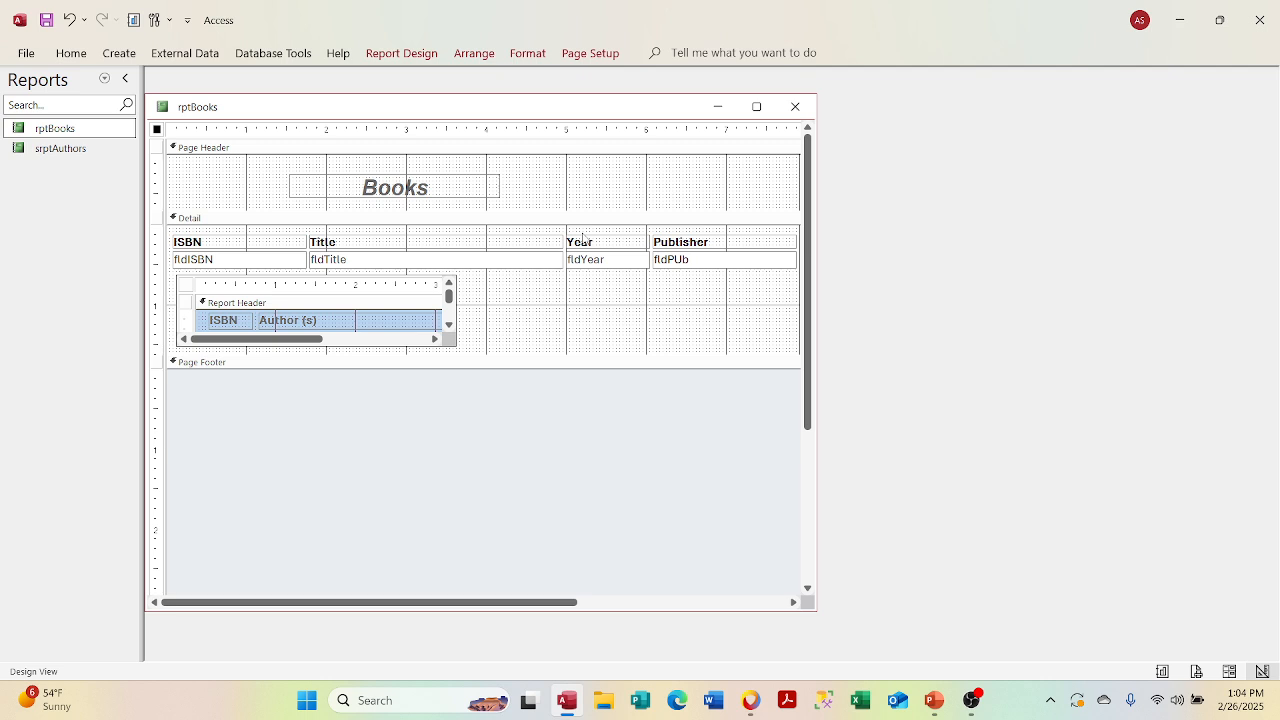
# Step: List the database's queries and view the results of qryBooks and qryBooksDE to compare their book records, closing each one
pyautogui.click(104, 78)
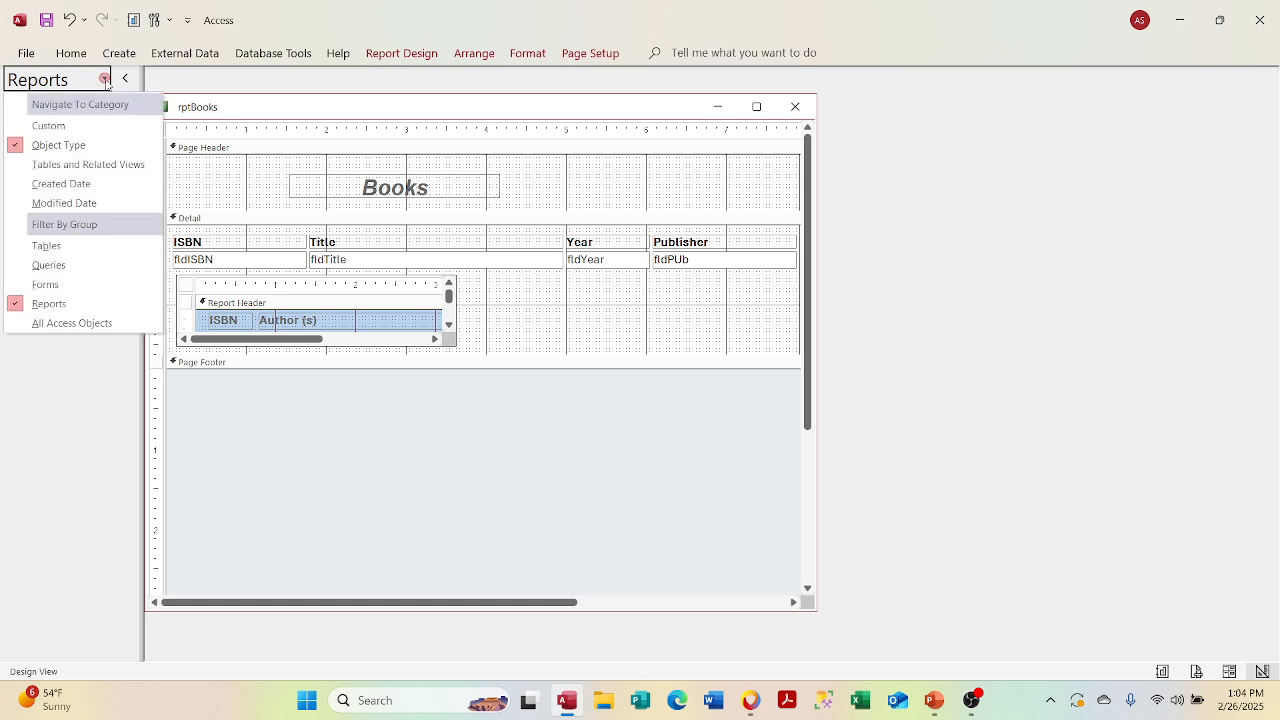
pyautogui.click(48, 265)
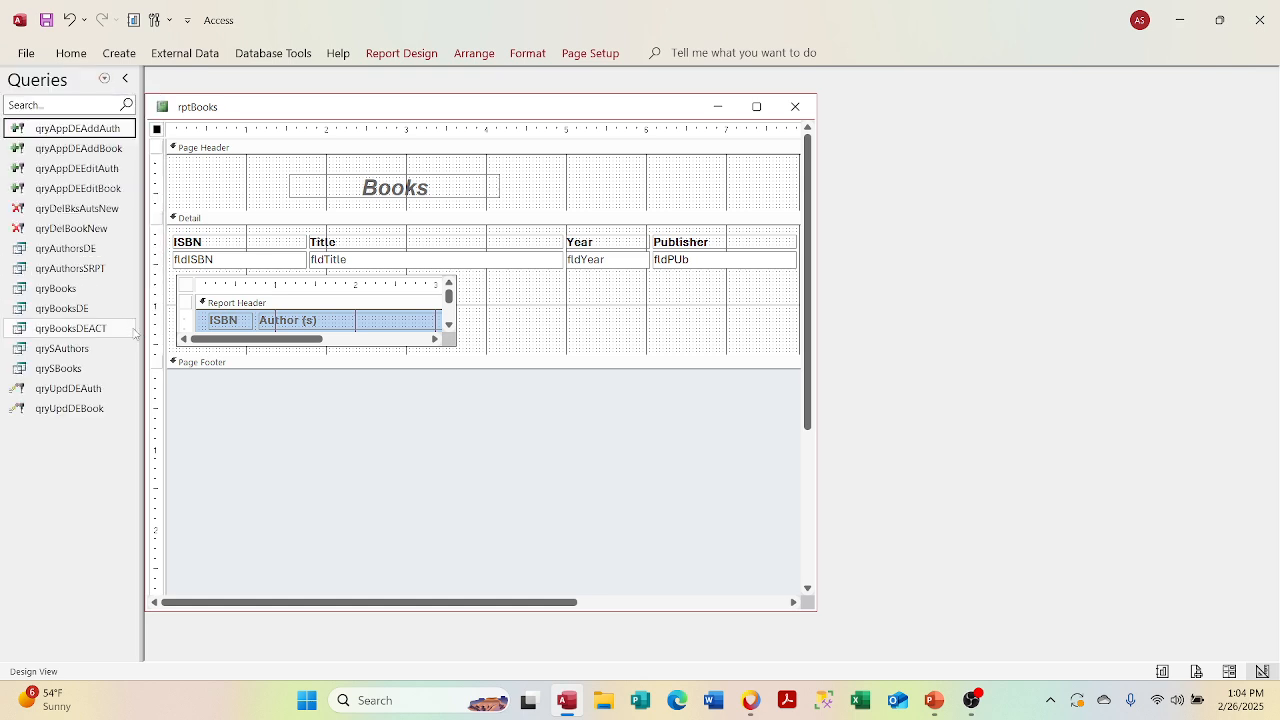
pyautogui.doubleClick(86, 291)
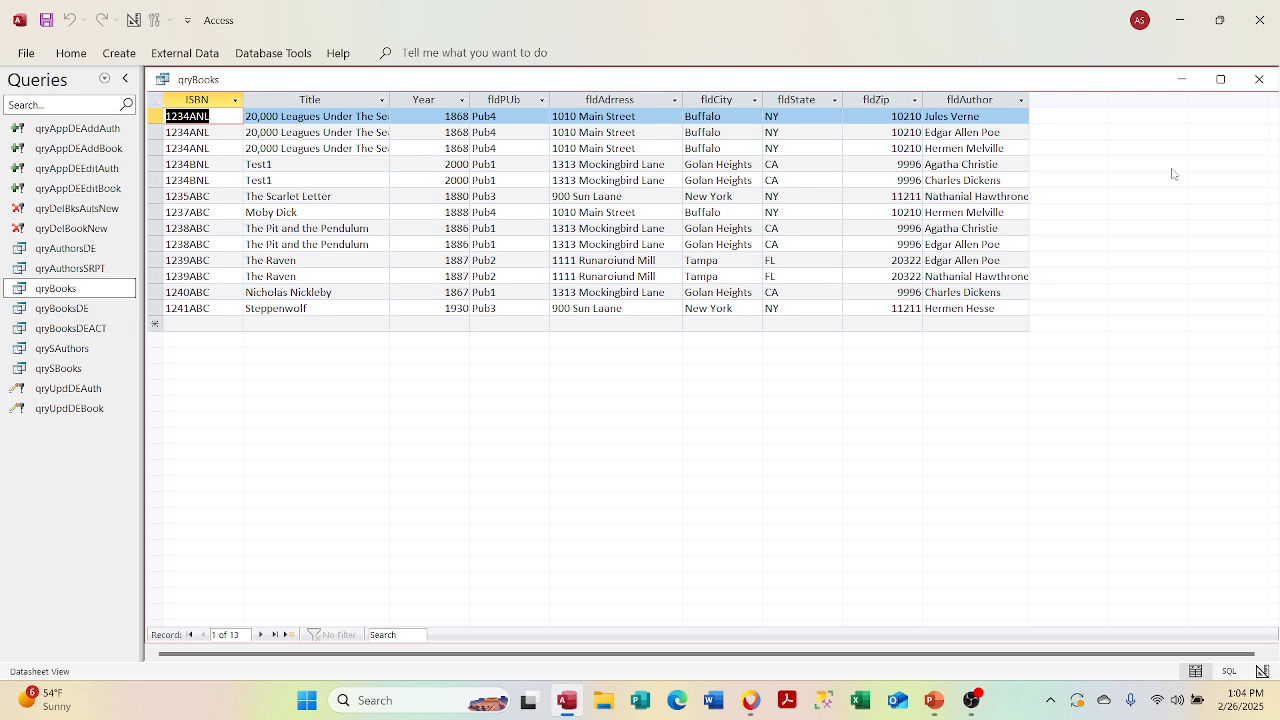
pyautogui.click(1259, 79)
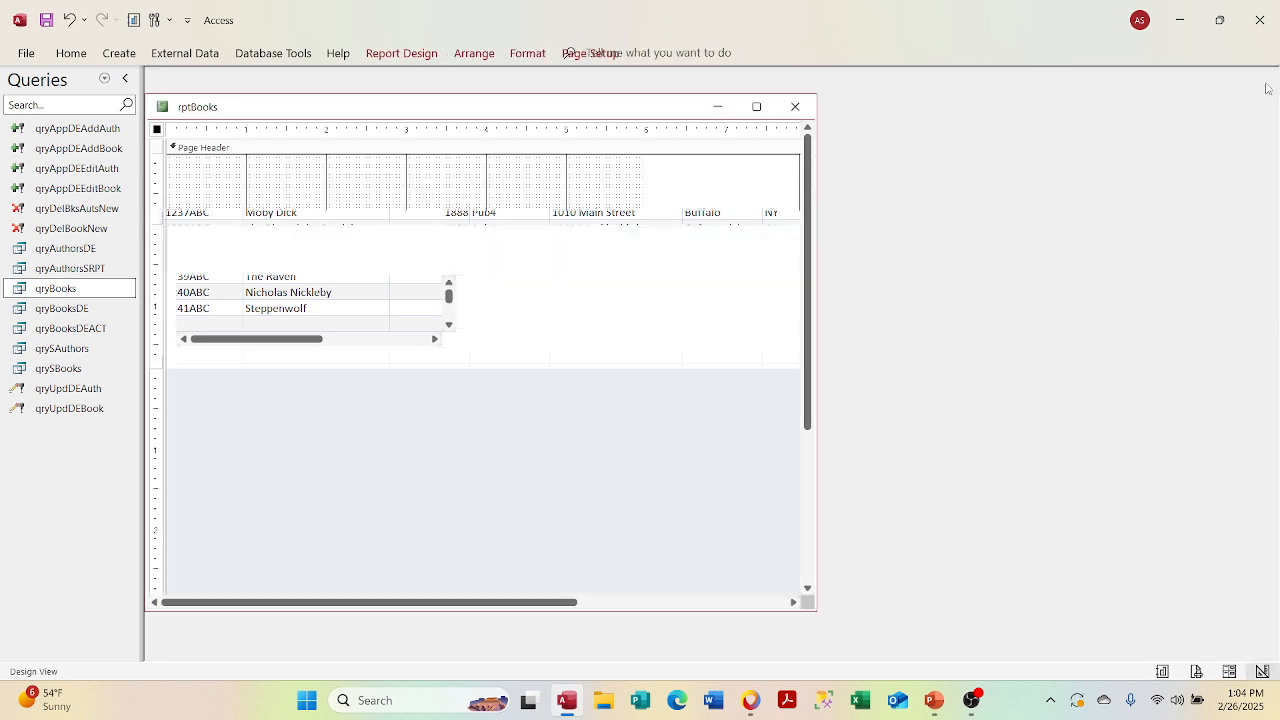
pyautogui.doubleClick(62, 308)
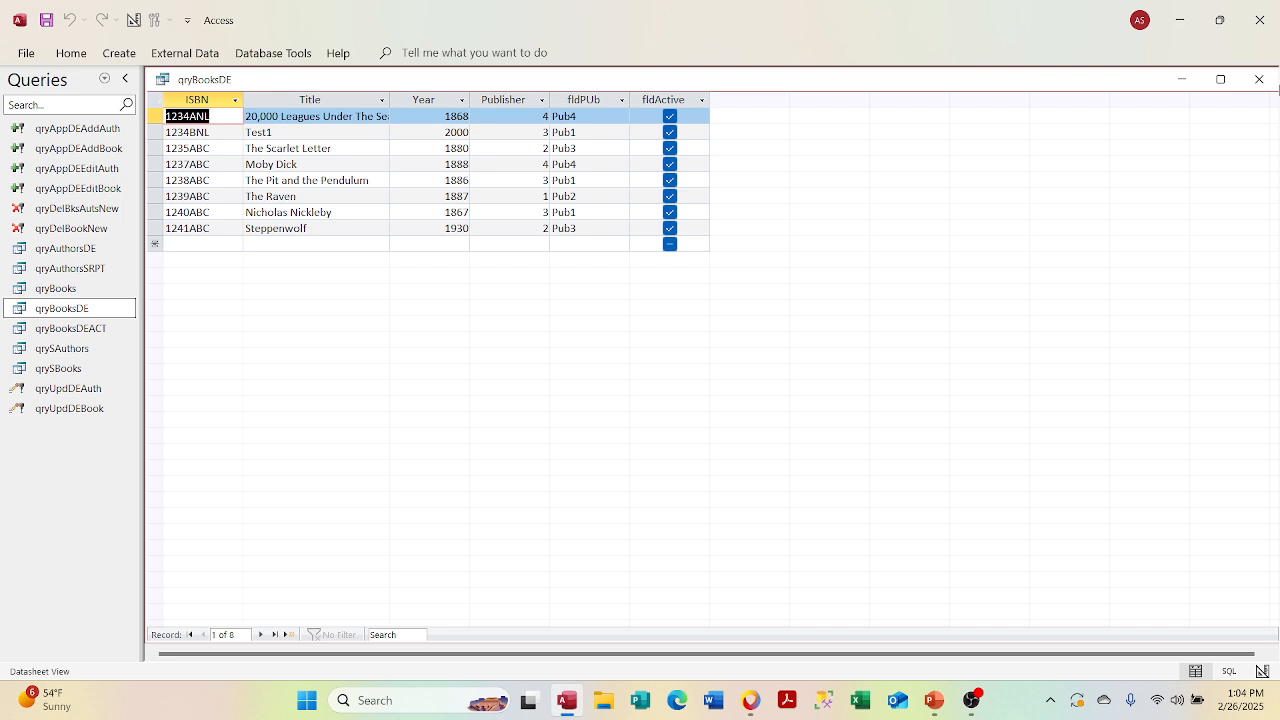
pyautogui.click(1259, 79)
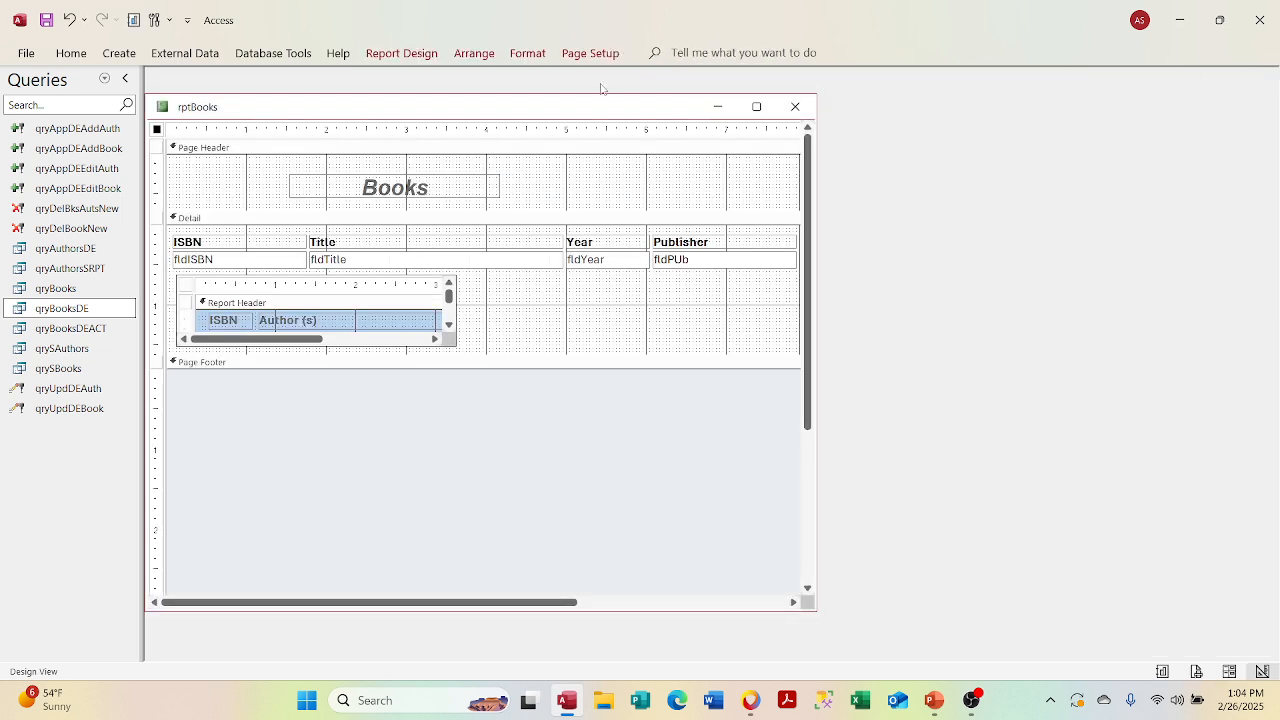
# Step: Set the record source of rptBooks to qryBooksDE and close its properties
pyautogui.rightClick(156, 131)
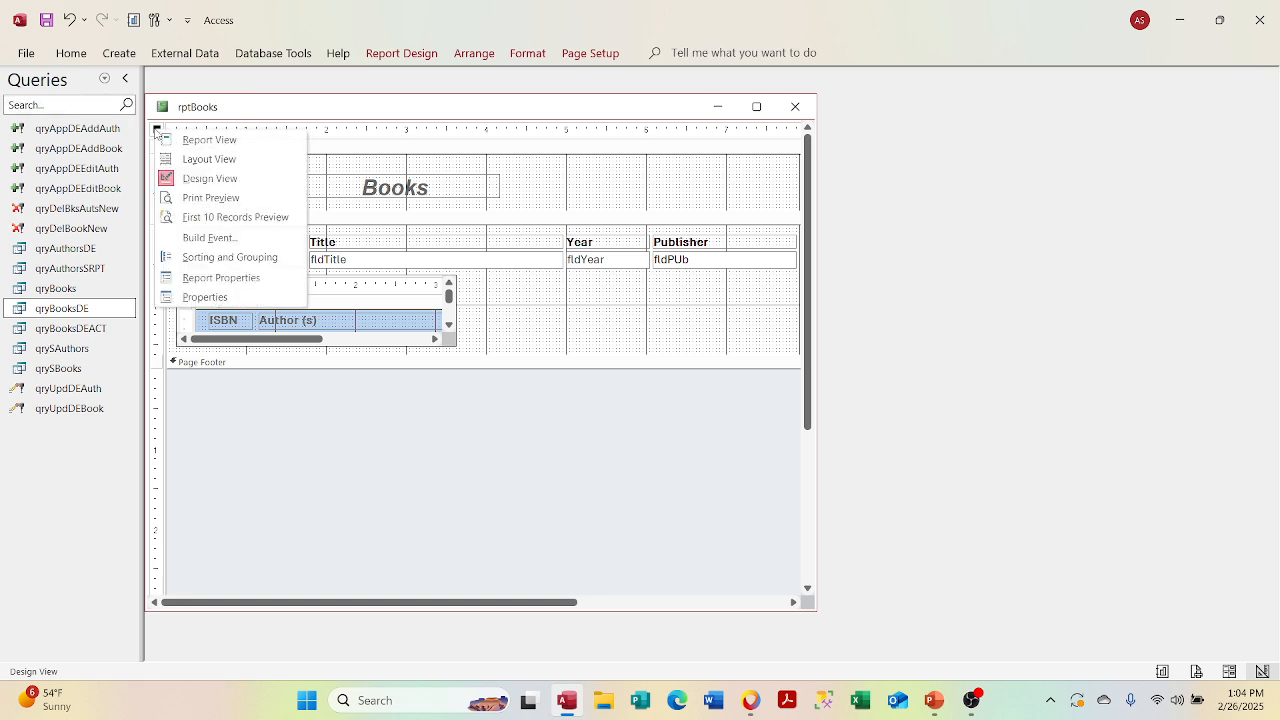
pyautogui.click(200, 298)
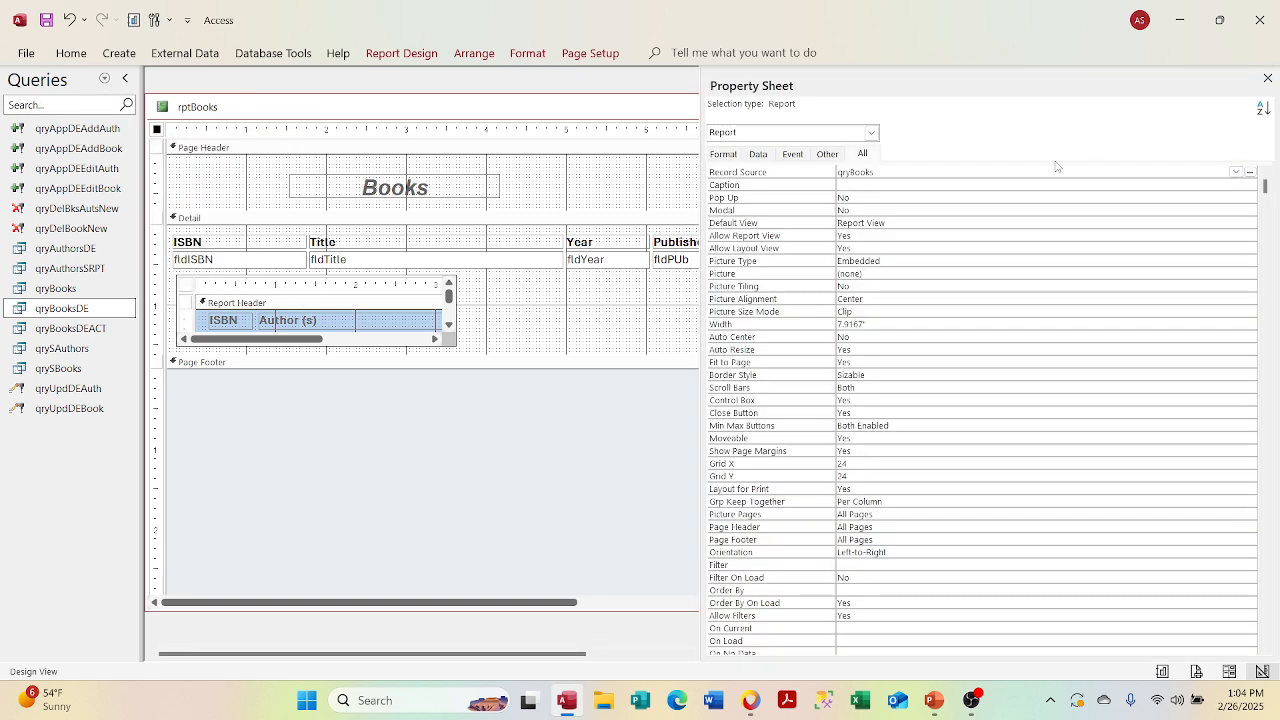
pyautogui.click(1236, 172)
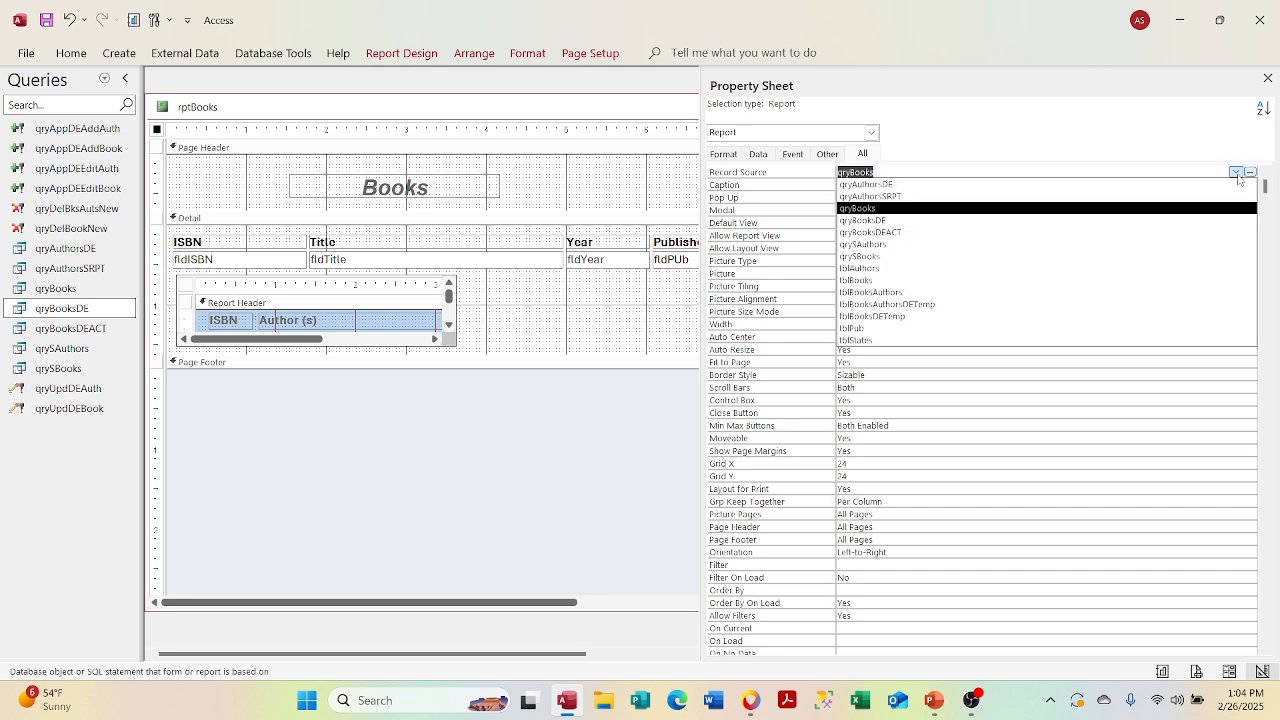
pyautogui.click(1200, 218)
pyautogui.rightClick(1200, 218)
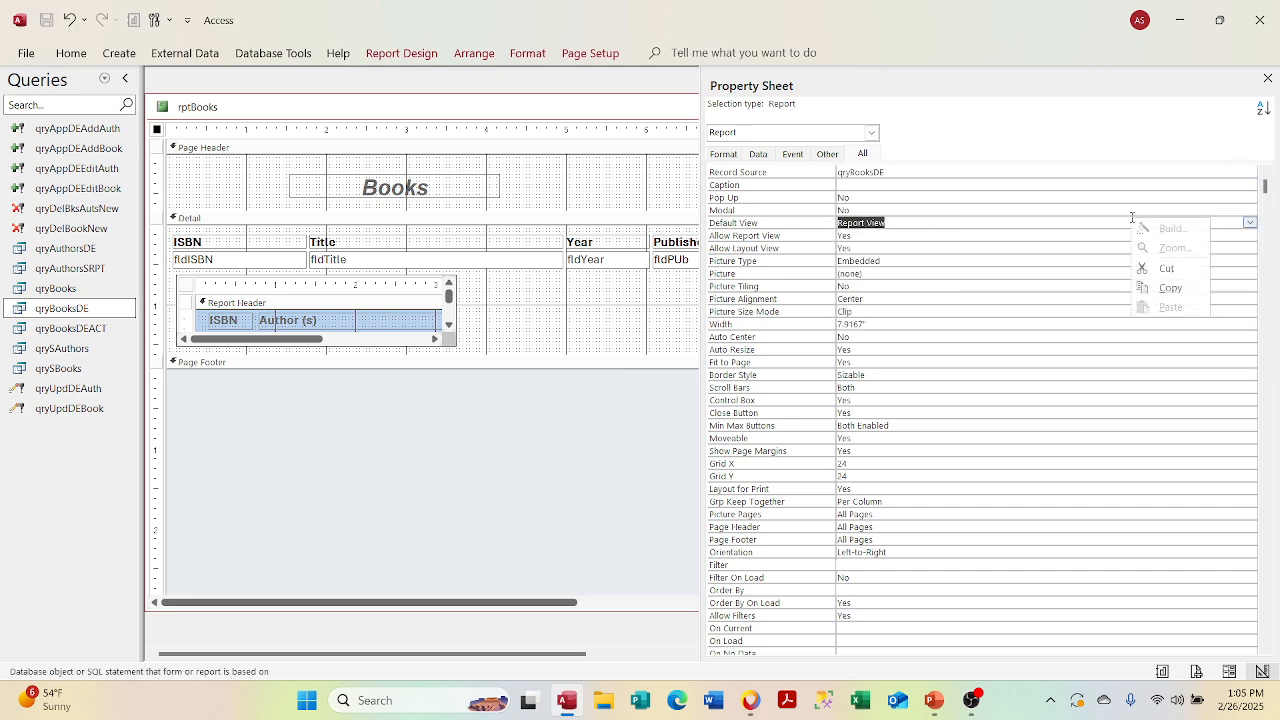
pyautogui.click(1268, 78)
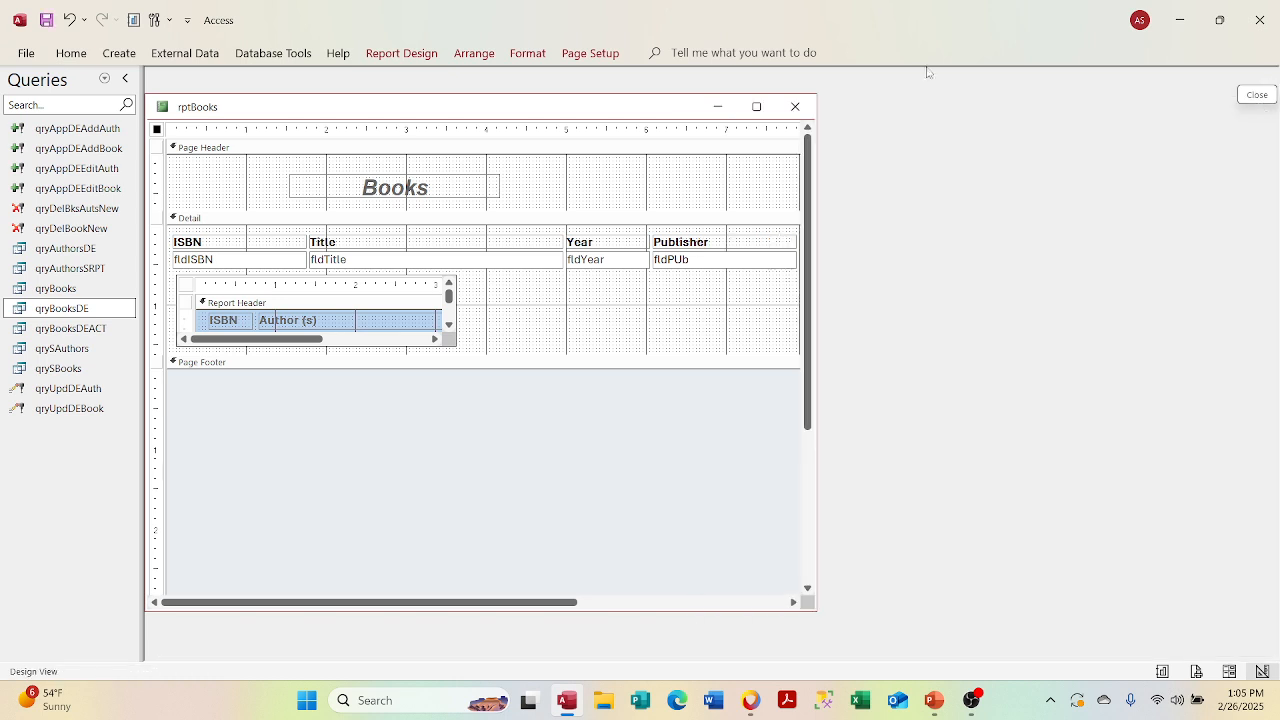
# Step: Preview rptBooks in Report View, check all book records and their author lists through the last one, and return to Design View
pyautogui.rightClick(611, 117)
pyautogui.click(632, 199)
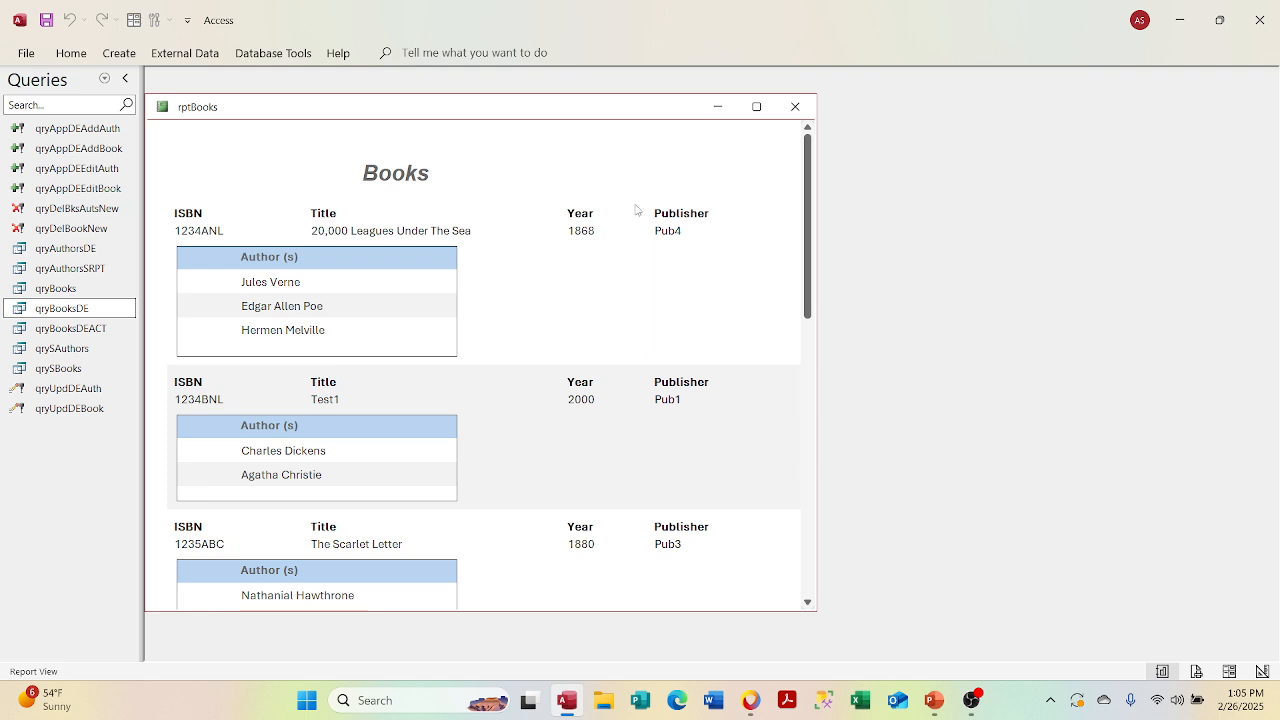
pyautogui.scroll(-10, 690, 323)
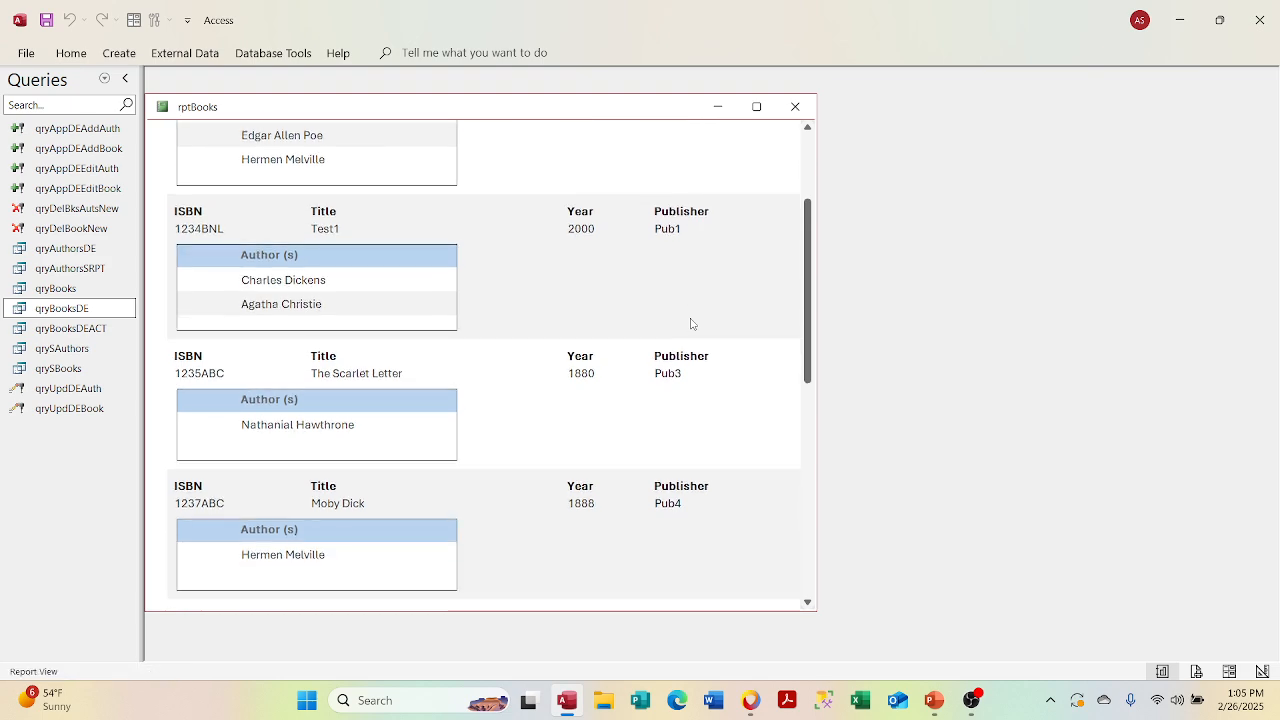
pyautogui.scroll(-6, 690, 323)
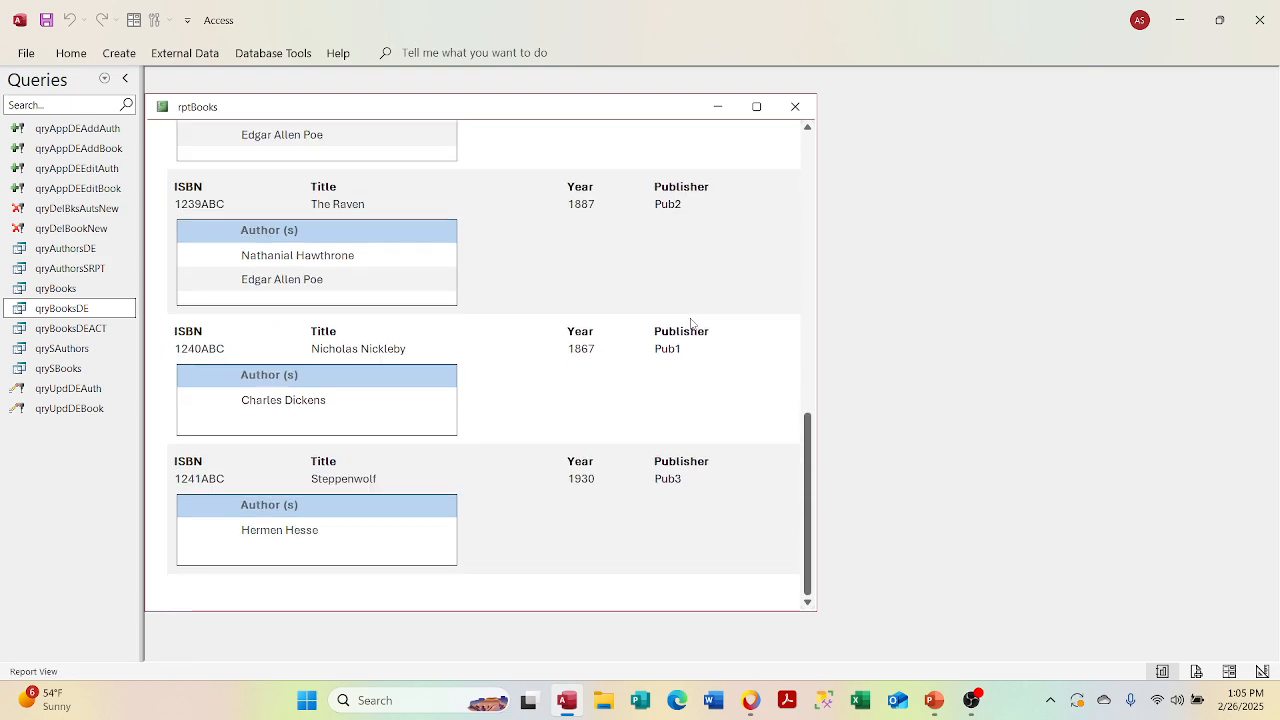
pyautogui.scroll(15, 690, 323)
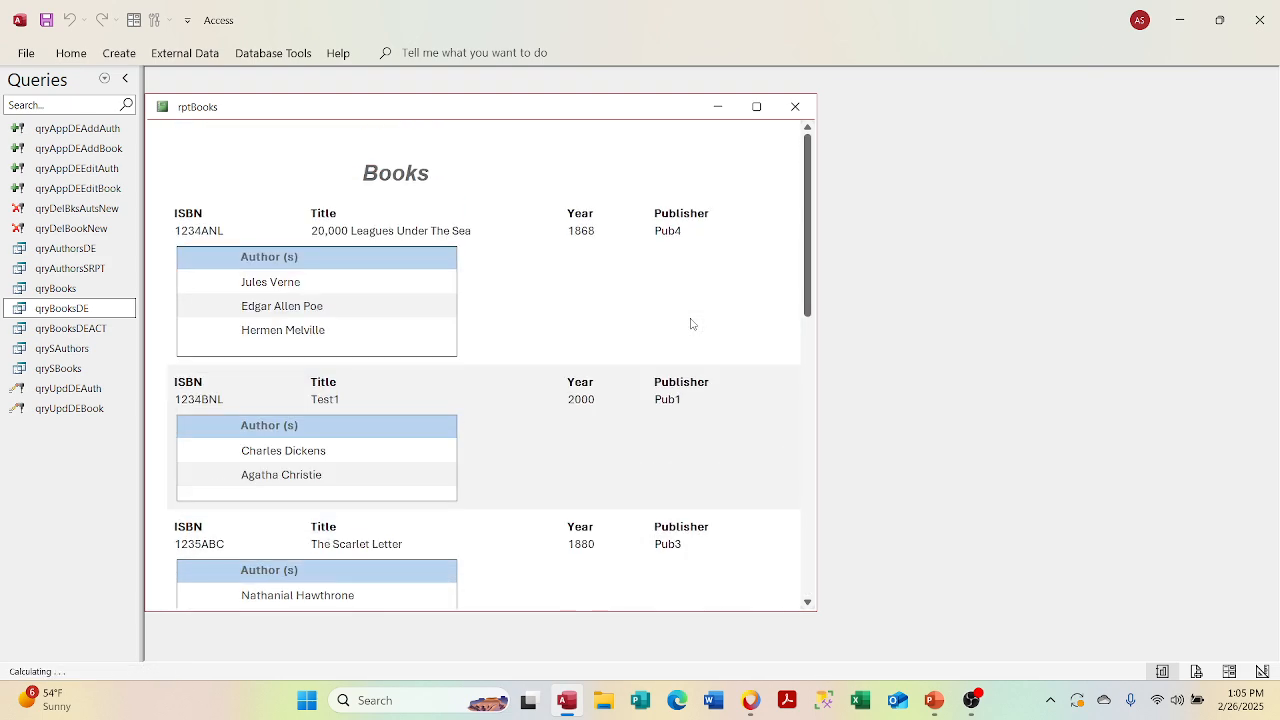
pyautogui.click(690, 323)
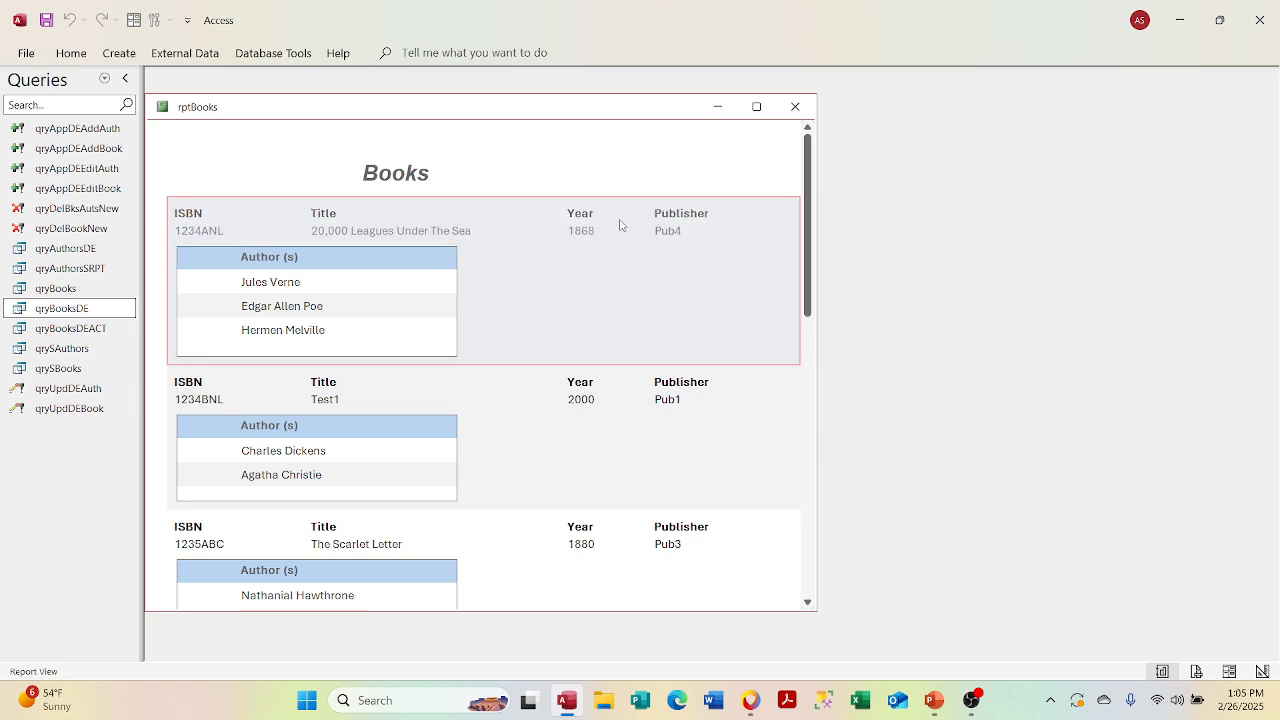
pyautogui.click(551, 229)
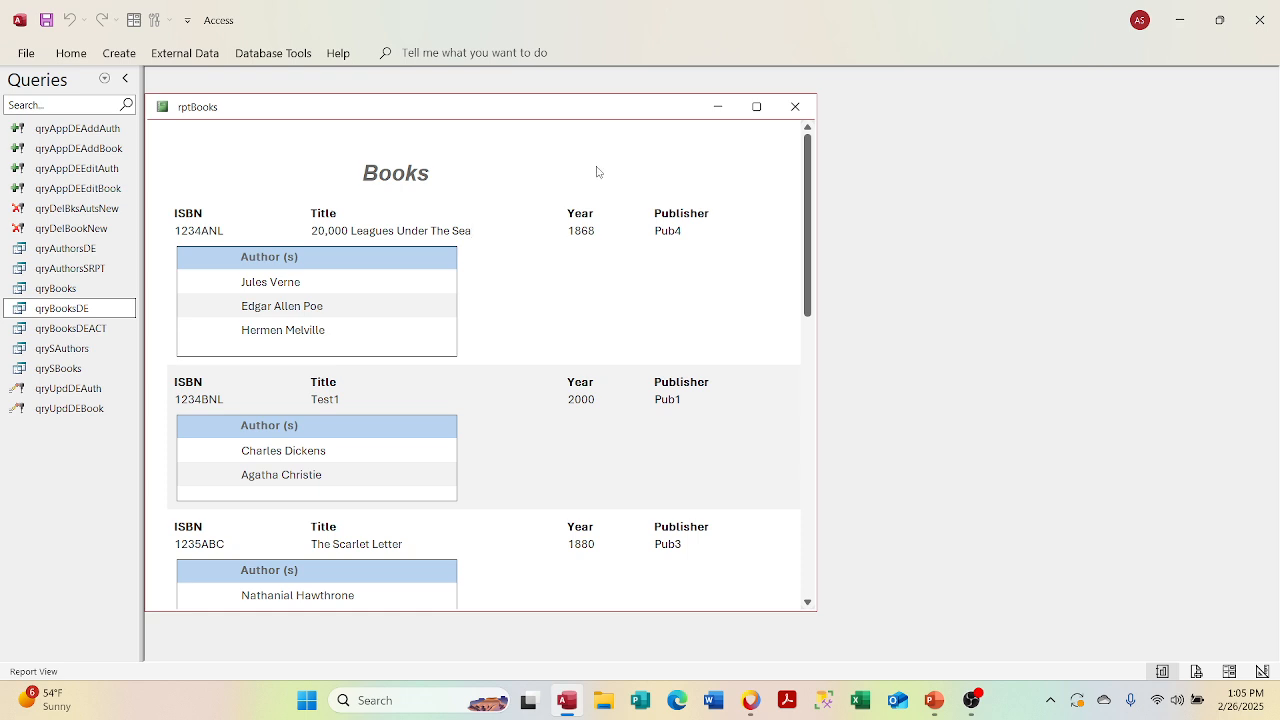
pyautogui.click(596, 172)
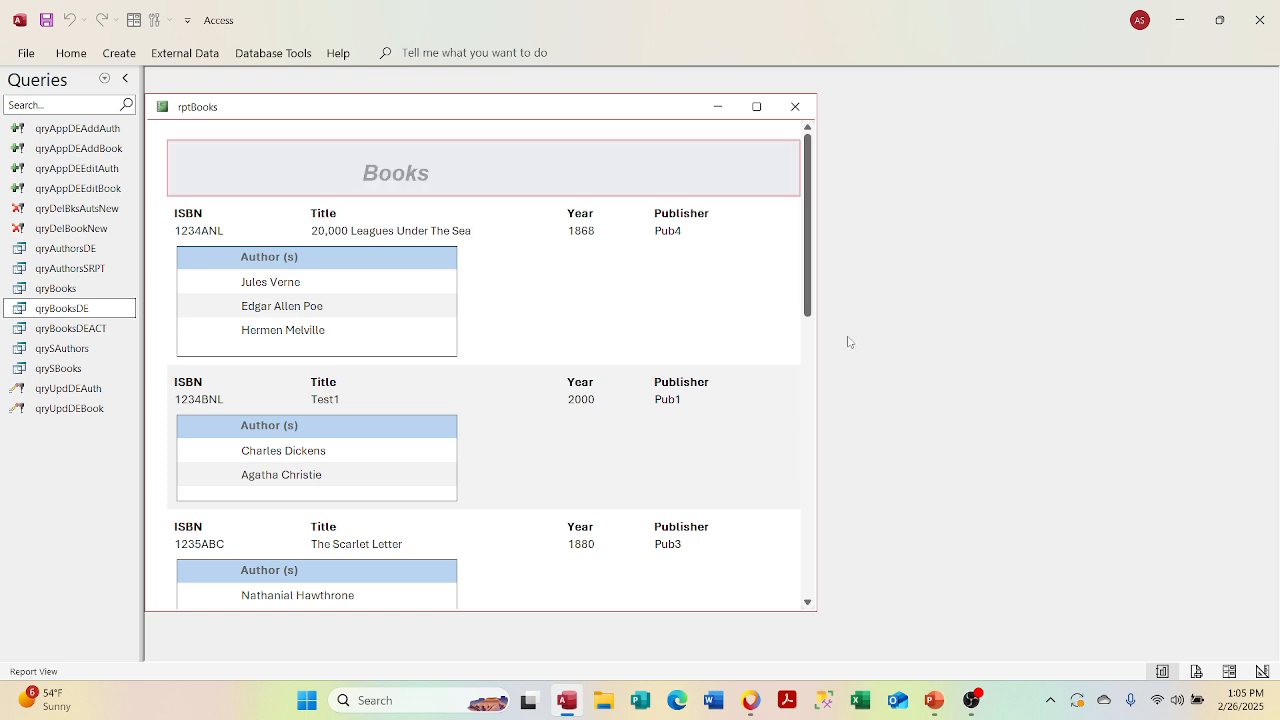
pyautogui.click(717, 403)
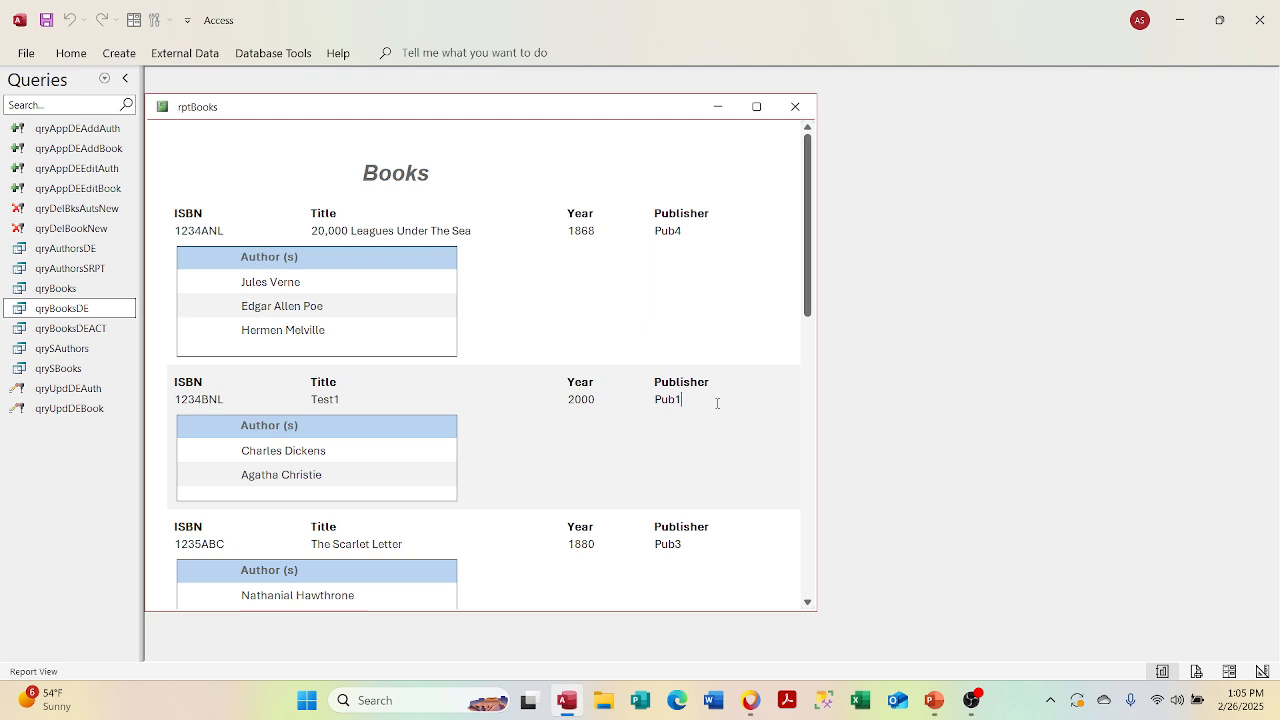
pyautogui.rightClick(542, 113)
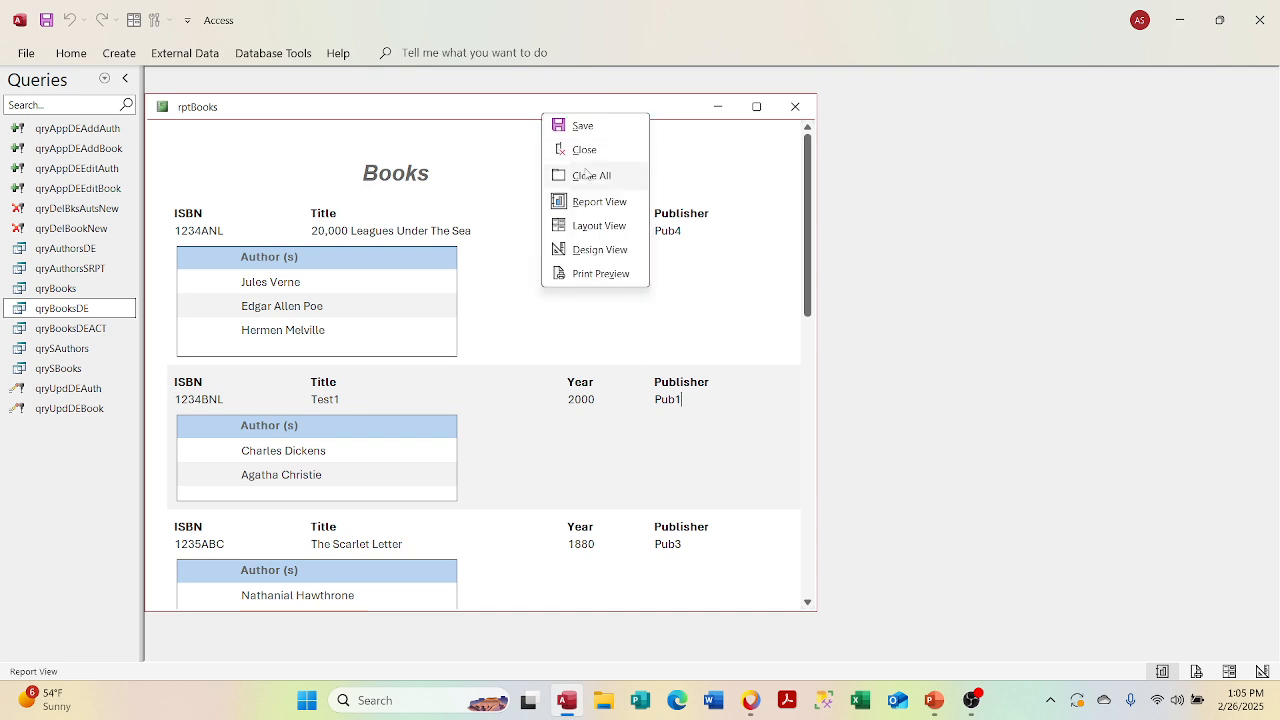
pyautogui.click(577, 250)
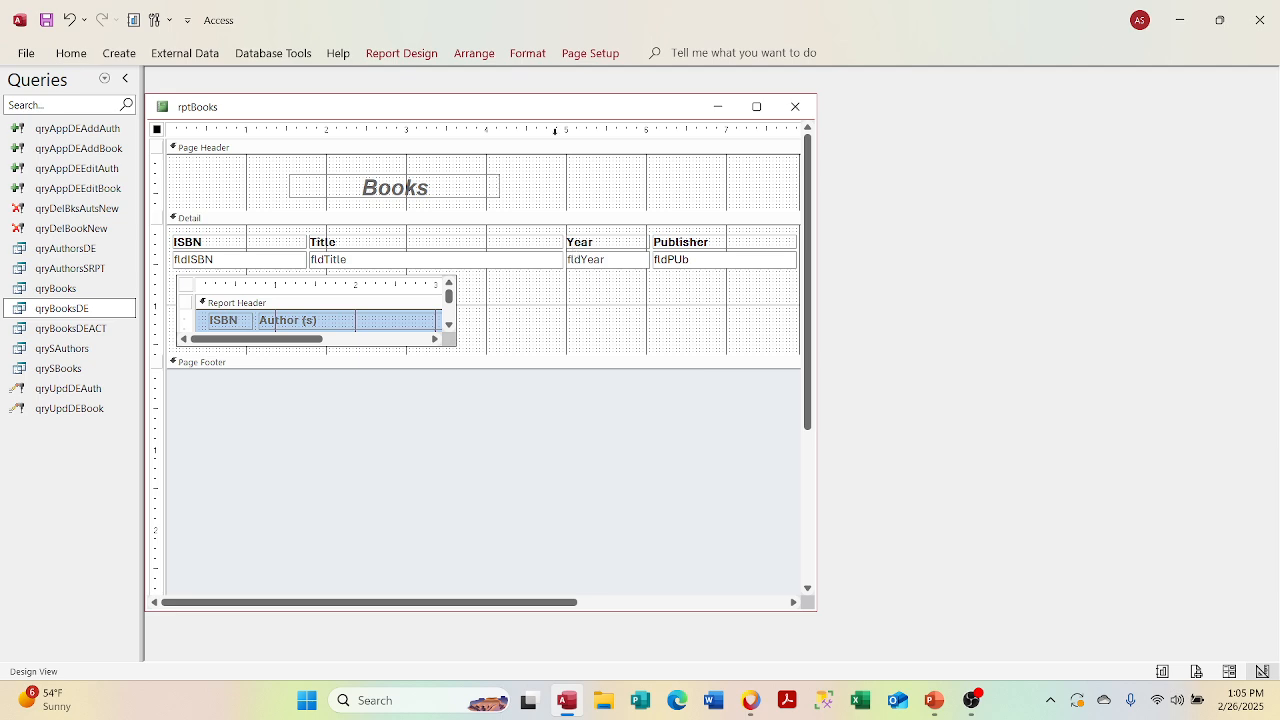
# Step: Make the Page Header section slightly taller and move the ISBN, Title, Year and Publisher labels from Detail into it, below the Books title
pyautogui.click(451, 208)
pyautogui.moveTo(448, 220); pyautogui.dragTo(448, 230)
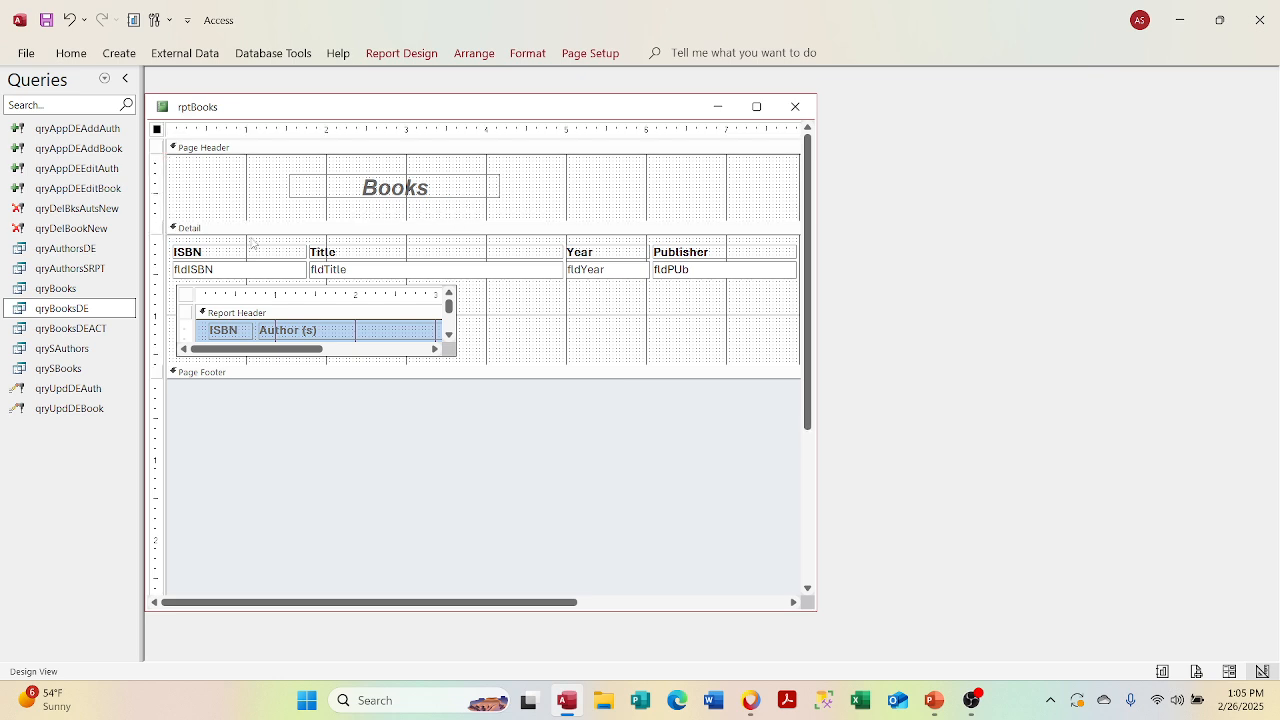
pyautogui.click(189, 250)
pyautogui.keyDown('shift'); pyautogui.click(372, 255); pyautogui.keyUp('shift')
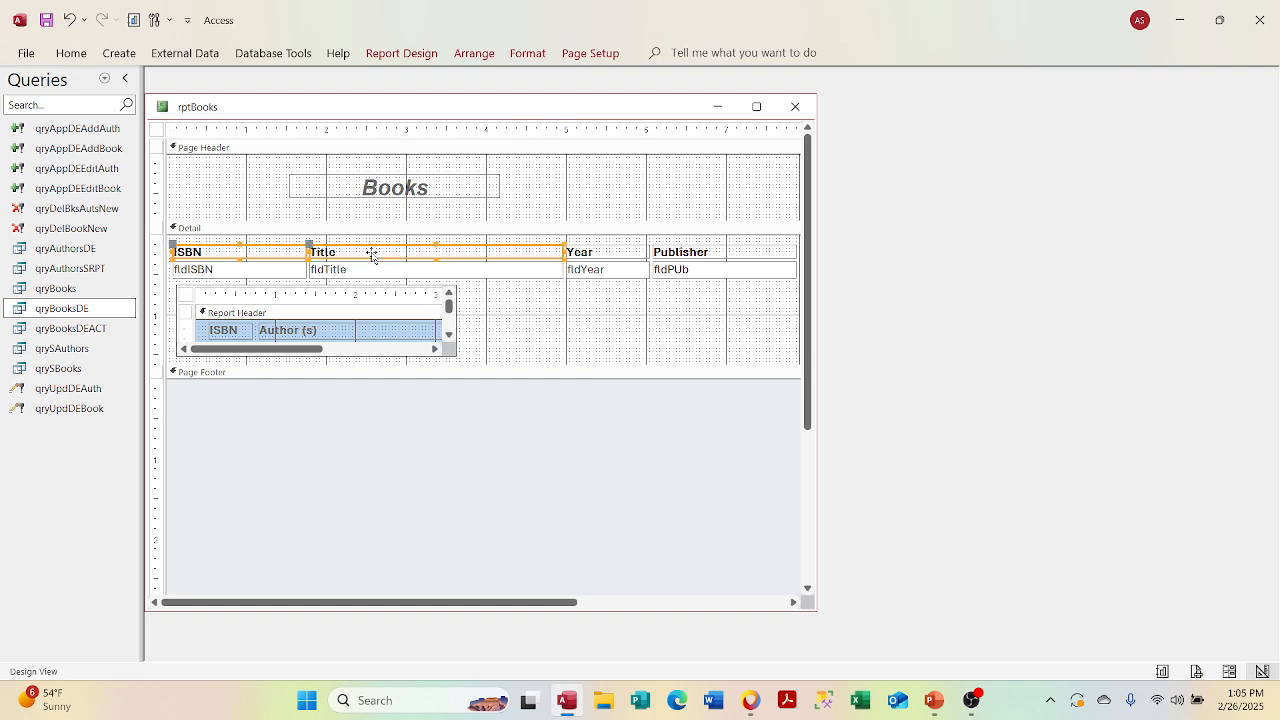
pyautogui.keyDown('shift'); pyautogui.click(572, 256); pyautogui.keyUp('shift')
pyautogui.keyDown('shift'); pyautogui.click(658, 258); pyautogui.keyUp('shift')
pyautogui.keyDown('shift'); pyautogui.click(672, 253); pyautogui.keyUp('shift')
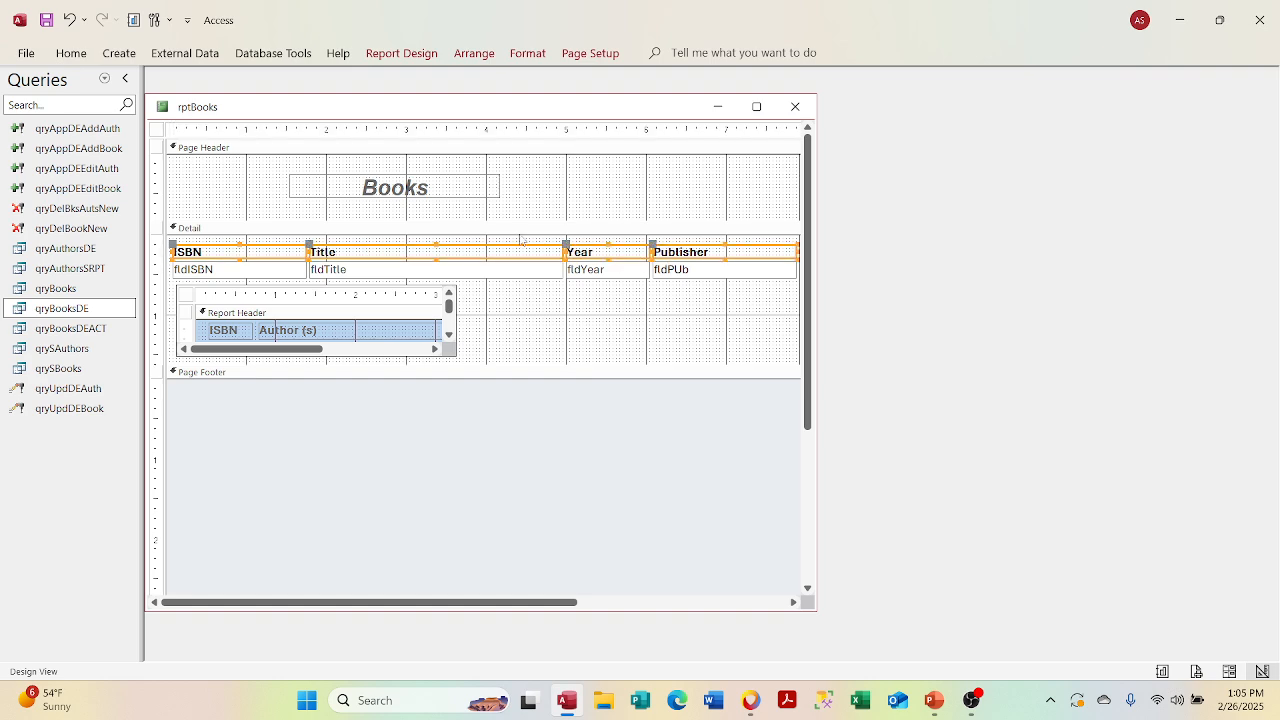
pyautogui.moveTo(464, 256); pyautogui.dragTo(465, 212)
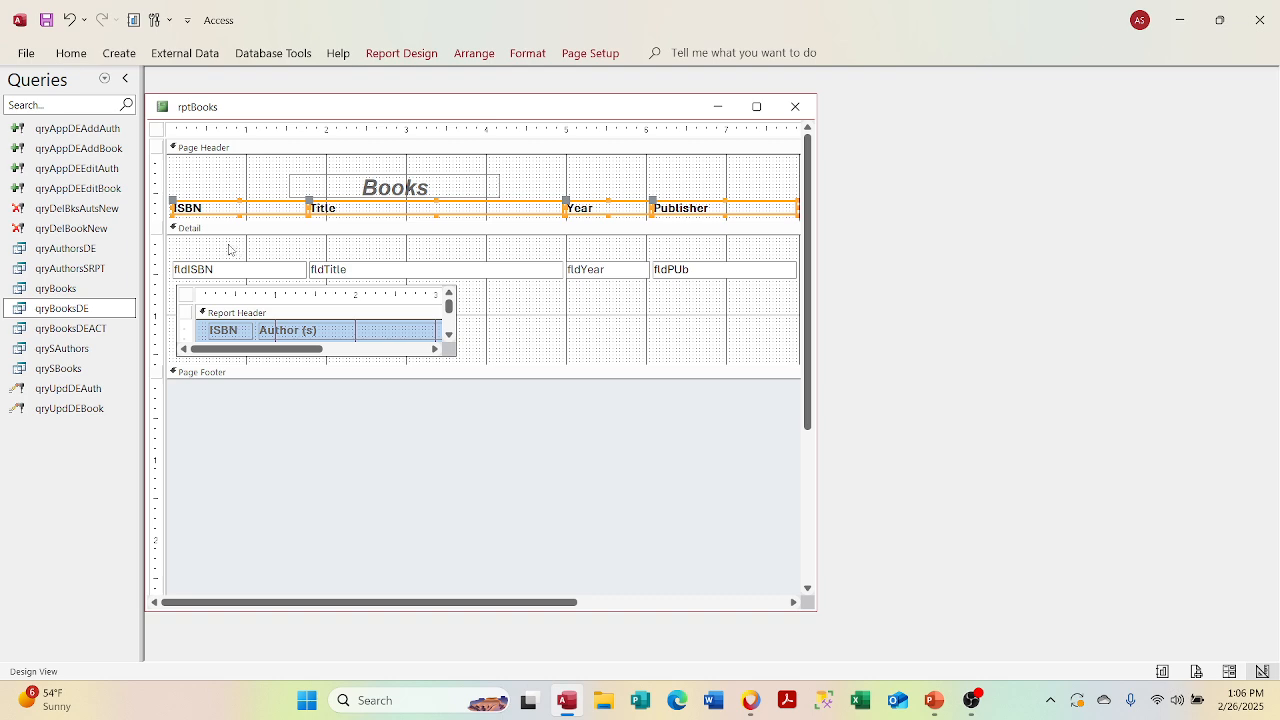
# Step: Move the book fields and authors subreport up to the top of the Detail section and shorten the section to fit
pyautogui.moveTo(220, 245); pyautogui.dragTo(707, 361)
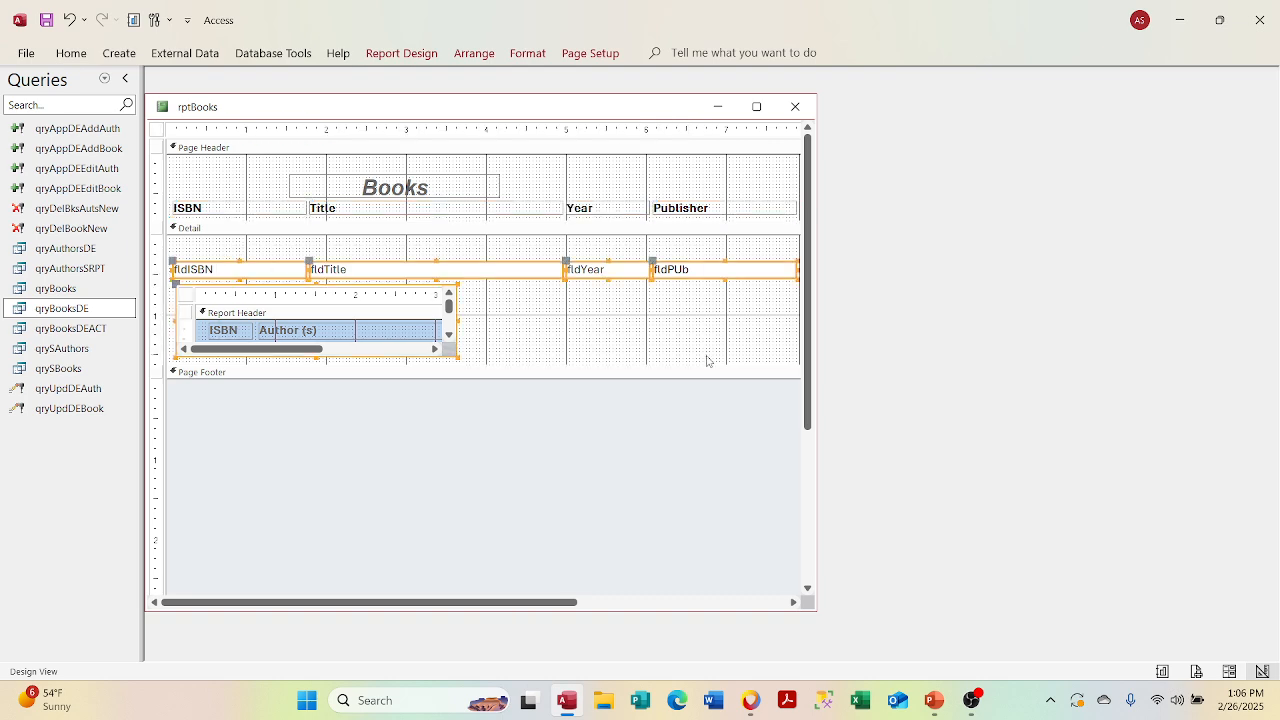
pyautogui.press('Up')
pyautogui.press('Up')
pyautogui.press('Up')
pyautogui.press('Up')
pyautogui.press('Up')
pyautogui.press('Up')
pyautogui.press('Up')
pyautogui.press('Up')
pyautogui.press('Up')
pyautogui.press('Up')
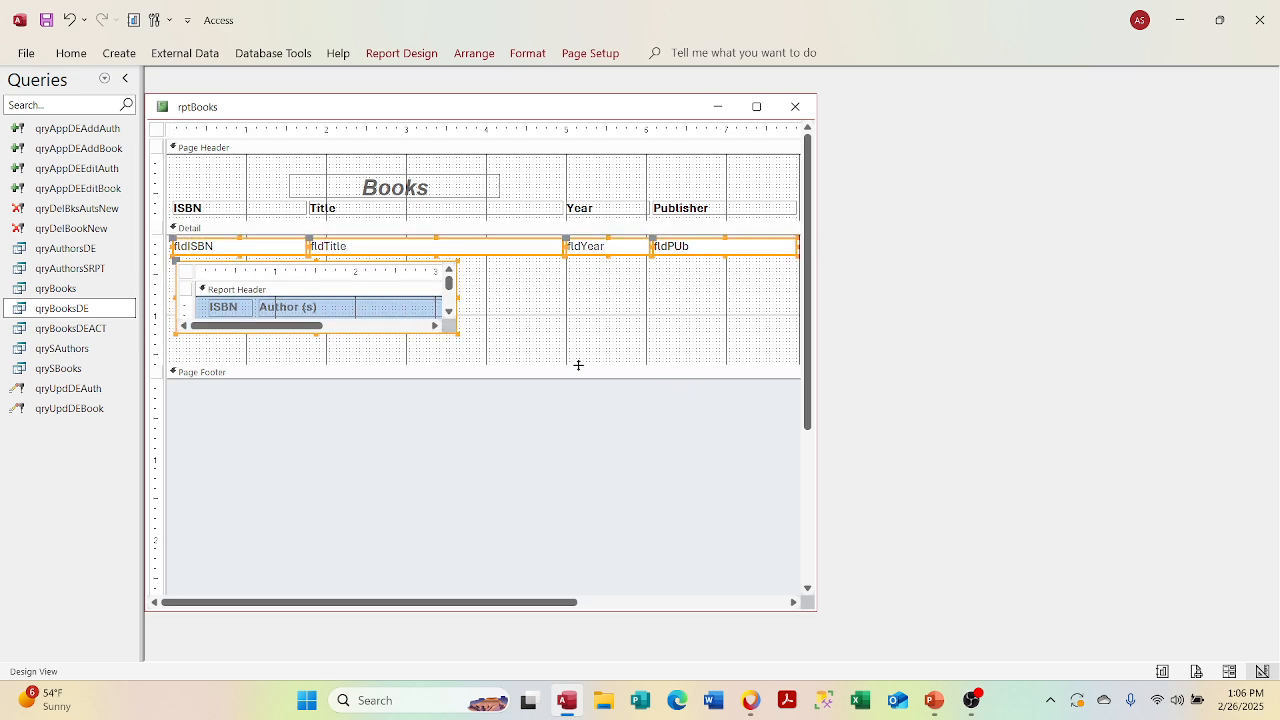
pyautogui.moveTo(578, 363); pyautogui.dragTo(587, 338)
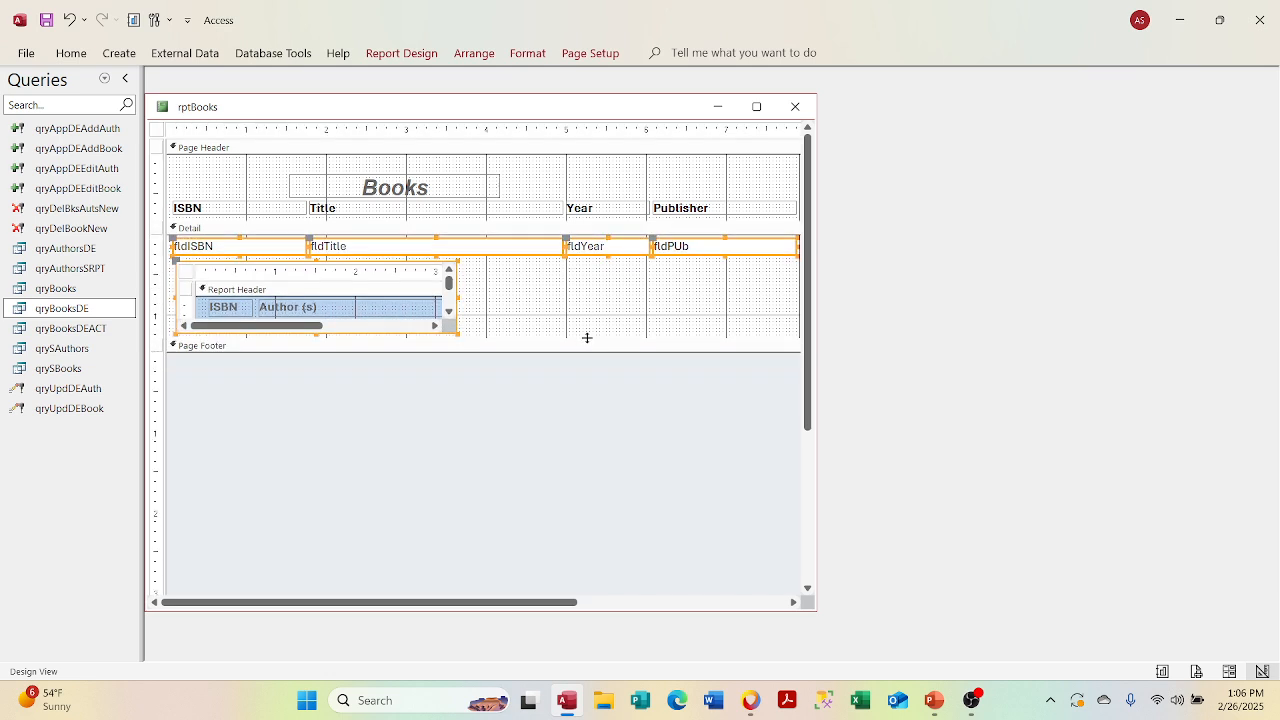
# Step: Preview rptBooks in Report View to check the tightened book layout and return to Design View
pyautogui.rightClick(531, 104)
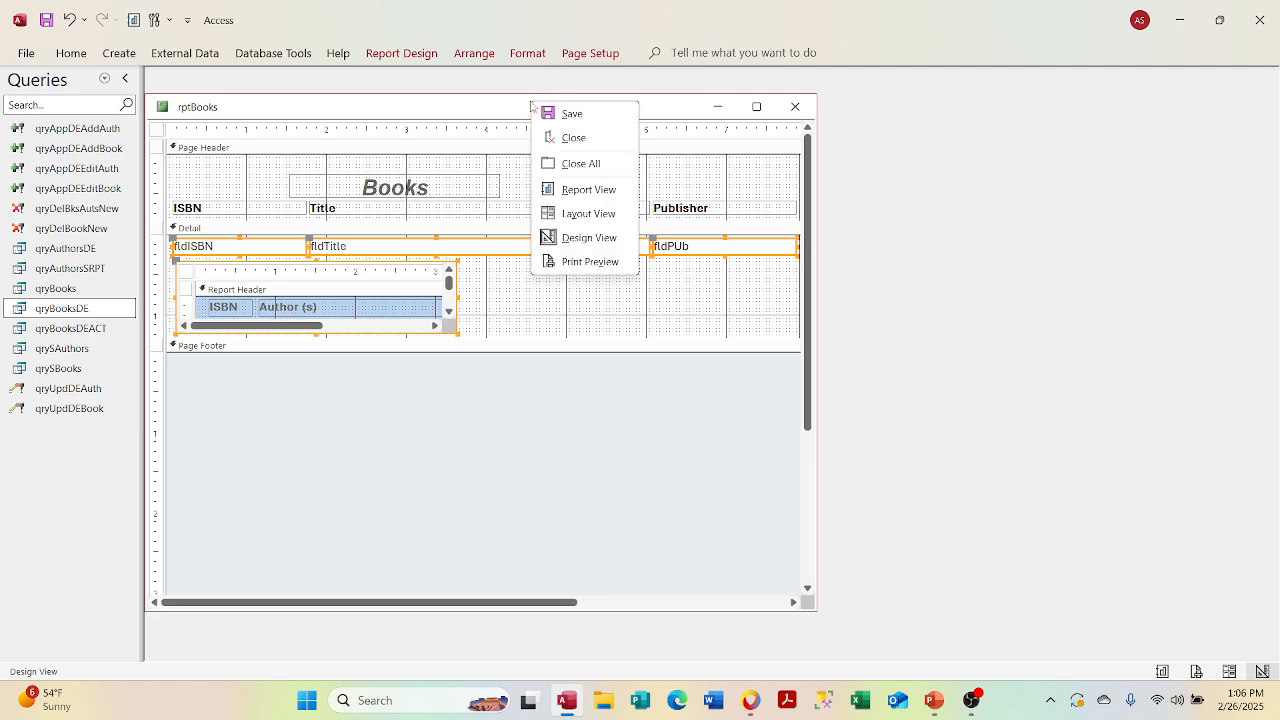
pyautogui.click(550, 188)
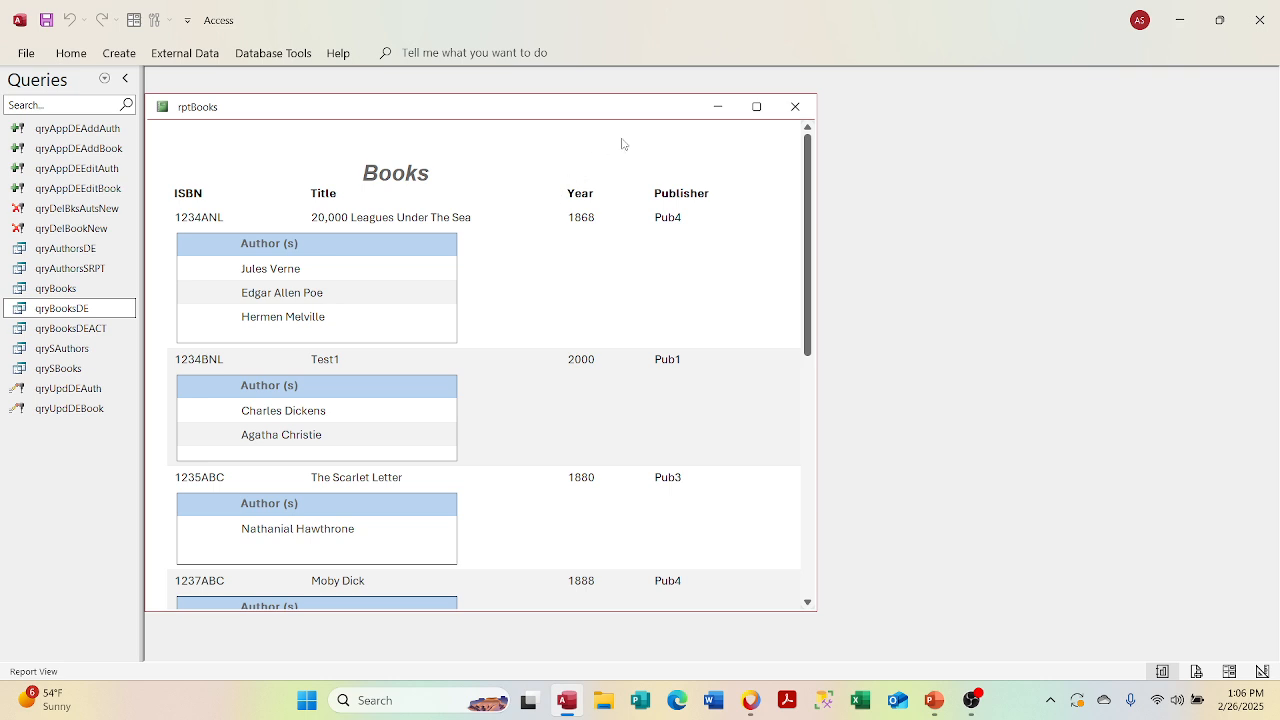
pyautogui.rightClick(594, 116)
pyautogui.click(648, 250)
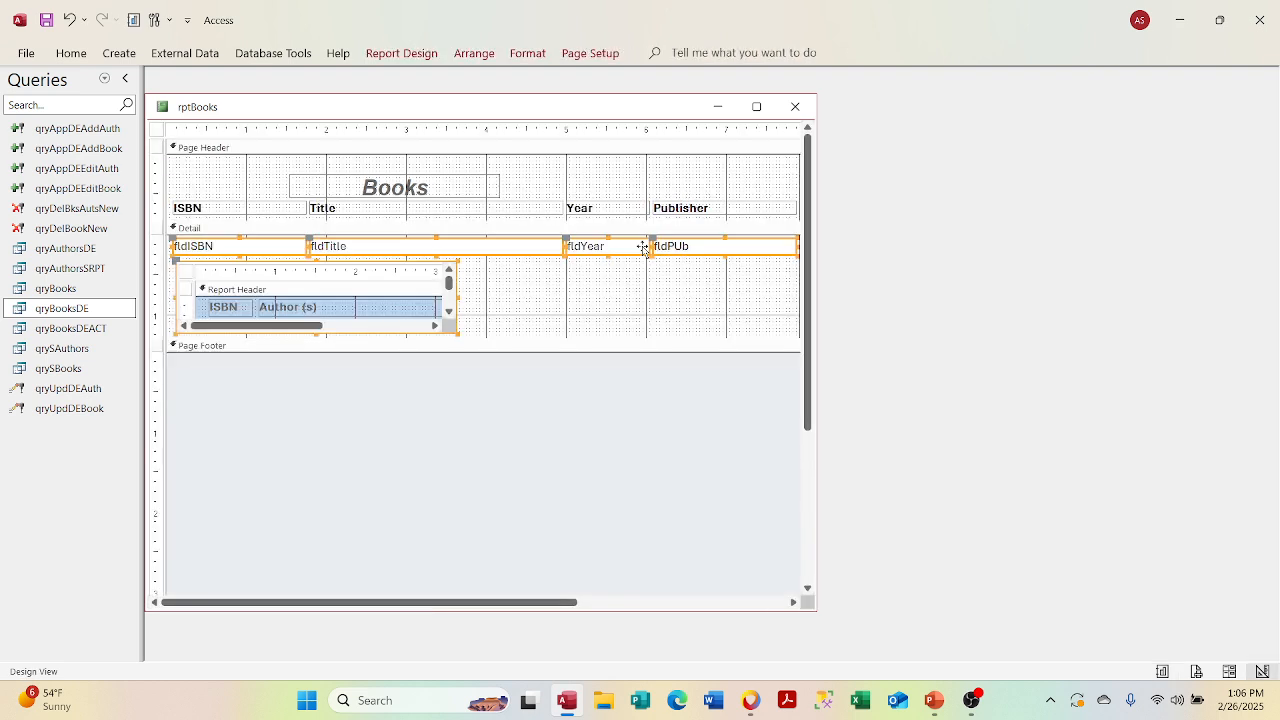
# Step: Maximize the rptBooks design window and set the report's paper size to Legal
pyautogui.click(756, 106)
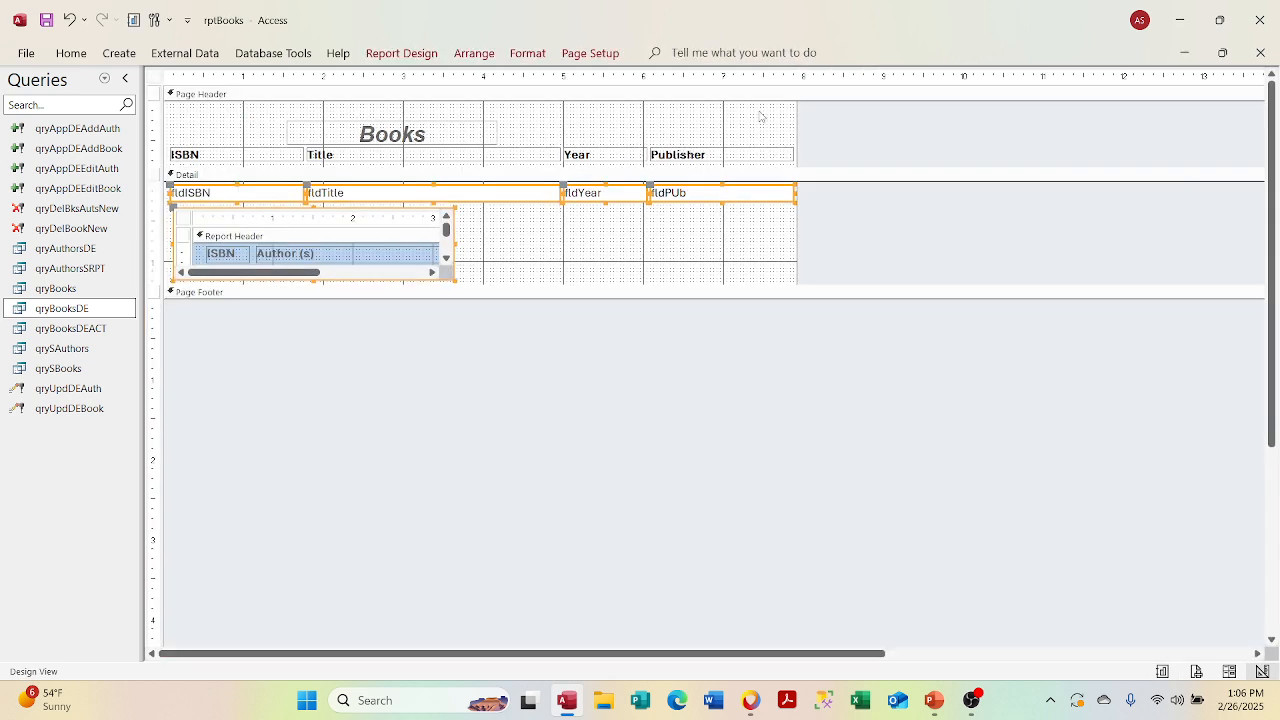
pyautogui.doubleClick(760, 117)
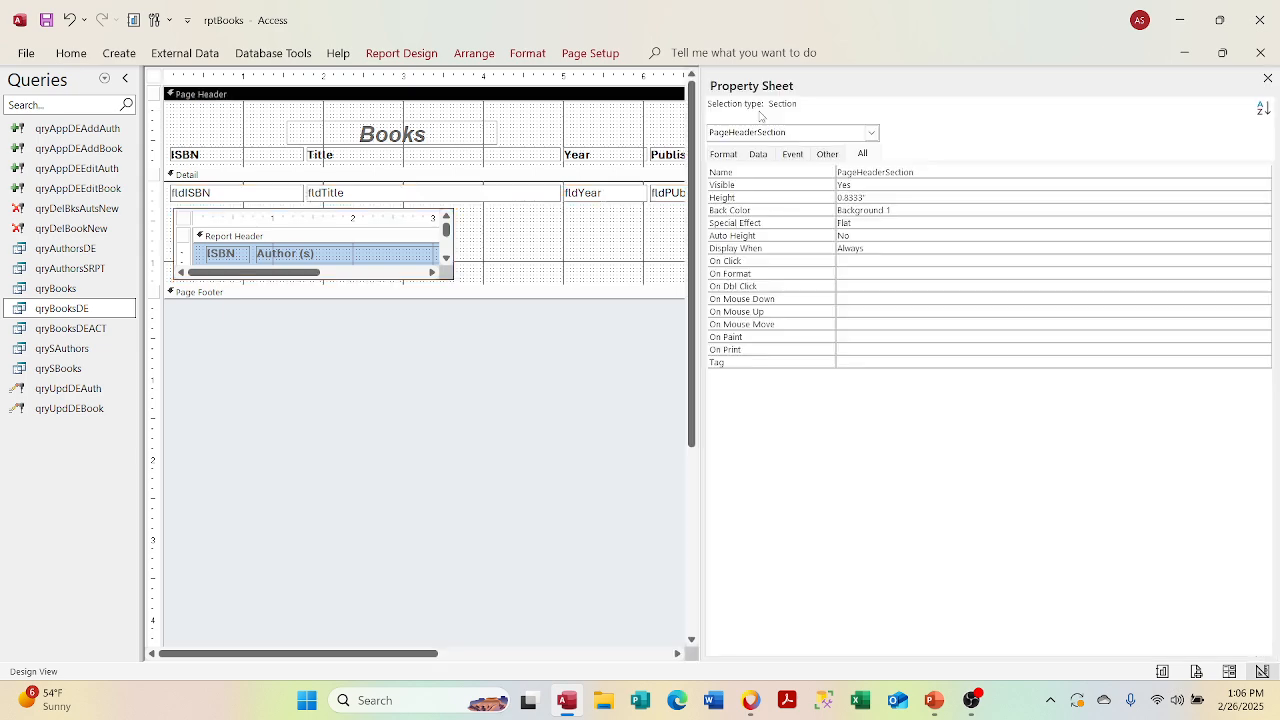
pyautogui.click(1267, 78)
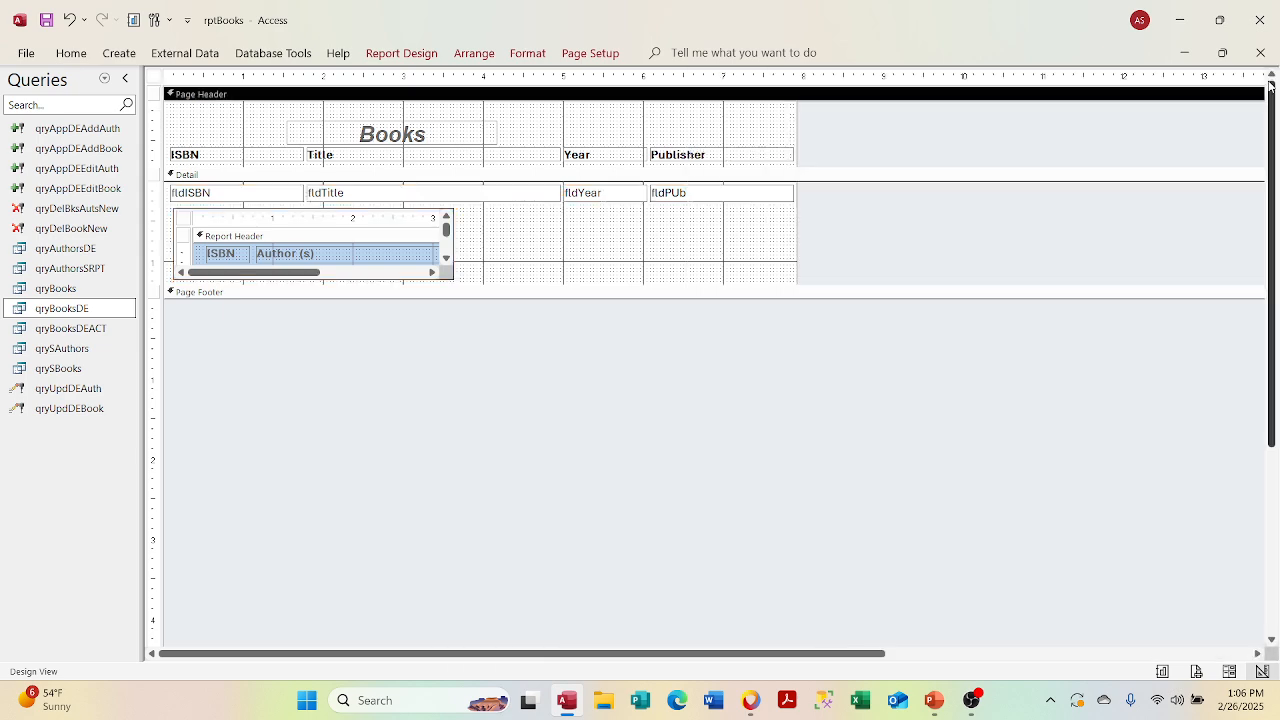
pyautogui.click(593, 54)
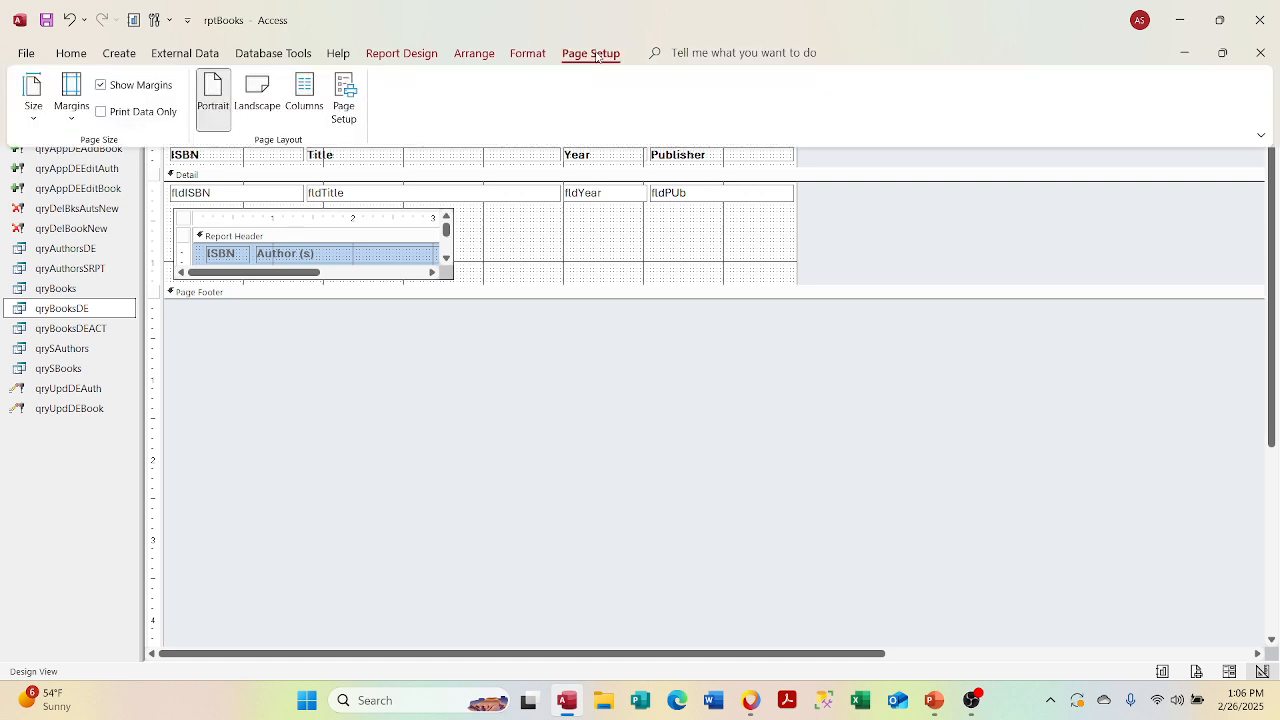
pyautogui.click(27, 98)
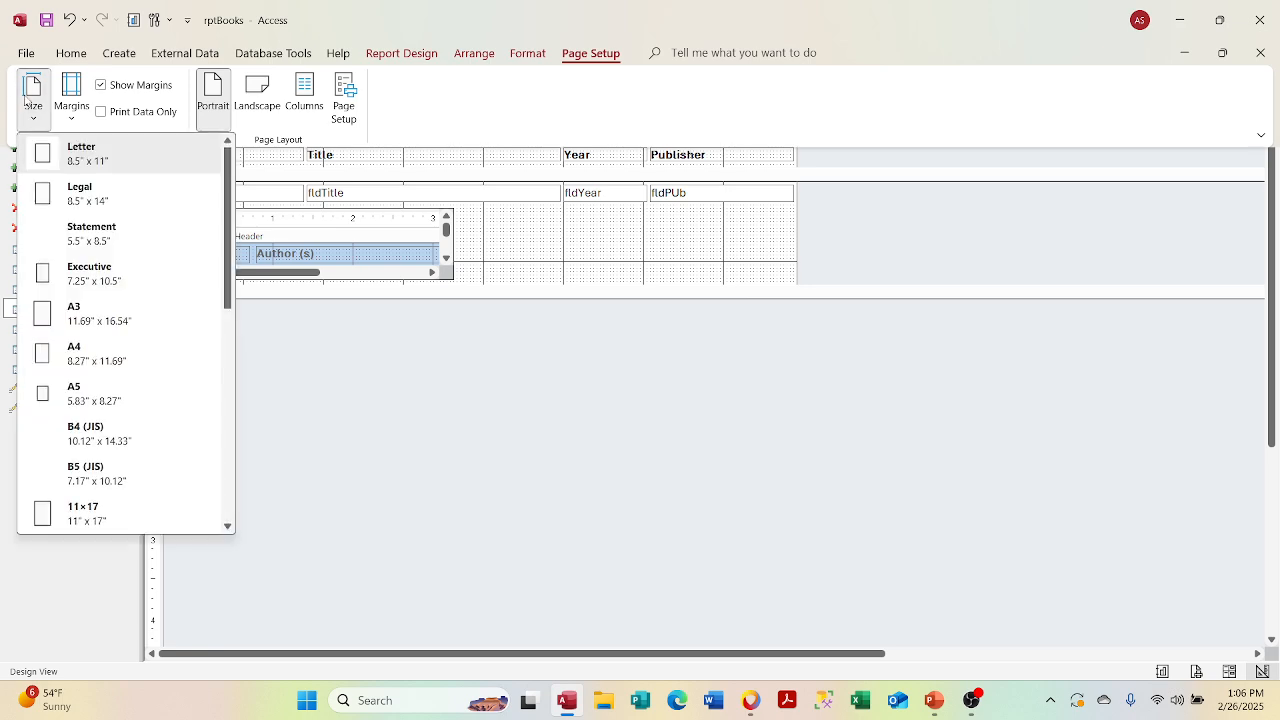
pyautogui.click(85, 190)
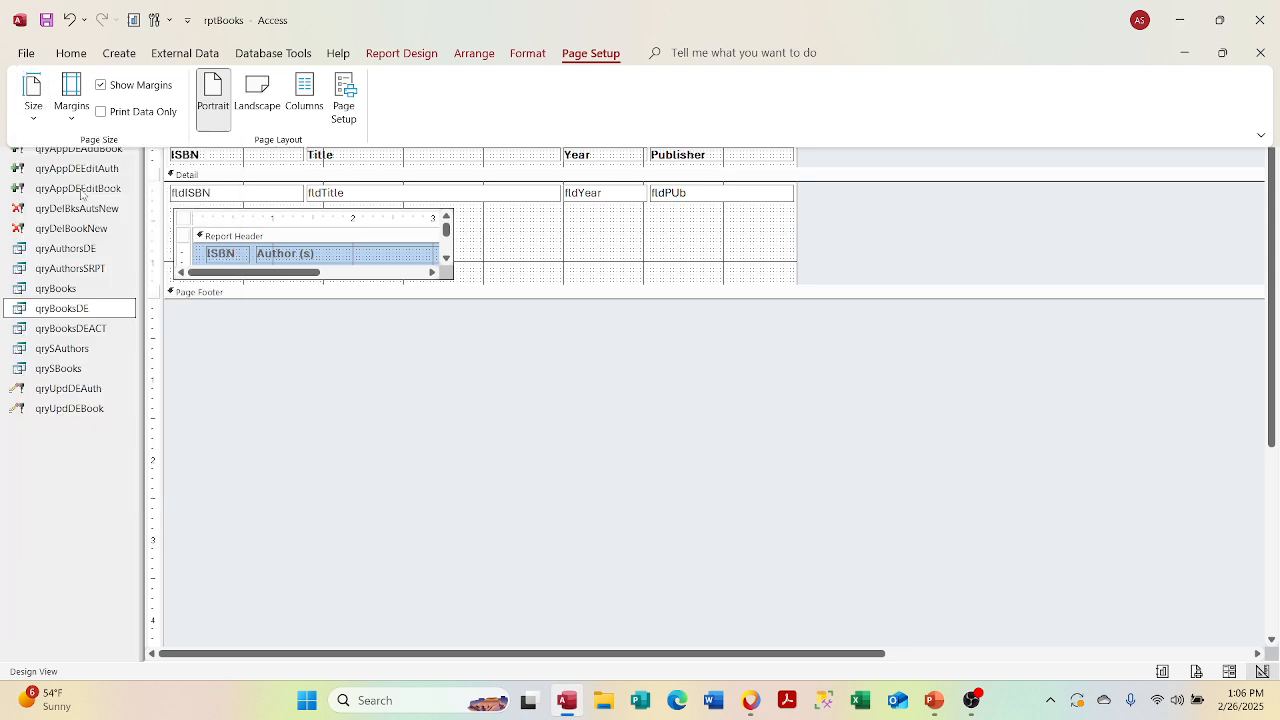
pyautogui.click(788, 222)
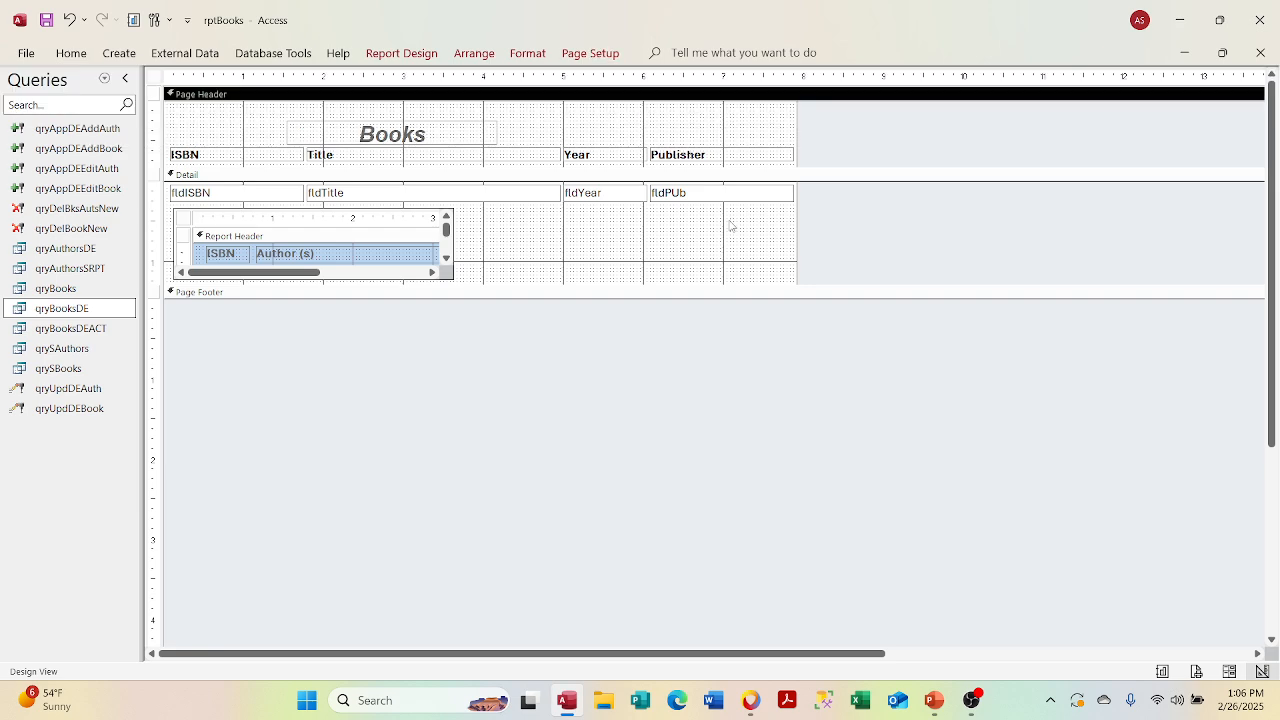
# Step: Widen the report to about 10.9 inches and set the page orientation to landscape
pyautogui.moveTo(797, 217); pyautogui.dragTo(1031, 207)
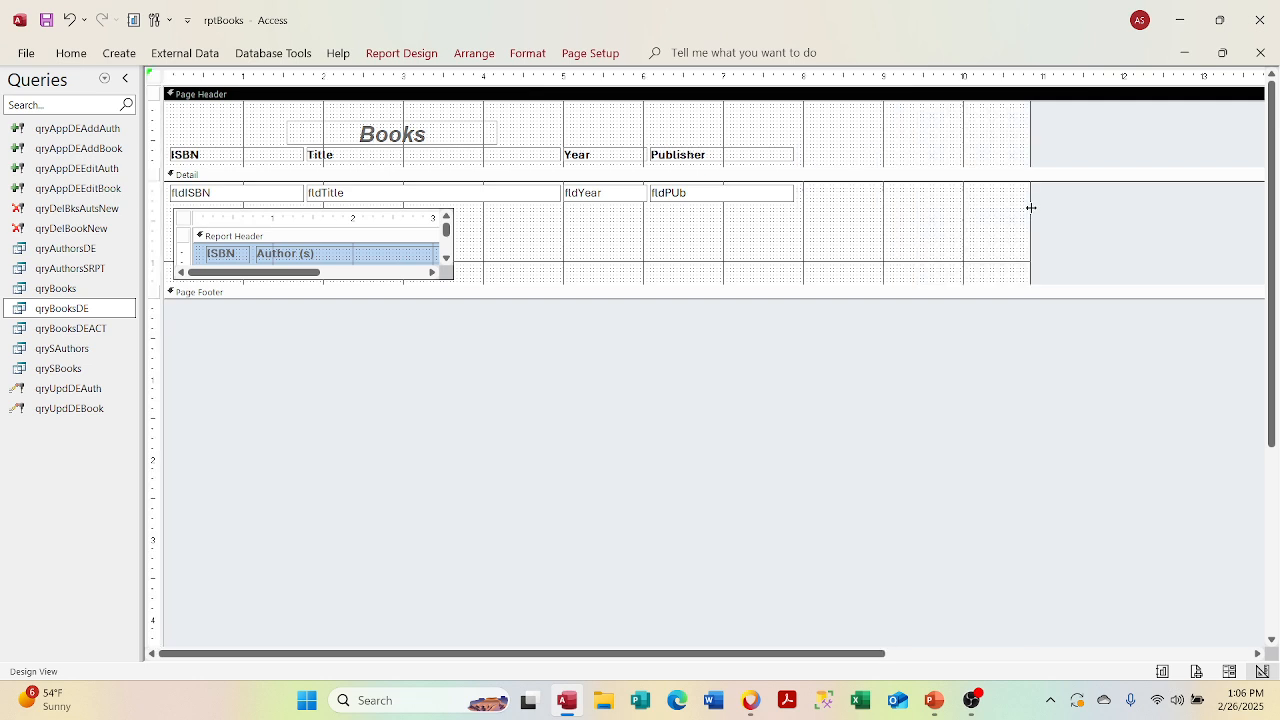
pyautogui.rightClick(569, 47)
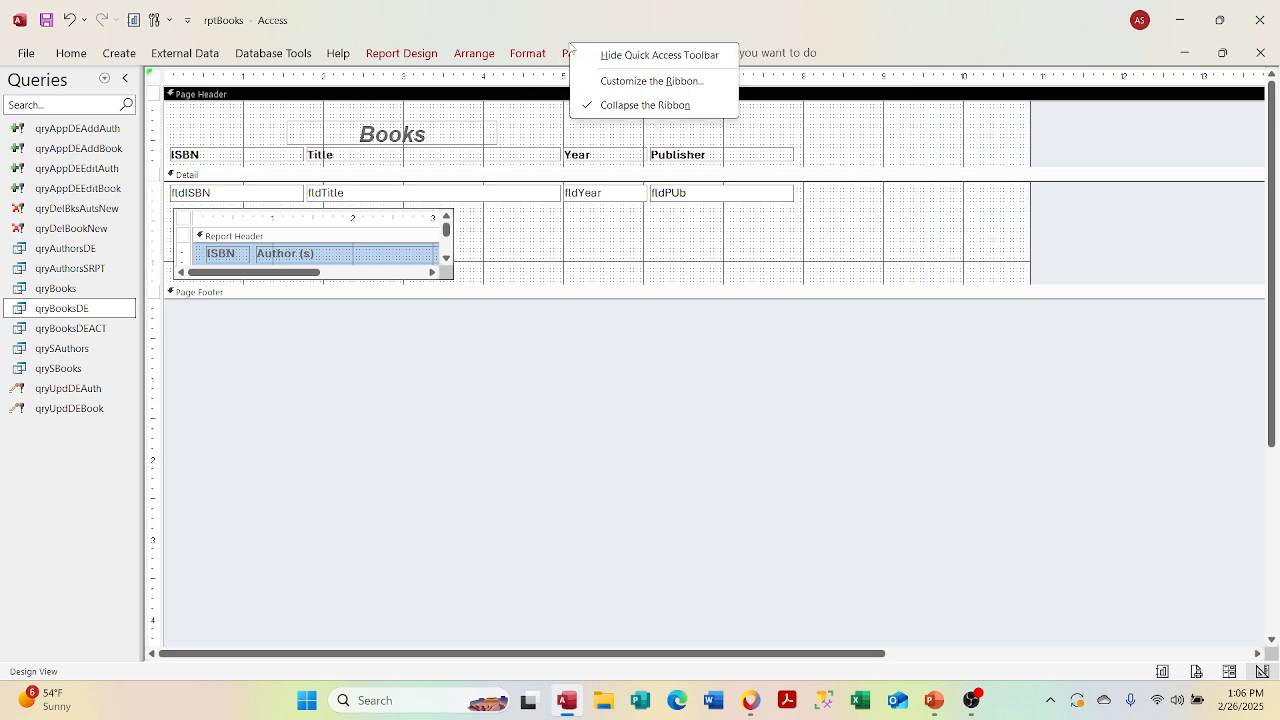
pyautogui.click(566, 50)
pyautogui.click(262, 92)
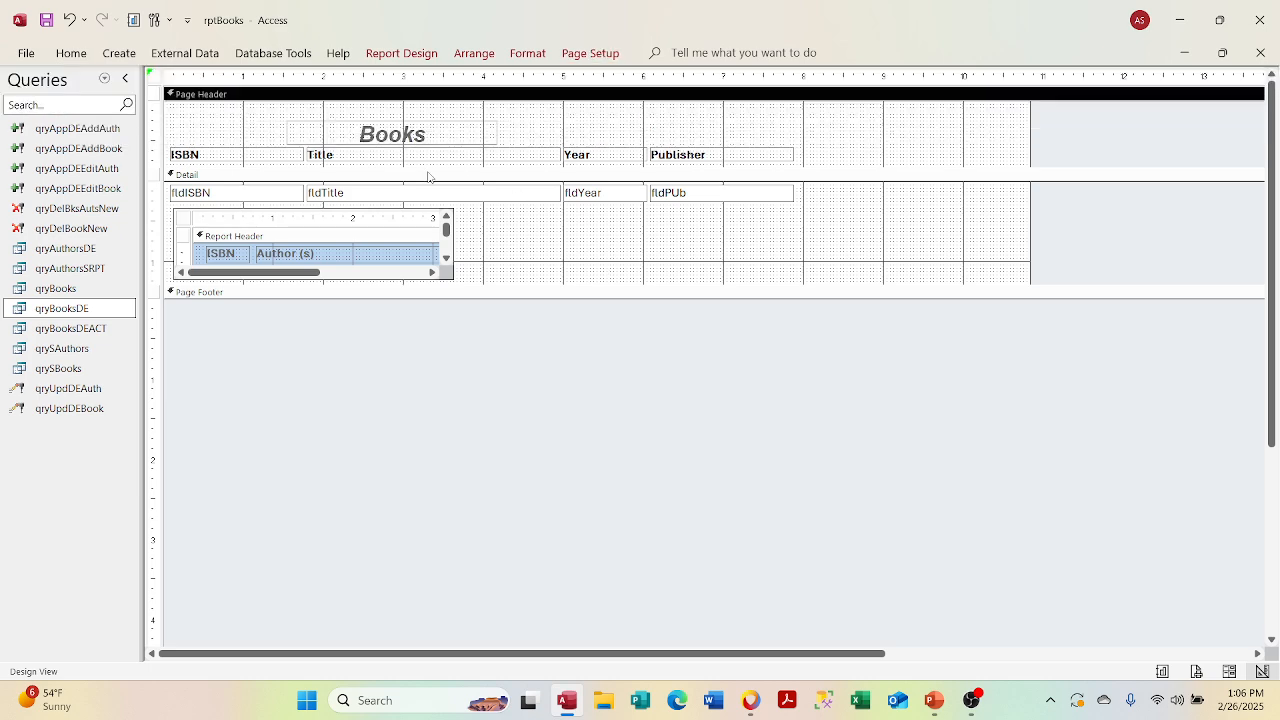
# Step: Check the report's error options and undo the report widening and the Detail section shortening, keeping the Detail controls' raised position
pyautogui.click(153, 76)
pyautogui.click(155, 96)
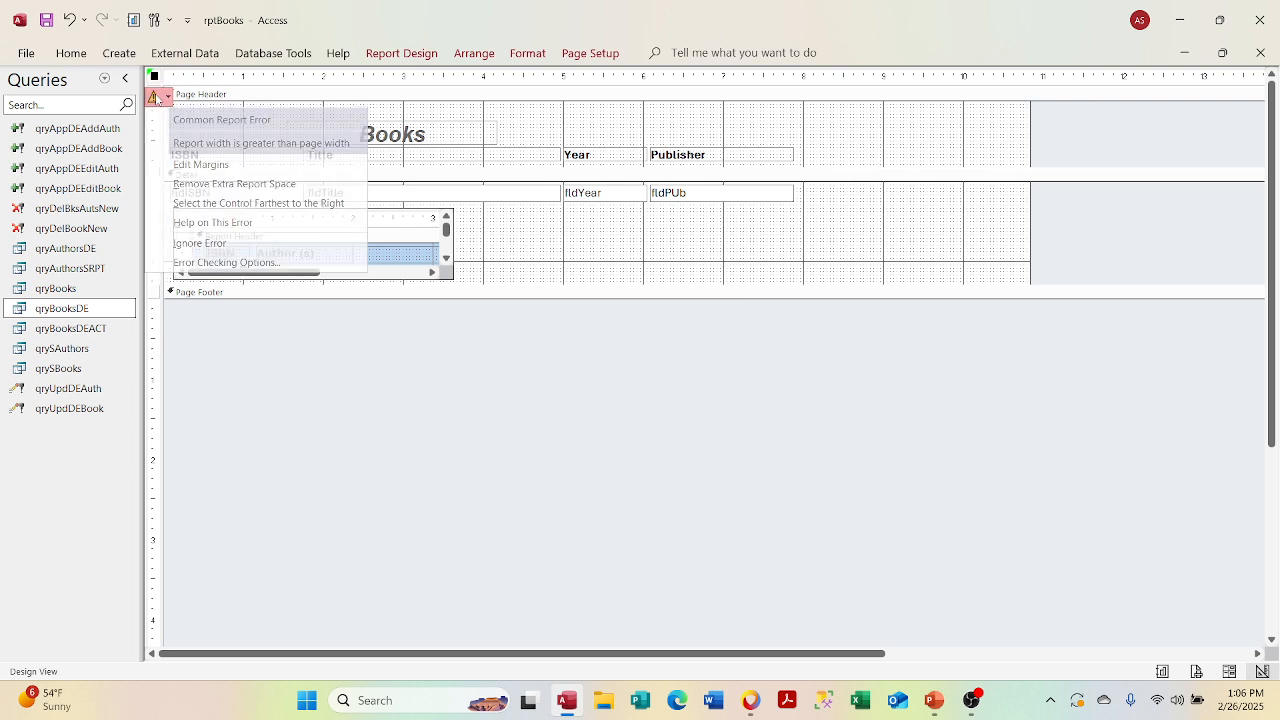
pyautogui.click(72, 20)
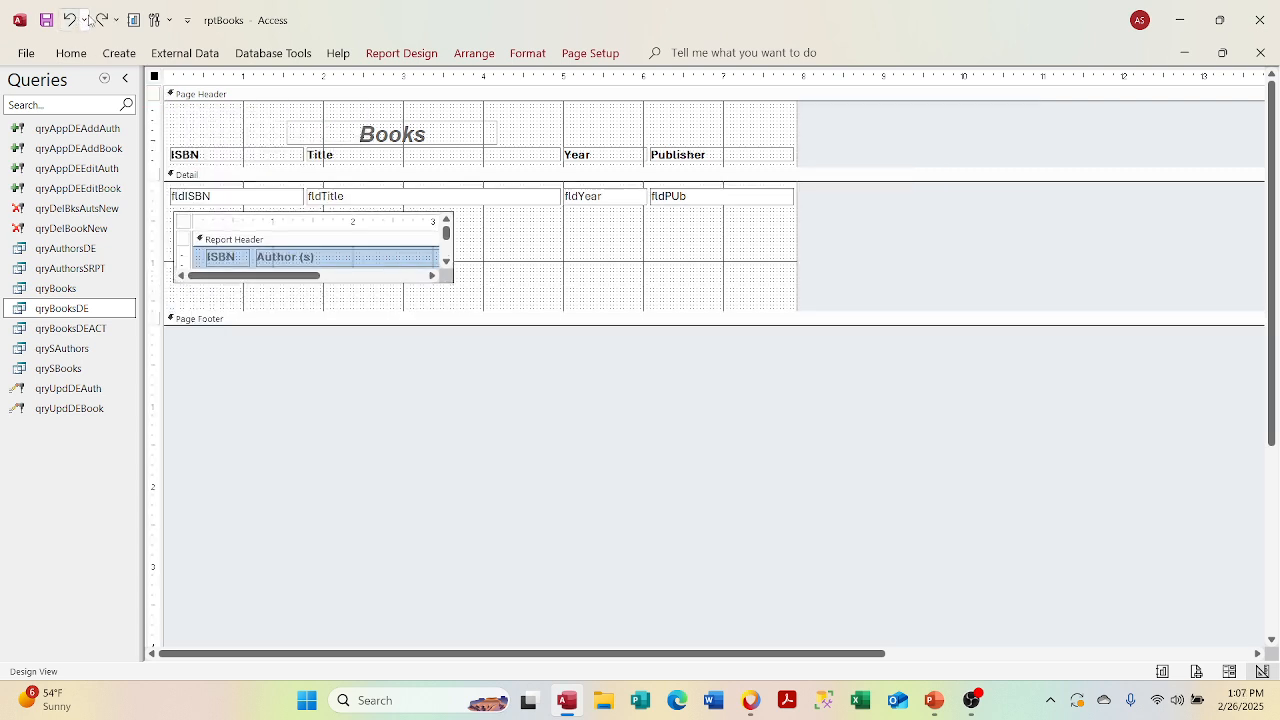
pyautogui.click(105, 20)
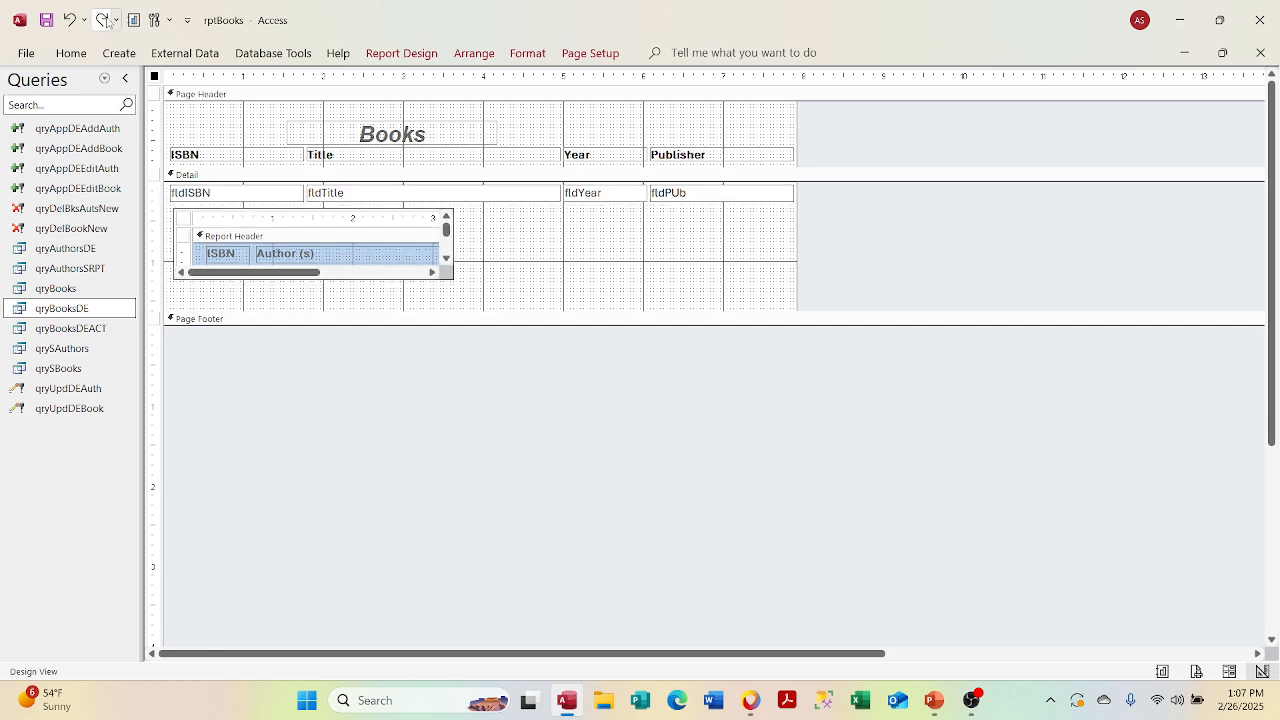
# Step: Set the report's paper size to Letter
pyautogui.click(590, 55)
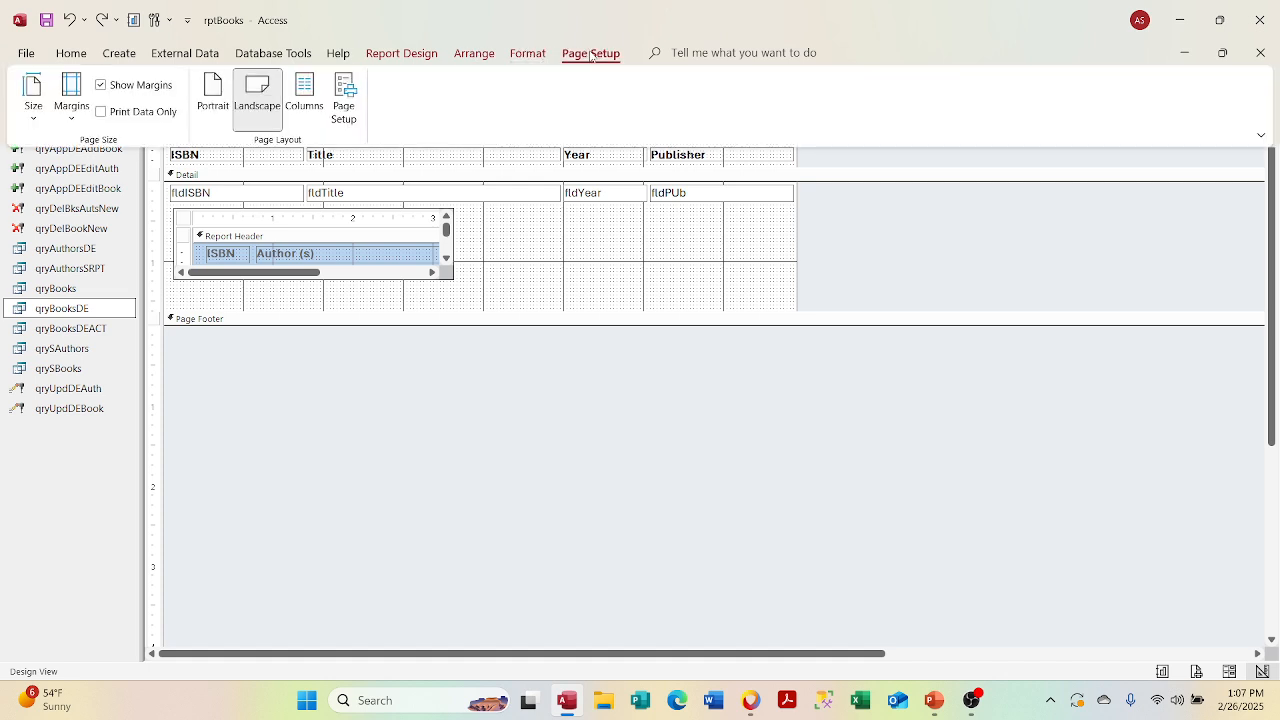
pyautogui.click(33, 104)
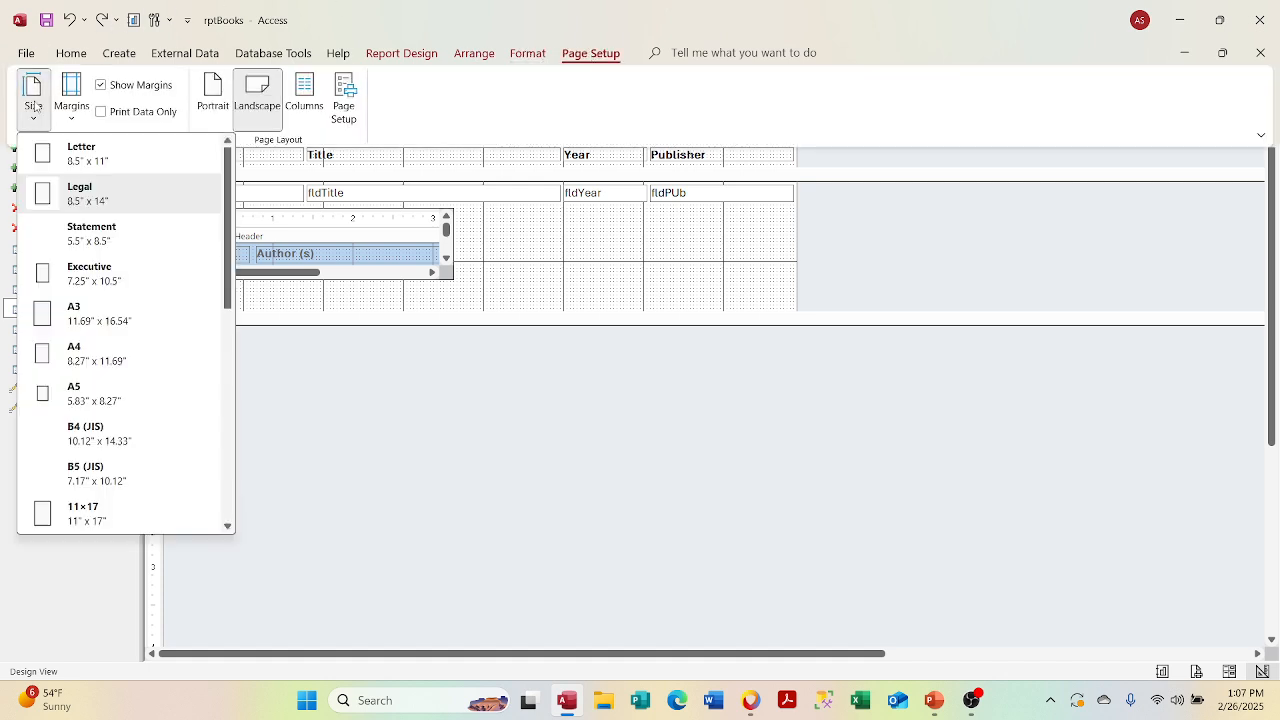
pyautogui.click(84, 155)
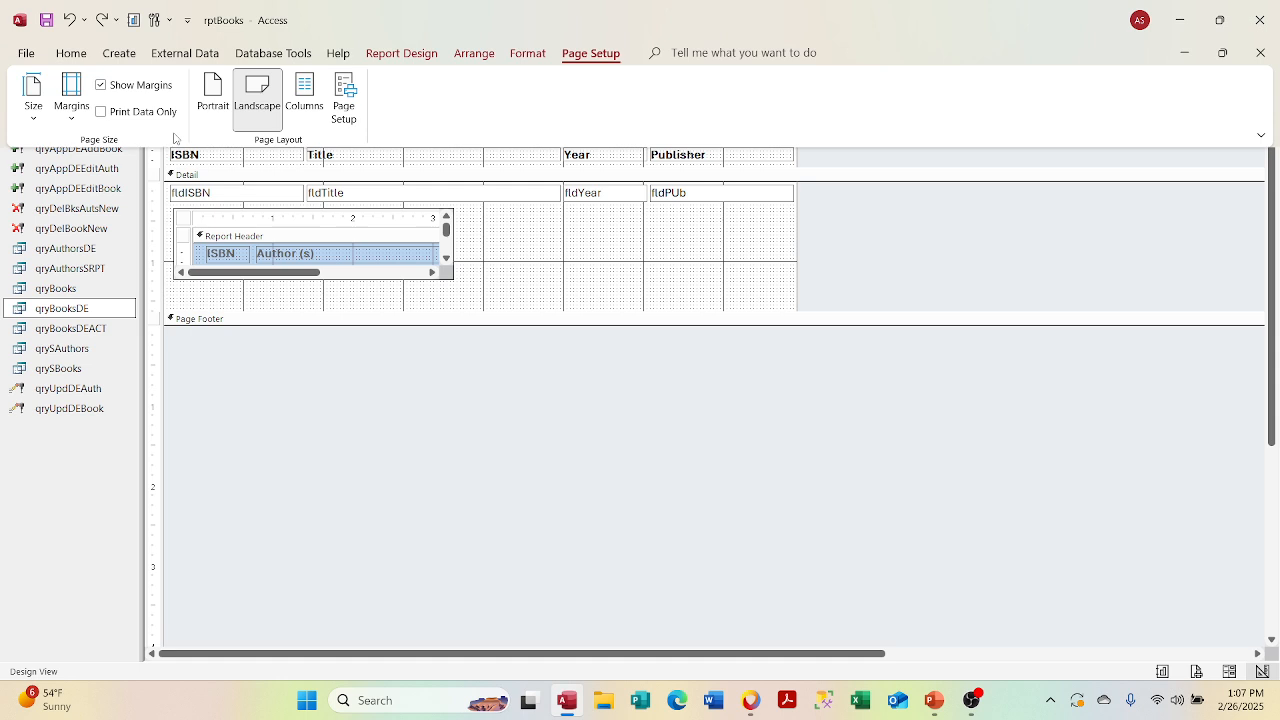
# Step: Set the paper size to Legal in the Page Setup dialog, keeping landscape orientation
pyautogui.click(352, 97)
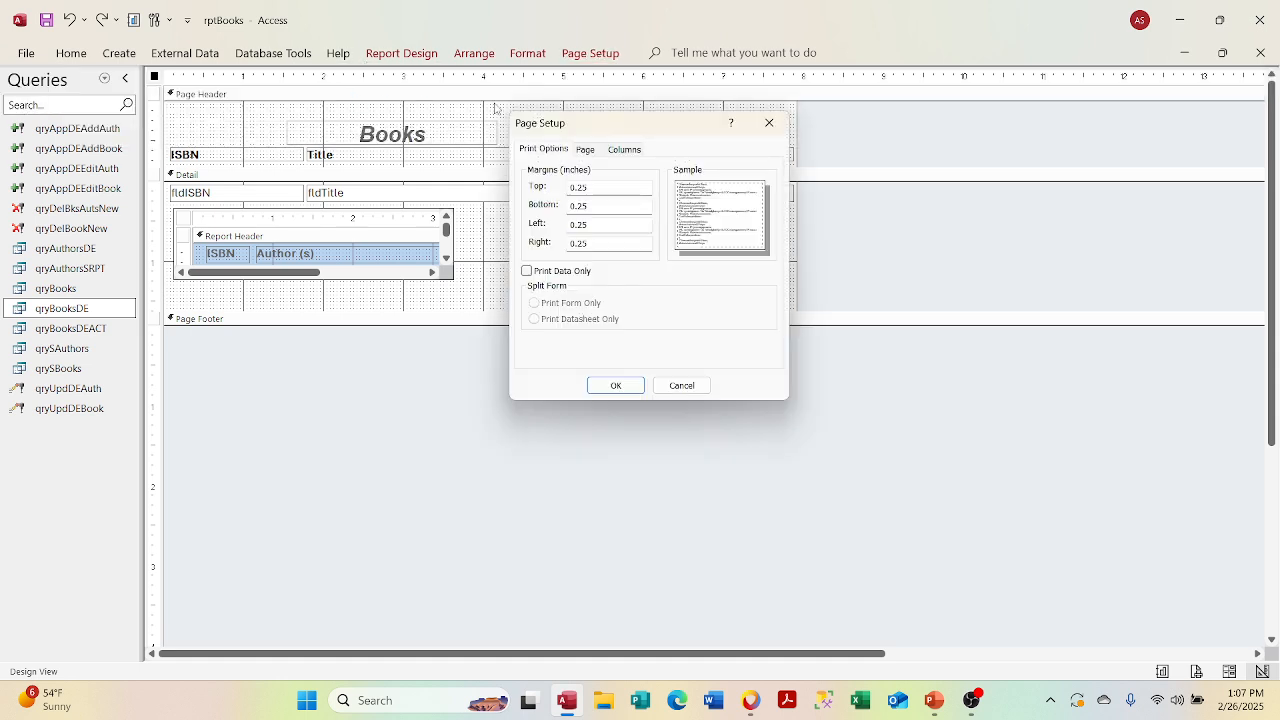
pyautogui.click(584, 149)
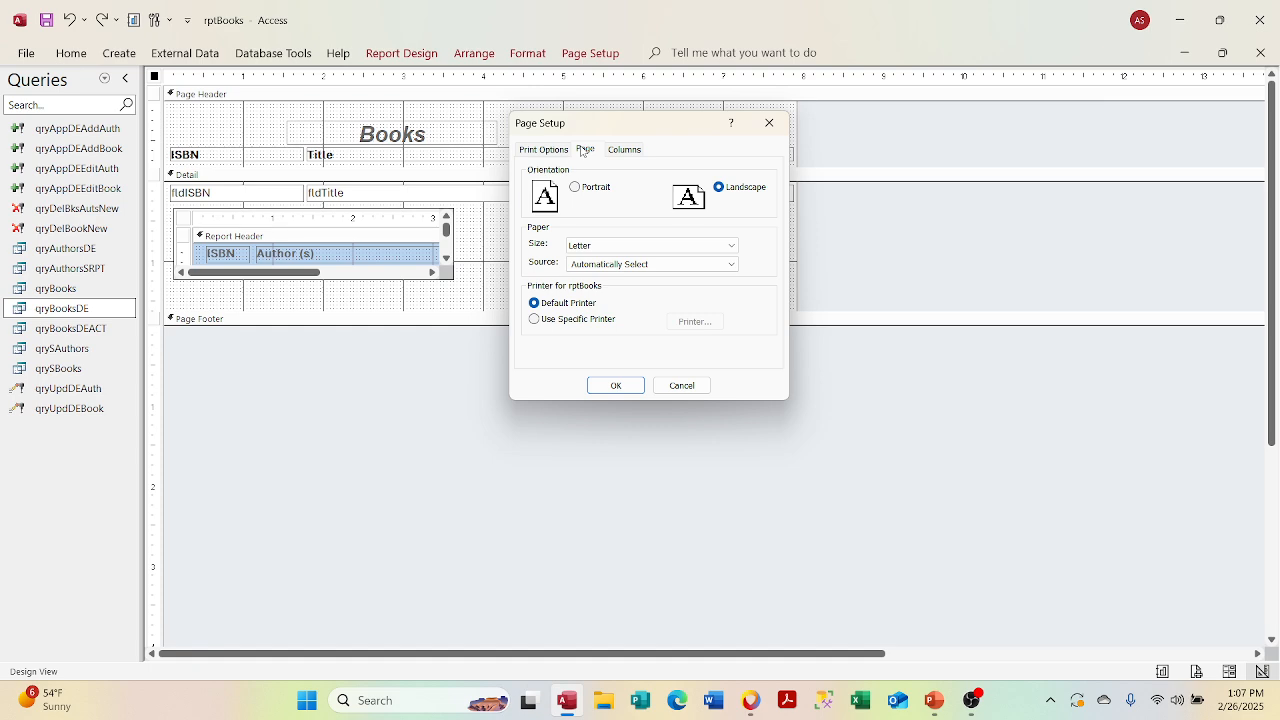
pyautogui.click(712, 249)
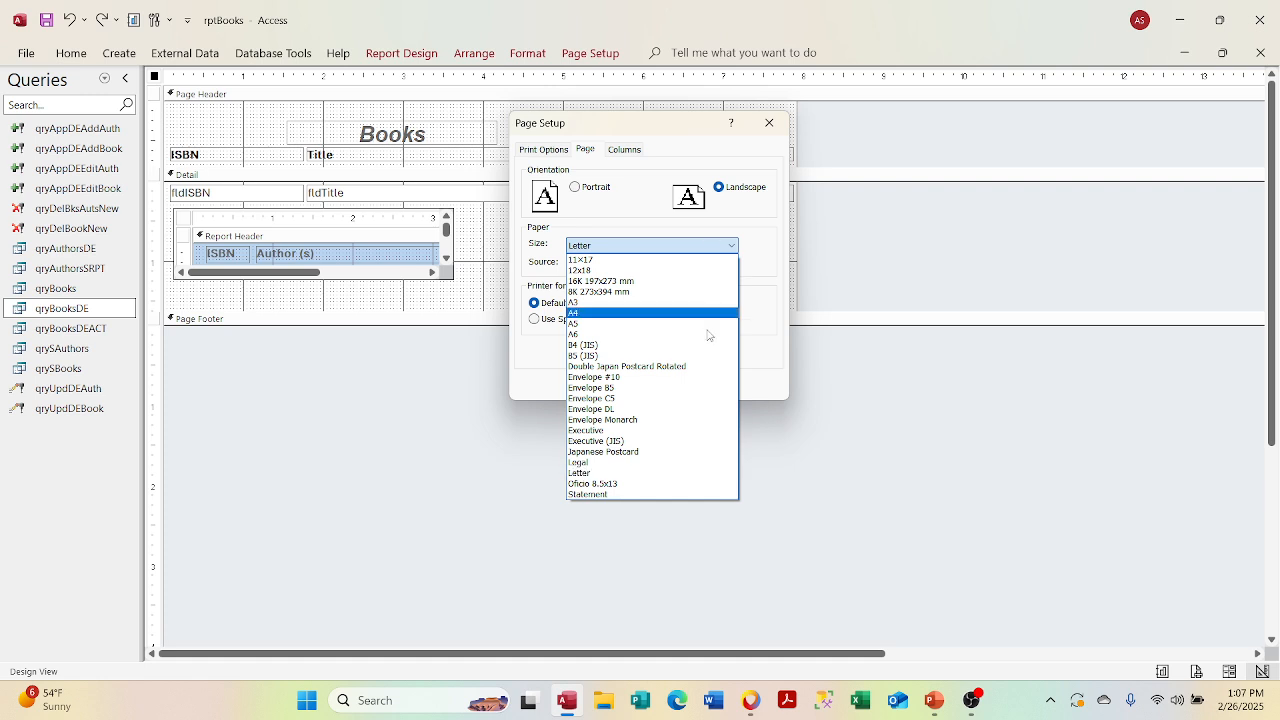
pyautogui.click(675, 463)
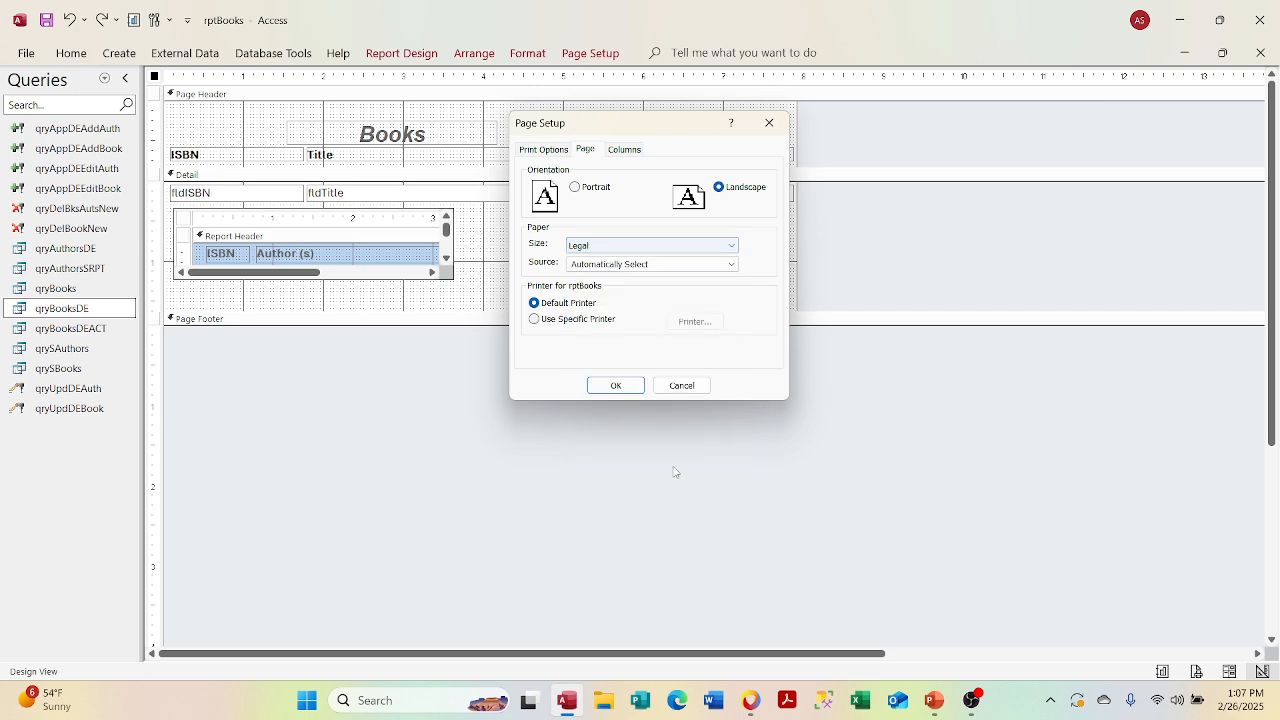
pyautogui.click(616, 386)
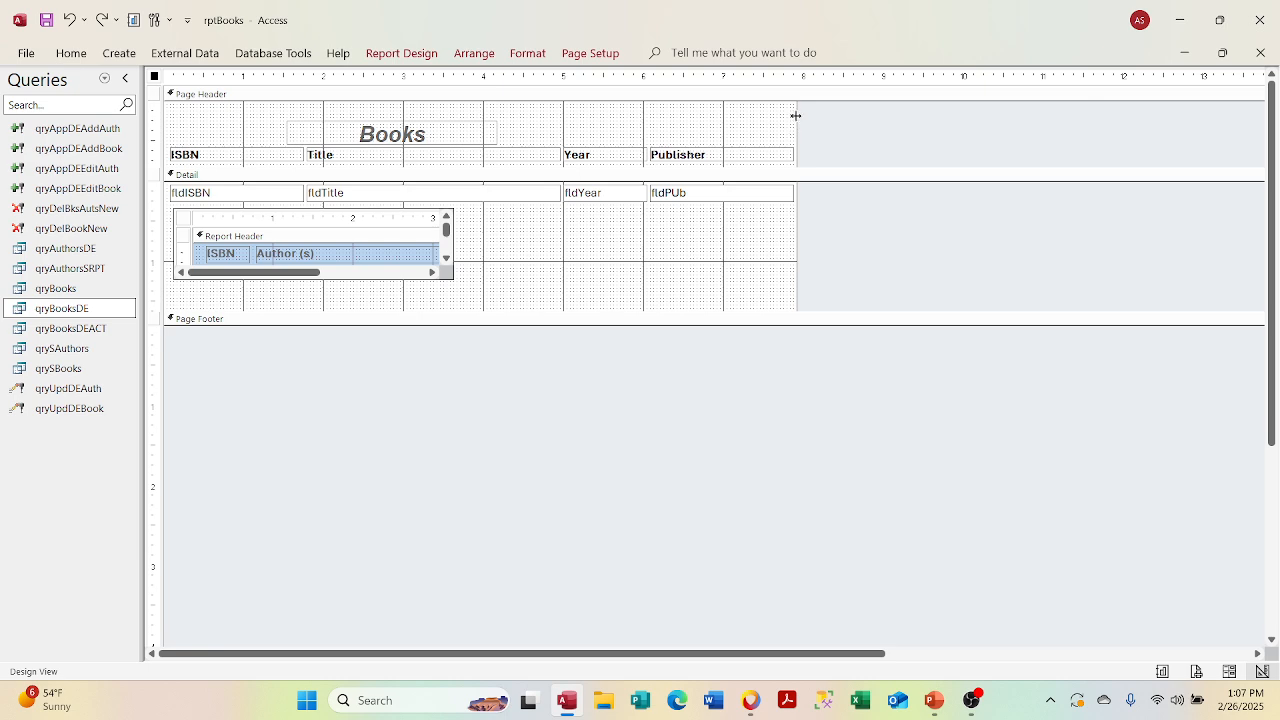
# Step: Widen the report to about 12 inches
pyautogui.moveTo(796, 115); pyautogui.dragTo(920, 117)
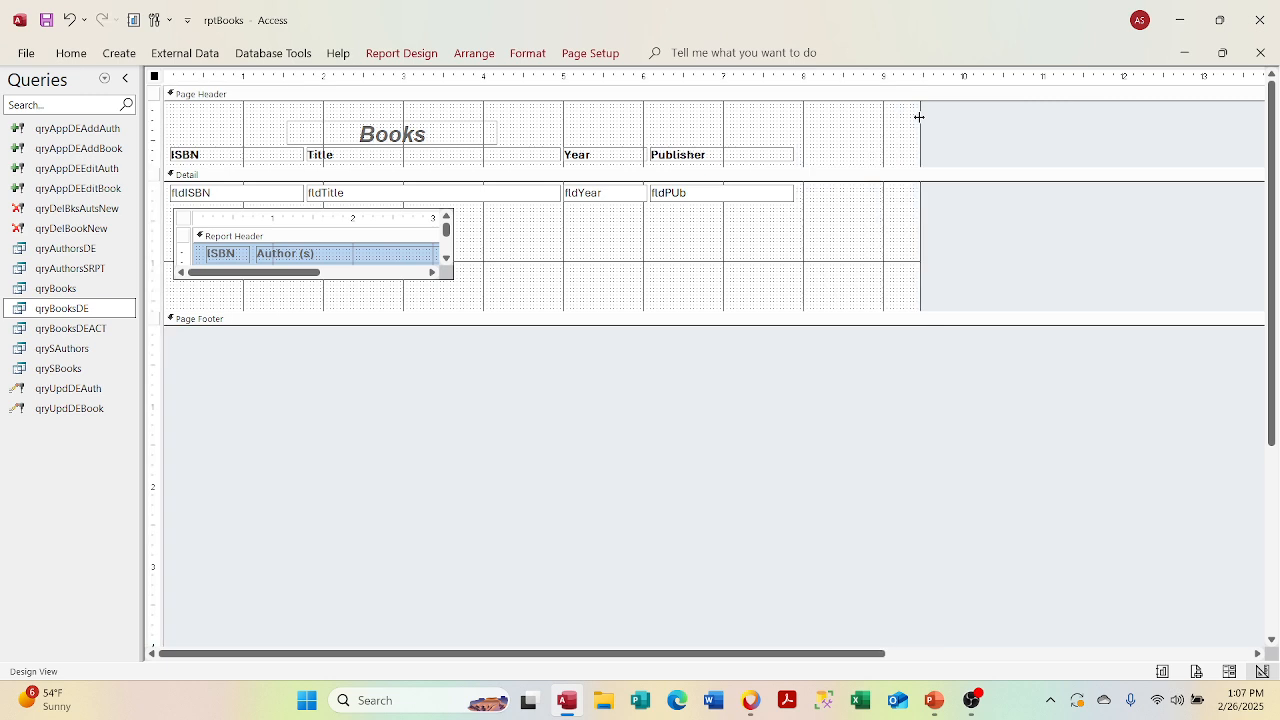
pyautogui.click(919, 117)
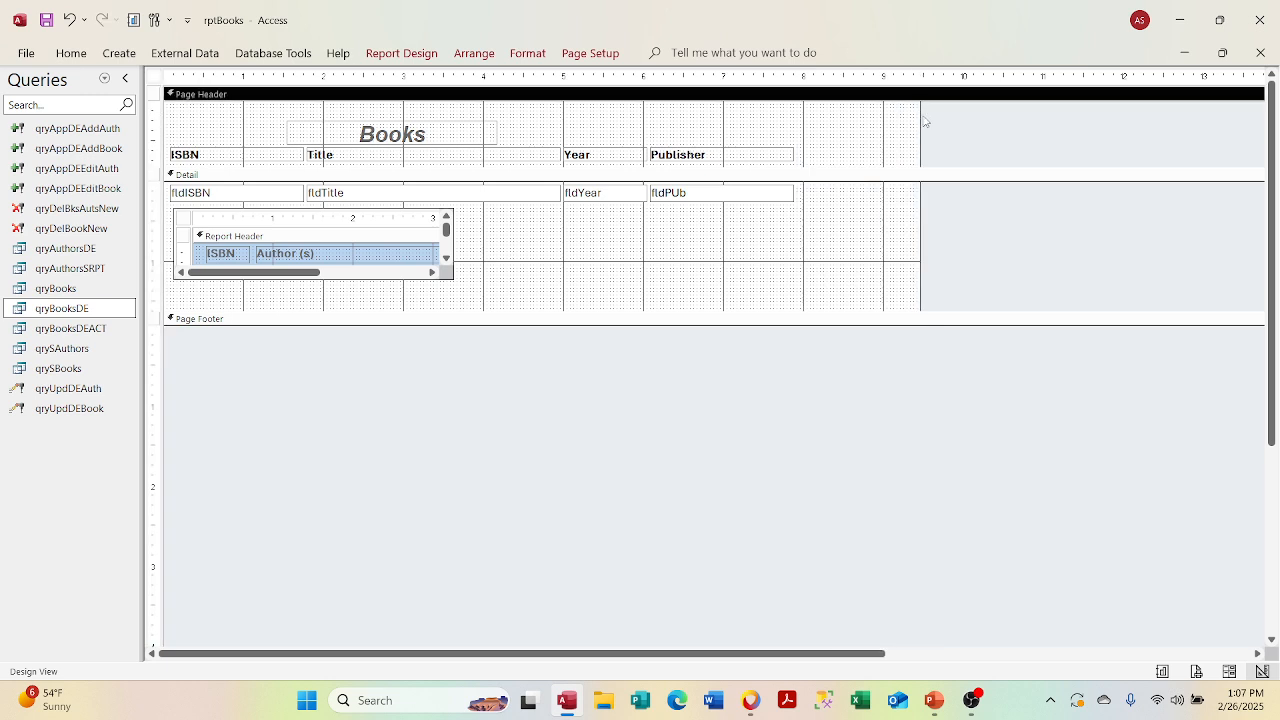
pyautogui.moveTo(918, 115); pyautogui.dragTo(1123, 120)
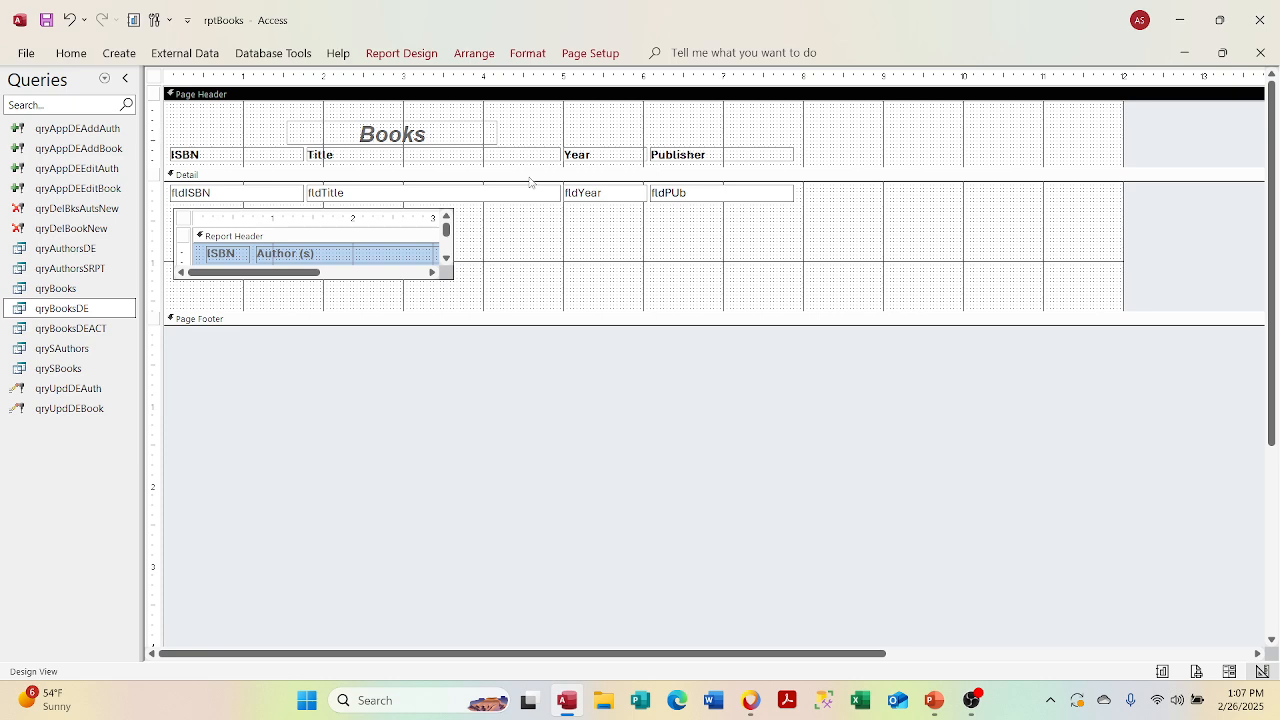
# Step: Move the authors subreport beside the fldPUb field and trim the report width to about 11.6 inches
pyautogui.click(312, 215)
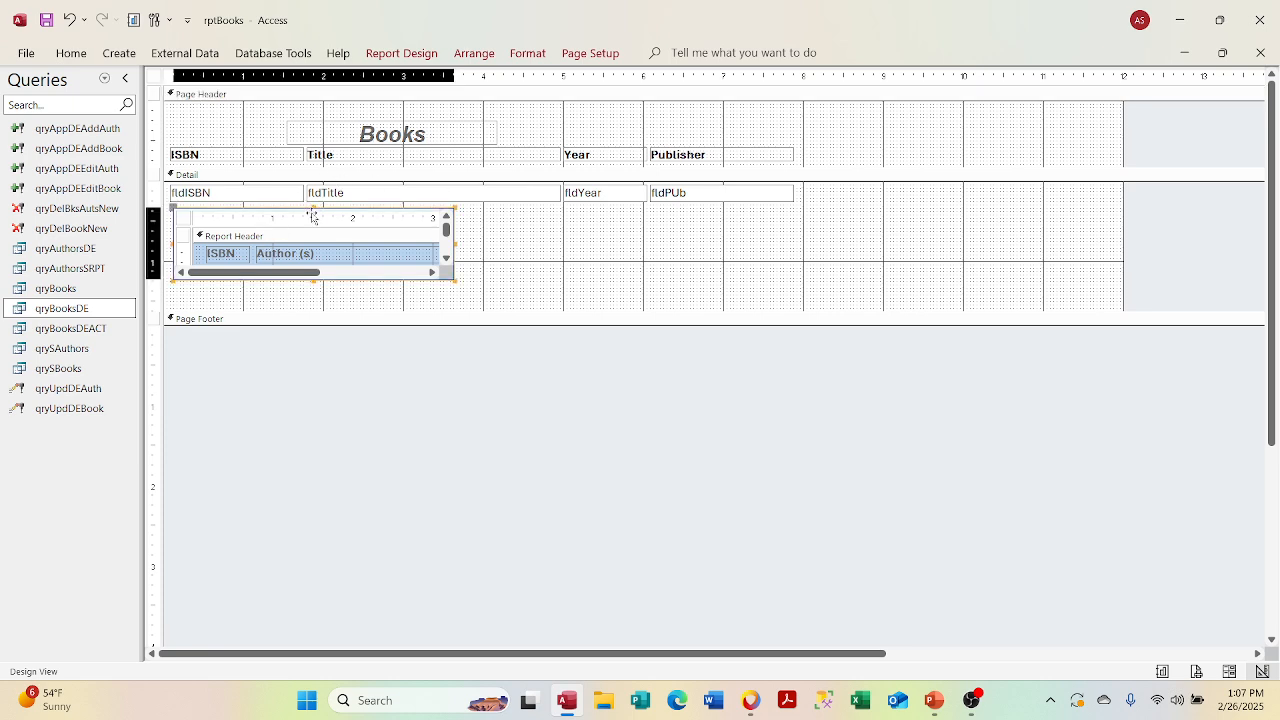
pyautogui.moveTo(312, 215); pyautogui.dragTo(942, 188)
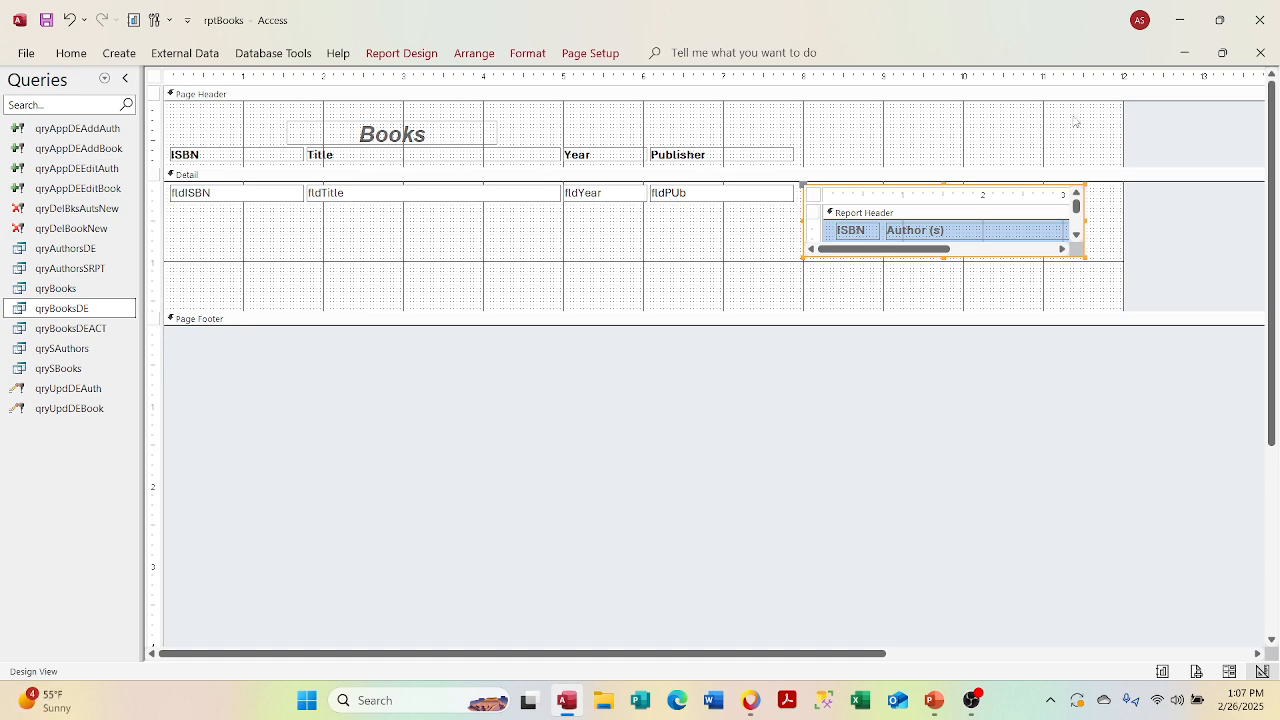
pyautogui.moveTo(1122, 121); pyautogui.dragTo(1094, 120)
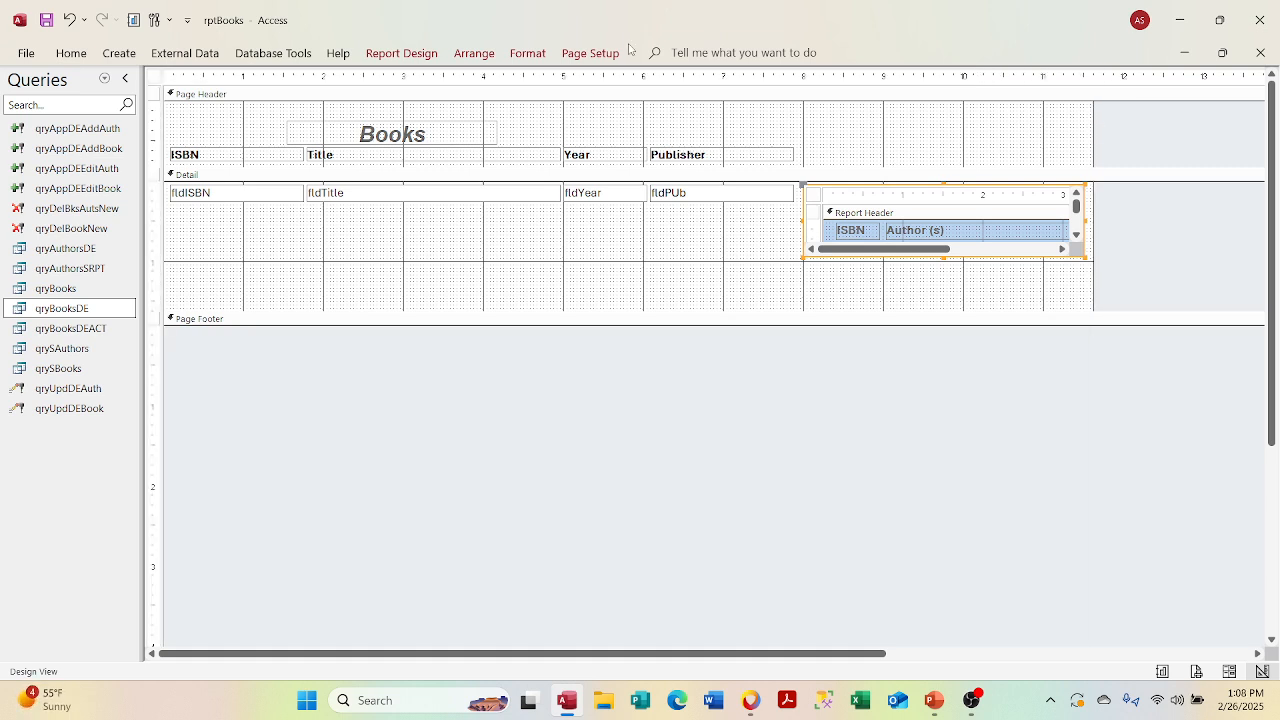
pyautogui.click(590, 54)
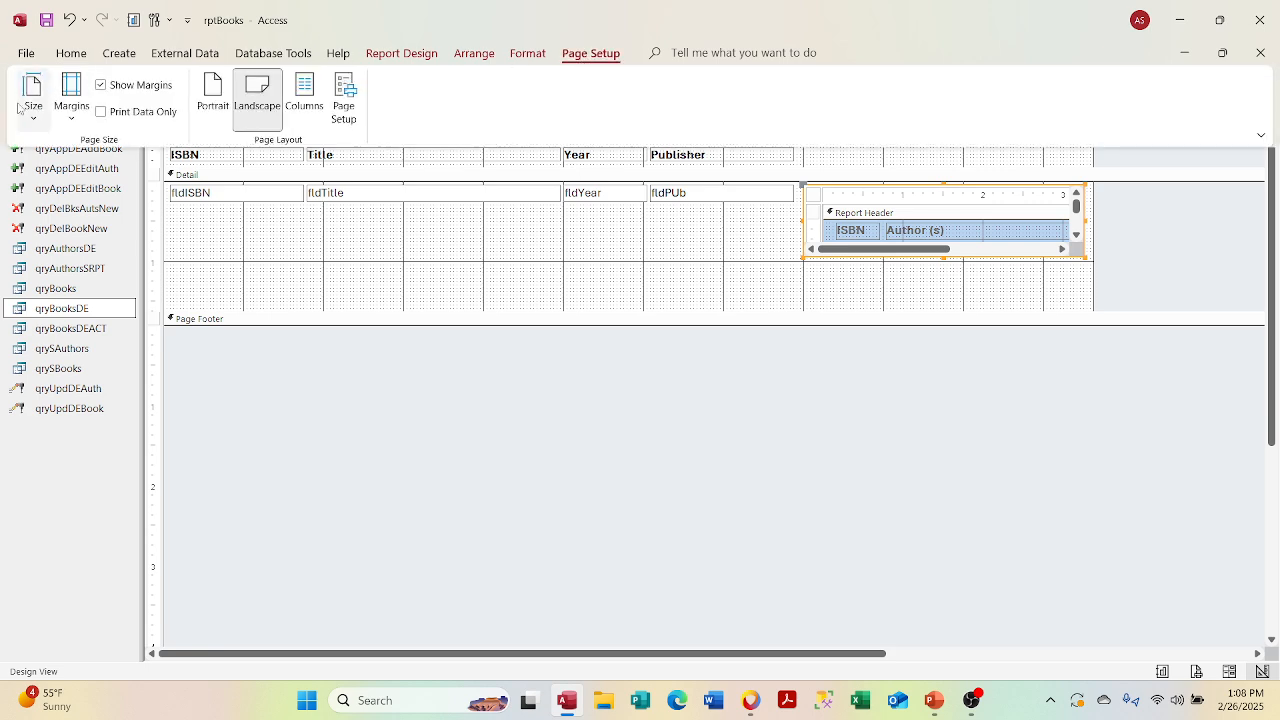
pyautogui.click(30, 115)
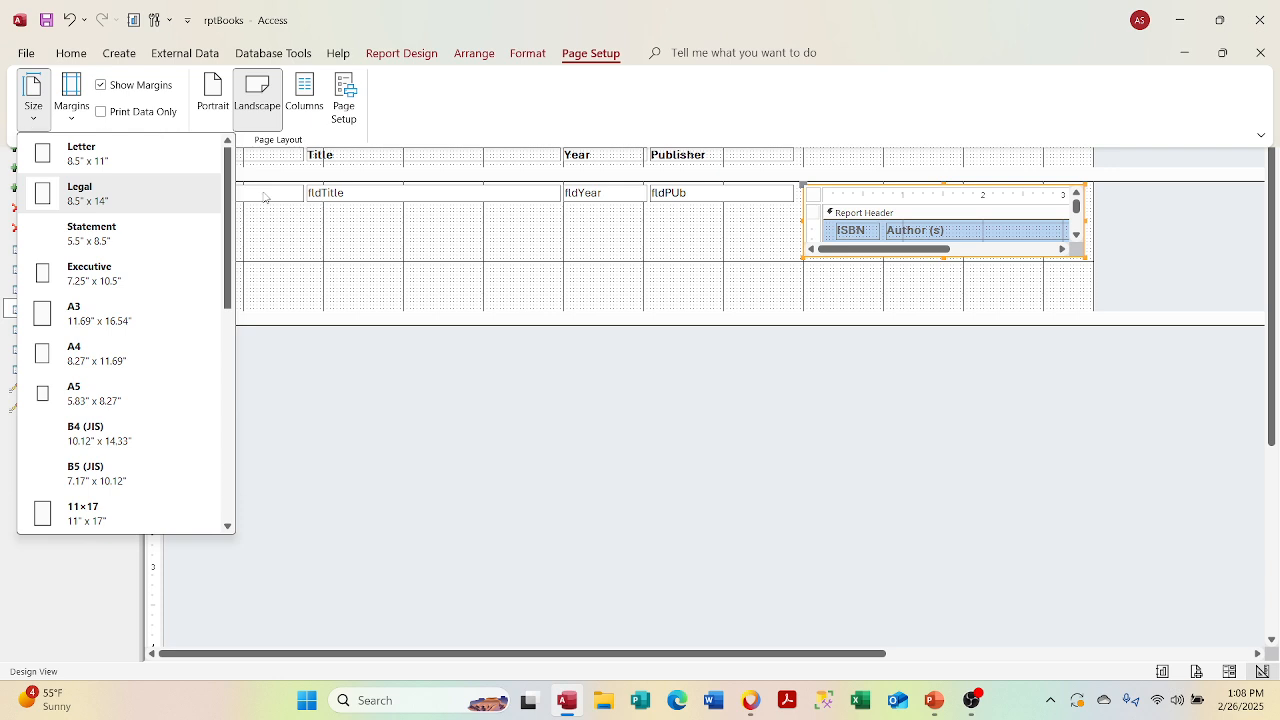
pyautogui.click(363, 284)
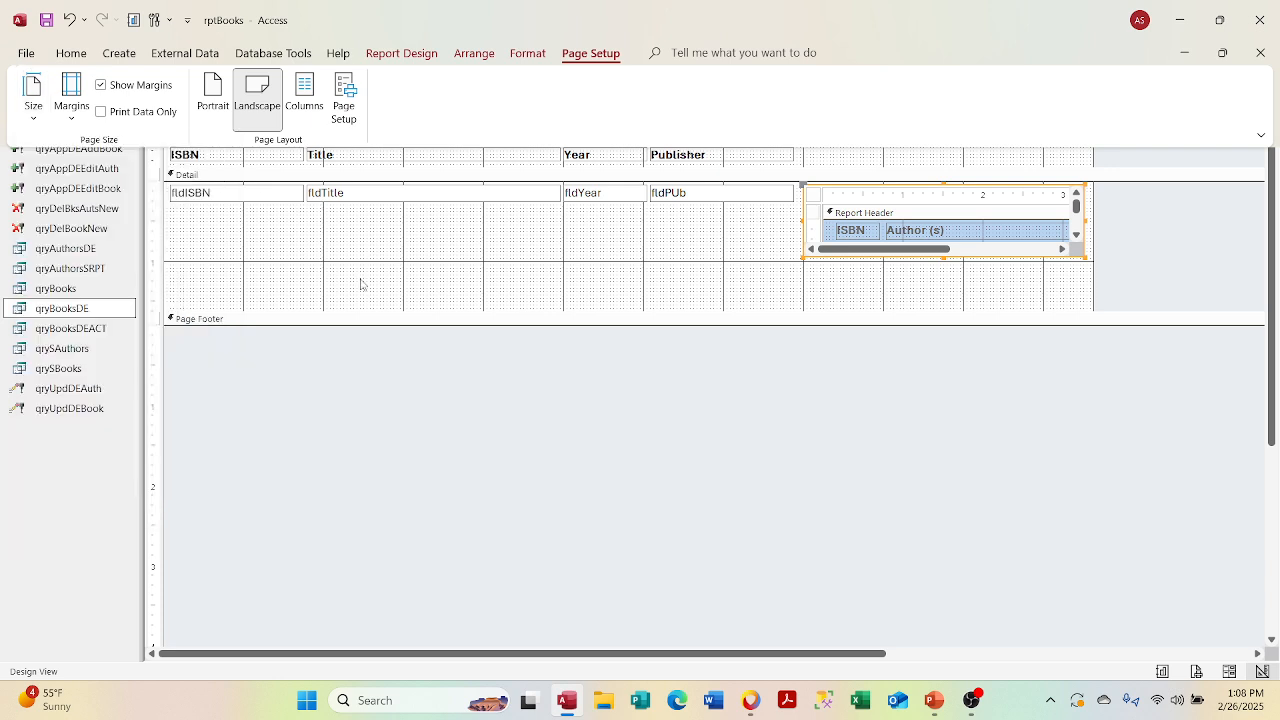
# Step: Shorten the report's Detail section to about 1 inch, just below the authors subreport
pyautogui.click(496, 319)
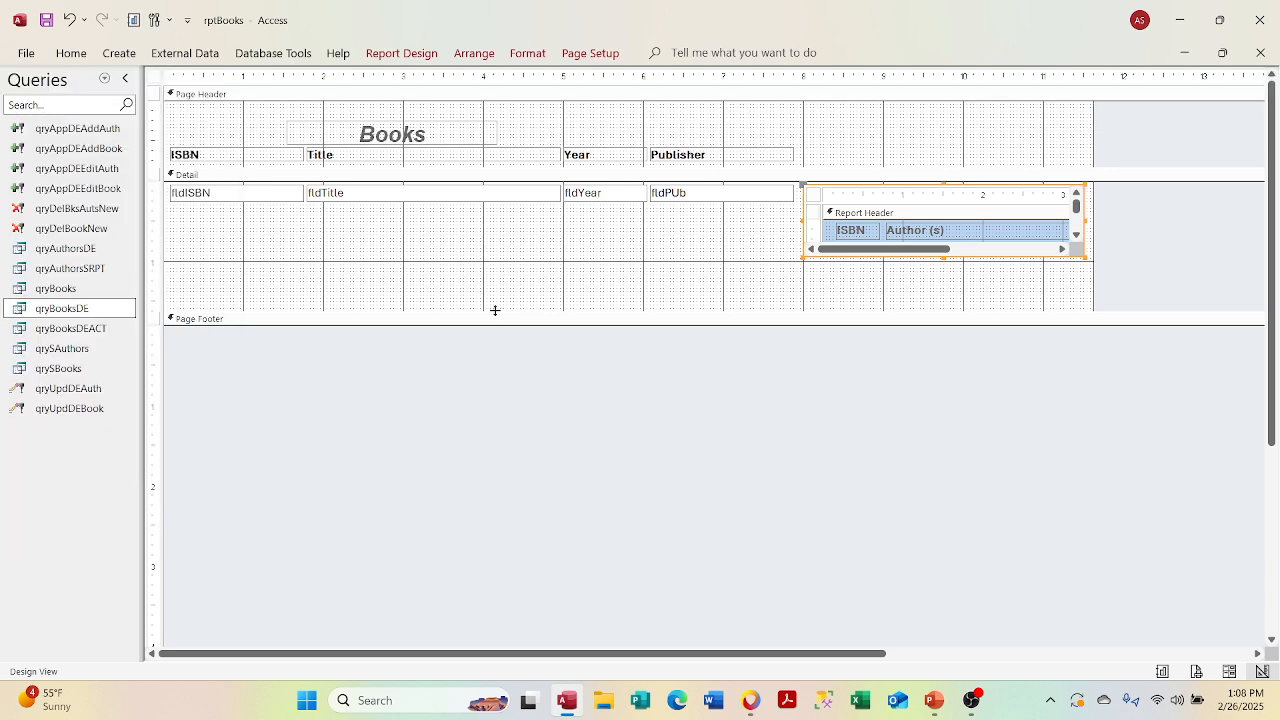
pyautogui.moveTo(495, 311); pyautogui.dragTo(500, 266)
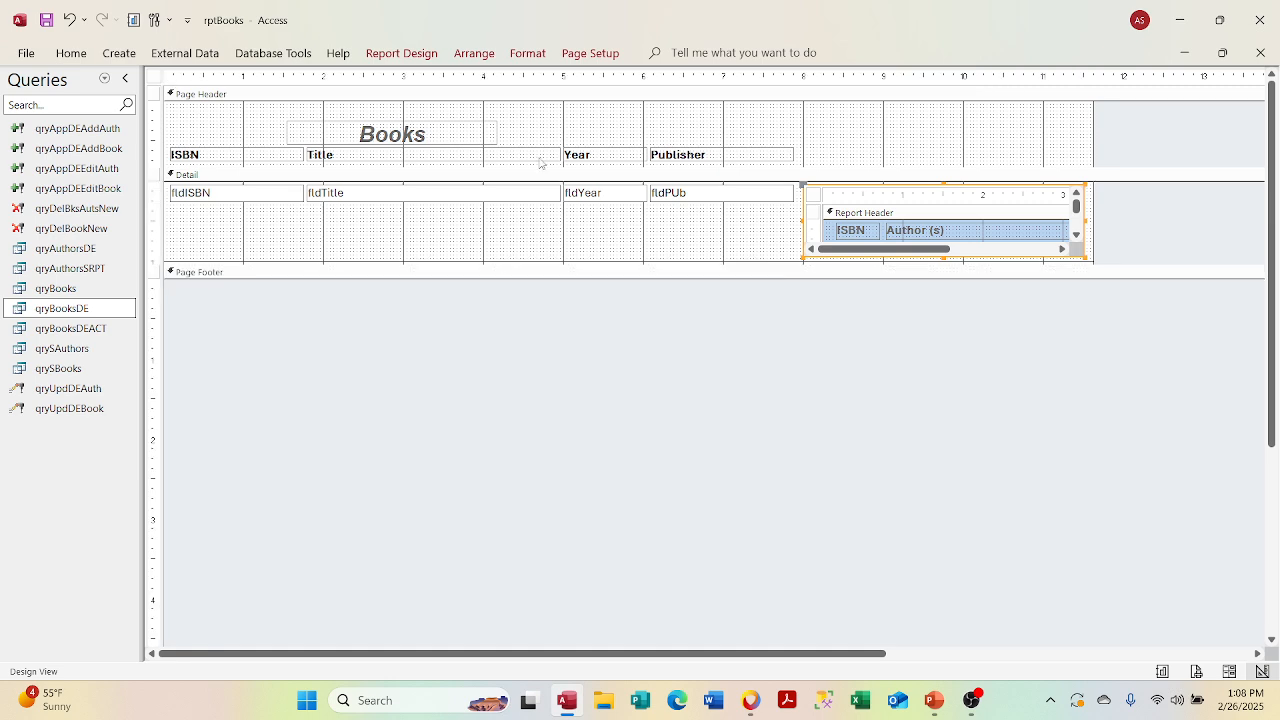
# Step: Check rptBooks in Report View with its window maximized to show the authors beside each book
pyautogui.click(1222, 52)
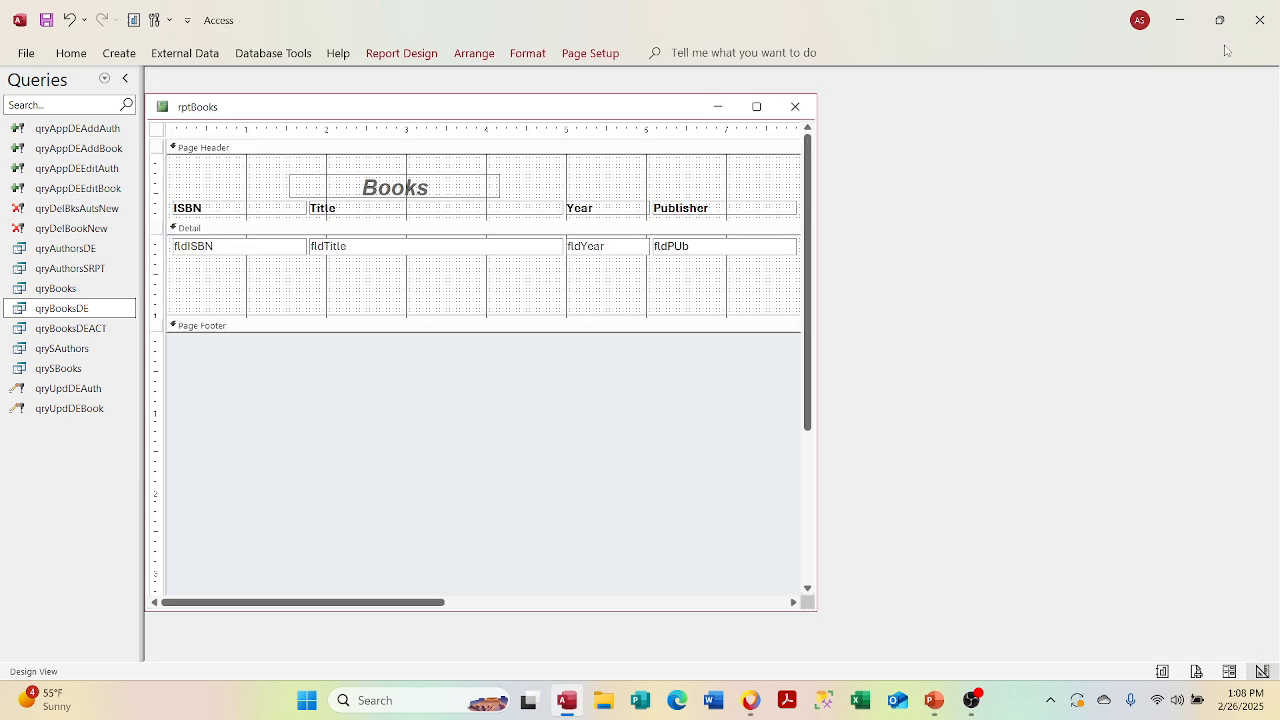
pyautogui.rightClick(657, 104)
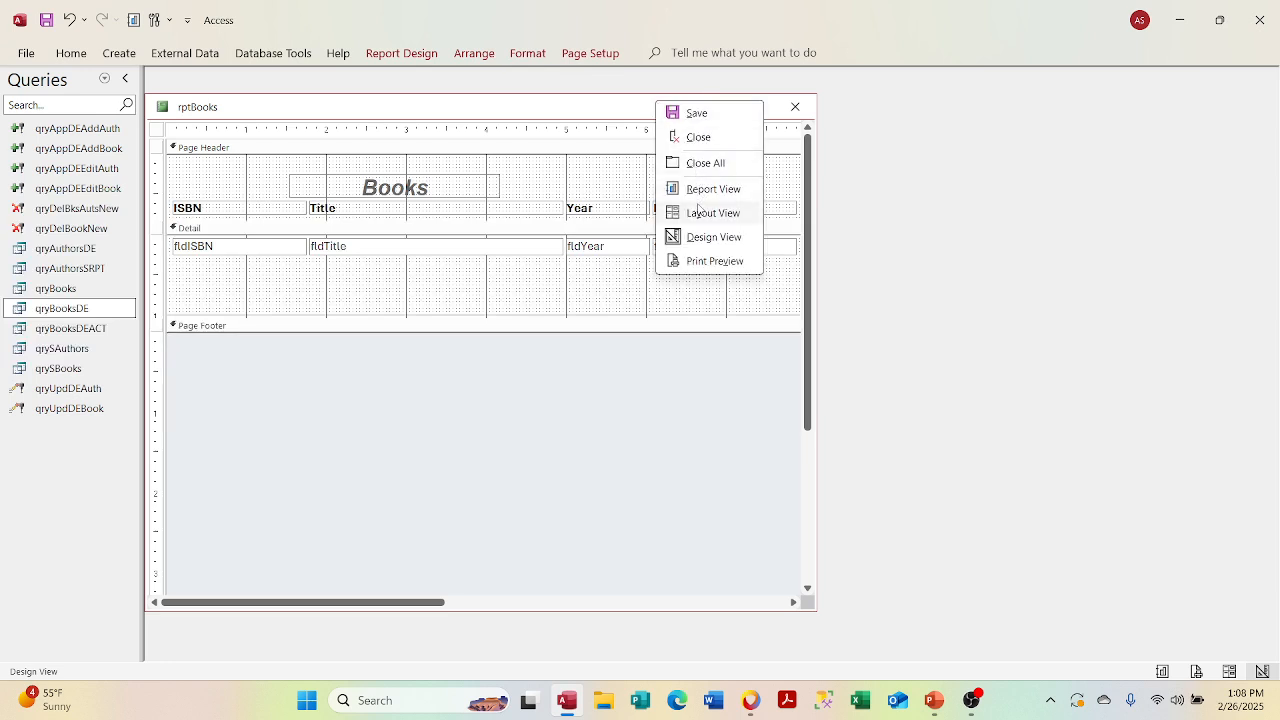
pyautogui.click(699, 190)
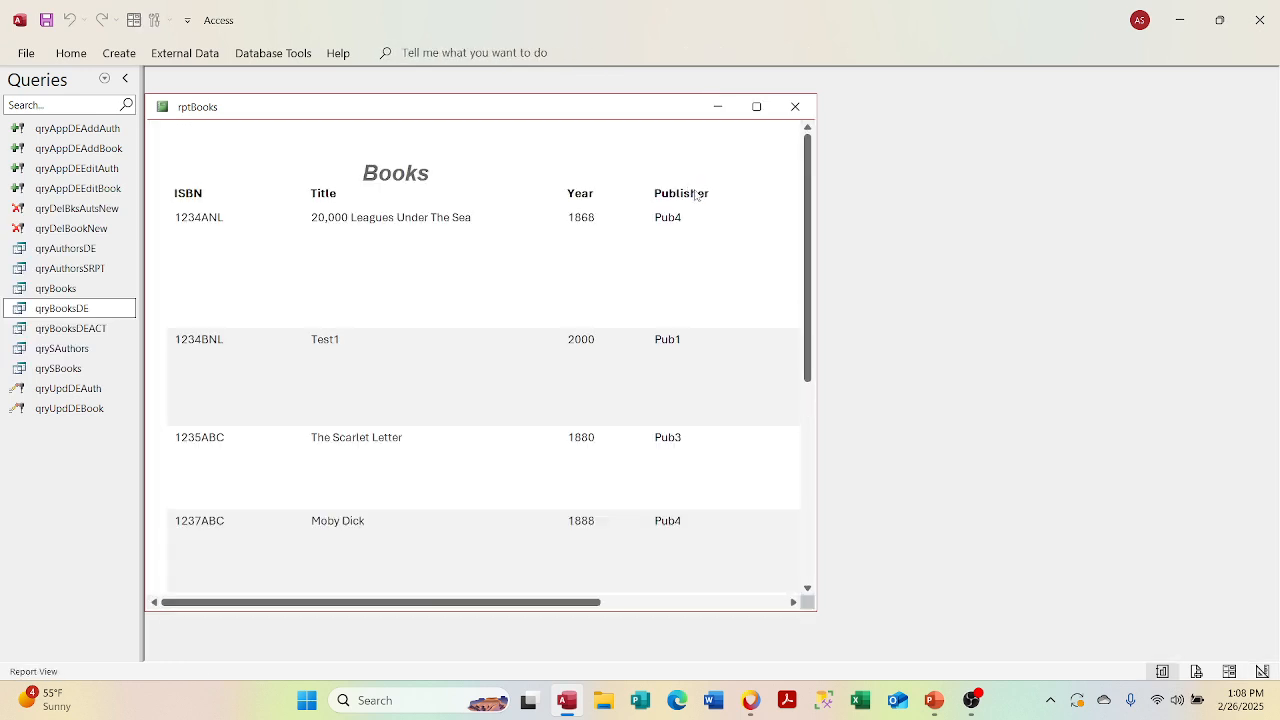
pyautogui.click(757, 106)
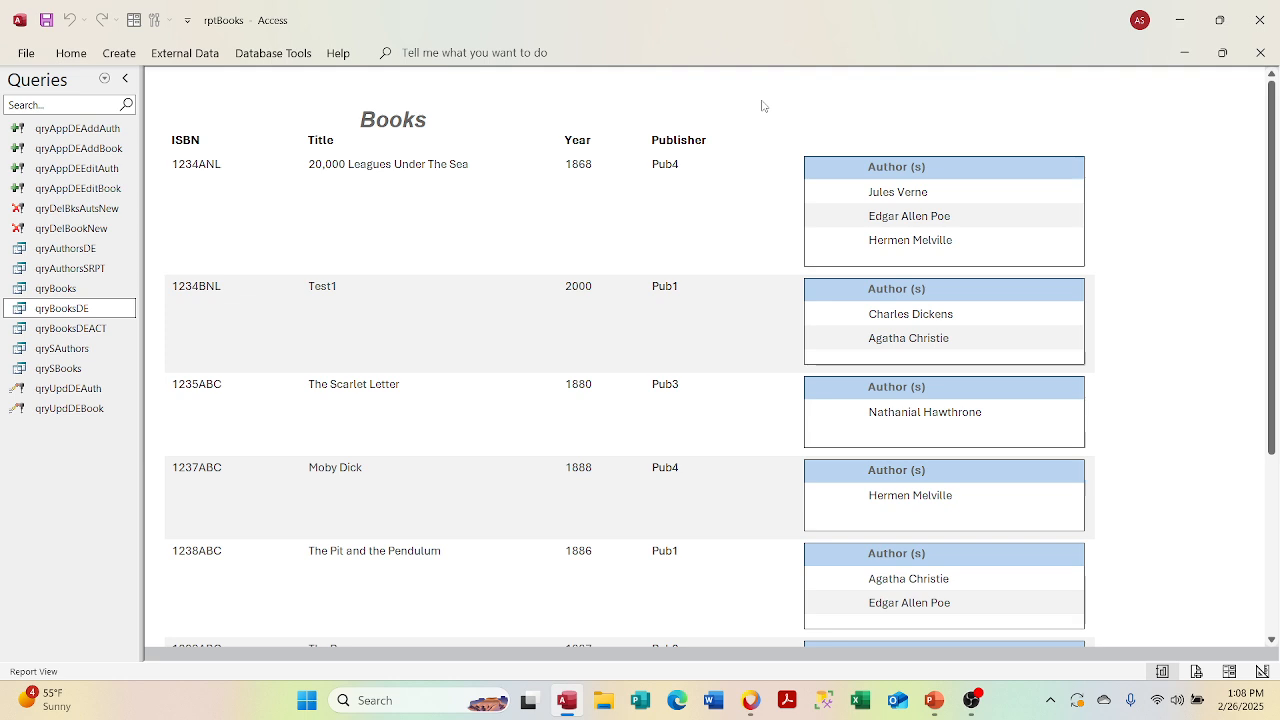
# Step: In Design View, copy the subreport's Author (s) label into the Page Header, beside Publisher and above the subreport
pyautogui.rightClick(719, 86)
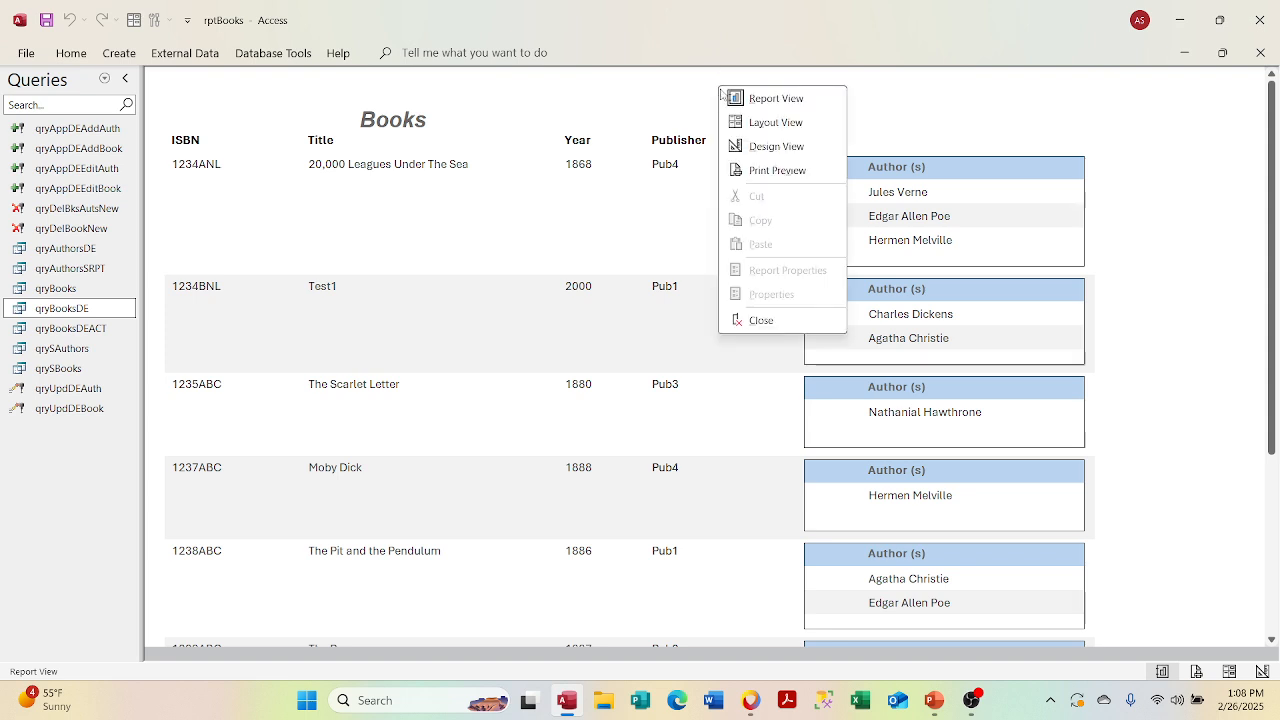
pyautogui.click(748, 150)
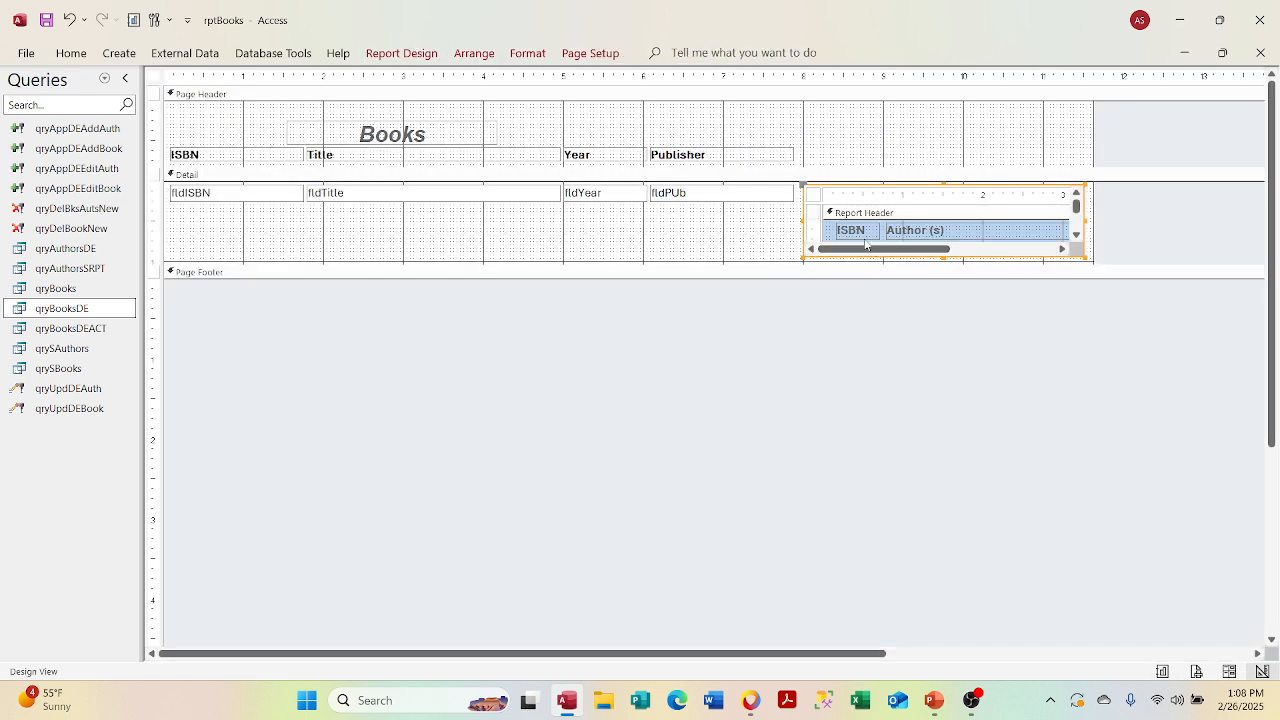
pyautogui.click(903, 231)
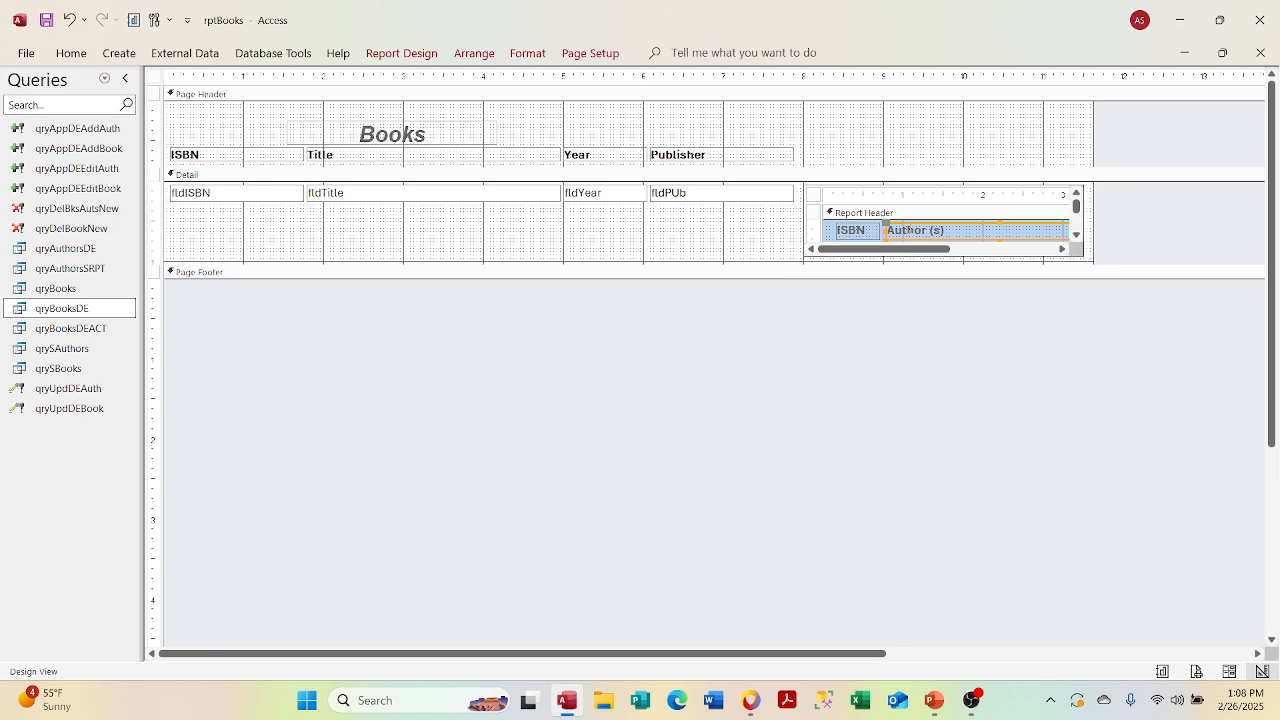
pyautogui.click(854, 162)
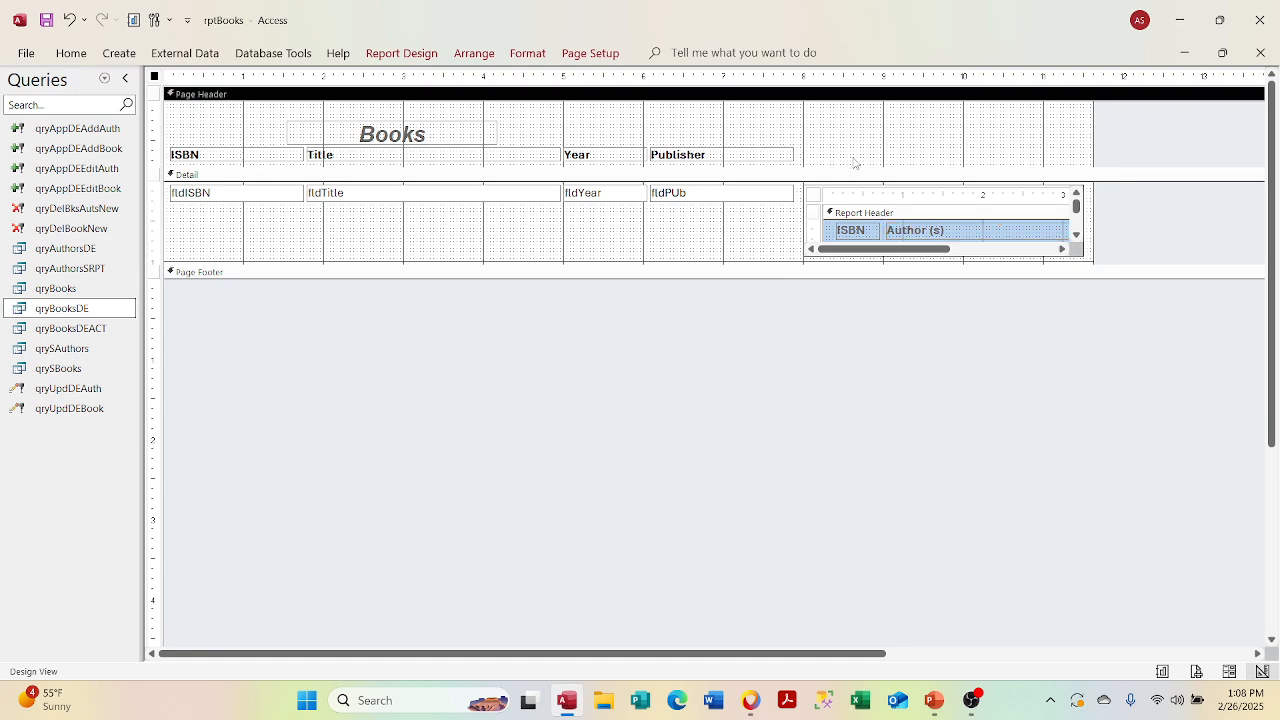
pyautogui.hotkey('ctrl', 'v')
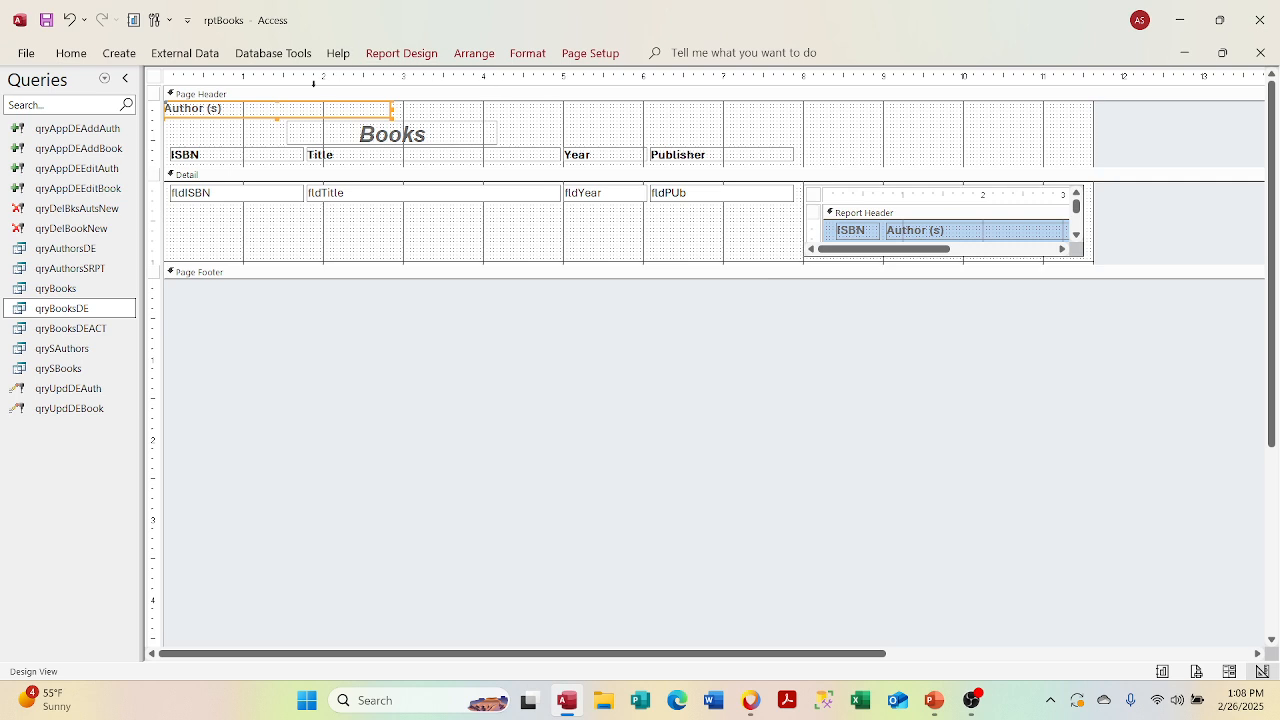
pyautogui.click(231, 124)
pyautogui.click(230, 119)
pyautogui.moveTo(230, 119)
pyautogui.mouseDown()
pyautogui.moveTo(470, 125)
pyautogui.moveTo(874, 168)
pyautogui.mouseUp()
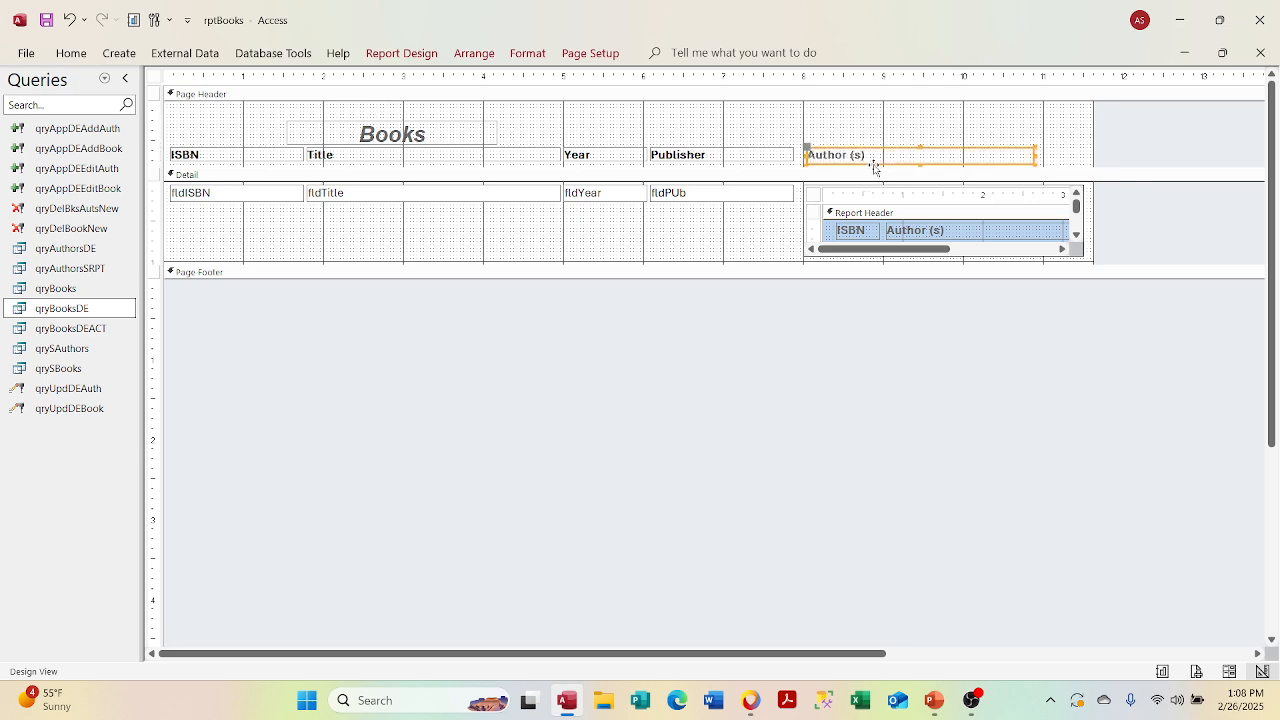
# Step: Delete the Author (s) and ISBN labels from the Report Header of the authors subreport
pyautogui.click(950, 224)
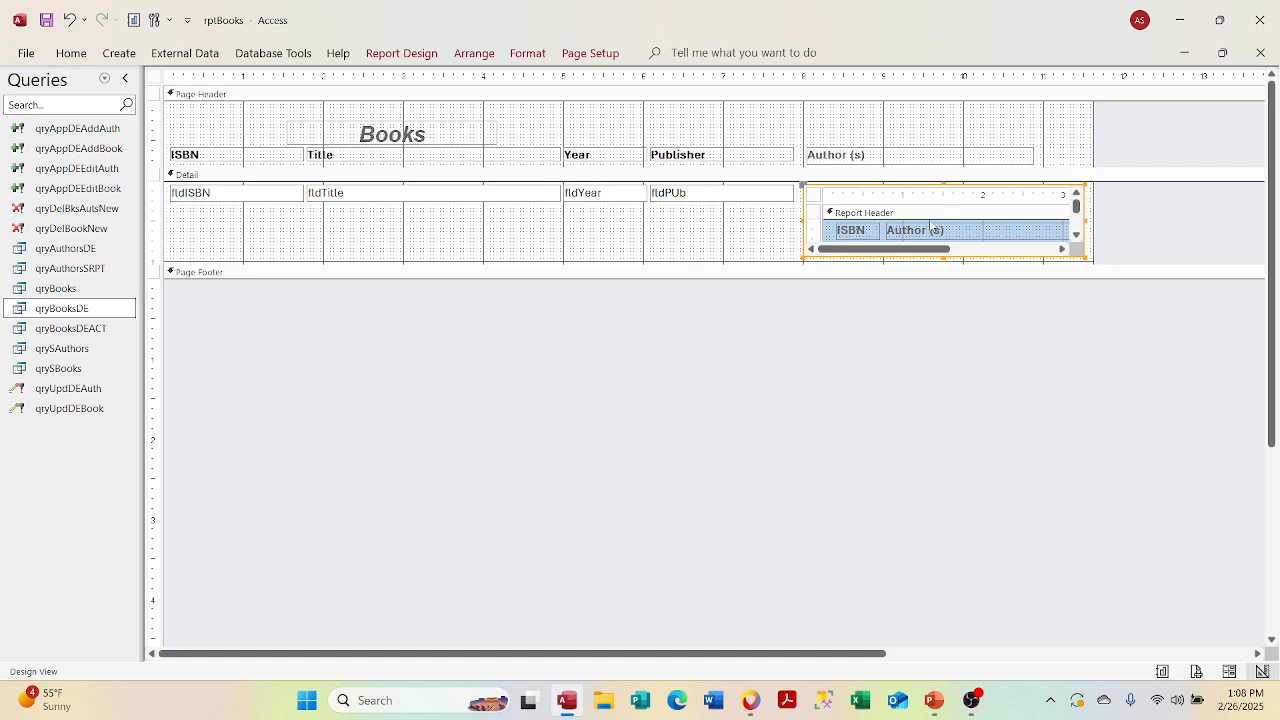
pyautogui.click(867, 226)
pyautogui.click(867, 226)
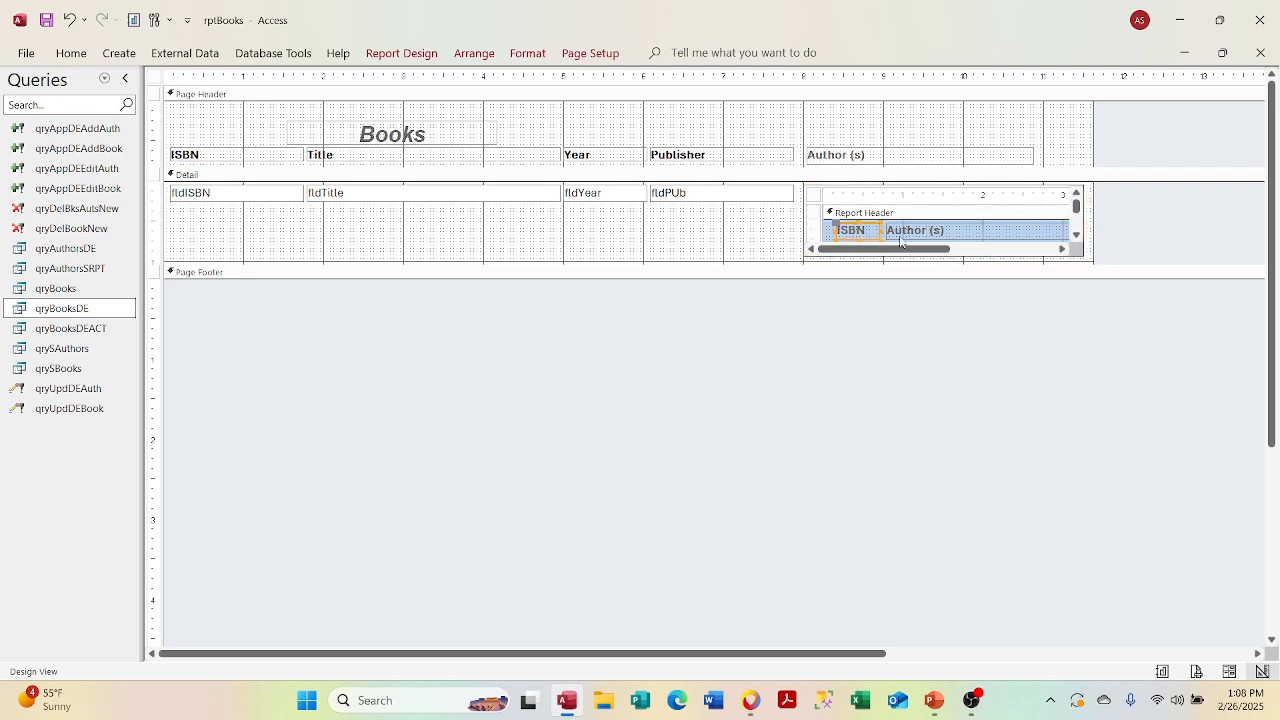
pyautogui.click(928, 229)
pyautogui.press('Delete')
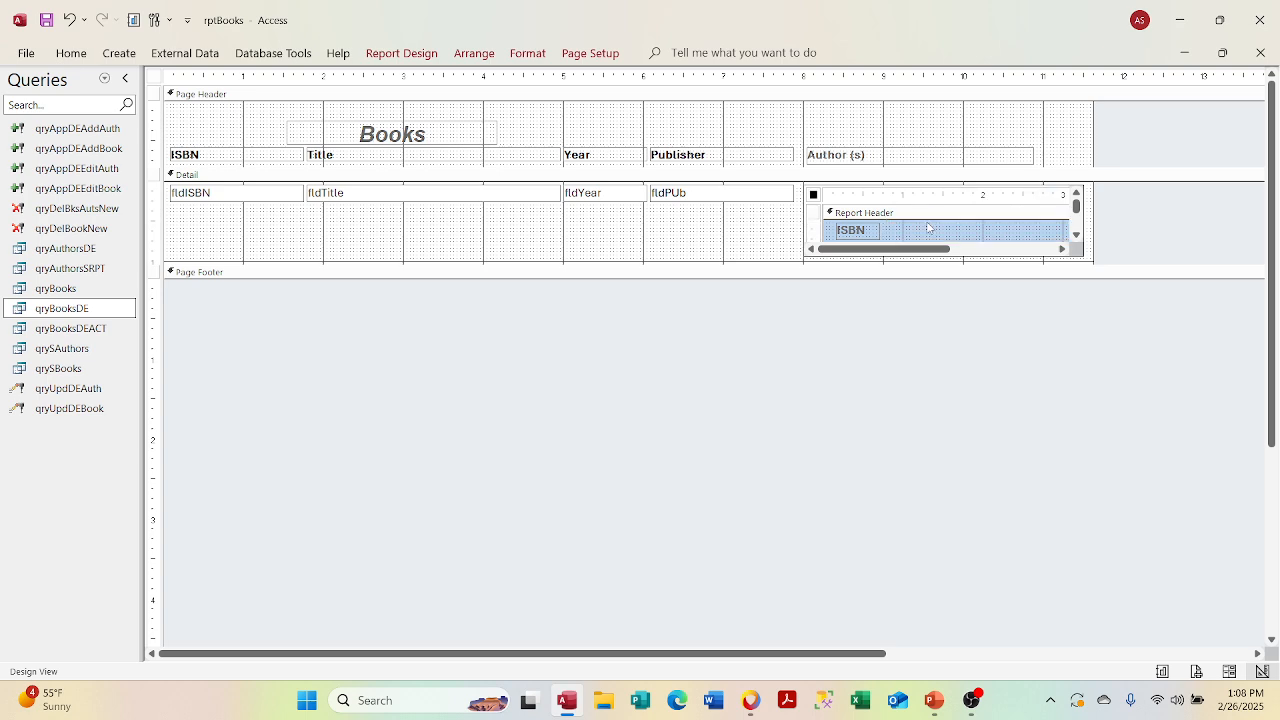
pyautogui.click(845, 232)
pyautogui.press('Delete')
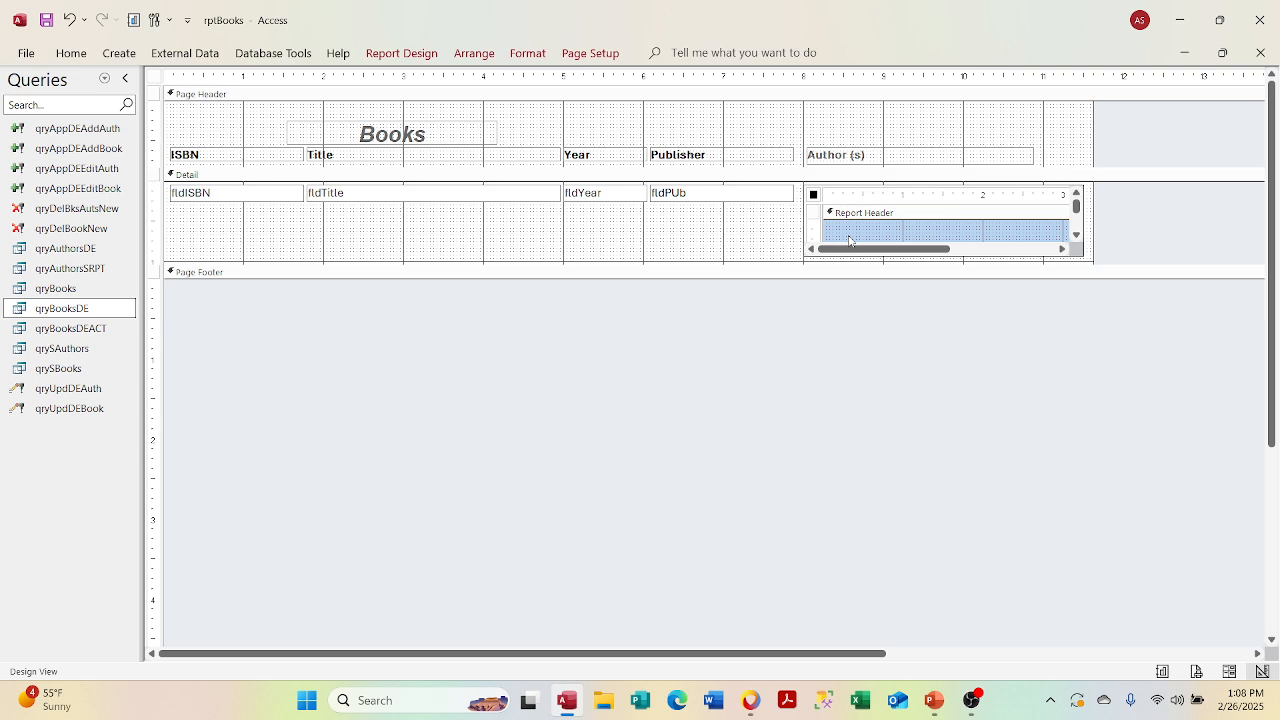
# Step: Collapse the authors subreport's Report Header section to zero height
pyautogui.rightClick(1076, 235)
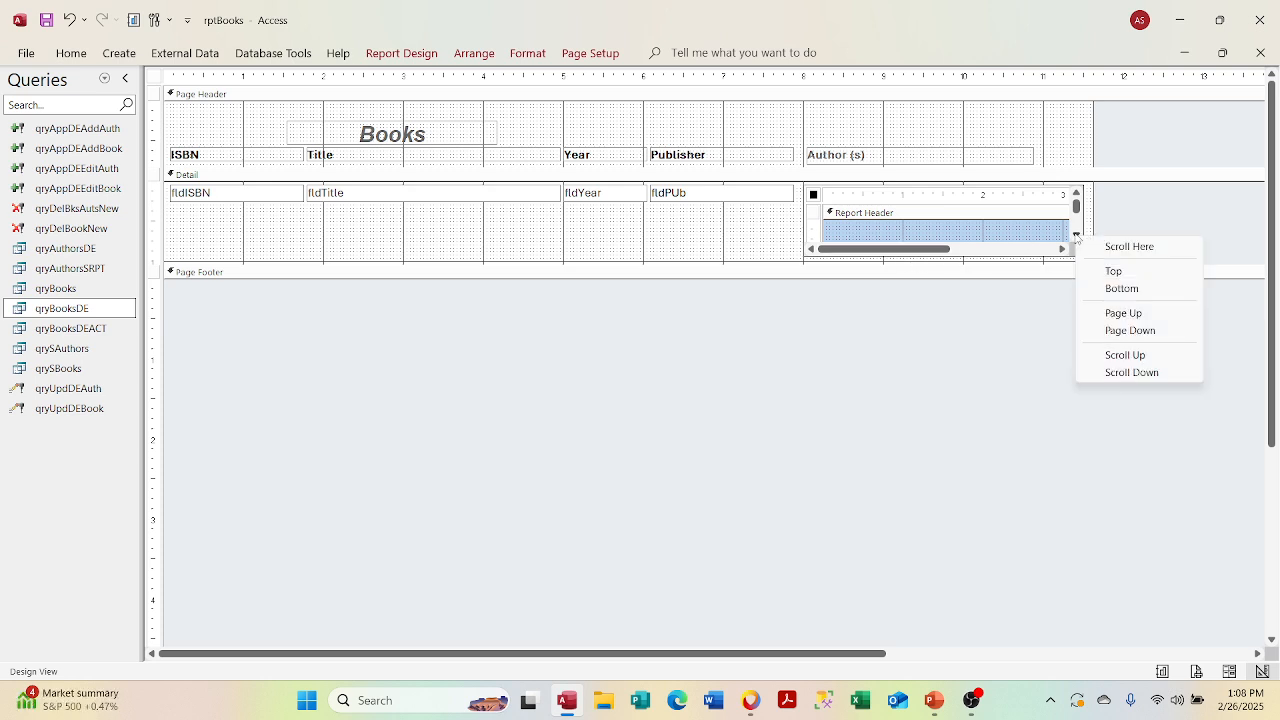
pyautogui.click(1076, 236)
pyautogui.moveTo(959, 230); pyautogui.dragTo(957, 209)
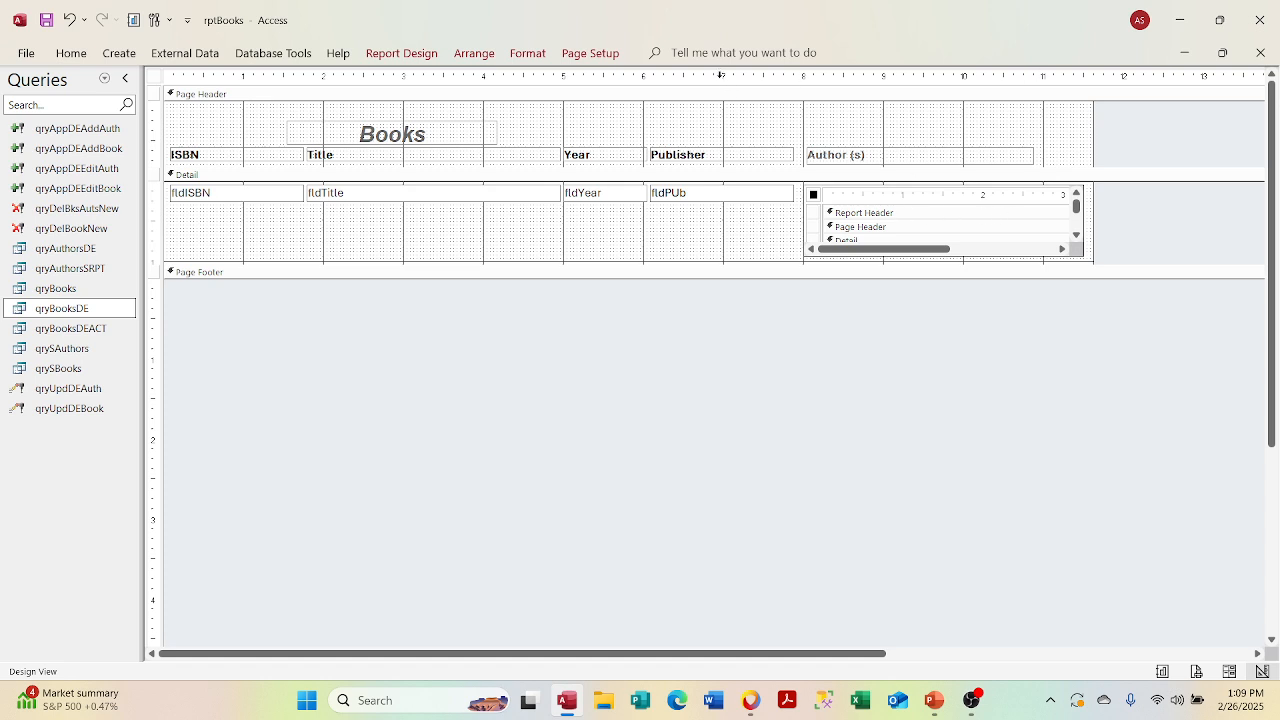
# Step: Check the Author (s) column heading and the author boxes of rptBooks in Report View
pyautogui.rightClick(720, 75)
pyautogui.click(763, 88)
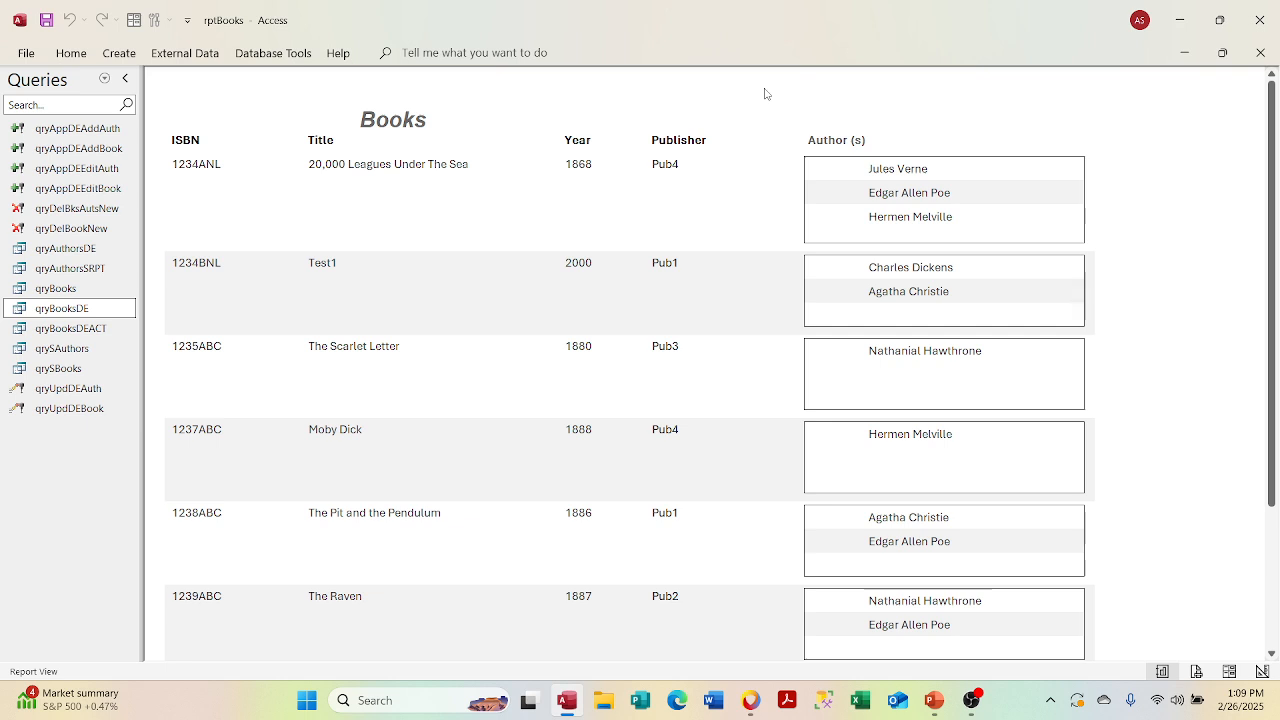
pyautogui.click(662, 101)
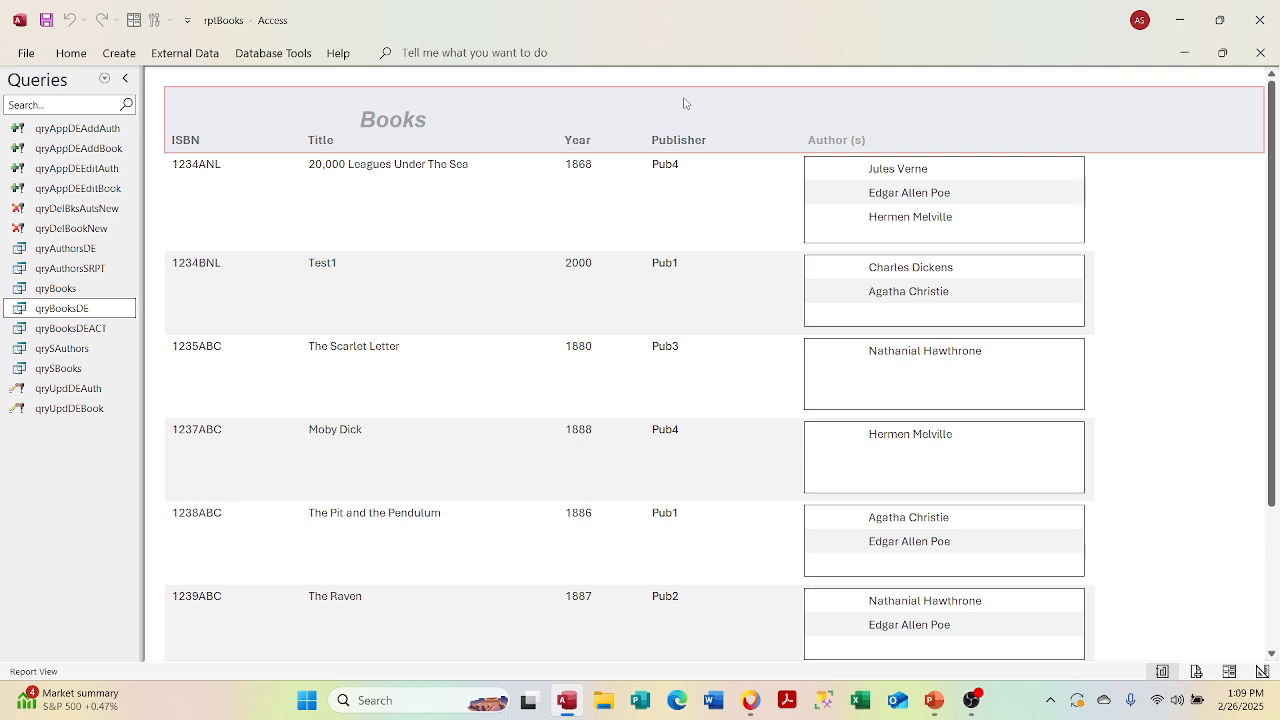
# Step: Return rptBooks to Design View and close it, saving the changes to both rptBooks and srptAuthors
pyautogui.rightClick(684, 102)
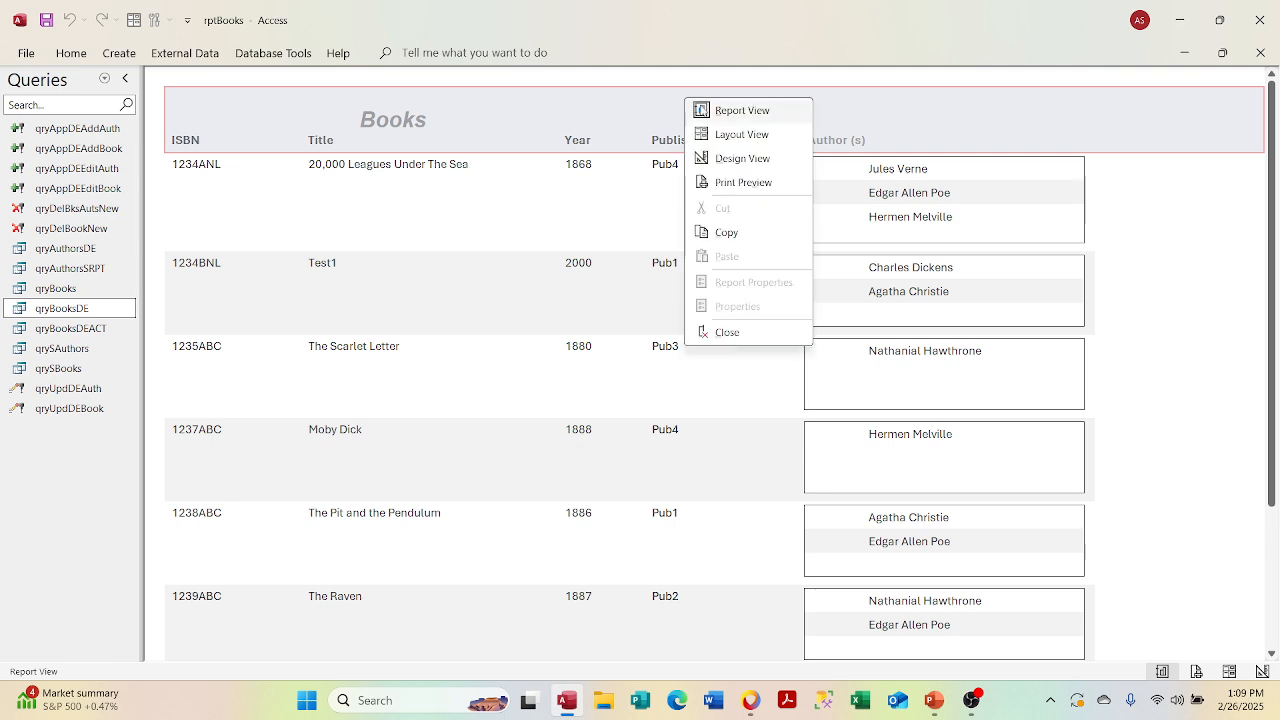
pyautogui.click(730, 158)
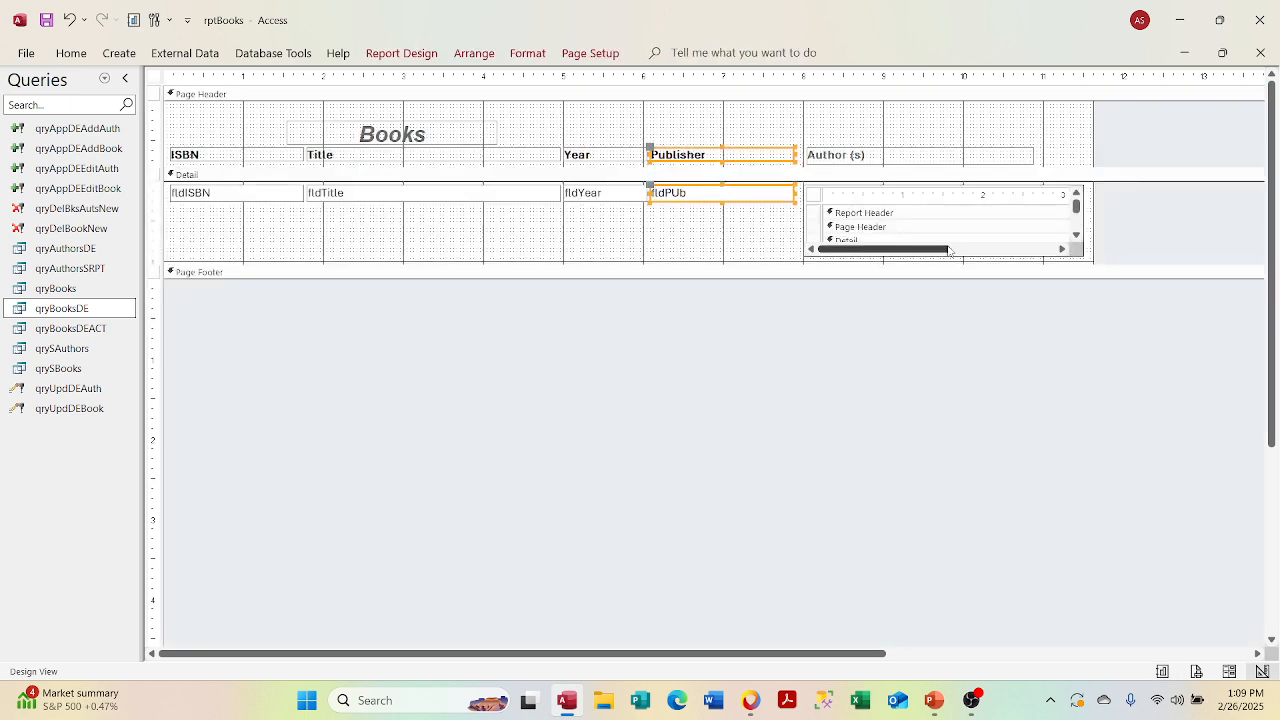
pyautogui.rightClick(1077, 235)
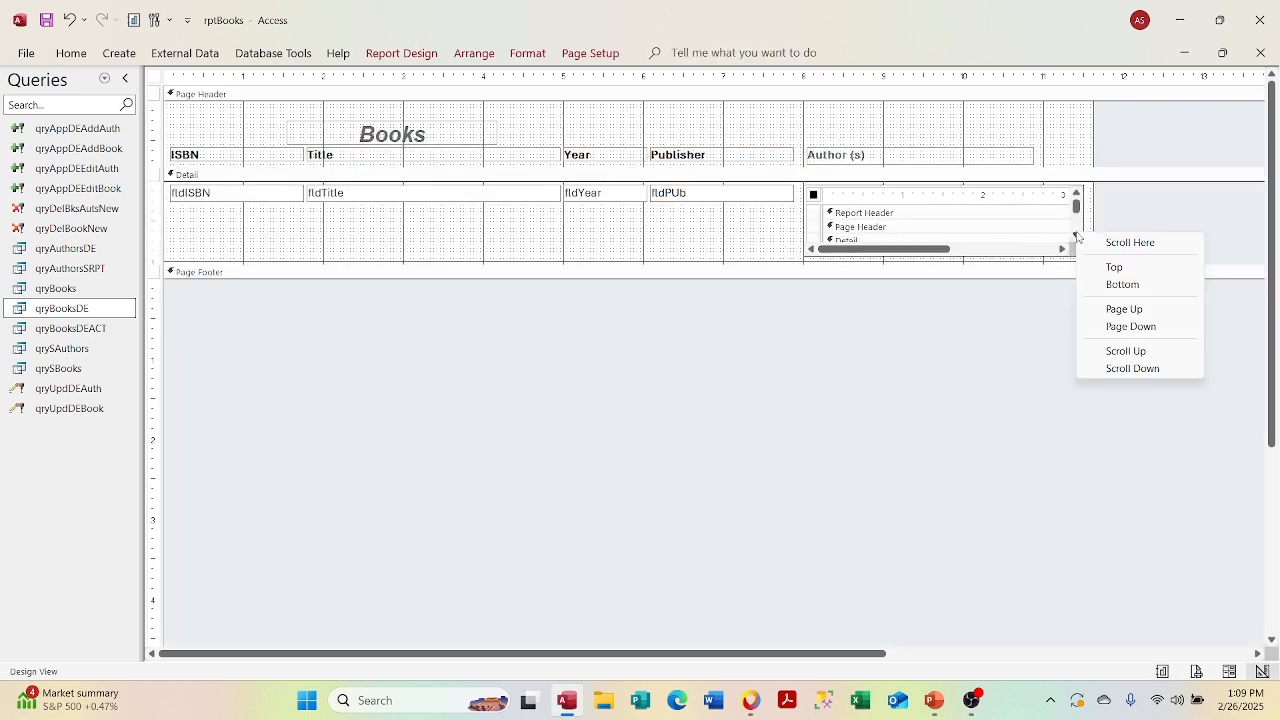
pyautogui.click(1259, 52)
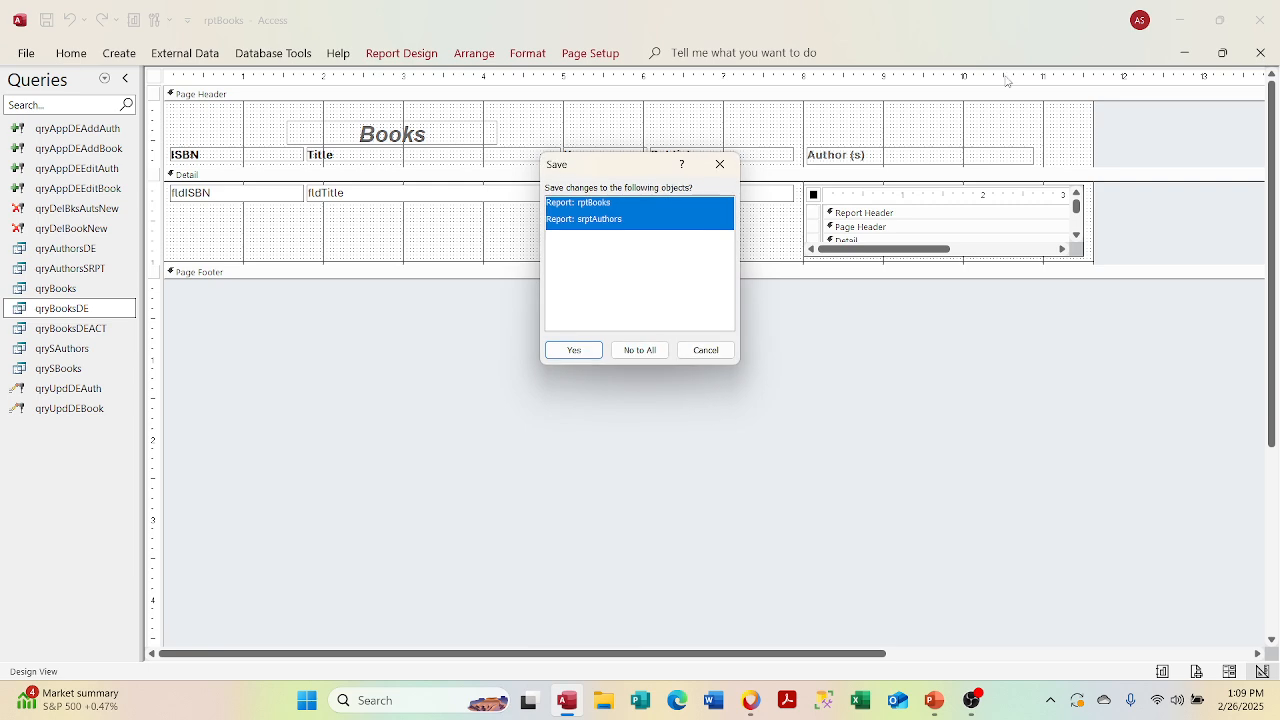
pyautogui.click(574, 350)
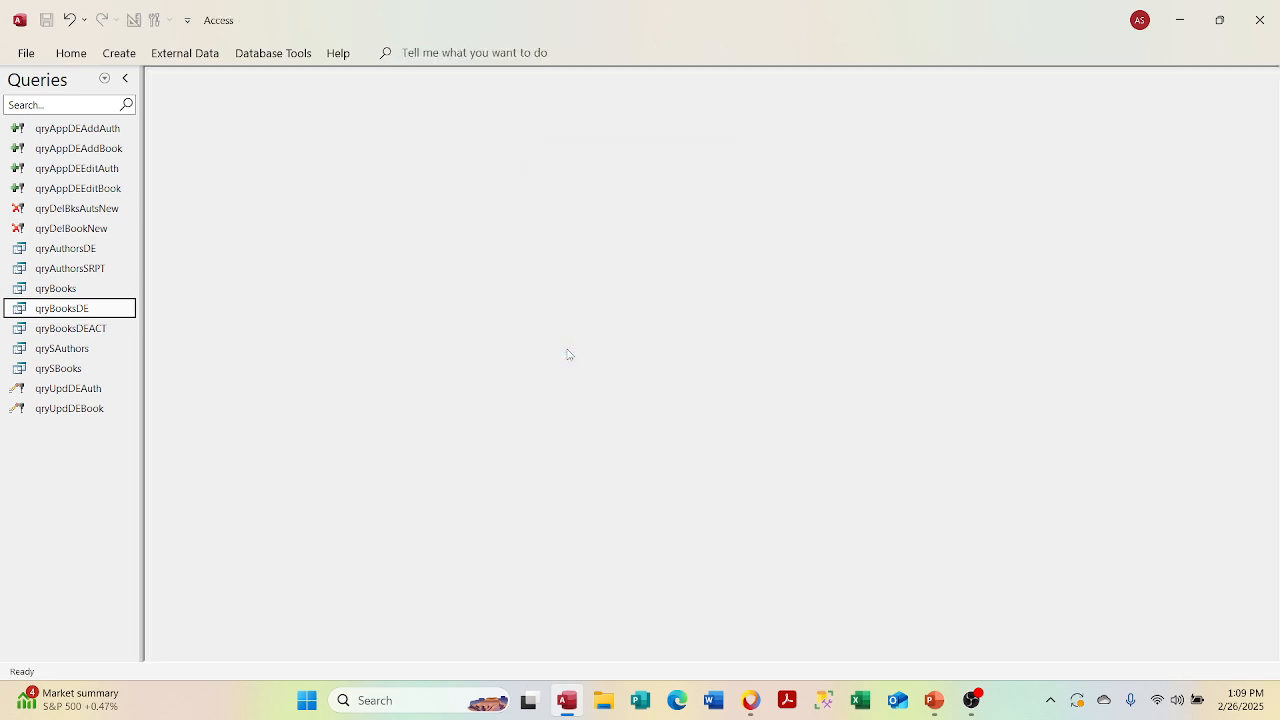
# Step: List the database's reports and open srptAuthors in Design View with its window maximized
pyautogui.click(104, 78)
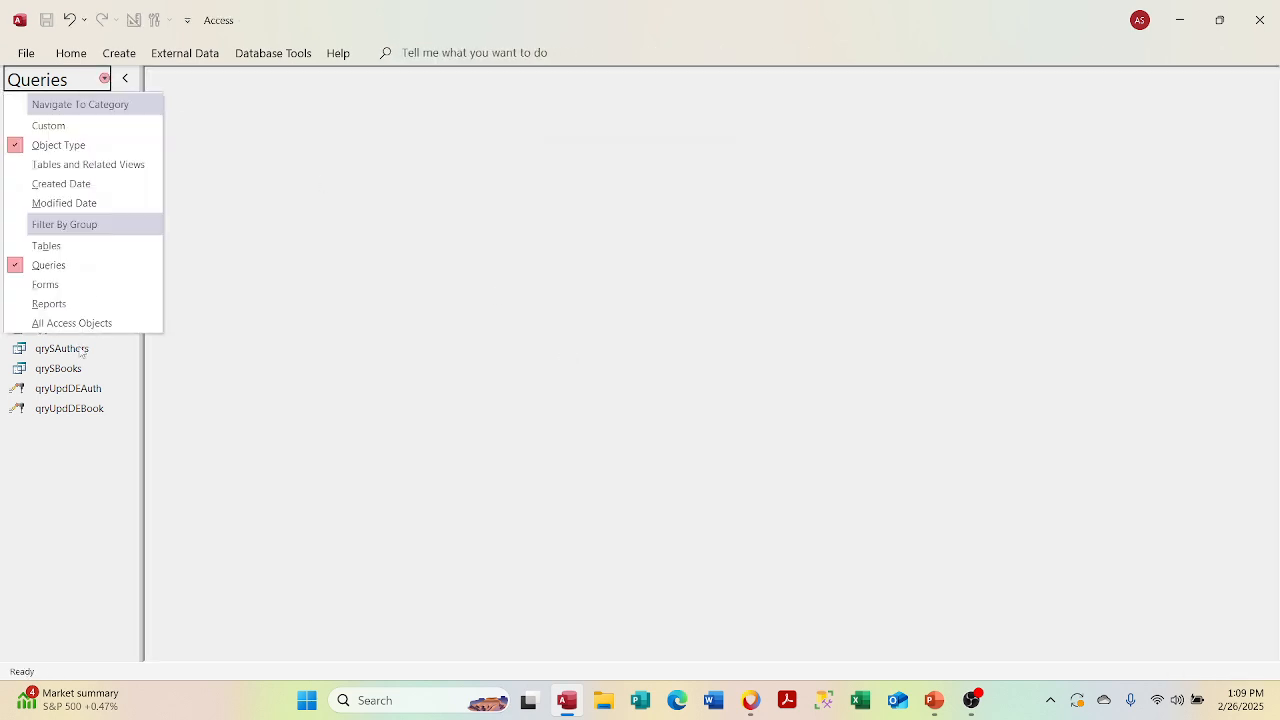
pyautogui.click(86, 303)
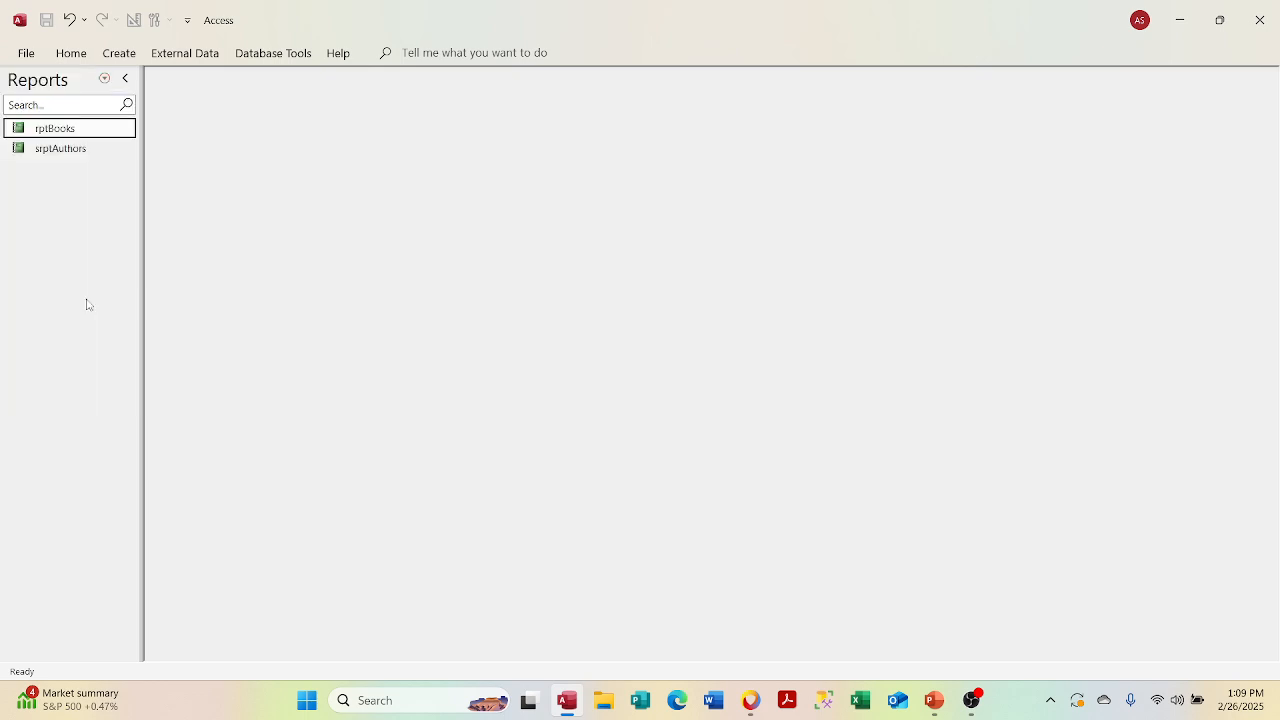
pyautogui.click(79, 151)
pyautogui.doubleClick(79, 151)
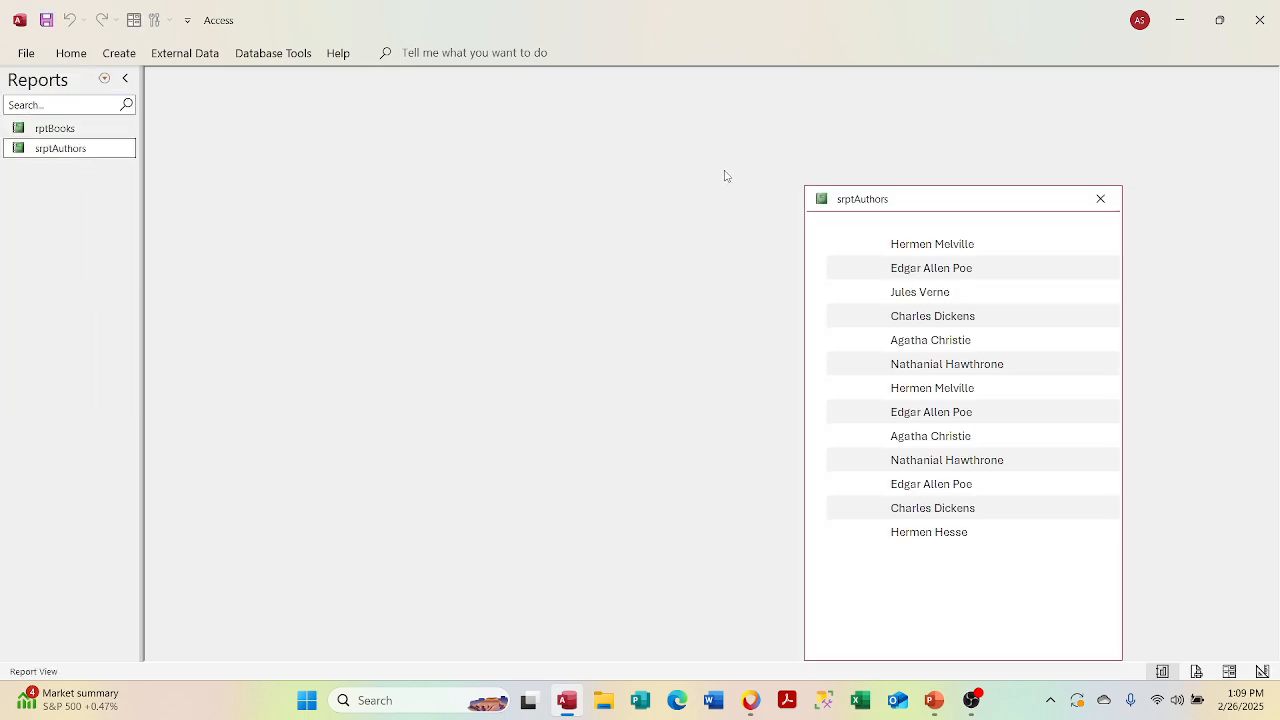
pyautogui.rightClick(874, 199)
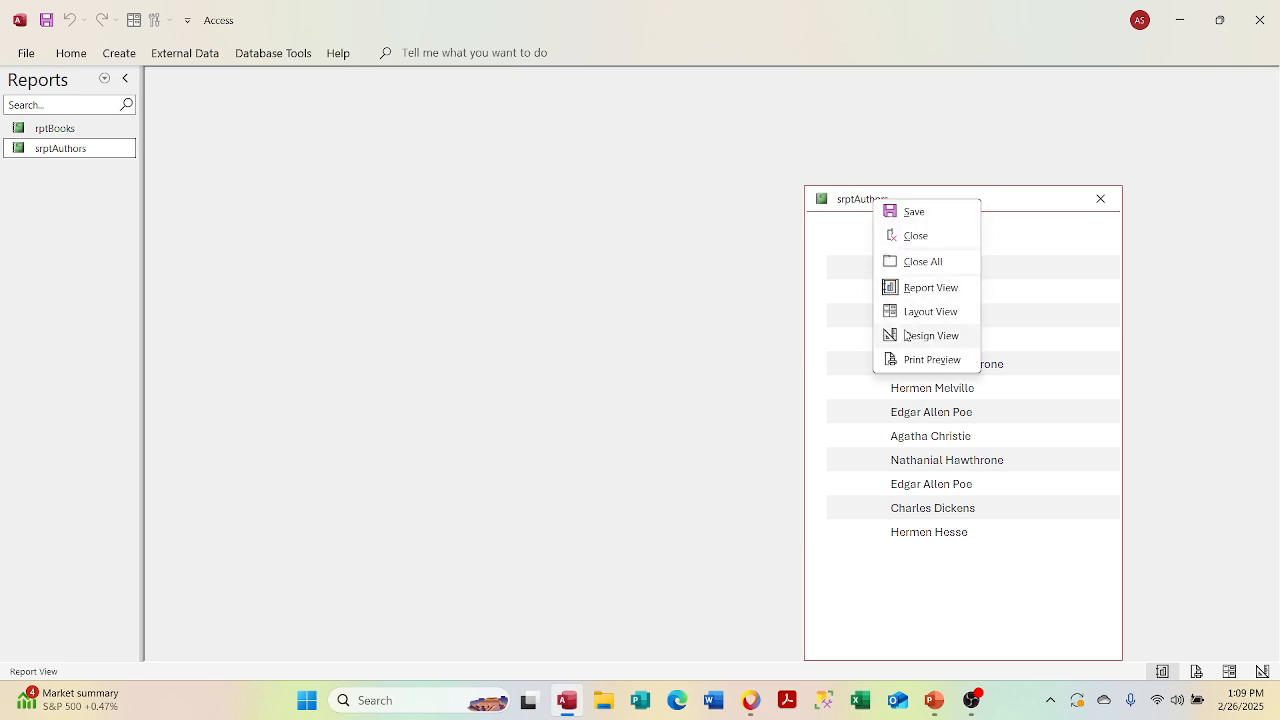
pyautogui.click(906, 335)
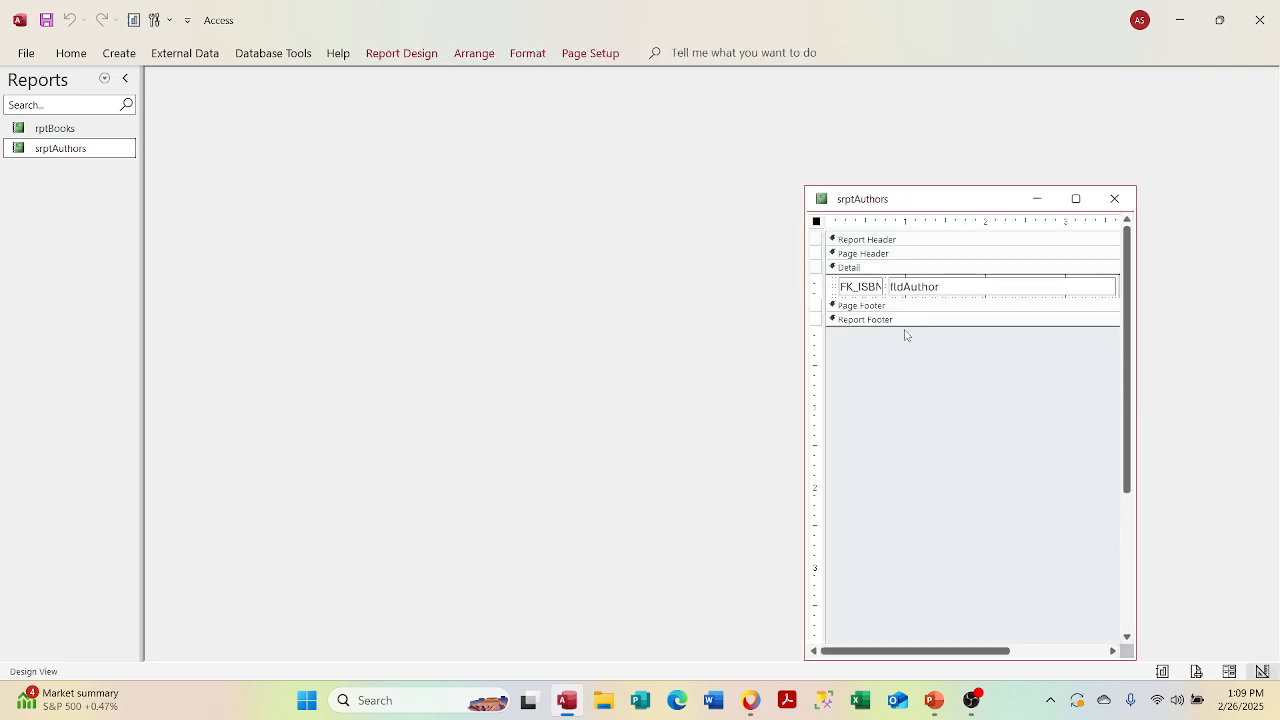
pyautogui.click(1076, 198)
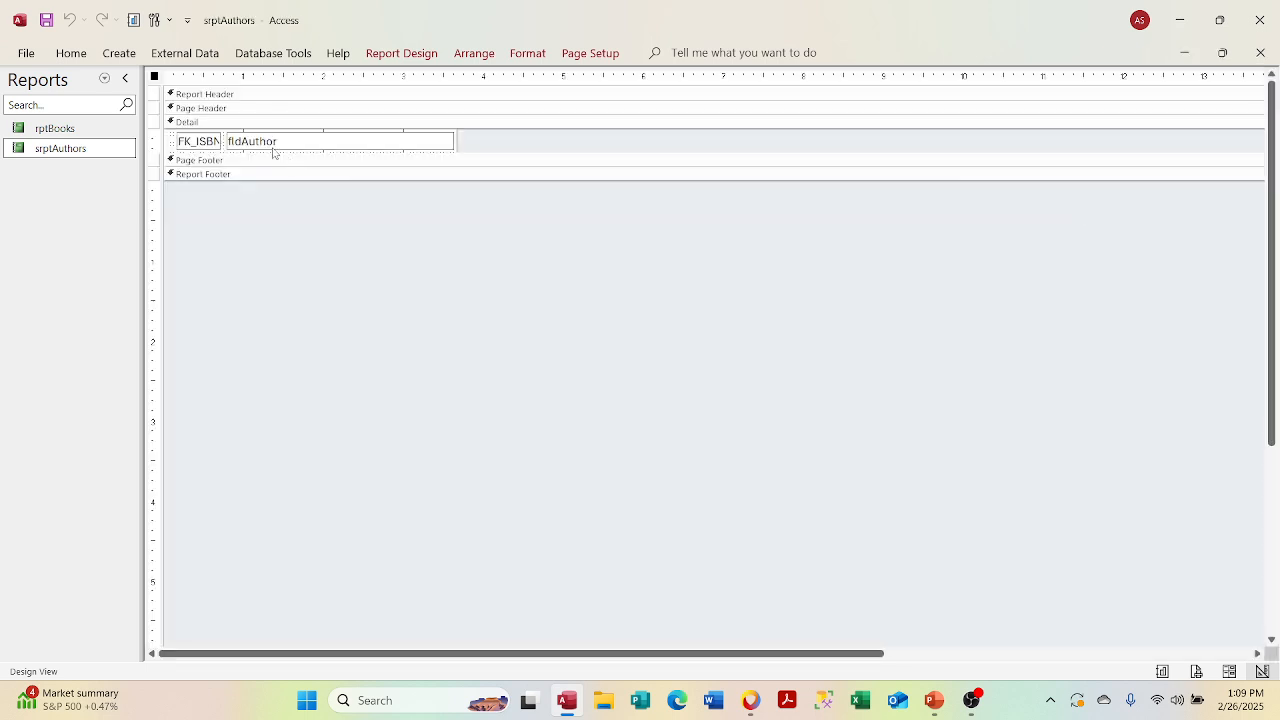
# Step: Shrink the FK_ISBN box to a sliver at the Detail section's left edge and move the fldAuthor box over it
pyautogui.click(213, 141)
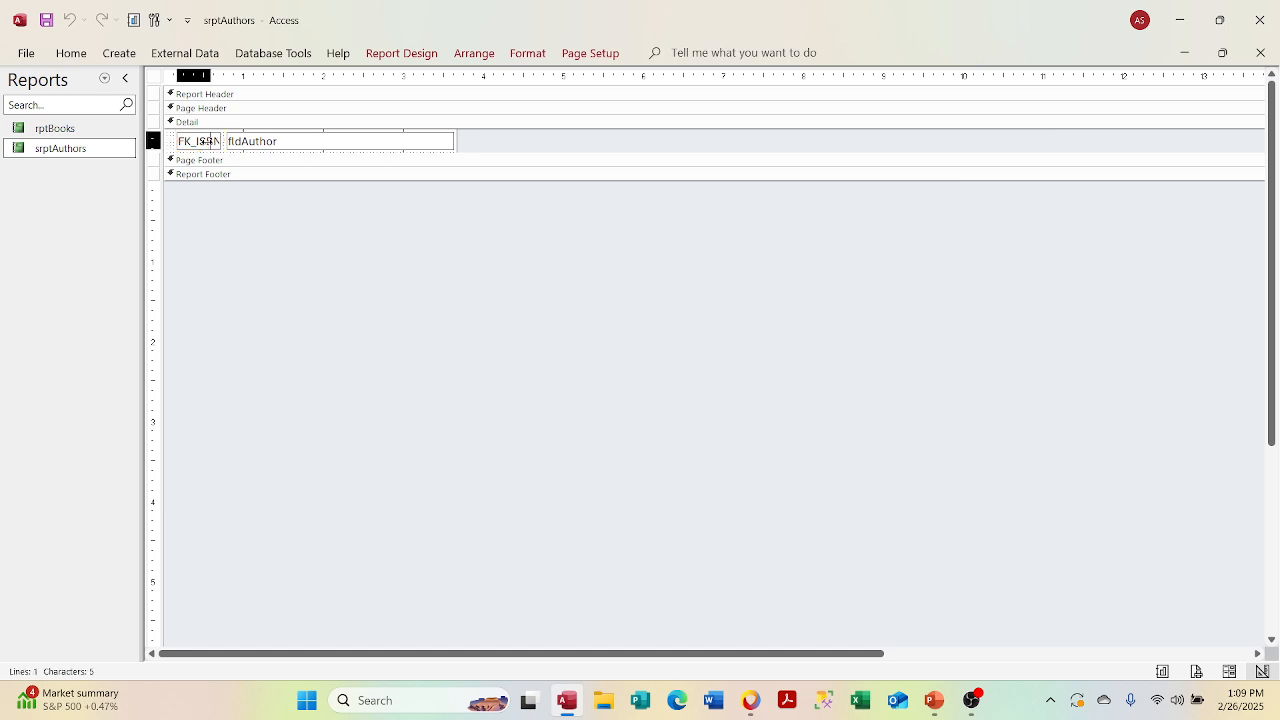
pyautogui.moveTo(220, 141); pyautogui.dragTo(180, 146)
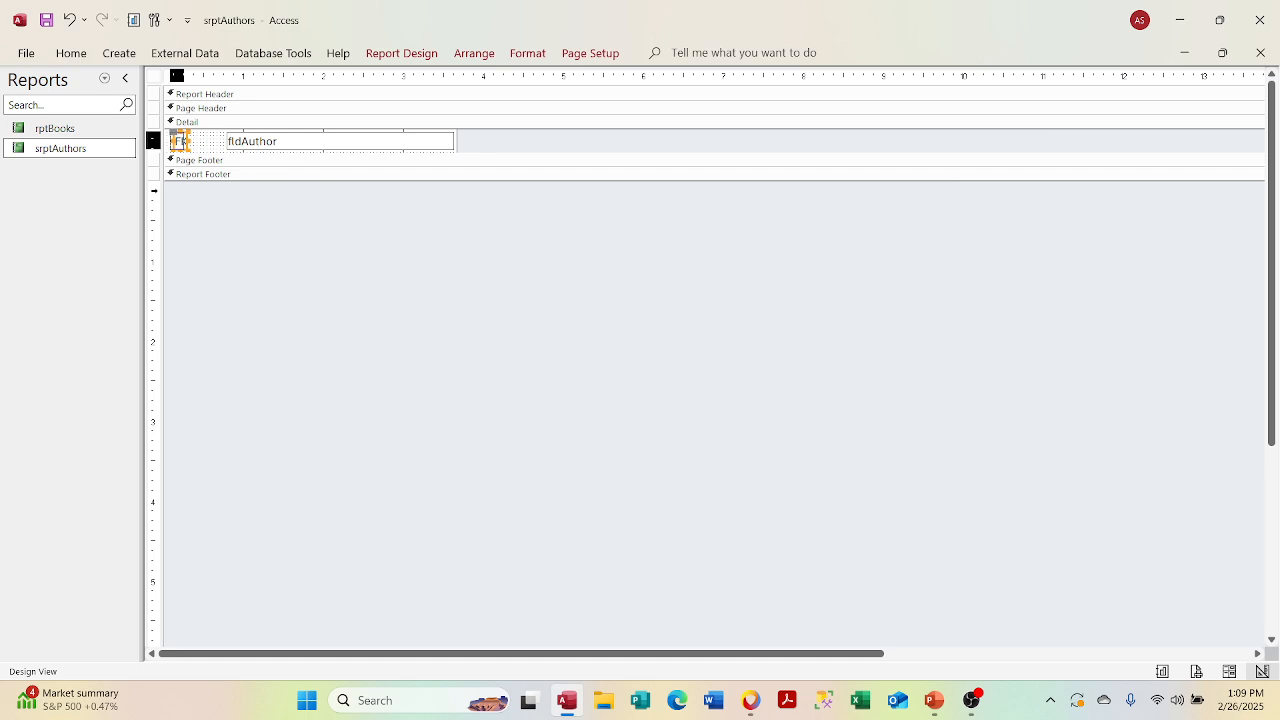
pyautogui.click(271, 144)
pyautogui.moveTo(271, 144); pyautogui.dragTo(212, 142)
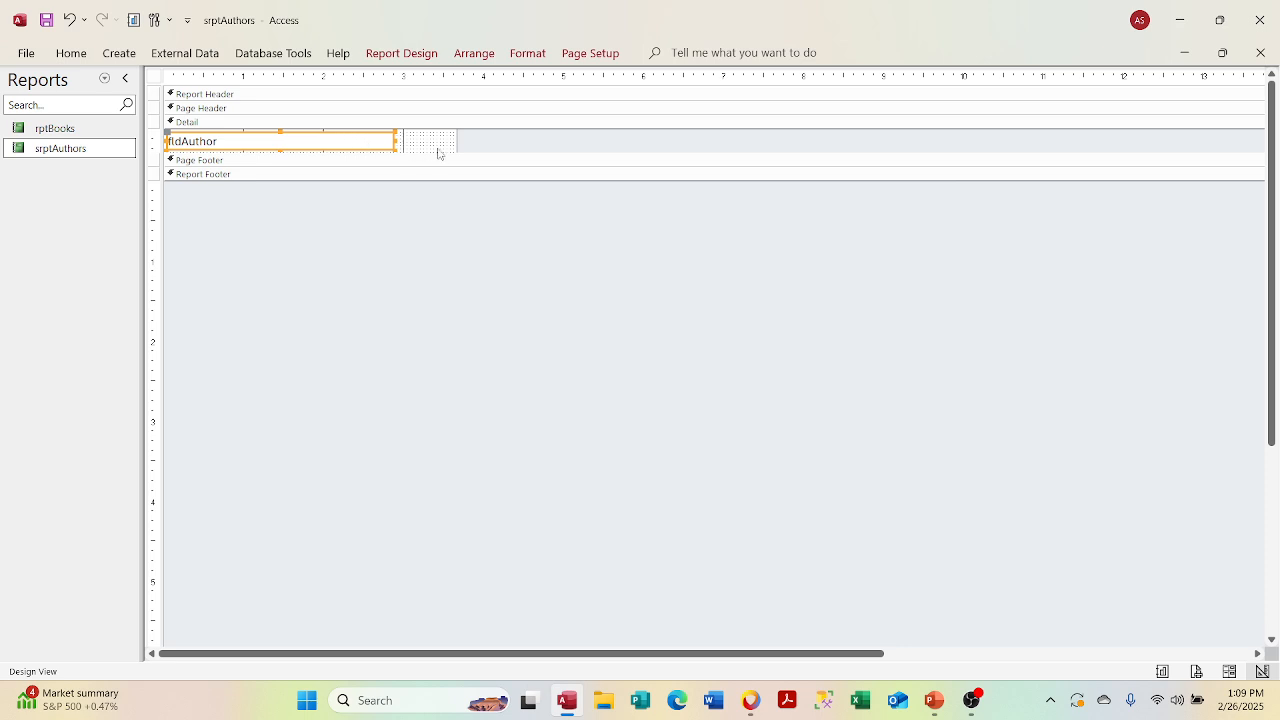
# Step: Narrow srptAuthors to about 3 inches, just past the fldAuthor box, and restore its window from maximized
pyautogui.moveTo(456, 137); pyautogui.dragTo(401, 135)
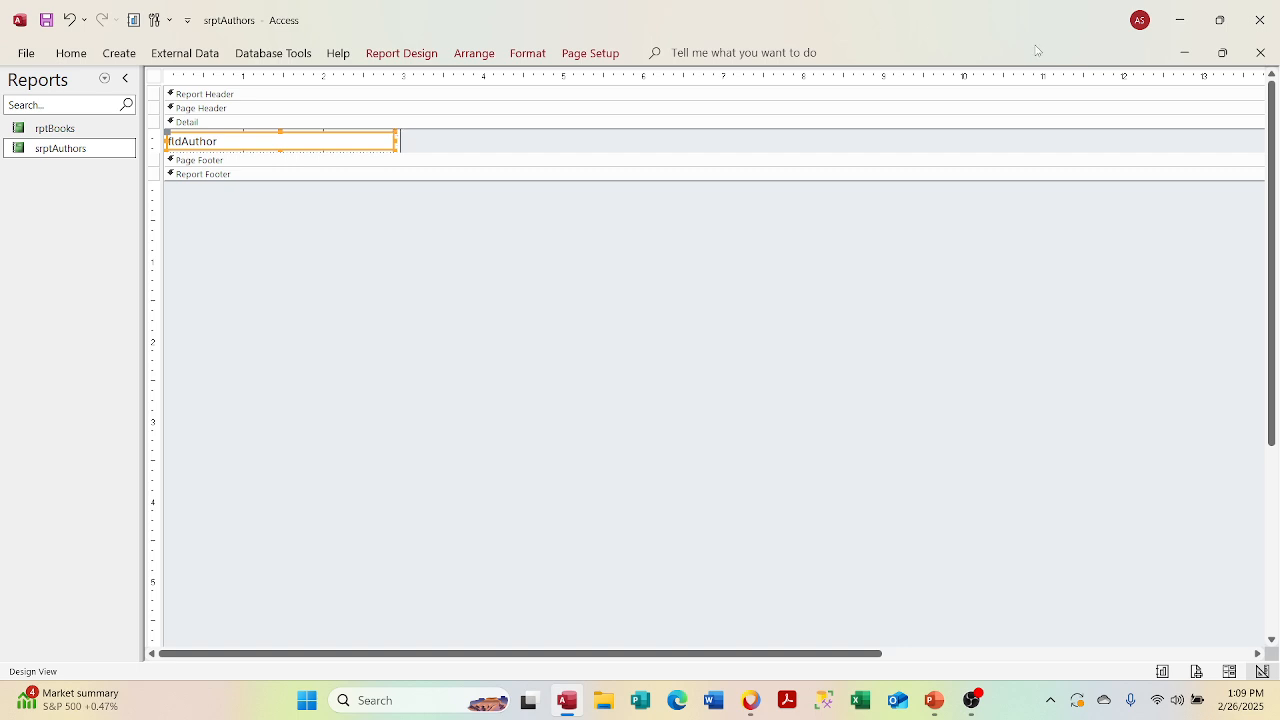
pyautogui.click(1222, 52)
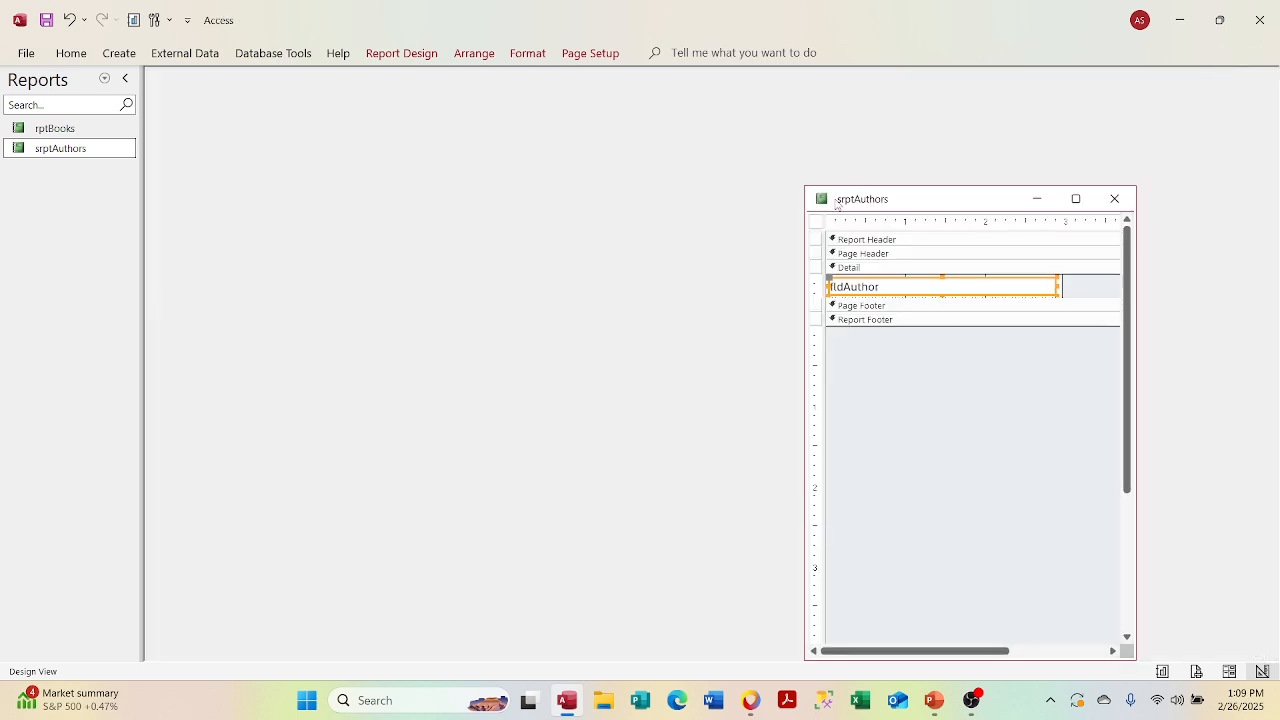
# Step: Check the author list of srptAuthors in Report View and return the subreport to Design View
pyautogui.rightClick(837, 200)
pyautogui.click(897, 288)
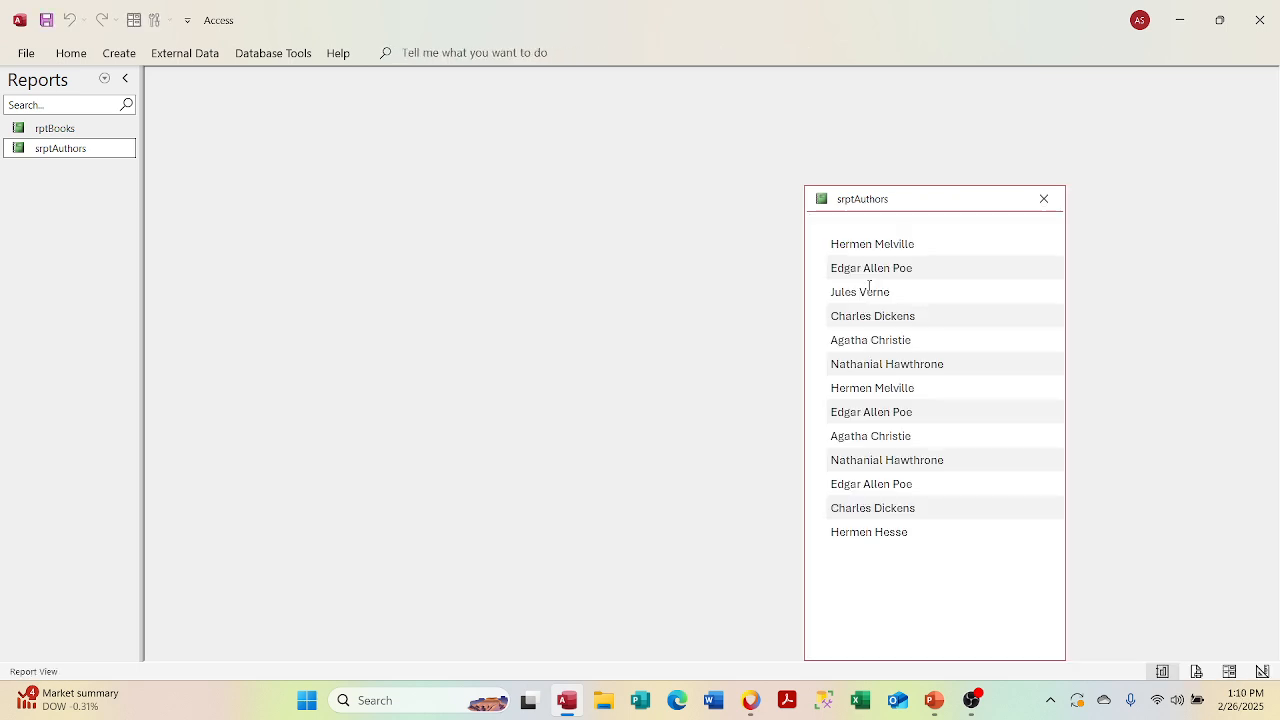
pyautogui.rightClick(897, 208)
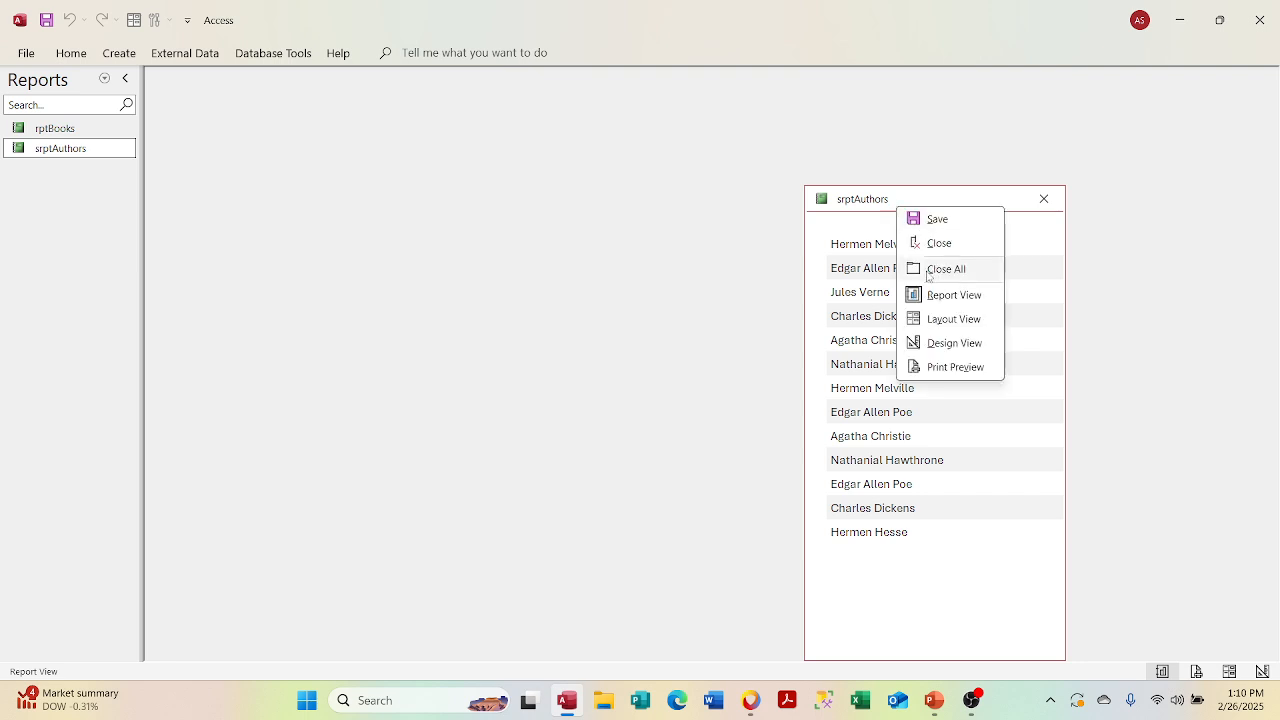
pyautogui.click(928, 344)
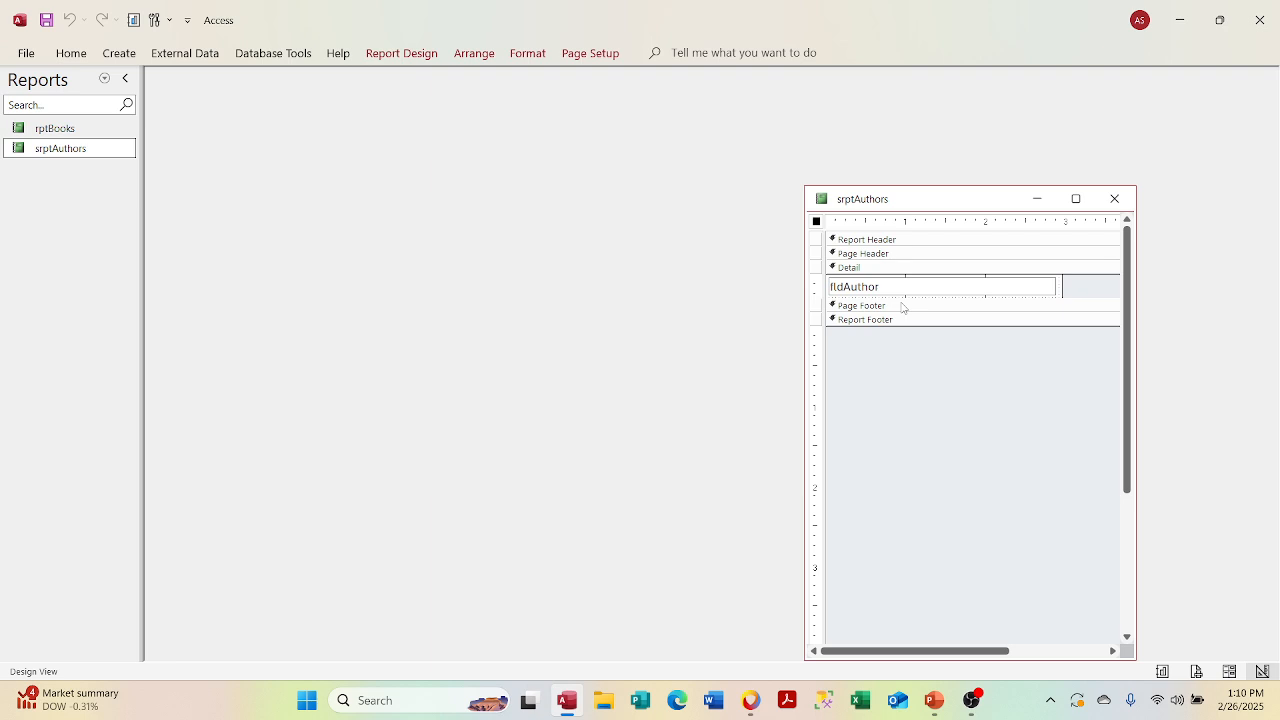
# Step: Close the srptAuthors subreport and open the rptBooks report in Design View
pyautogui.click(1115, 198)
pyautogui.click(584, 393)
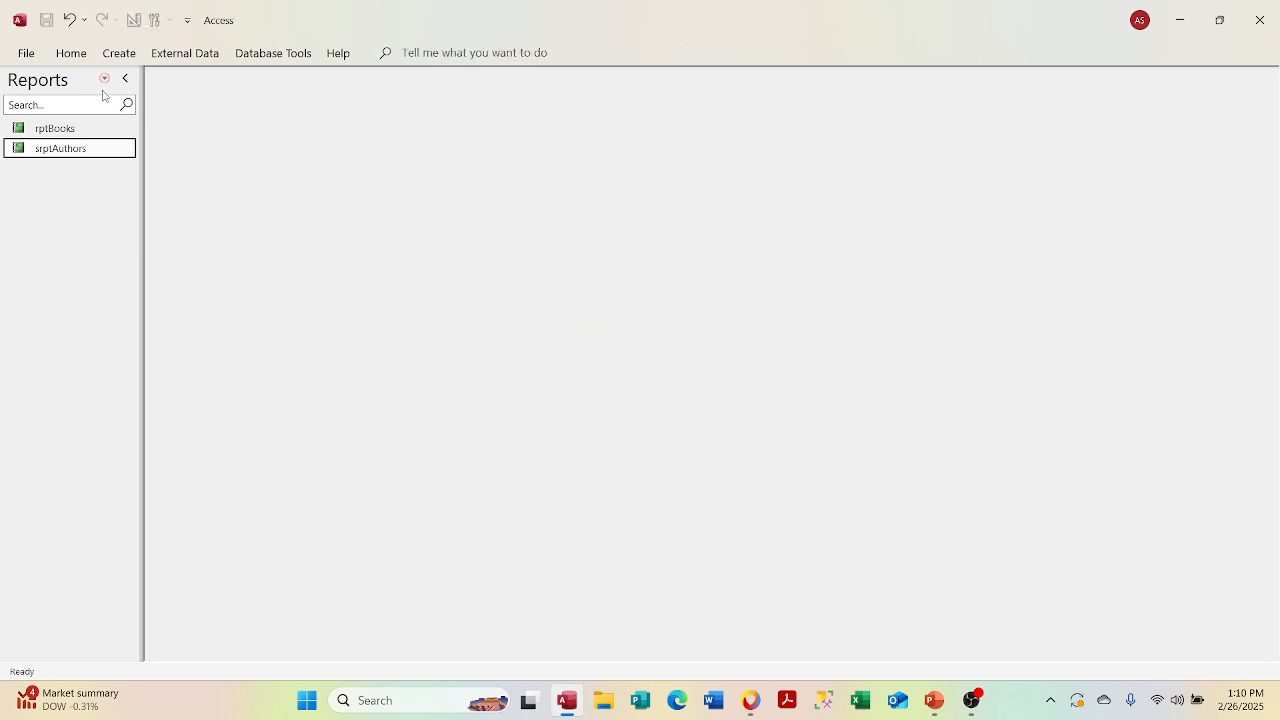
pyautogui.click(78, 131)
pyautogui.doubleClick(80, 135)
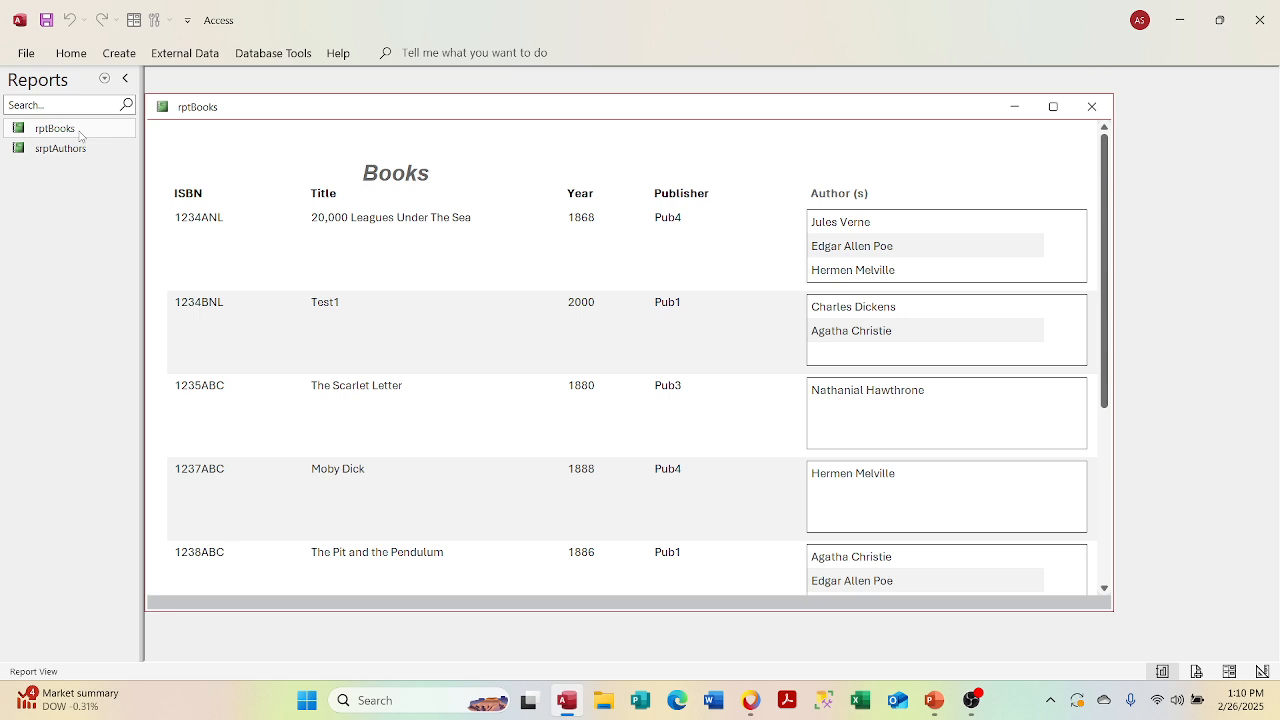
pyautogui.click(80, 132)
pyautogui.rightClick(429, 107)
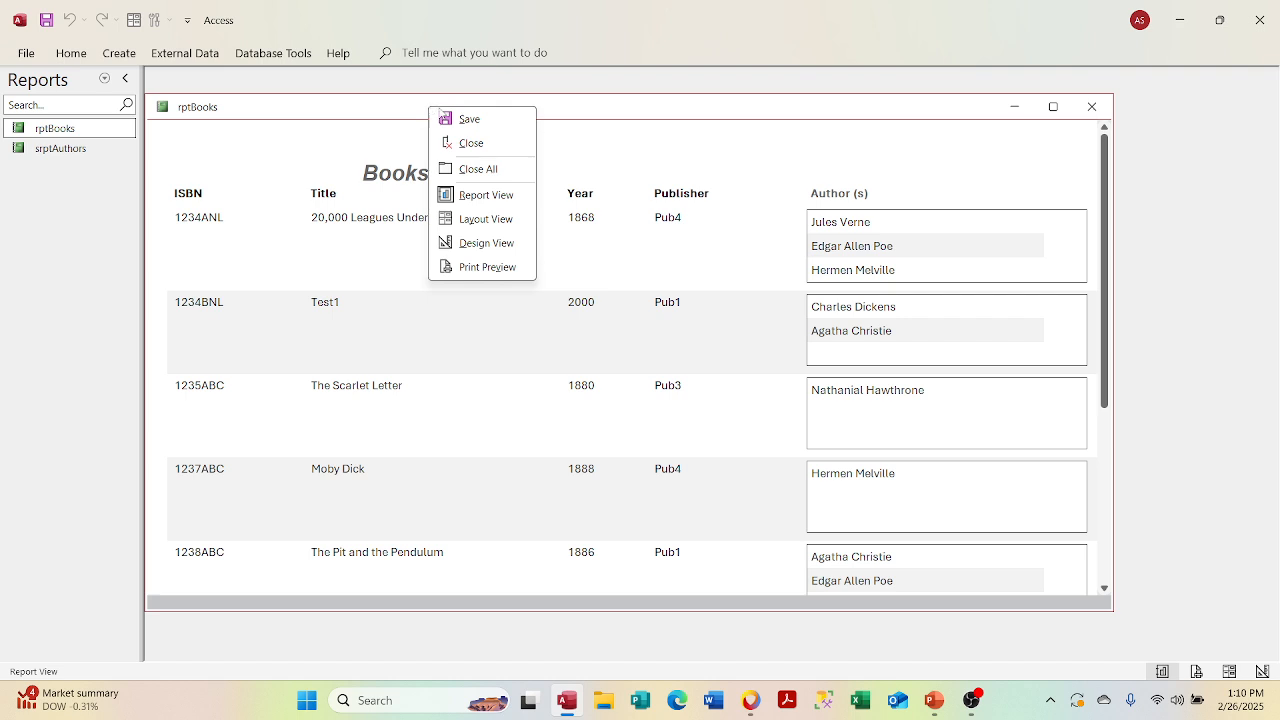
pyautogui.click(476, 244)
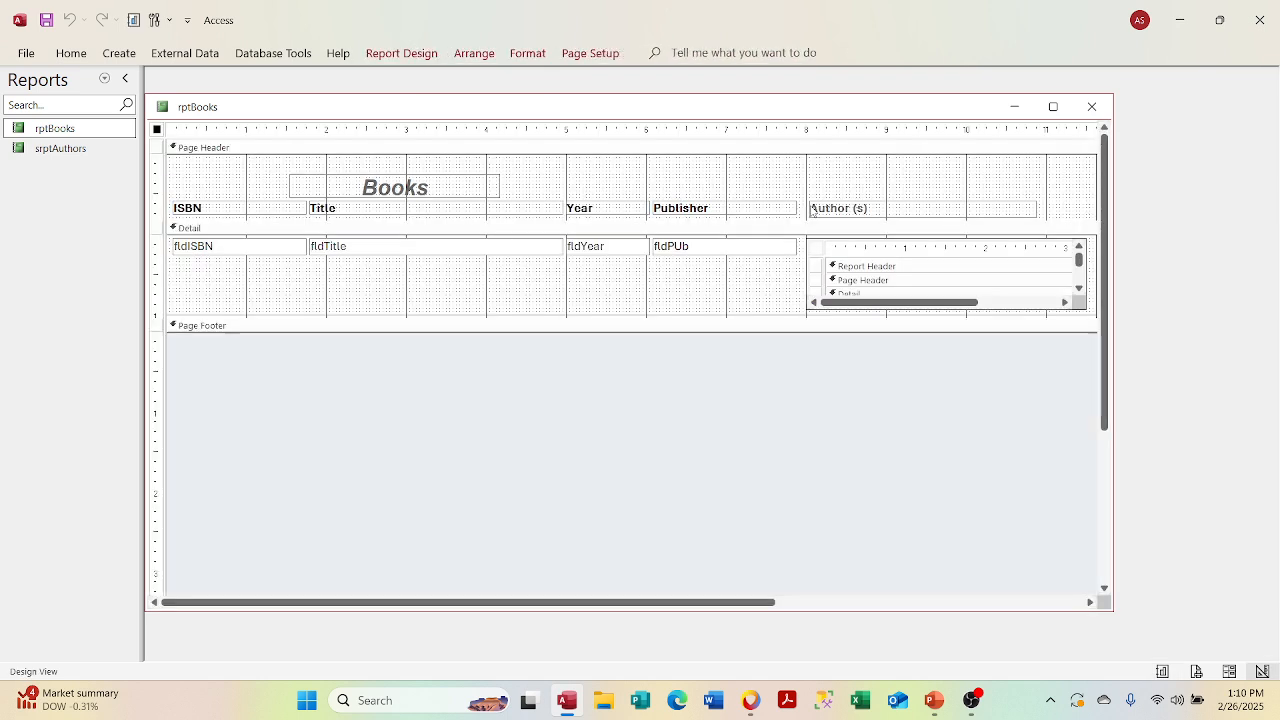
# Step: Nudge the Author (s) label and authors subreport left so their left edges align, and check them in Report View
pyautogui.click(852, 210)
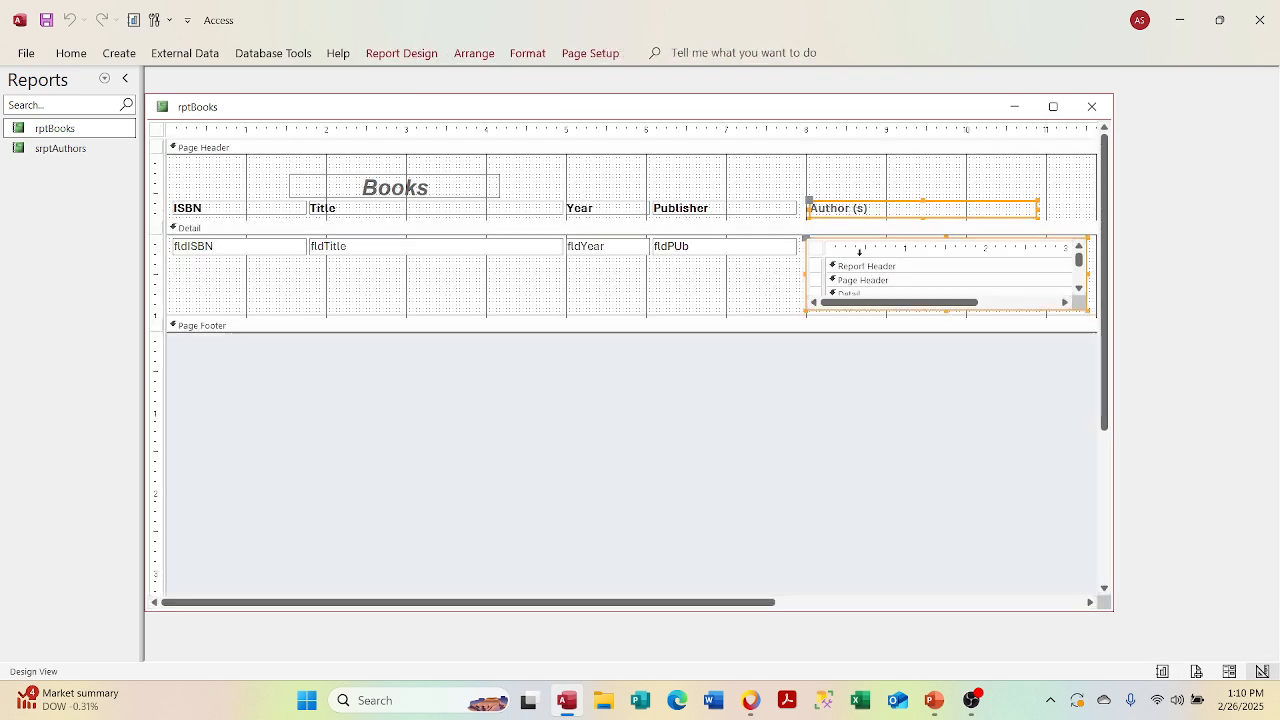
pyautogui.keyDown('shift'); pyautogui.click(859, 251); pyautogui.keyUp('shift')
pyautogui.press('Left')
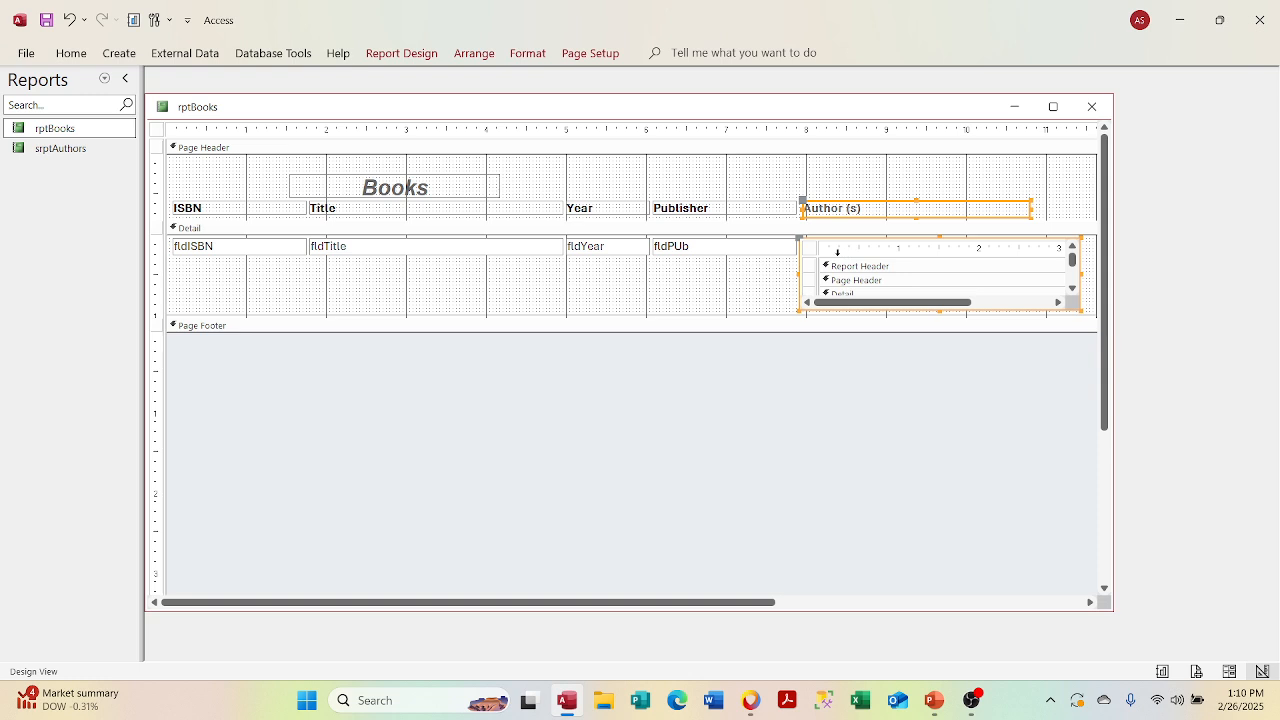
pyautogui.click(788, 214)
pyautogui.click(875, 203)
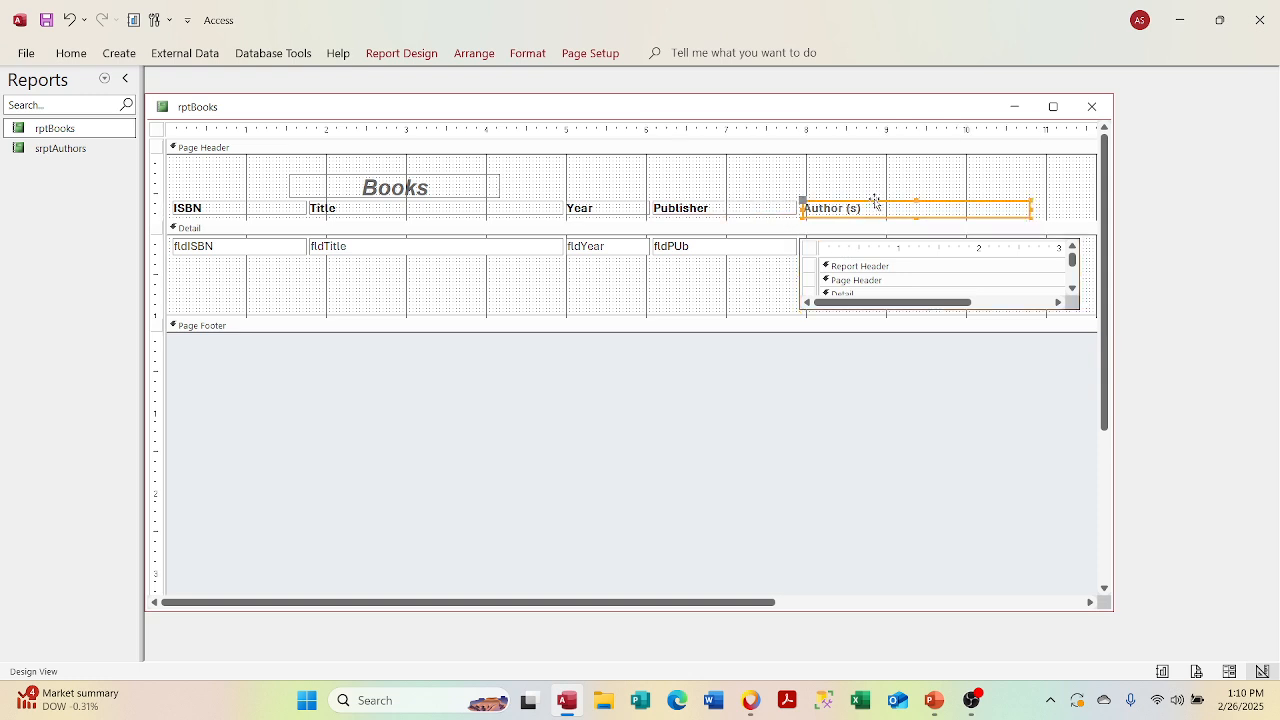
pyautogui.press('Left')
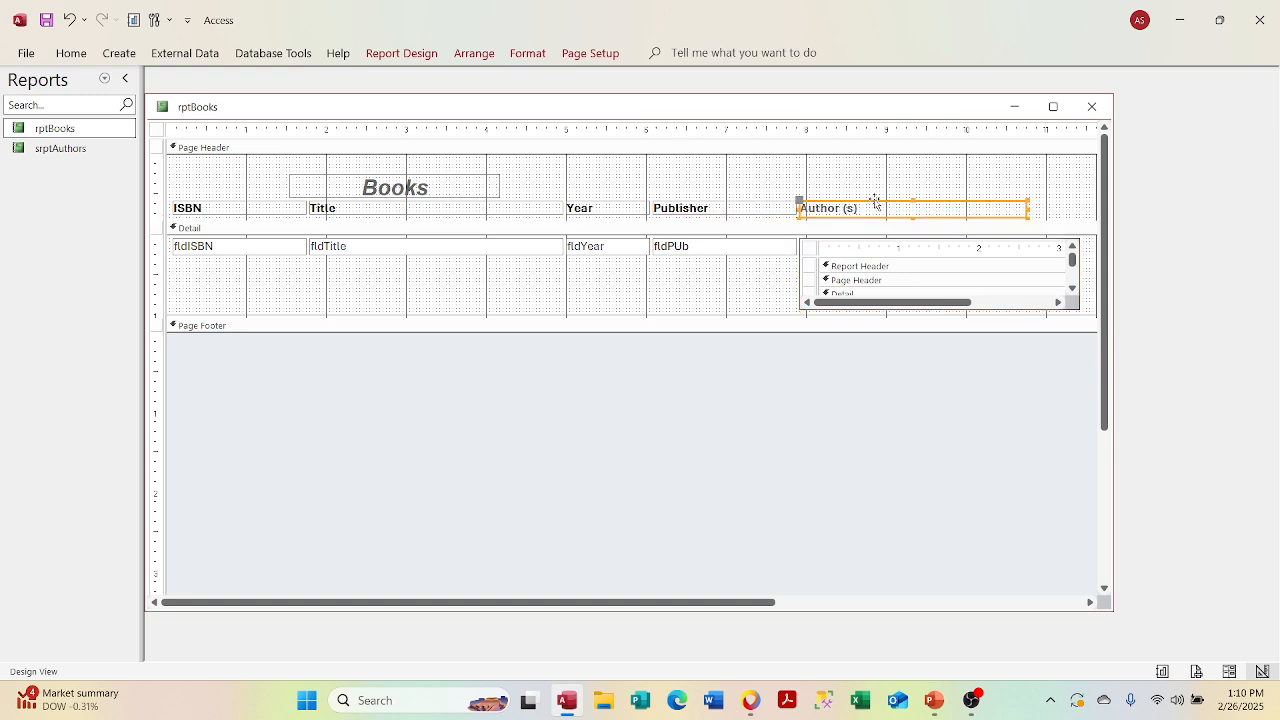
pyautogui.rightClick(818, 111)
pyautogui.click(850, 191)
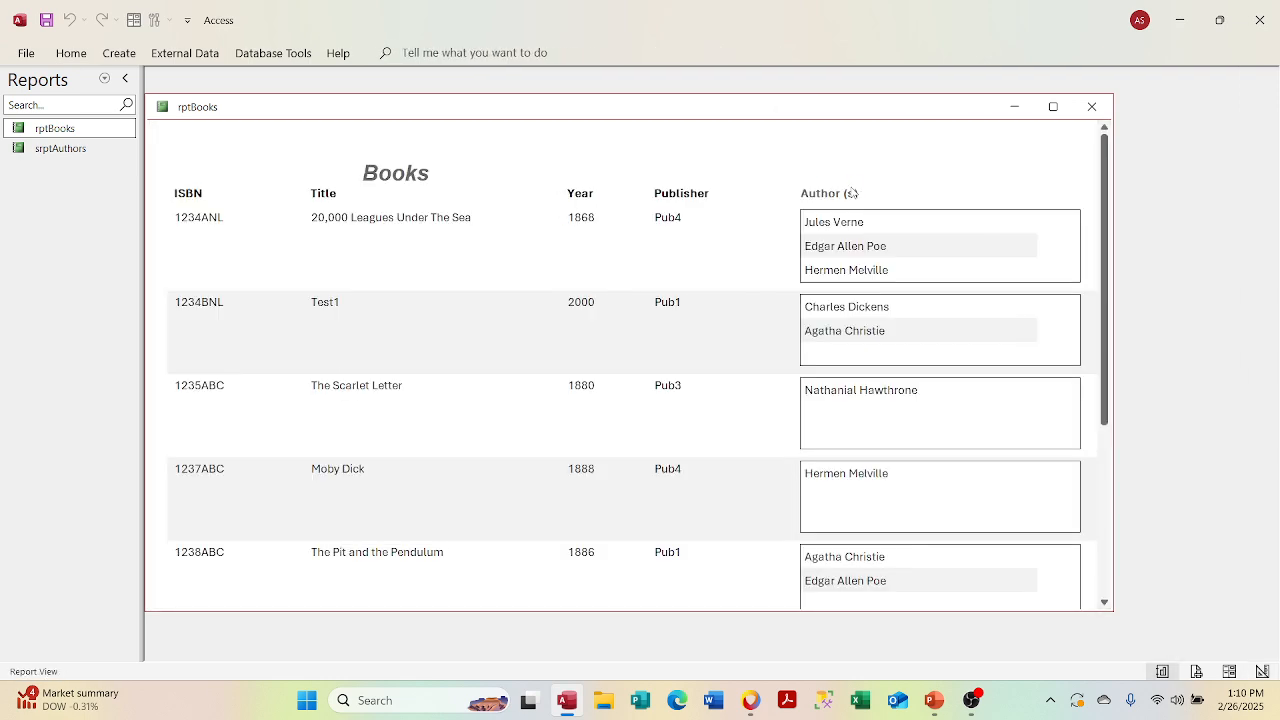
# Step: Set the srptAuthors subreport control's Border Style to Transparent and check rptBooks in Report View
pyautogui.rightClick(838, 108)
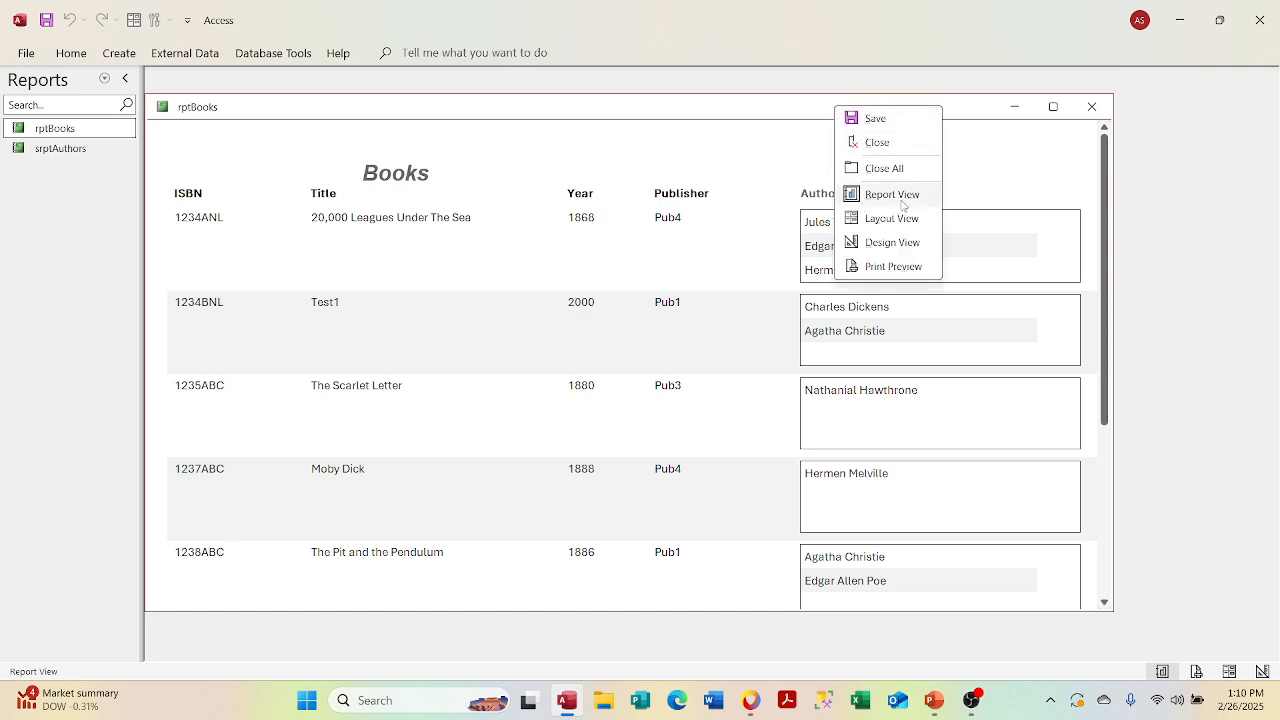
pyautogui.click(886, 250)
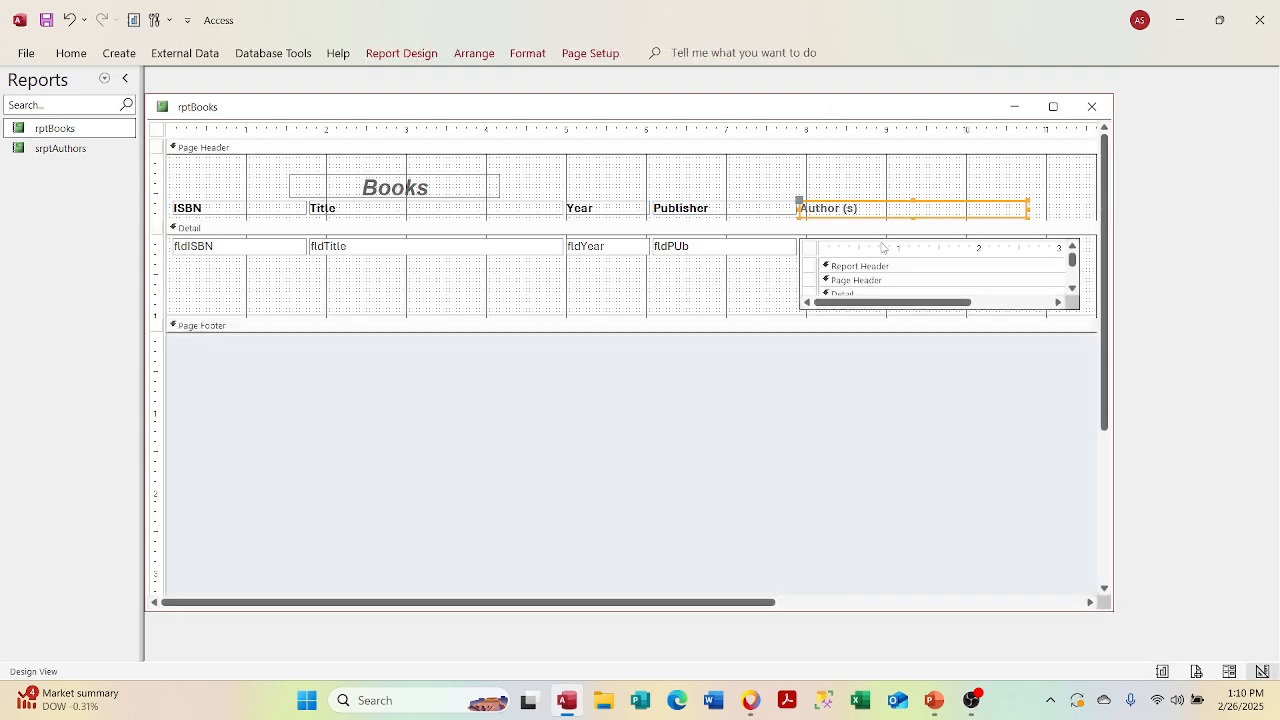
pyautogui.click(880, 243)
pyautogui.rightClick(880, 243)
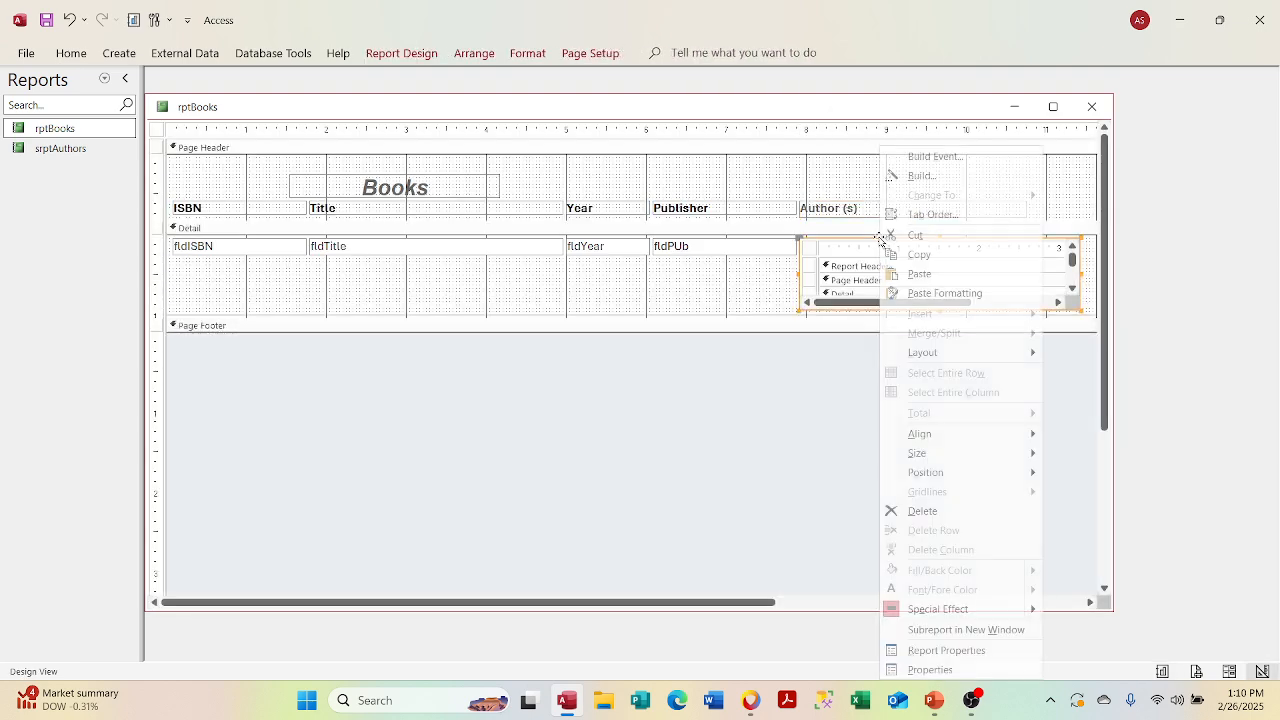
pyautogui.click(936, 669)
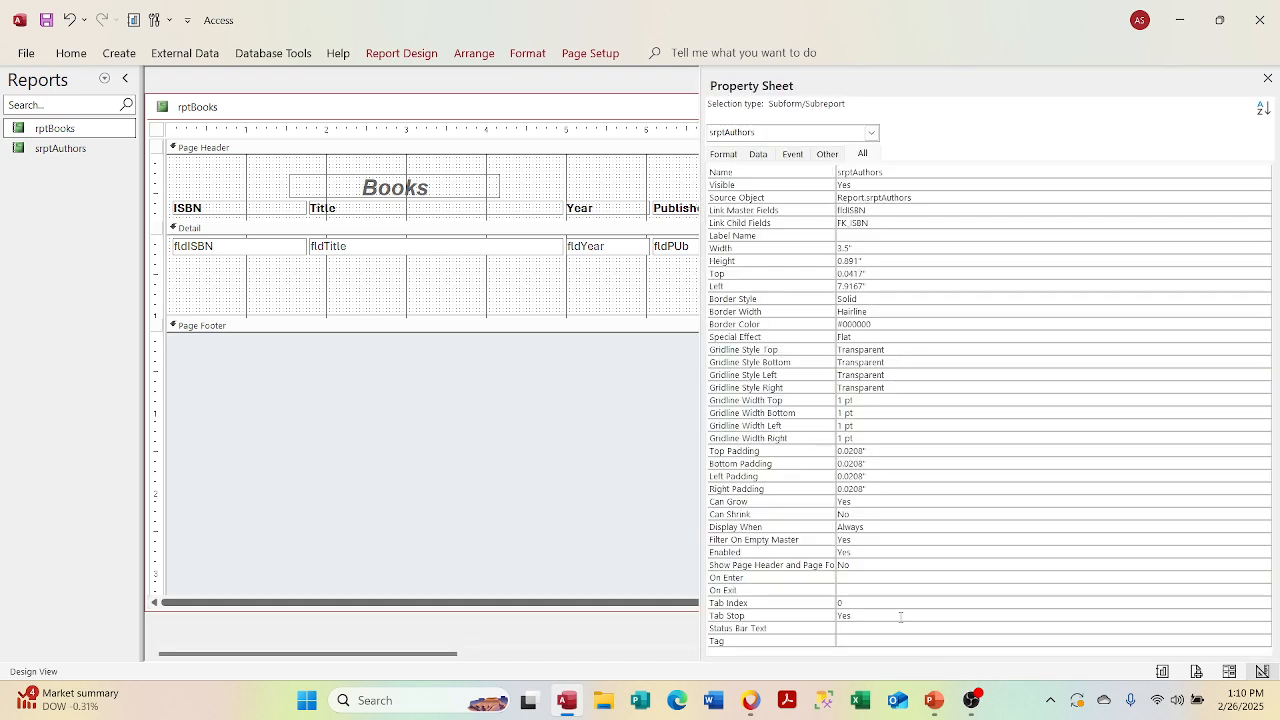
pyautogui.click(920, 298)
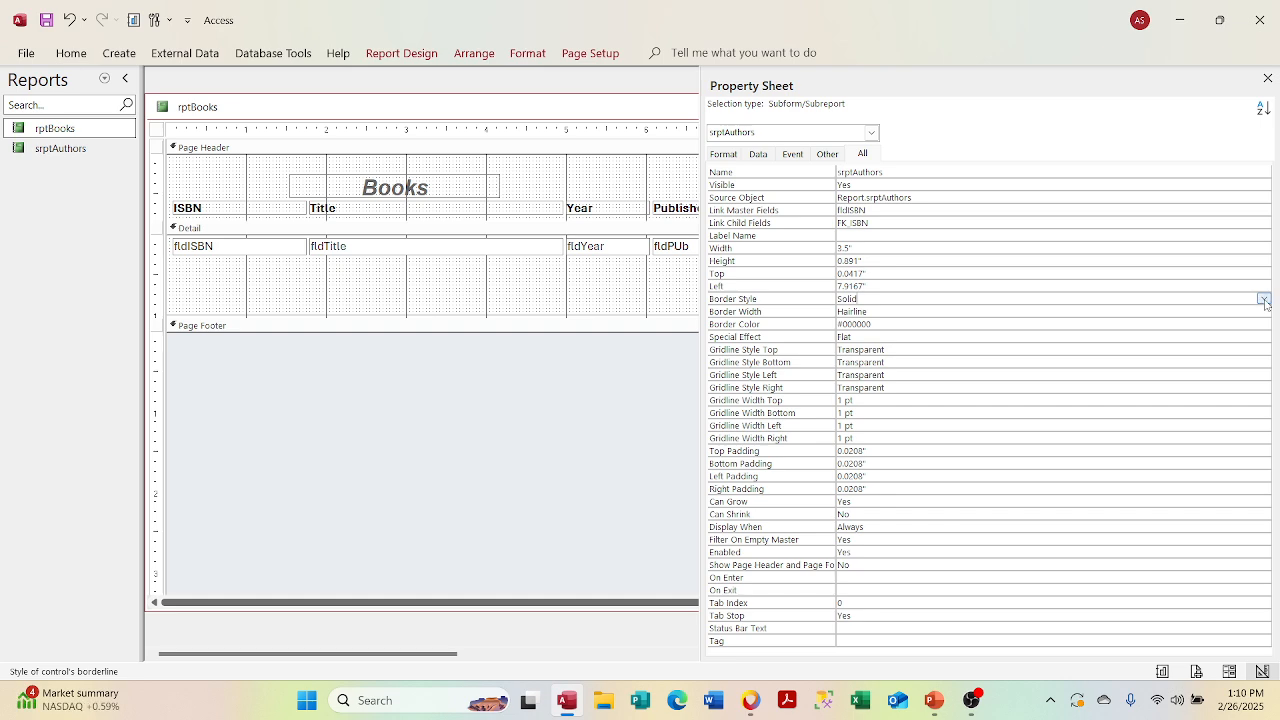
pyautogui.click(1264, 299)
pyautogui.click(1252, 312)
pyautogui.click(1159, 333)
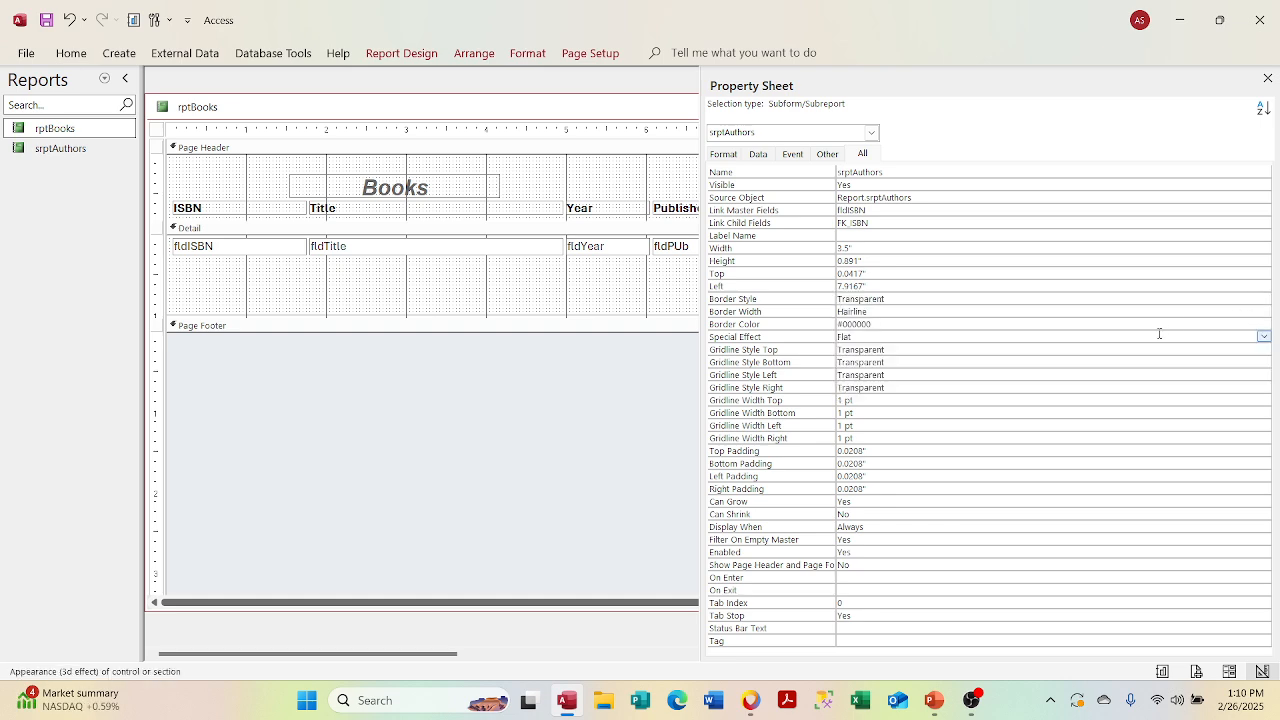
pyautogui.click(1267, 78)
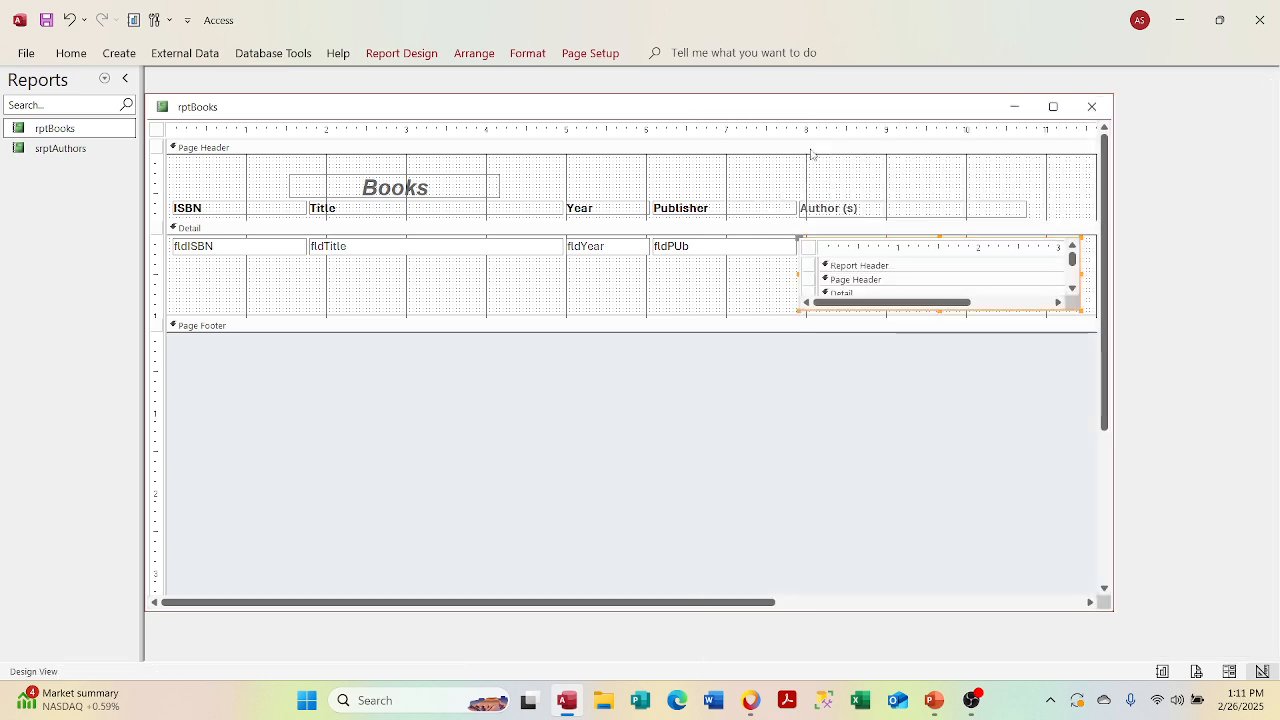
pyautogui.rightClick(786, 118)
pyautogui.click(808, 203)
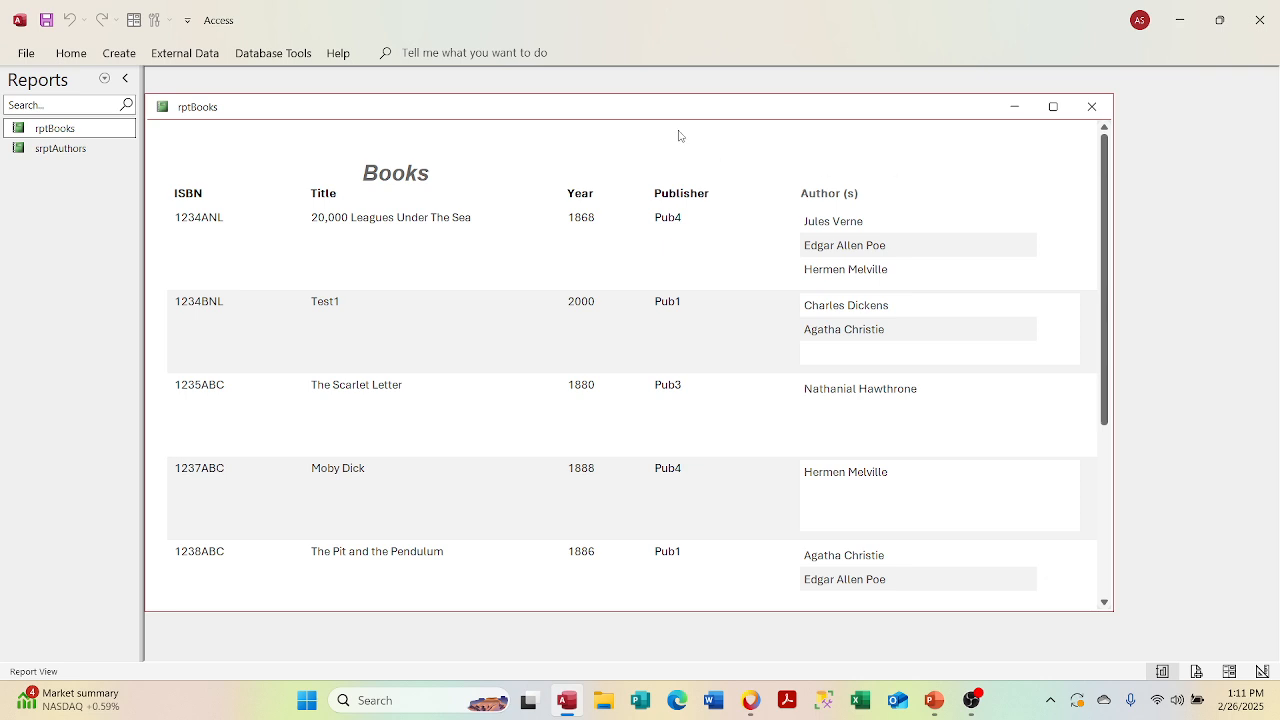
# Step: Return to Design View and examine the srptAuthors subreport control's properties for a background colour setting
pyautogui.rightClick(648, 113)
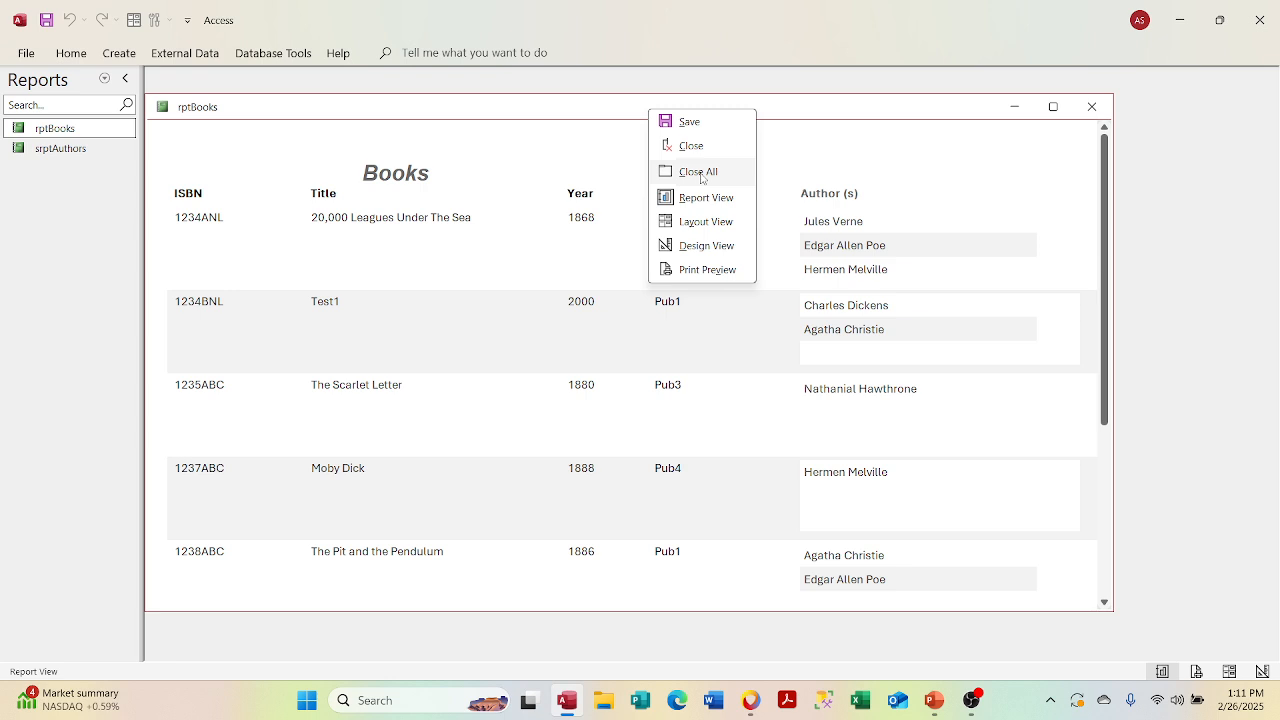
pyautogui.click(707, 246)
pyautogui.rightClick(835, 242)
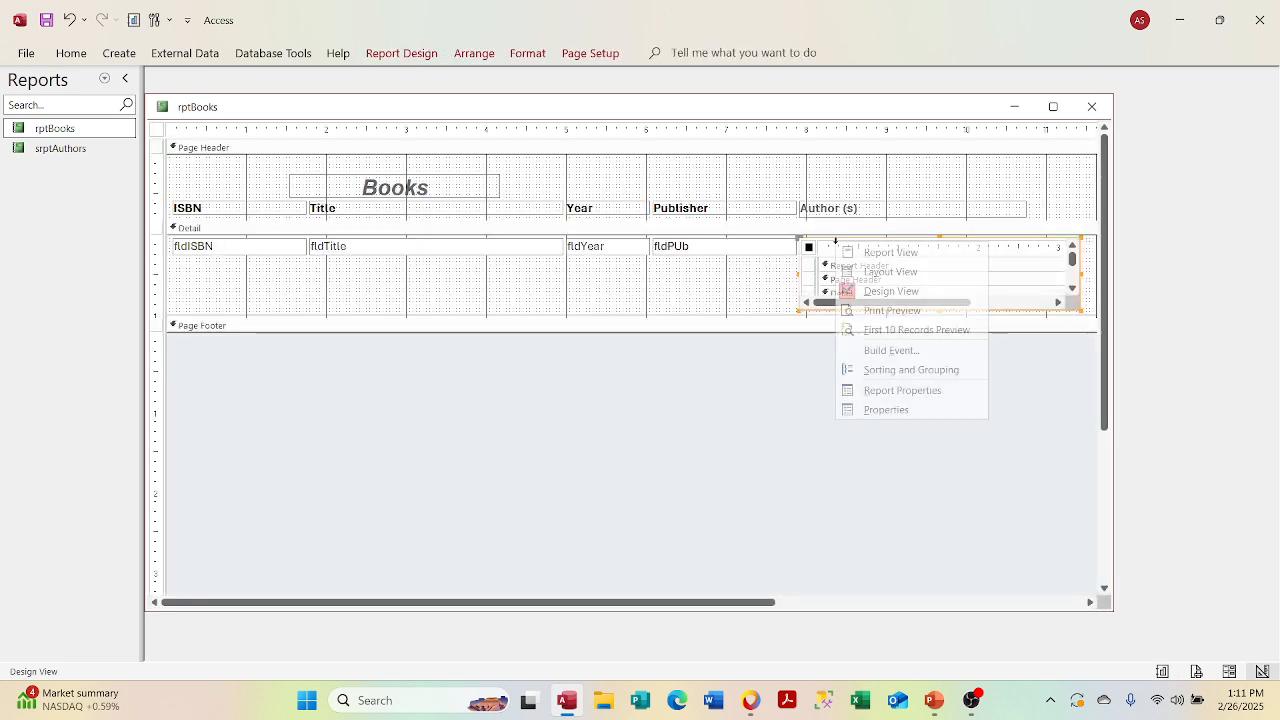
pyautogui.click(822, 240)
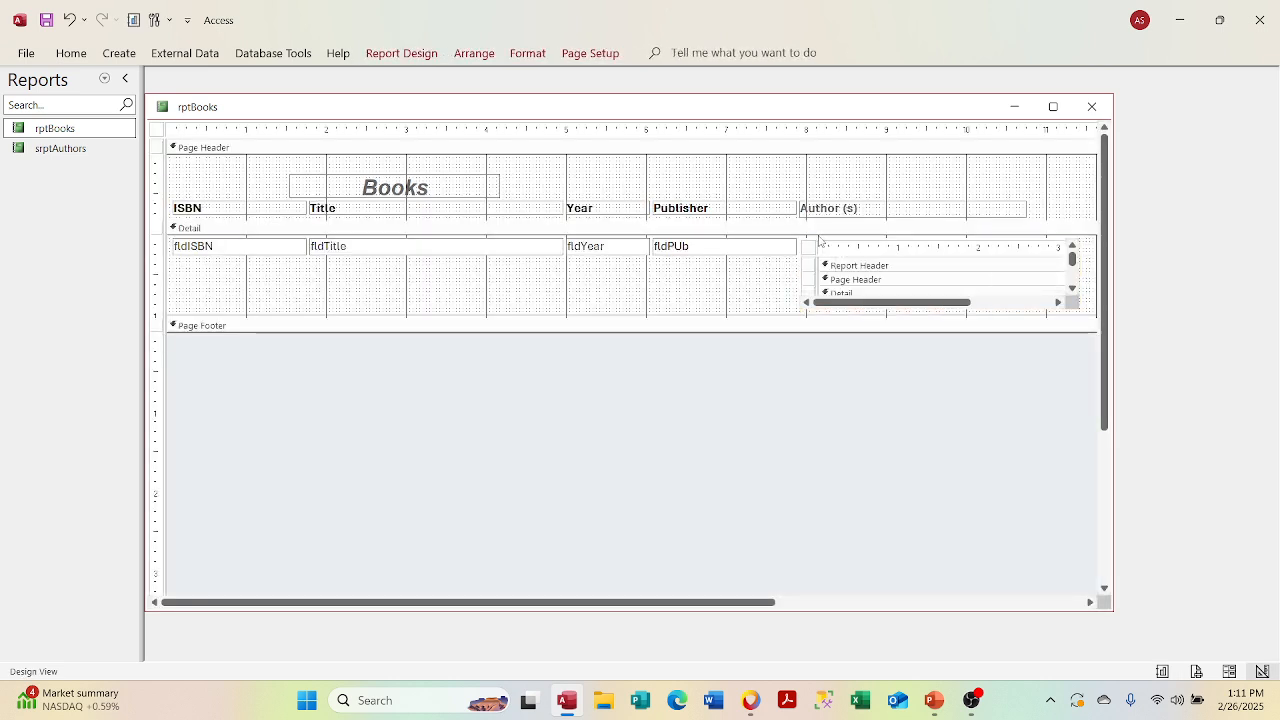
pyautogui.click(818, 240)
pyautogui.click(816, 242)
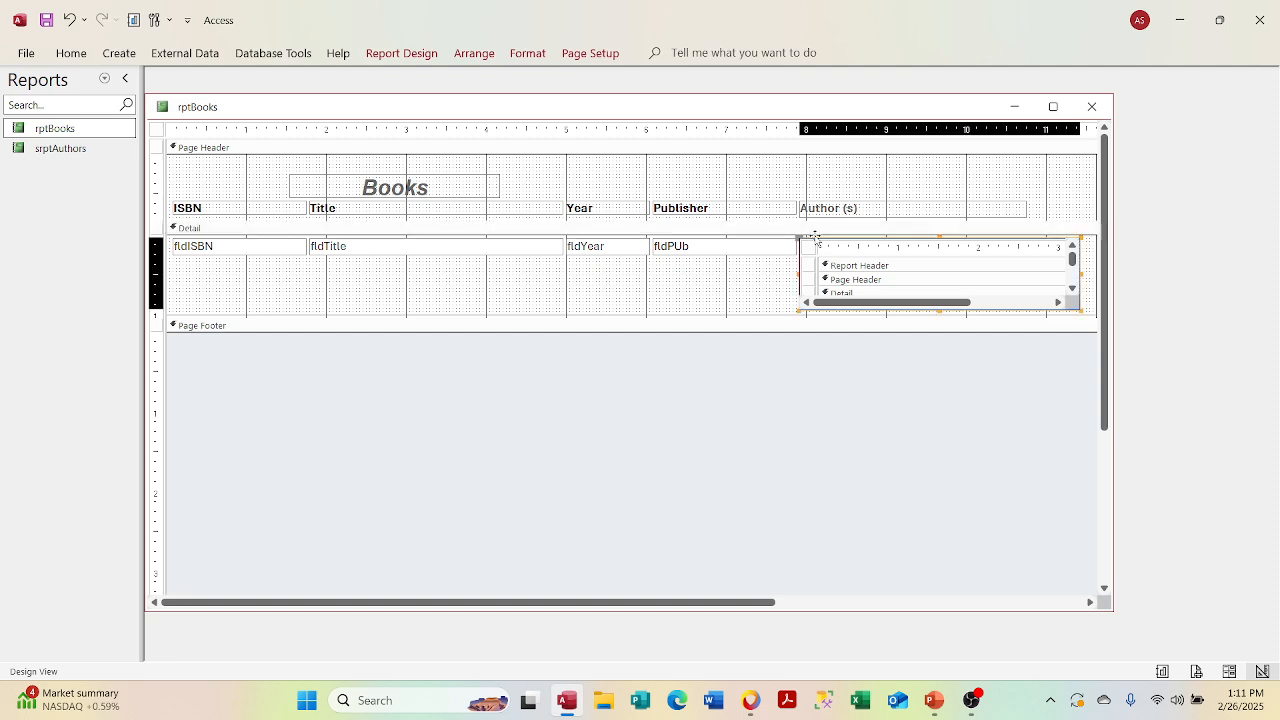
pyautogui.rightClick(816, 242)
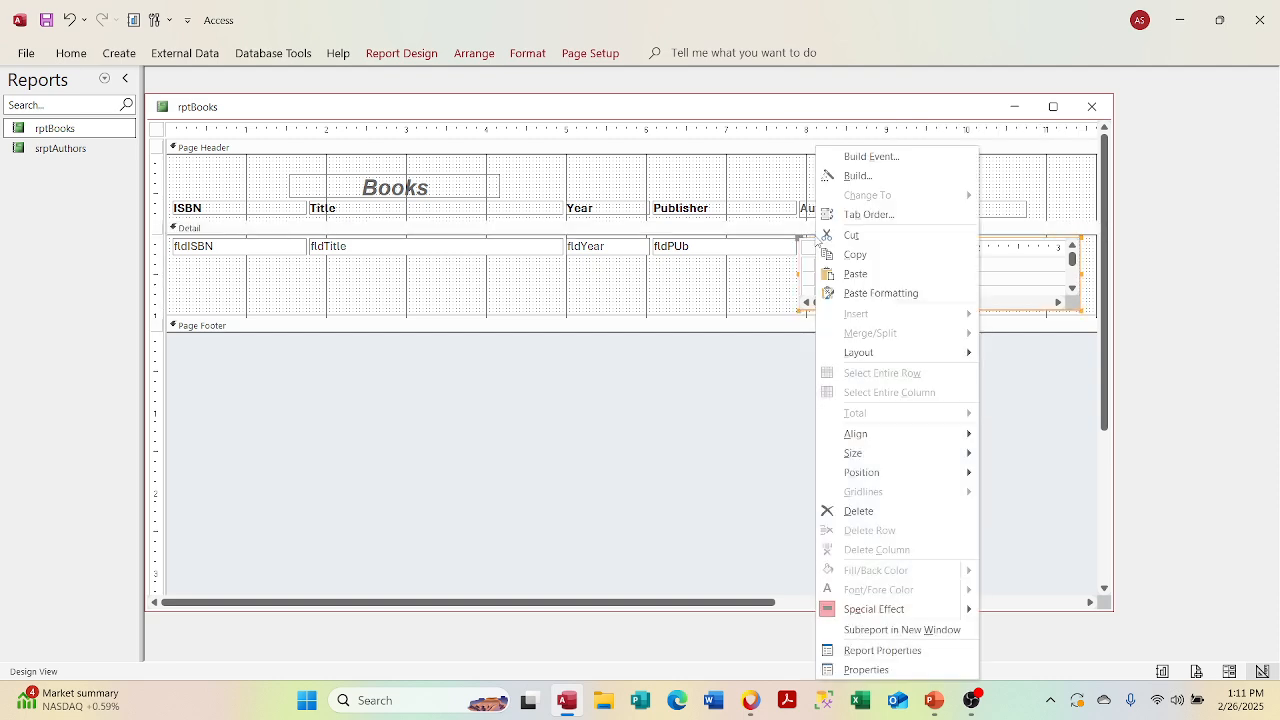
pyautogui.click(866, 669)
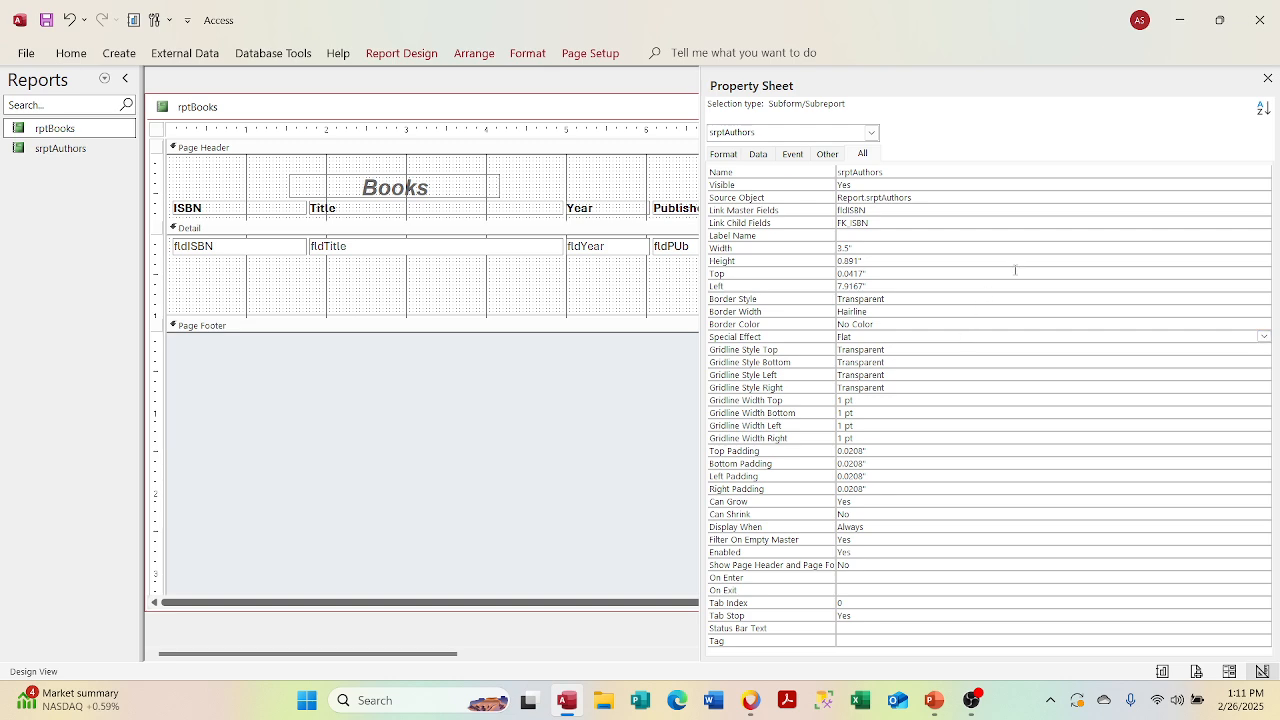
pyautogui.click(1267, 78)
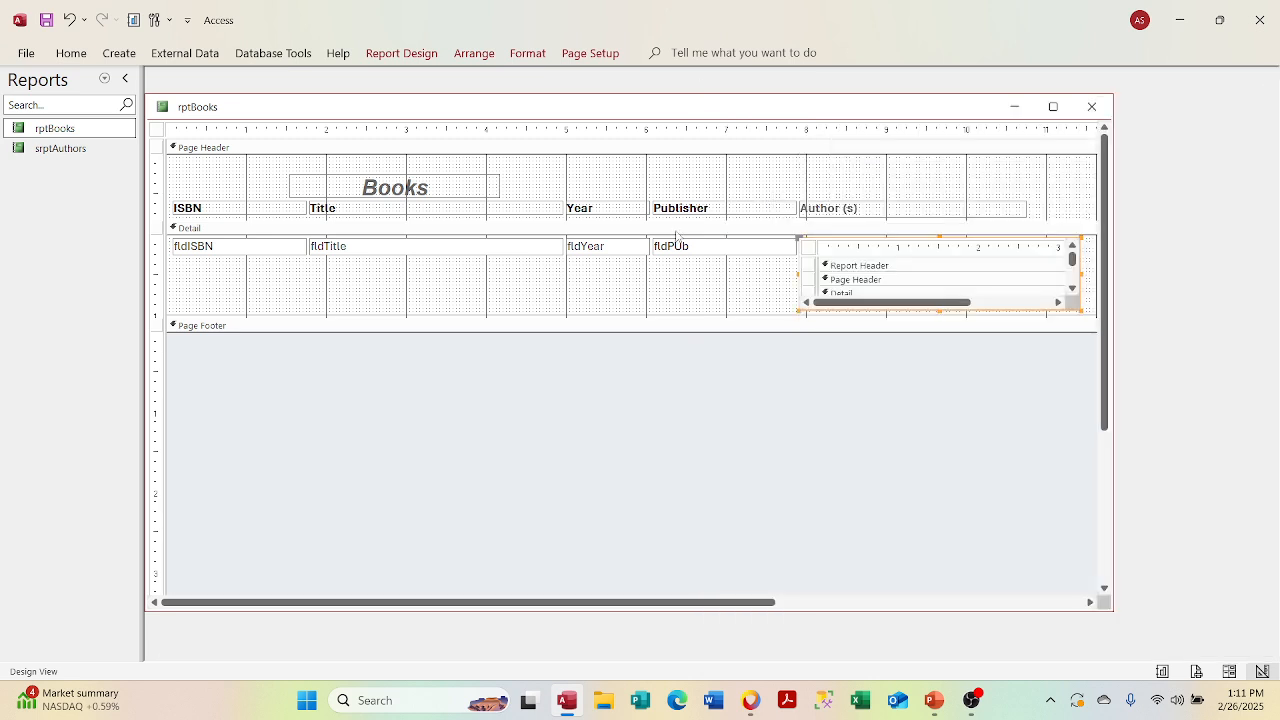
# Step: Set the Detail section's Alternate Back Color to the light blue standard colour #D6DFEC
pyautogui.click(157, 129)
pyautogui.rightClick(157, 129)
pyautogui.click(179, 293)
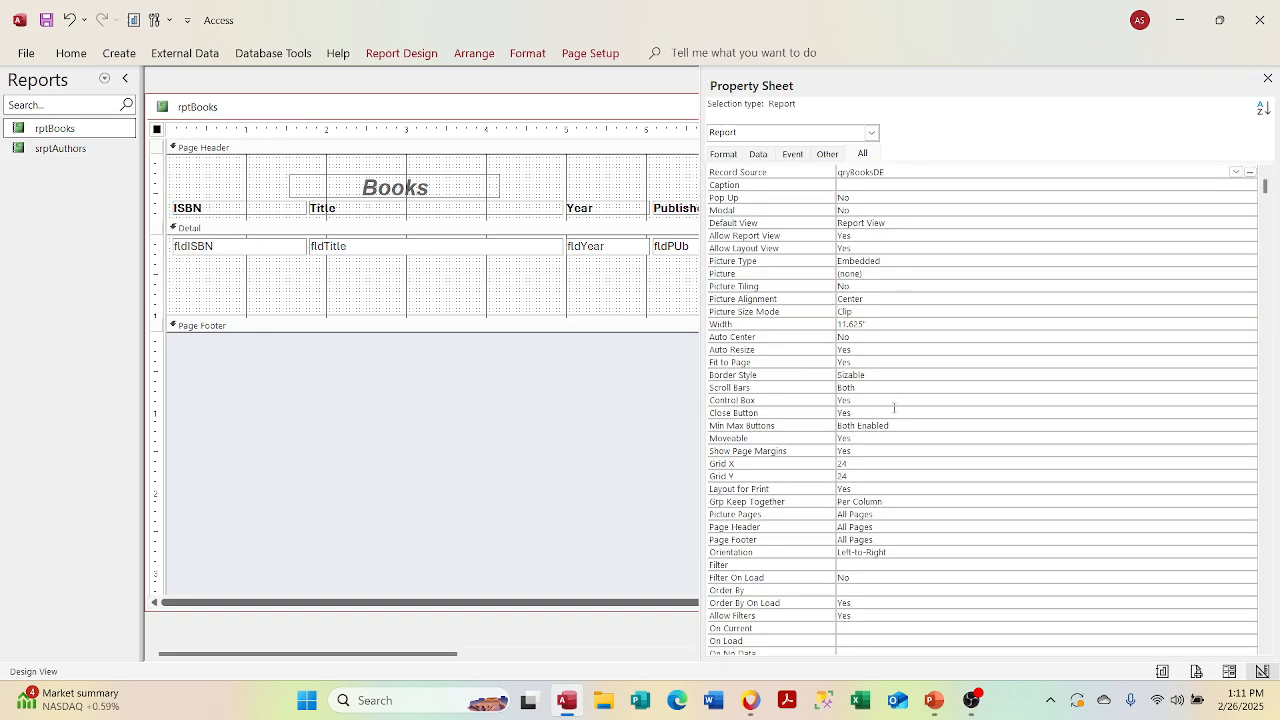
pyautogui.click(758, 154)
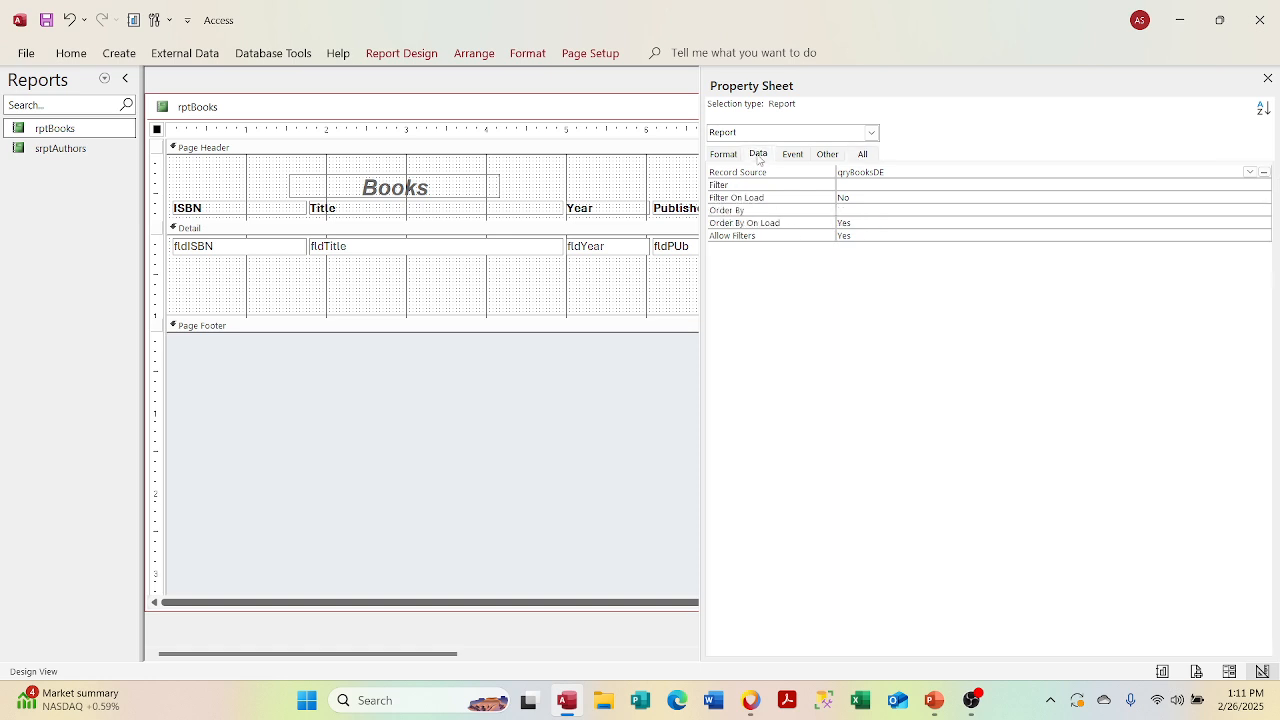
pyautogui.click(724, 154)
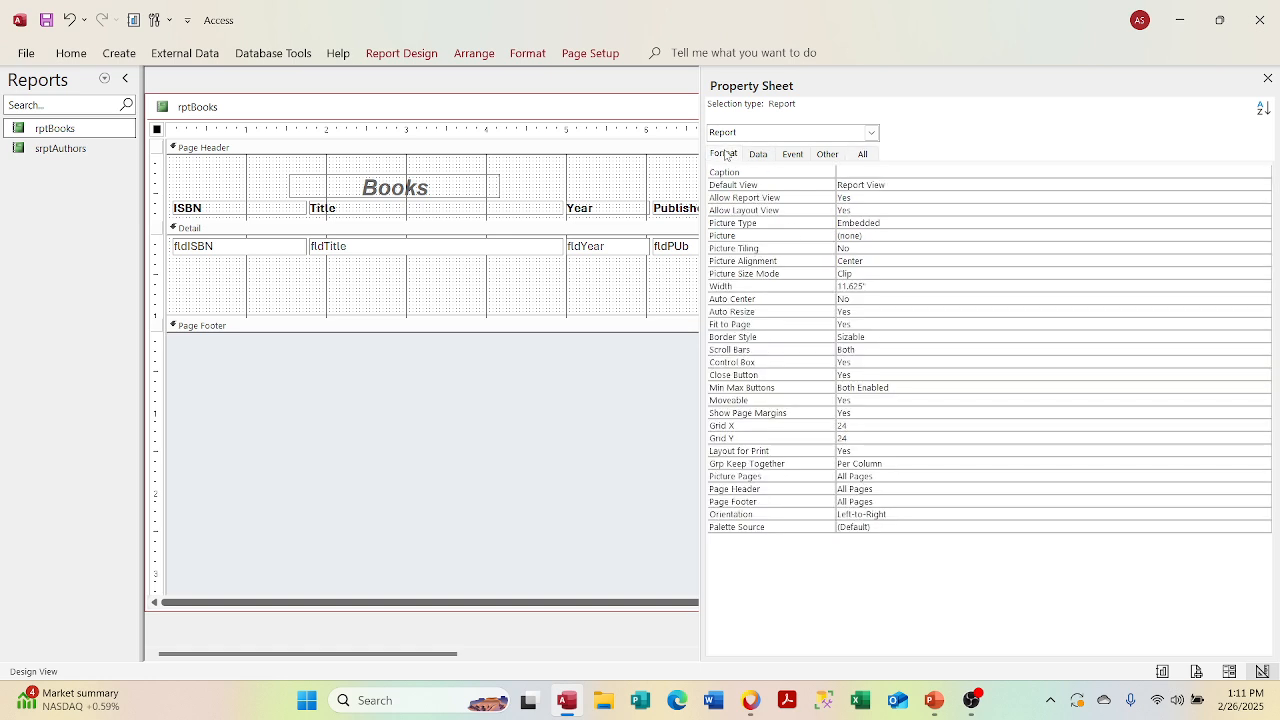
pyautogui.click(479, 274)
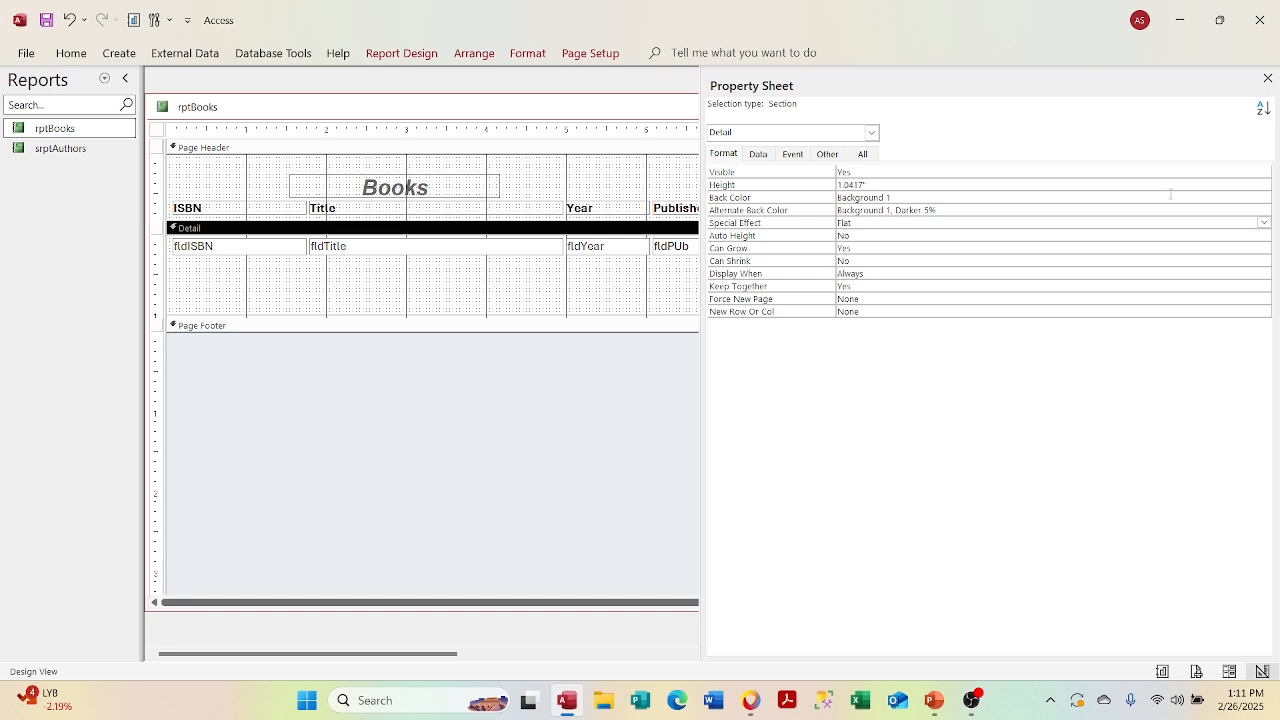
pyautogui.click(1236, 211)
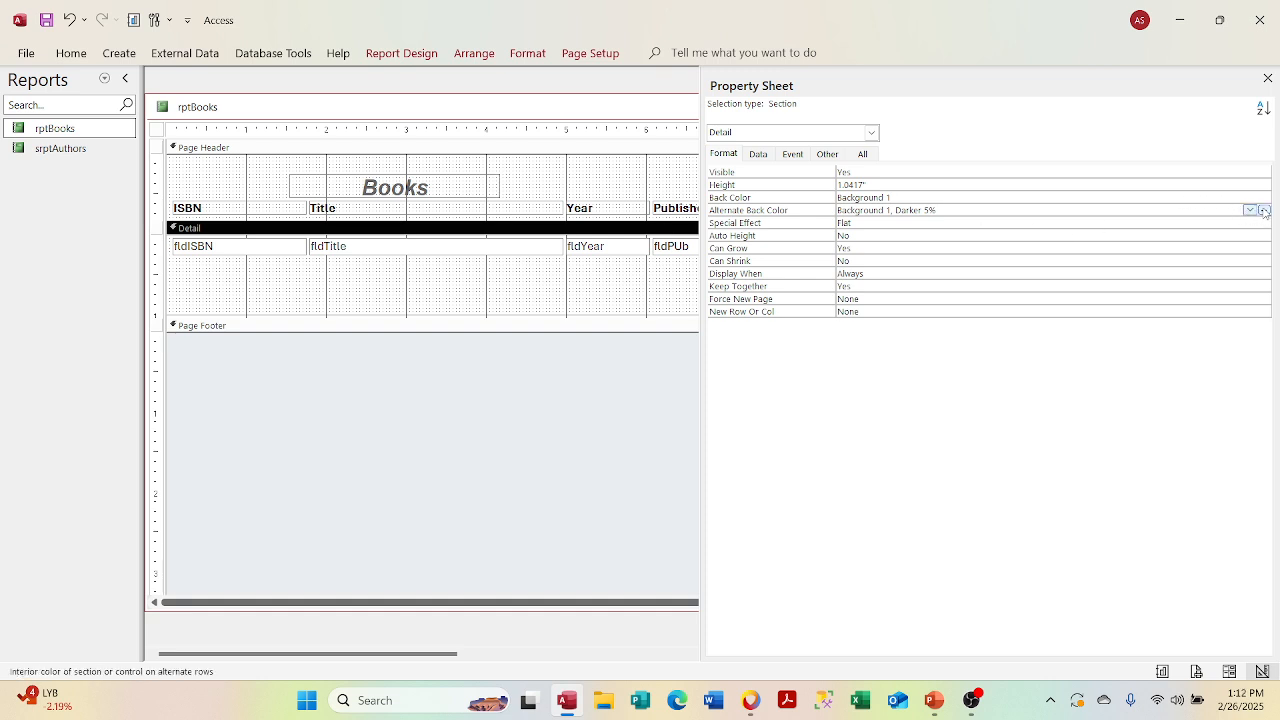
pyautogui.click(1264, 211)
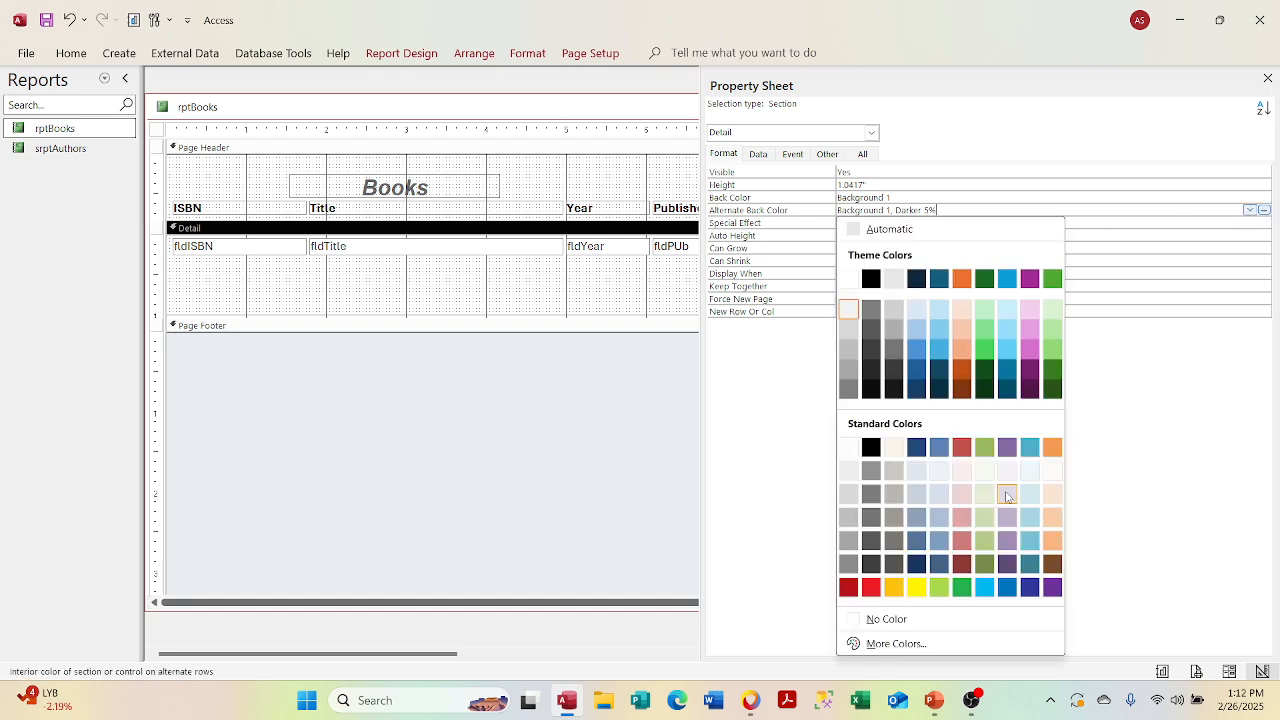
pyautogui.click(938, 514)
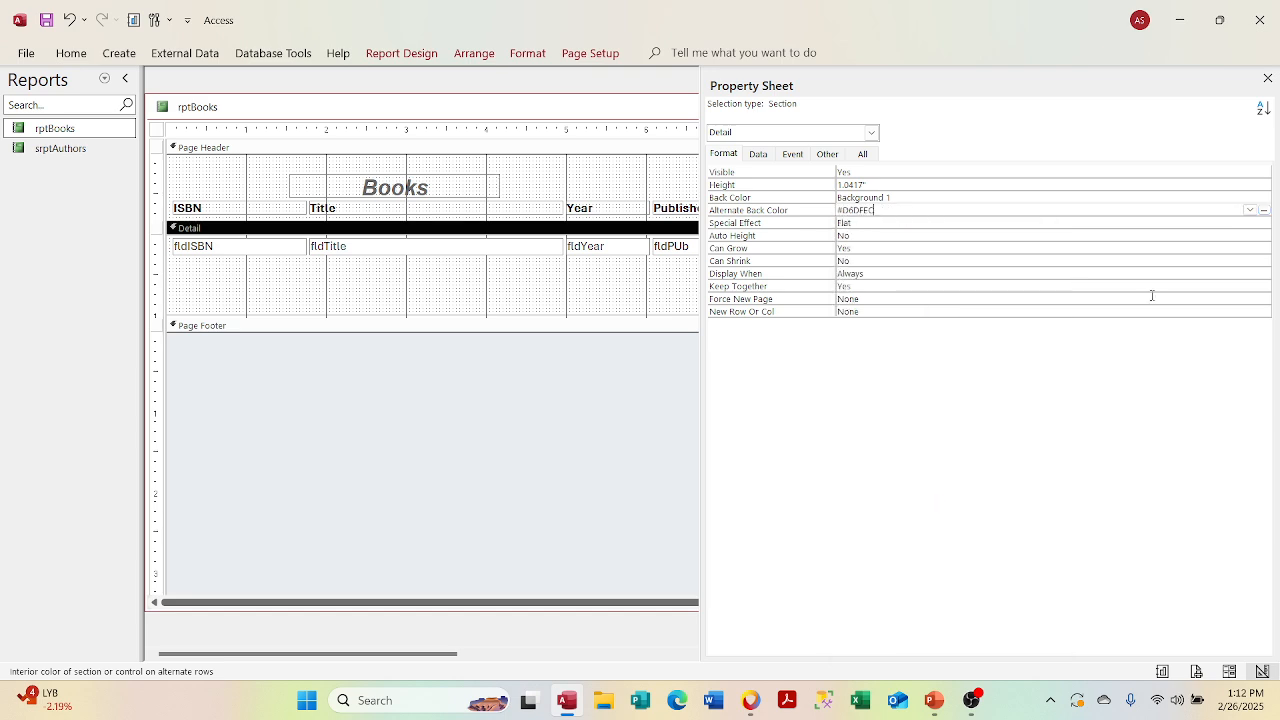
# Step: Set the rptBooks Detail section's Back Color to white (#FFFFFF) and check the report in Report View
pyautogui.click(1245, 197)
pyautogui.click(1264, 197)
pyautogui.click(848, 434)
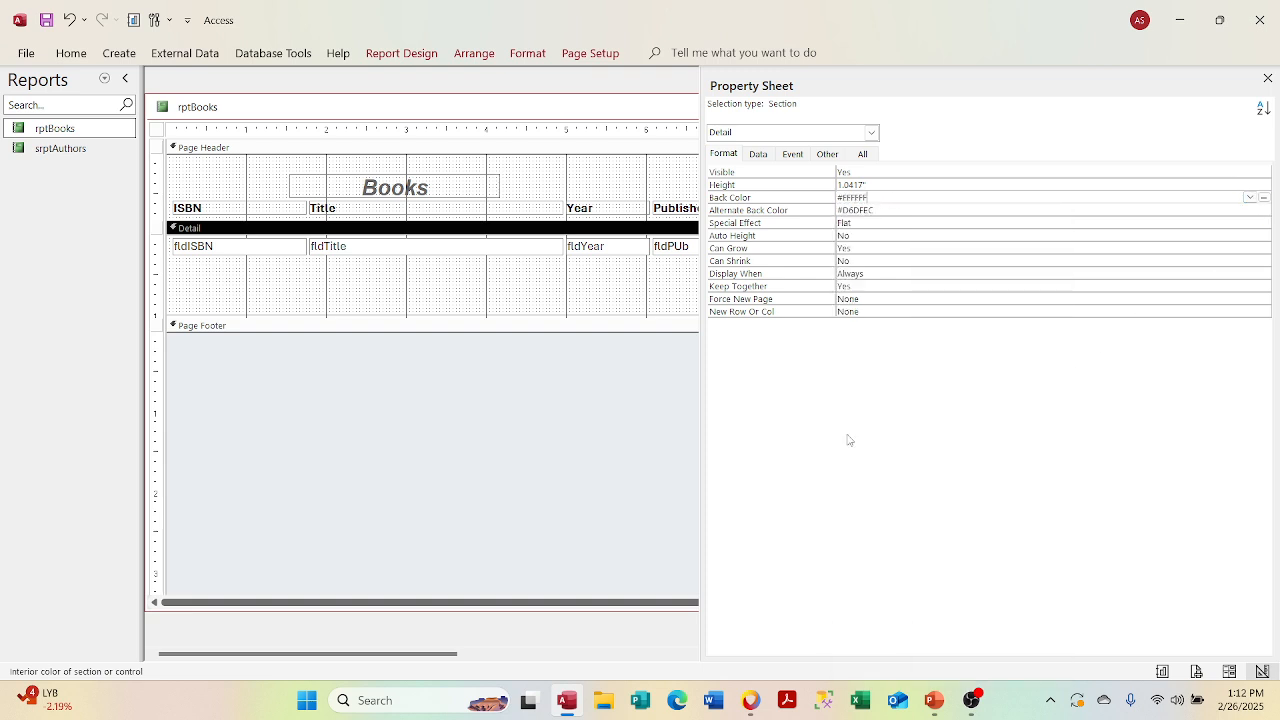
pyautogui.click(1264, 197)
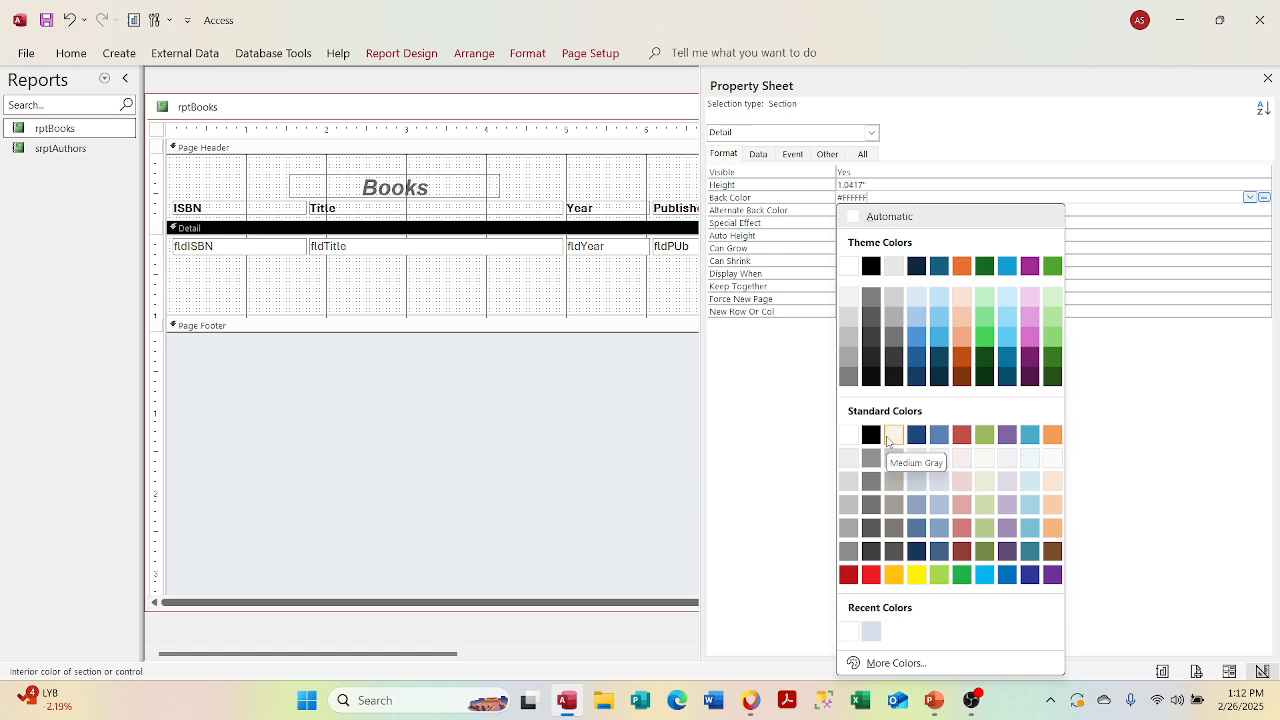
pyautogui.click(1159, 284)
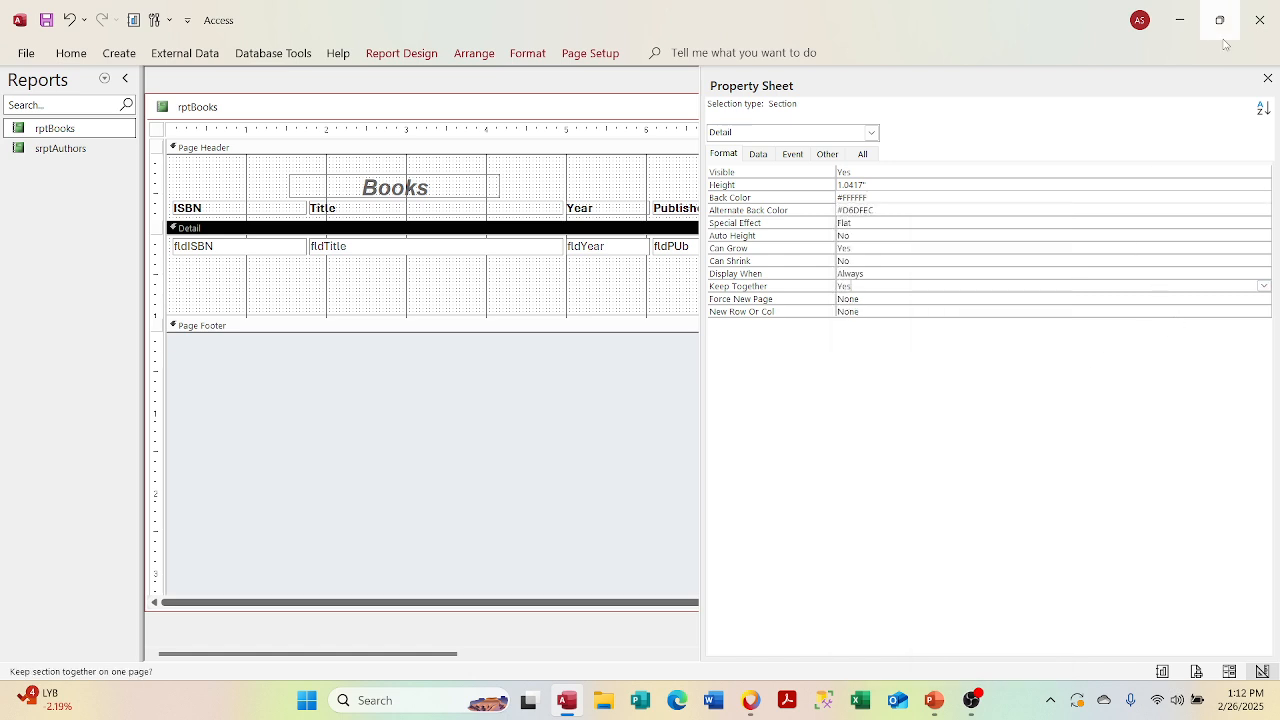
pyautogui.click(1265, 77)
pyautogui.rightClick(741, 106)
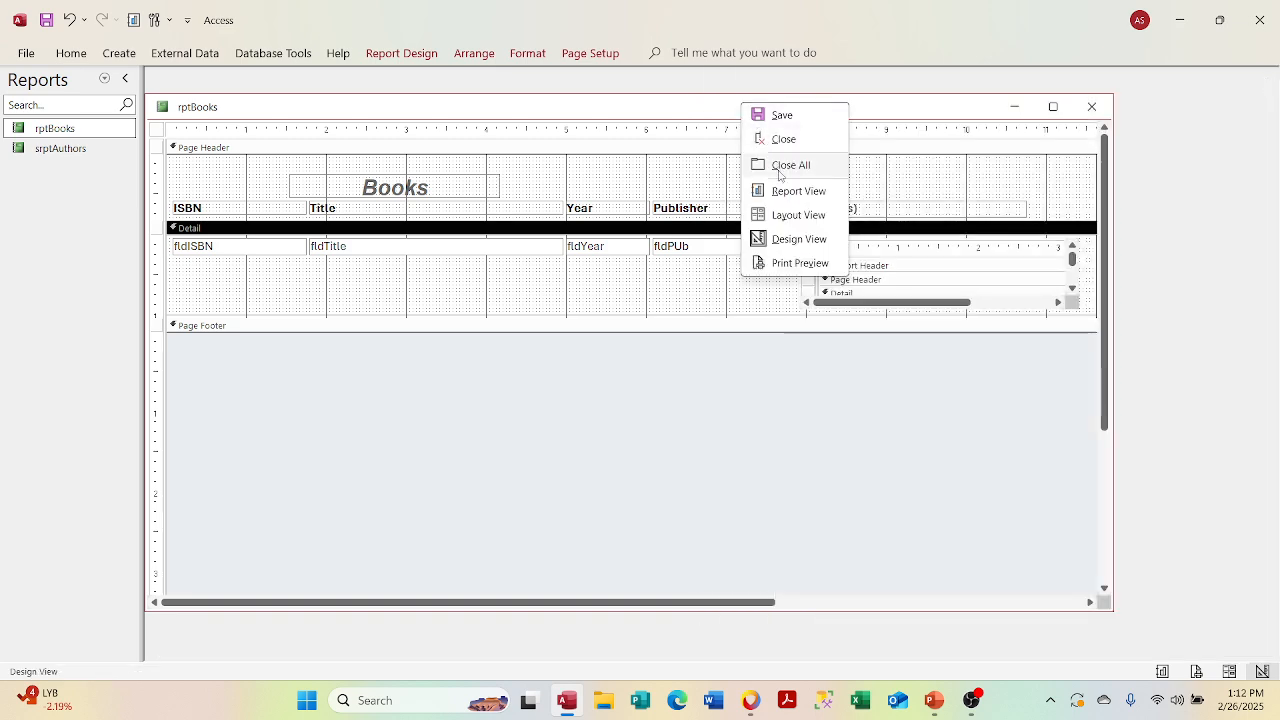
pyautogui.click(775, 199)
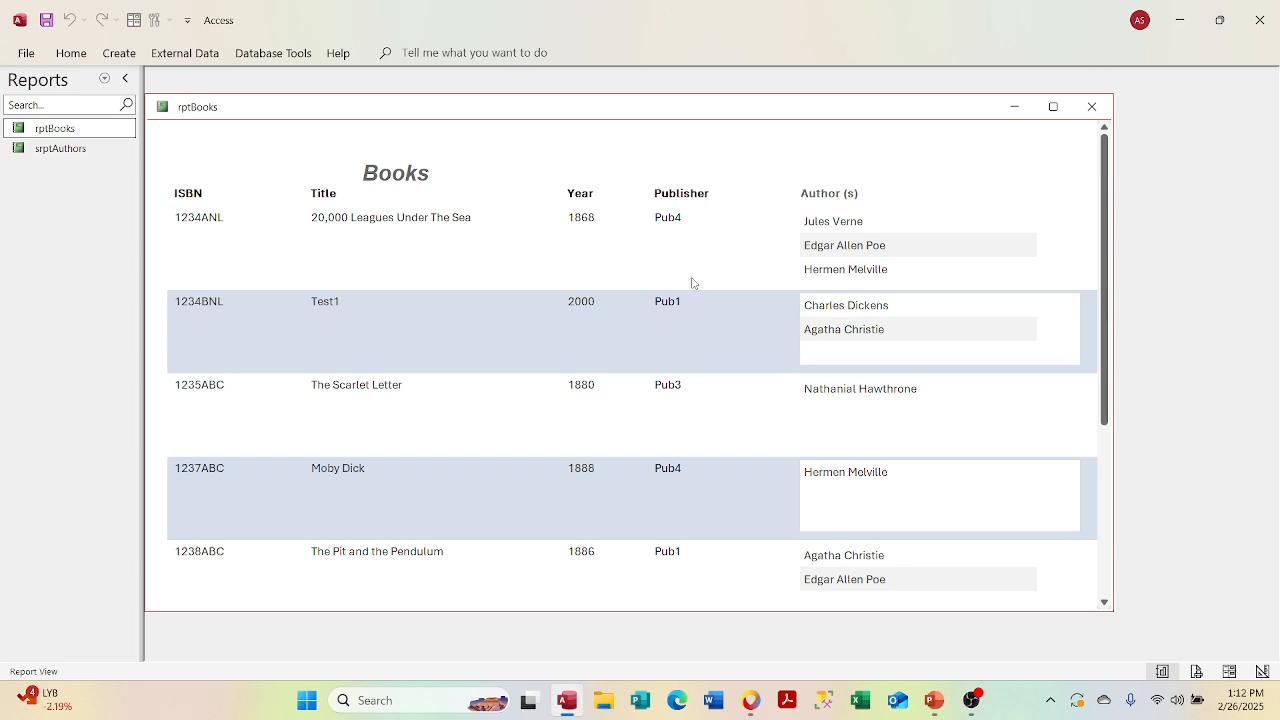
# Step: Return rptBooks to Design View and open the properties of the Detail section inside the authors subreport
pyautogui.rightClick(642, 109)
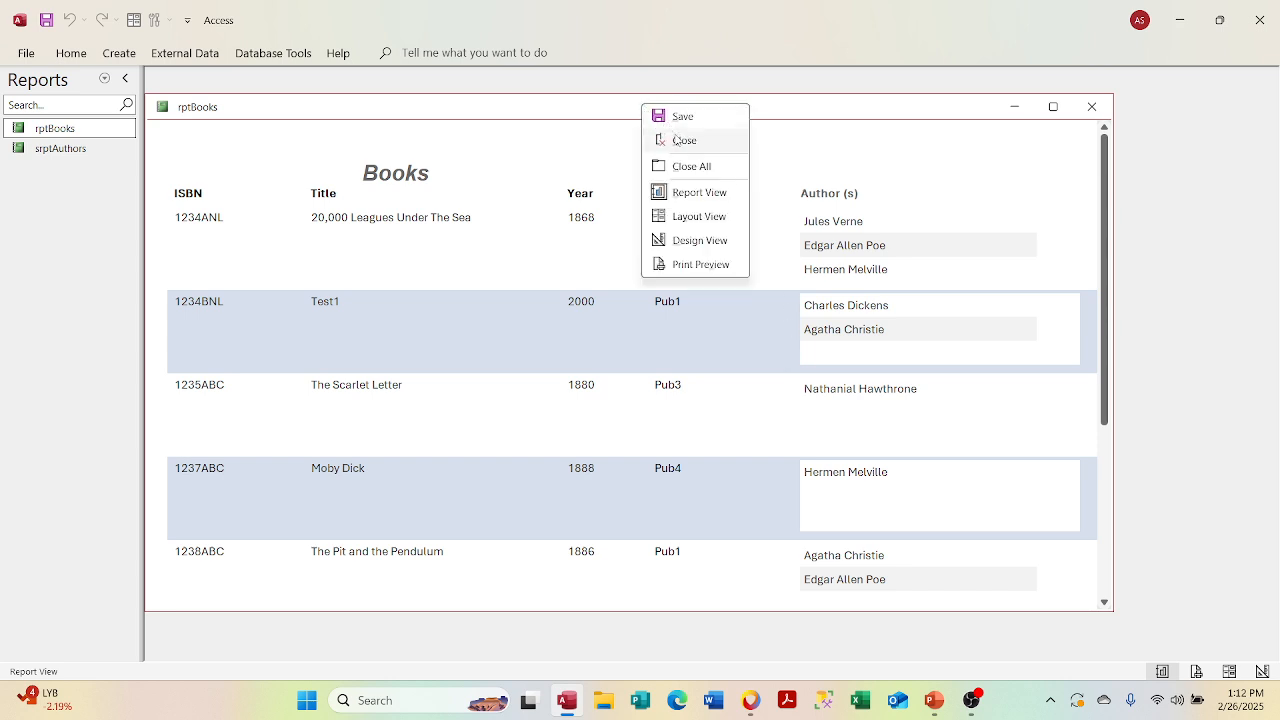
pyautogui.click(675, 242)
pyautogui.click(810, 257)
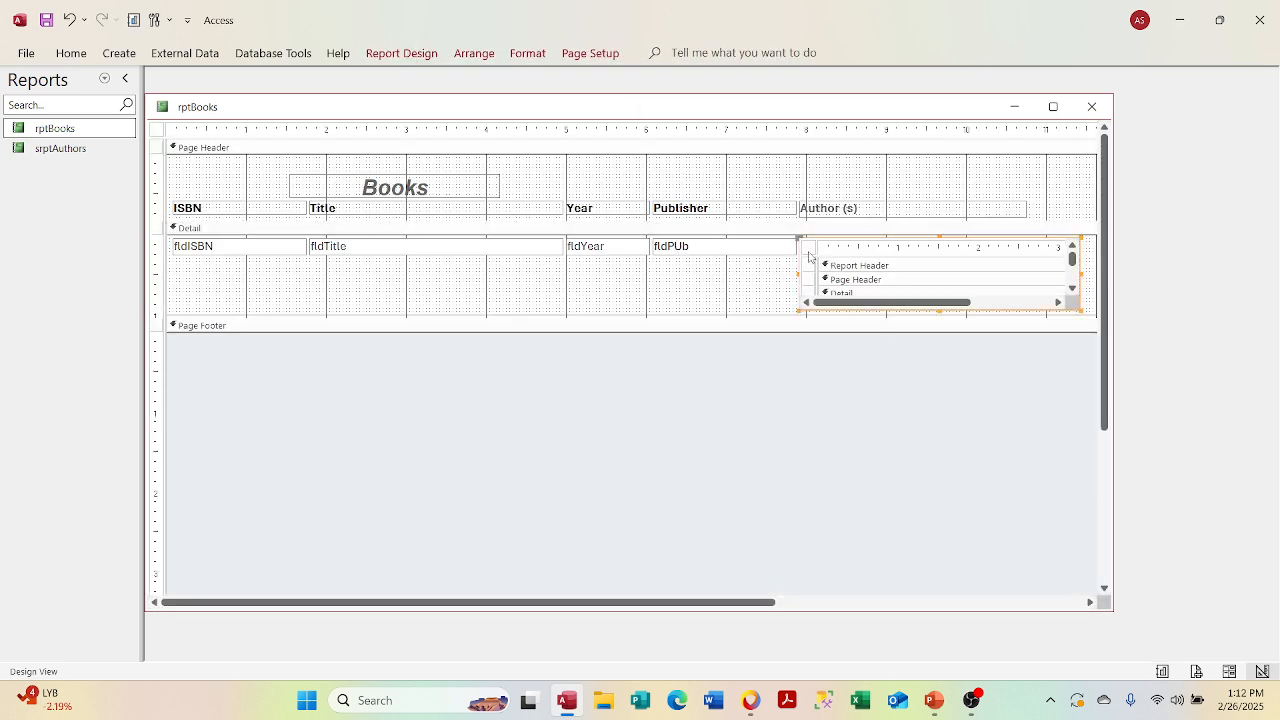
pyautogui.click(810, 257)
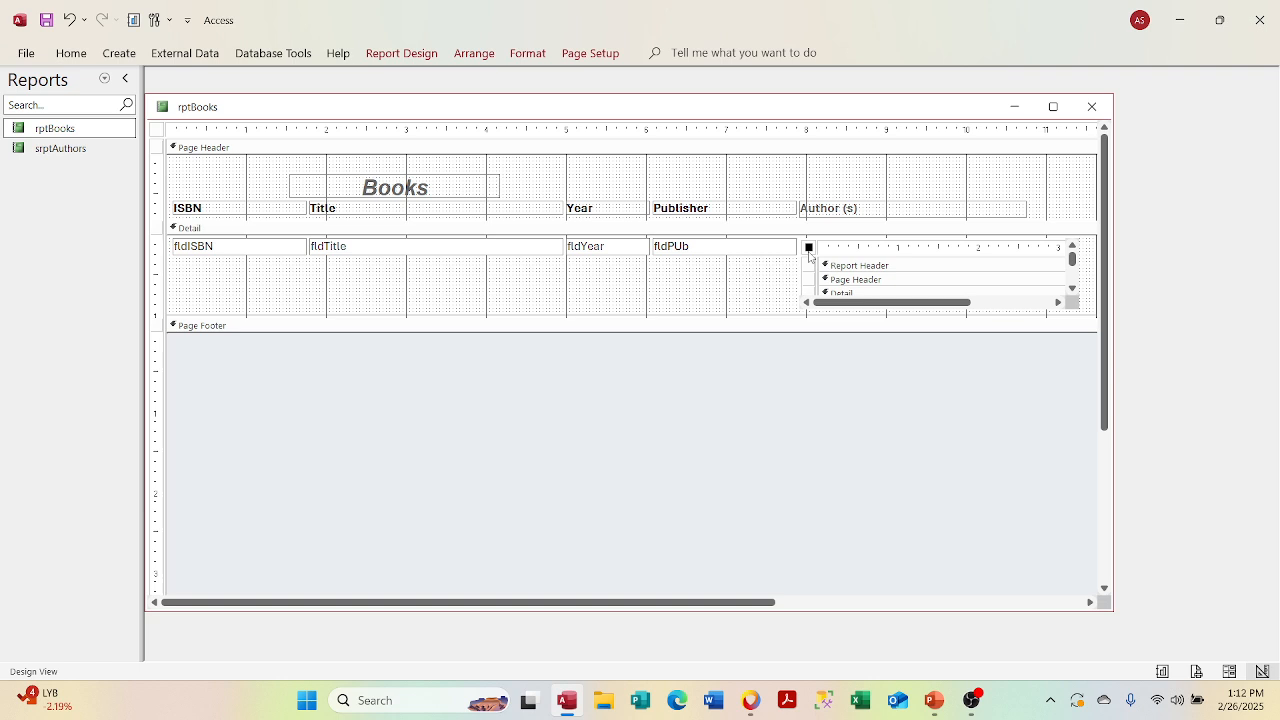
pyautogui.click(1073, 289)
pyautogui.click(1073, 289)
pyautogui.click(1073, 289)
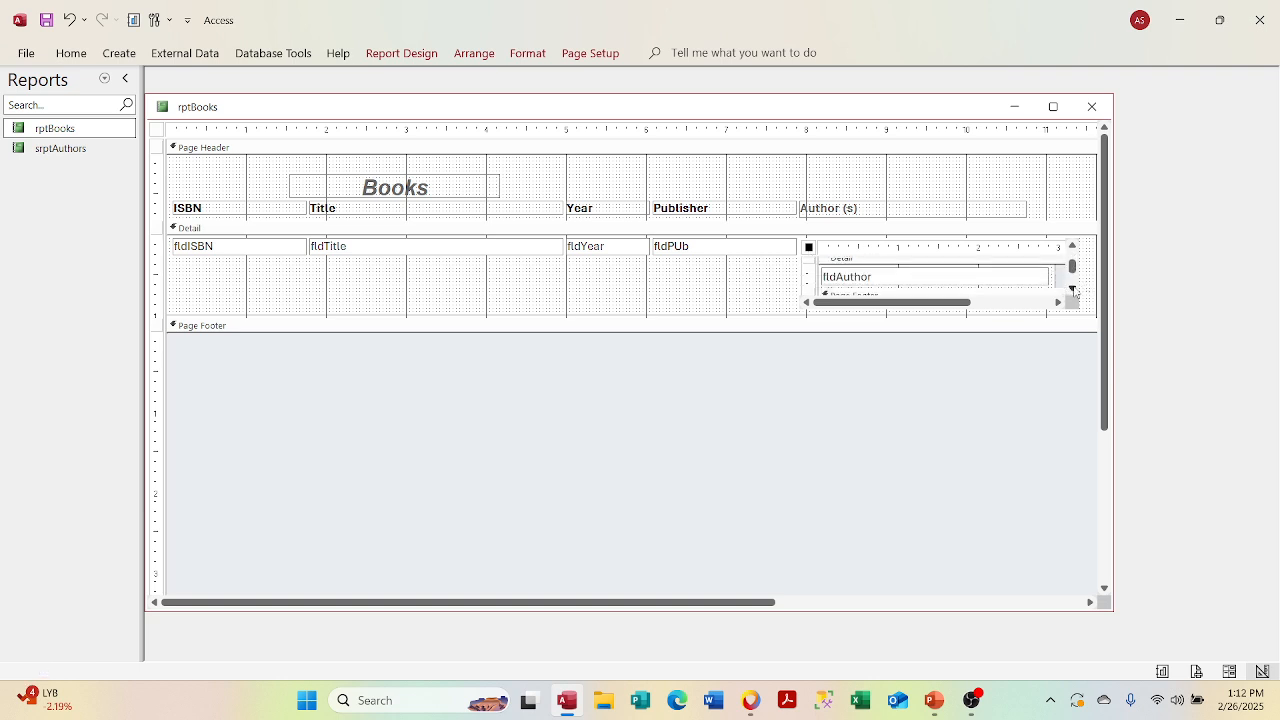
pyautogui.click(1073, 289)
pyautogui.click(1073, 289)
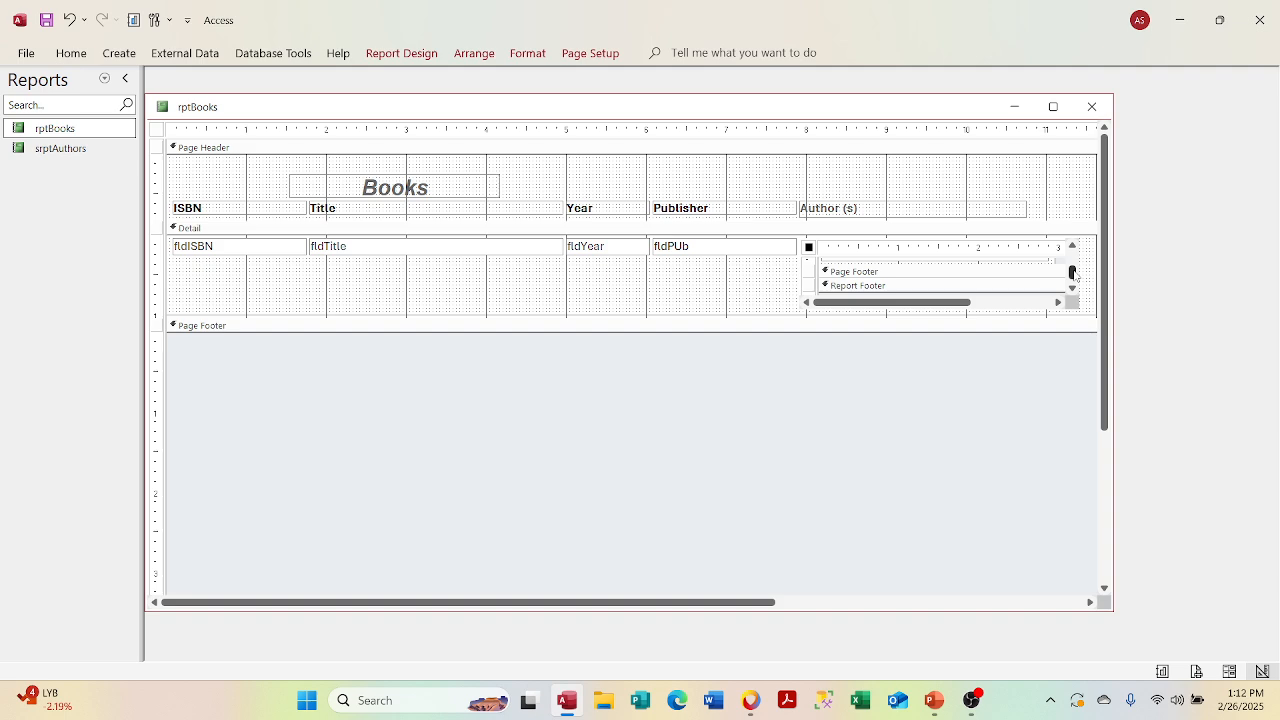
pyautogui.moveTo(1073, 270); pyautogui.dragTo(1073, 266)
pyautogui.doubleClick(1052, 271)
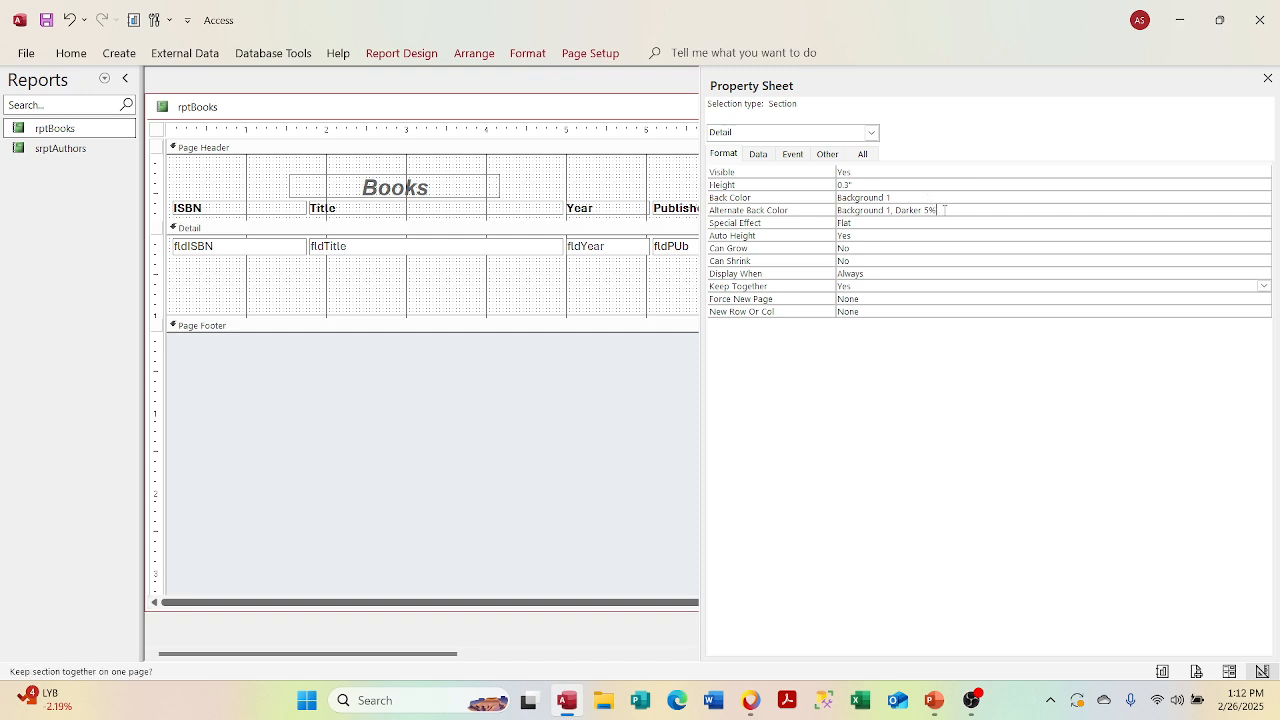
# Step: Set both the Alternate Back Color and the Back Color of the authors subreport's Detail section to white (#FFFFFF)
pyautogui.click(944, 210)
pyautogui.press('BackSpace')
pyautogui.press('BackSpace')
pyautogui.press('BackSpace')
pyautogui.press('BackSpace')
pyautogui.press('BackSpace')
pyautogui.press('BackSpace')
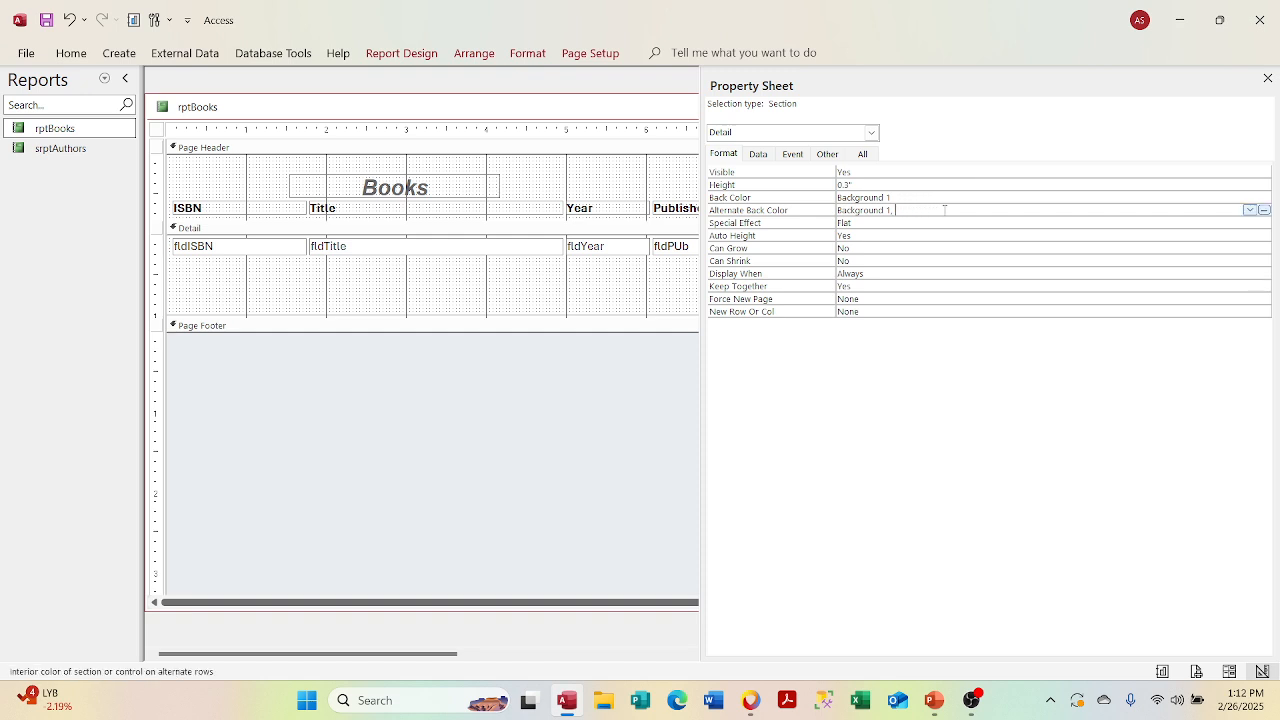
pyautogui.click(1264, 210)
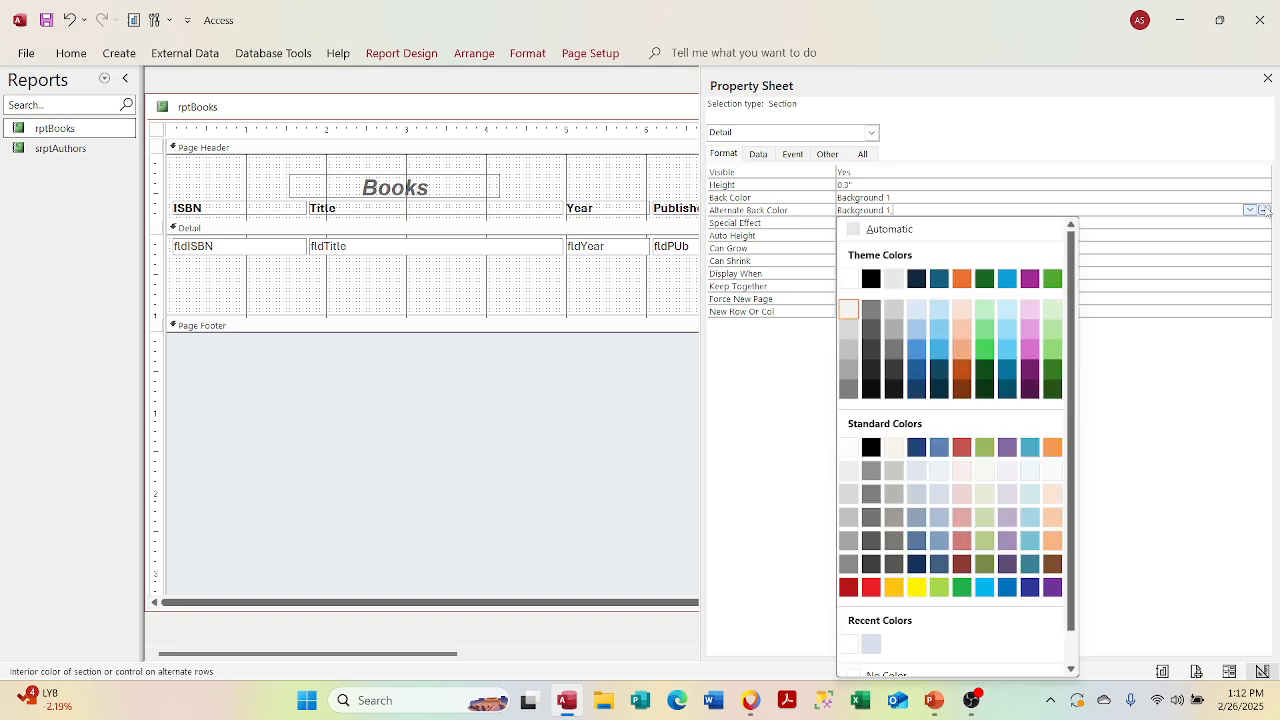
pyautogui.click(848, 447)
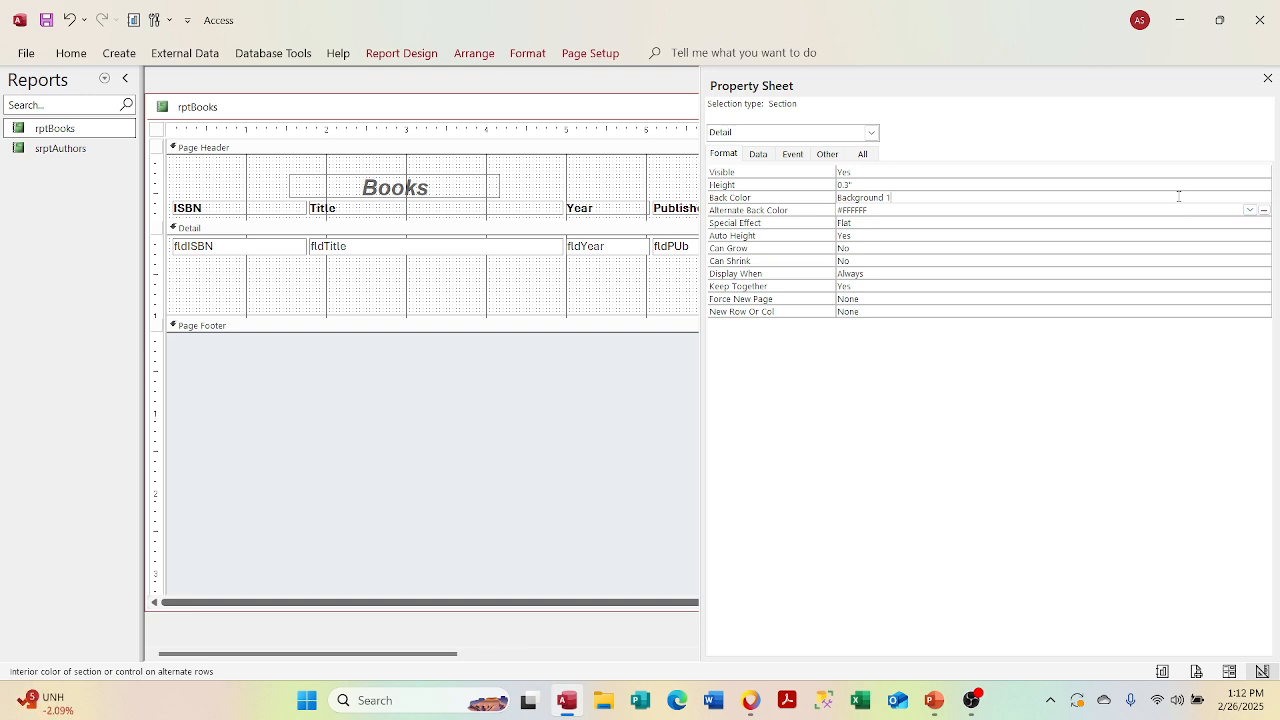
pyautogui.click(1264, 197)
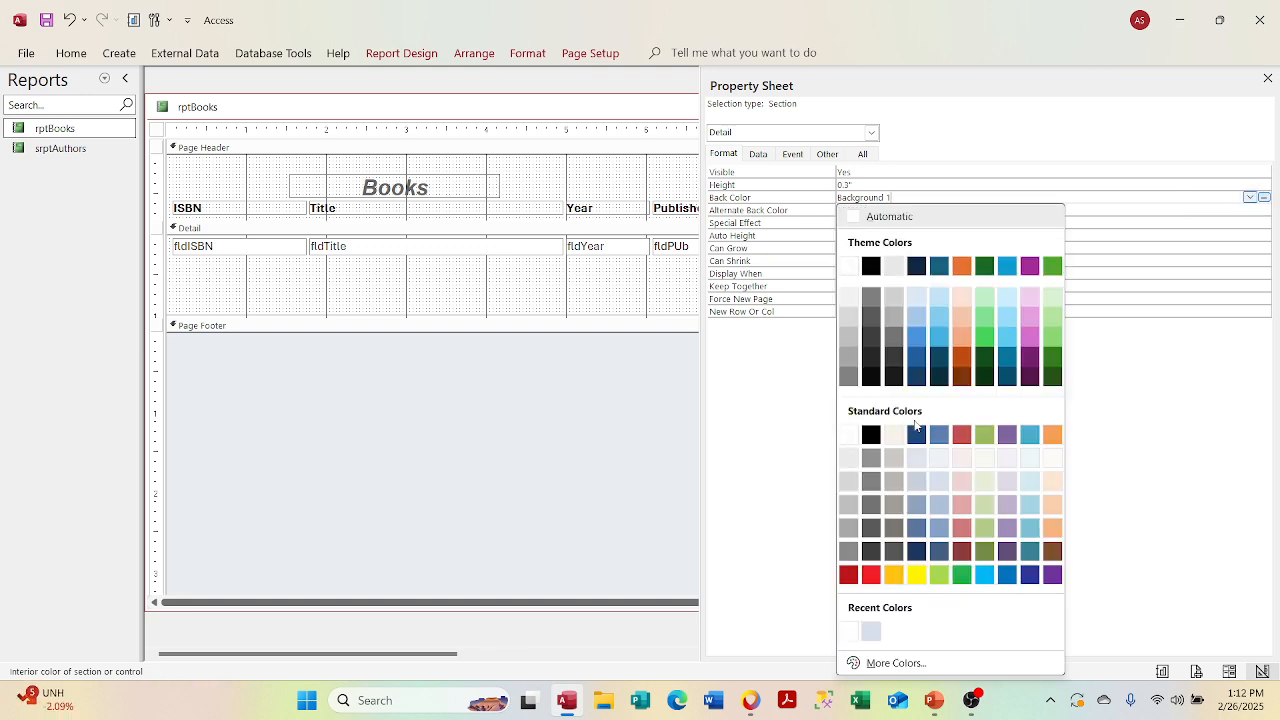
pyautogui.click(848, 434)
pyautogui.click(995, 248)
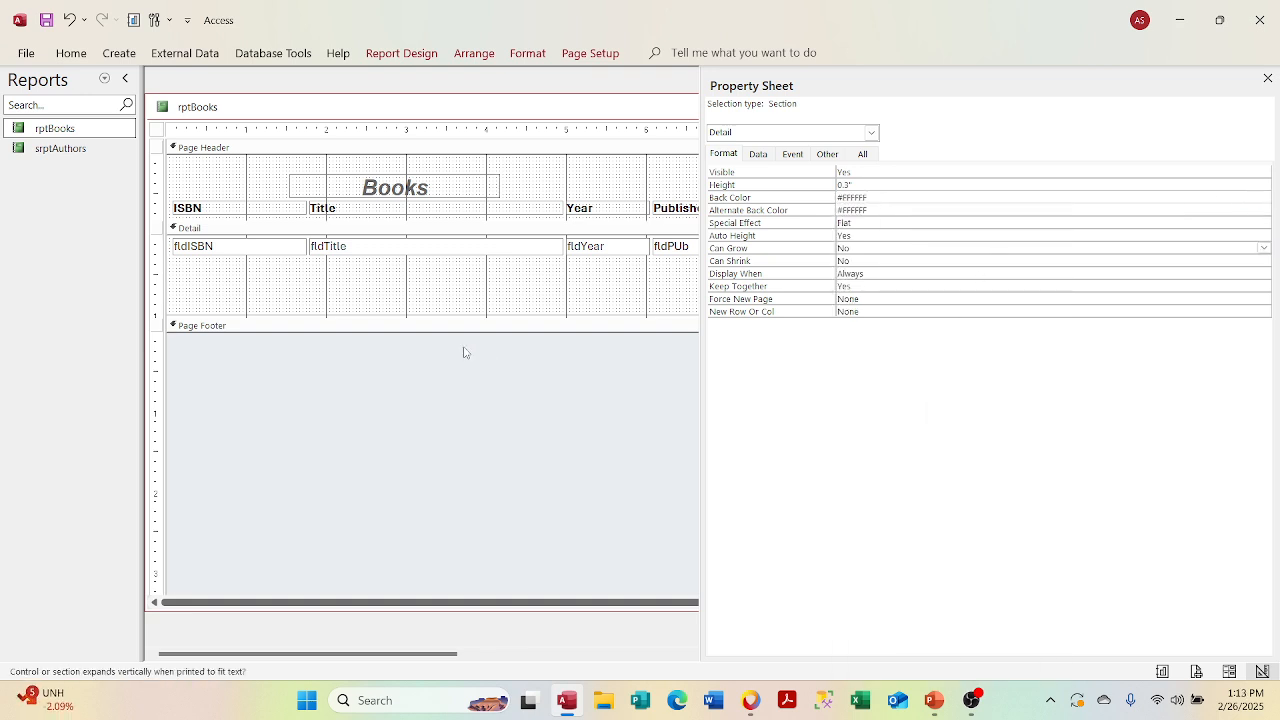
# Step: Set the main report's Detail section Back Color to the cream standard colour #FAF3E8 and check rptBooks in Report View
pyautogui.click(405, 300)
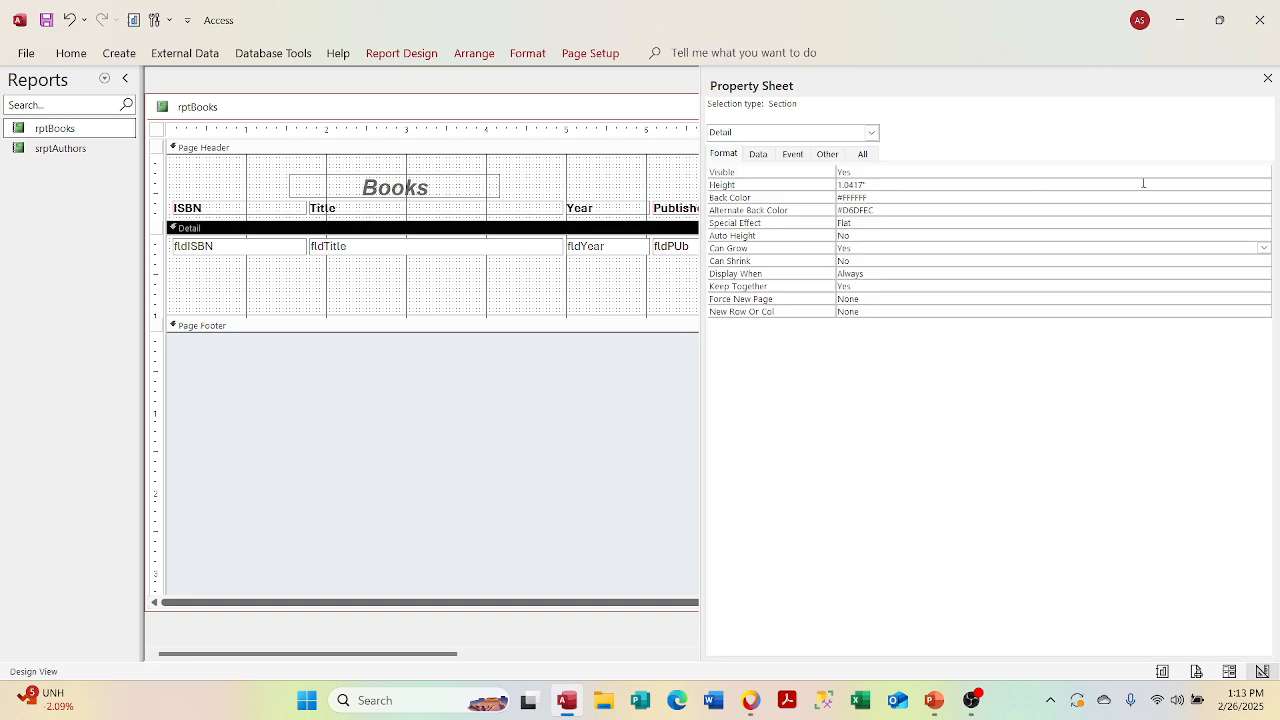
pyautogui.click(1180, 196)
pyautogui.click(1263, 197)
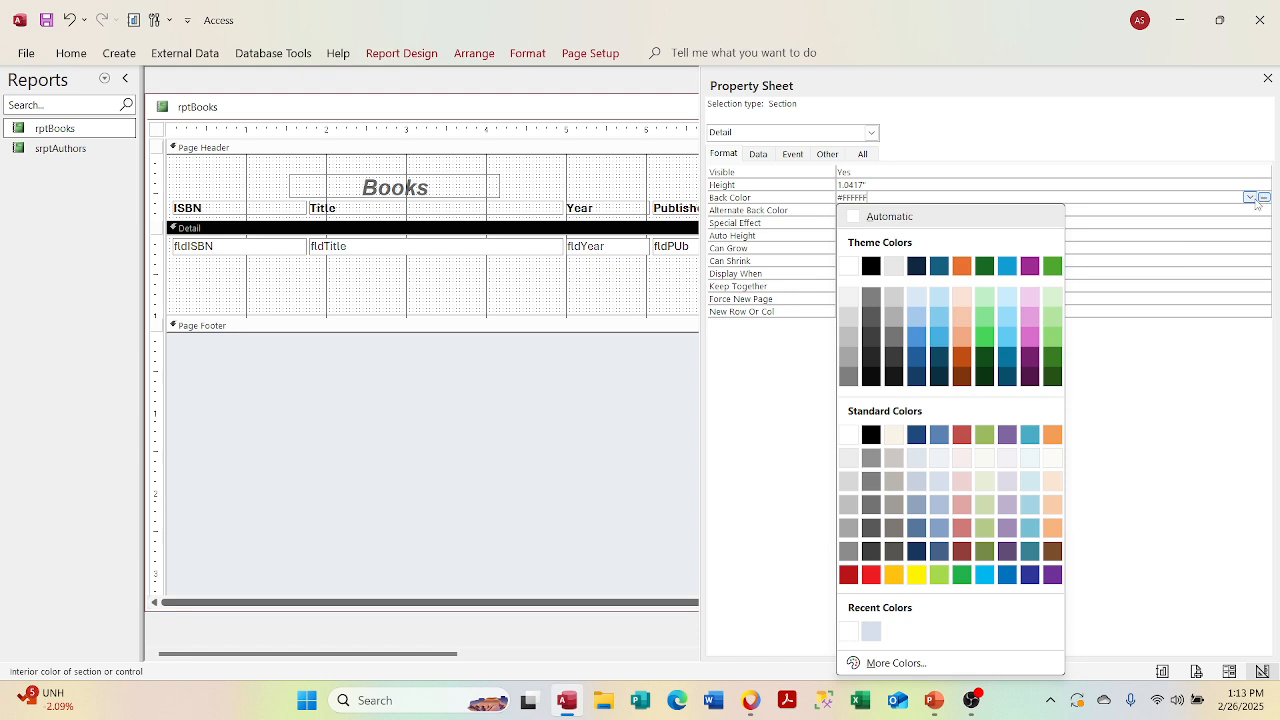
pyautogui.click(893, 434)
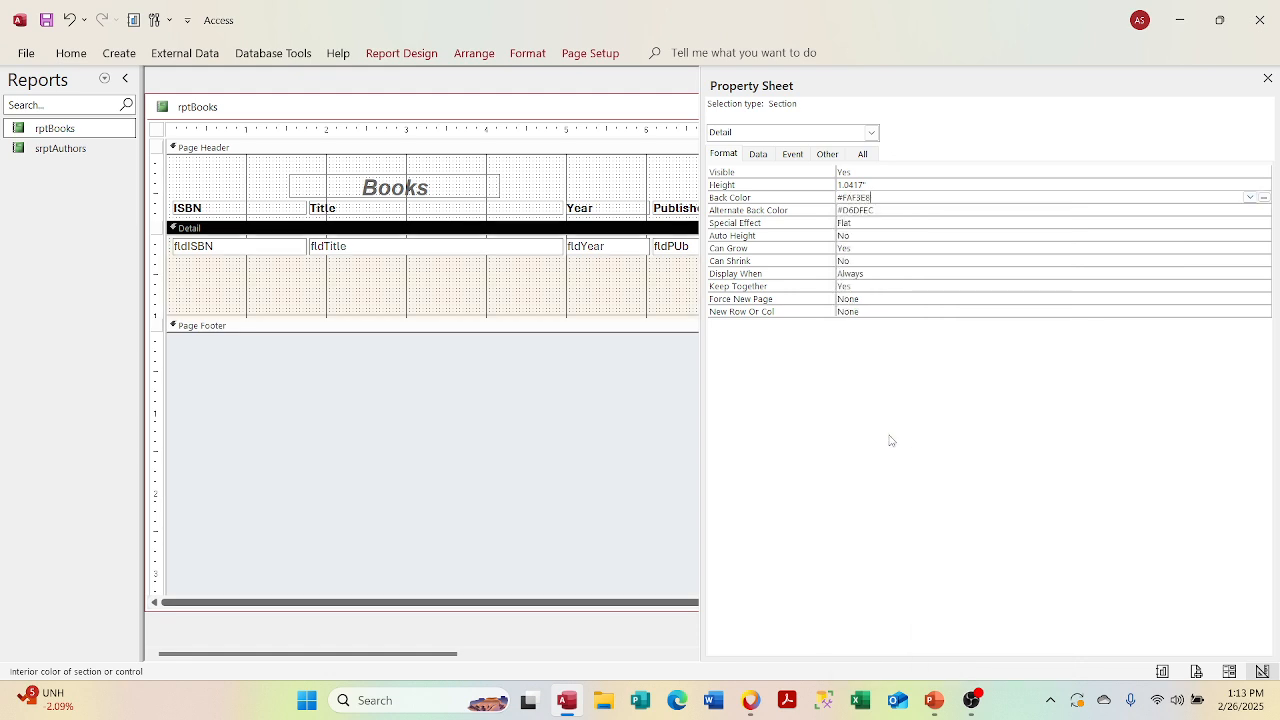
pyautogui.click(1062, 246)
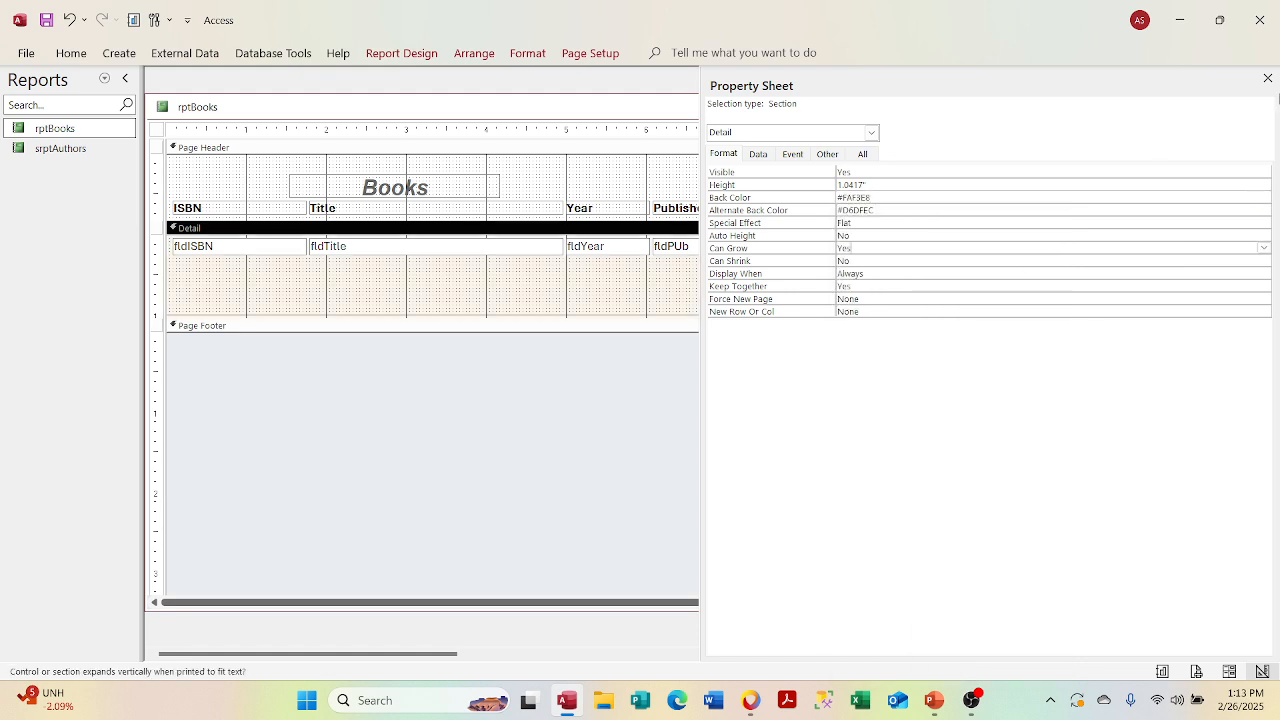
pyautogui.click(1267, 79)
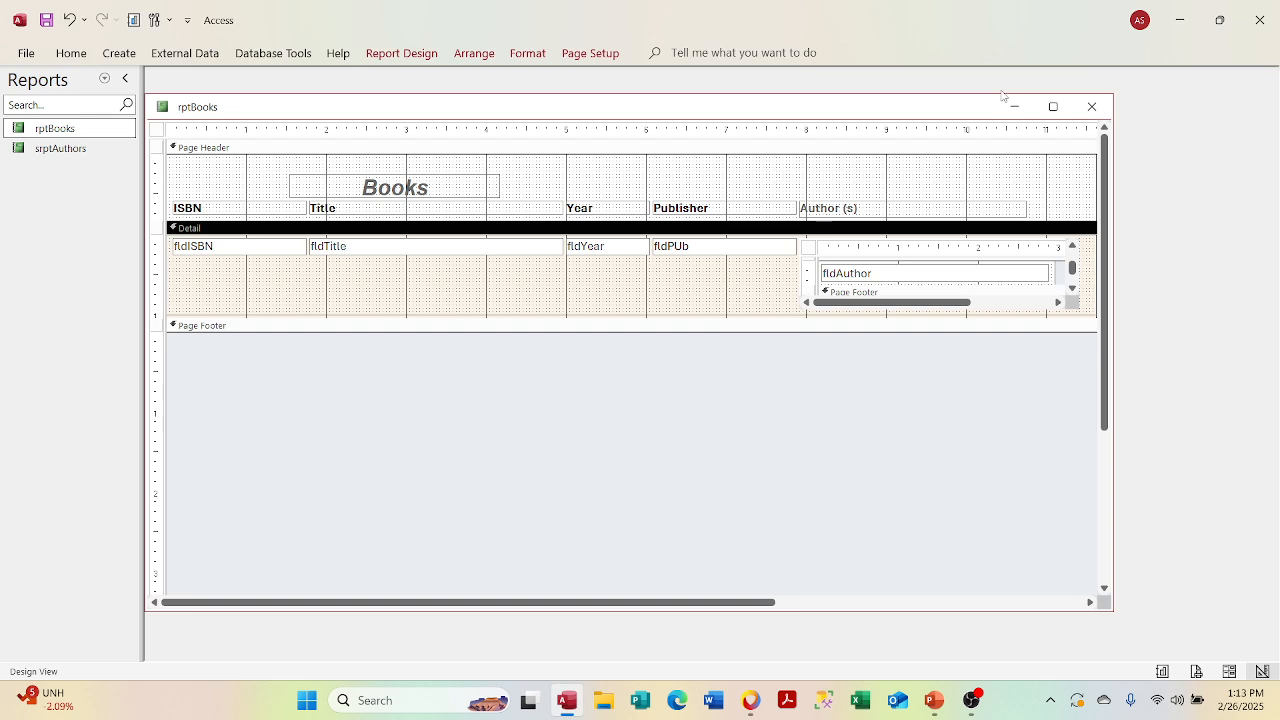
pyautogui.rightClick(620, 112)
pyautogui.click(656, 199)
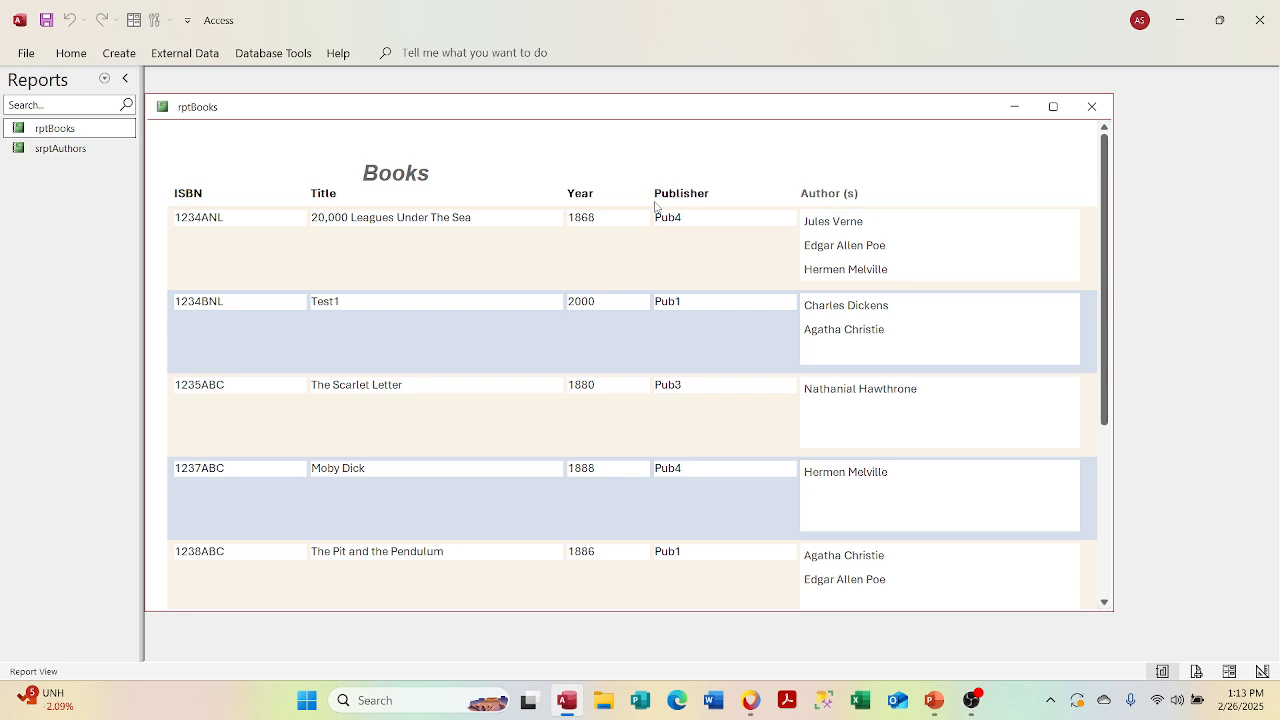
# Step: Return to Design View and open the shared properties of the fldISBN, fldTitle, fldYear and fldPUb text boxes
pyautogui.rightClick(626, 117)
pyautogui.click(665, 251)
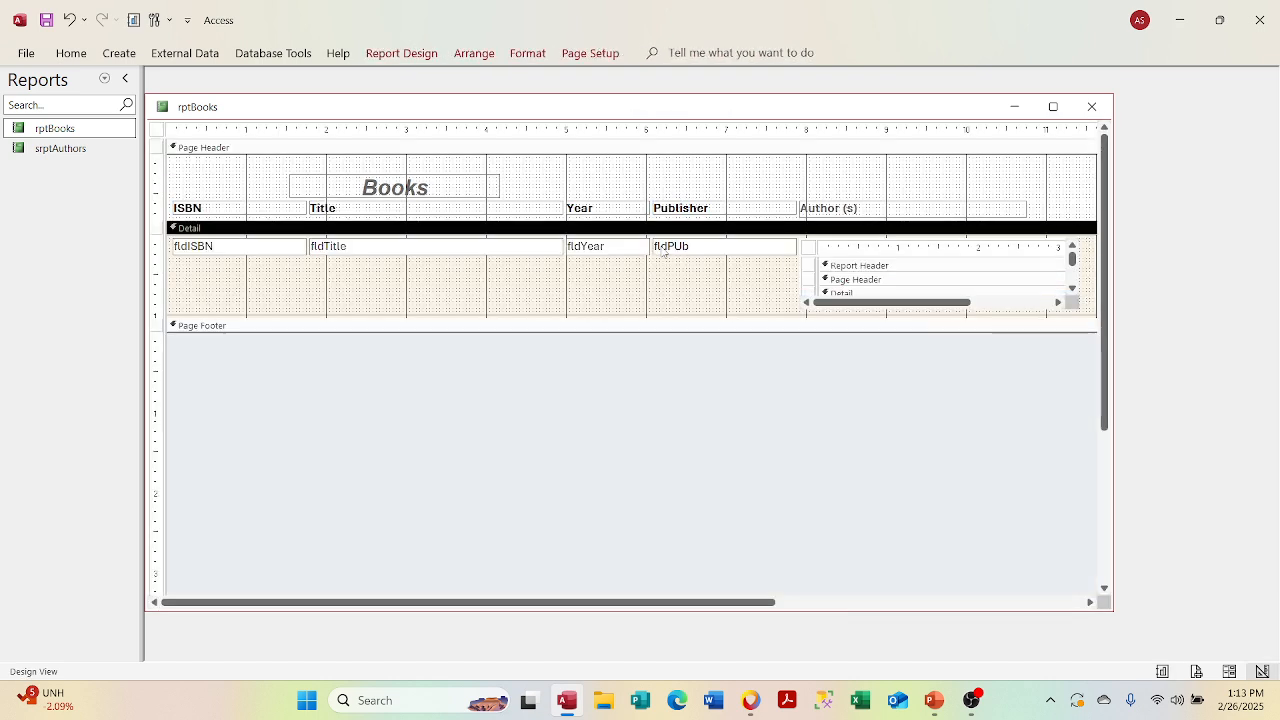
pyautogui.click(227, 244)
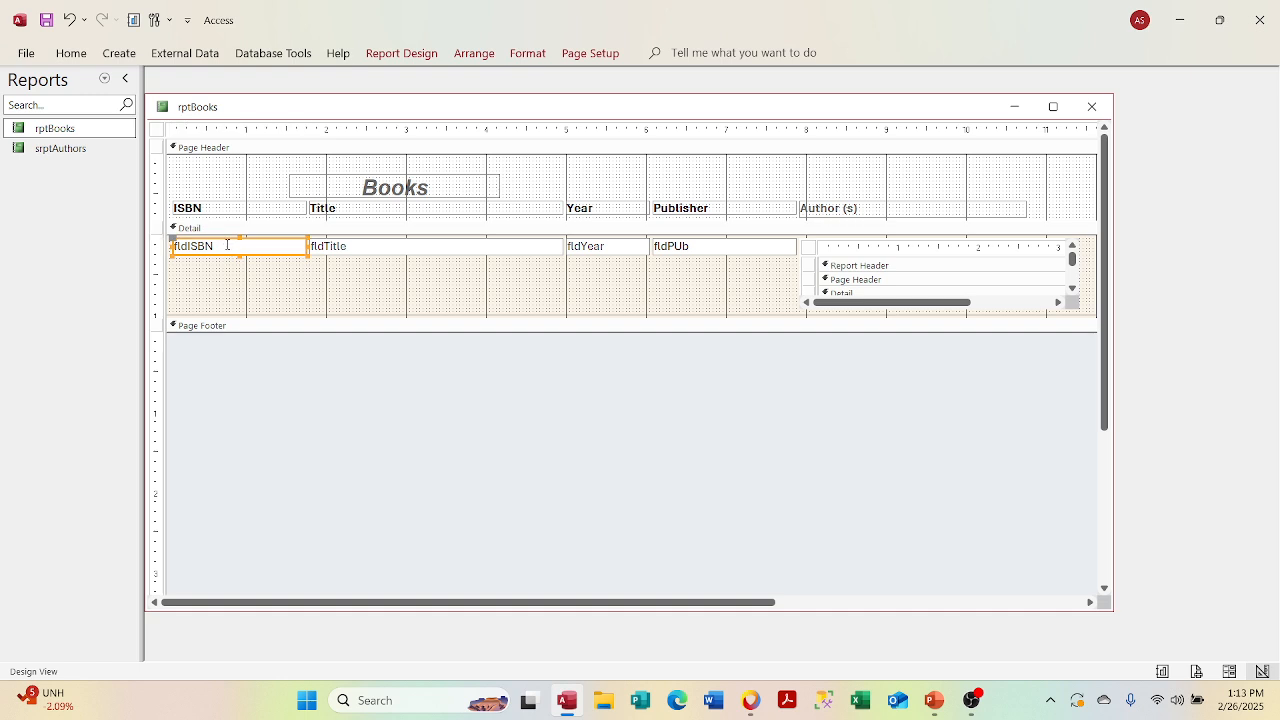
pyautogui.keyDown('shift'); pyautogui.click(403, 250); pyautogui.keyUp('shift')
pyautogui.keyDown('shift'); pyautogui.click(609, 247); pyautogui.keyUp('shift')
pyautogui.keyDown('shift'); pyautogui.click(687, 250); pyautogui.keyUp('shift')
pyautogui.rightClick(687, 250)
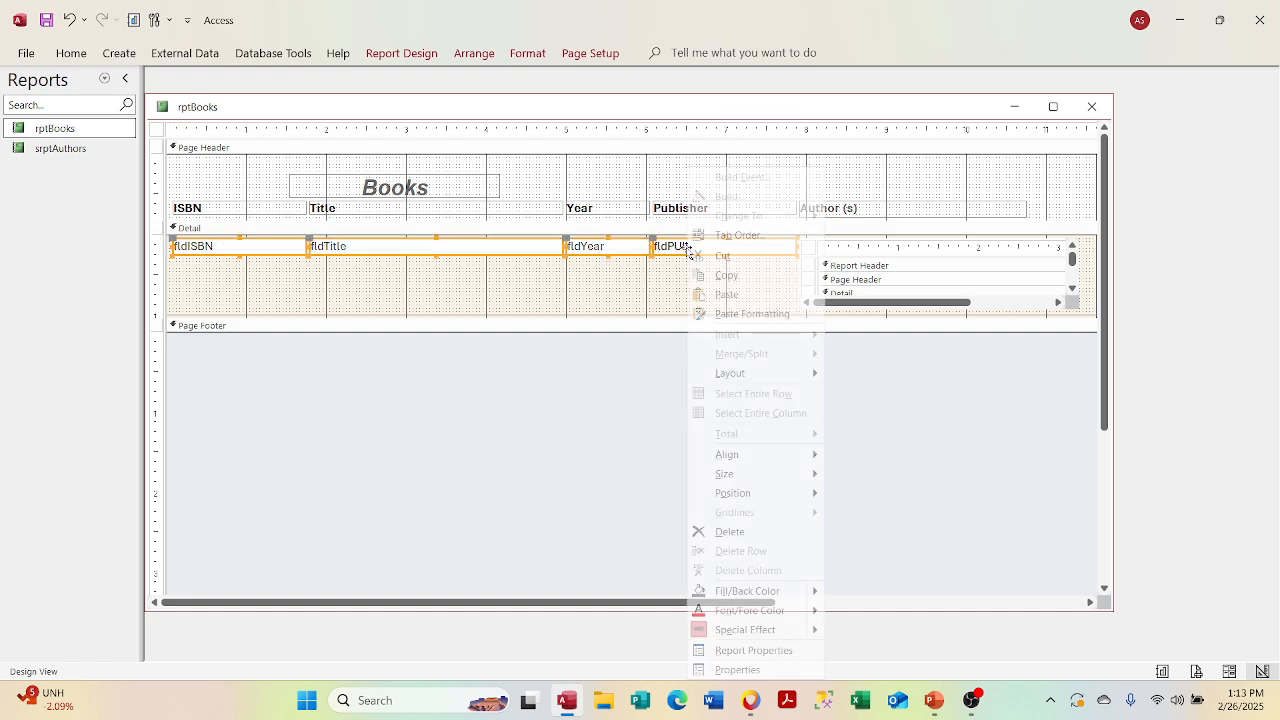
pyautogui.click(720, 670)
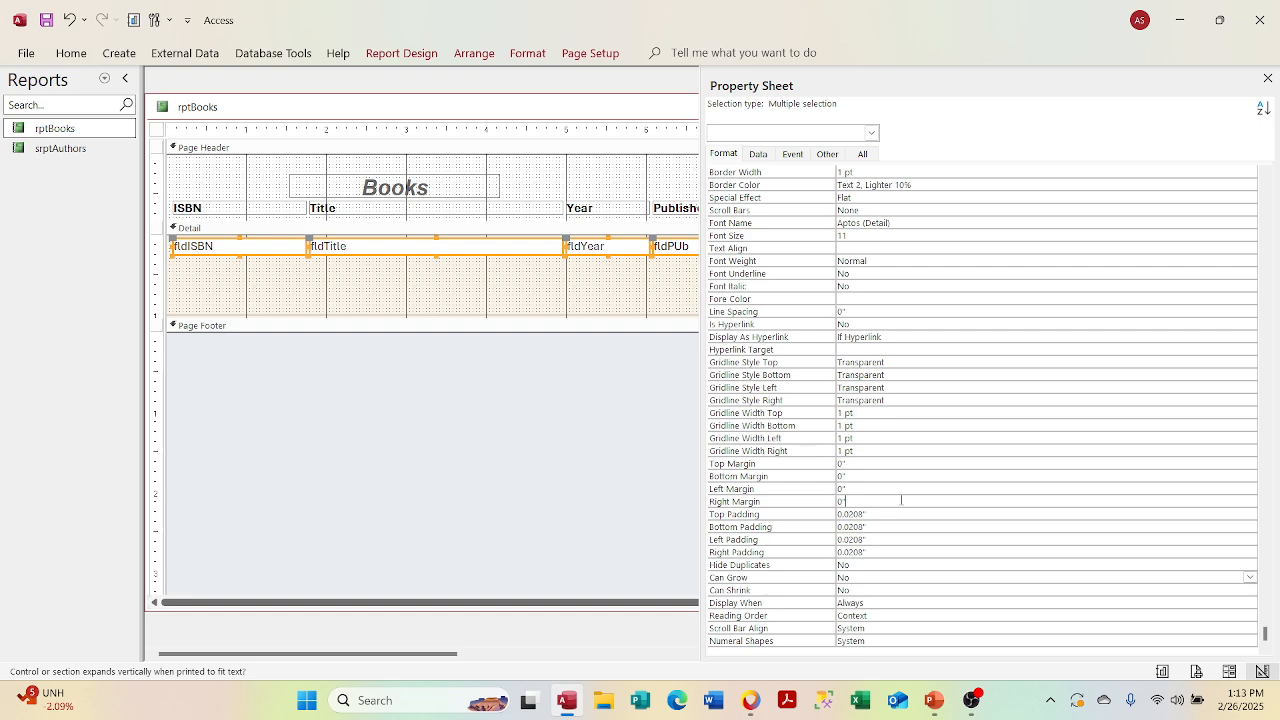
pyautogui.click(901, 500)
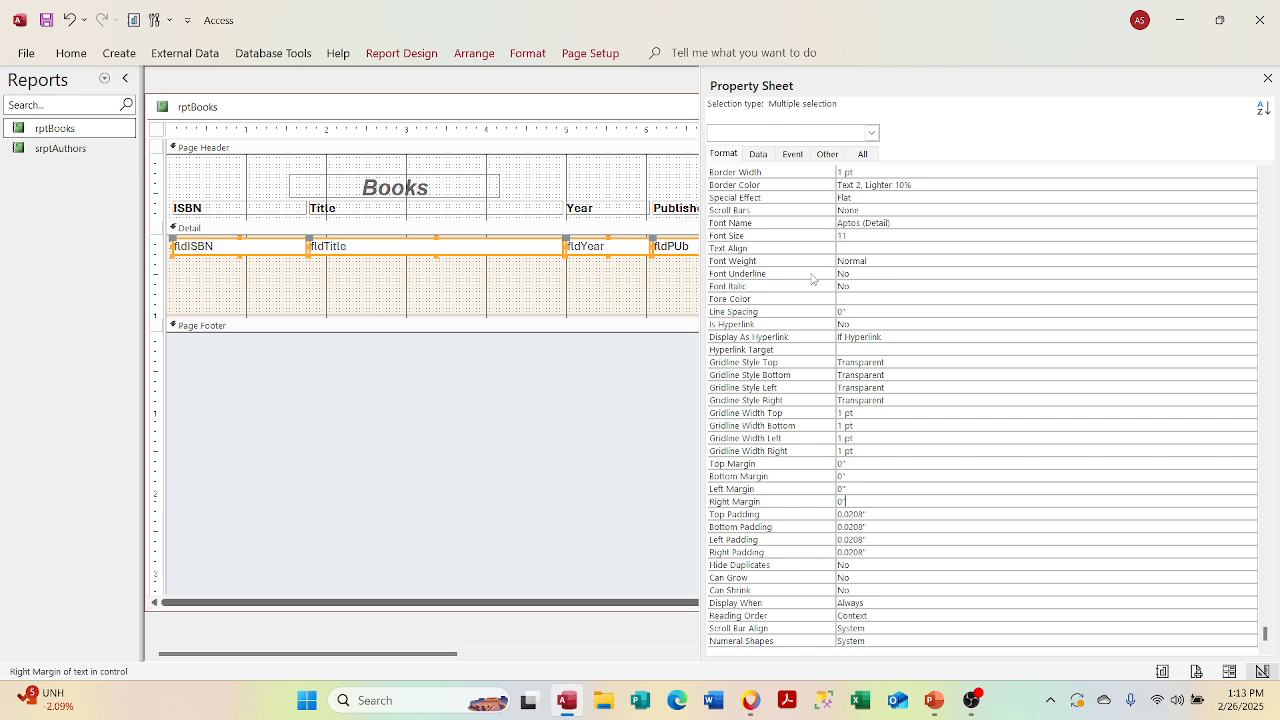
# Step: Set the Back Style of the fldISBN, fldTitle, fldYear and fldPUb text boxes to Transparent
pyautogui.click(251, 285)
pyautogui.click(246, 246)
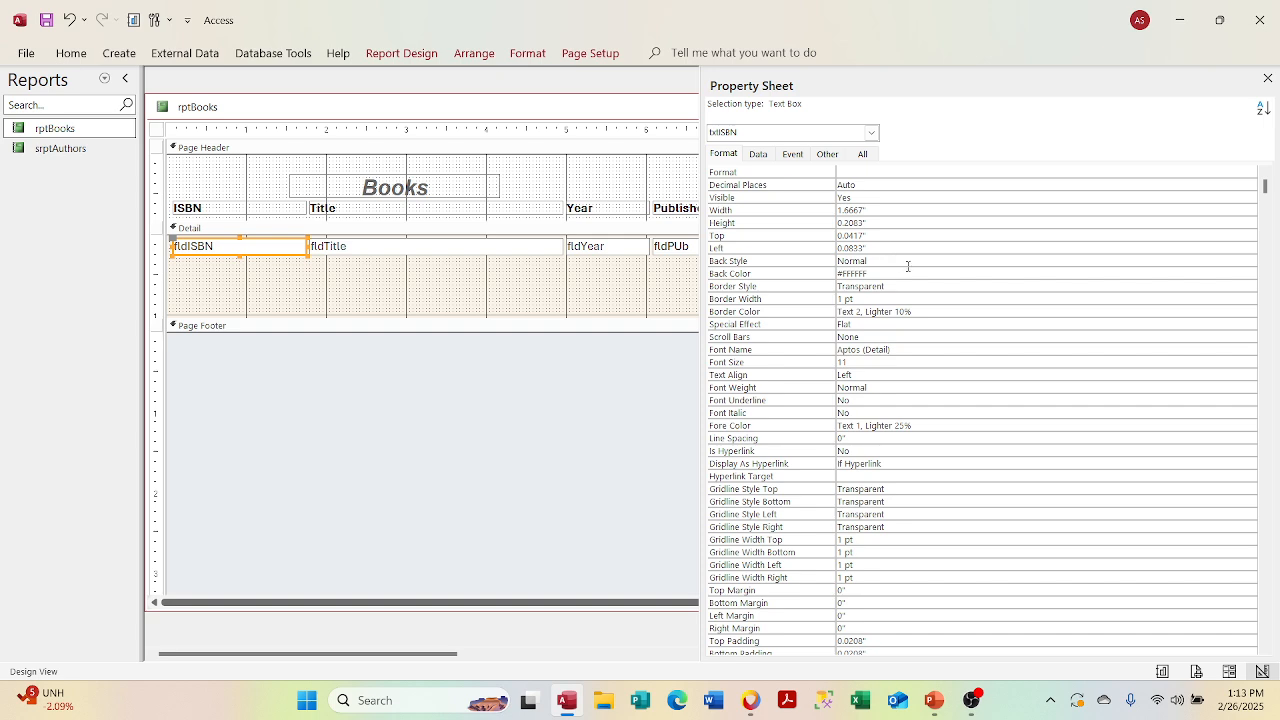
pyautogui.click(990, 261)
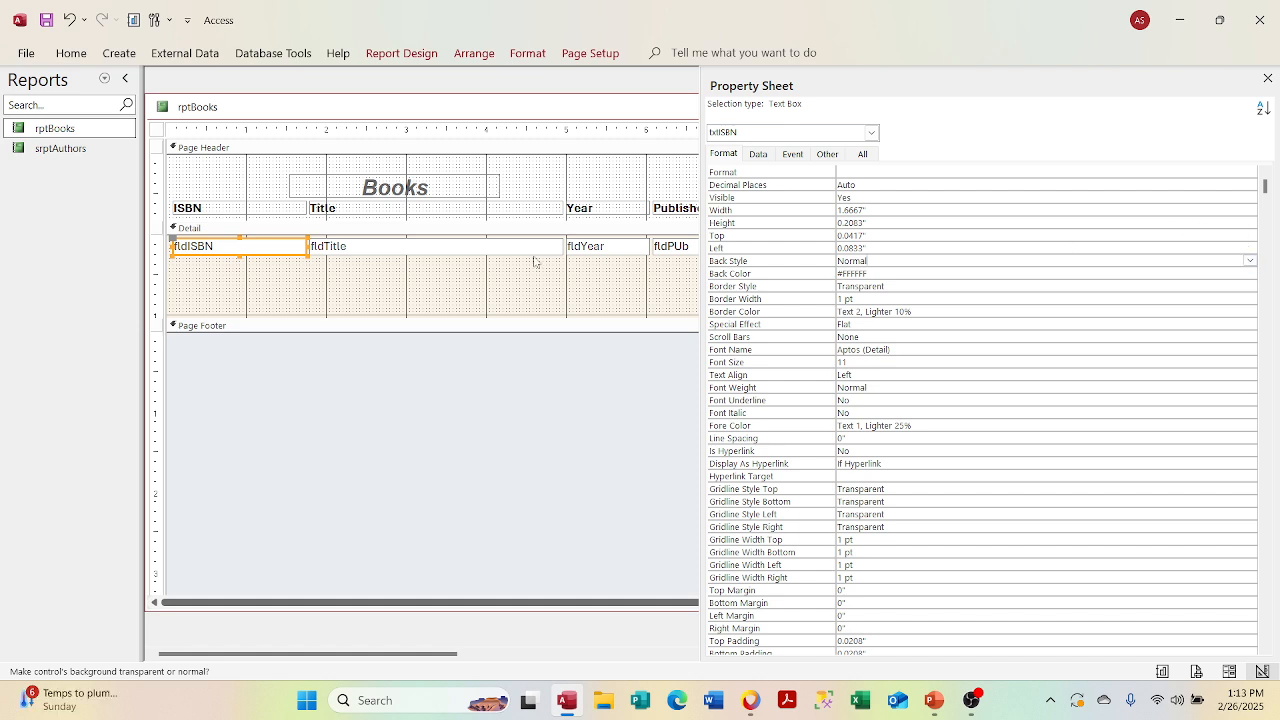
pyautogui.keyDown('shift'); pyautogui.click(470, 251); pyautogui.keyUp('shift')
pyautogui.keyDown('shift'); pyautogui.click(603, 255); pyautogui.keyUp('shift')
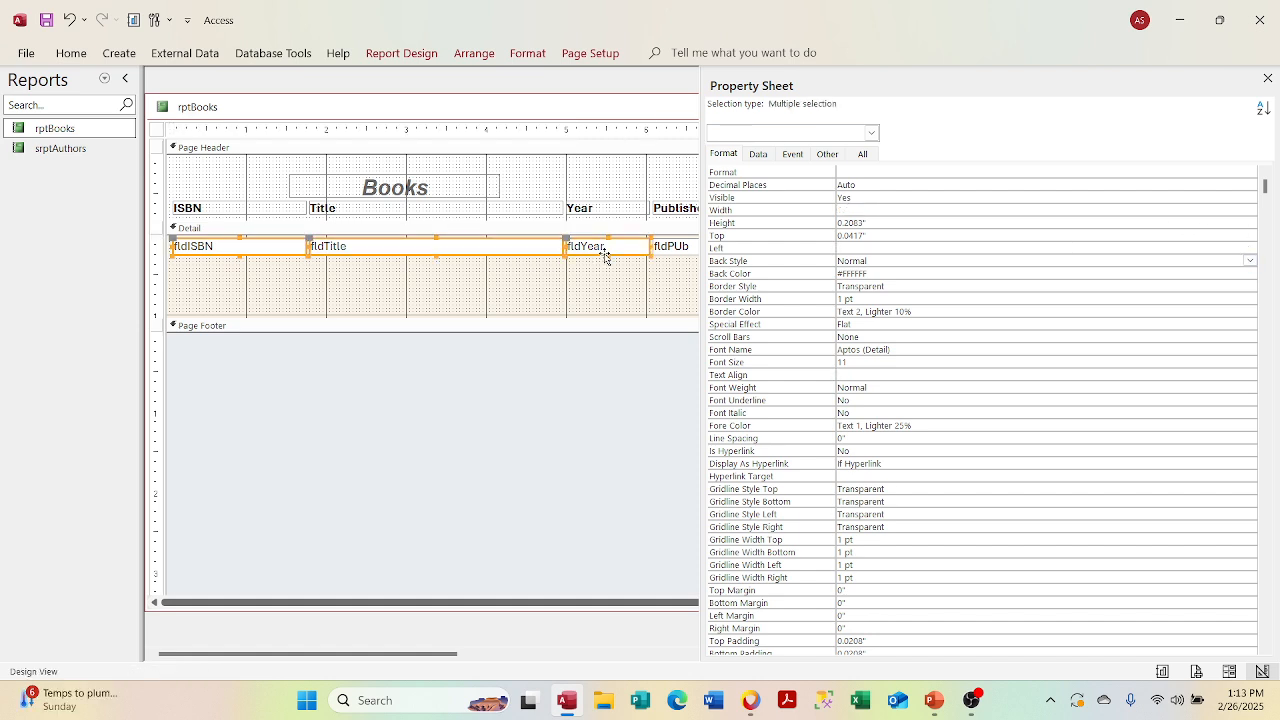
pyautogui.keyDown('shift'); pyautogui.click(684, 245); pyautogui.keyUp('shift')
pyautogui.click(1062, 264)
pyautogui.click(1249, 260)
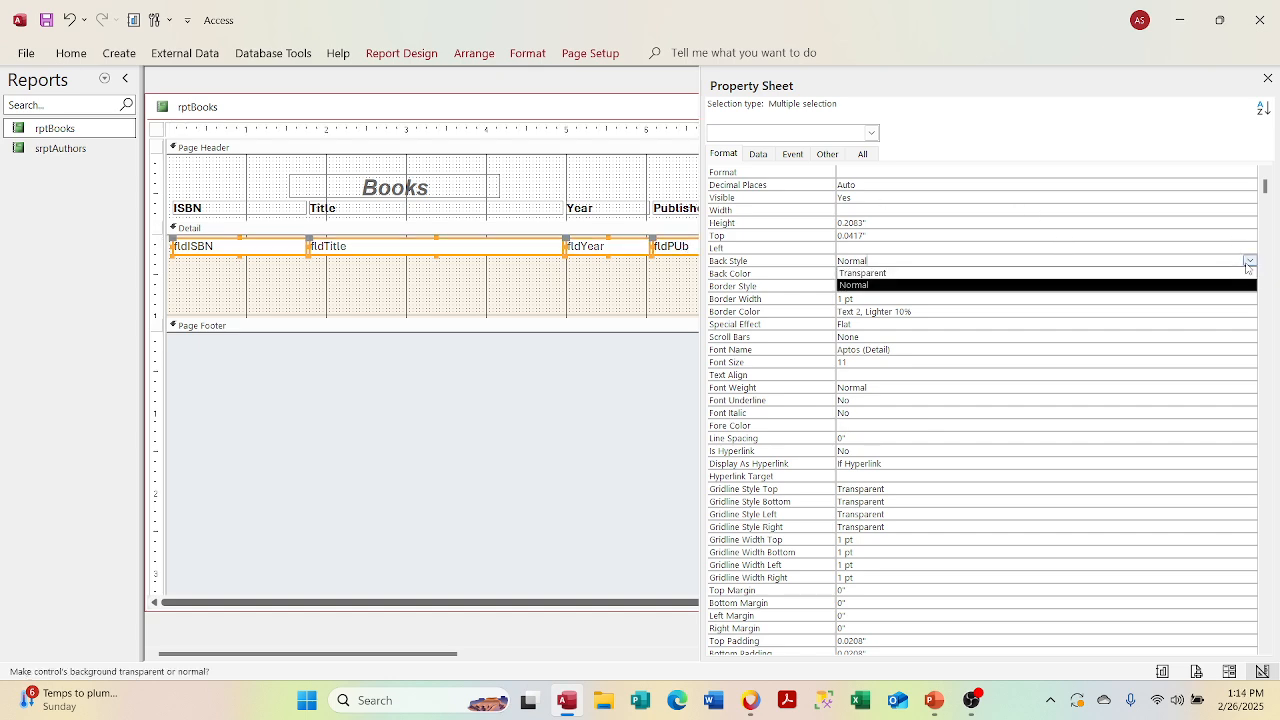
pyautogui.click(1214, 276)
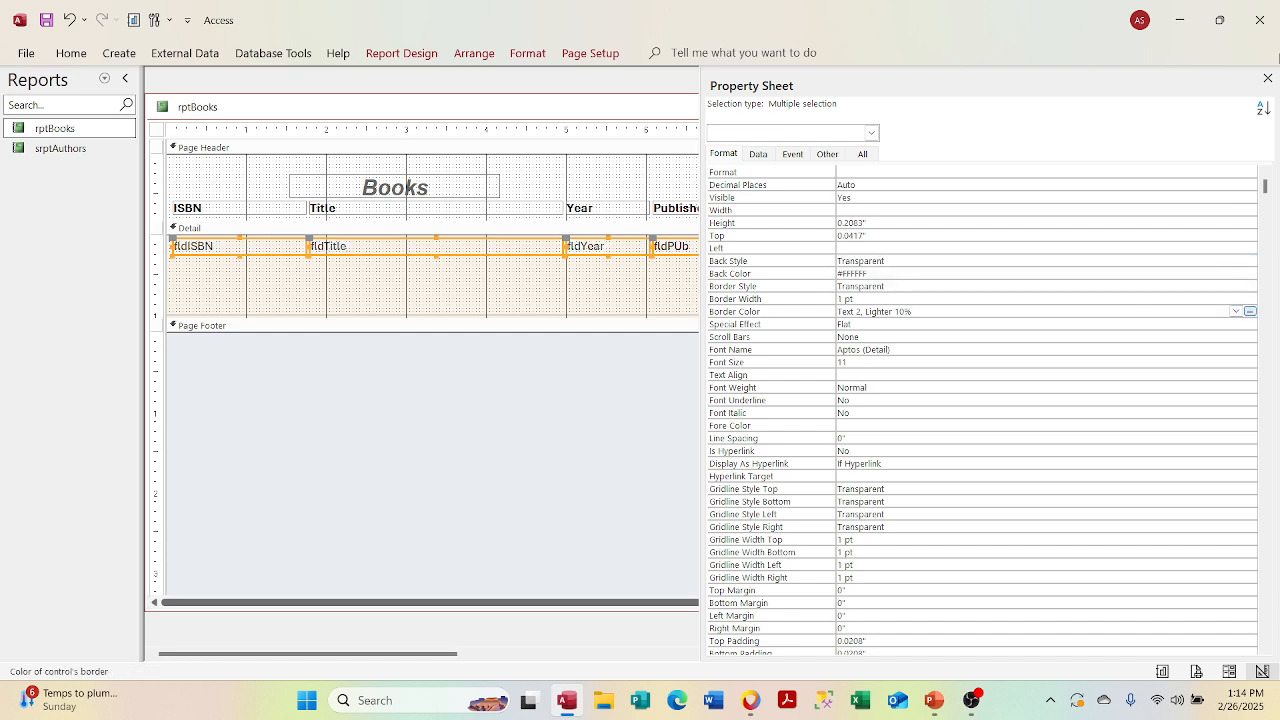
# Step: Check the transparent field backgrounds of rptBooks in Report View and return to Design View
pyautogui.click(1267, 78)
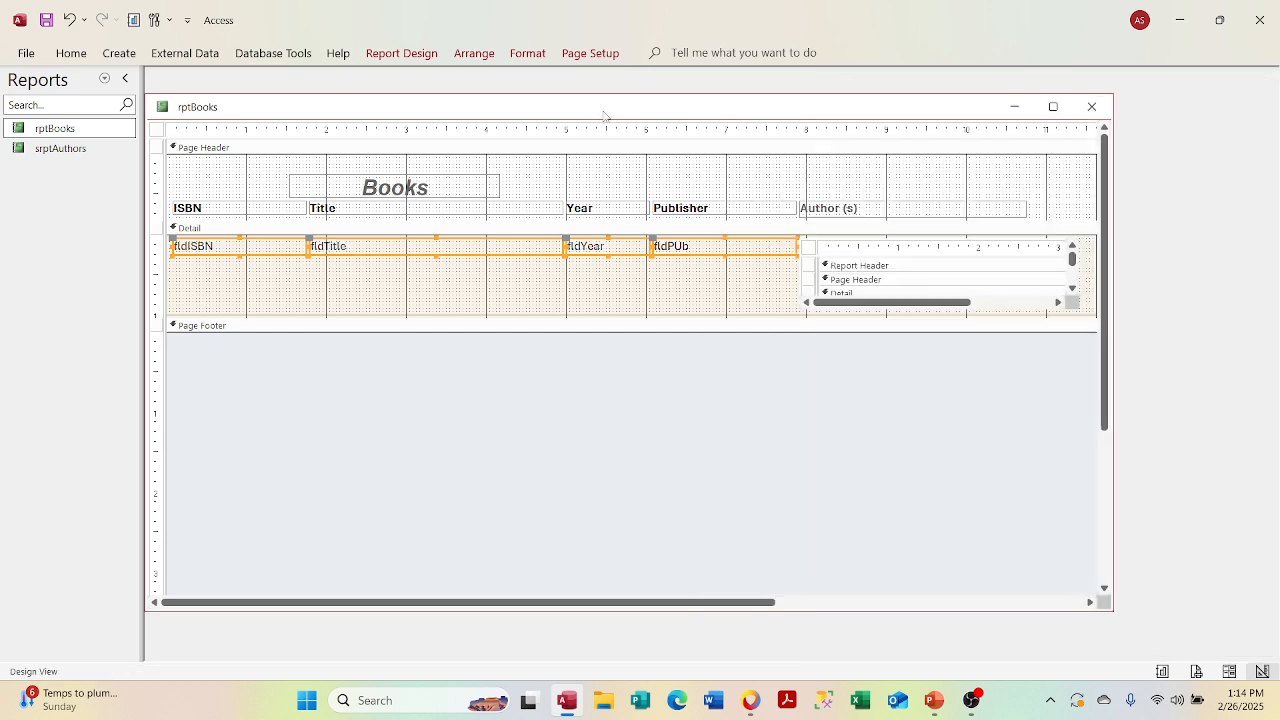
pyautogui.rightClick(604, 112)
pyautogui.click(640, 200)
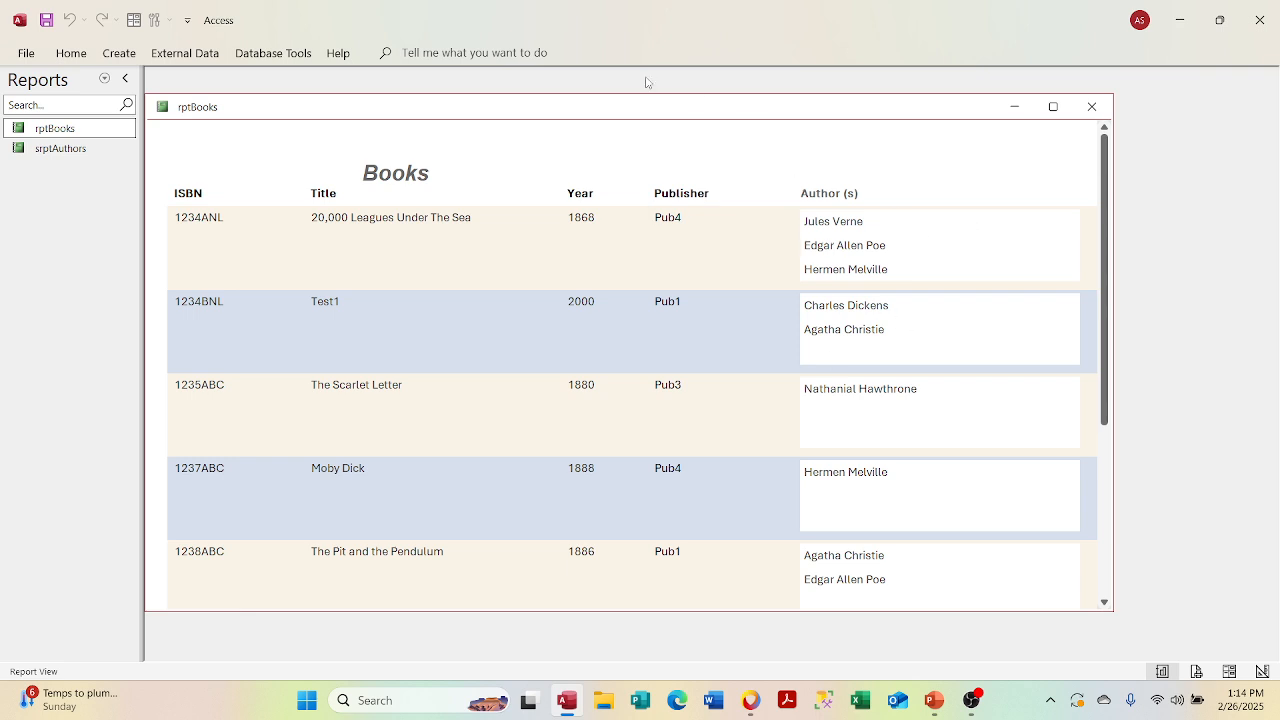
pyautogui.rightClick(587, 115)
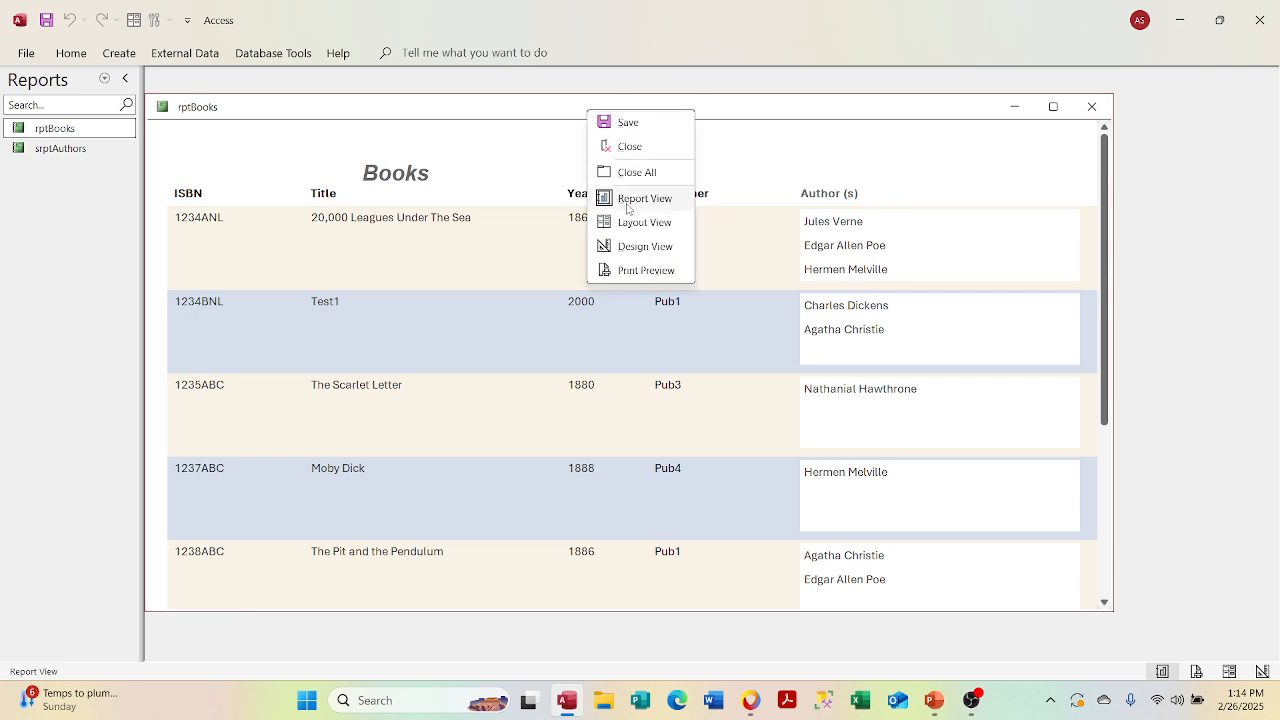
pyautogui.click(630, 246)
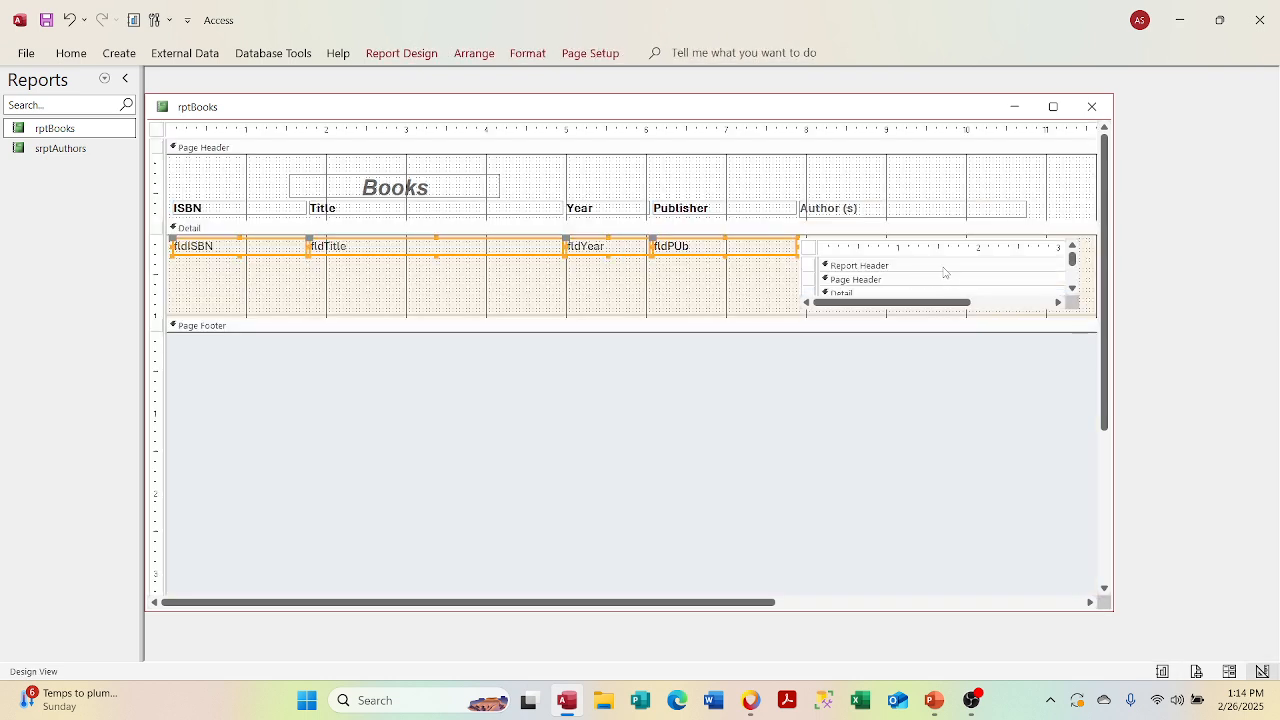
# Step: Review the format properties of the srptAuthors subreport control in the main report's Detail section
pyautogui.click(922, 240)
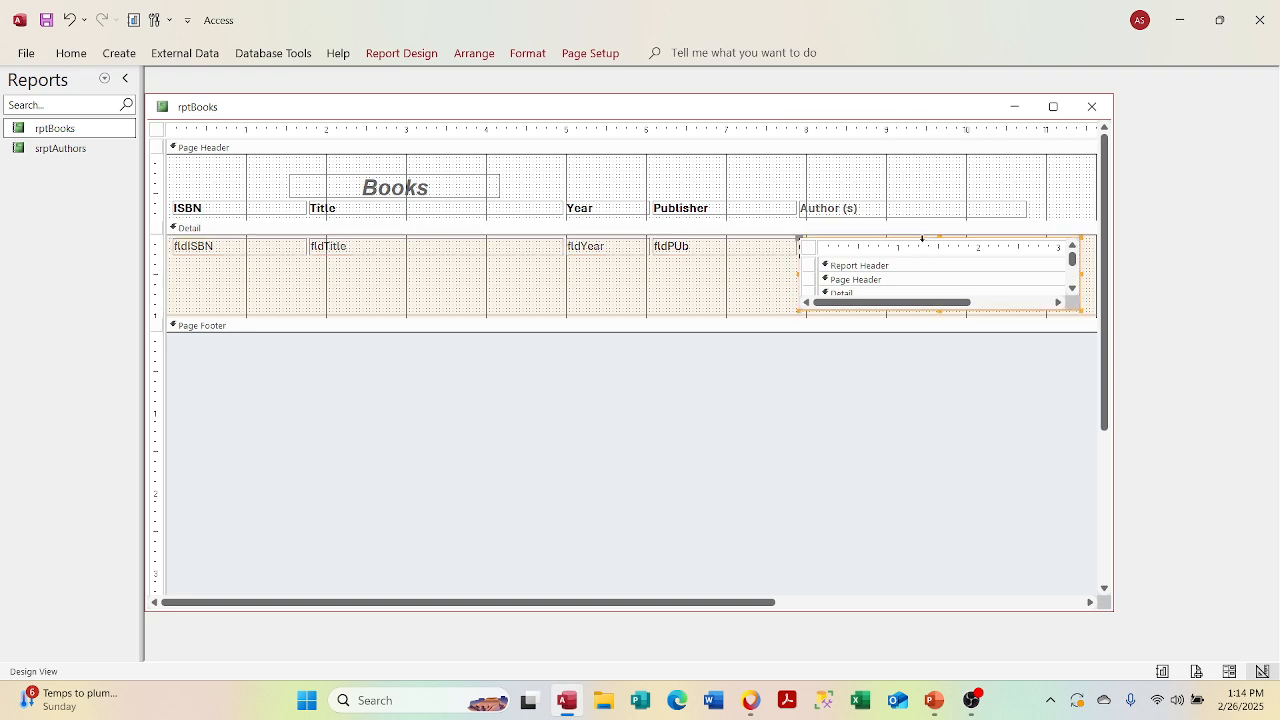
pyautogui.rightClick(922, 240)
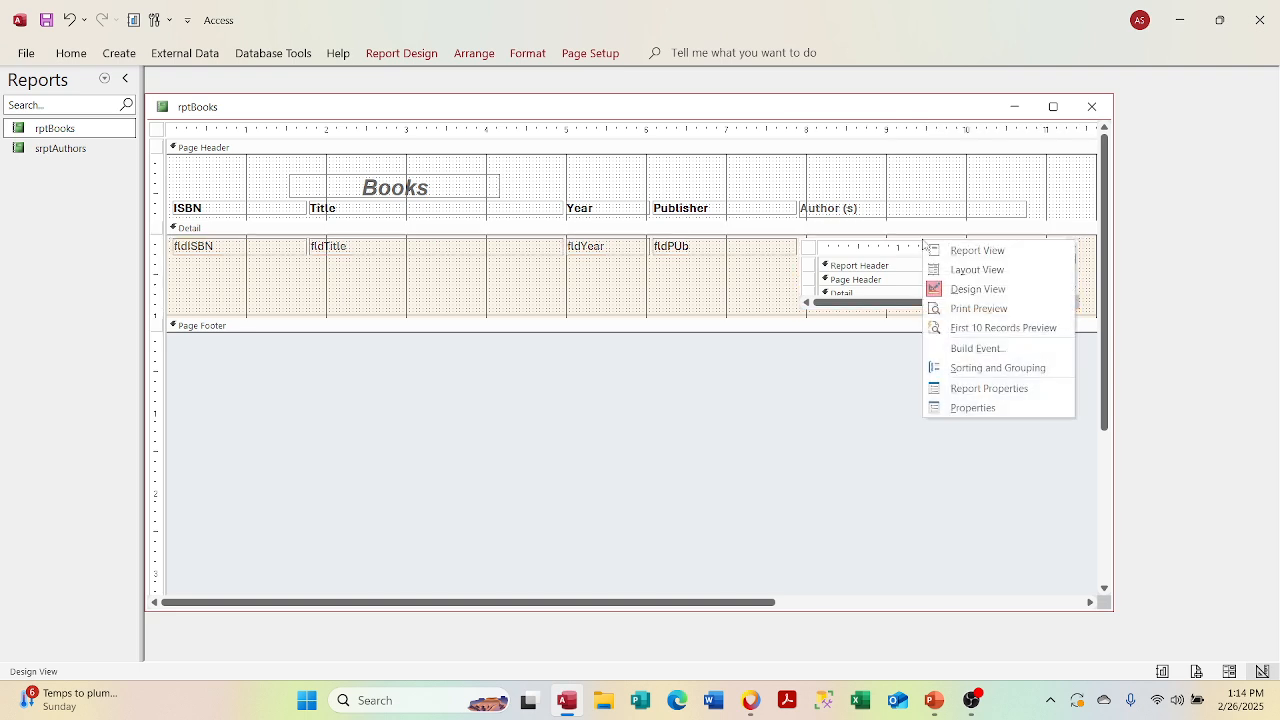
pyautogui.click(800, 277)
pyautogui.rightClick(800, 277)
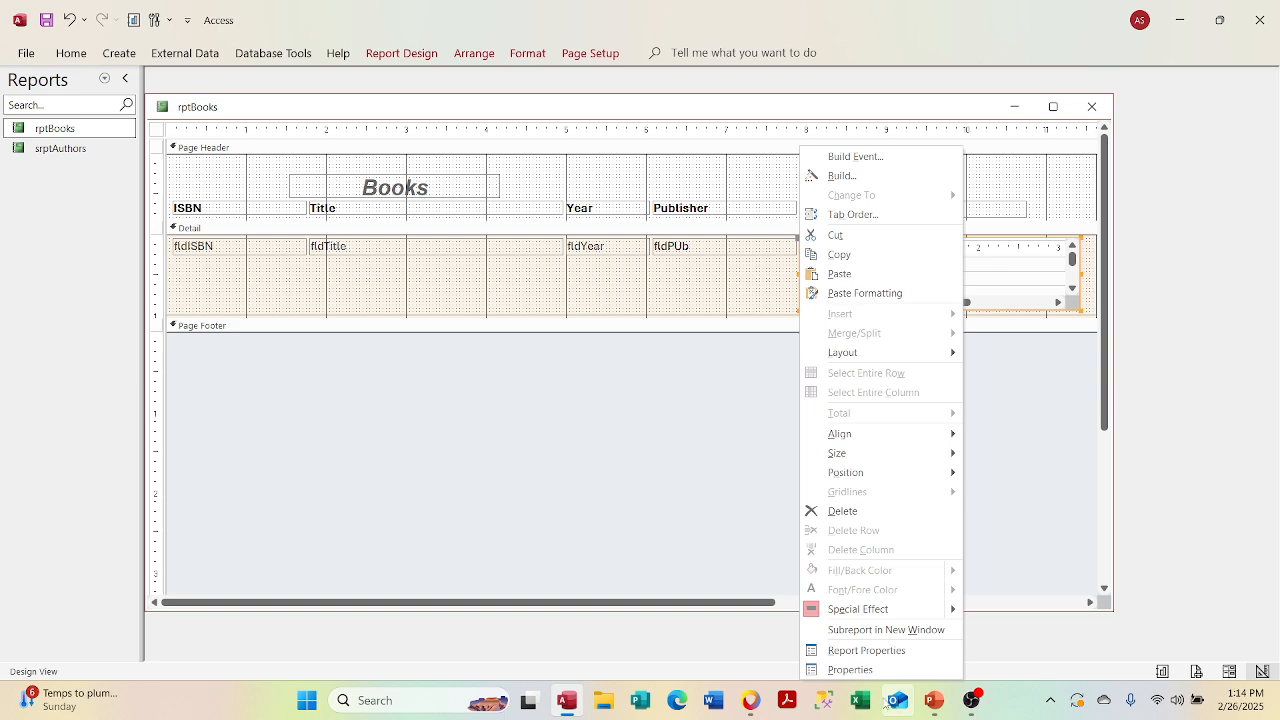
pyautogui.click(870, 670)
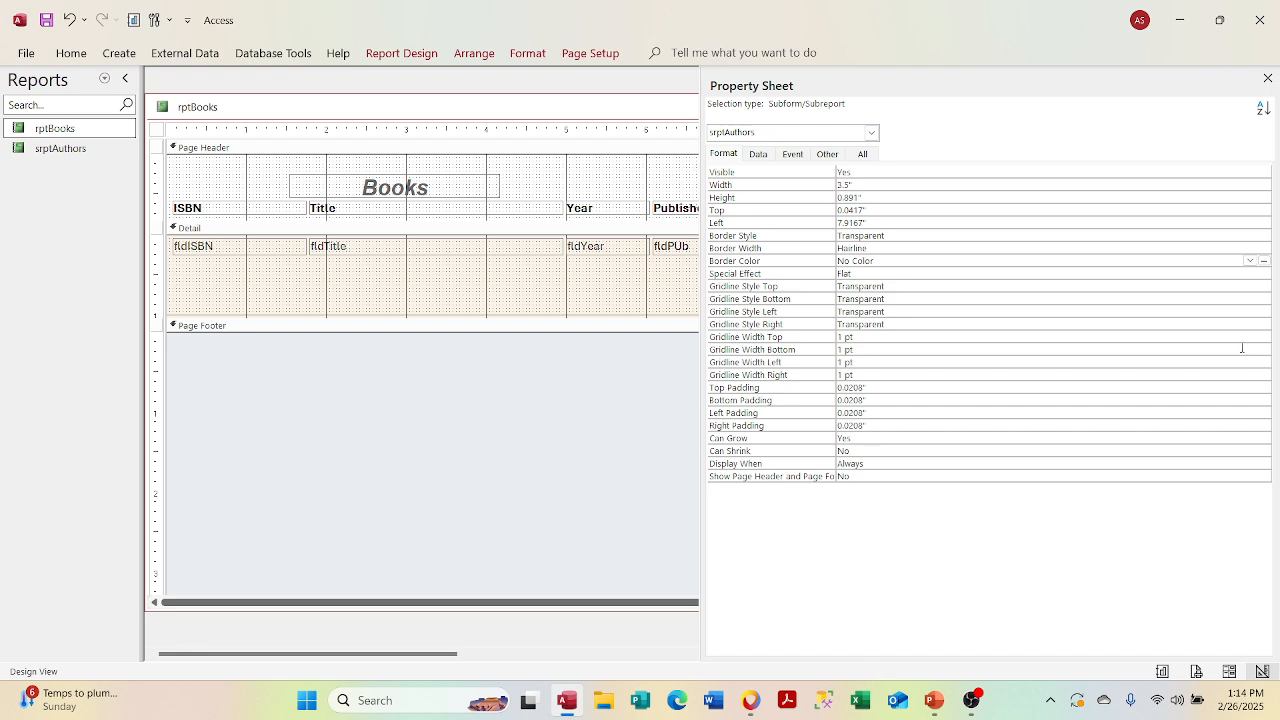
pyautogui.click(1267, 78)
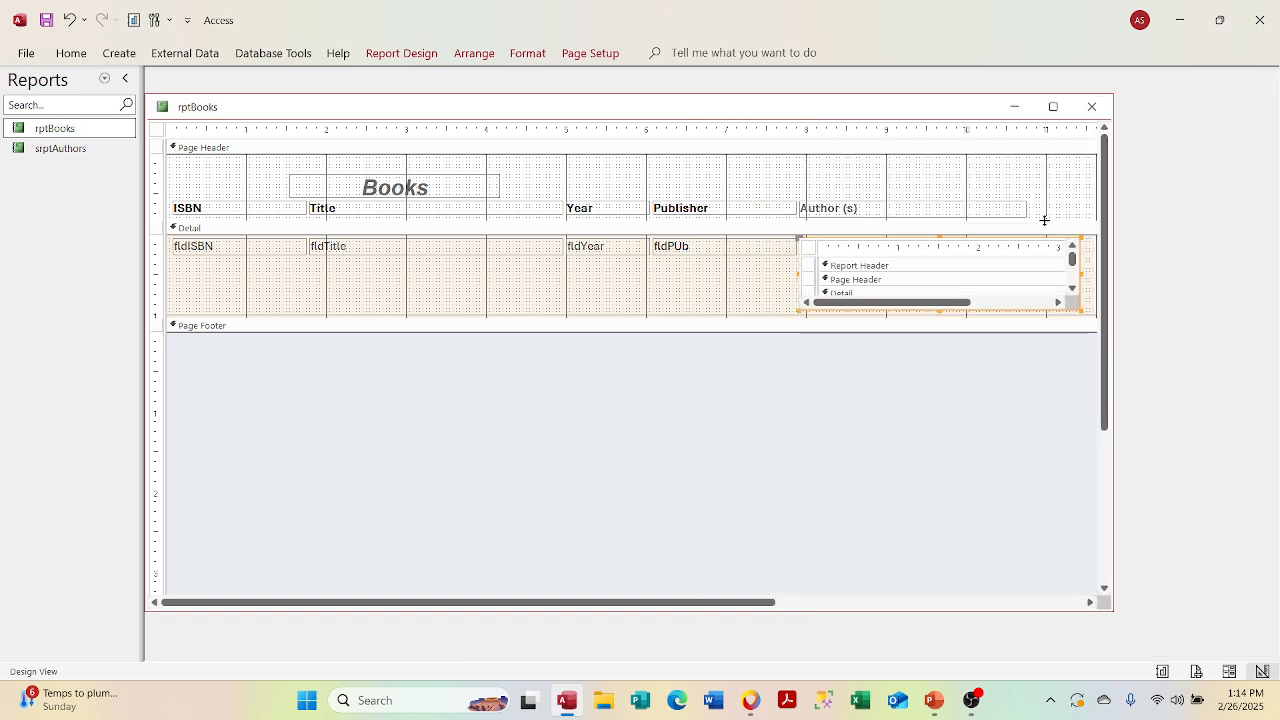
# Step: Set the Back Style of the fldAuthor text box inside the authors subreport to Transparent
pyautogui.click(1072, 289)
pyautogui.click(1072, 289)
pyautogui.click(1072, 289)
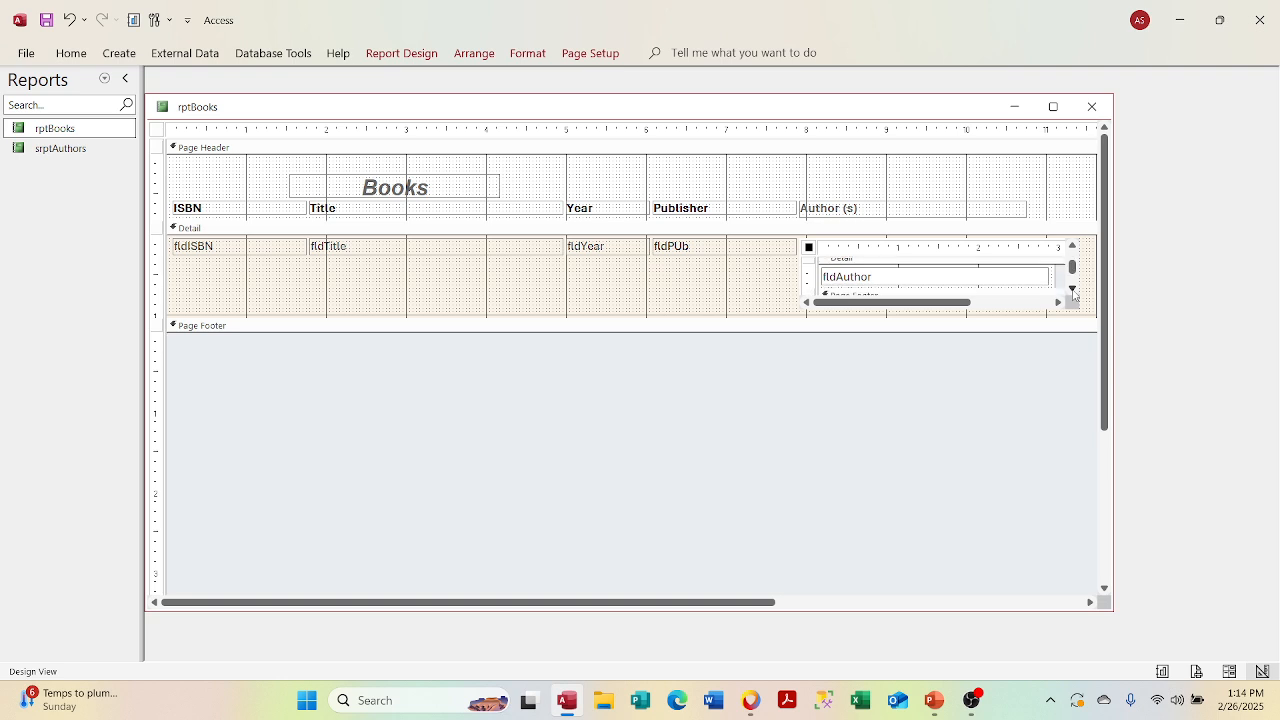
pyautogui.rightClick(1000, 287)
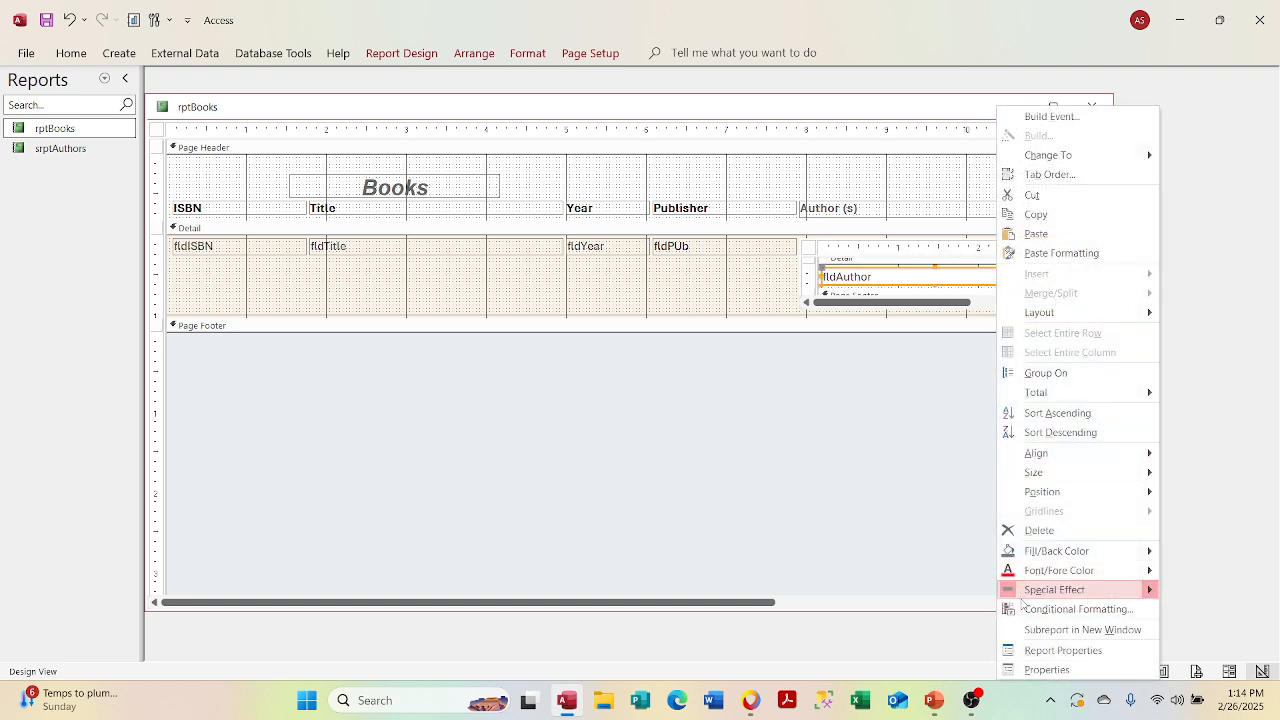
pyautogui.click(1012, 670)
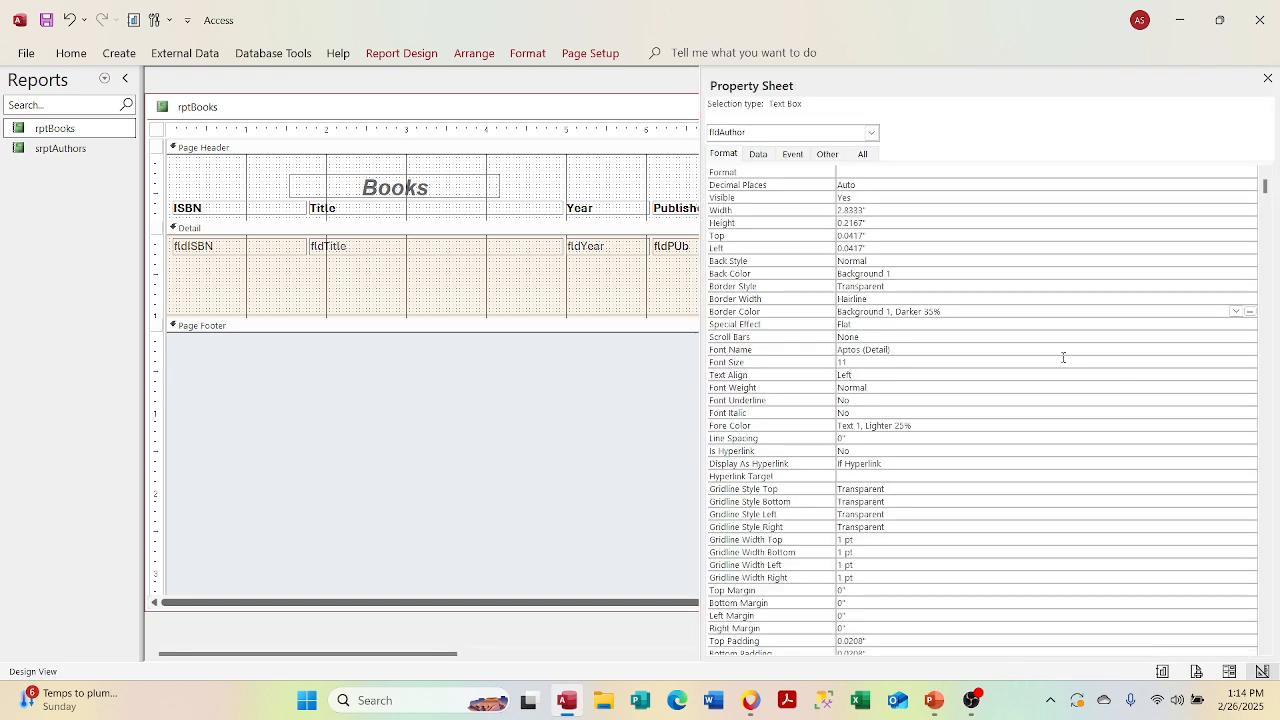
pyautogui.doubleClick(1246, 260)
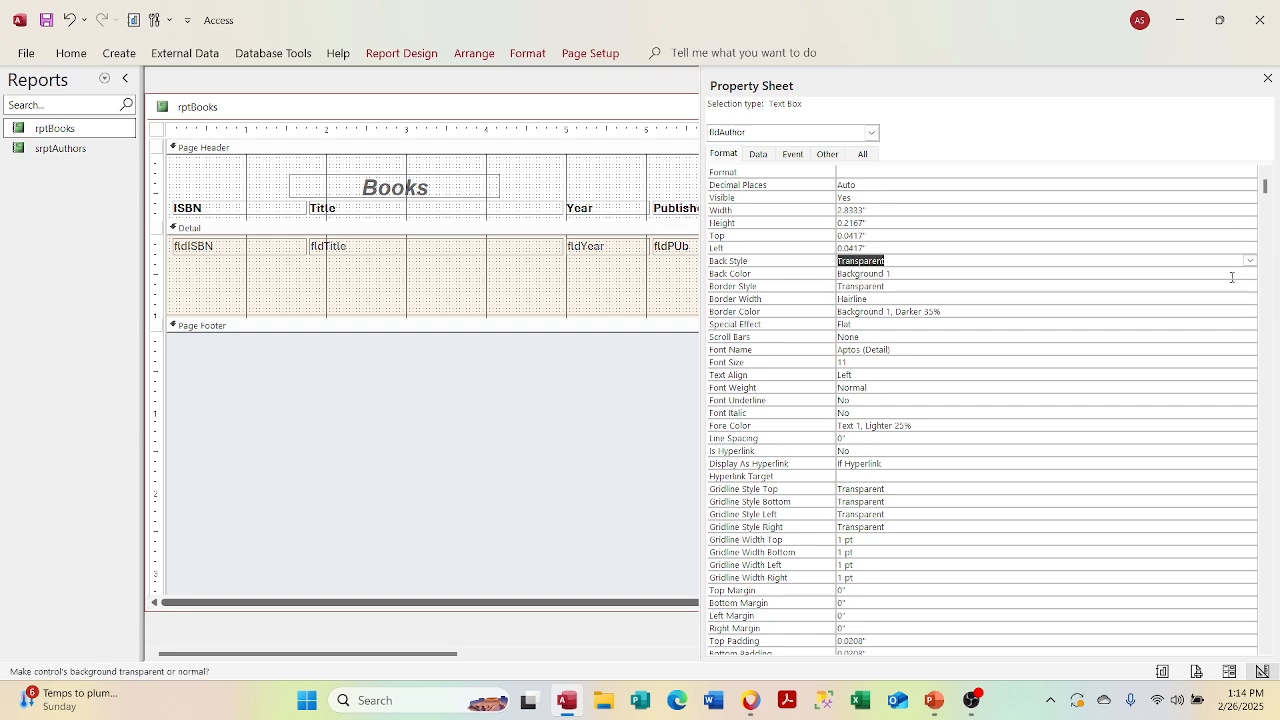
pyautogui.click(1267, 78)
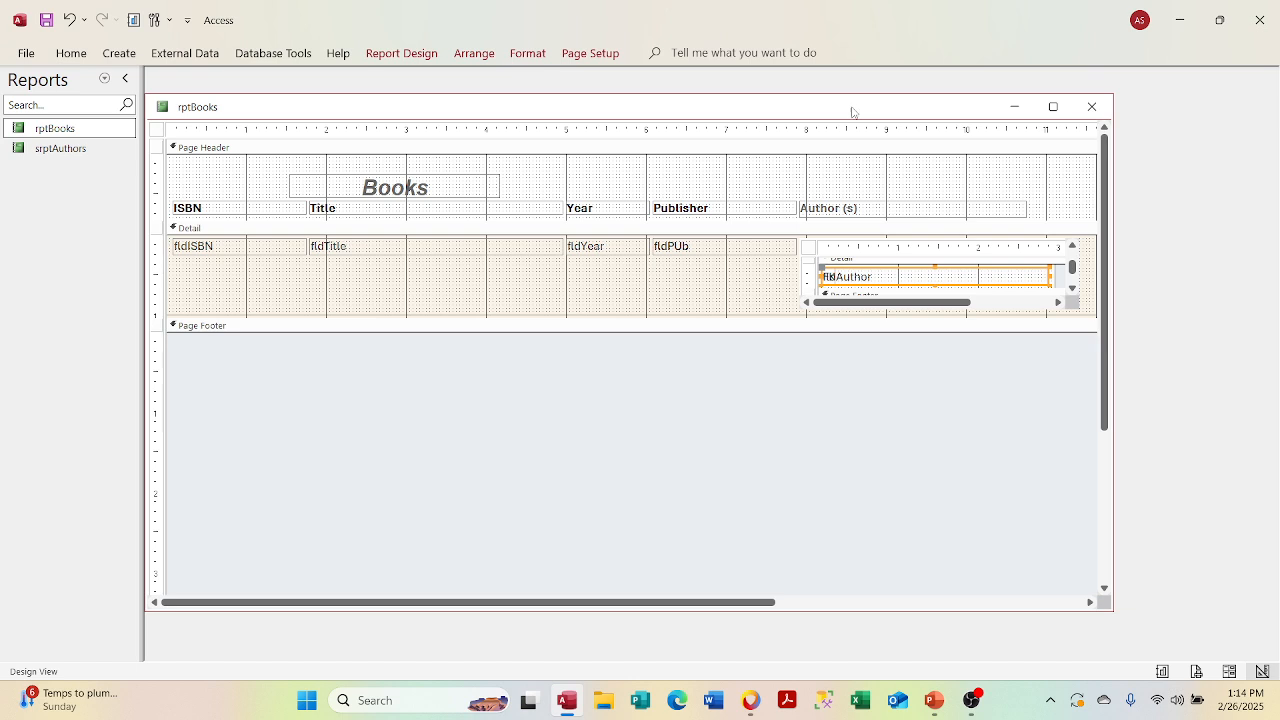
# Step: Check the authors column of rptBooks in Report View and return to Design View
pyautogui.rightClick(821, 114)
pyautogui.click(832, 203)
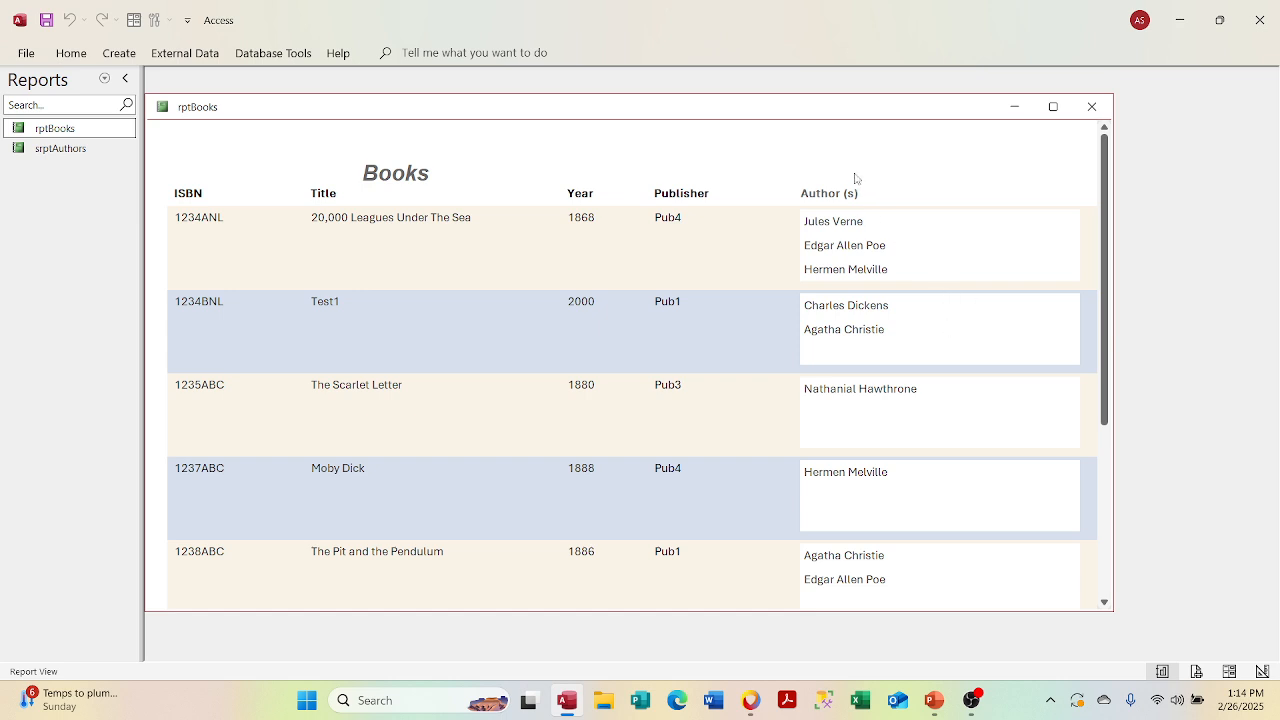
pyautogui.rightClick(786, 115)
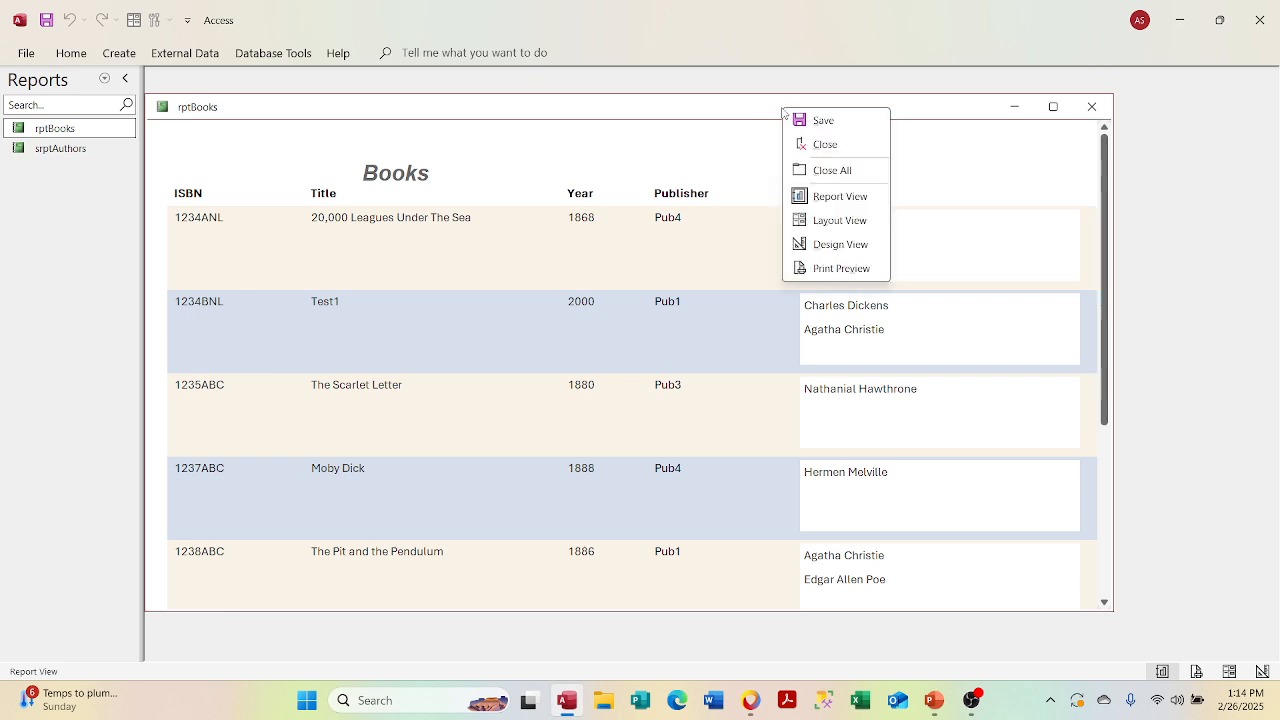
pyautogui.click(822, 244)
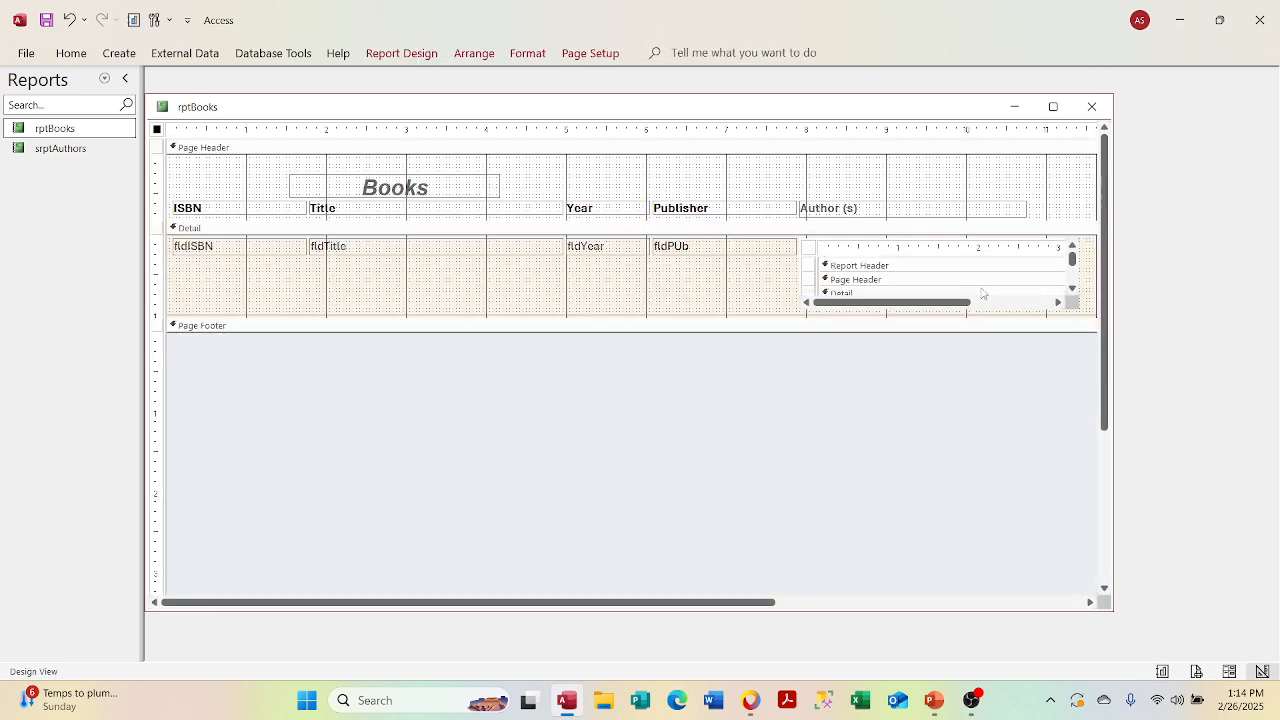
# Step: Examine the format, data, event and other report-level properties of the embedded srptAuthors report for a background setting
pyautogui.click(1072, 288)
pyautogui.click(1049, 287)
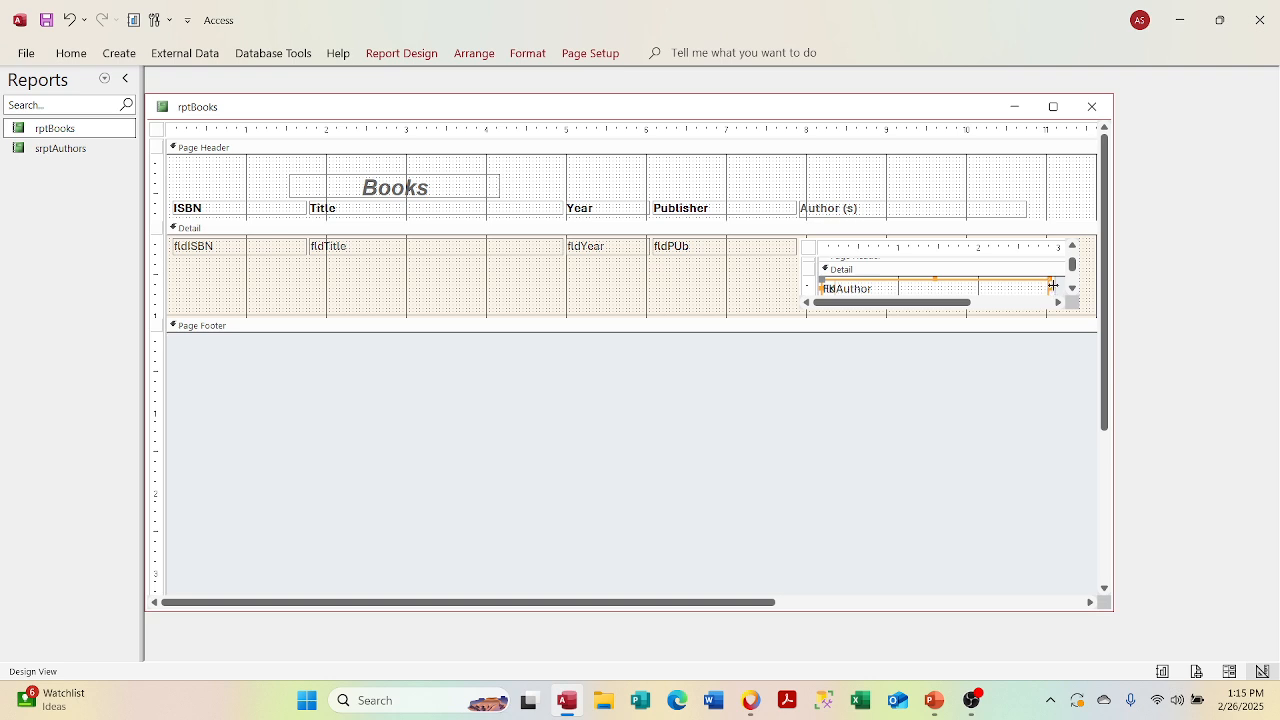
pyautogui.rightClick(1054, 288)
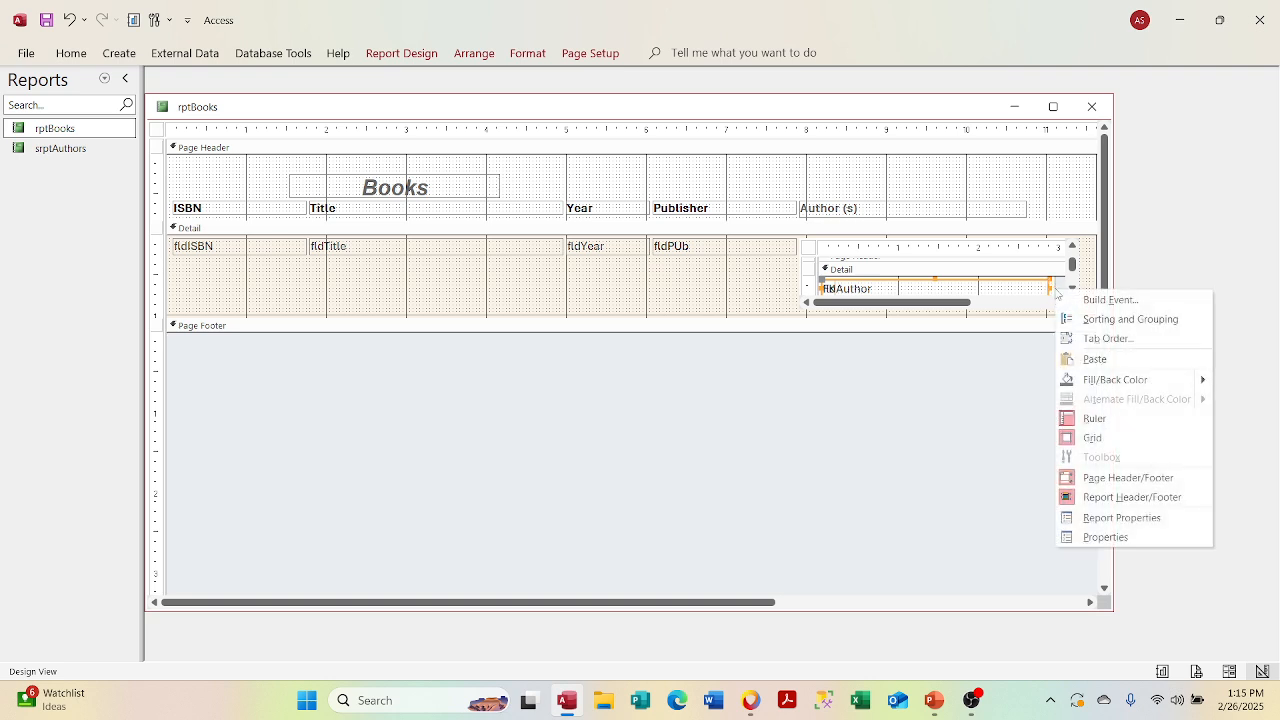
pyautogui.click(809, 249)
pyautogui.rightClick(809, 249)
pyautogui.click(845, 394)
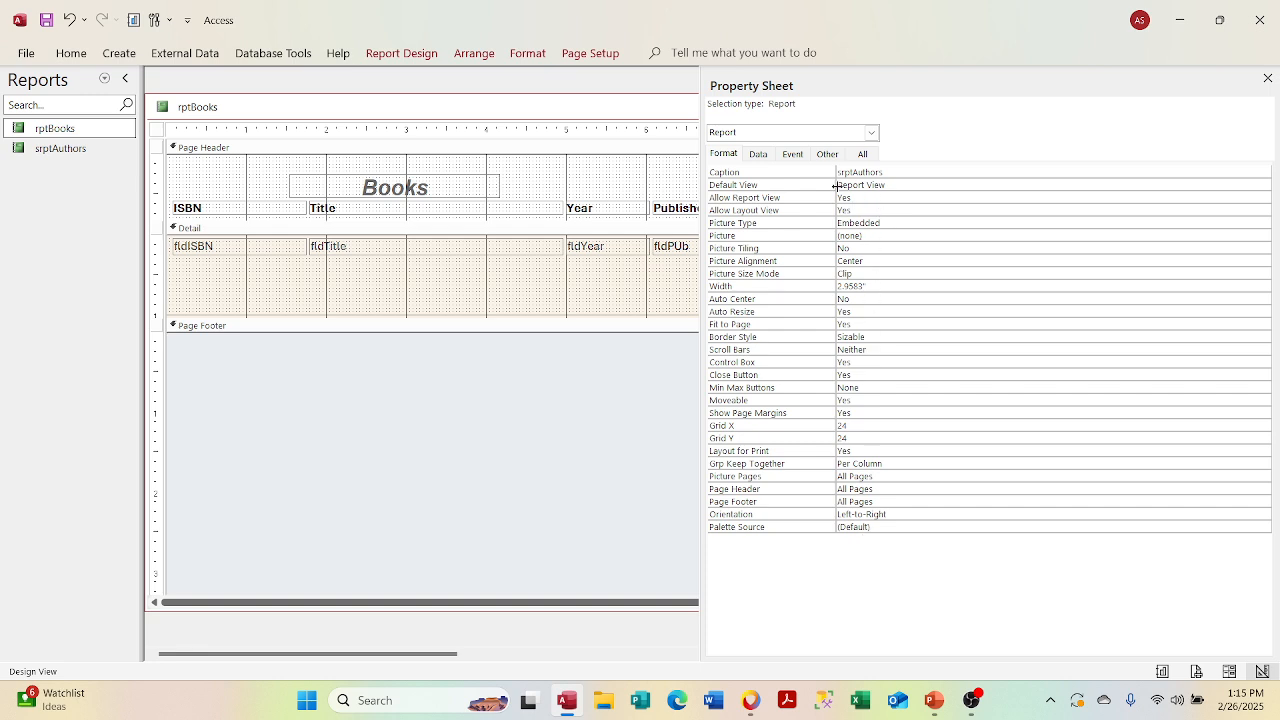
pyautogui.click(759, 154)
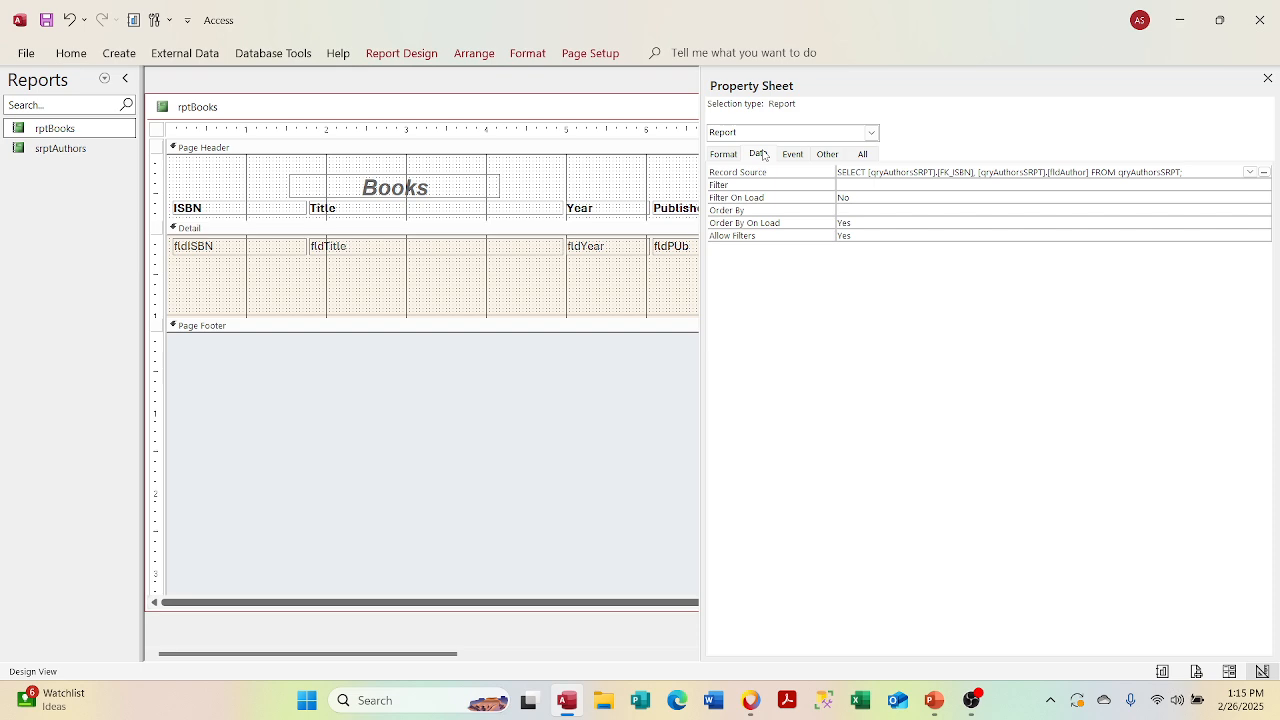
pyautogui.click(793, 154)
pyautogui.click(840, 153)
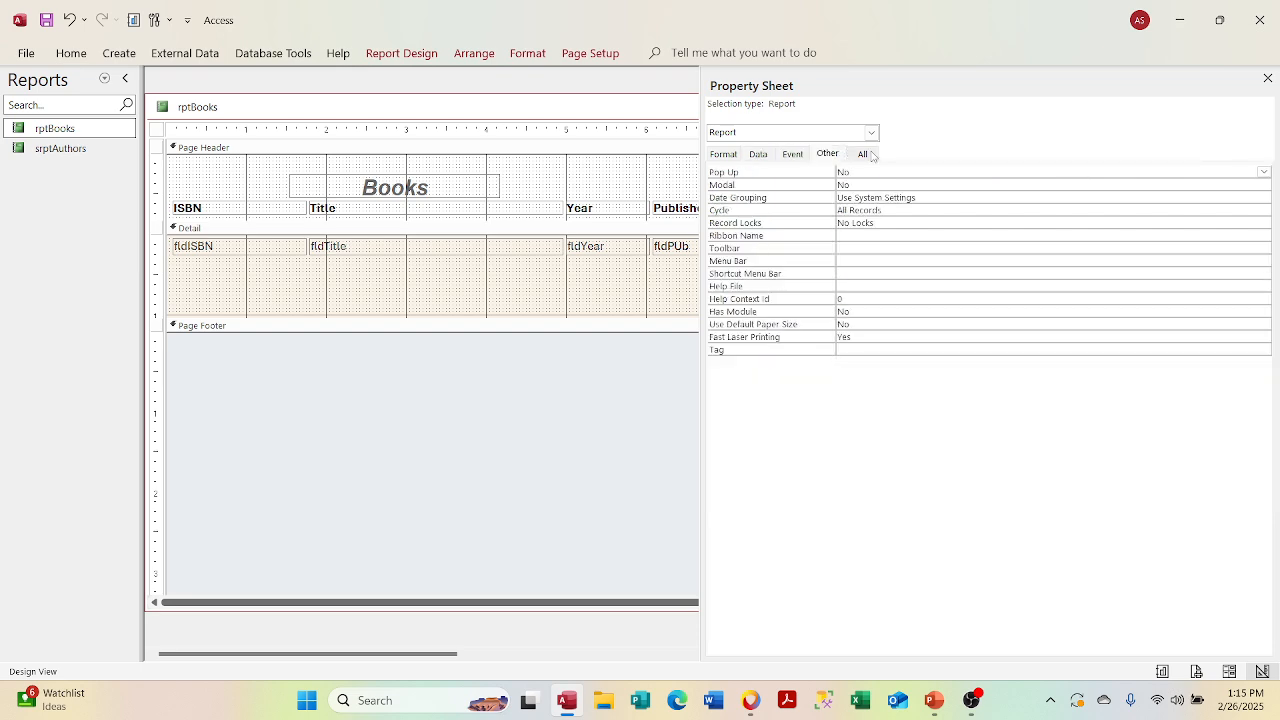
pyautogui.click(868, 154)
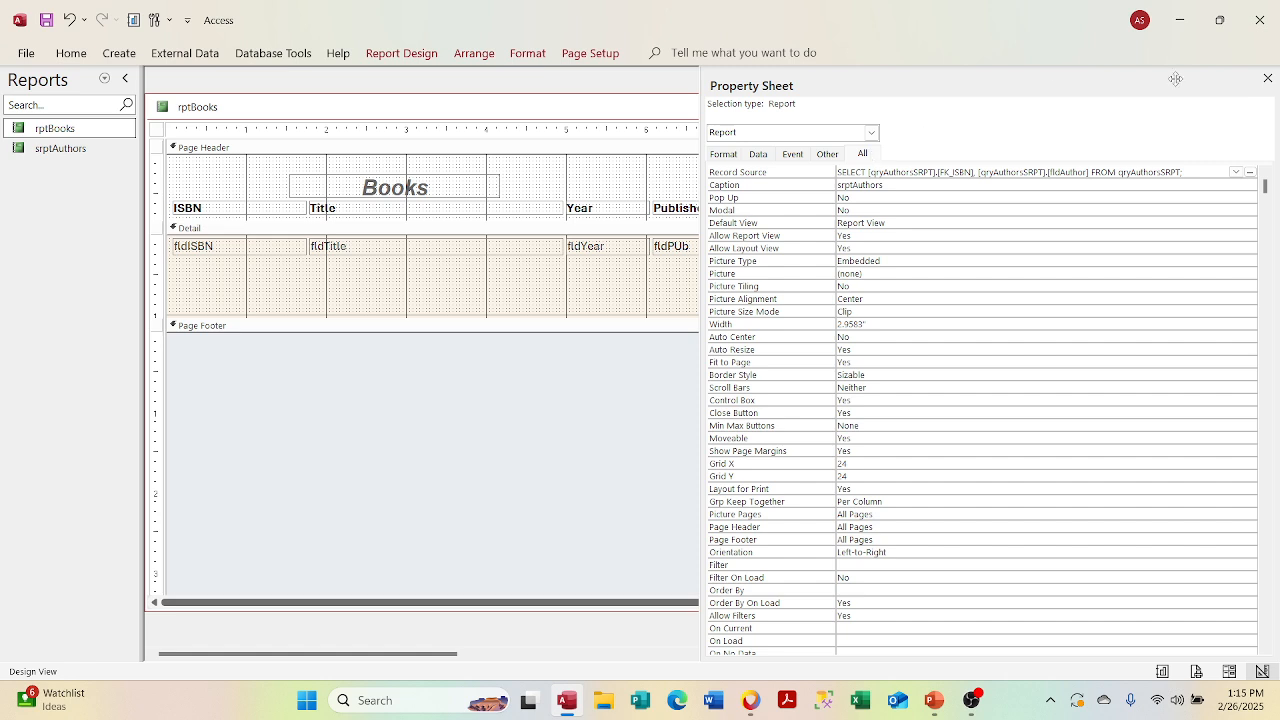
pyautogui.click(1268, 78)
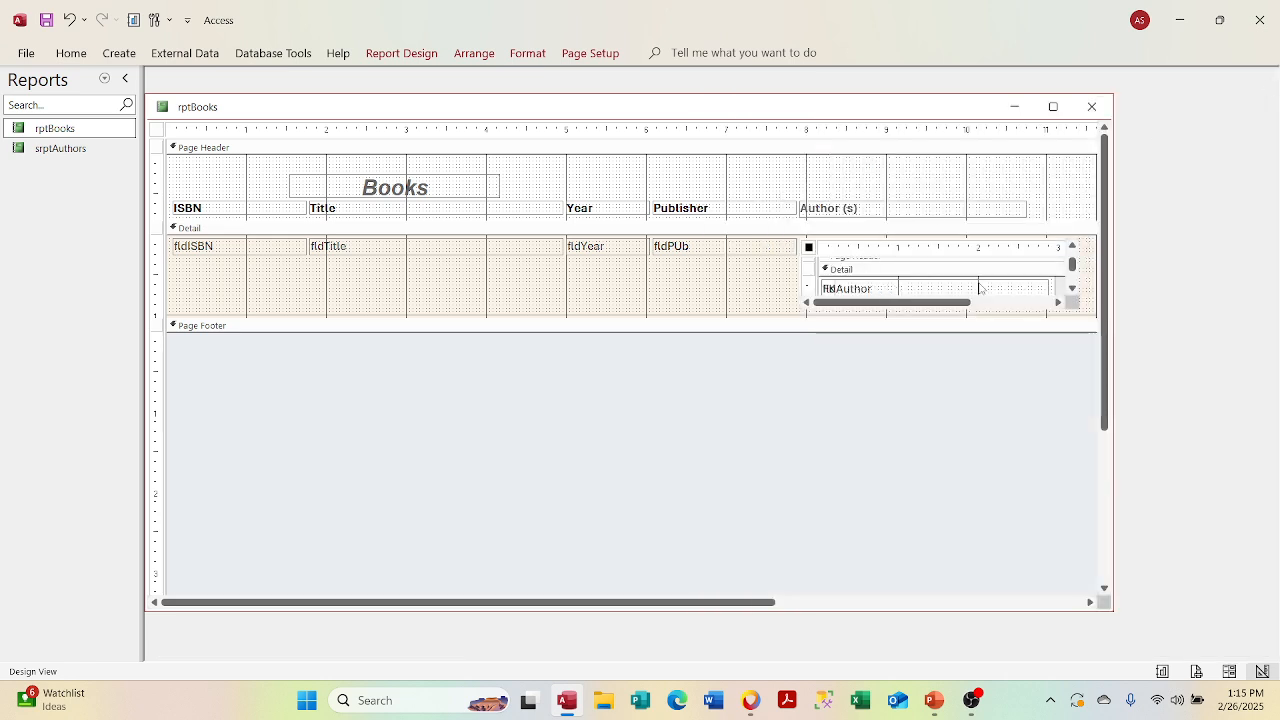
# Step: Examine the complete property list of the srptAuthors subreport control for a background setting
pyautogui.rightClick(1063, 297)
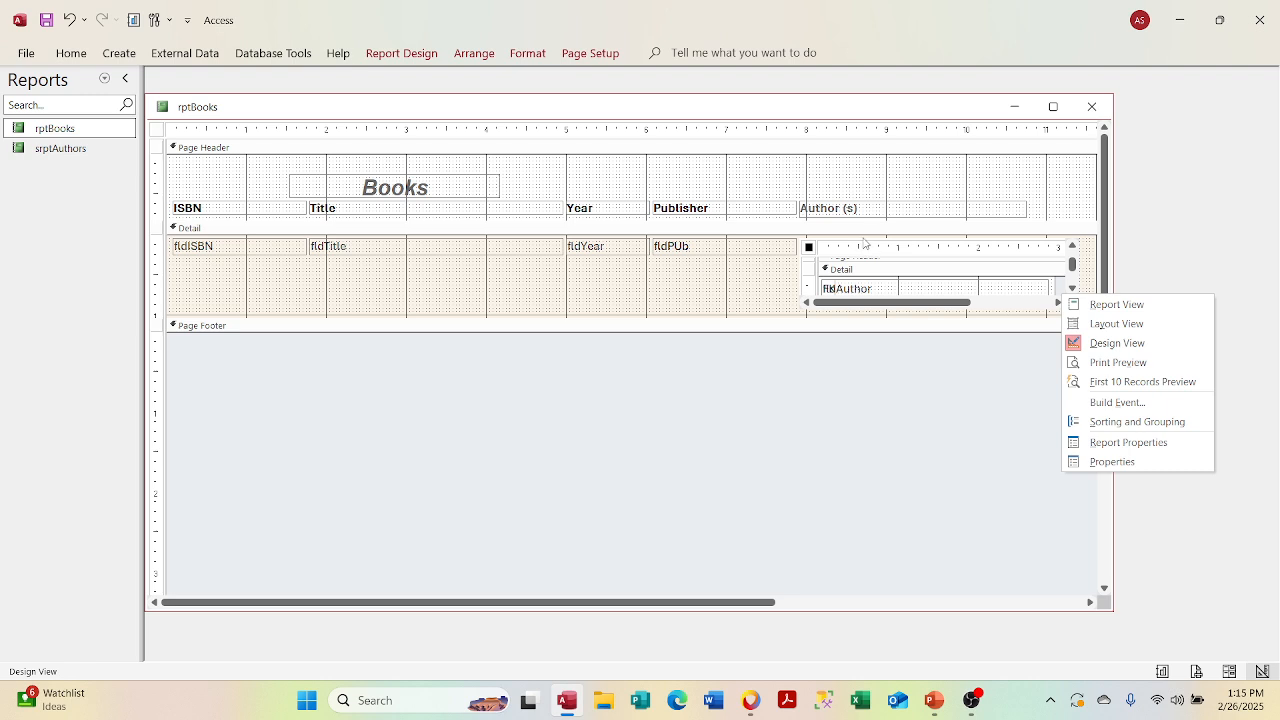
pyautogui.click(863, 240)
pyautogui.rightClick(863, 240)
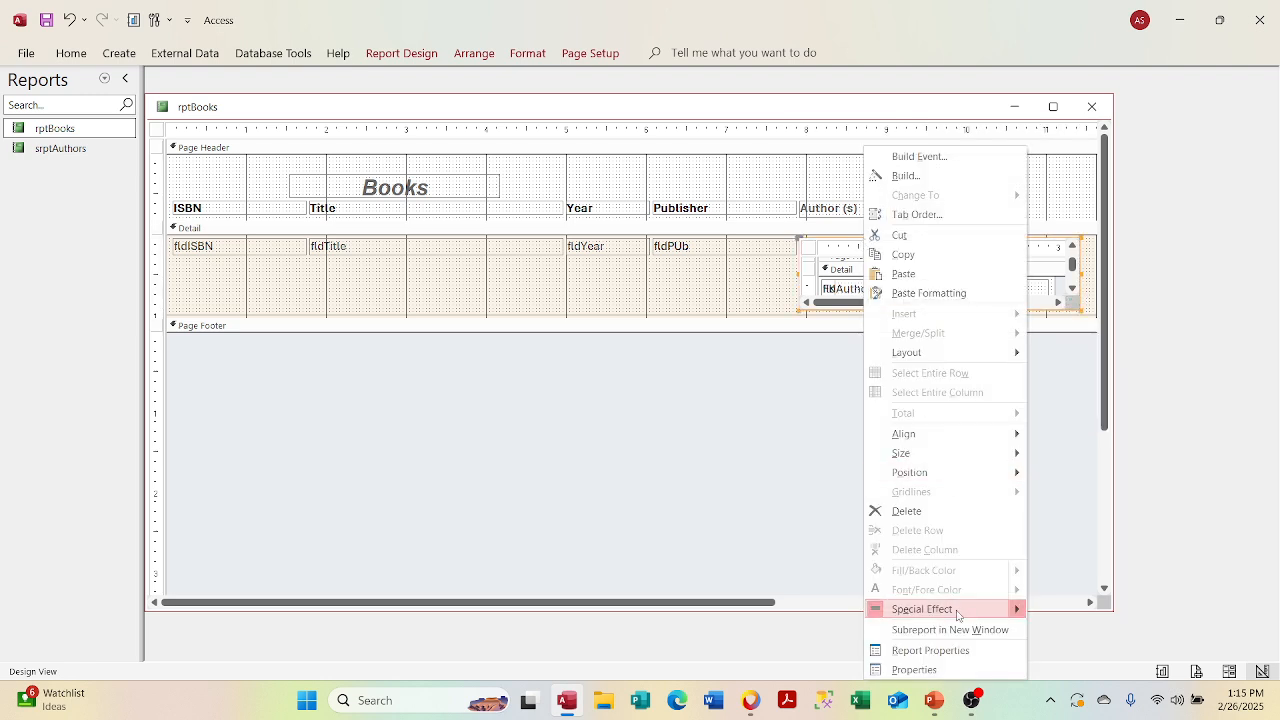
pyautogui.click(948, 668)
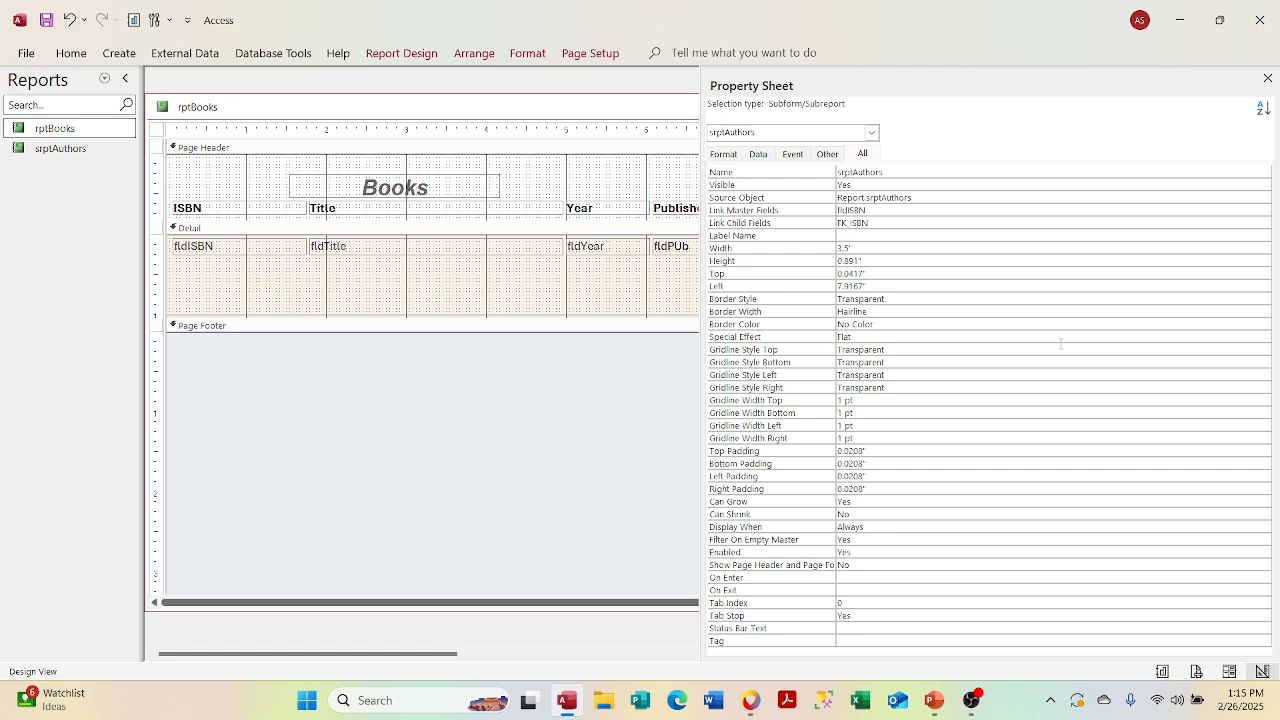
pyautogui.click(1267, 78)
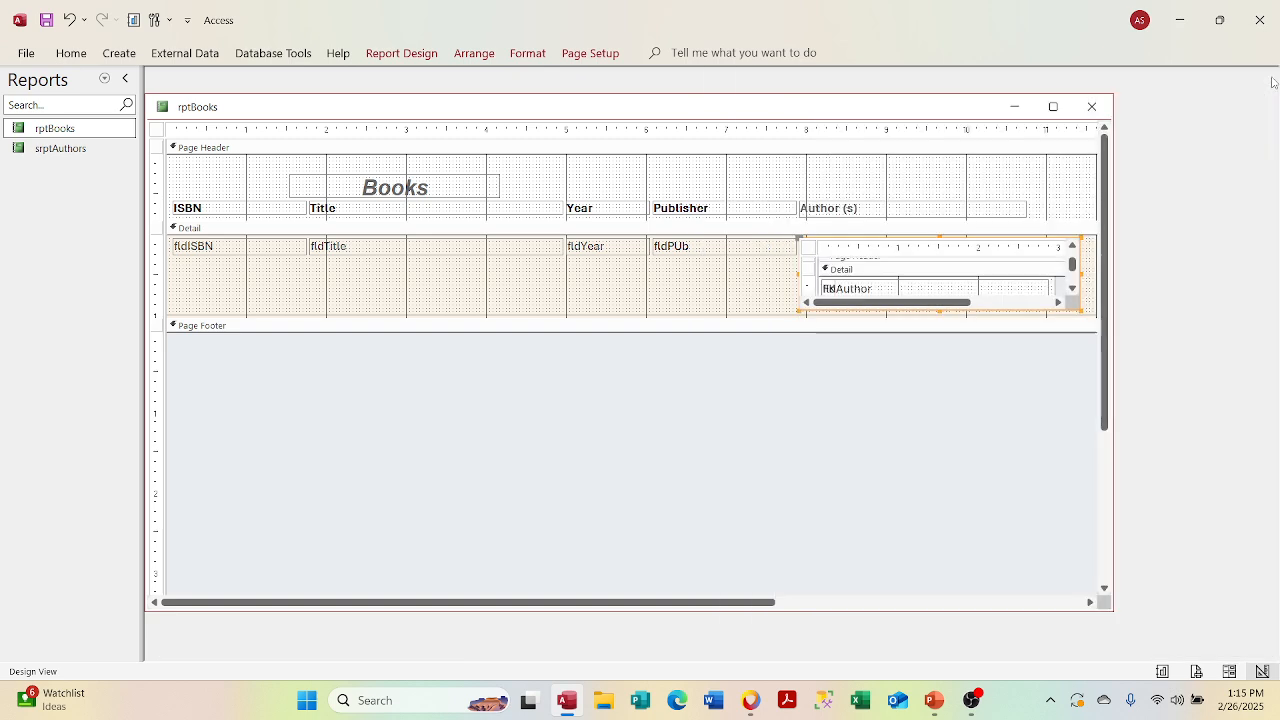
# Step: Open the properties of the Detail section inside the authors subreport
pyautogui.click(1049, 286)
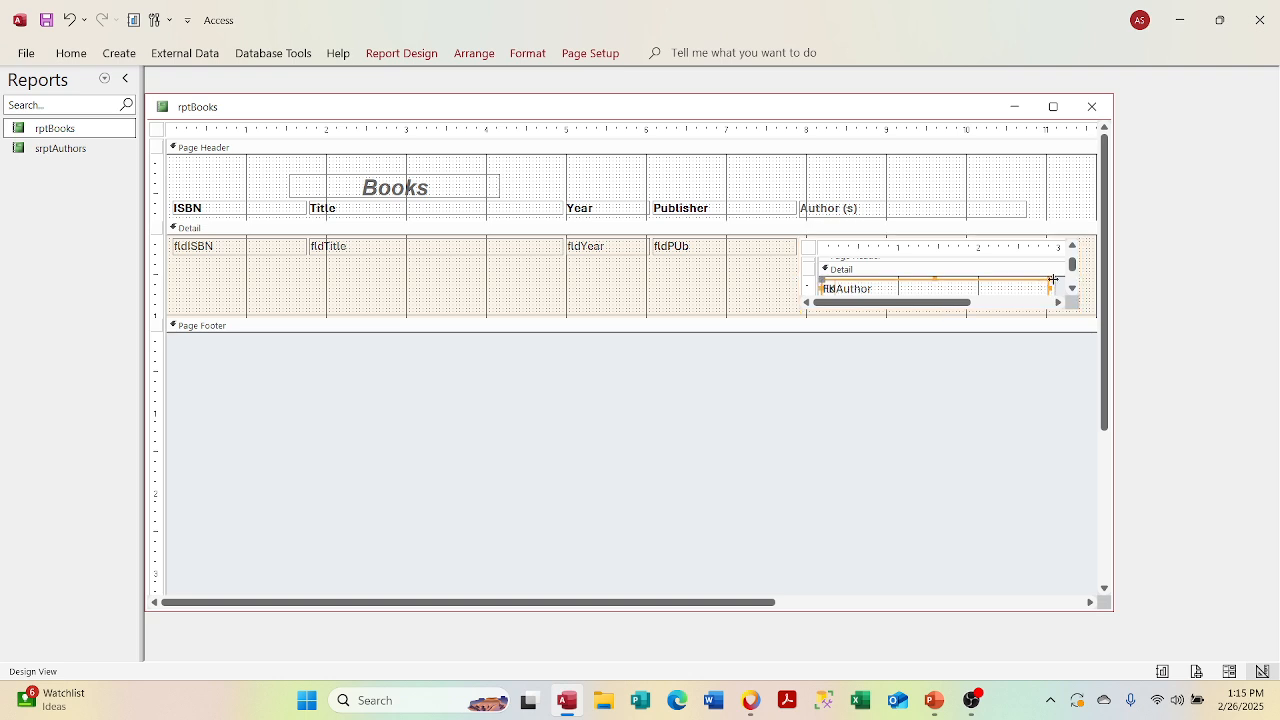
pyautogui.rightClick(1055, 289)
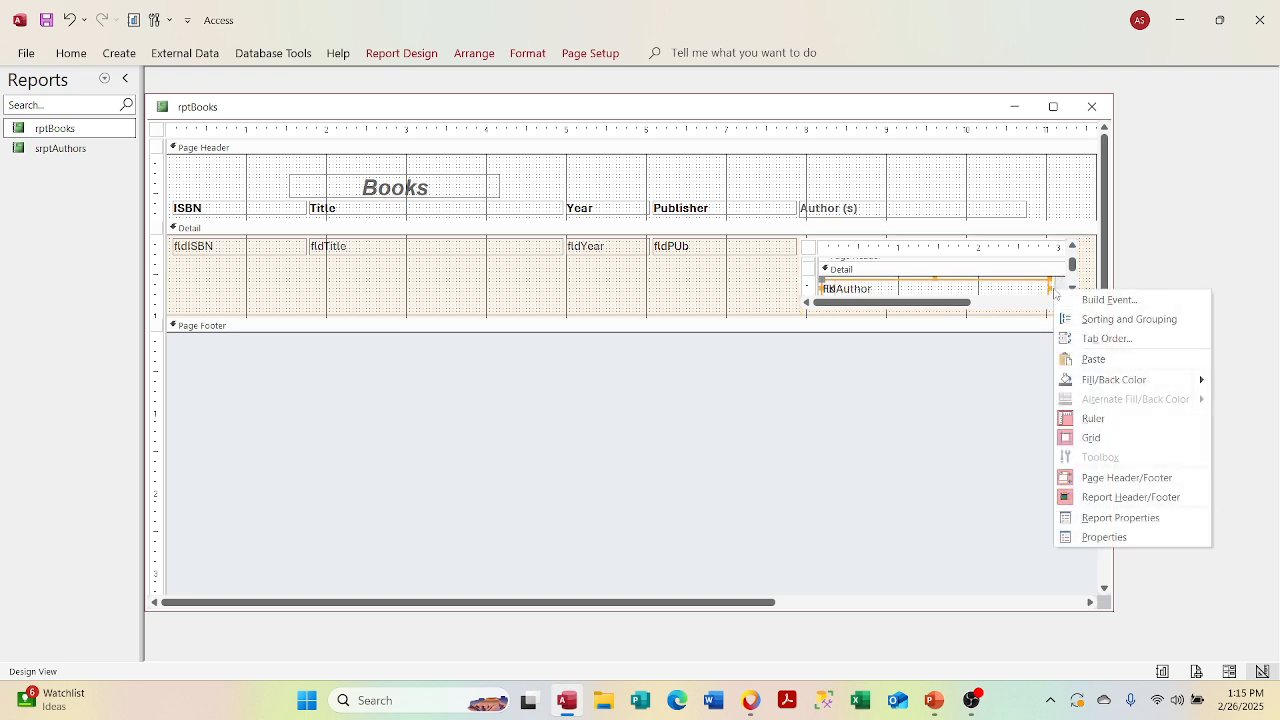
pyautogui.click(1152, 273)
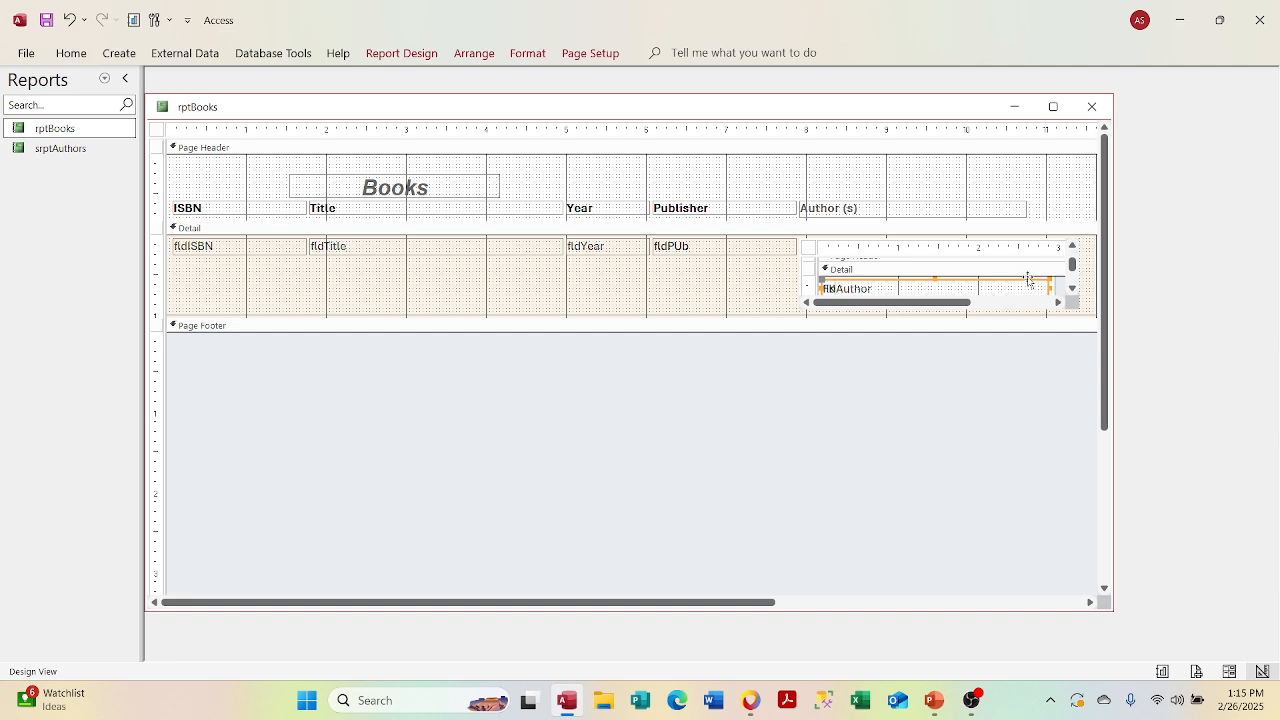
pyautogui.click(1027, 207)
pyautogui.click(1056, 207)
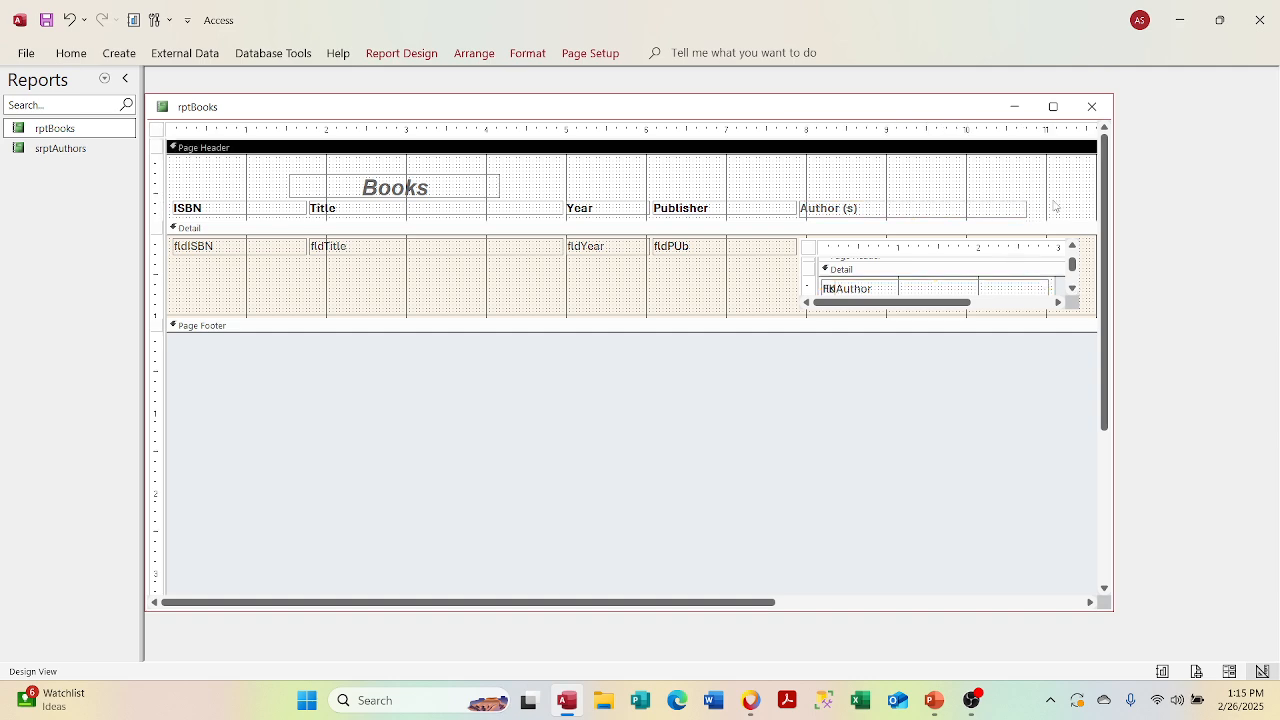
pyautogui.click(1053, 289)
pyautogui.rightClick(1053, 290)
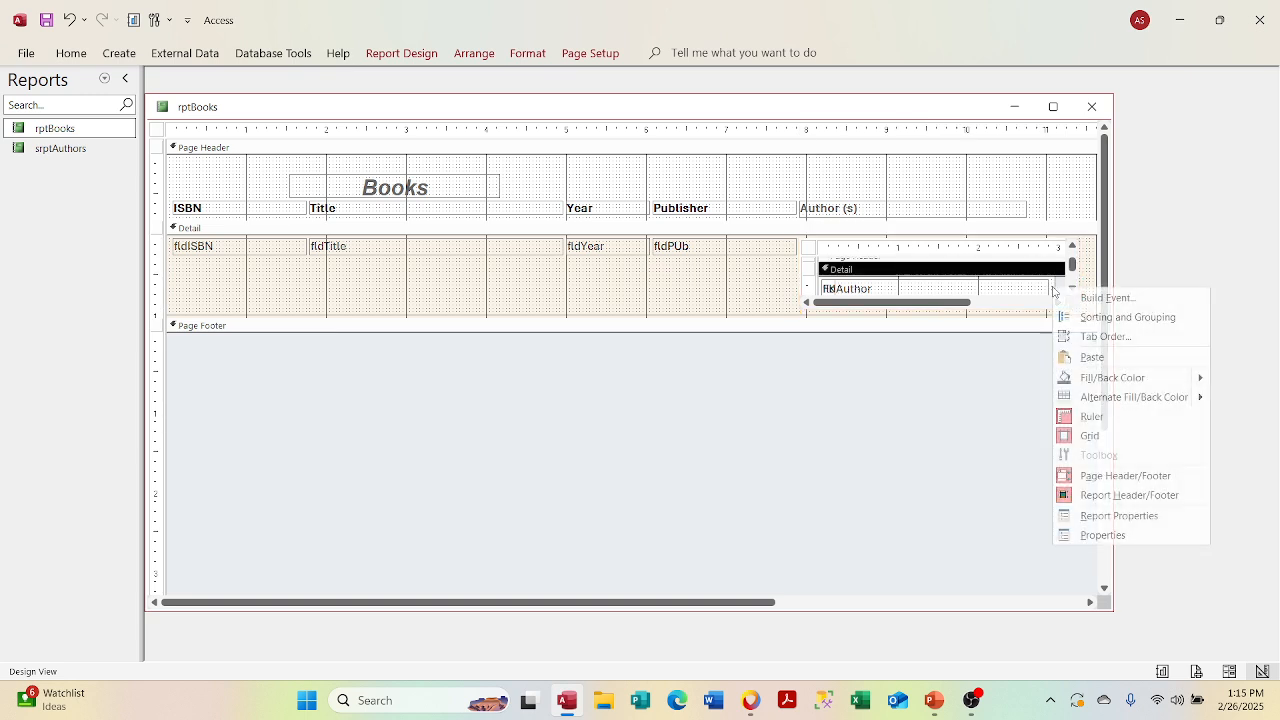
pyautogui.rightClick(1053, 290)
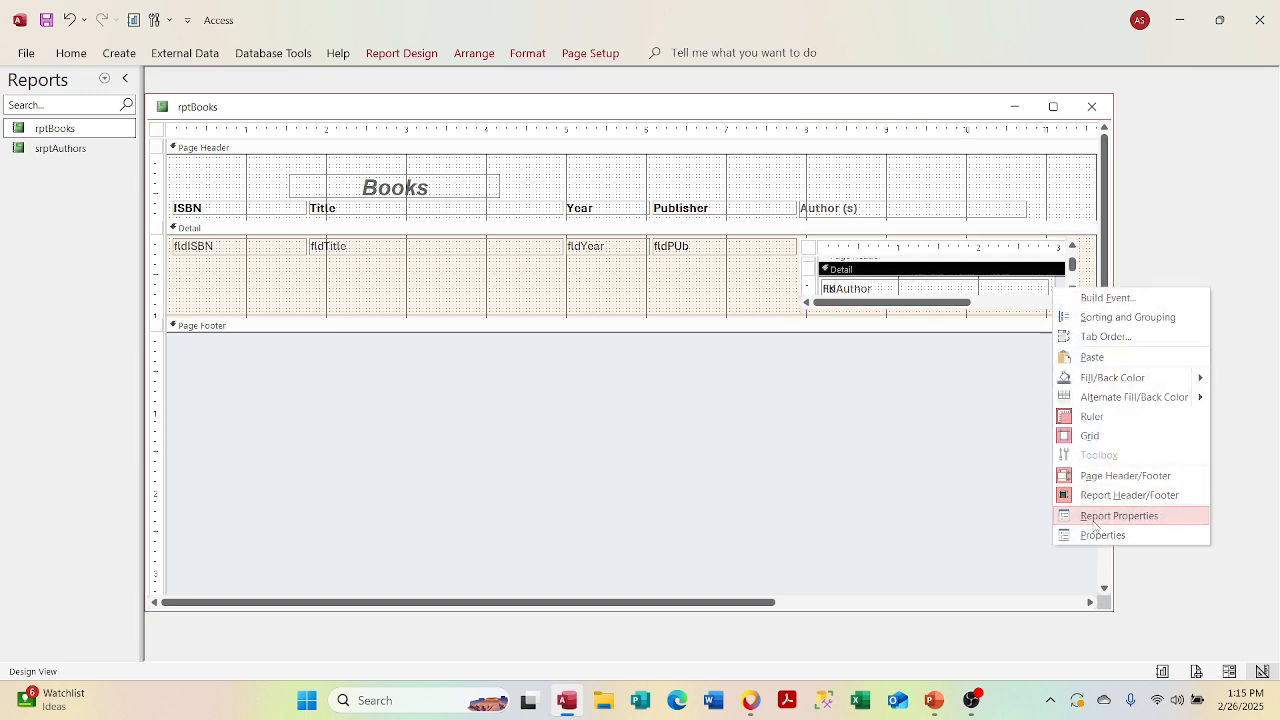
pyautogui.click(1100, 535)
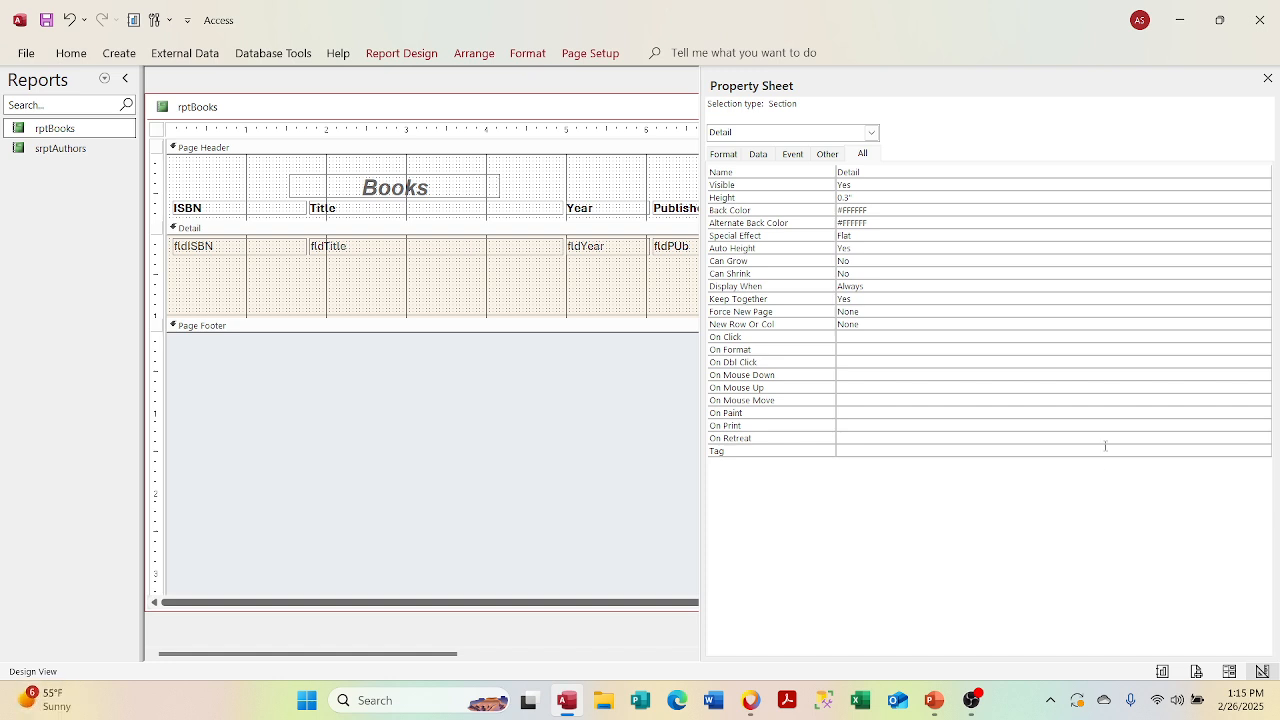
# Step: Check the Display When options of the authors subreport's Detail section and close its properties
pyautogui.click(1181, 288)
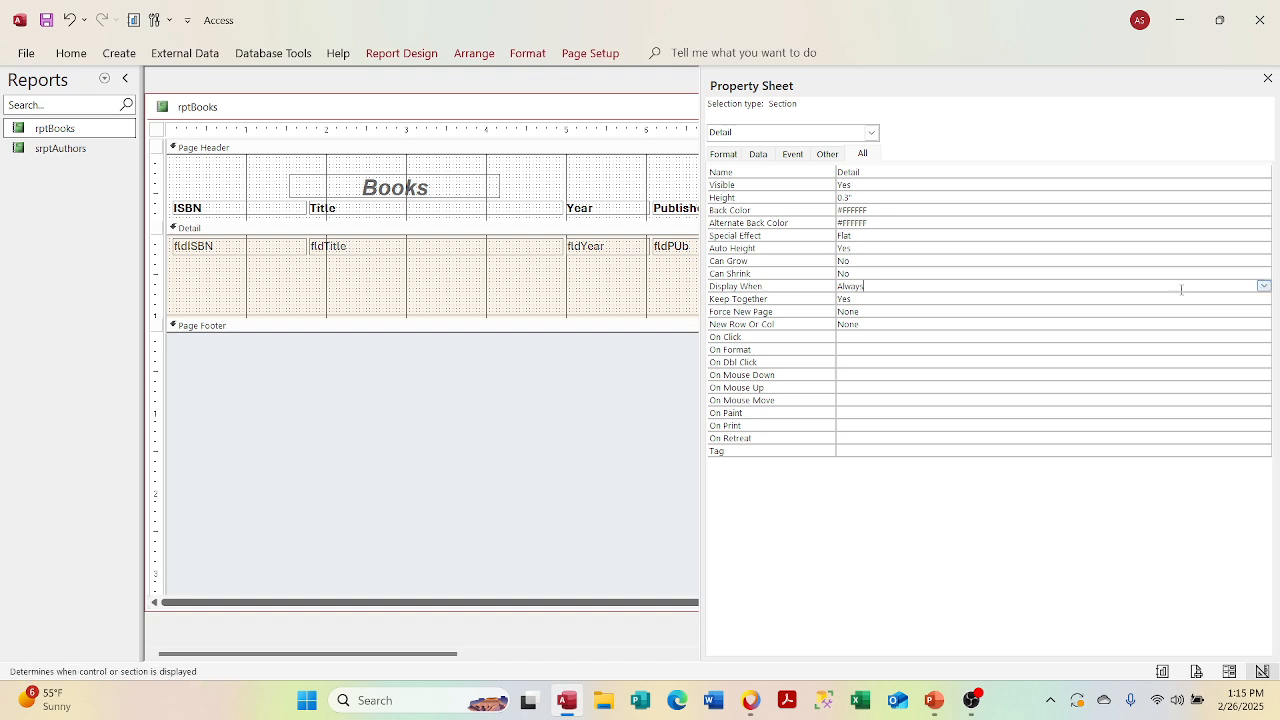
pyautogui.click(1263, 287)
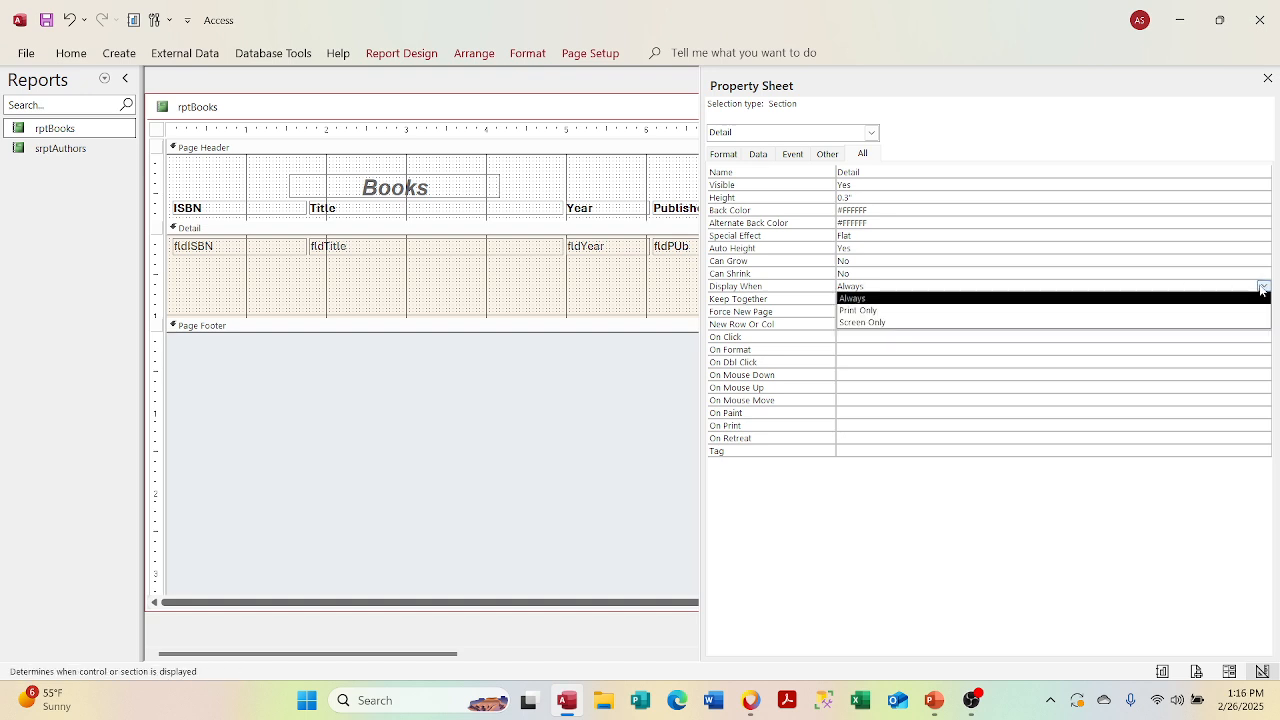
pyautogui.click(1262, 288)
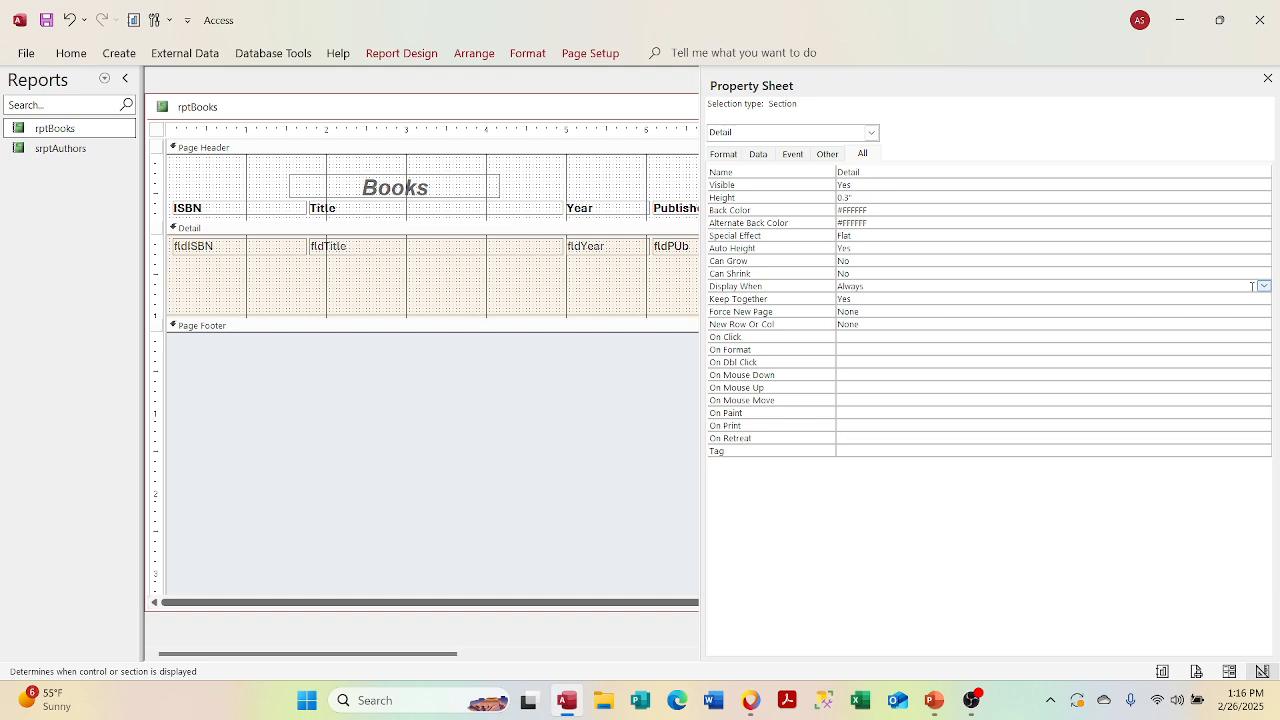
pyautogui.click(1267, 78)
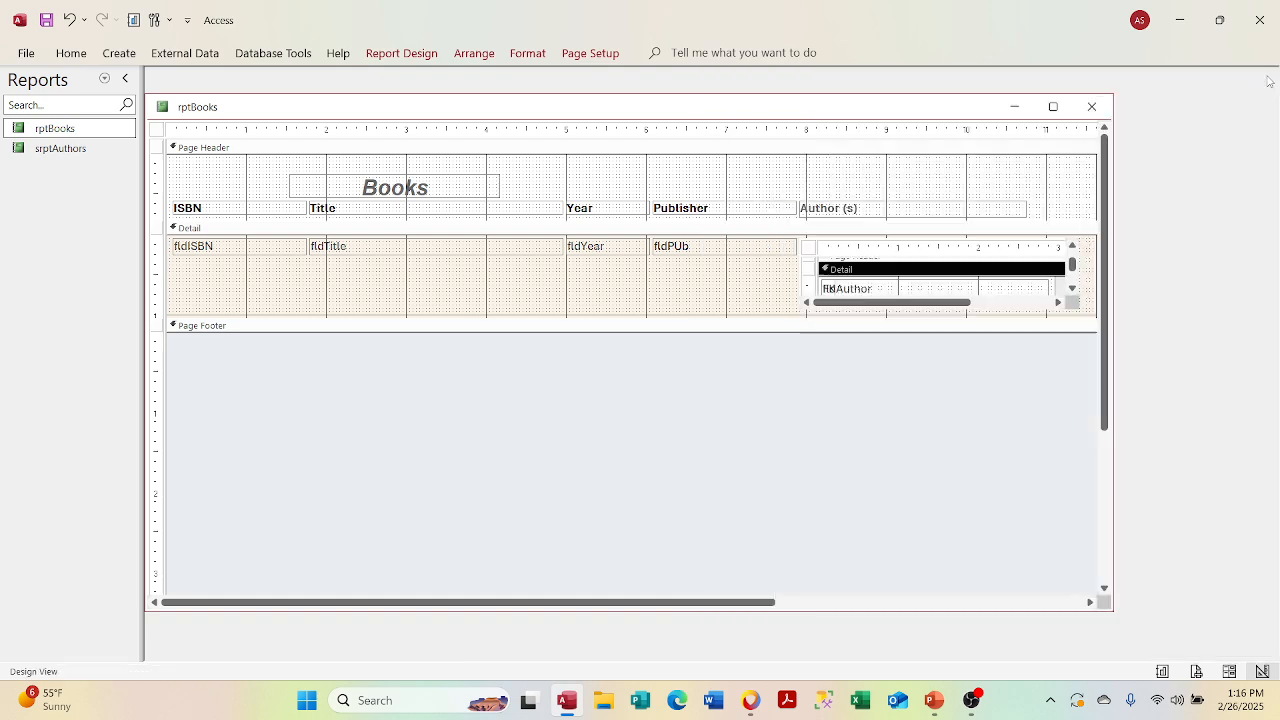
# Step: Close the rptBooks report and save its changes
pyautogui.rightClick(471, 107)
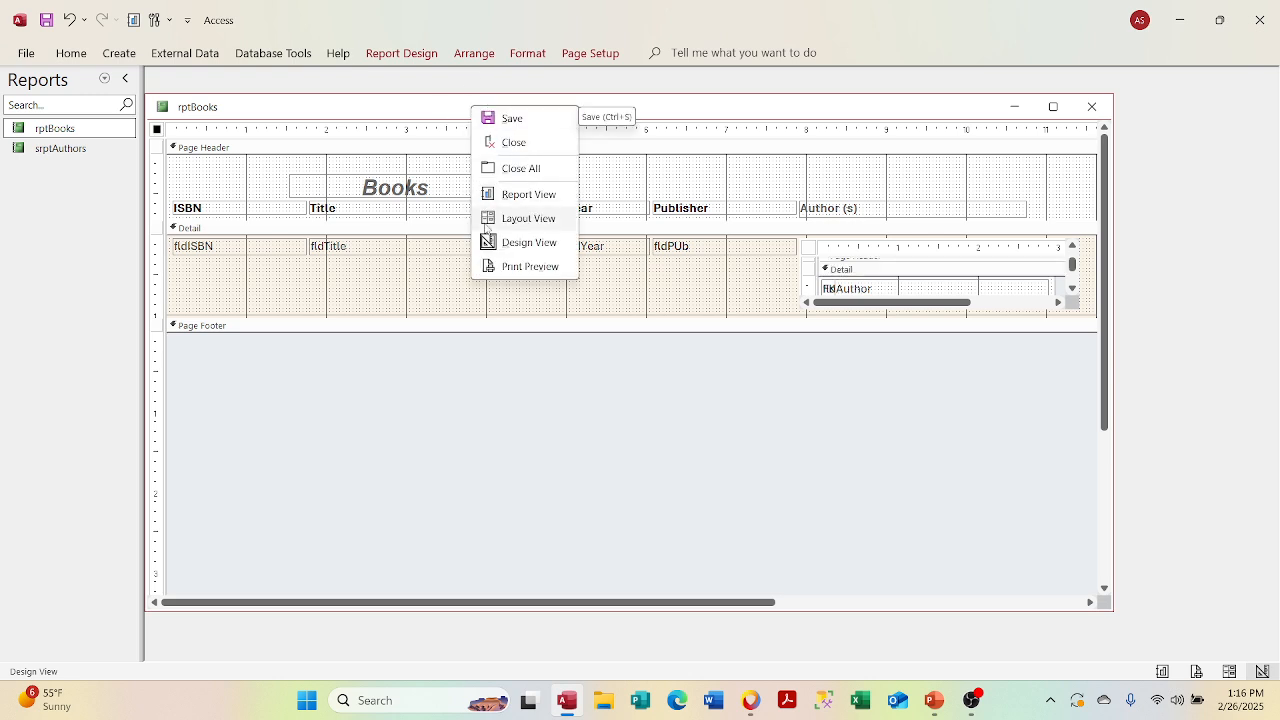
pyautogui.click(1092, 106)
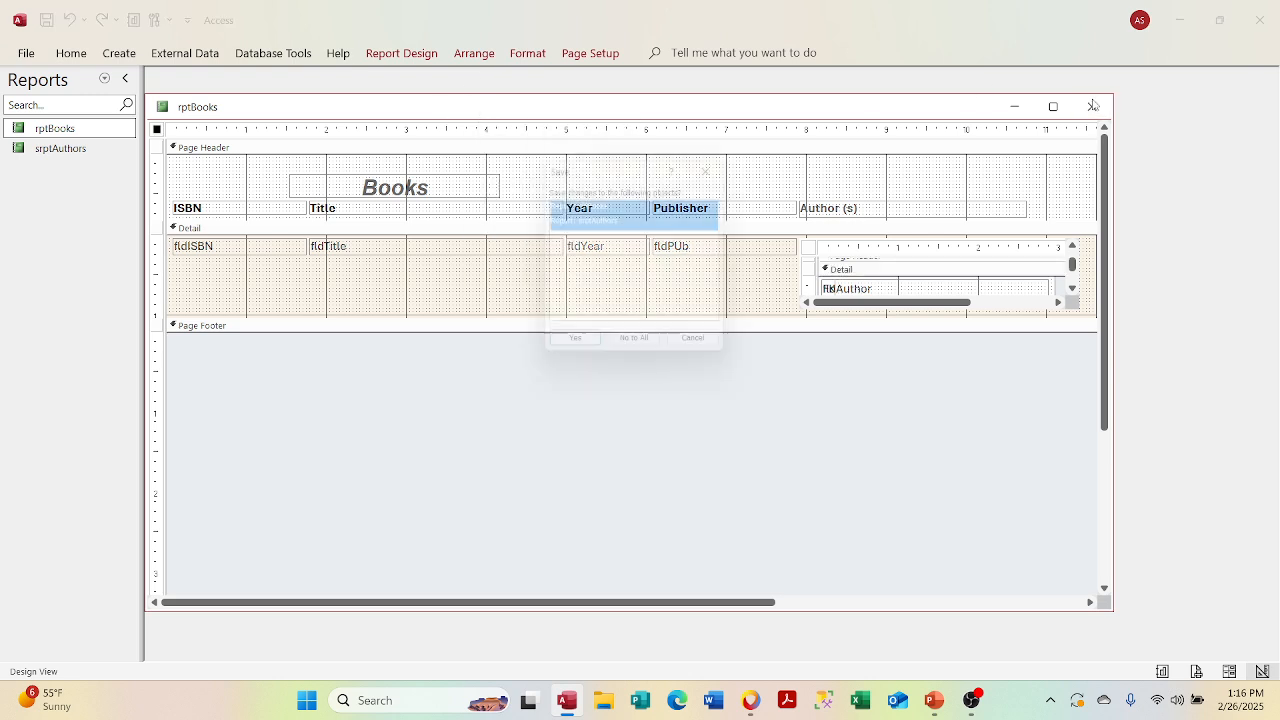
pyautogui.click(583, 350)
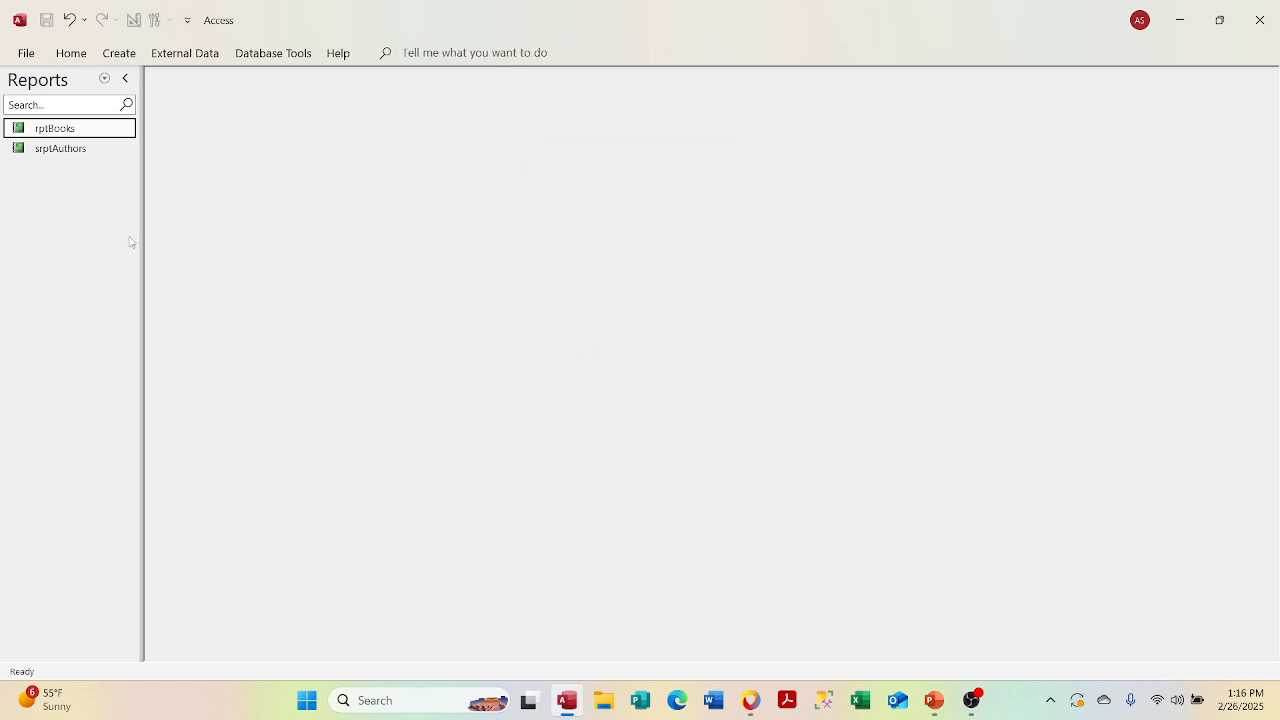
# Step: Open the standalone srptAuthors report in Design View and display its Detail section's properties
pyautogui.doubleClick(60, 148)
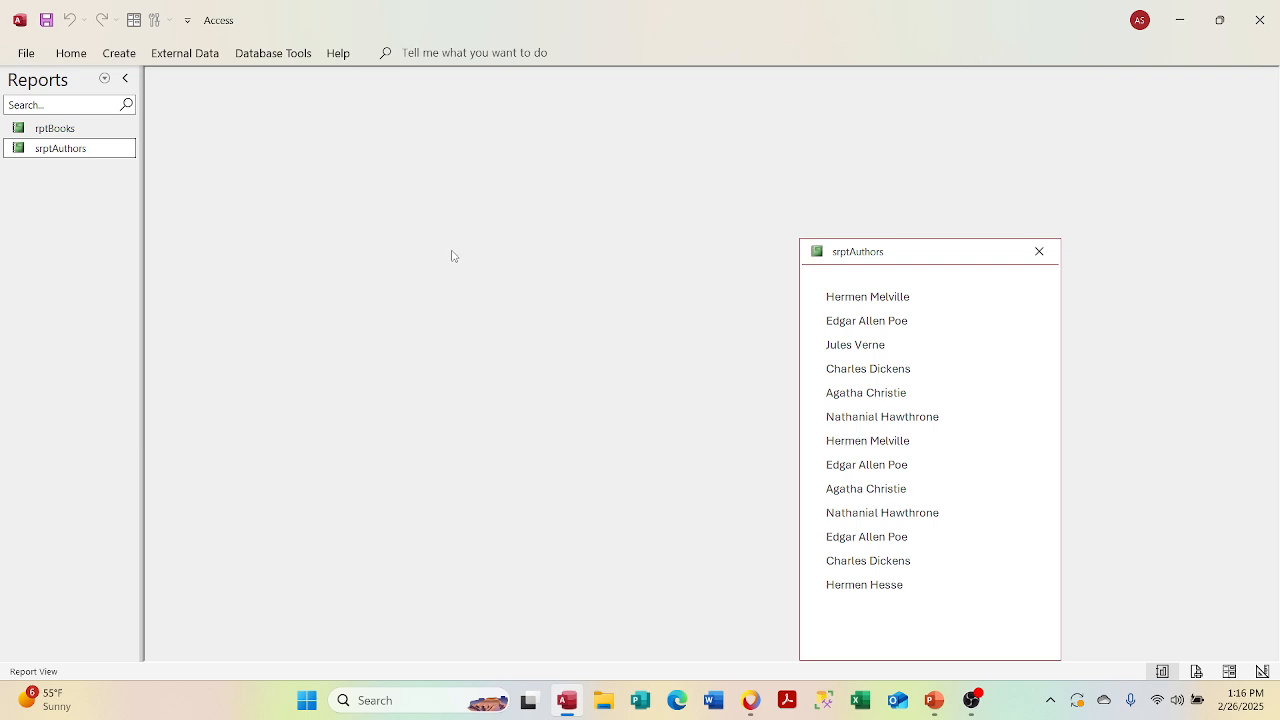
pyautogui.rightClick(889, 279)
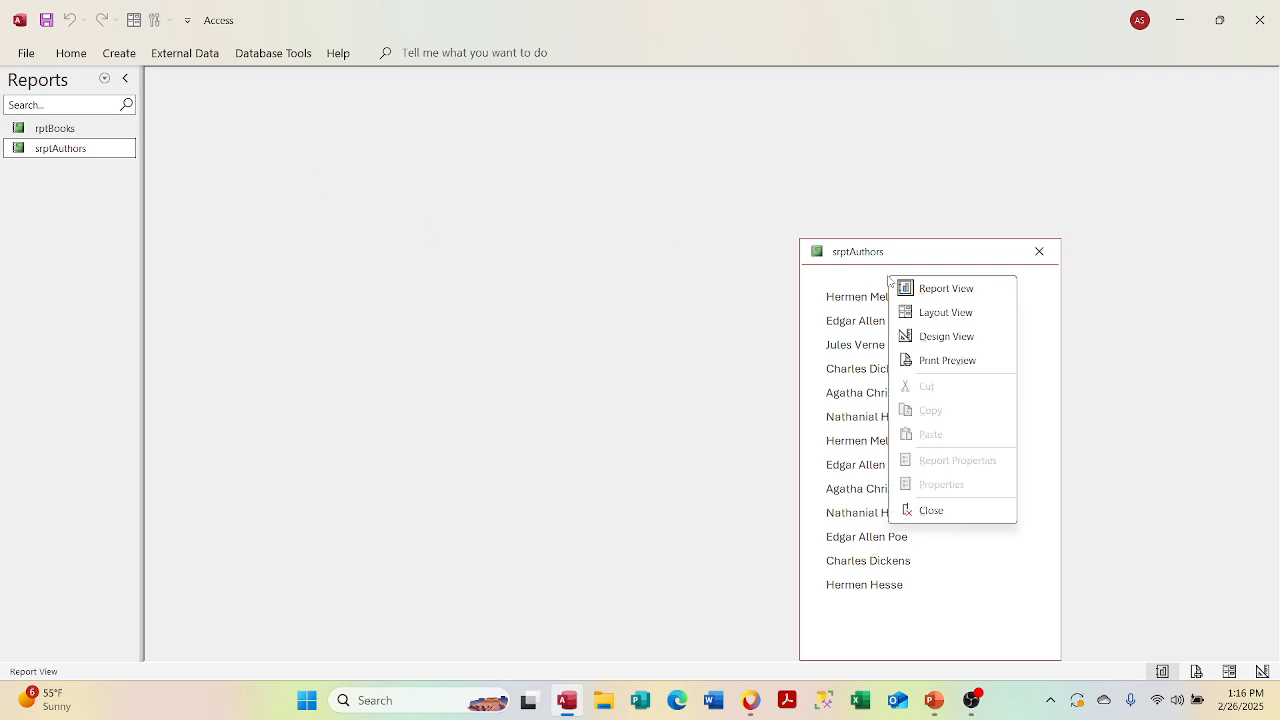
pyautogui.click(924, 337)
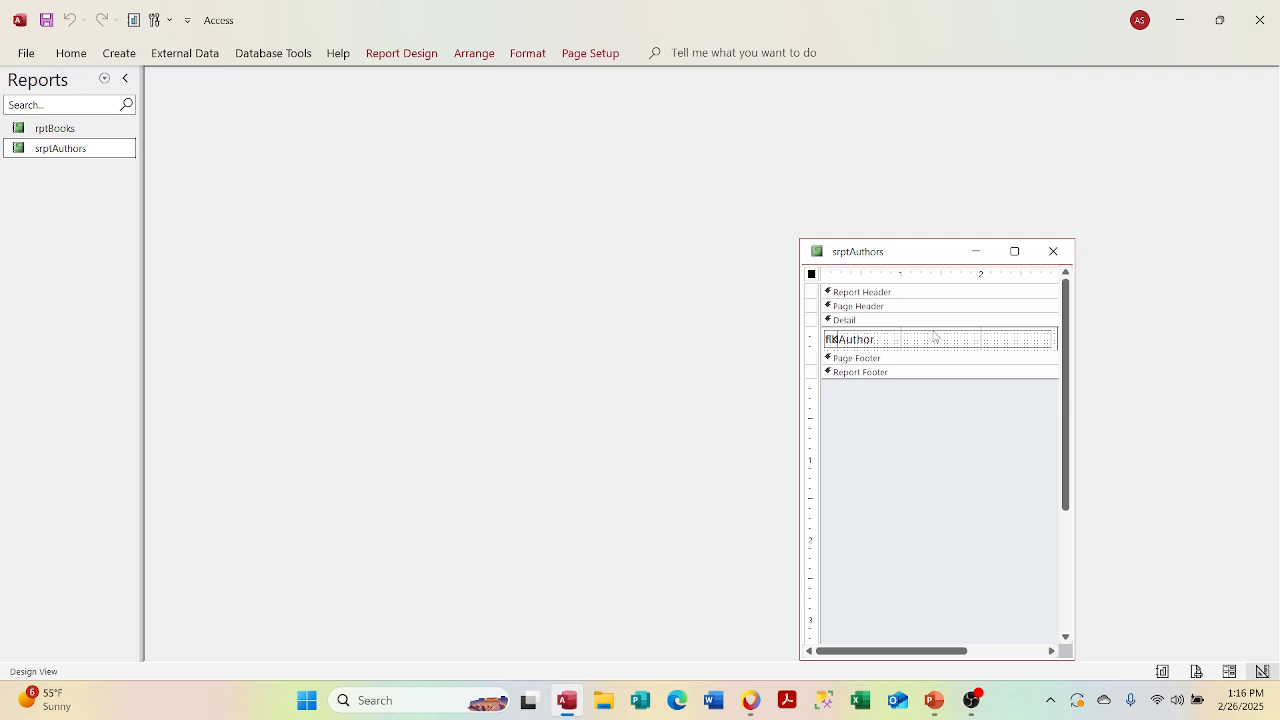
pyautogui.click(1056, 342)
pyautogui.rightClick(1056, 342)
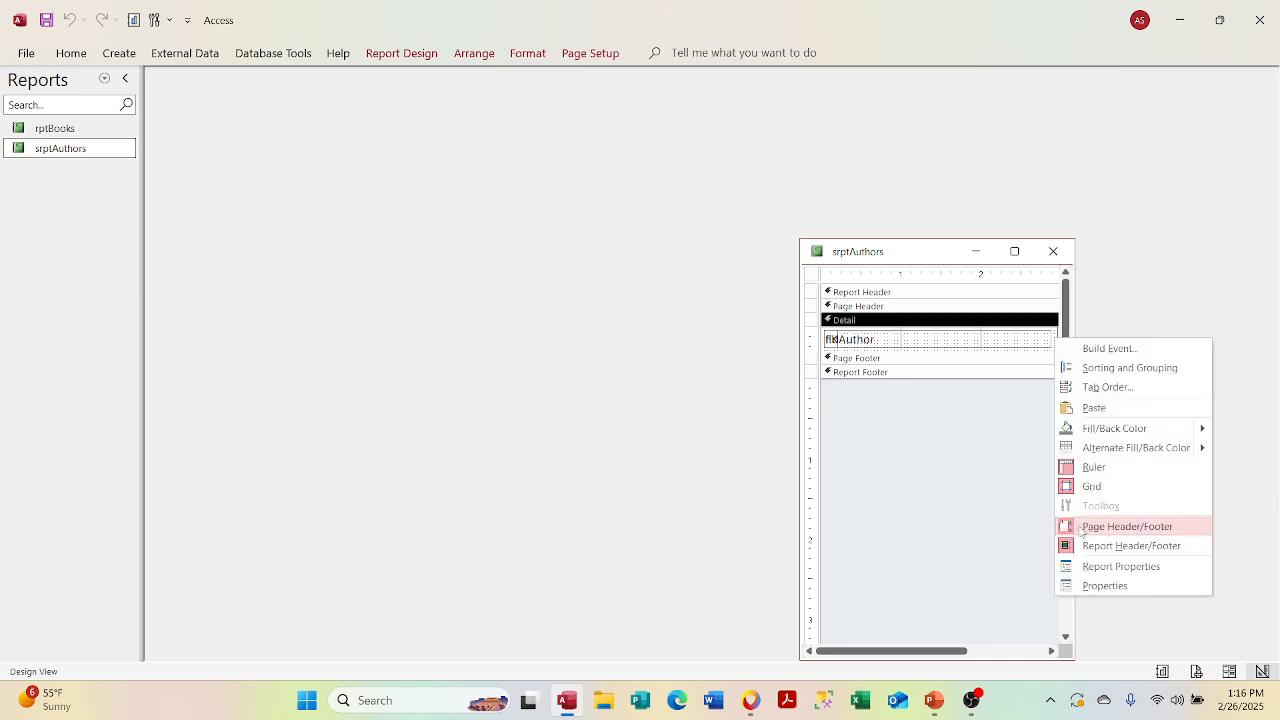
pyautogui.click(1070, 588)
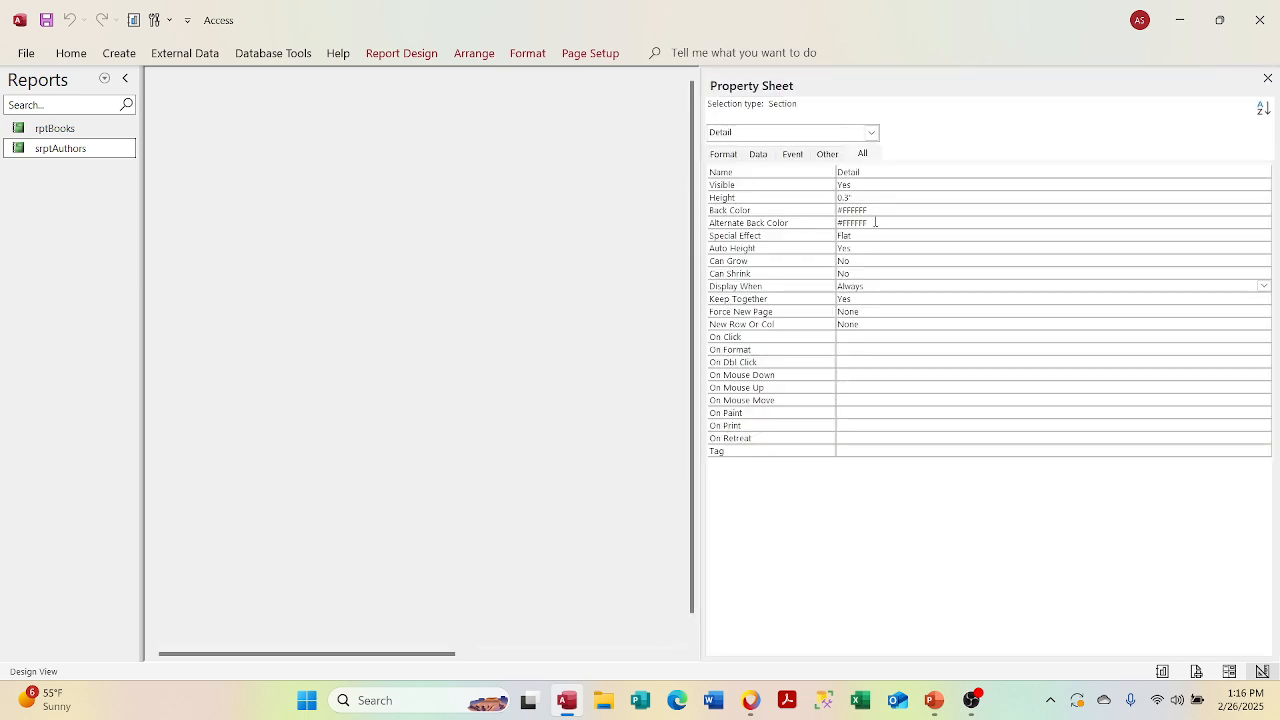
# Step: Try an Alternate Back Color of 0 for the srptAuthors Detail section and undo the change
pyautogui.click(722, 212)
pyautogui.click(722, 224)
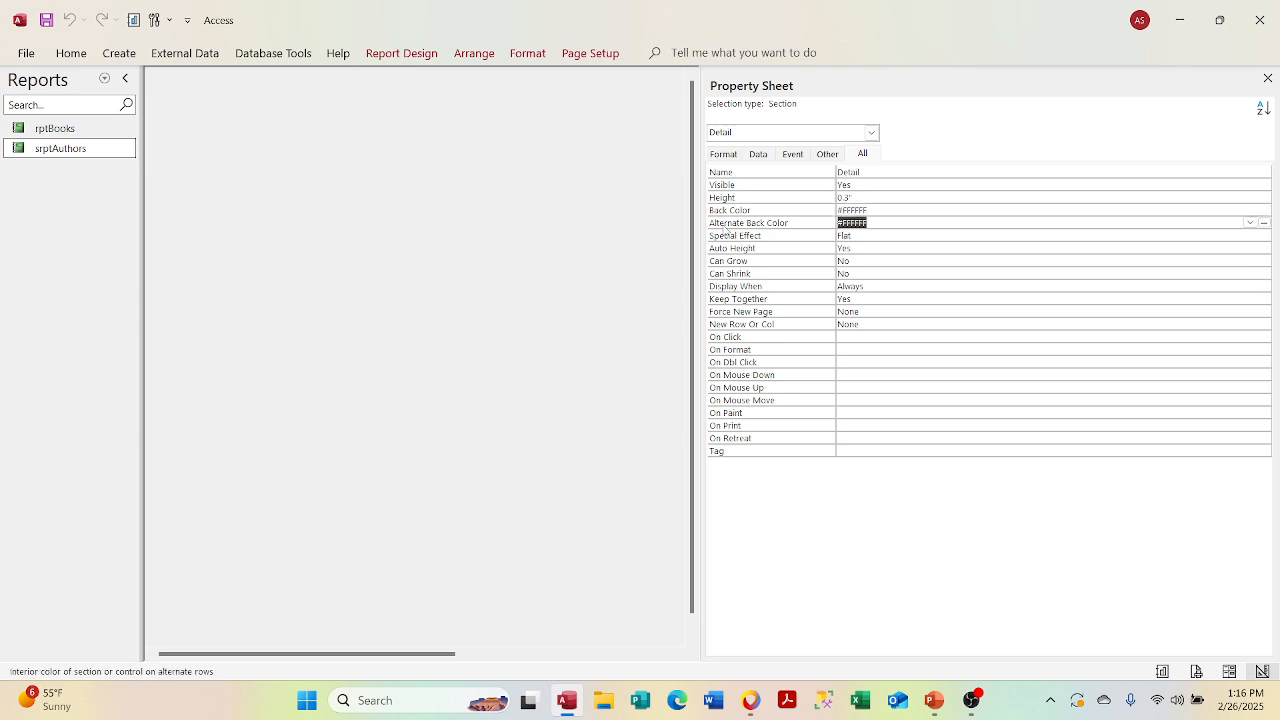
pyautogui.write('0')
pyautogui.click(891, 209)
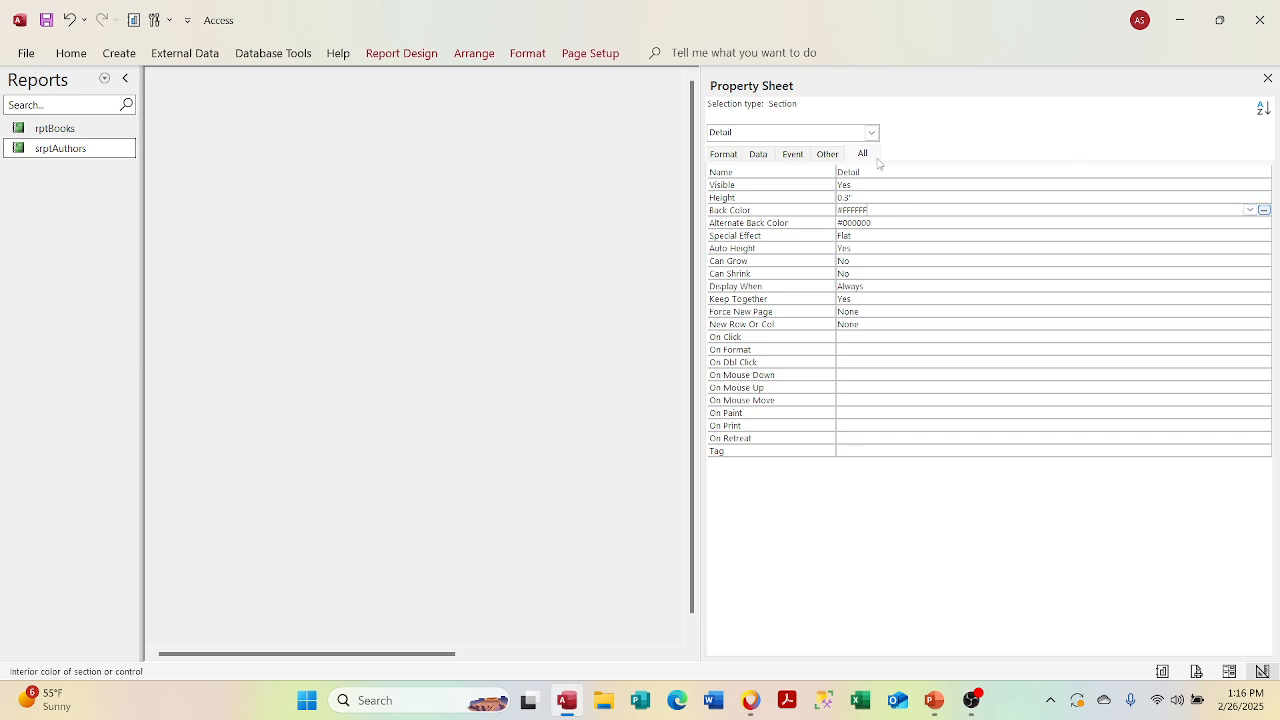
pyautogui.click(70, 19)
# Step: Review the Detail section's format and data properties and close srptAuthors without saving changes
pyautogui.click(741, 158)
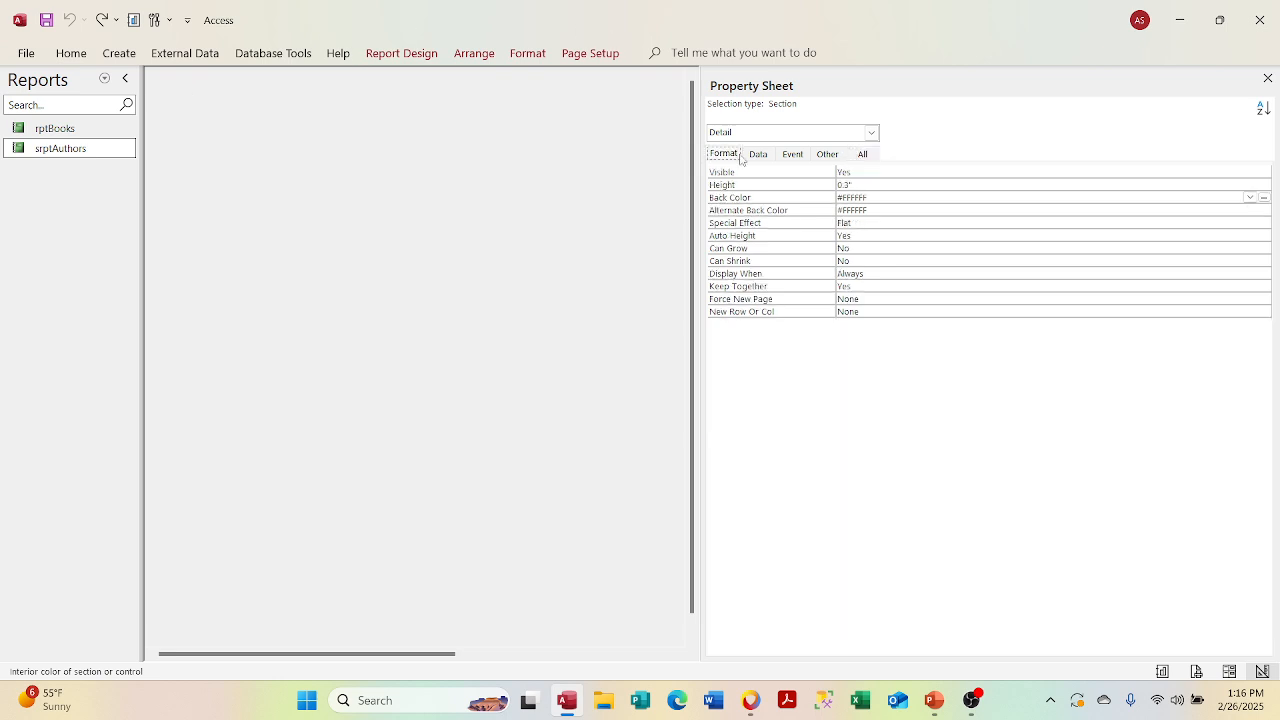
pyautogui.click(762, 156)
pyautogui.click(716, 153)
pyautogui.click(1267, 78)
pyautogui.click(1062, 252)
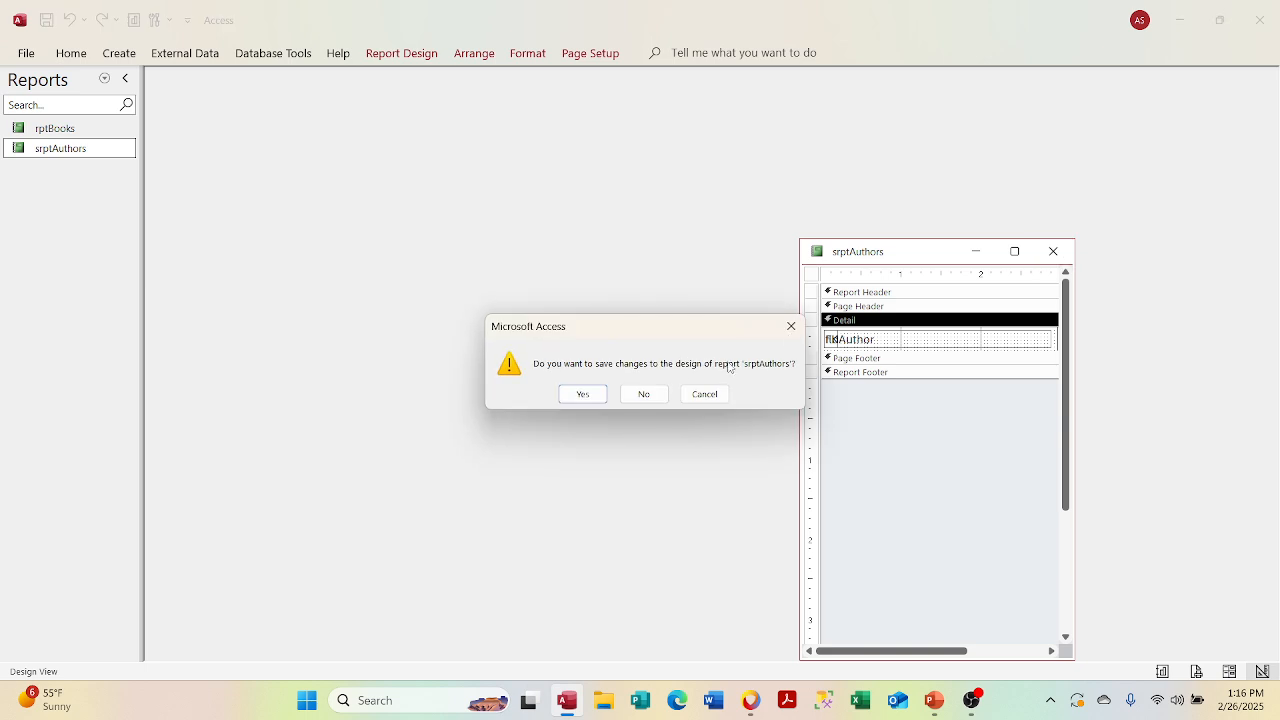
pyautogui.click(640, 392)
# Step: Reopen the rptBooks report and switch it to Design View
pyautogui.doubleClick(60, 128)
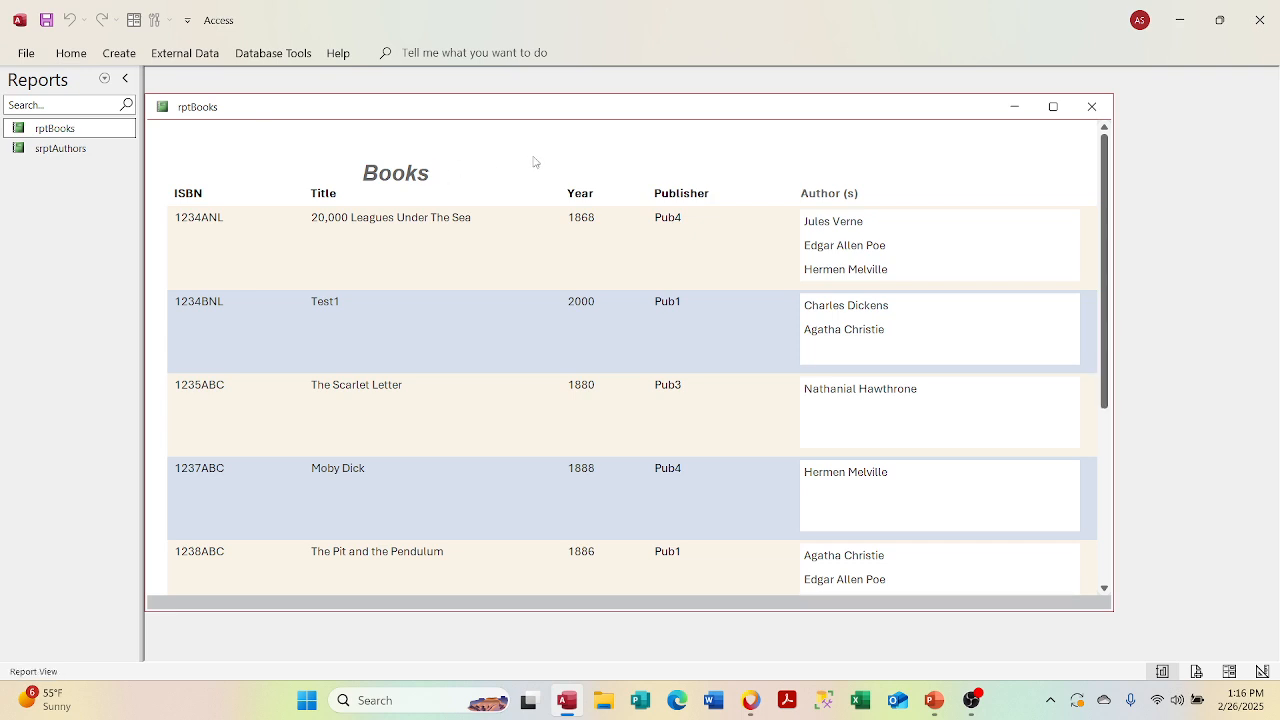
pyautogui.rightClick(536, 162)
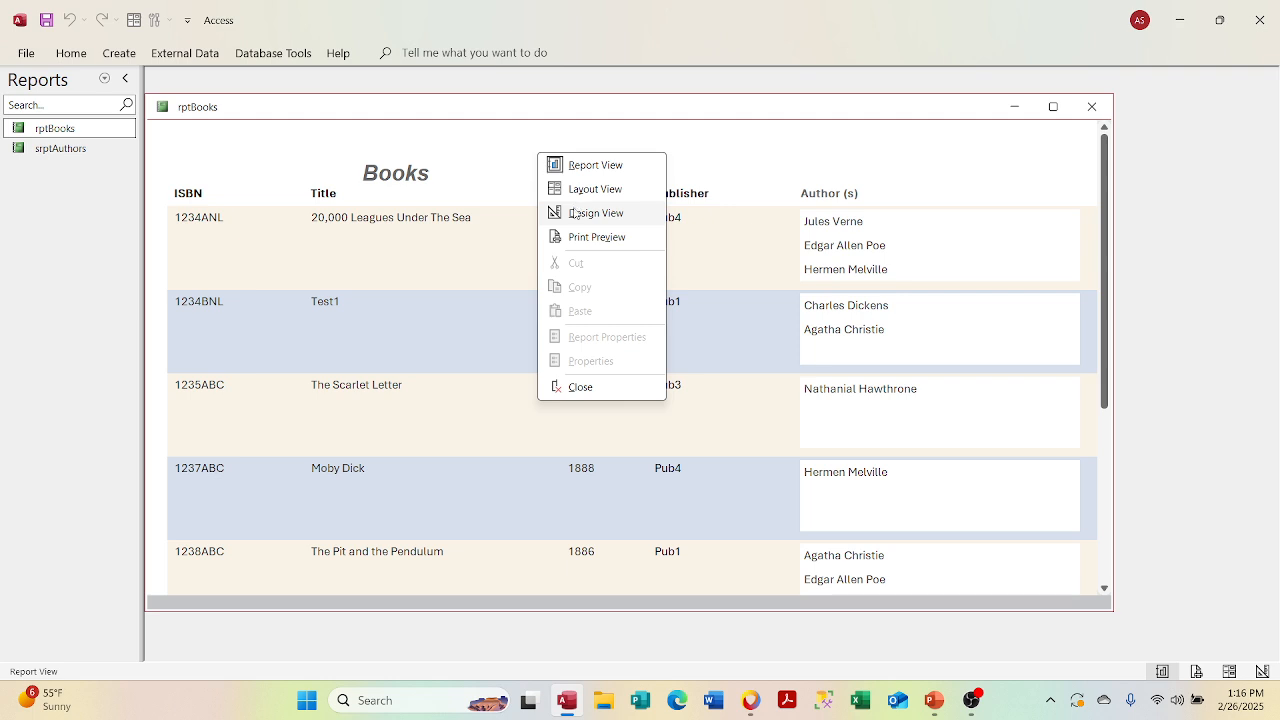
pyautogui.click(580, 212)
pyautogui.click(824, 243)
pyautogui.rightClick(822, 242)
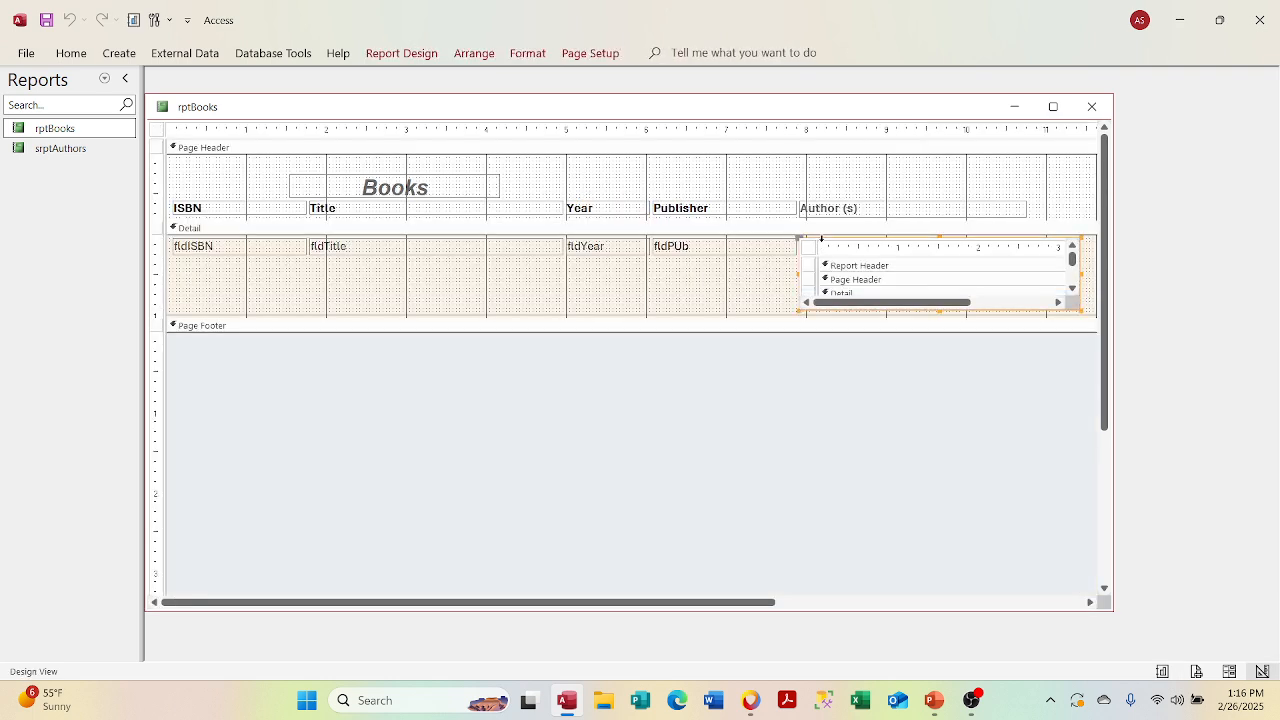
pyautogui.click(805, 247)
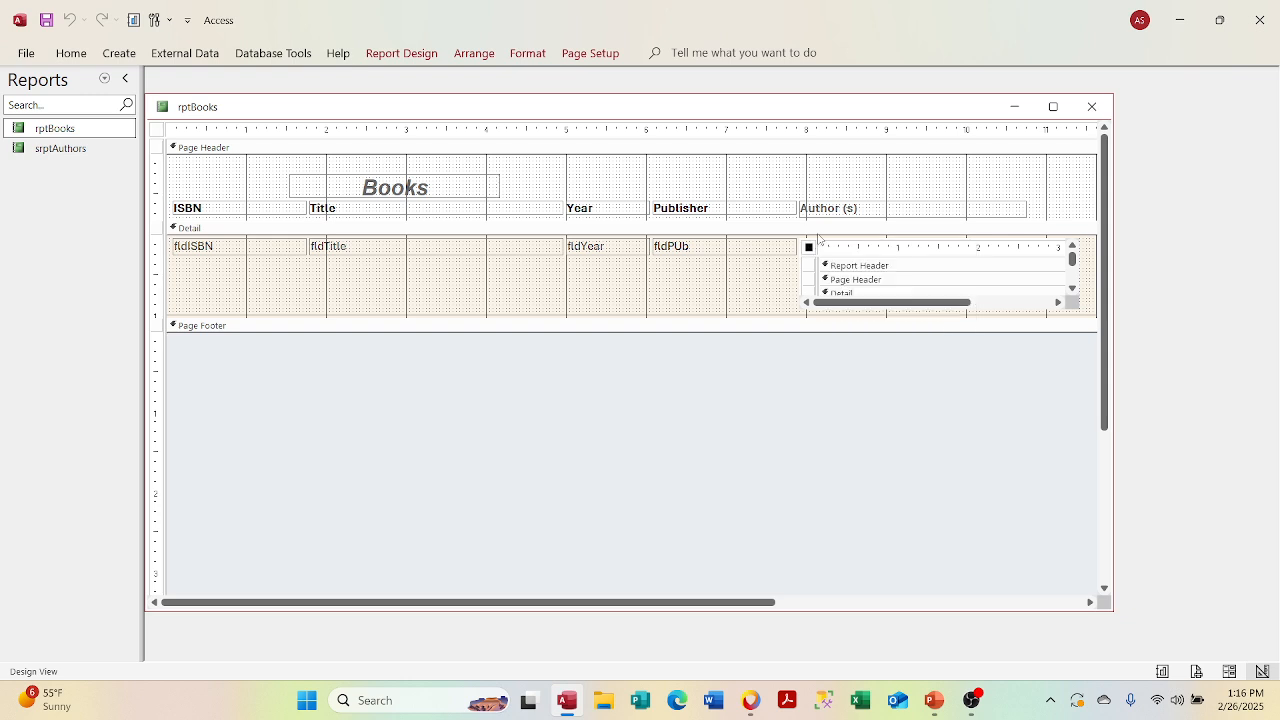
pyautogui.click(816, 231)
pyautogui.click(820, 238)
pyautogui.rightClick(820, 240)
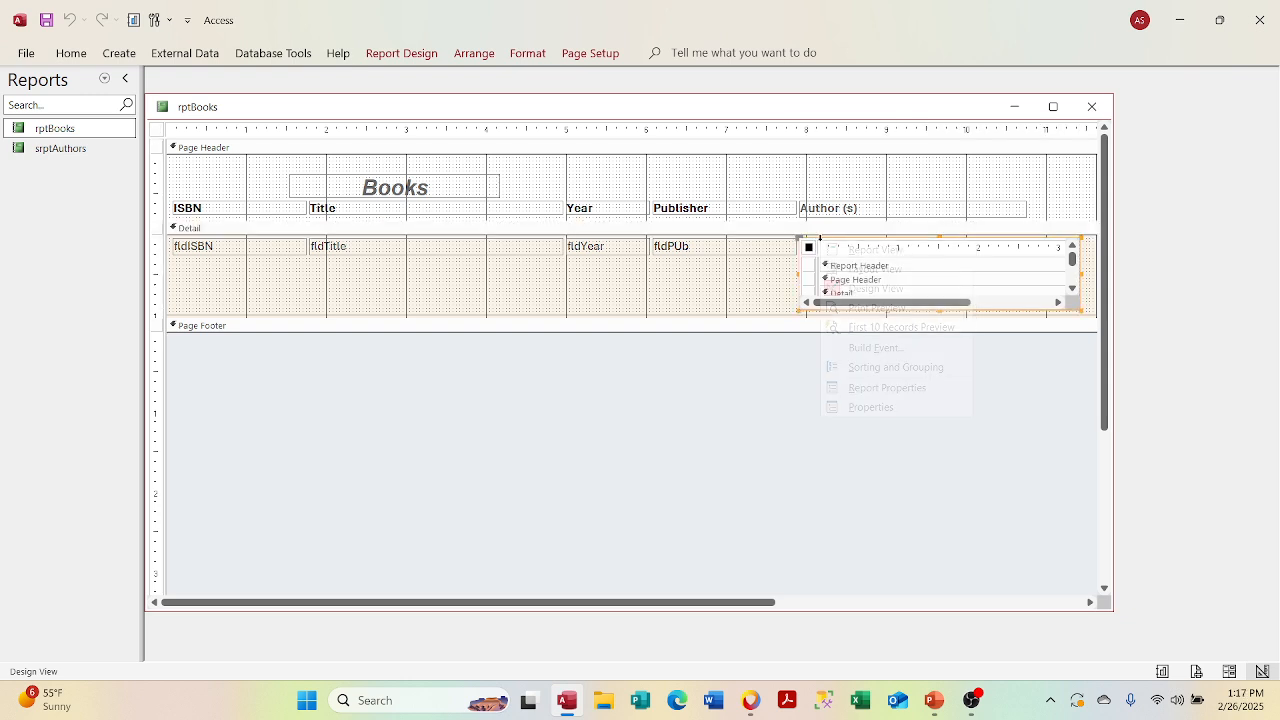
pyautogui.click(800, 283)
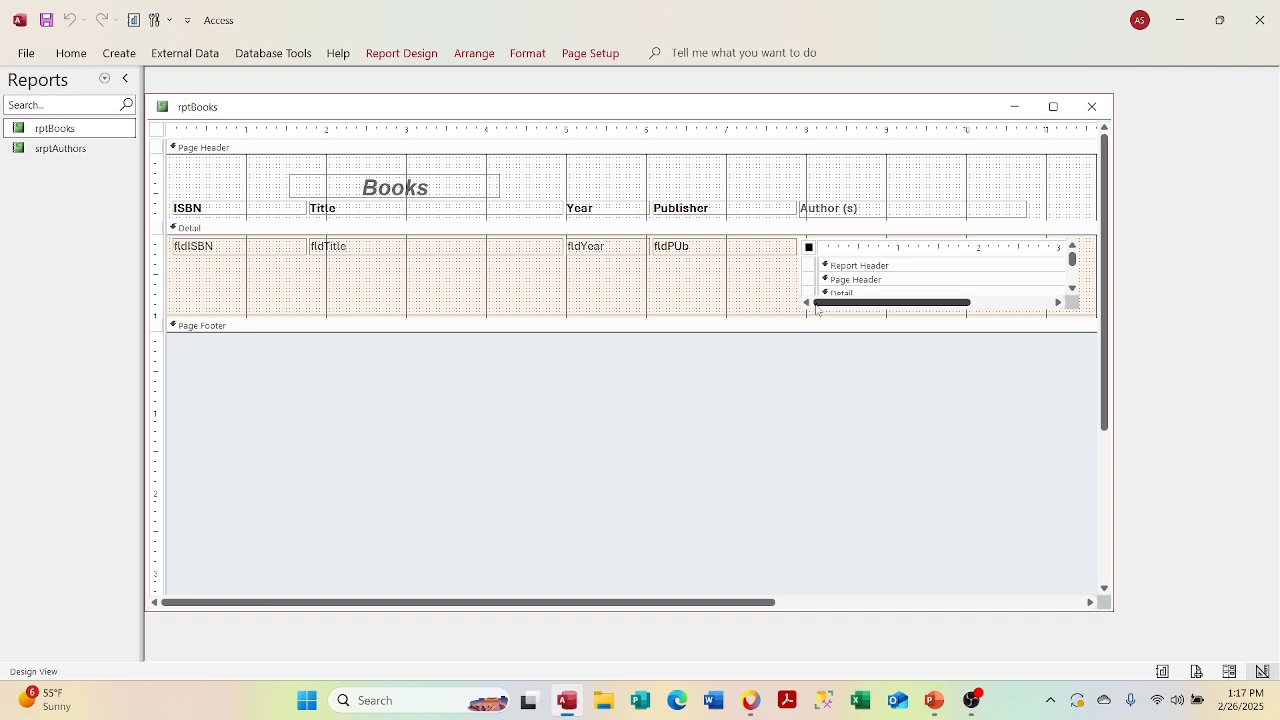
pyautogui.click(802, 285)
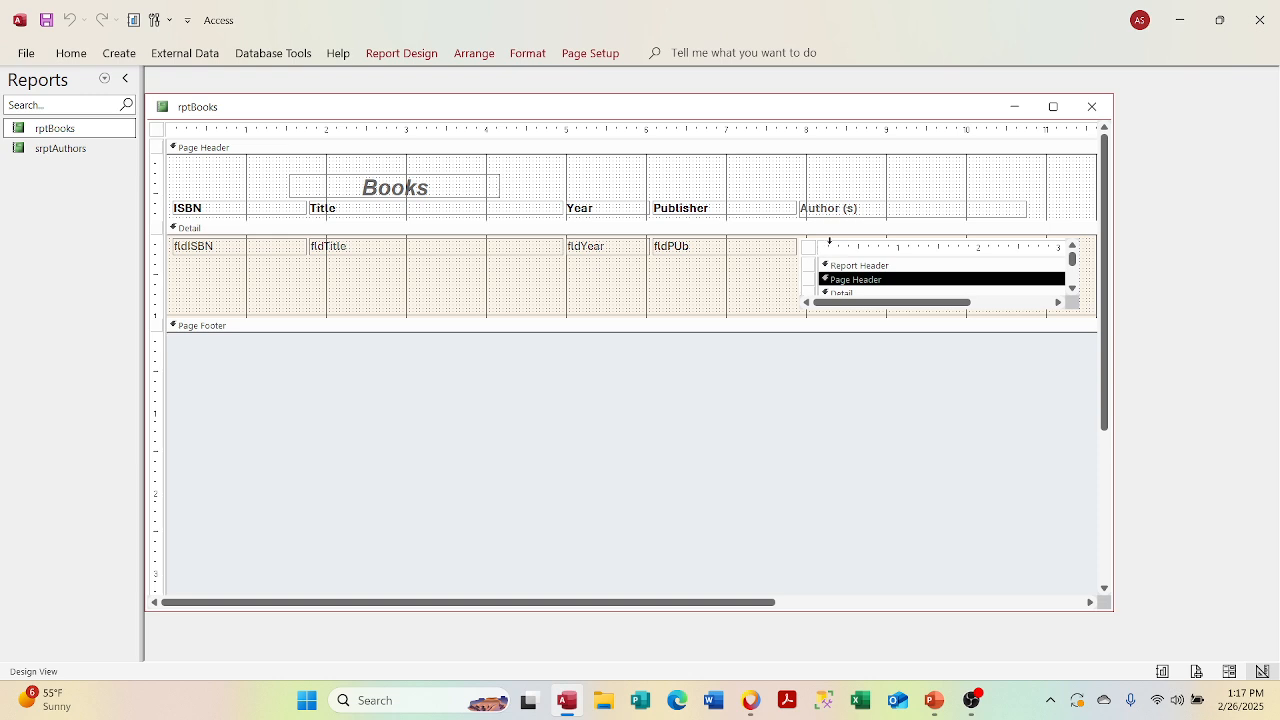
# Step: Examine the format, data, event and other properties of the srptAuthors subreport control, including the complete list
pyautogui.click(830, 244)
pyautogui.rightClick(829, 238)
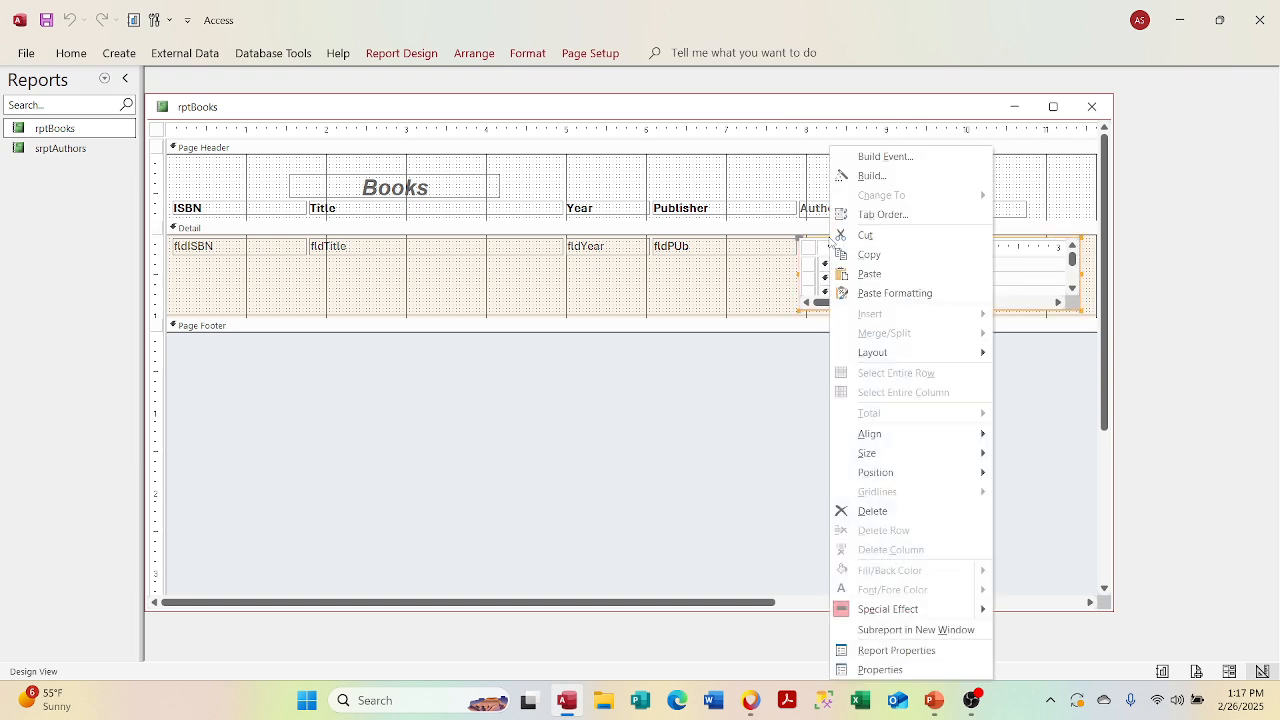
pyautogui.click(880, 651)
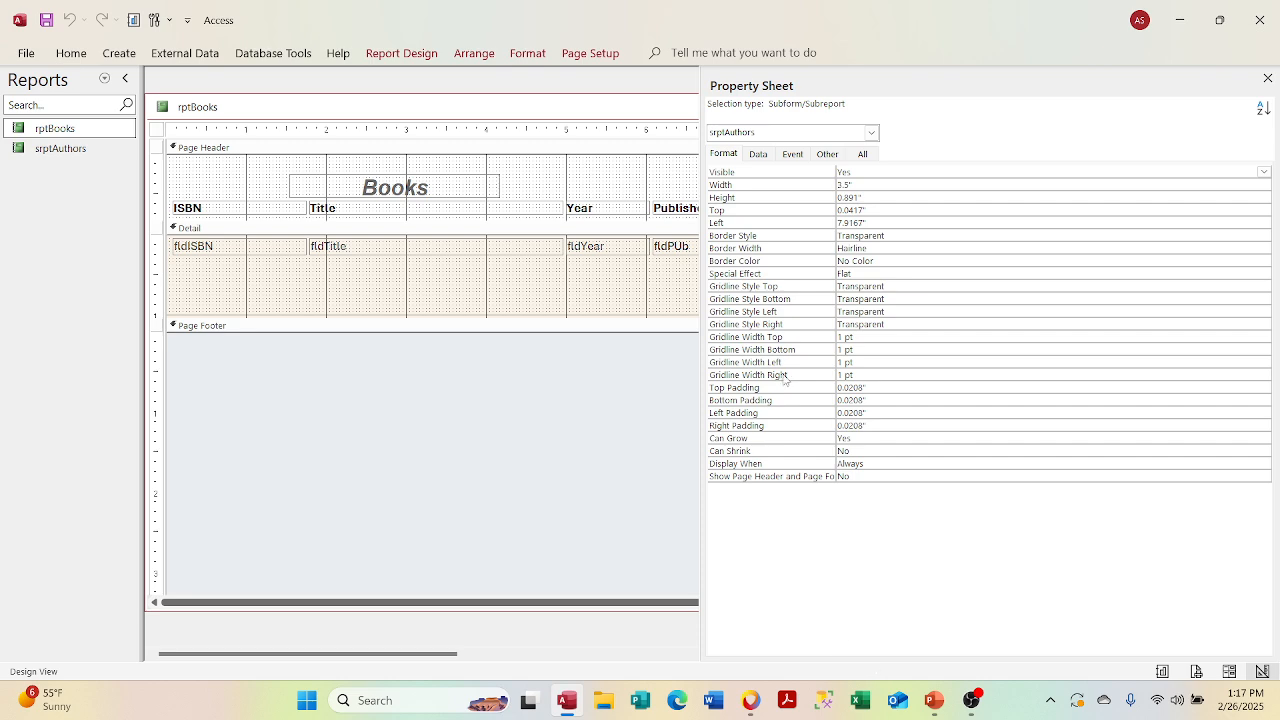
pyautogui.click(757, 155)
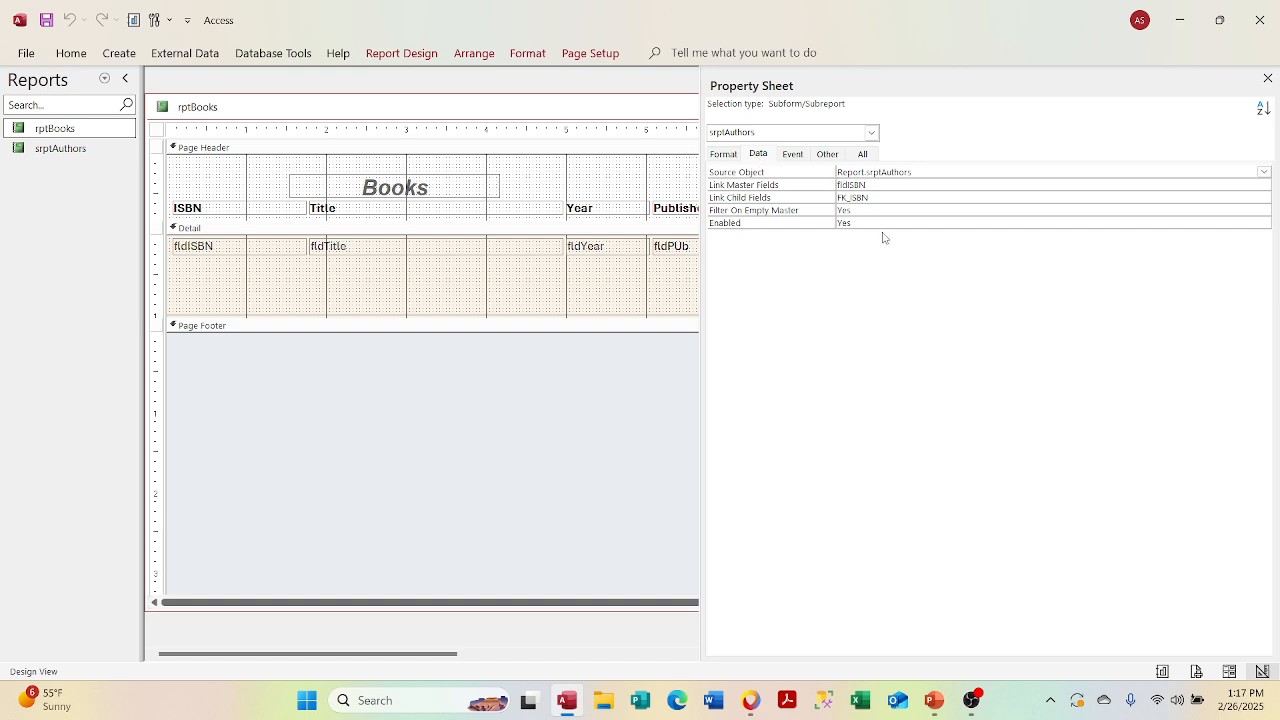
pyautogui.click(792, 154)
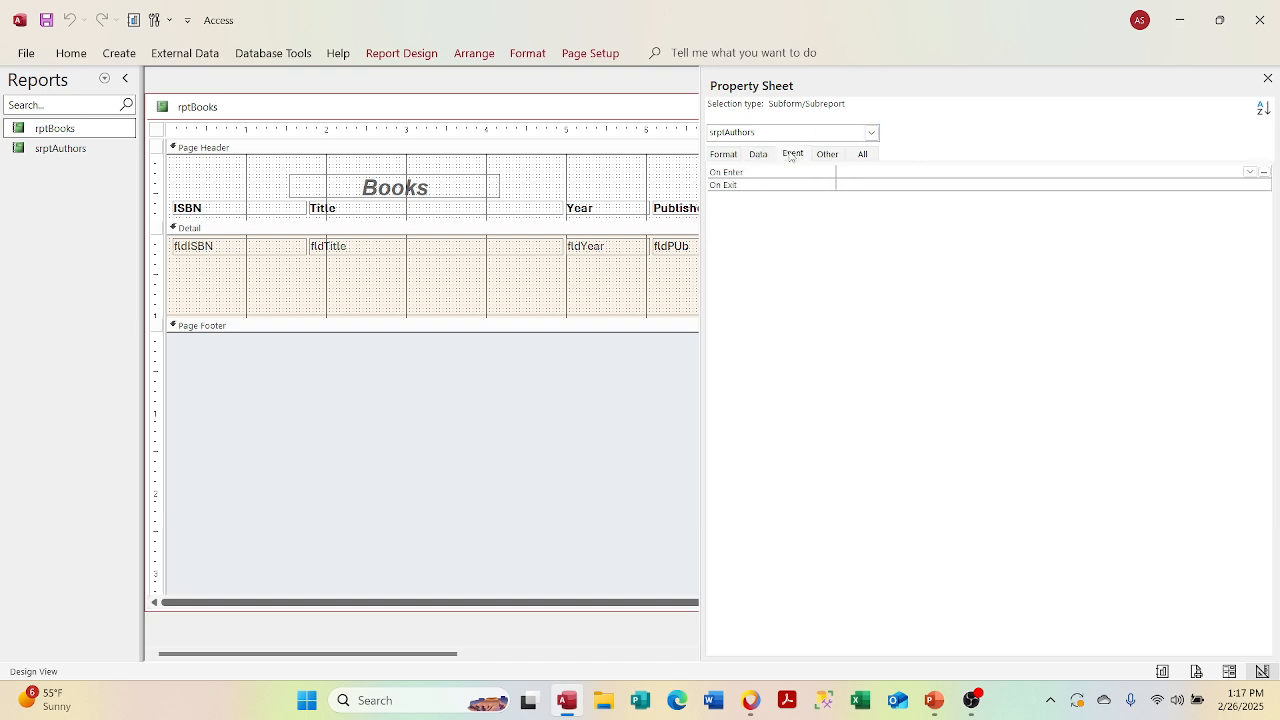
pyautogui.click(834, 153)
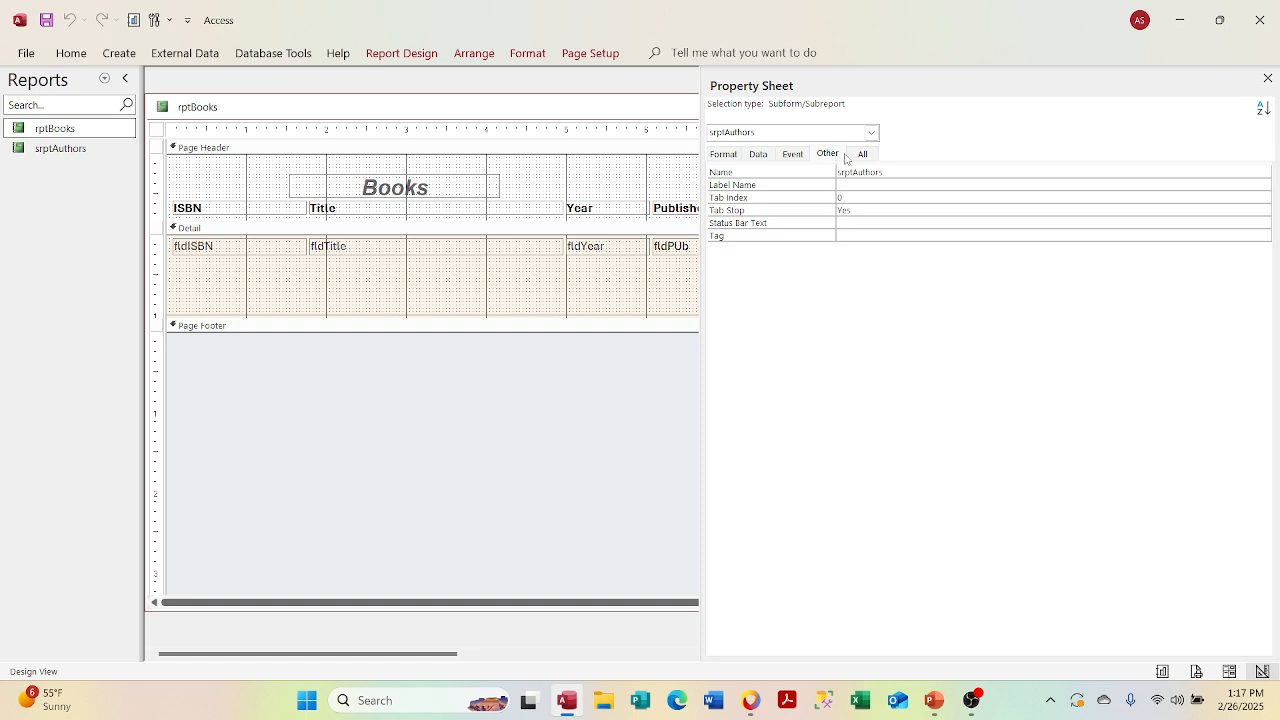
pyautogui.click(862, 154)
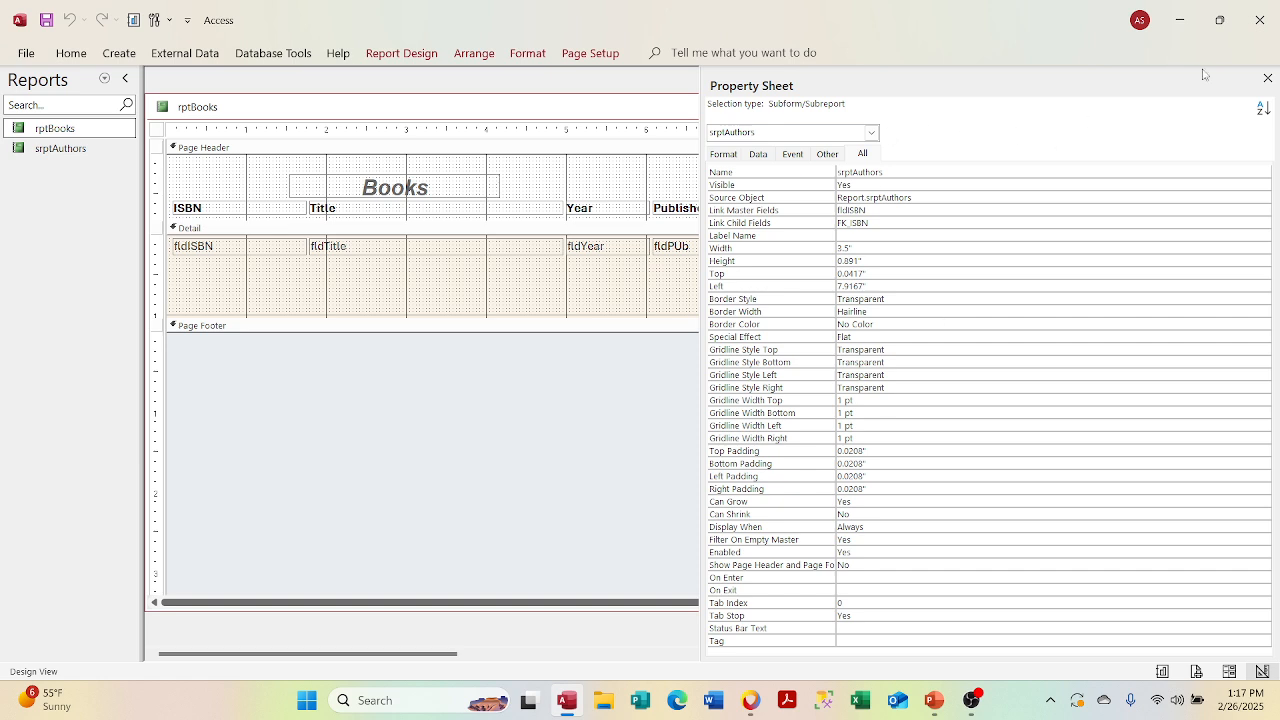
pyautogui.click(1267, 78)
# Step: Examine the report-level properties of the srptAuthors report embedded in rptBooks
pyautogui.click(809, 249)
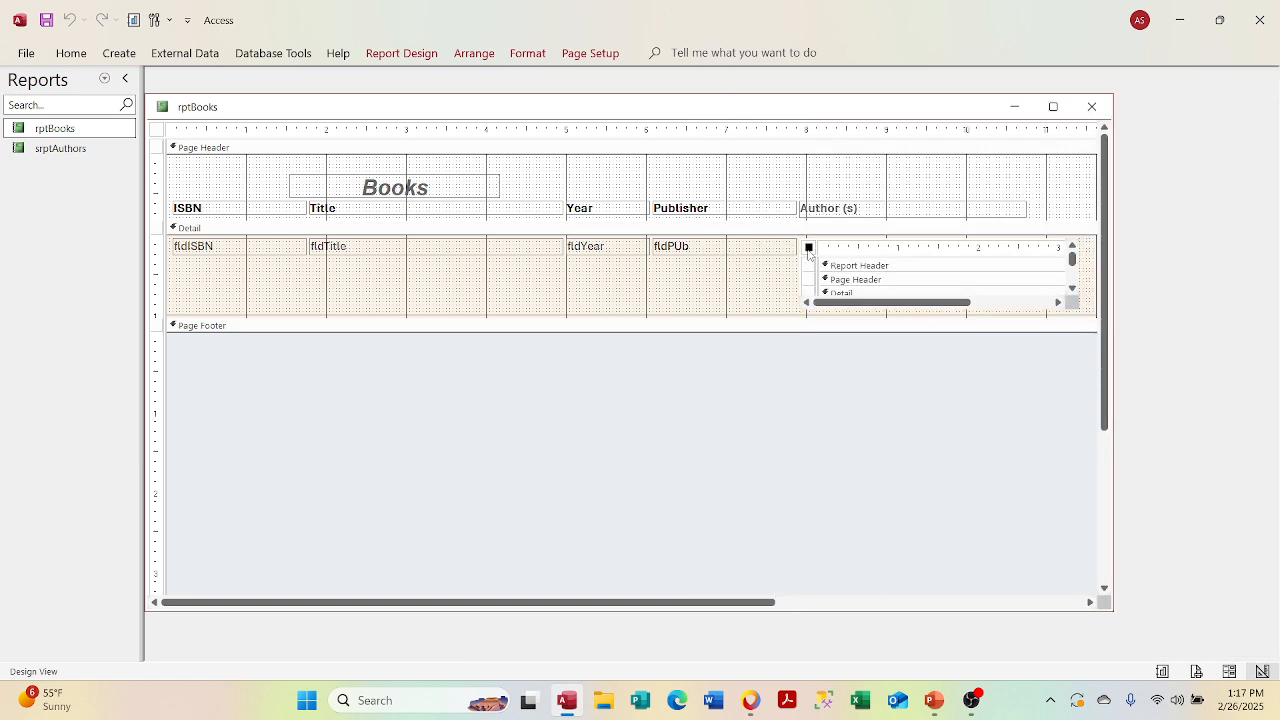
pyautogui.rightClick(809, 249)
pyautogui.click(829, 415)
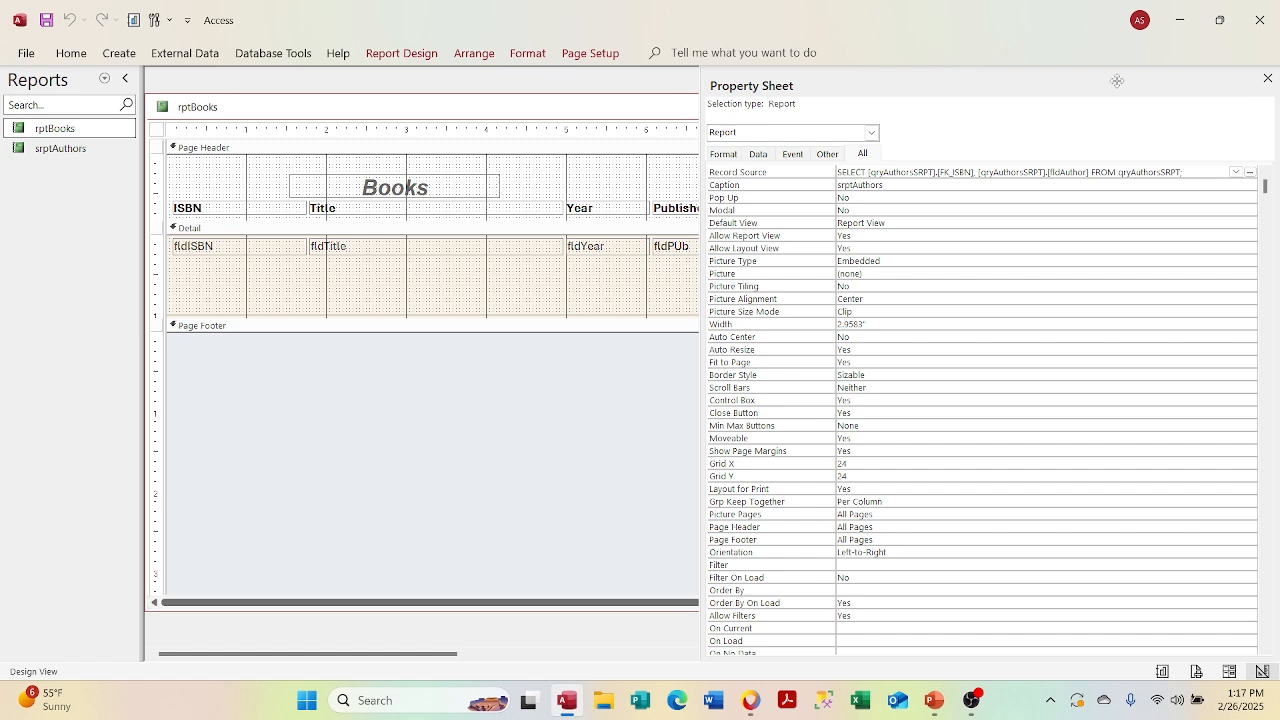
pyautogui.click(1268, 79)
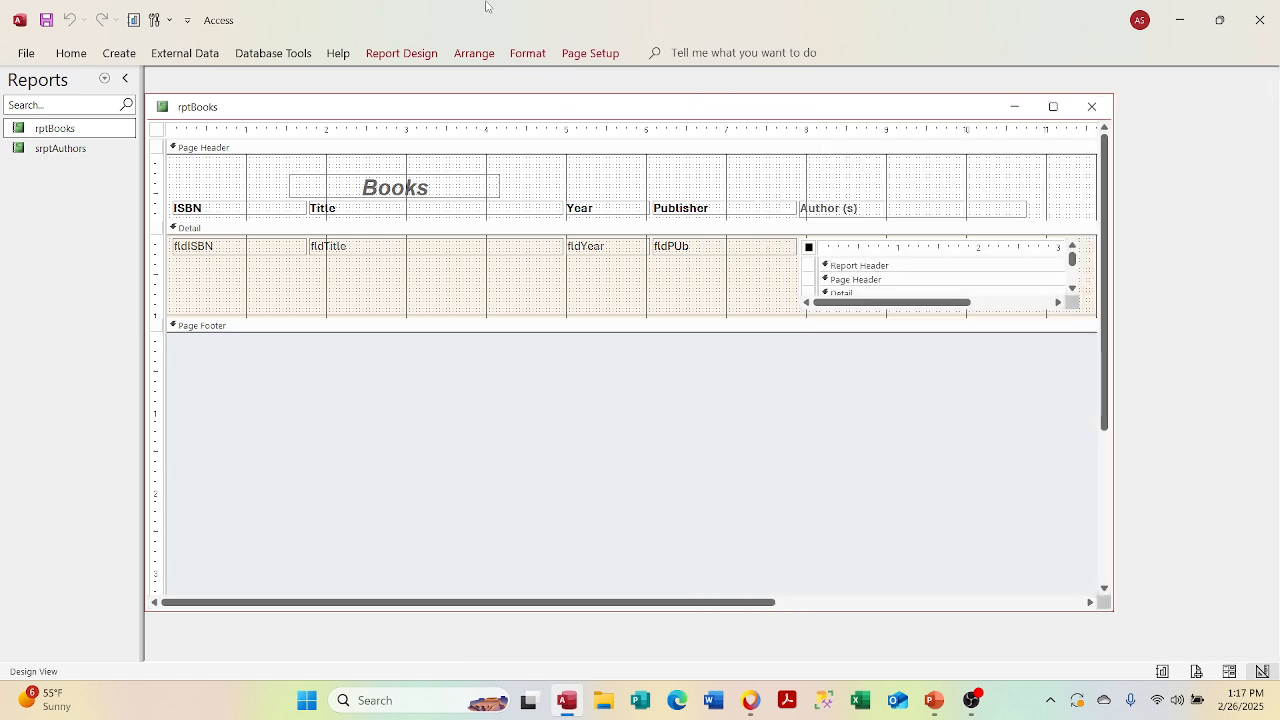
# Step: Set the Border Style of the srptAuthors report embedded in rptBooks to None and check the result in Report View
pyautogui.click(394, 56)
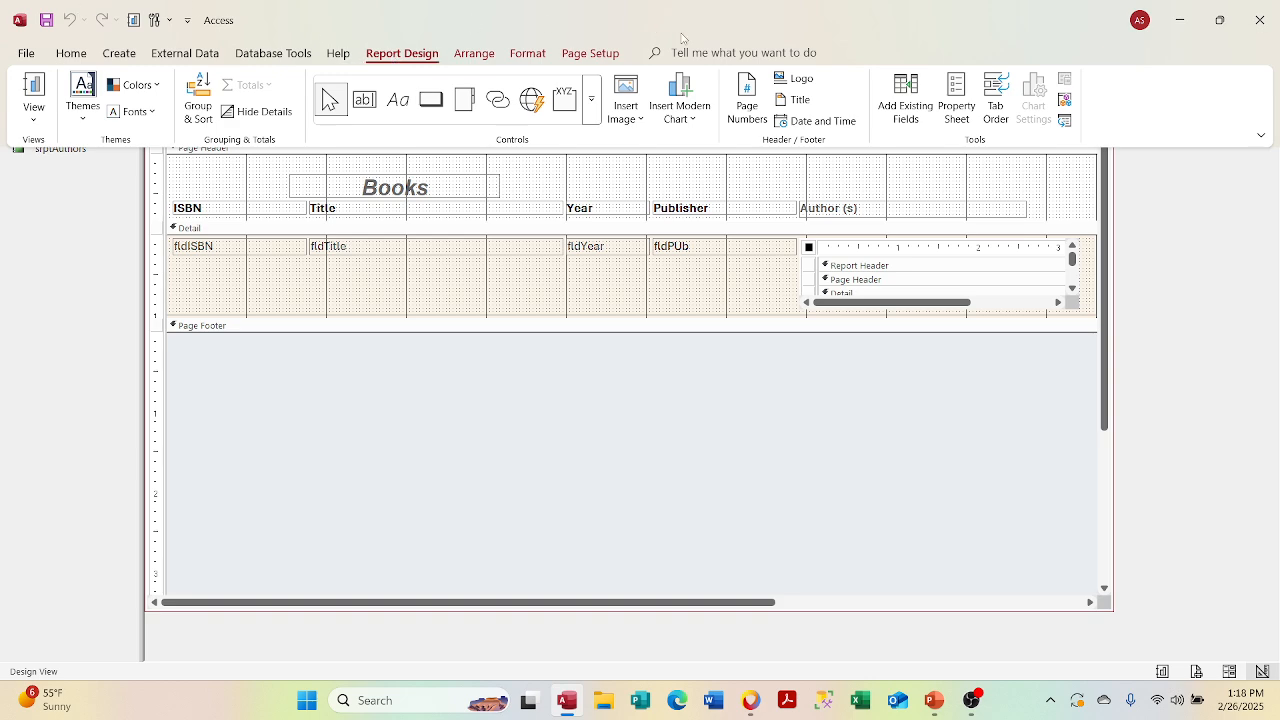
pyautogui.click(956, 118)
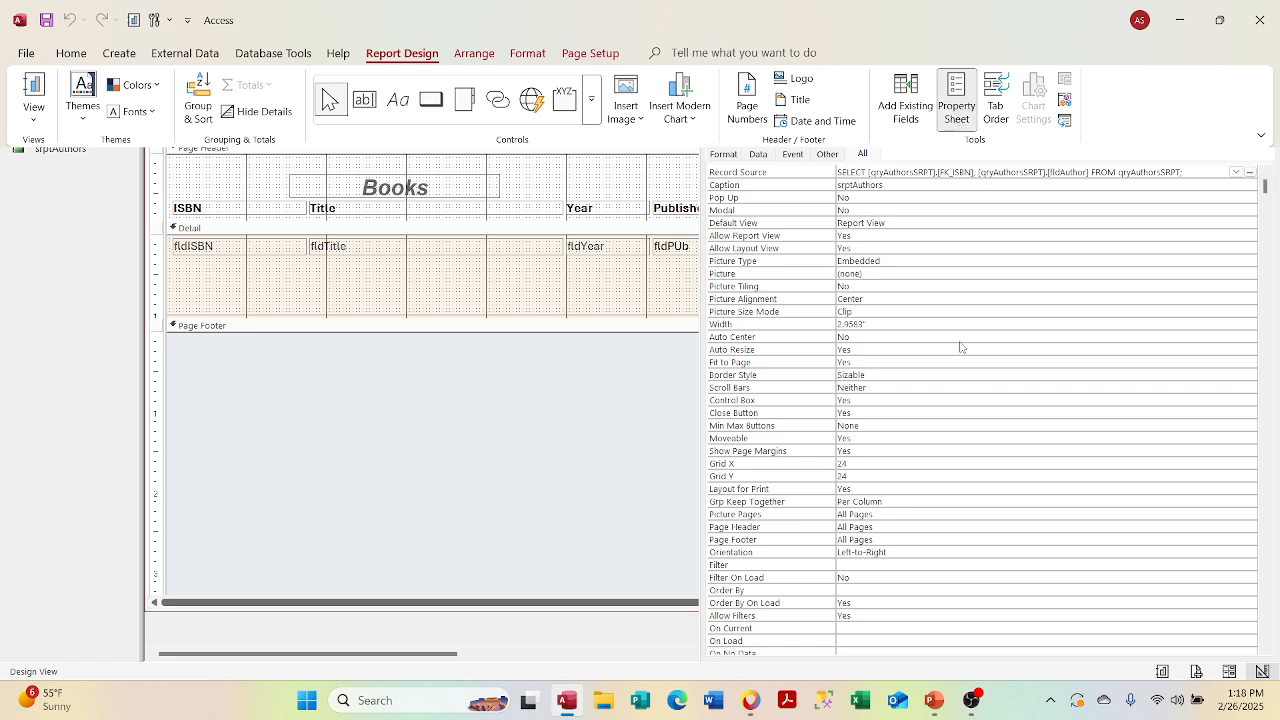
pyautogui.click(985, 376)
pyautogui.click(1249, 375)
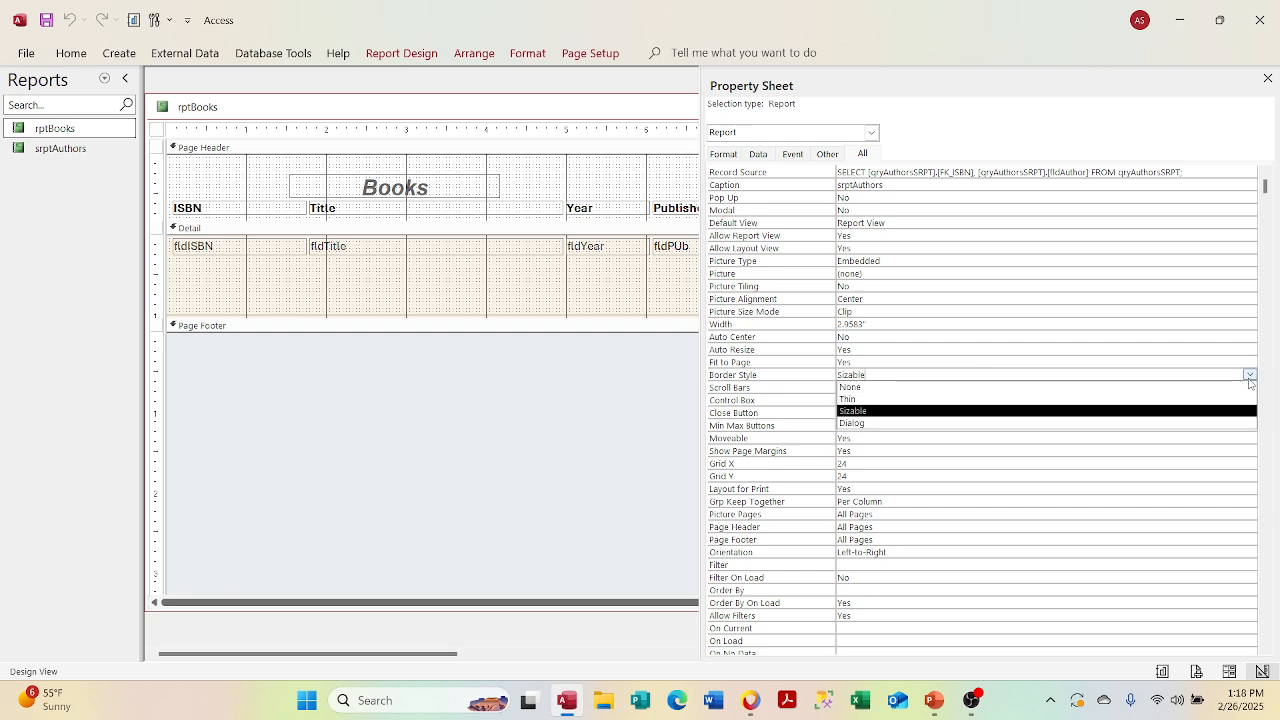
pyautogui.click(1229, 387)
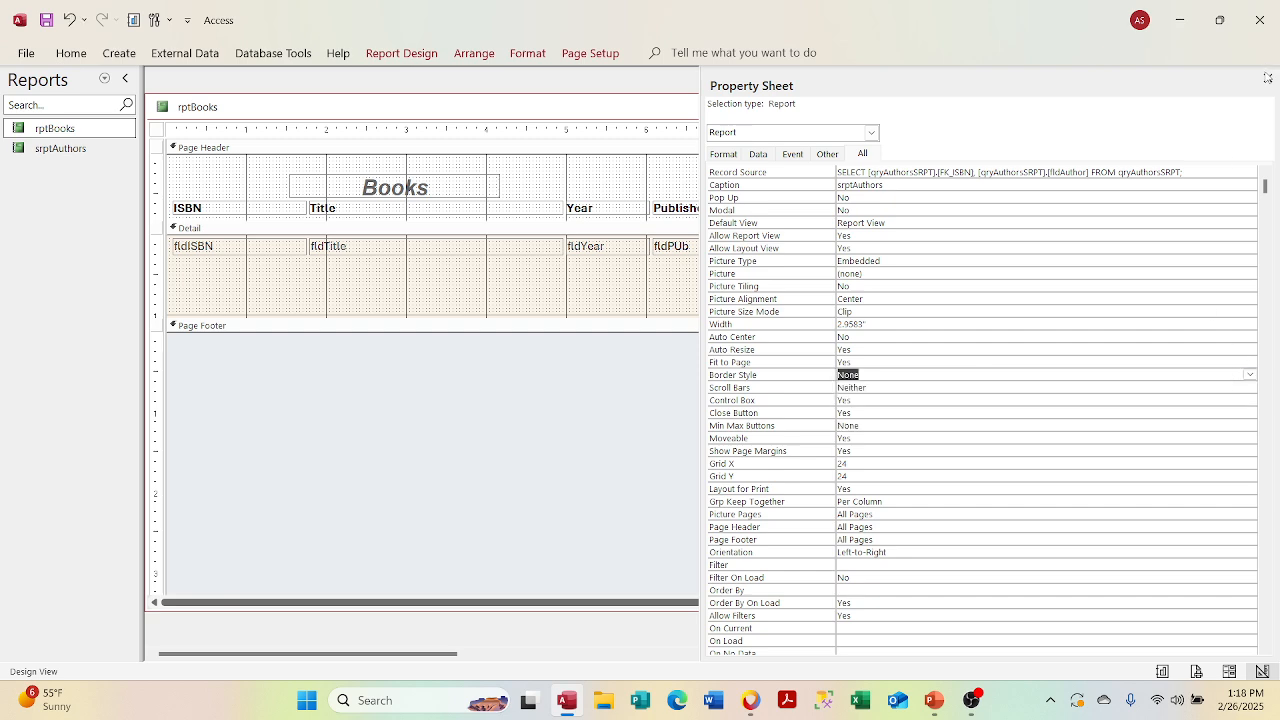
pyautogui.click(1267, 78)
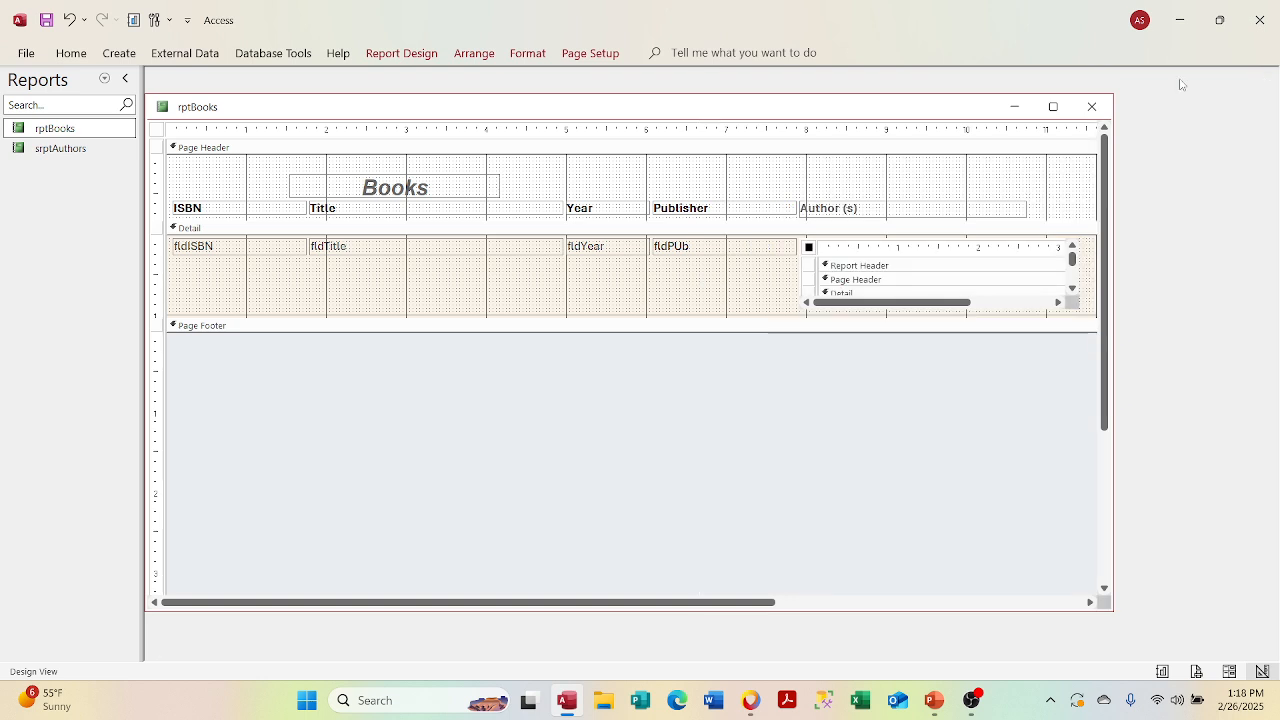
pyautogui.rightClick(598, 107)
pyautogui.click(634, 190)
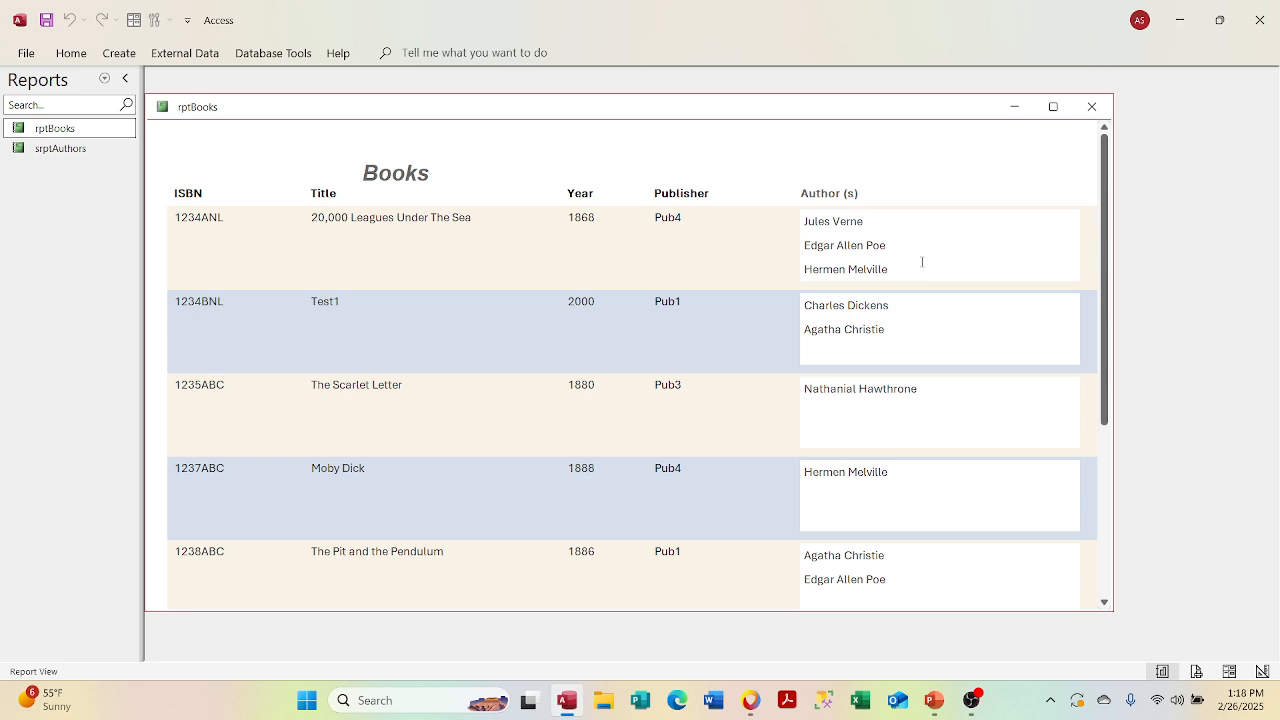
# Step: Return rptBooks to Design View and copy the Back Color value #FAF3E8 from its Detail section's properties
pyautogui.rightClick(752, 106)
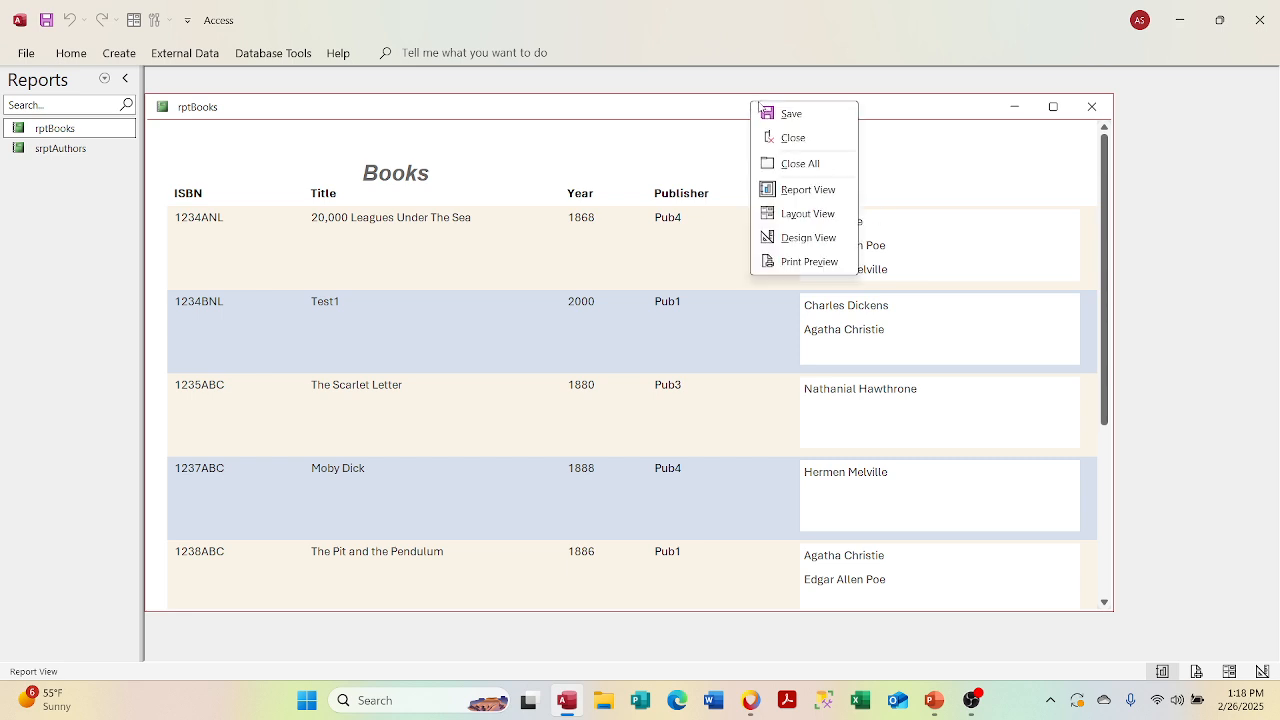
pyautogui.click(812, 237)
pyautogui.click(728, 279)
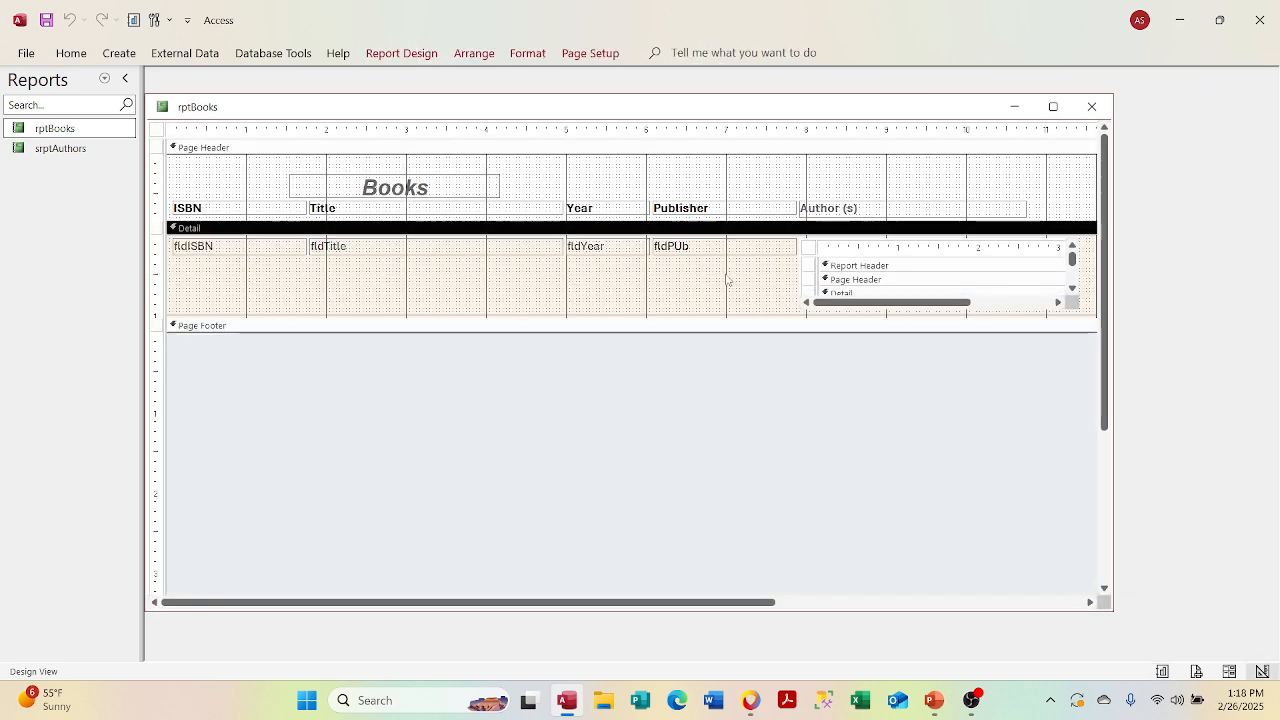
pyautogui.rightClick(728, 279)
pyautogui.click(768, 524)
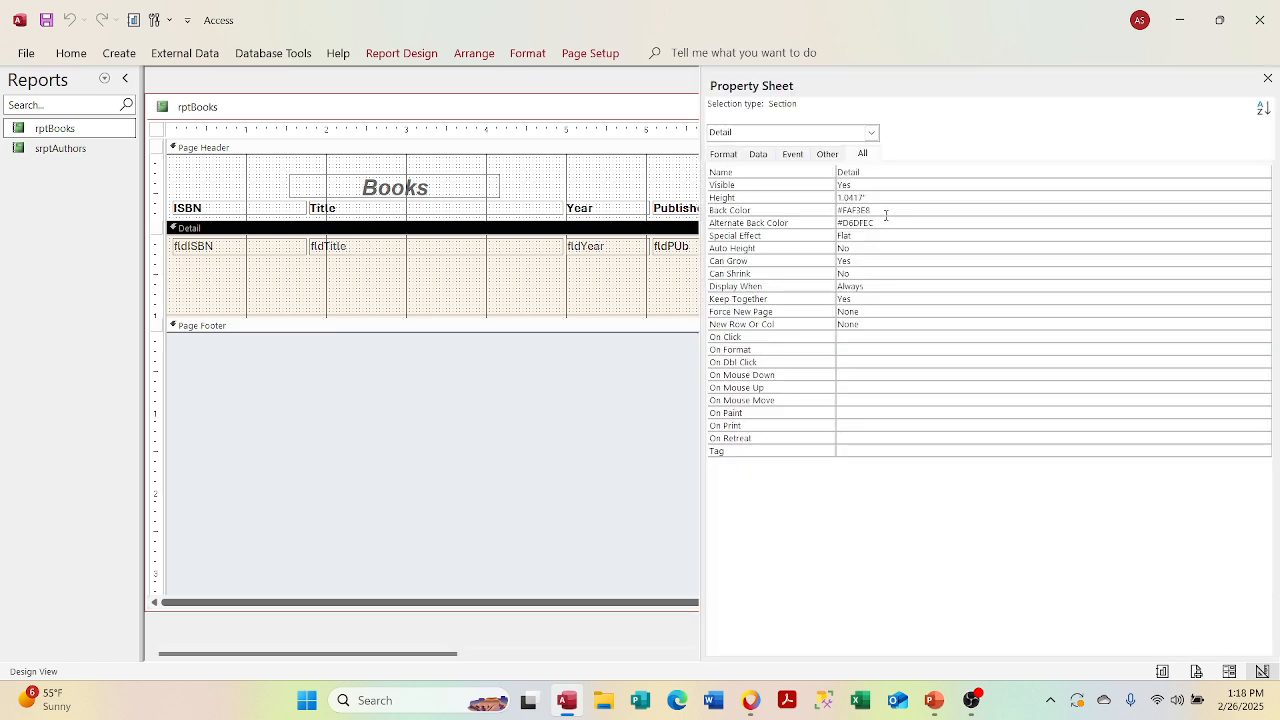
pyautogui.click(806, 210)
pyautogui.hotkey('ctrl', 'c')
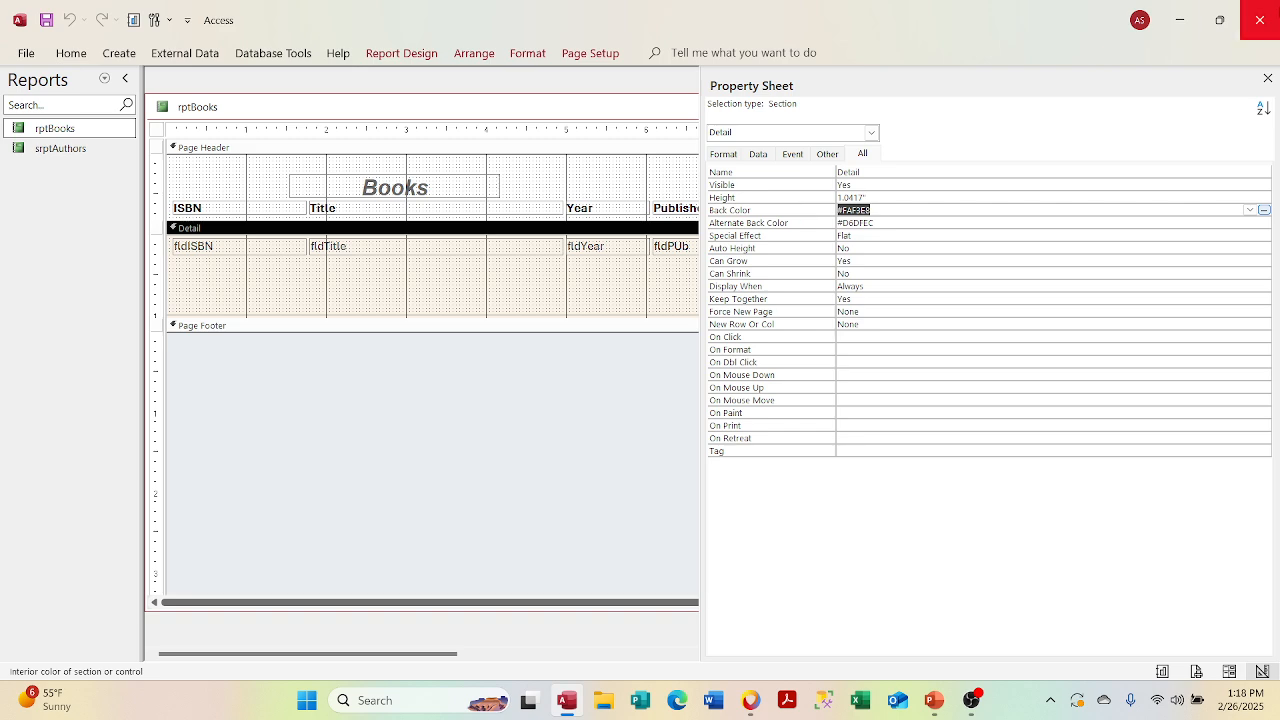
pyautogui.click(1268, 78)
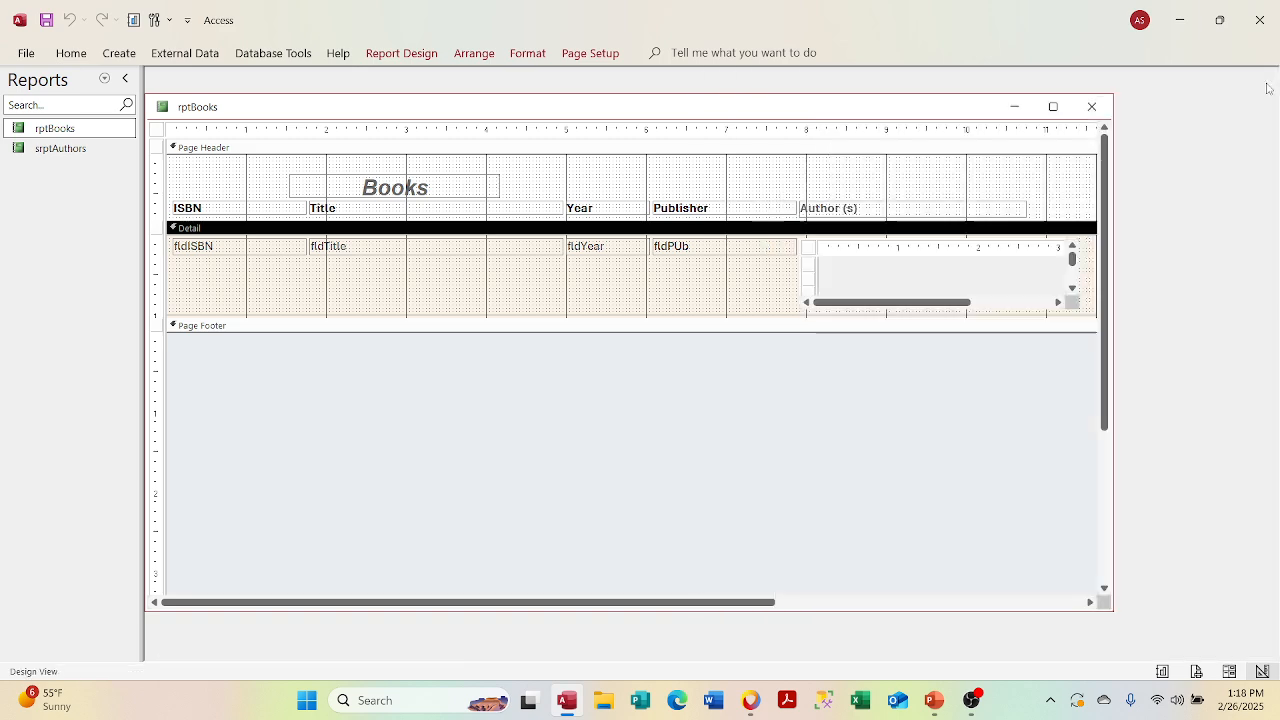
# Step: Paste #FAF3E8 as the Back Color and Alternate Back Color of the embedded srptAuthors Detail section and check it in Report View
pyautogui.click(1072, 288)
pyautogui.click(1072, 288)
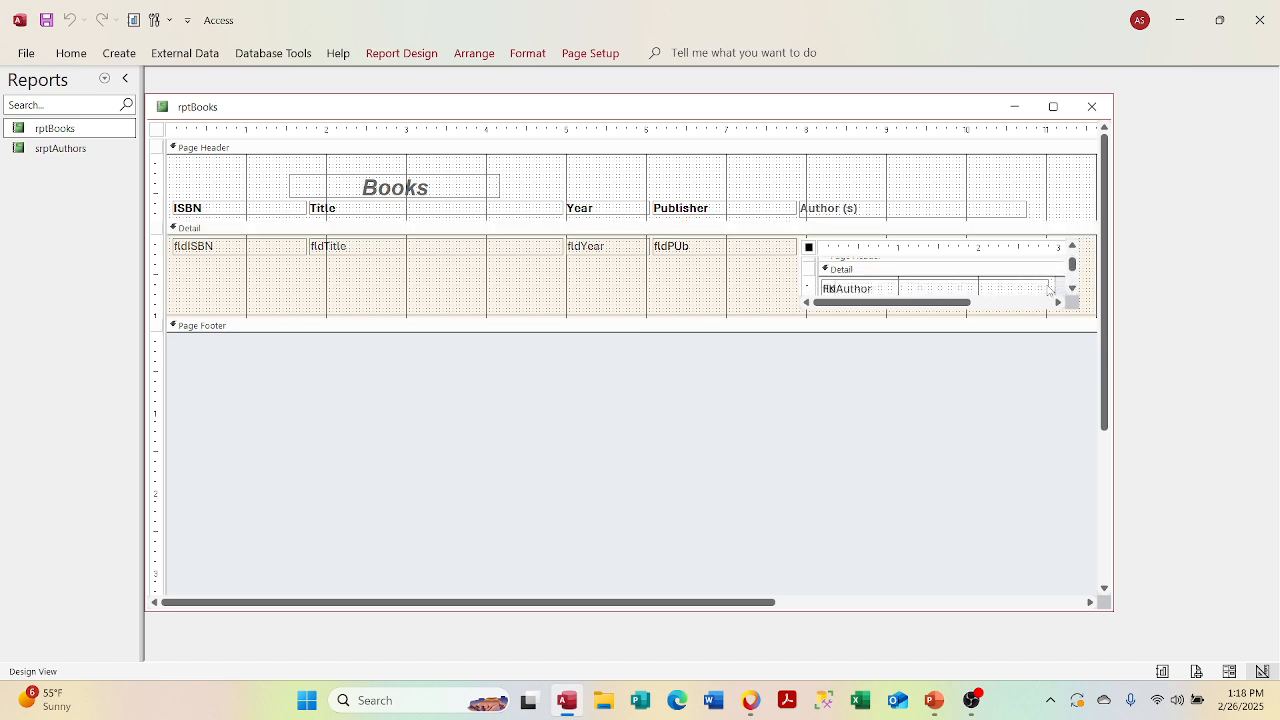
pyautogui.click(1050, 290)
pyautogui.rightClick(1052, 290)
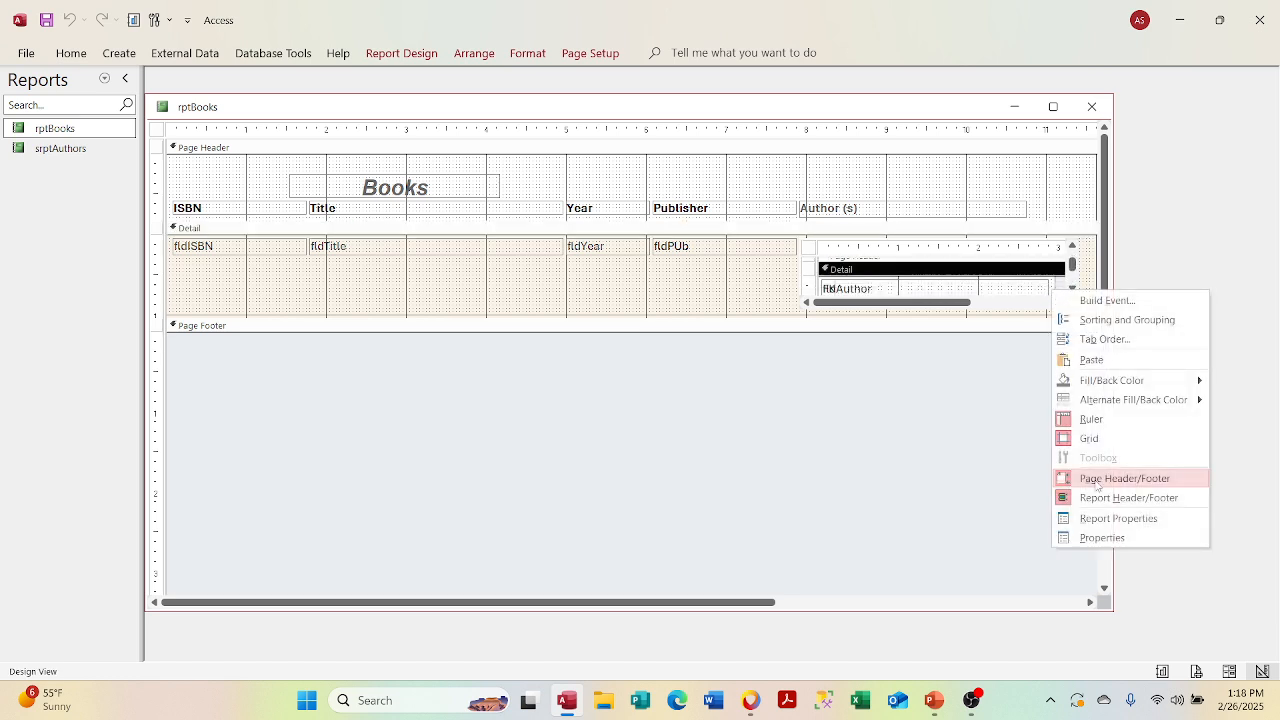
pyautogui.click(1098, 540)
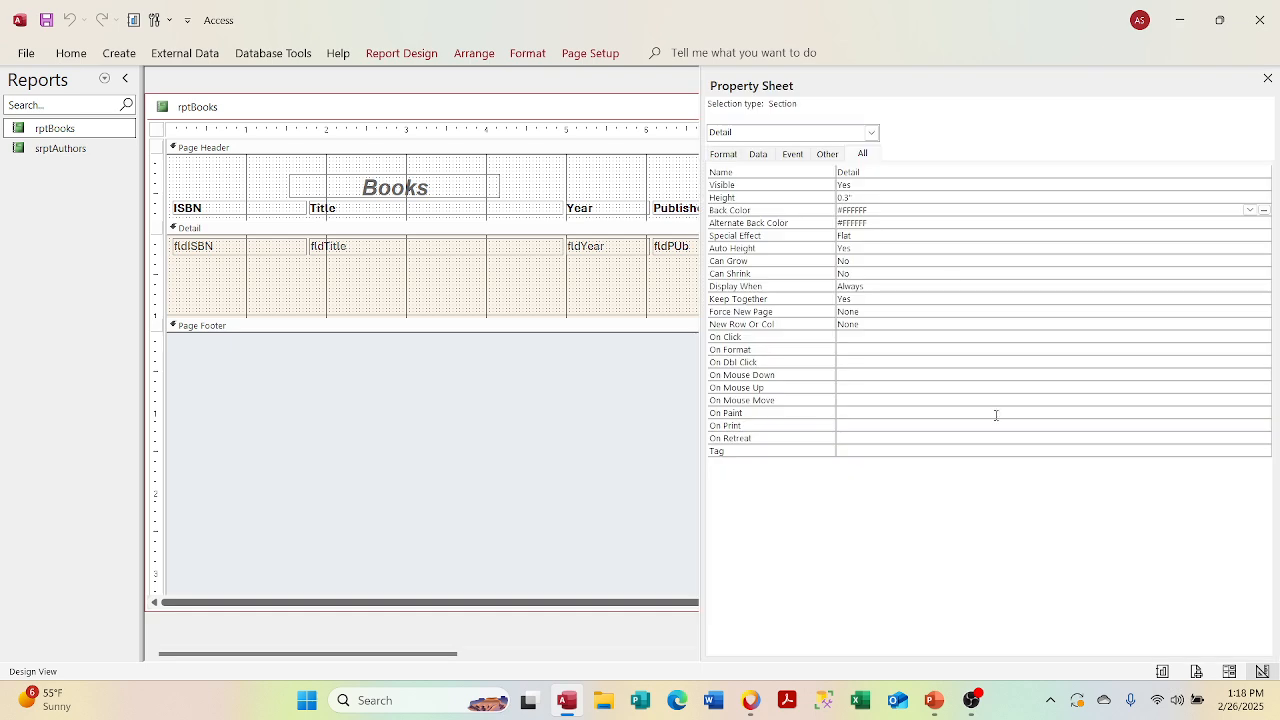
pyautogui.doubleClick(886, 204)
pyautogui.hotkey('ctrl', 'v')
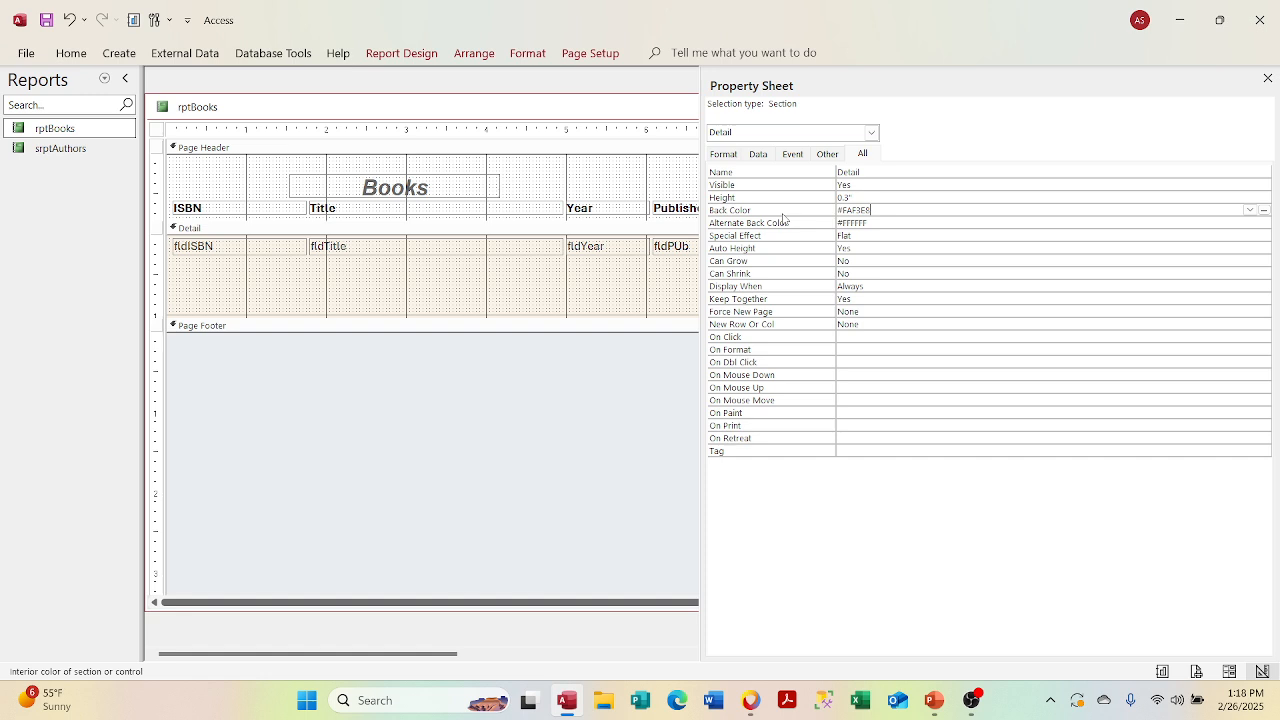
pyautogui.click(744, 226)
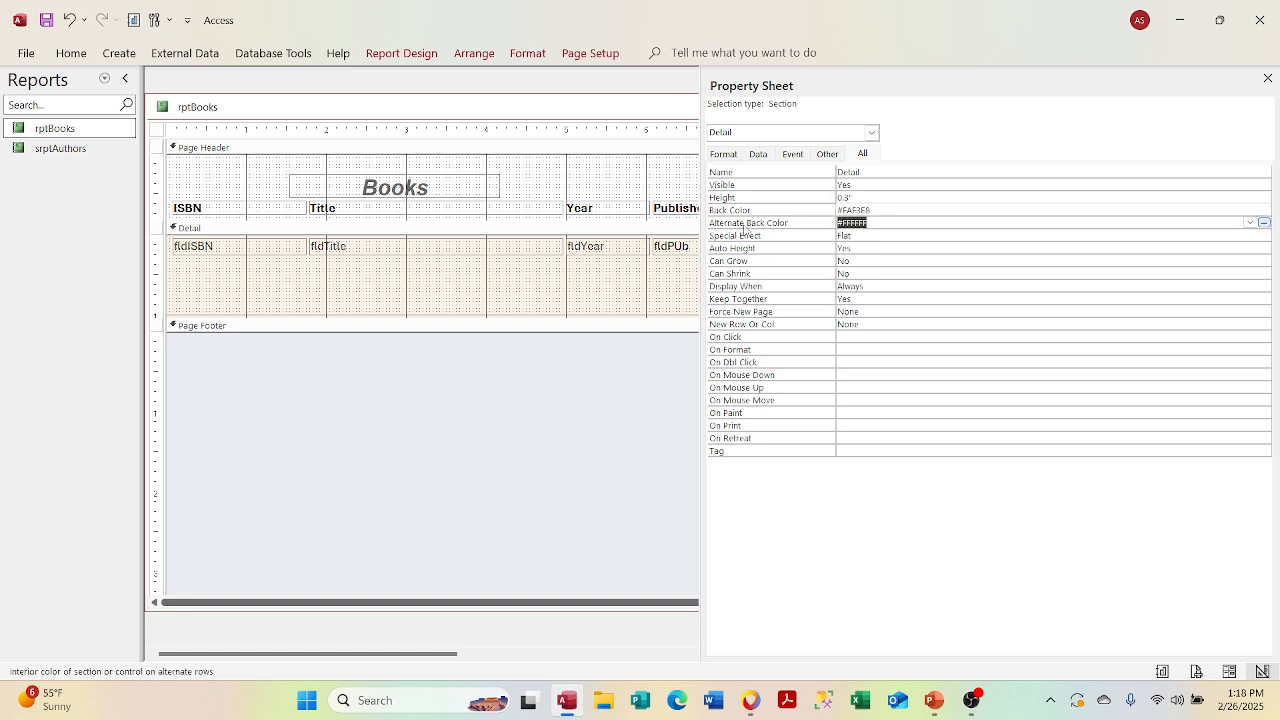
pyautogui.hotkey('ctrl', 'v')
pyautogui.click(1049, 312)
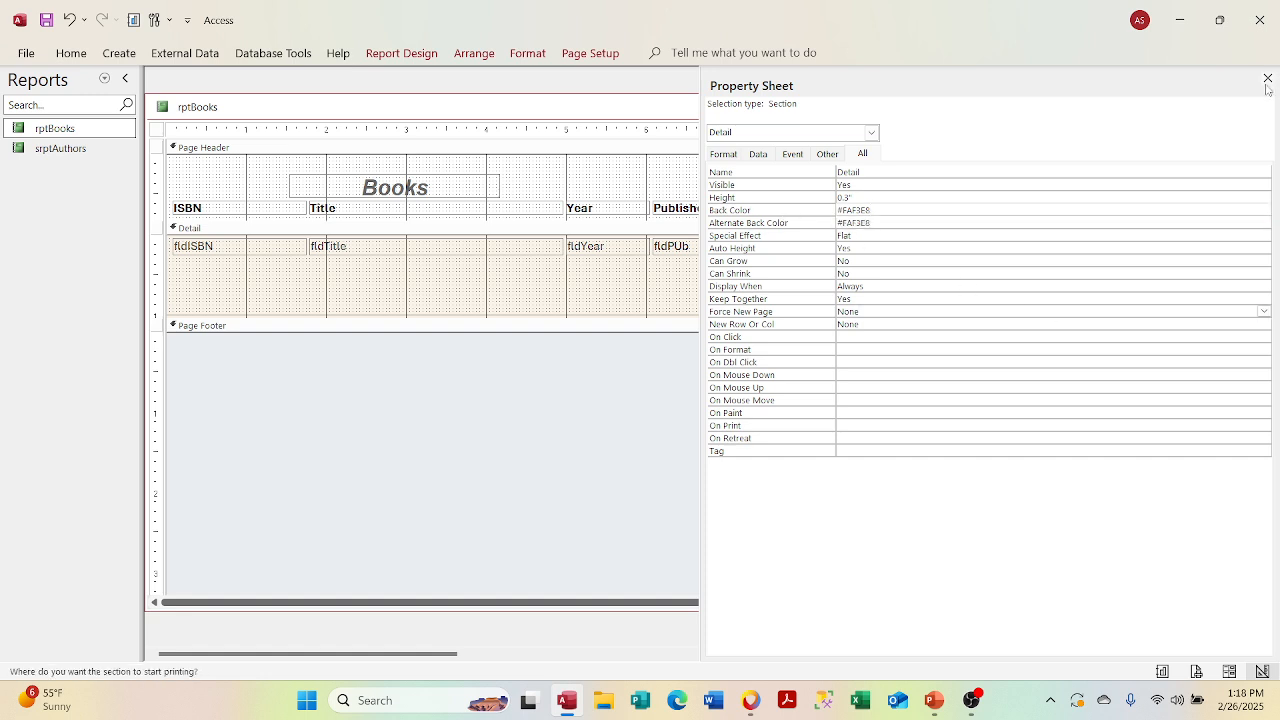
pyautogui.click(1267, 79)
pyautogui.rightClick(617, 107)
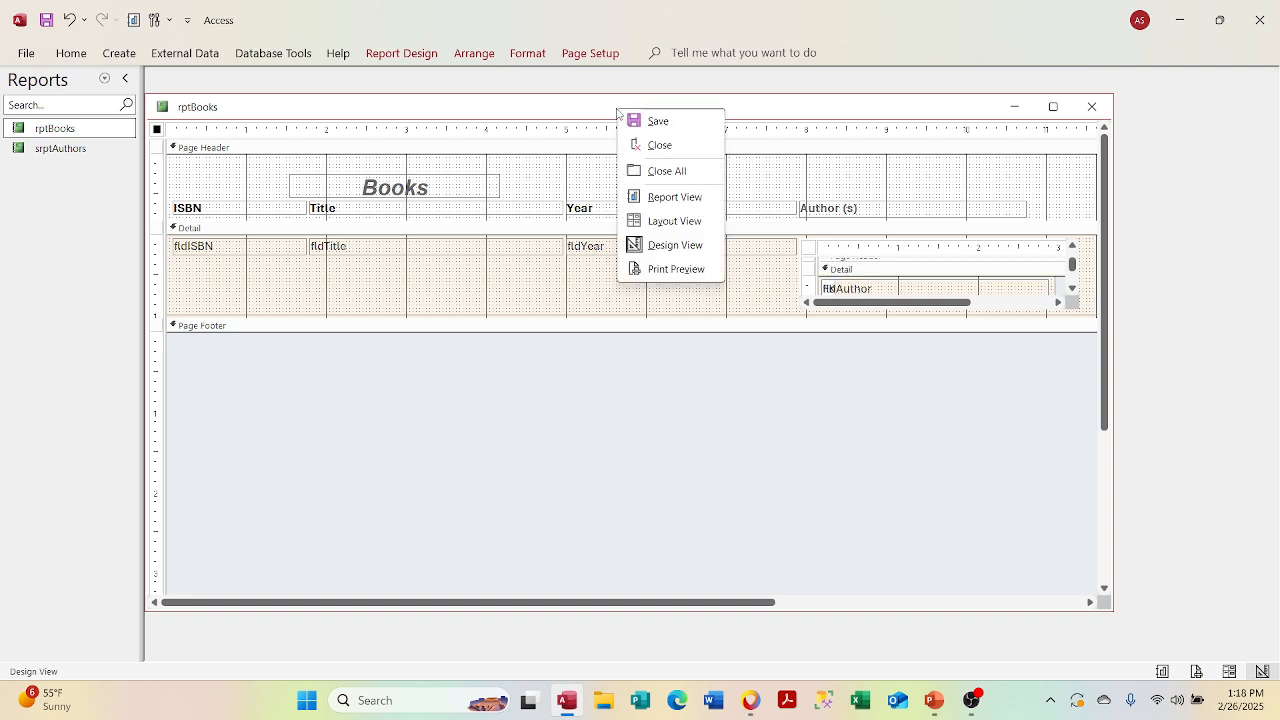
pyautogui.click(645, 195)
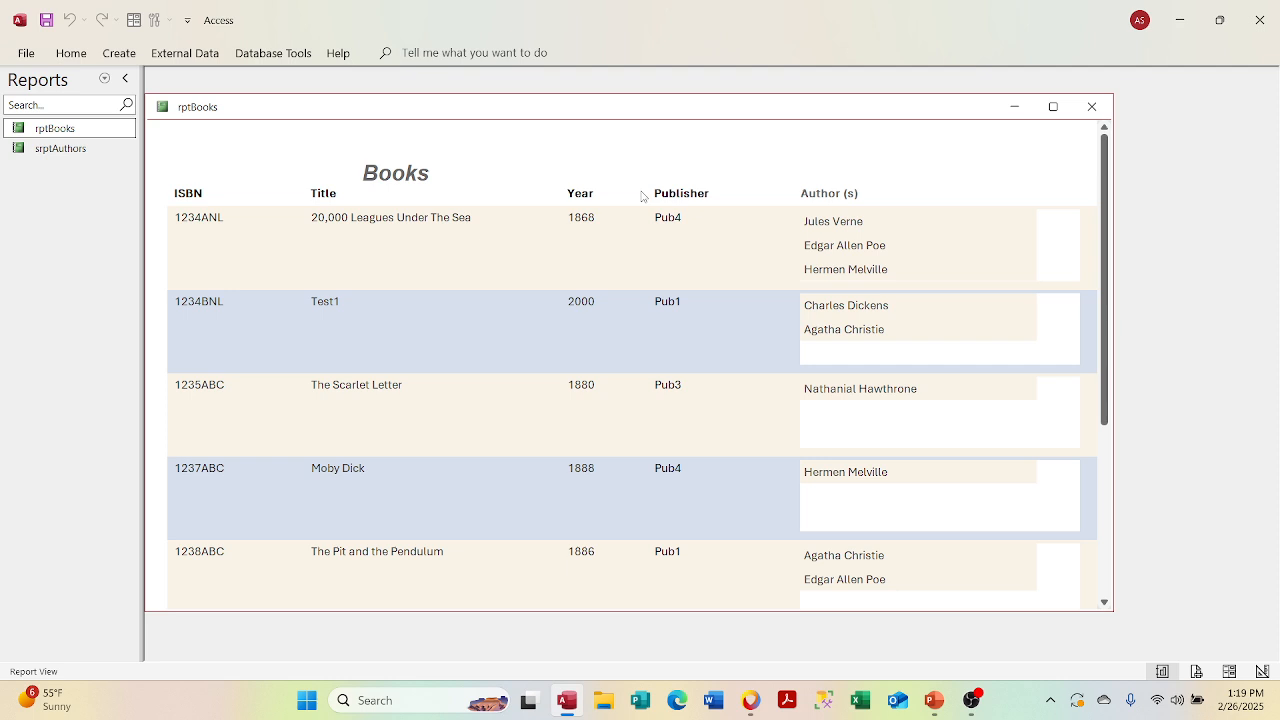
# Step: In Design View, narrow the srptAuthors subreport control to end at the Author (s) label's right edge and check it in Report View
pyautogui.rightClick(818, 107)
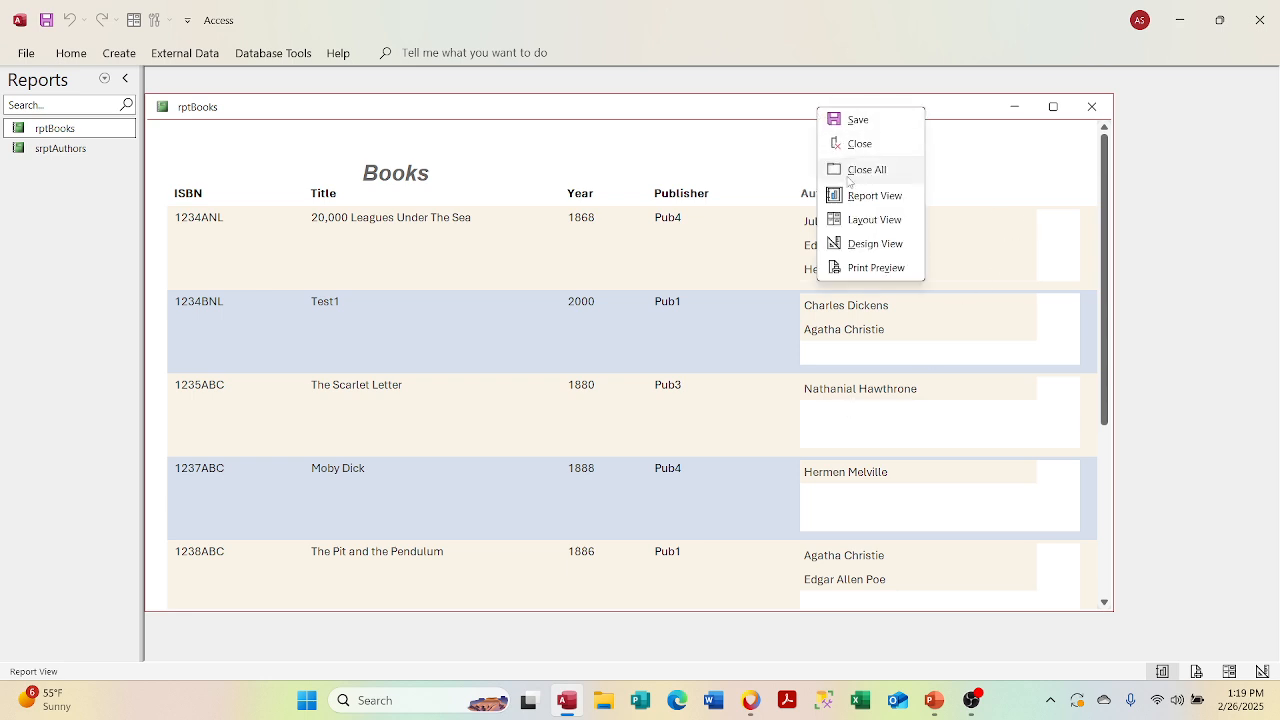
pyautogui.click(843, 246)
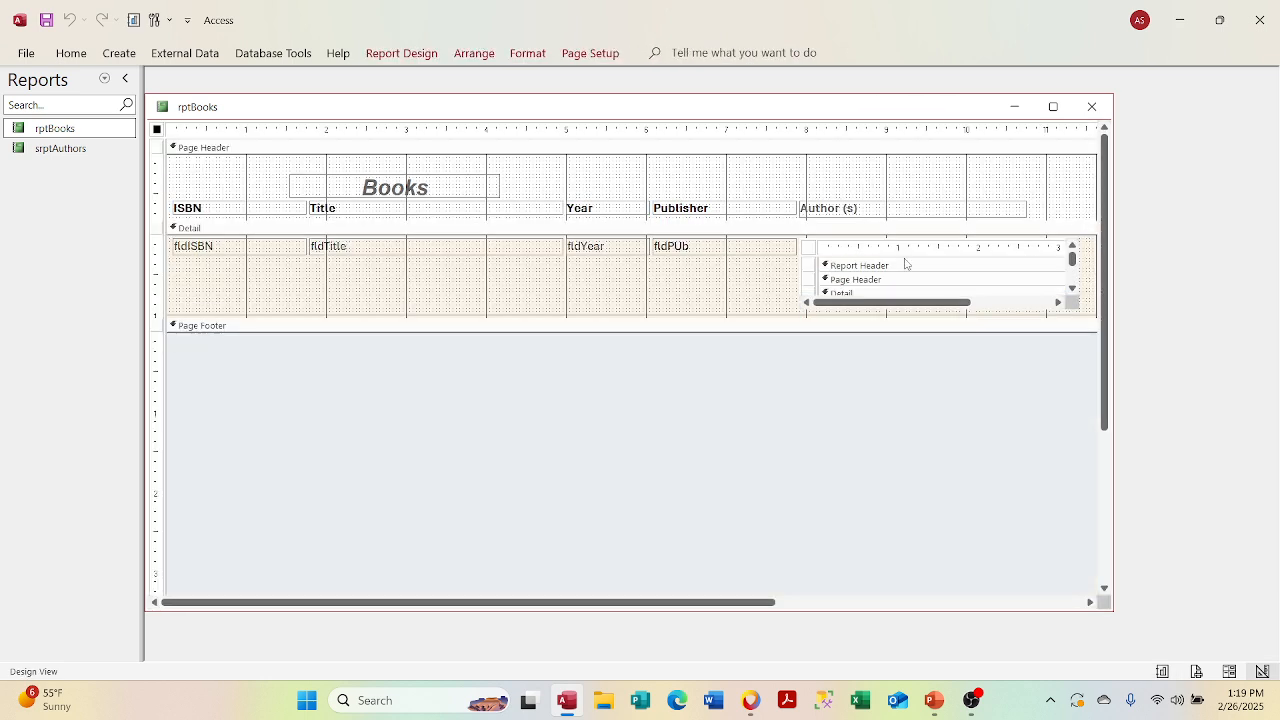
pyautogui.click(1044, 242)
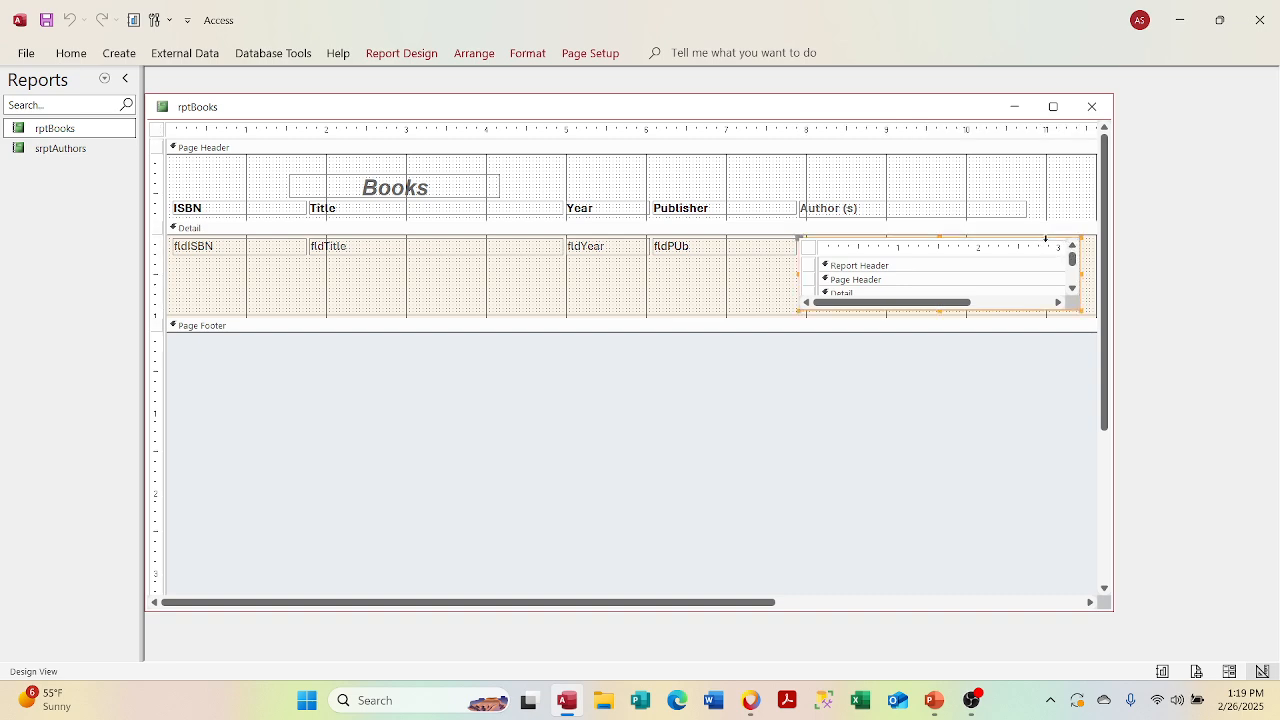
pyautogui.click(1081, 277)
pyautogui.moveTo(1081, 270); pyautogui.dragTo(1028, 271)
pyautogui.rightClick(700, 111)
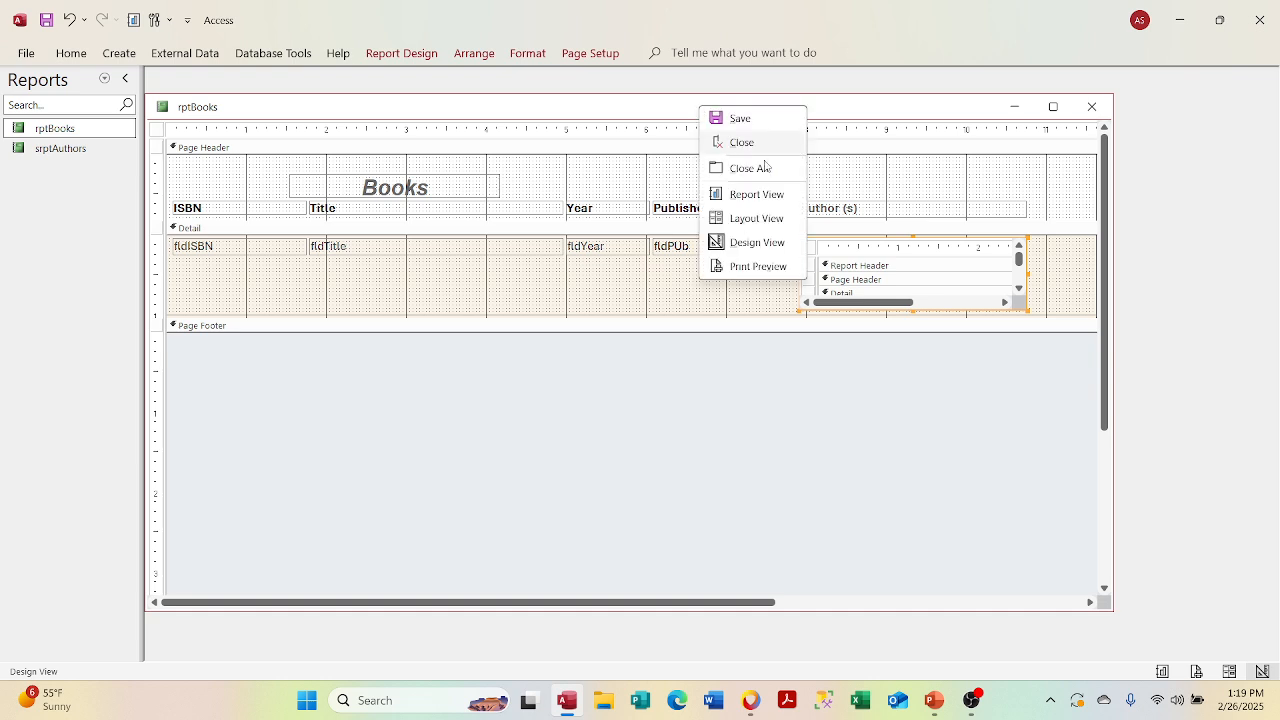
pyautogui.click(767, 197)
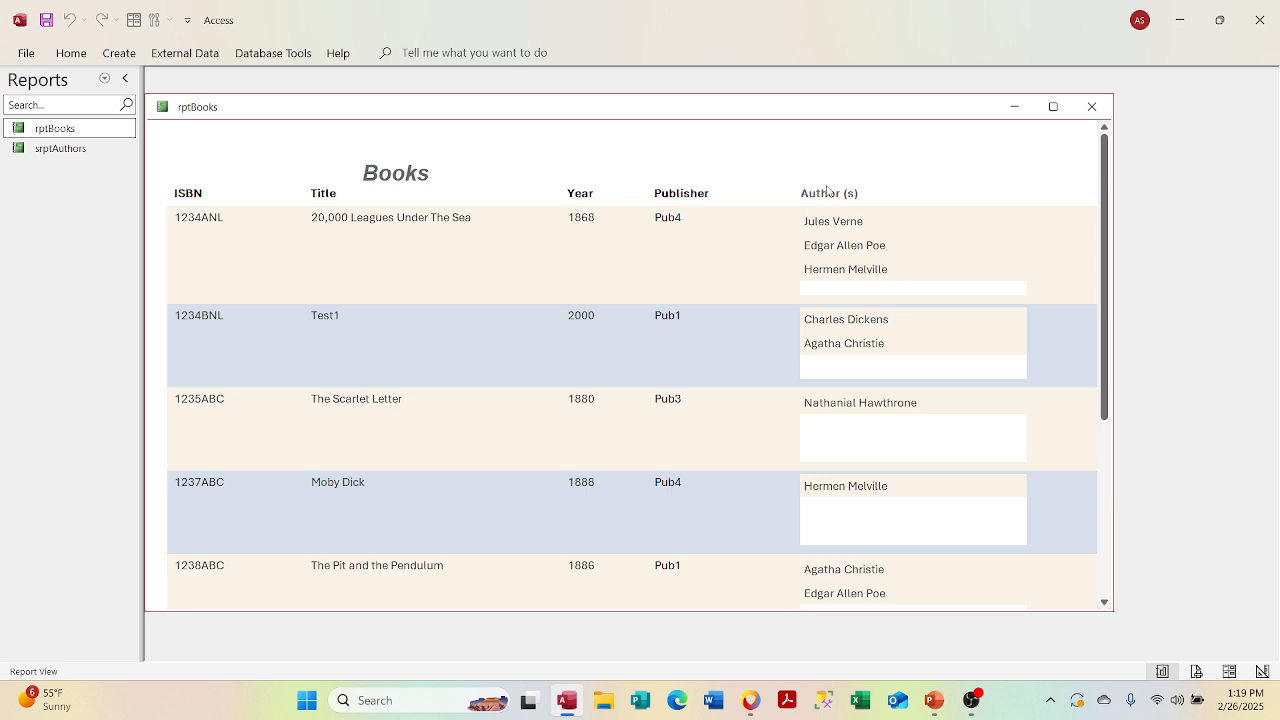
# Step: In Design View, remove the Report Header/Footer from the embedded srptAuthors report and check rptBooks in Report View
pyautogui.rightClick(755, 118)
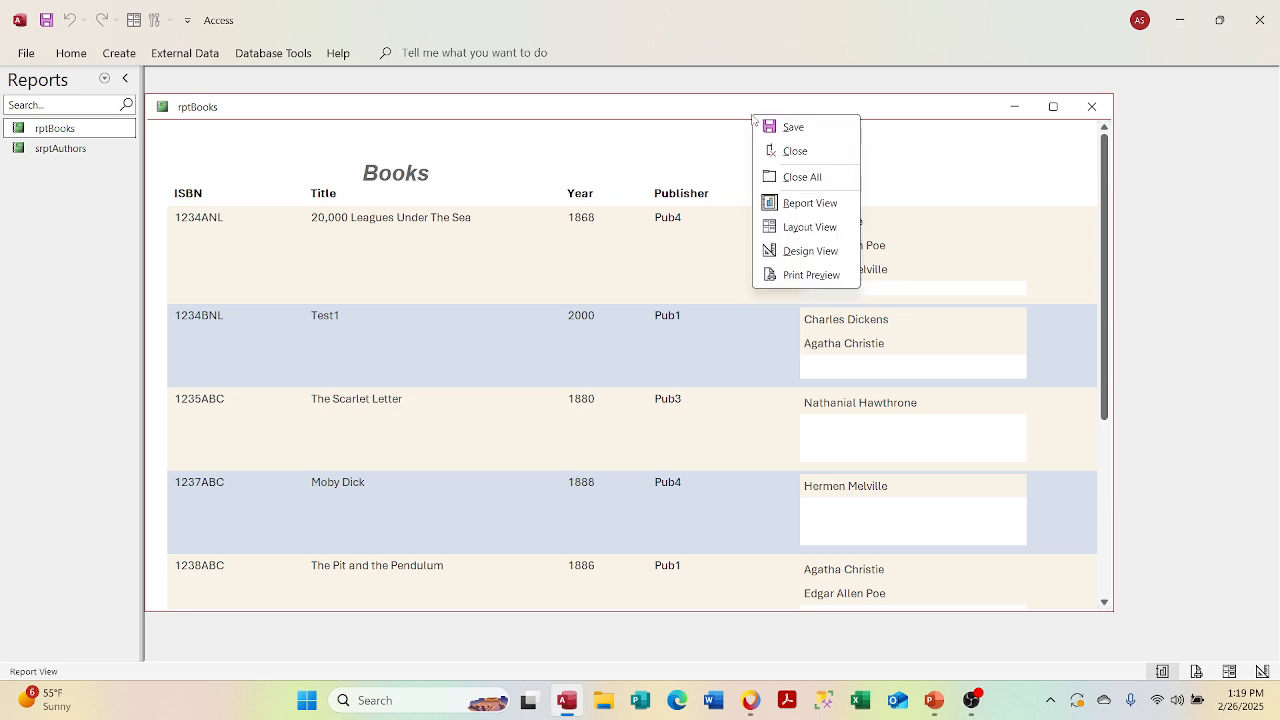
pyautogui.click(799, 251)
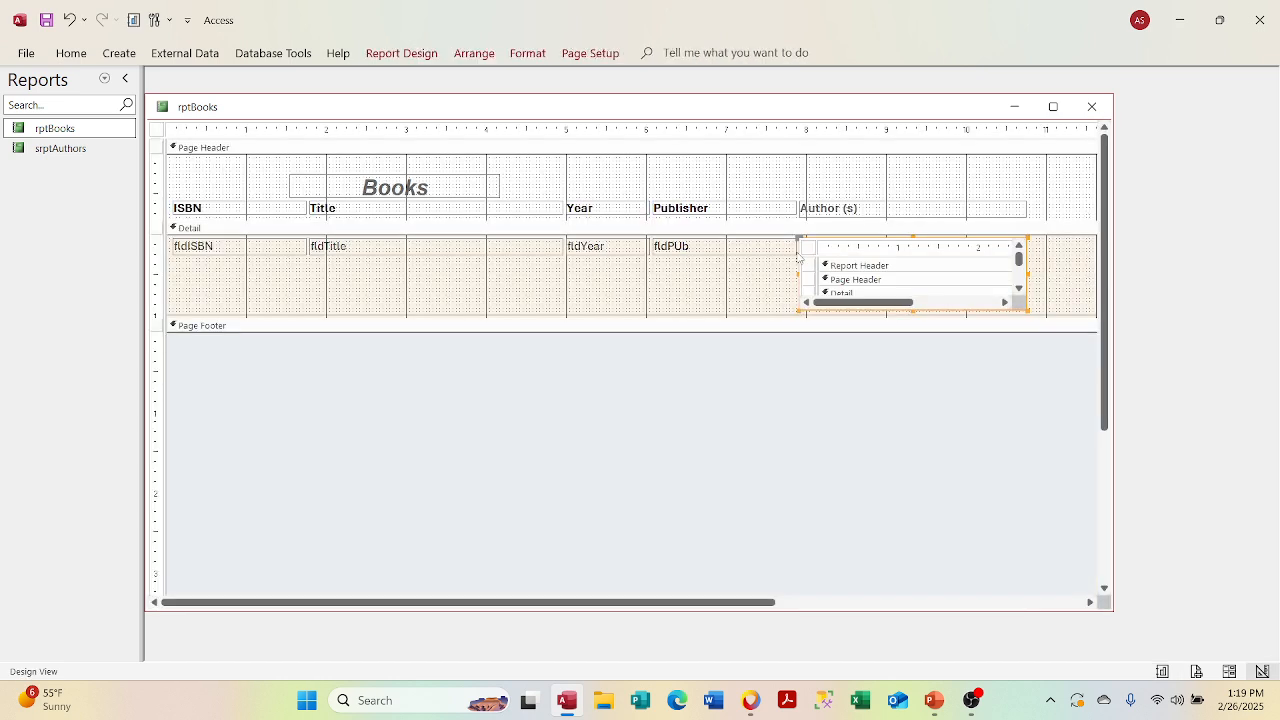
pyautogui.click(1019, 288)
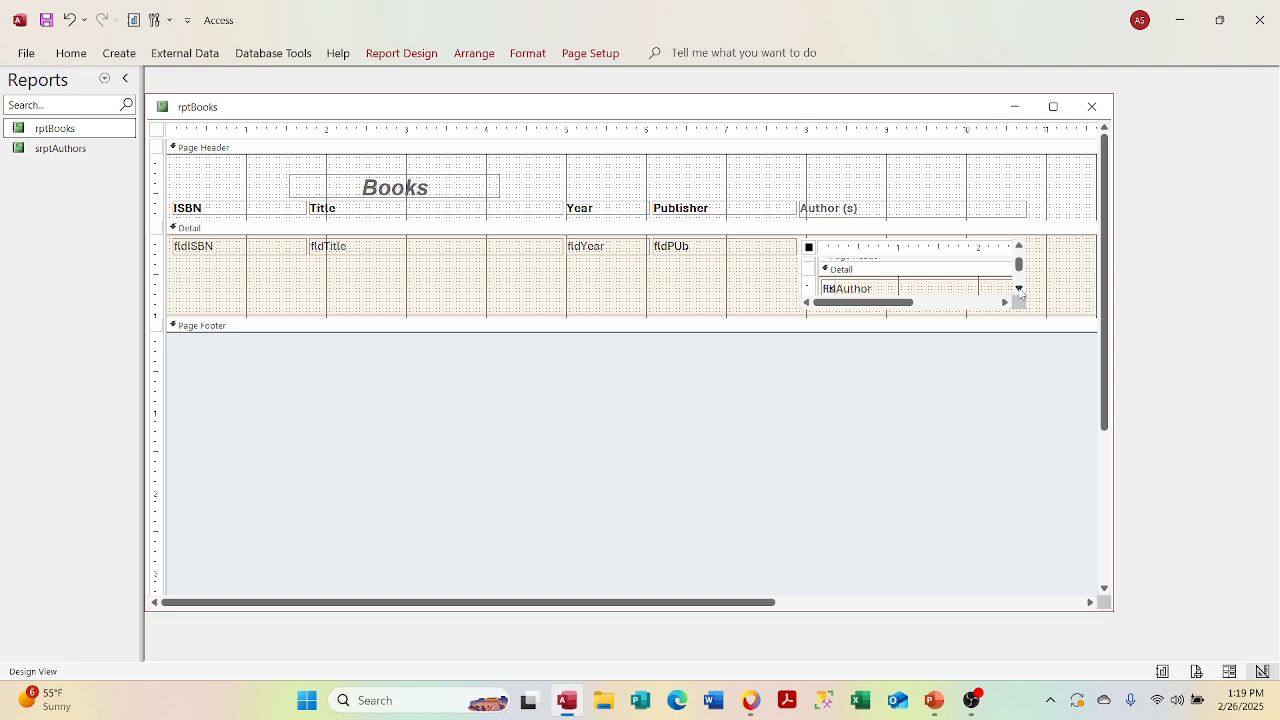
pyautogui.click(1019, 288)
pyautogui.click(1019, 288)
pyautogui.click(1019, 288)
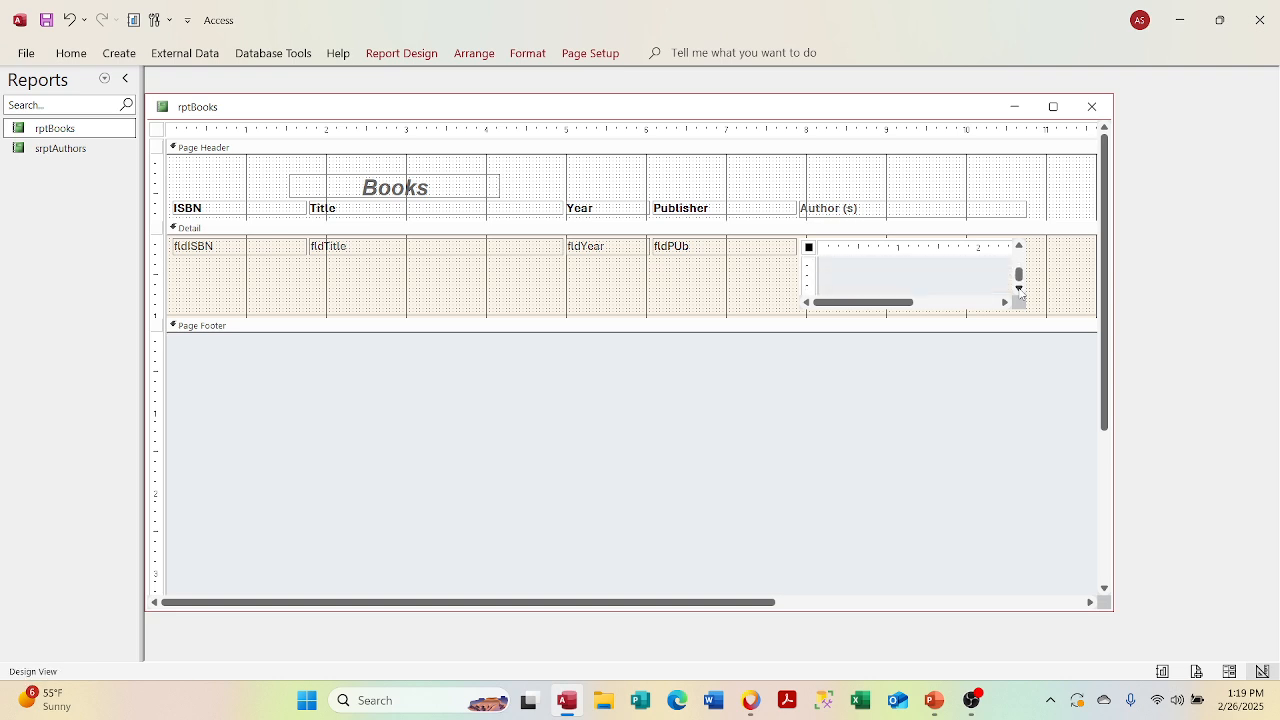
pyautogui.moveTo(1018, 273); pyautogui.dragTo(1011, 253)
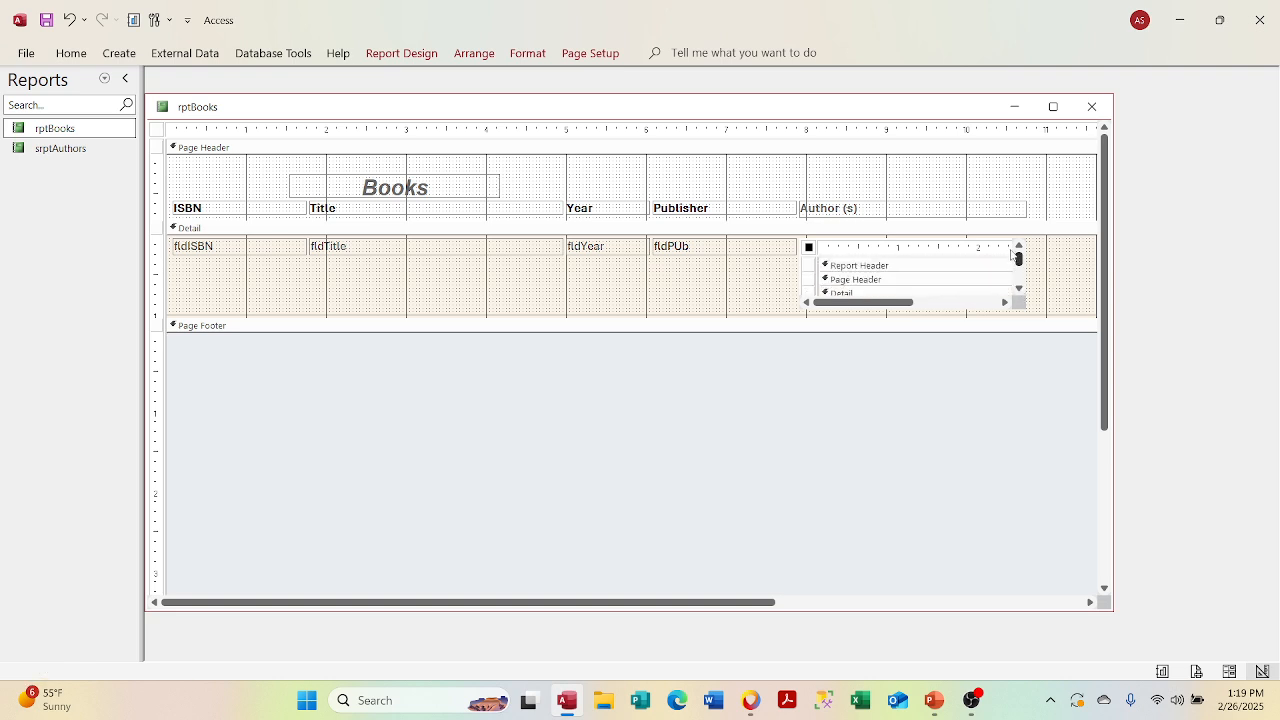
pyautogui.click(1016, 288)
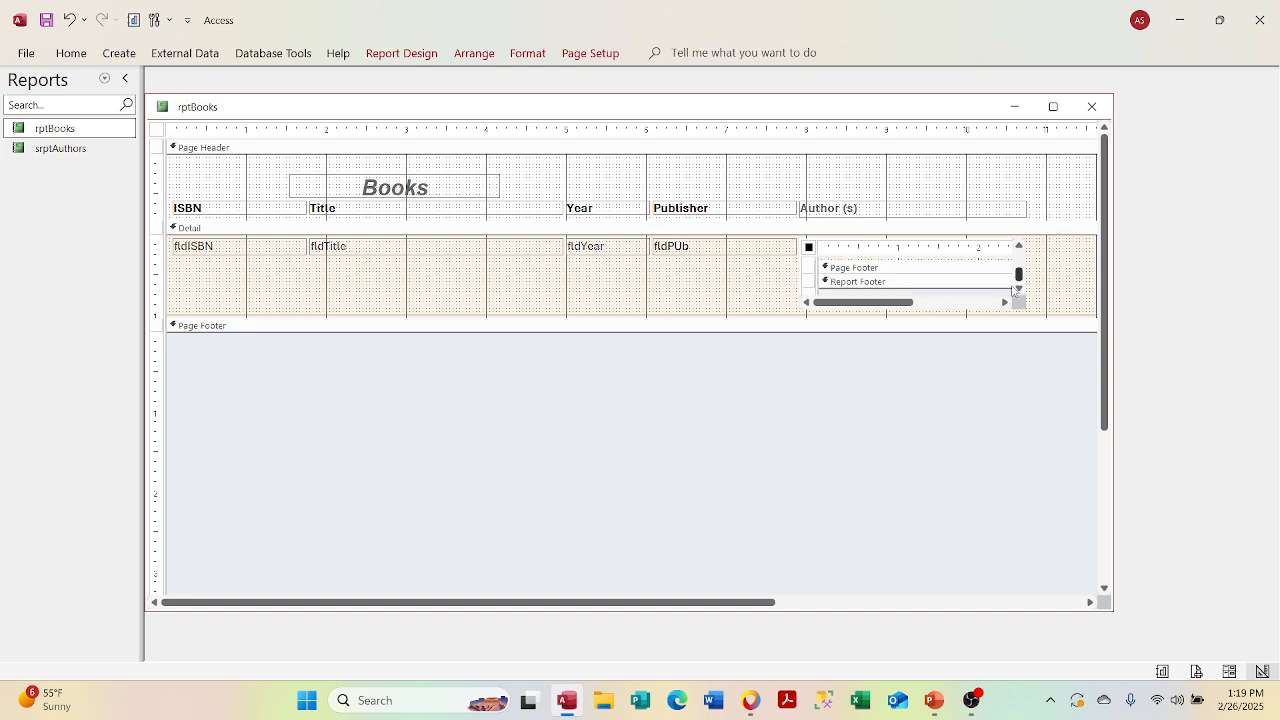
pyautogui.rightClick(921, 284)
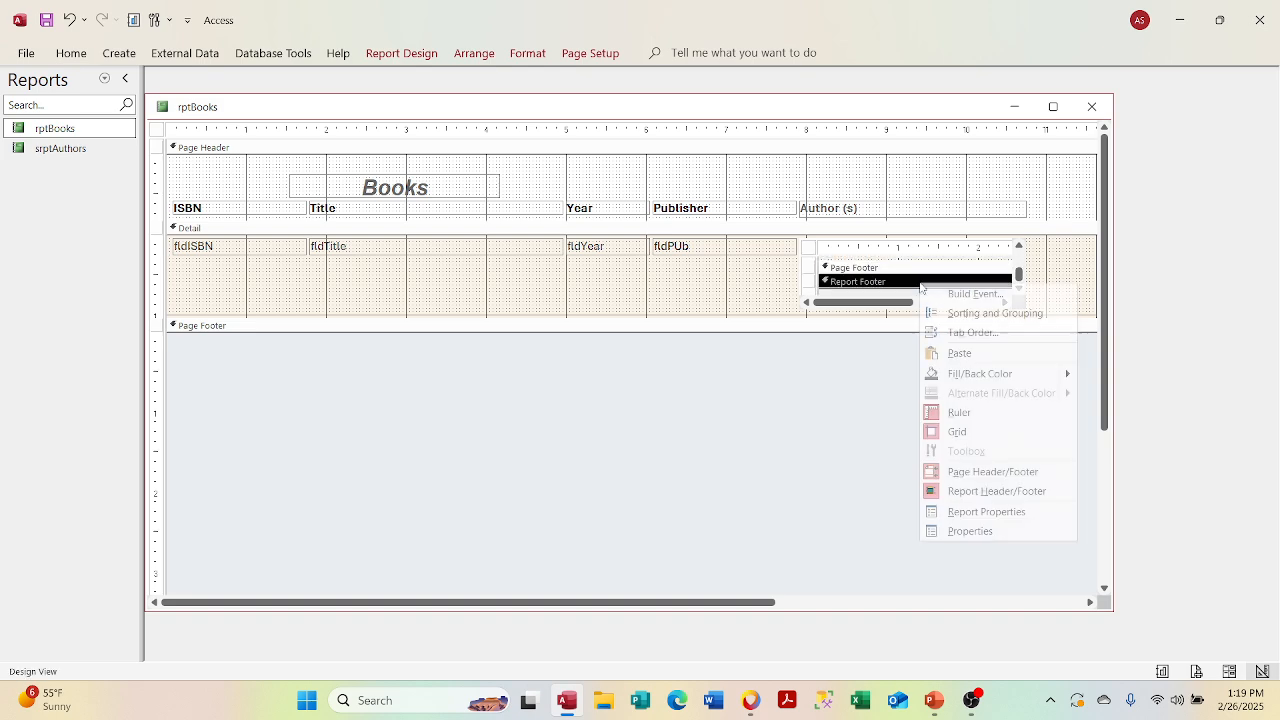
pyautogui.click(987, 491)
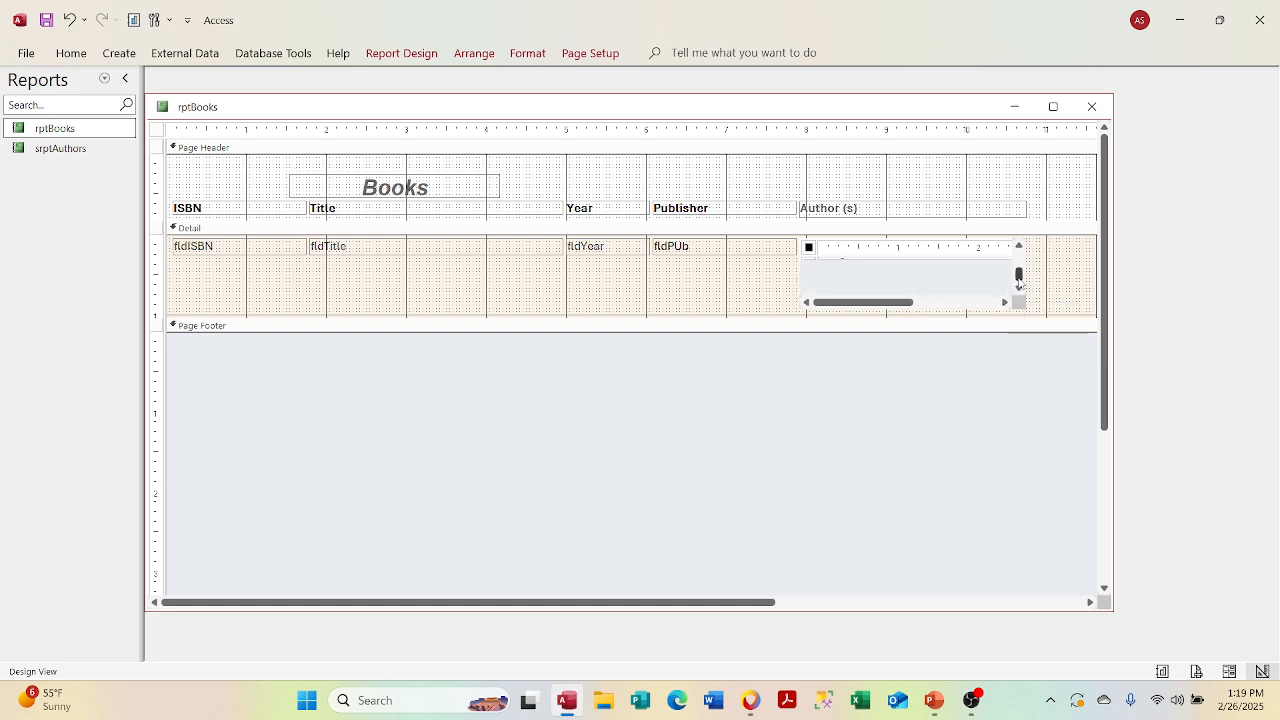
pyautogui.moveTo(1018, 279); pyautogui.dragTo(1002, 211)
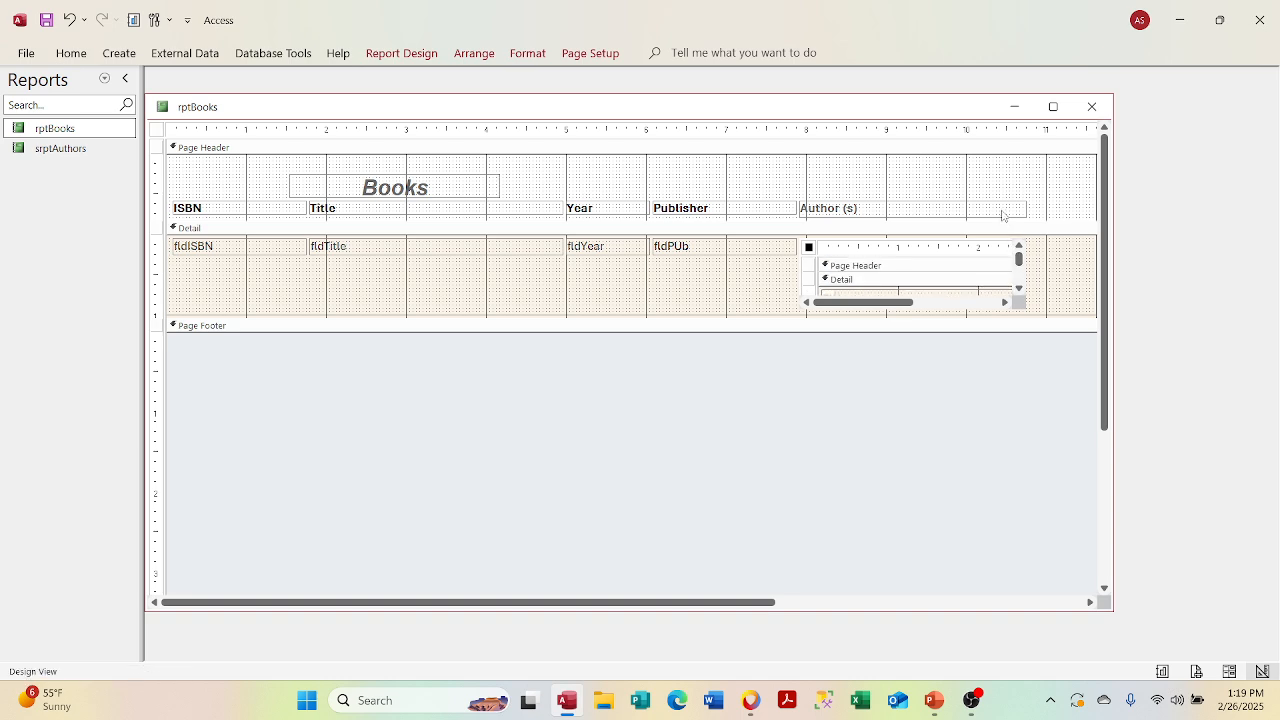
pyautogui.rightClick(856, 110)
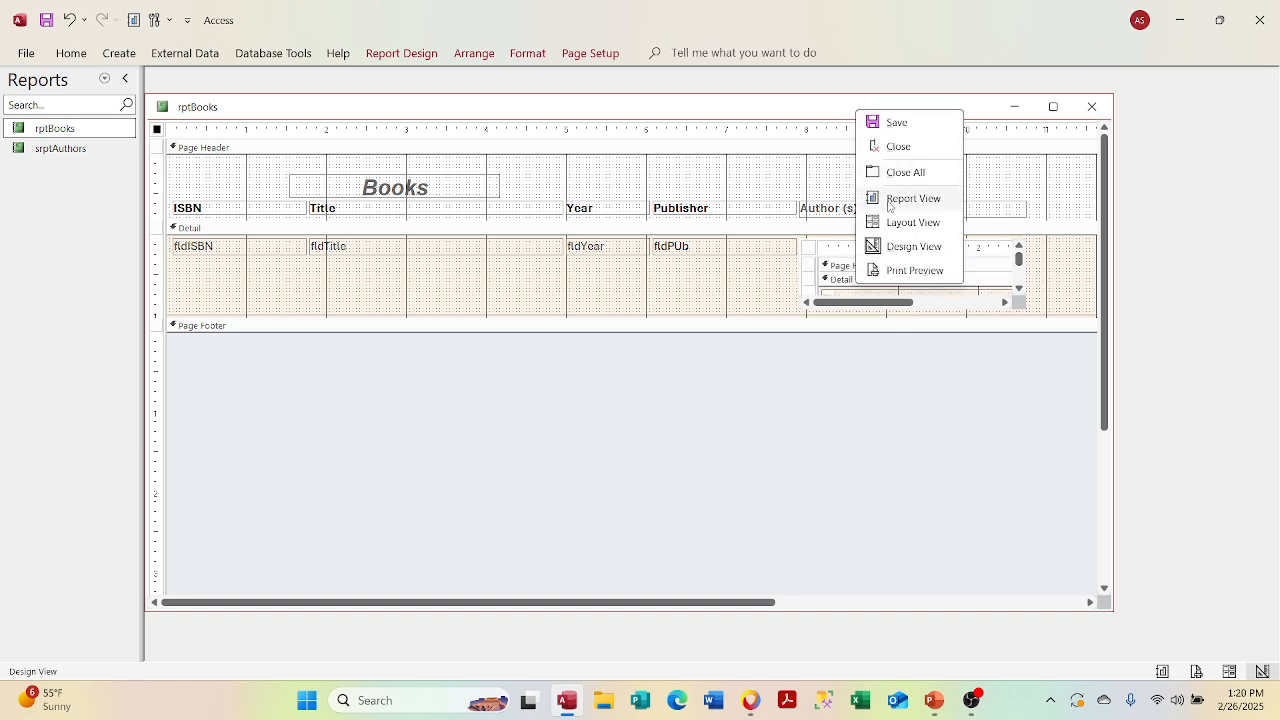
pyautogui.click(889, 203)
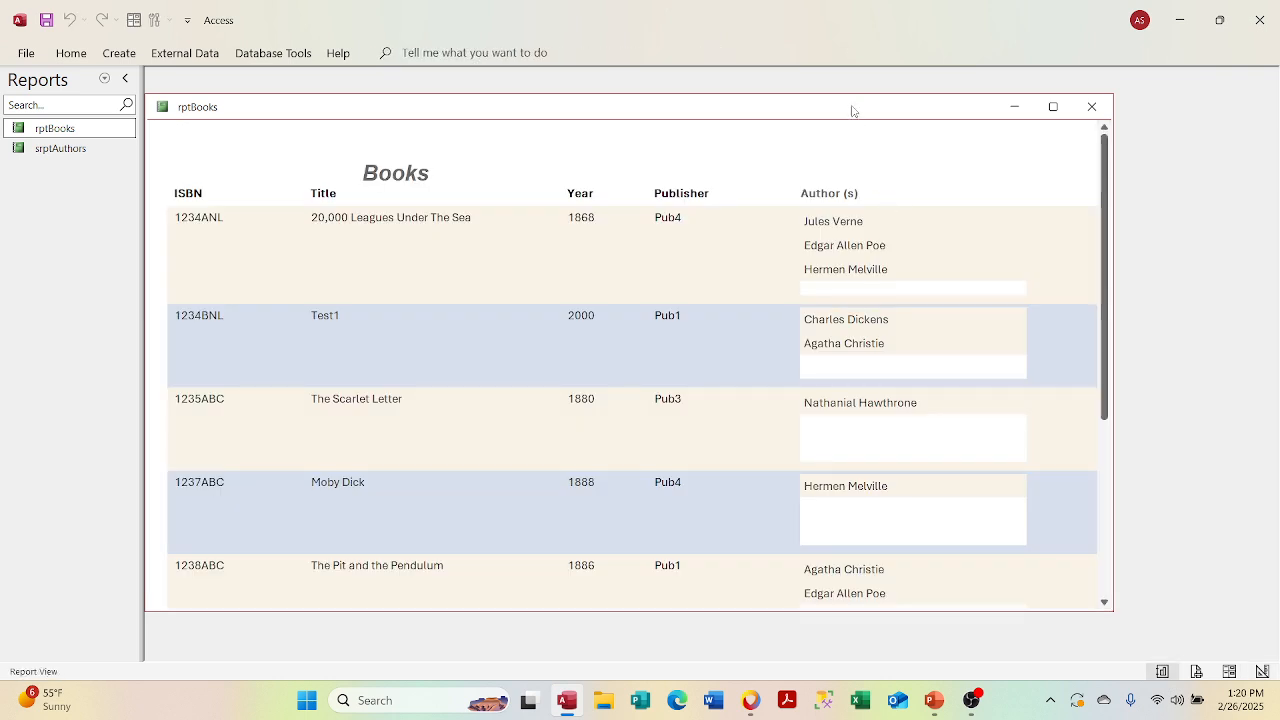
# Step: In Design View, narrow the srptAuthors subreport control to about 2.5 inches wide and check rptBooks in Report View
pyautogui.rightClick(852, 110)
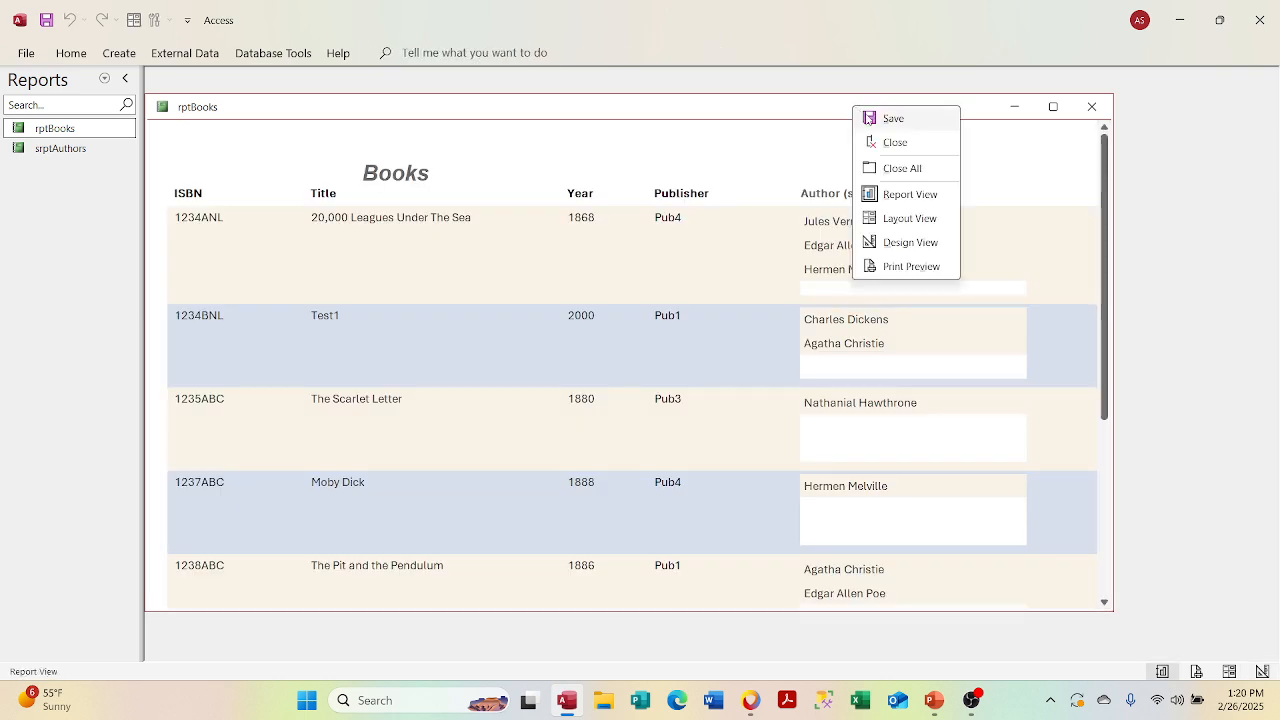
pyautogui.click(914, 241)
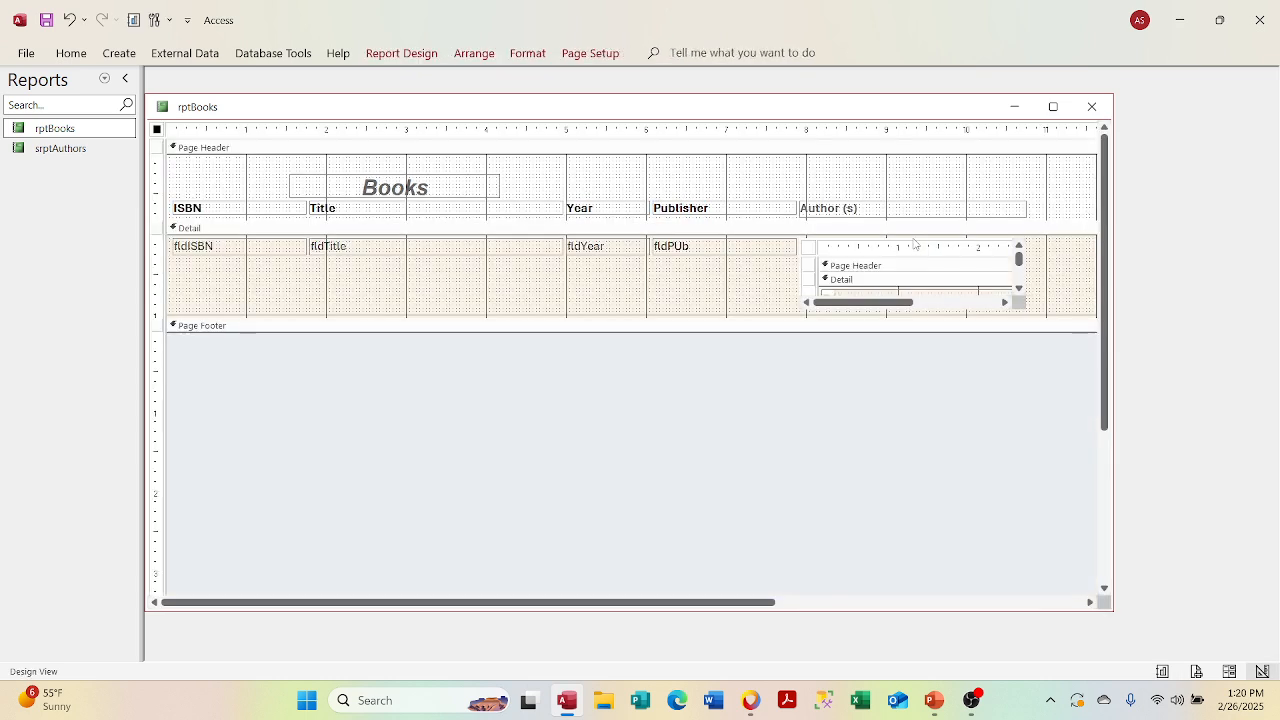
pyautogui.click(914, 242)
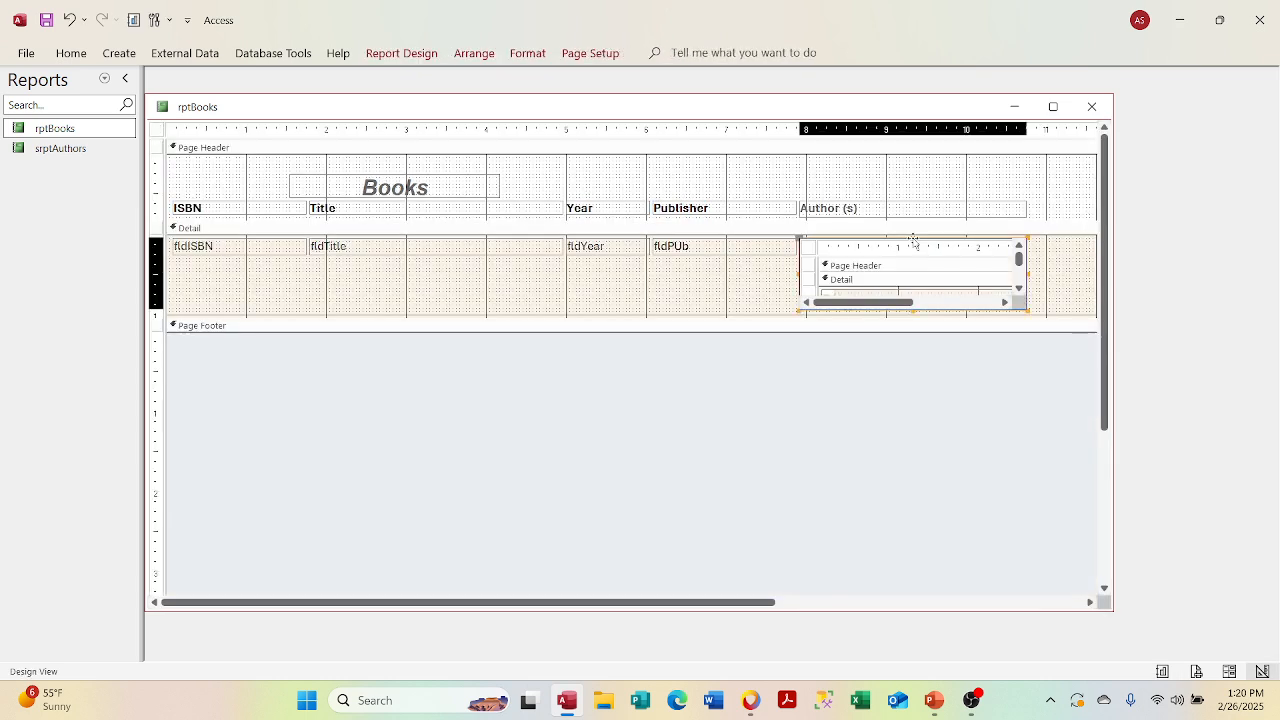
pyautogui.click(1027, 271)
pyautogui.moveTo(1027, 271); pyautogui.dragTo(999, 272)
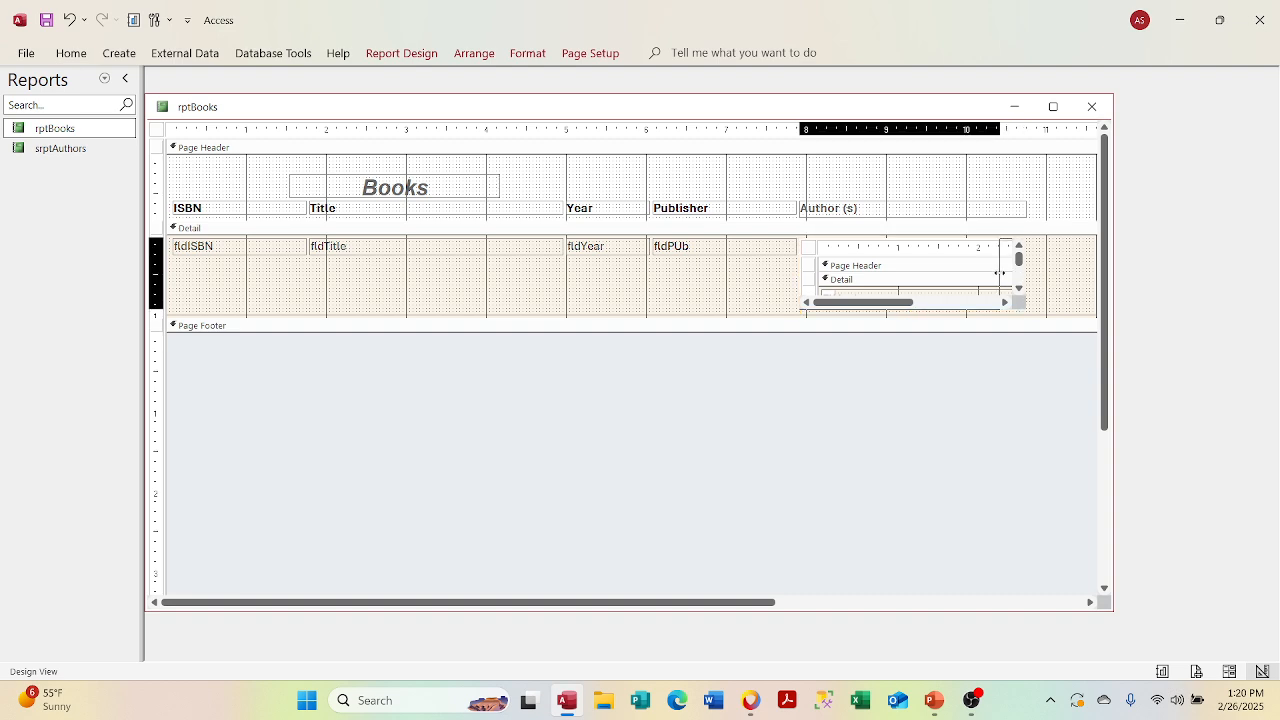
pyautogui.rightClick(683, 116)
pyautogui.click(710, 200)
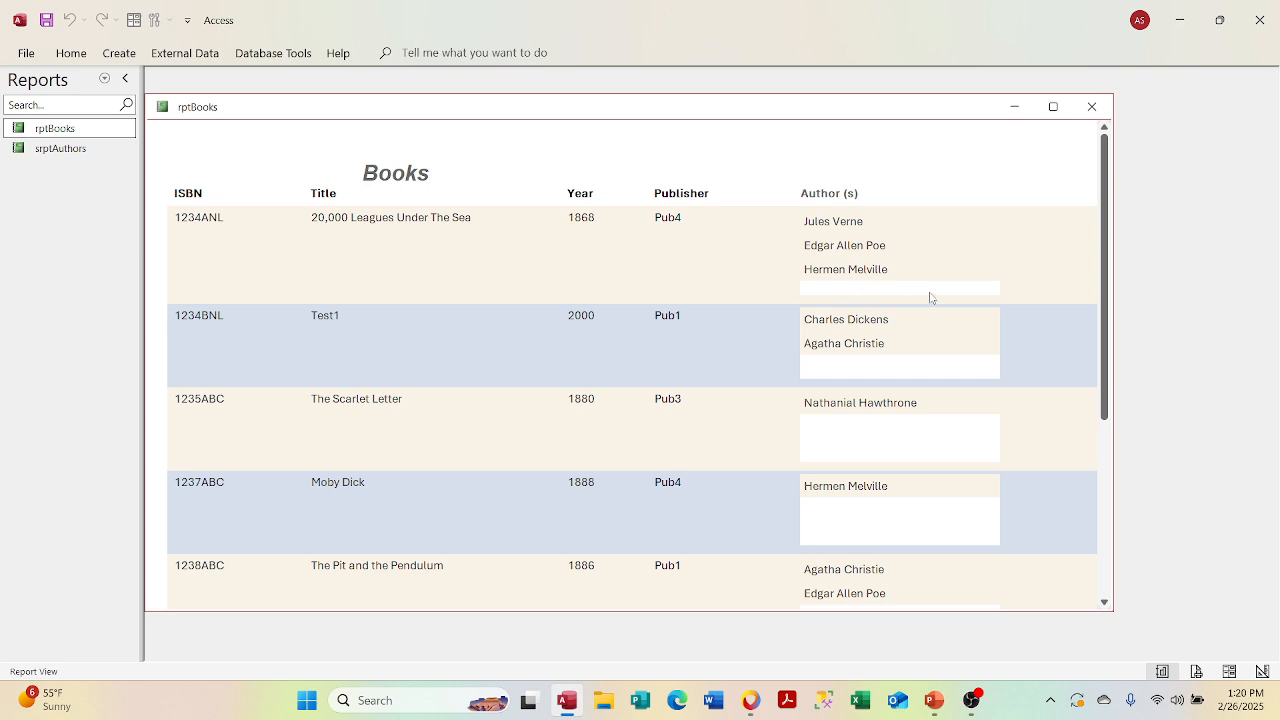
# Step: Return rptBooks to Design View and widen the srptAuthors subreport control almost to the Author (s) label's right edge
pyautogui.press('super+s')
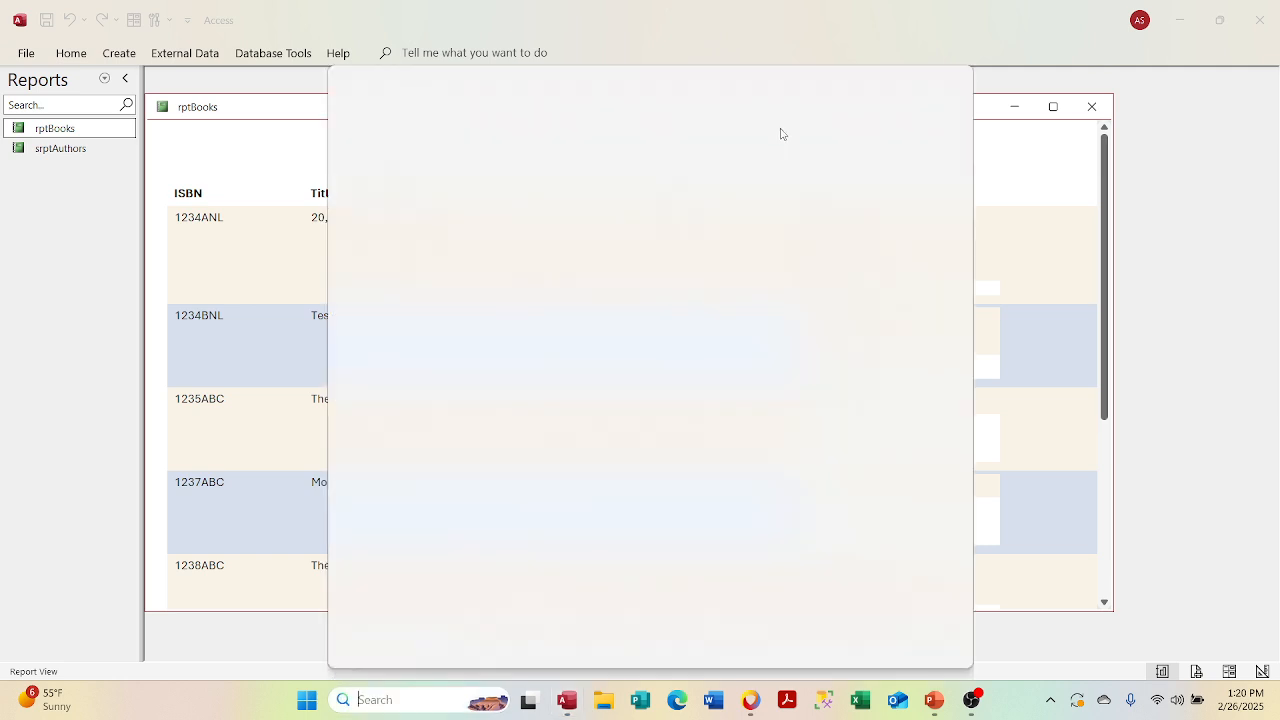
pyautogui.click(998, 147)
pyautogui.rightClick(867, 110)
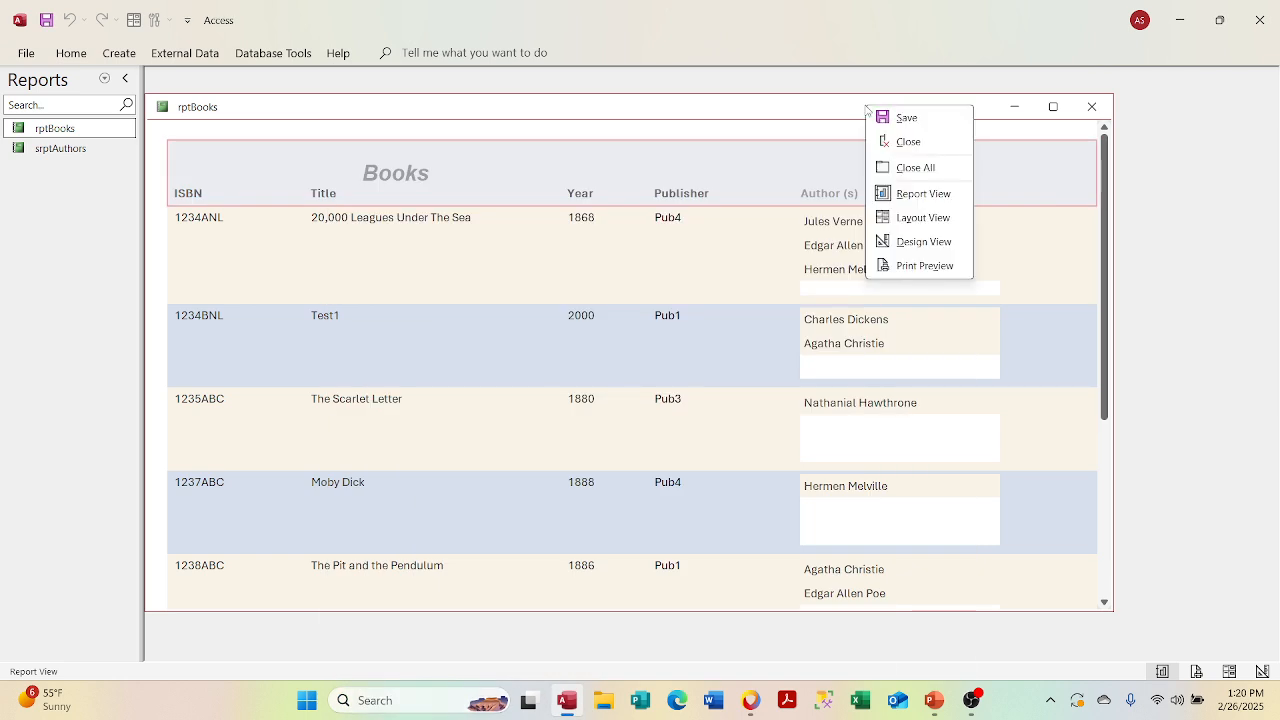
pyautogui.click(910, 241)
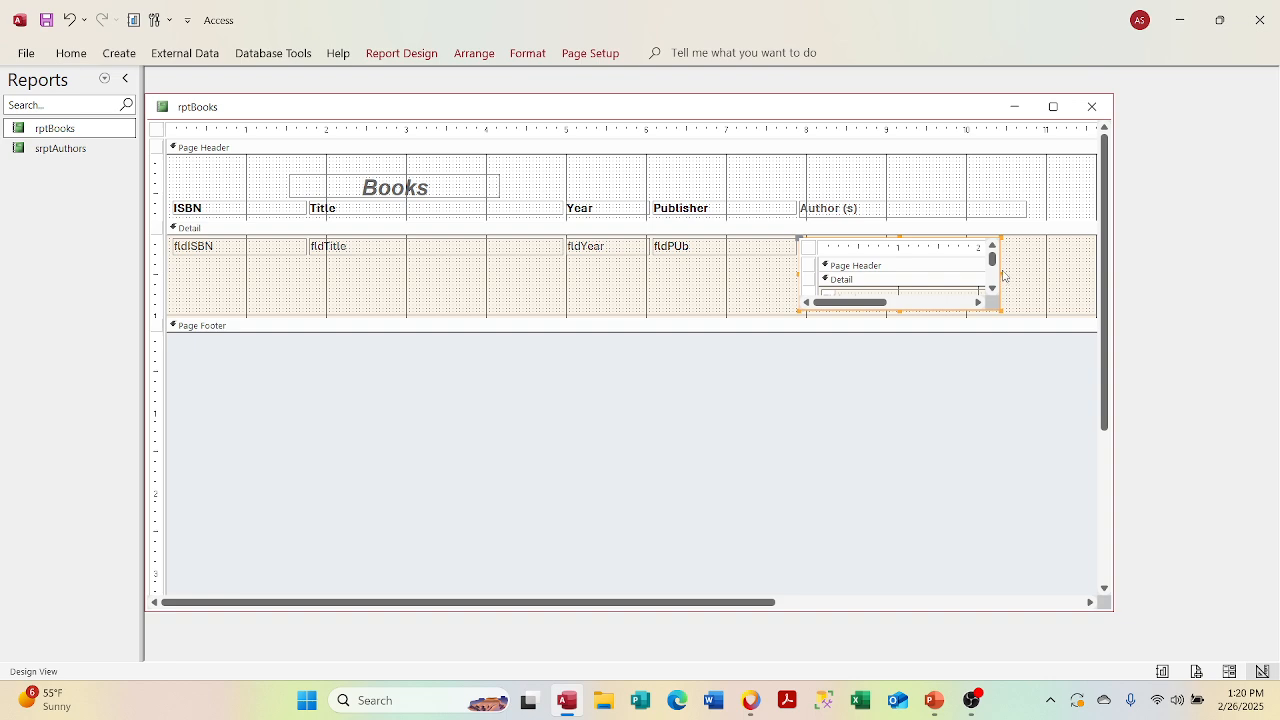
pyautogui.moveTo(1000, 273); pyautogui.dragTo(1023, 273)
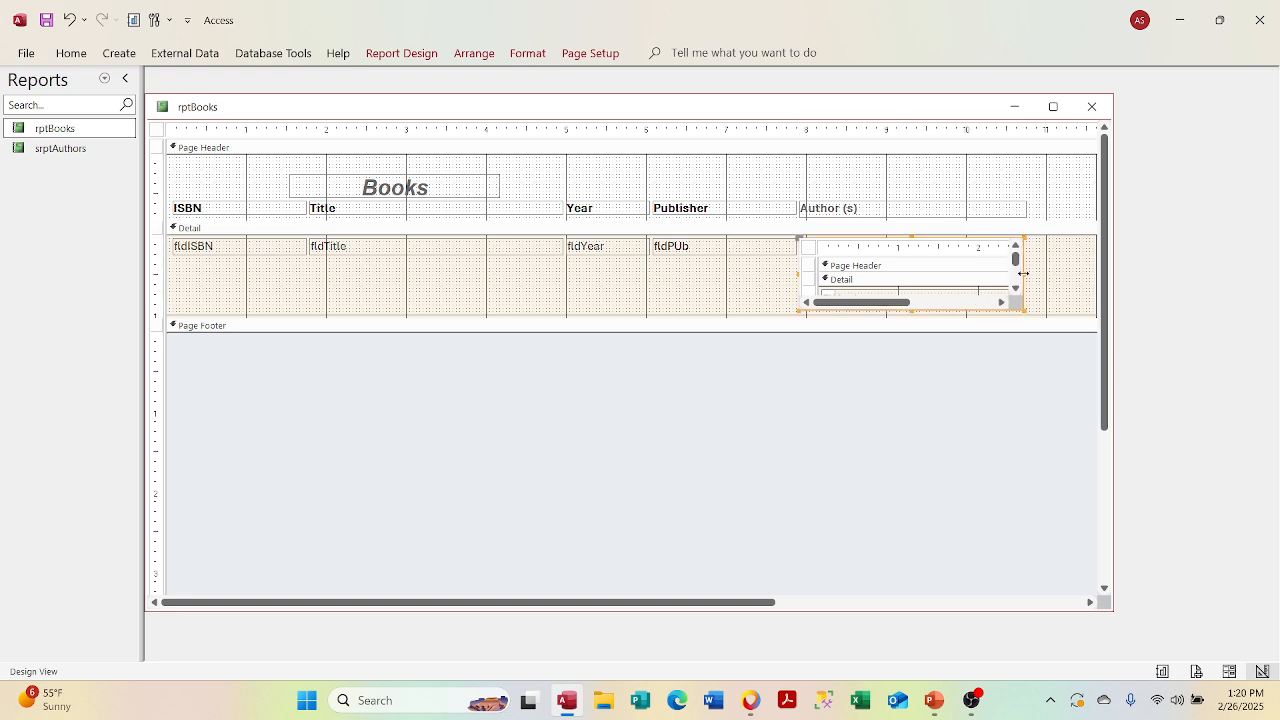
# Step: Remove the Page Header/Footer from the embedded srptAuthors report and check rptBooks in Report View
pyautogui.click(907, 268)
pyautogui.rightClick(907, 270)
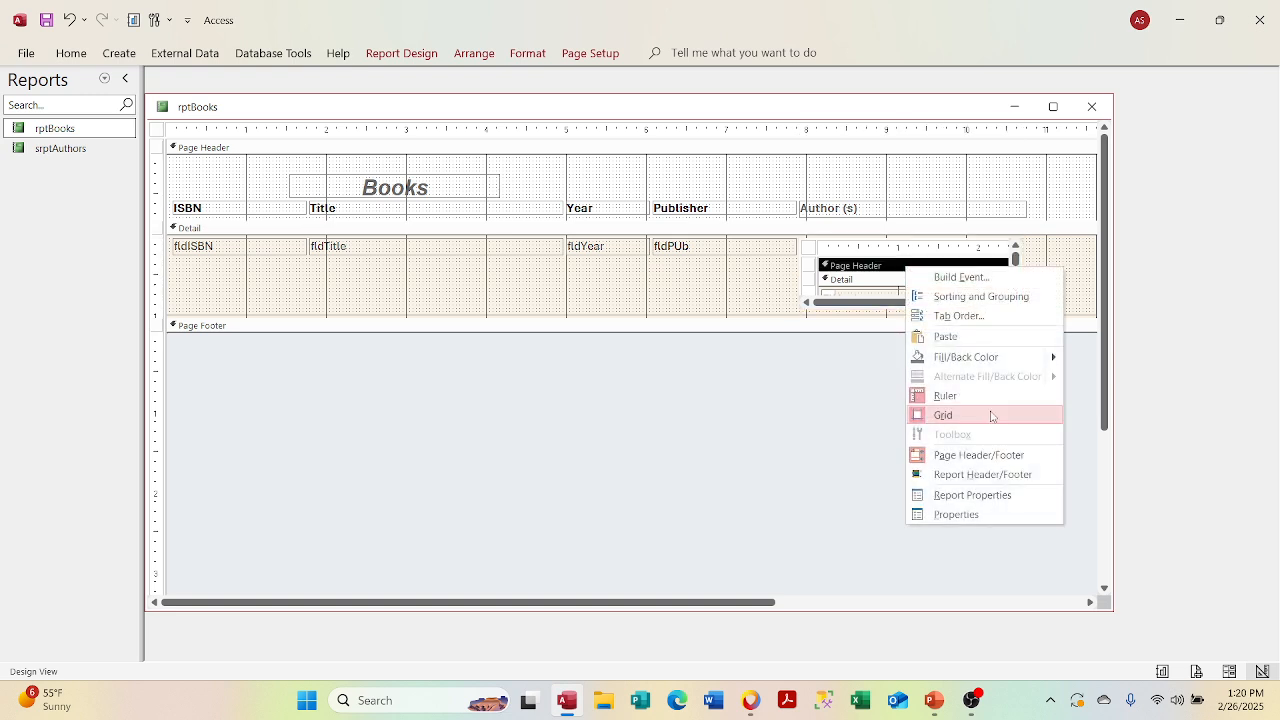
pyautogui.click(921, 457)
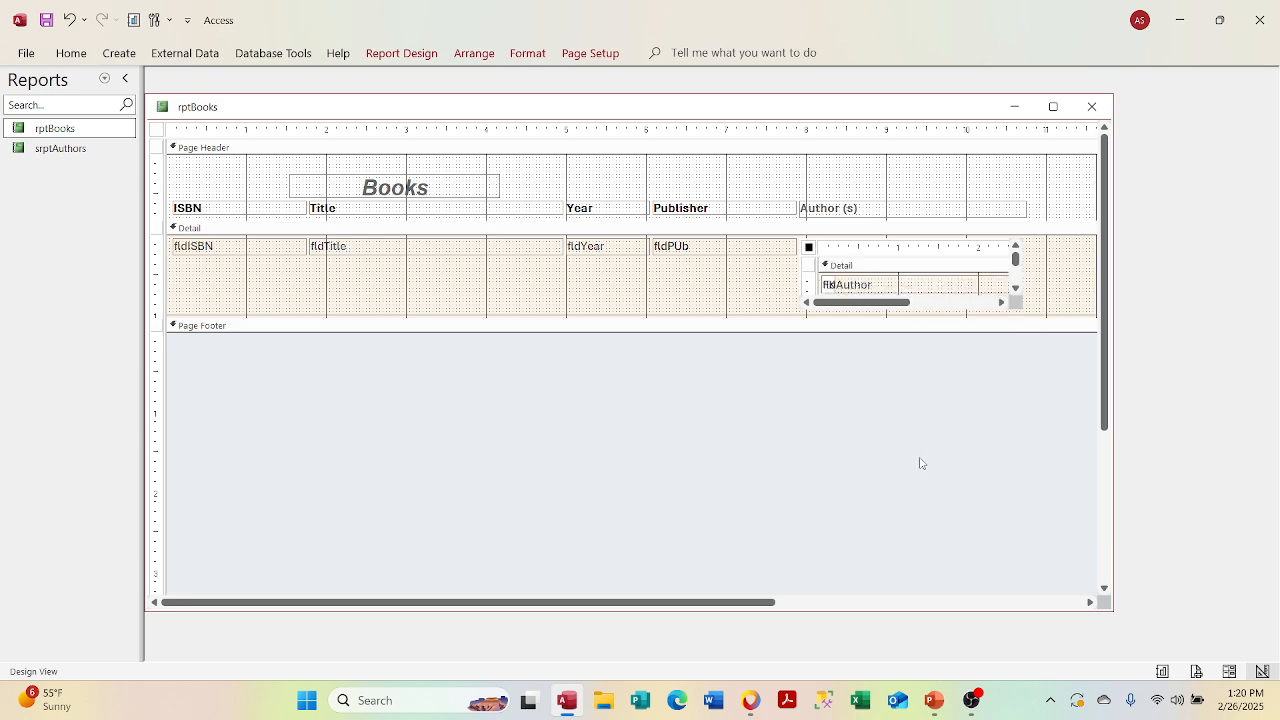
pyautogui.rightClick(830, 112)
pyautogui.click(851, 195)
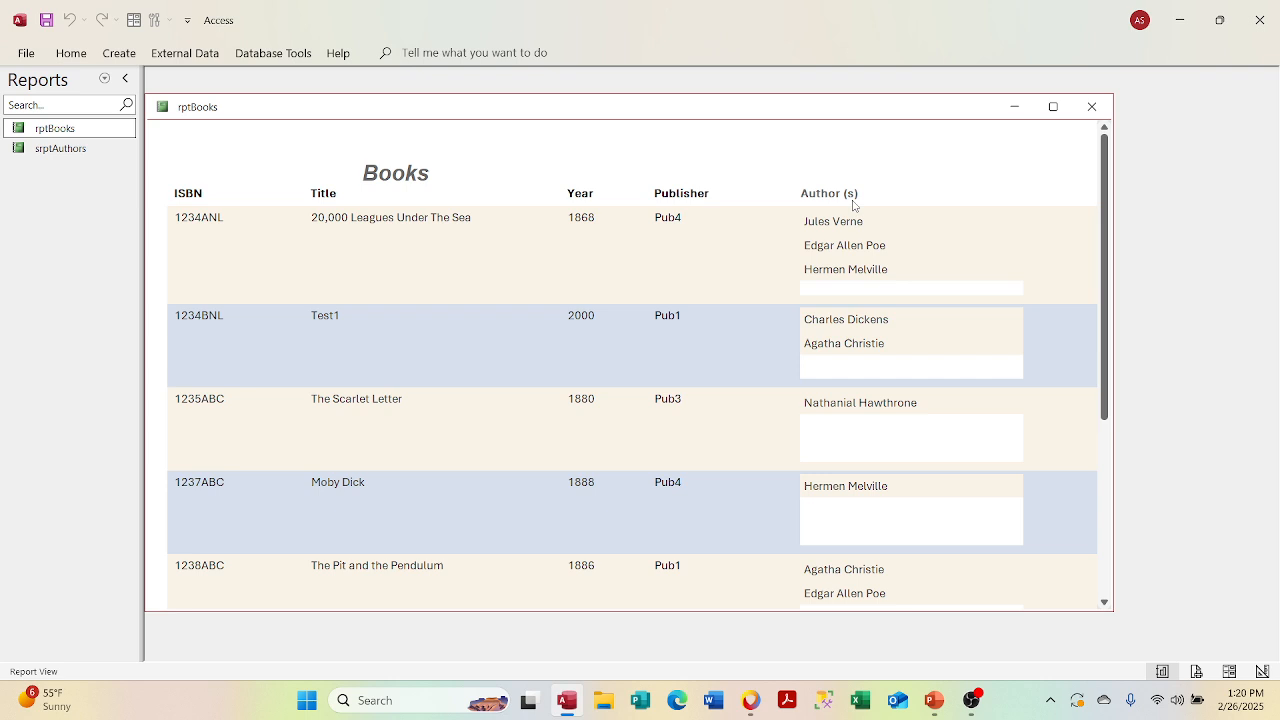
# Step: Return rptBooks to Design View, look below the embedded subreport's Detail section, and close it, saving changes to rptBooks and srptAuthors
pyautogui.rightClick(826, 112)
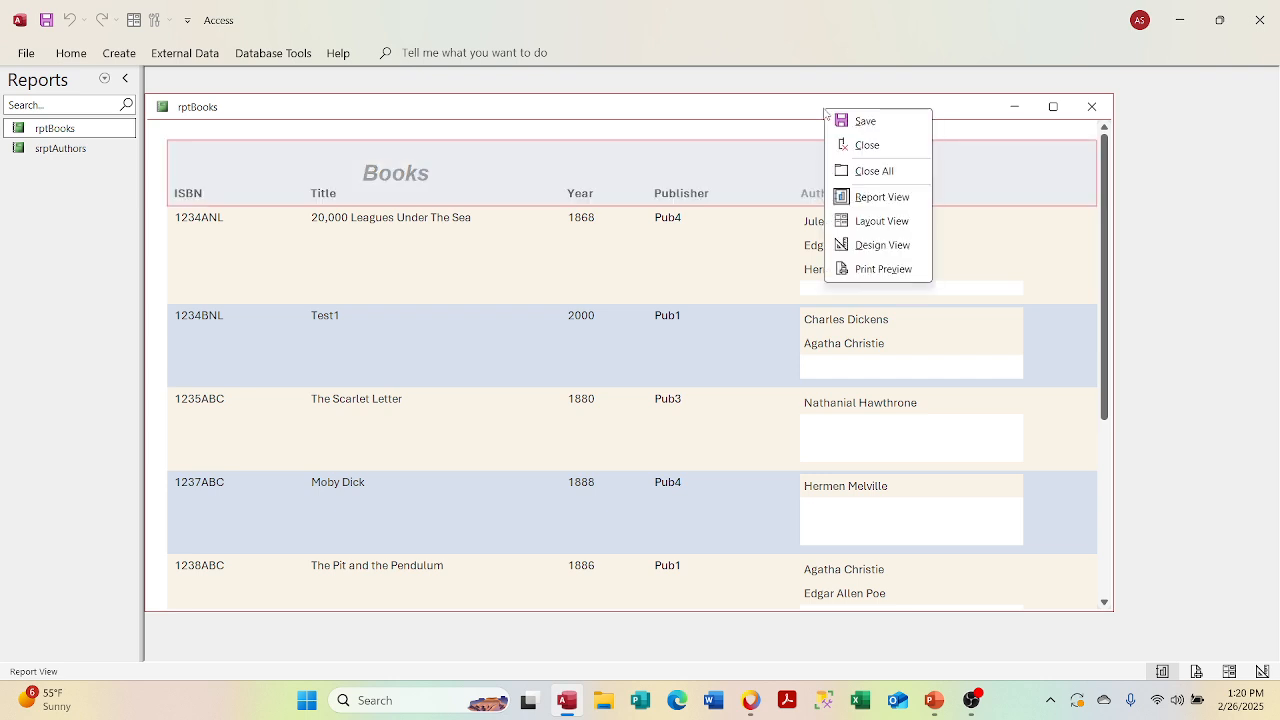
pyautogui.click(866, 246)
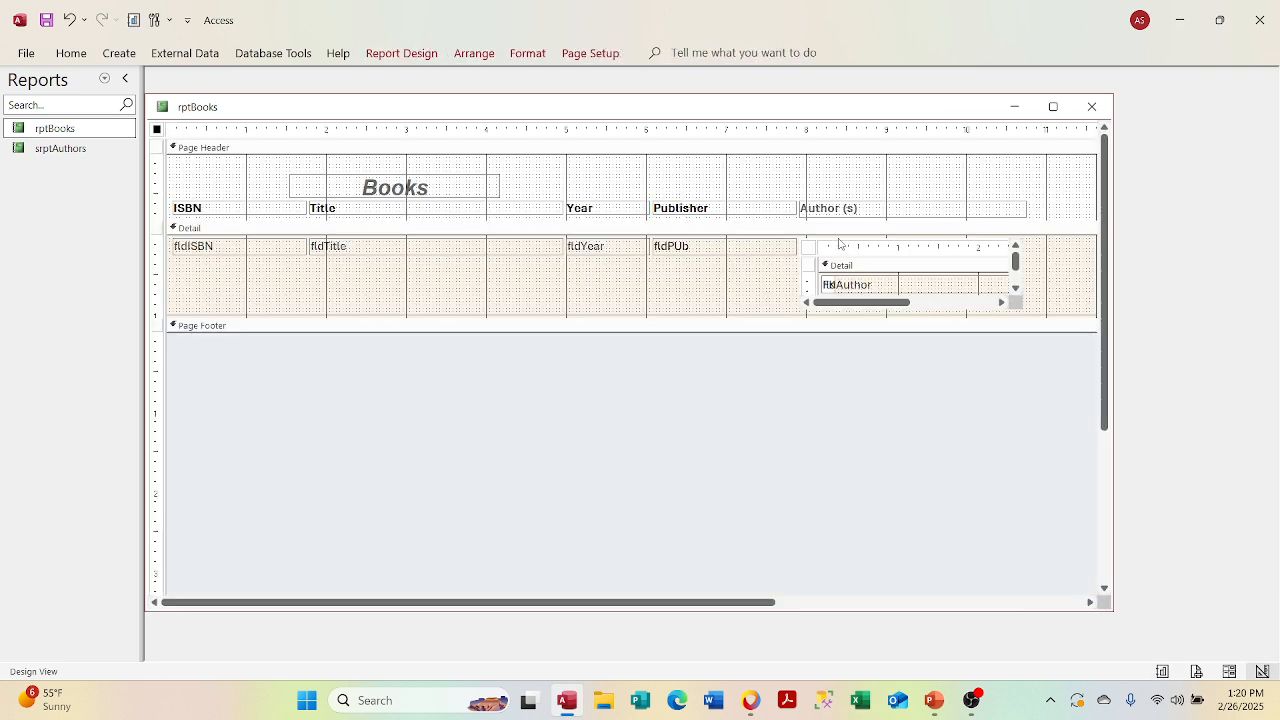
pyautogui.click(838, 239)
pyautogui.press('Left')
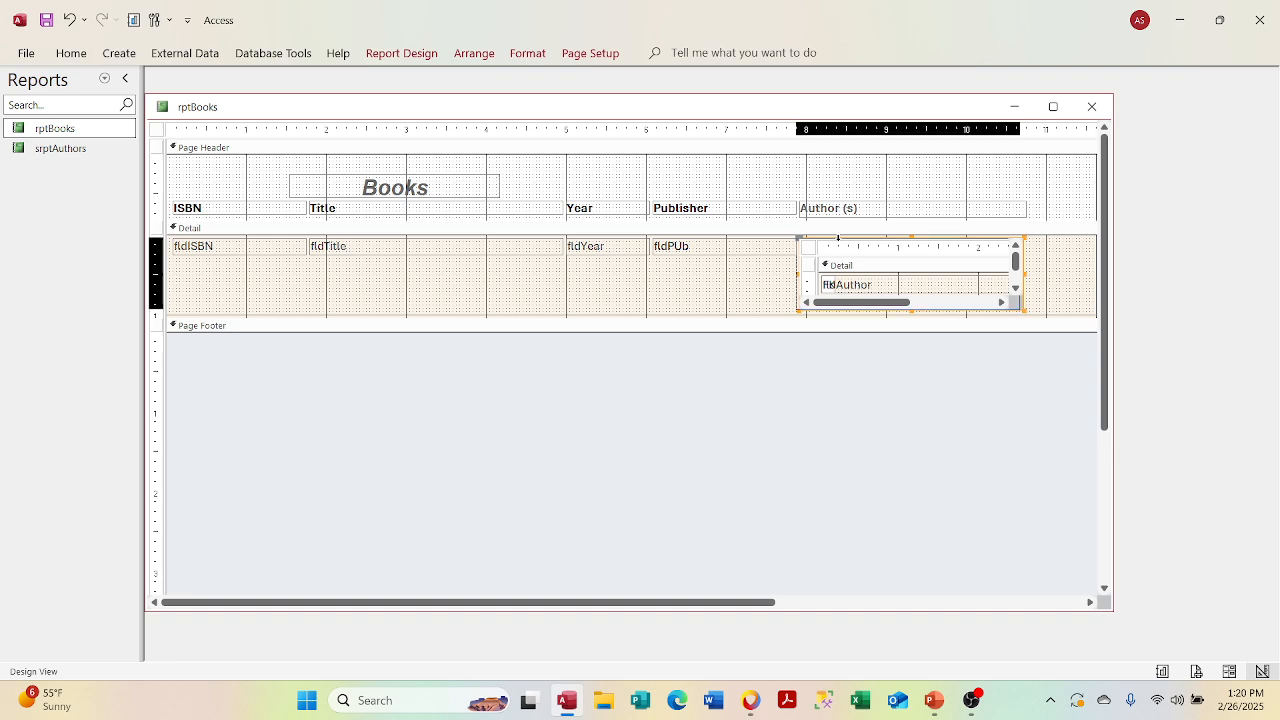
pyautogui.press('Right')
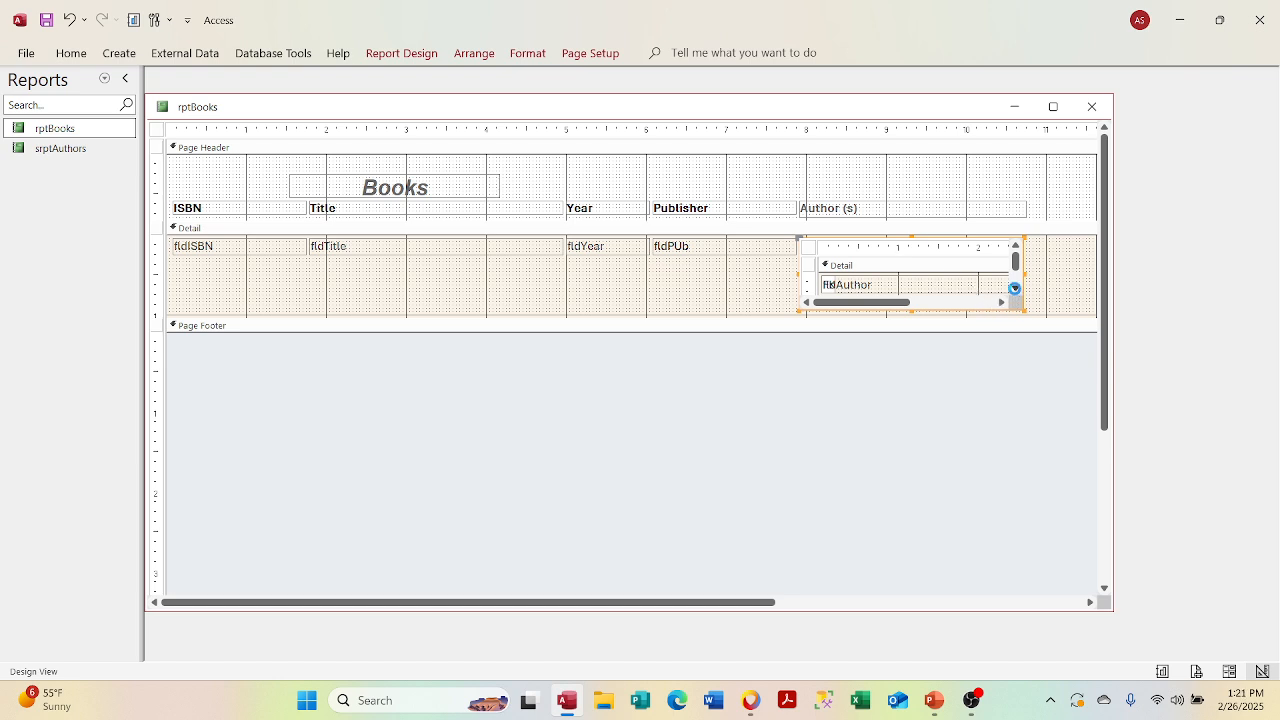
pyautogui.click(1015, 288)
pyautogui.click(1015, 288)
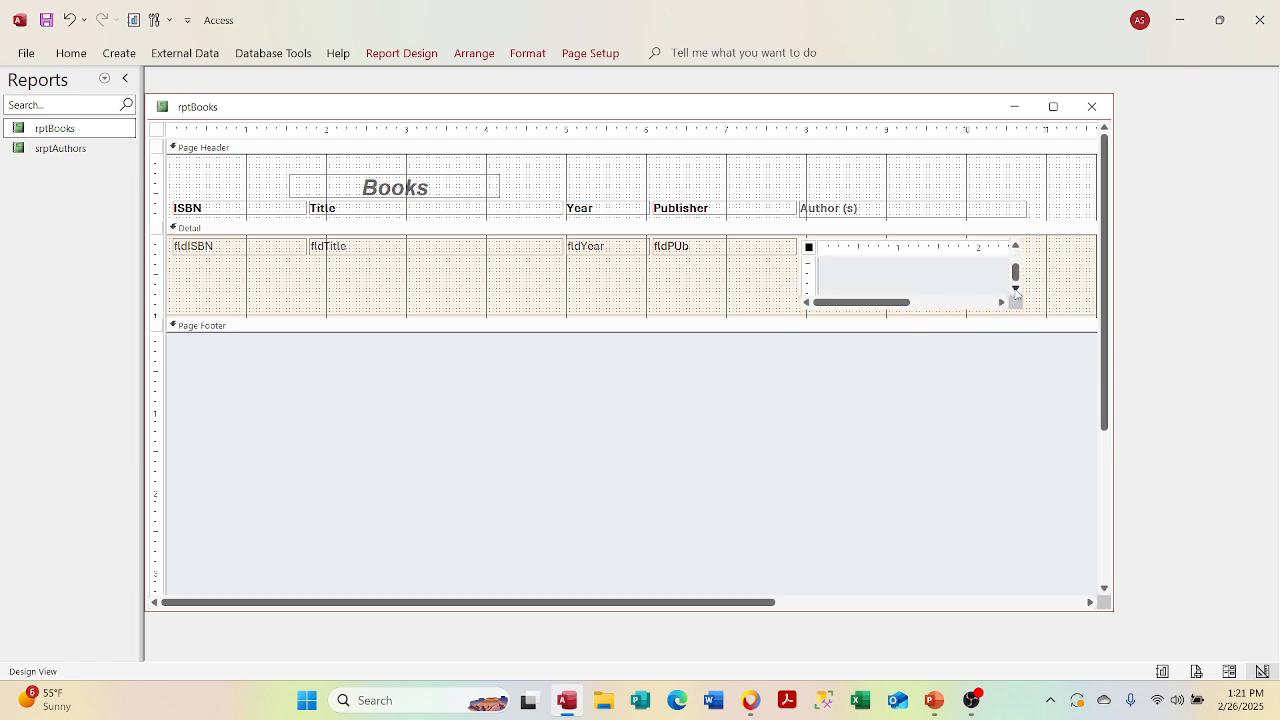
pyautogui.click(1092, 106)
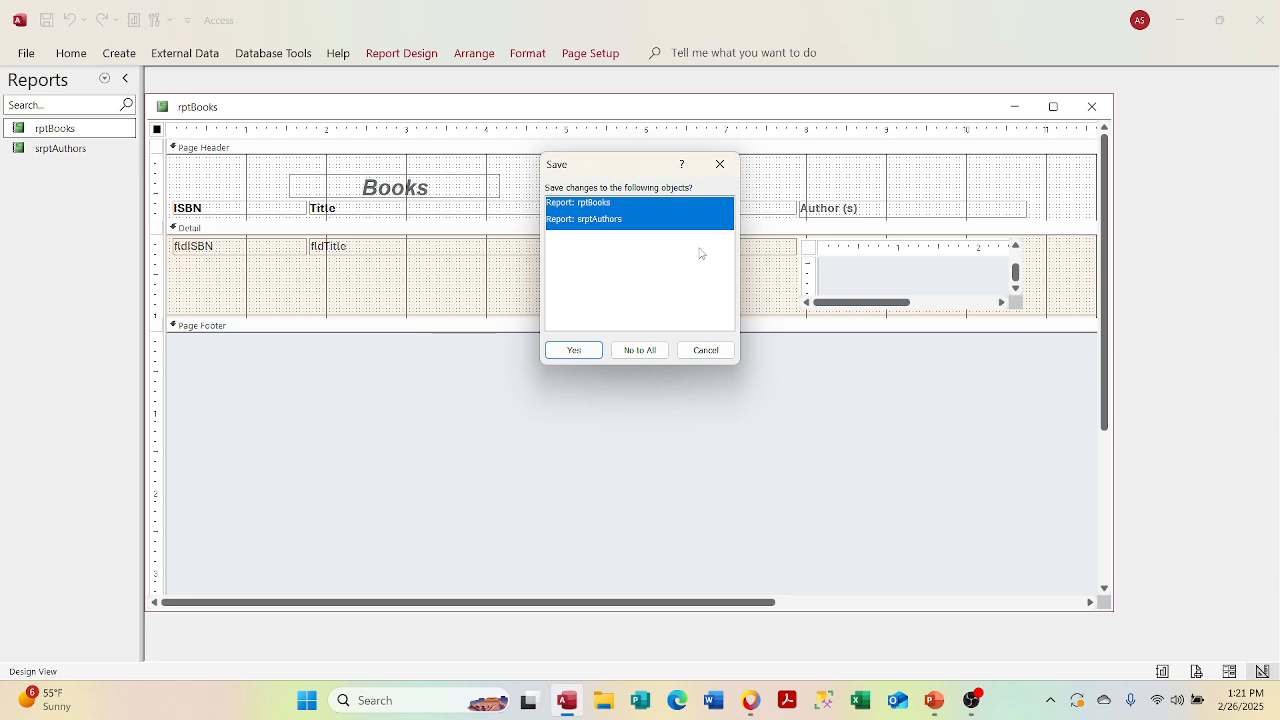
pyautogui.click(564, 350)
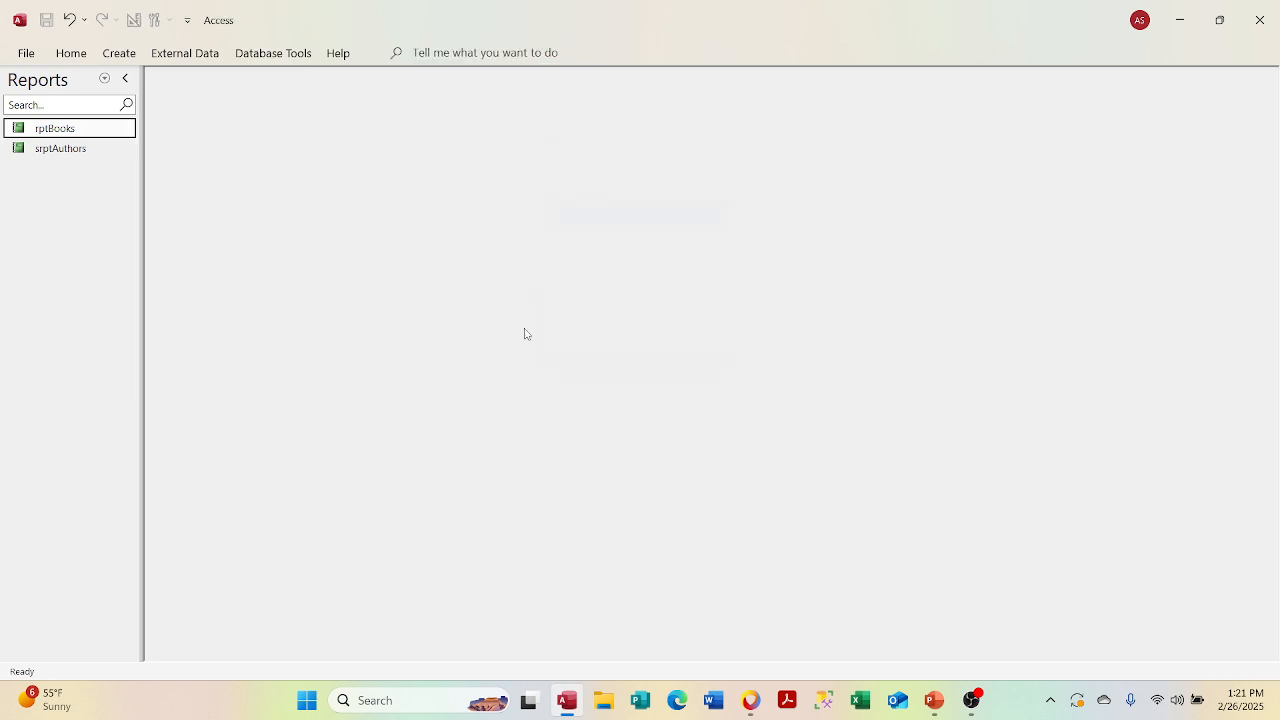
# Step: Open the srptAuthors report on its own and switch it to Design View
pyautogui.doubleClick(45, 150)
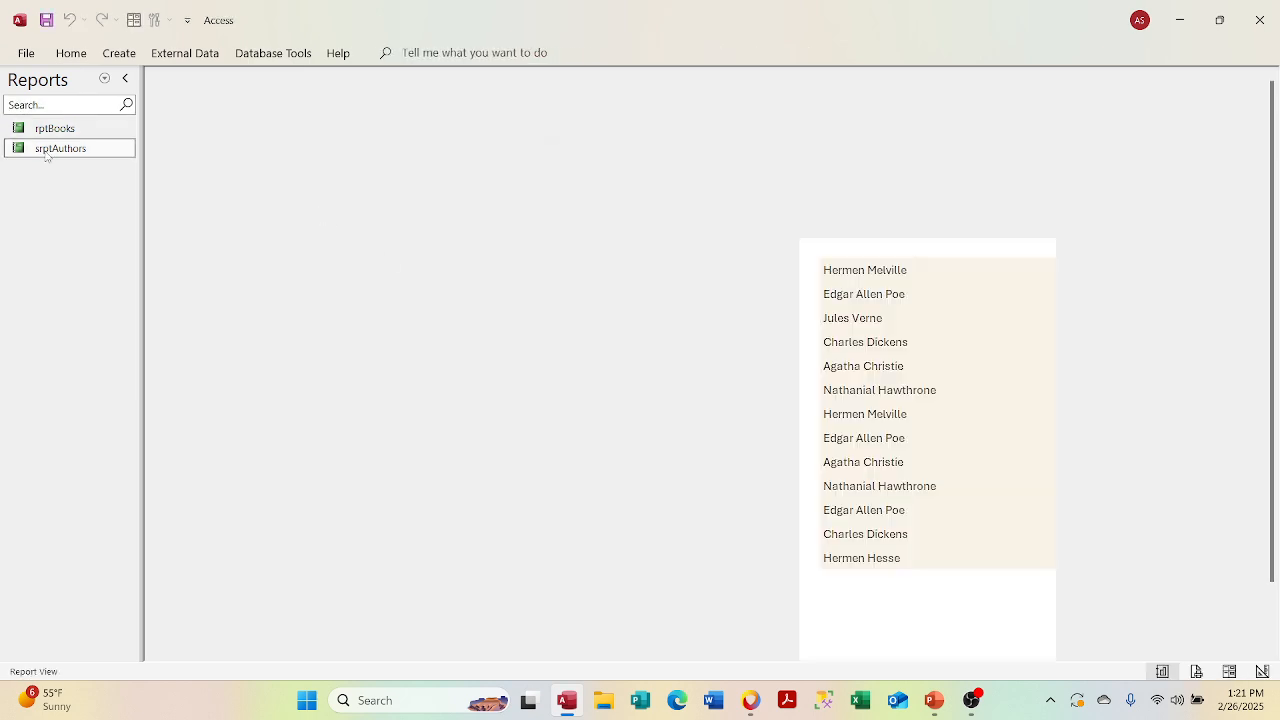
pyautogui.rightClick(842, 270)
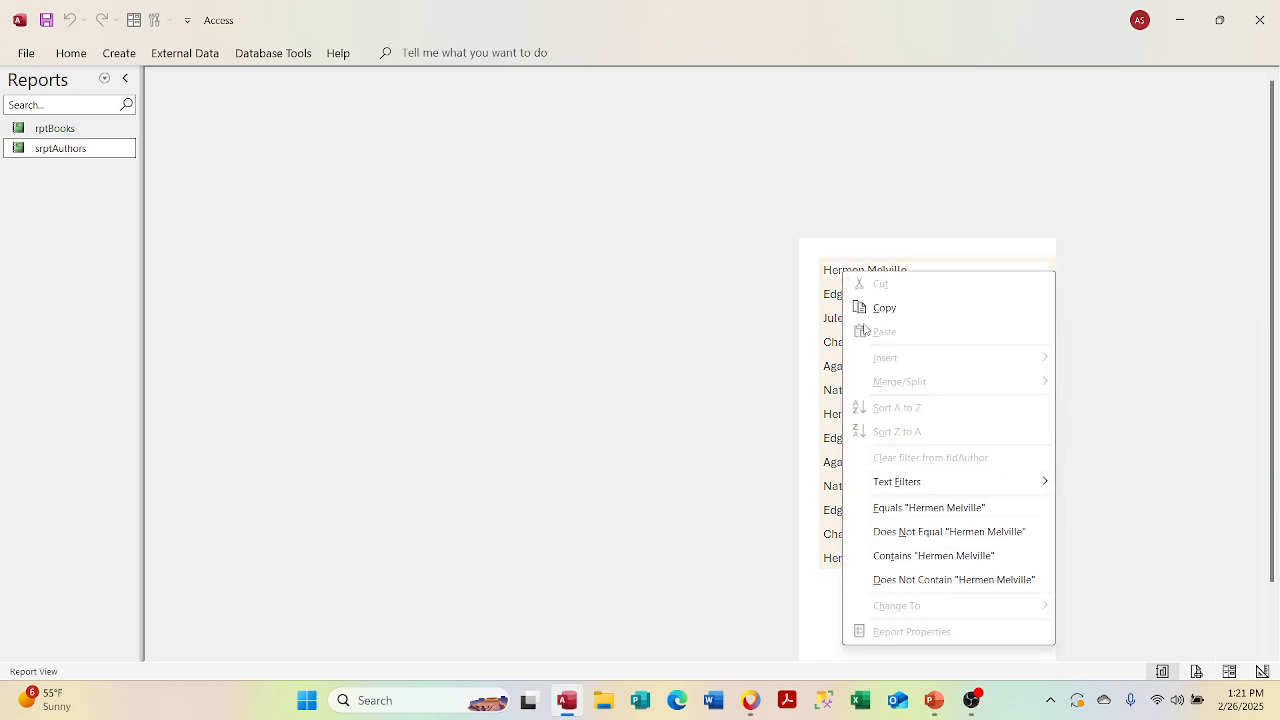
pyautogui.press('super+s')
pyautogui.click(1010, 293)
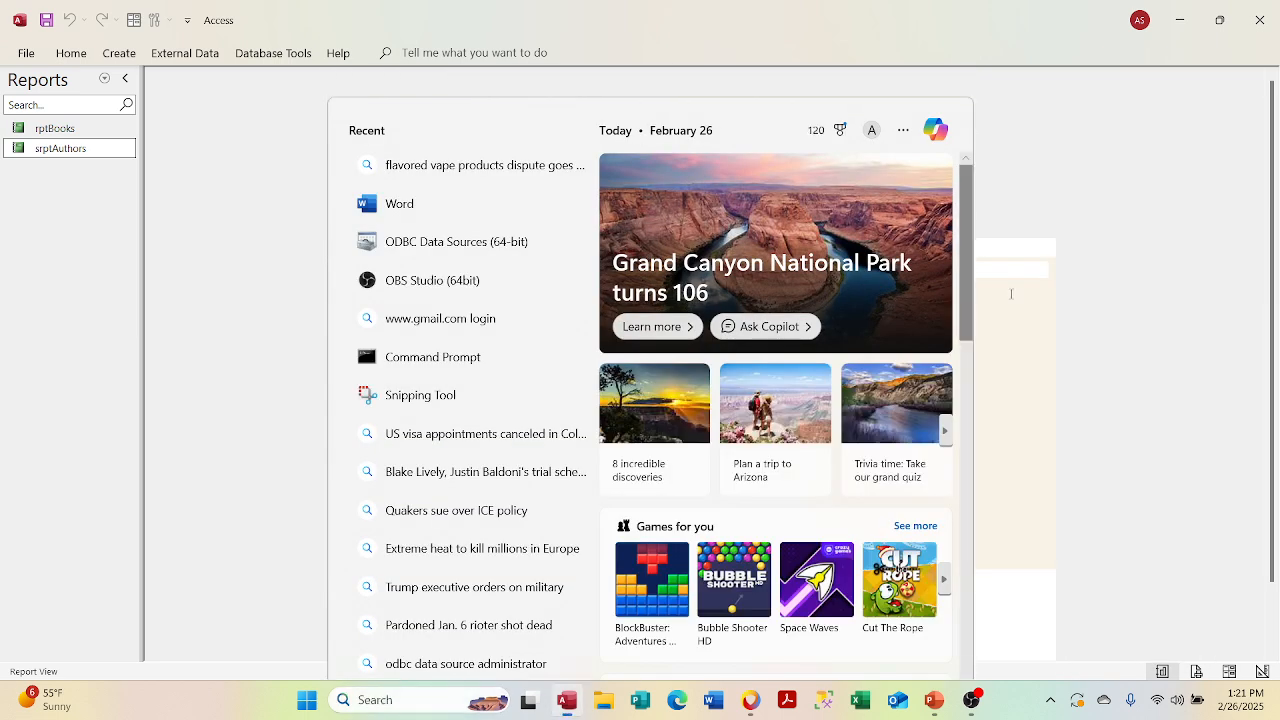
pyautogui.rightClick(966, 265)
pyautogui.click(986, 321)
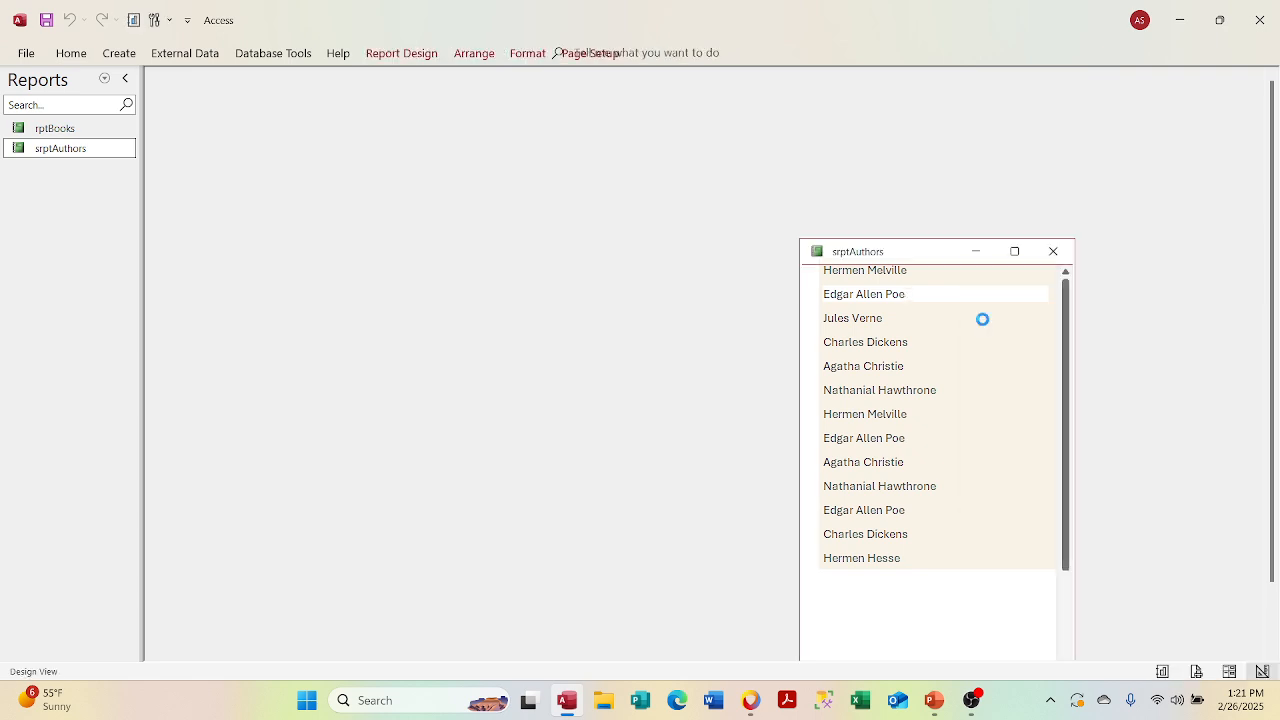
# Step: Reposition and shorten the srptAuthors window, trim the Detail section's height to just below fldAuthor, and close the report with changes saved
pyautogui.moveTo(926, 251); pyautogui.dragTo(763, 141)
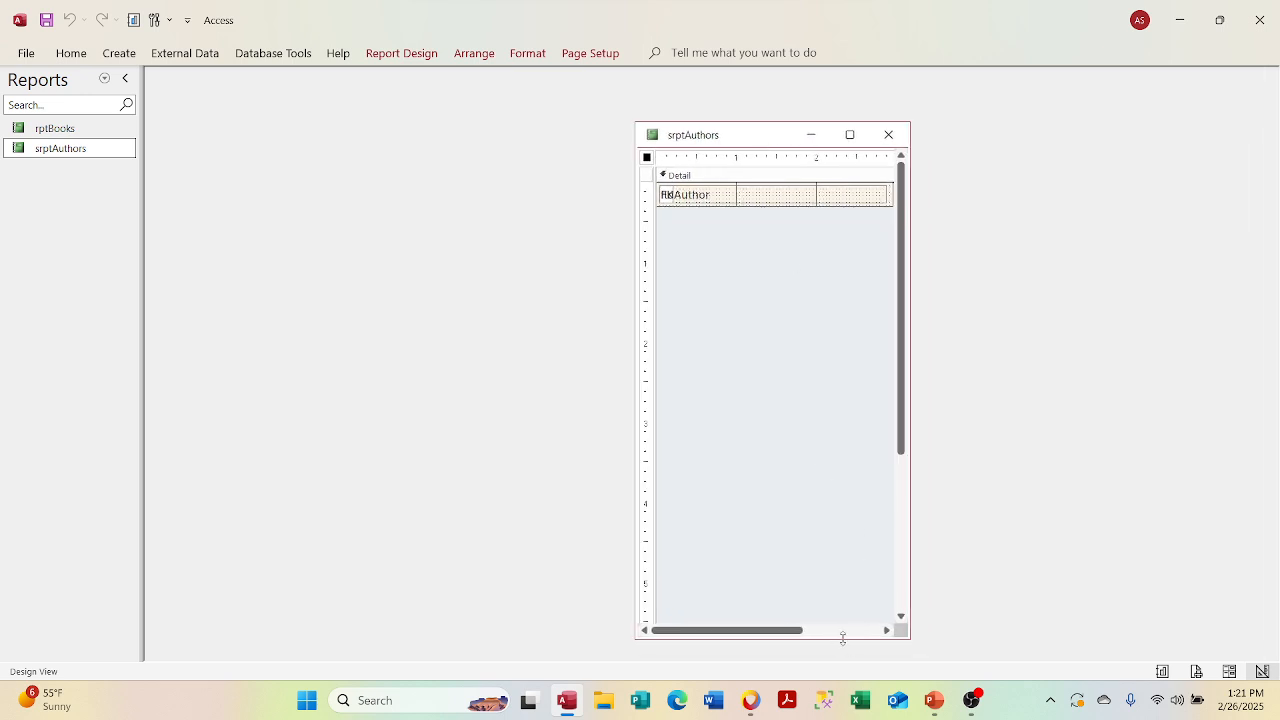
pyautogui.moveTo(843, 637); pyautogui.dragTo(846, 255)
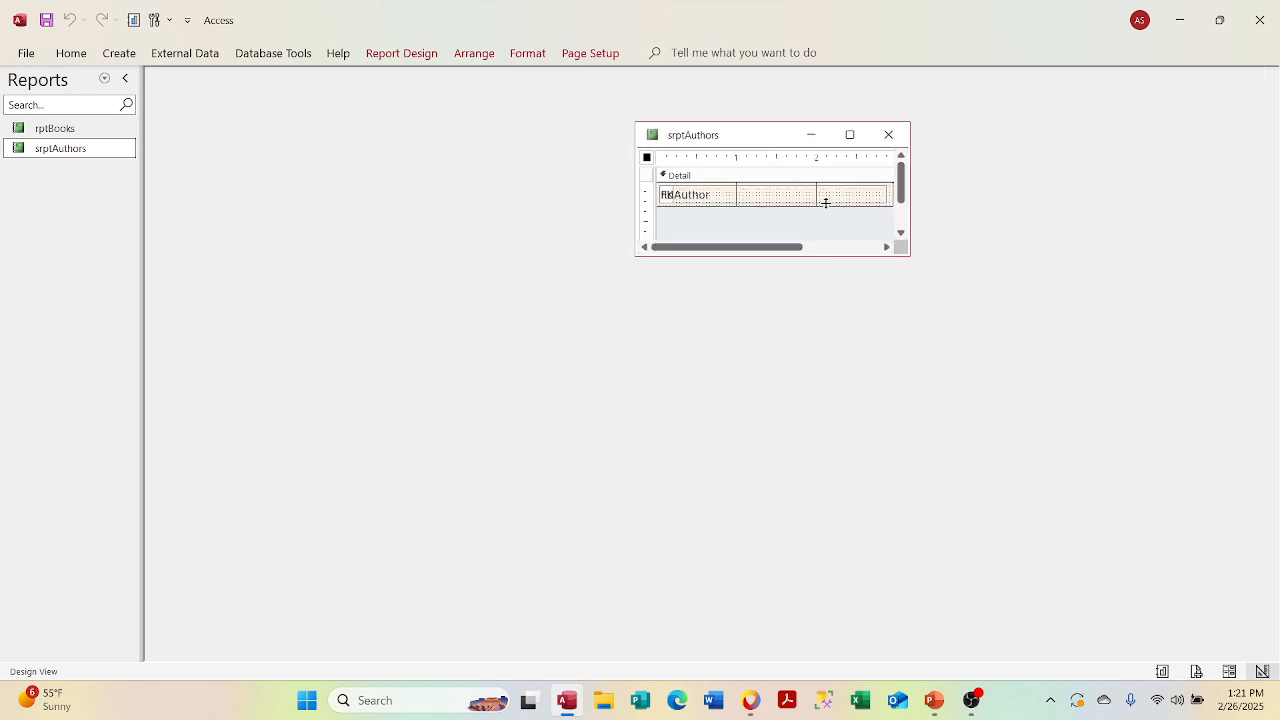
pyautogui.moveTo(825, 203)
pyautogui.mouseDown()
pyautogui.moveTo(825, 216)
pyautogui.moveTo(817, 204)
pyautogui.mouseUp()
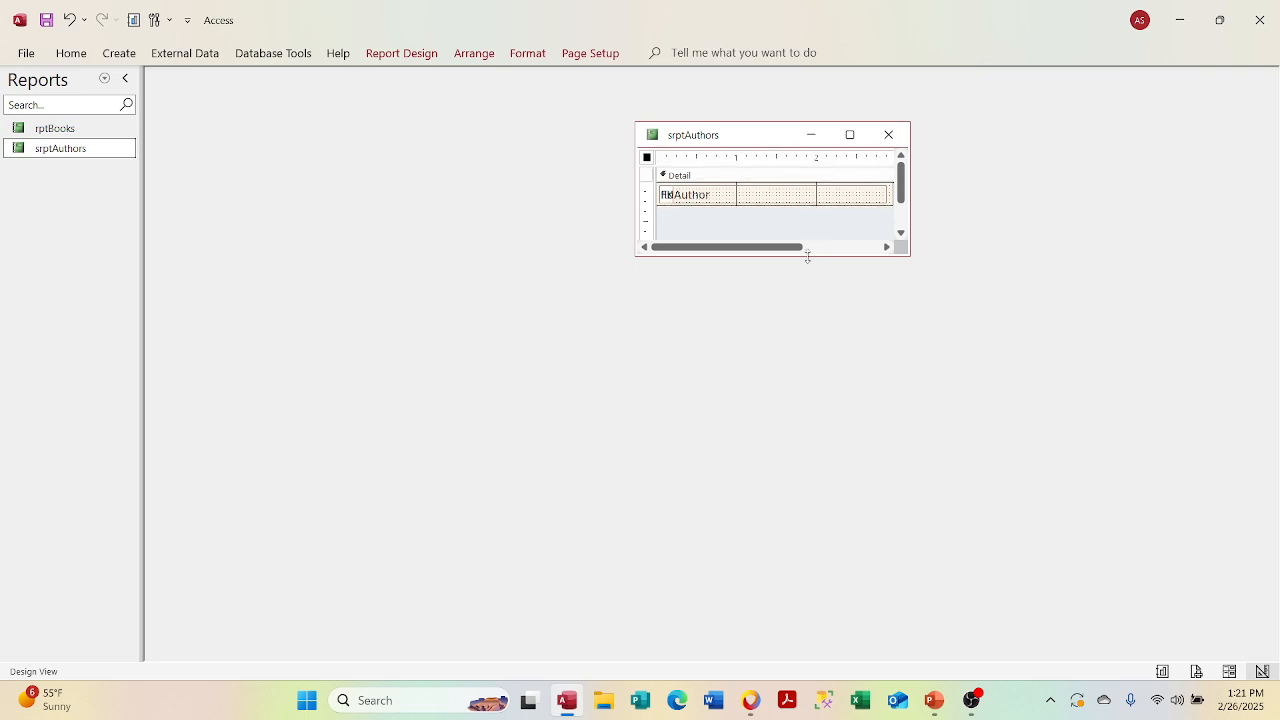
pyautogui.moveTo(807, 256); pyautogui.dragTo(807, 218)
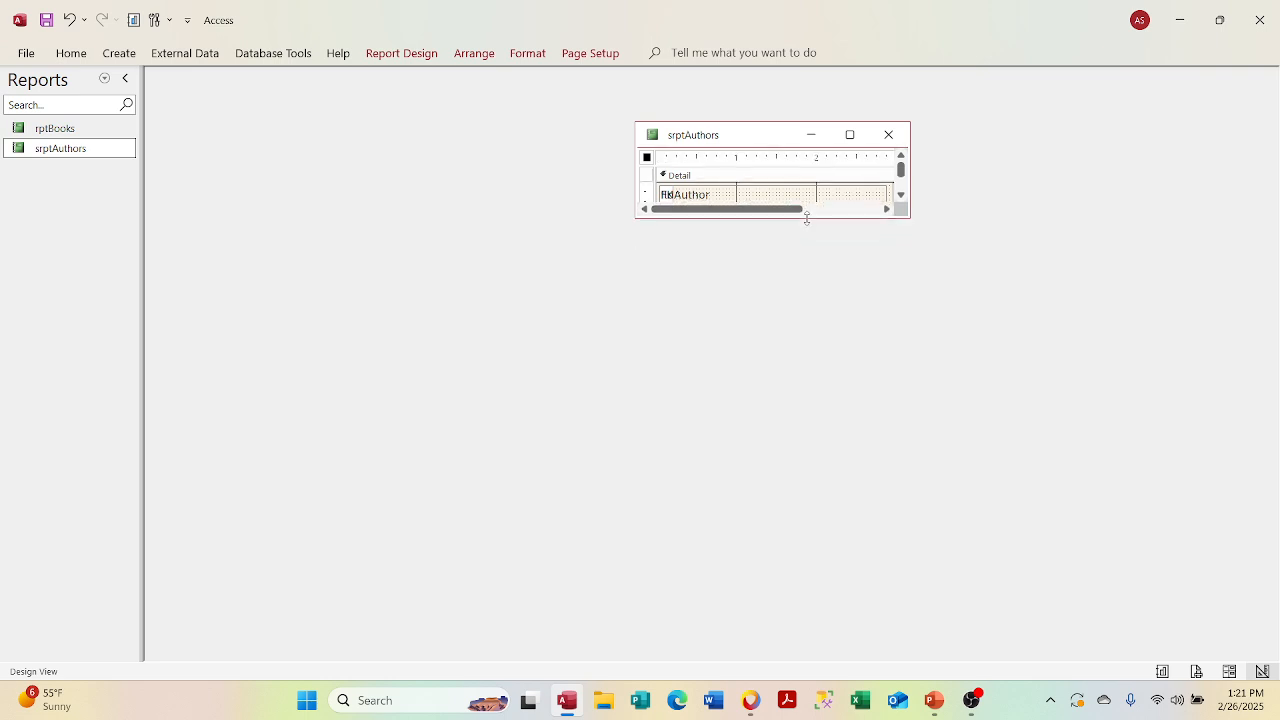
pyautogui.click(888, 134)
pyautogui.click(593, 393)
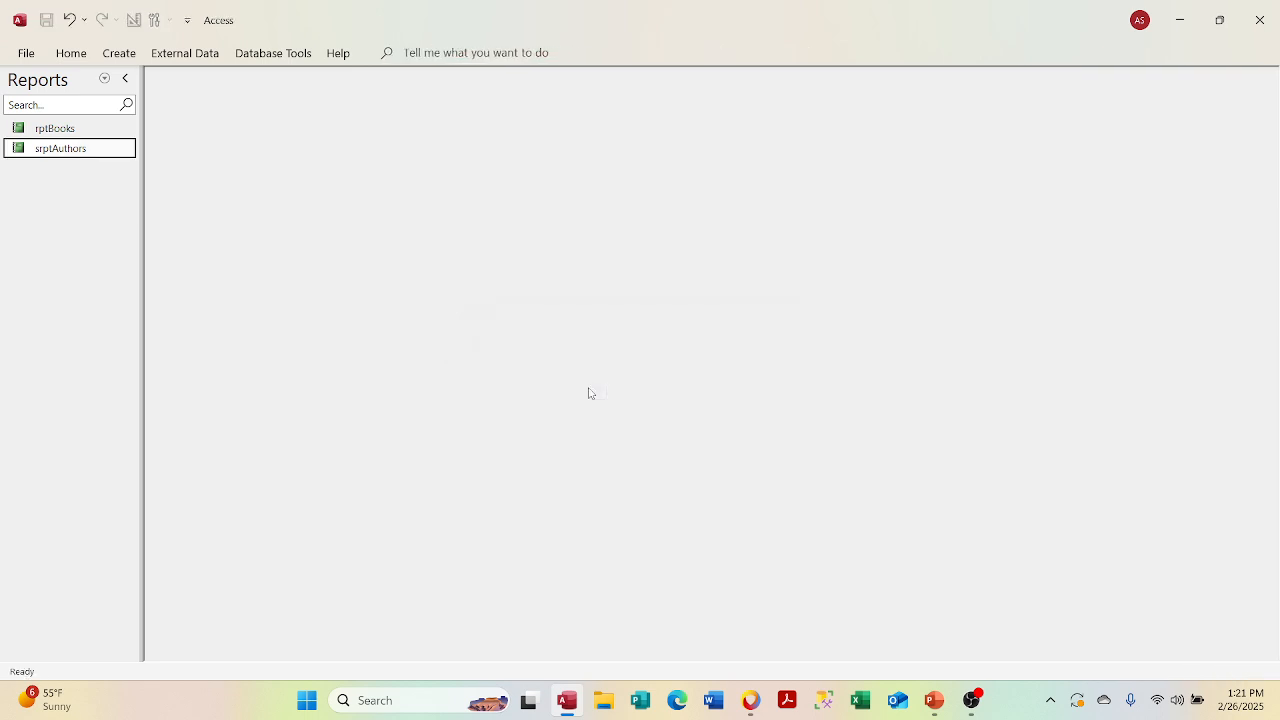
# Step: Reopen srptAuthors to check its Report View and switch it back to Design View
pyautogui.doubleClick(112, 154)
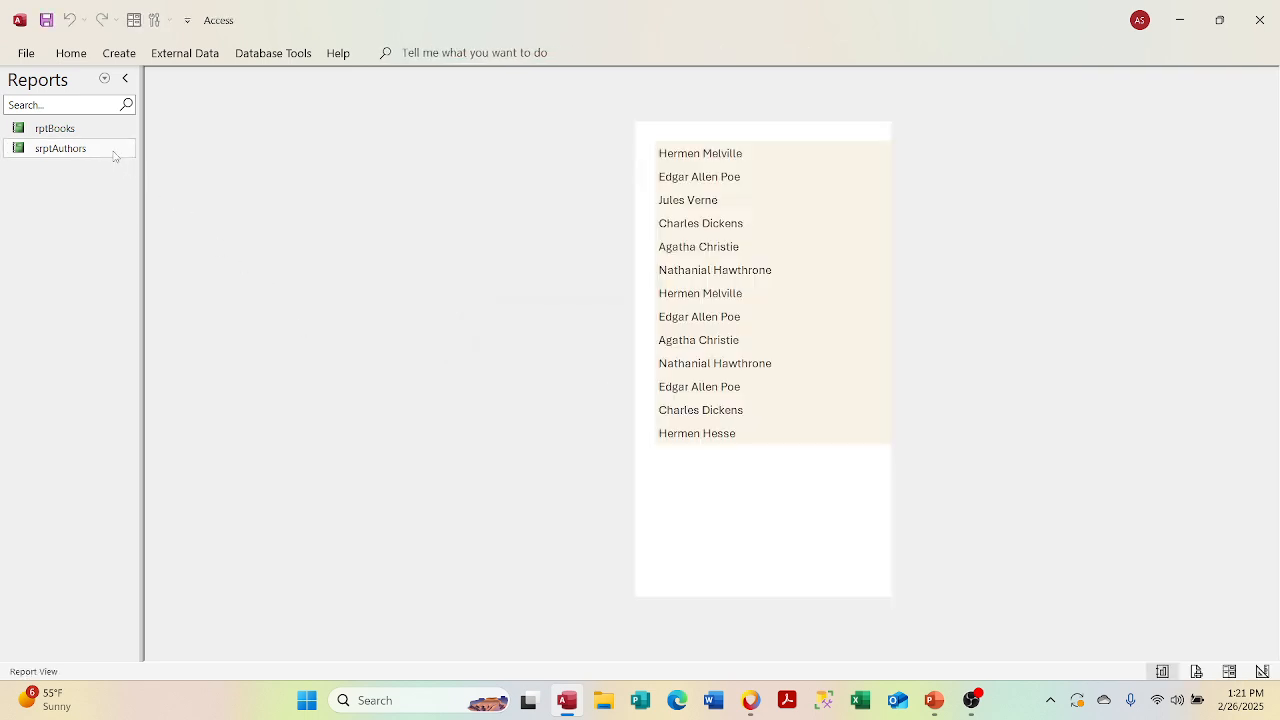
pyautogui.rightClick(816, 252)
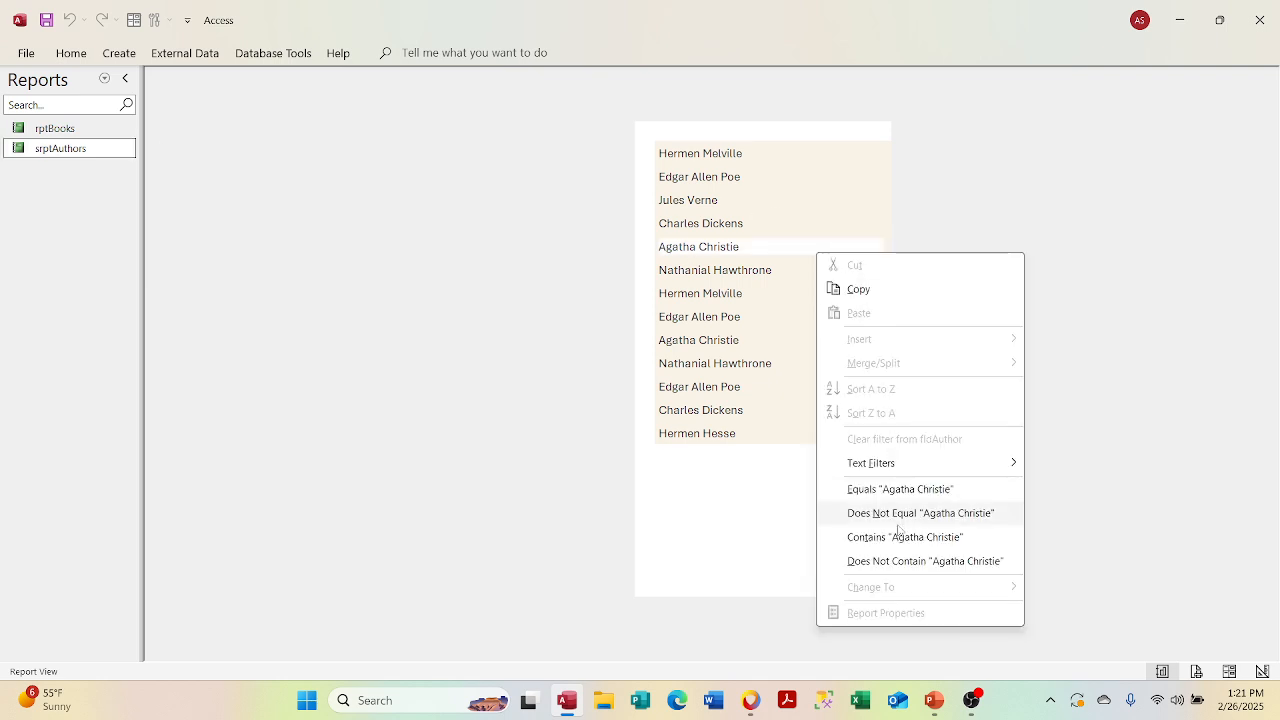
pyautogui.click(797, 224)
pyautogui.rightClick(797, 224)
pyautogui.click(760, 133)
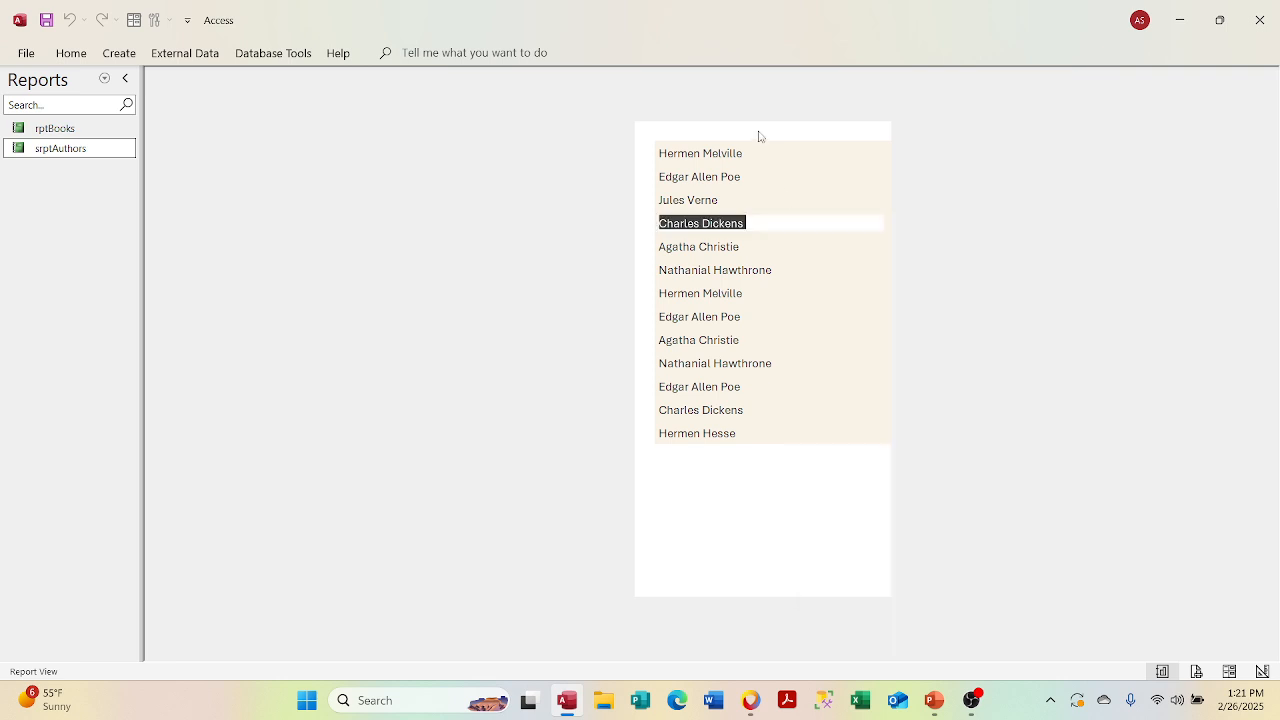
pyautogui.rightClick(760, 133)
pyautogui.click(800, 191)
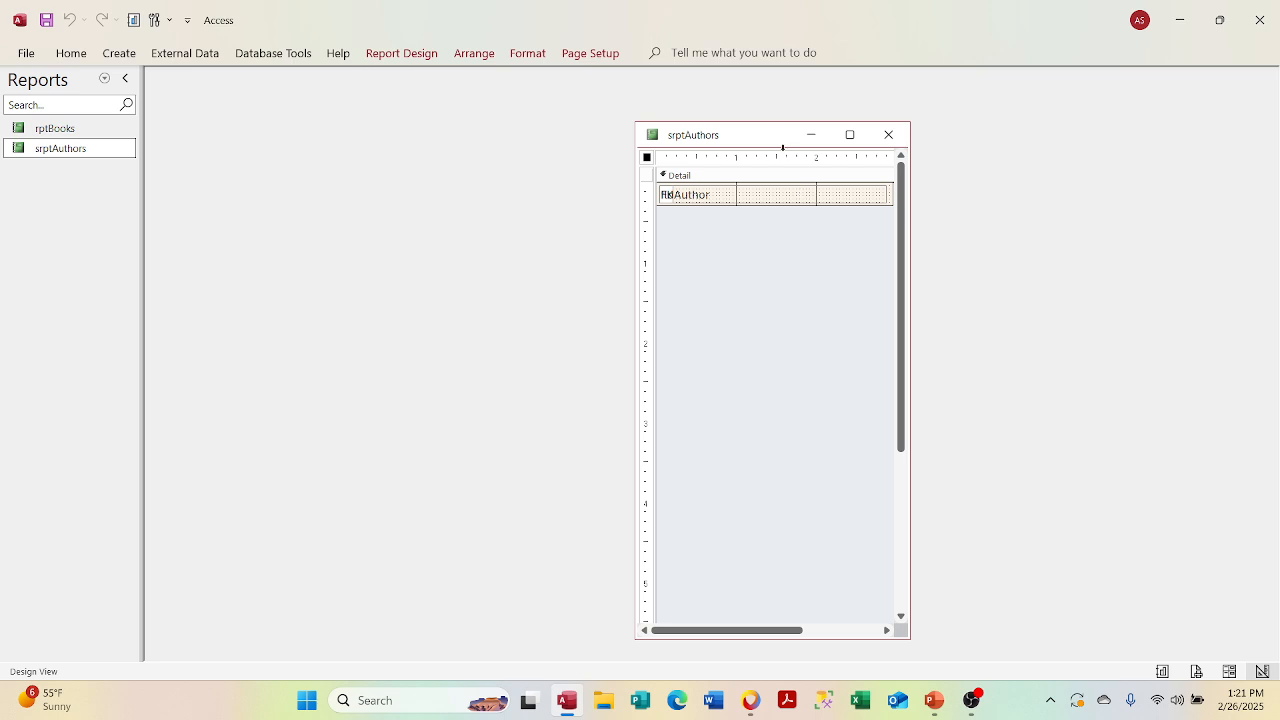
# Step: Maximize the srptAuthors design window and examine the area below its Detail section
pyautogui.click(850, 134)
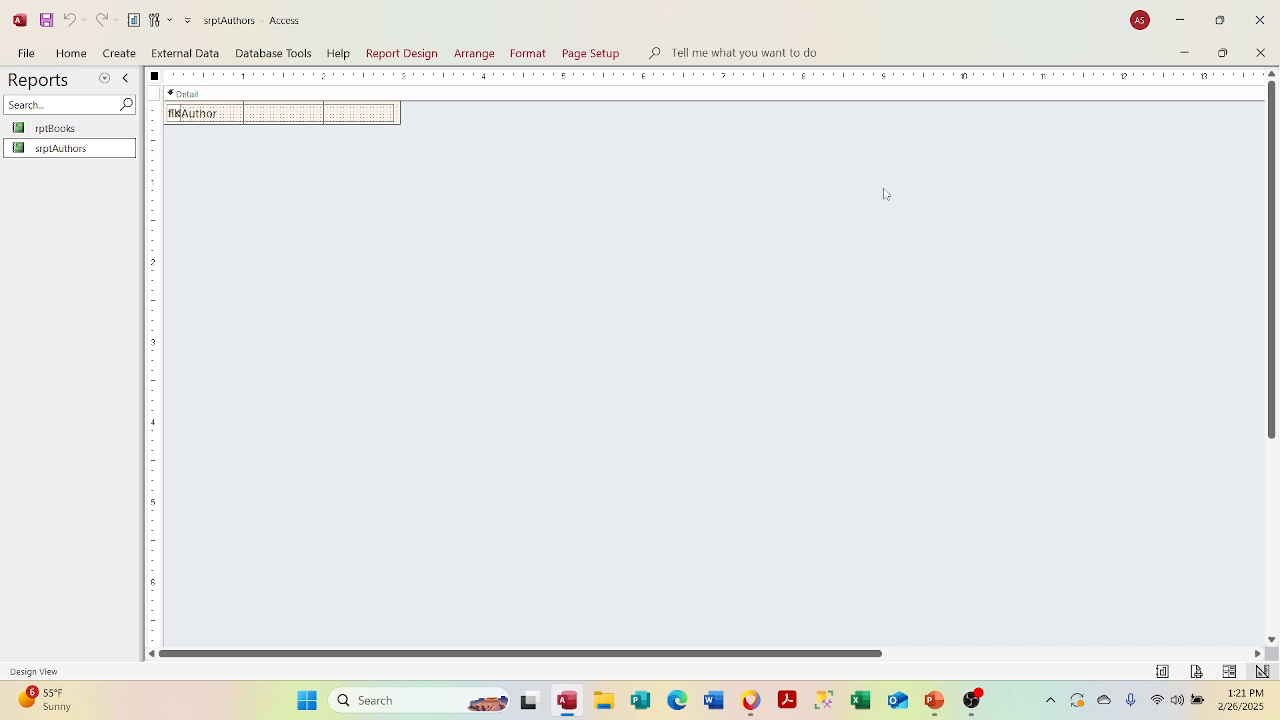
pyautogui.click(1270, 456)
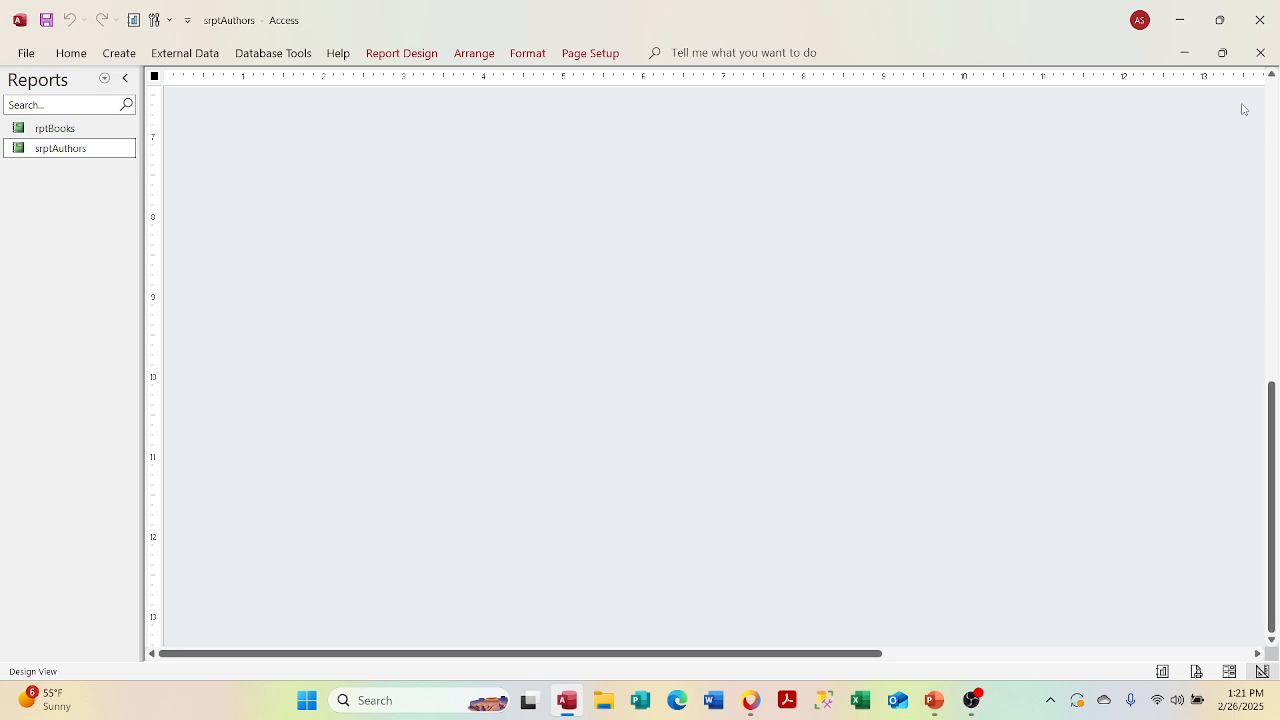
pyautogui.click(1271, 112)
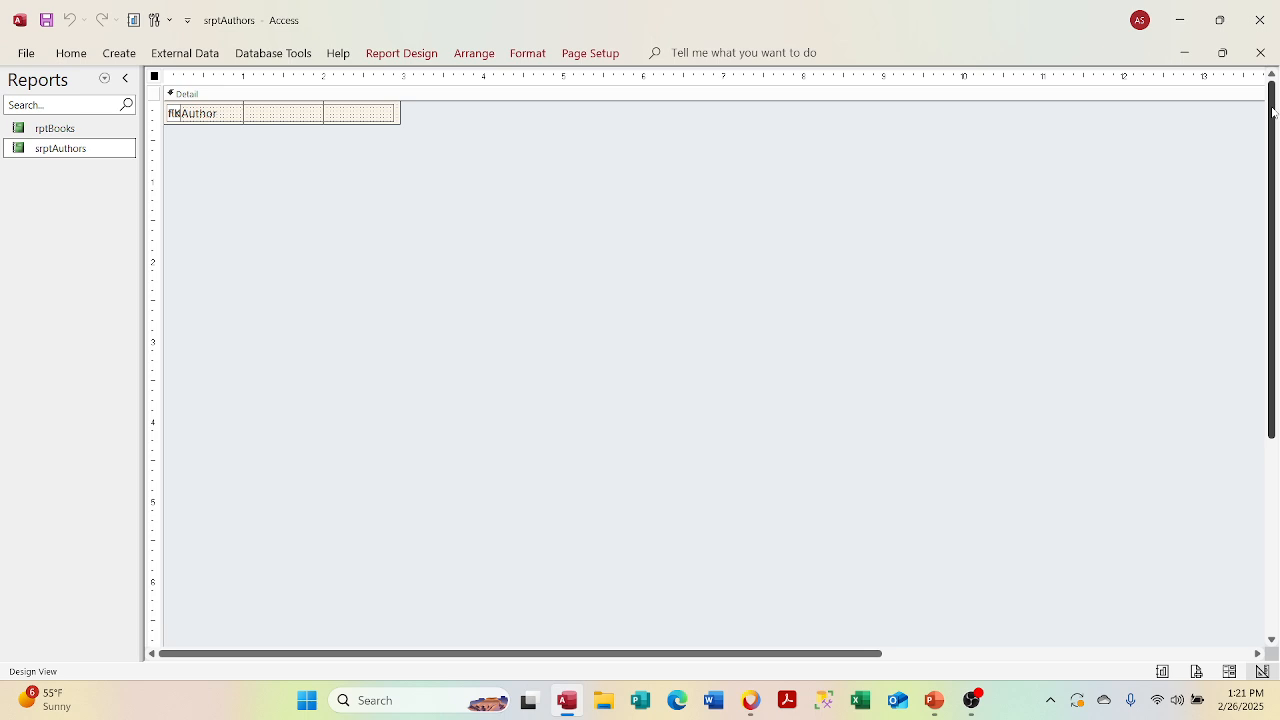
# Step: Close srptAuthors, open the rptBooks report and switch it to Design View
pyautogui.click(1260, 52)
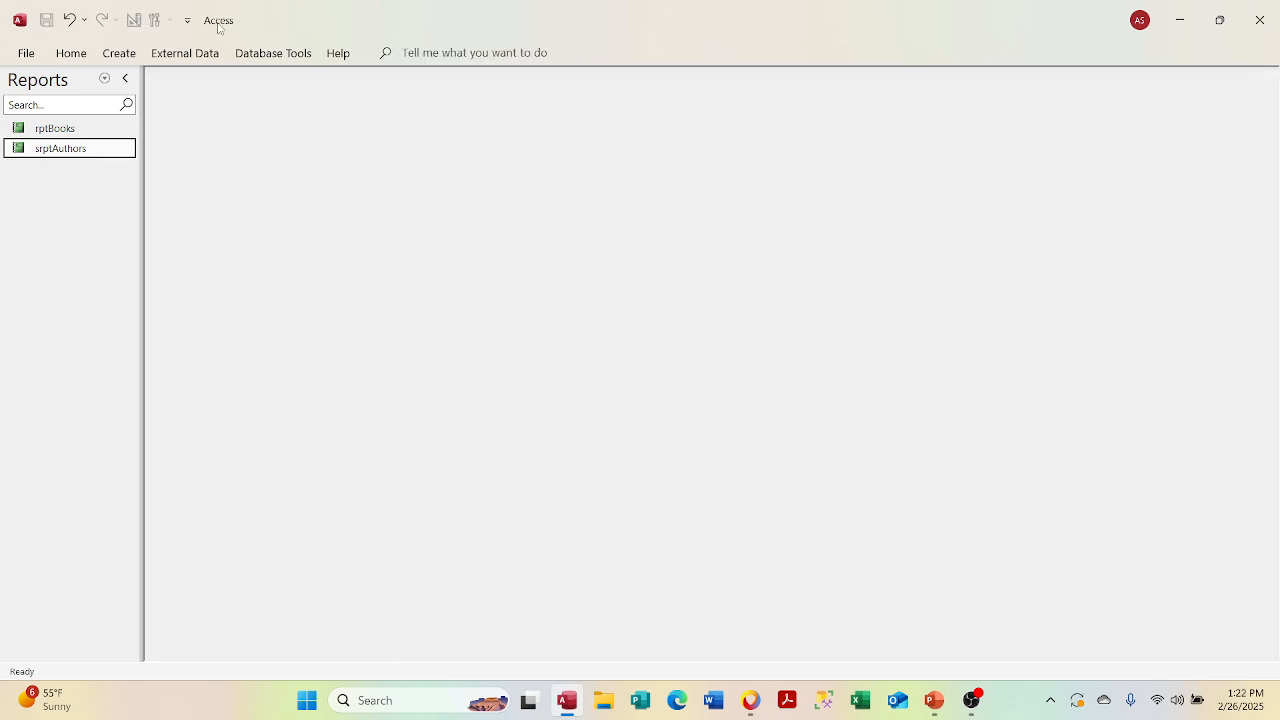
pyautogui.doubleClick(60, 129)
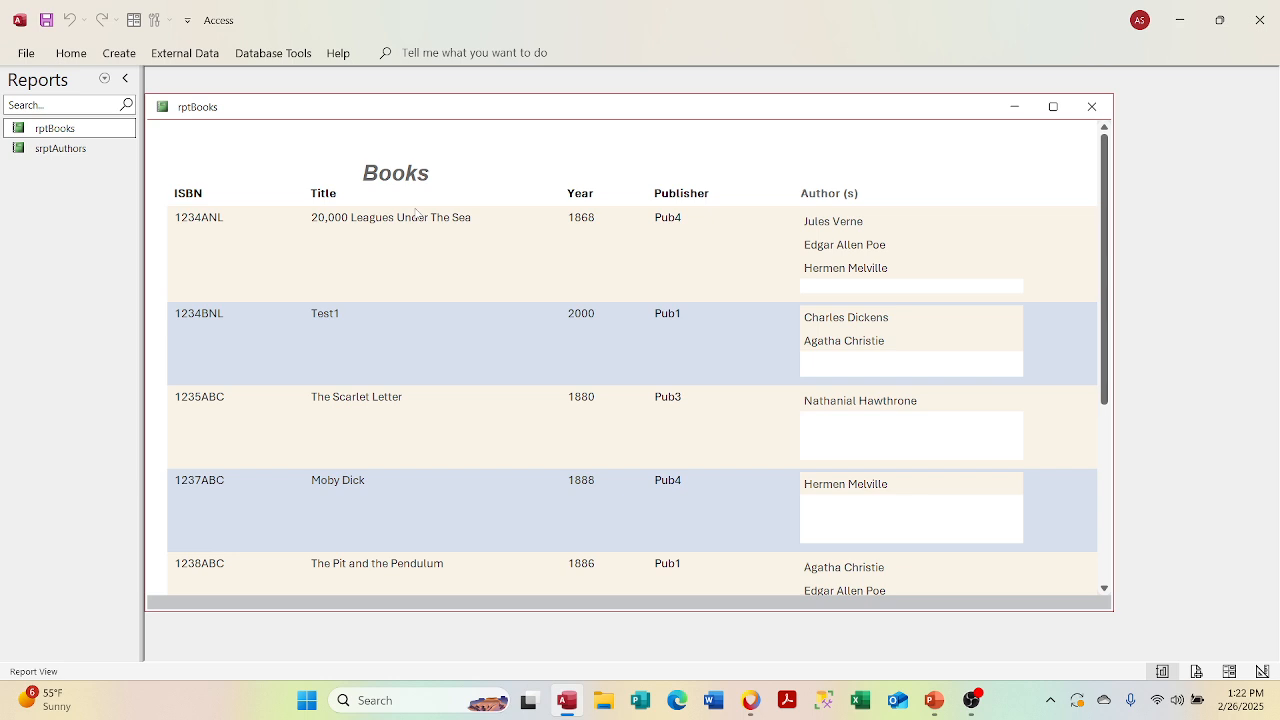
pyautogui.rightClick(479, 245)
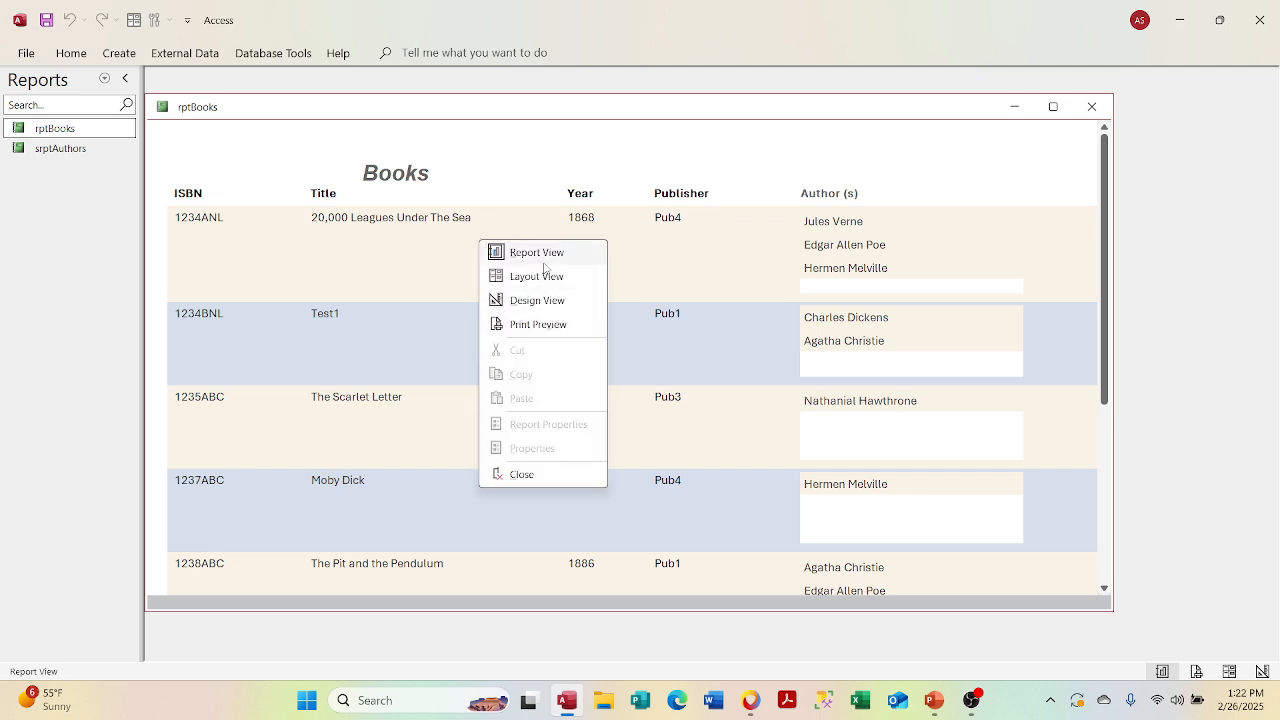
pyautogui.click(544, 293)
# Step: Set the Back Color of the rptBooks Detail section to White (#FFFFFF)
pyautogui.rightClick(546, 296)
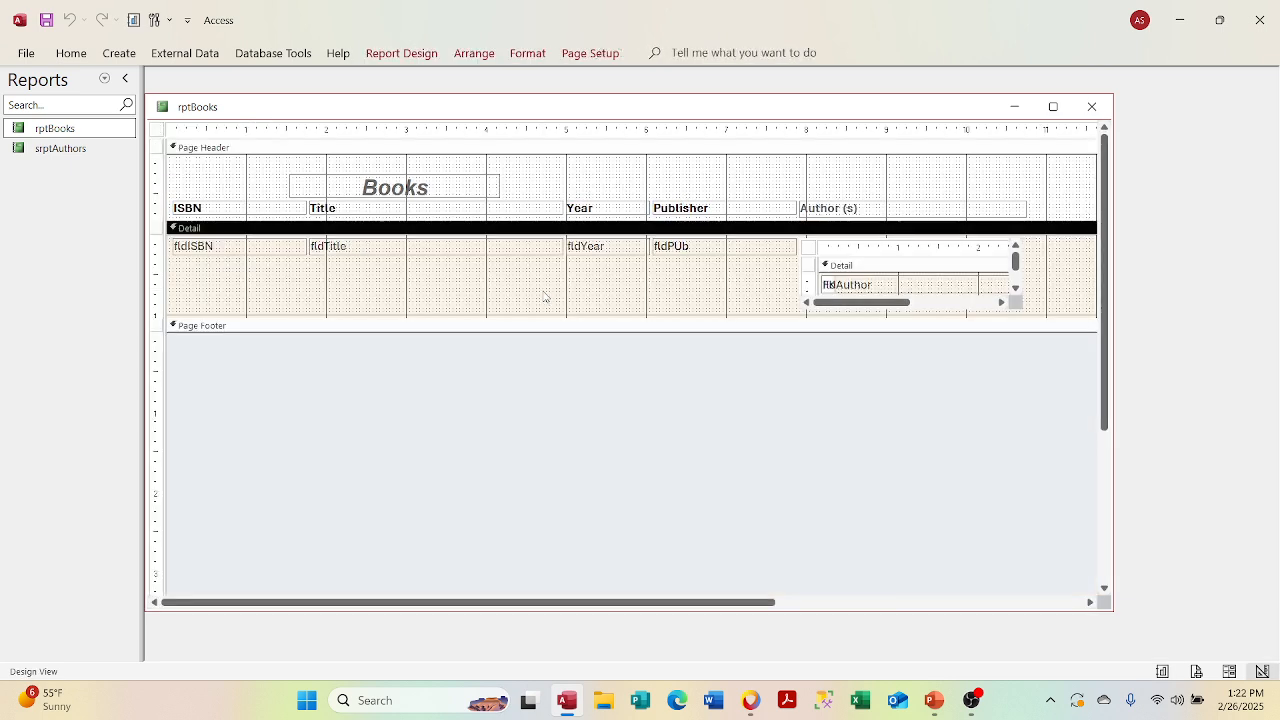
pyautogui.click(590, 540)
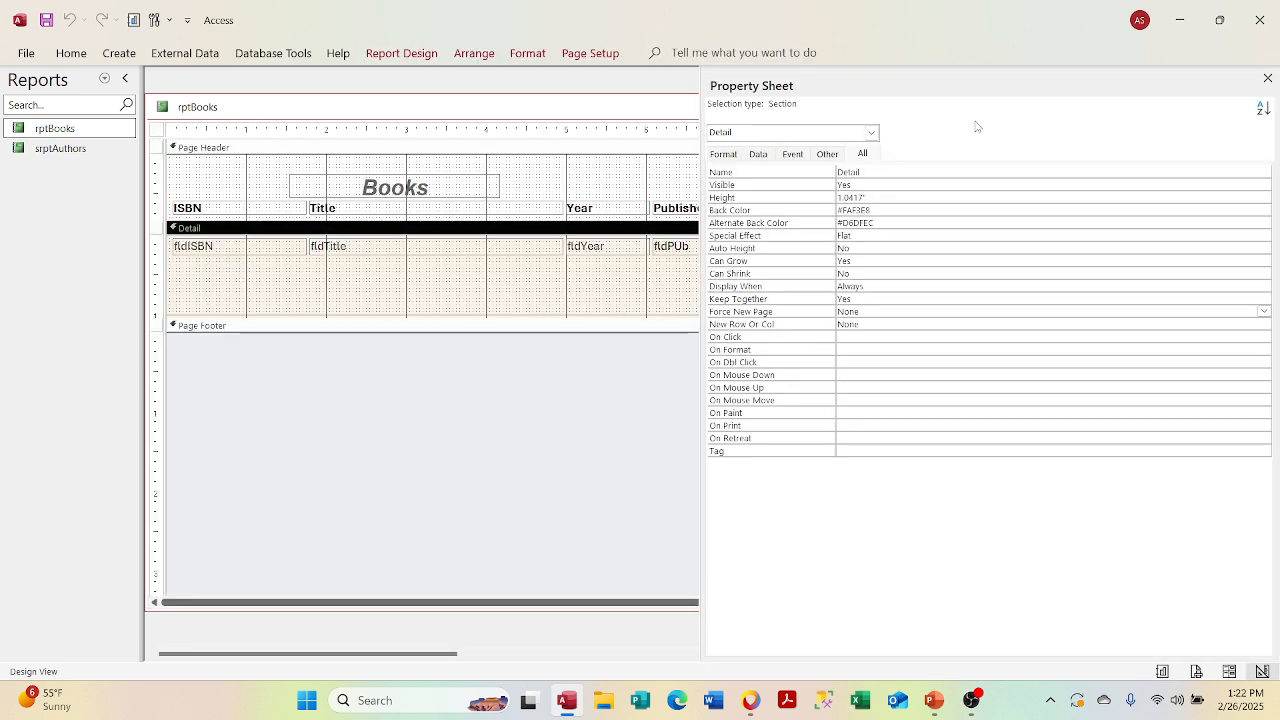
pyautogui.click(884, 210)
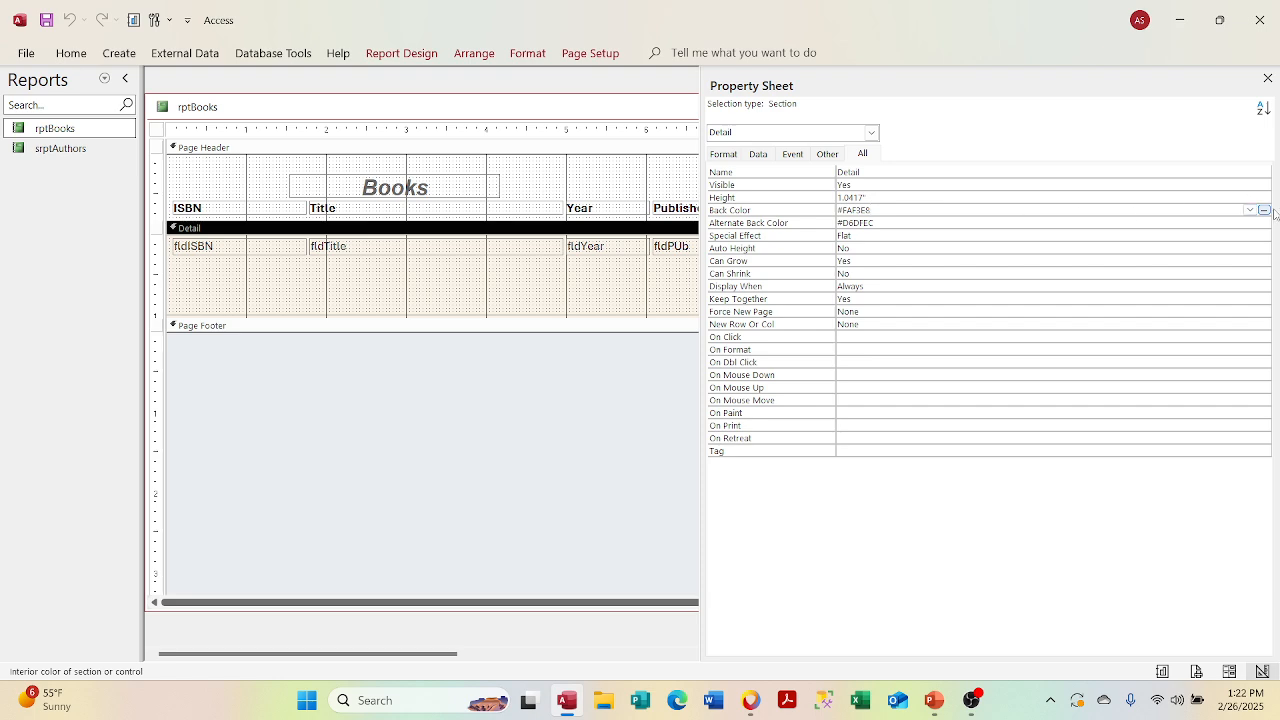
pyautogui.click(1250, 210)
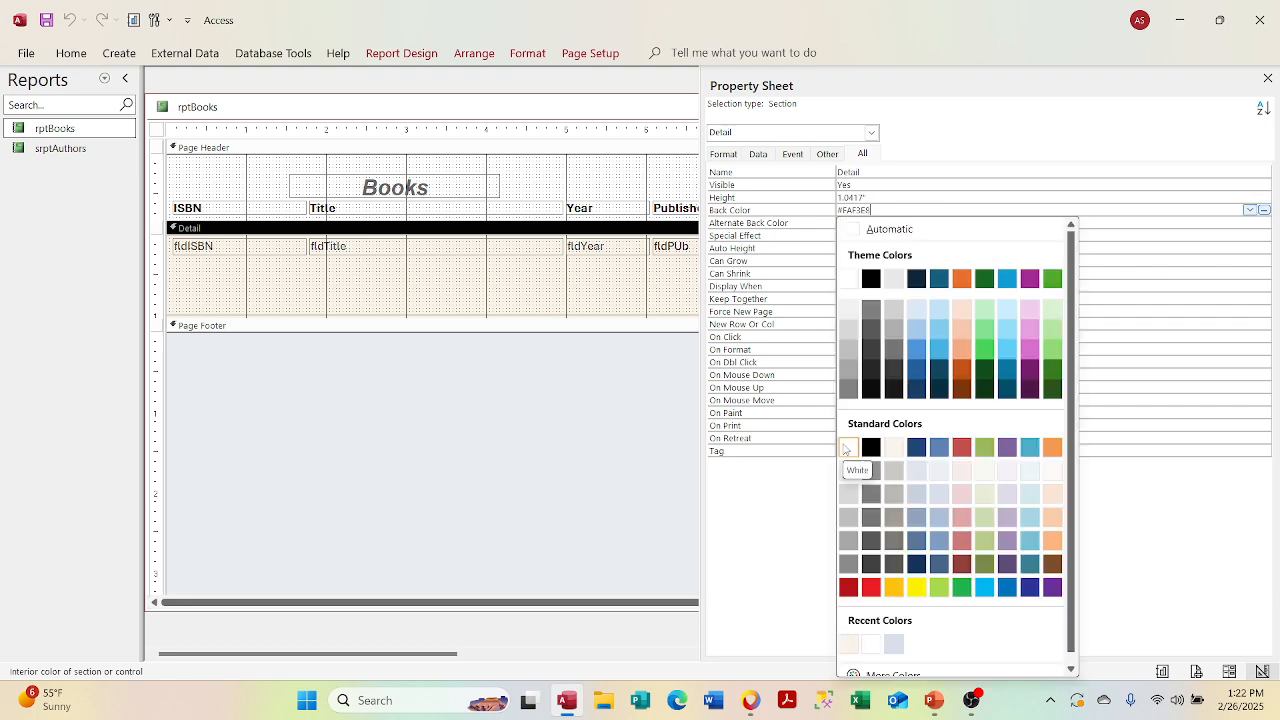
pyautogui.click(847, 448)
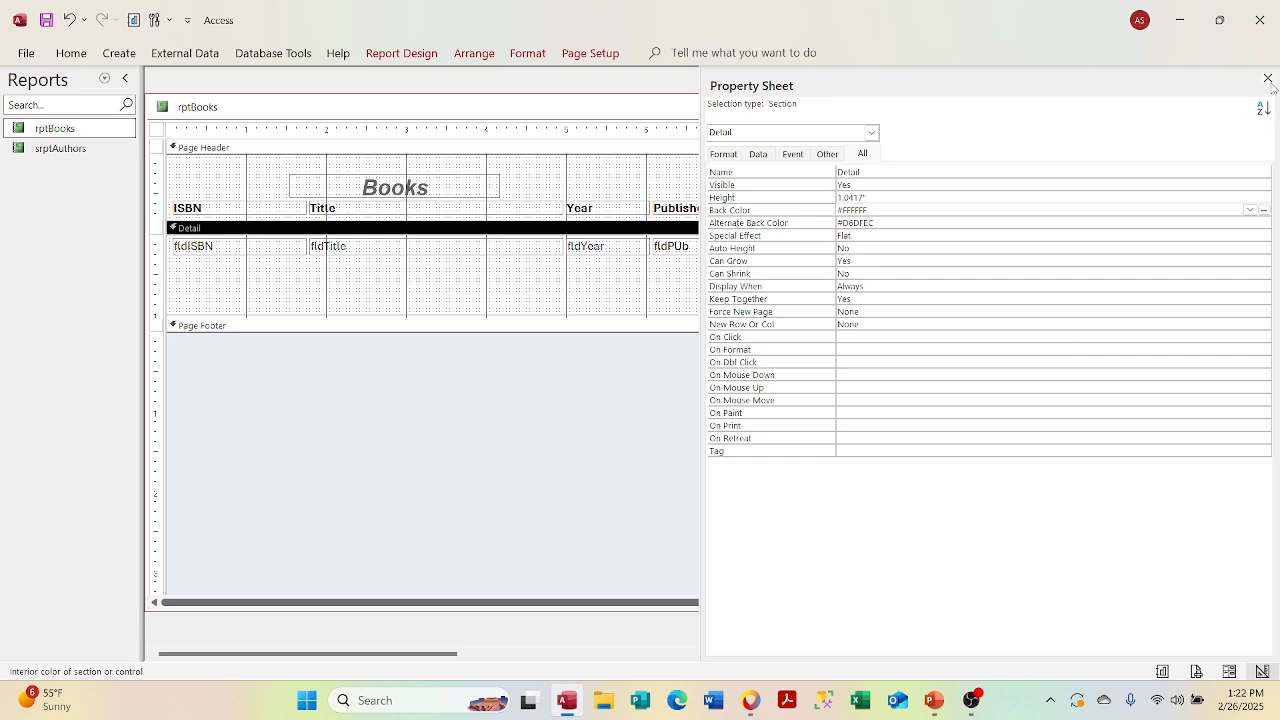
pyautogui.click(1267, 78)
# Step: Set the Back Color of the authors subreport's Detail section to the standard White (#FFFFFF)
pyautogui.click(1014, 287)
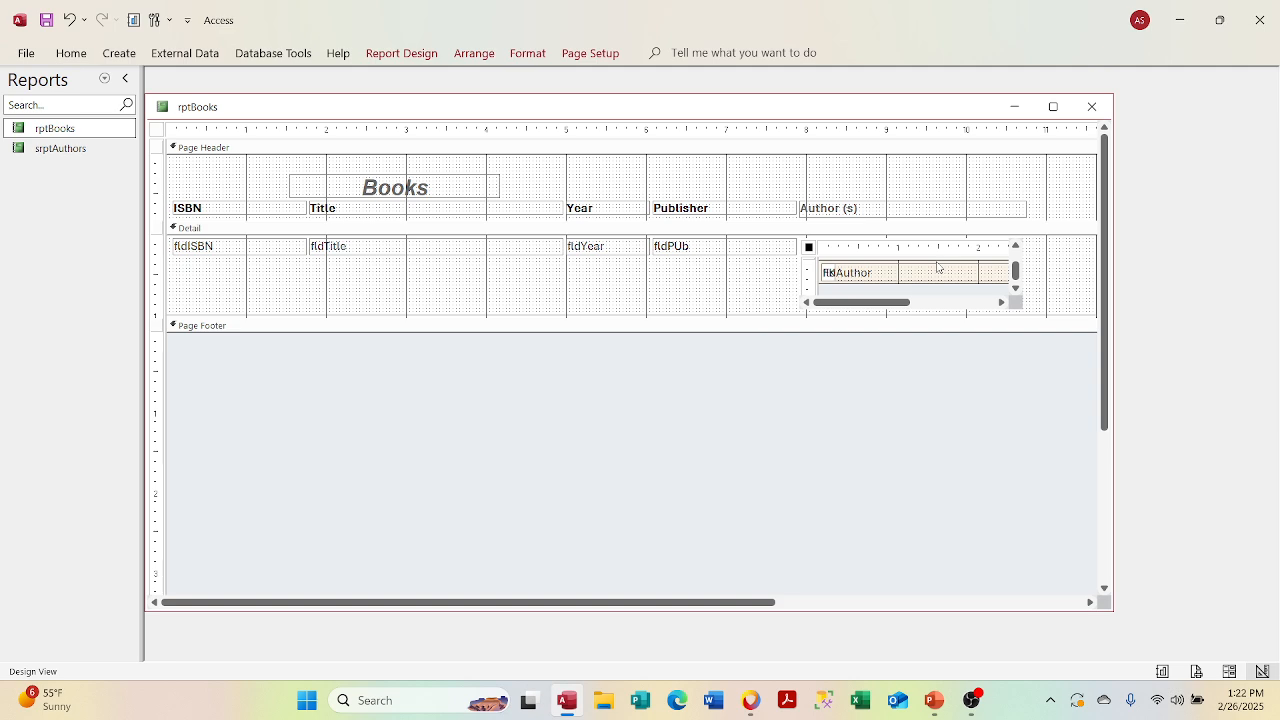
pyautogui.rightClick(805, 258)
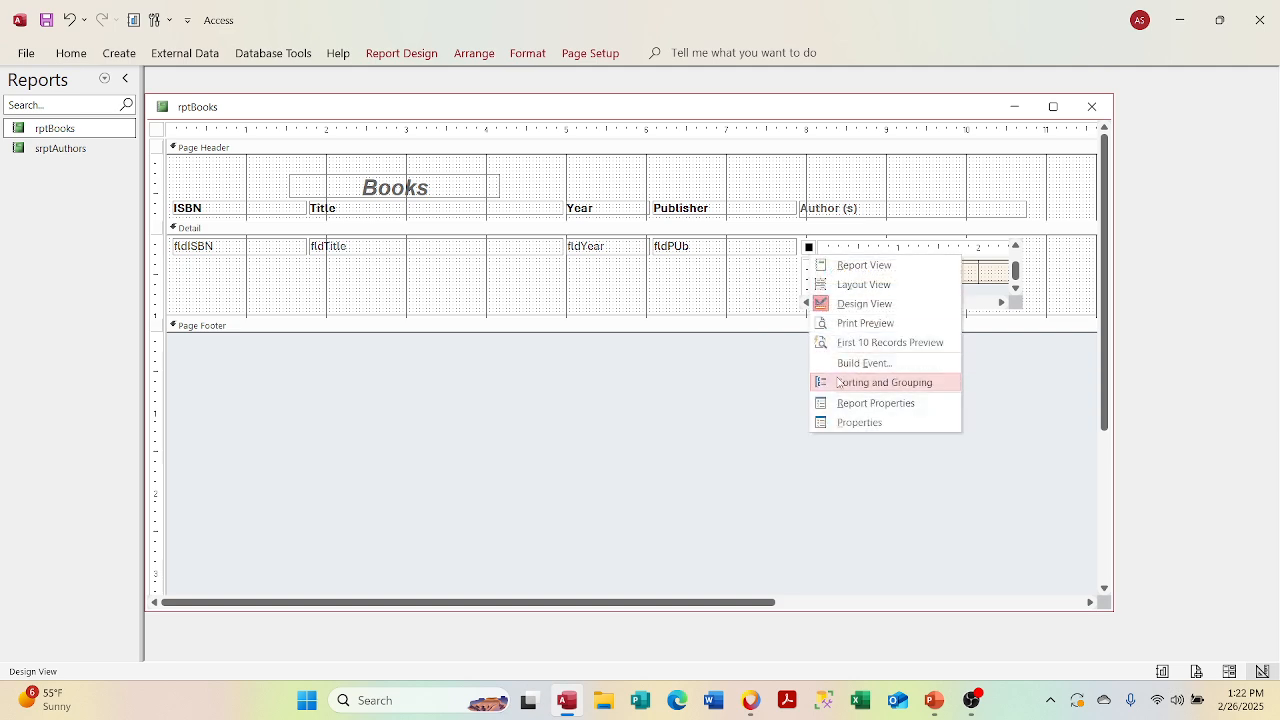
pyautogui.click(836, 420)
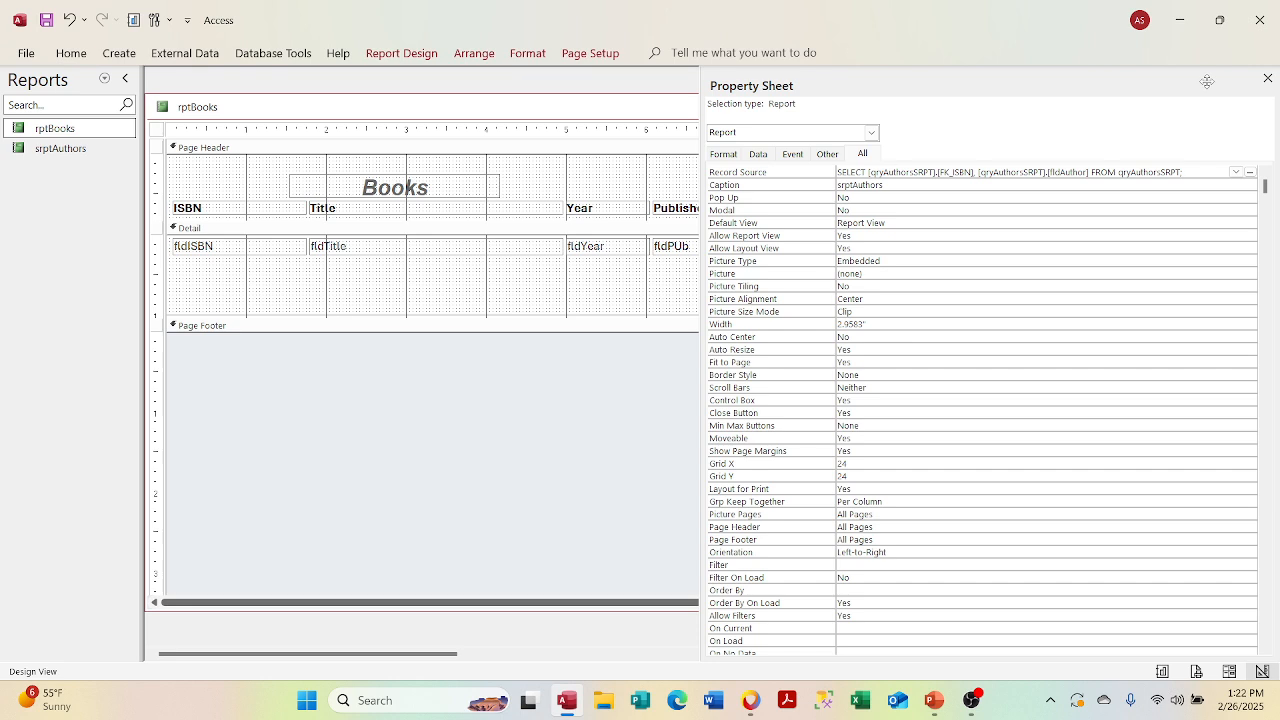
pyautogui.click(871, 133)
pyautogui.click(859, 150)
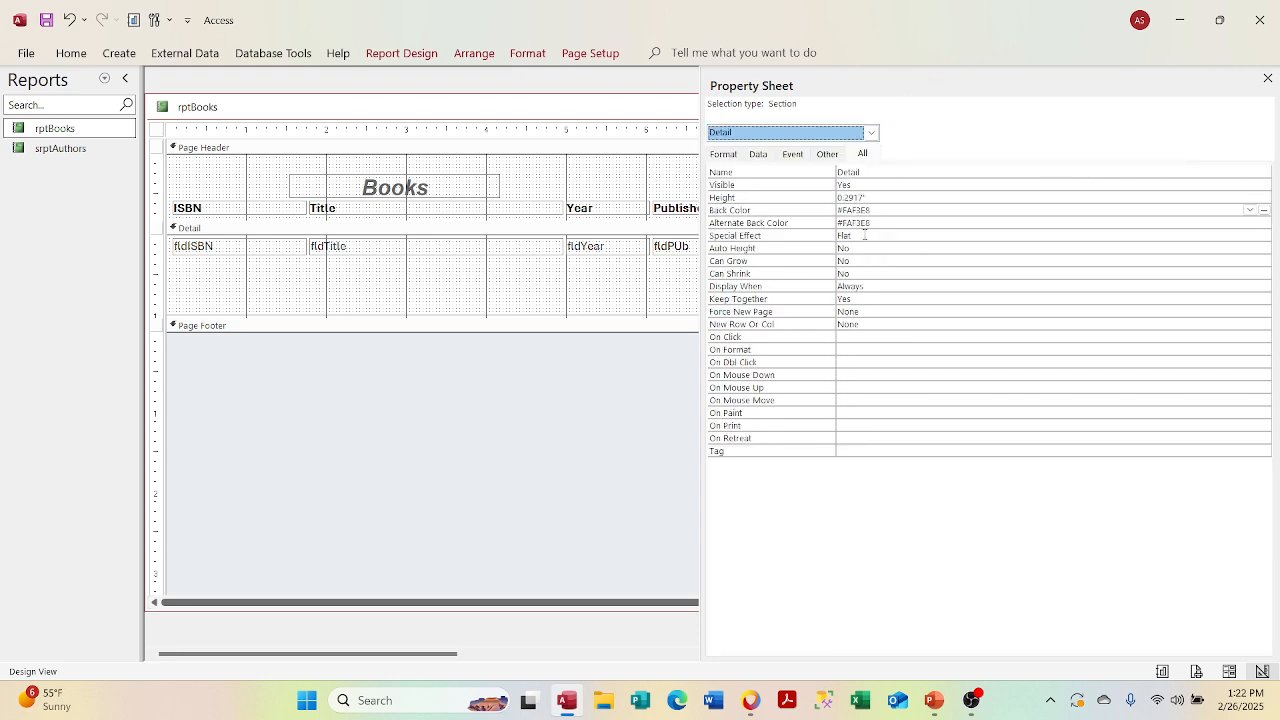
pyautogui.click(1264, 211)
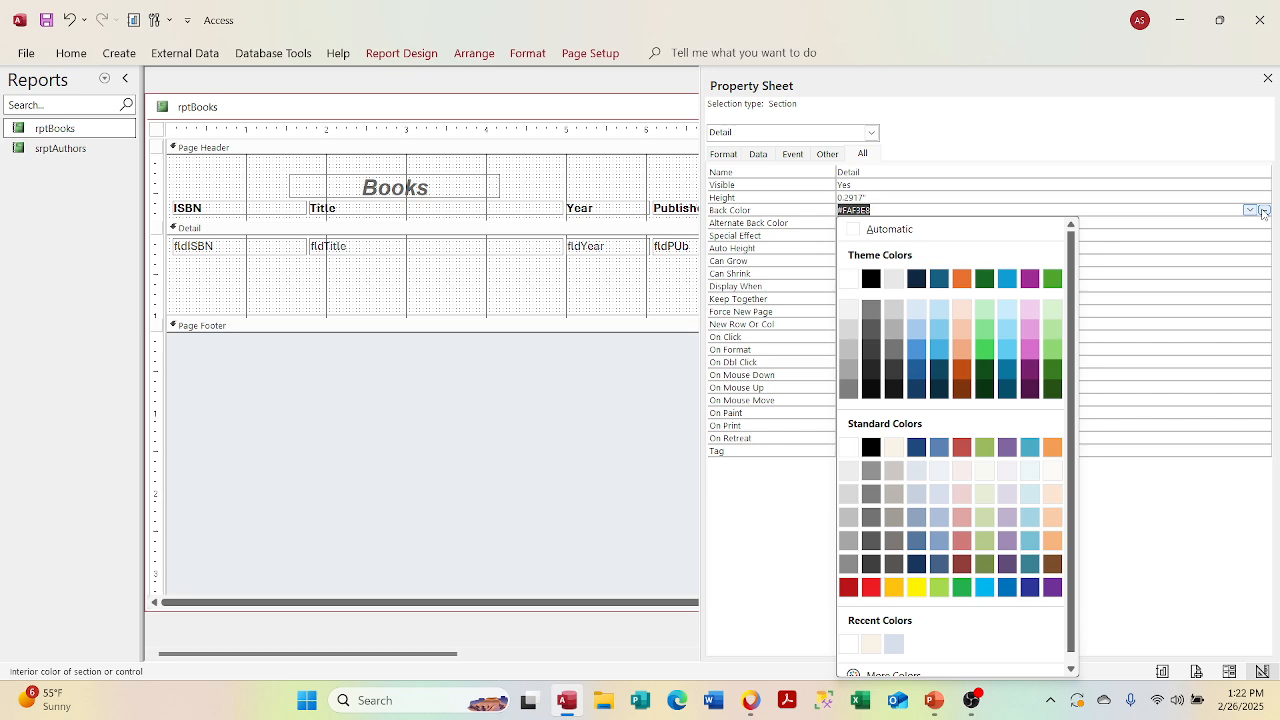
pyautogui.click(848, 278)
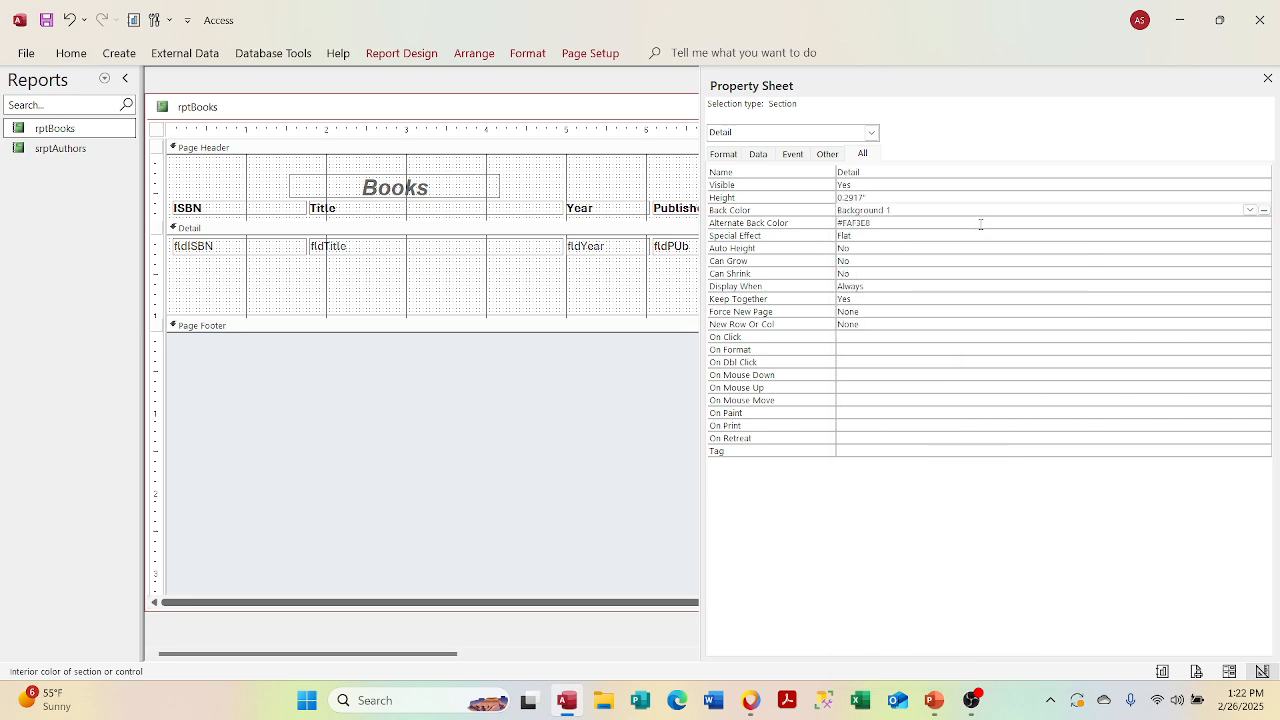
pyautogui.click(1194, 199)
pyautogui.click(1193, 210)
pyautogui.click(1264, 210)
pyautogui.click(850, 447)
# Step: Set the Alternate Back Color of the authors subreport's Detail section to White (#FFFFFF) and close its properties
pyautogui.click(971, 222)
pyautogui.click(1264, 223)
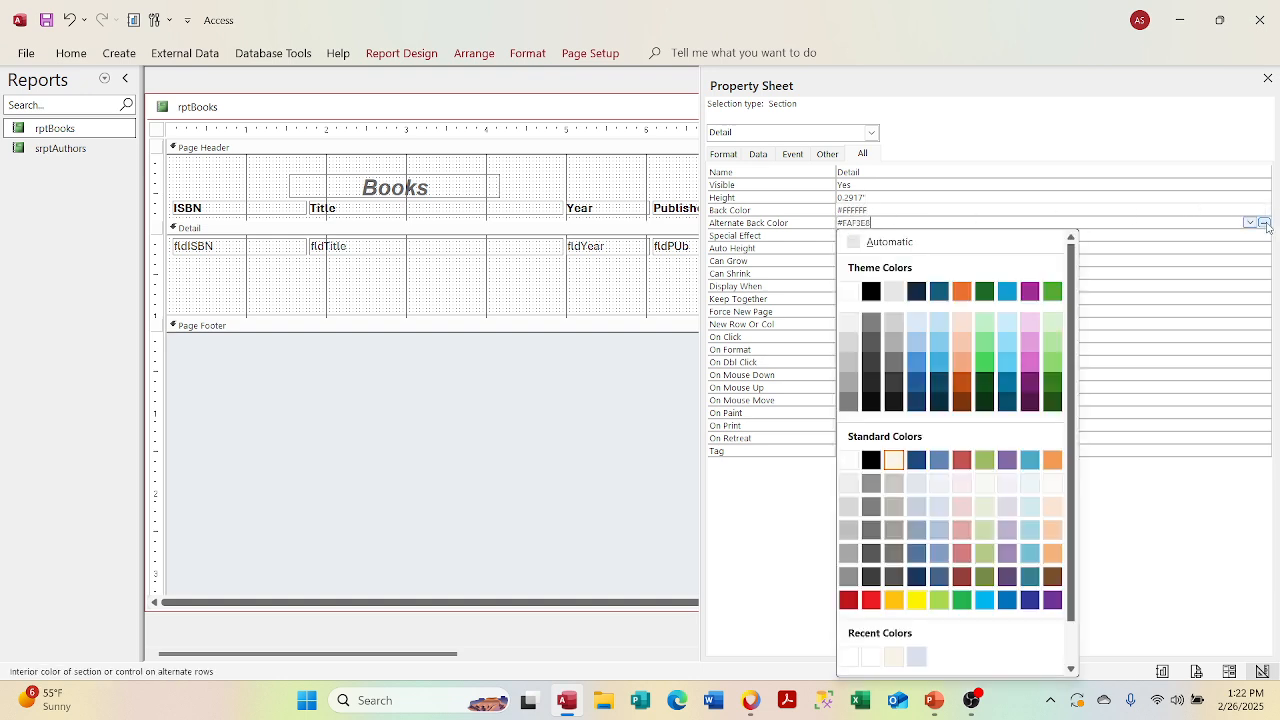
pyautogui.click(848, 459)
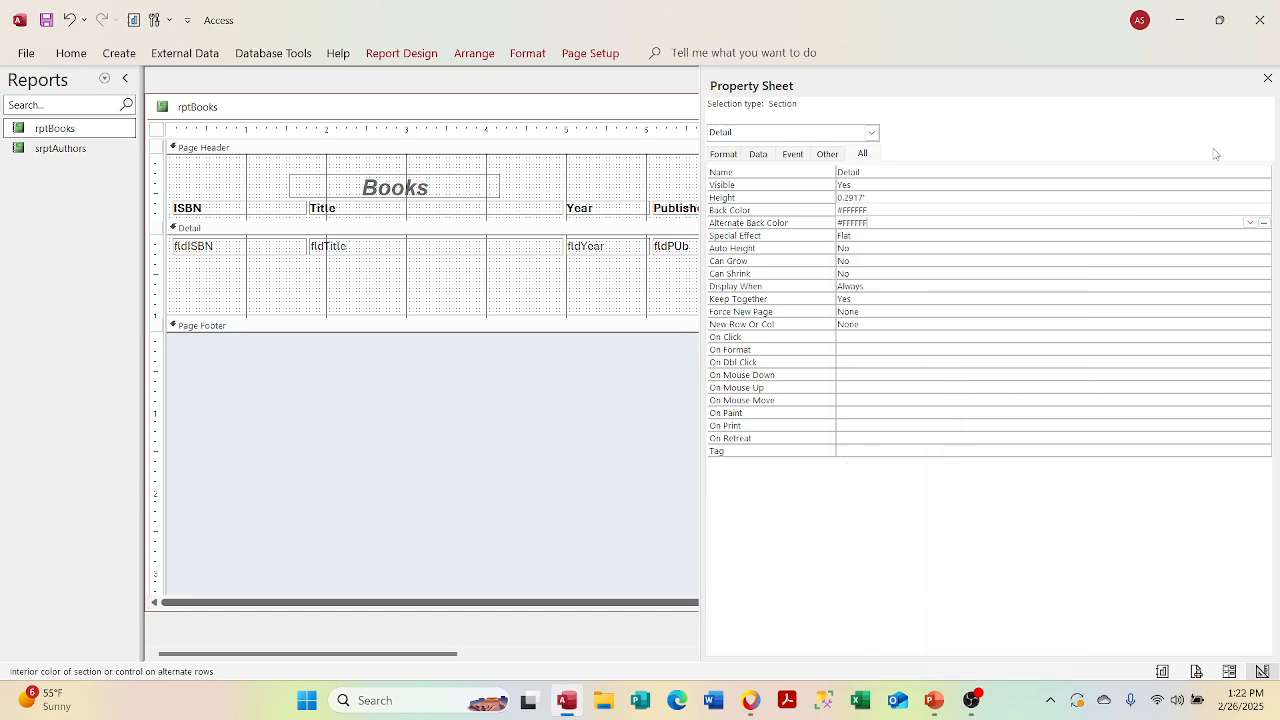
pyautogui.click(1267, 79)
# Step: Check rptBooks in Report View, return to Design View and undo its Detail section's Back Color change
pyautogui.rightClick(661, 107)
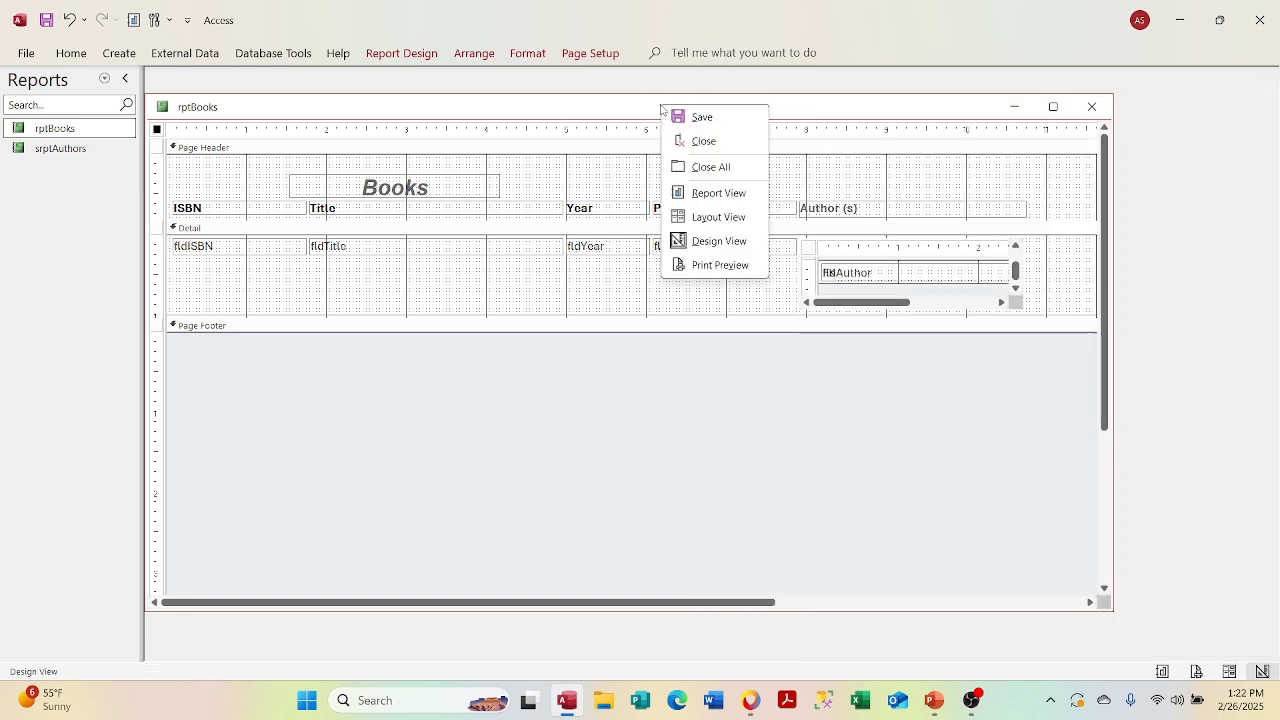
pyautogui.click(688, 191)
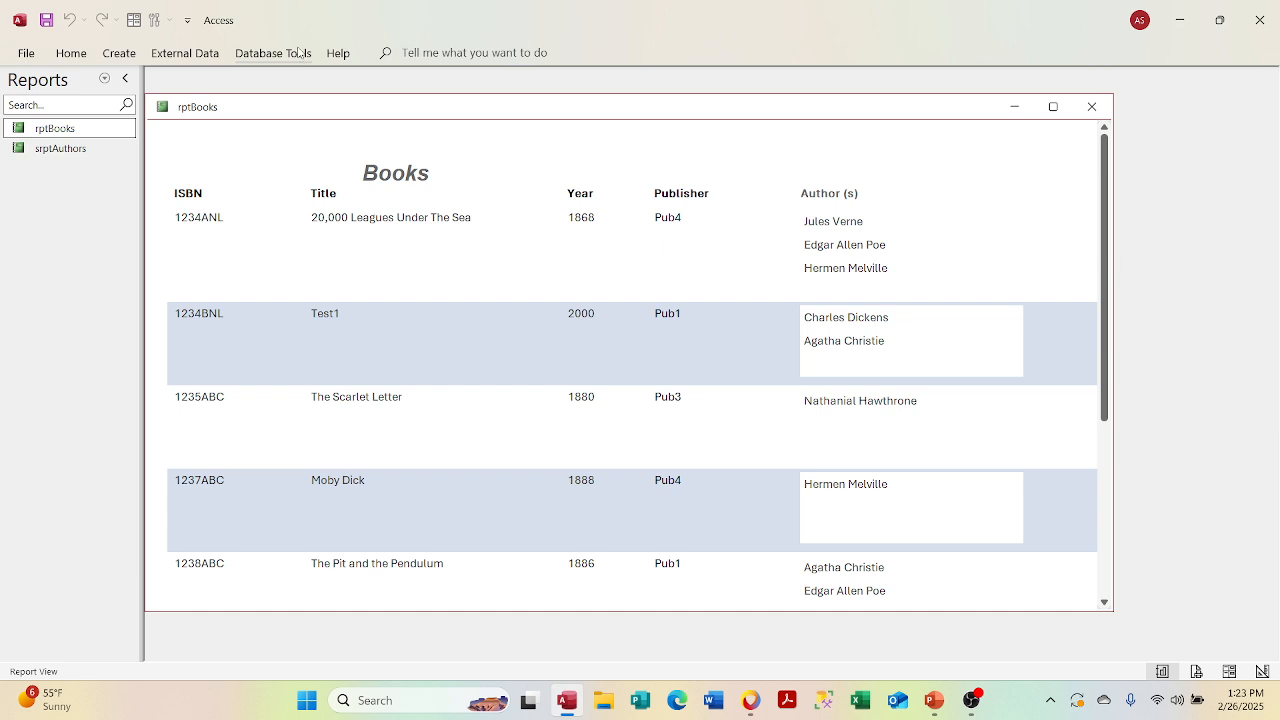
pyautogui.rightClick(413, 107)
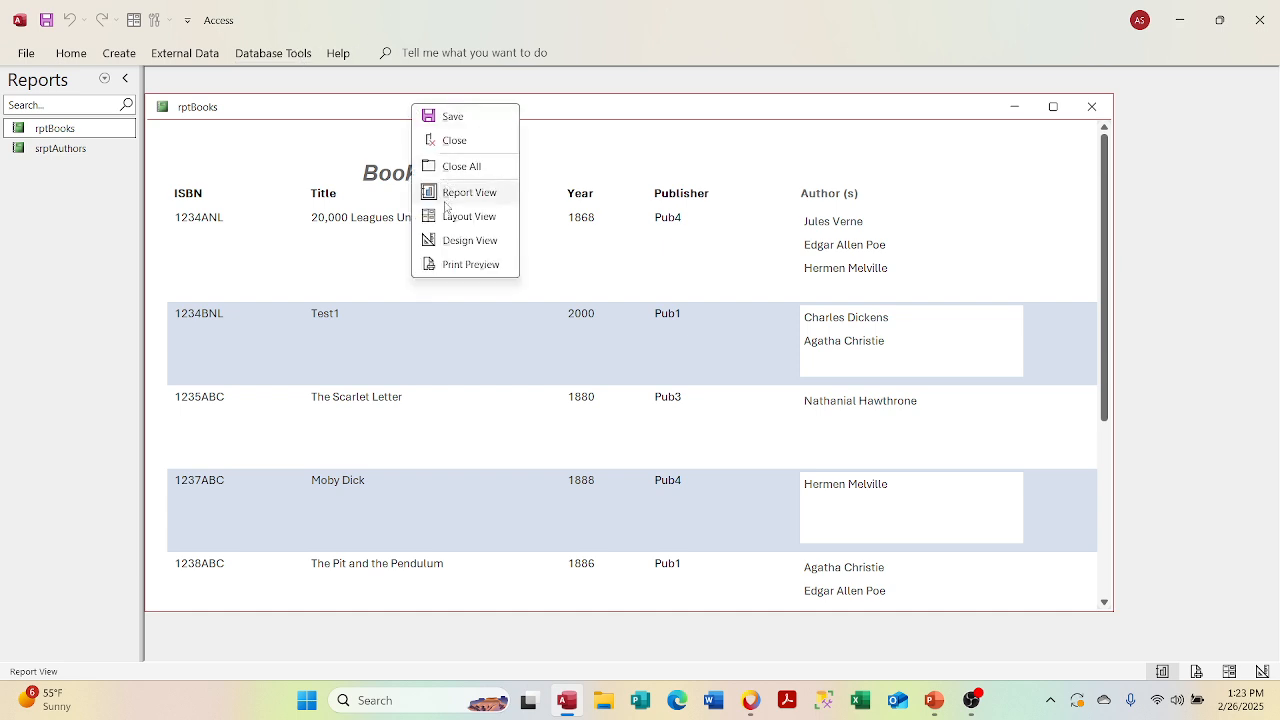
pyautogui.click(445, 238)
pyautogui.click(70, 20)
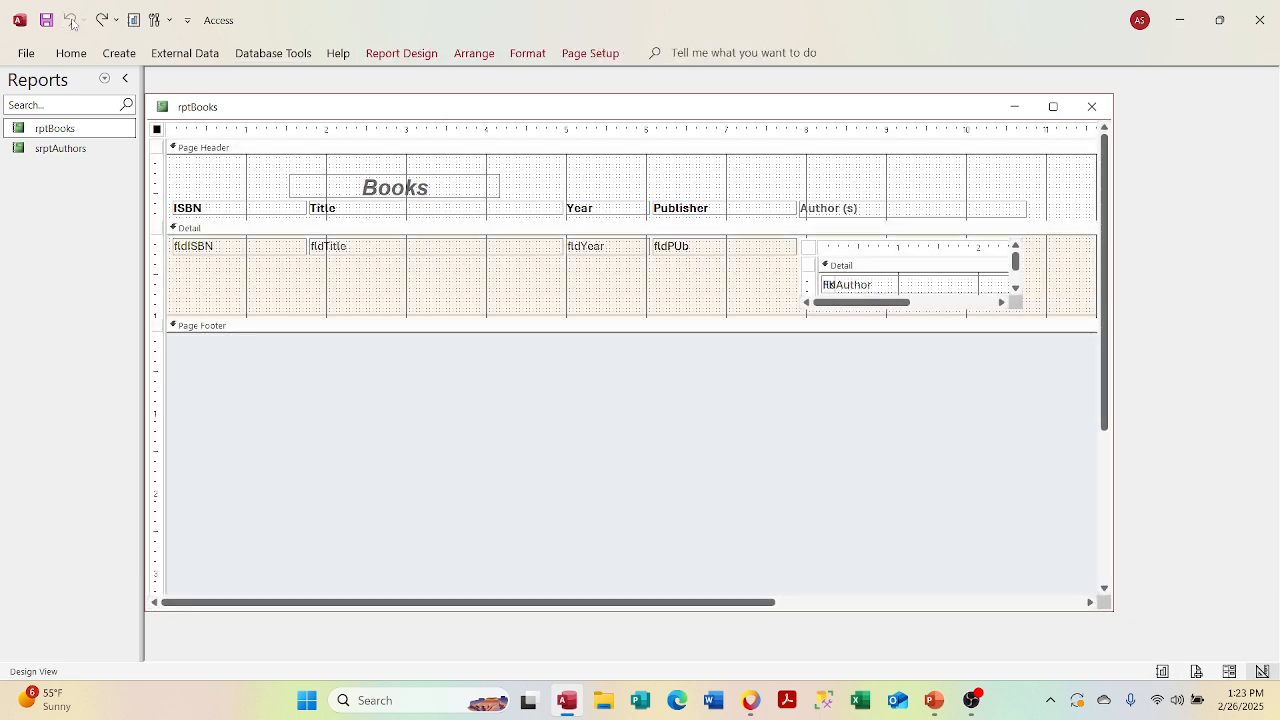
# Step: Check the row and subreport colours of rptBooks in Report View again and return to Design View
pyautogui.rightClick(324, 106)
pyautogui.click(366, 191)
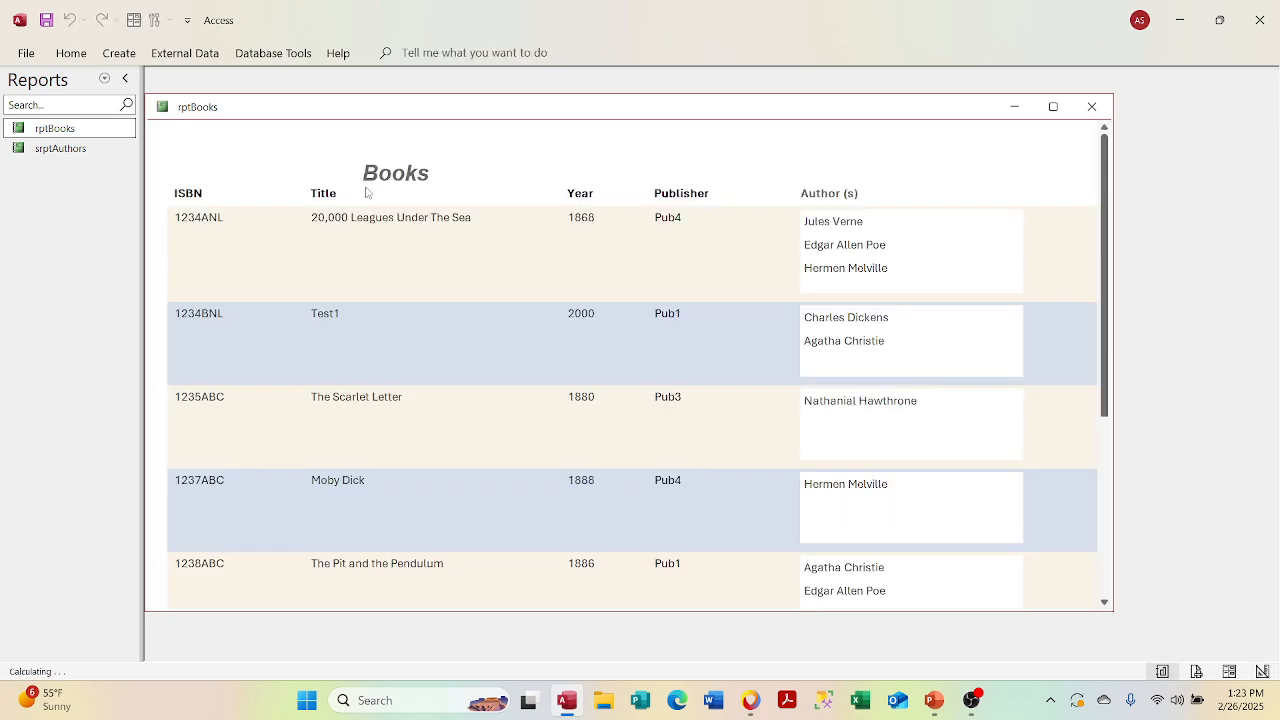
pyautogui.rightClick(265, 112)
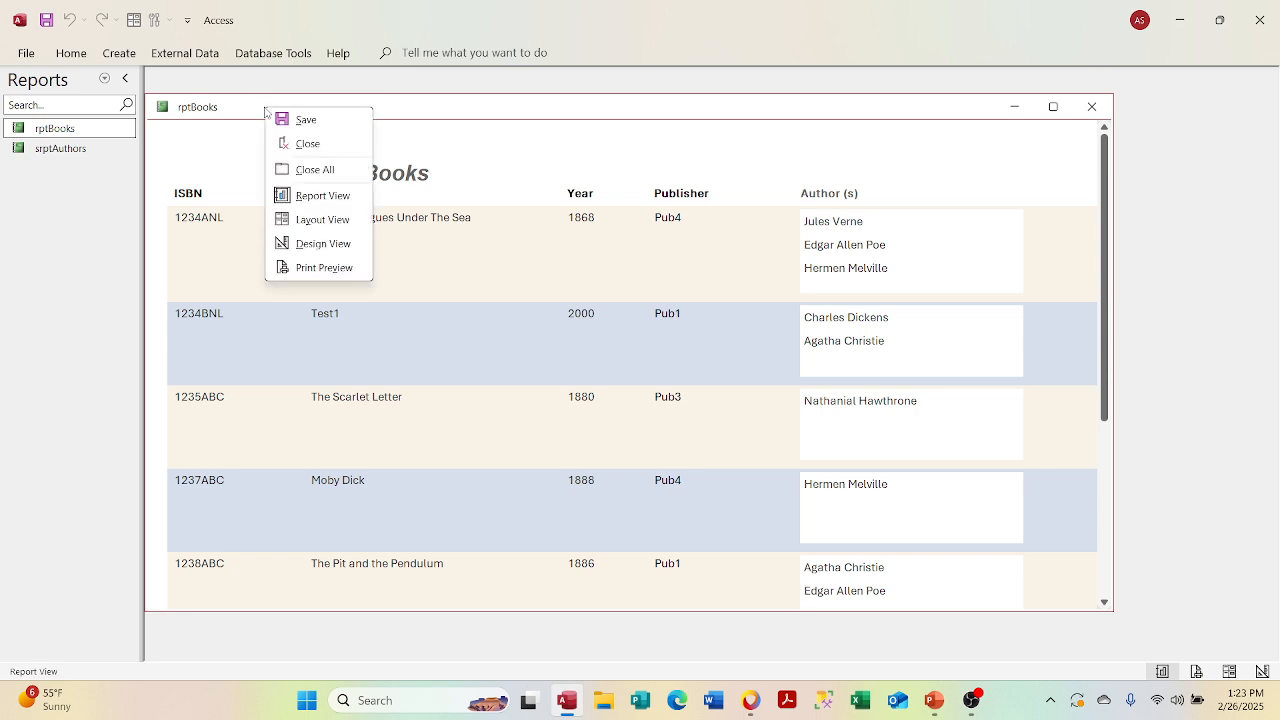
pyautogui.click(301, 246)
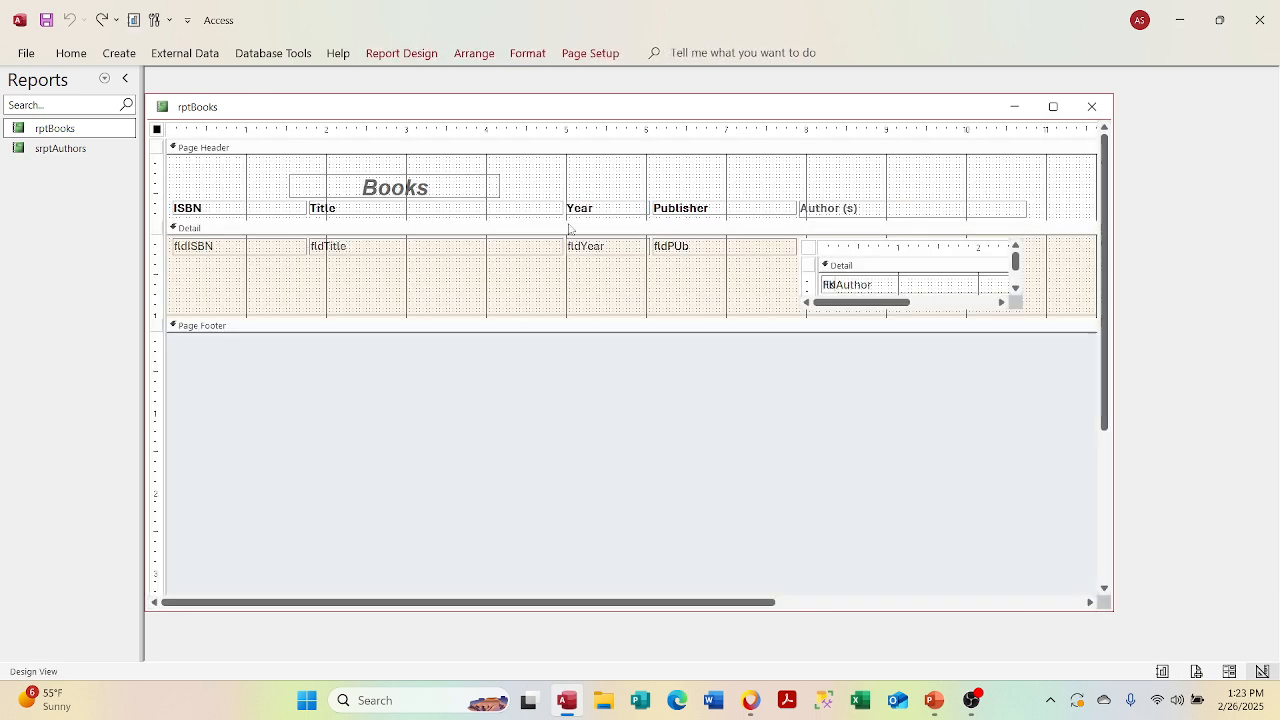
# Step: Examine the back colour properties of the rptBooks Detail section and of the authors subreport's Detail section
pyautogui.click(880, 286)
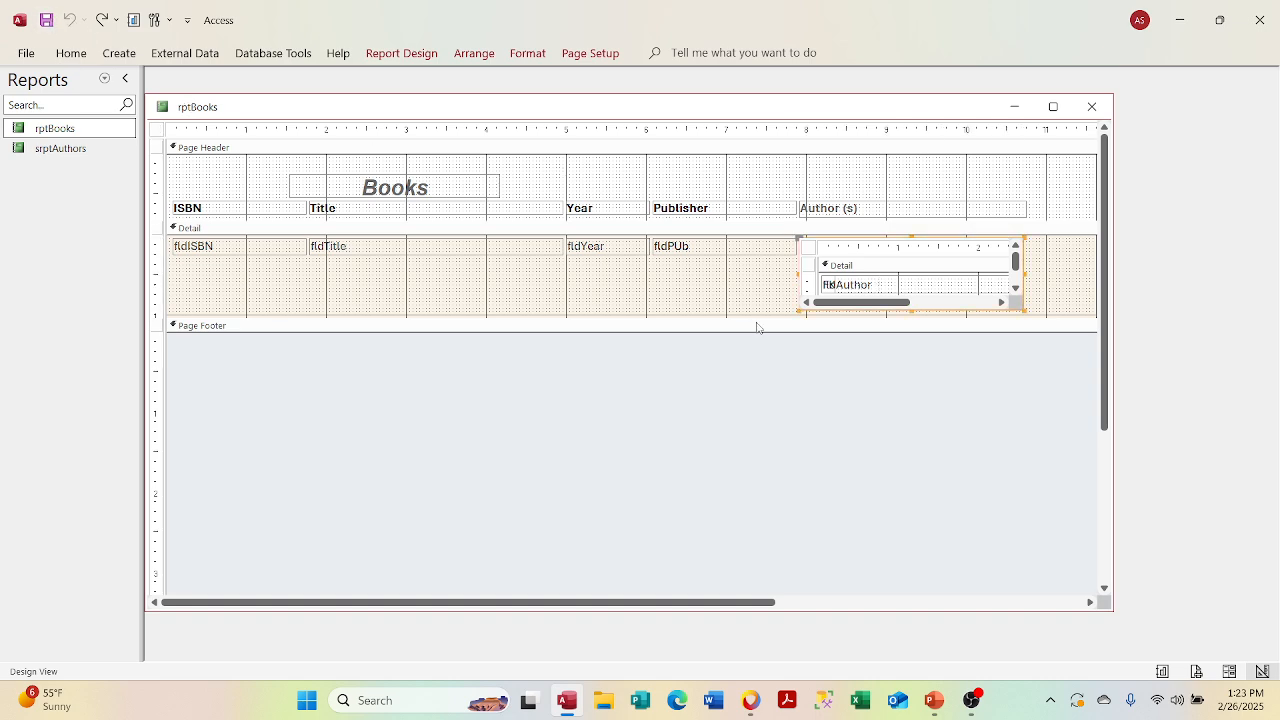
pyautogui.rightClick(646, 284)
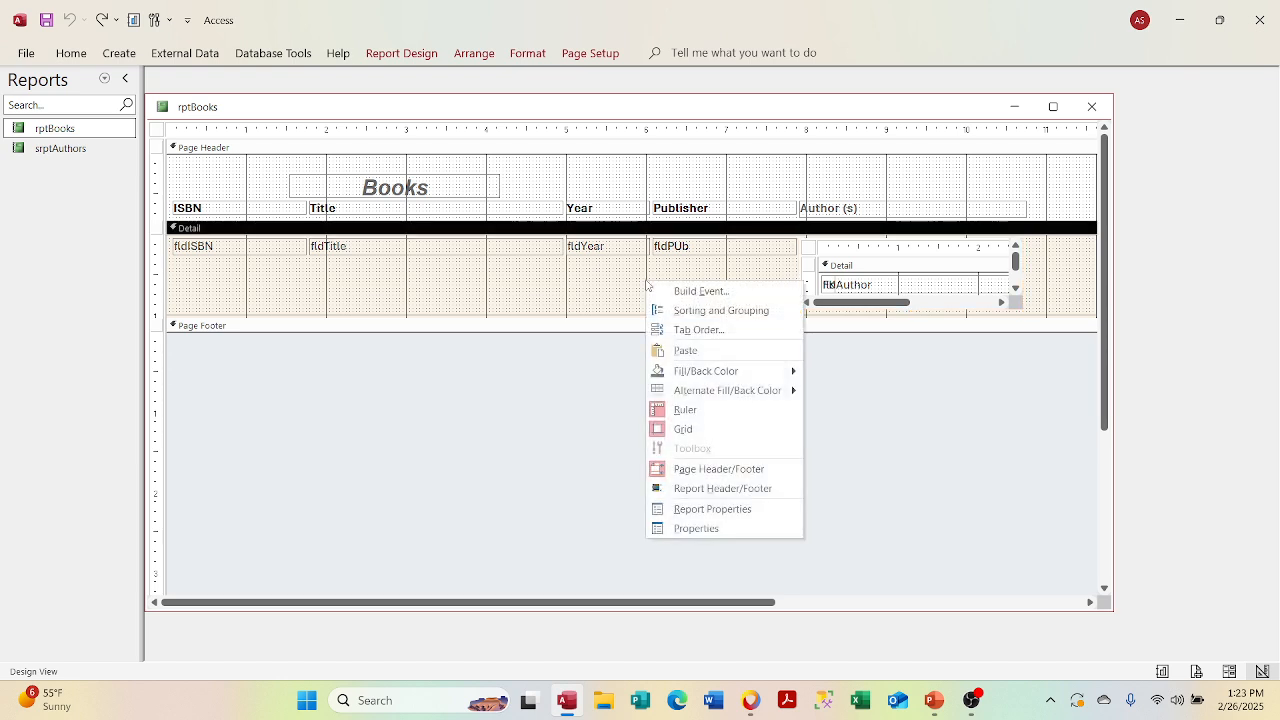
pyautogui.click(697, 528)
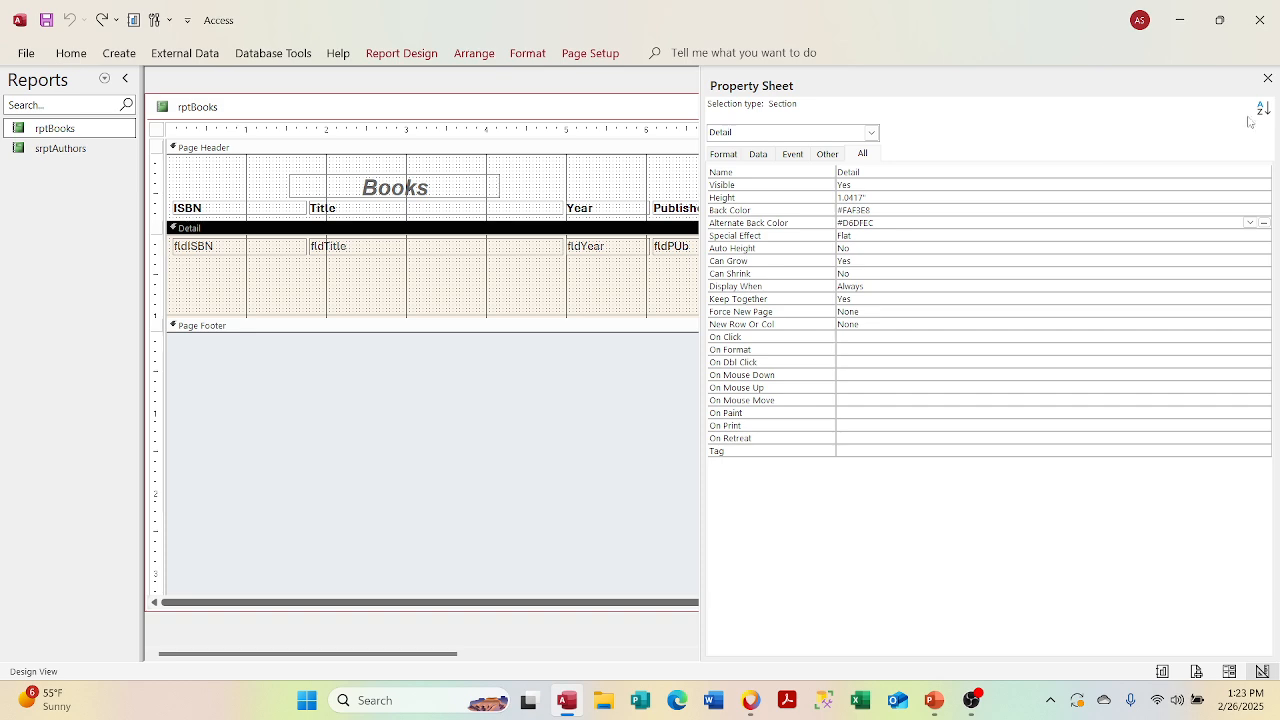
pyautogui.click(1272, 83)
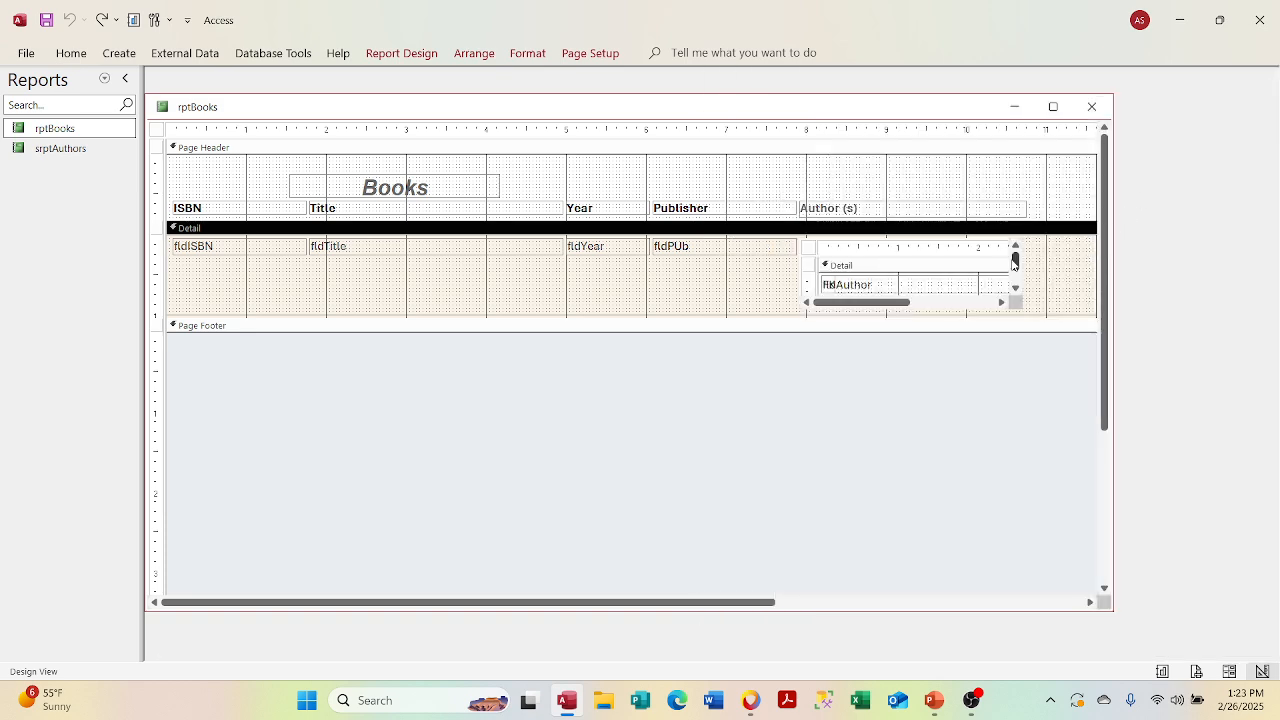
pyautogui.click(975, 275)
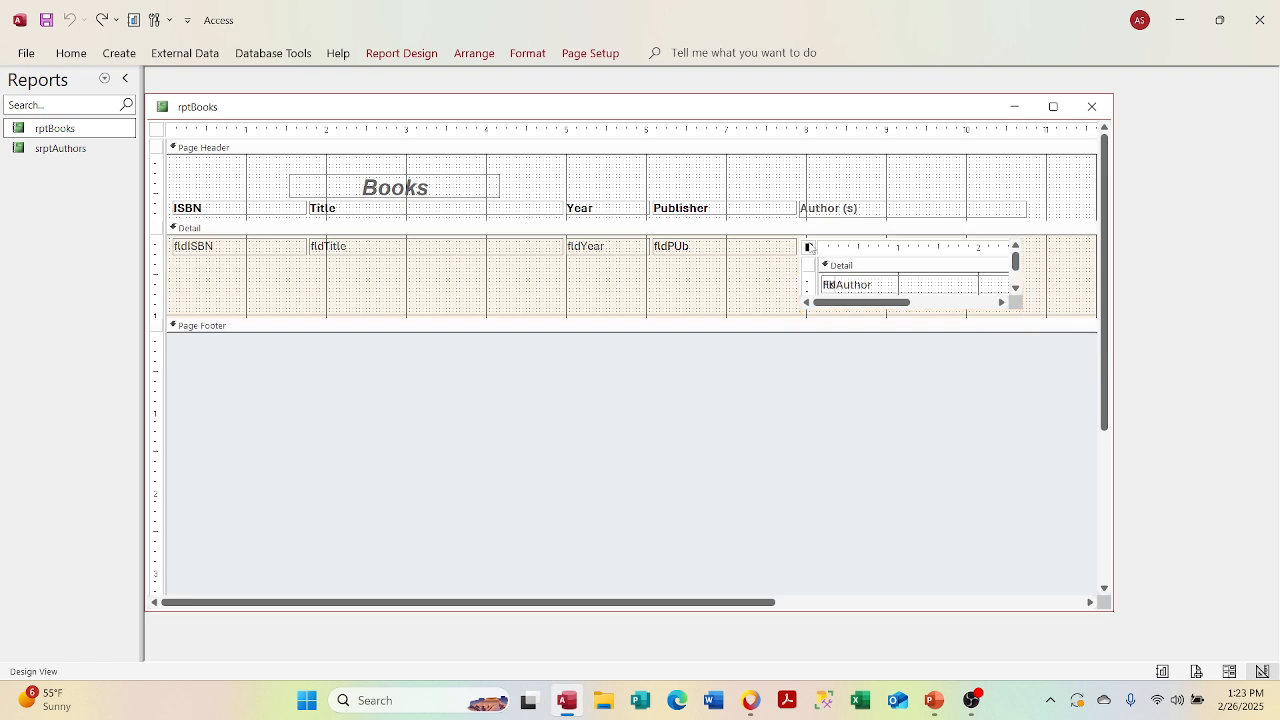
pyautogui.rightClick(809, 246)
pyautogui.click(855, 411)
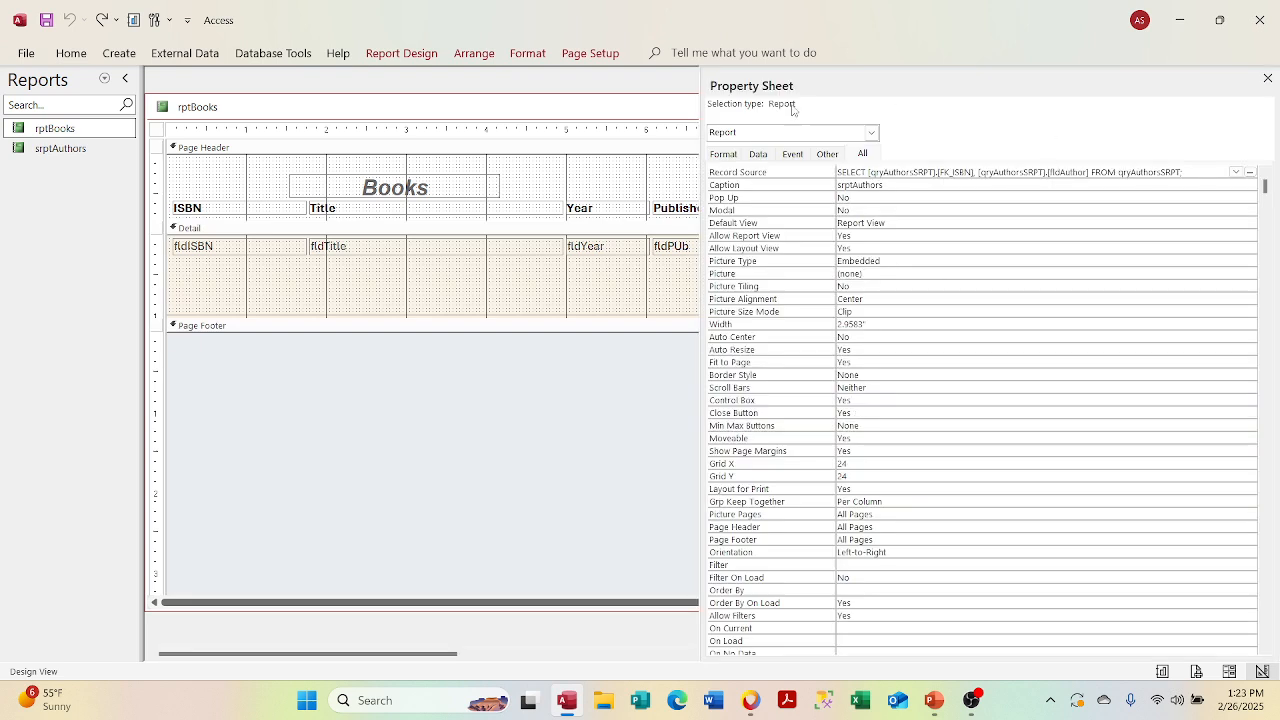
pyautogui.click(868, 132)
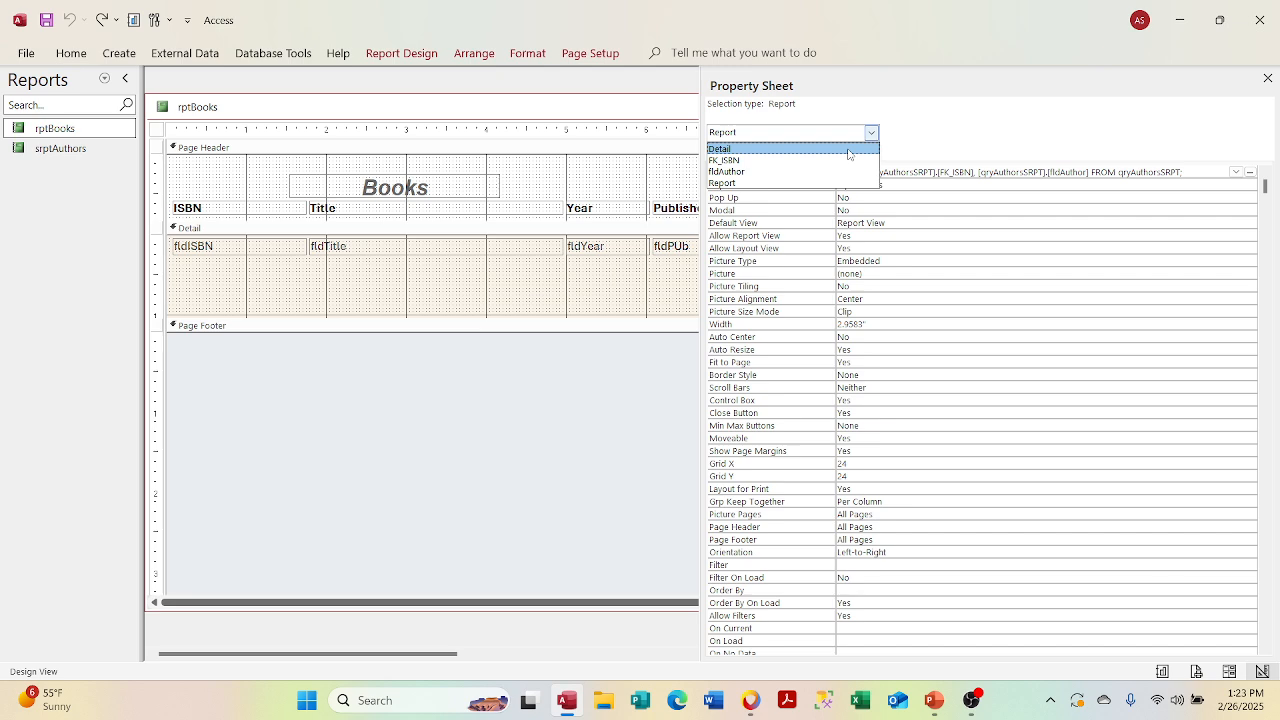
pyautogui.click(848, 152)
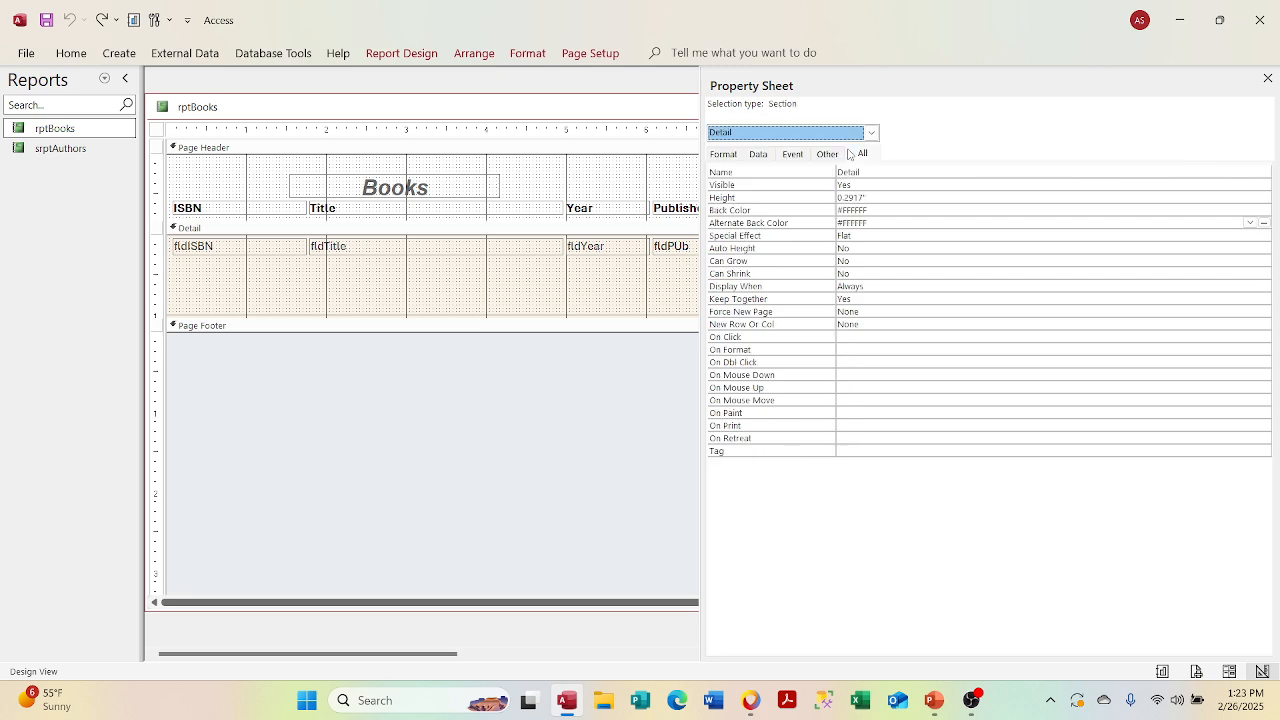
# Step: Copy the Back Color value (#FAF3E8) of the rptBooks Detail section and close its properties
pyautogui.click(600, 281)
pyautogui.moveTo(880, 210); pyautogui.dragTo(745, 231)
pyautogui.hotkey('ctrl', 'c')
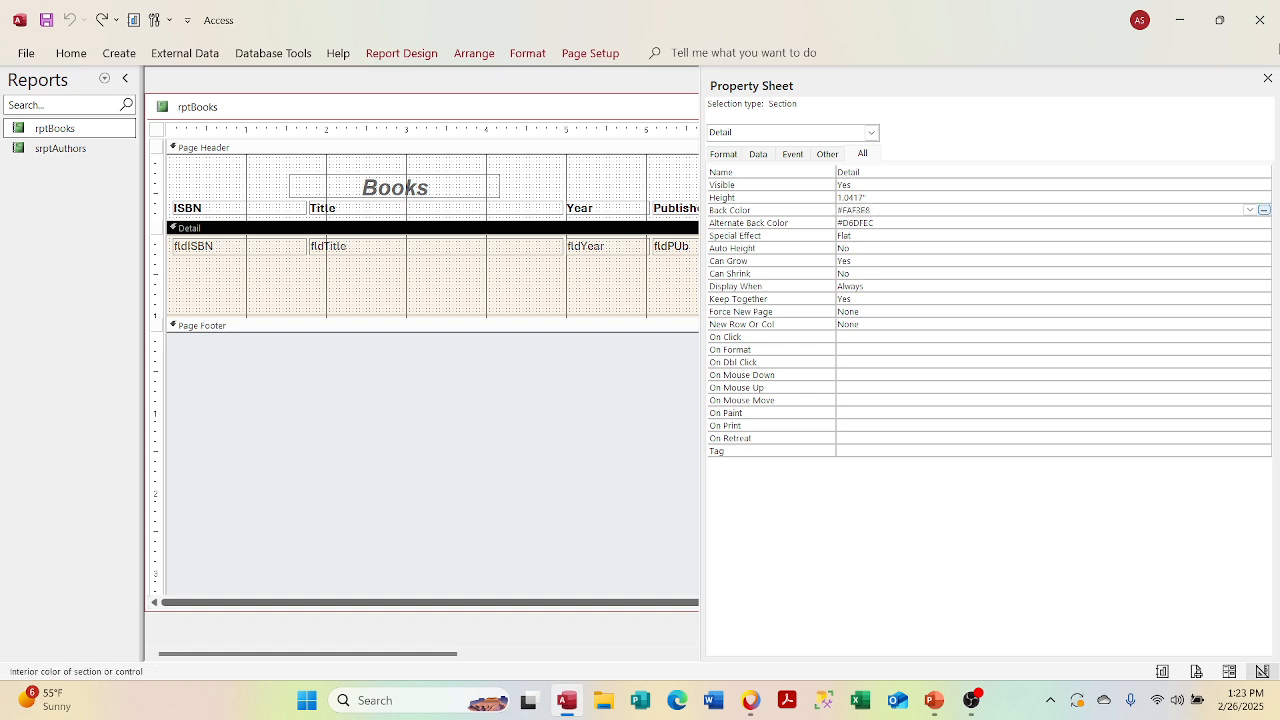
pyautogui.click(1268, 78)
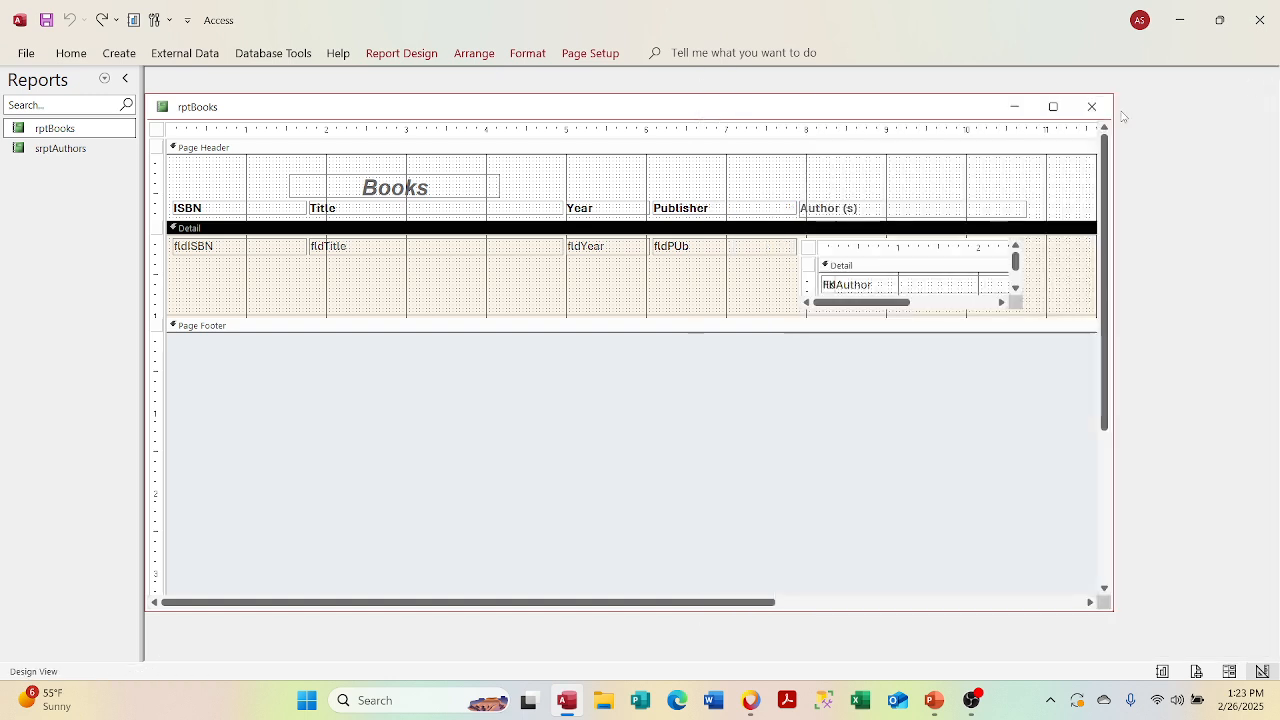
# Step: Set the Back Color of the authors subreport's Detail section to the copied #FAF3E8
pyautogui.click(810, 242)
pyautogui.click(809, 247)
pyautogui.rightClick(810, 247)
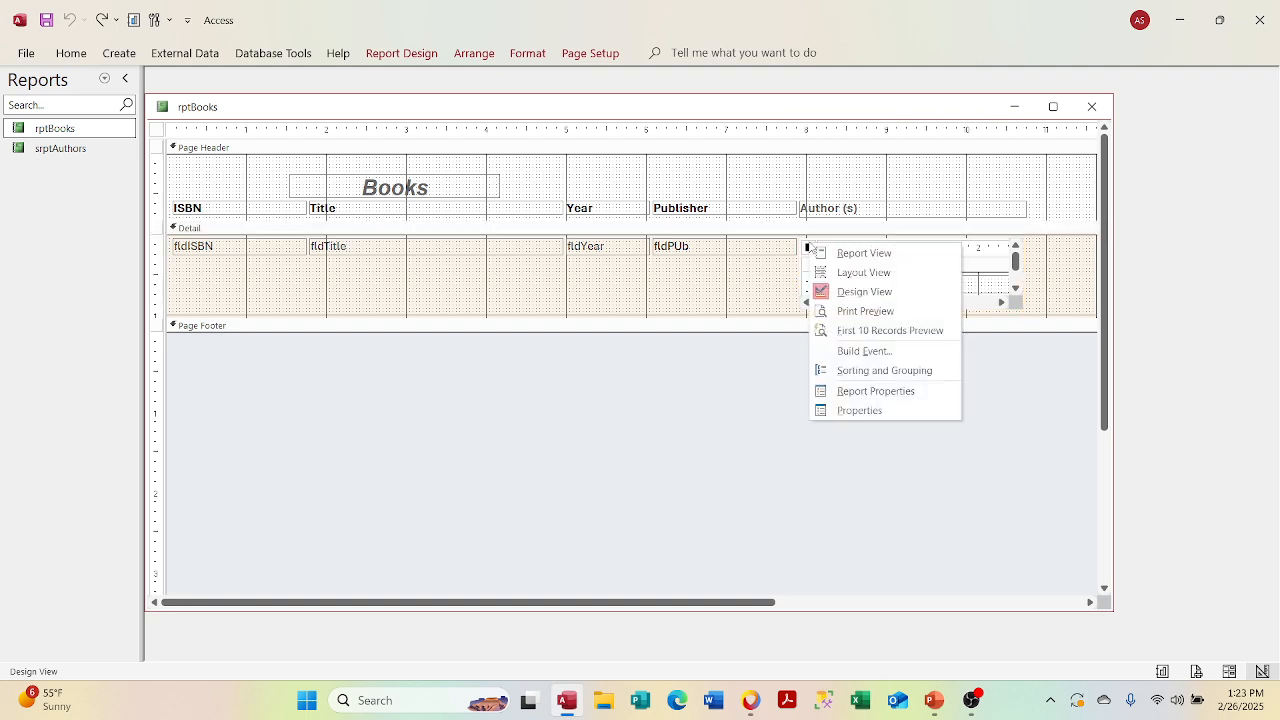
pyautogui.click(845, 407)
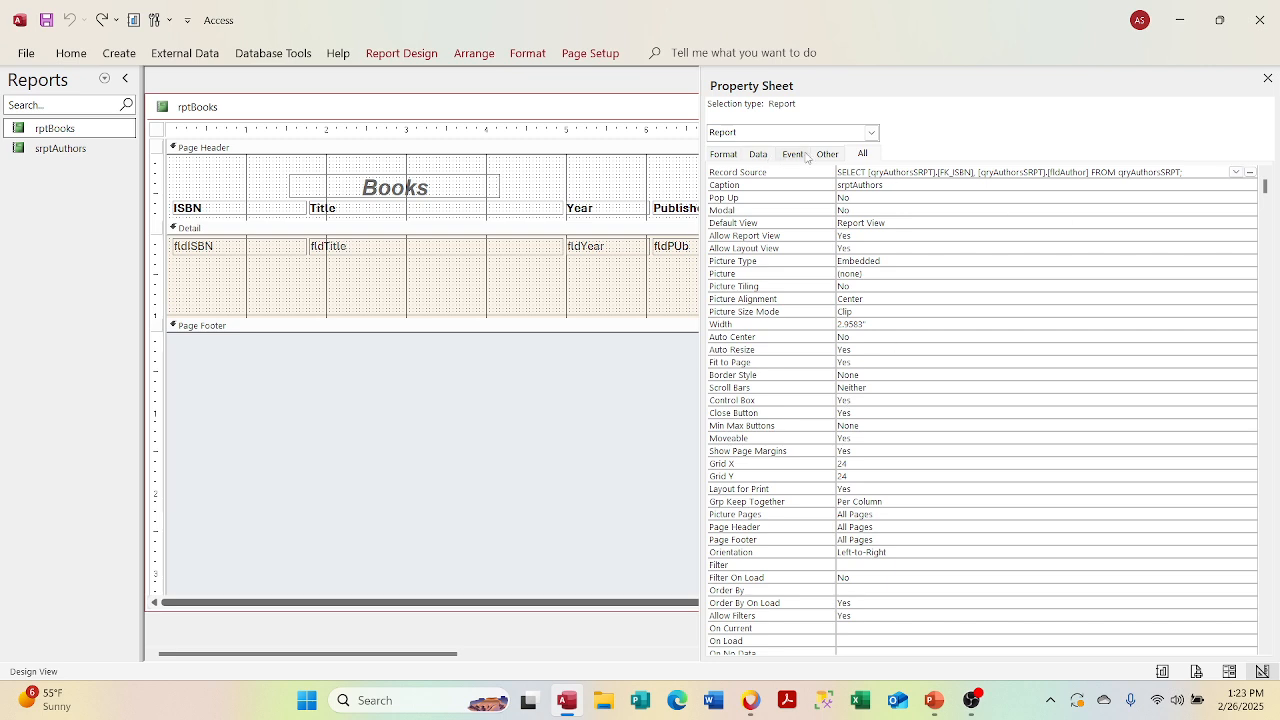
pyautogui.click(871, 133)
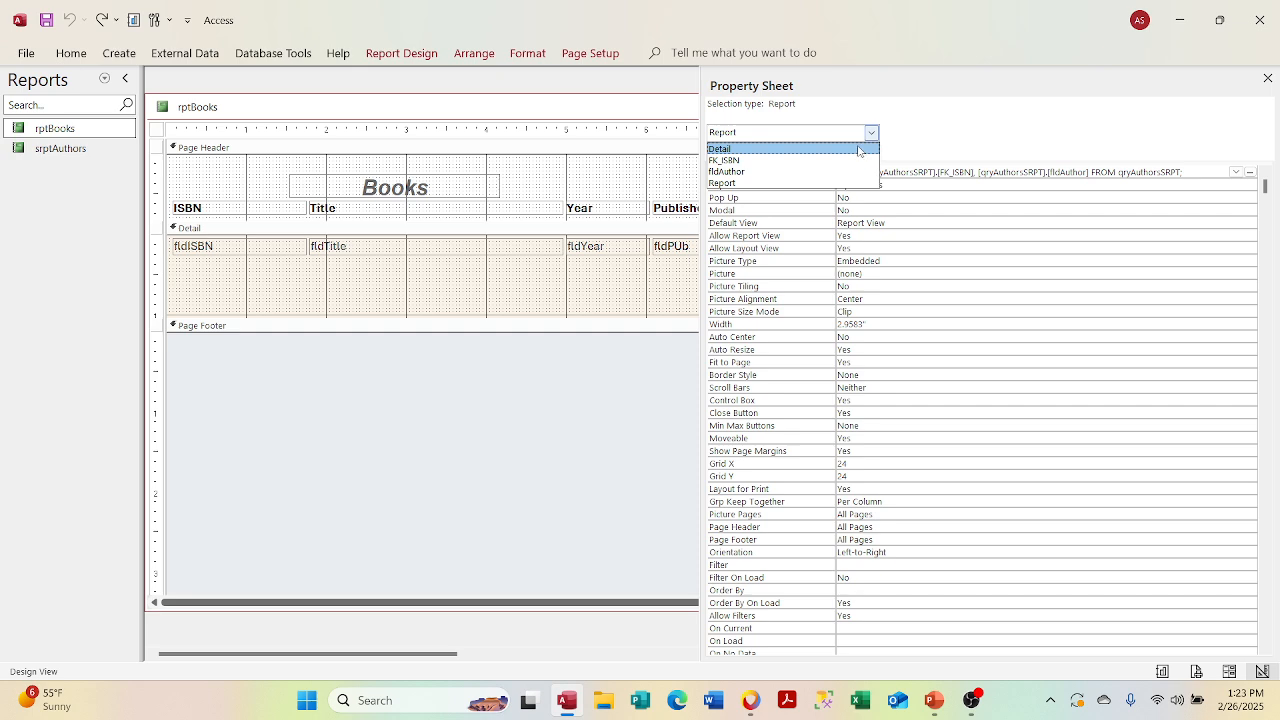
pyautogui.click(858, 150)
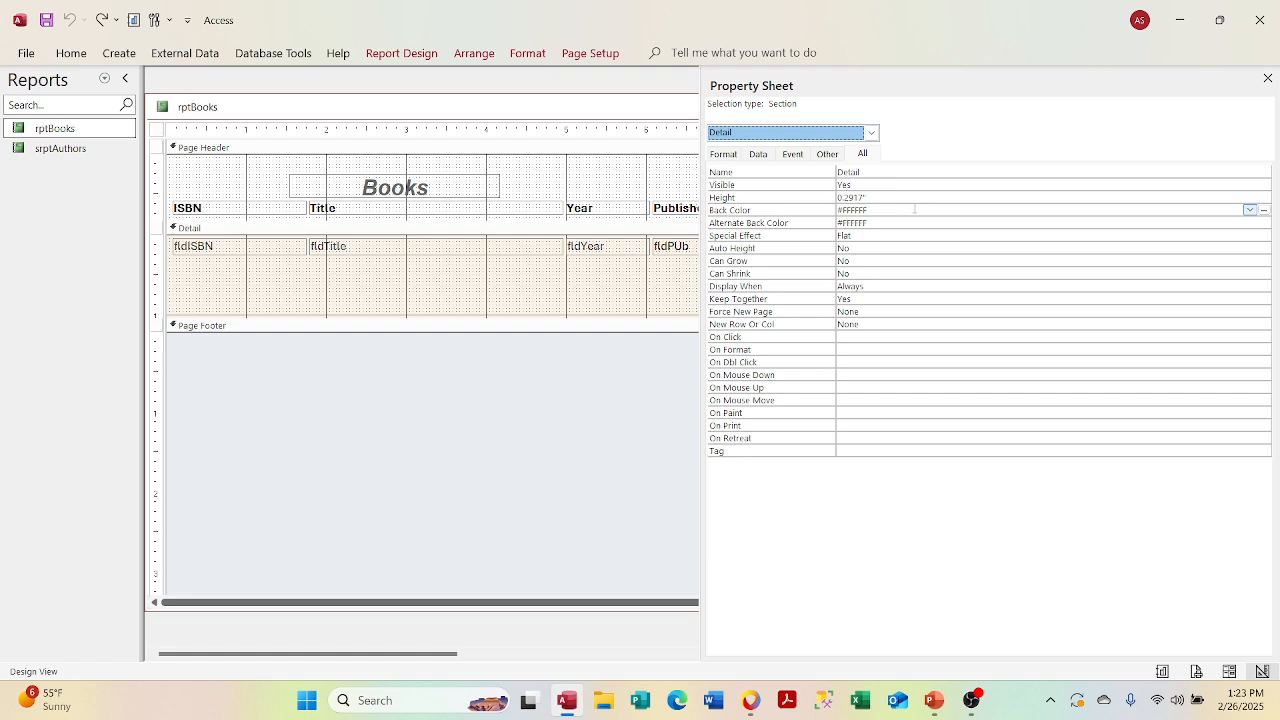
pyautogui.click(760, 212)
pyautogui.write('#FAF3E6')
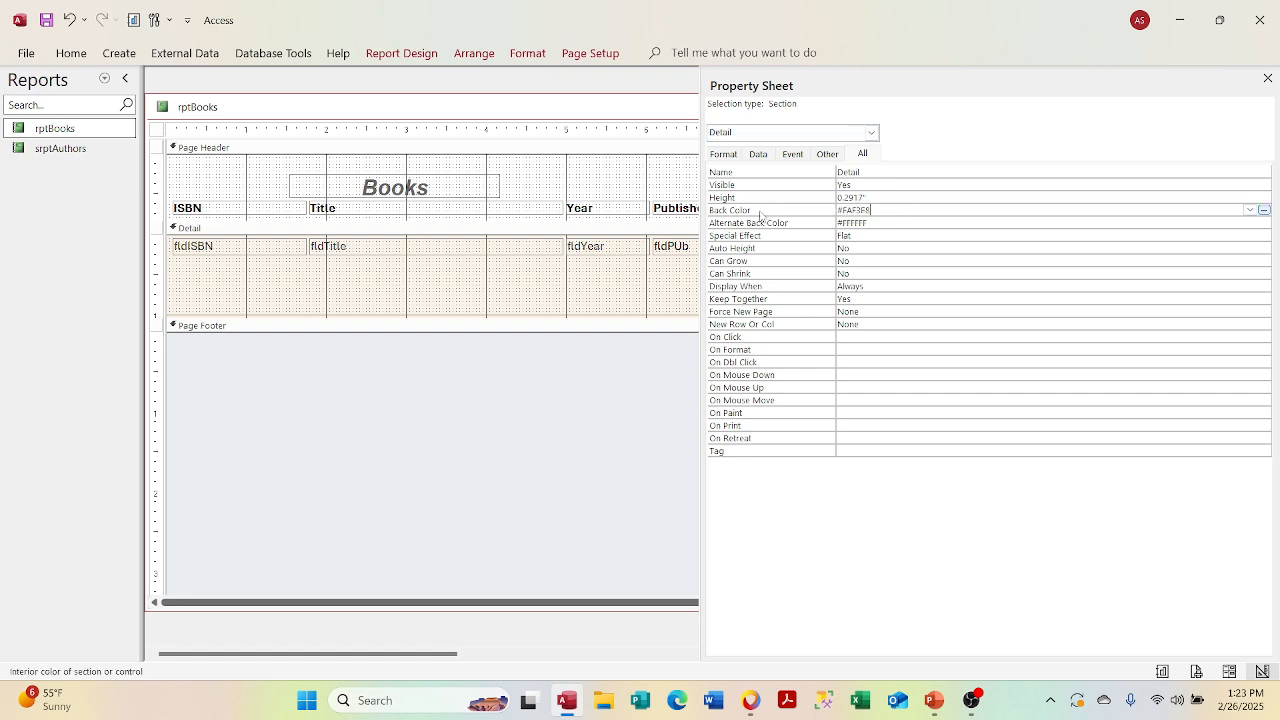
# Step: Set the Alternate Back Color of the authors subreport's Detail section to #FAF3E8 and close its properties
pyautogui.click(884, 222)
pyautogui.hotkey('ctrl', 'v')
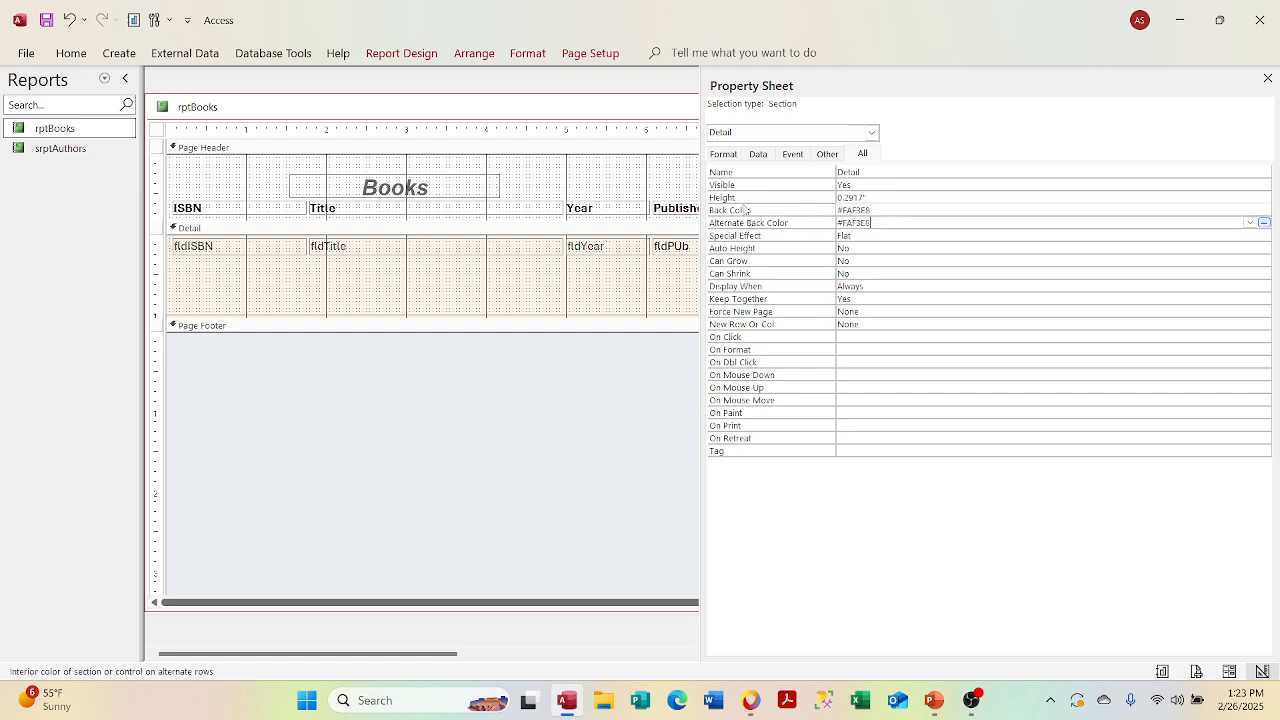
pyautogui.click(1099, 326)
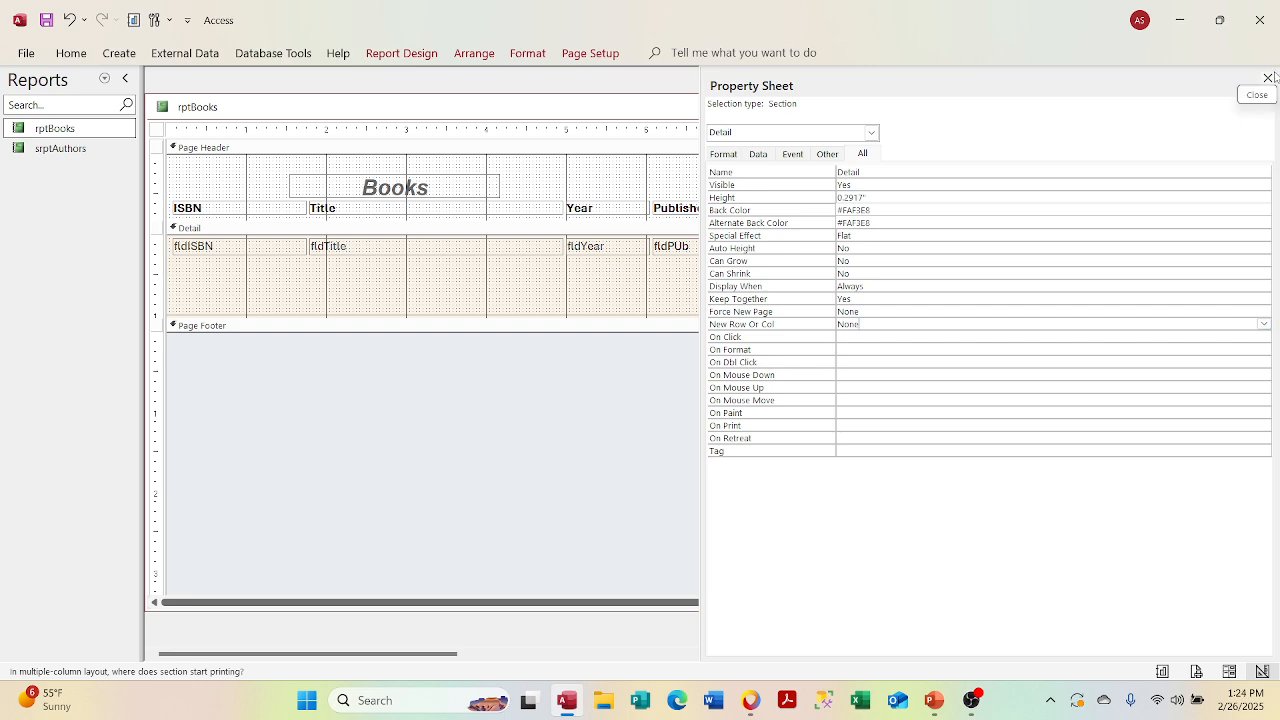
pyautogui.click(1267, 78)
# Step: Check the subreport's colours against all the book rows in Report View and return to Design View
pyautogui.rightClick(570, 97)
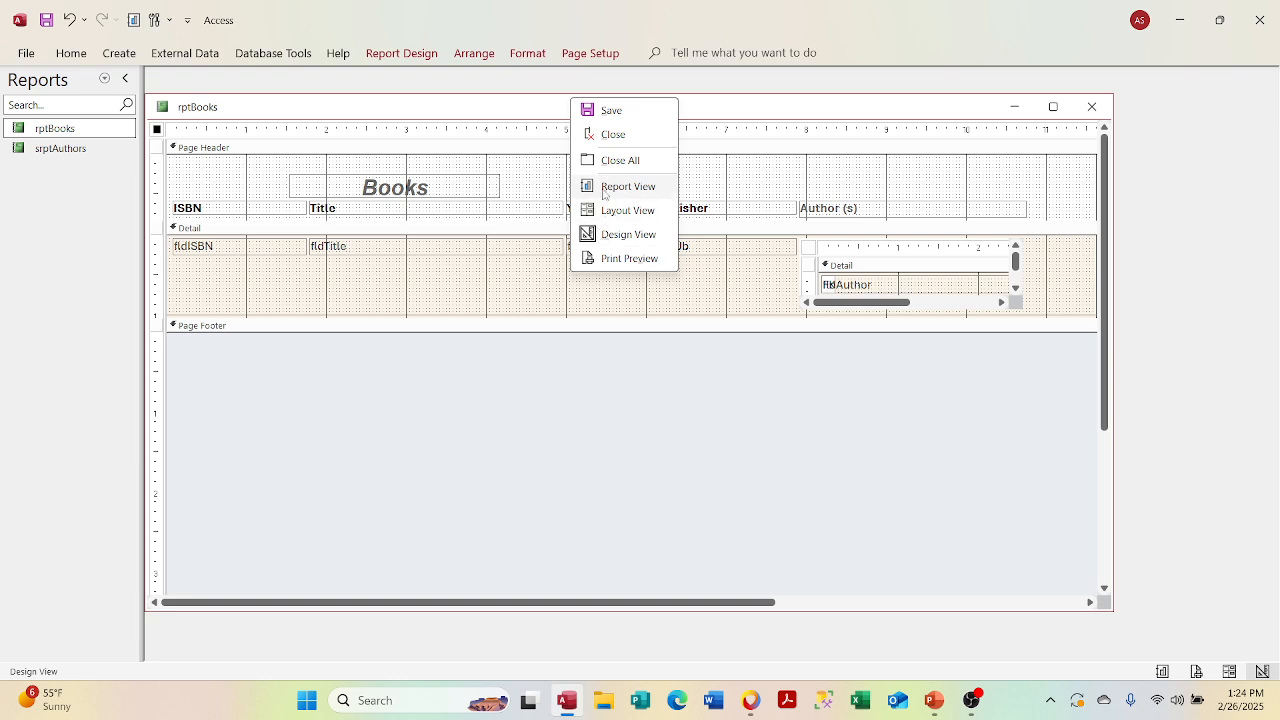
pyautogui.click(603, 187)
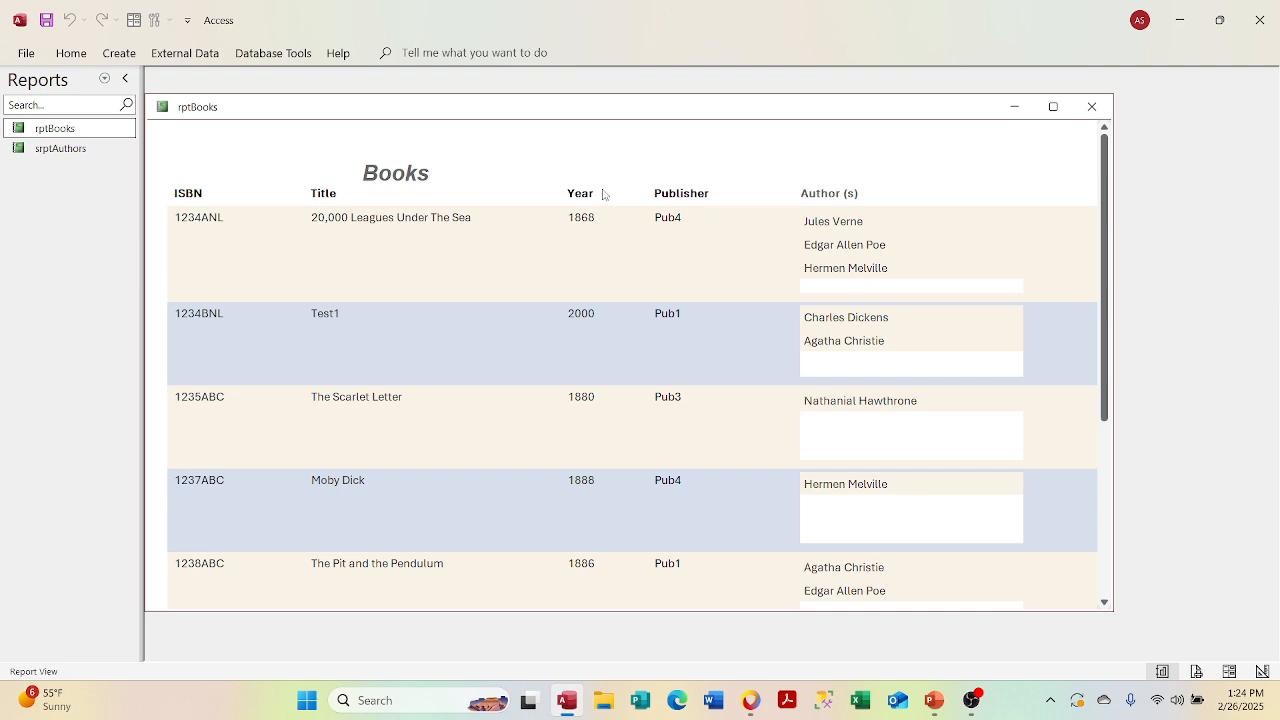
pyautogui.scroll(-5, 603, 194)
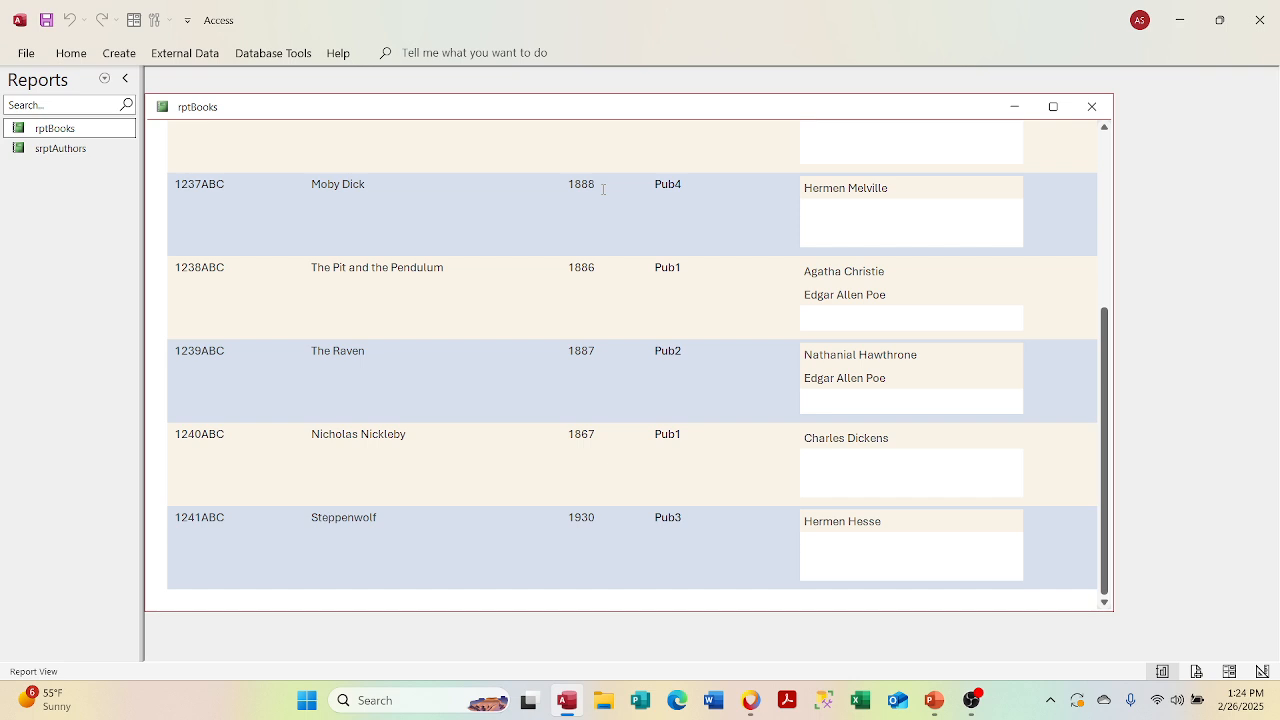
pyautogui.scroll(5, 603, 189)
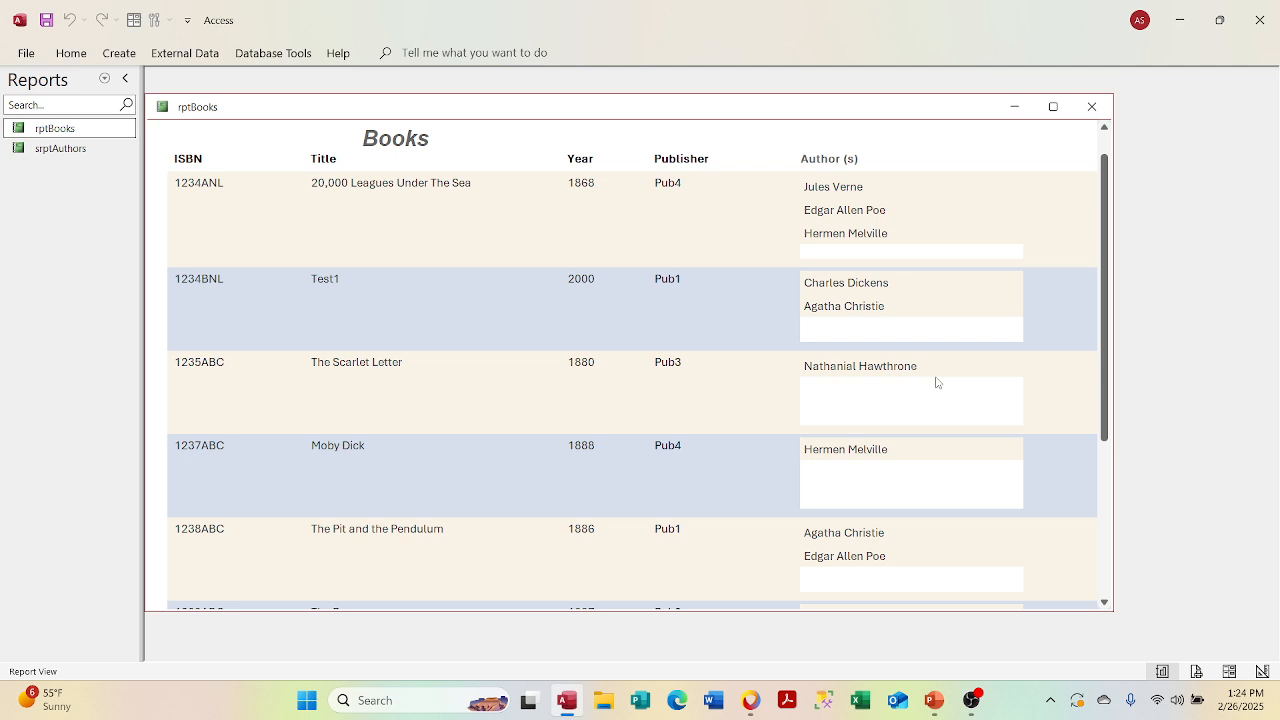
pyautogui.rightClick(731, 106)
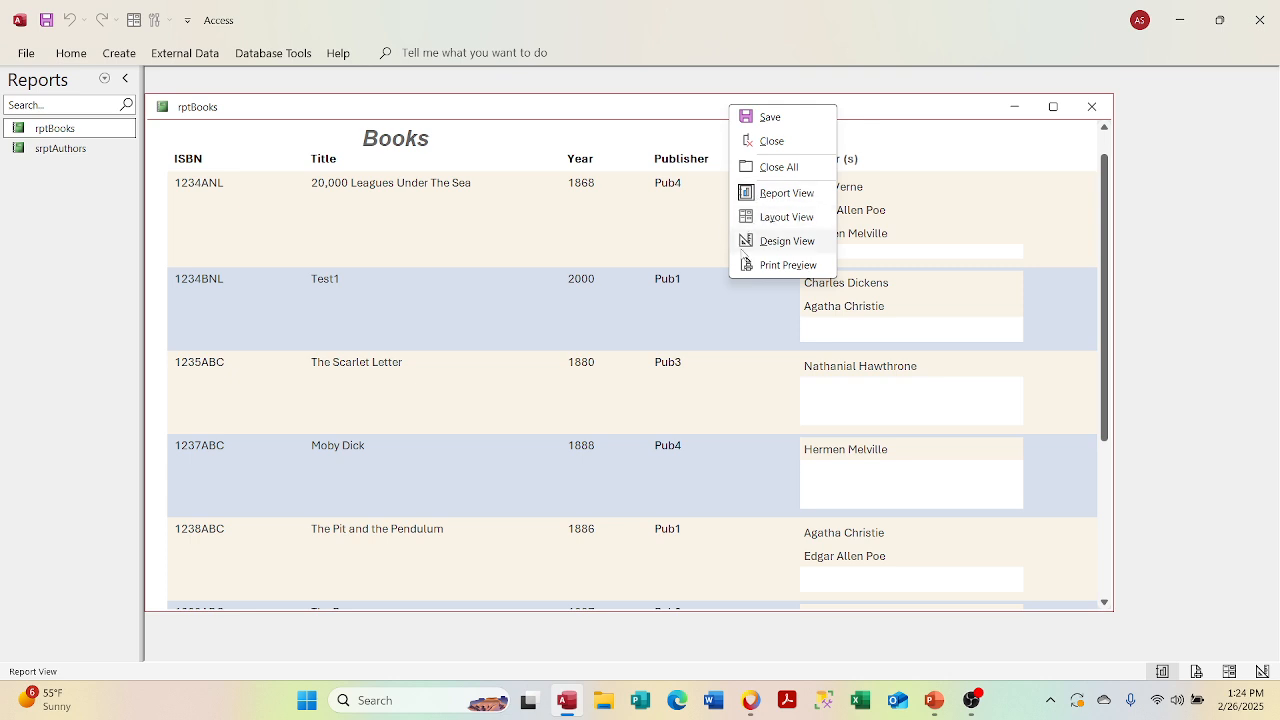
pyautogui.click(760, 242)
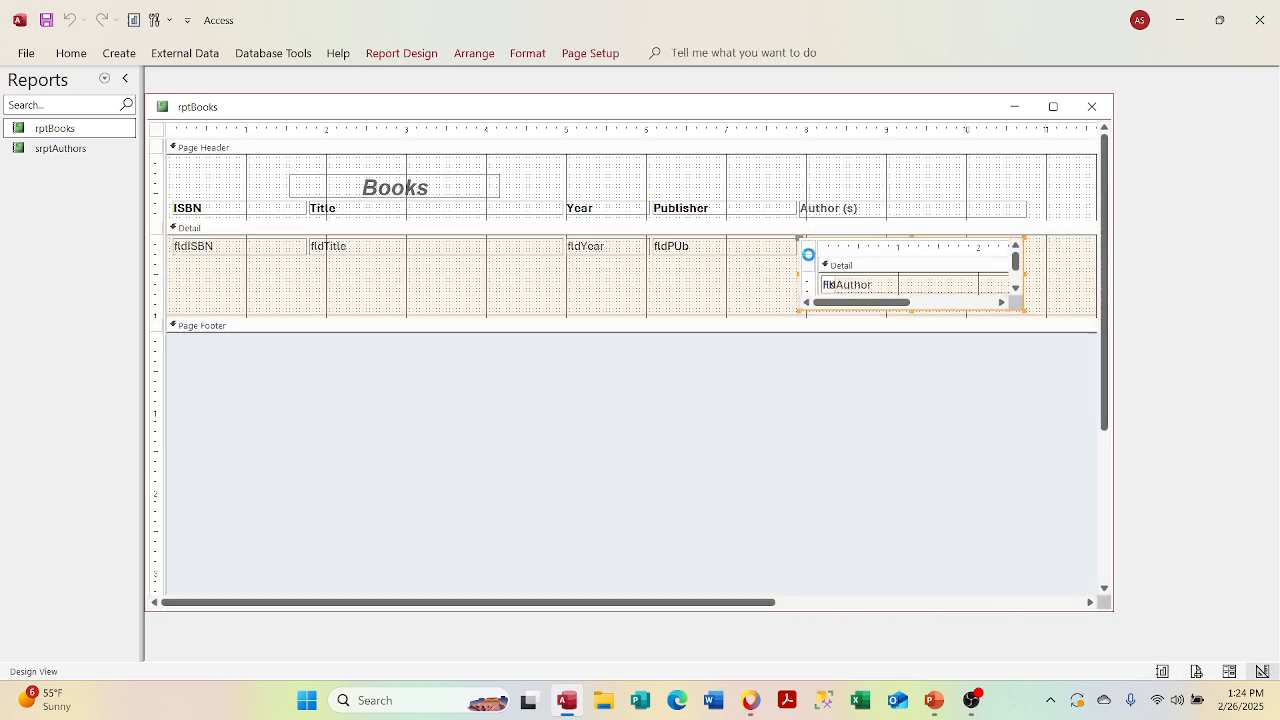
# Step: Look through the authors subreport's report-level properties for a background colour setting and close them
pyautogui.rightClick(808, 254)
pyautogui.click(820, 425)
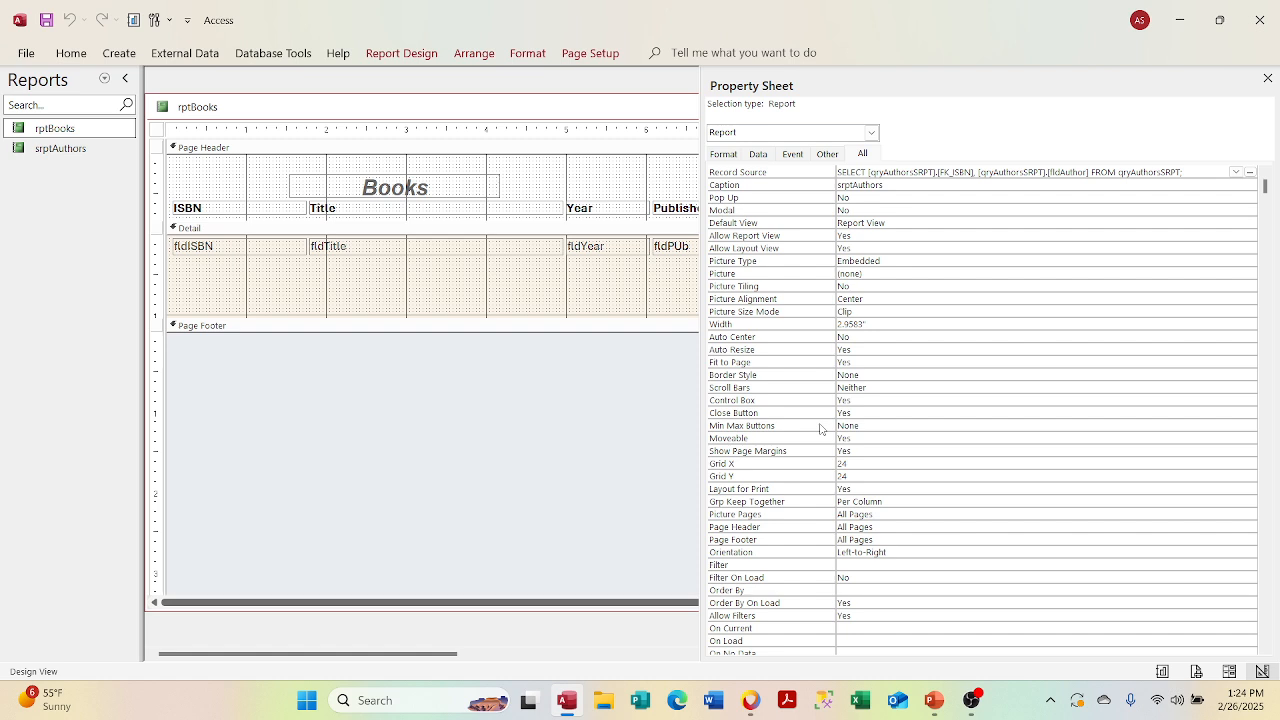
pyautogui.click(824, 156)
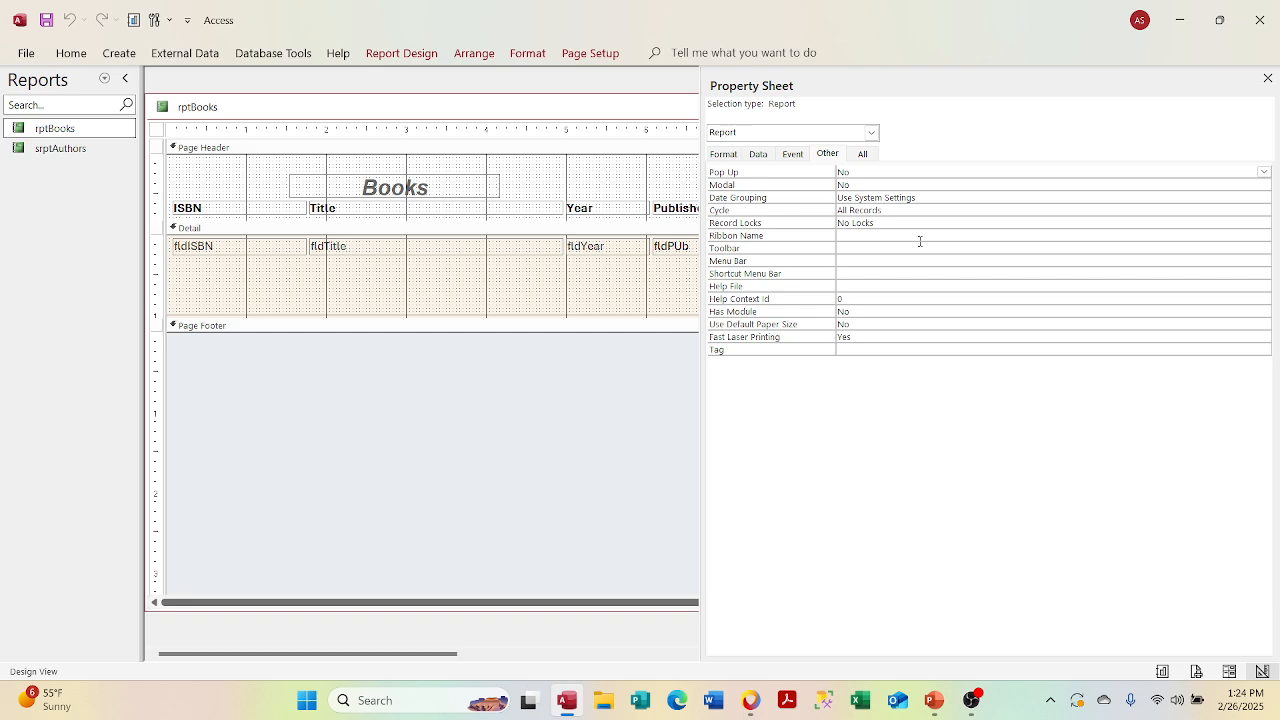
pyautogui.click(719, 157)
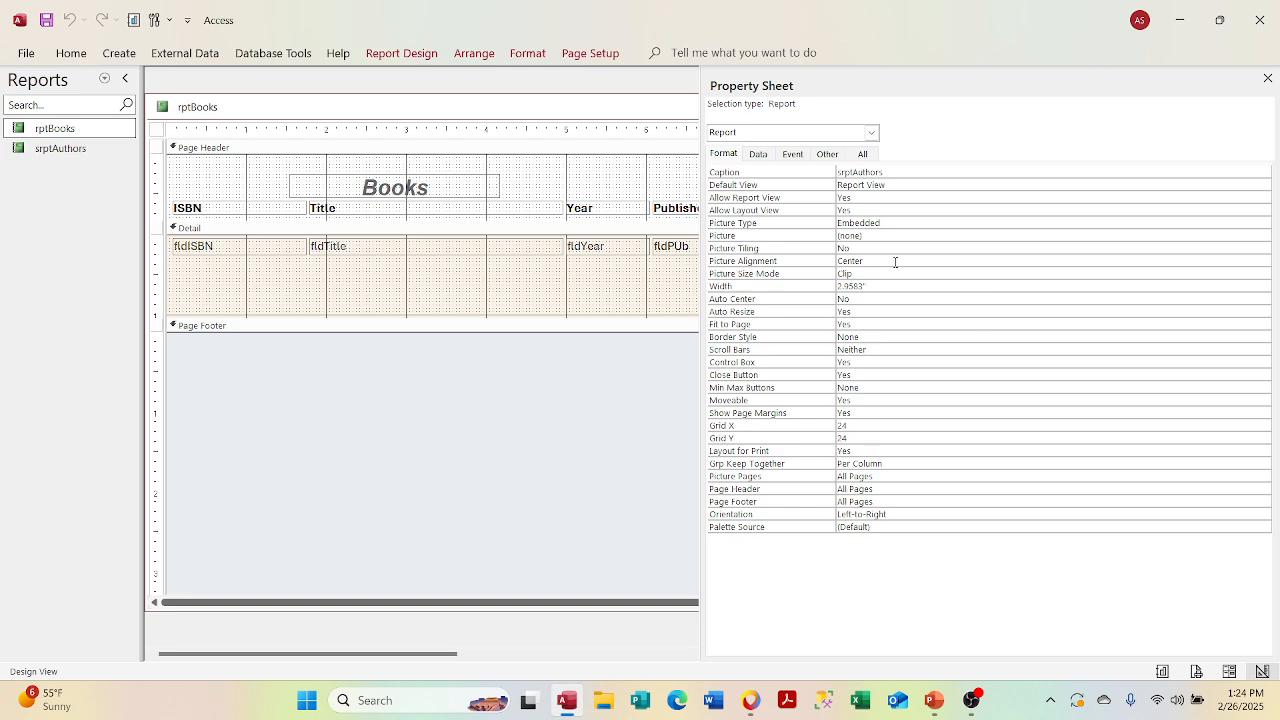
pyautogui.click(758, 157)
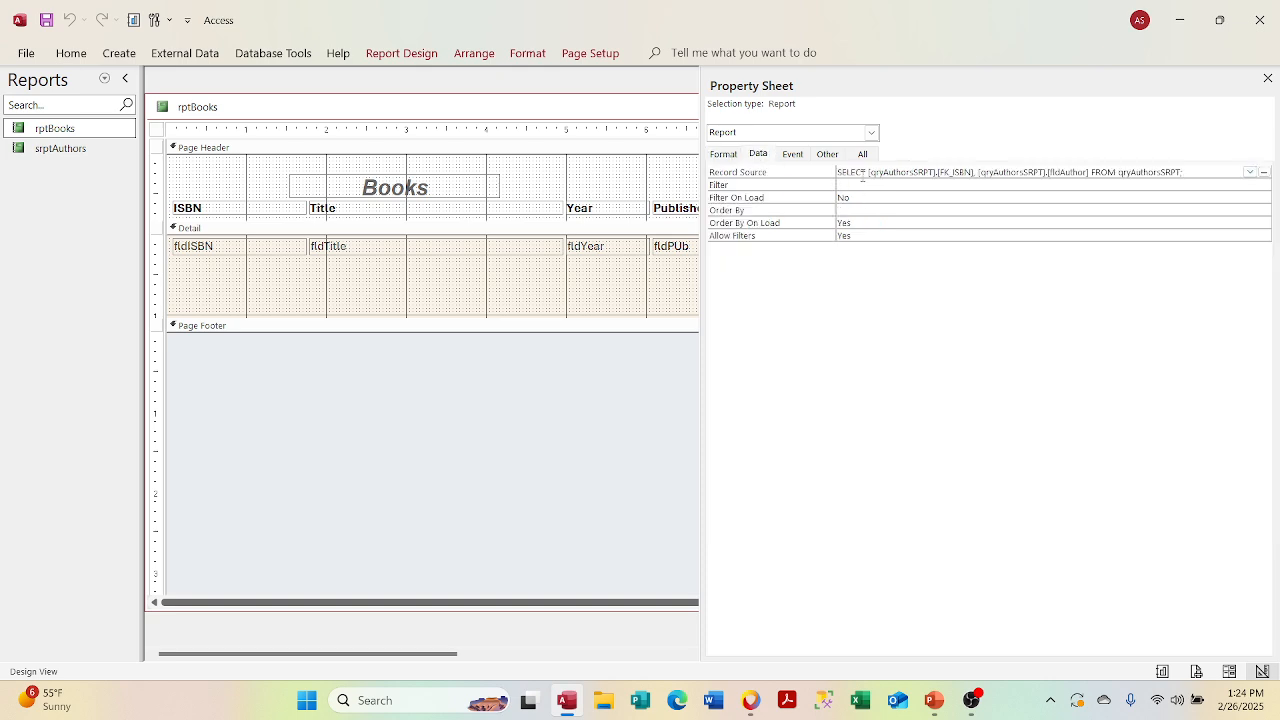
pyautogui.click(862, 155)
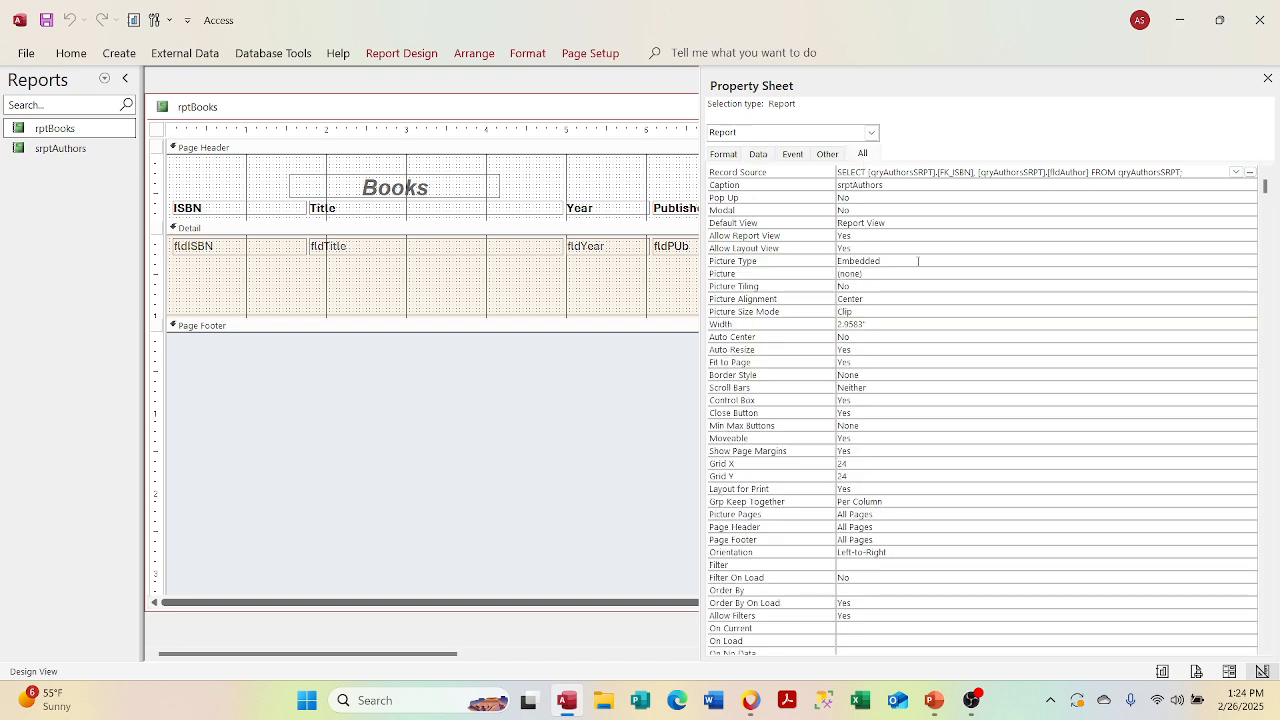
pyautogui.click(1267, 80)
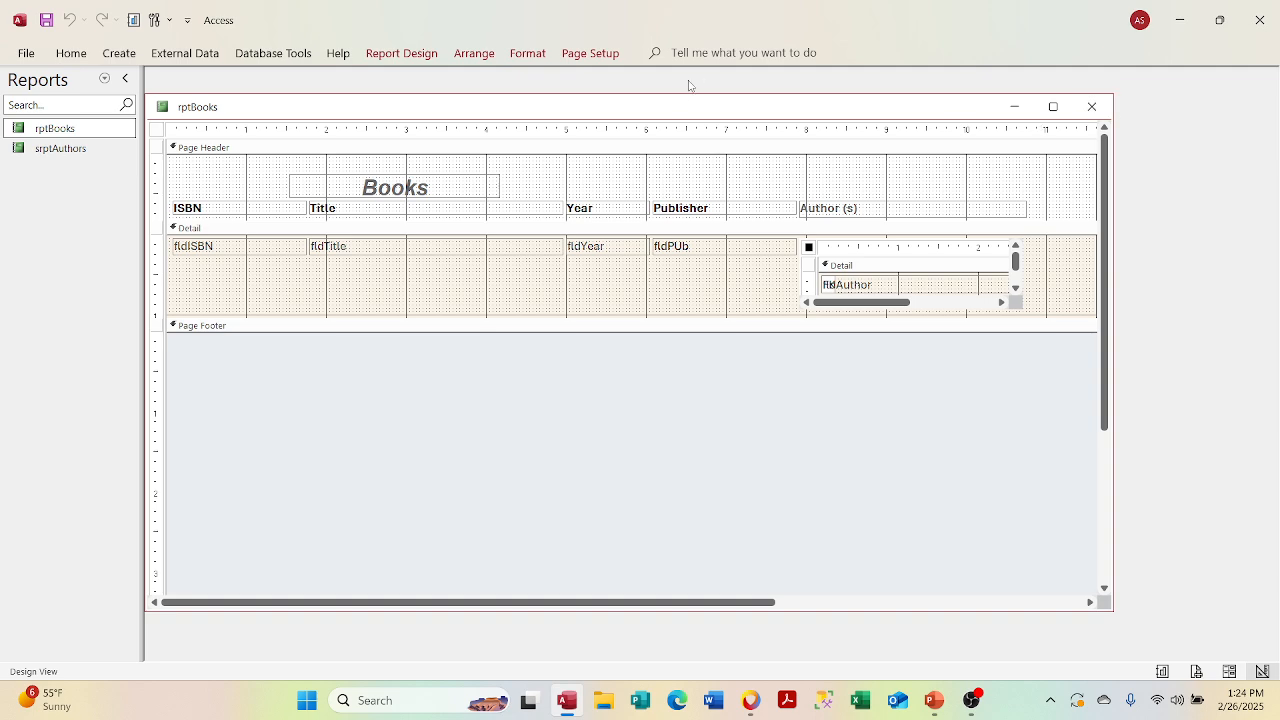
# Step: Review the alternating row colours of rptBooks around the authors subreport in Report View and return to Design View
pyautogui.rightClick(676, 109)
pyautogui.click(712, 193)
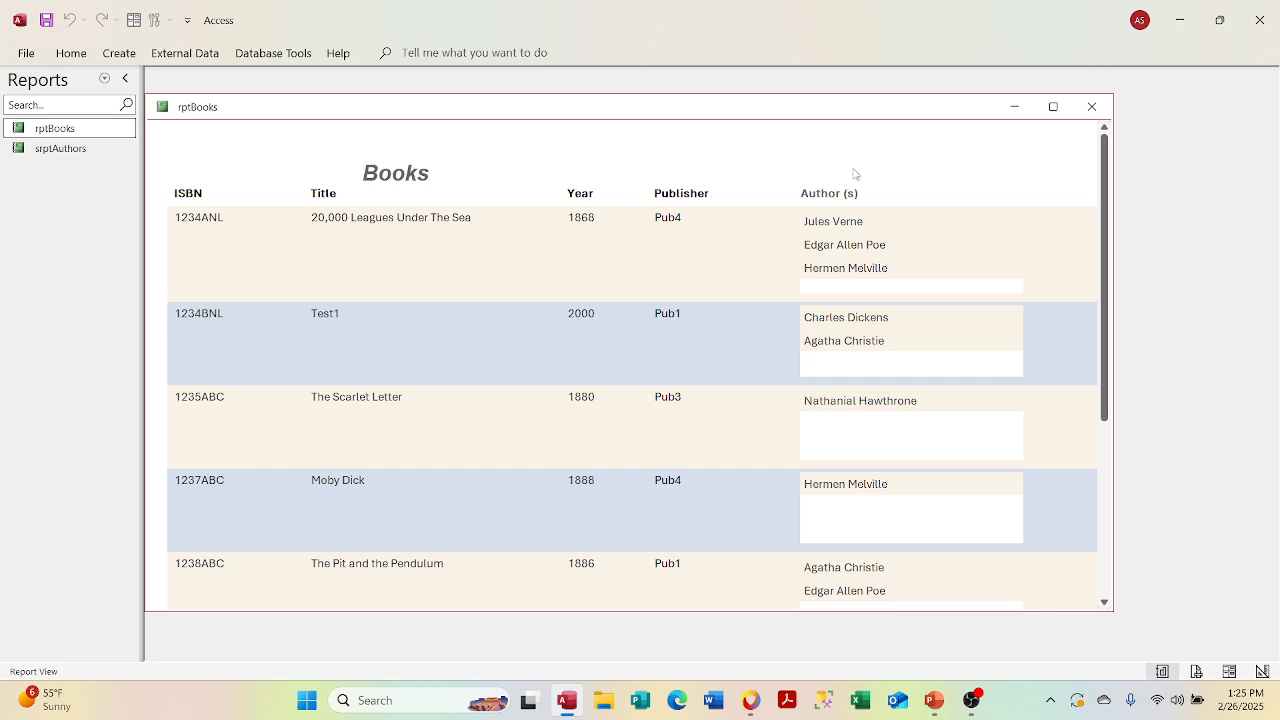
pyautogui.scroll(-5, 886, 345)
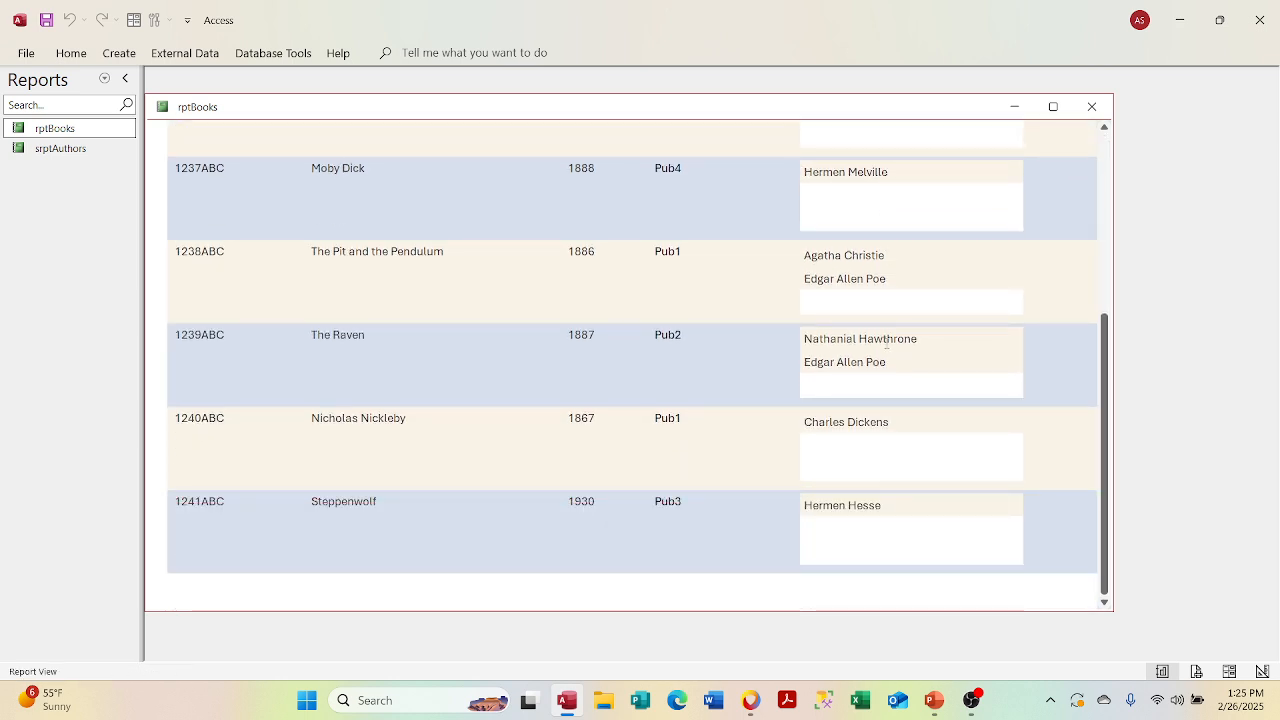
pyautogui.scroll(3, 886, 343)
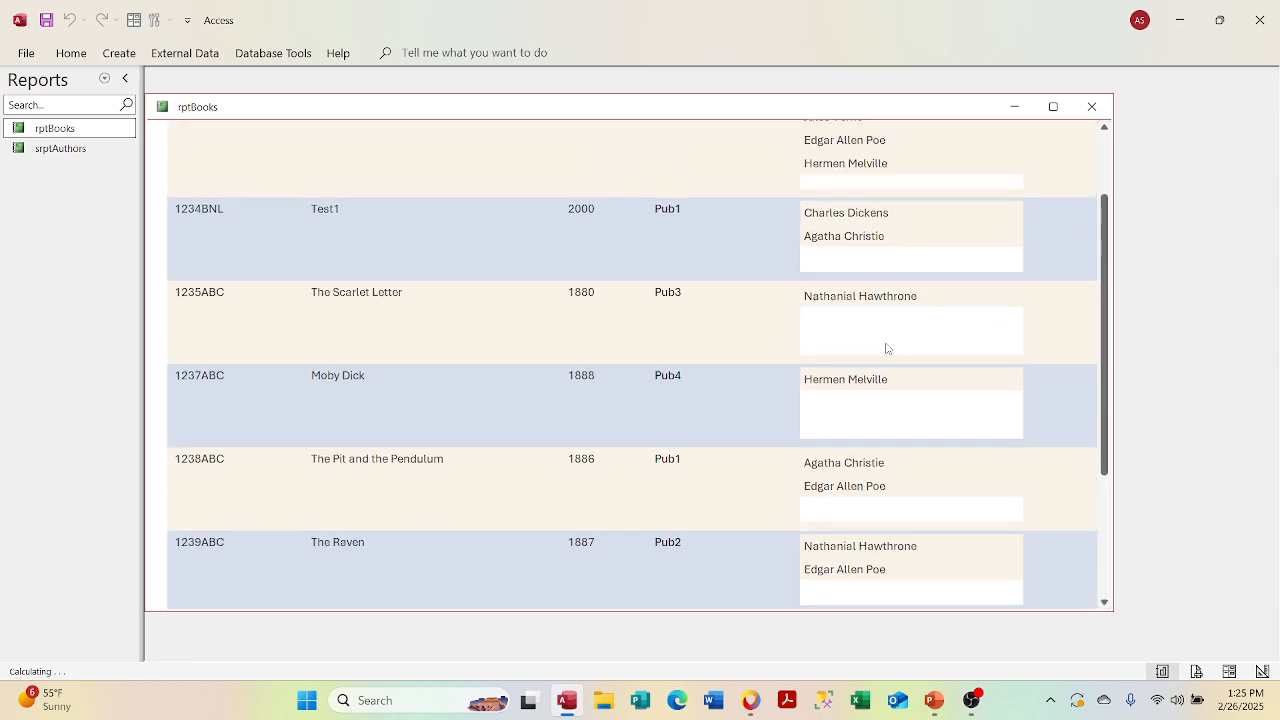
pyautogui.scroll(2, 886, 345)
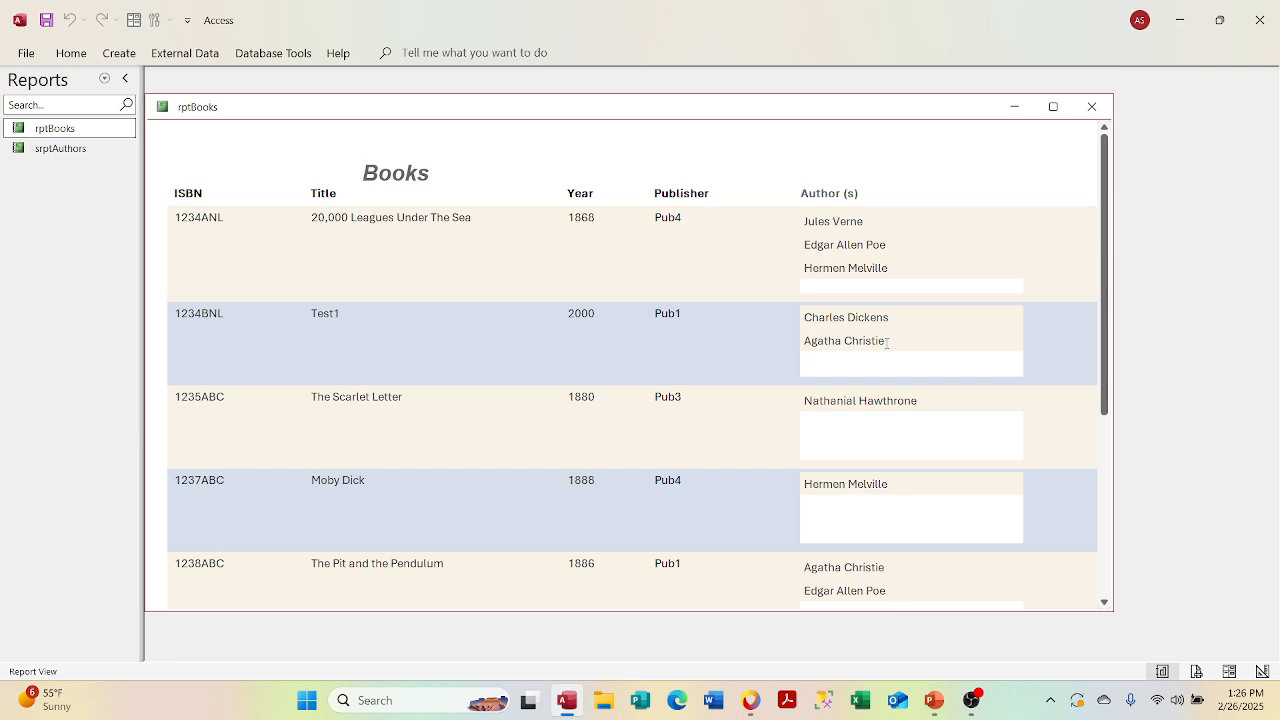
pyautogui.rightClick(217, 113)
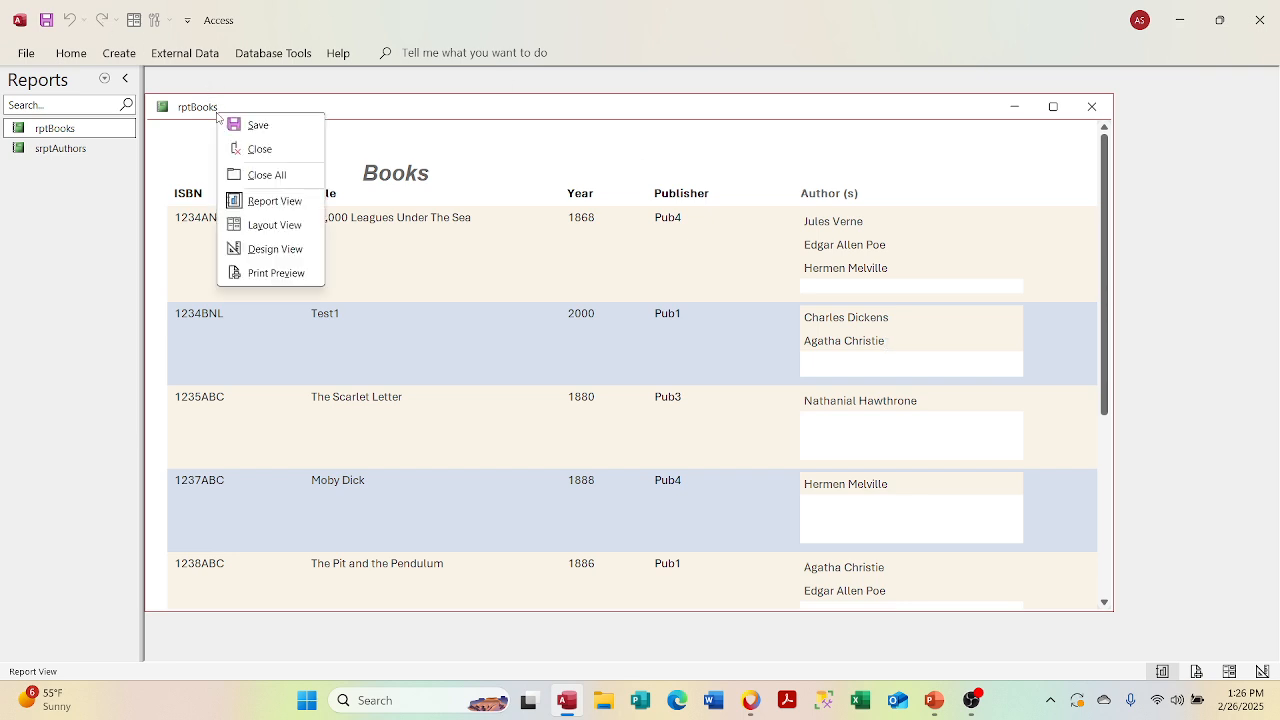
pyautogui.click(275, 249)
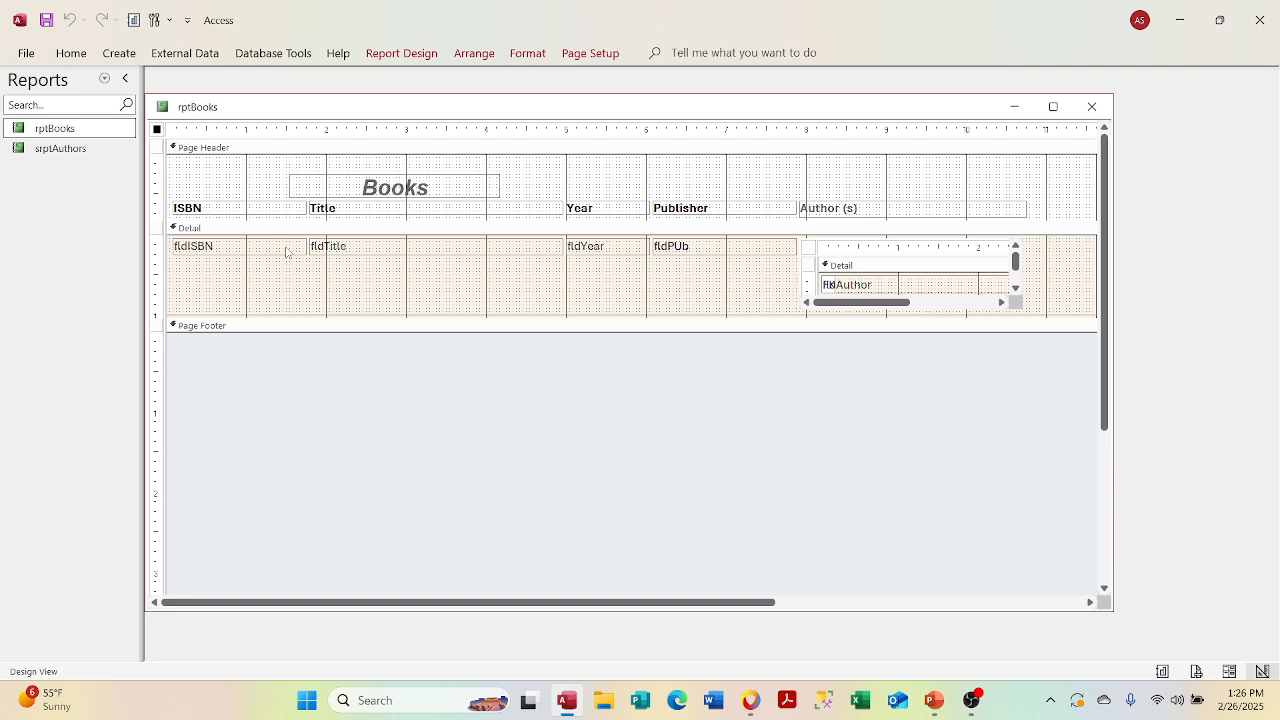
# Step: Set the Alternate Back Color of the rptBooks Detail section to its Back Color value #FAF3E8 and close the properties
pyautogui.rightClick(233, 294)
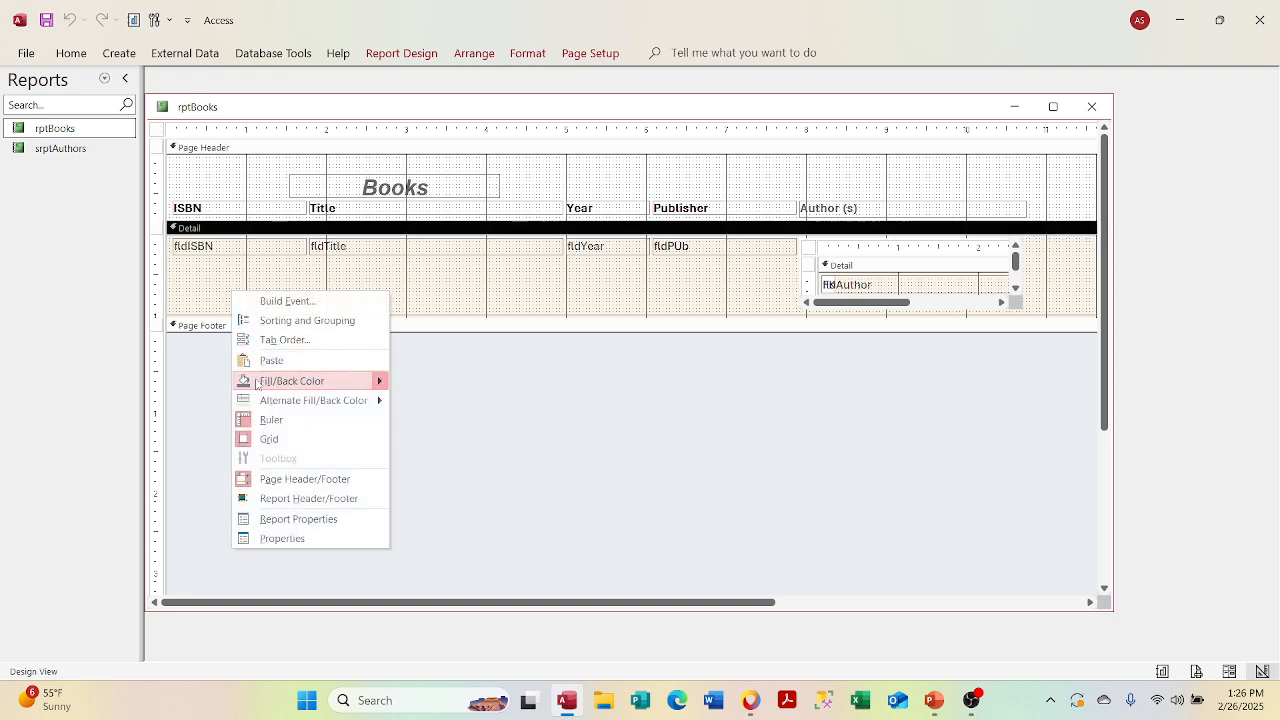
pyautogui.click(309, 537)
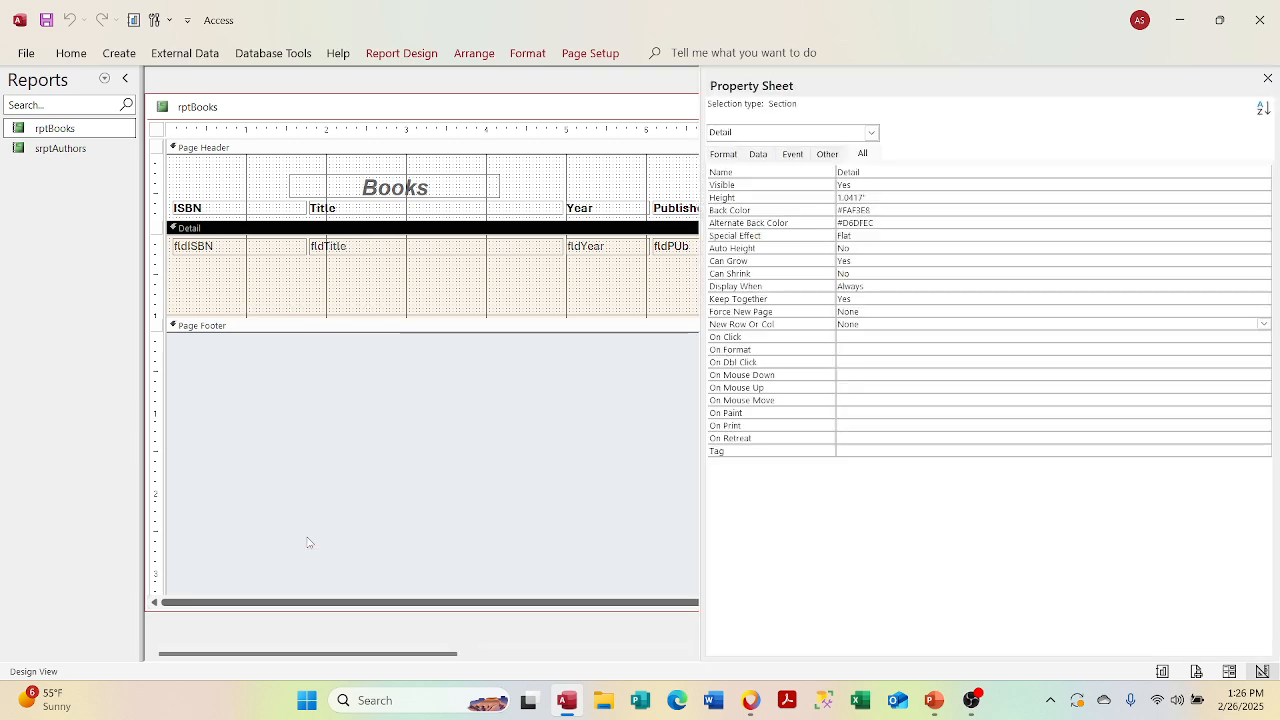
pyautogui.click(857, 209)
pyautogui.hotkey('ctrl', 'c')
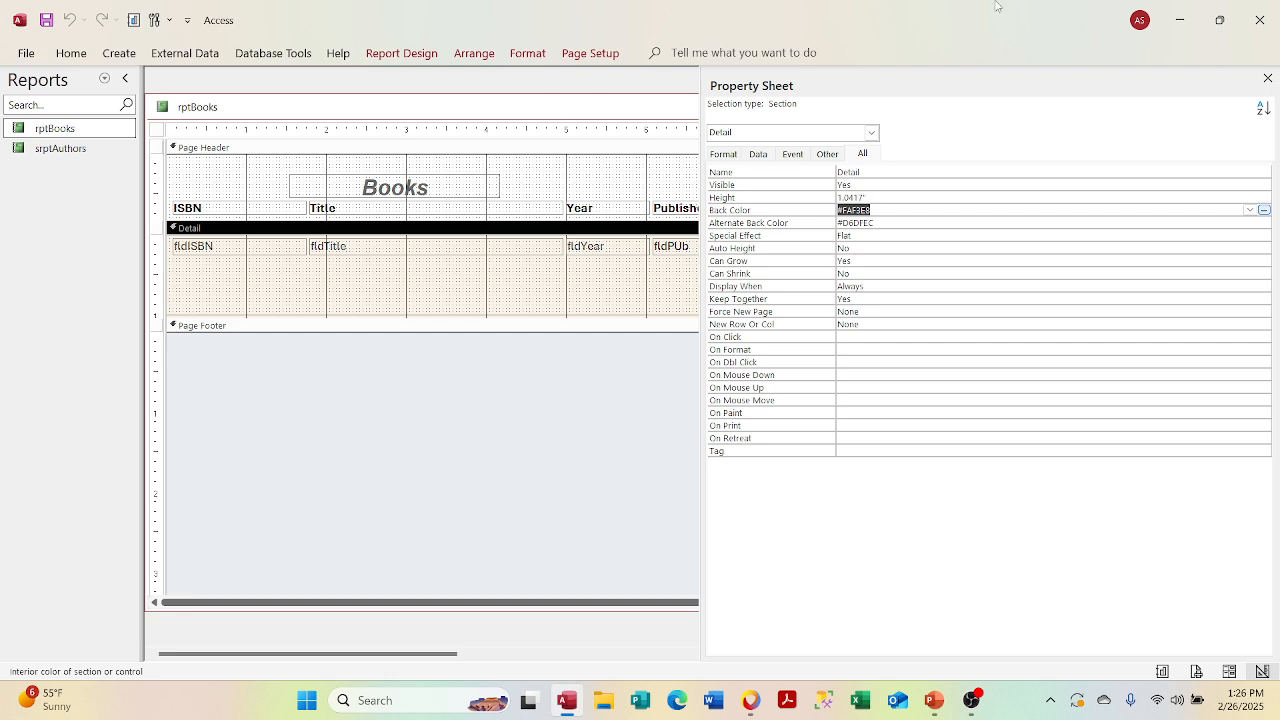
pyautogui.click(915, 222)
pyautogui.doubleClick(915, 222)
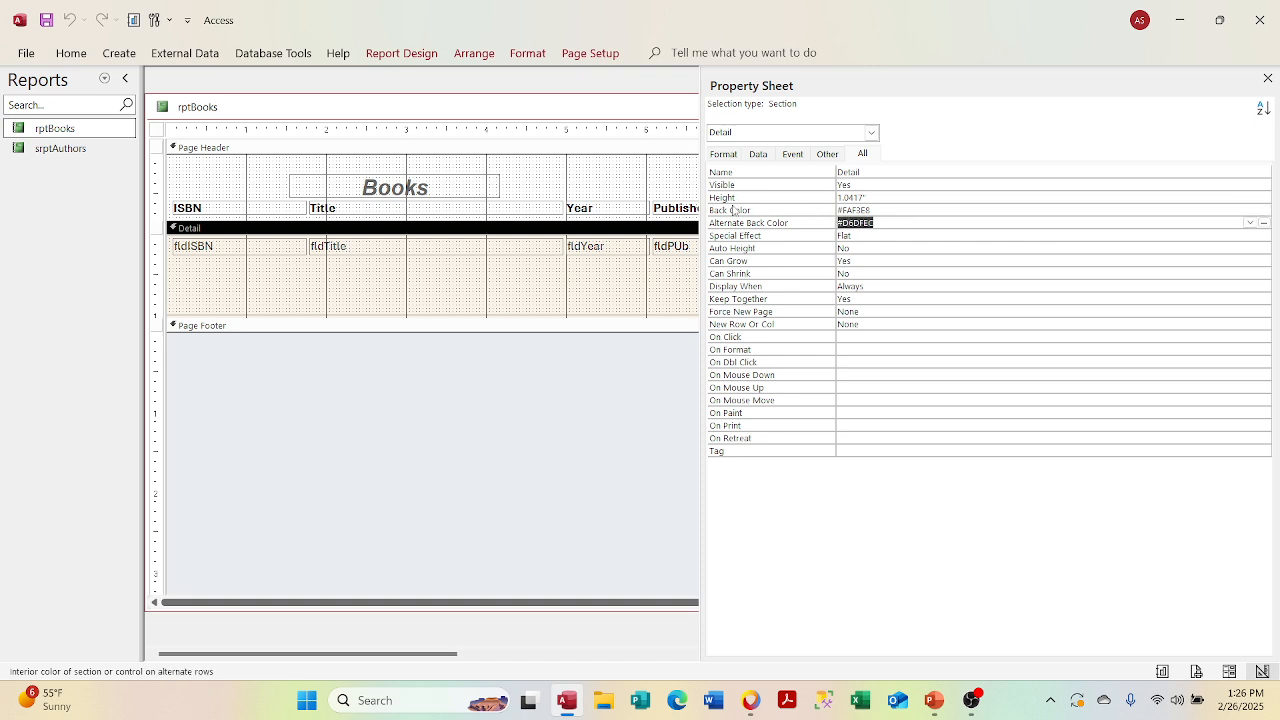
pyautogui.hotkey('ctrl', 'v')
pyautogui.click(991, 298)
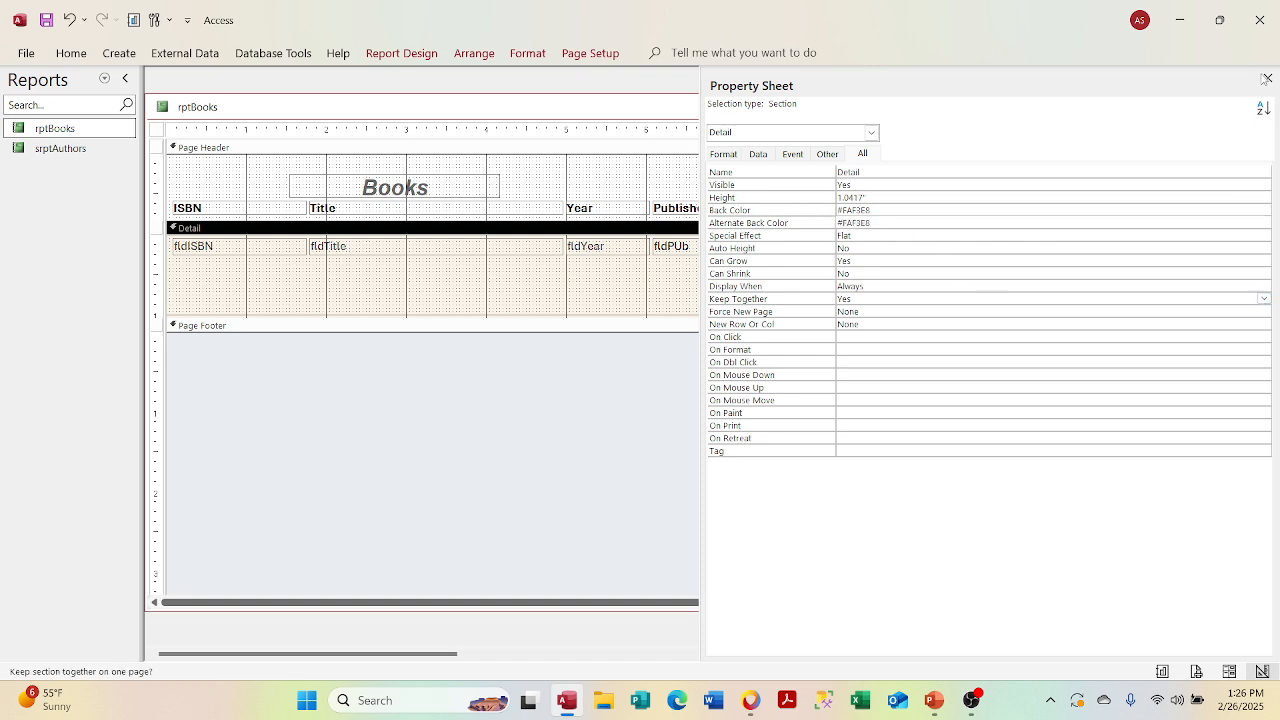
pyautogui.click(1266, 78)
pyautogui.rightClick(238, 175)
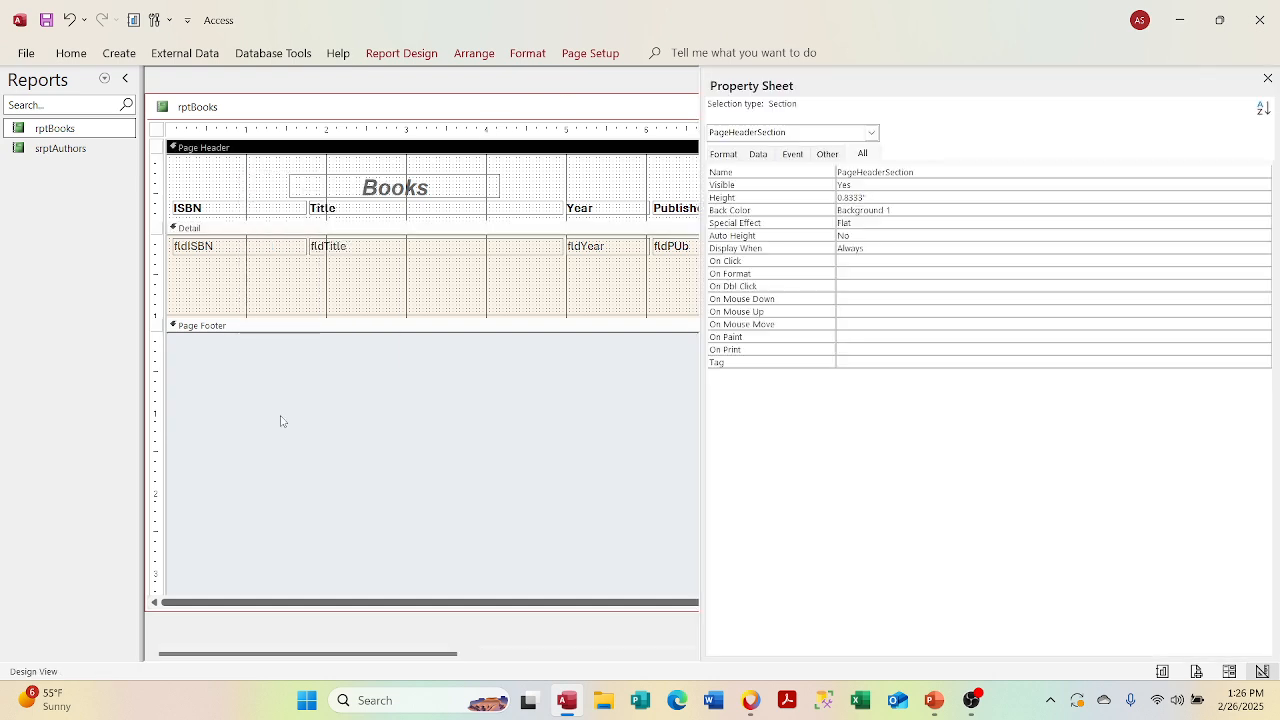
pyautogui.click(289, 418)
pyautogui.click(868, 210)
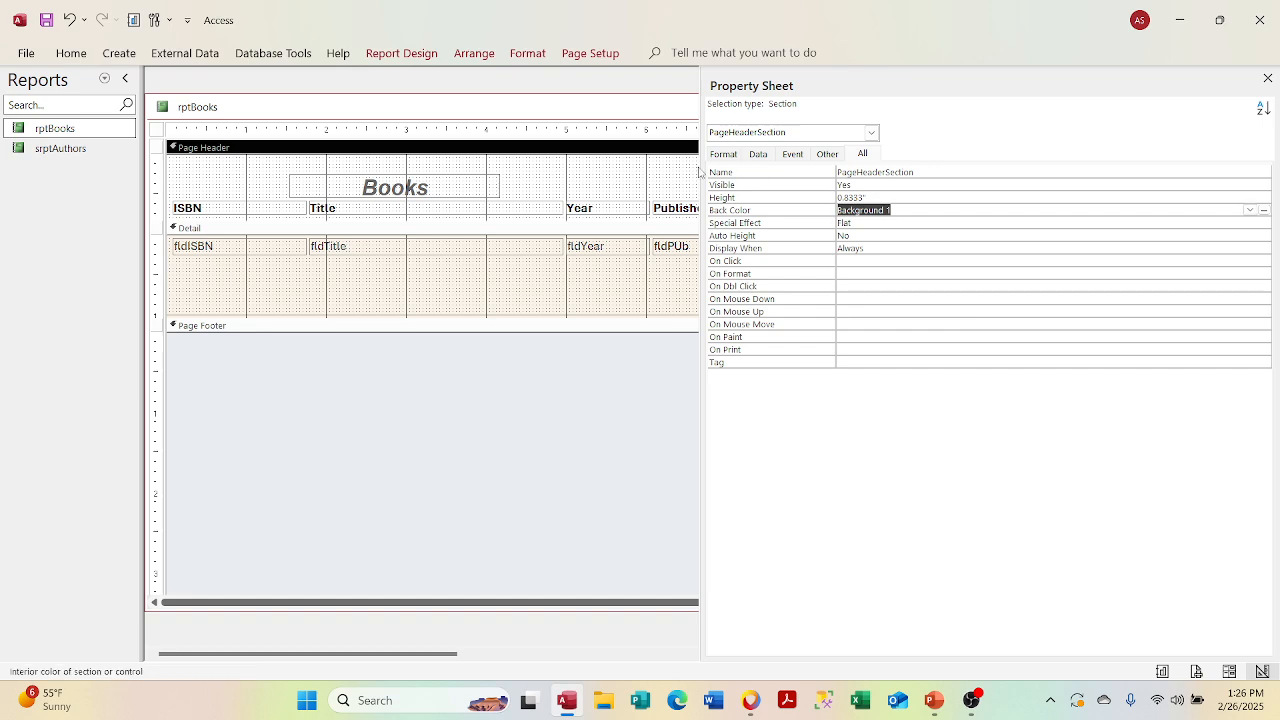
pyautogui.hotkey('ctrl', 'v')
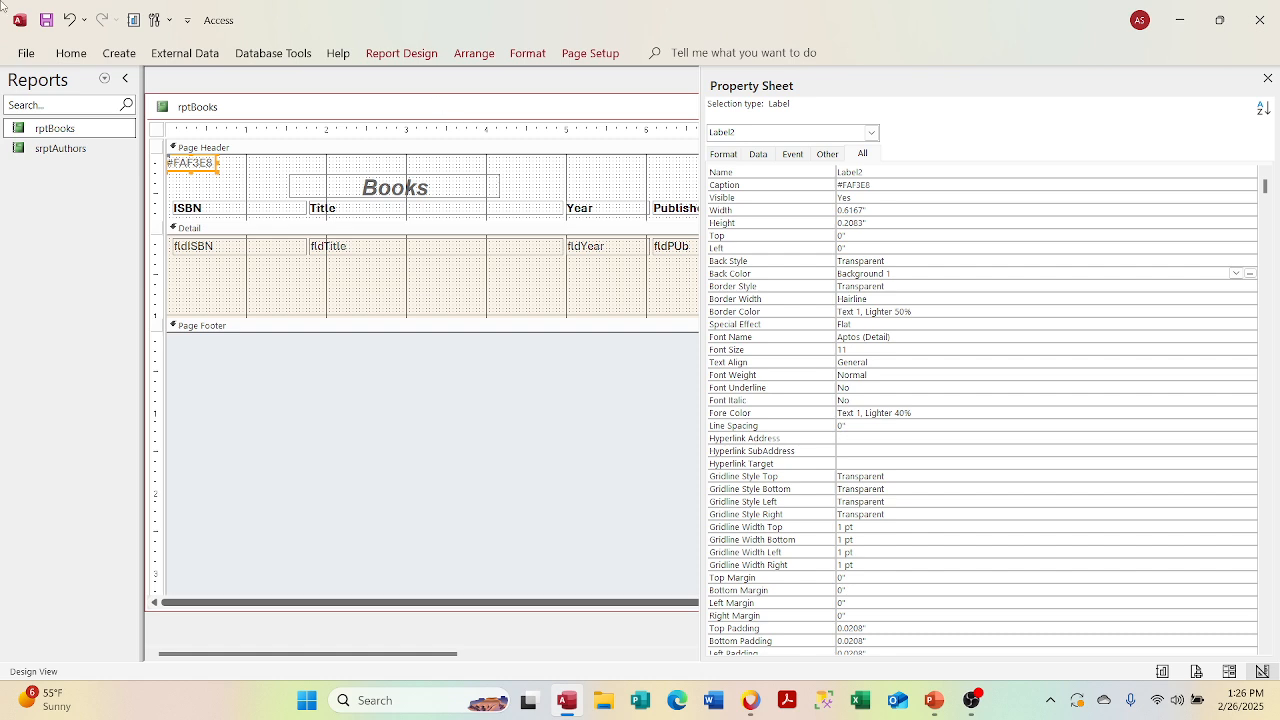
pyautogui.click(76, 24)
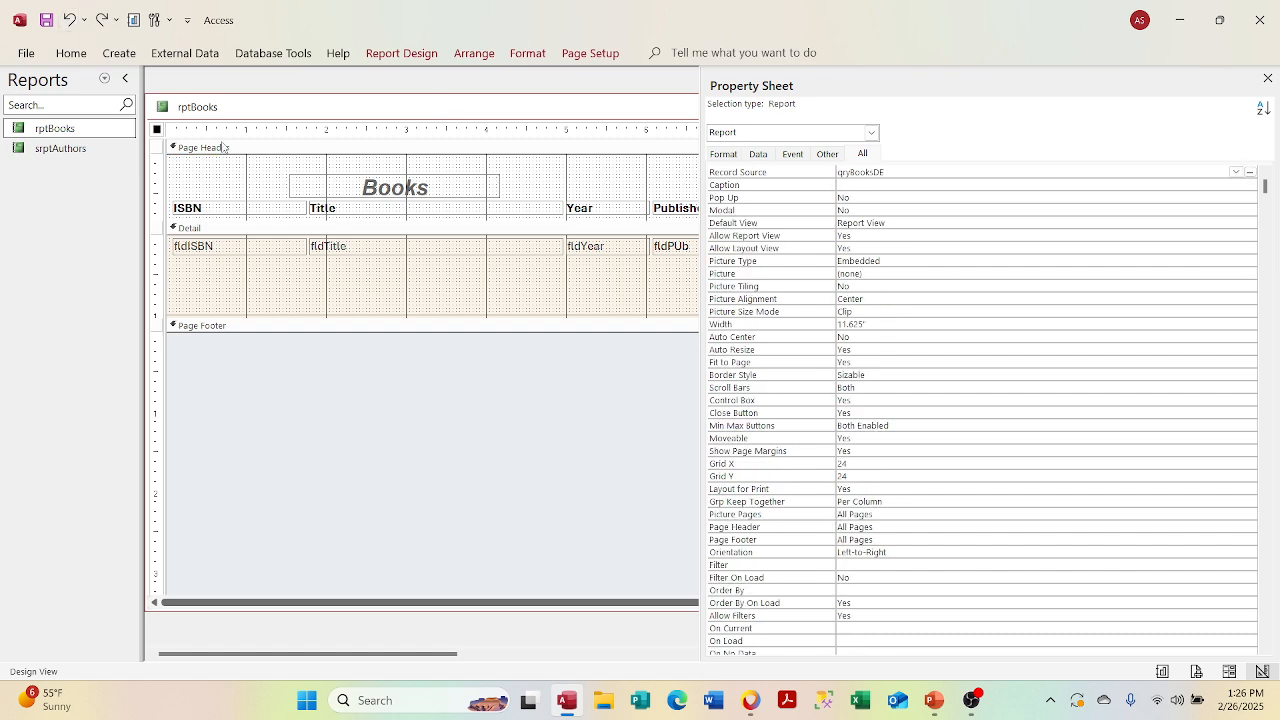
# Step: Set the Back Color of the rptBooks Page Header section to #FAF3E8 and close the properties
pyautogui.rightClick(211, 191)
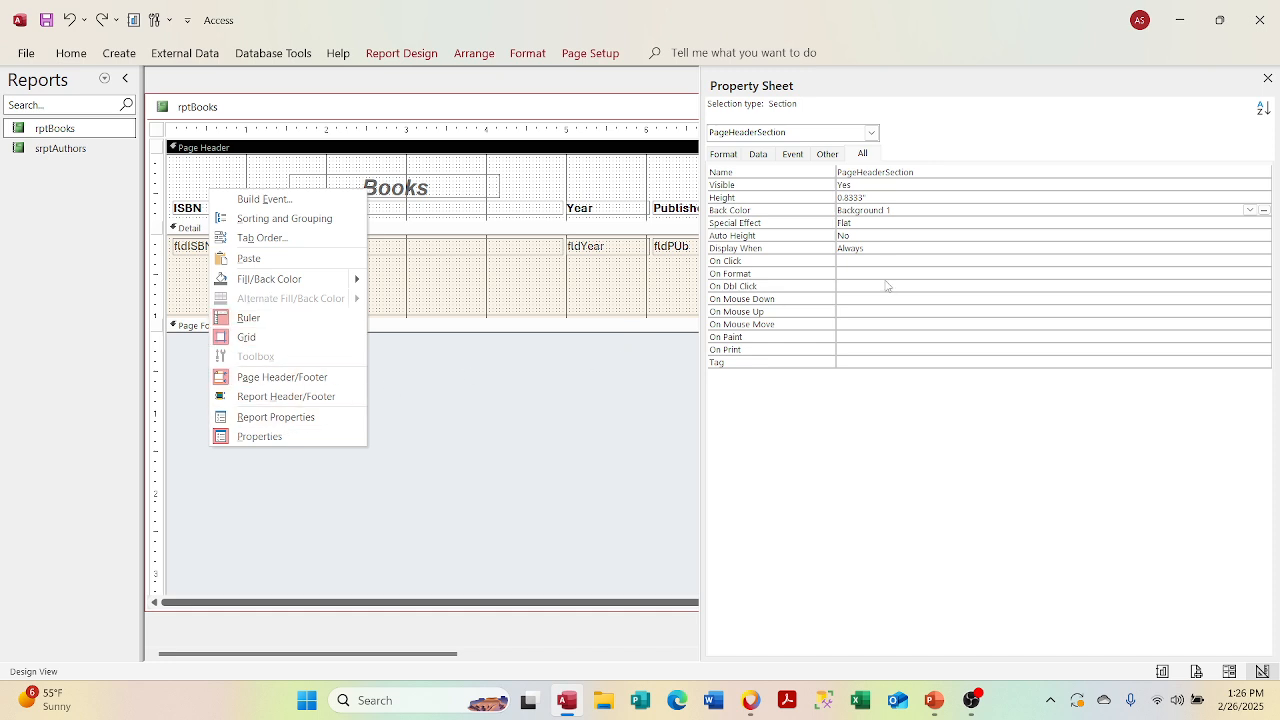
pyautogui.moveTo(898, 211); pyautogui.dragTo(757, 194)
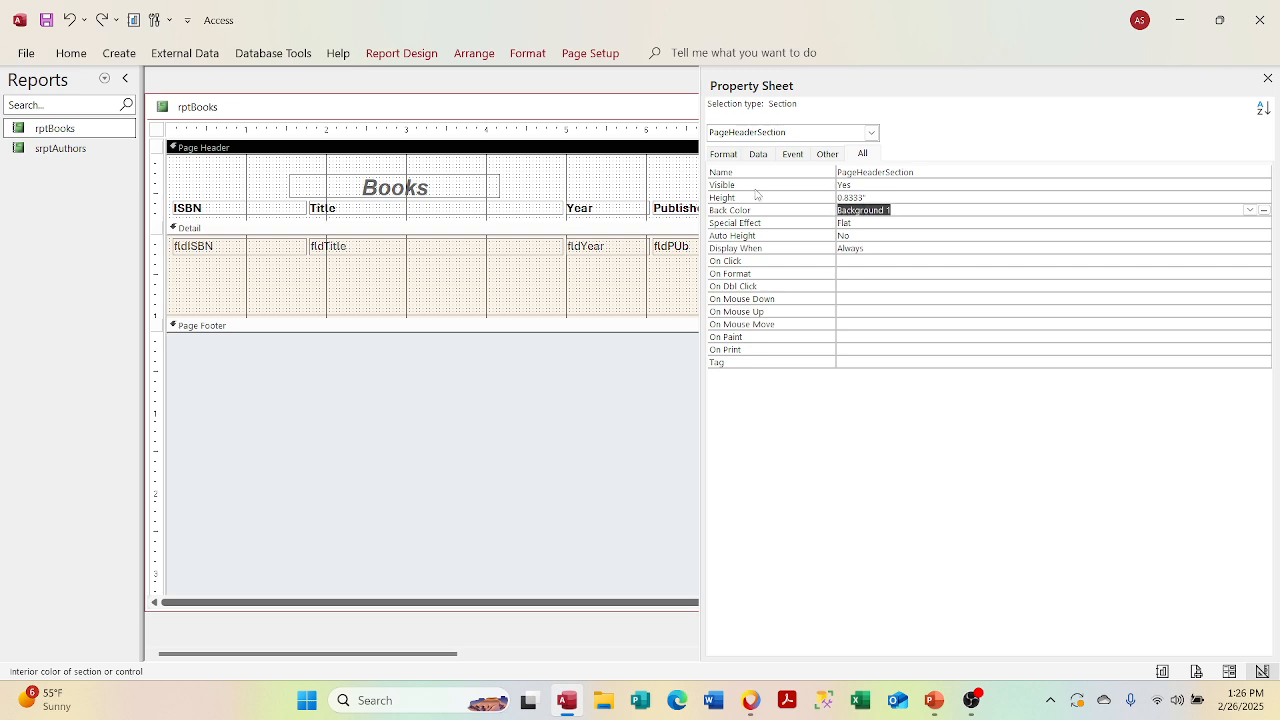
pyautogui.hotkey('ctrl', 'v')
pyautogui.click(1026, 298)
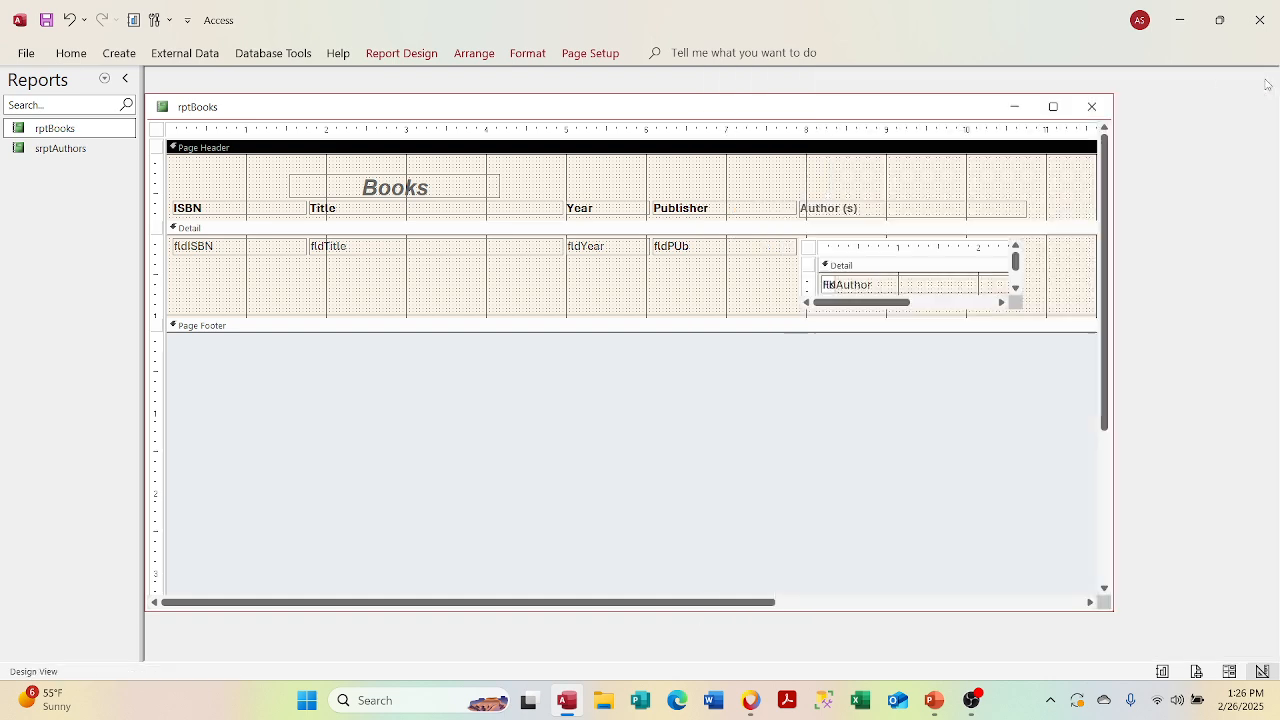
pyautogui.click(1268, 80)
# Step: Check the page header colour against the book rows in Report View and return to Design View
pyautogui.rightClick(426, 103)
pyautogui.click(482, 187)
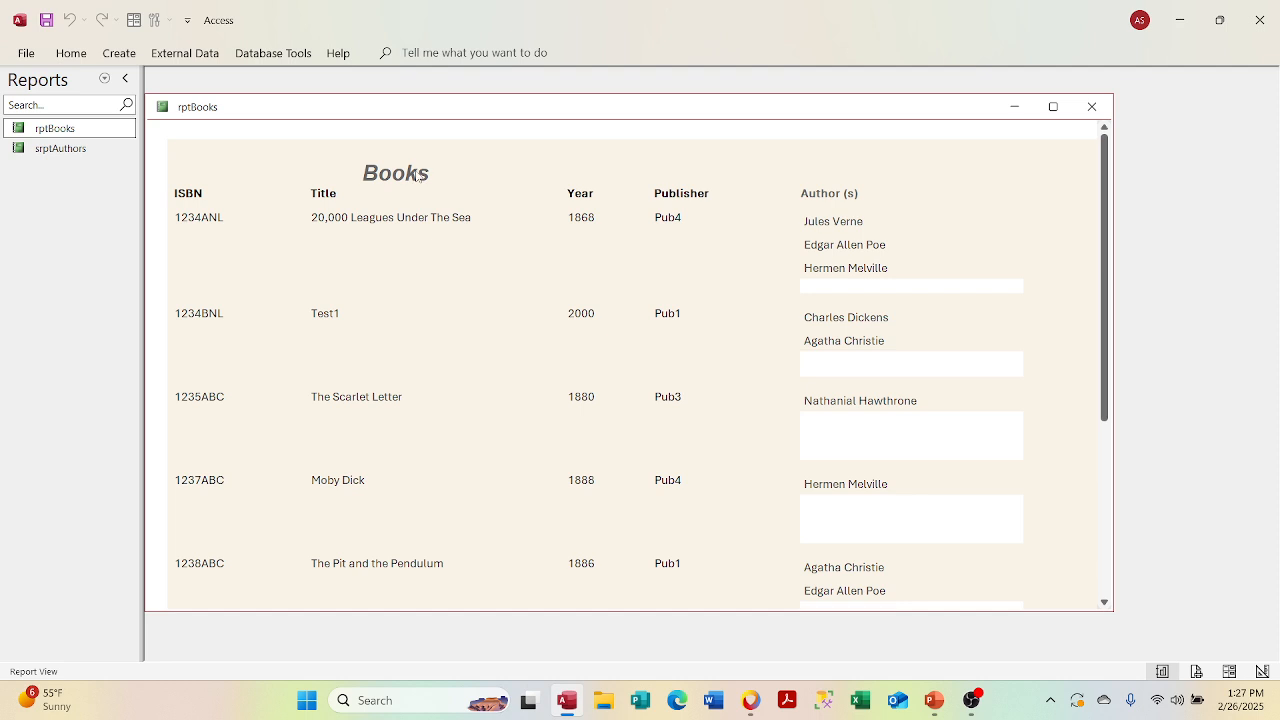
pyautogui.rightClick(477, 111)
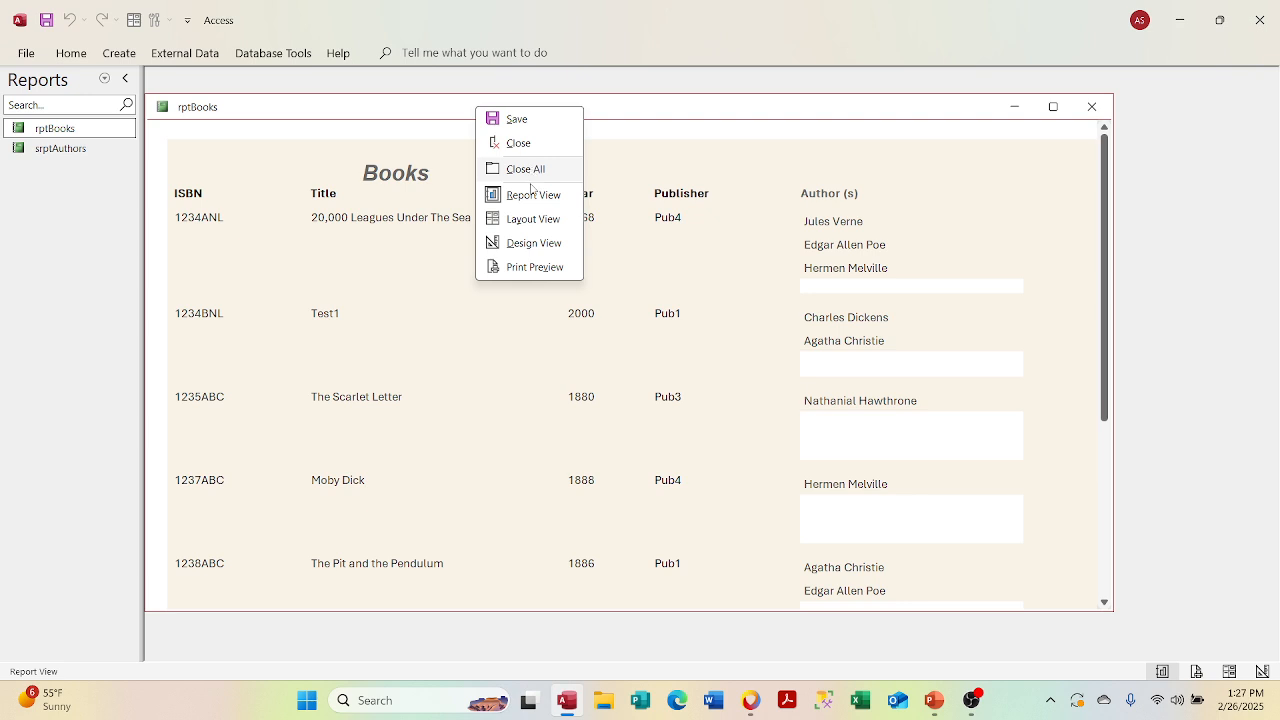
pyautogui.click(515, 245)
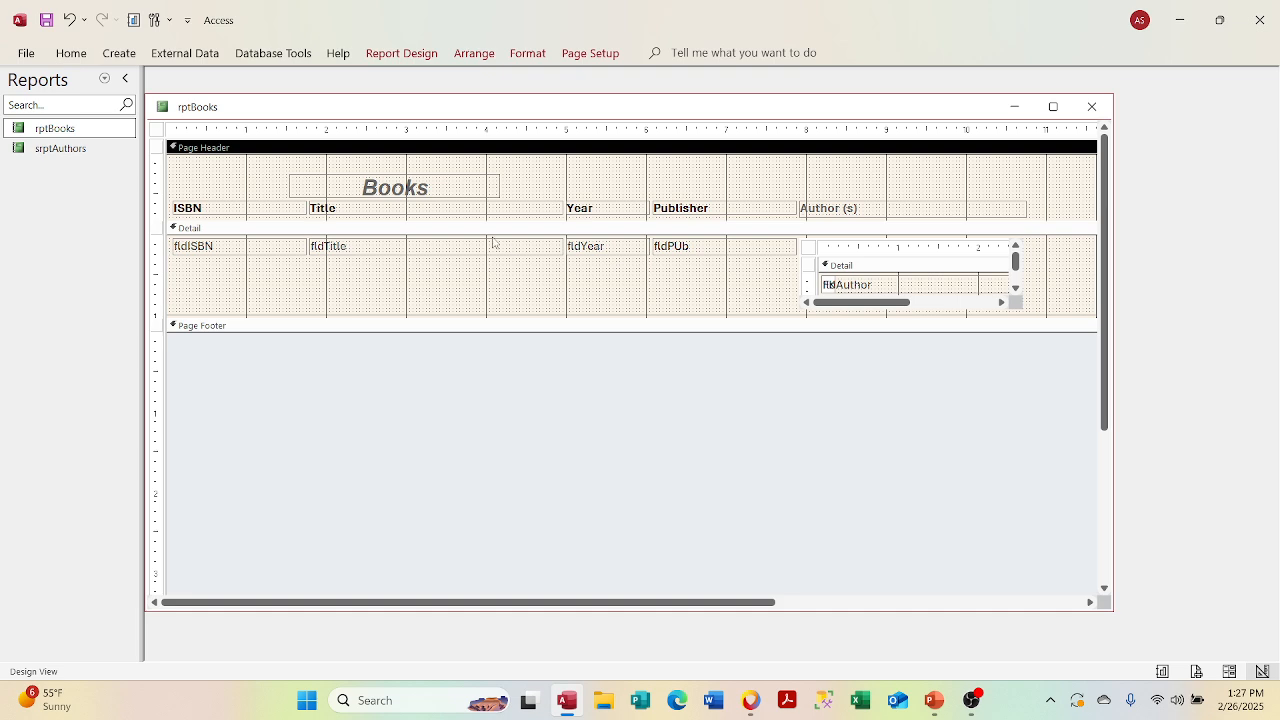
# Step: Look through the Event, Other and Format properties of rptBooks at report level
pyautogui.click(156, 130)
pyautogui.rightClick(156, 135)
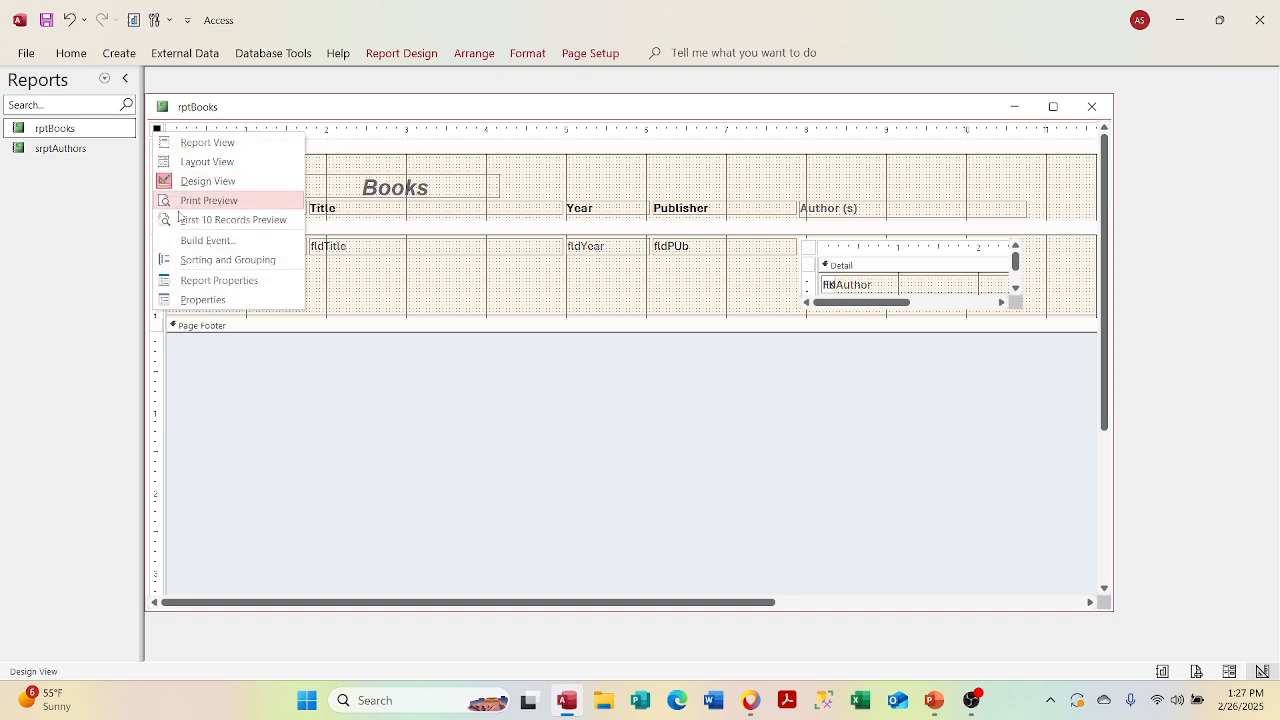
pyautogui.click(188, 298)
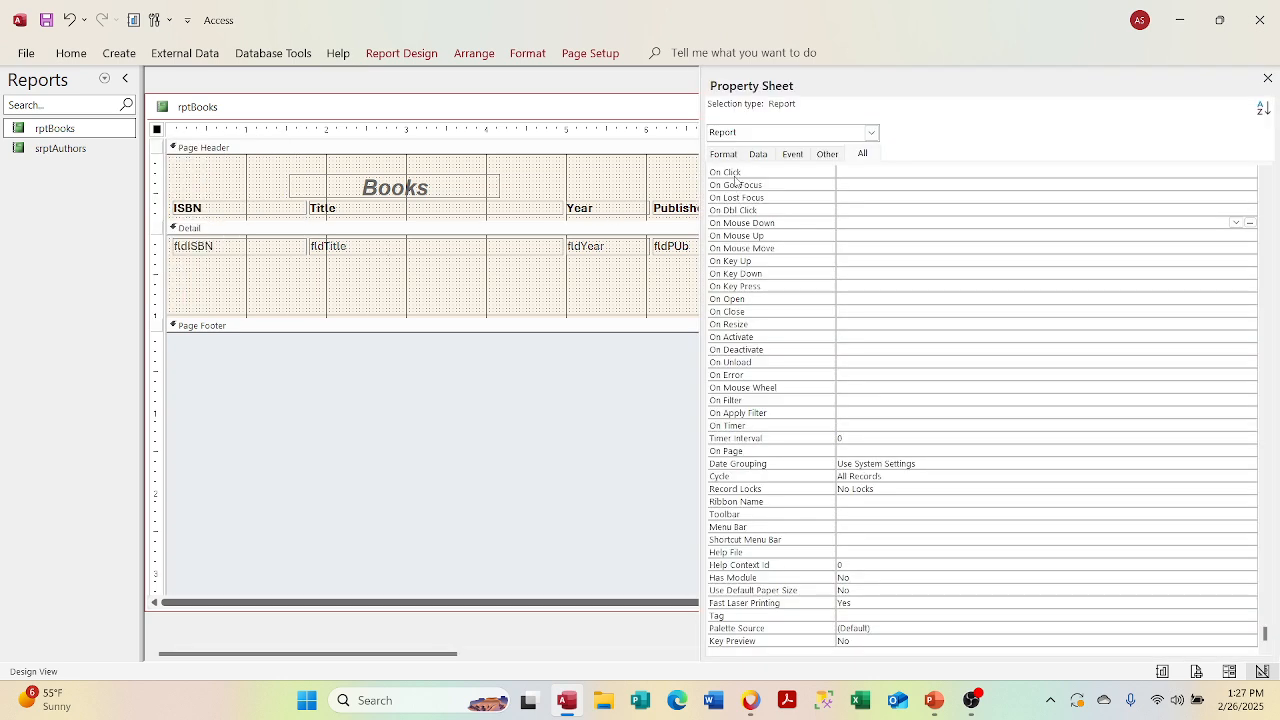
pyautogui.click(793, 155)
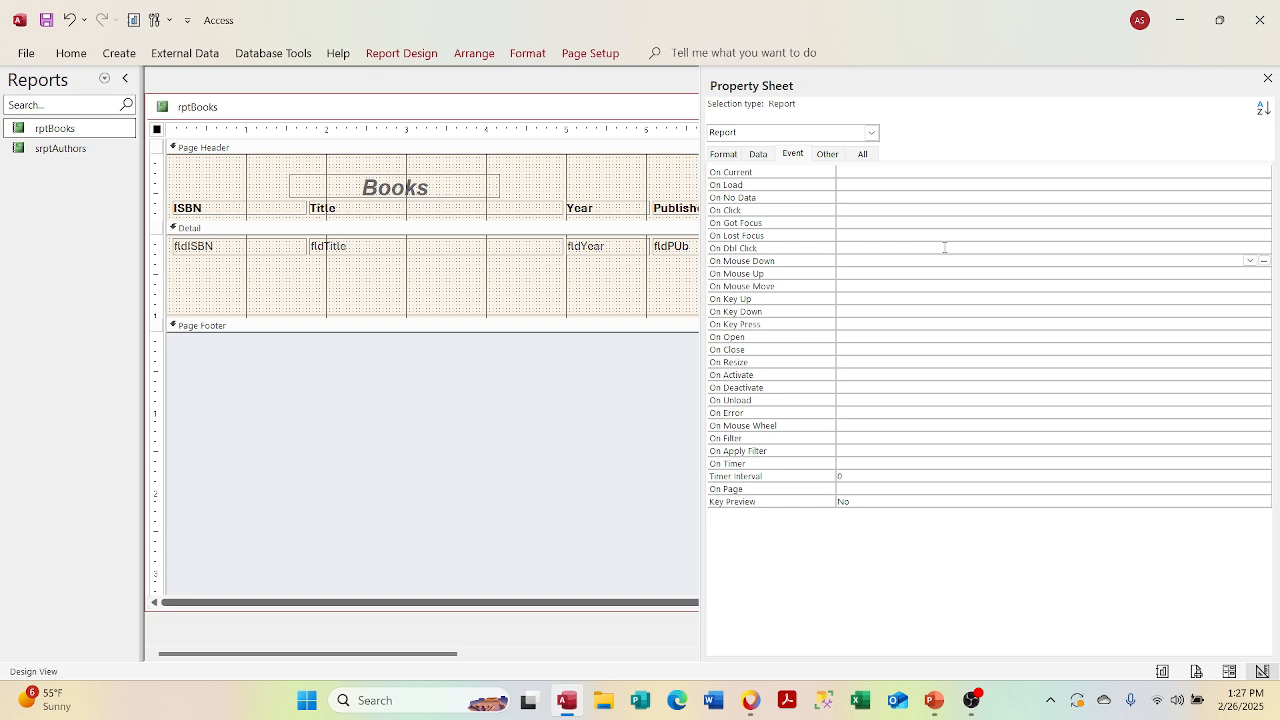
pyautogui.click(826, 154)
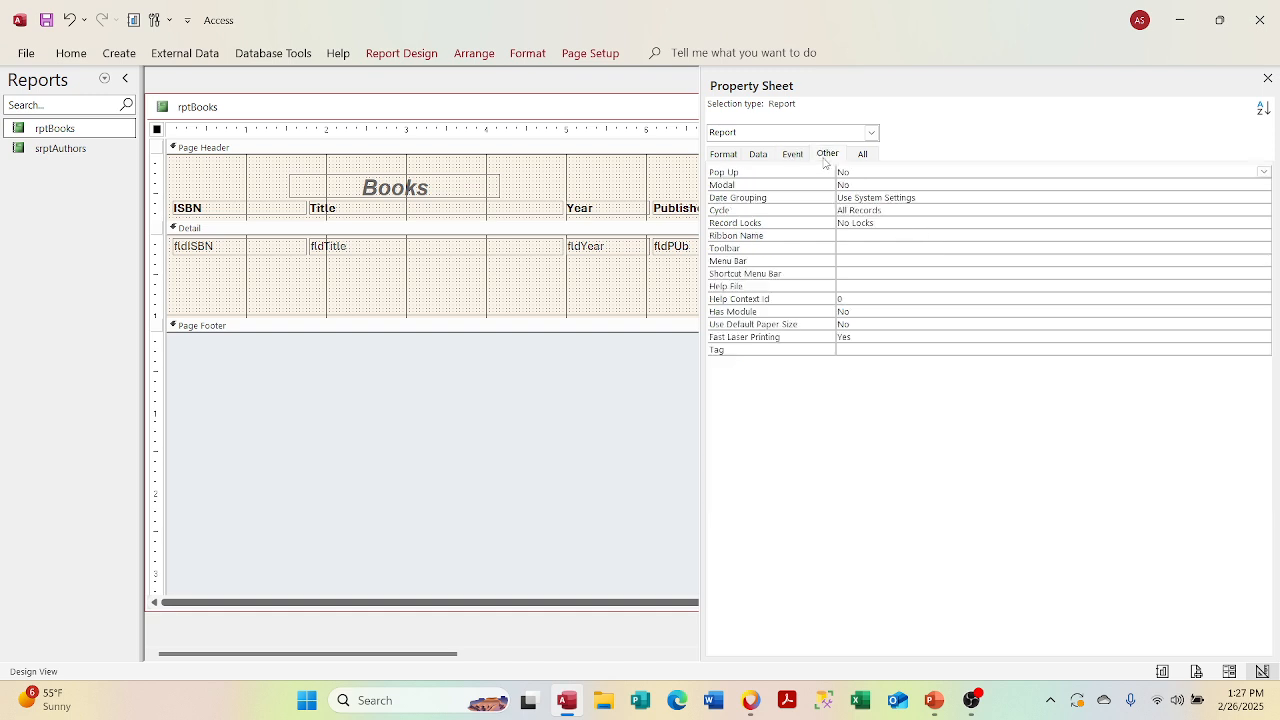
pyautogui.click(717, 158)
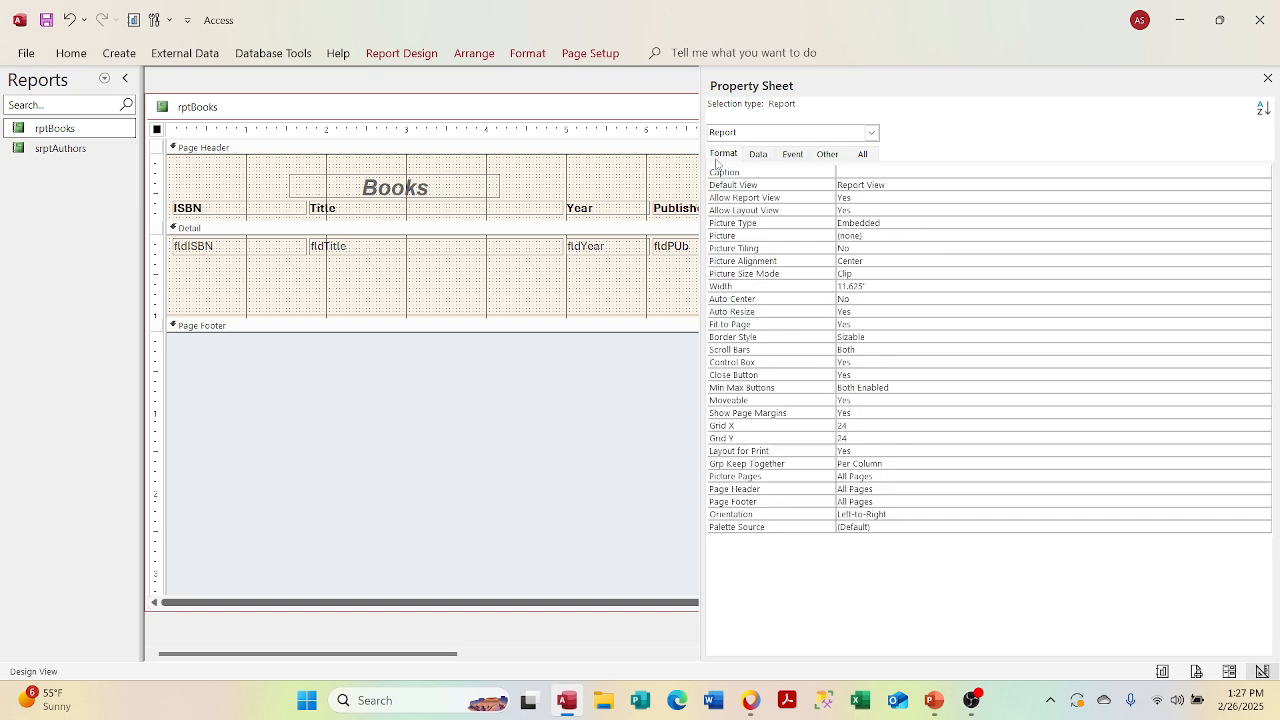
# Step: Set the Border Style of the rptBooks report to None and close the properties
pyautogui.rightClick(1048, 337)
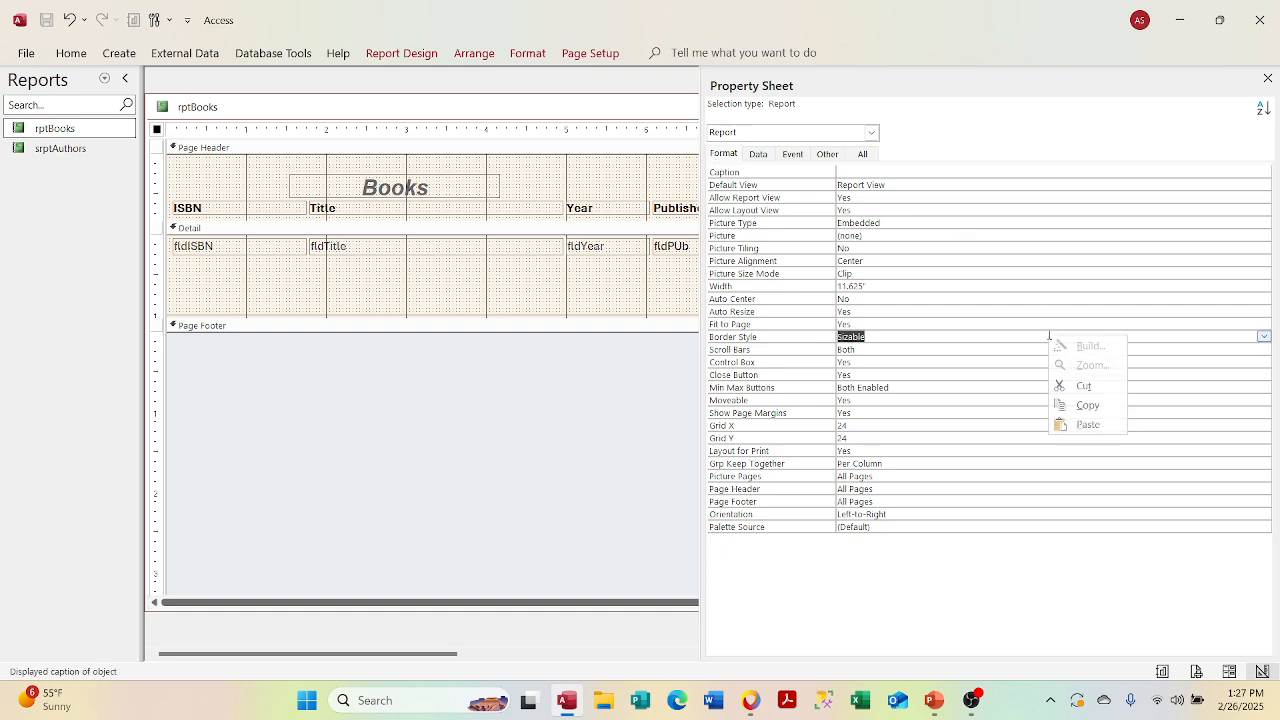
pyautogui.click(1263, 337)
pyautogui.click(1226, 349)
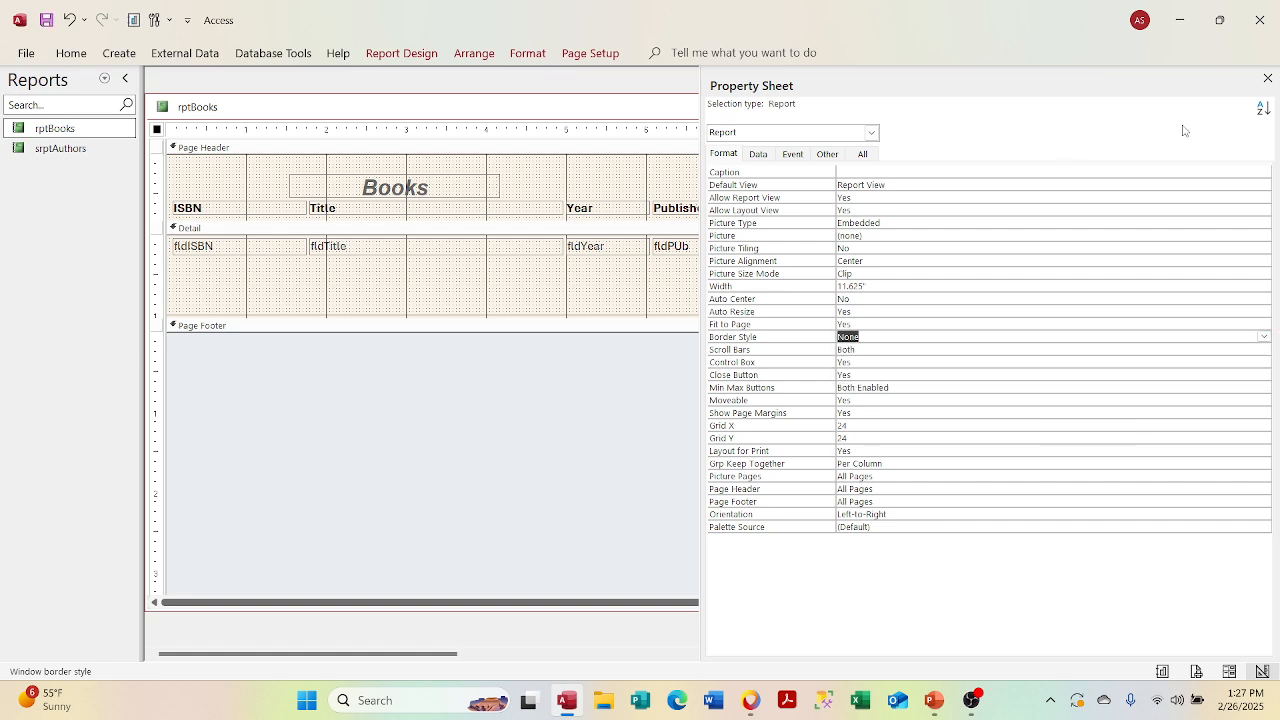
pyautogui.click(1267, 78)
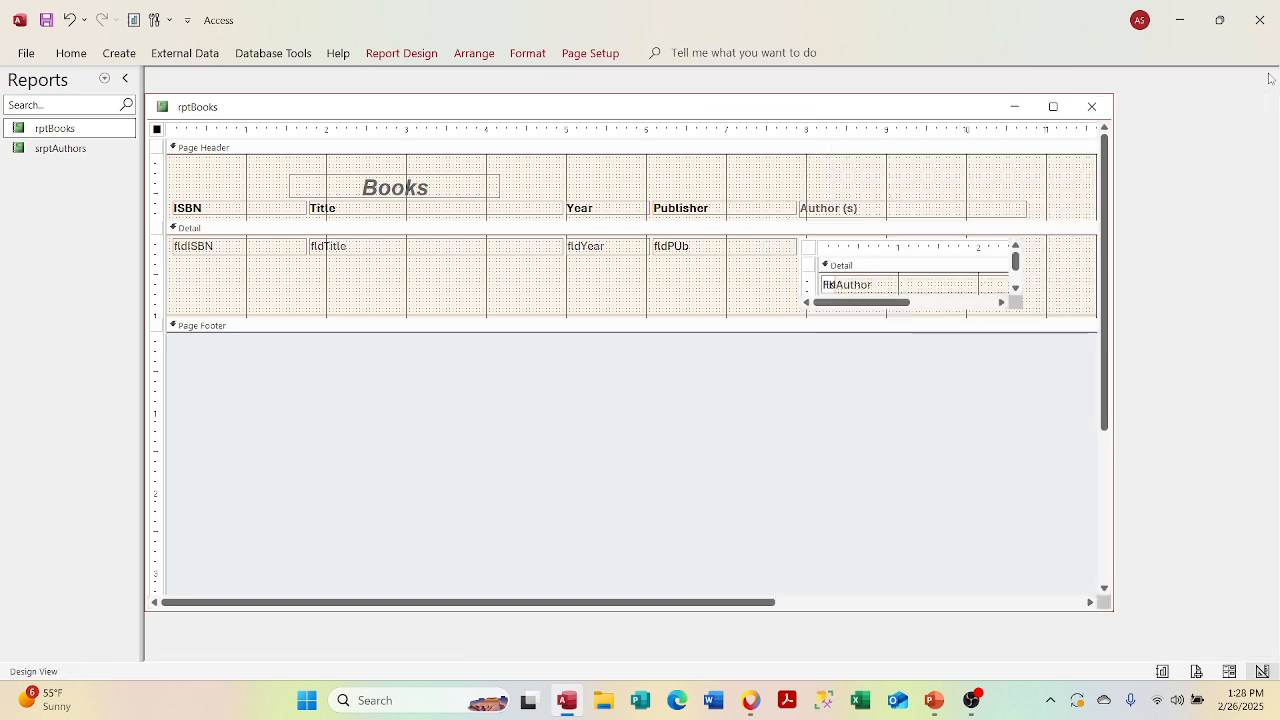
# Step: View the borderless rptBooks in Report View and close it, saving the design changes
pyautogui.rightClick(613, 116)
pyautogui.click(648, 197)
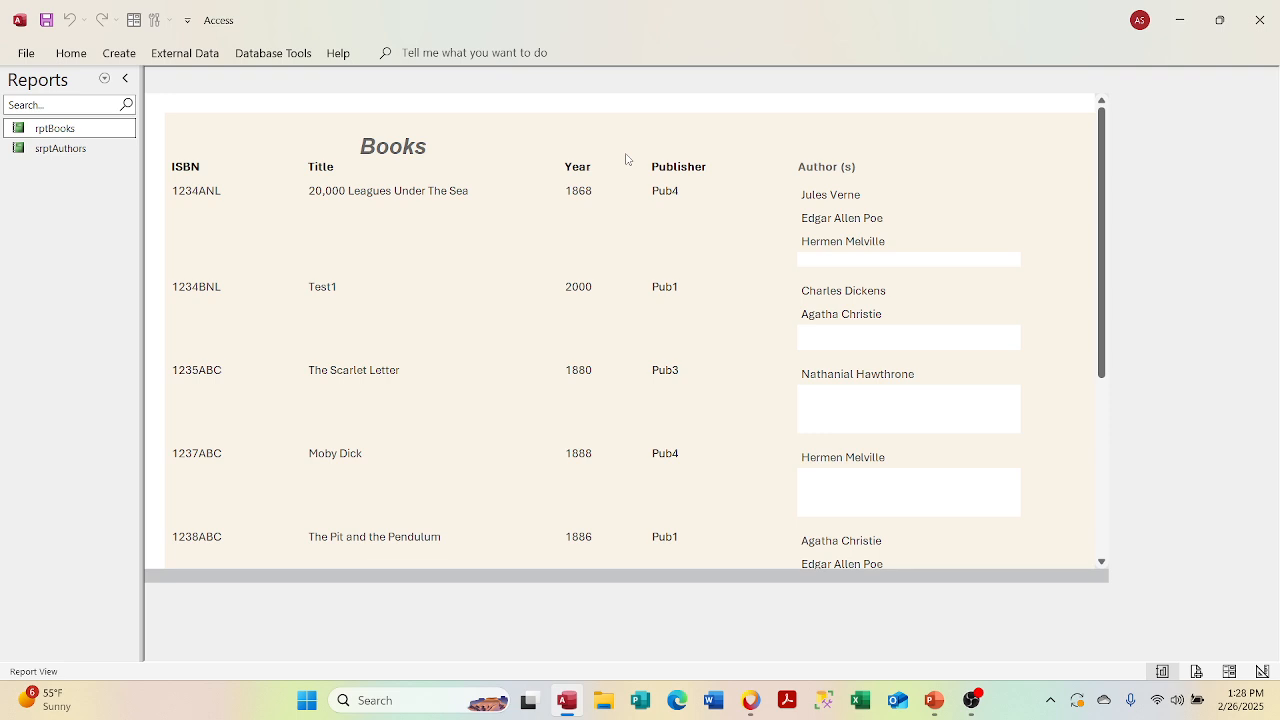
pyautogui.rightClick(577, 116)
pyautogui.click(611, 340)
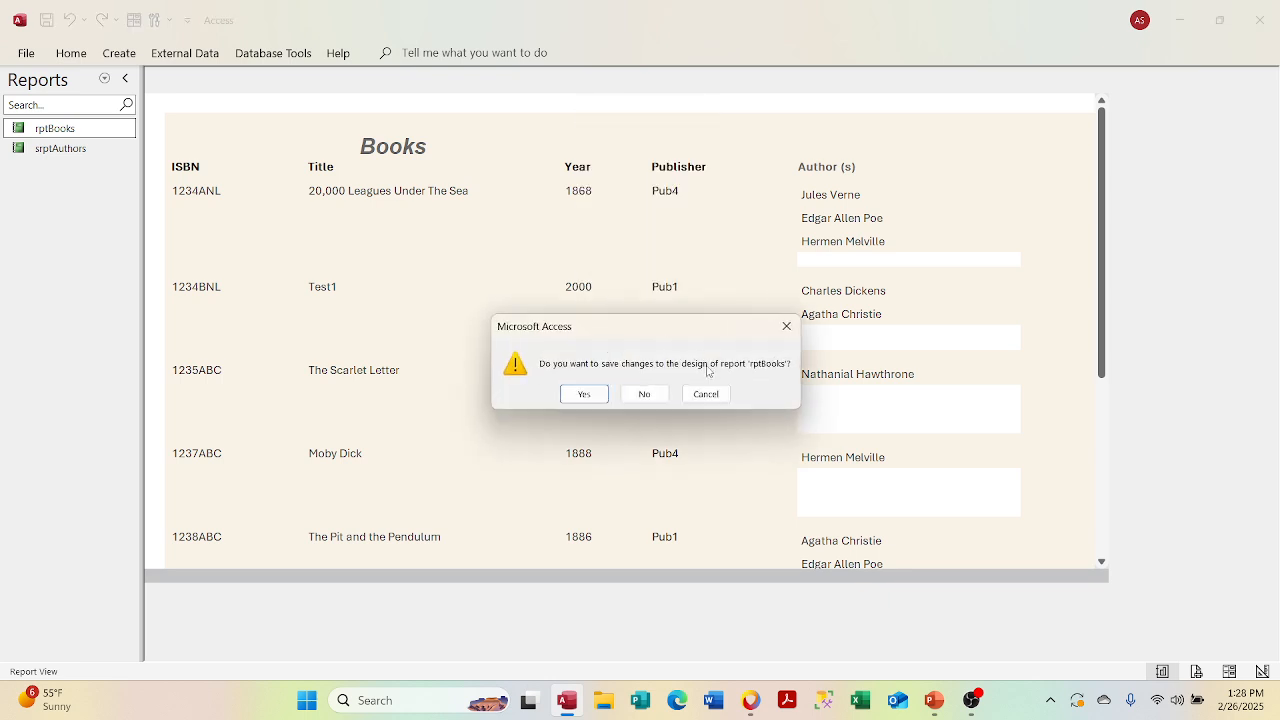
pyautogui.click(604, 394)
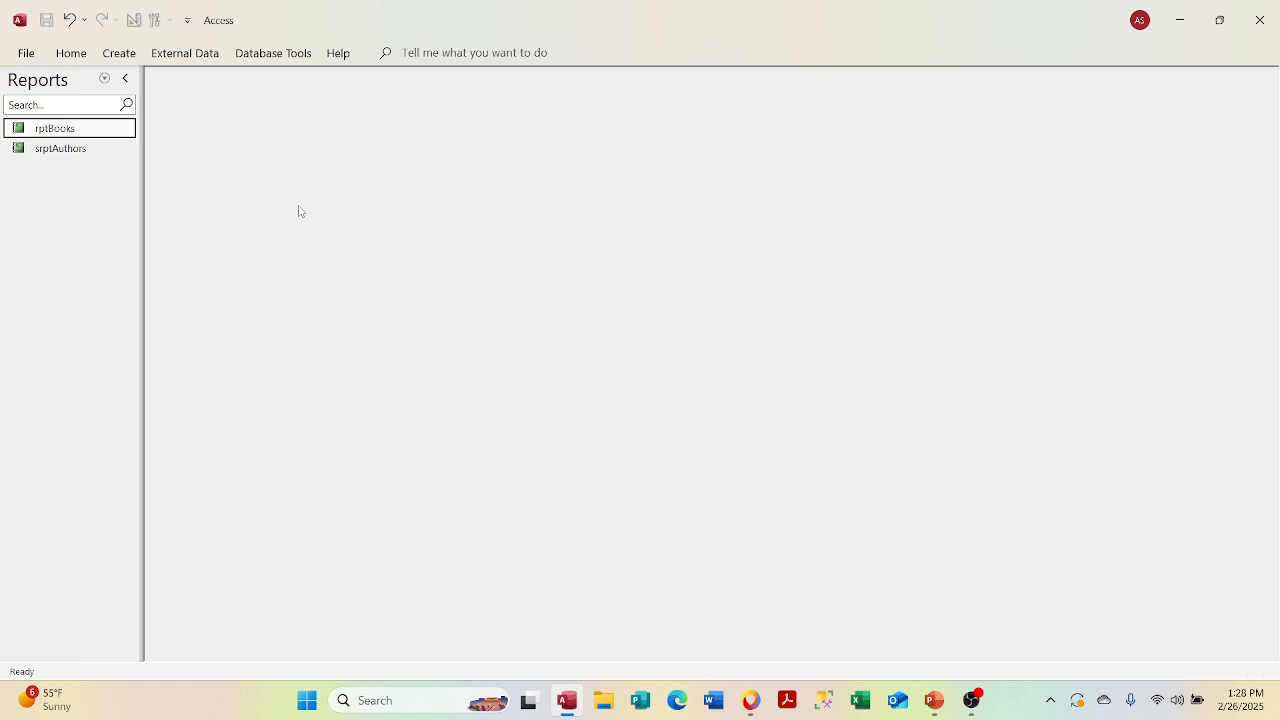
# Step: Reopen rptBooks from the reports list and switch it to Design View
pyautogui.doubleClick(102, 134)
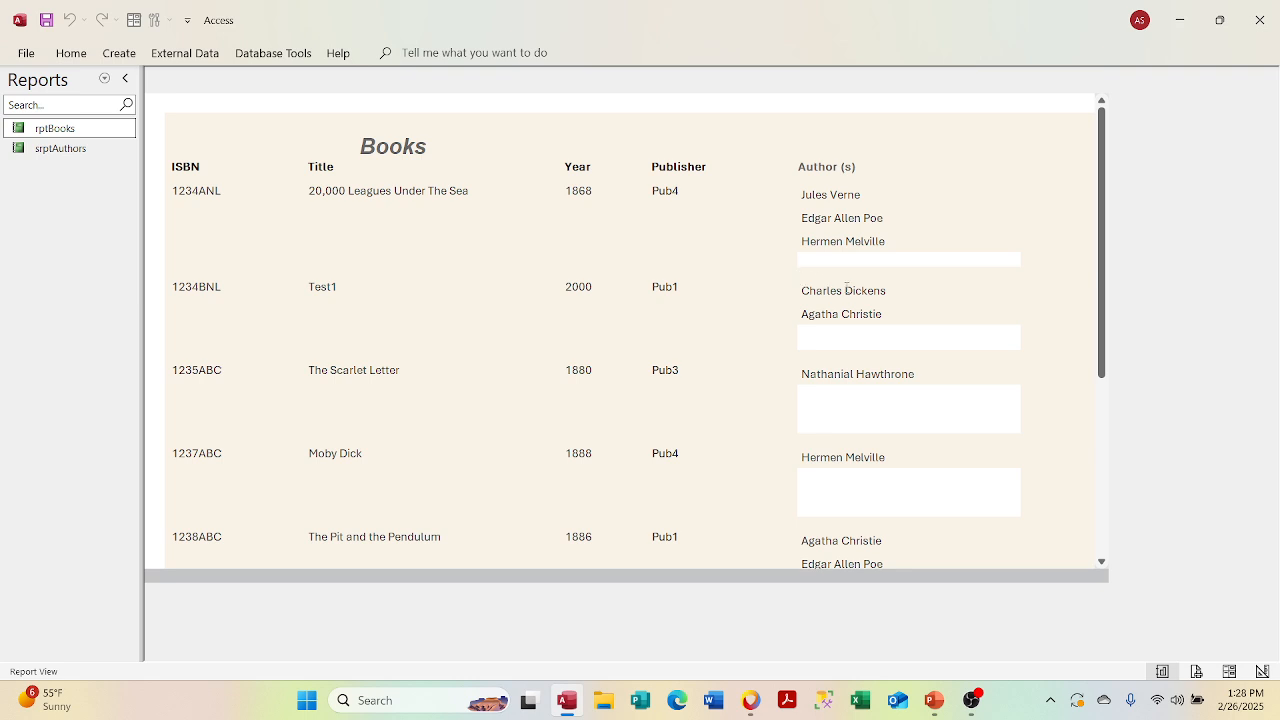
pyautogui.rightClick(666, 108)
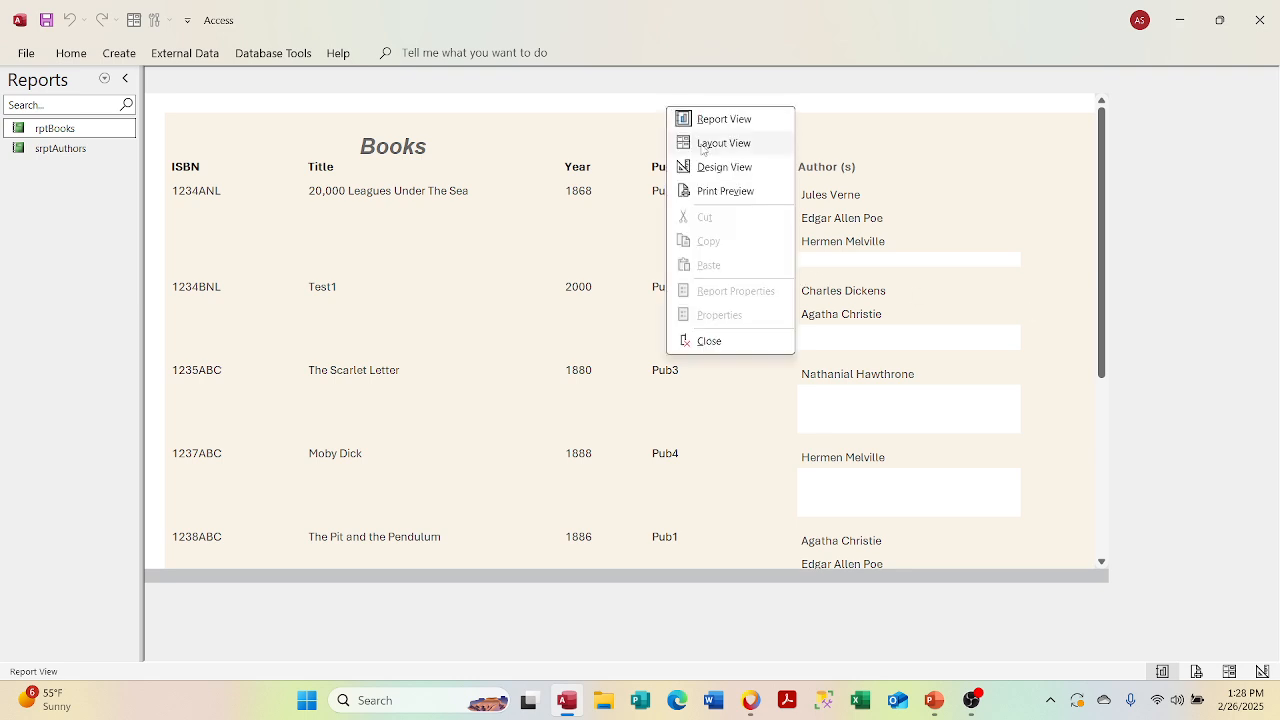
pyautogui.click(722, 167)
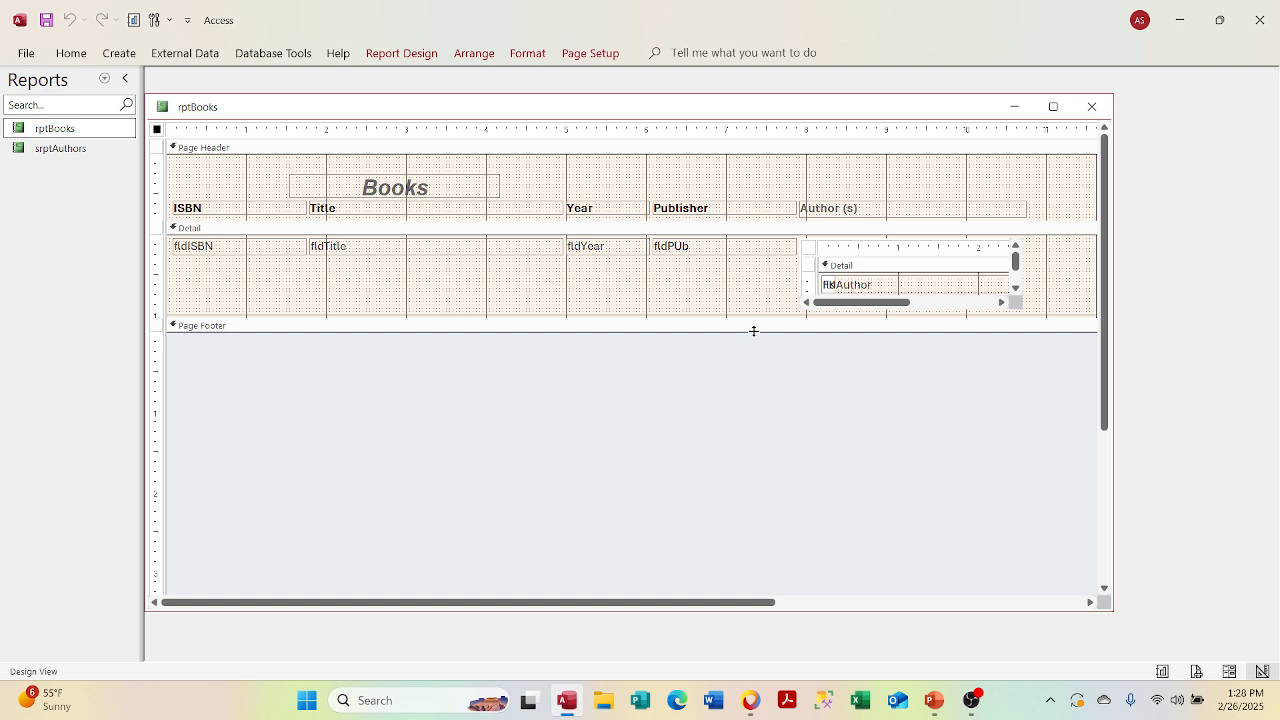
# Step: Try to shorten the rptBooks window to end at the Page Footer, and close the report with its changes saved
pyautogui.moveTo(751, 331)
pyautogui.mouseDown()
pyautogui.moveTo(757, 386)
pyautogui.moveTo(757, 330)
pyautogui.mouseUp()
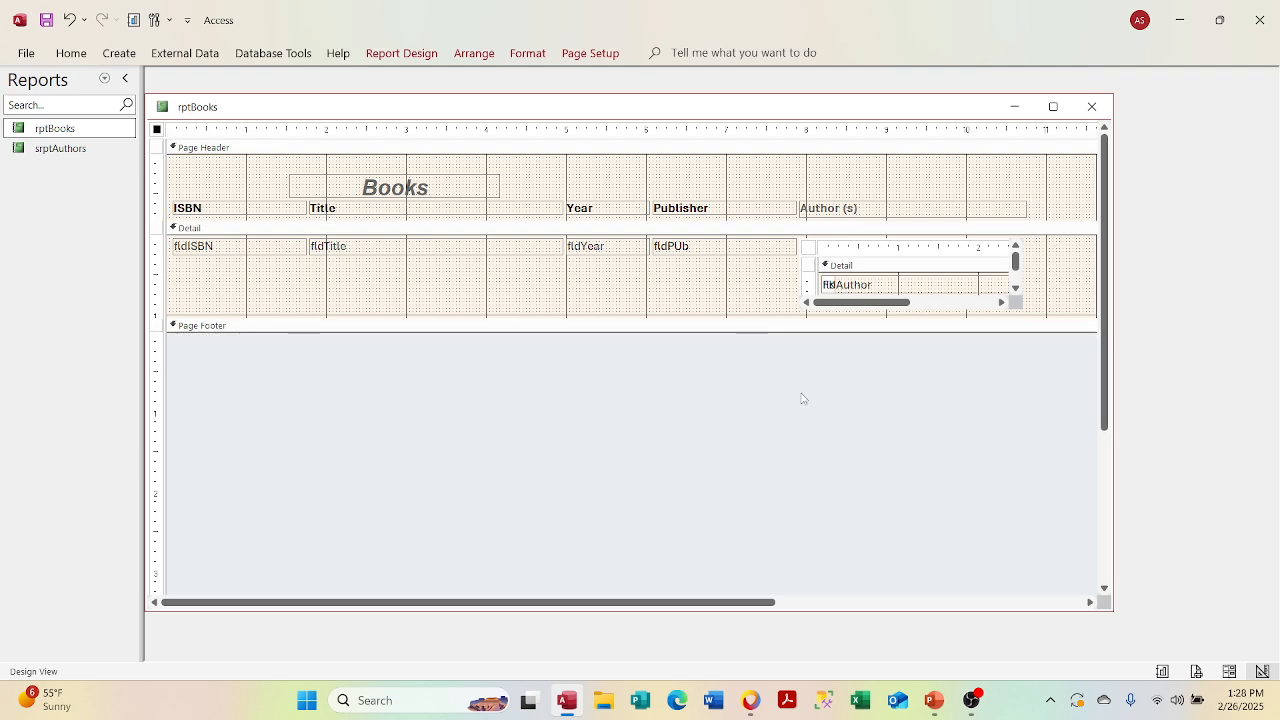
pyautogui.click(827, 604)
pyautogui.click(646, 604)
pyautogui.moveTo(755, 610); pyautogui.dragTo(766, 342)
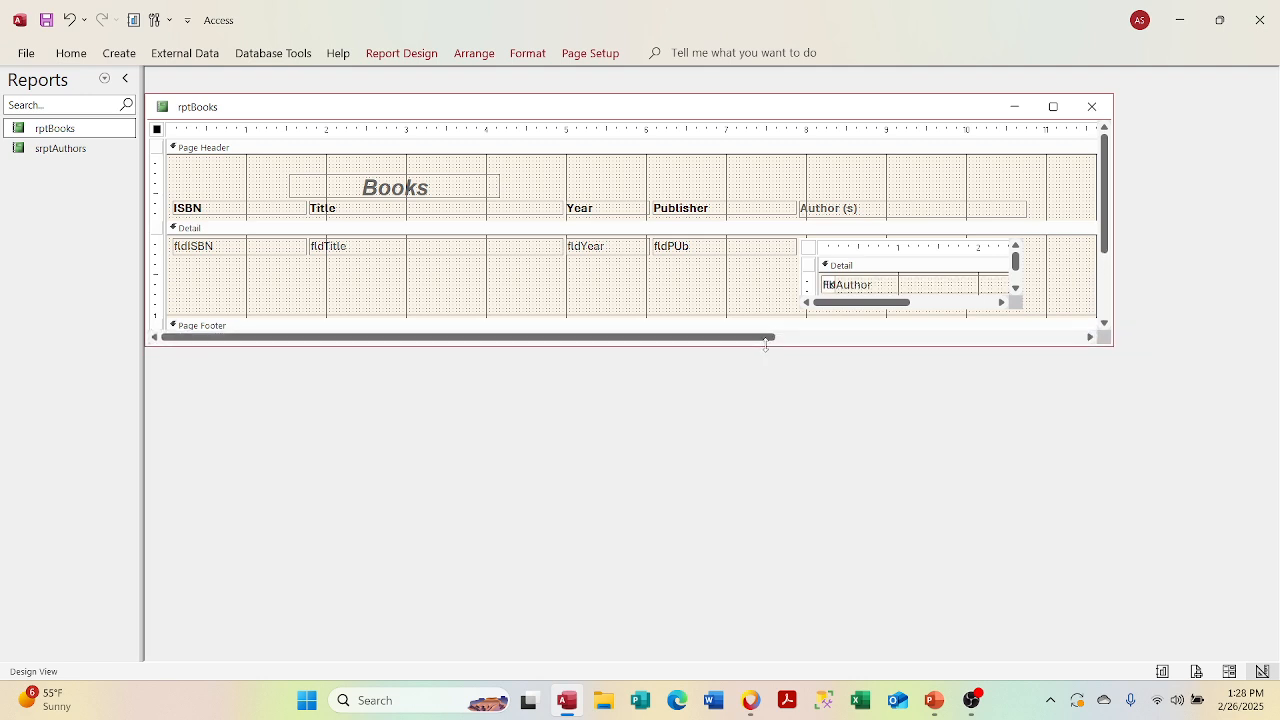
pyautogui.click(1090, 106)
pyautogui.click(584, 392)
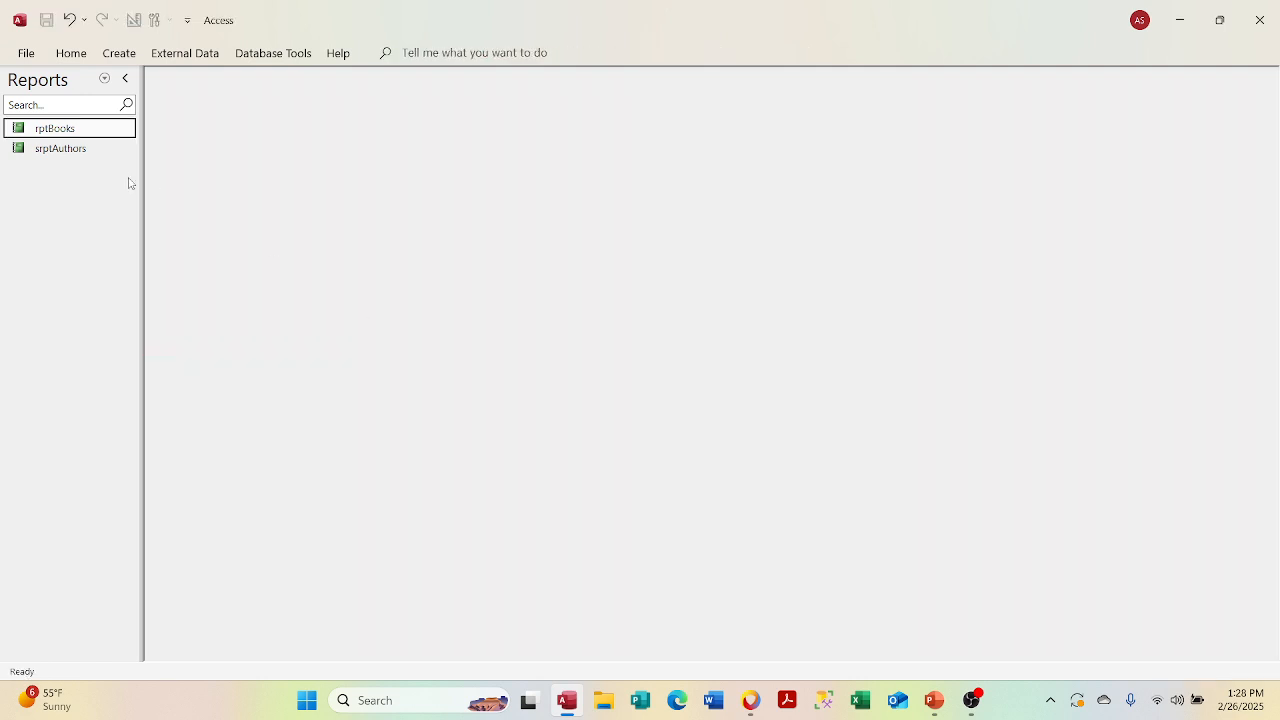
# Step: Reopen rptBooks and examine the authors subreport's background in Print Preview
pyautogui.doubleClick(100, 130)
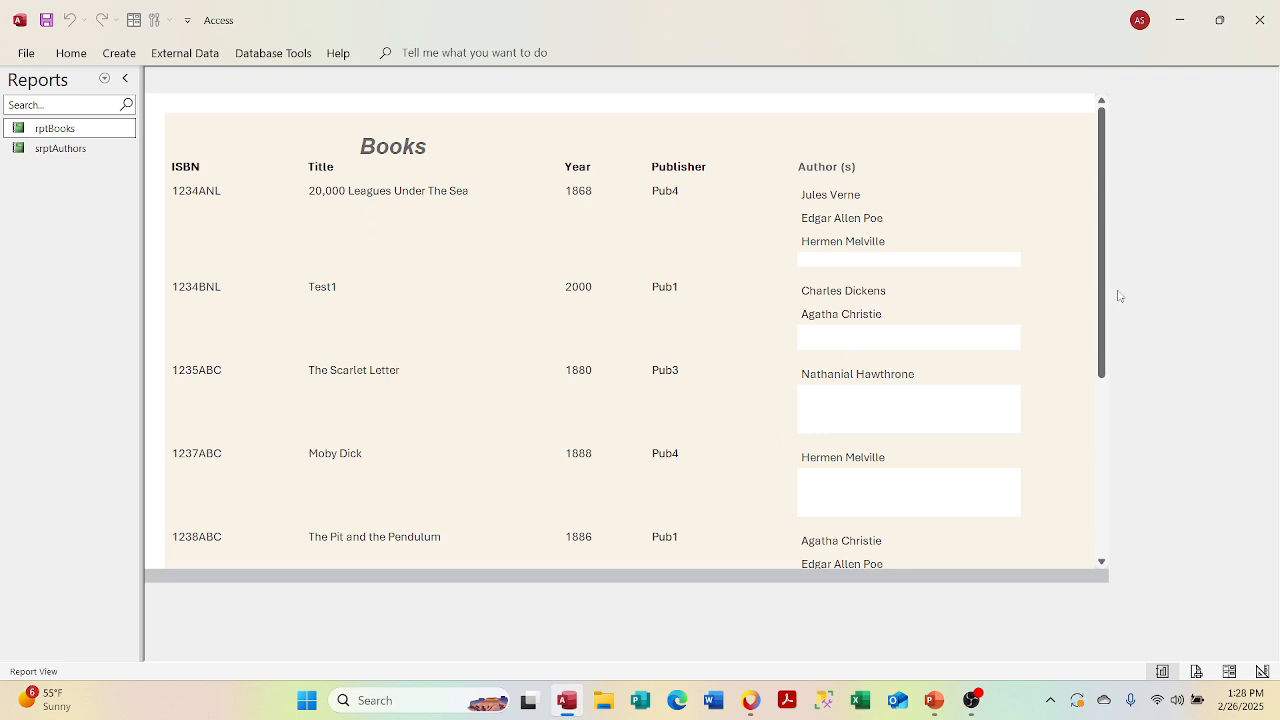
pyautogui.moveTo(1100, 305); pyautogui.dragTo(1120, 106)
pyautogui.rightClick(553, 134)
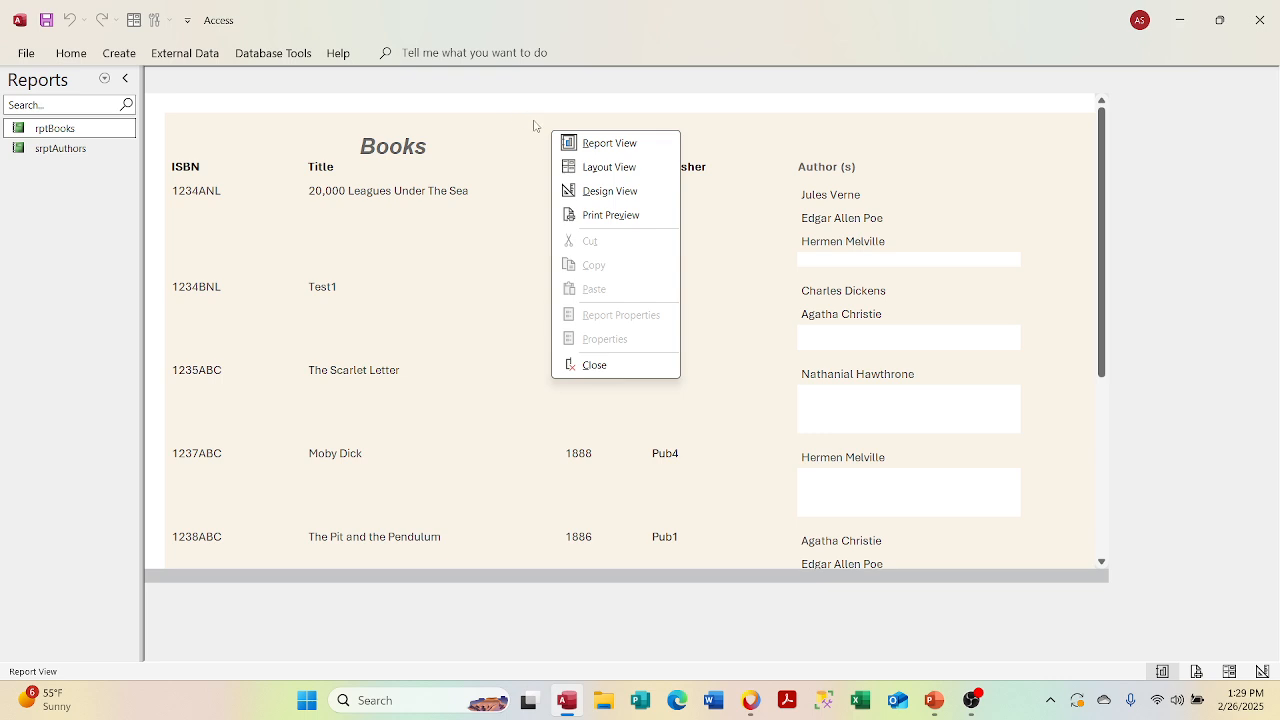
pyautogui.click(535, 126)
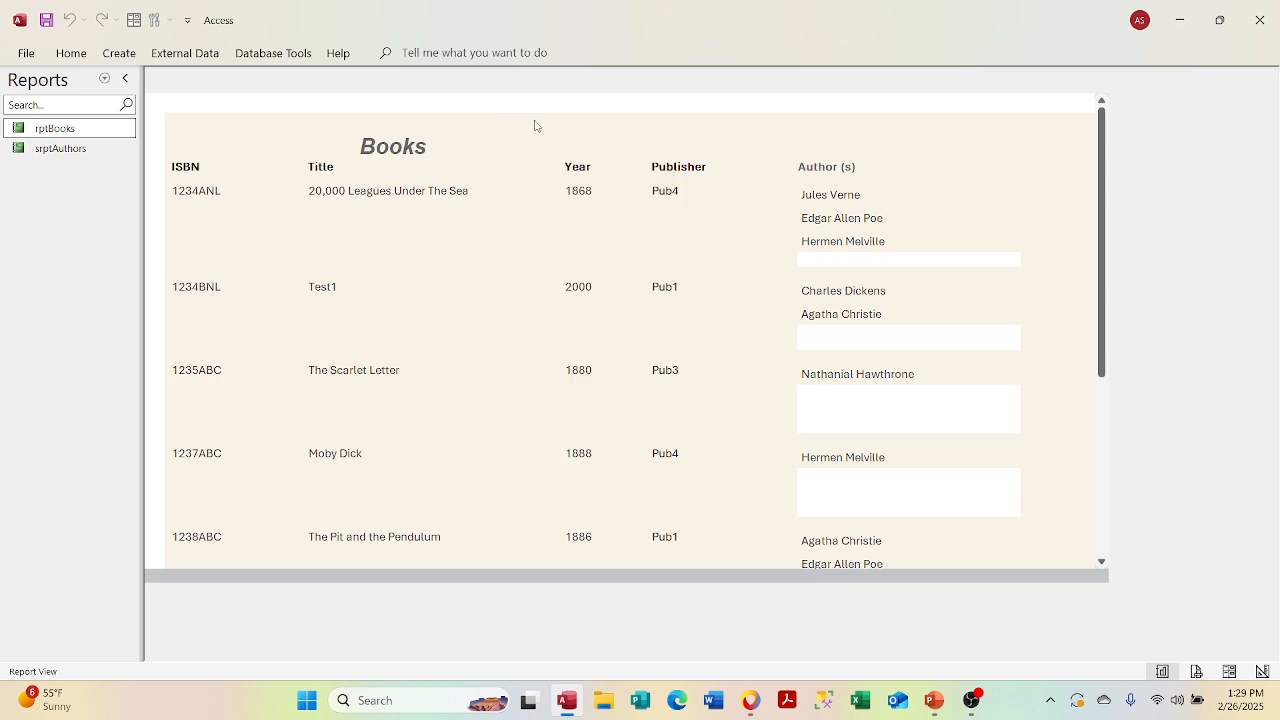
pyautogui.rightClick(535, 126)
pyautogui.click(535, 126)
pyautogui.rightClick(533, 132)
pyautogui.click(577, 210)
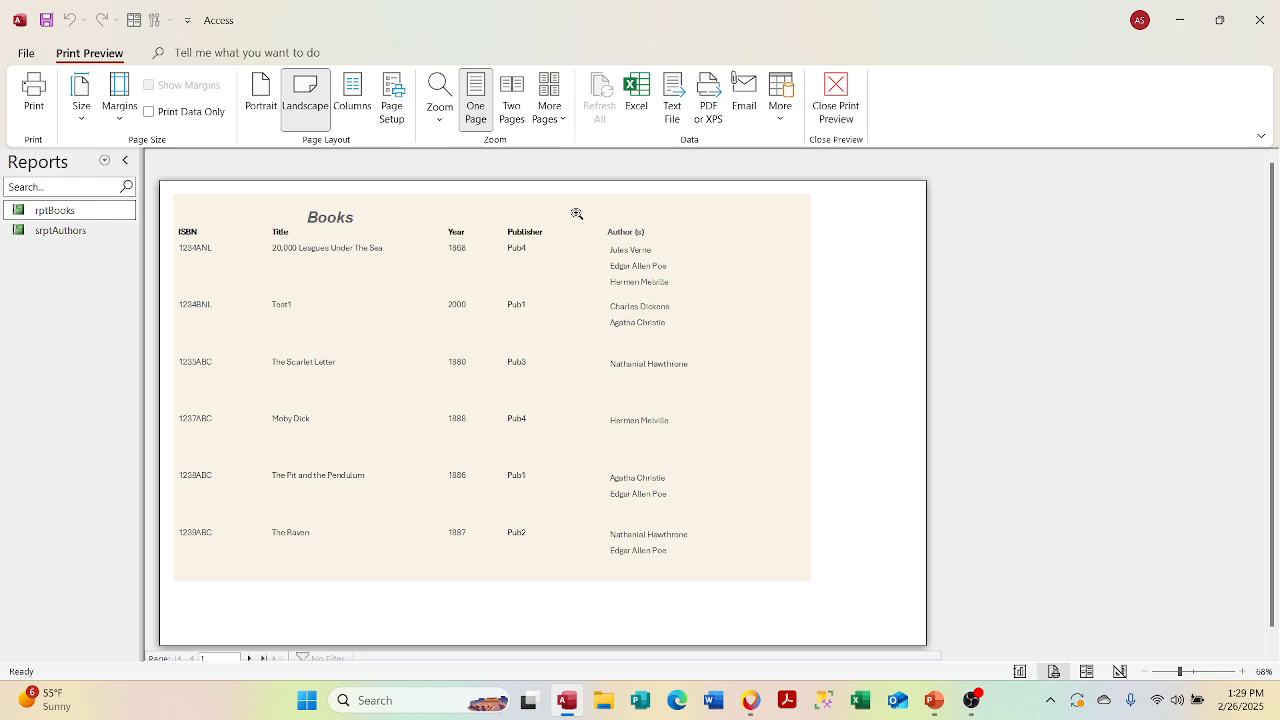
# Step: Return rptBooks from Print Preview to Design View and select the authors subreport control
pyautogui.rightClick(577, 213)
pyautogui.click(600, 217)
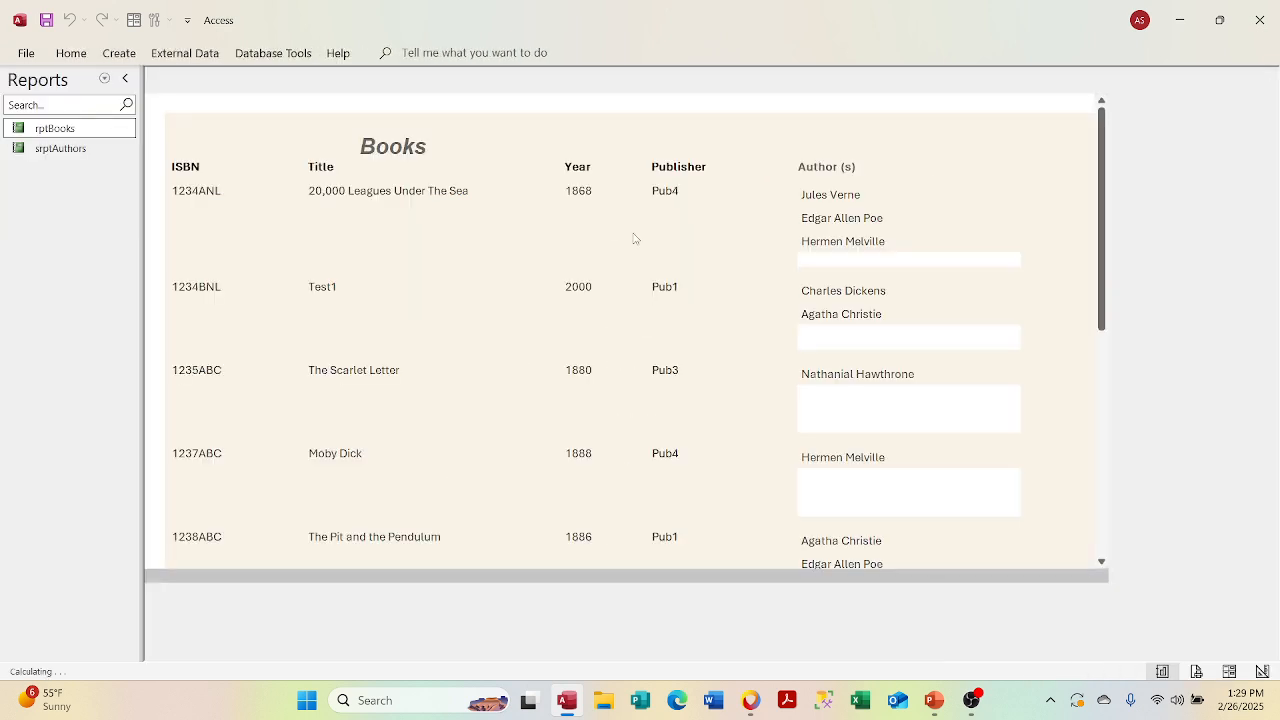
pyautogui.rightClick(762, 106)
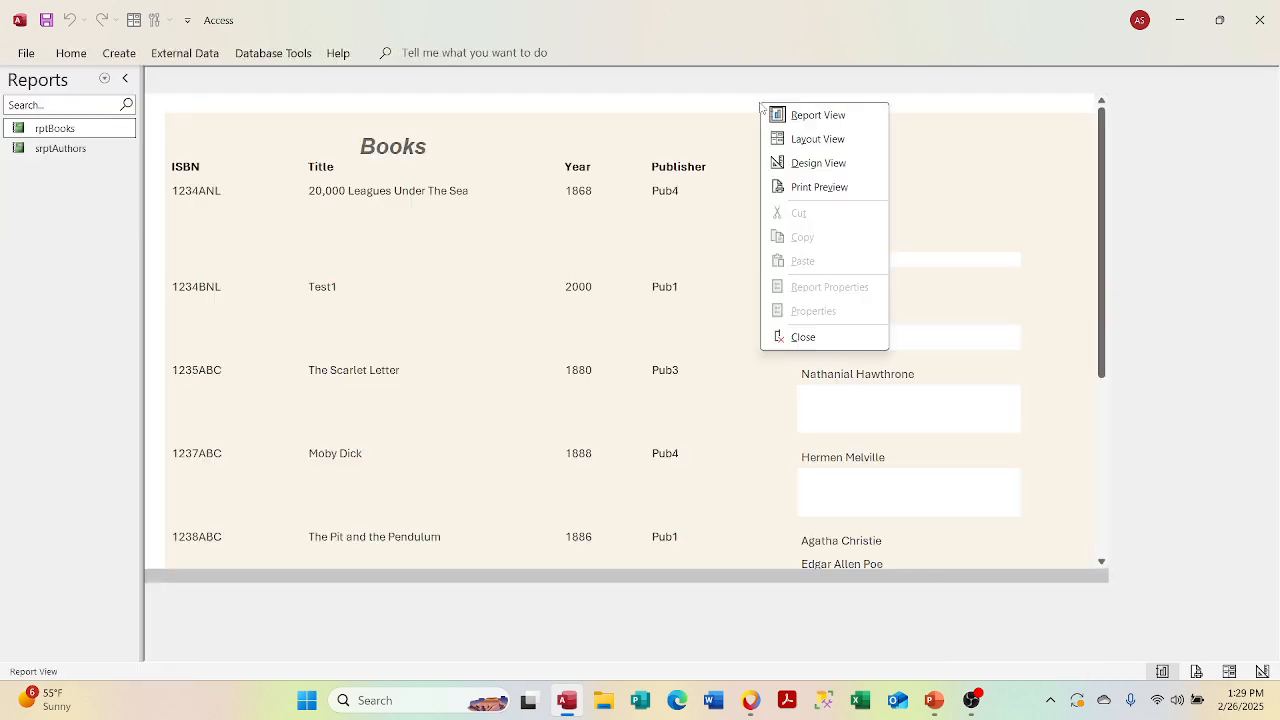
pyautogui.click(800, 164)
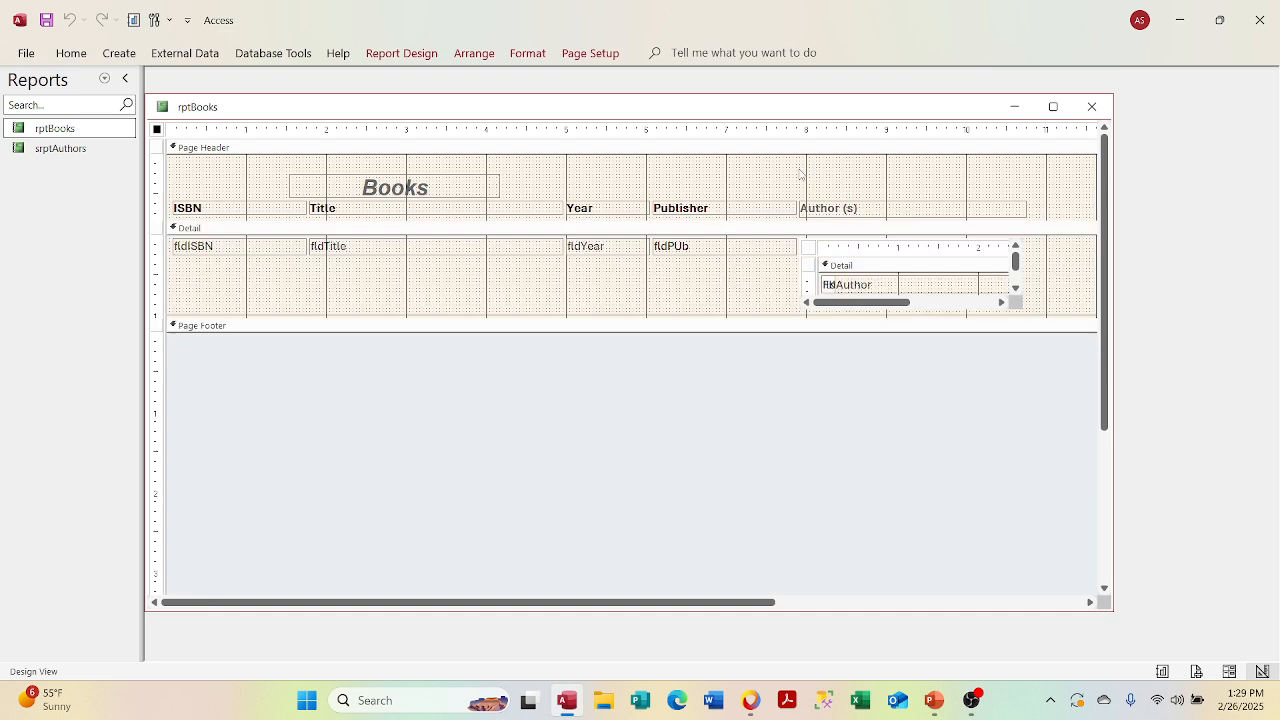
pyautogui.click(832, 240)
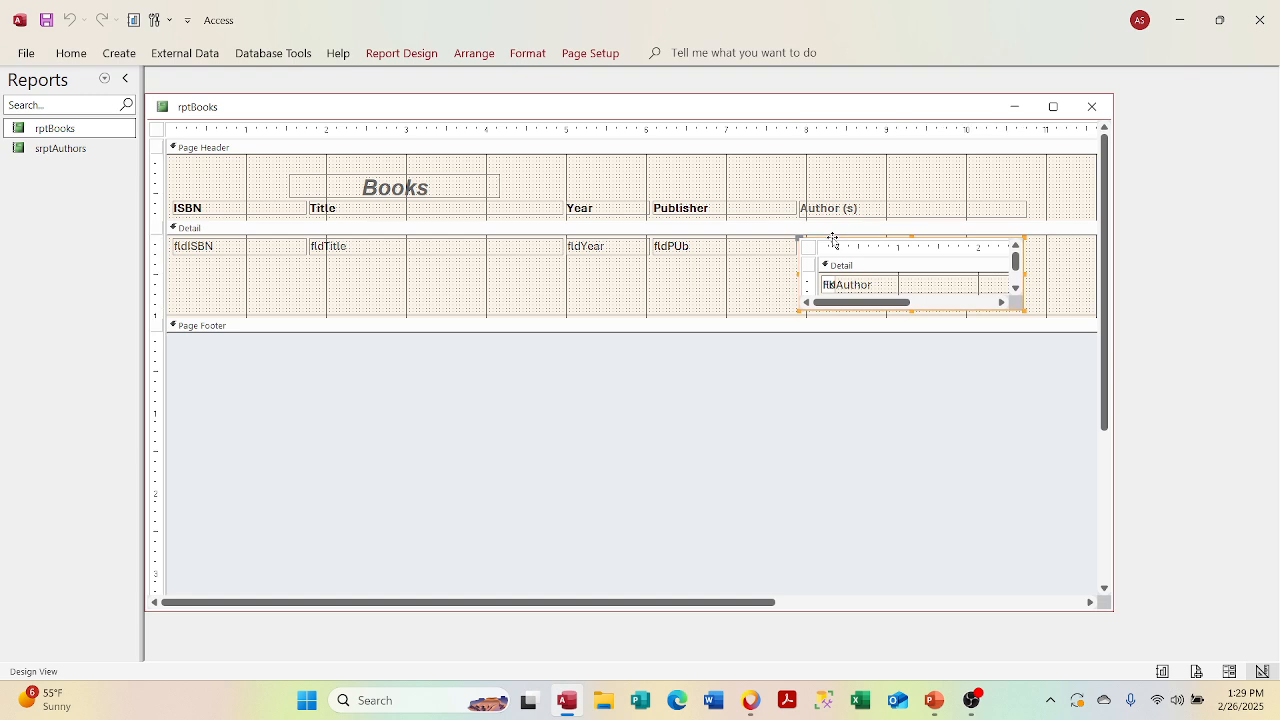
# Step: Nudge the authors subreport two increments left in the Detail section and check its alignment with the Author (s) heading in Report View
pyautogui.press('Left')
pyautogui.press('Left')
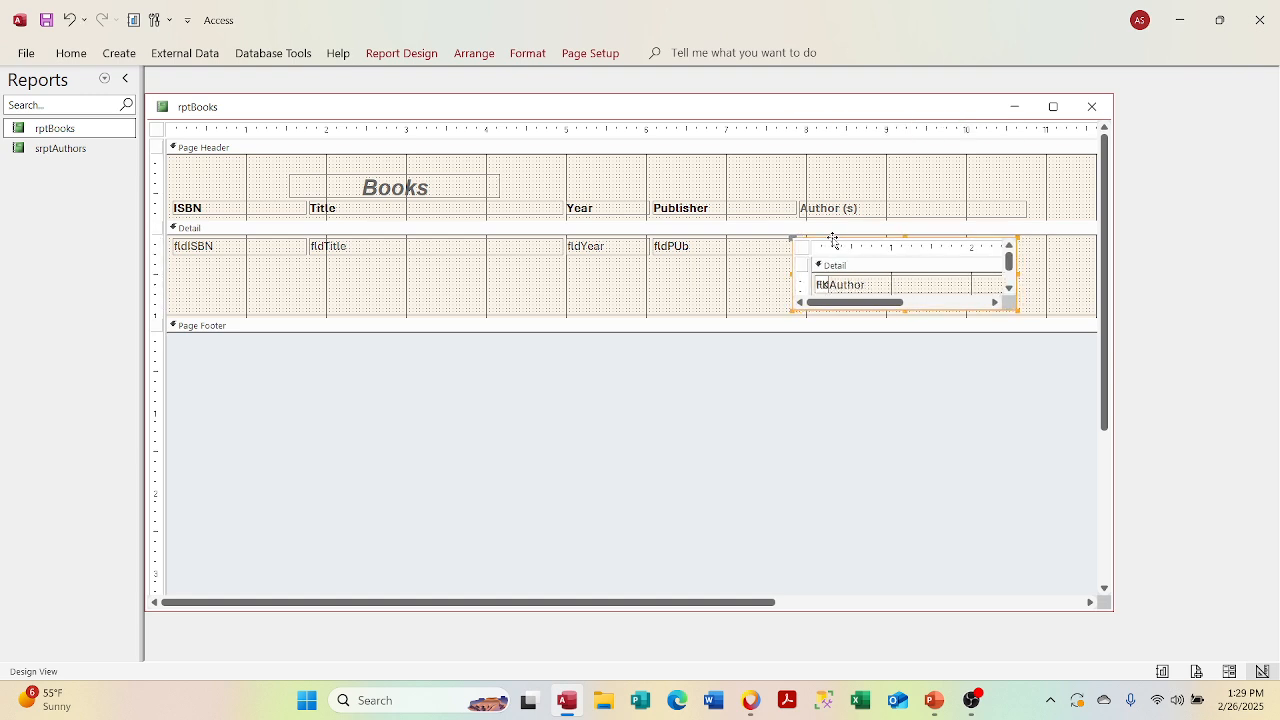
pyautogui.click(808, 157)
pyautogui.rightClick(790, 106)
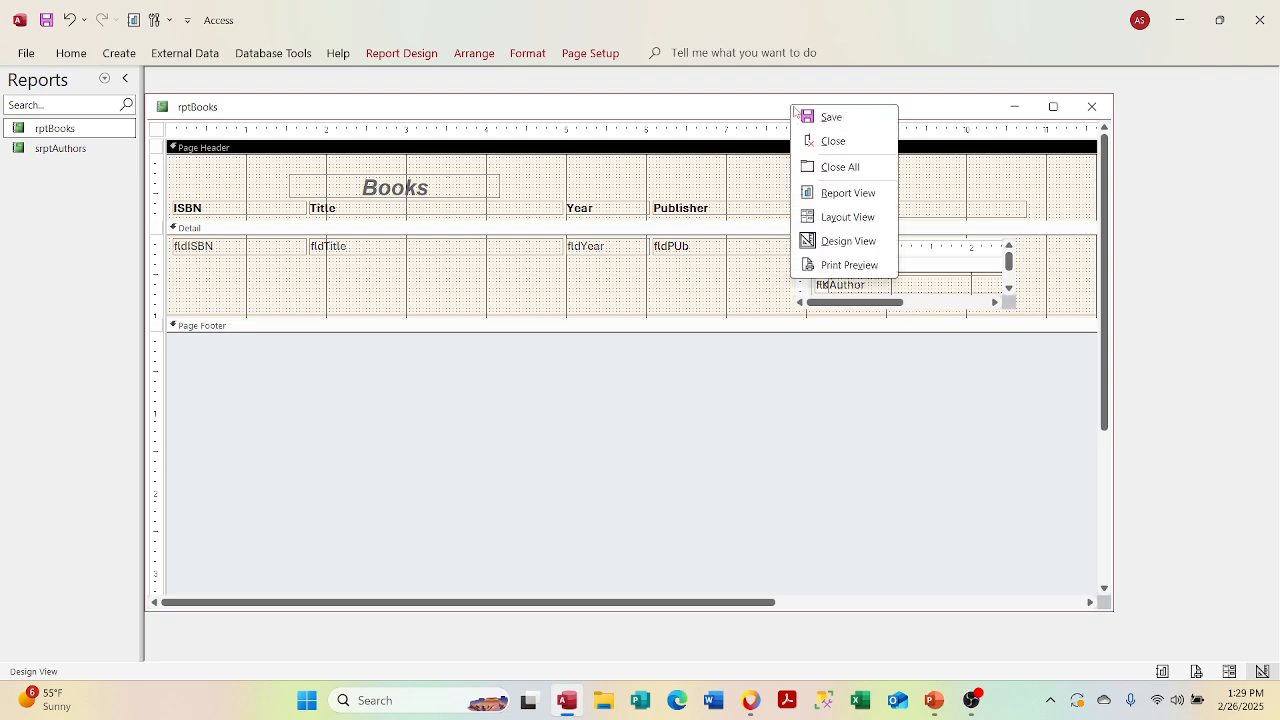
pyautogui.click(847, 193)
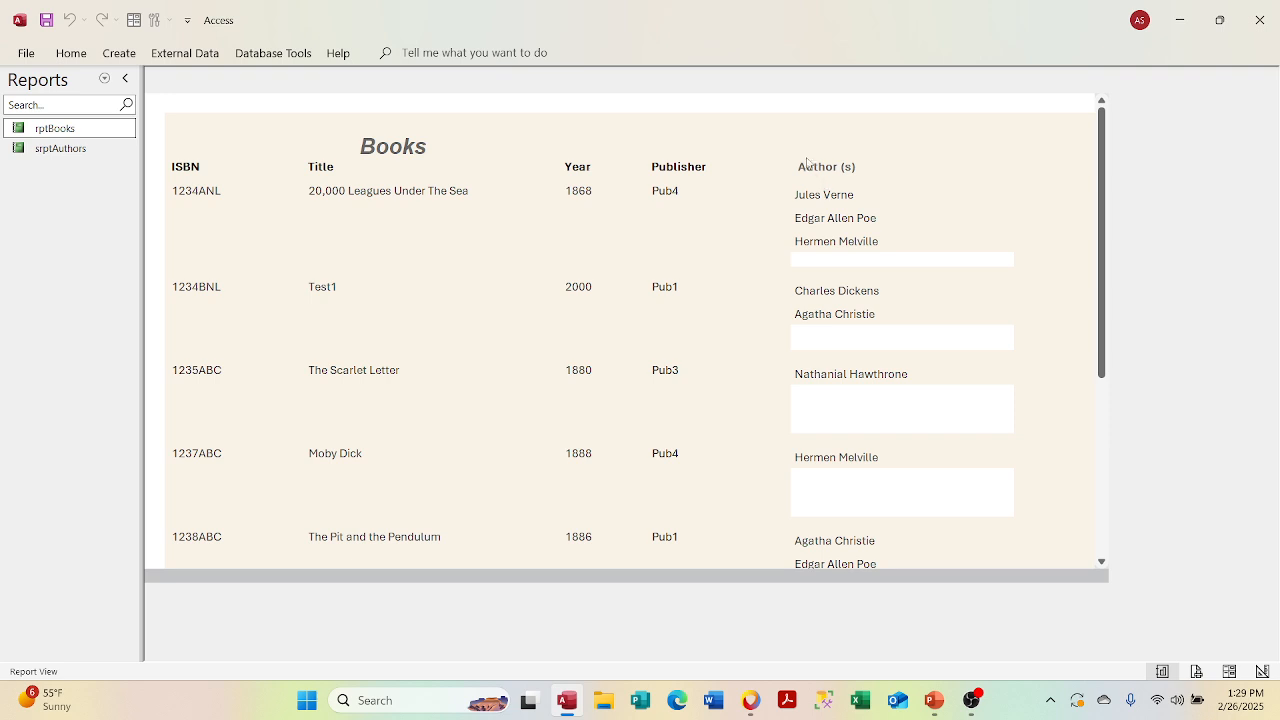
# Step: Return to Design View, shift the authors subreport slightly right to line up its names with the Author (s) heading, and recheck in Report View
pyautogui.rightClick(792, 104)
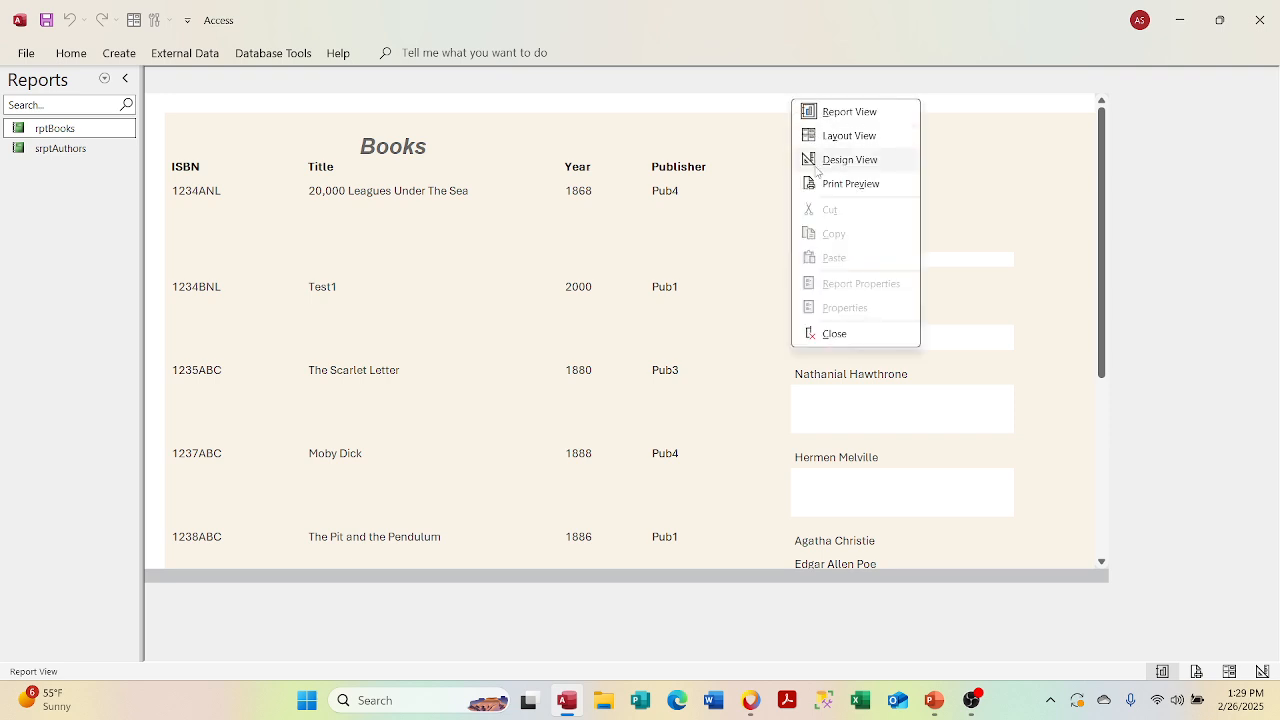
pyautogui.click(818, 160)
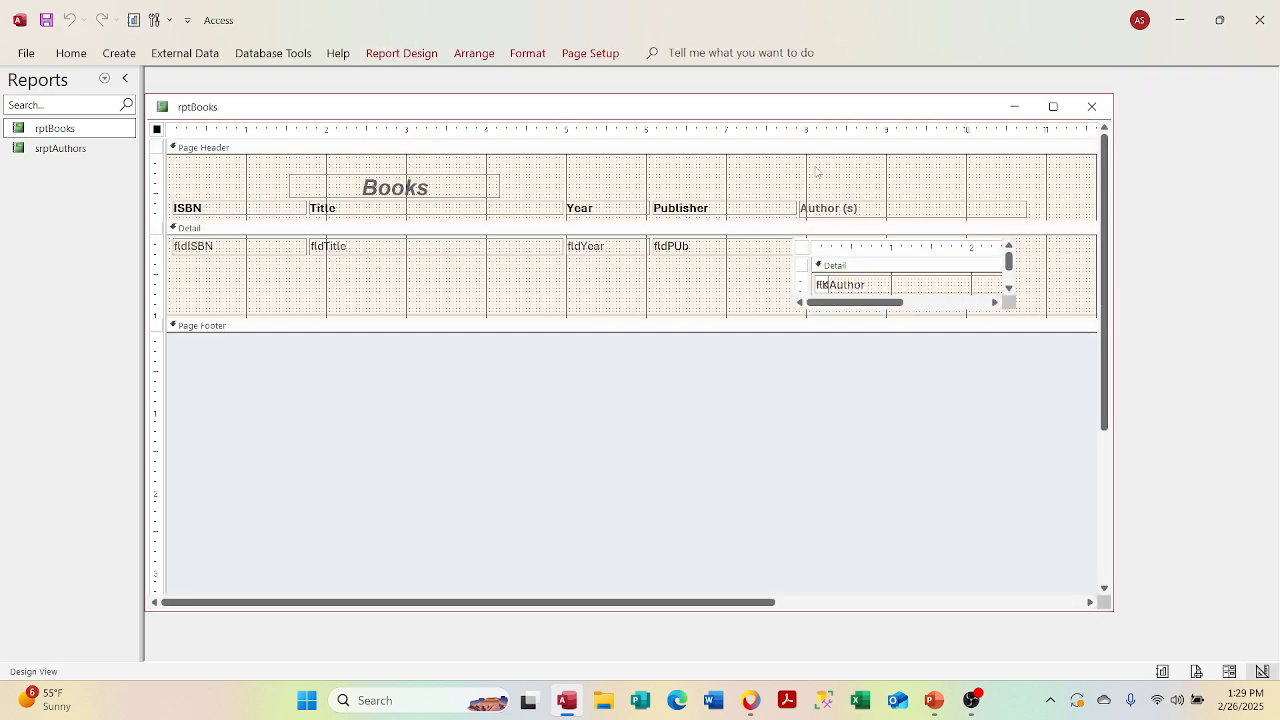
pyautogui.click(806, 246)
pyautogui.click(698, 178)
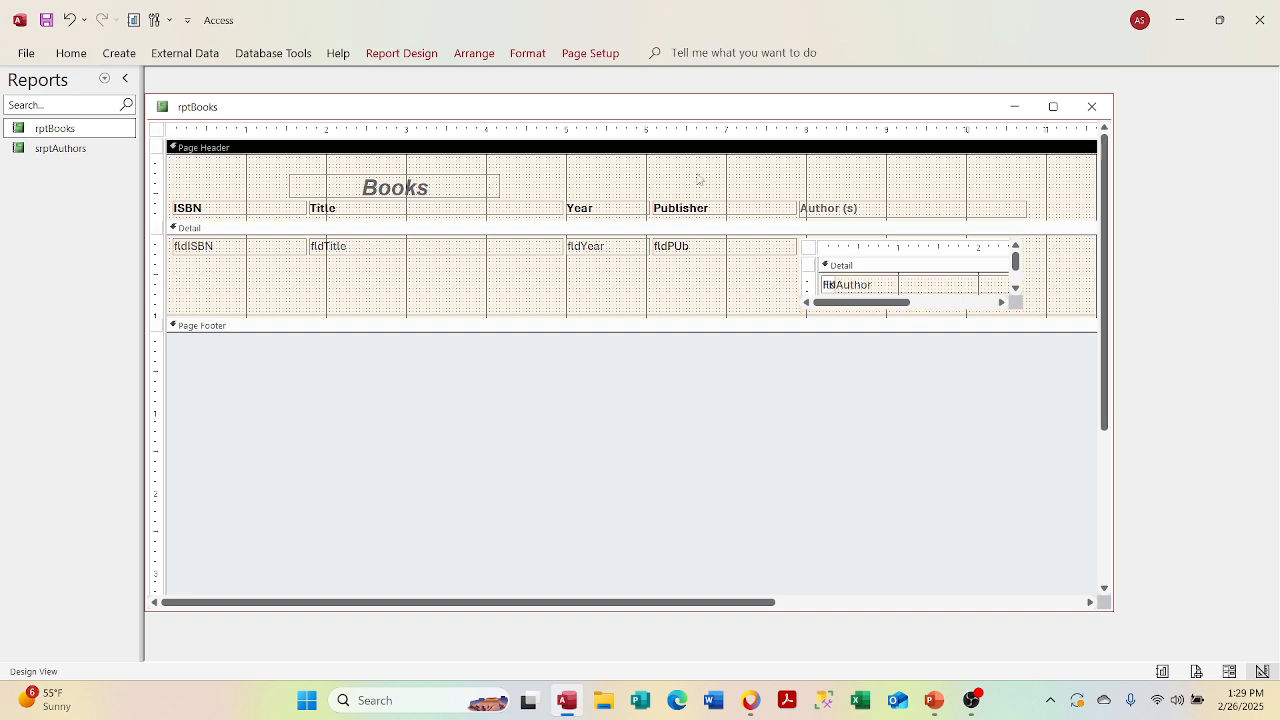
pyautogui.click(816, 247)
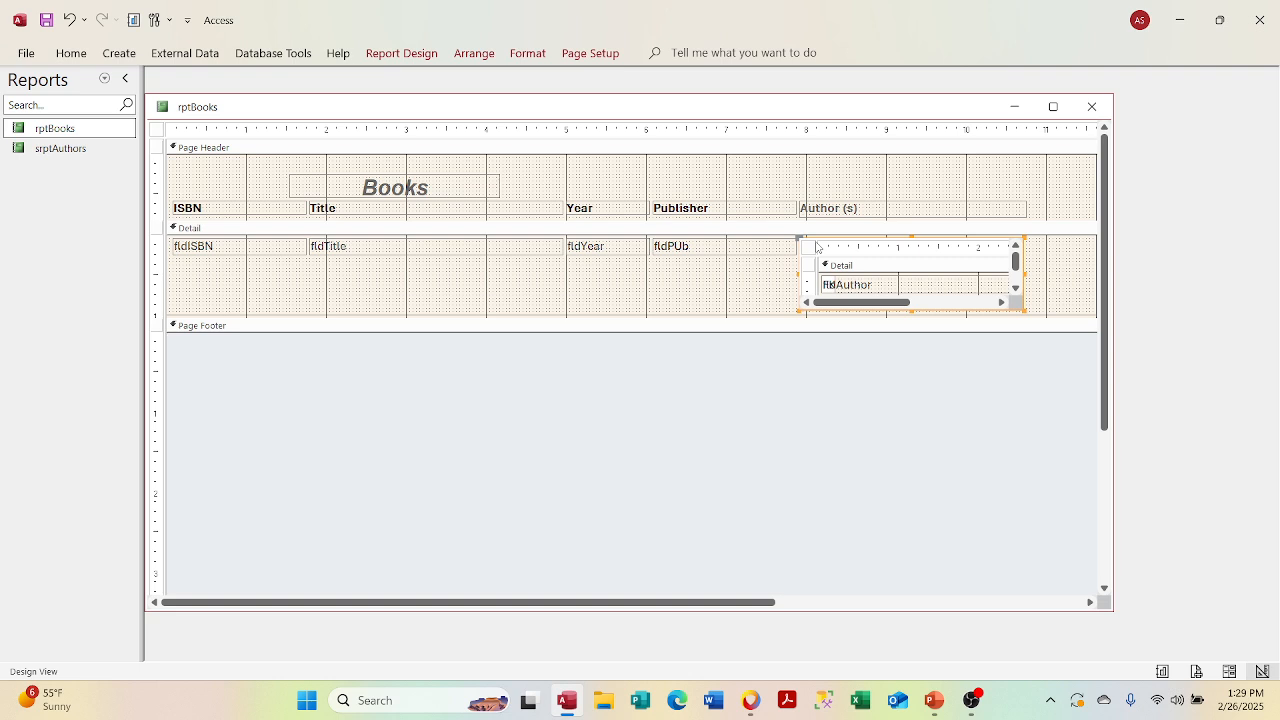
pyautogui.rightClick(740, 110)
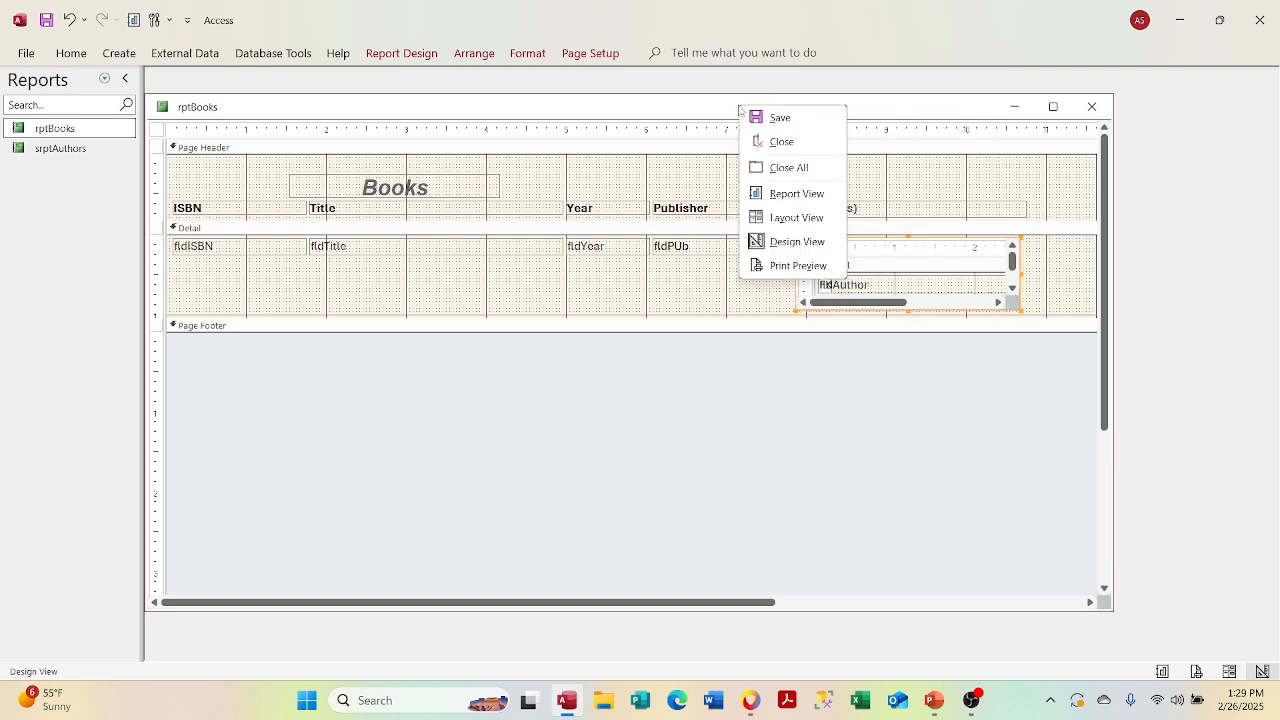
pyautogui.click(792, 193)
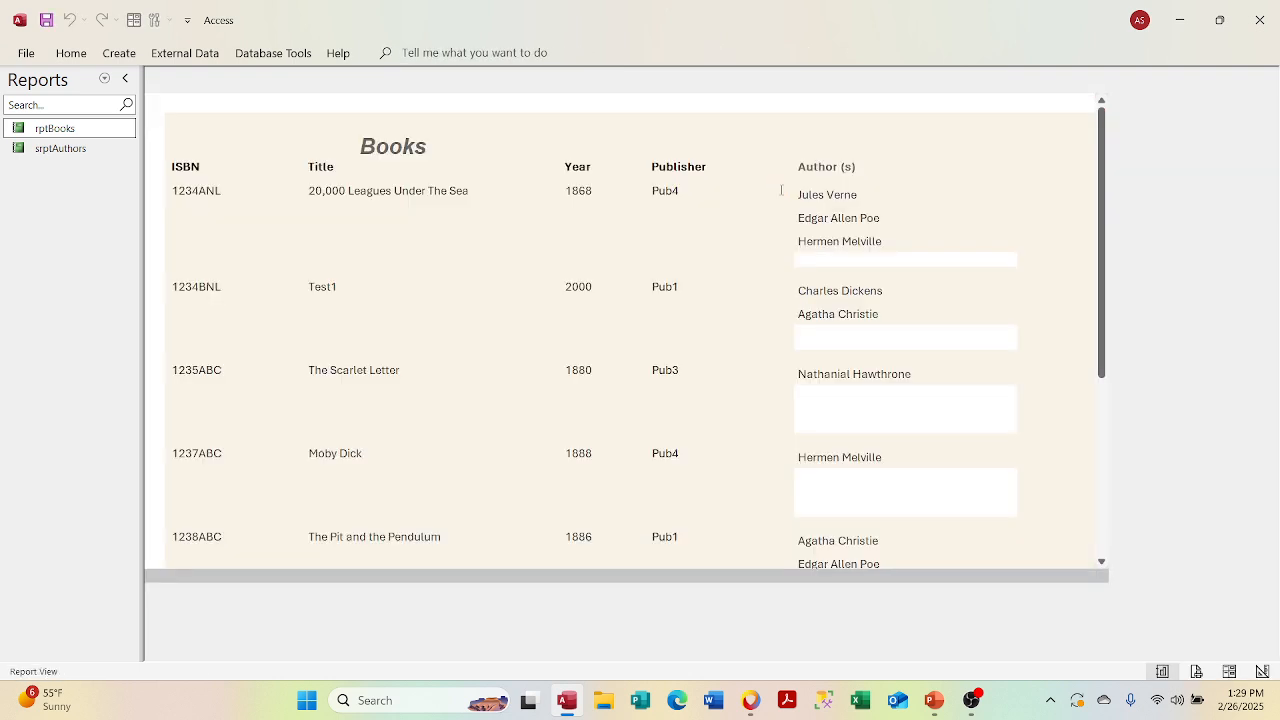
# Step: Export rptBooks from Print Preview as the Excel 97 - Excel 2003 workbook rptBooks.xls, opened after export, and close it without saving the export steps
pyautogui.rightClick(730, 108)
pyautogui.click(752, 193)
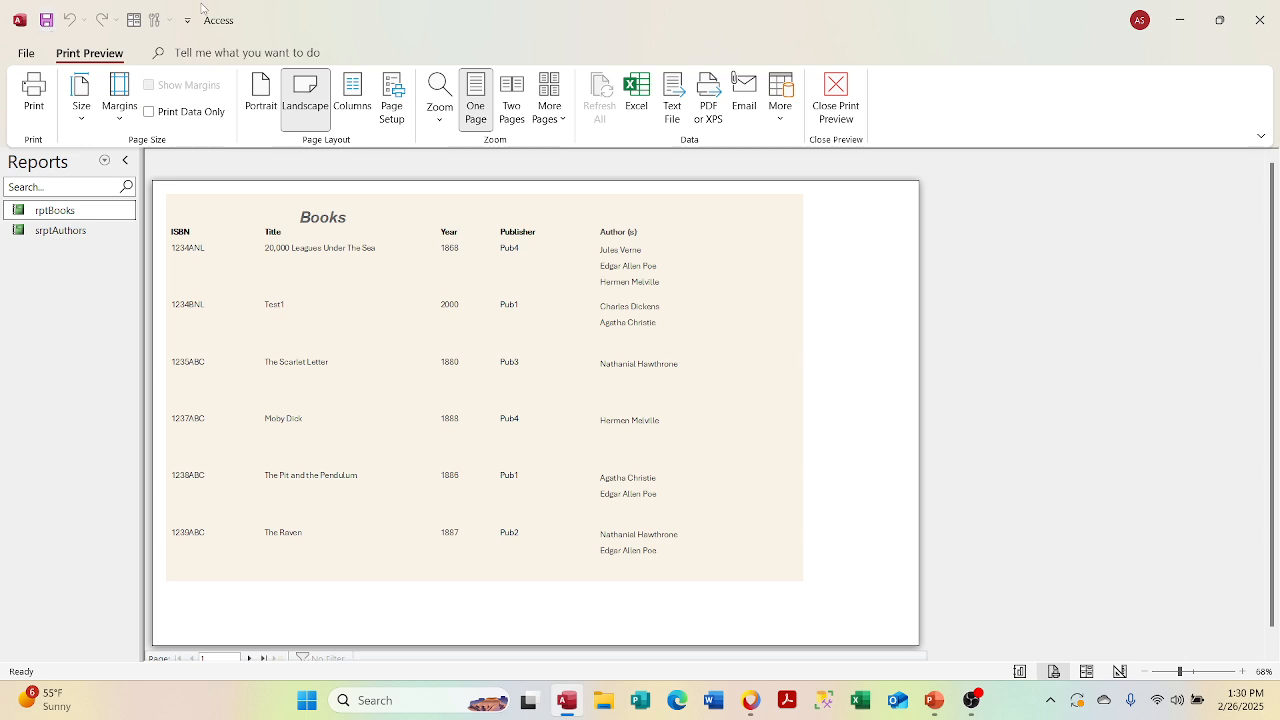
pyautogui.click(630, 92)
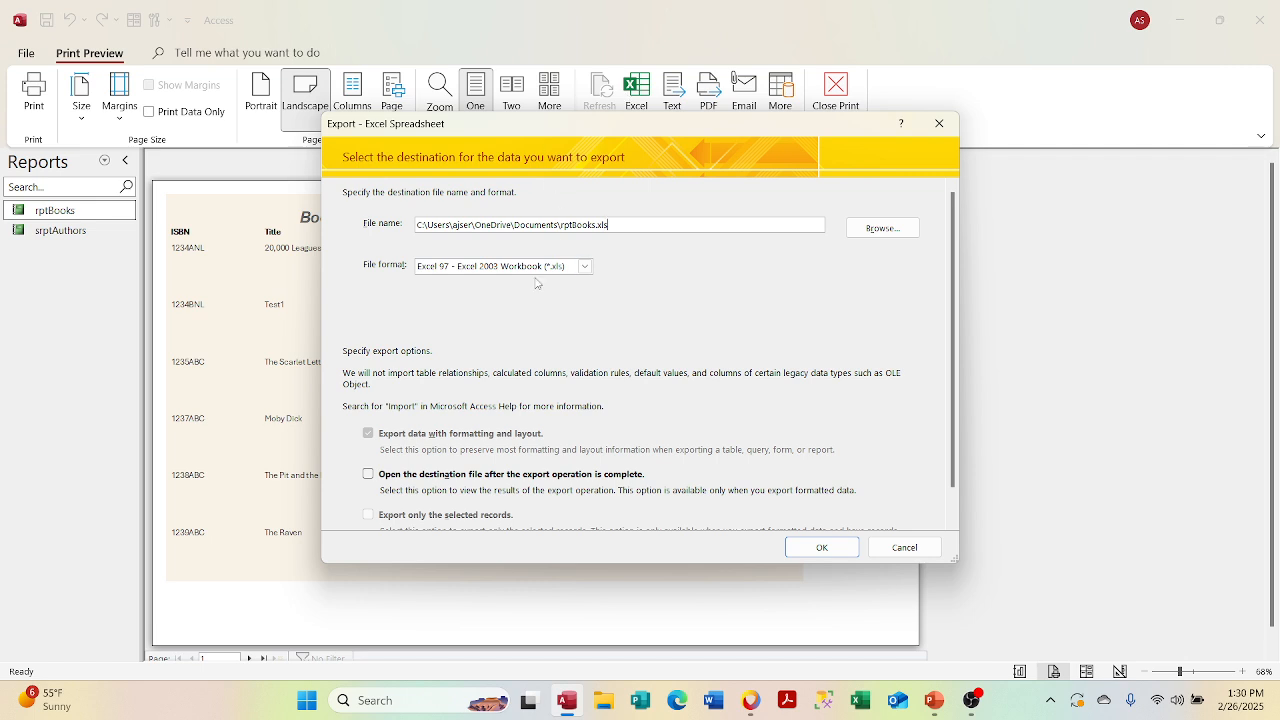
pyautogui.click(369, 475)
pyautogui.click(821, 547)
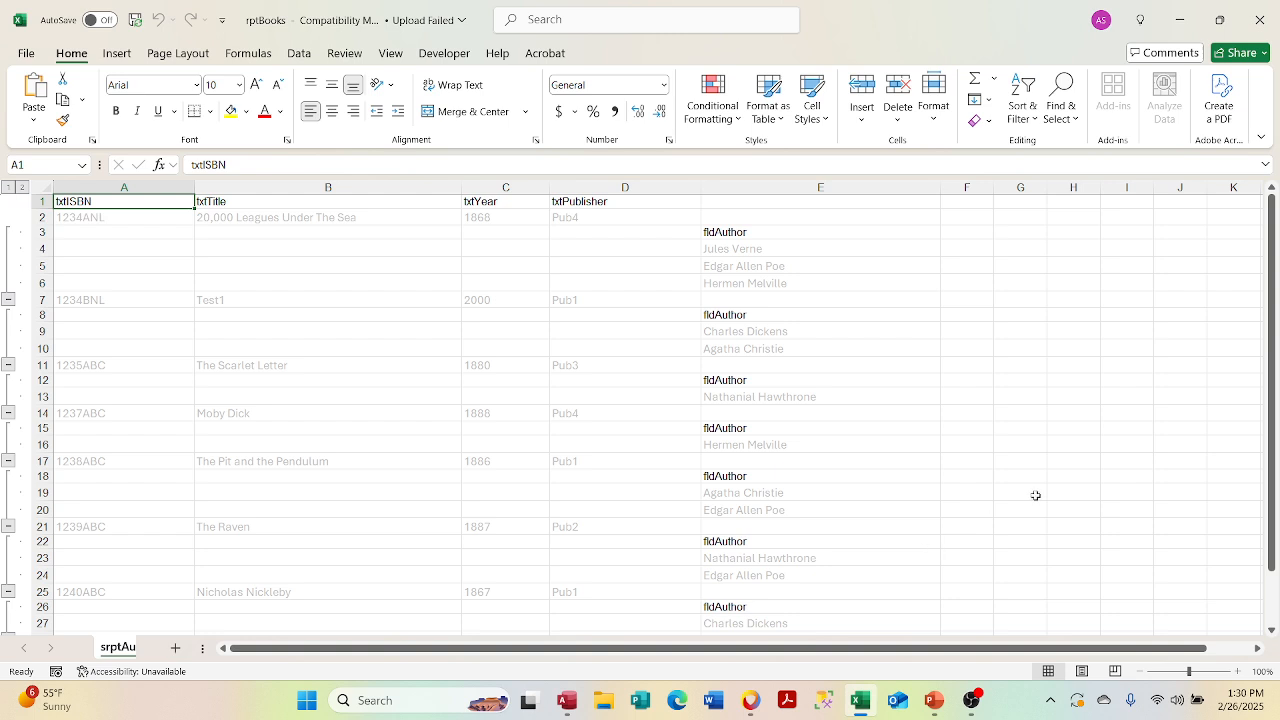
pyautogui.click(1253, 28)
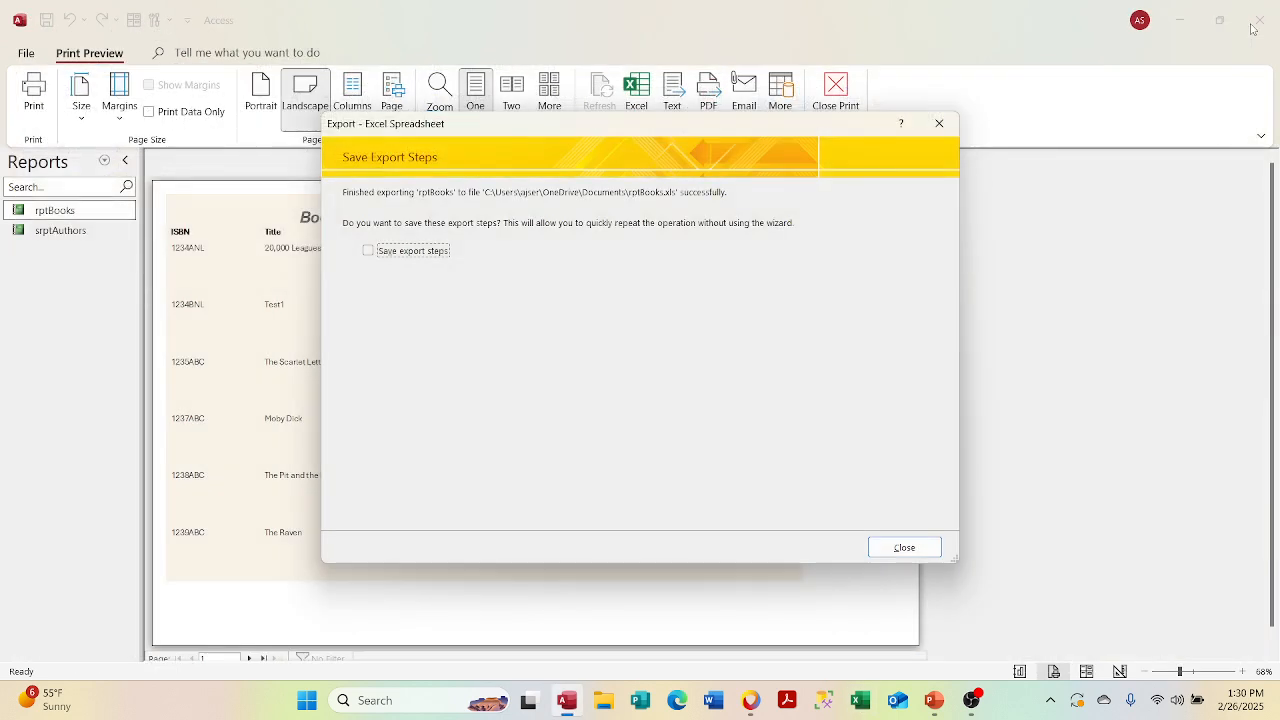
pyautogui.click(937, 124)
# Step: Publish rptBooks as a minimum-size PDF named rptBooks, opened after publishing, and close it without saving the export steps
pyautogui.click(707, 100)
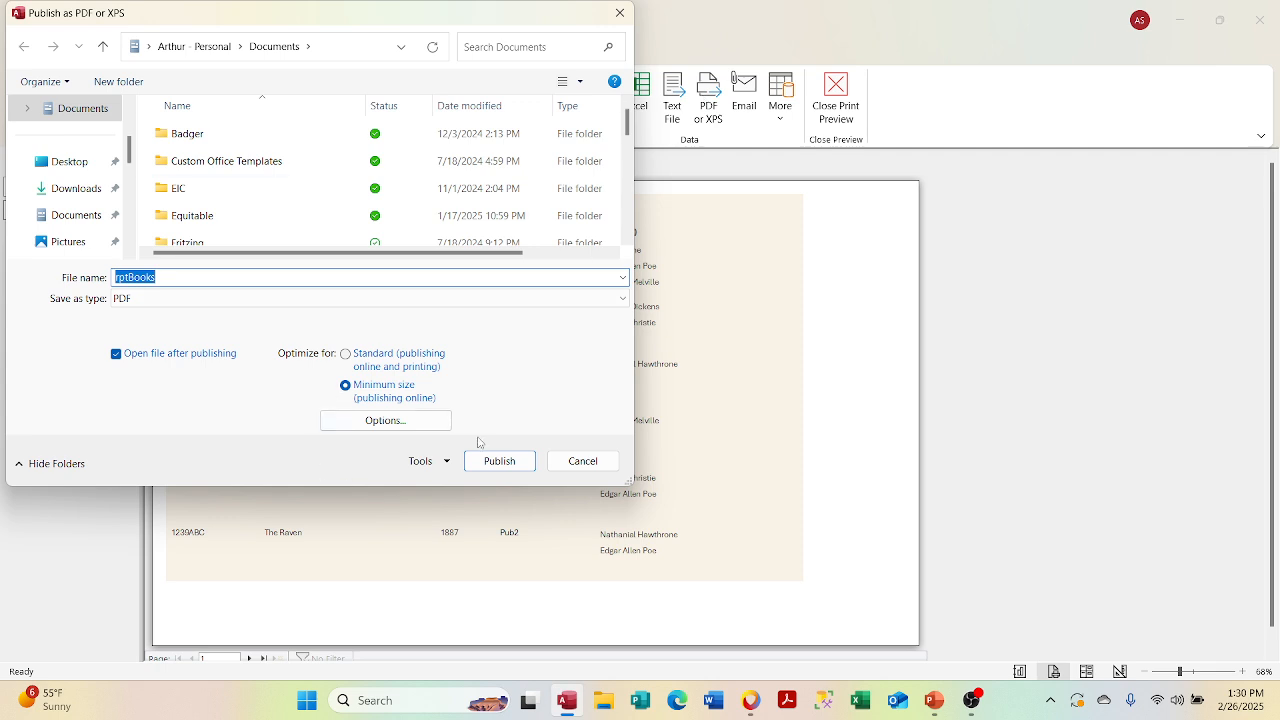
pyautogui.click(510, 461)
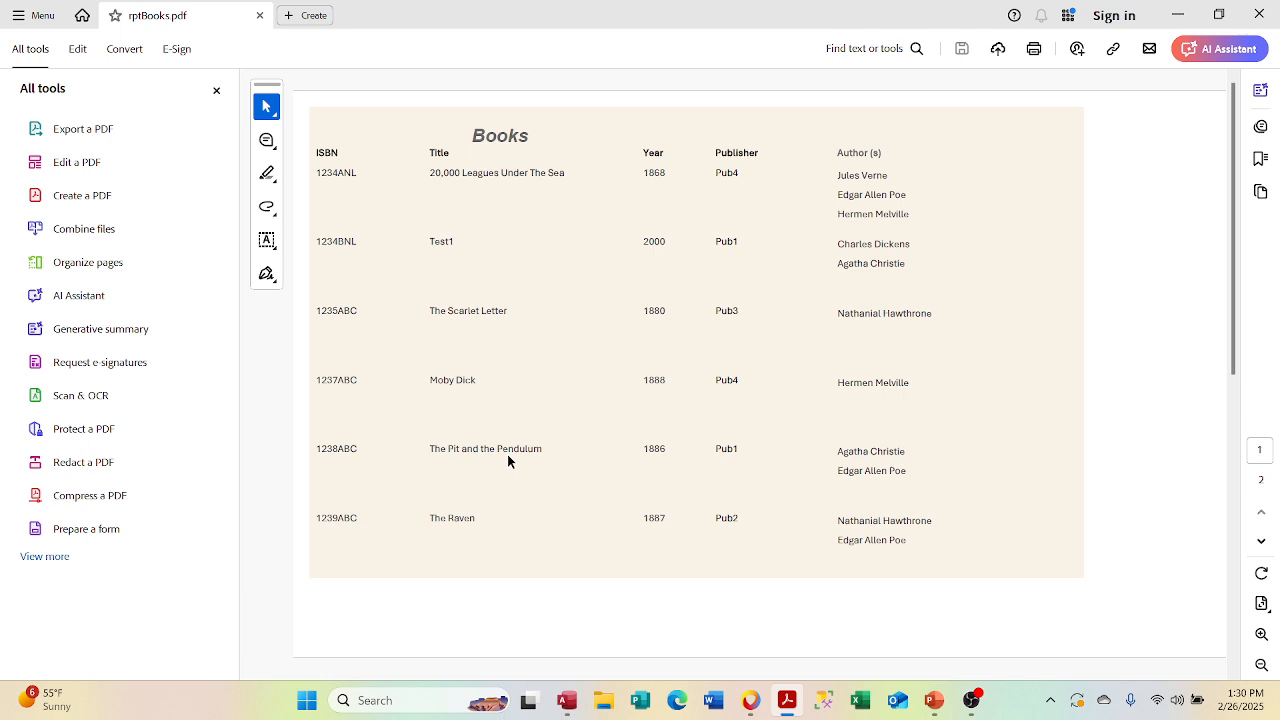
pyautogui.click(1272, 11)
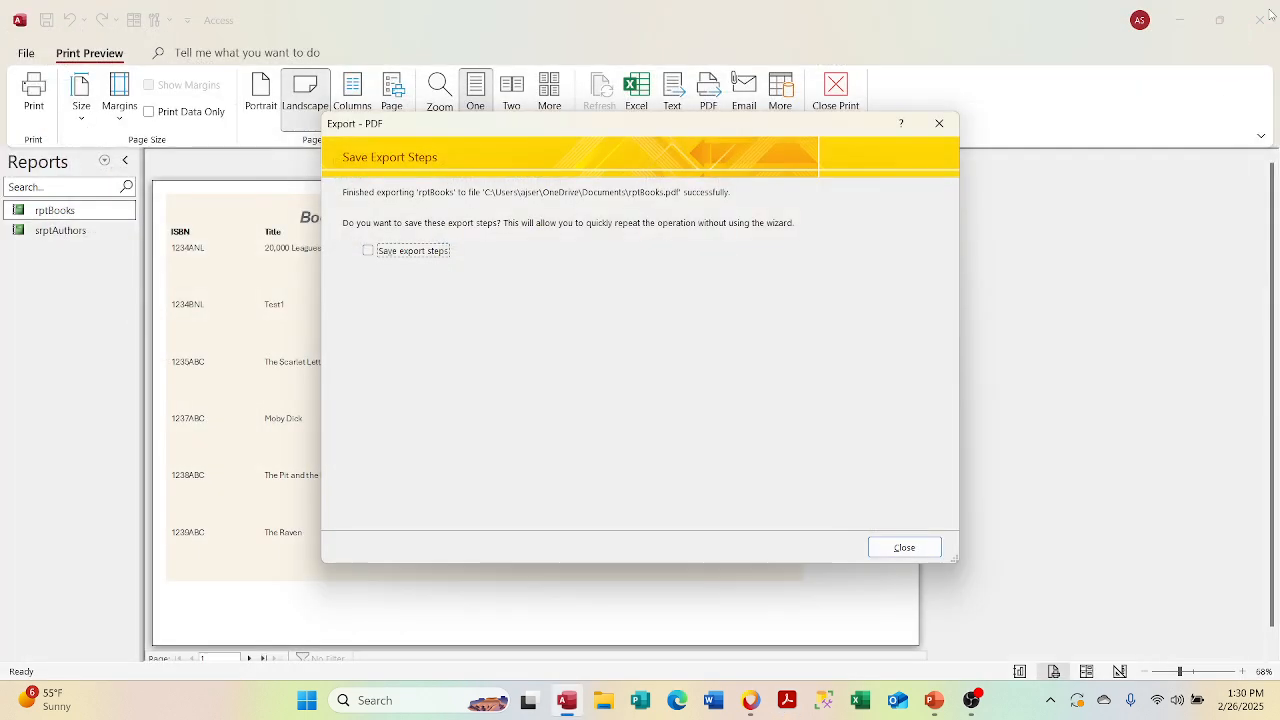
pyautogui.click(939, 124)
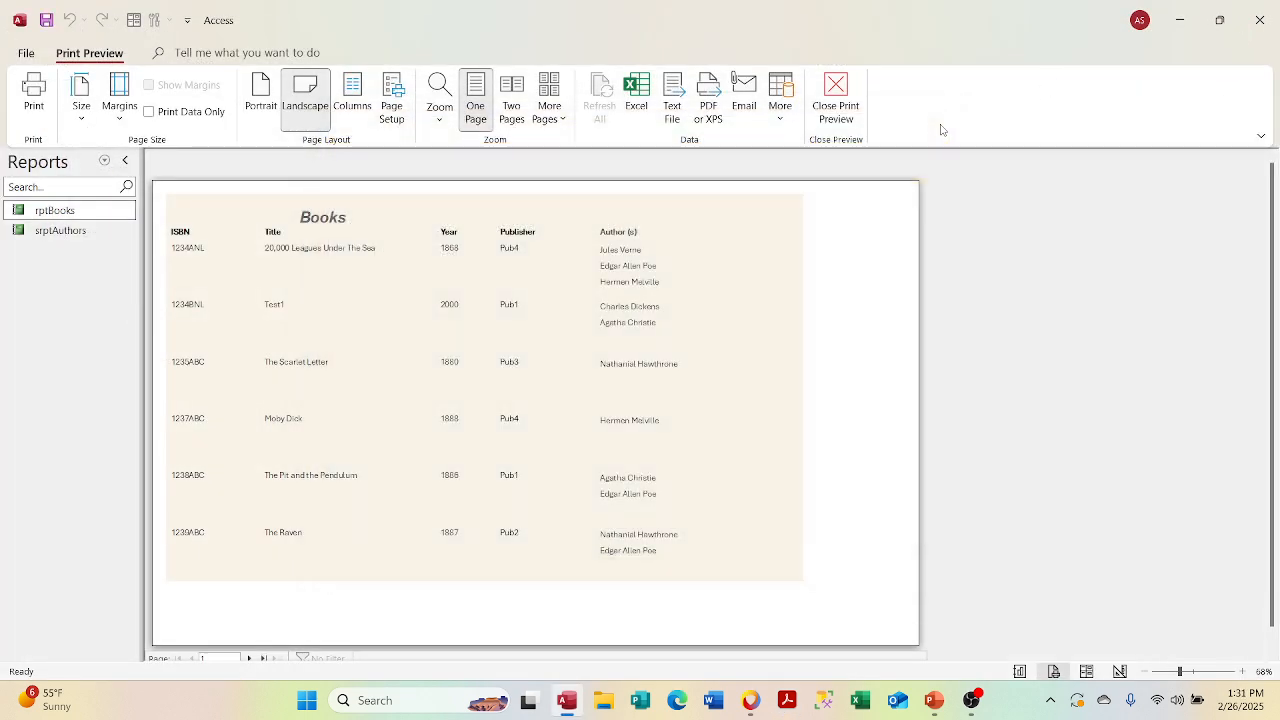